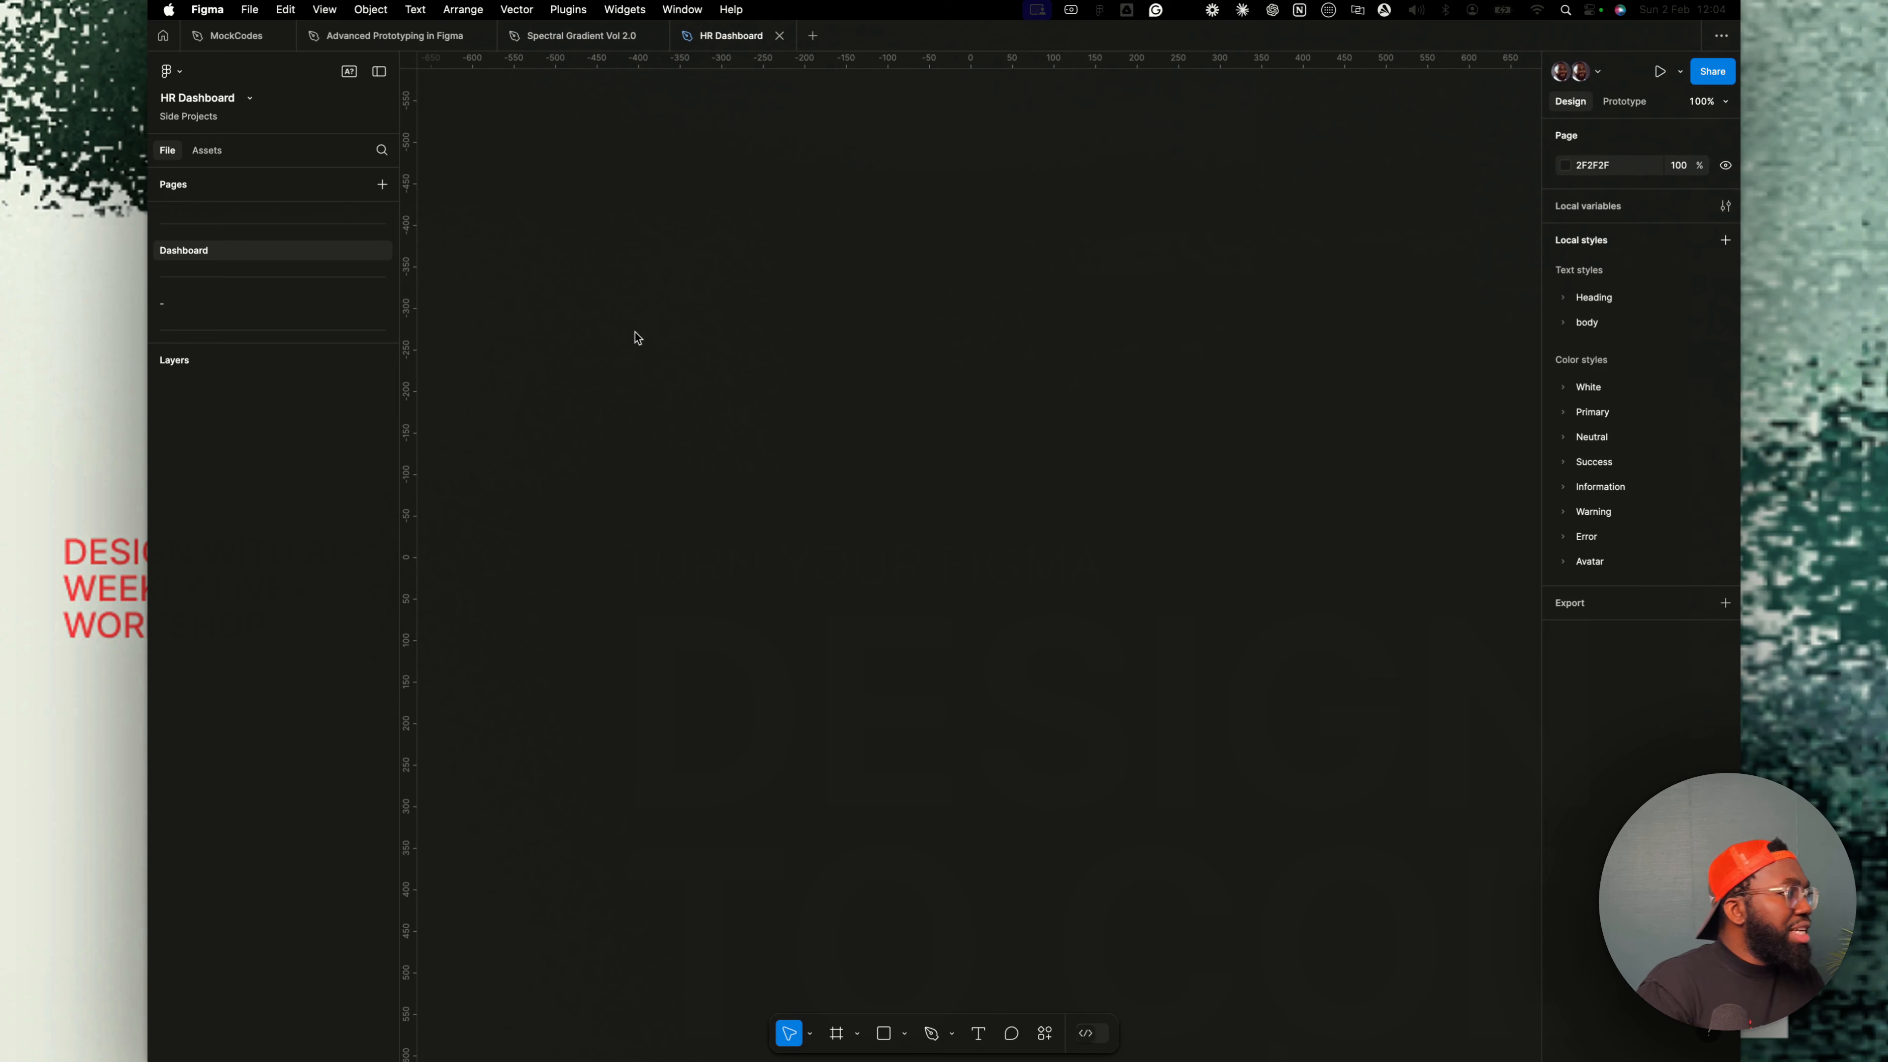
# - Create a 1440 × 1024 Desktop frame and rename it Onboarding screen
pyautogui.press('f')
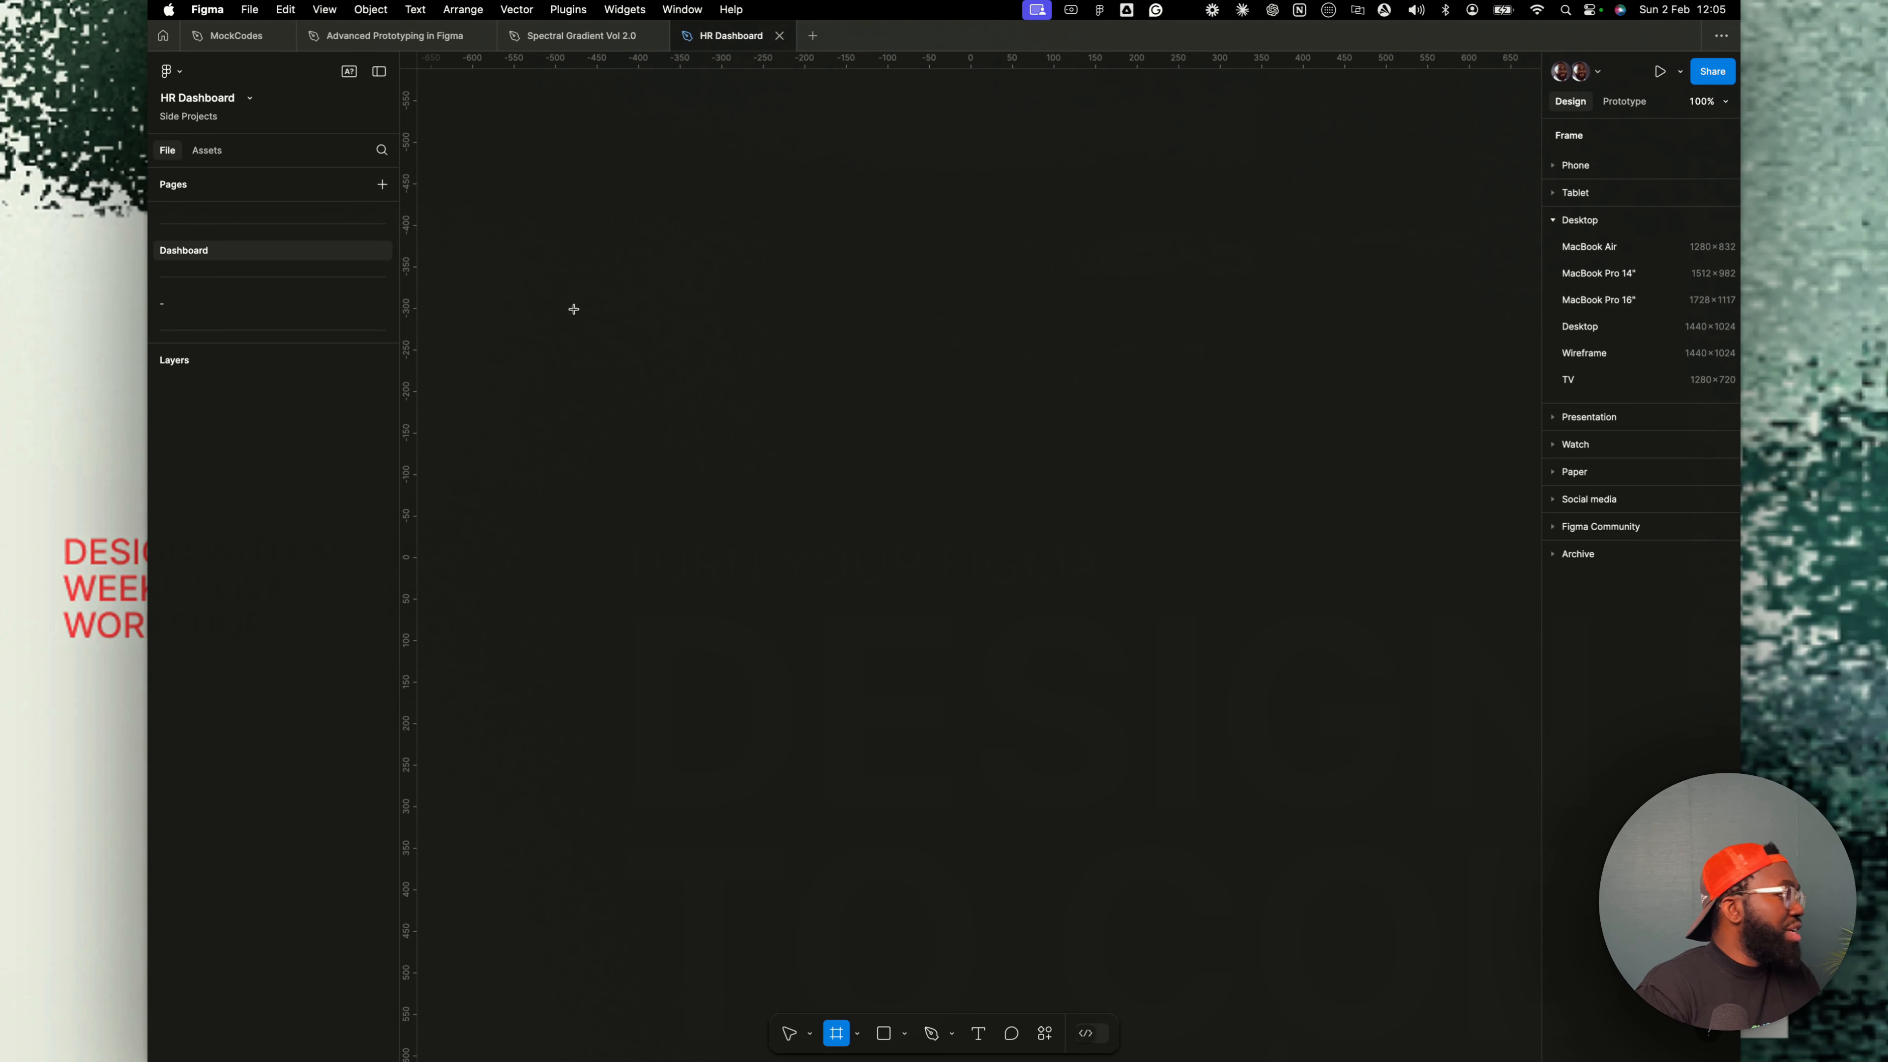
pyautogui.click(1584, 329)
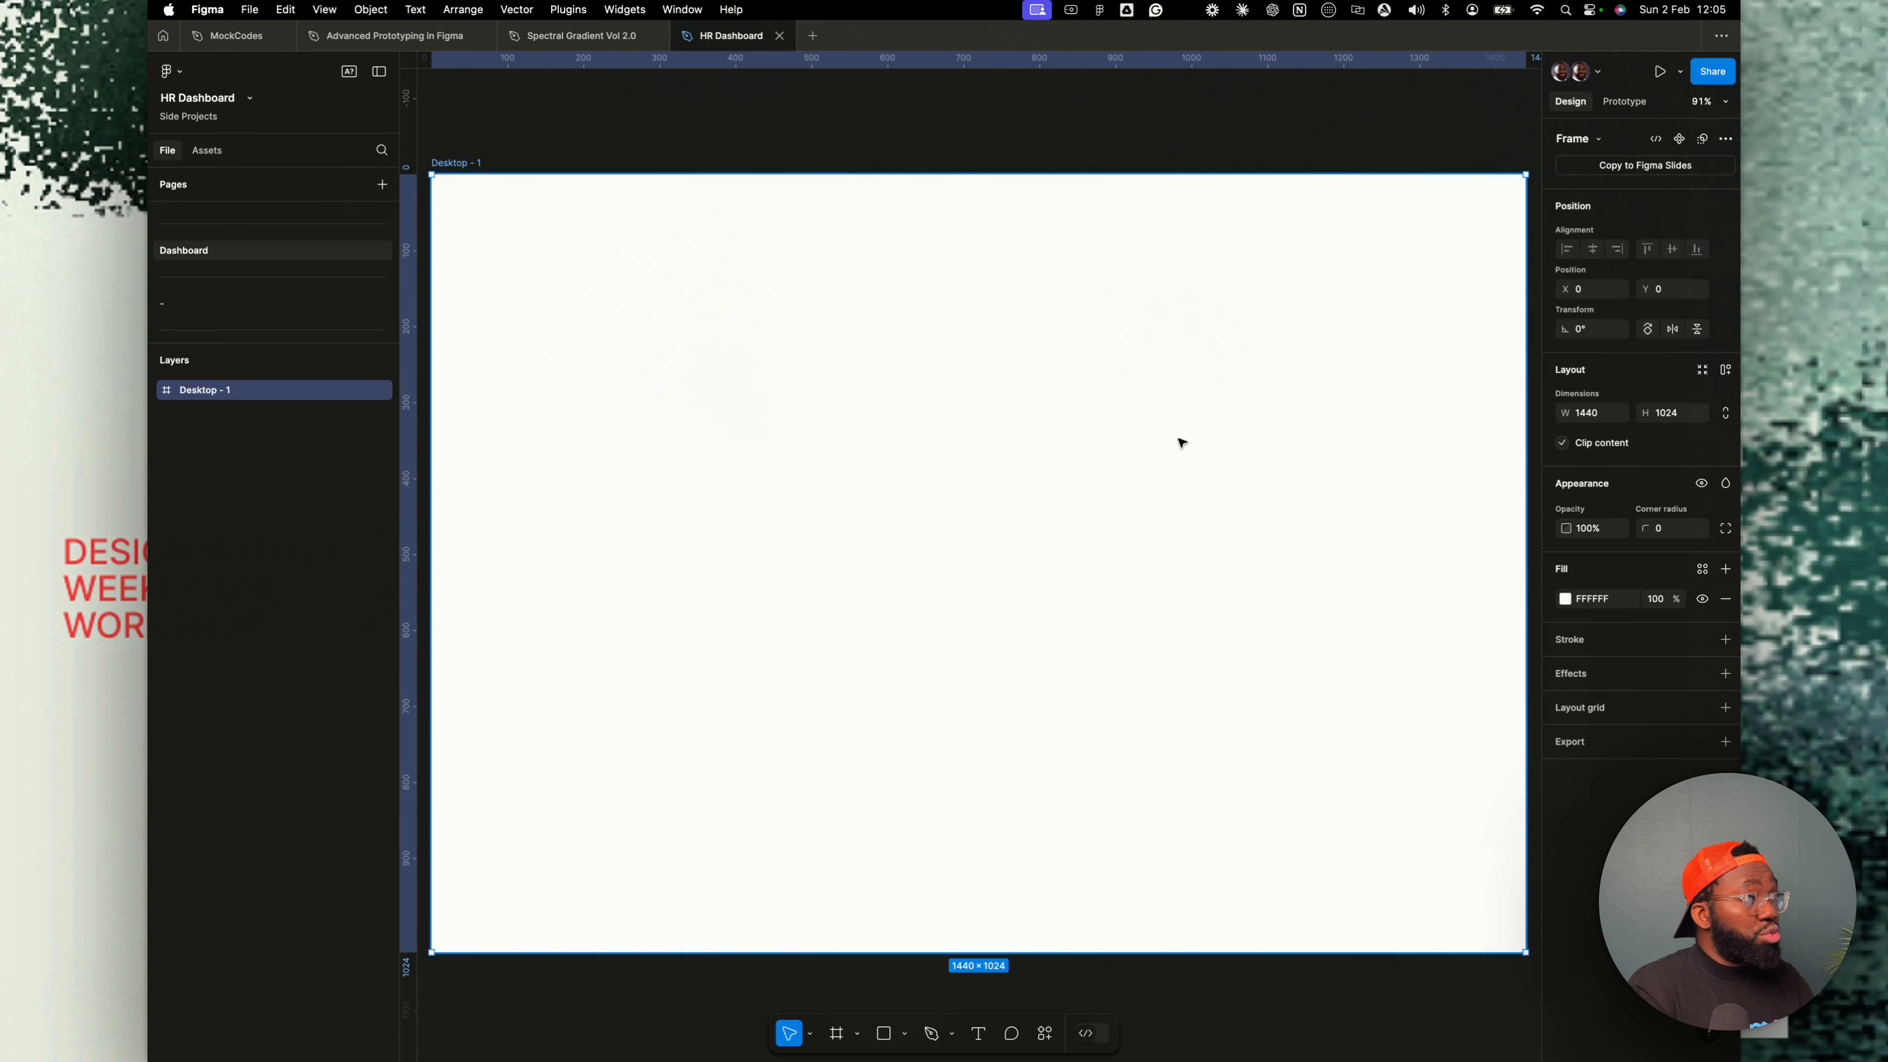
pyautogui.doubleClick(481, 162)
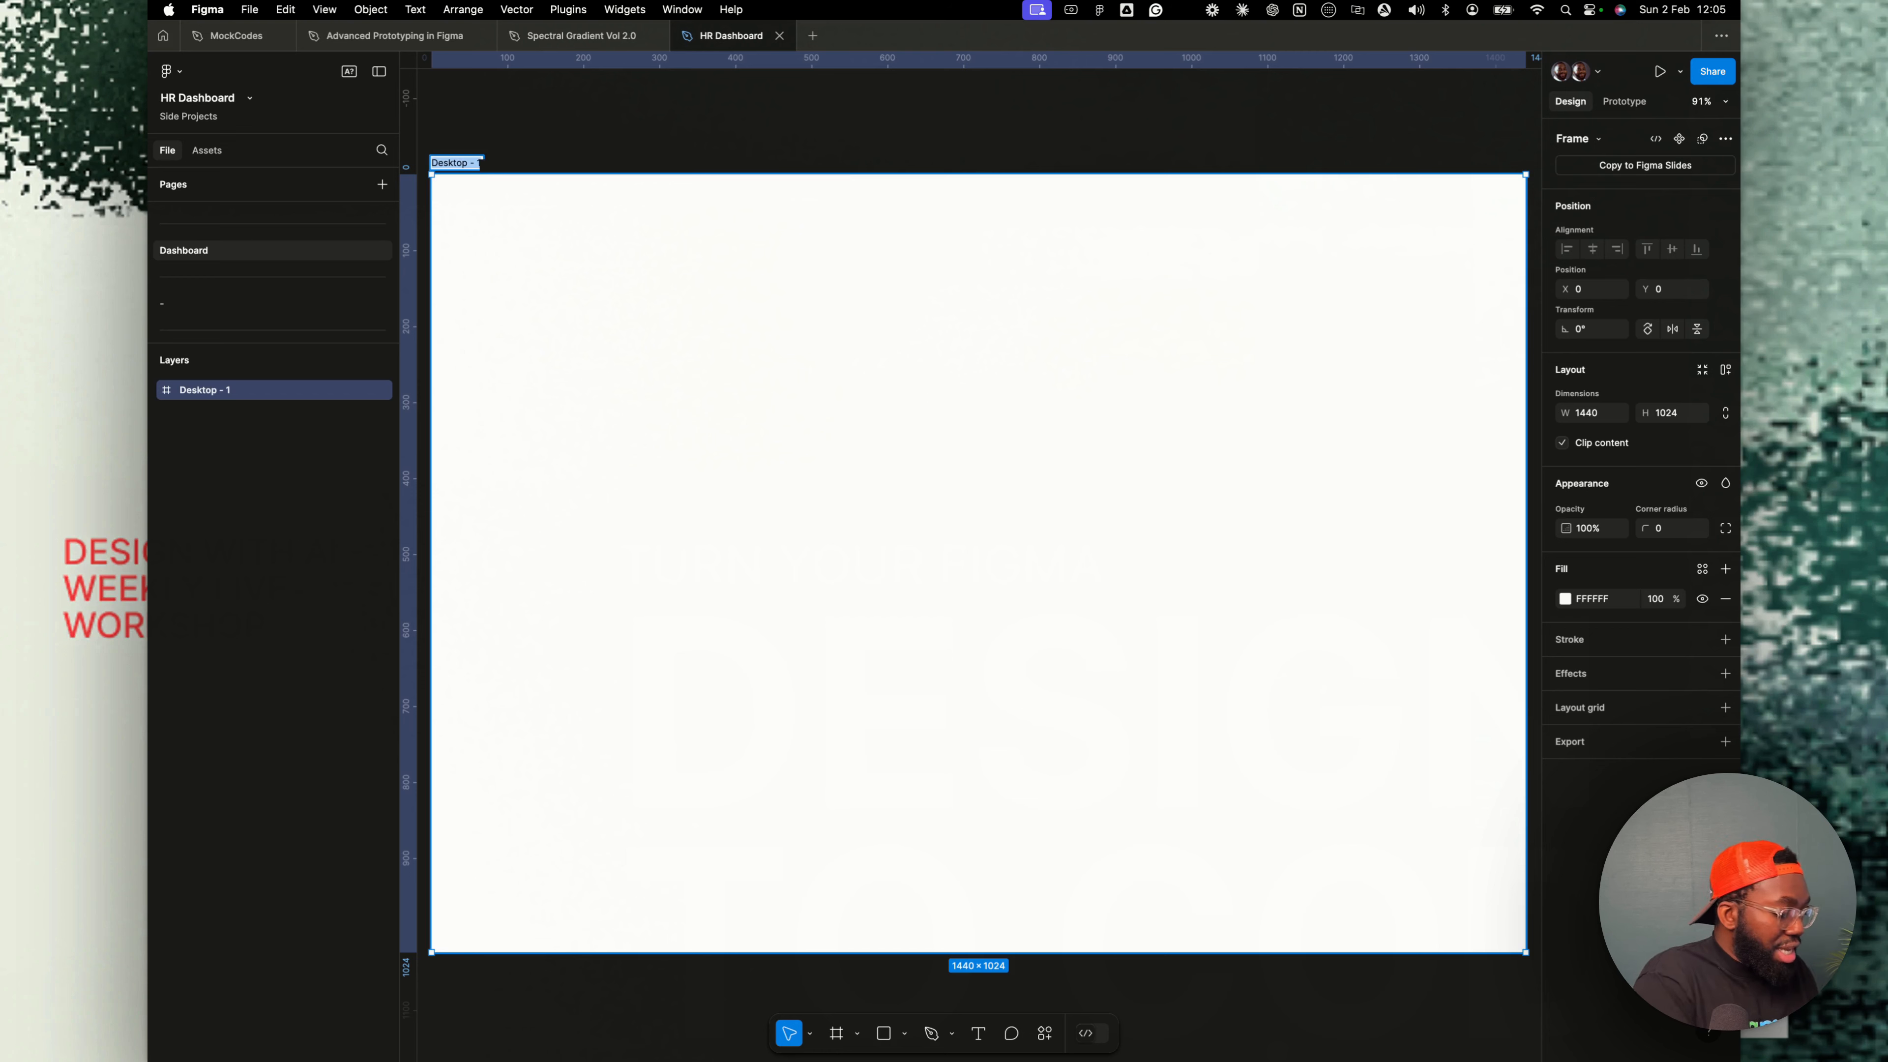
pyautogui.write('Onbao')
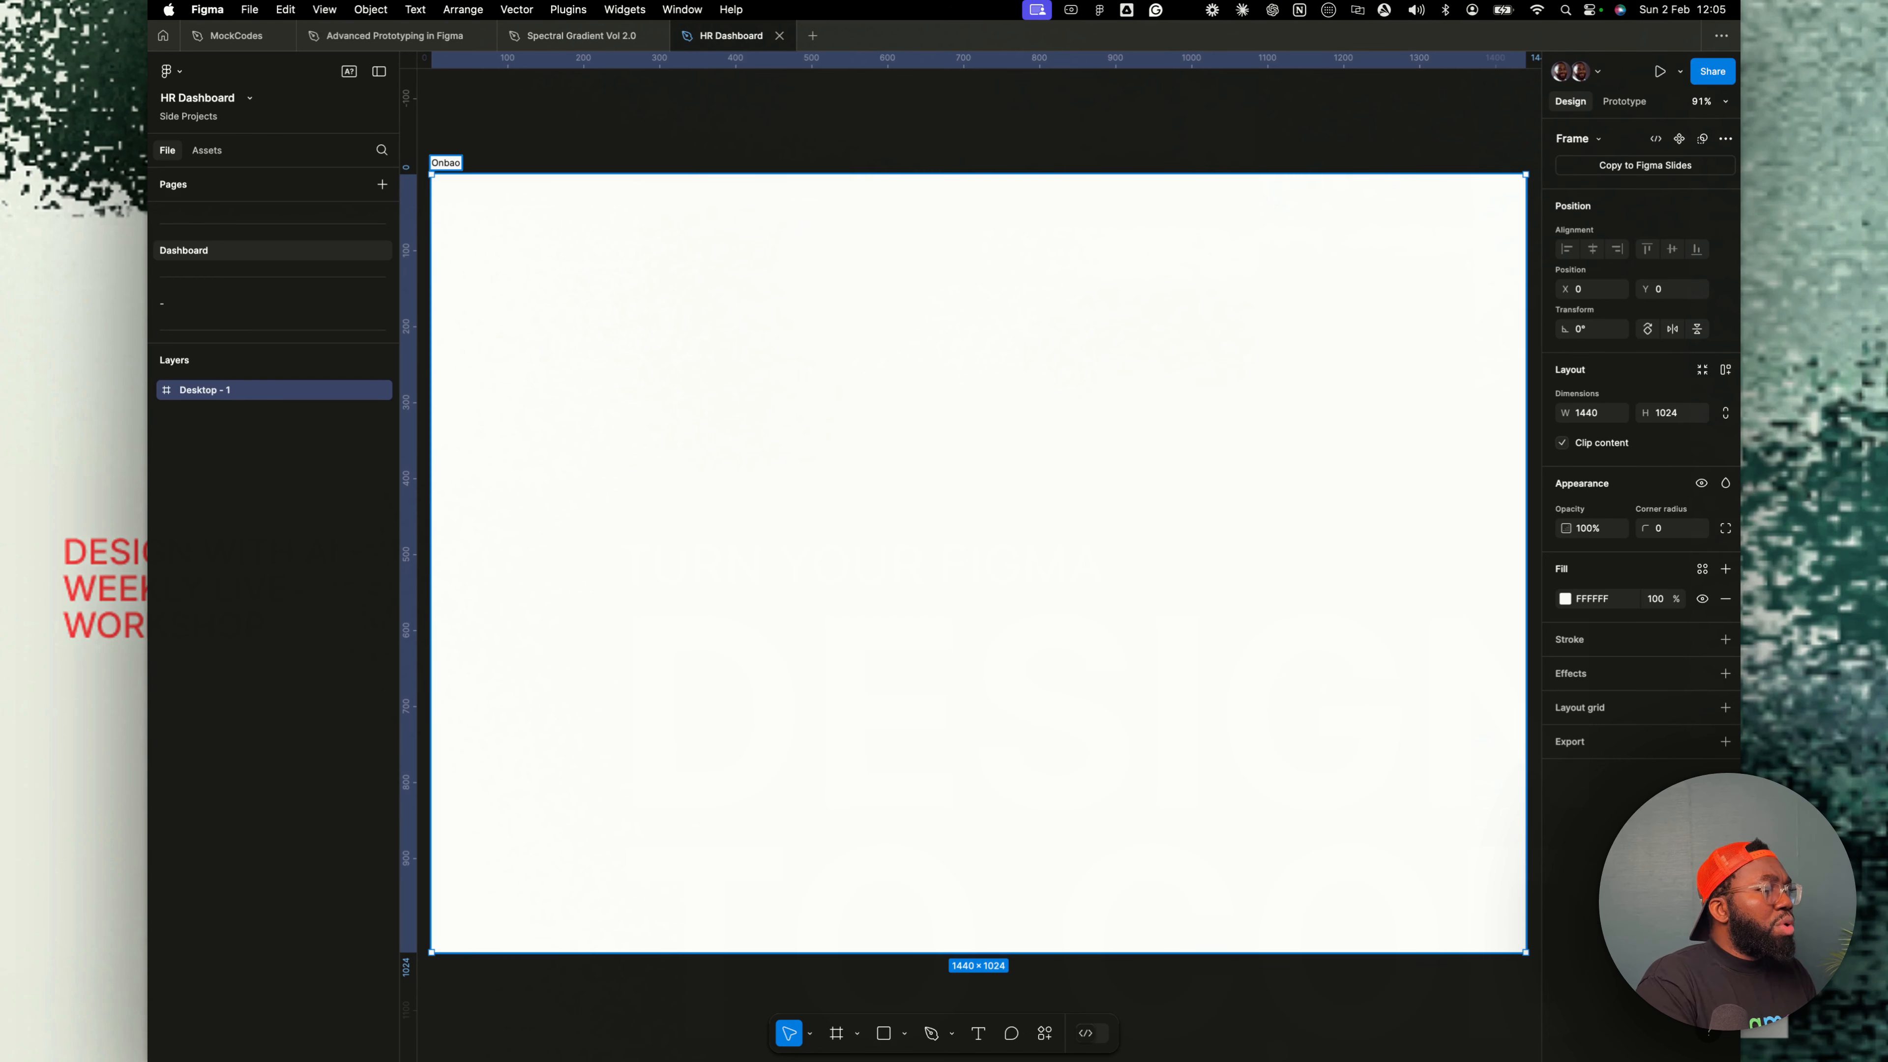
pyautogui.press('BackSpace')
pyautogui.press('BackSpace')
pyautogui.write('oardin')
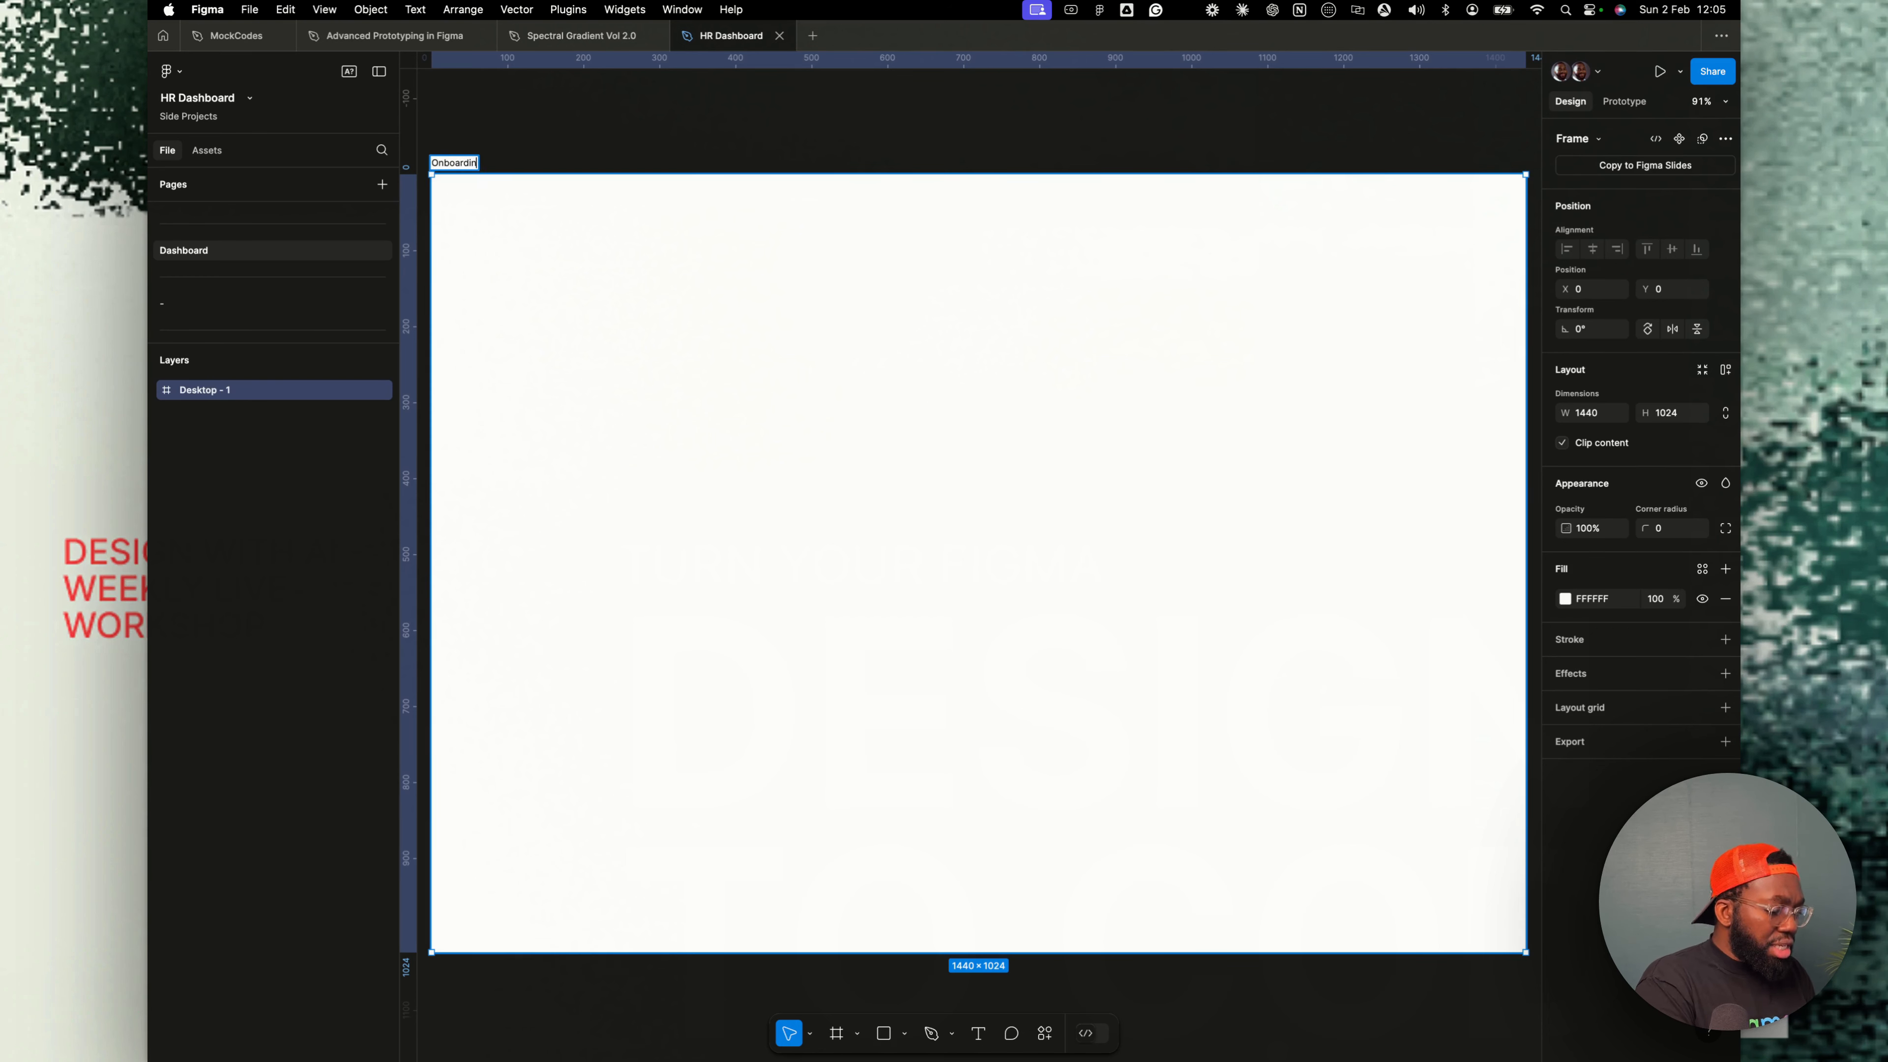
pyautogui.write('g scrren')
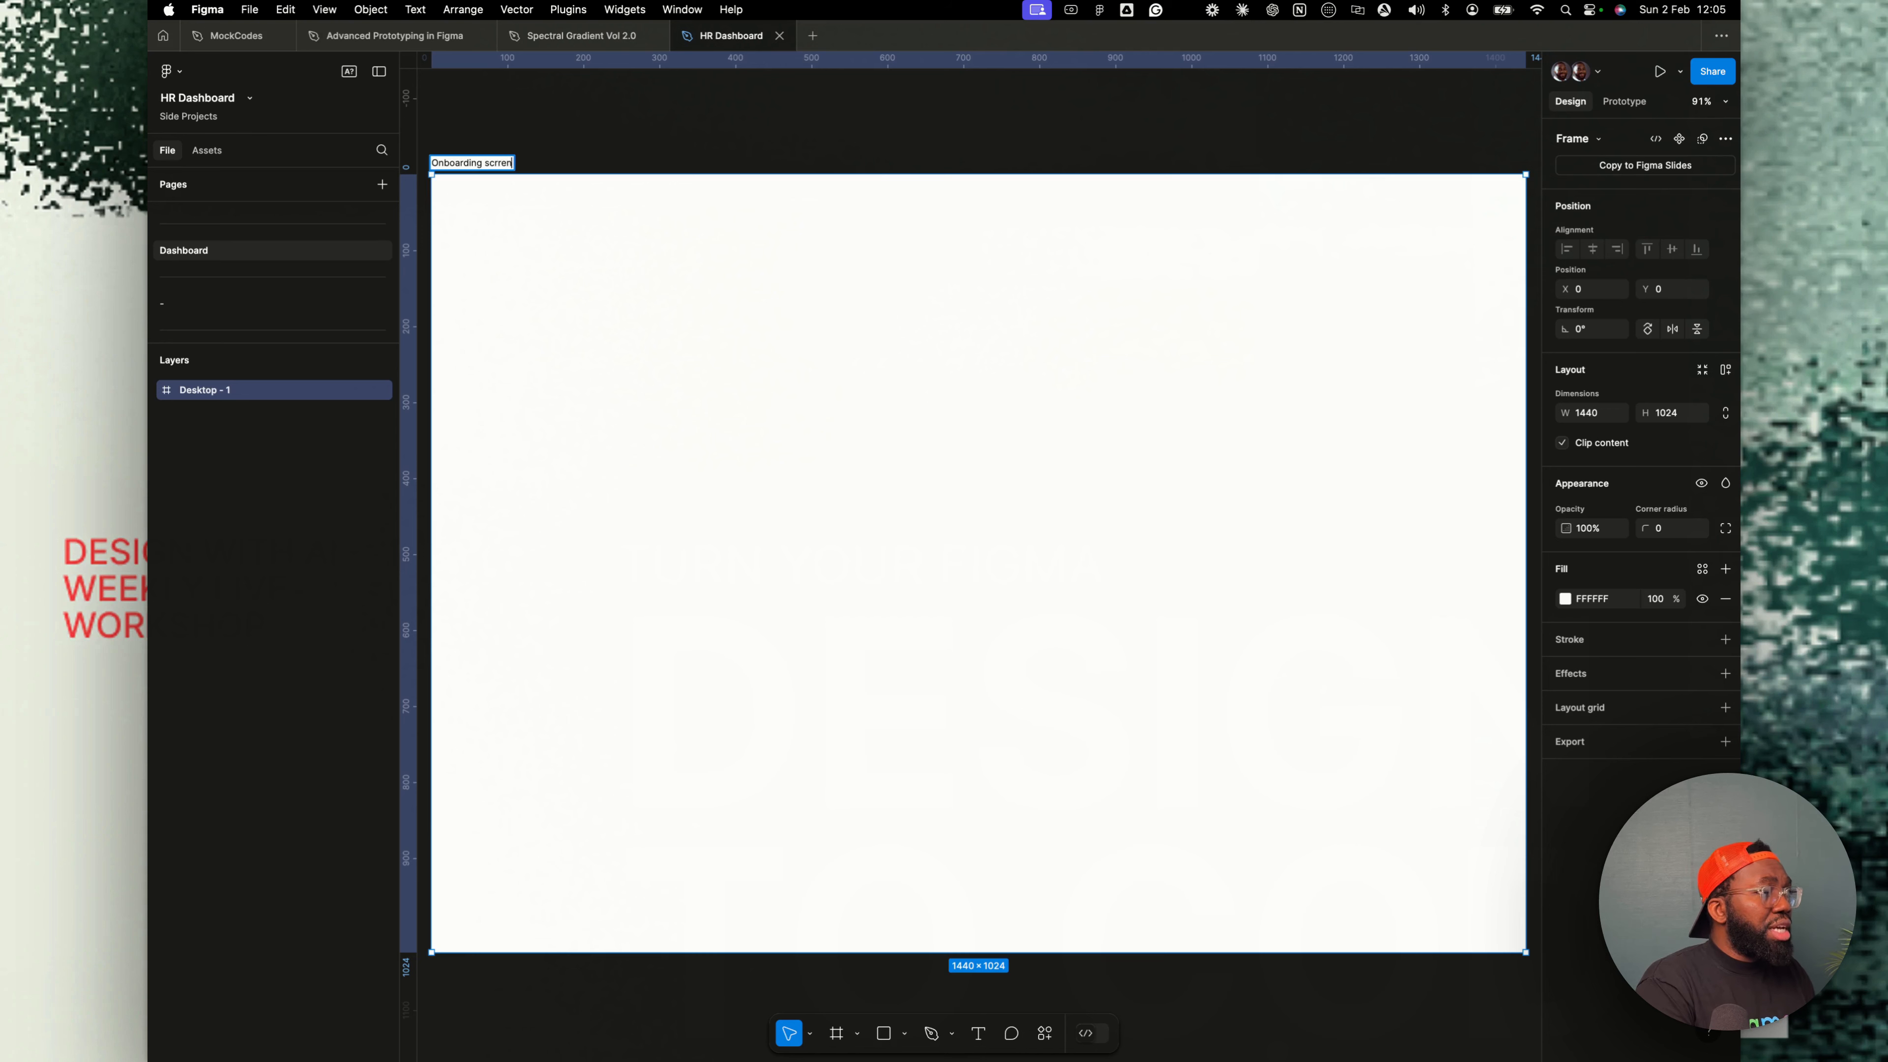
pyautogui.press('BackSpace')
pyautogui.press('BackSpace')
pyautogui.press('BackSpace')
pyautogui.write('een')
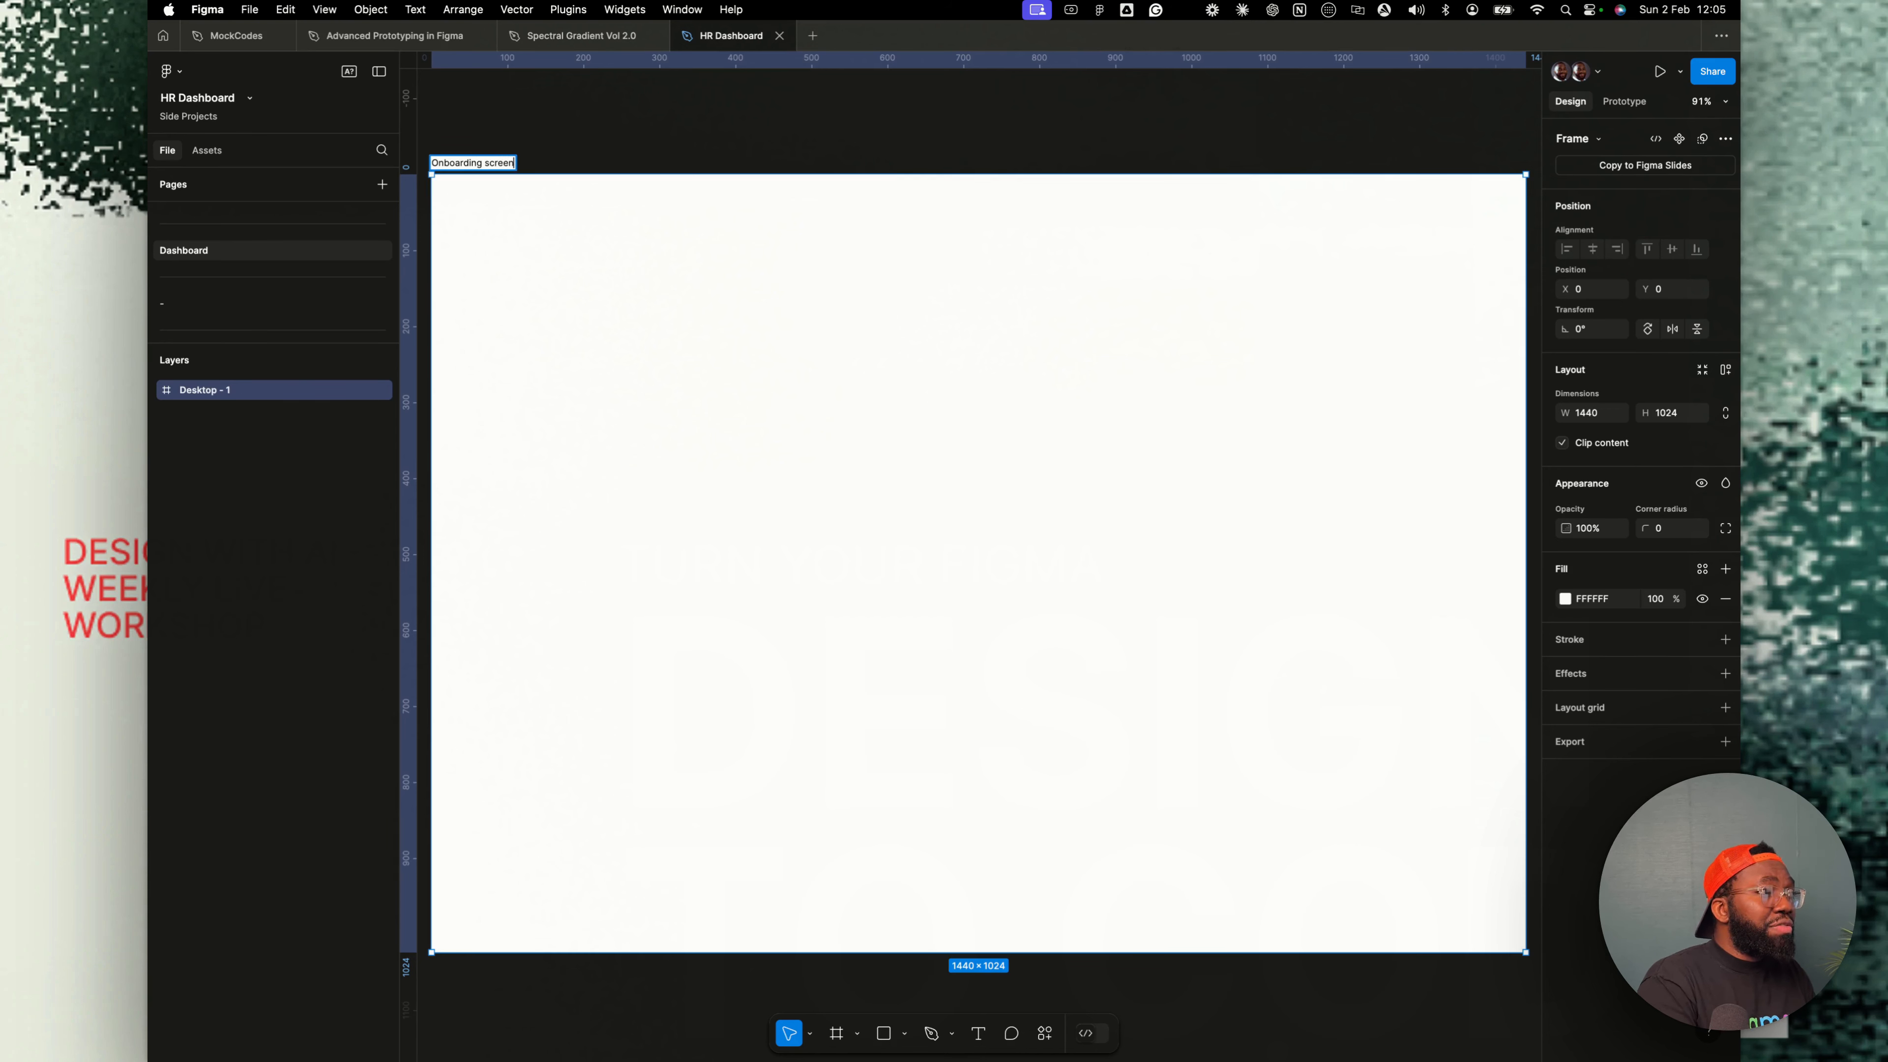
pyautogui.press('Return')
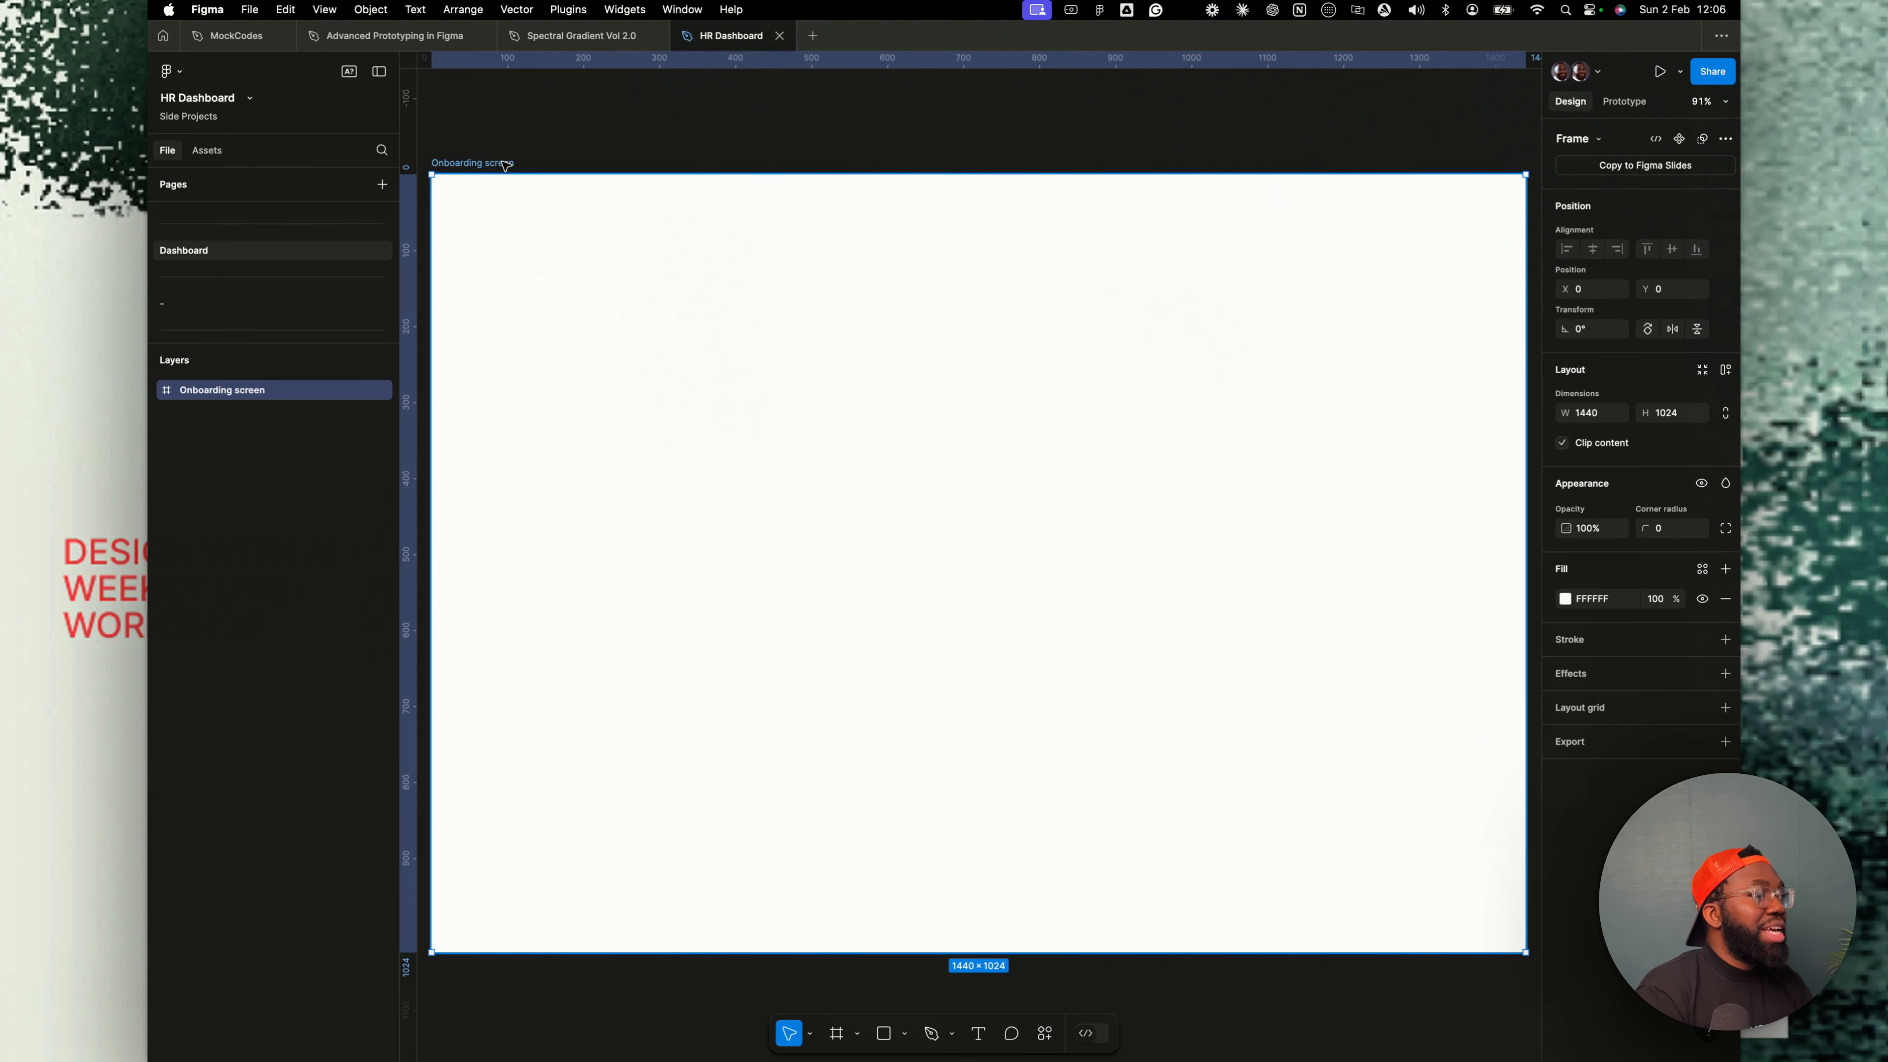
# - Draw a frame about 623 × 956 on the right half of the screen and fill it with primary-500
pyautogui.hscroll(-1, 770, 387)
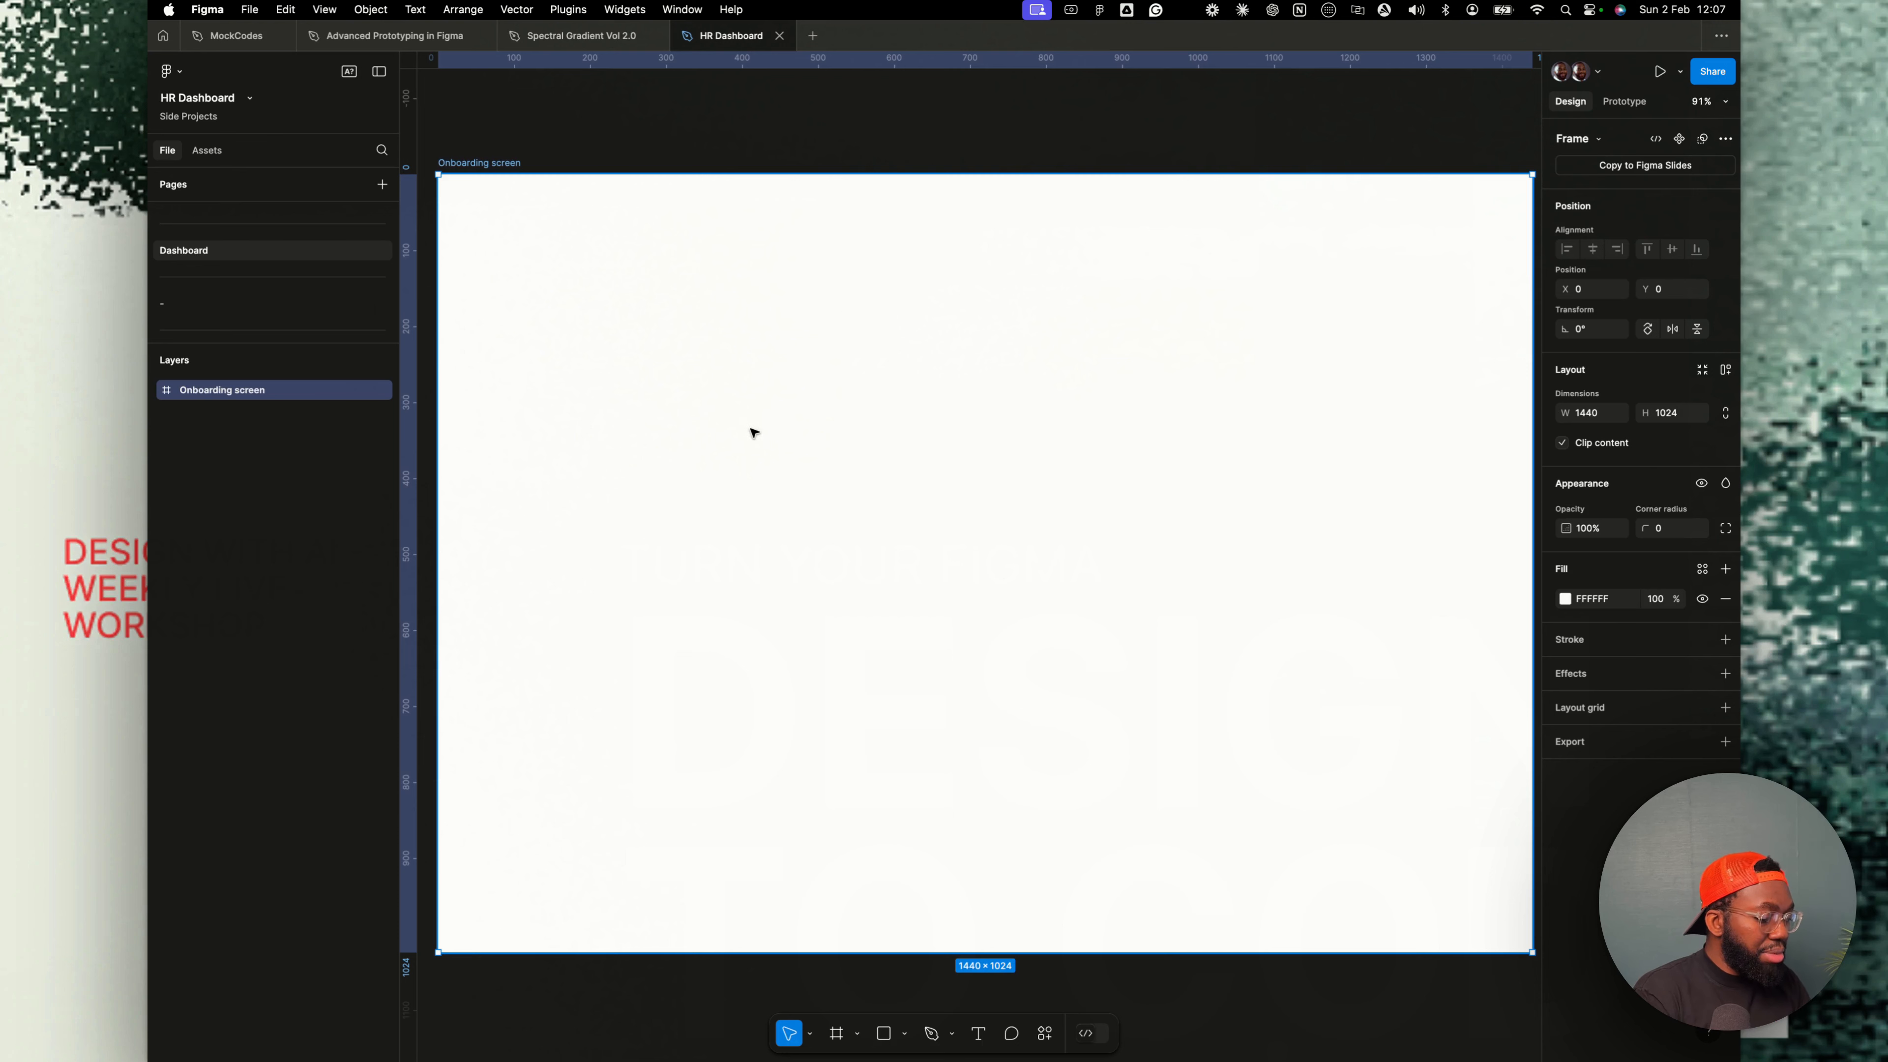
pyautogui.press('f')
pyautogui.moveTo(1035, 207)
pyautogui.mouseDown()
pyautogui.moveTo(1459, 813)
pyautogui.moveTo(1459, 861)
pyautogui.moveTo(1504, 936)
pyautogui.mouseUp()
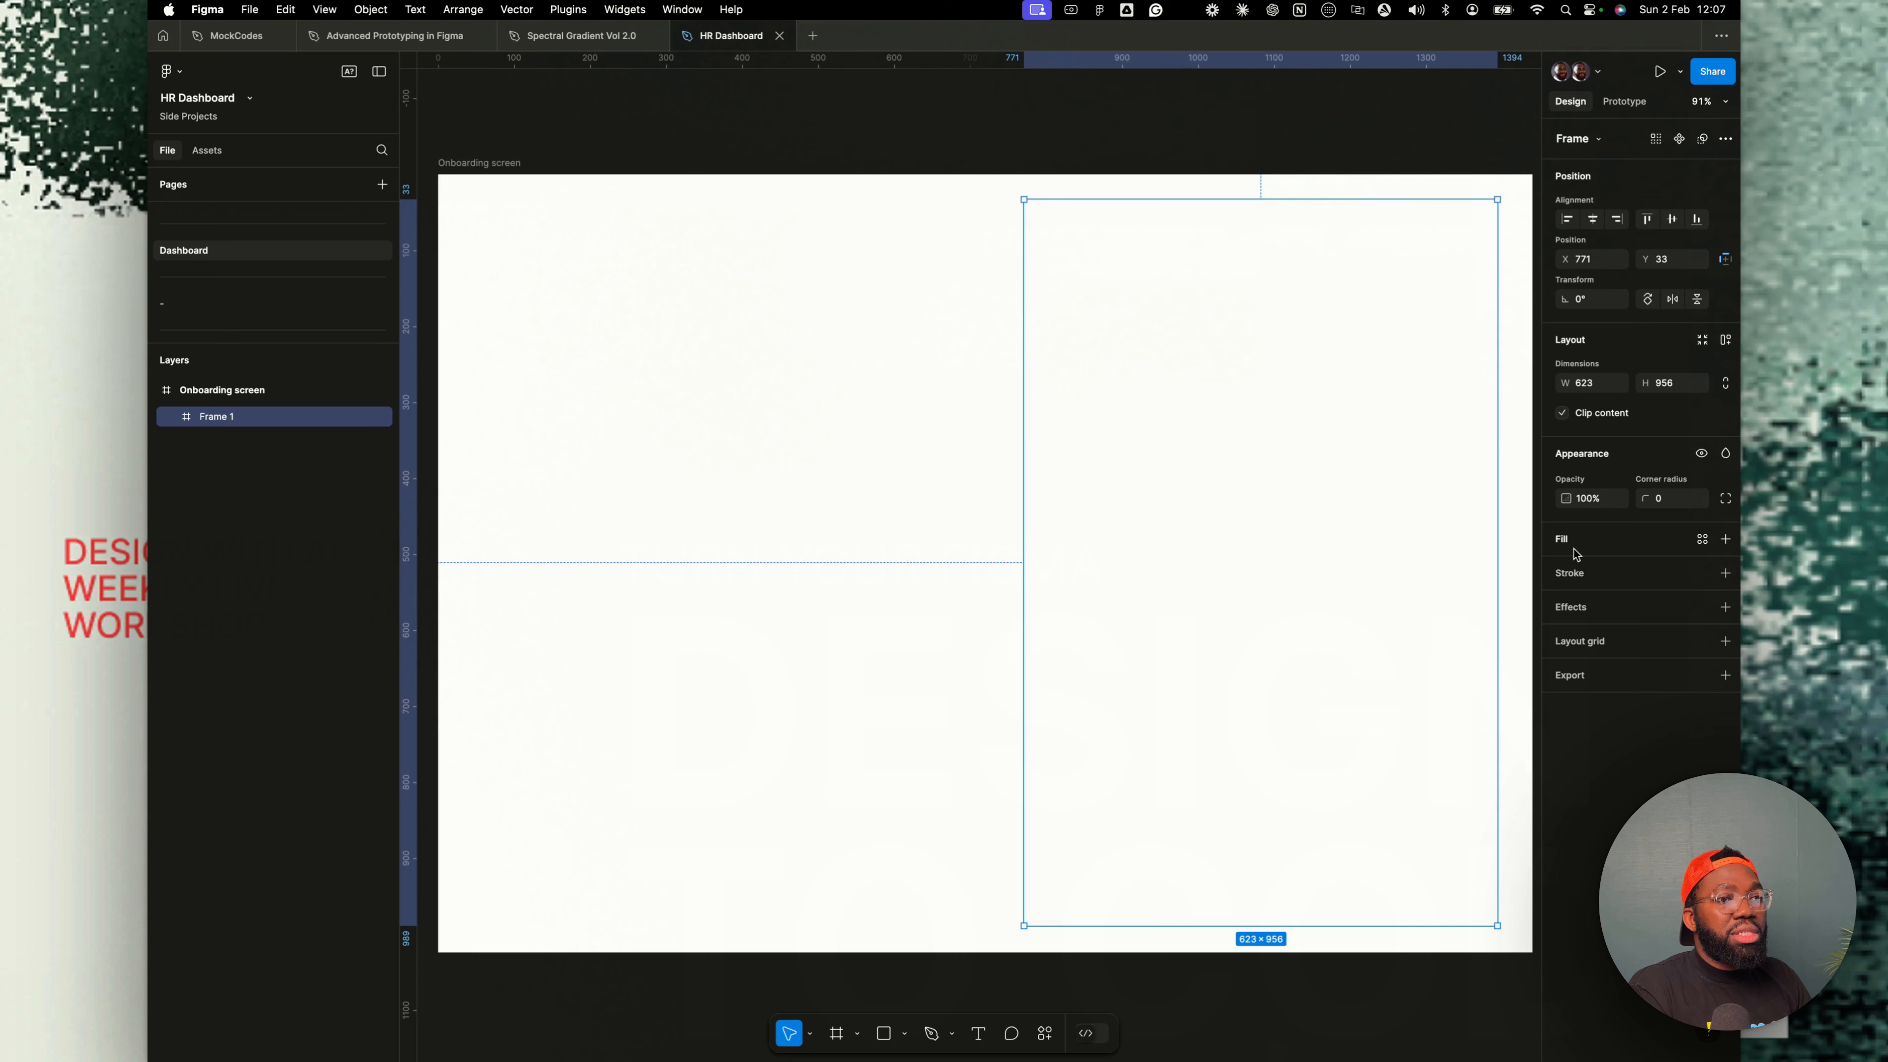
pyautogui.click(1703, 539)
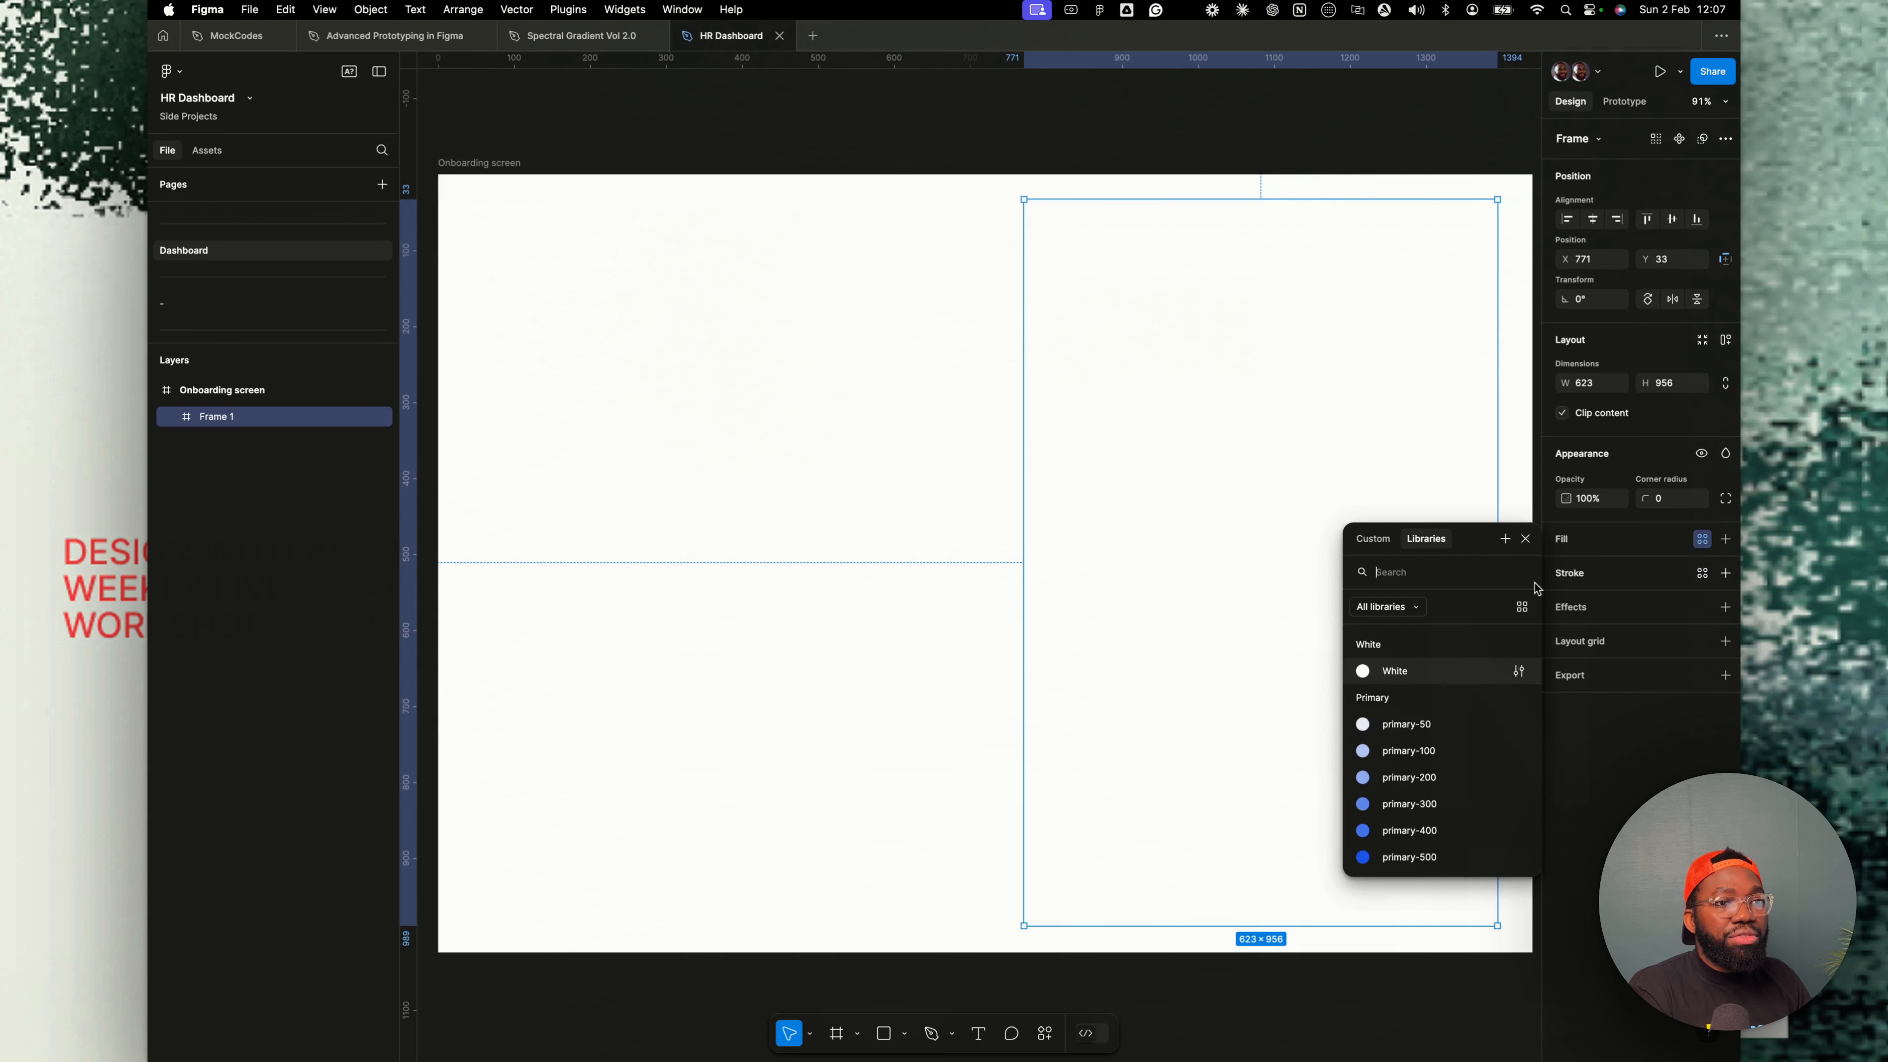
pyautogui.click(1395, 744)
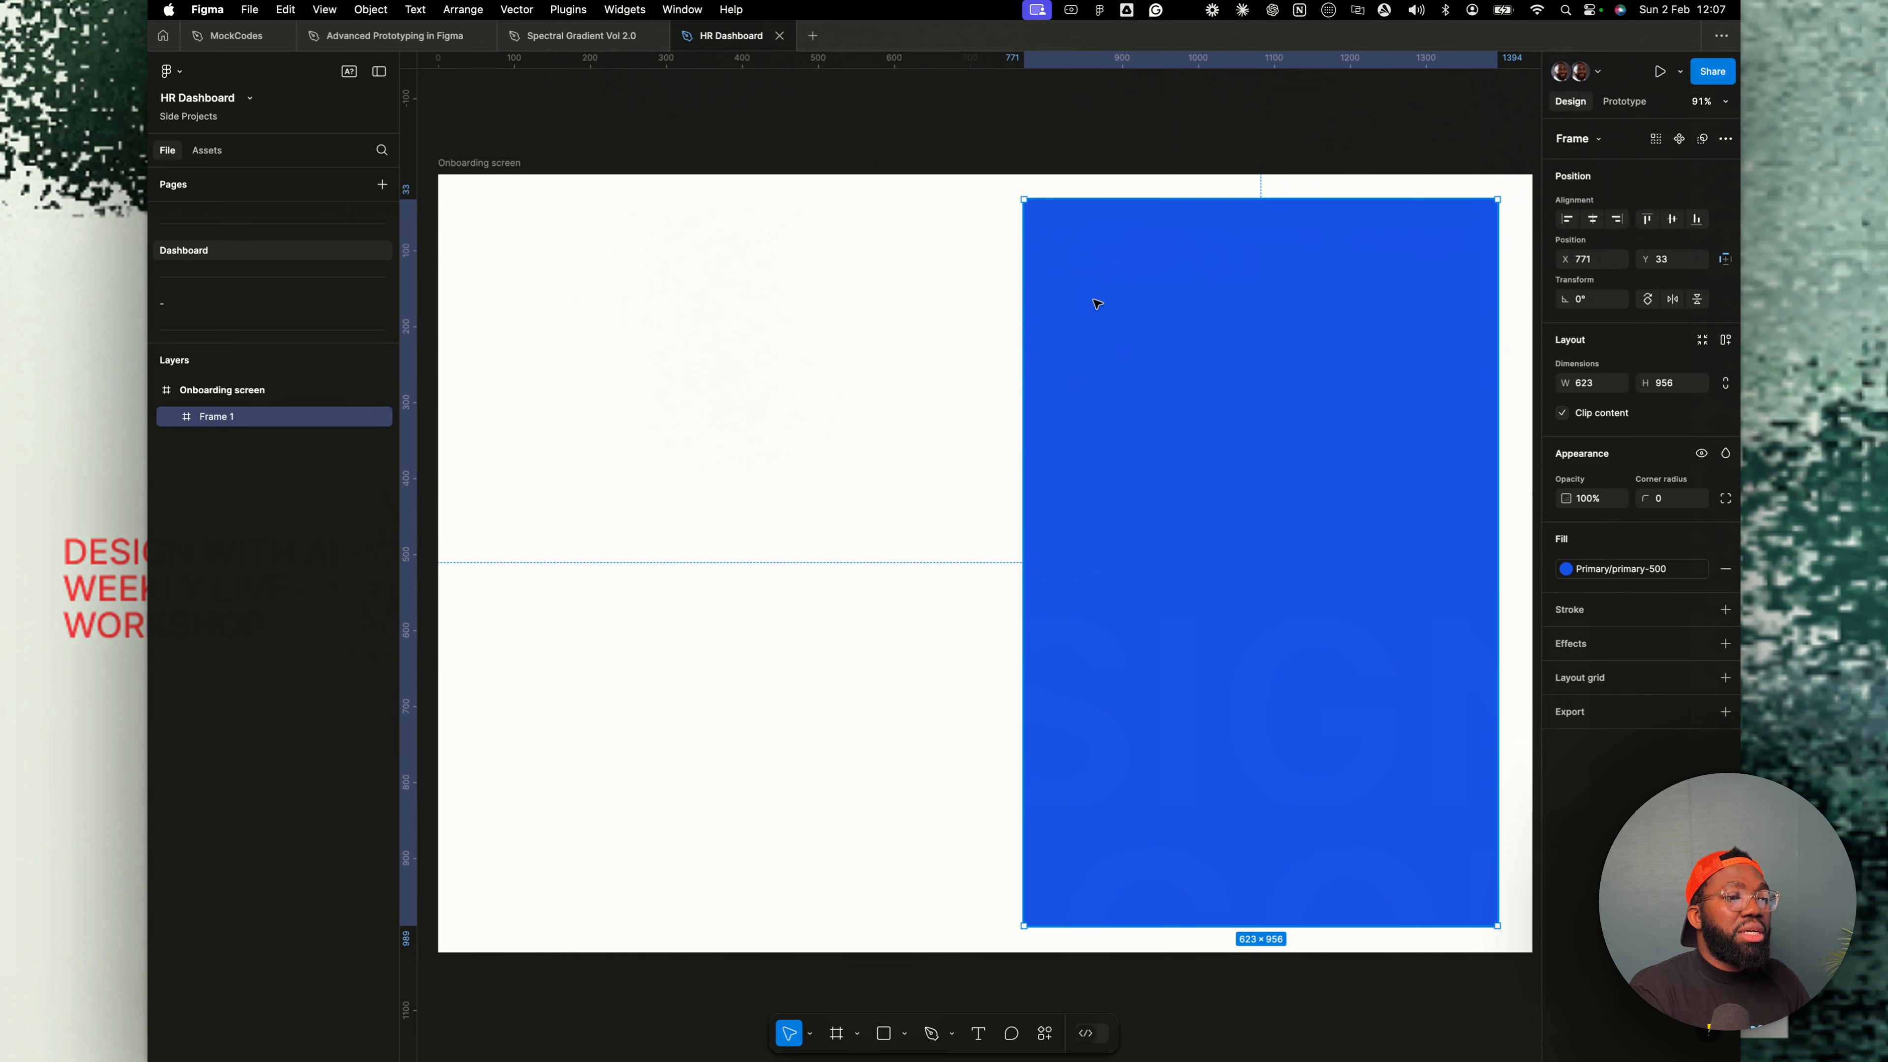
# - Set the blue frame's corner radius to 24
pyautogui.scroll(-2, 1182, 353)
pyautogui.moveTo(1196, 370); pyautogui.dragTo(1198, 370)
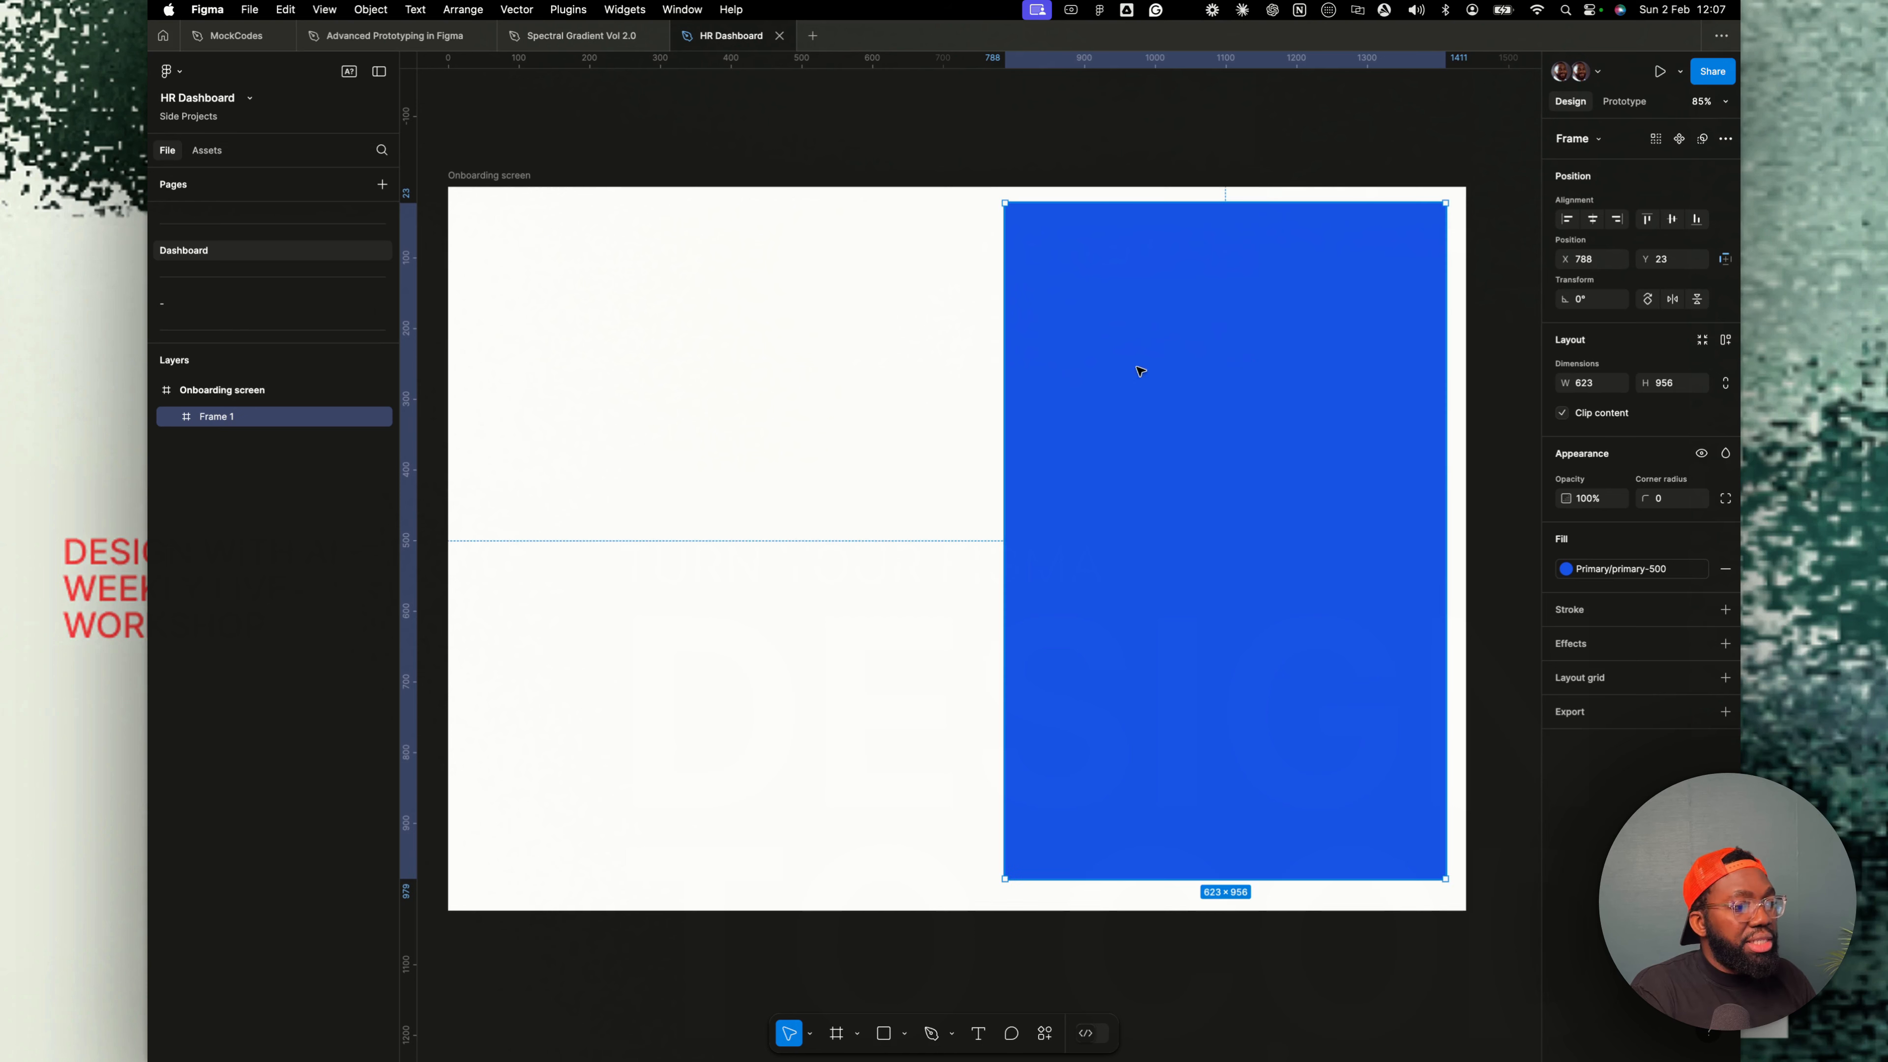
pyautogui.click(1672, 500)
pyautogui.write('24')
pyautogui.press('Return')
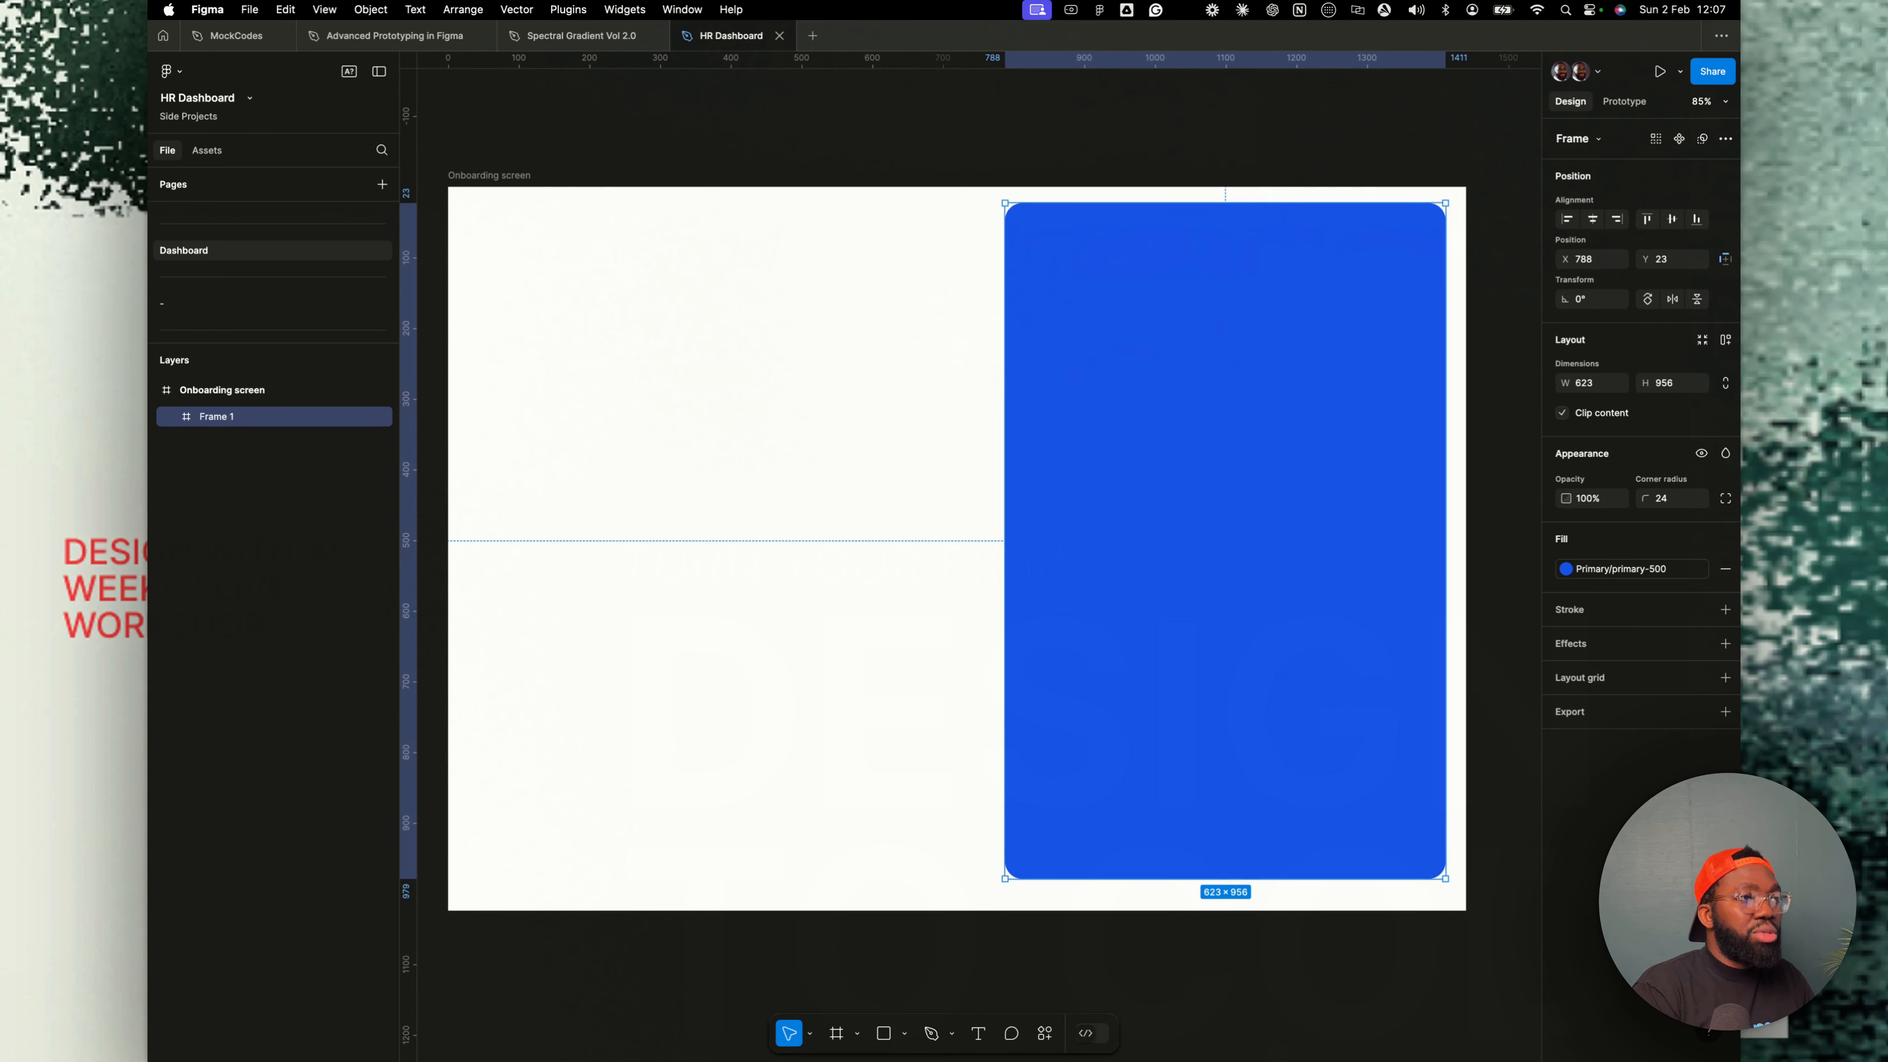
# - Resize the blue frame to about 759 × 988 so it fills the right side with a small margin
pyautogui.moveTo(1005, 879); pyautogui.dragTo(990, 902)
pyautogui.moveTo(1204, 678); pyautogui.dragTo(1211, 675)
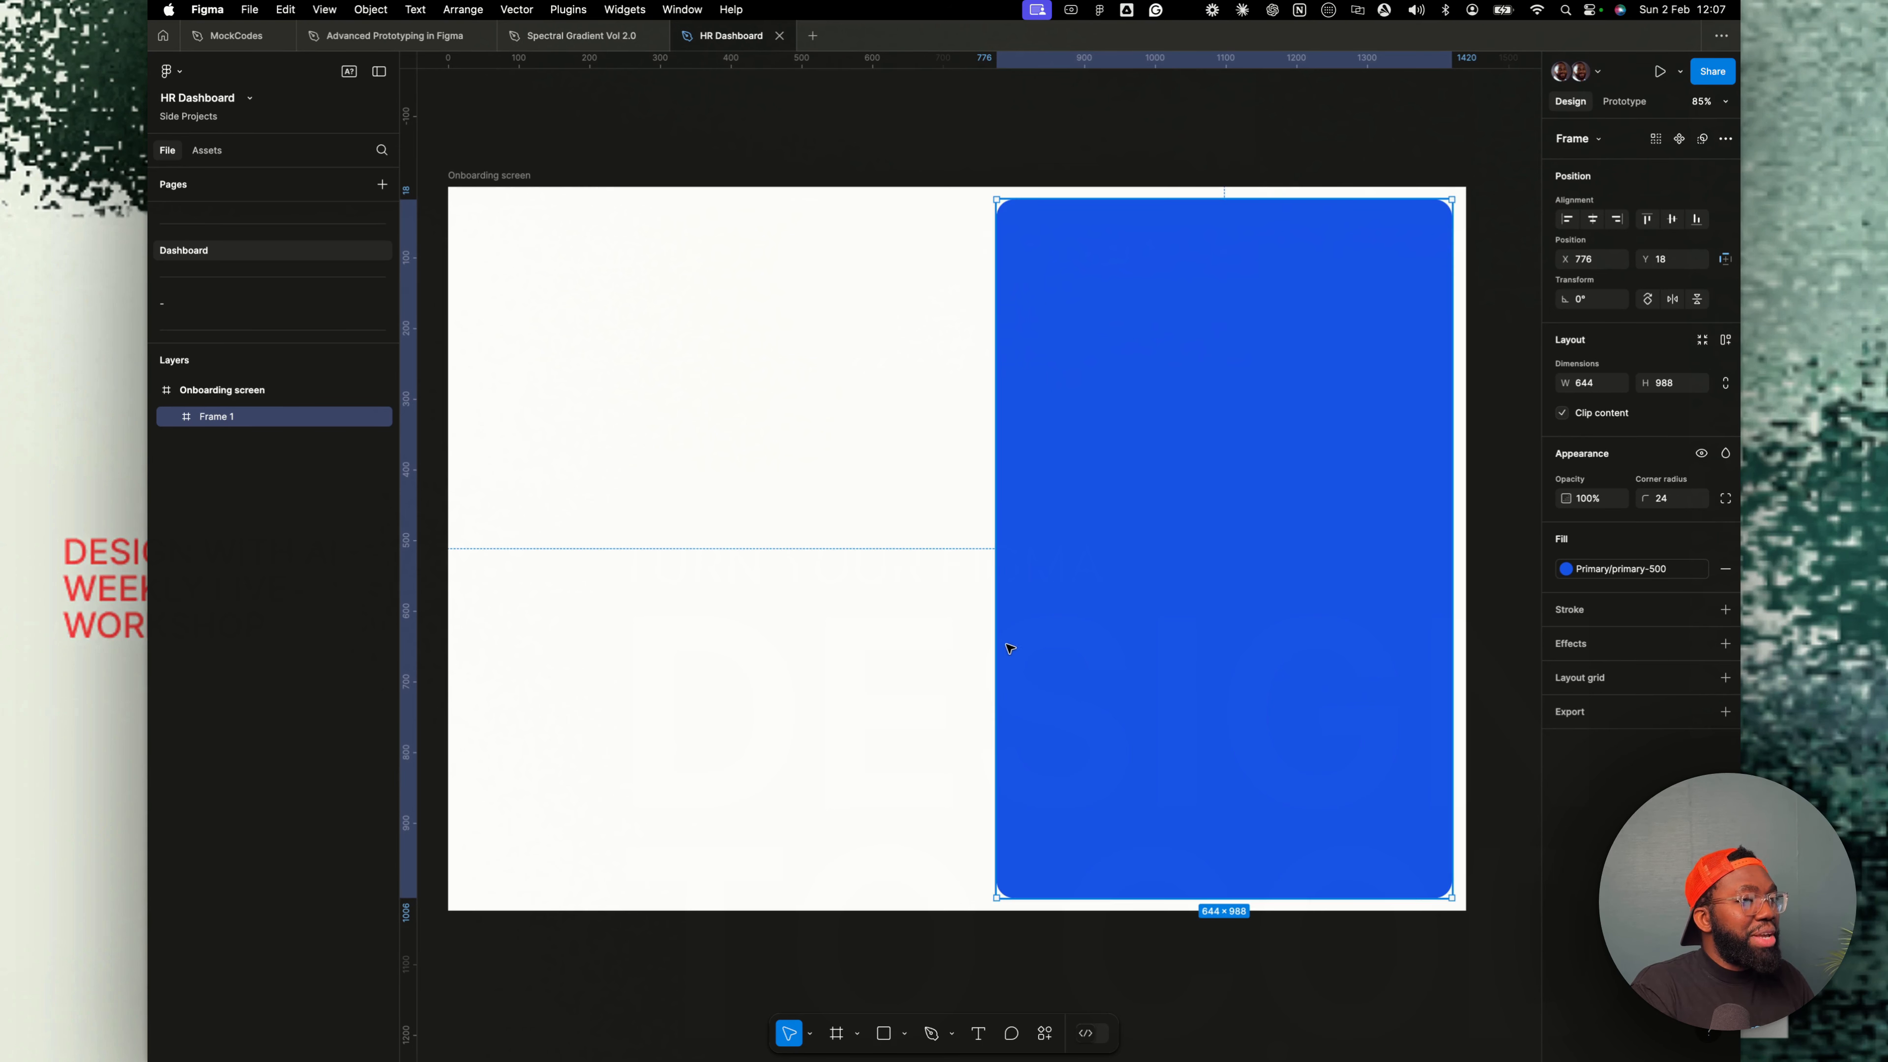
pyautogui.hscroll(-1, 994, 633)
pyautogui.moveTo(995, 634); pyautogui.dragTo(925, 570)
pyautogui.click(1000, 605)
pyautogui.moveTo(1454, 554); pyautogui.dragTo(1461, 550)
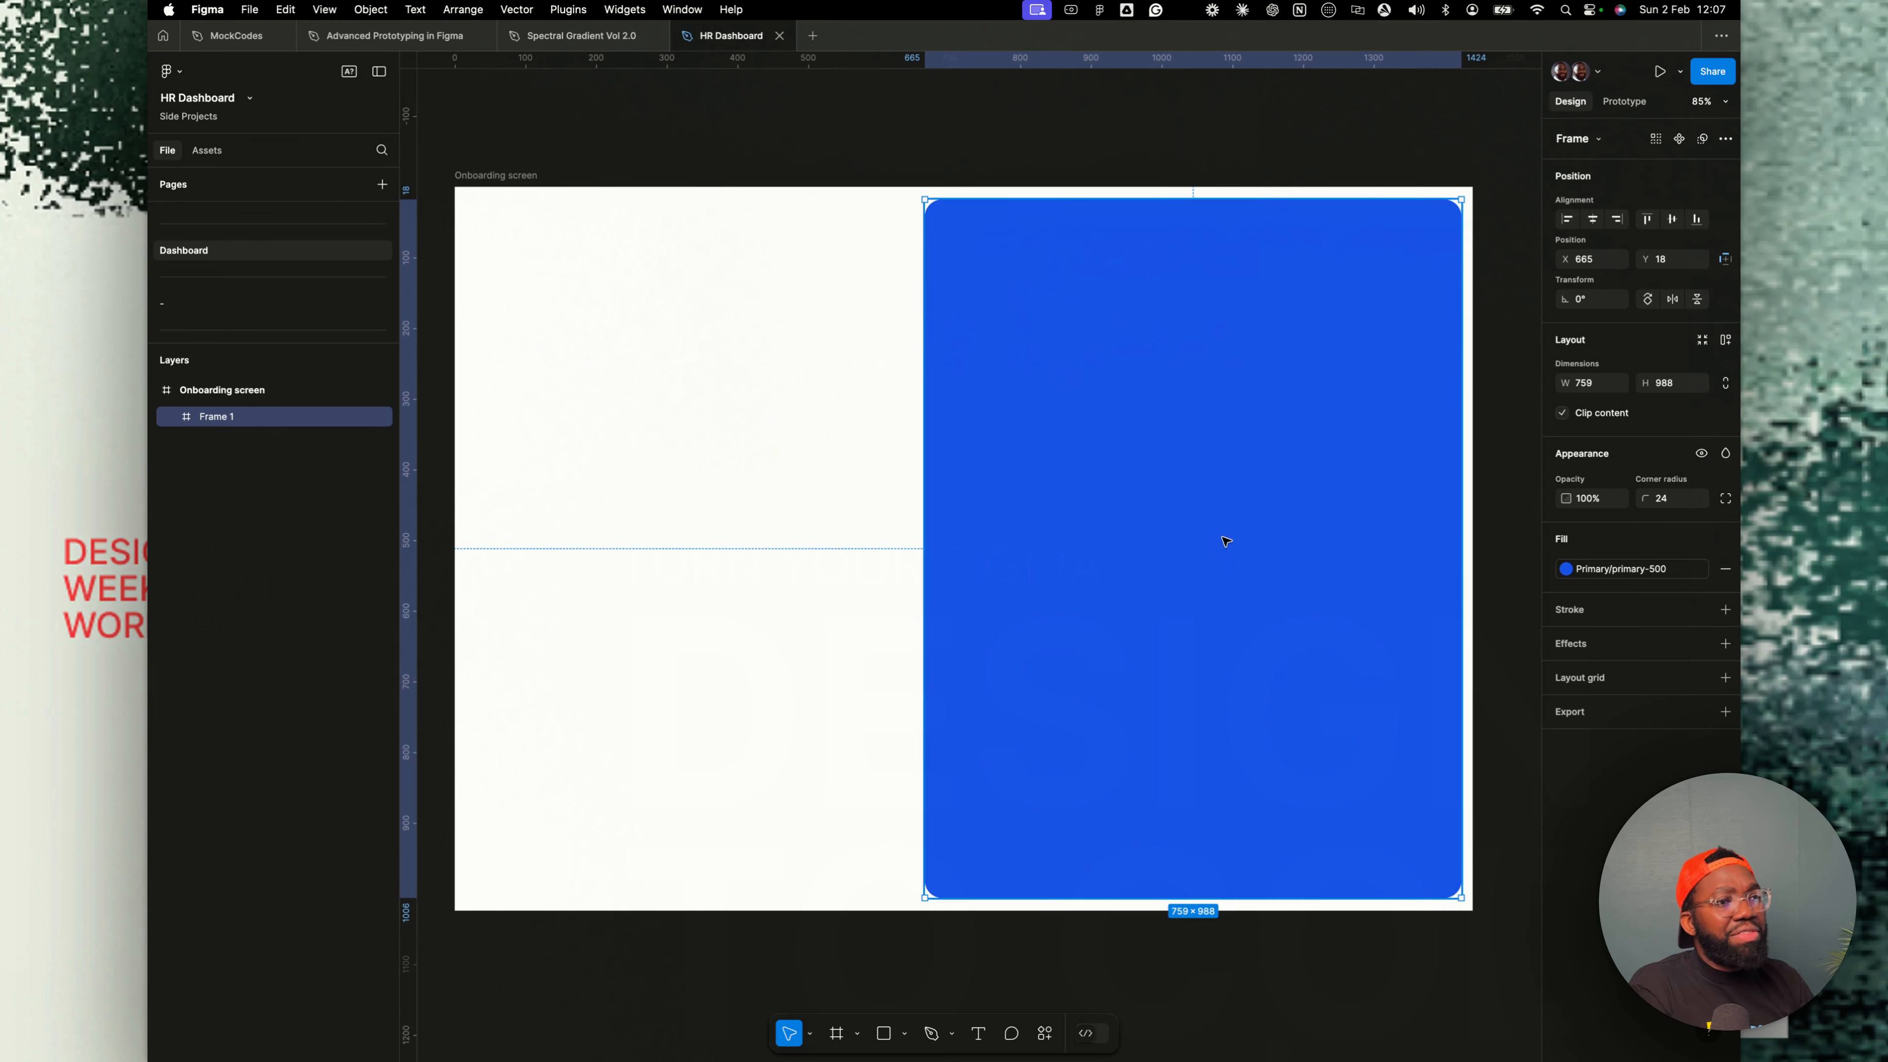
# - Launch the Unsplash plugin and place the cursor in its search field
pyautogui.click(1078, 158)
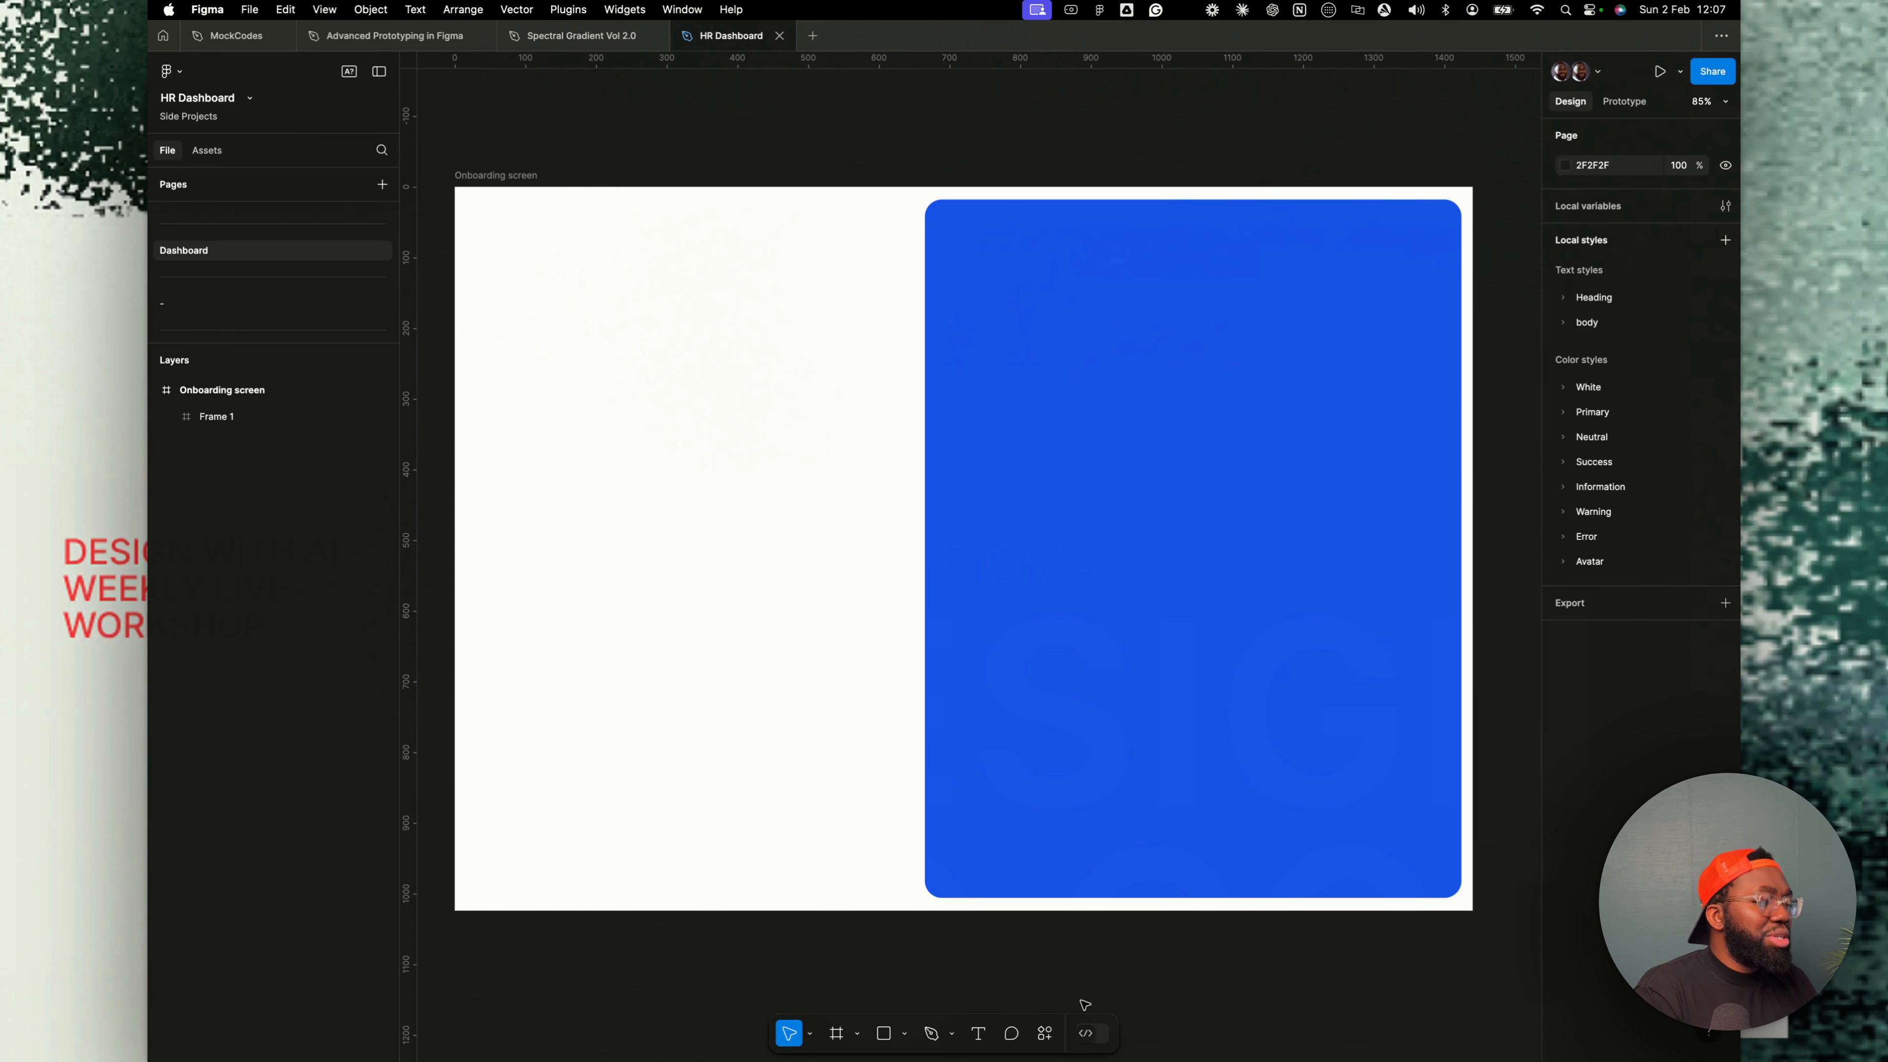
pyautogui.click(1045, 1033)
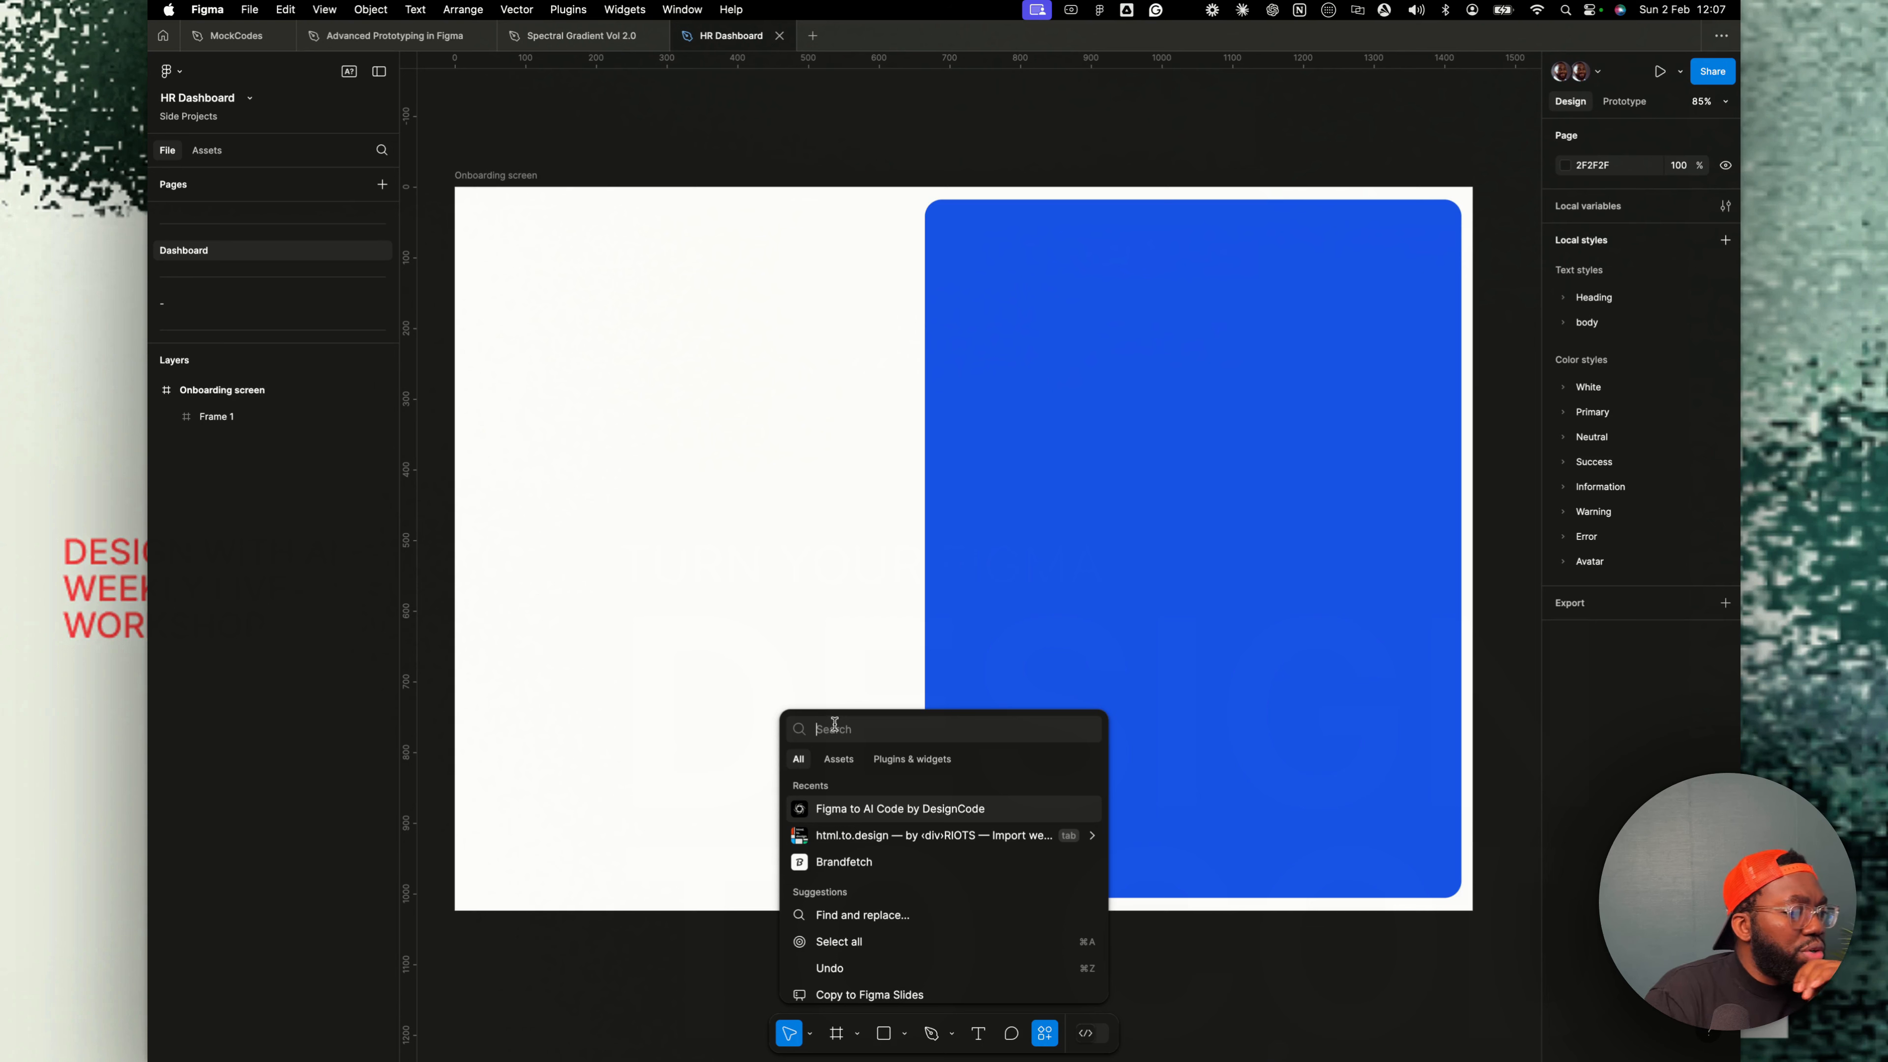
pyautogui.click(902, 760)
pyautogui.write('u')
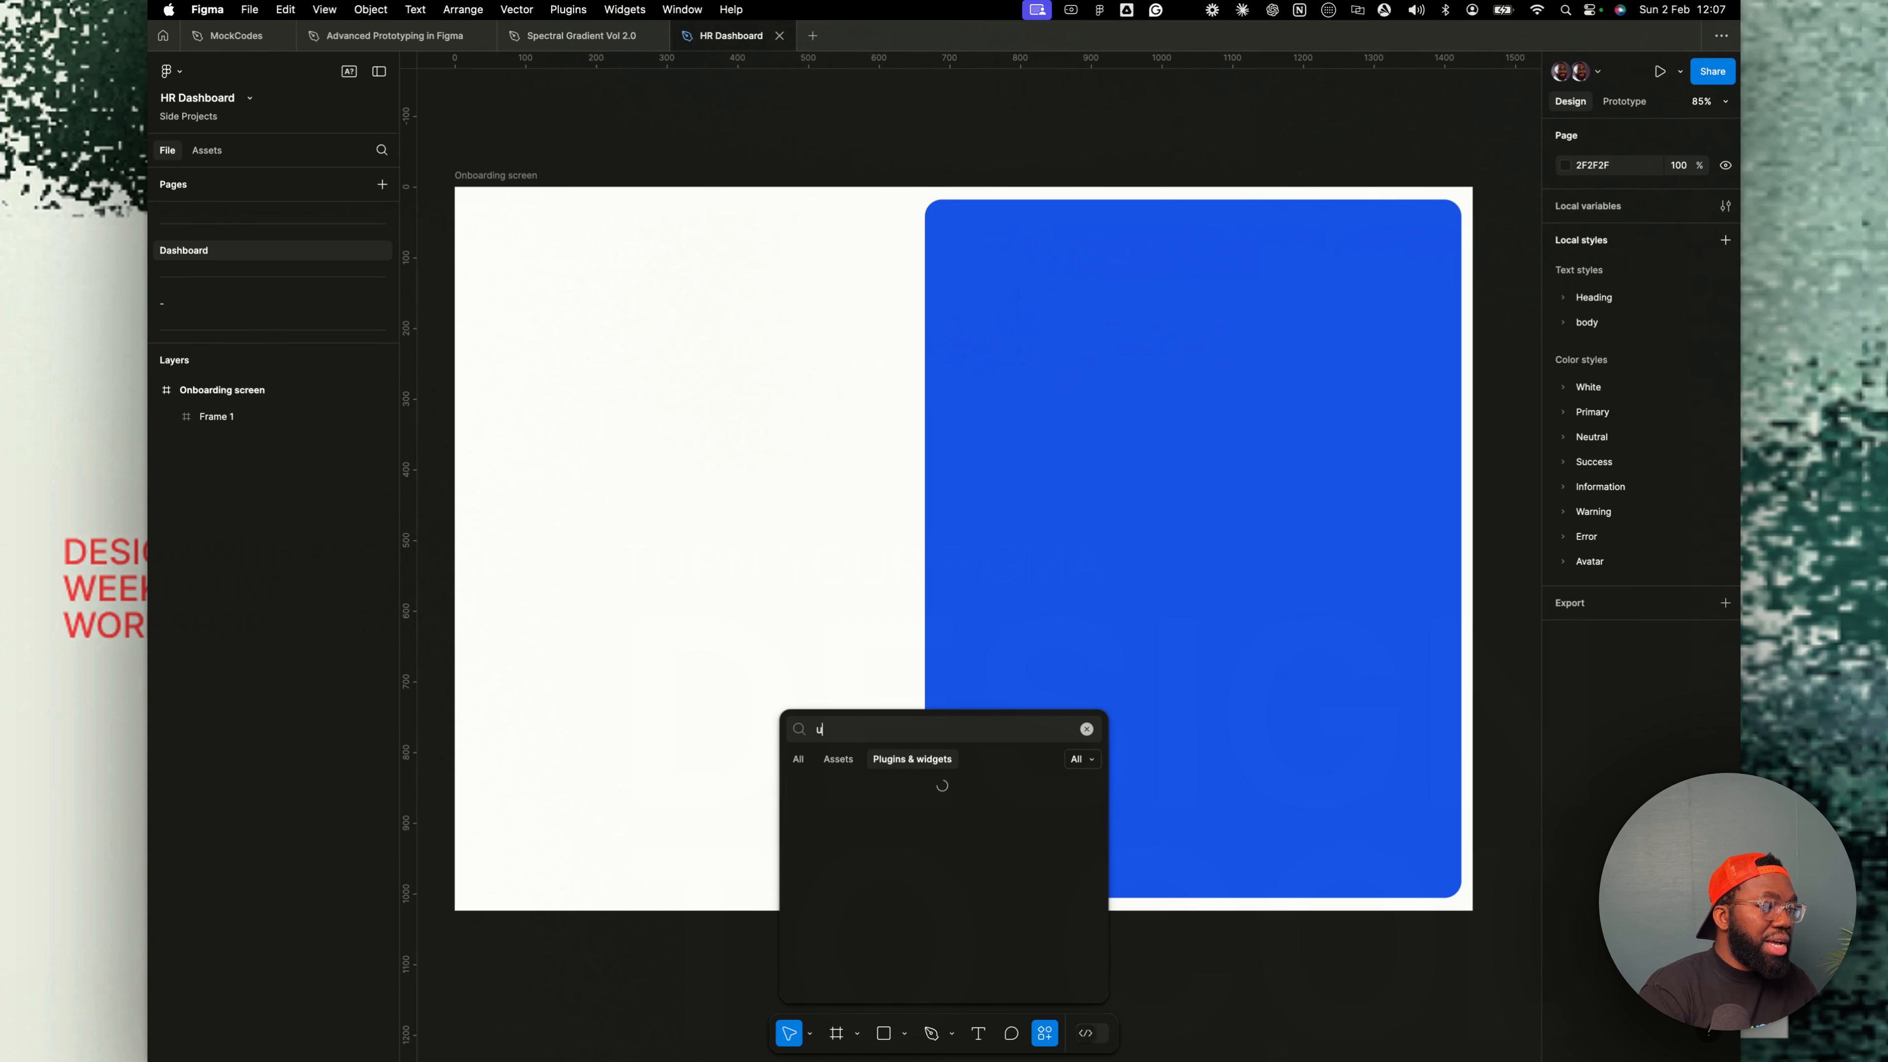
pyautogui.write('nsplash')
pyautogui.press('Return')
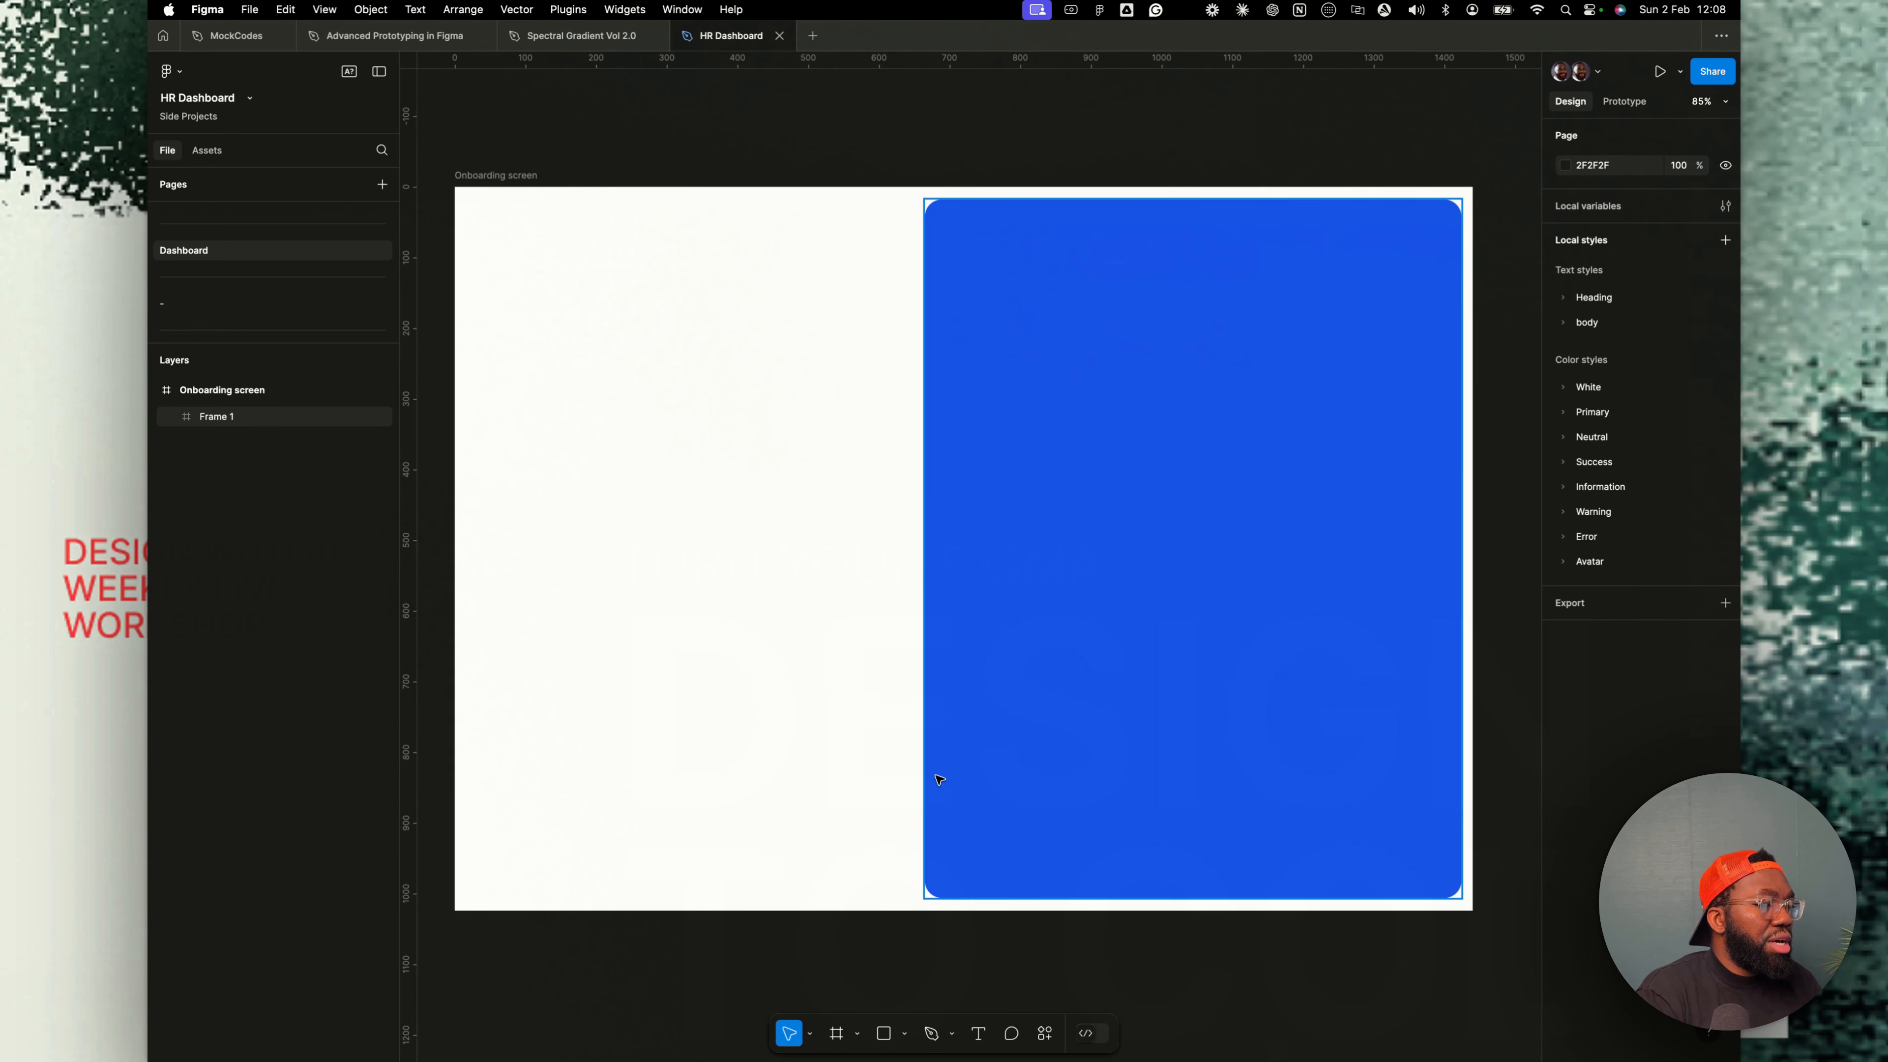
pyautogui.moveTo(312, 409); pyautogui.dragTo(501, 306)
pyautogui.click(450, 383)
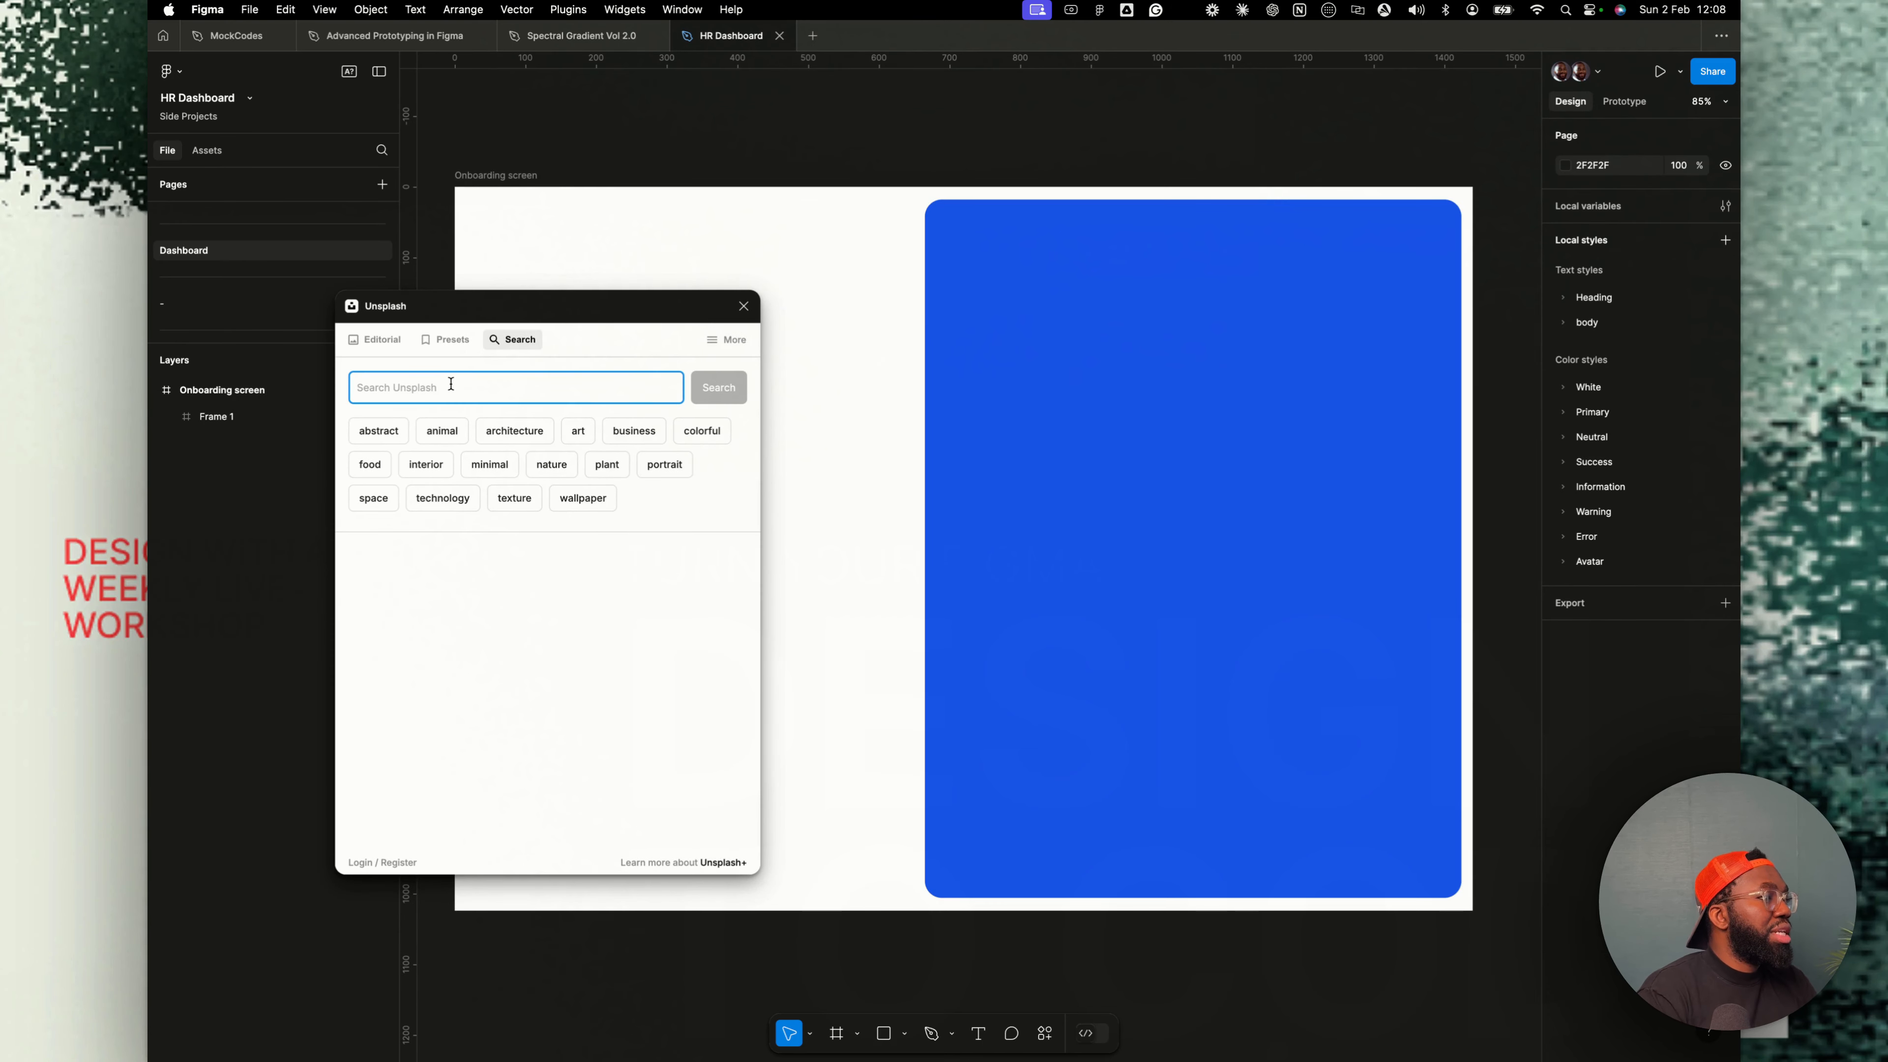
# - Search Unsplash for HR photos, browse the results, and refine the search to HR recruiter
pyautogui.write('HR')
pyautogui.press('Return')
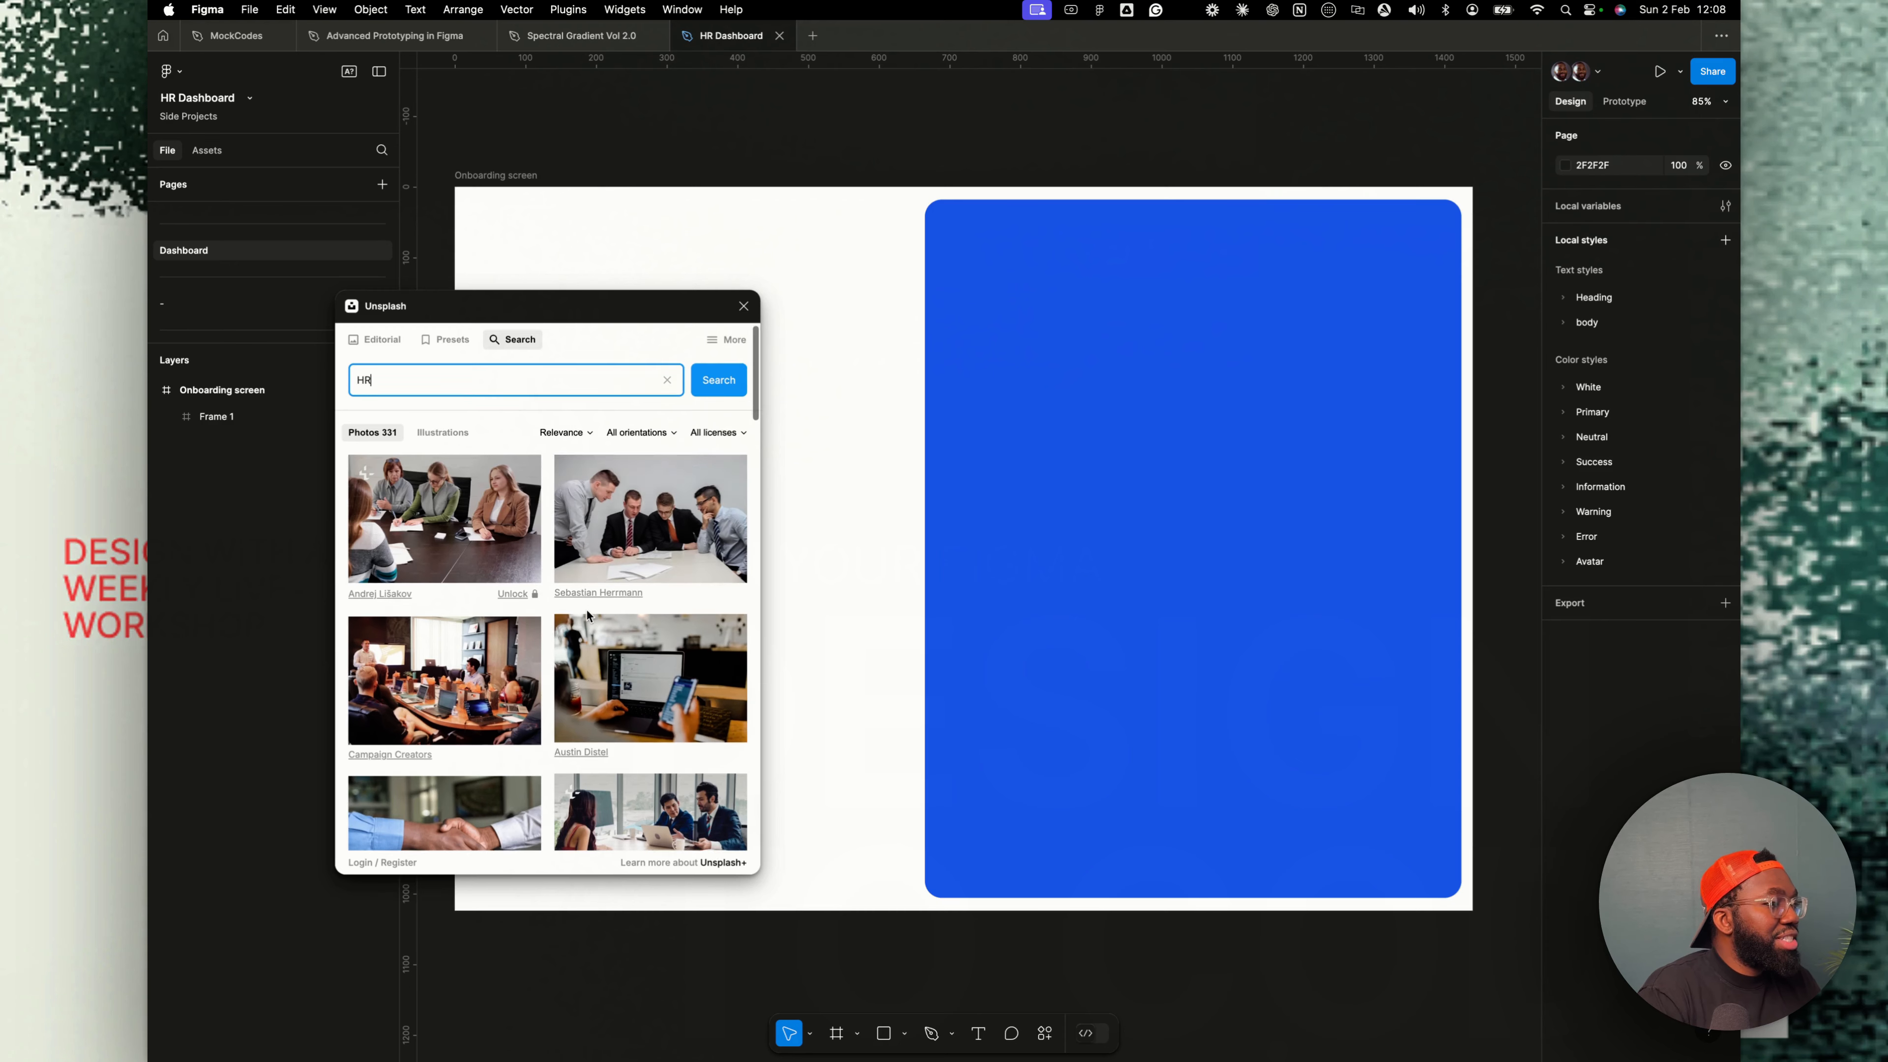
pyautogui.scroll(-5, 705, 644)
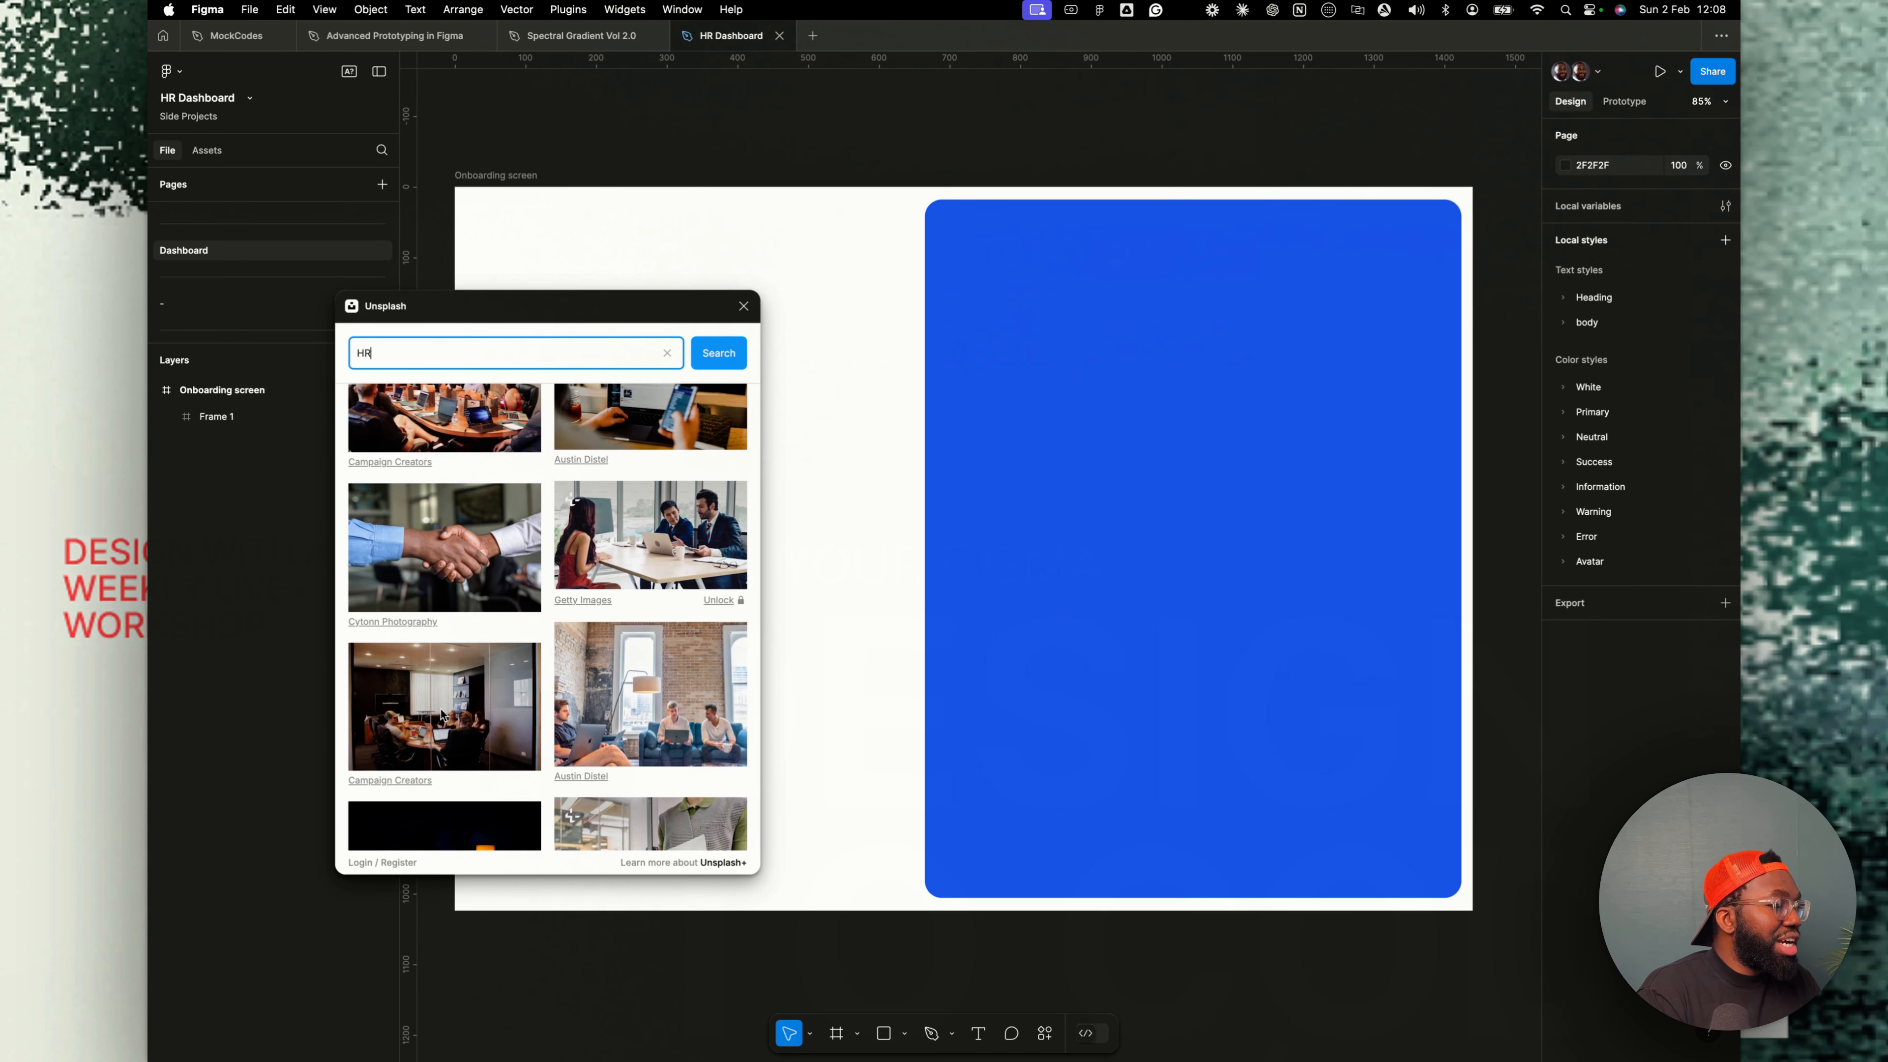
pyautogui.scroll(-1, 550, 705)
pyautogui.scroll(-4, 549, 705)
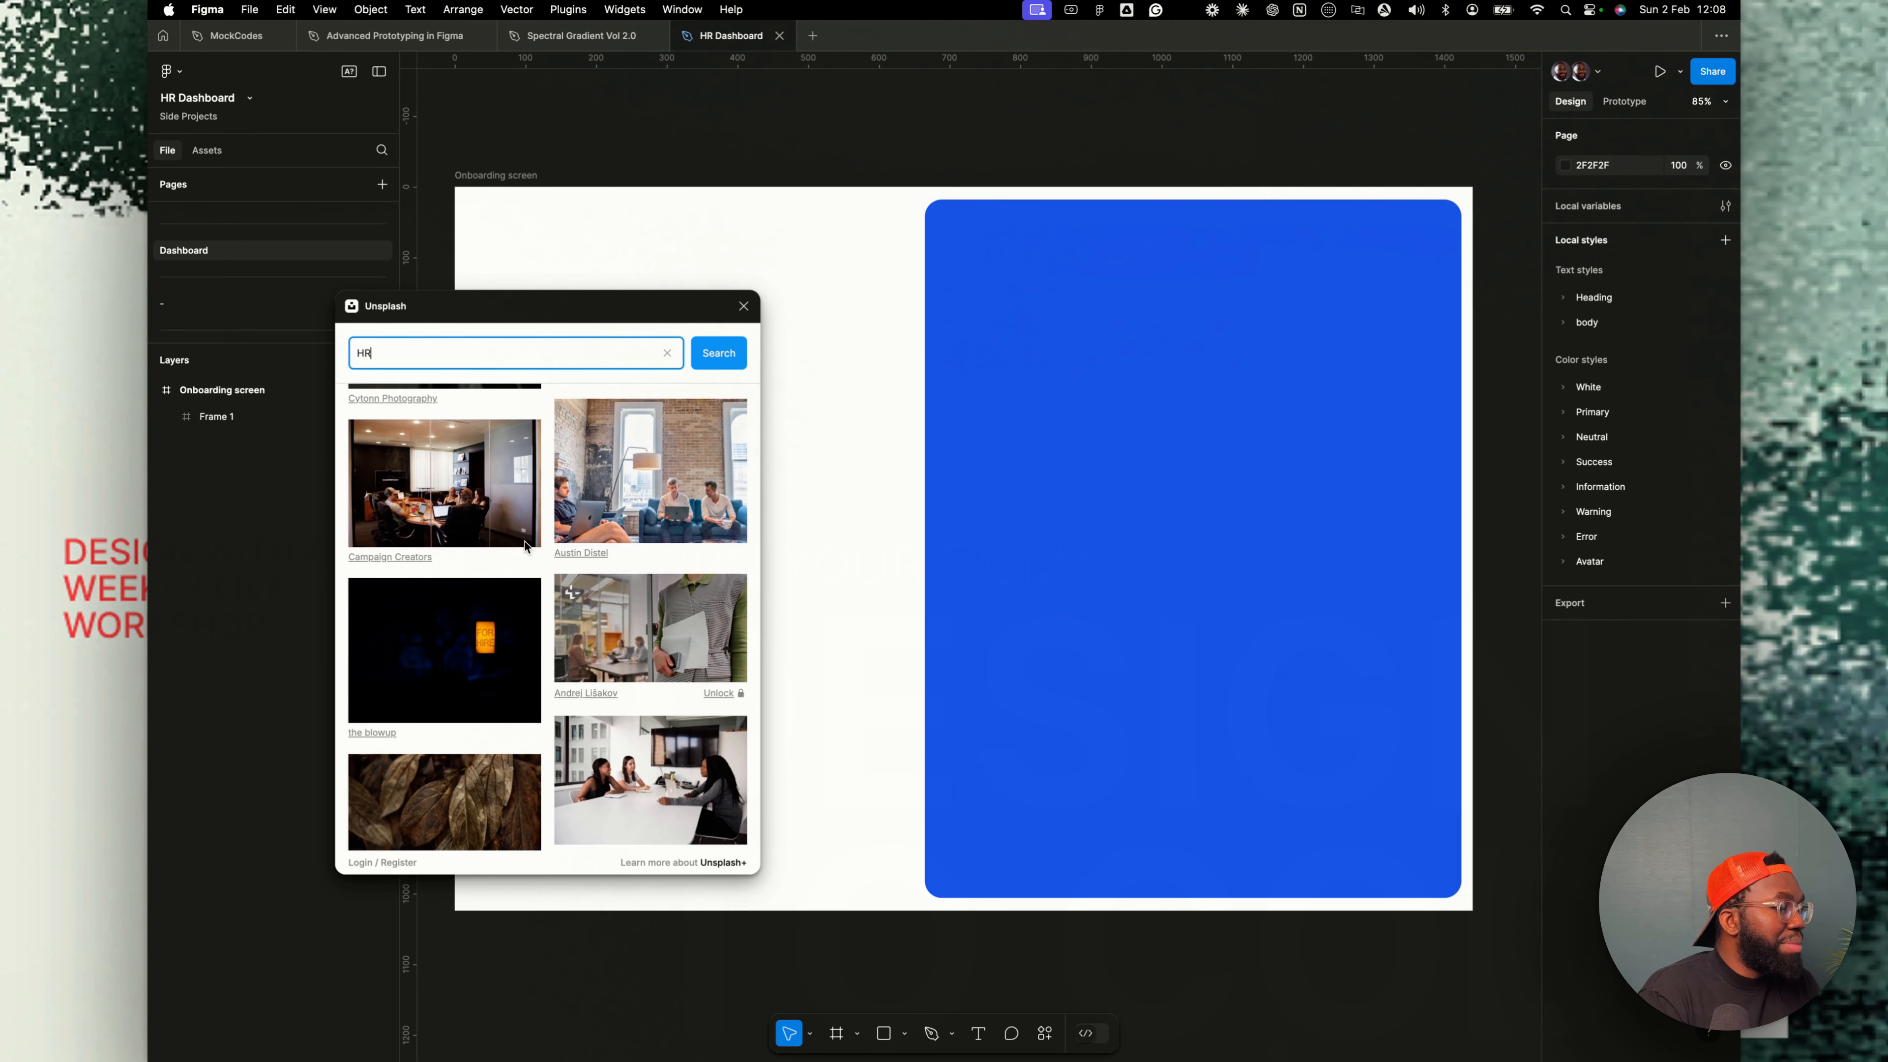
pyautogui.scroll(-2, 528, 548)
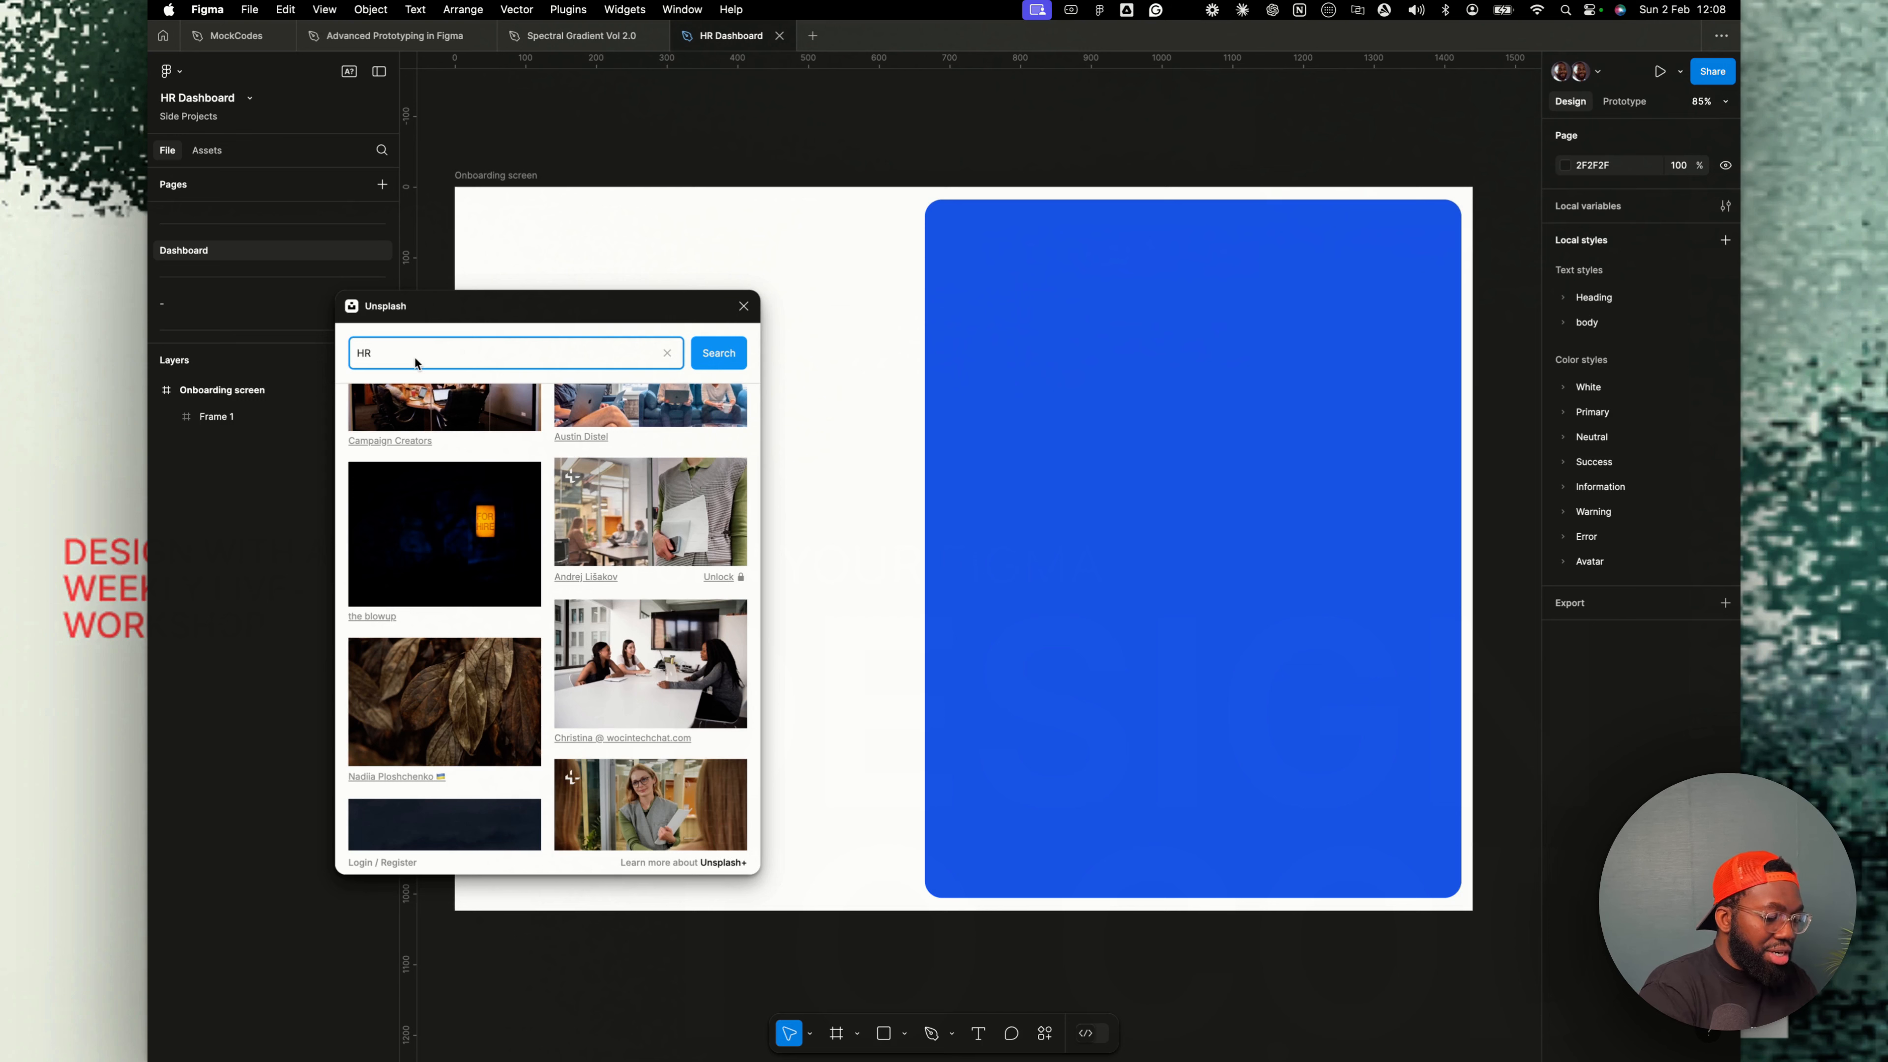
pyautogui.write('recruite')
pyautogui.write('r')
pyautogui.press('Return')
# - Insert a recruiter photo onto the canvas as its own layer and delete it
pyautogui.click(647, 606)
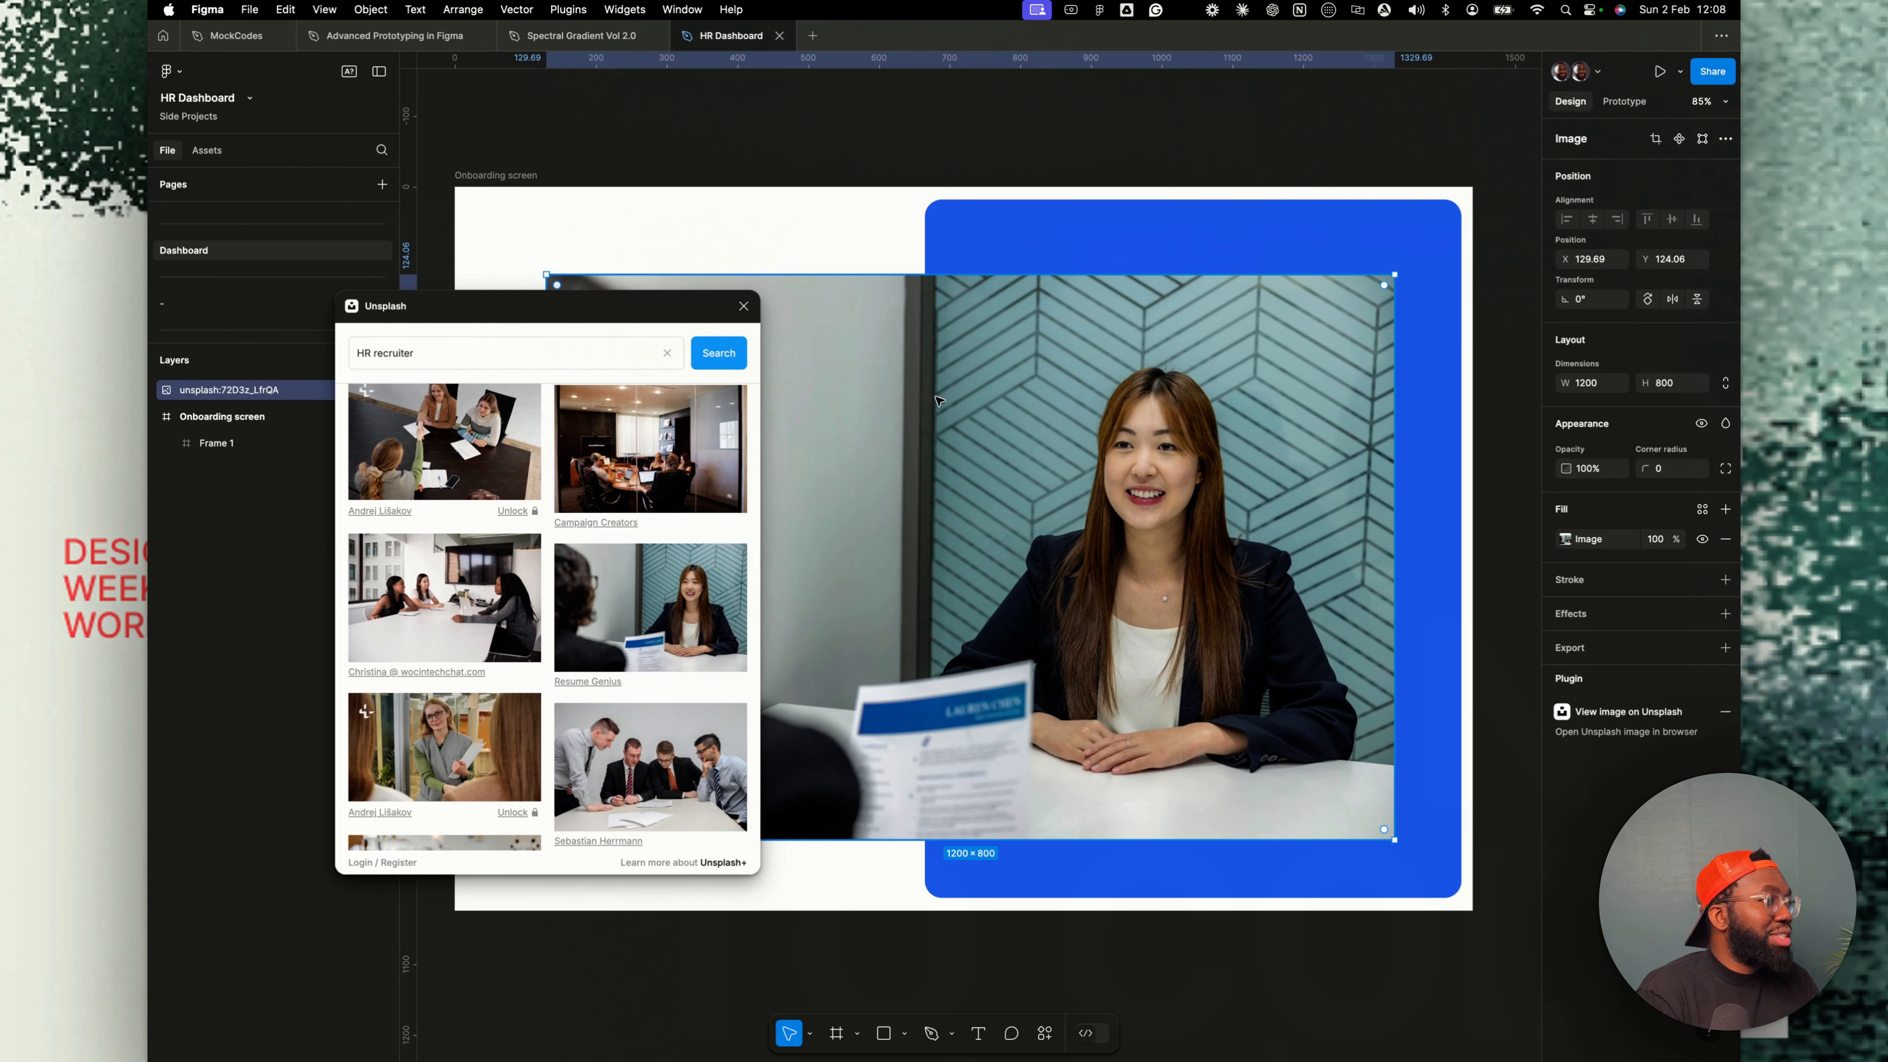
pyautogui.press('BackSpace')
# - Fill the blue frame with the smiling recruiter photo and switch the image fill to Crop mode
pyautogui.click(959, 235)
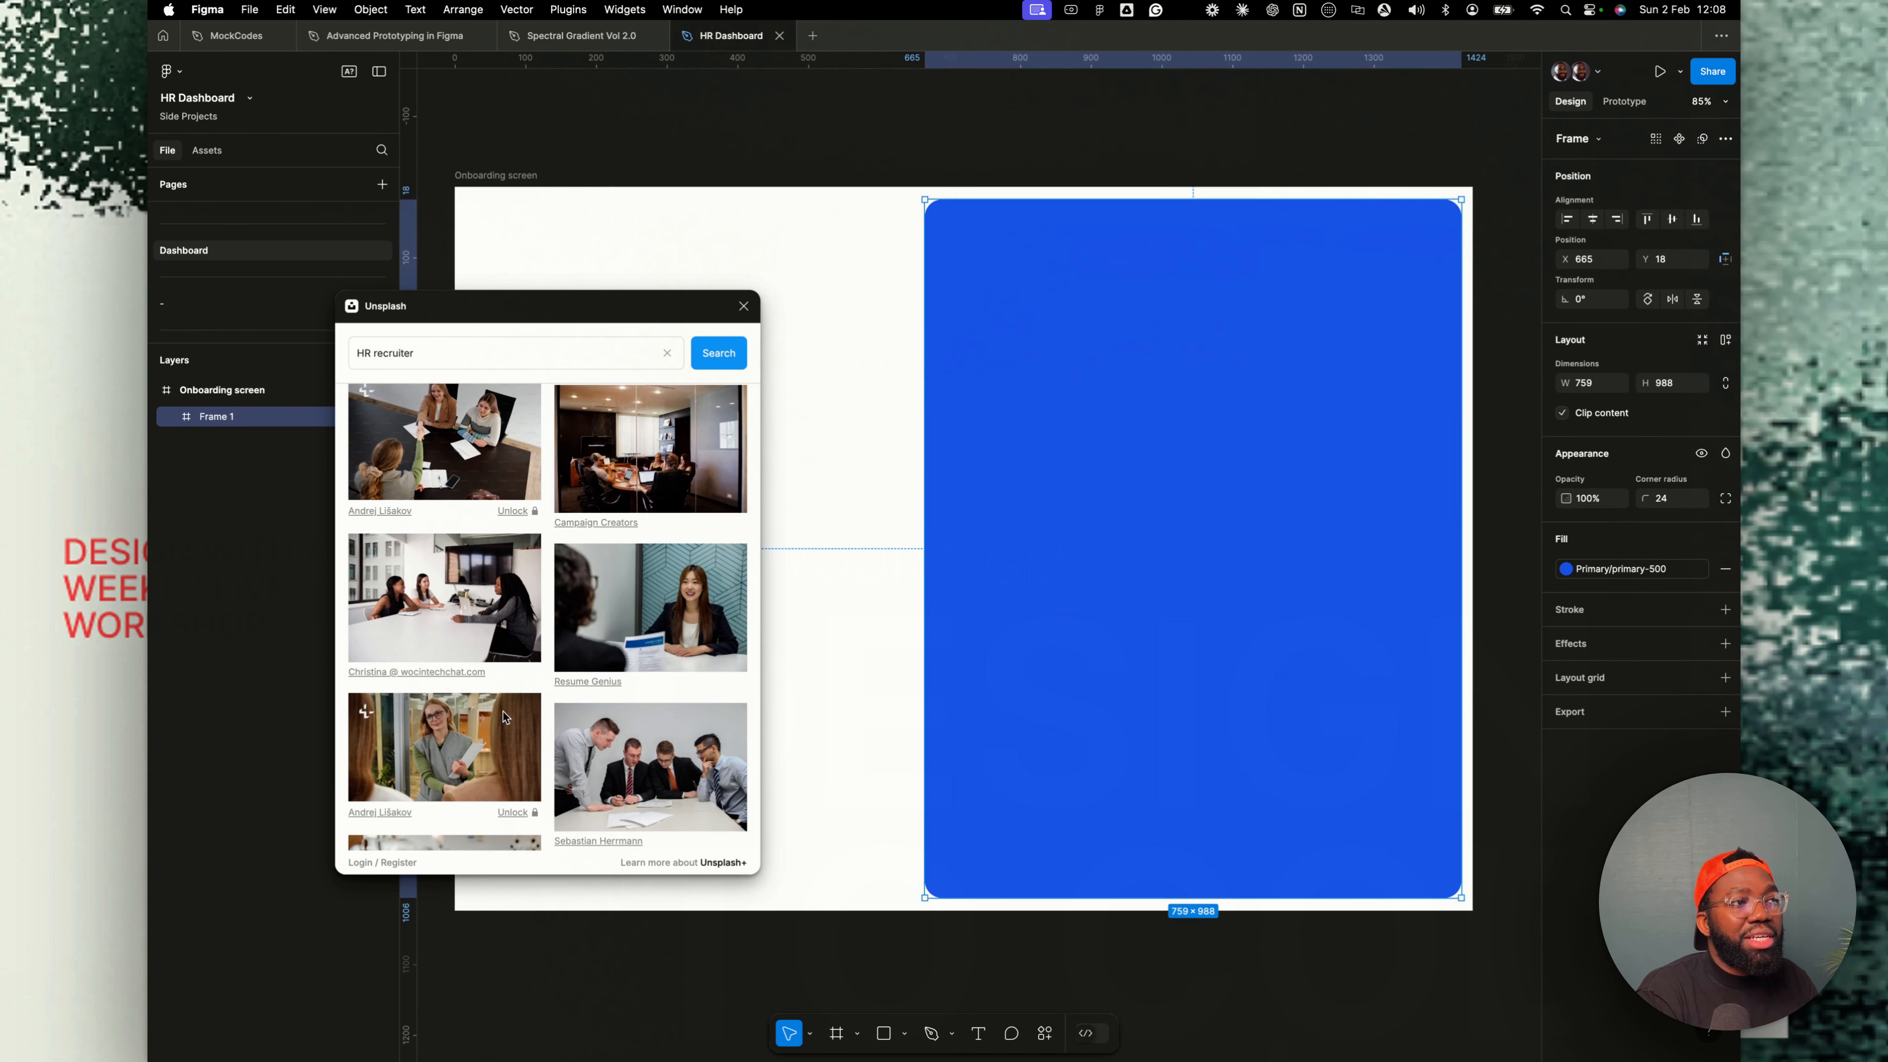
pyautogui.click(640, 591)
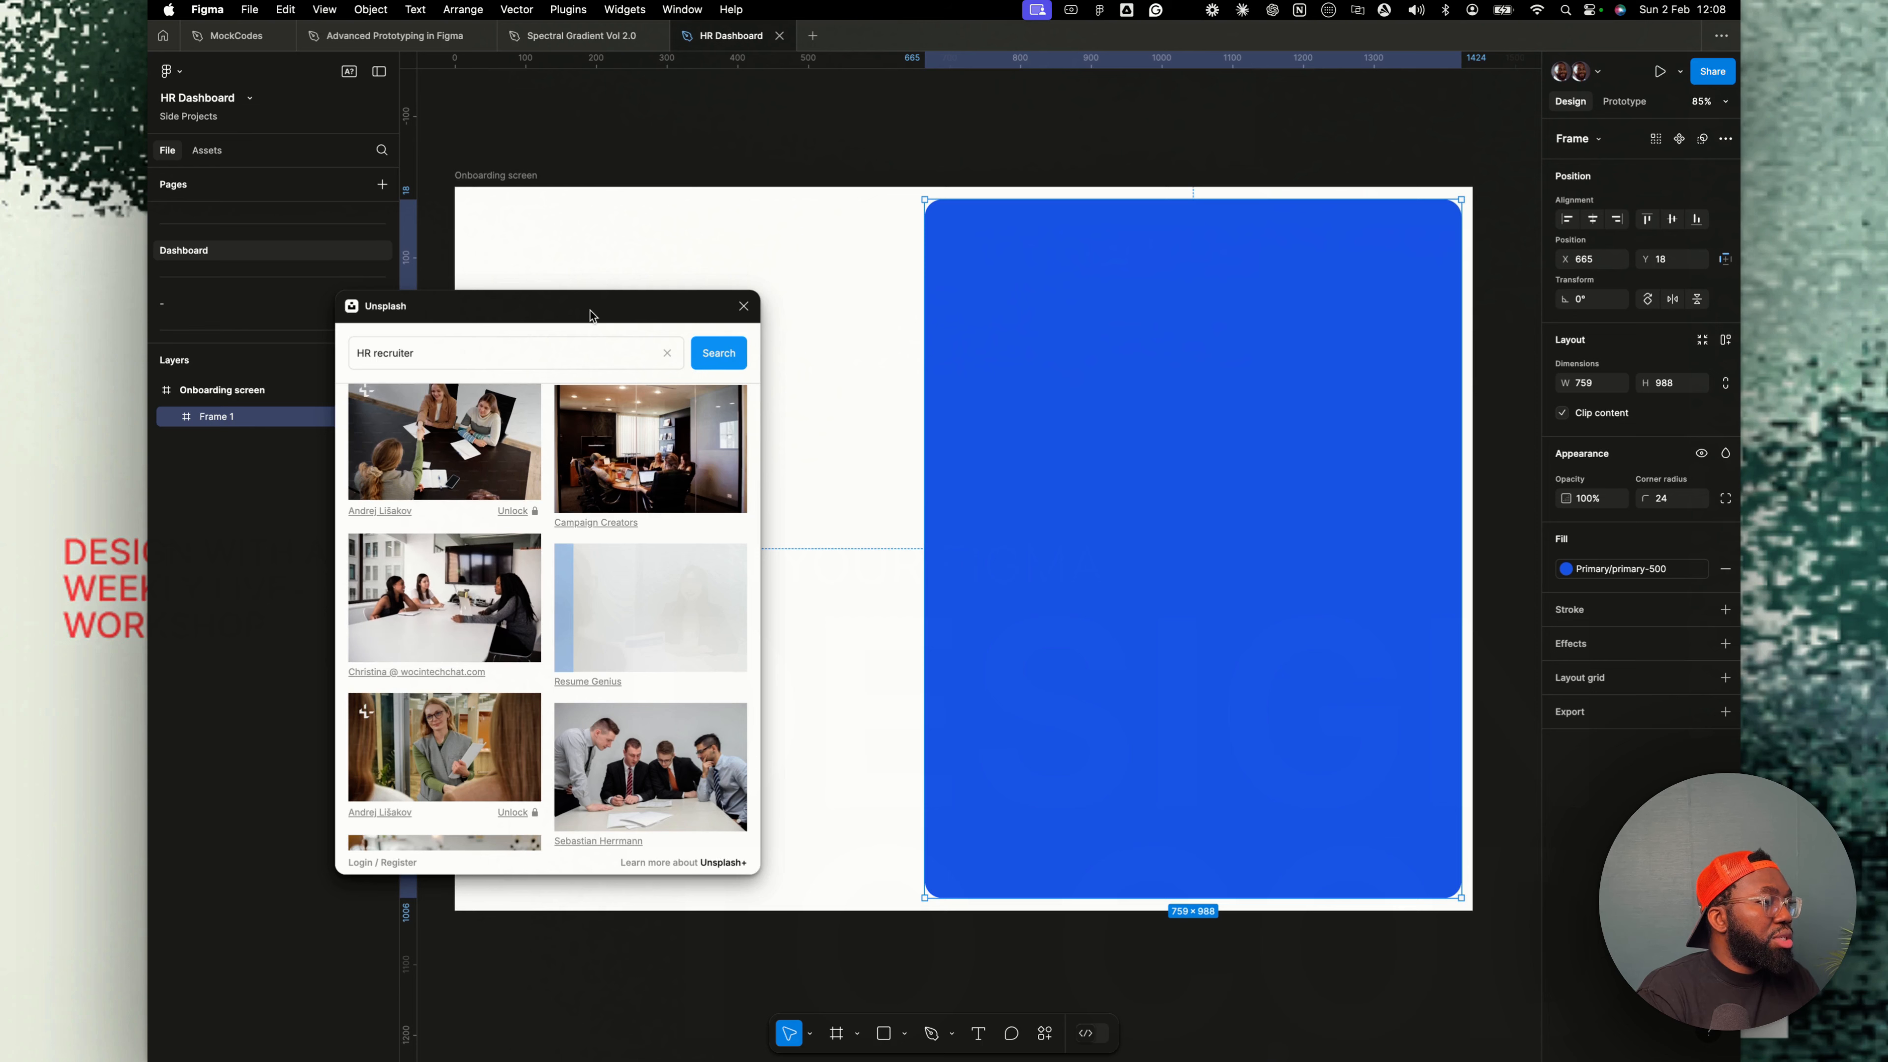
pyautogui.moveTo(593, 313); pyautogui.dragTo(541, 307)
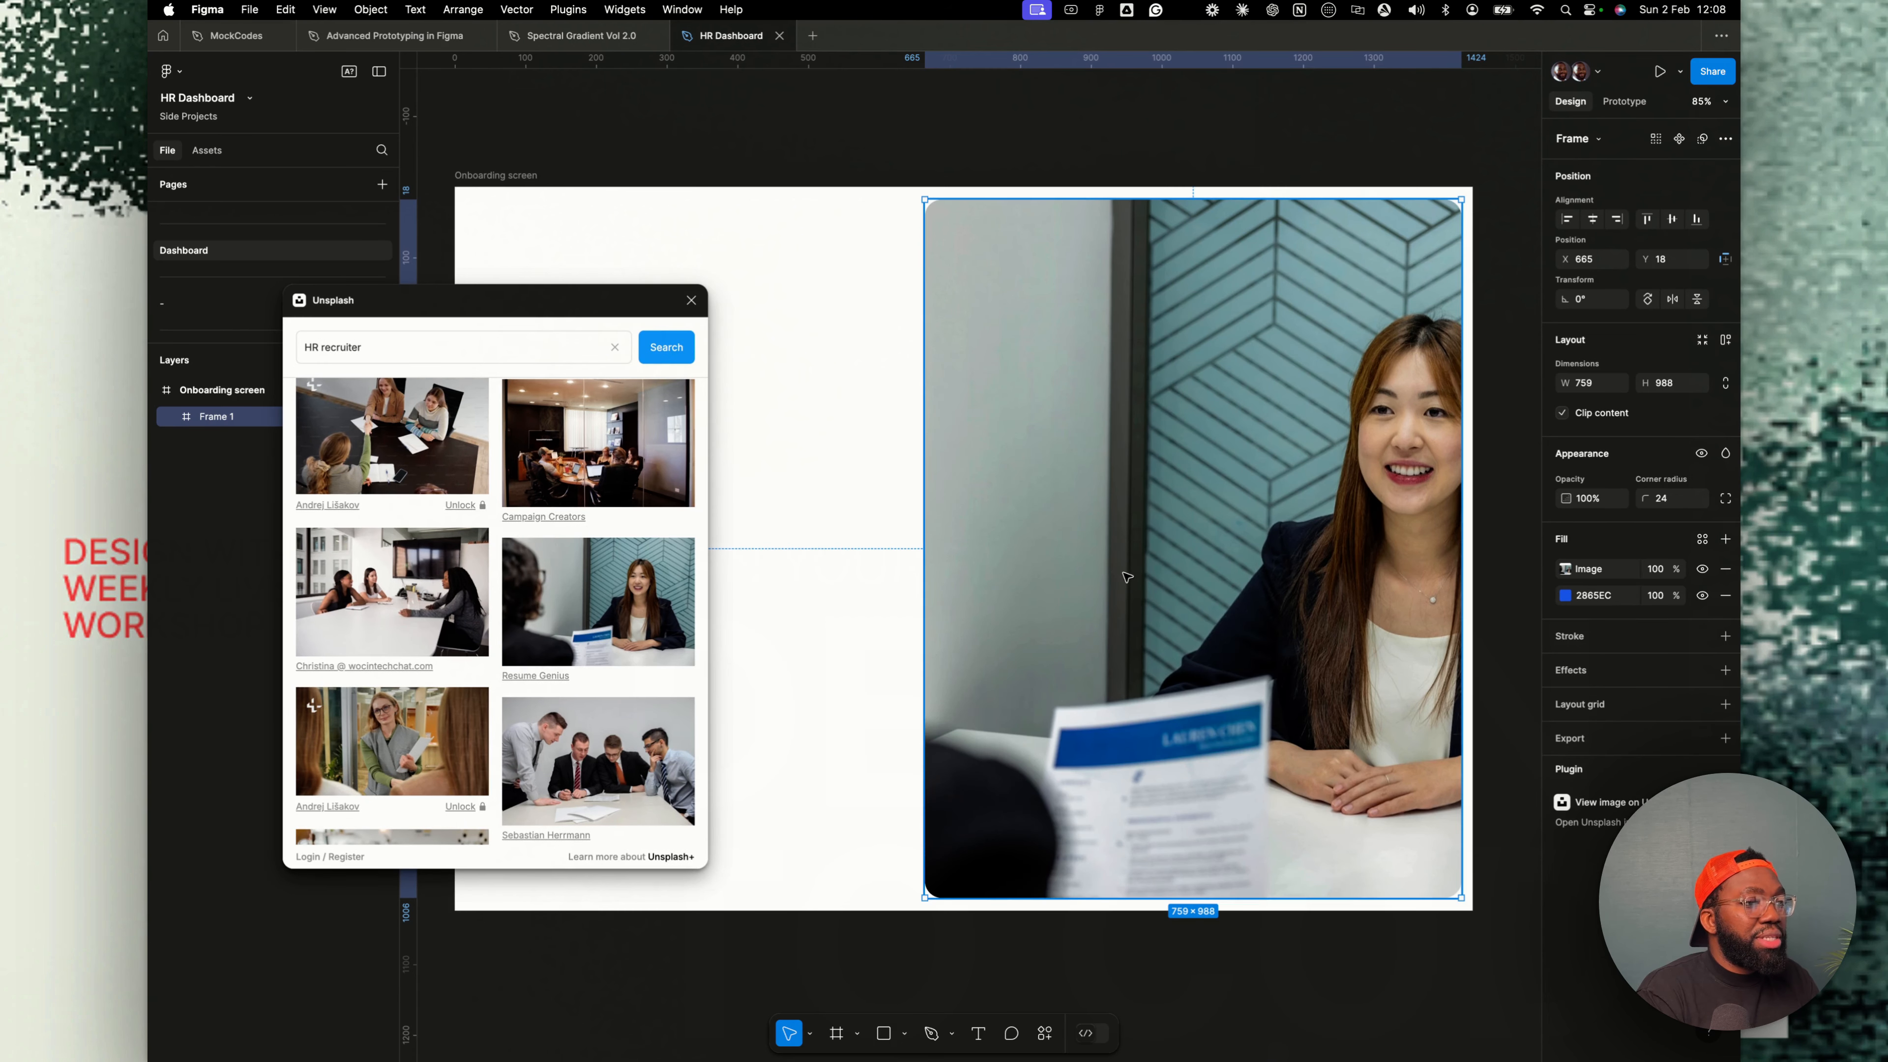
pyautogui.click(1565, 569)
pyautogui.click(1387, 643)
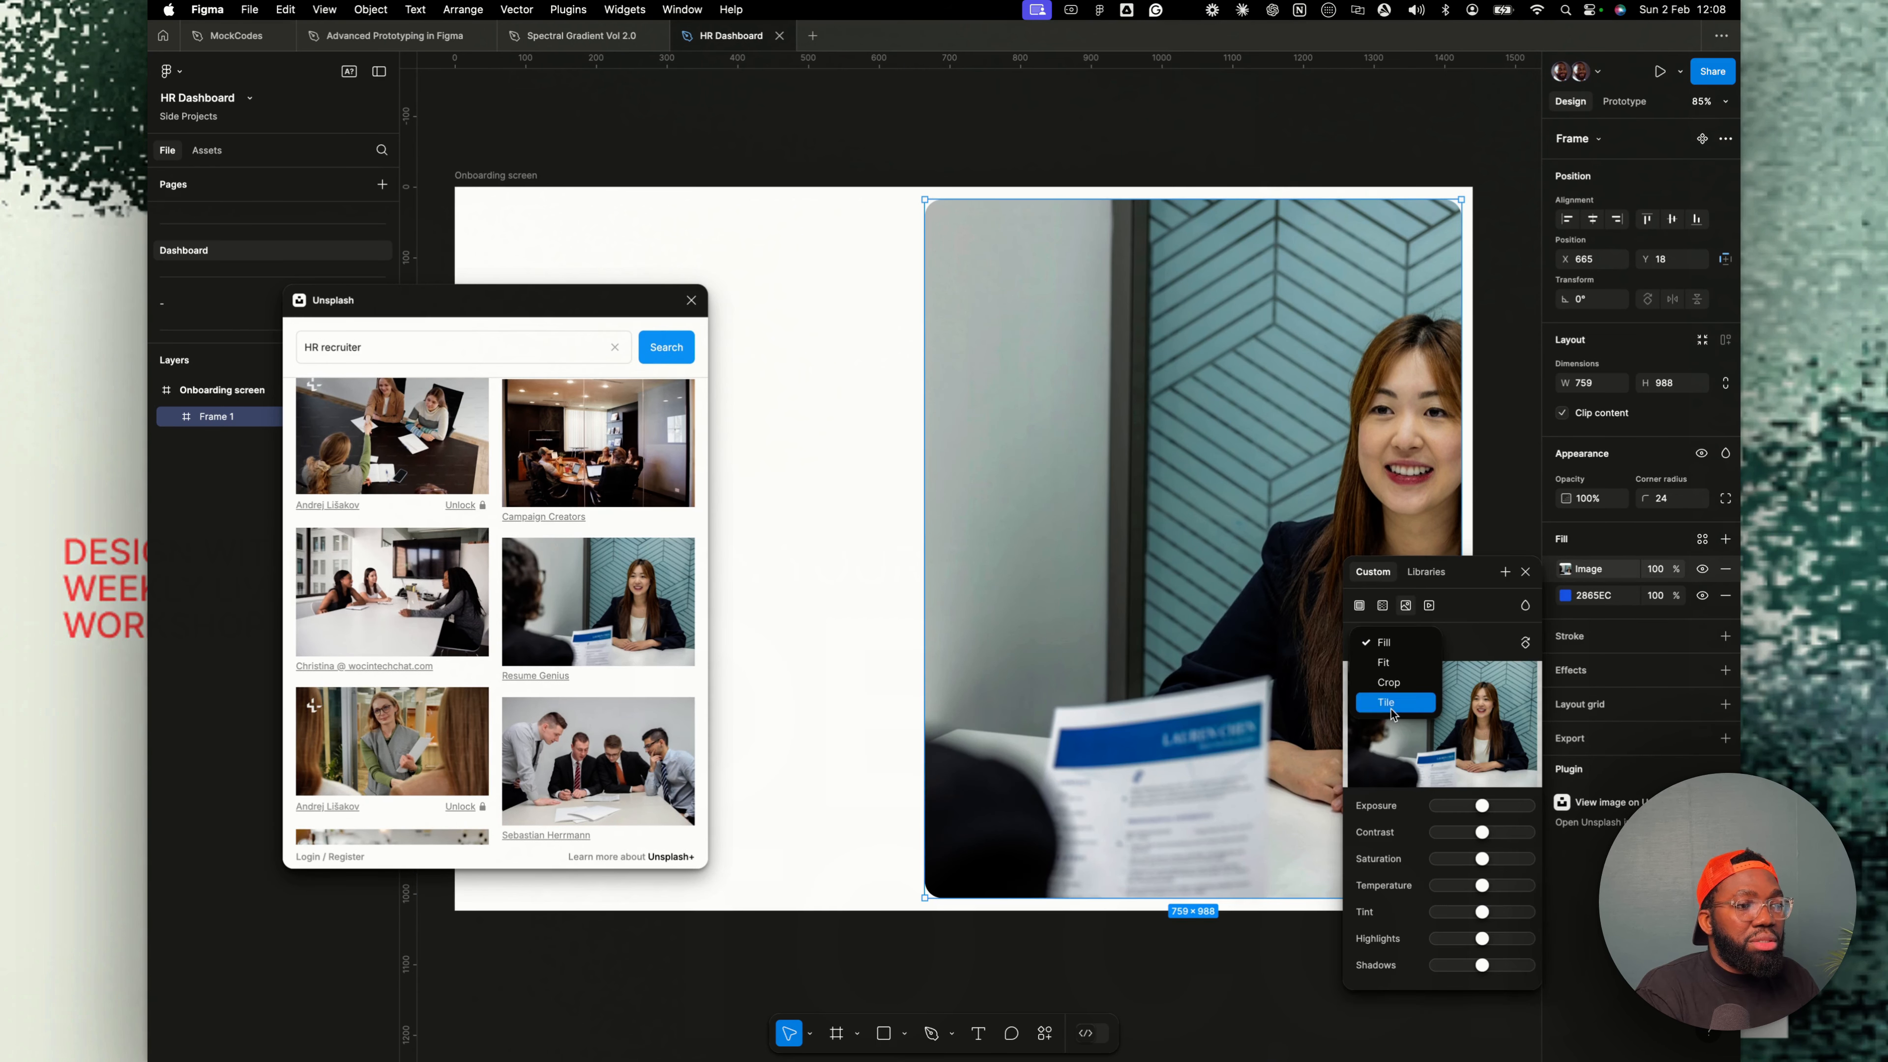
pyautogui.click(1388, 675)
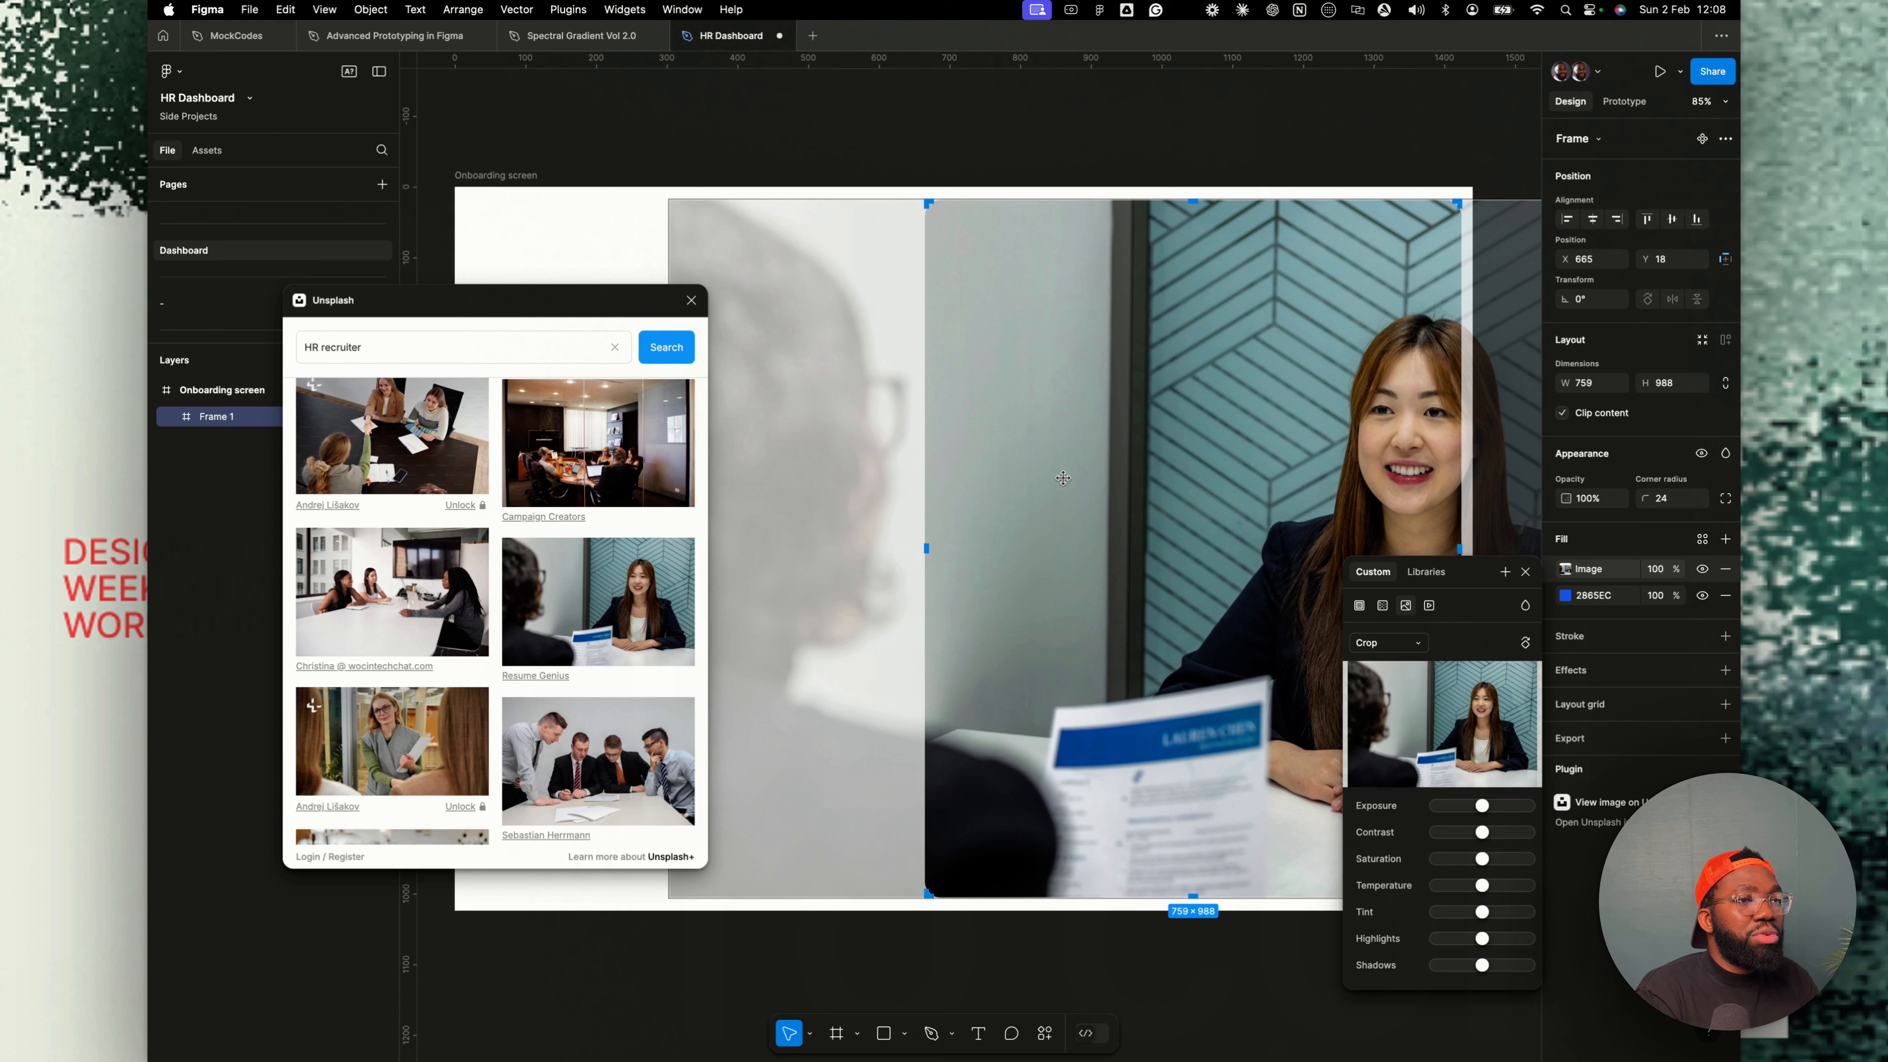
pyautogui.moveTo(1071, 477); pyautogui.dragTo(1084, 479)
pyautogui.click(1525, 572)
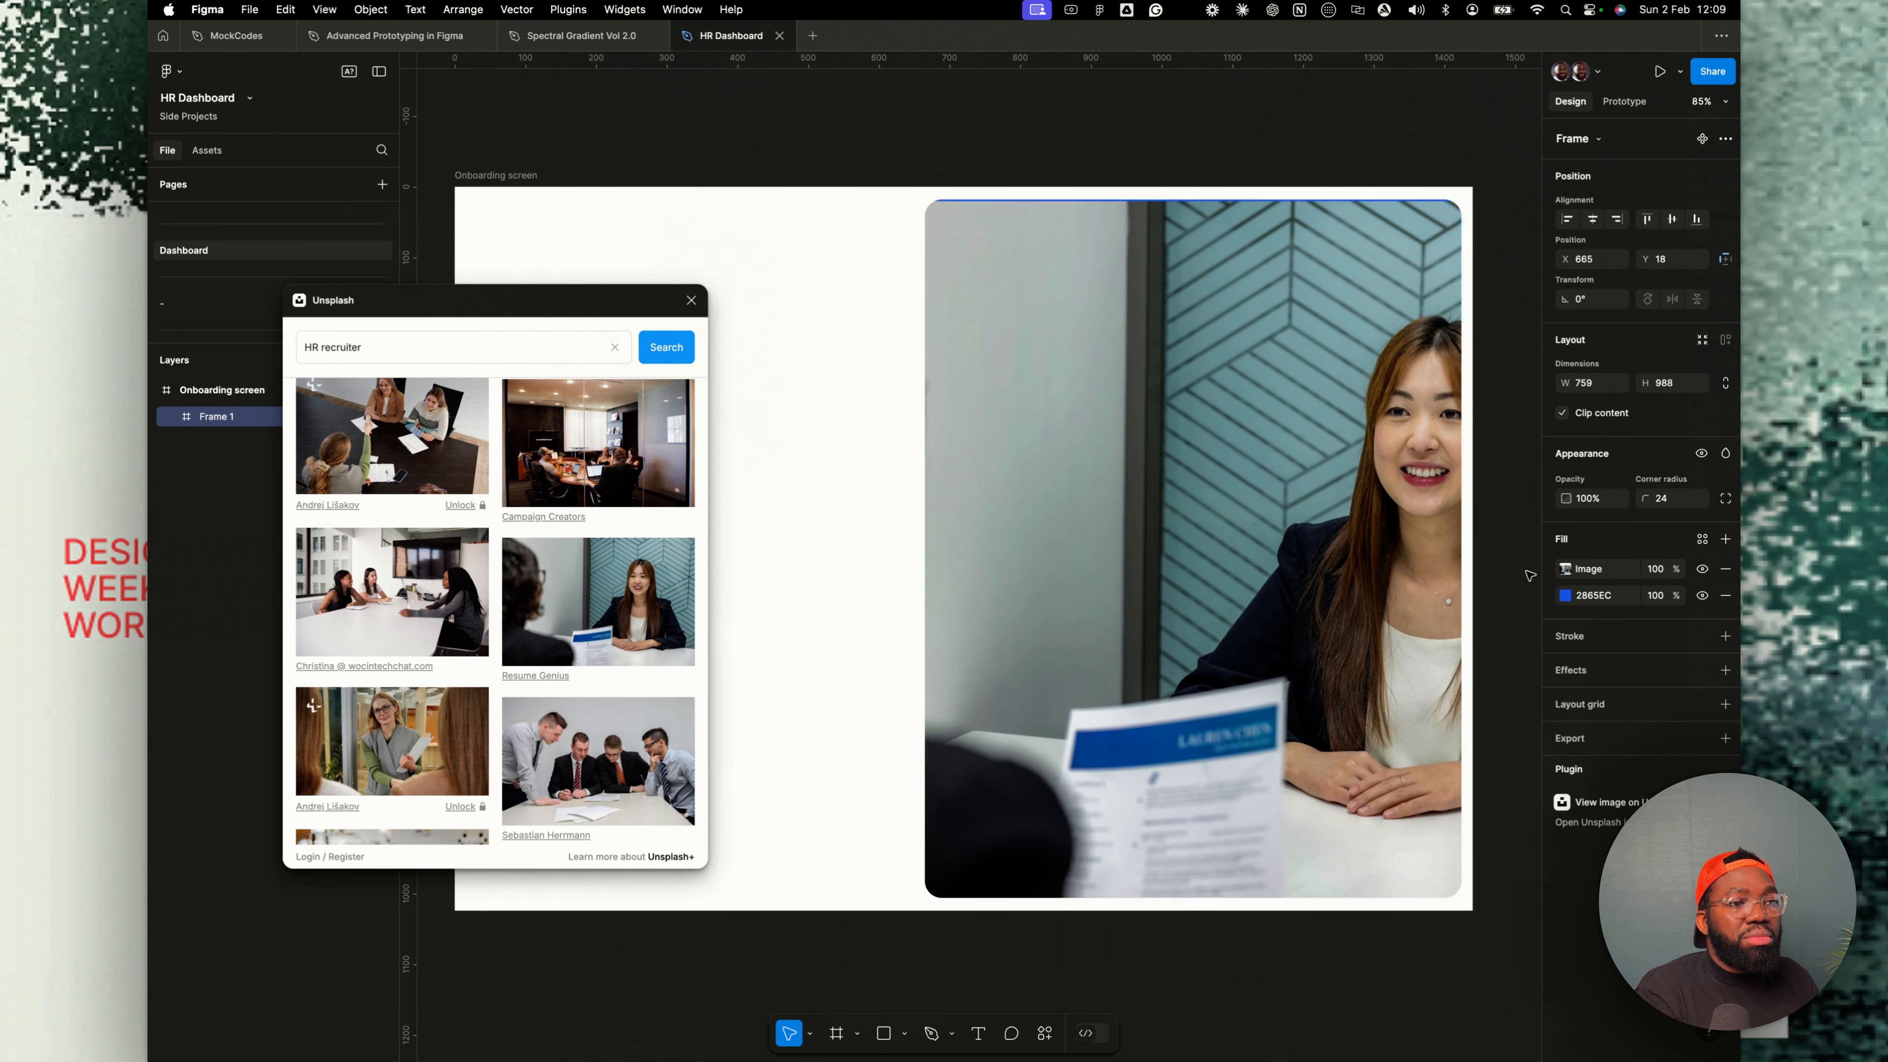
# - Extend the photo frame's left edge to about 859 px wide and close the Unsplash plugin
pyautogui.moveTo(925, 365); pyautogui.dragTo(854, 378)
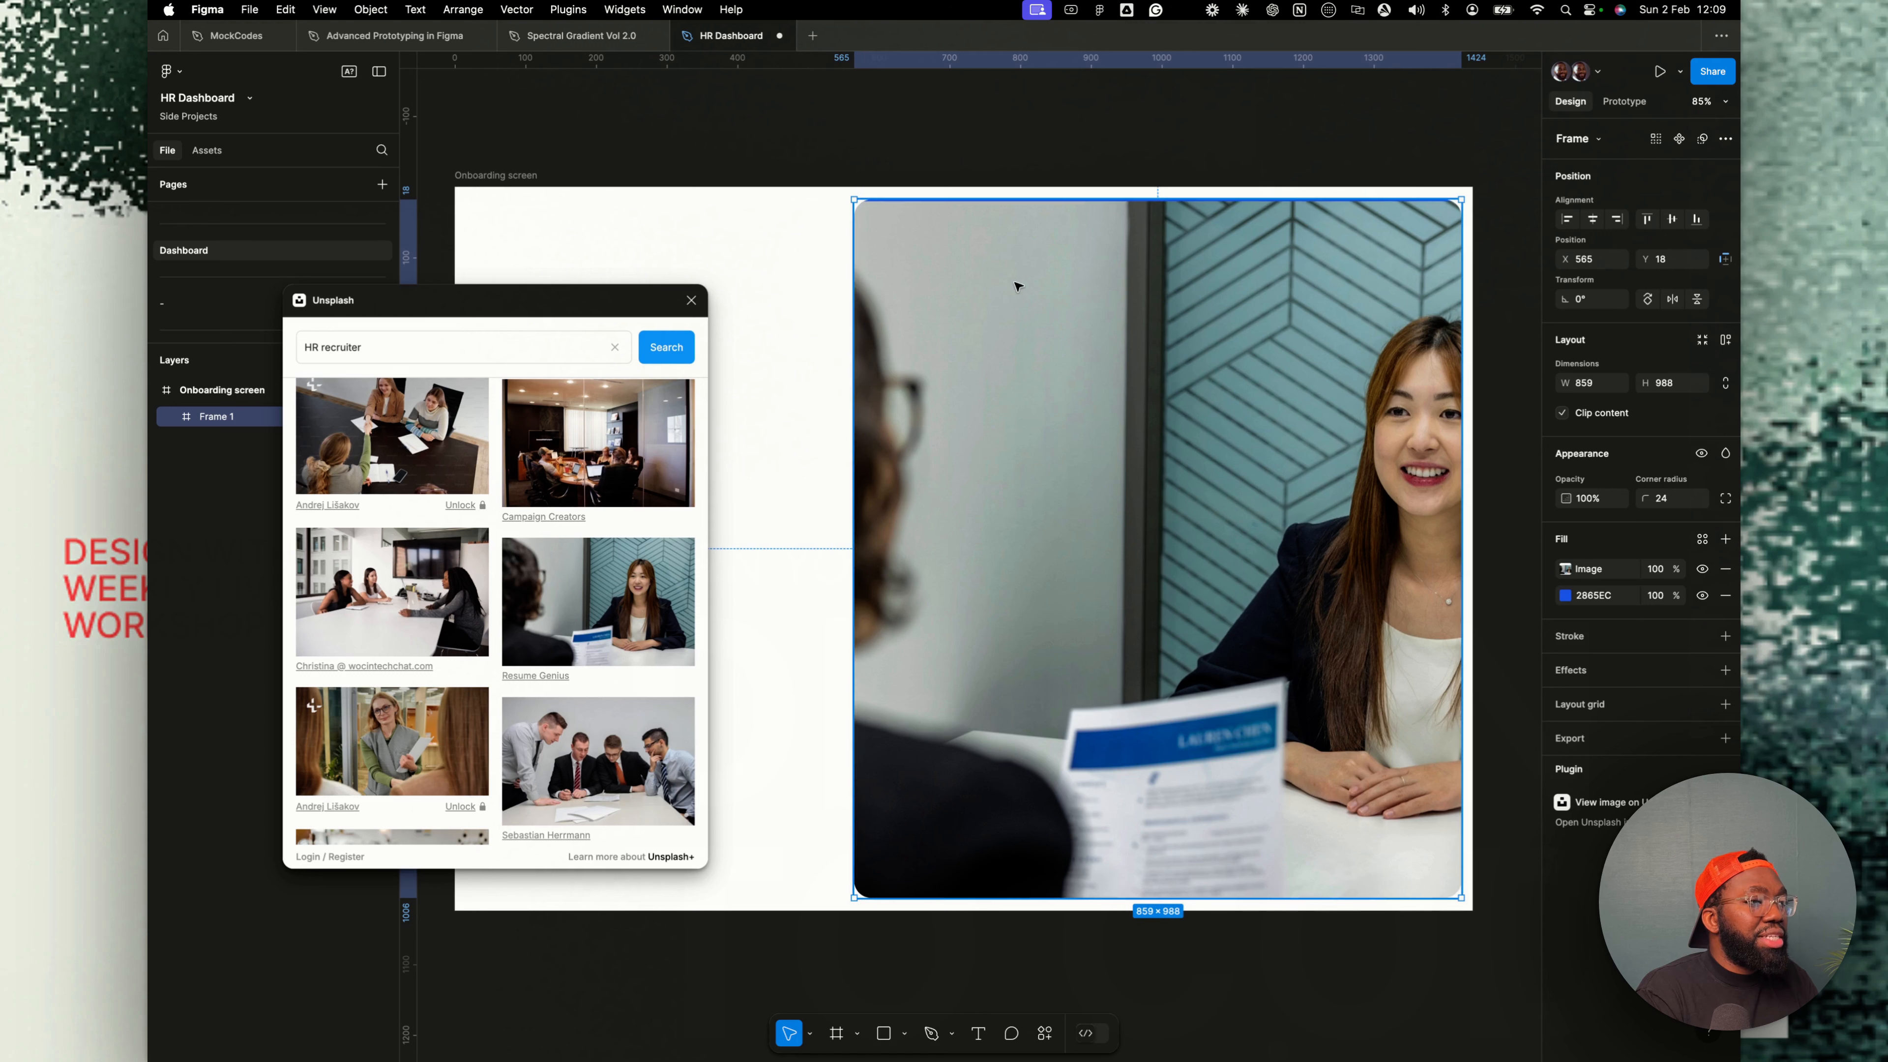
pyautogui.click(691, 300)
# - Nudge the photo frame's left edge slightly right, narrowing it to about 849 px
pyautogui.click(1569, 571)
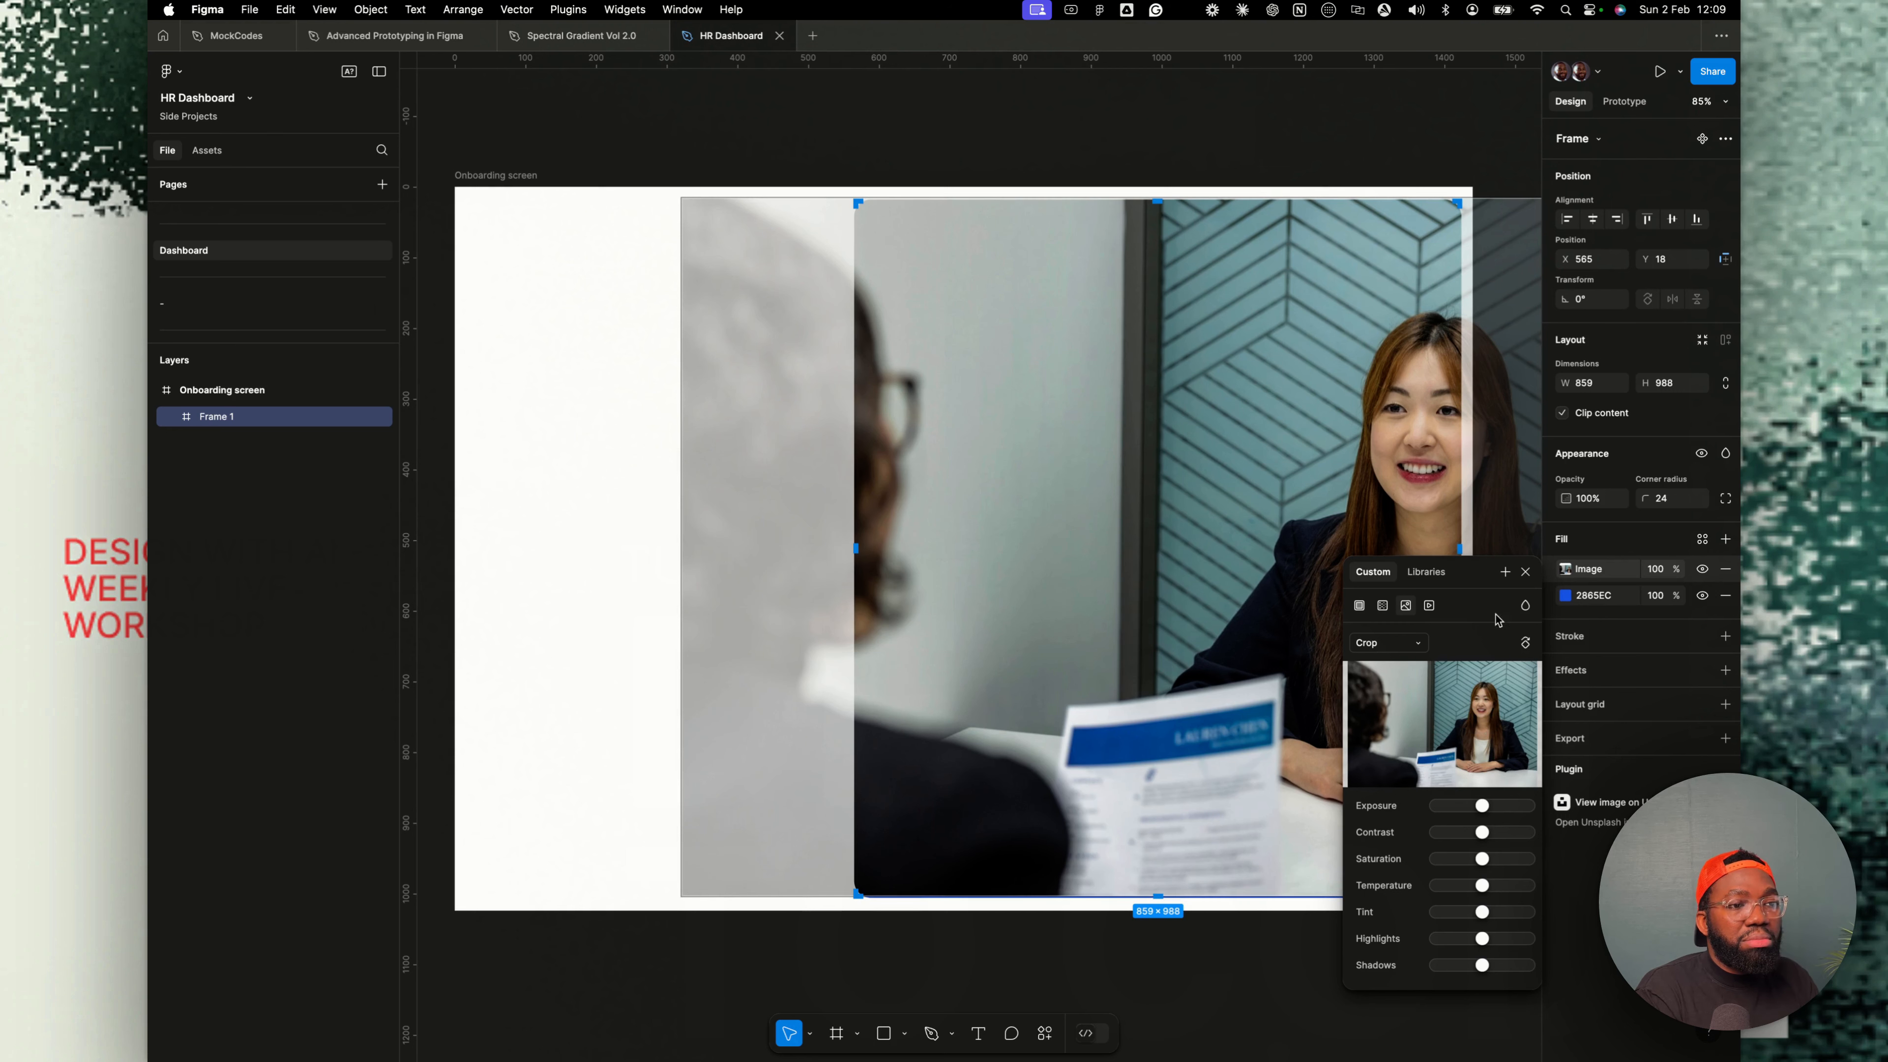
pyautogui.click(1525, 571)
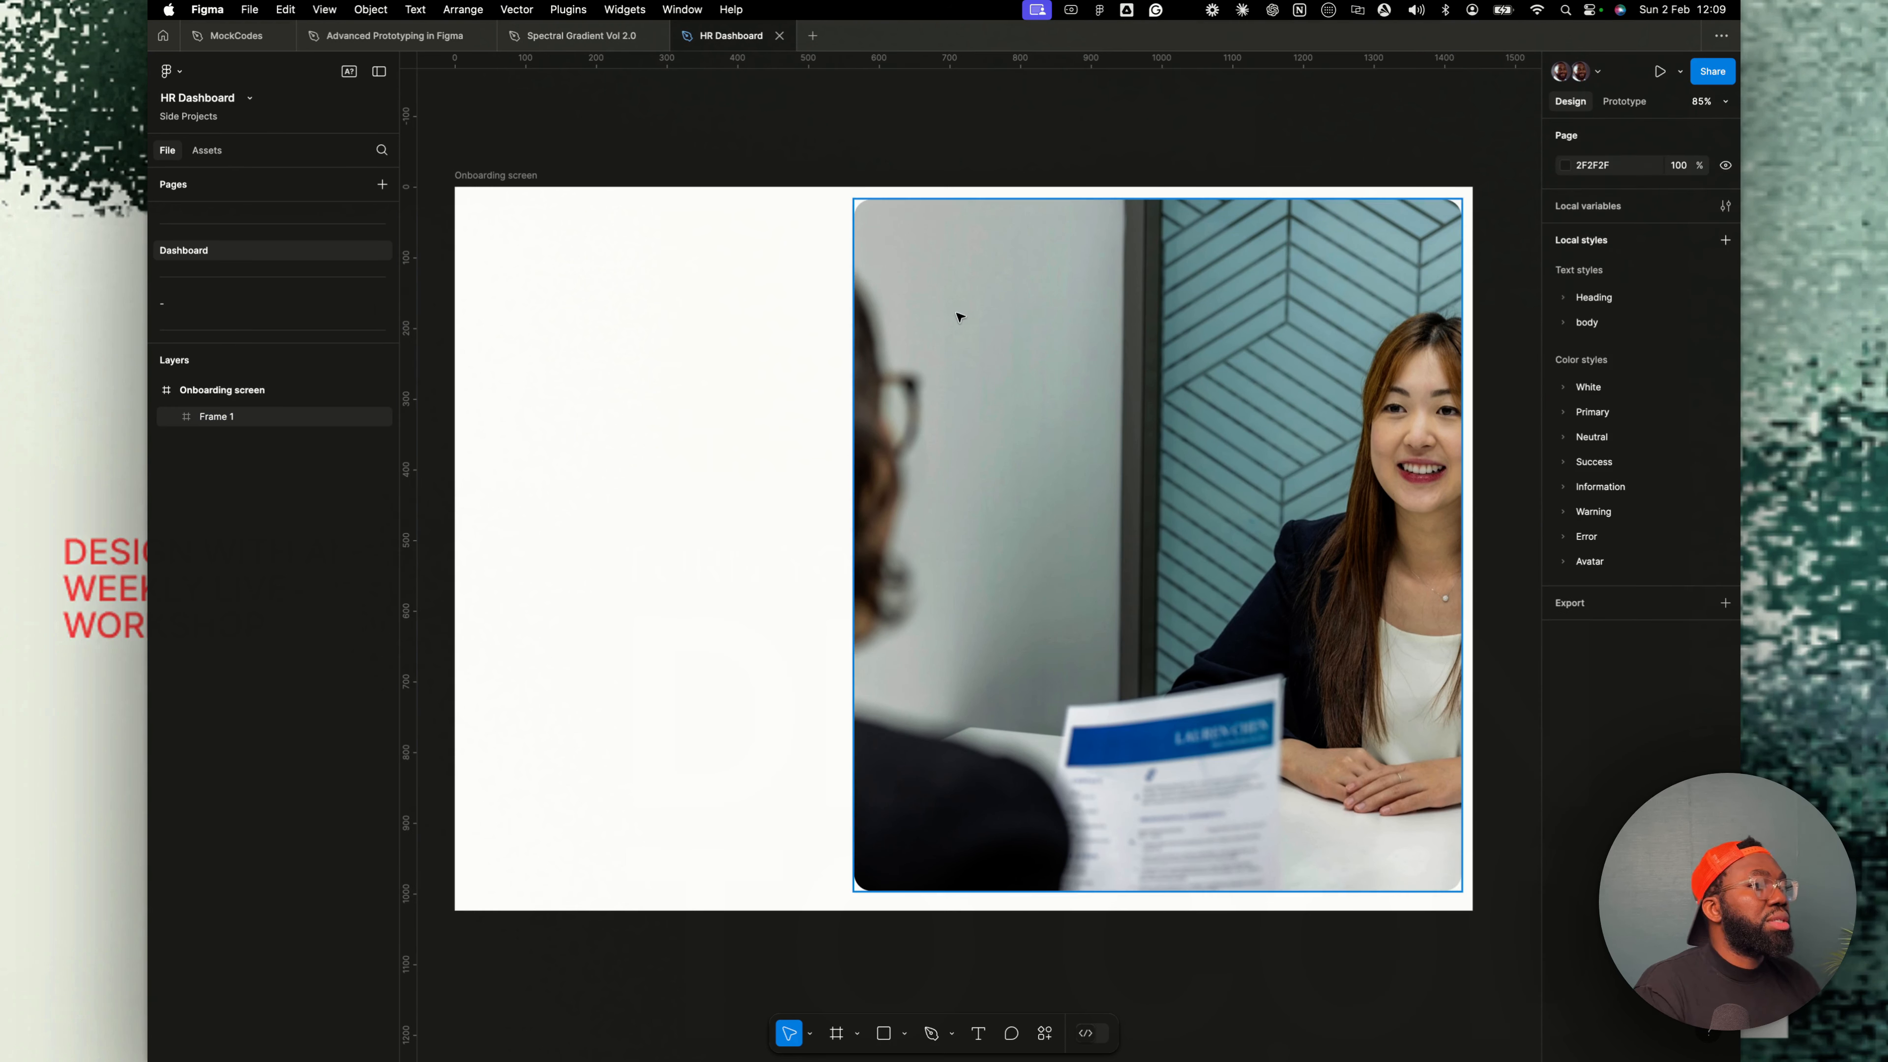
pyautogui.moveTo(854, 466); pyautogui.dragTo(871, 465)
pyautogui.click(634, 152)
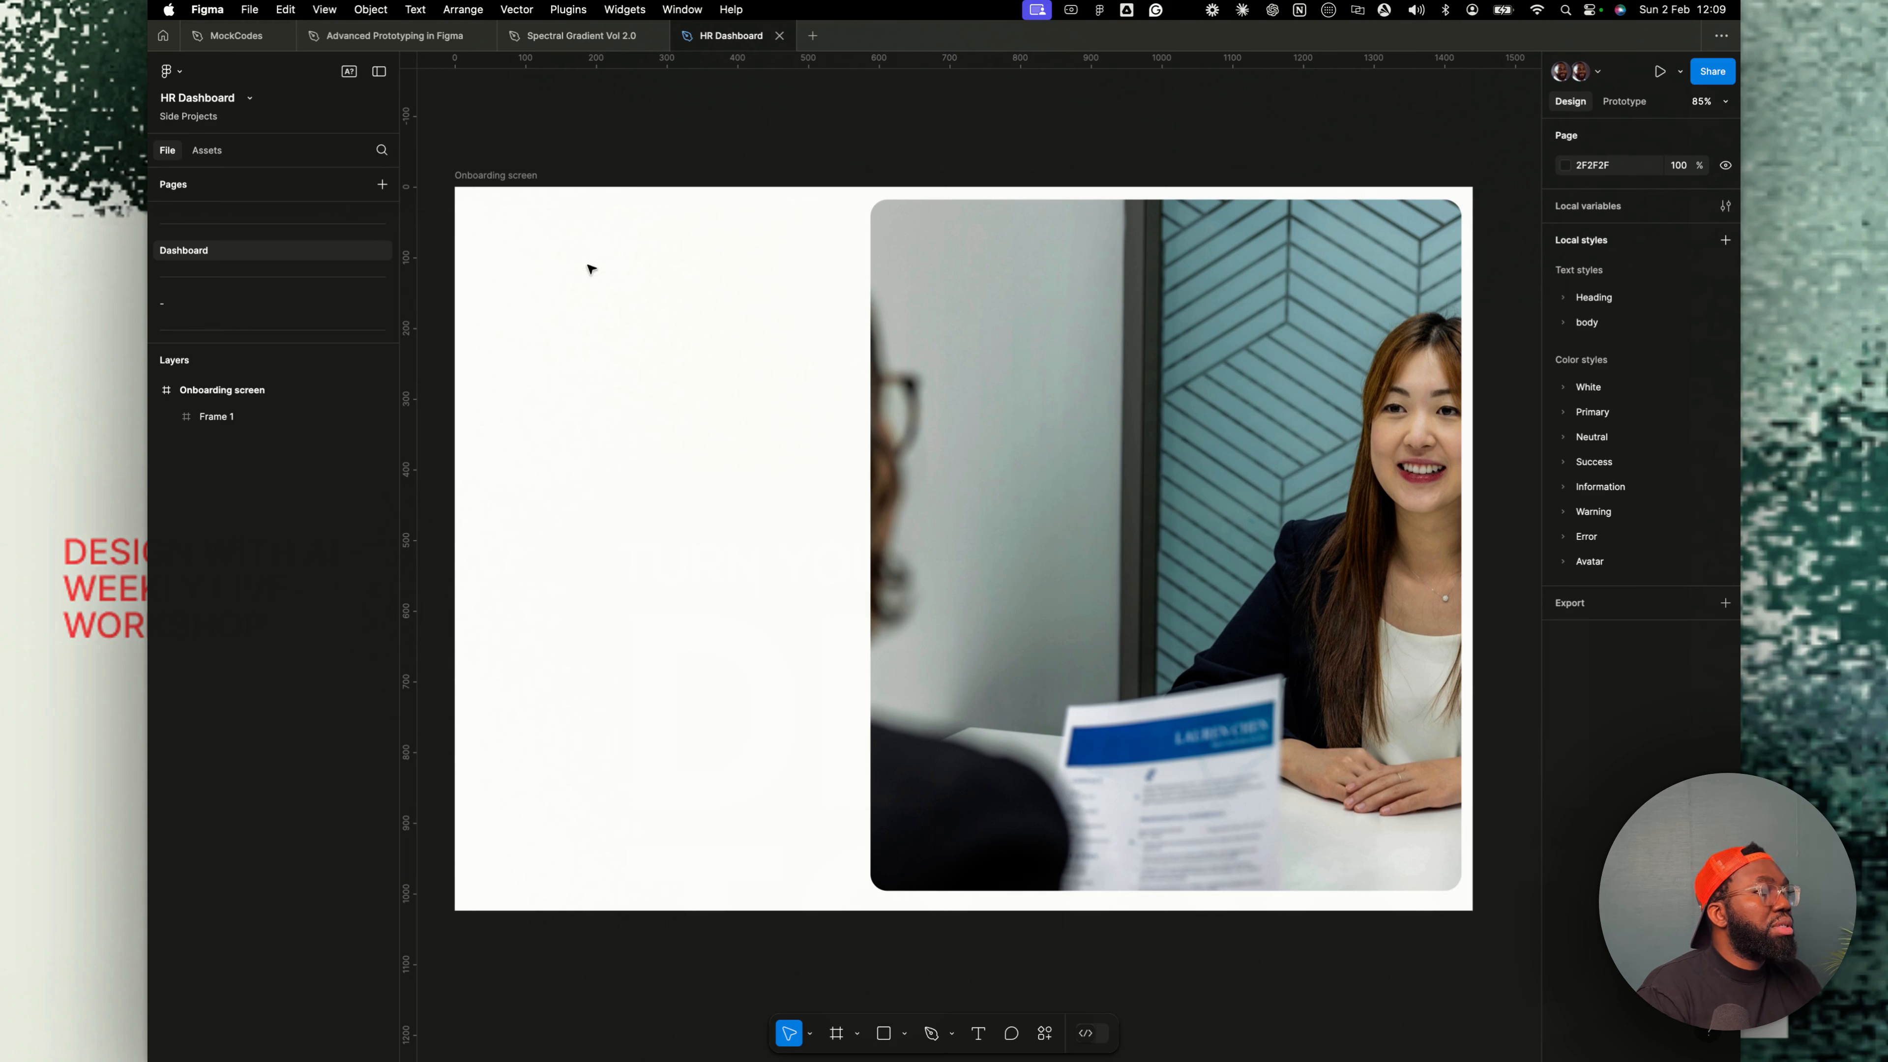
# - Add a column layout grid to the Onboarding screen frame
pyautogui.click(514, 176)
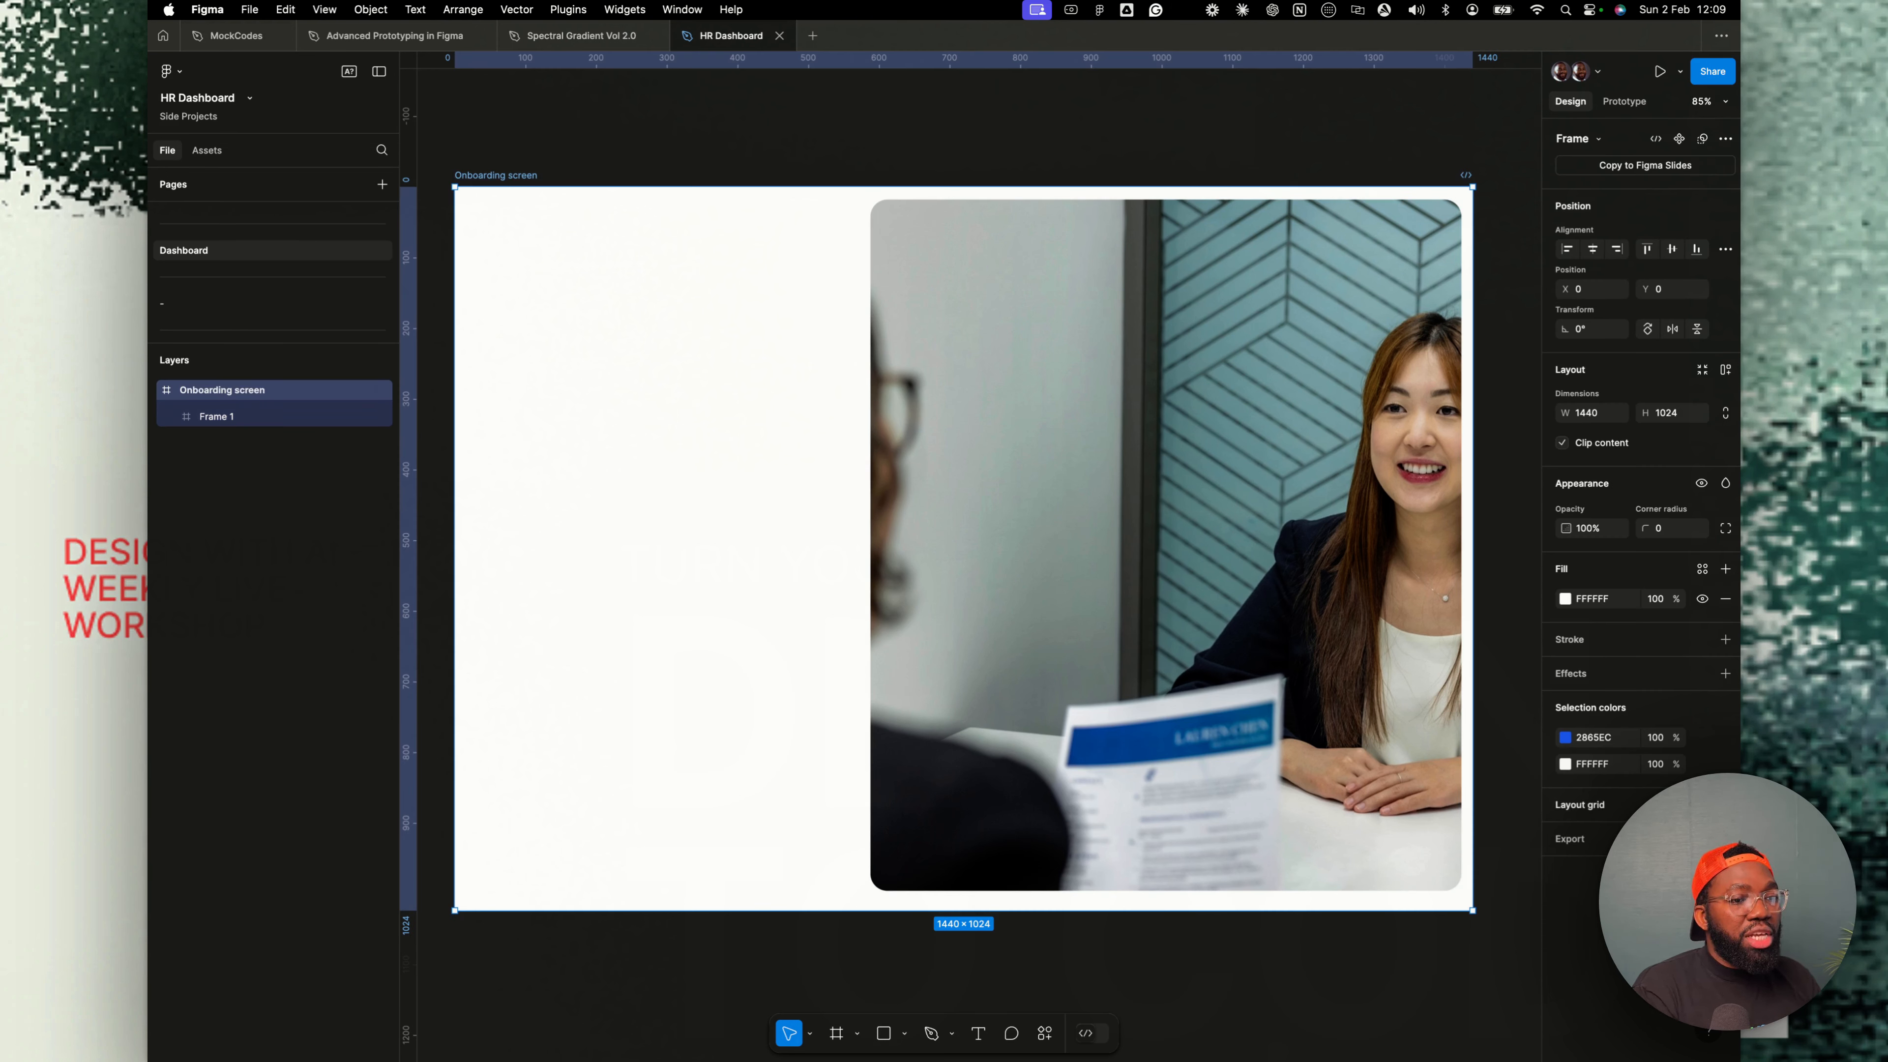
pyautogui.click(1702, 805)
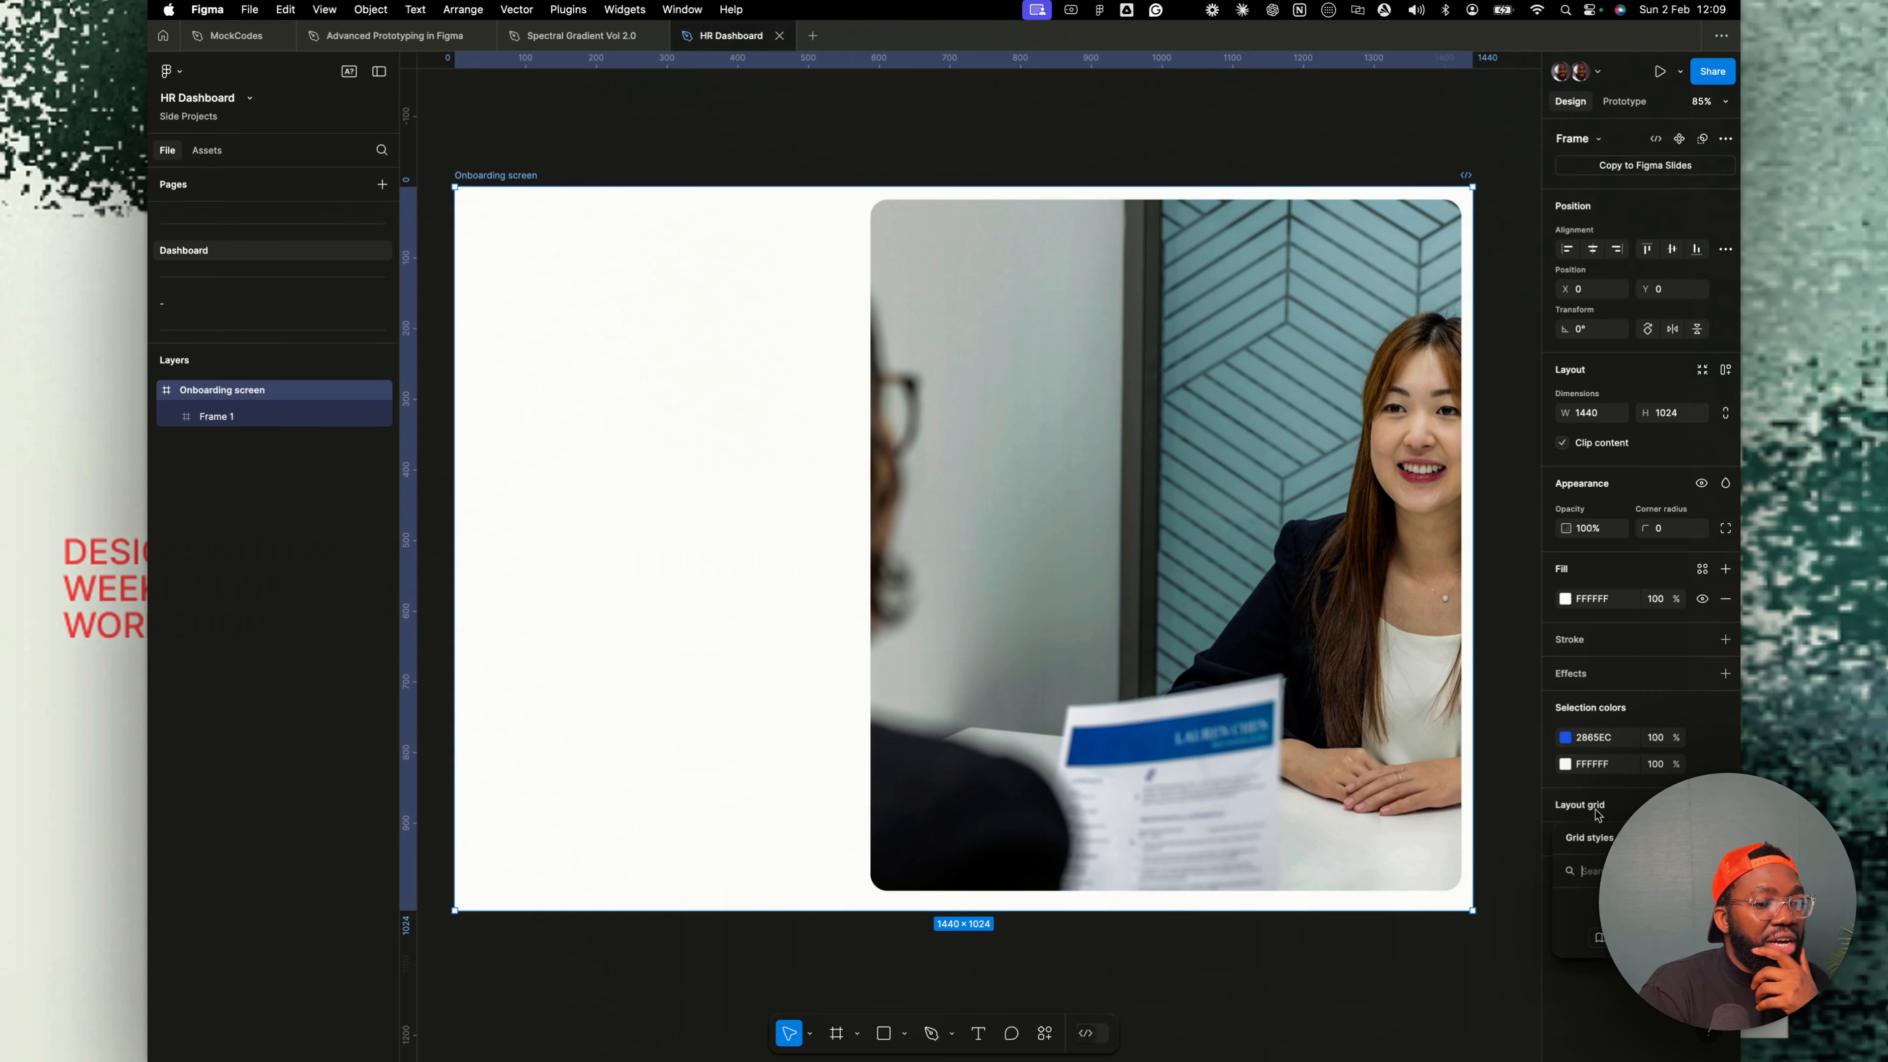
pyautogui.click(1614, 798)
pyautogui.click(1603, 839)
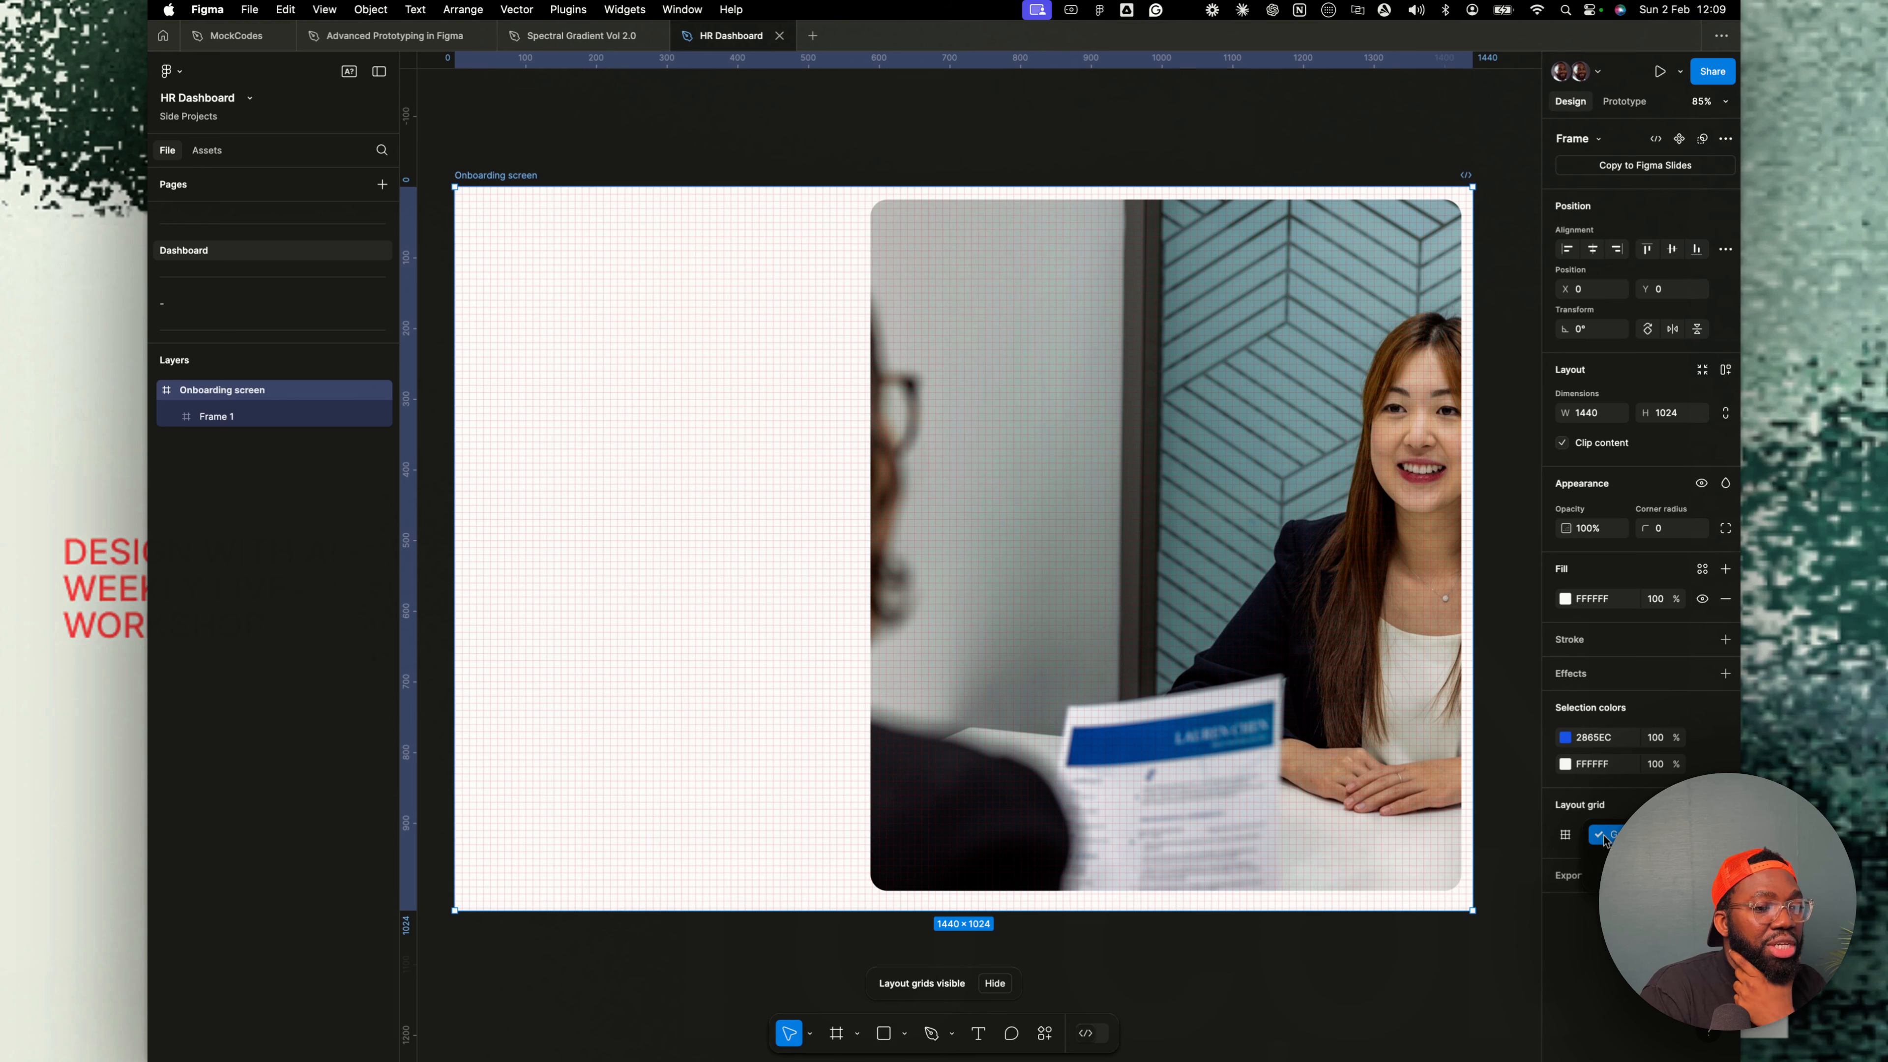
pyautogui.click(1614, 854)
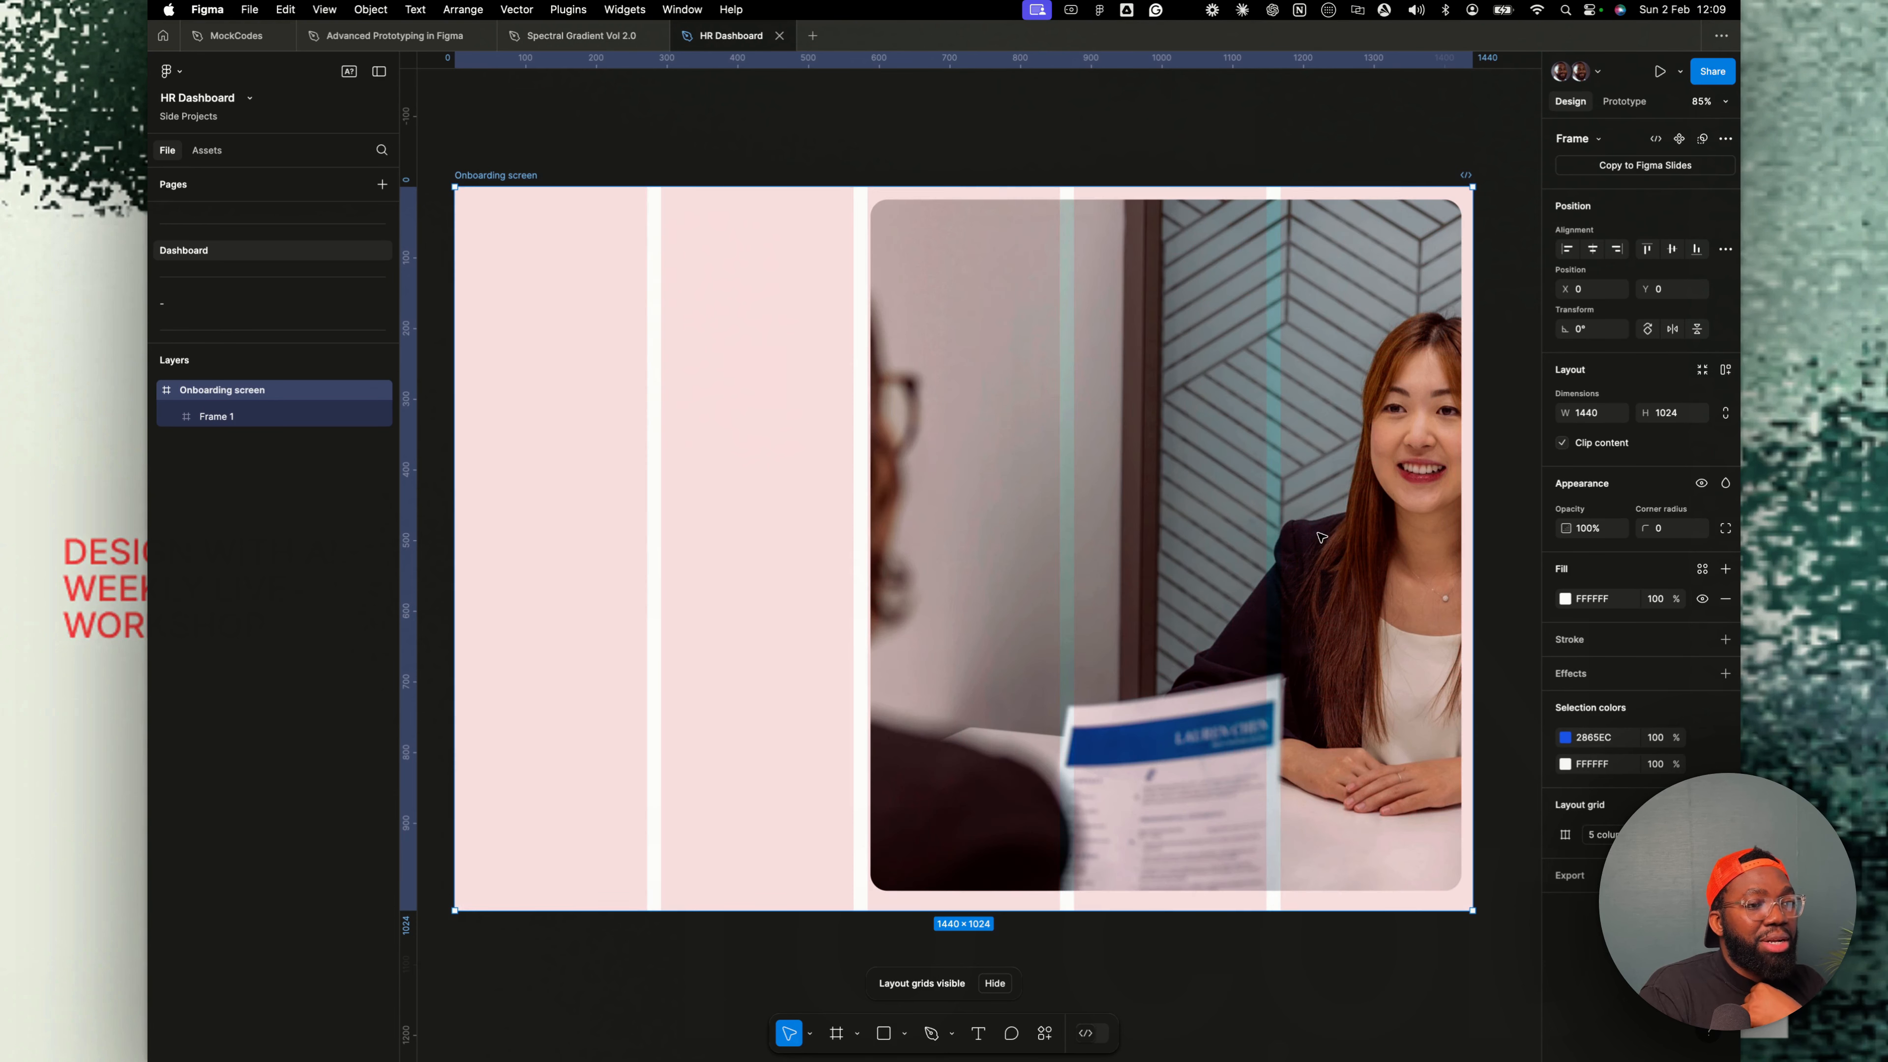
# - Configure the column grid as 12 stretched columns with a 24 margin and 24 gutter
pyautogui.click(1565, 834)
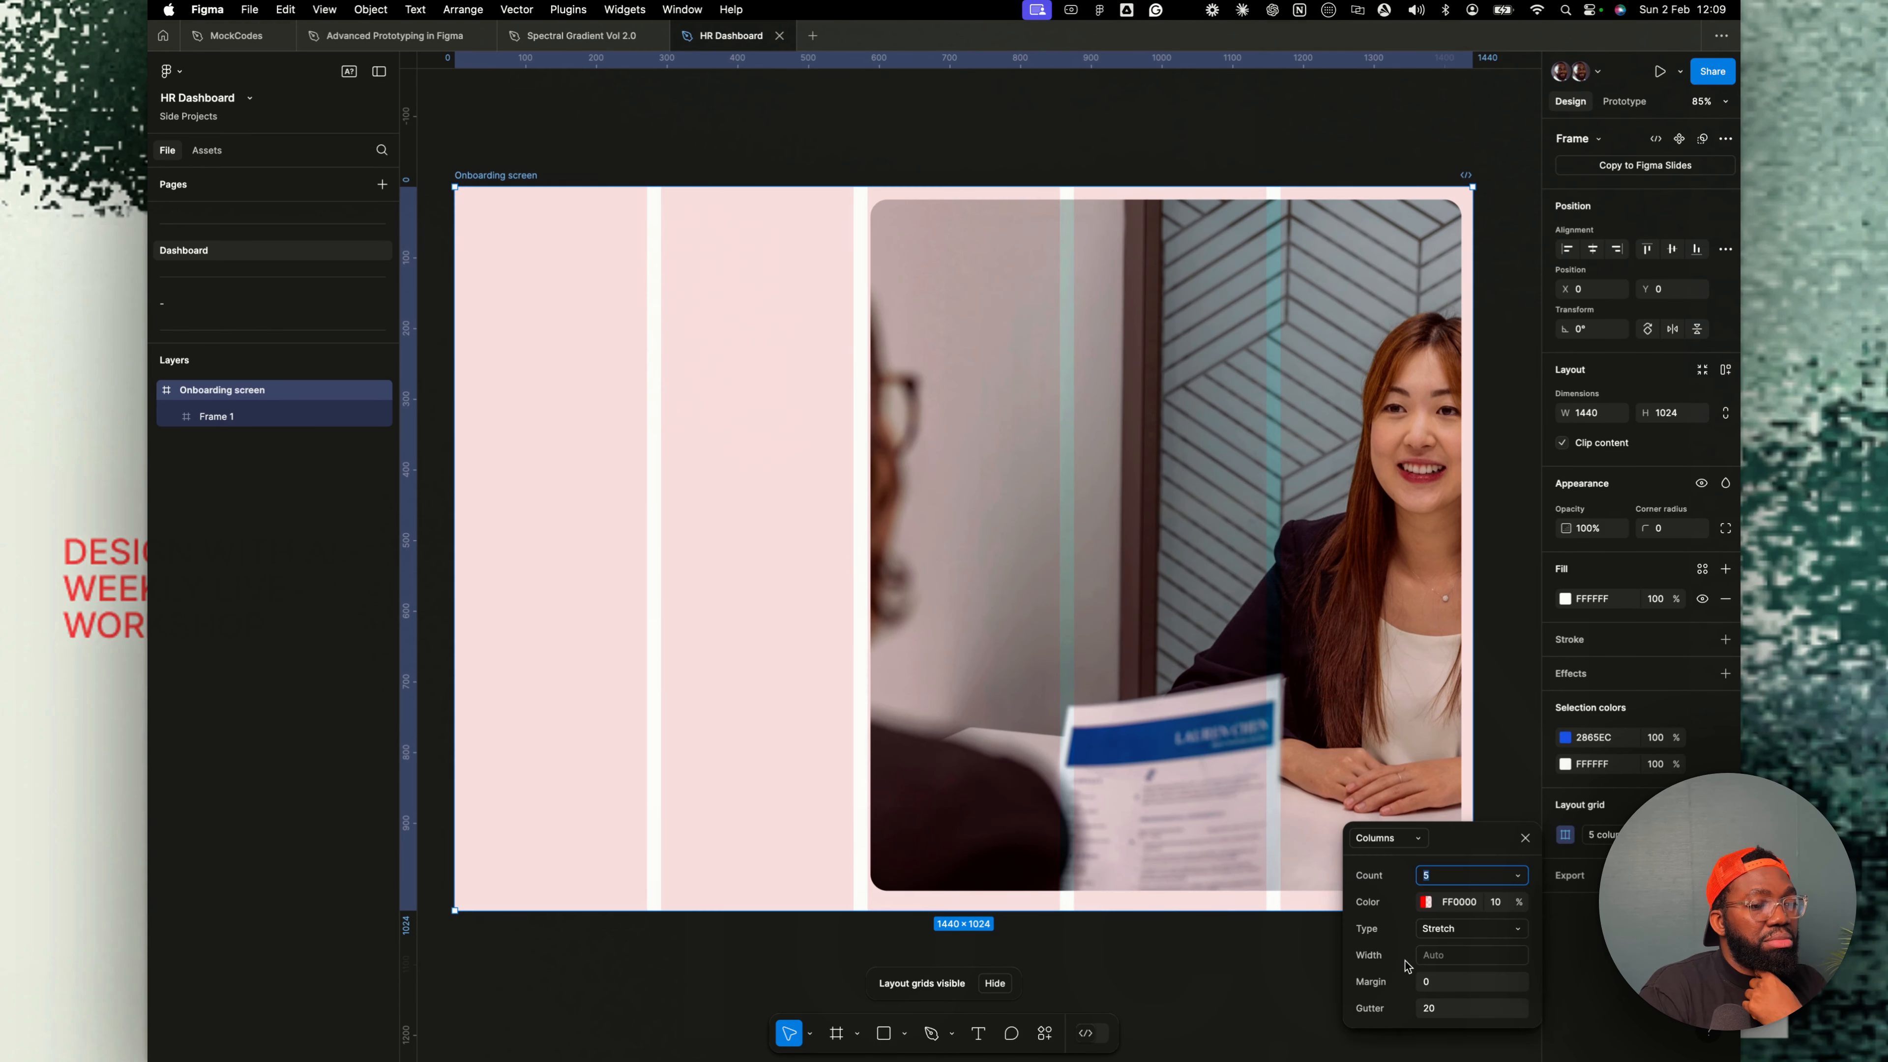
pyautogui.click(1439, 1007)
pyautogui.write('24')
pyautogui.click(1461, 929)
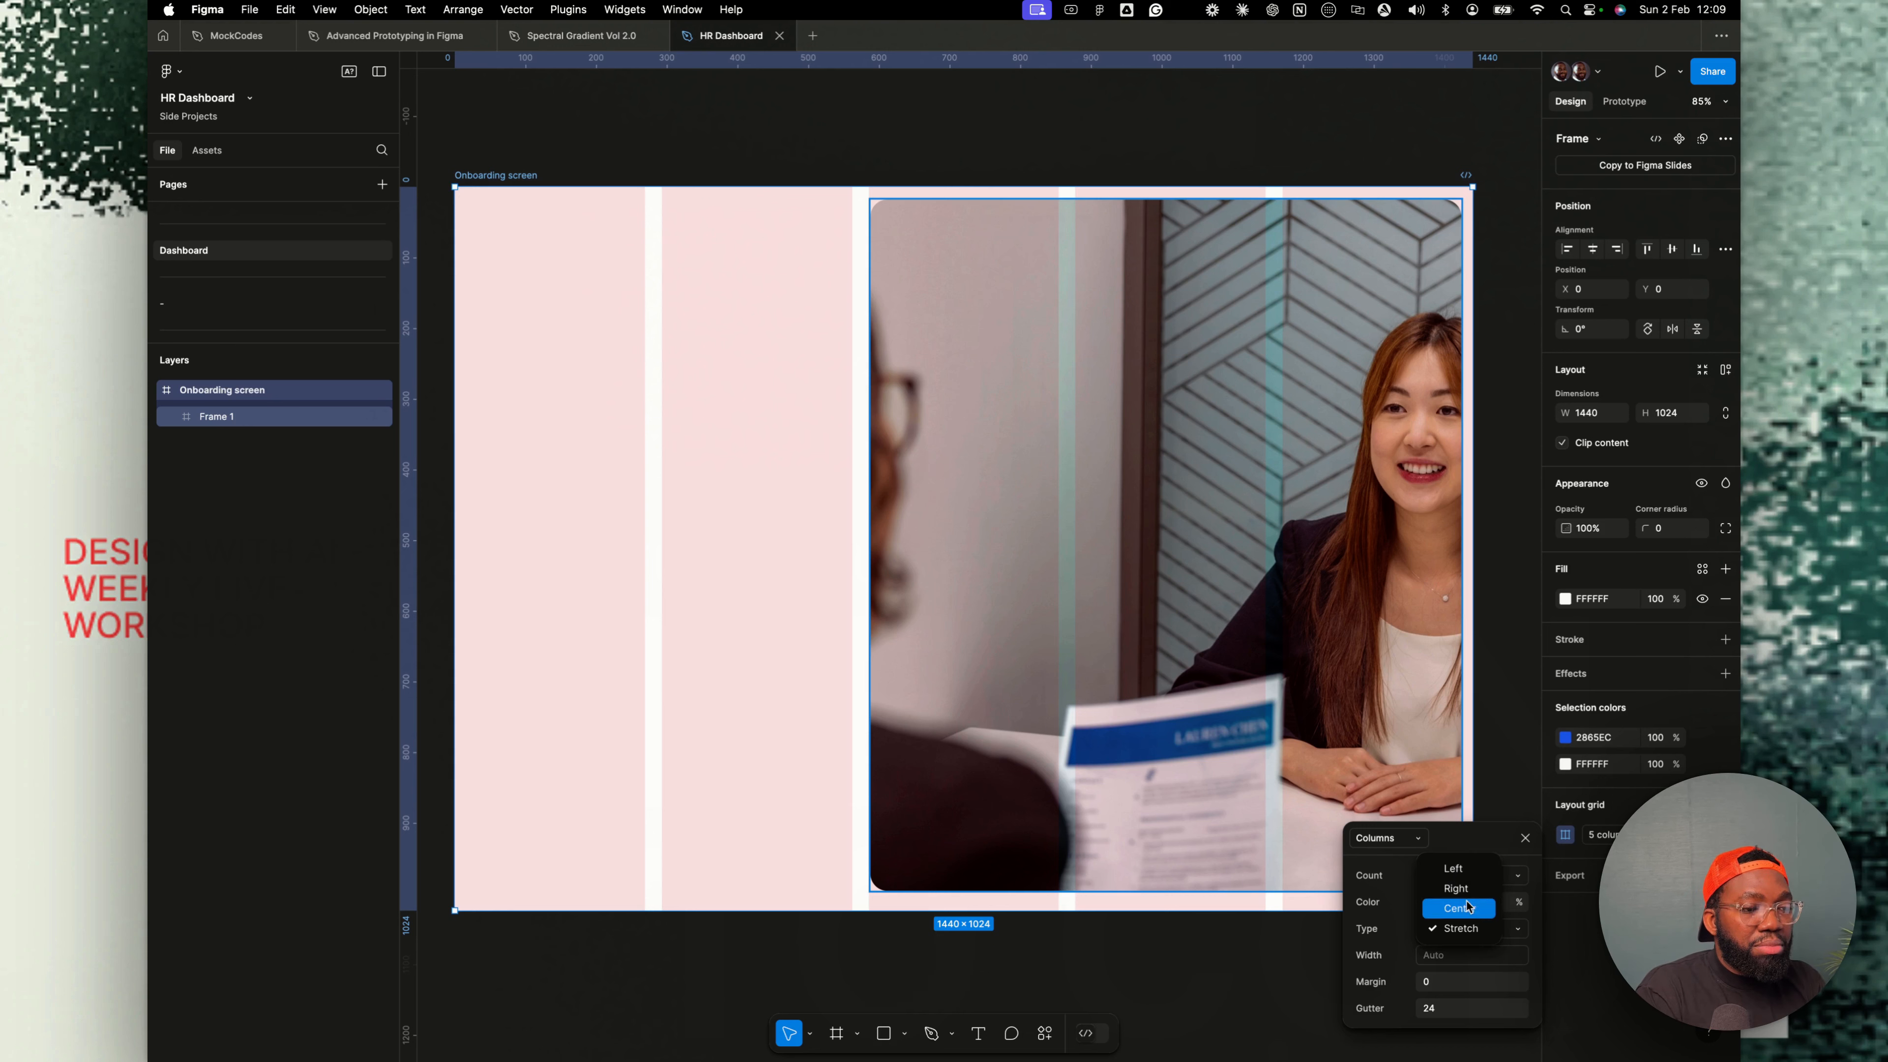
pyautogui.click(1460, 908)
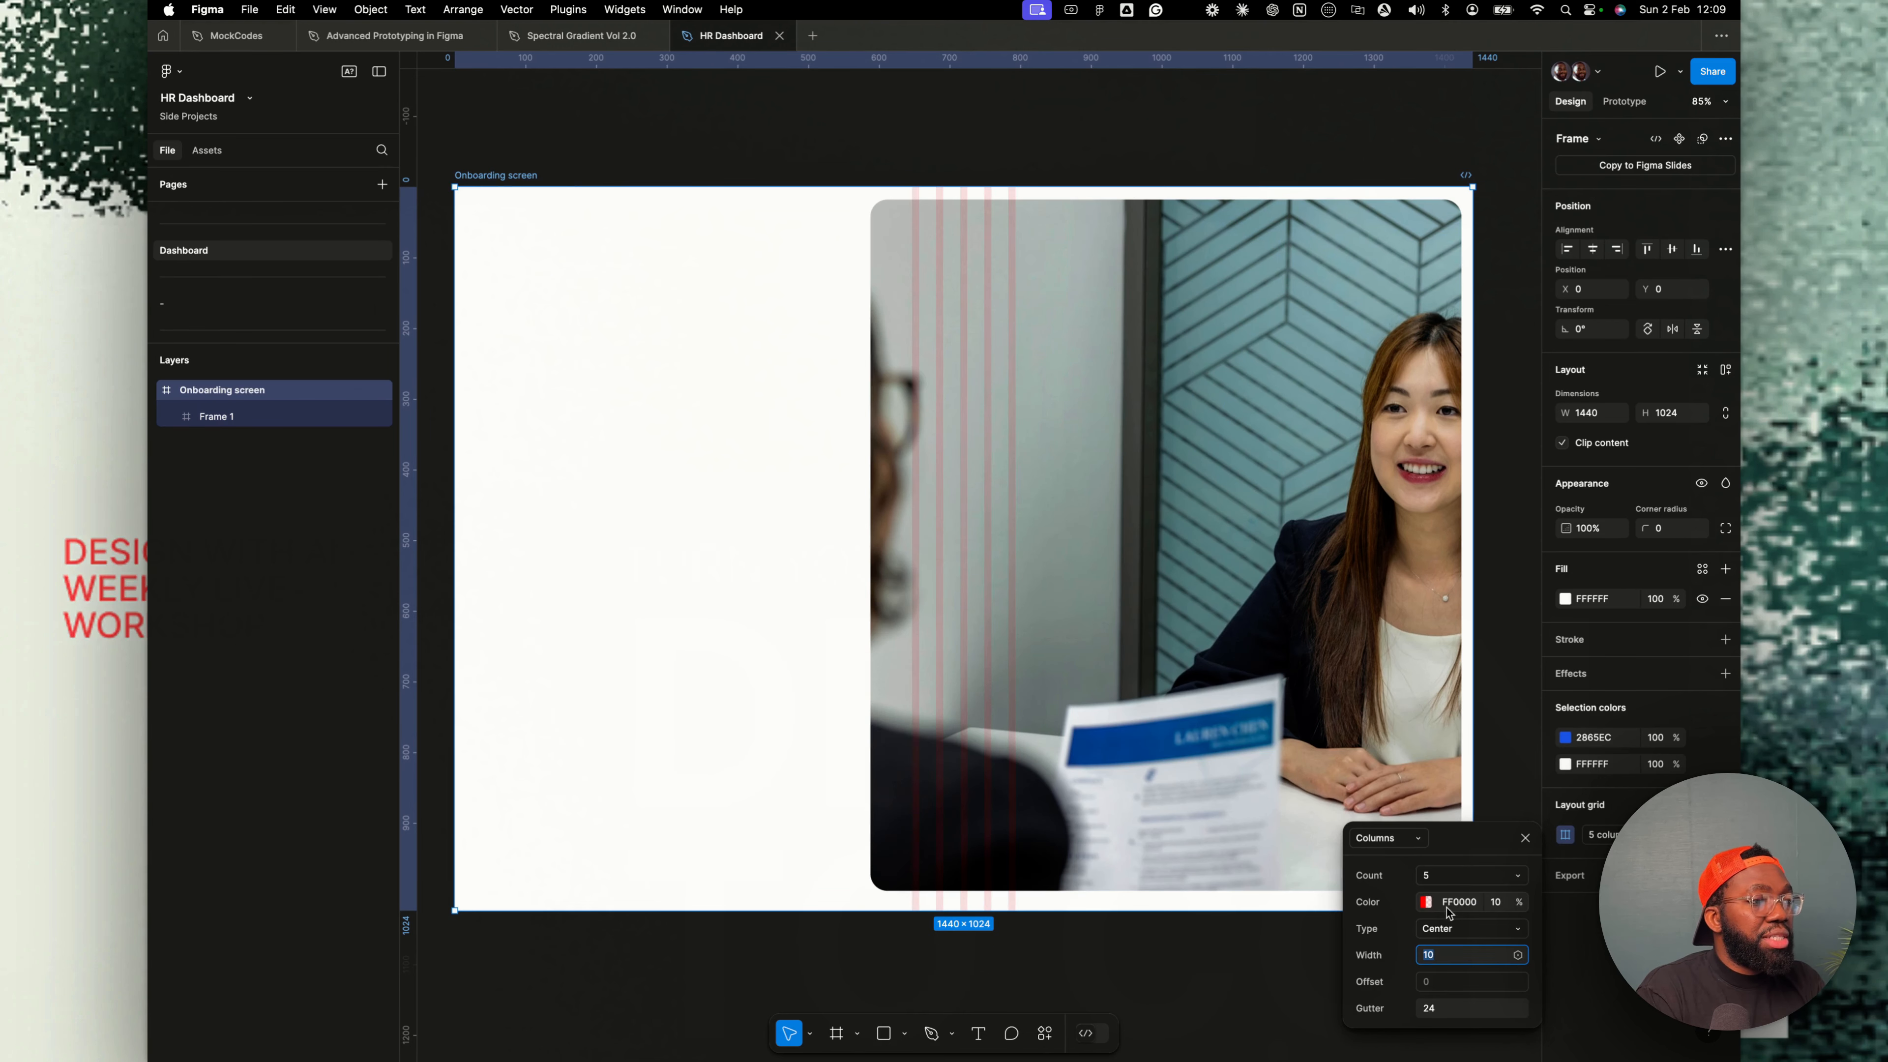
pyautogui.click(1446, 877)
pyautogui.click(1520, 878)
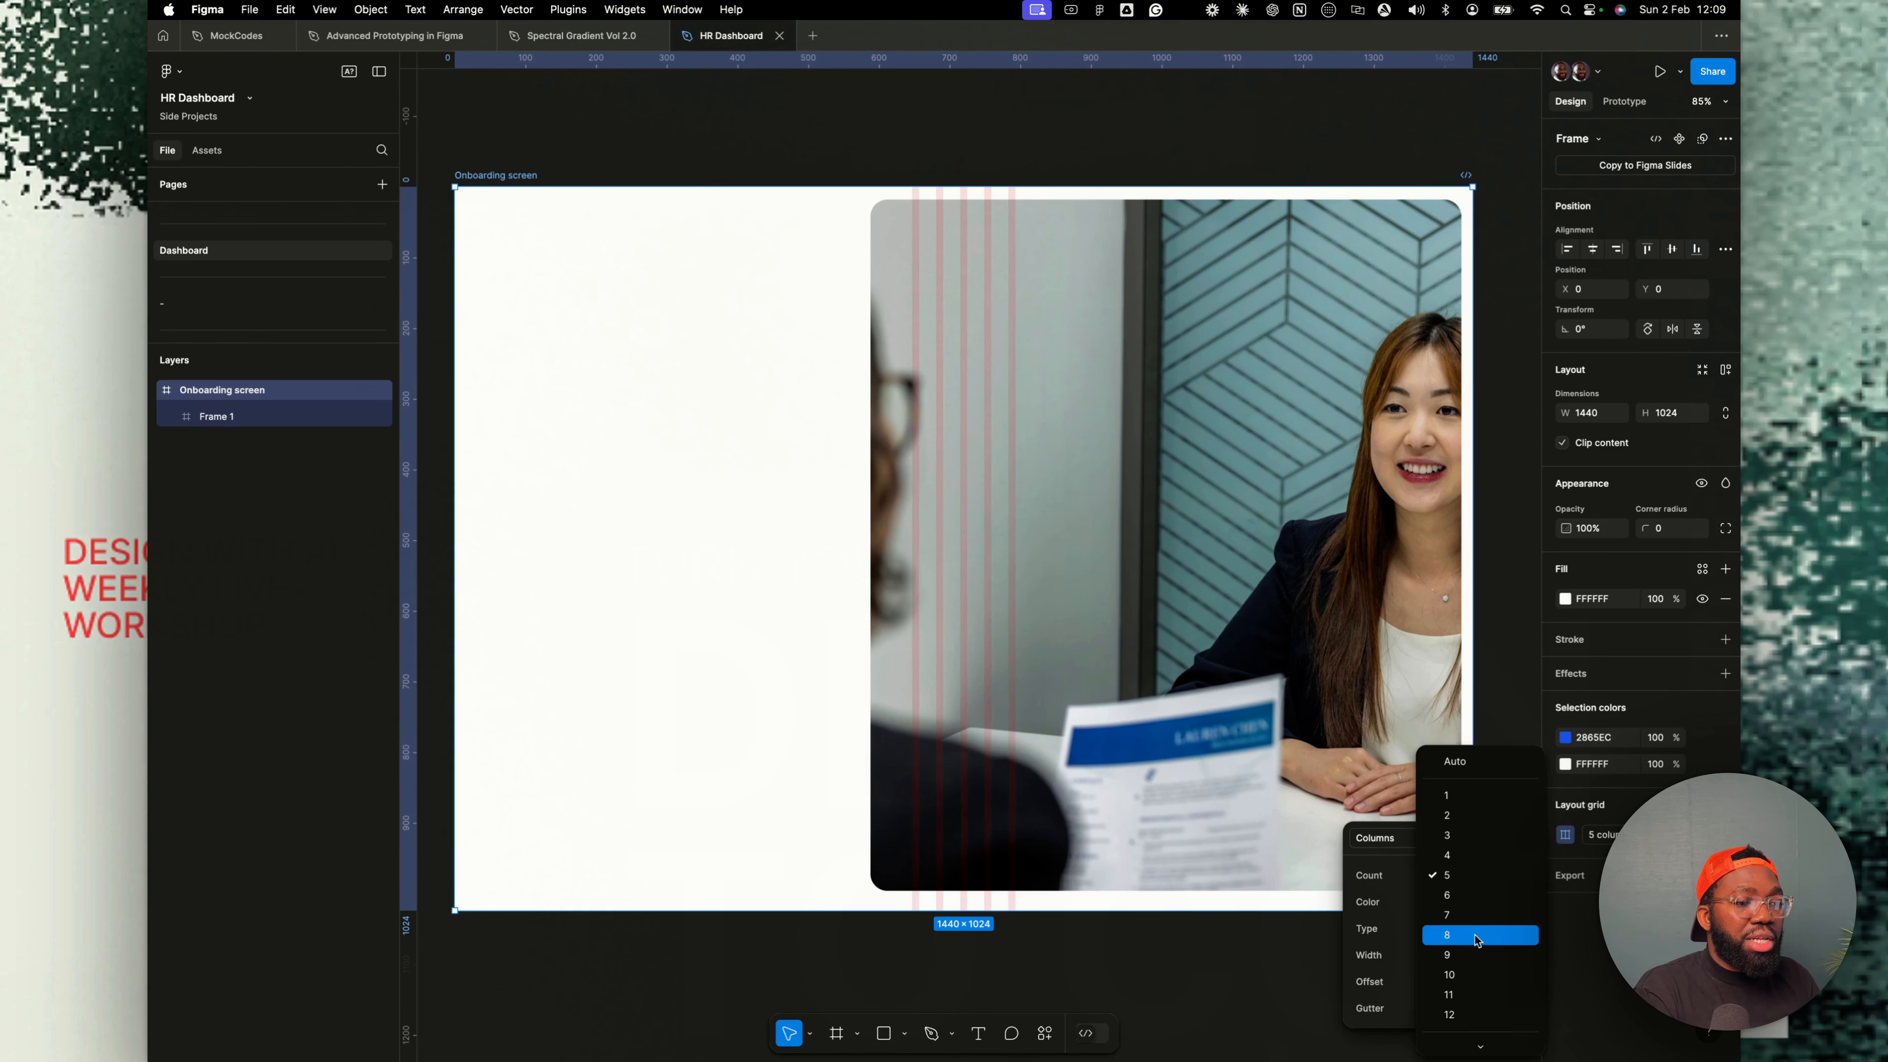
pyautogui.click(1466, 1017)
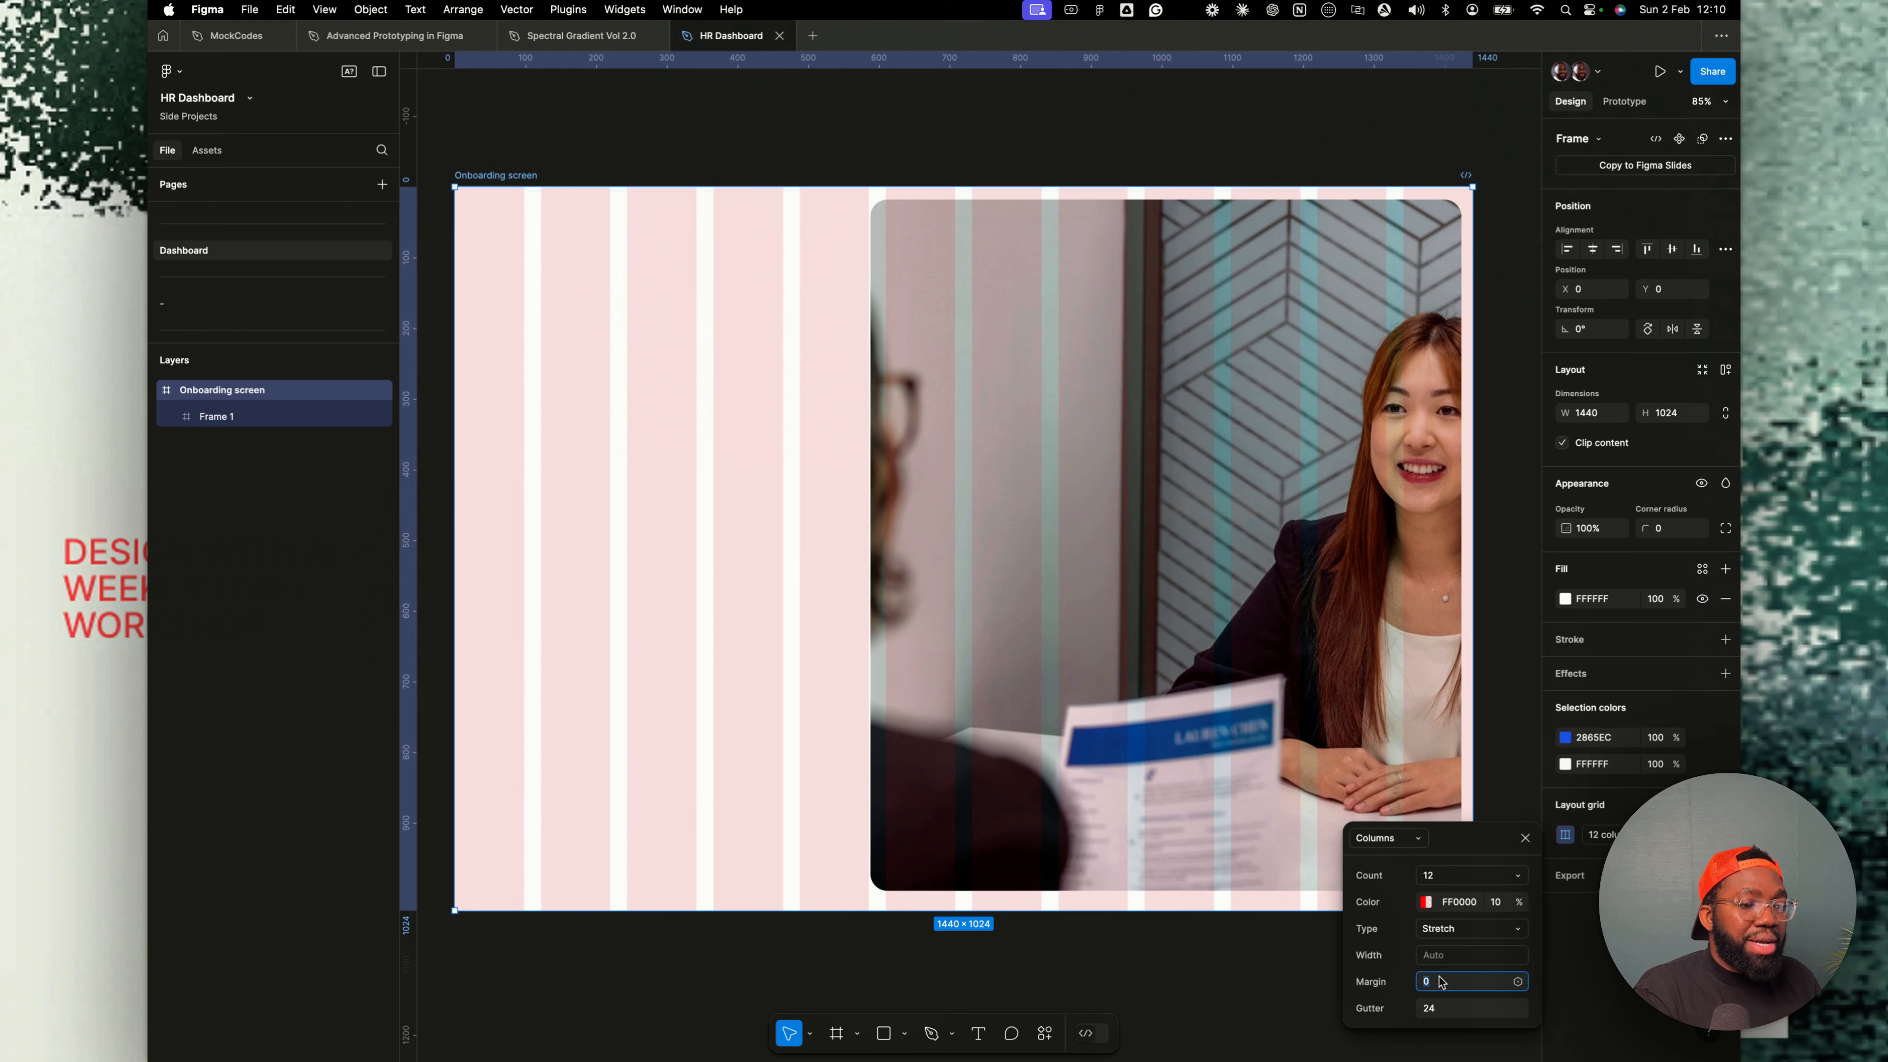
pyautogui.write('24')
pyautogui.press('Return')
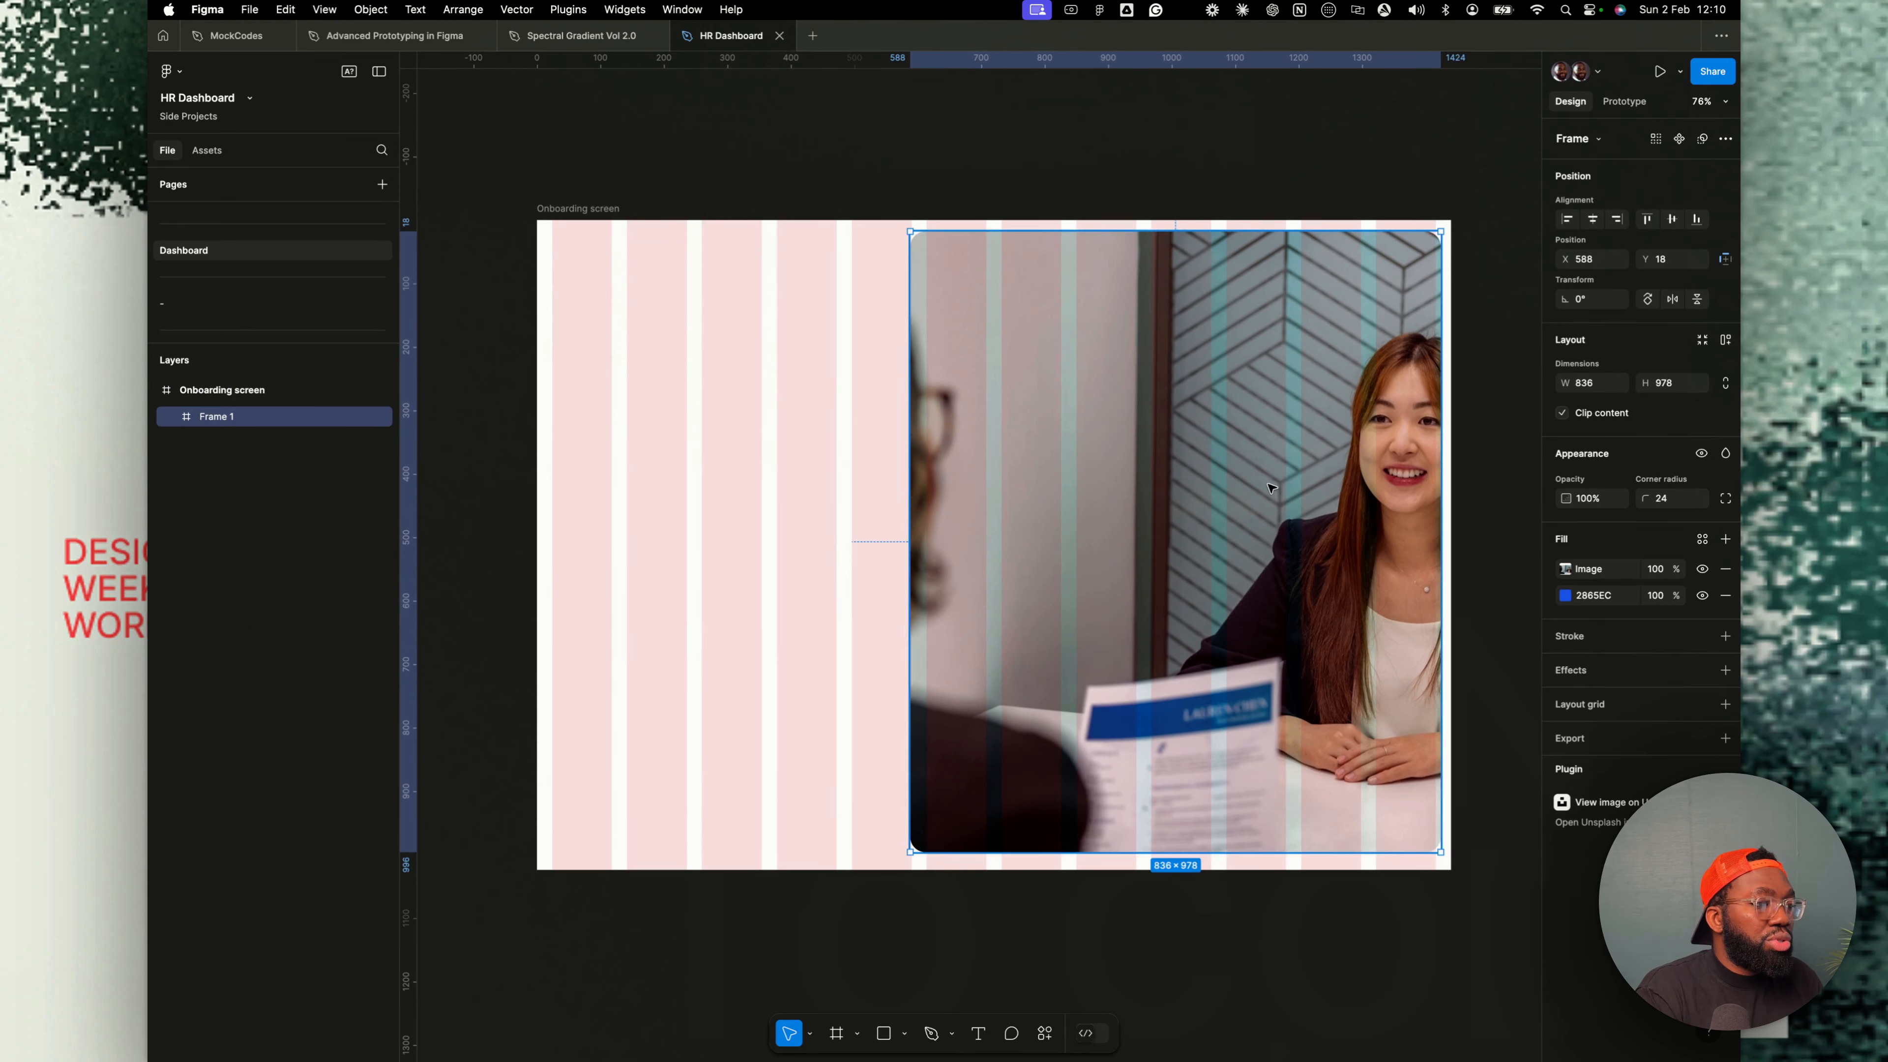
# - Move the photo frame's left edge onto the grid, narrowing it to about 802 px wide
pyautogui.moveTo(1274, 489); pyautogui.dragTo(1269, 489)
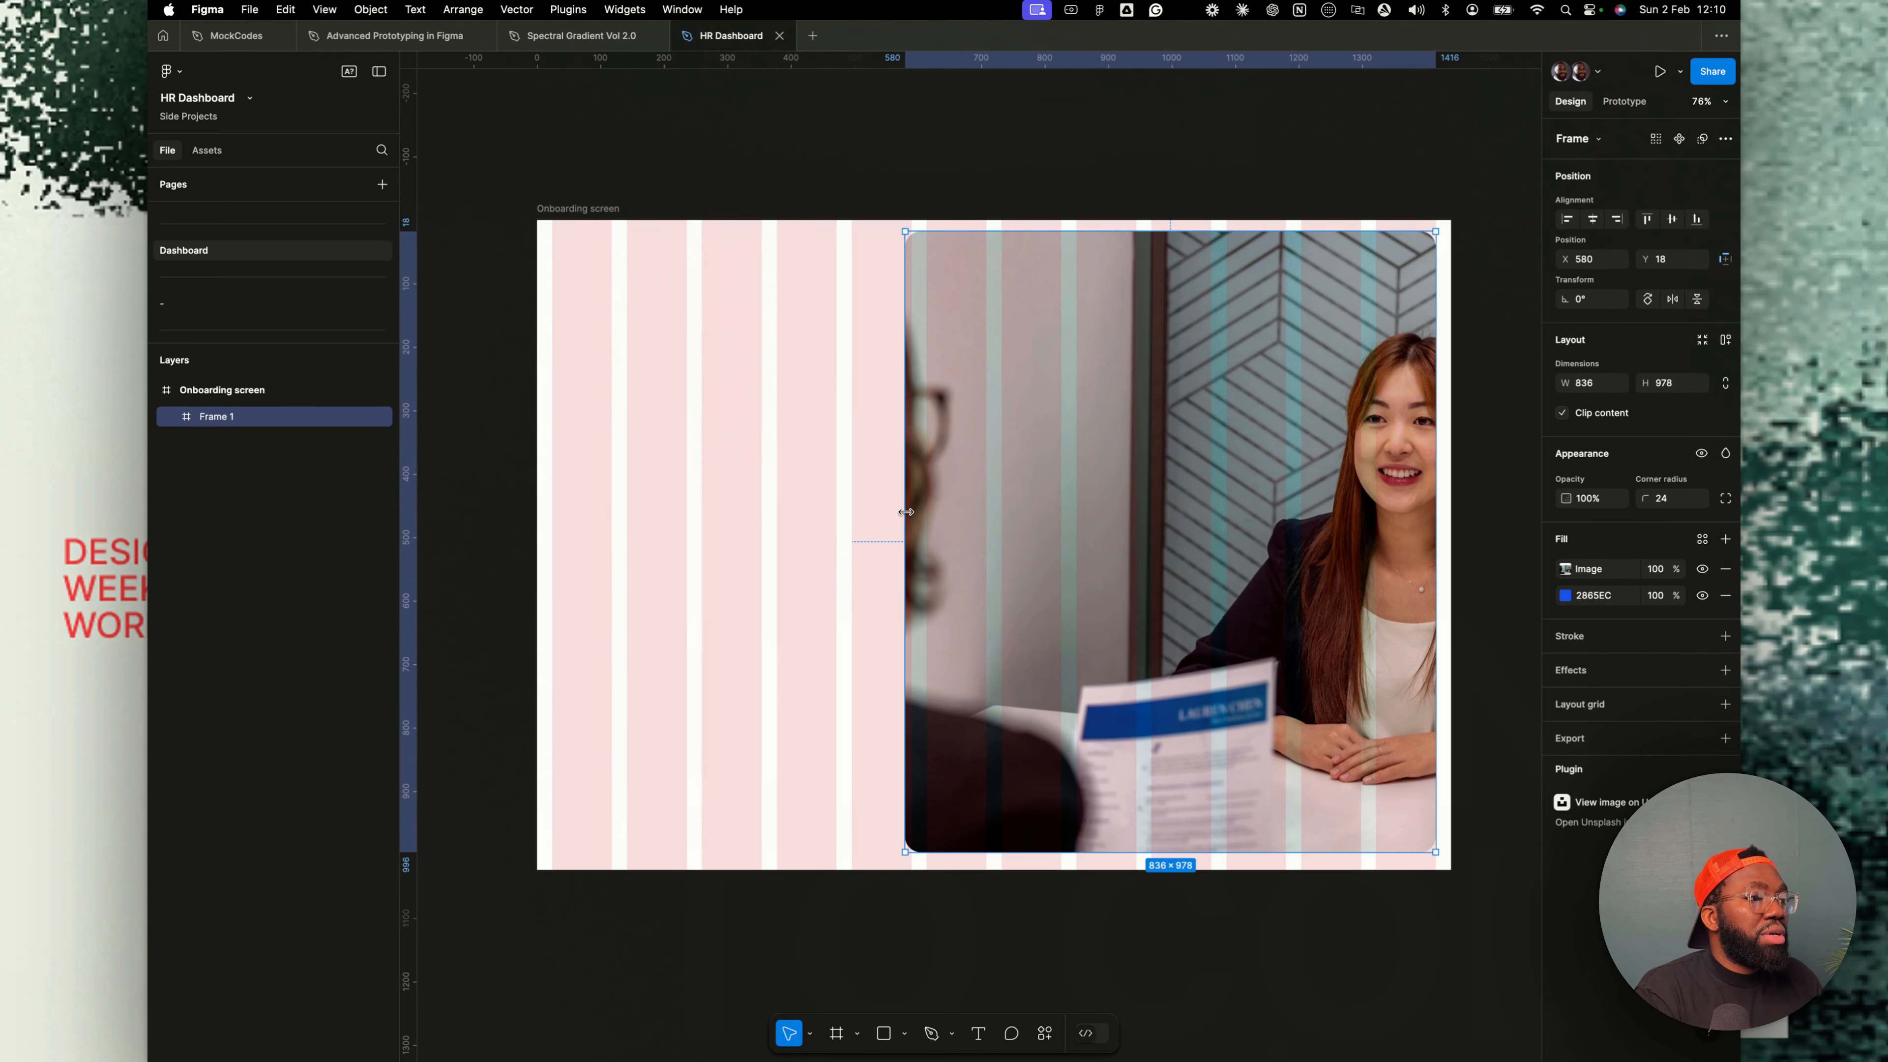
pyautogui.moveTo(906, 512); pyautogui.dragTo(923, 514)
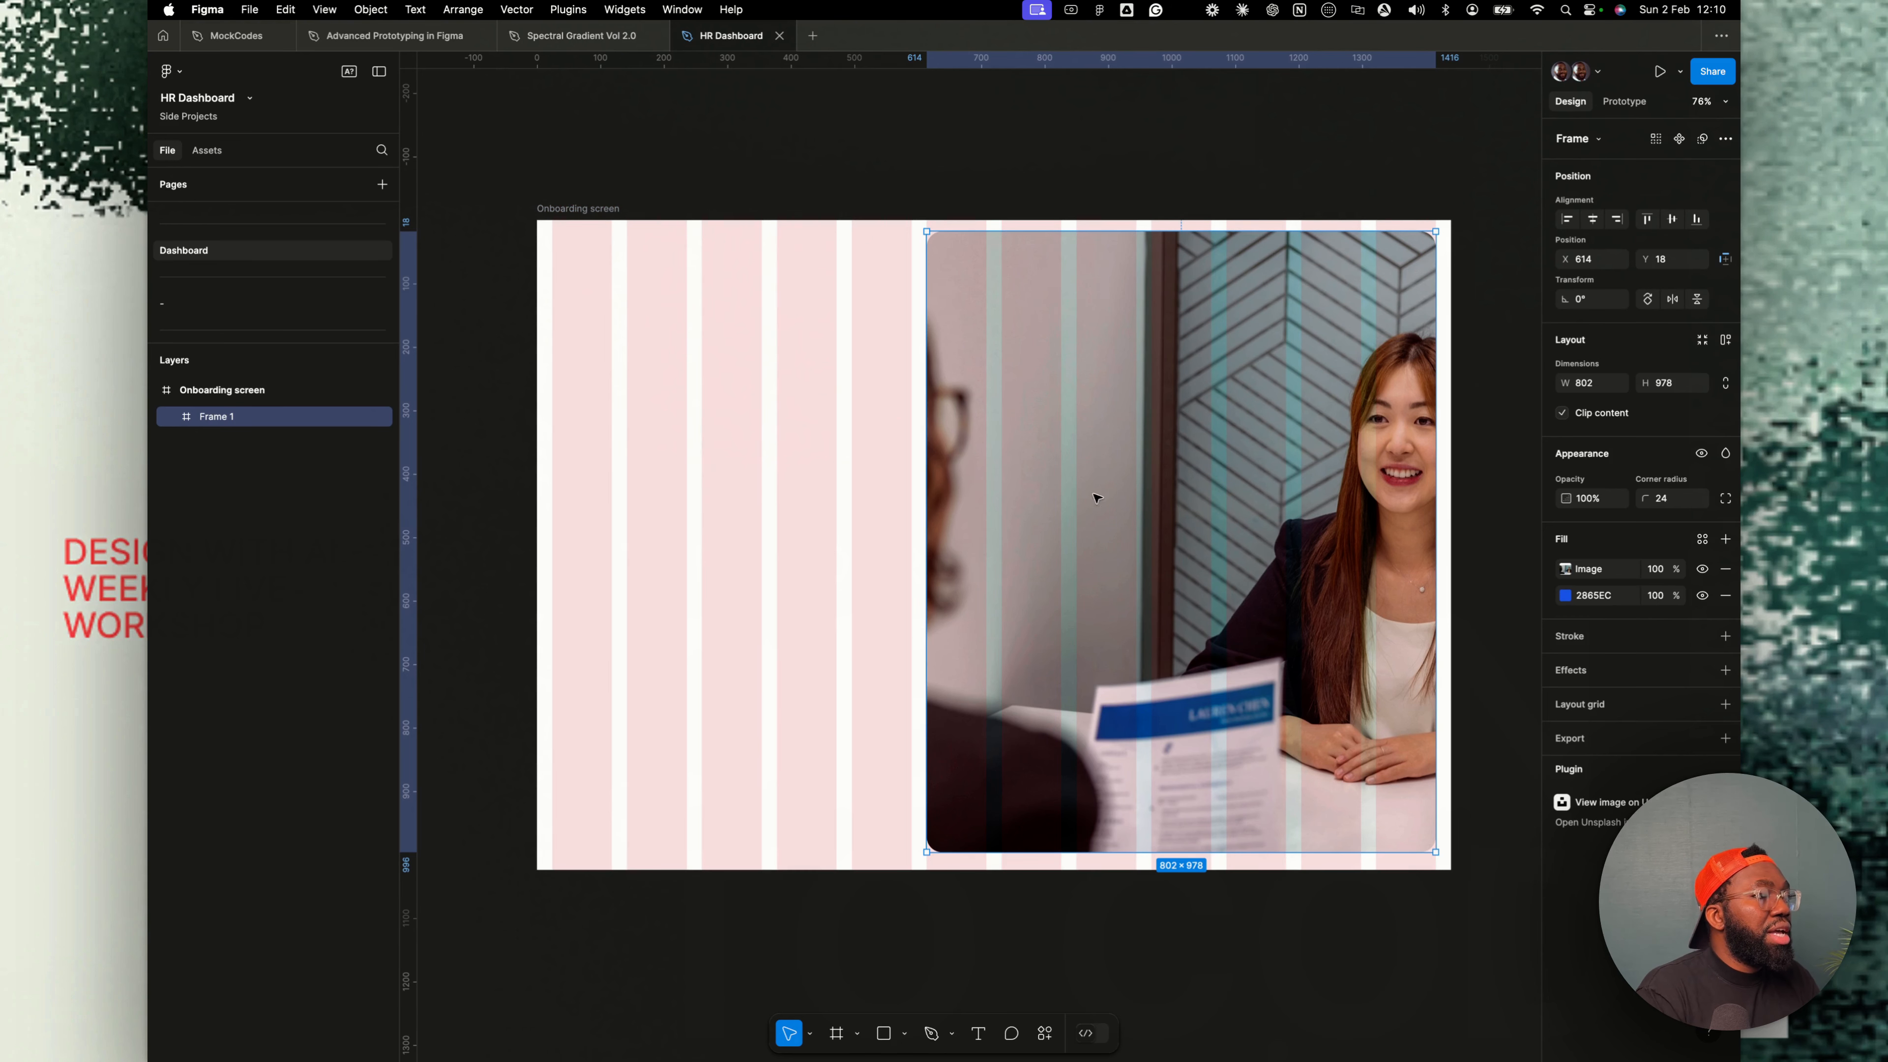
pyautogui.click(630, 224)
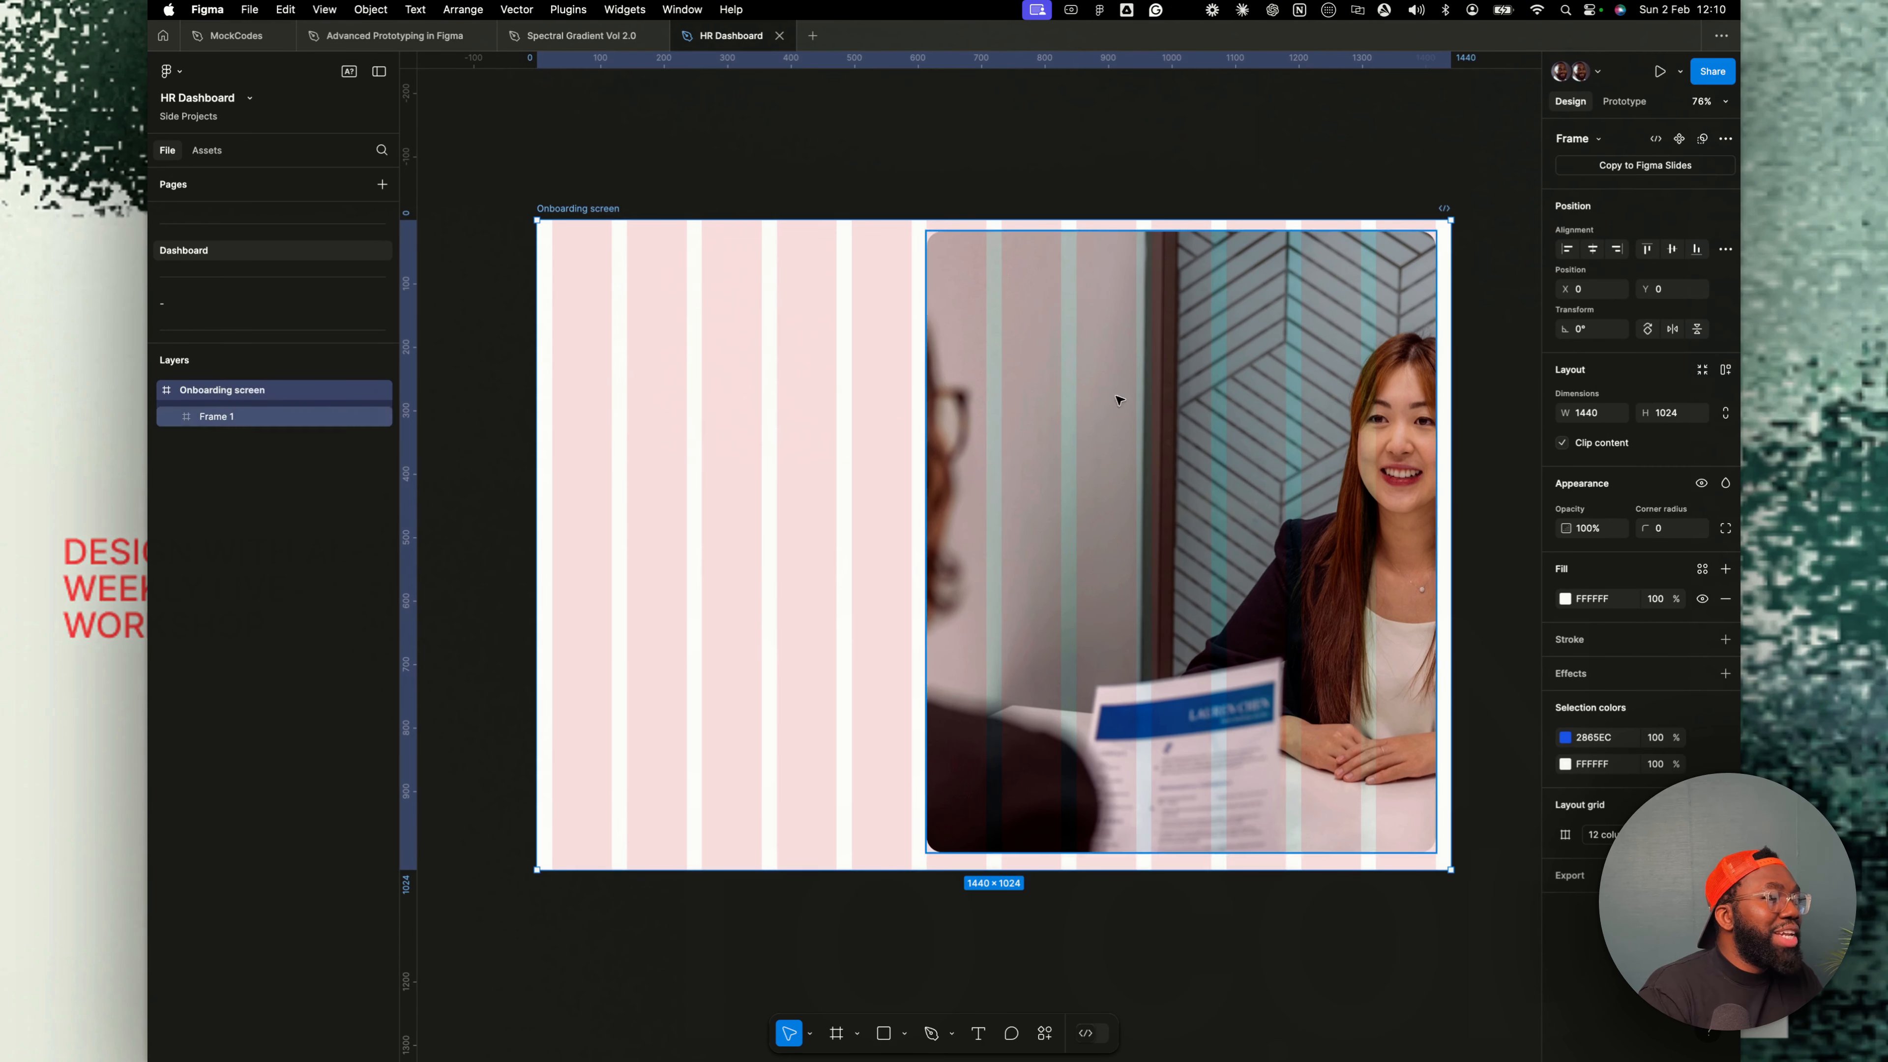
pyautogui.hotkey('ctrl', 'g')
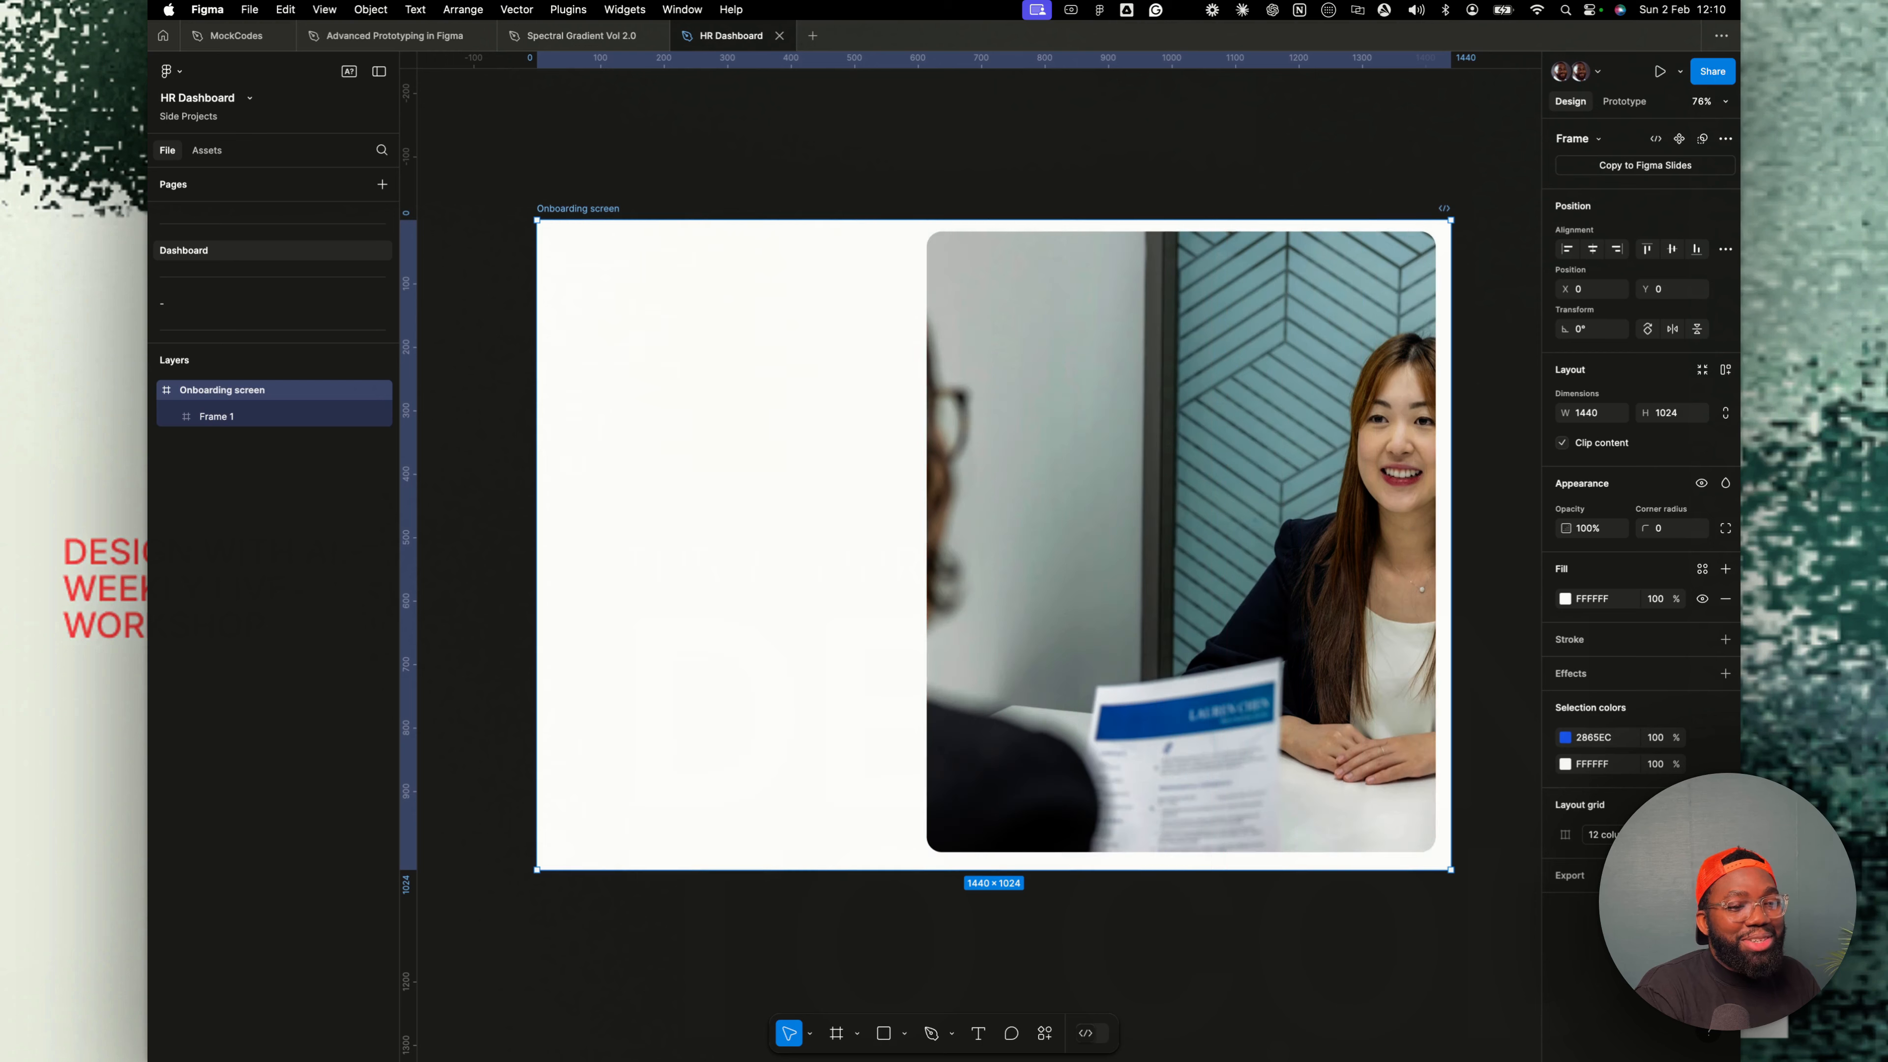
pyautogui.hotkey('ctrl', 'g')
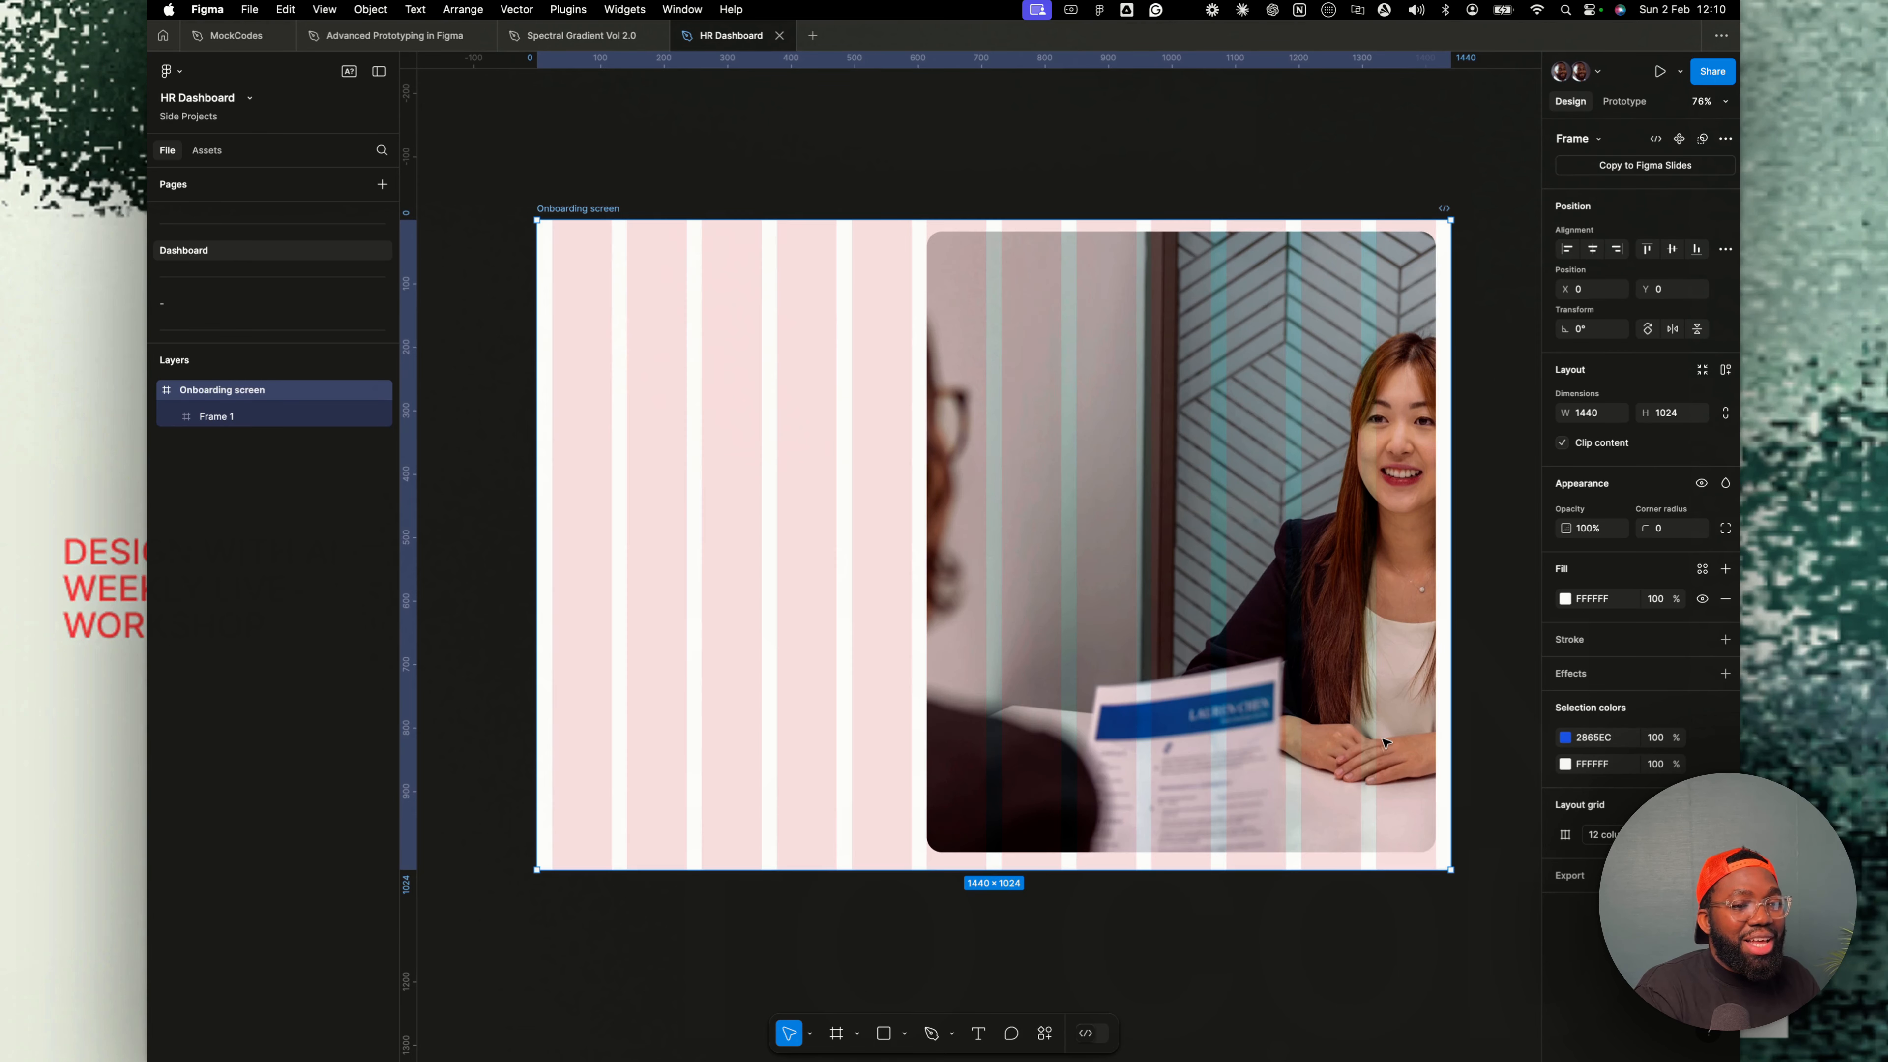
# - Draw a frame over the left columns, about 330 × 649 px, starting near x 142, y 170
pyautogui.press('f')
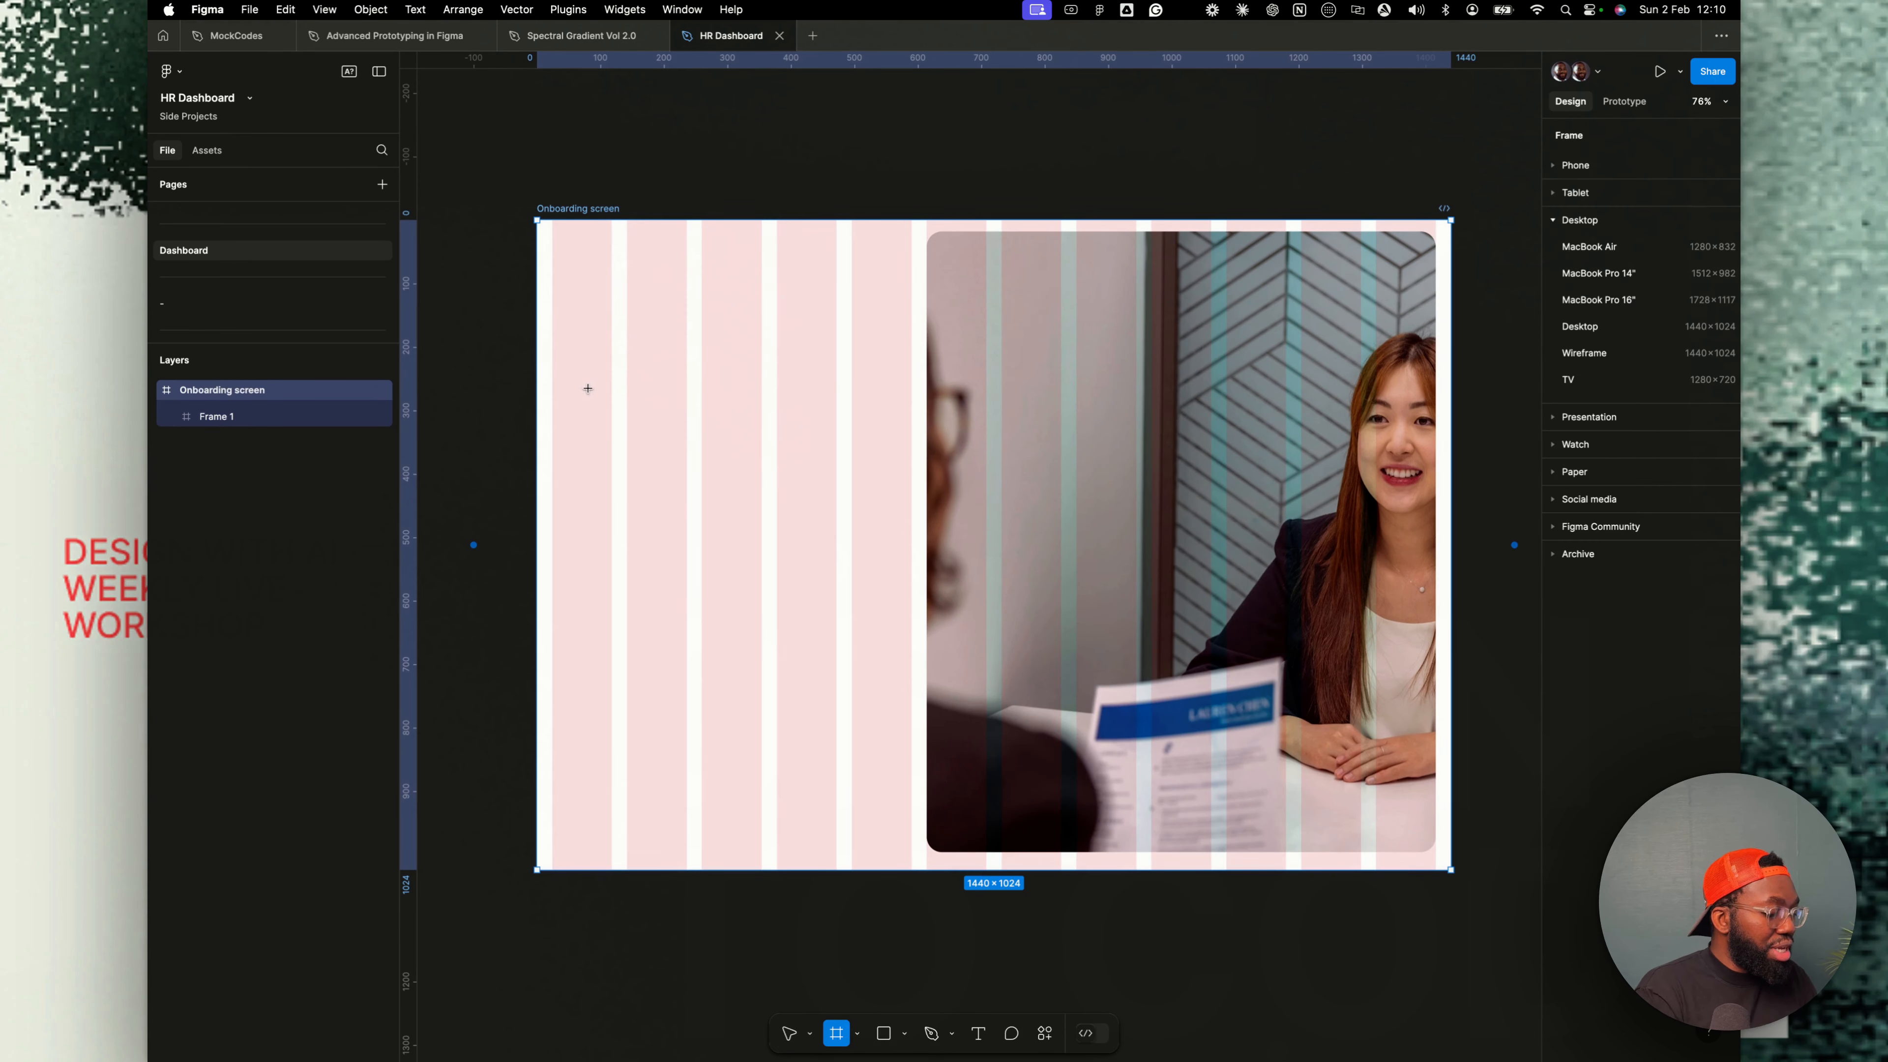
pyautogui.moveTo(627, 344); pyautogui.dragTo(834, 722)
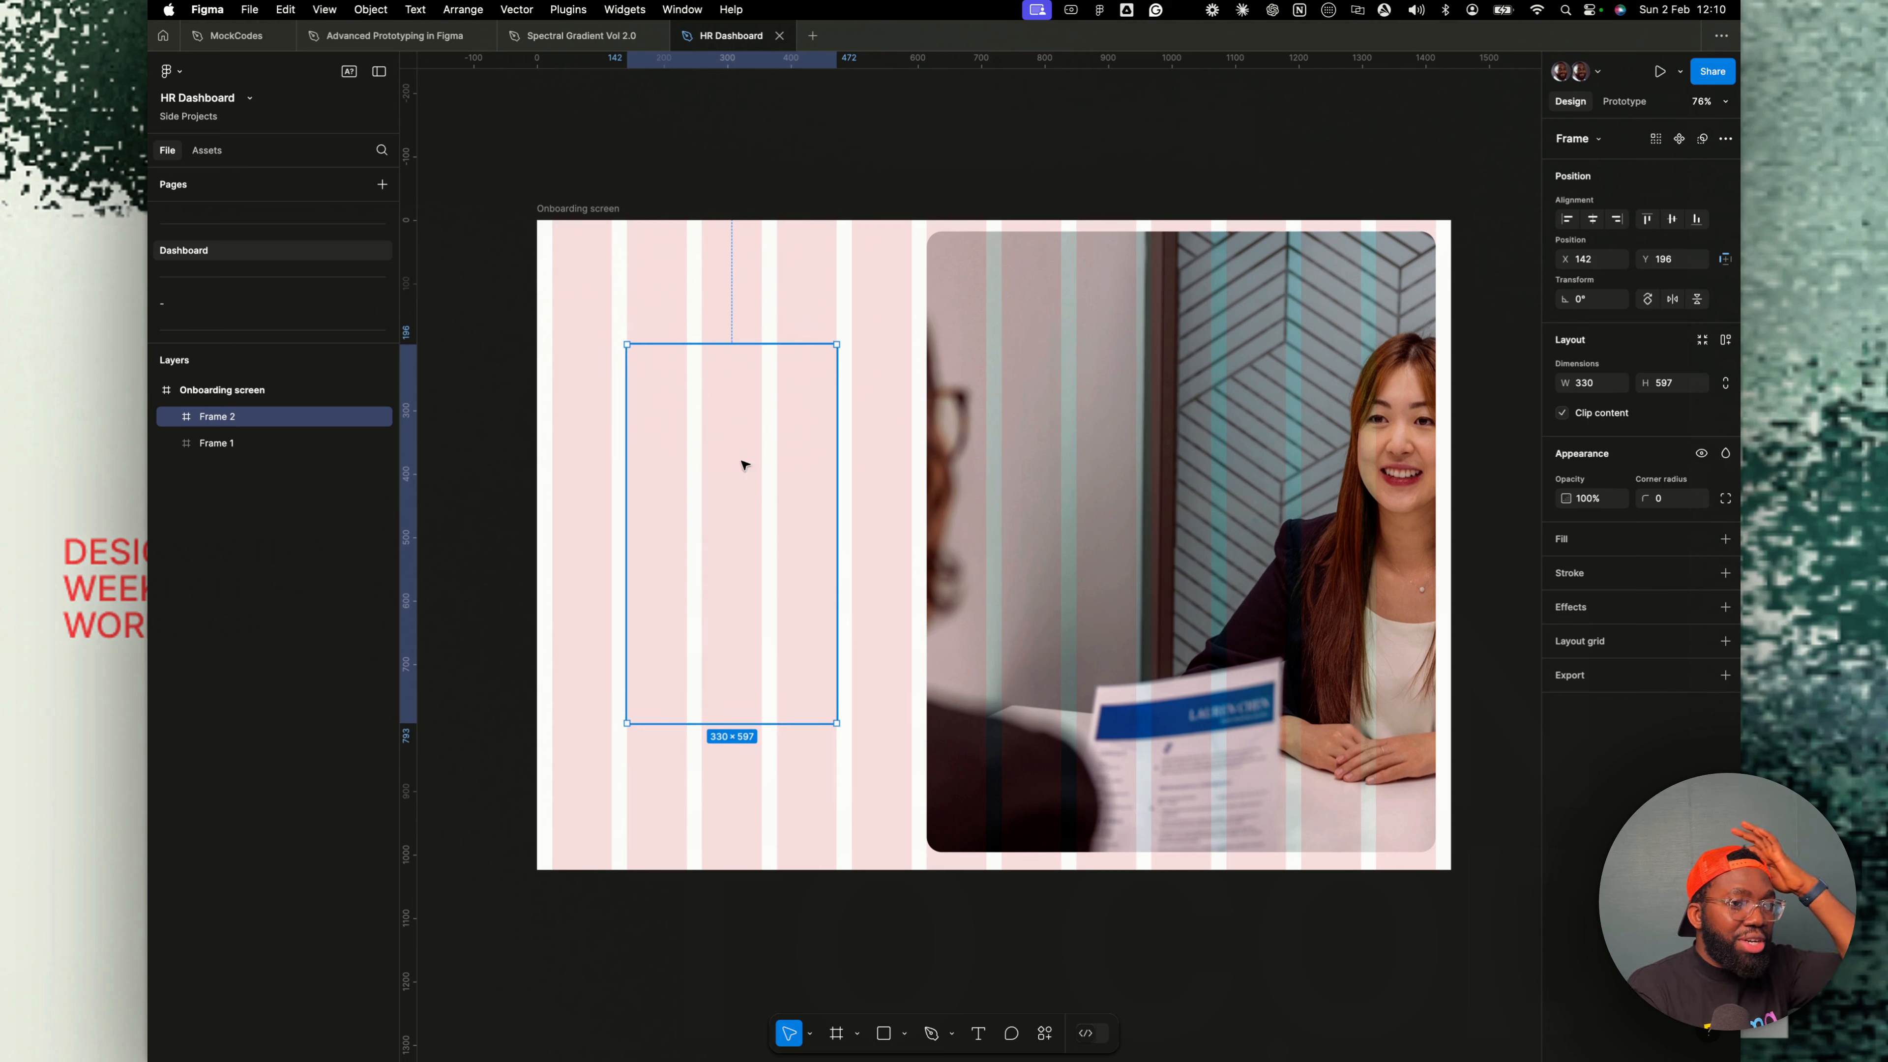
pyautogui.moveTo(717, 344); pyautogui.dragTo(715, 328)
pyautogui.moveTo(745, 723); pyautogui.dragTo(745, 740)
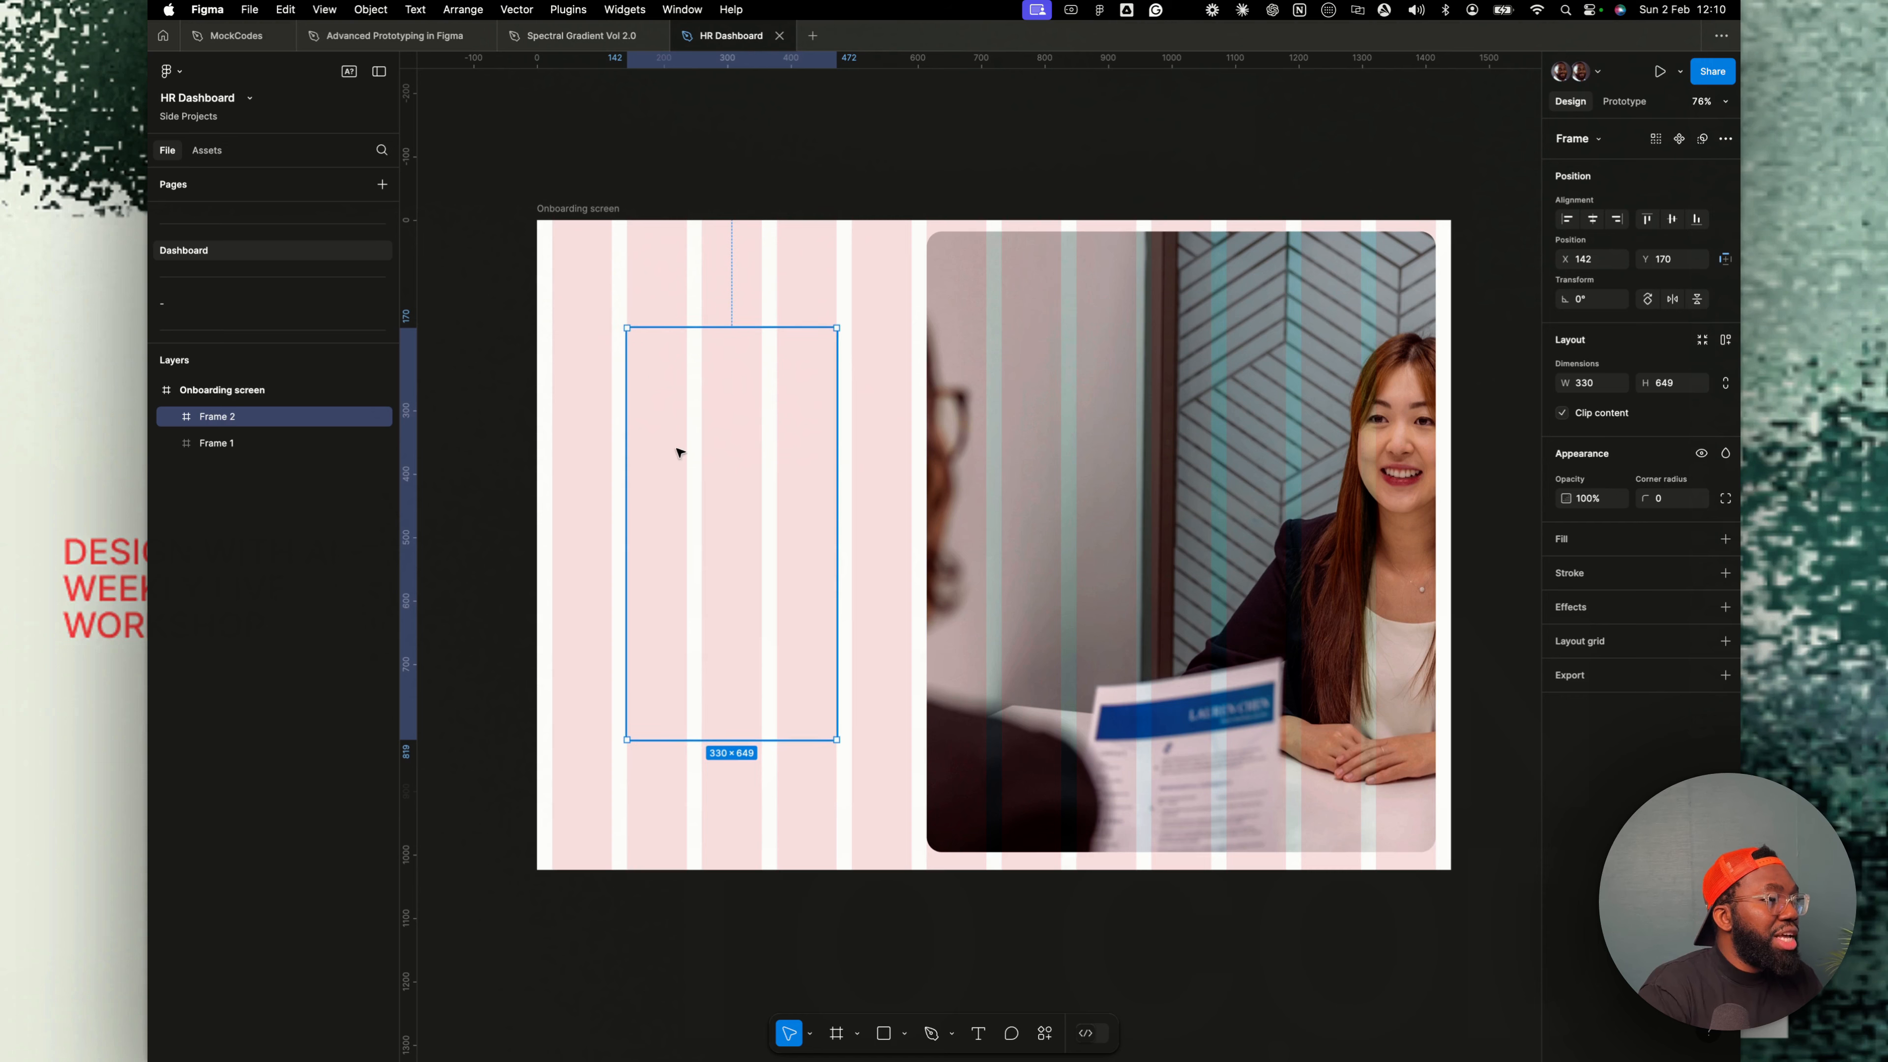
pyautogui.scroll(-2, 654, 476)
pyautogui.press('t')
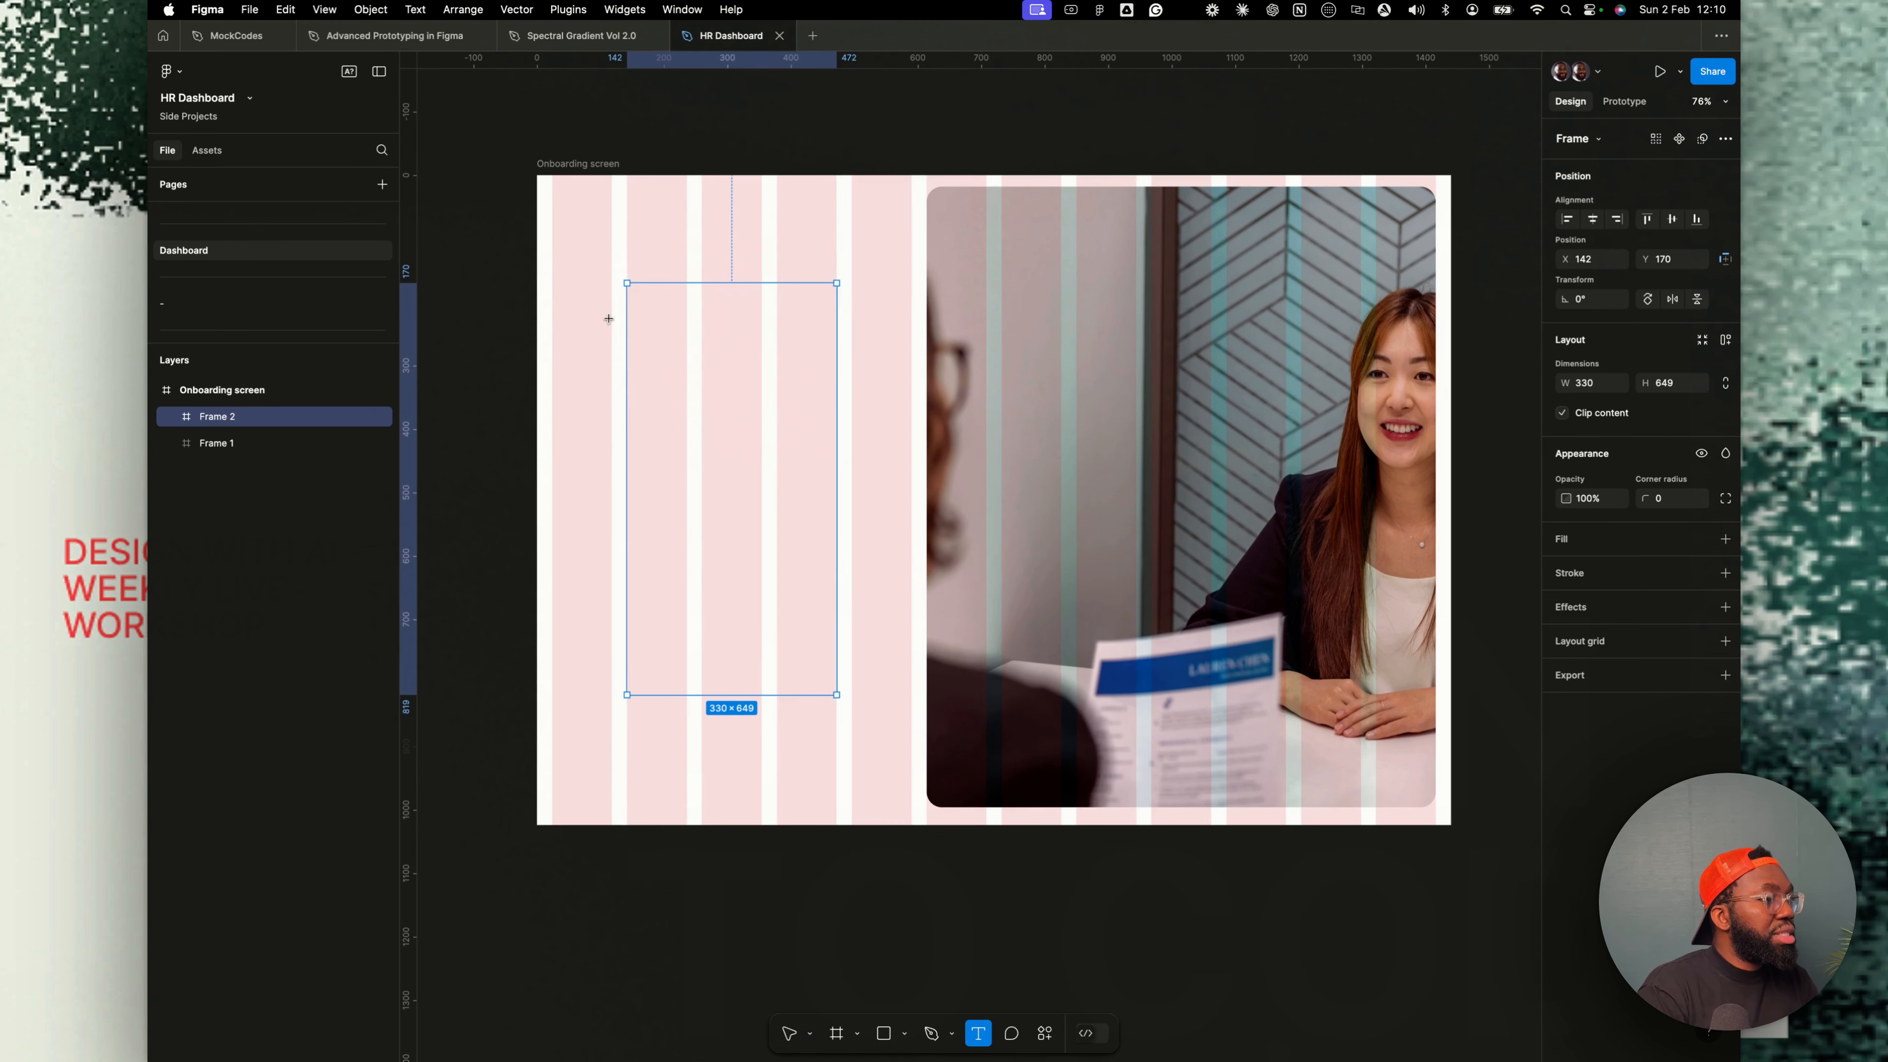
pyautogui.press('r')
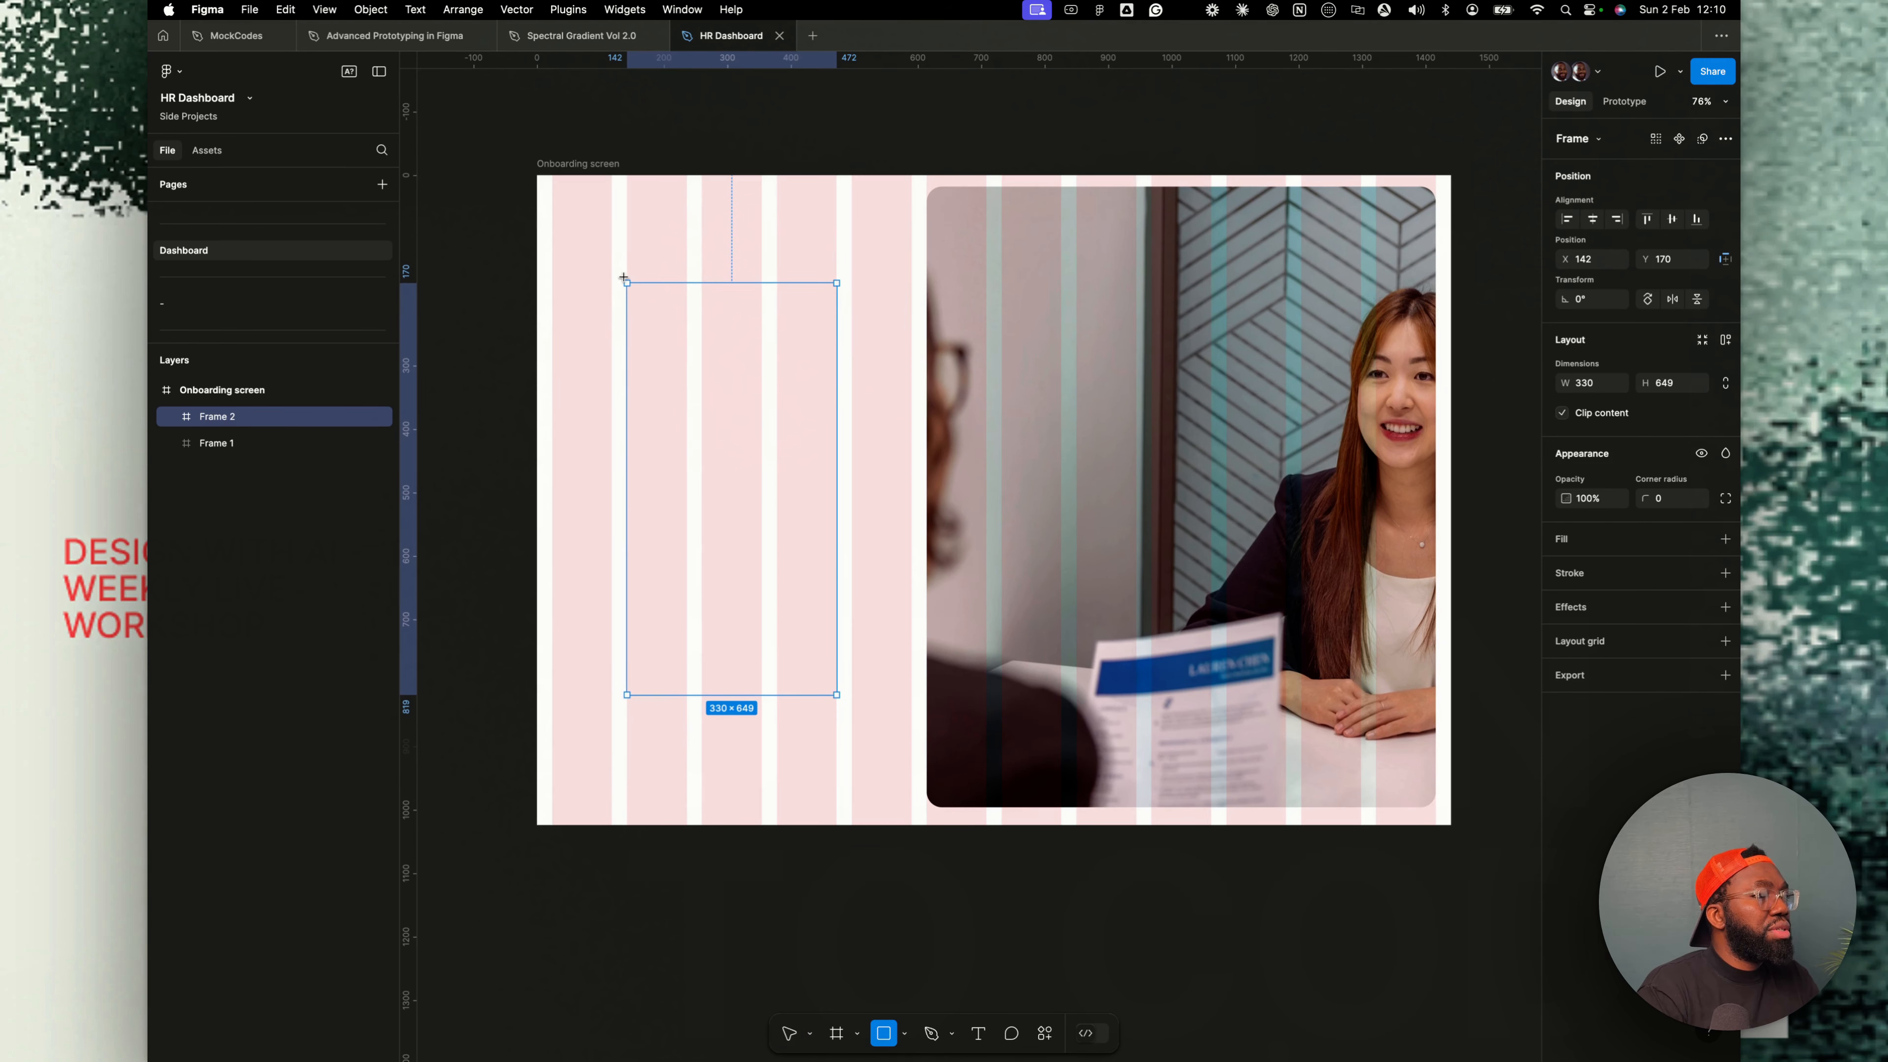
# - Rename the new frame left_column and the photo frame right_column
pyautogui.doubleClick(227, 418)
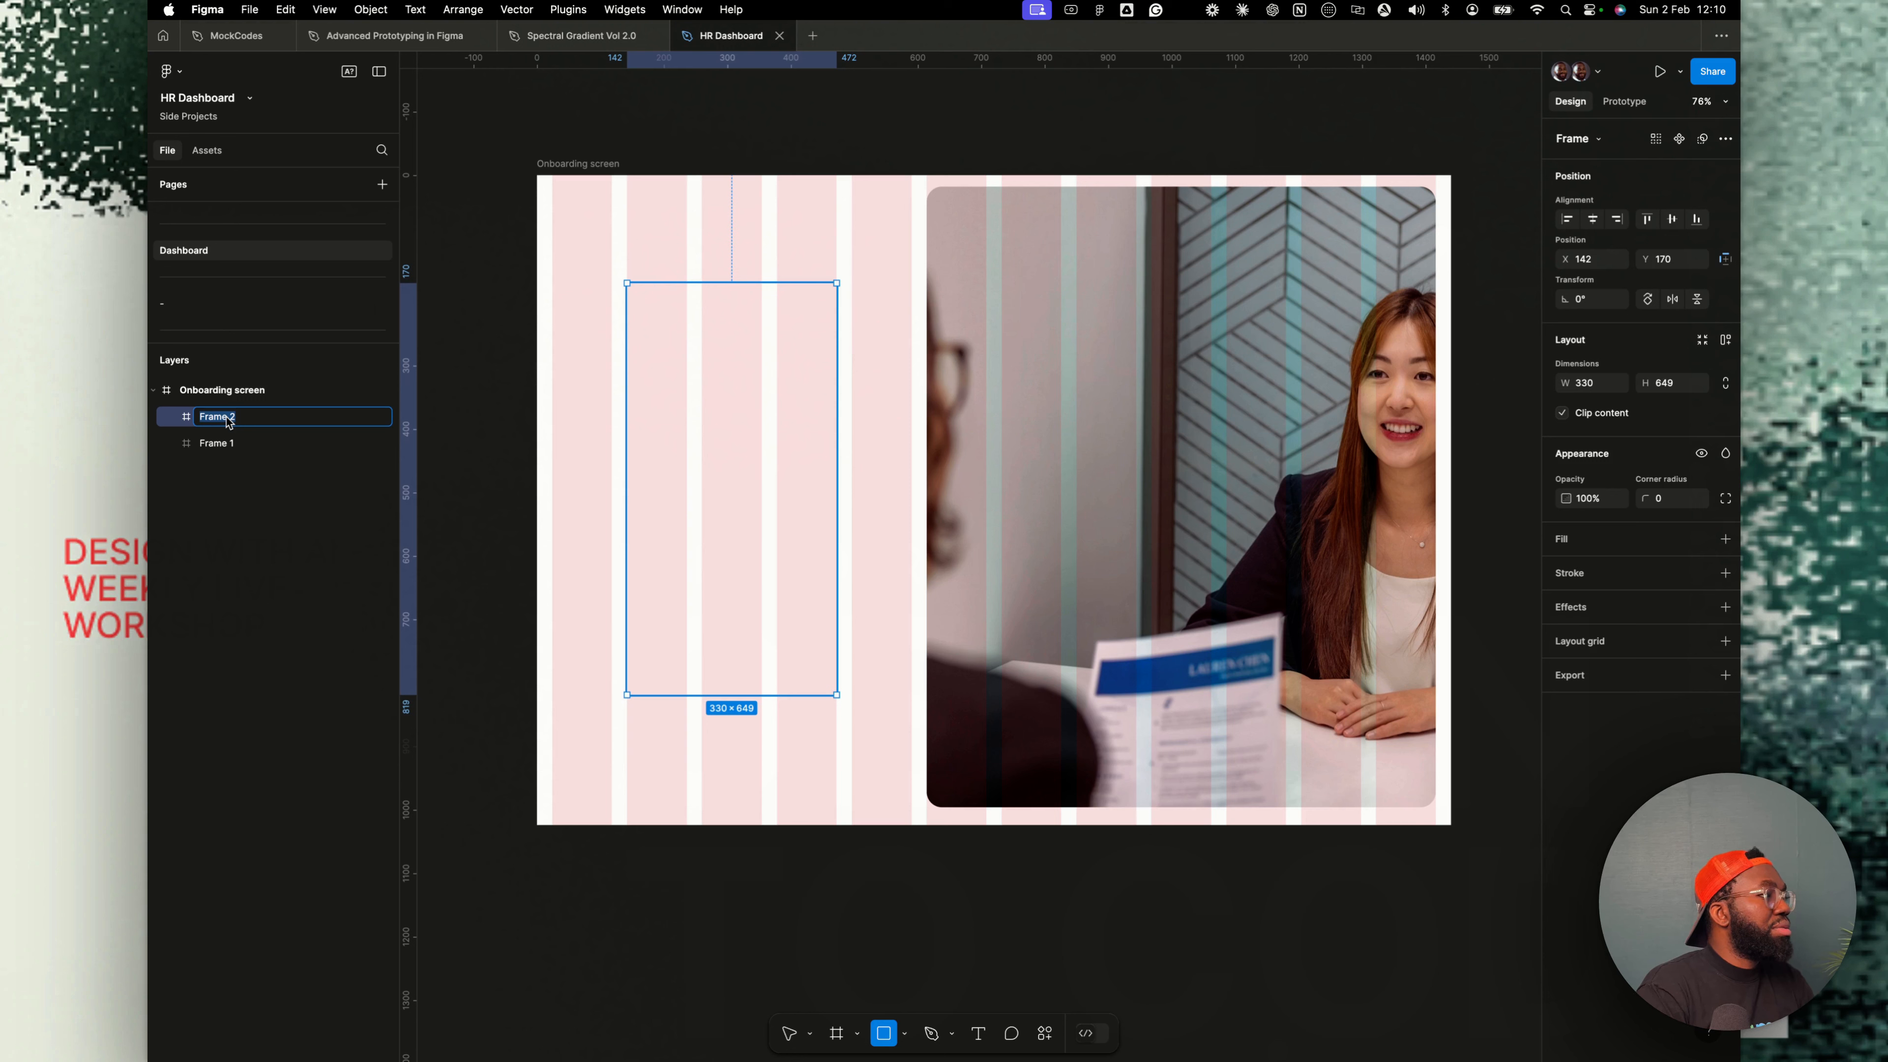
pyautogui.write('I')
pyautogui.write('eft_coo')
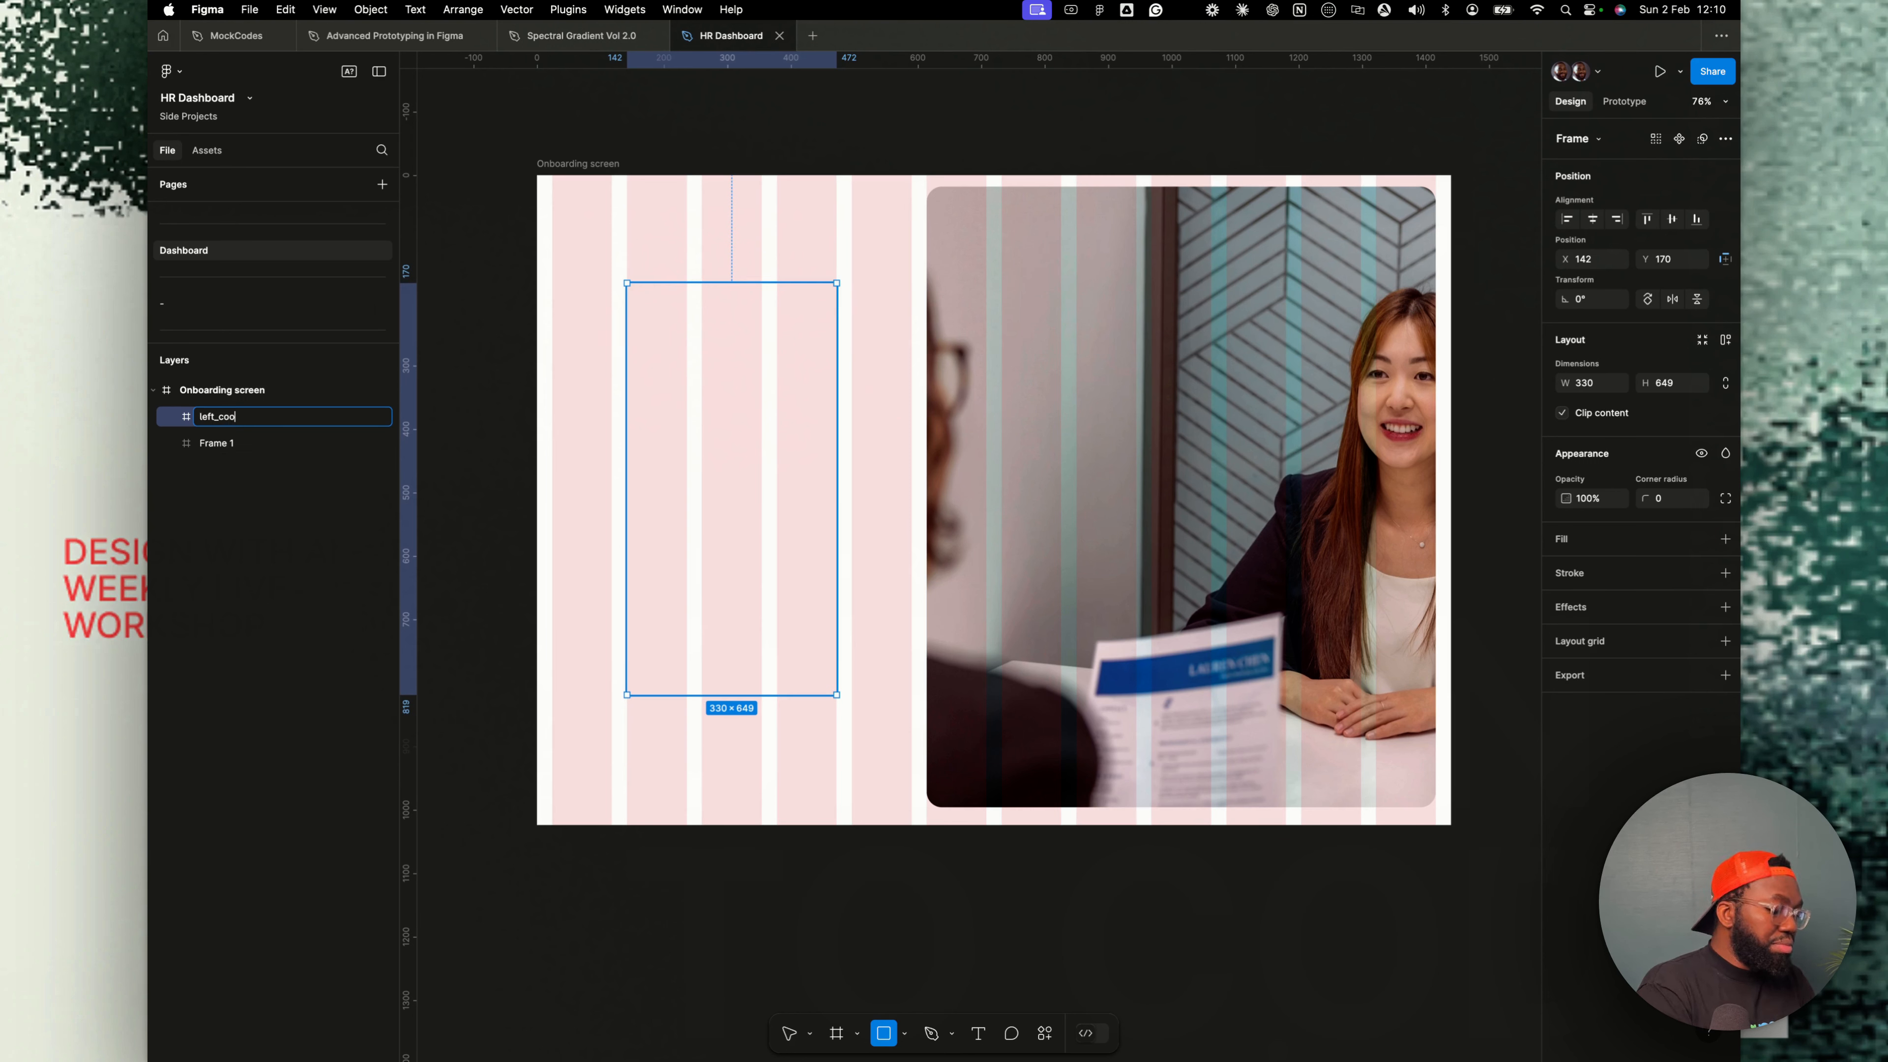
pyautogui.press('BackSpace')
pyautogui.write('lumn')
pyautogui.doubleClick(223, 444)
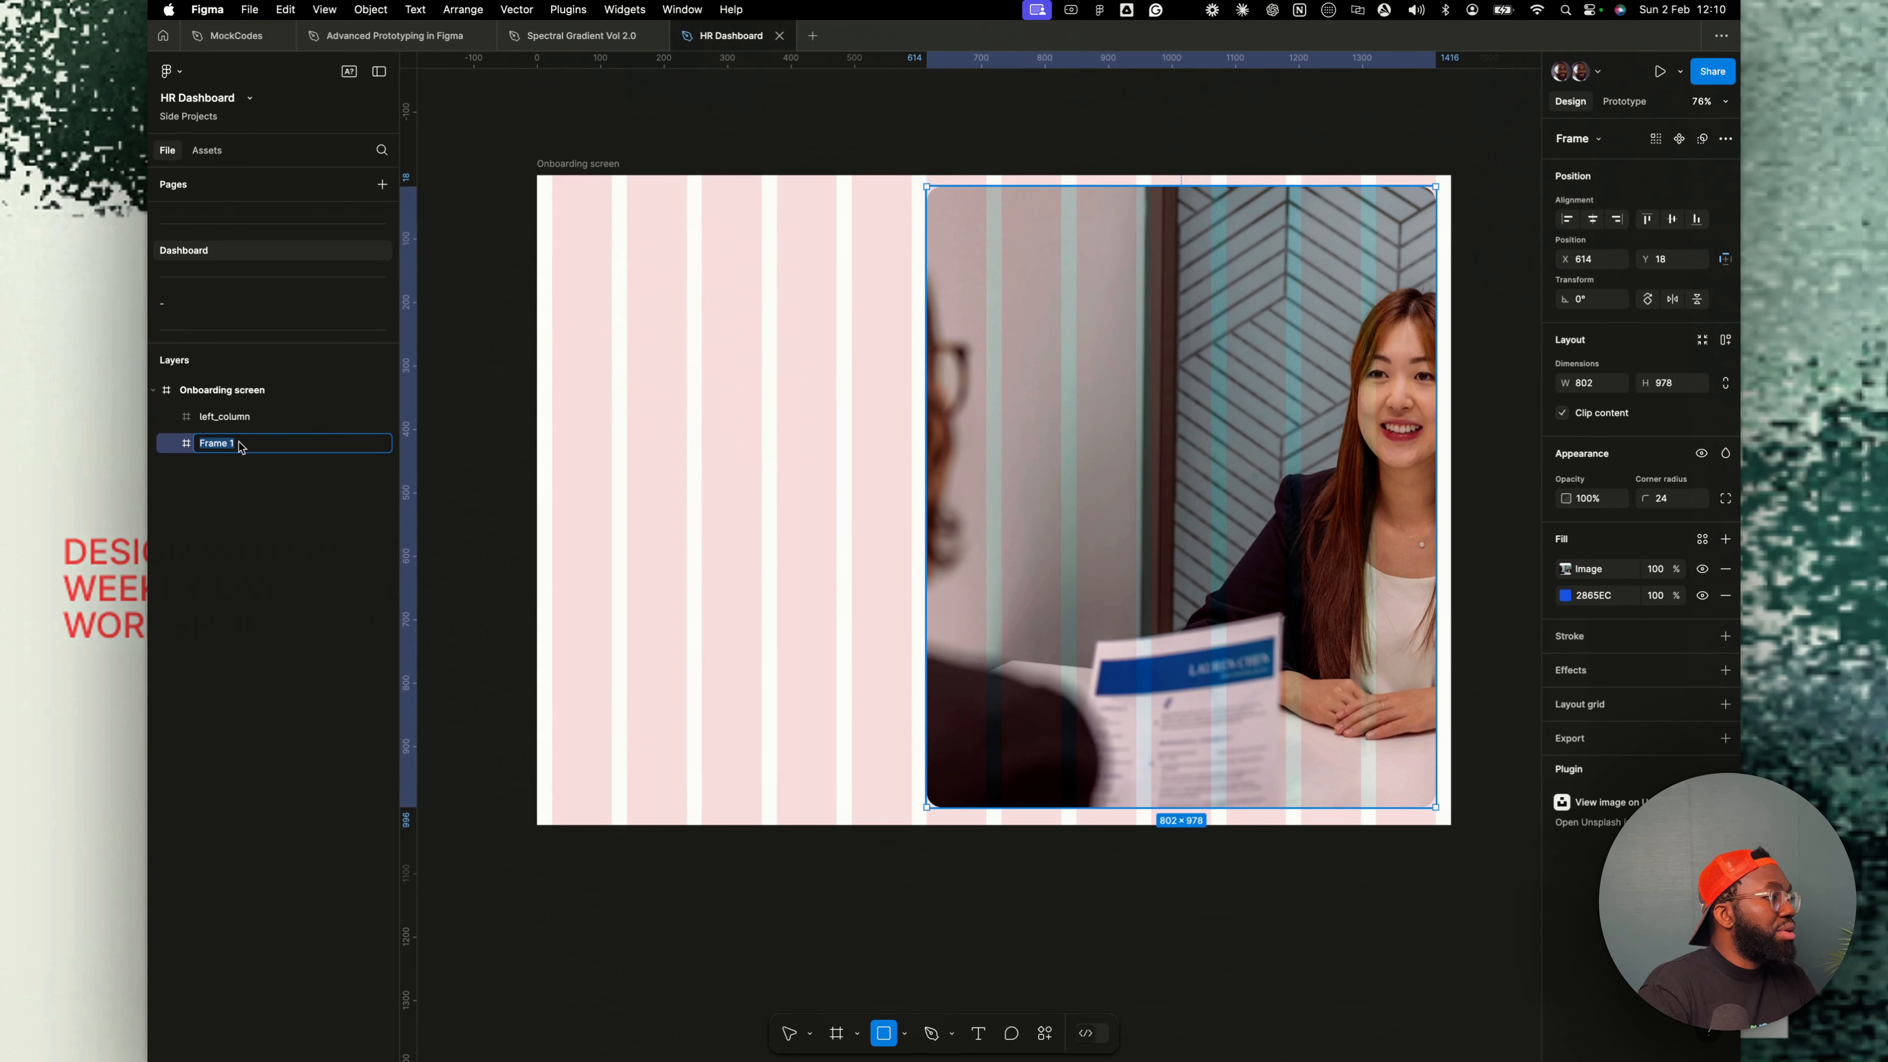
pyautogui.write('right_column')
pyautogui.press('Return')
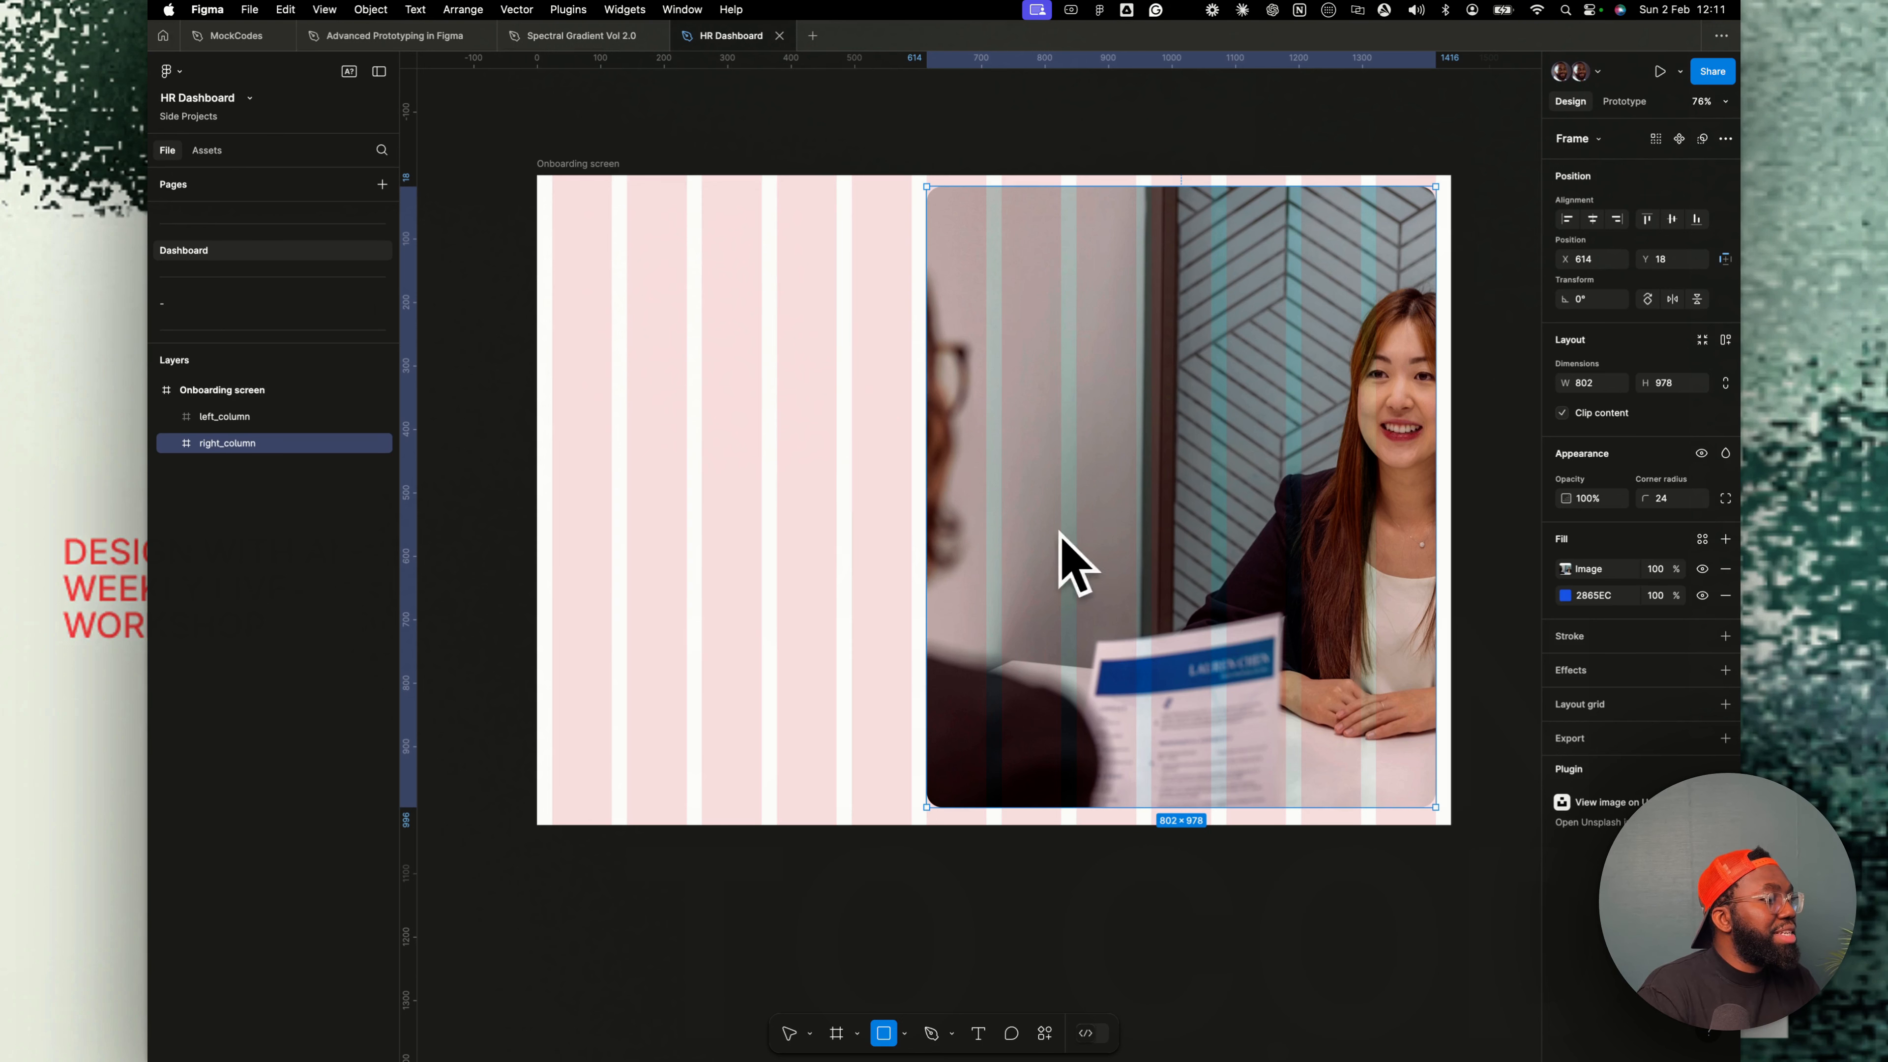
# - Draw an 83 px square inside left_column with a corner radius of 34 and a 2865EC blue fill
pyautogui.click(217, 418)
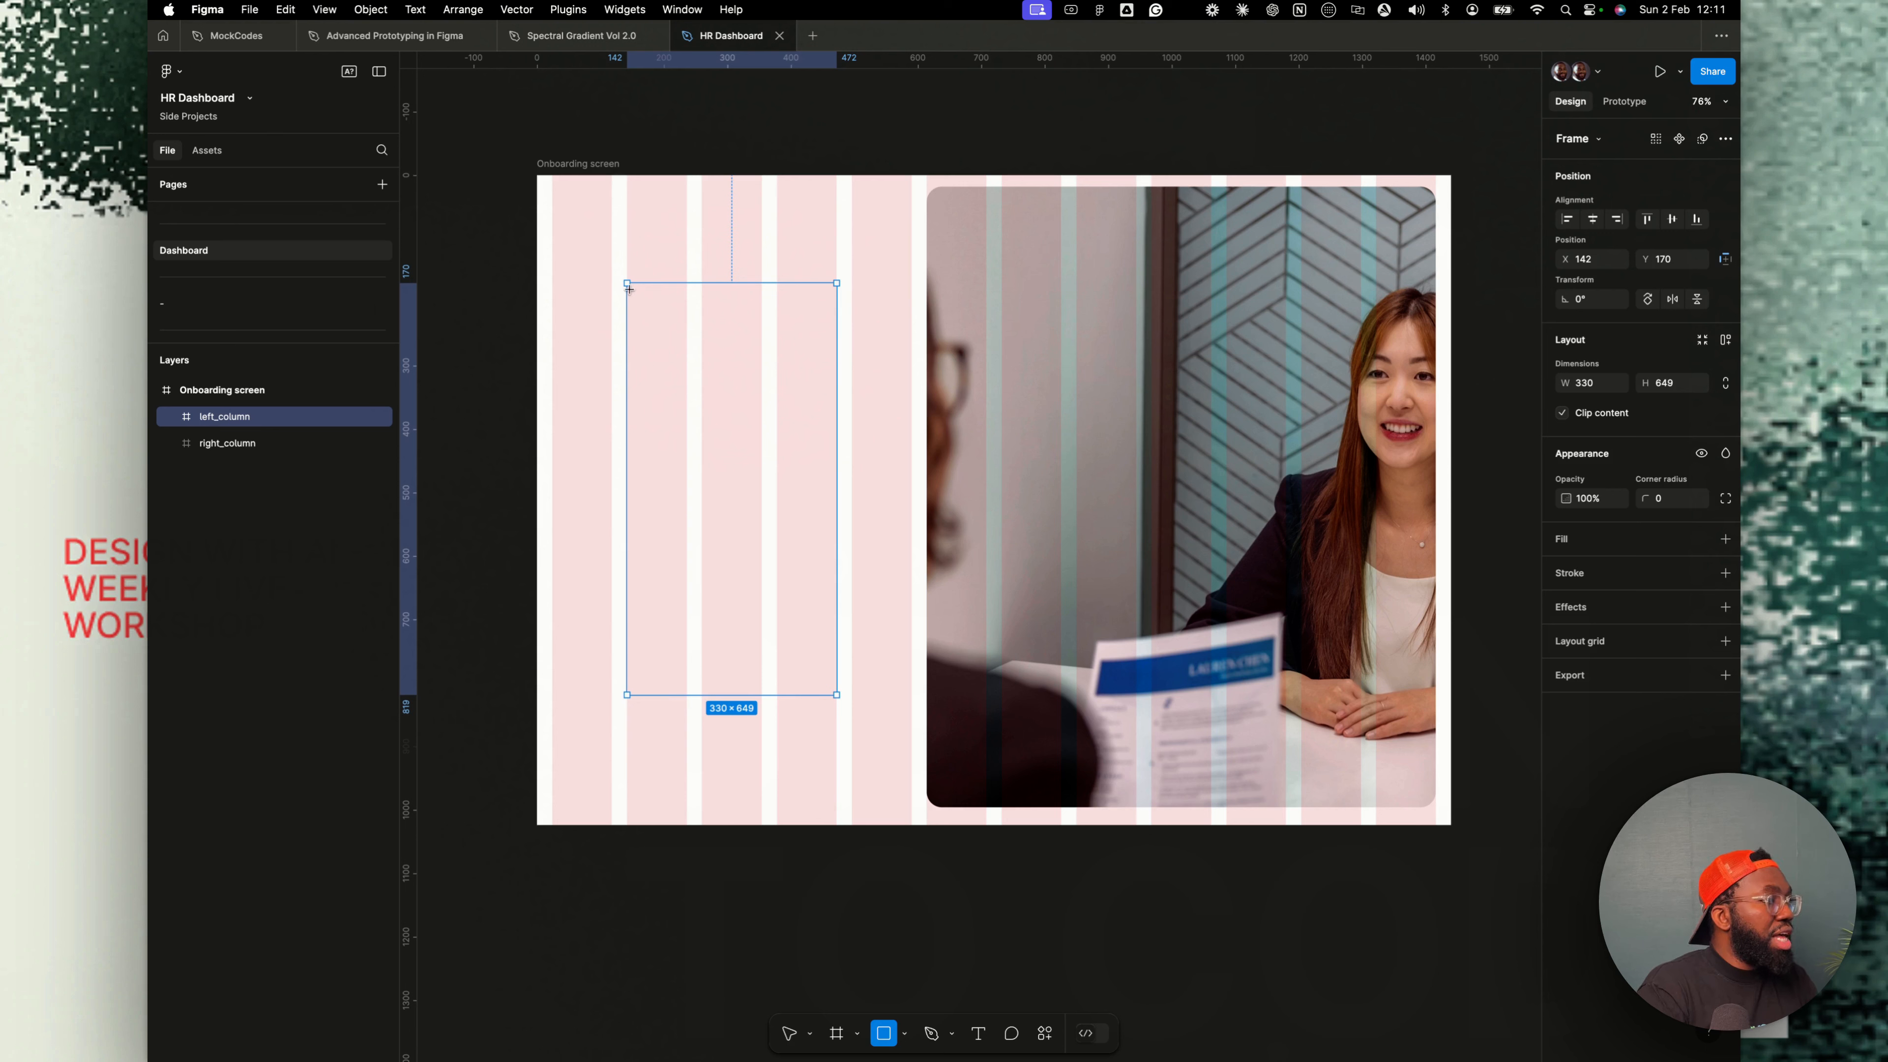
pyautogui.moveTo(627, 284); pyautogui.dragTo(680, 338)
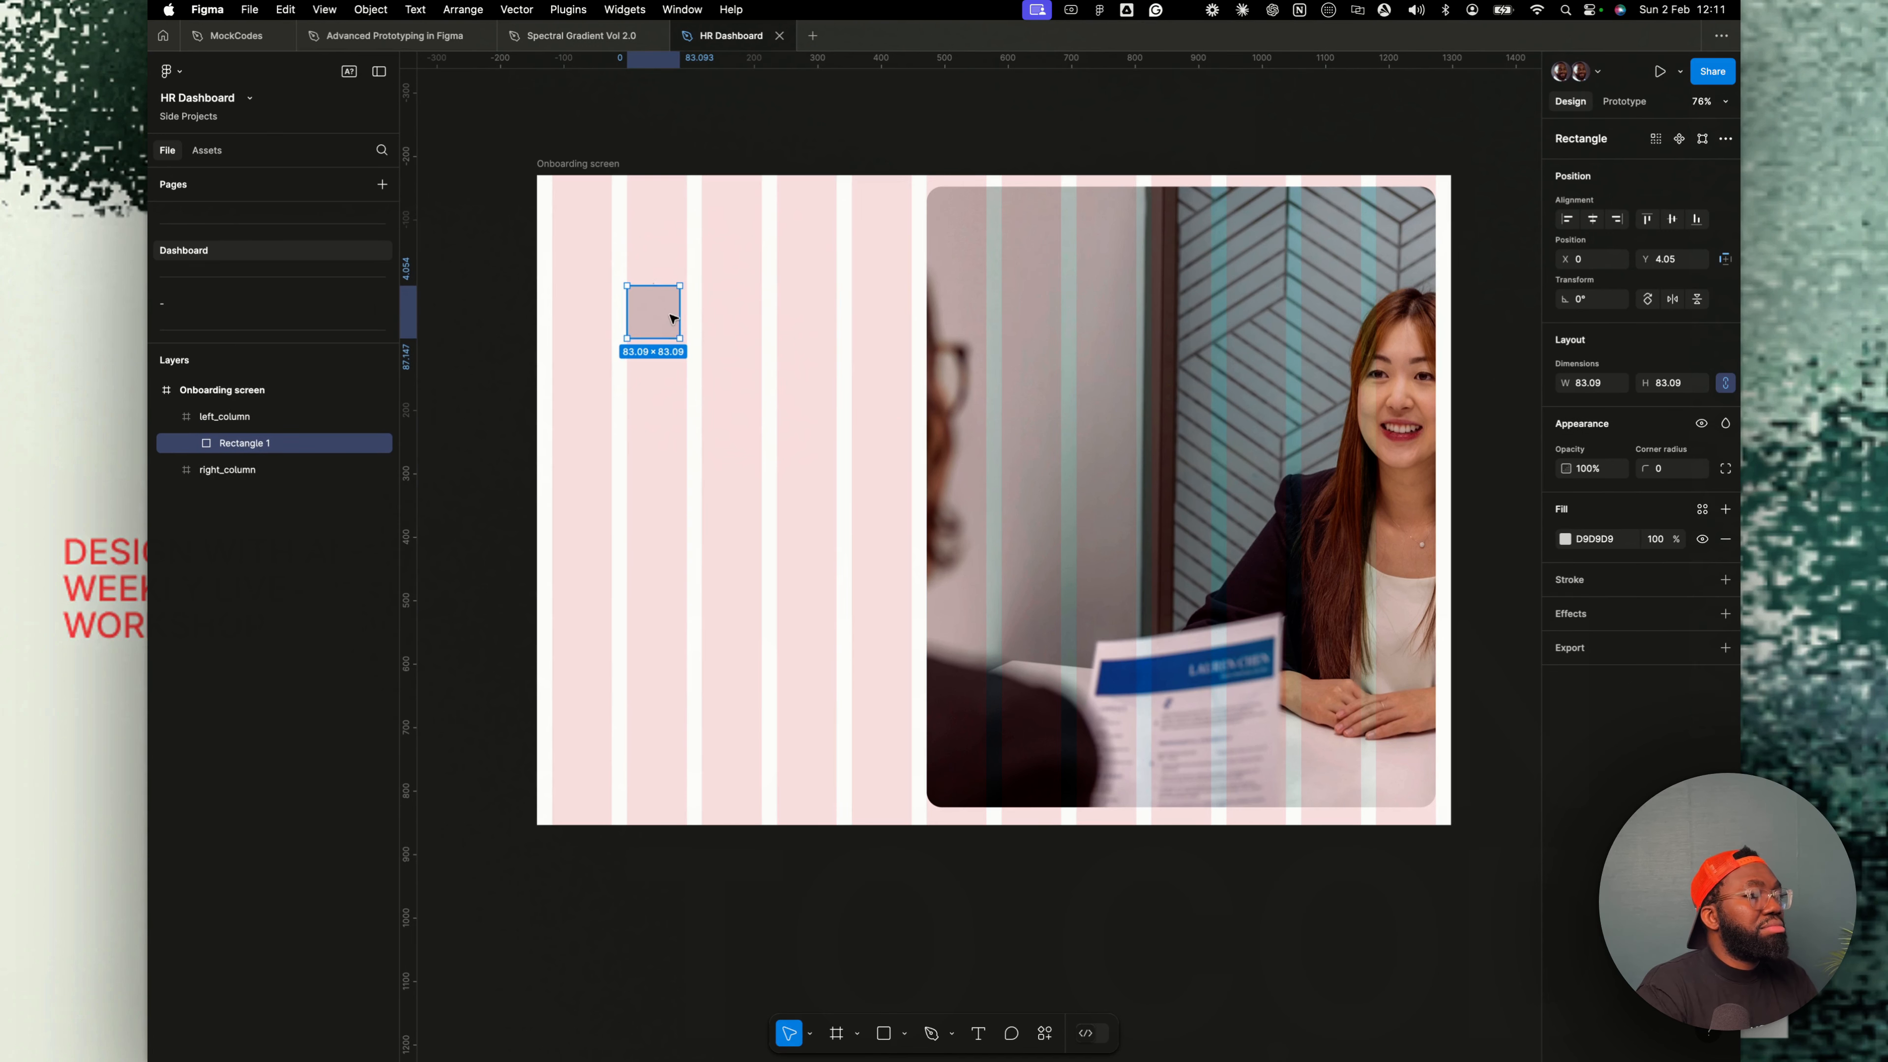
pyautogui.click(1671, 471)
pyautogui.write('3')
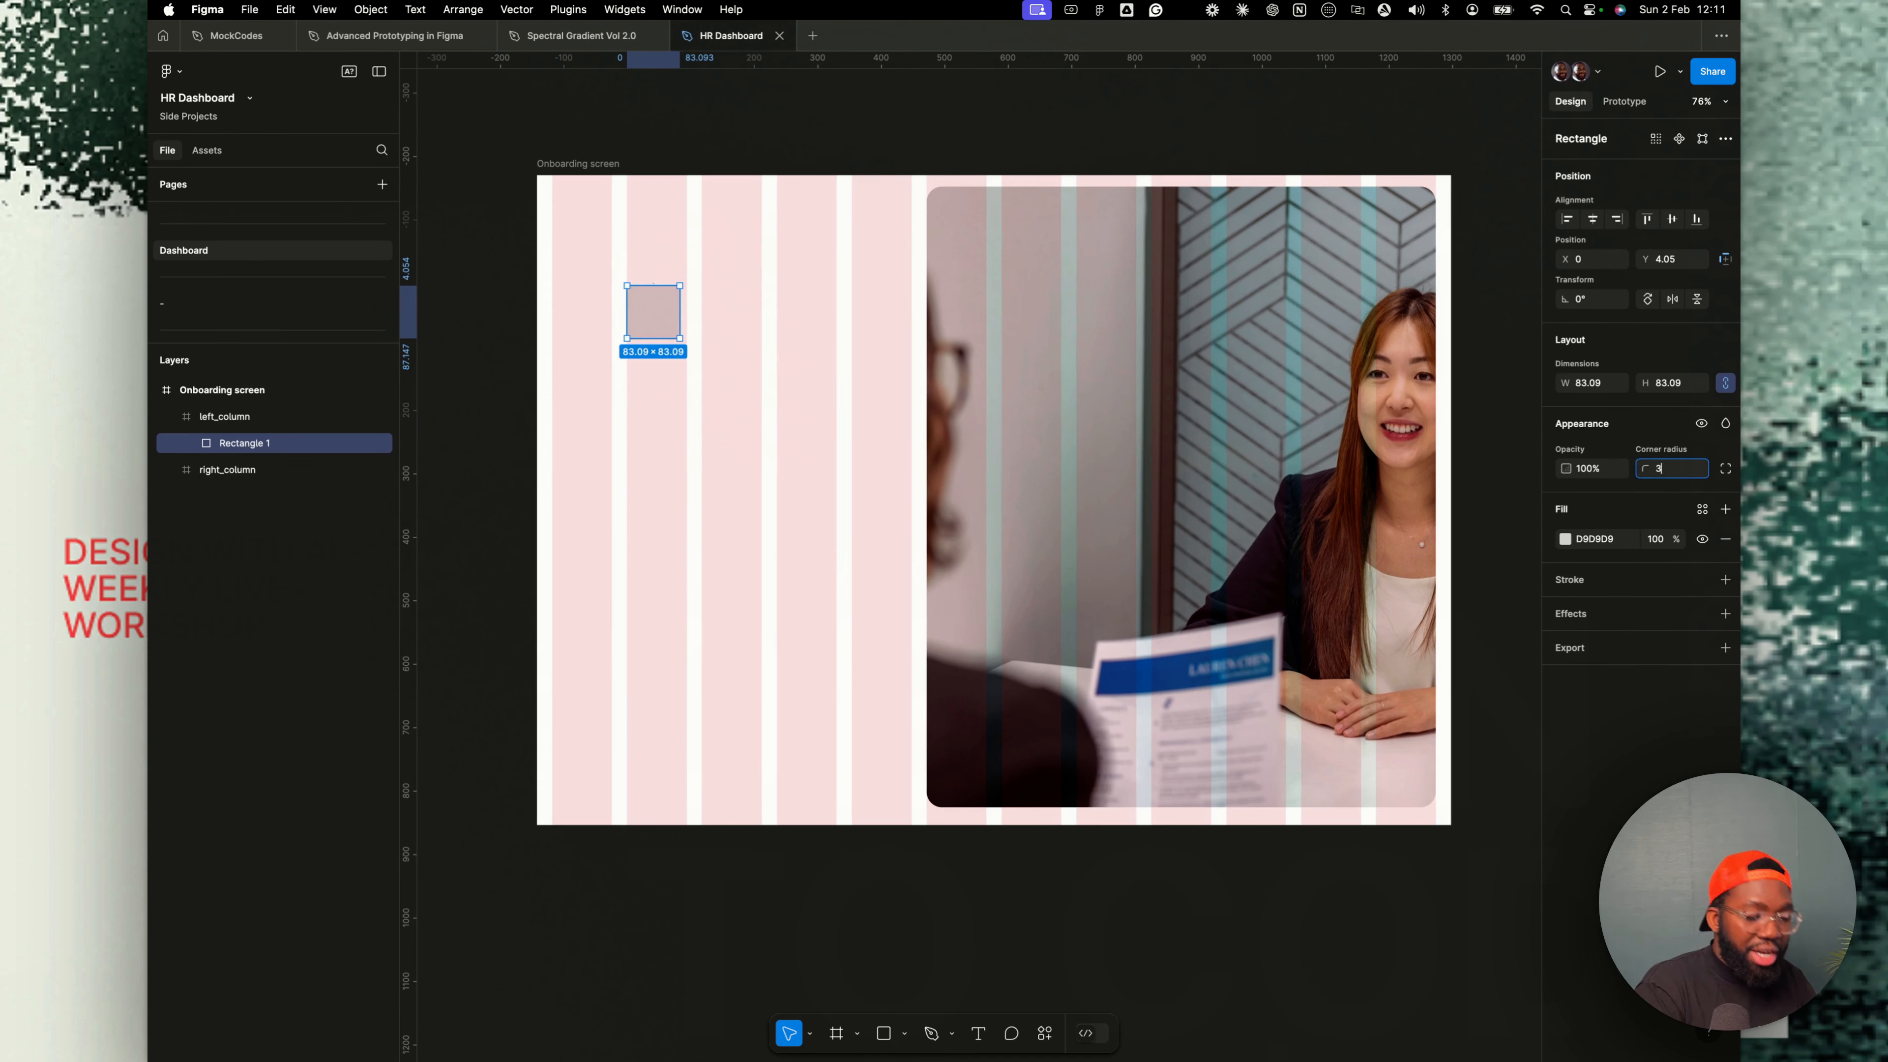
pyautogui.write('4')
pyautogui.press('Return')
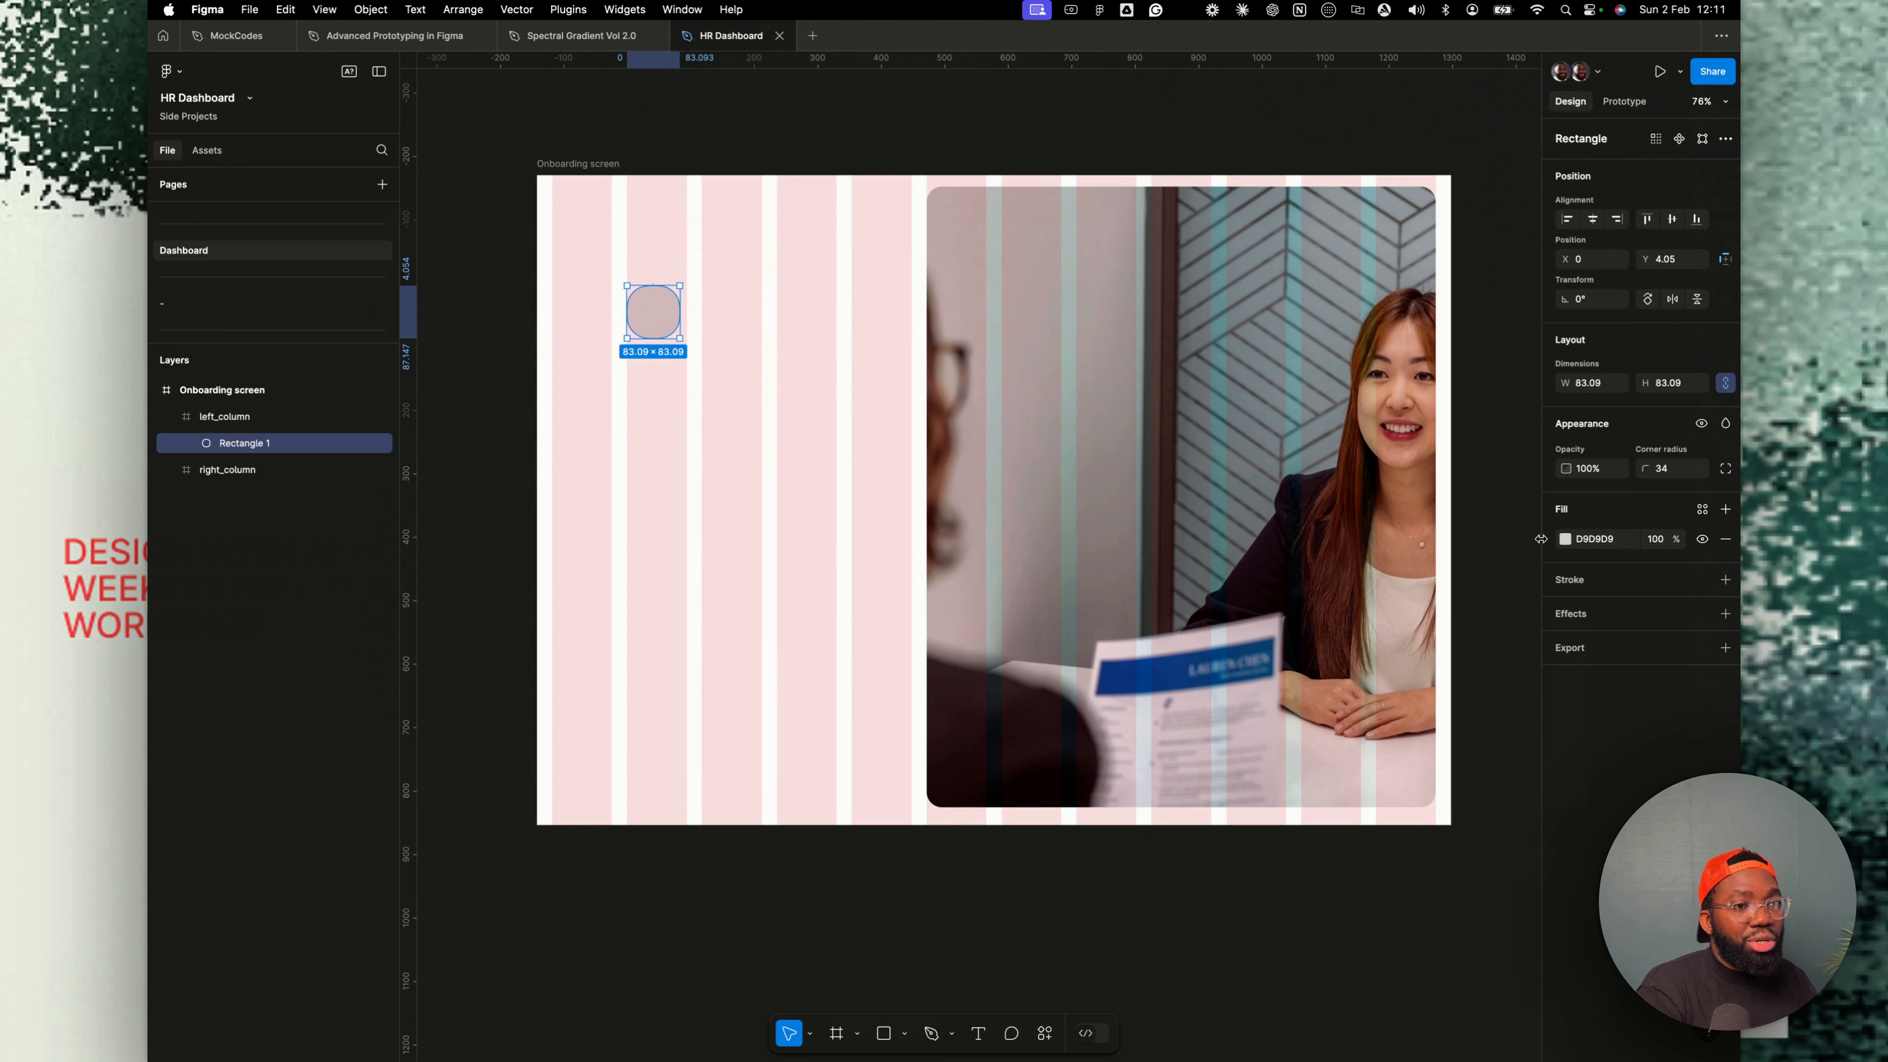
pyautogui.click(1564, 540)
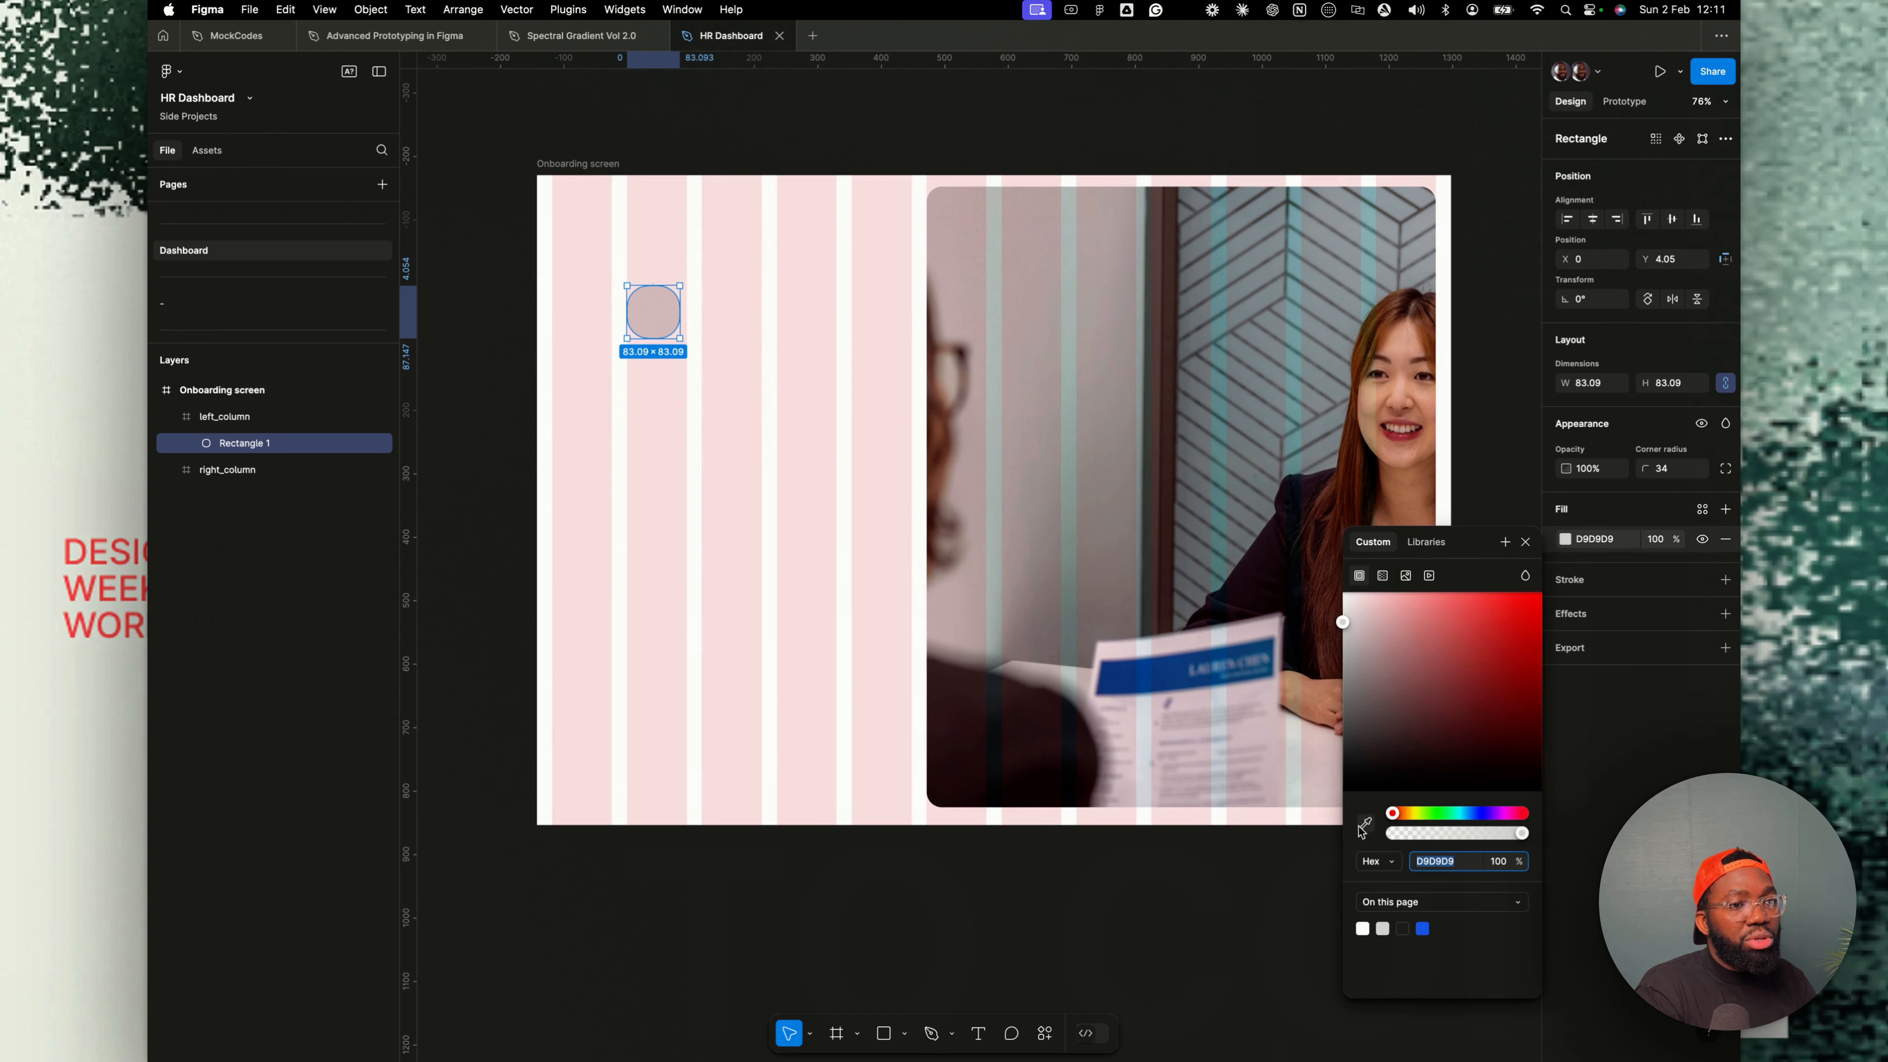
pyautogui.click(1422, 928)
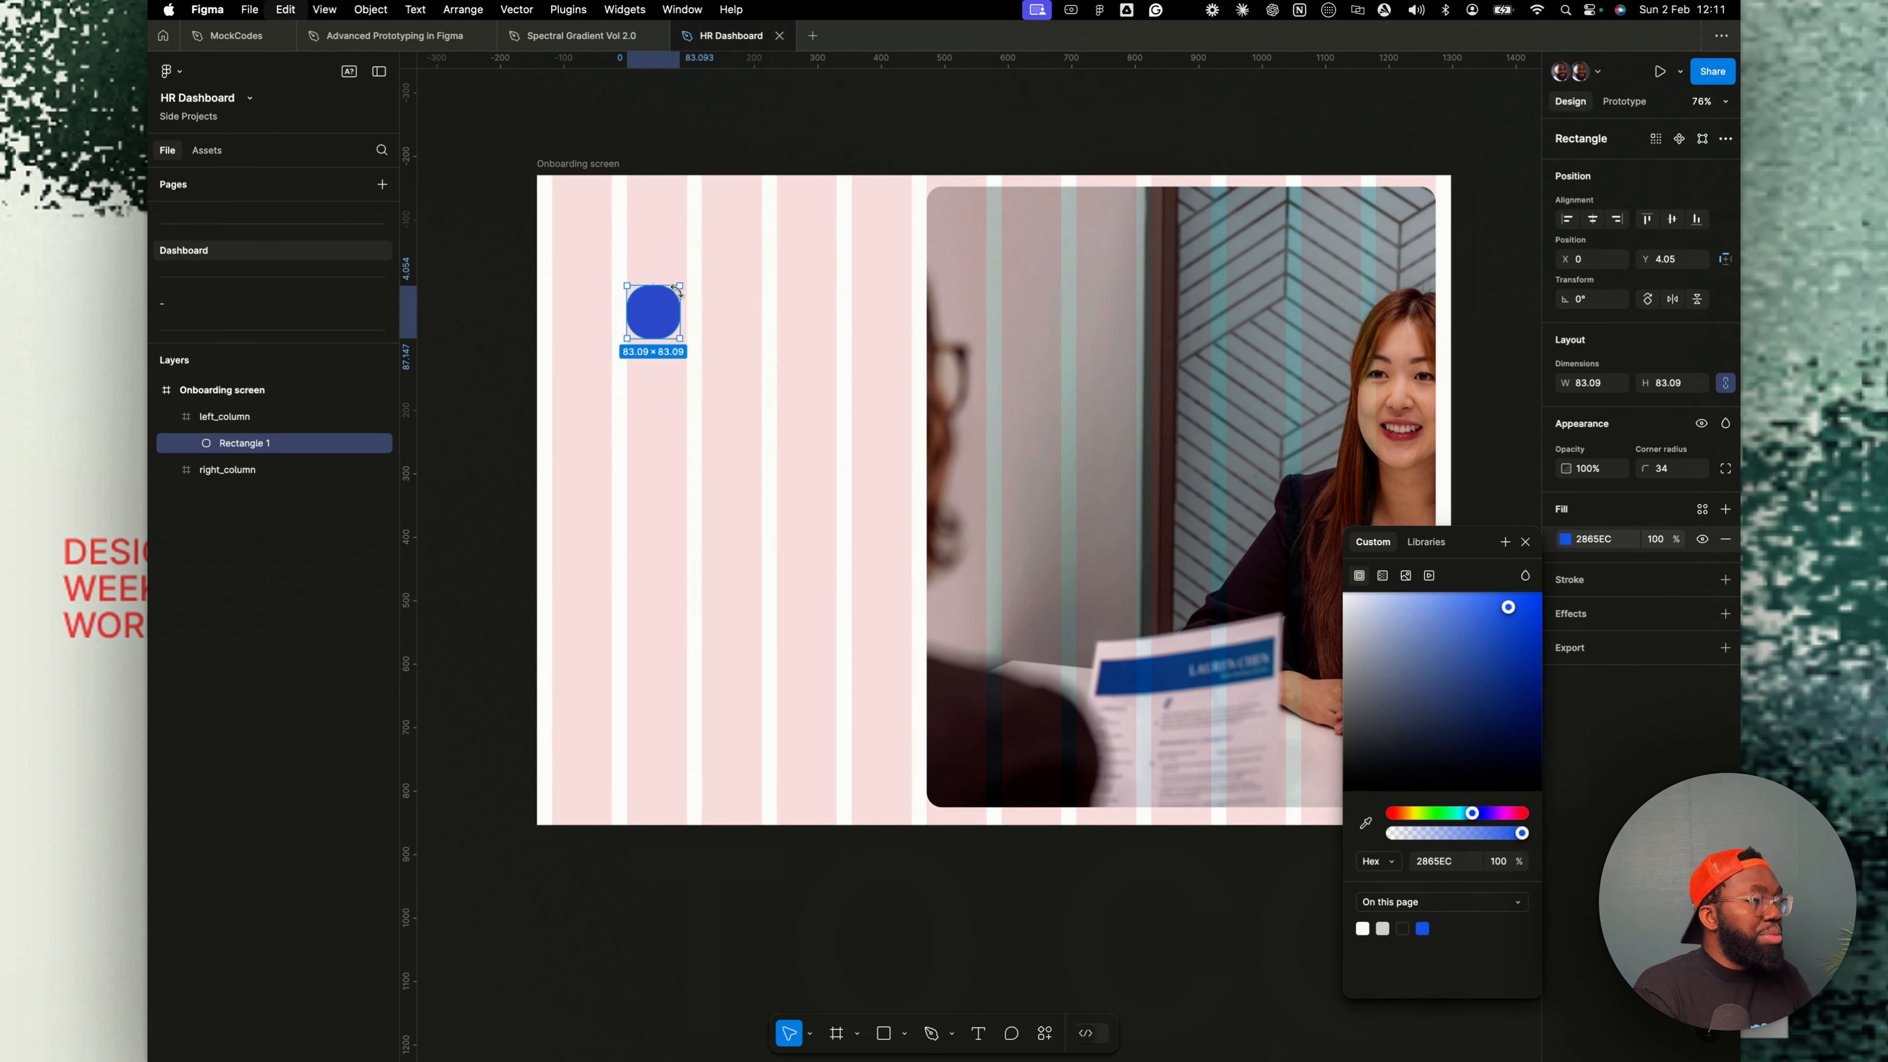
pyautogui.moveTo(679, 287); pyautogui.dragTo(669, 296)
pyautogui.press('Delete')
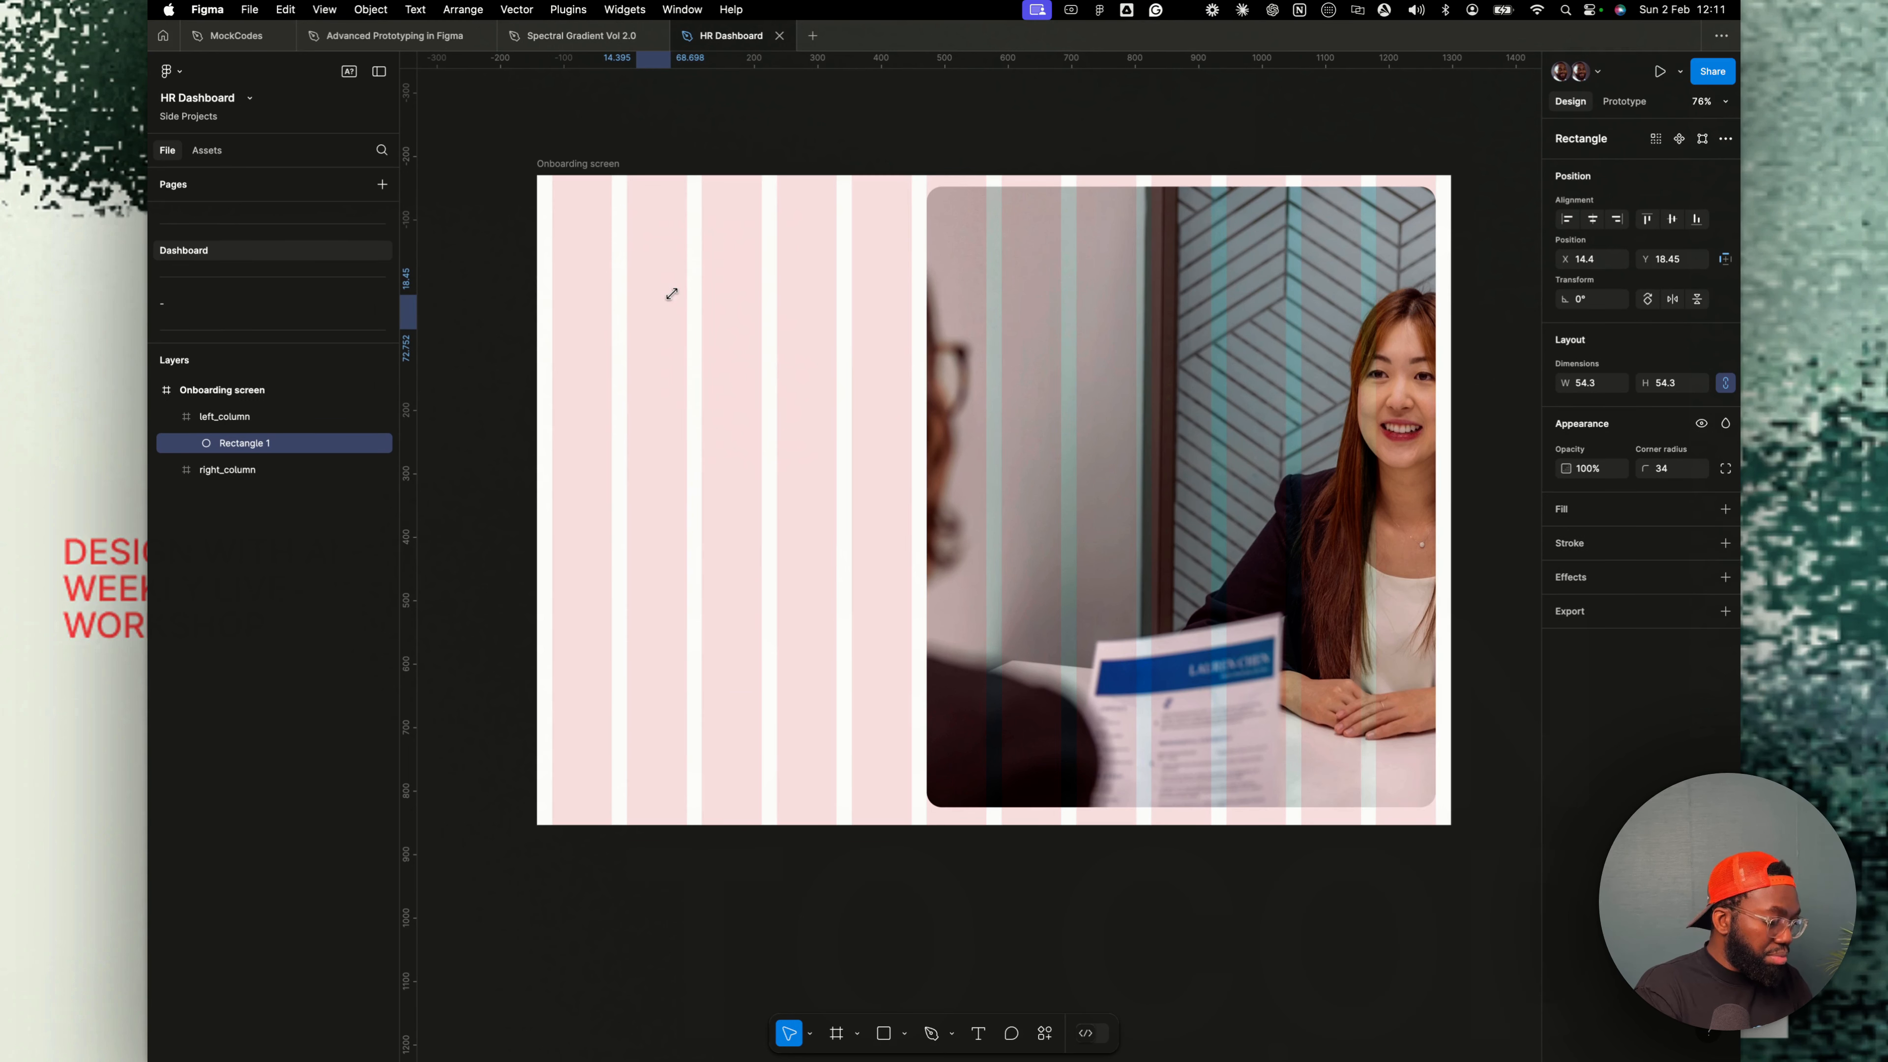
pyautogui.press('super+z')
pyautogui.press('super+z')
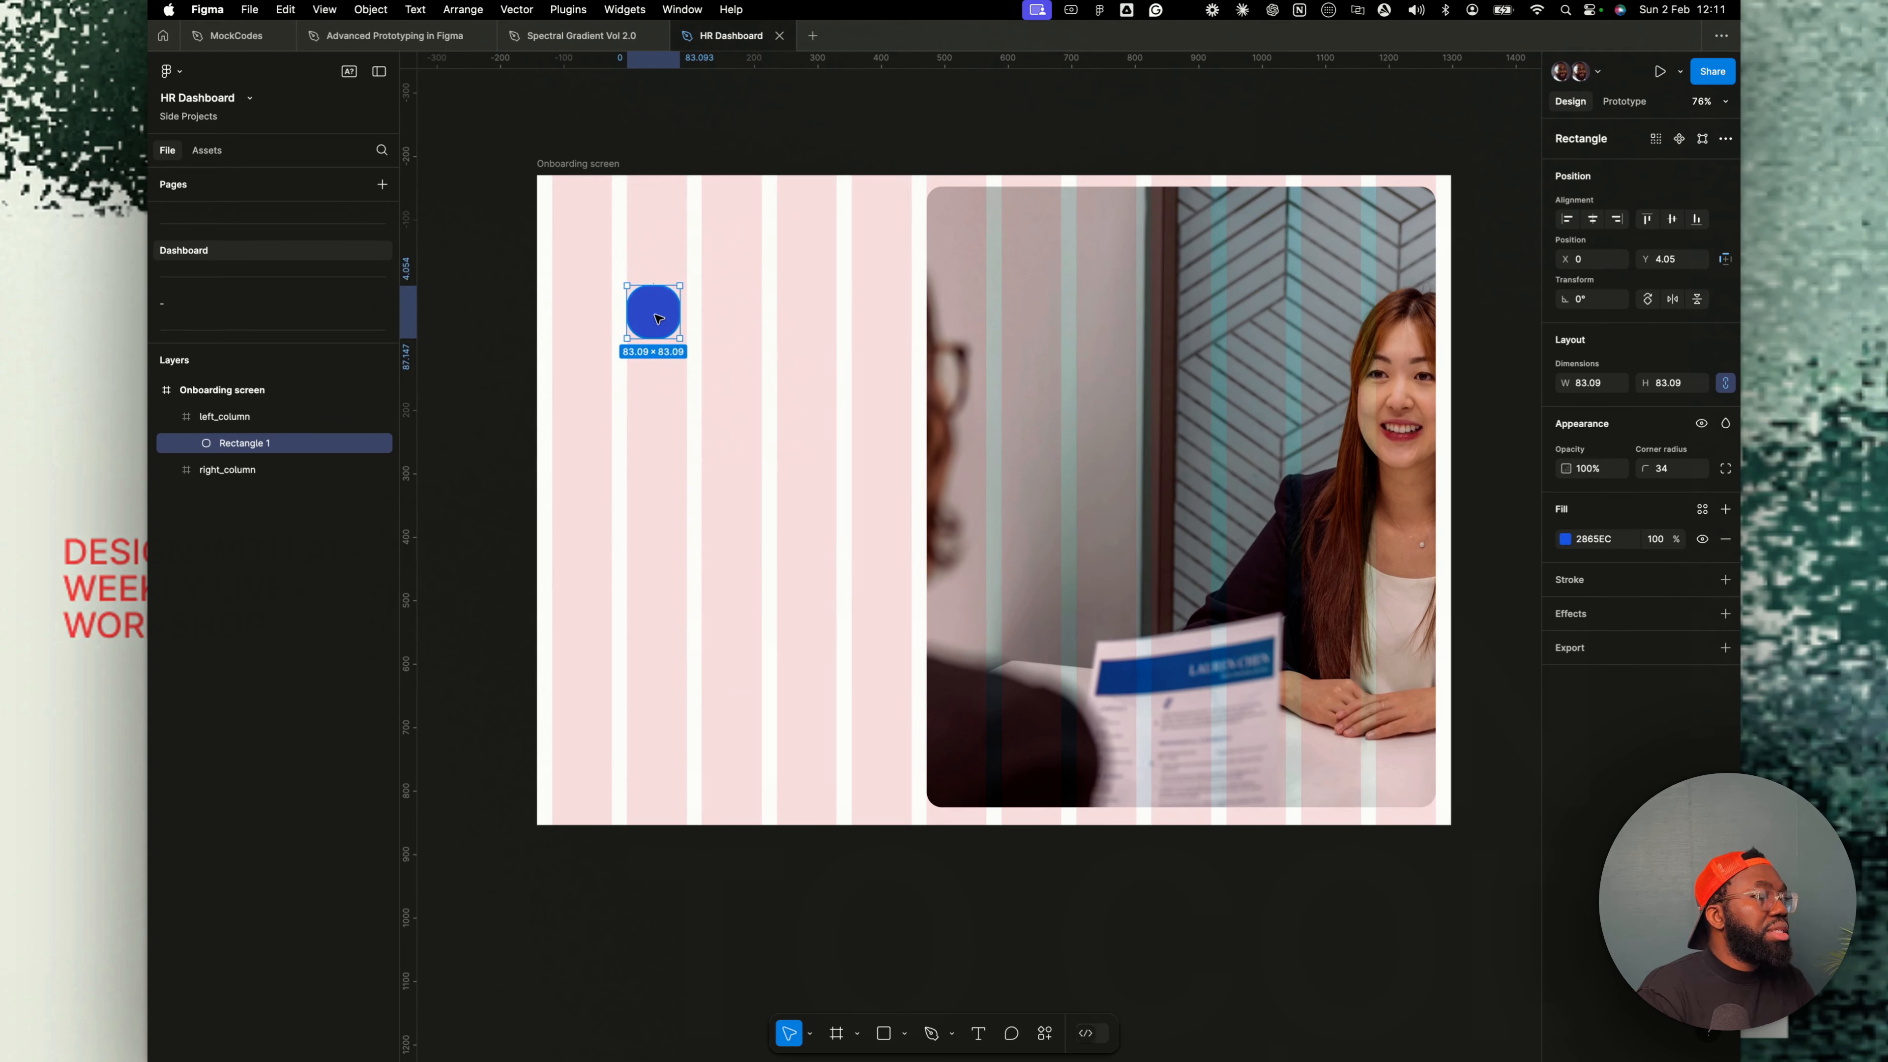
# - Add a smaller square about 33 px on the blue circle and fill it with the Primary/primary-50 color style
pyautogui.moveTo(655, 315); pyautogui.dragTo(681, 312)
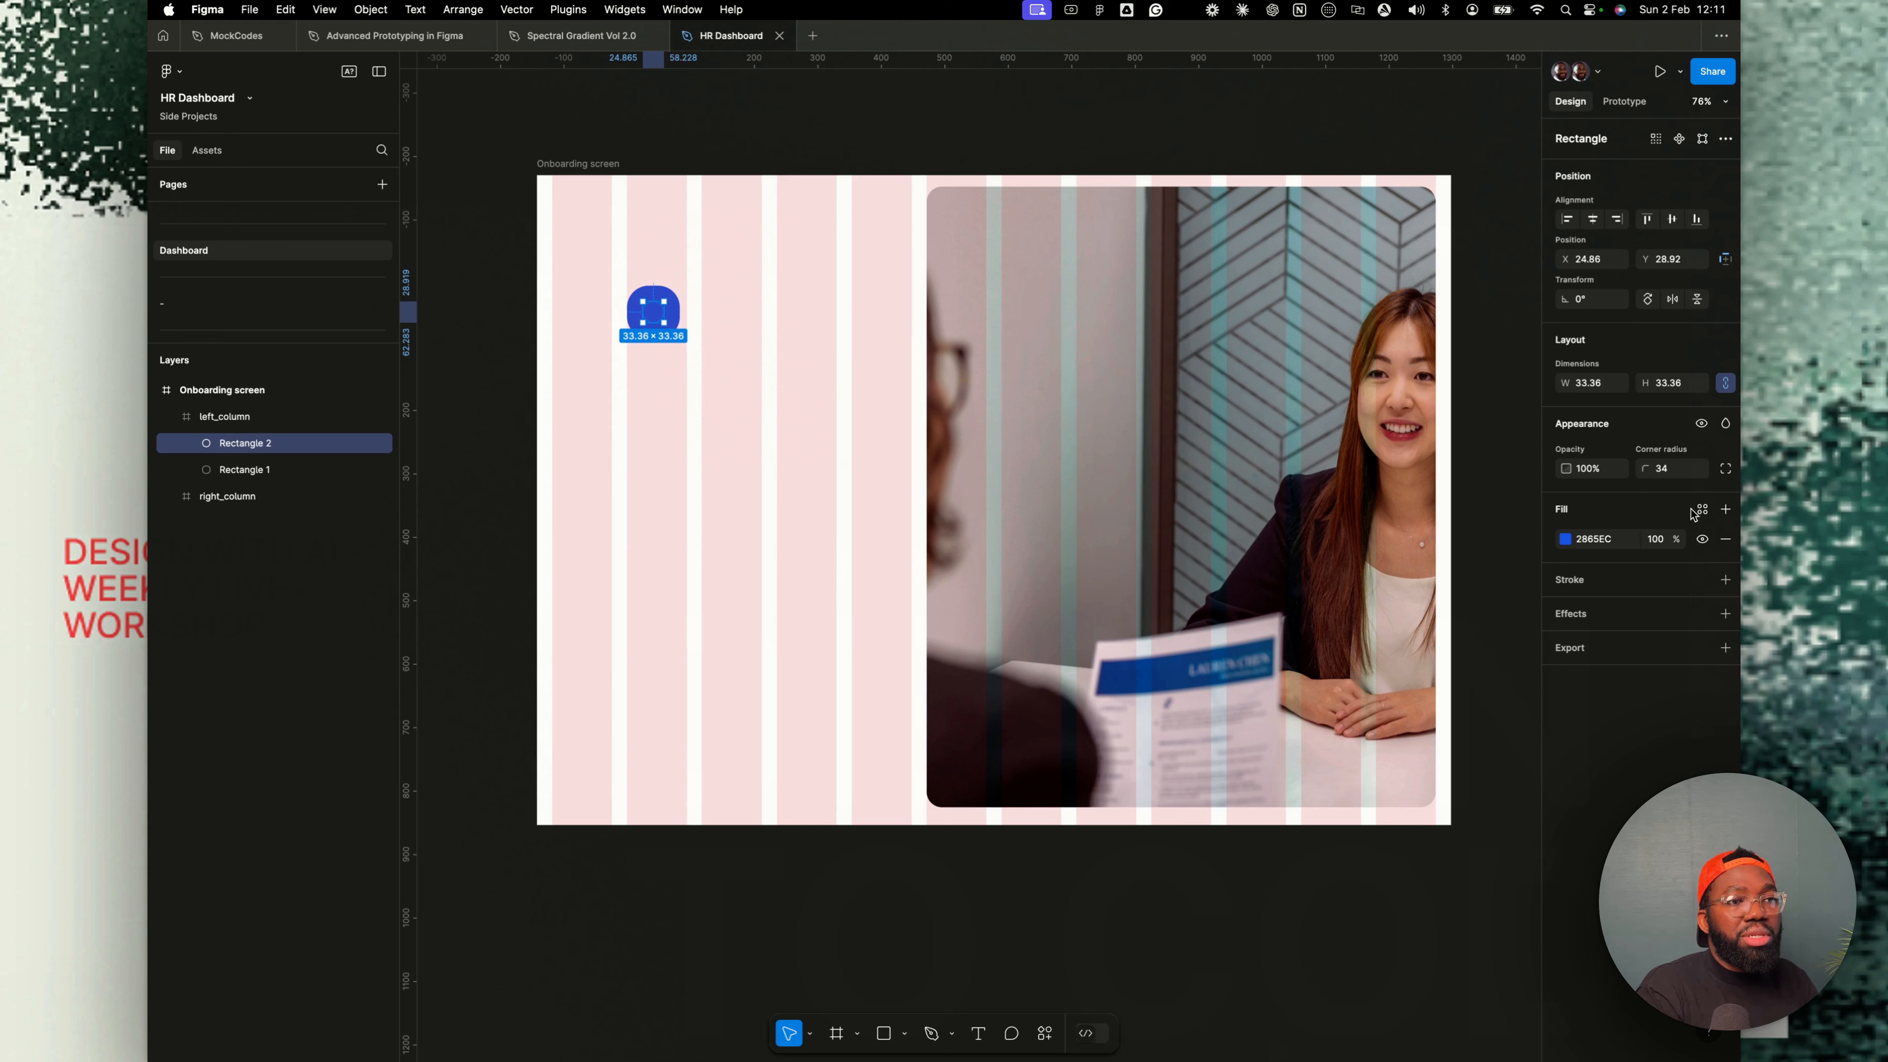
pyautogui.click(1696, 510)
pyautogui.click(1411, 694)
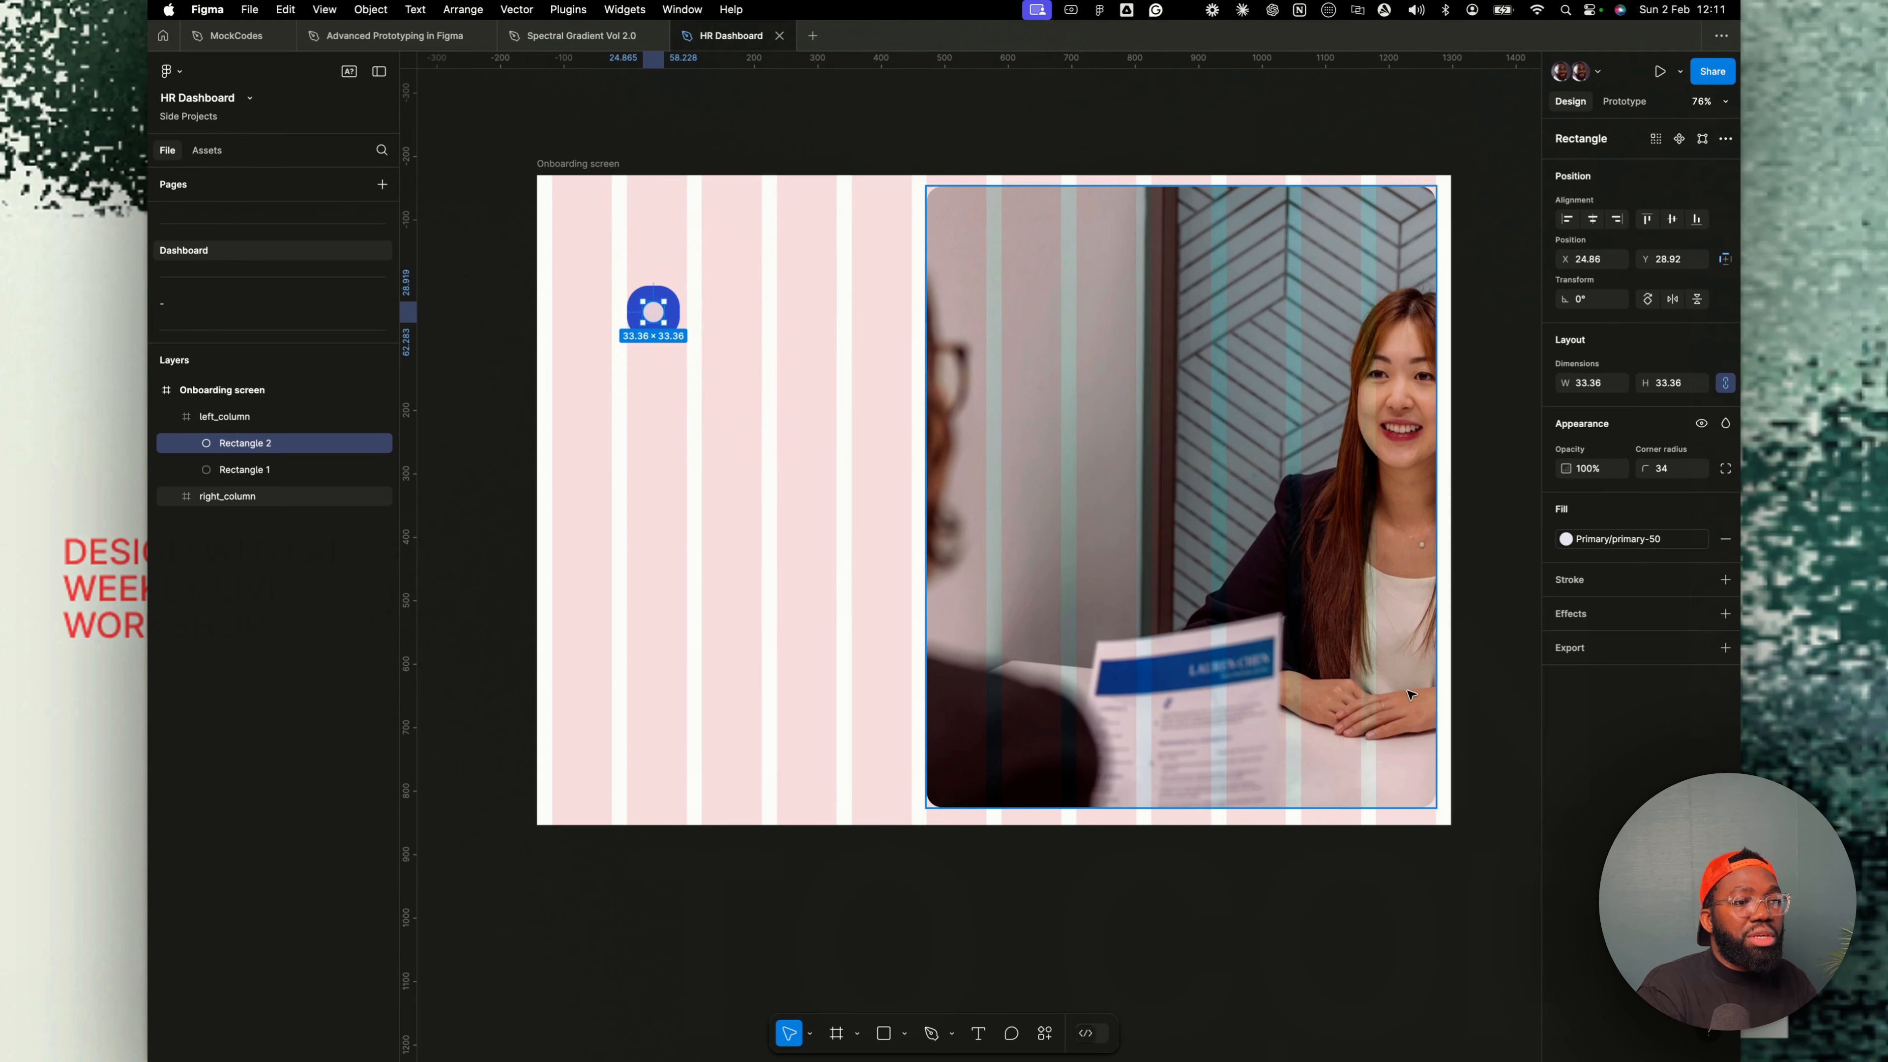
pyautogui.click(249, 469)
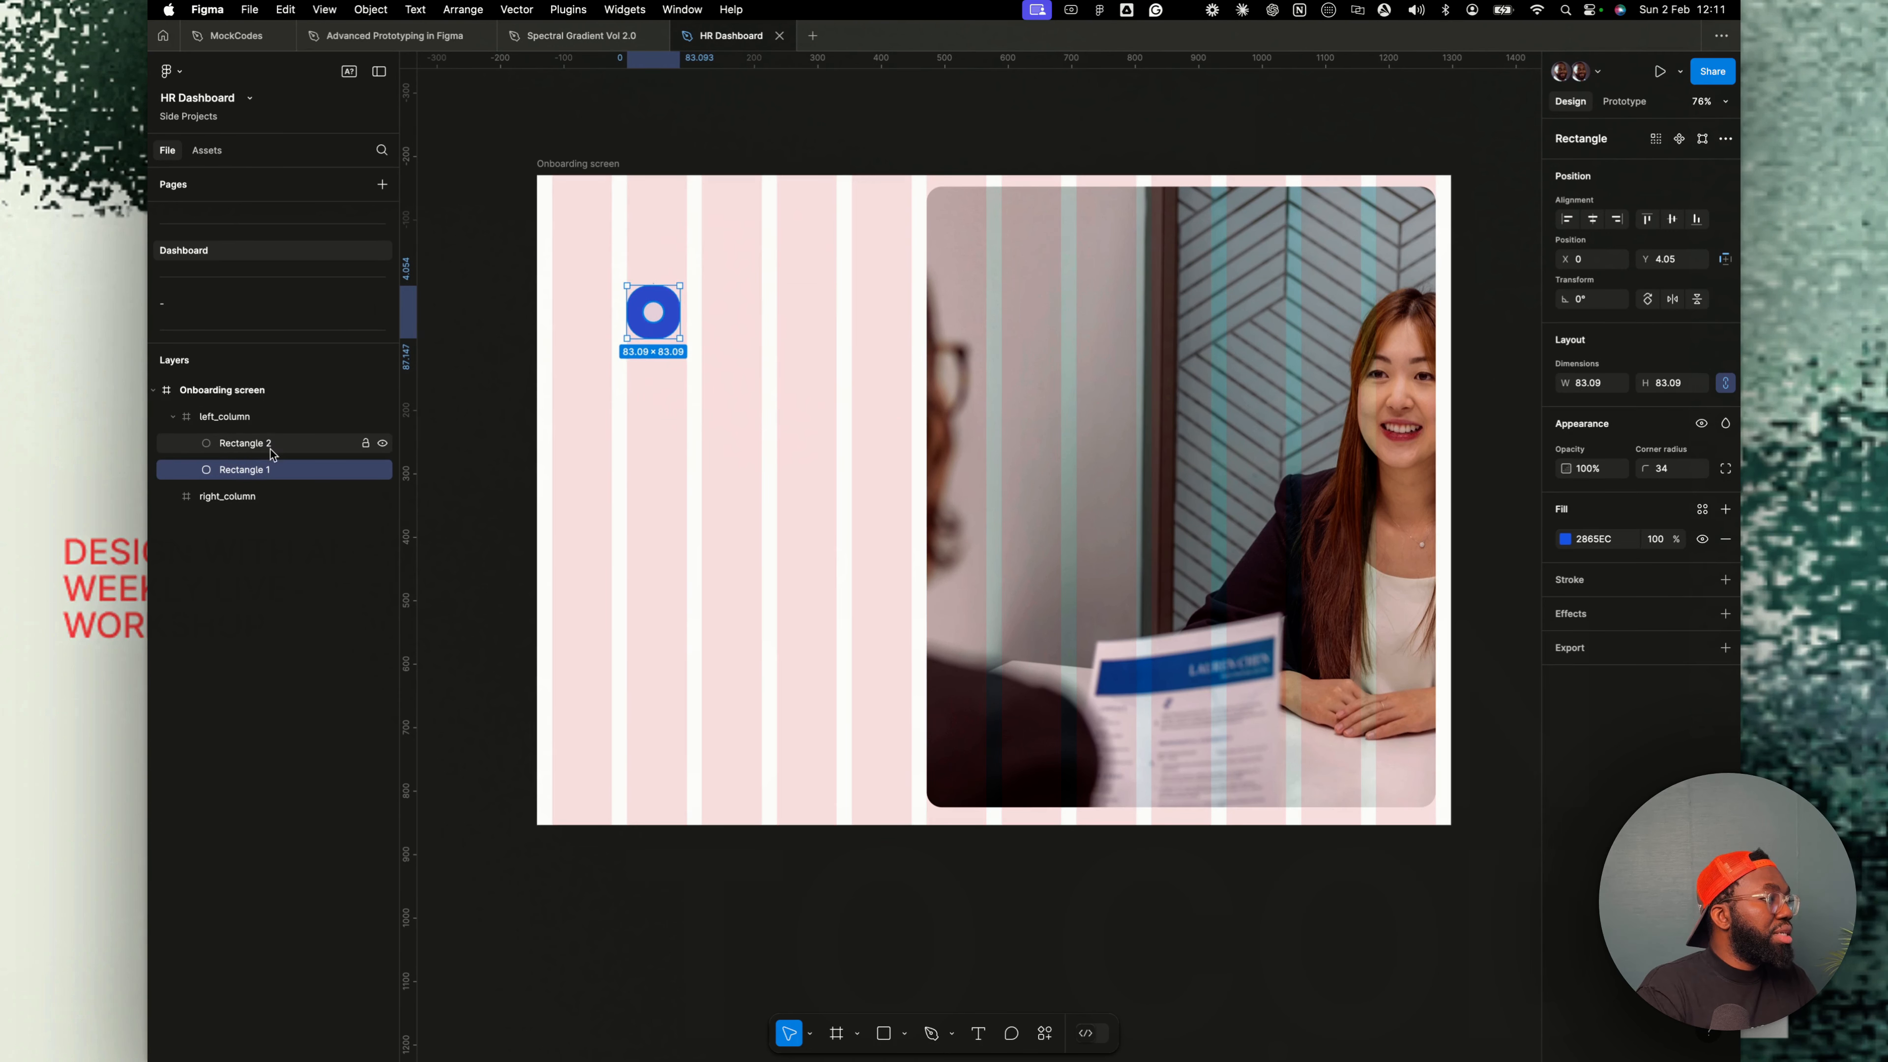
# - Group the blue square and small square together and scale the group down to about 45 px
pyautogui.keyDown('shift'); pyautogui.click(272, 447); pyautogui.keyUp('shift')
pyautogui.press('super+g')
pyautogui.press('k')
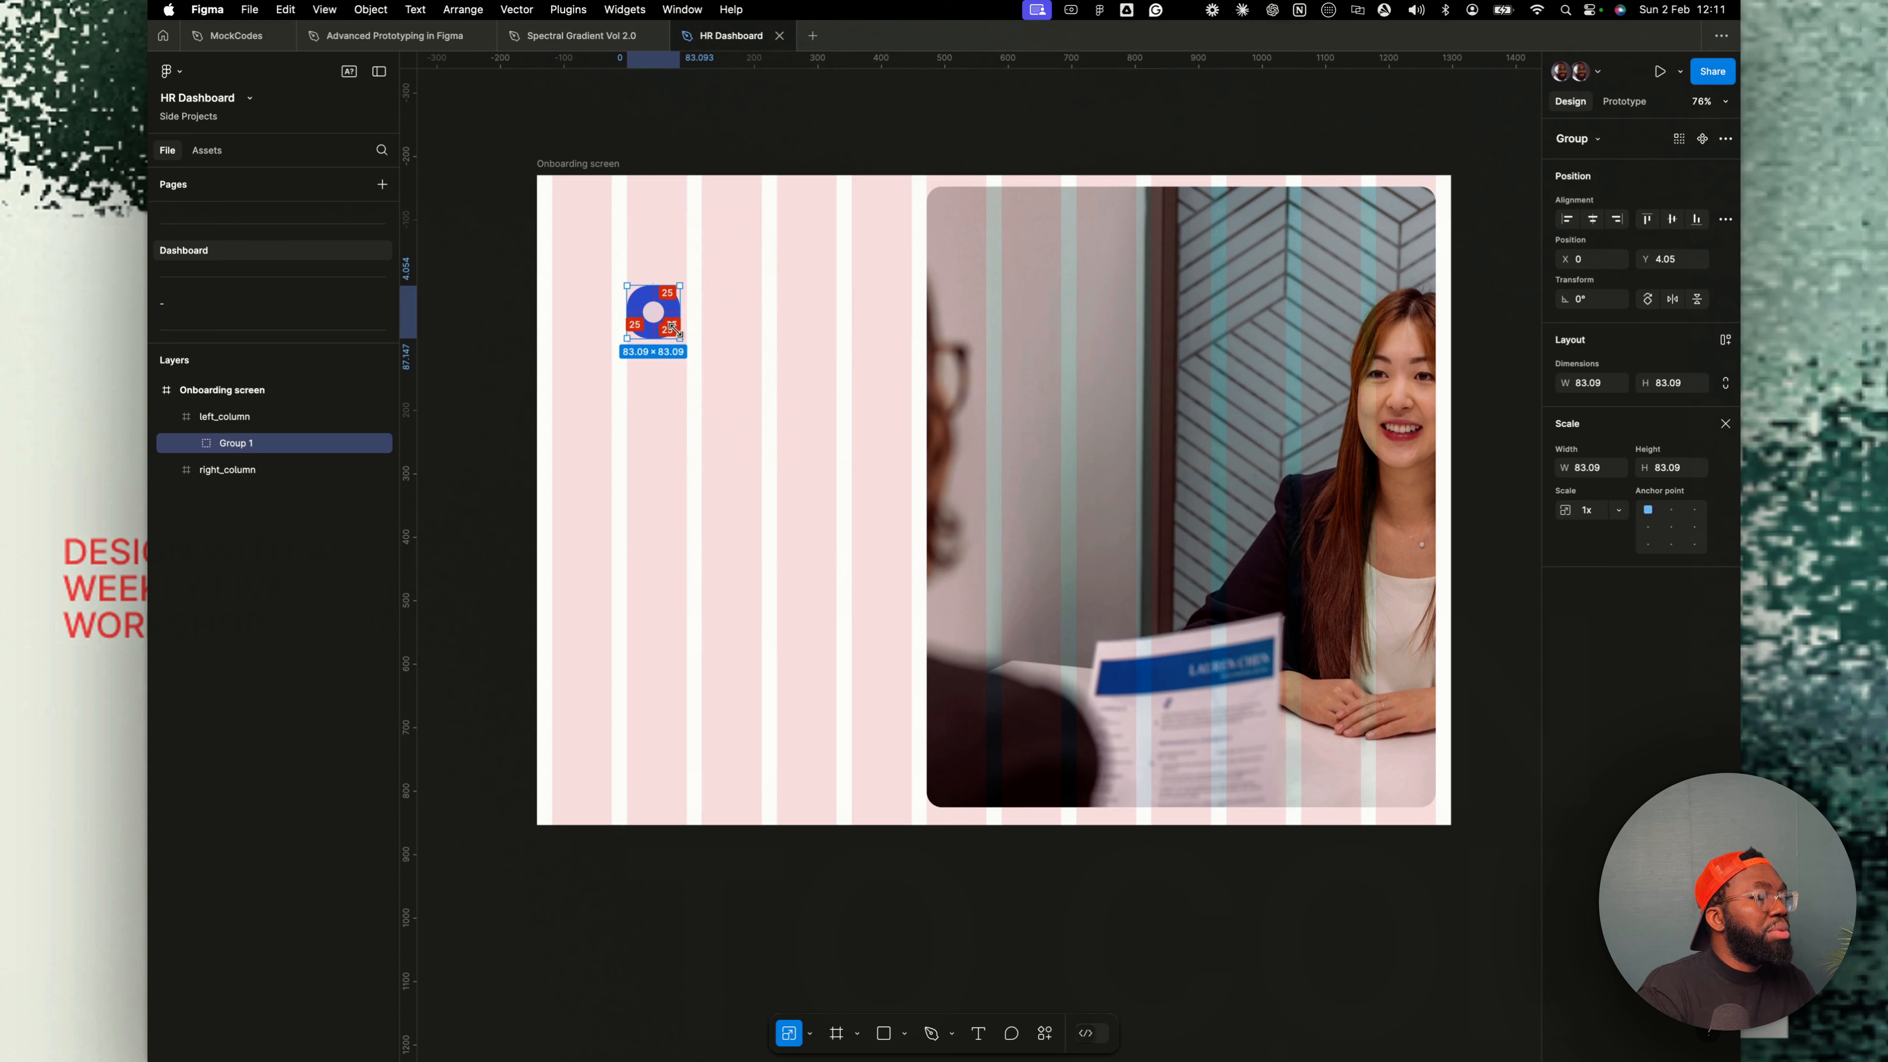
pyautogui.moveTo(672, 327); pyautogui.dragTo(653, 299)
# - Add a text layer reading "HR Dash" beside the logo icon
pyautogui.press('t')
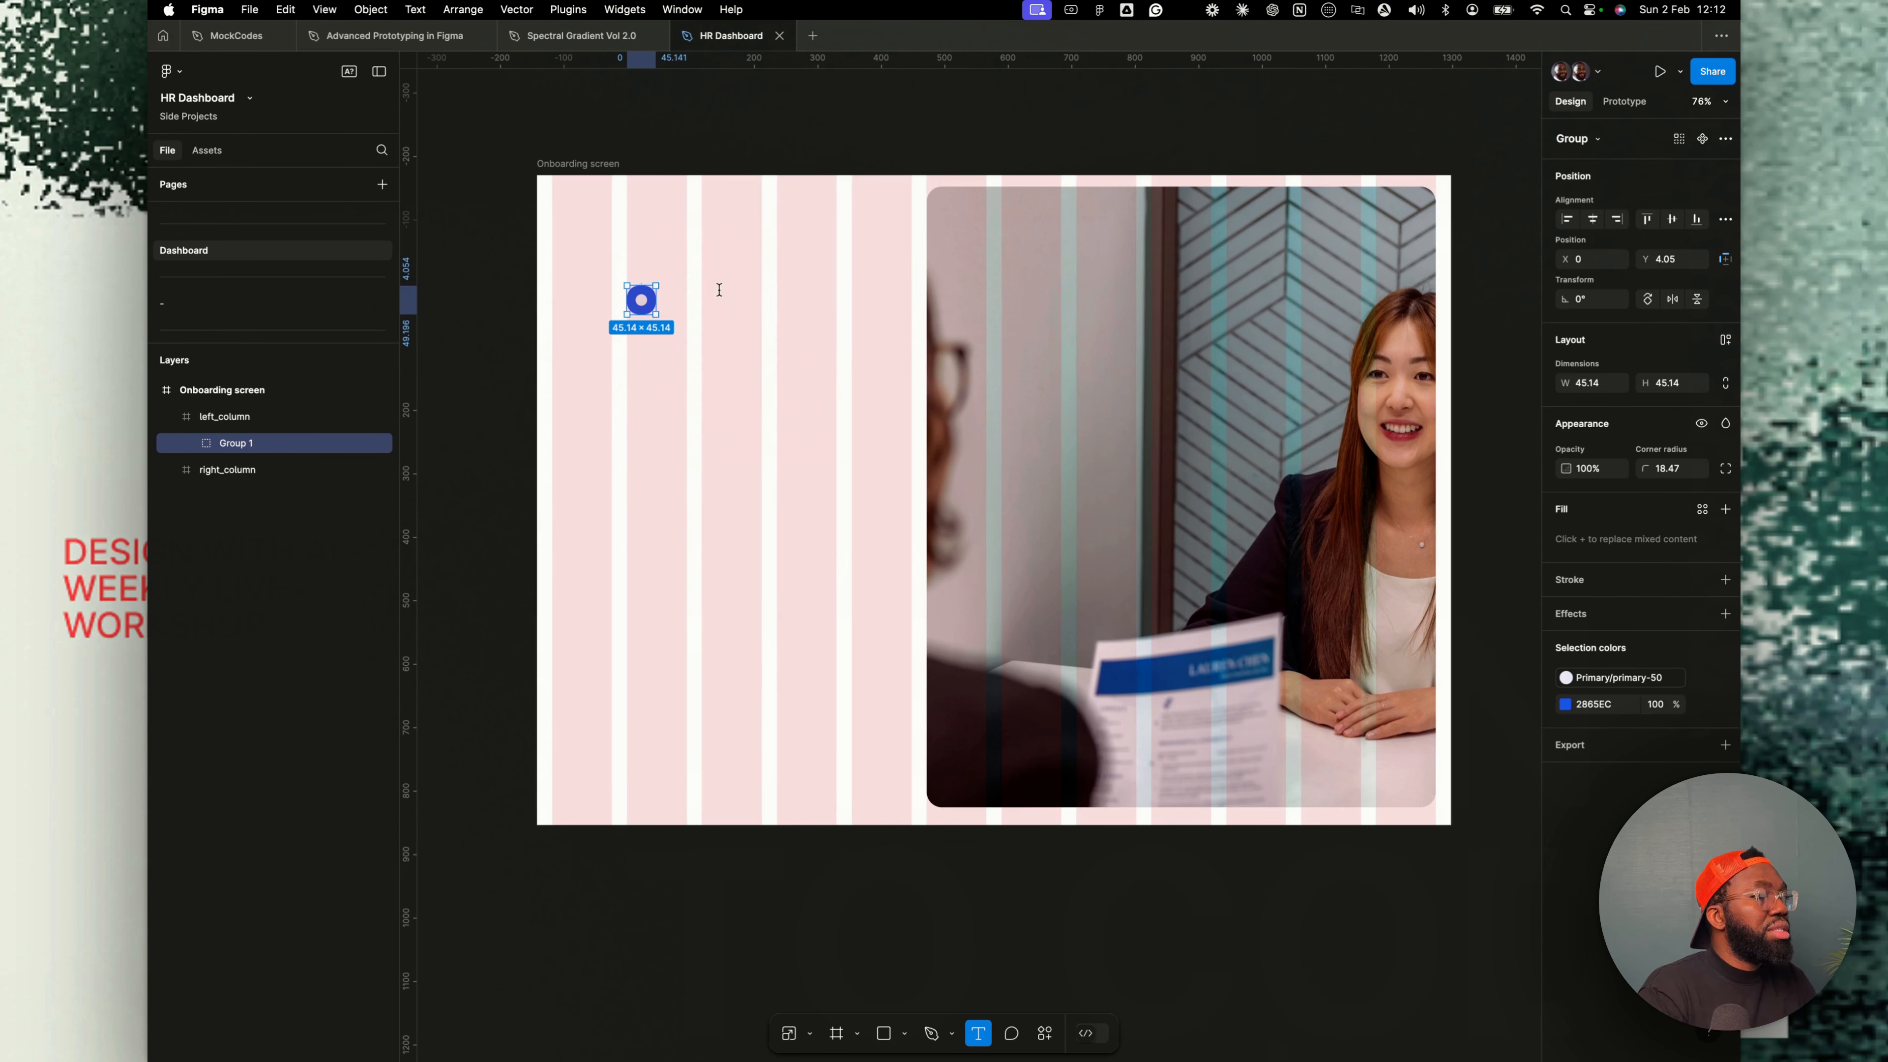
pyautogui.click(719, 289)
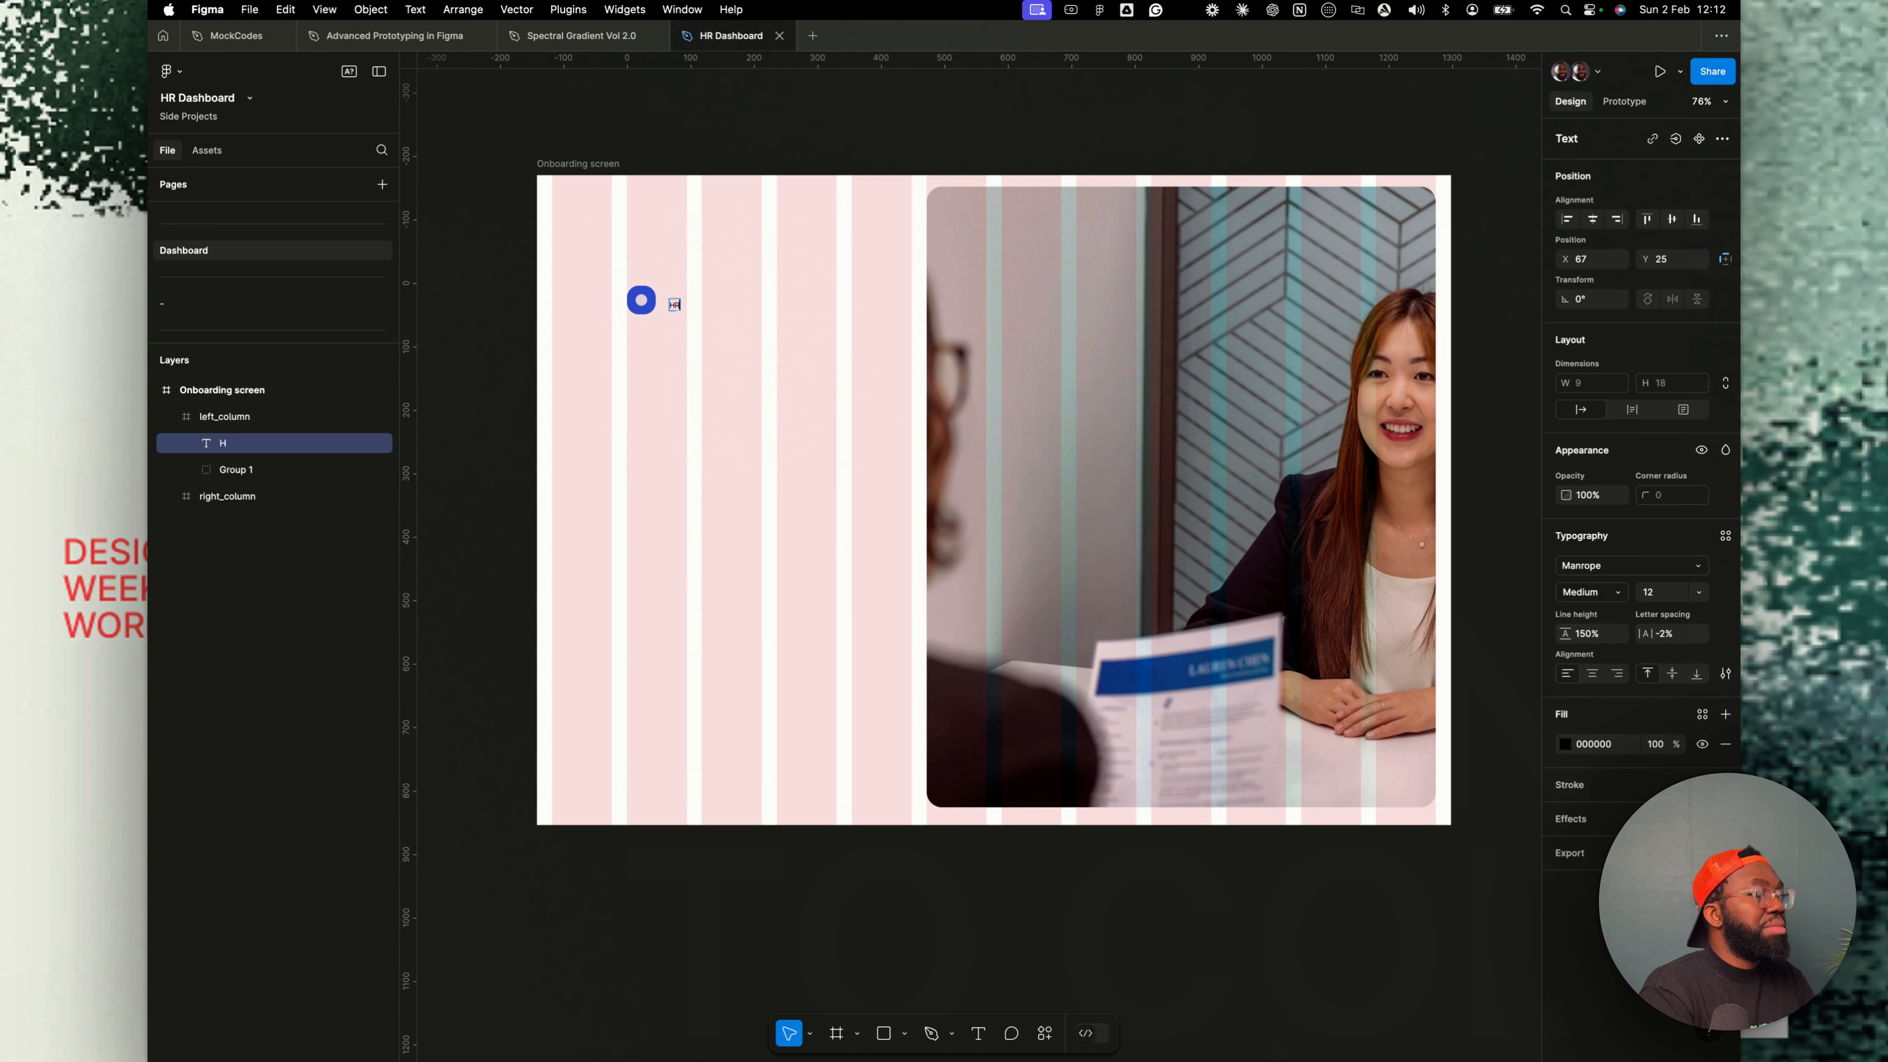
pyautogui.write('HR Da')
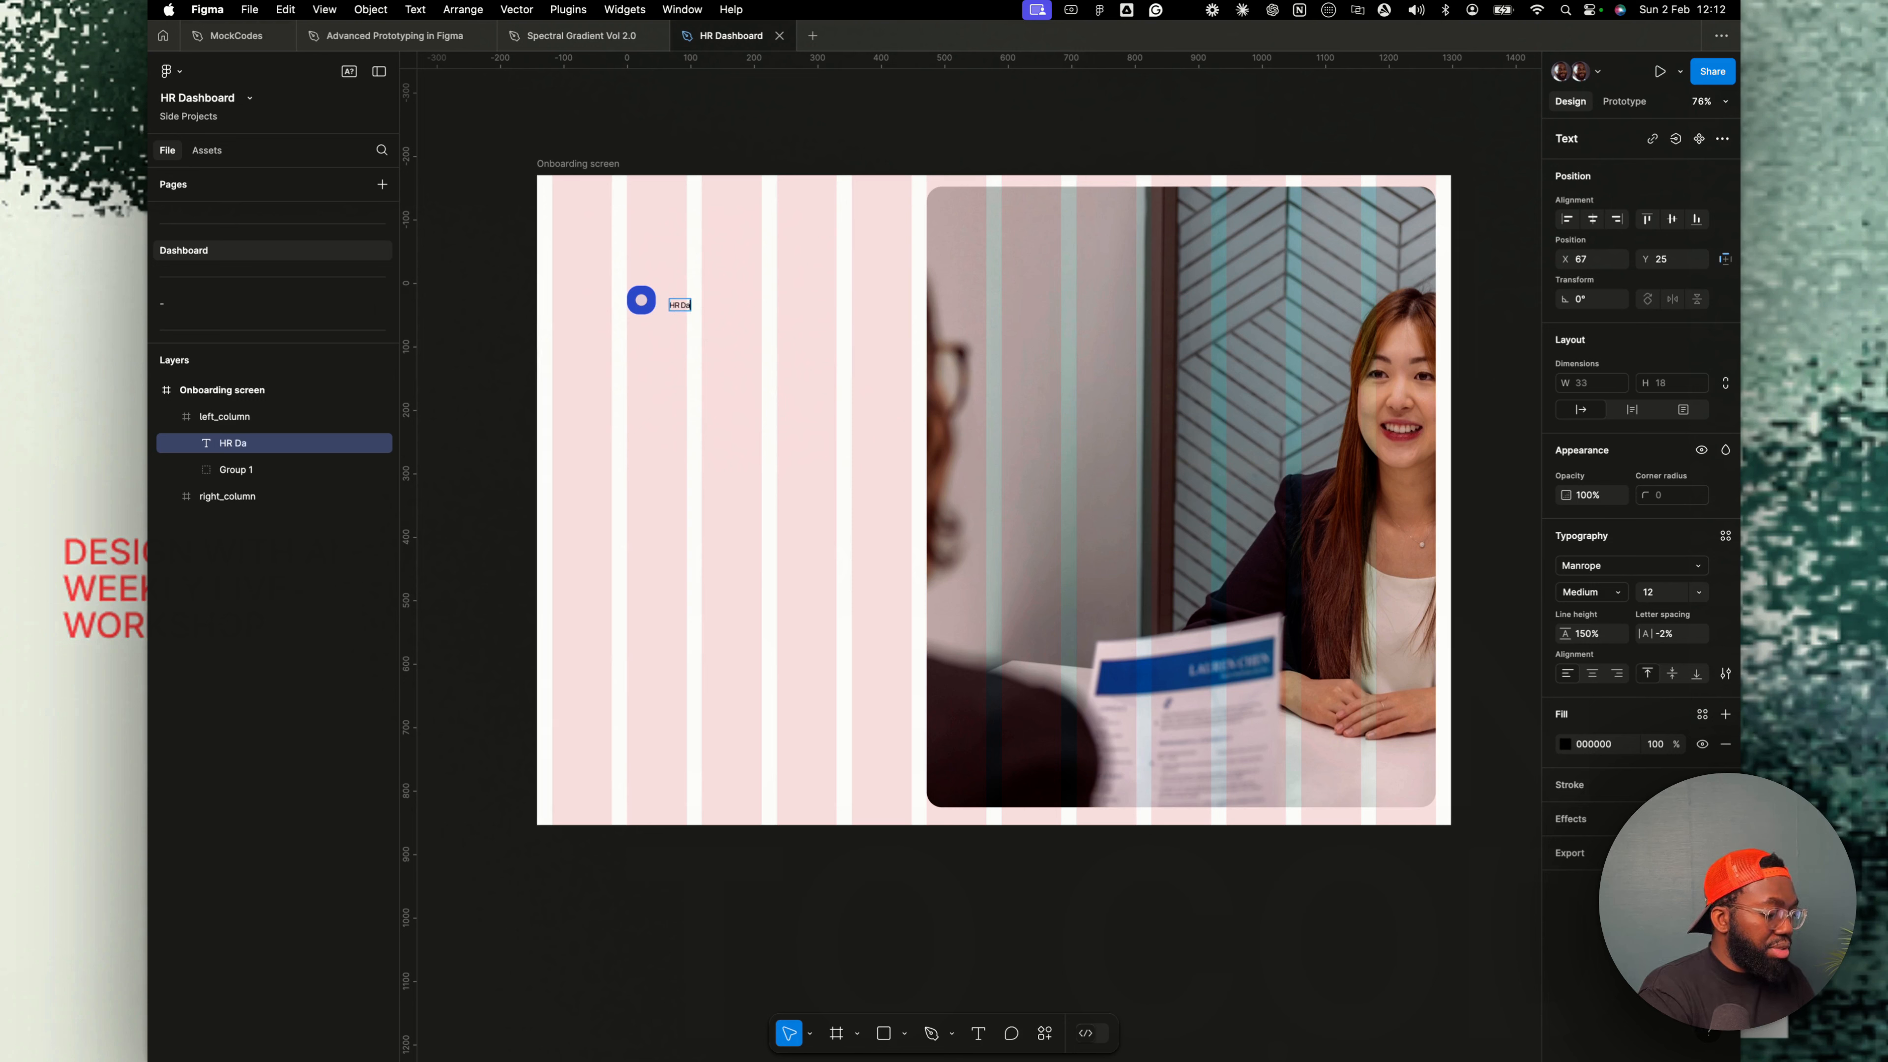
pyautogui.write('sh')
pyautogui.press('Escape')
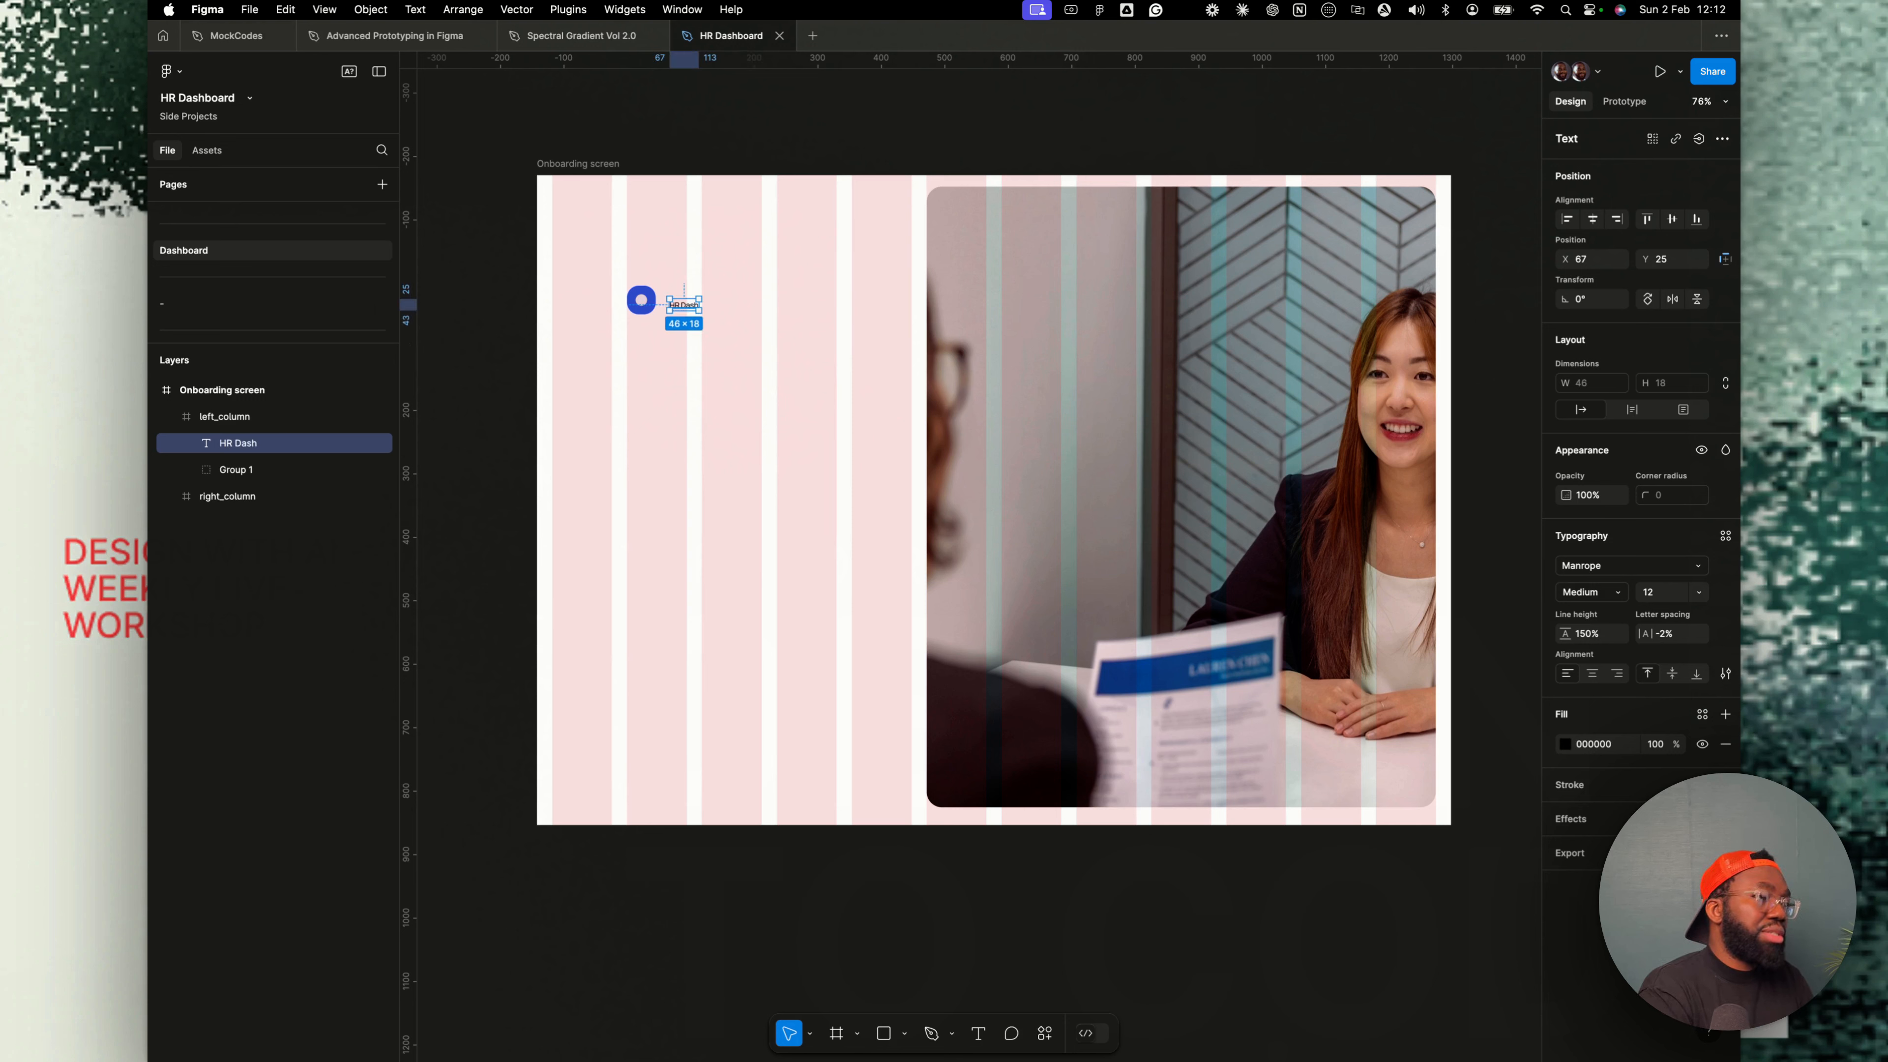
# - Apply the Heading/H4 text style to the HR Dash text and align it beside the icon
pyautogui.click(1725, 535)
pyautogui.click(1598, 680)
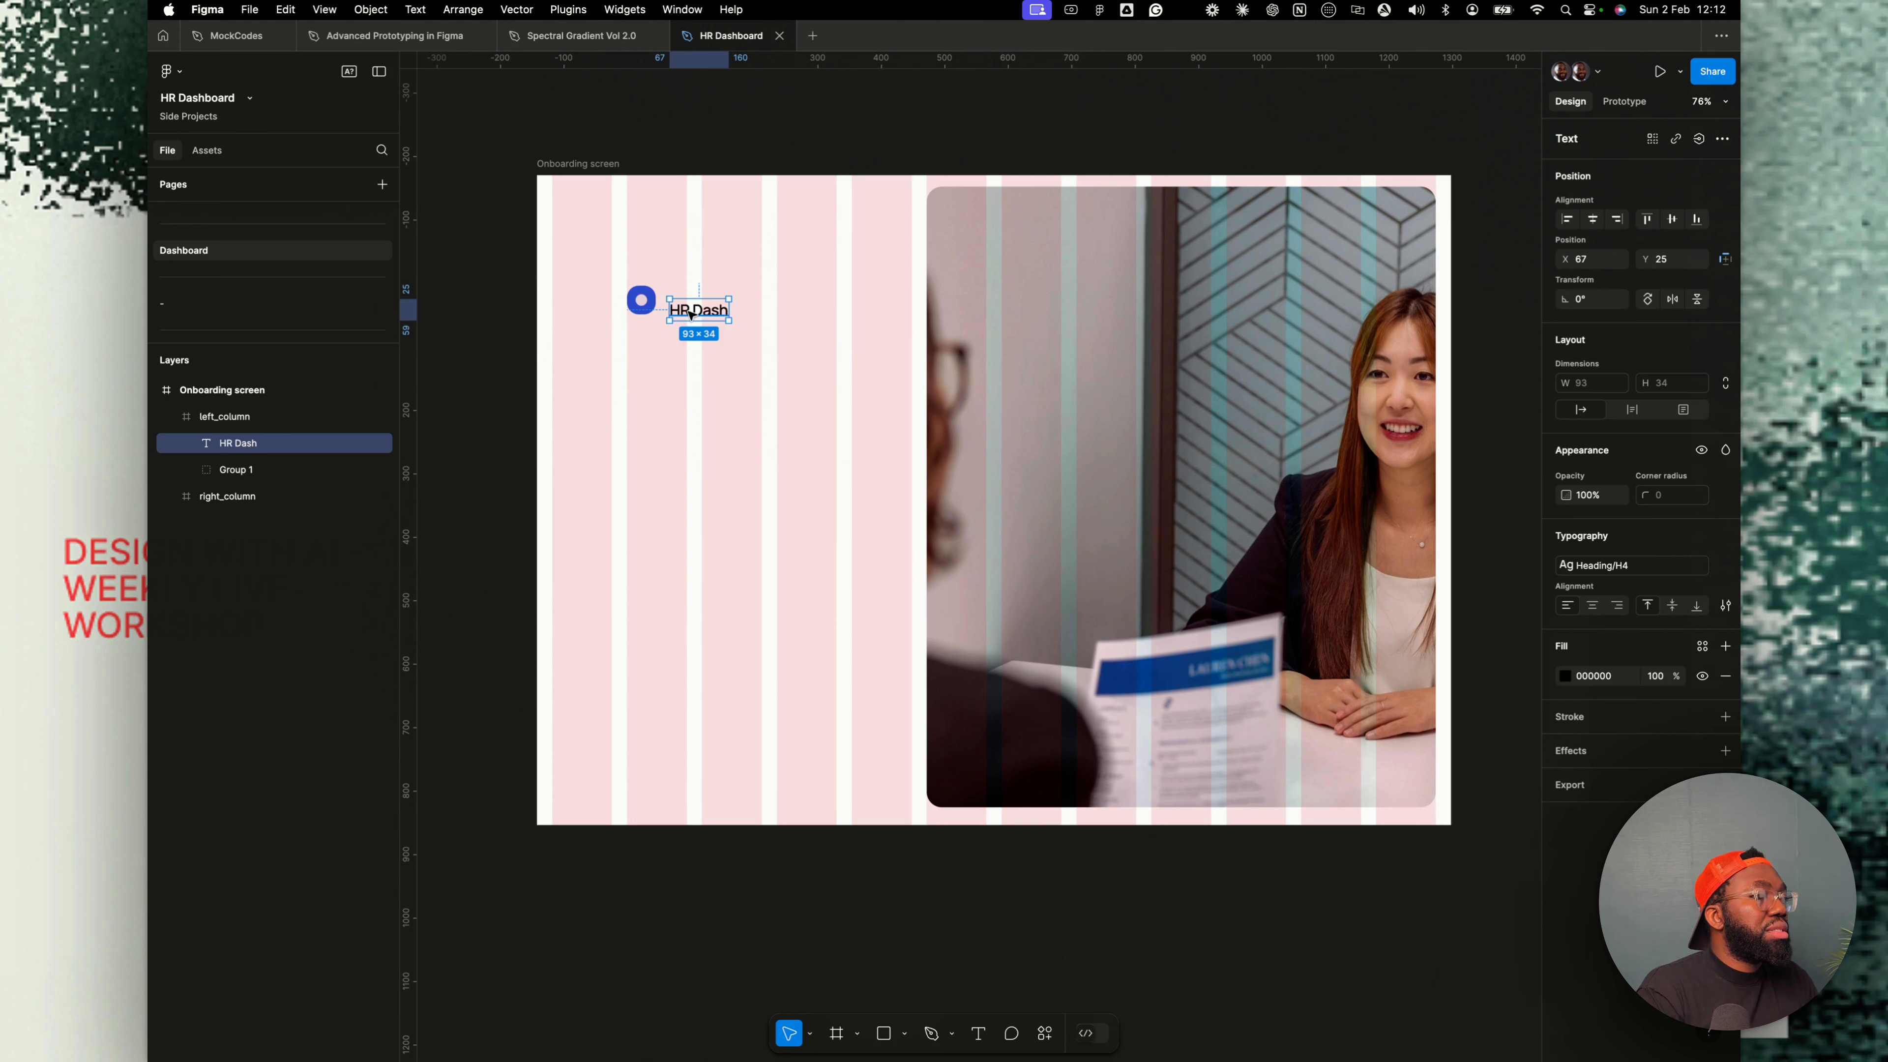
pyautogui.moveTo(690, 316); pyautogui.dragTo(680, 306)
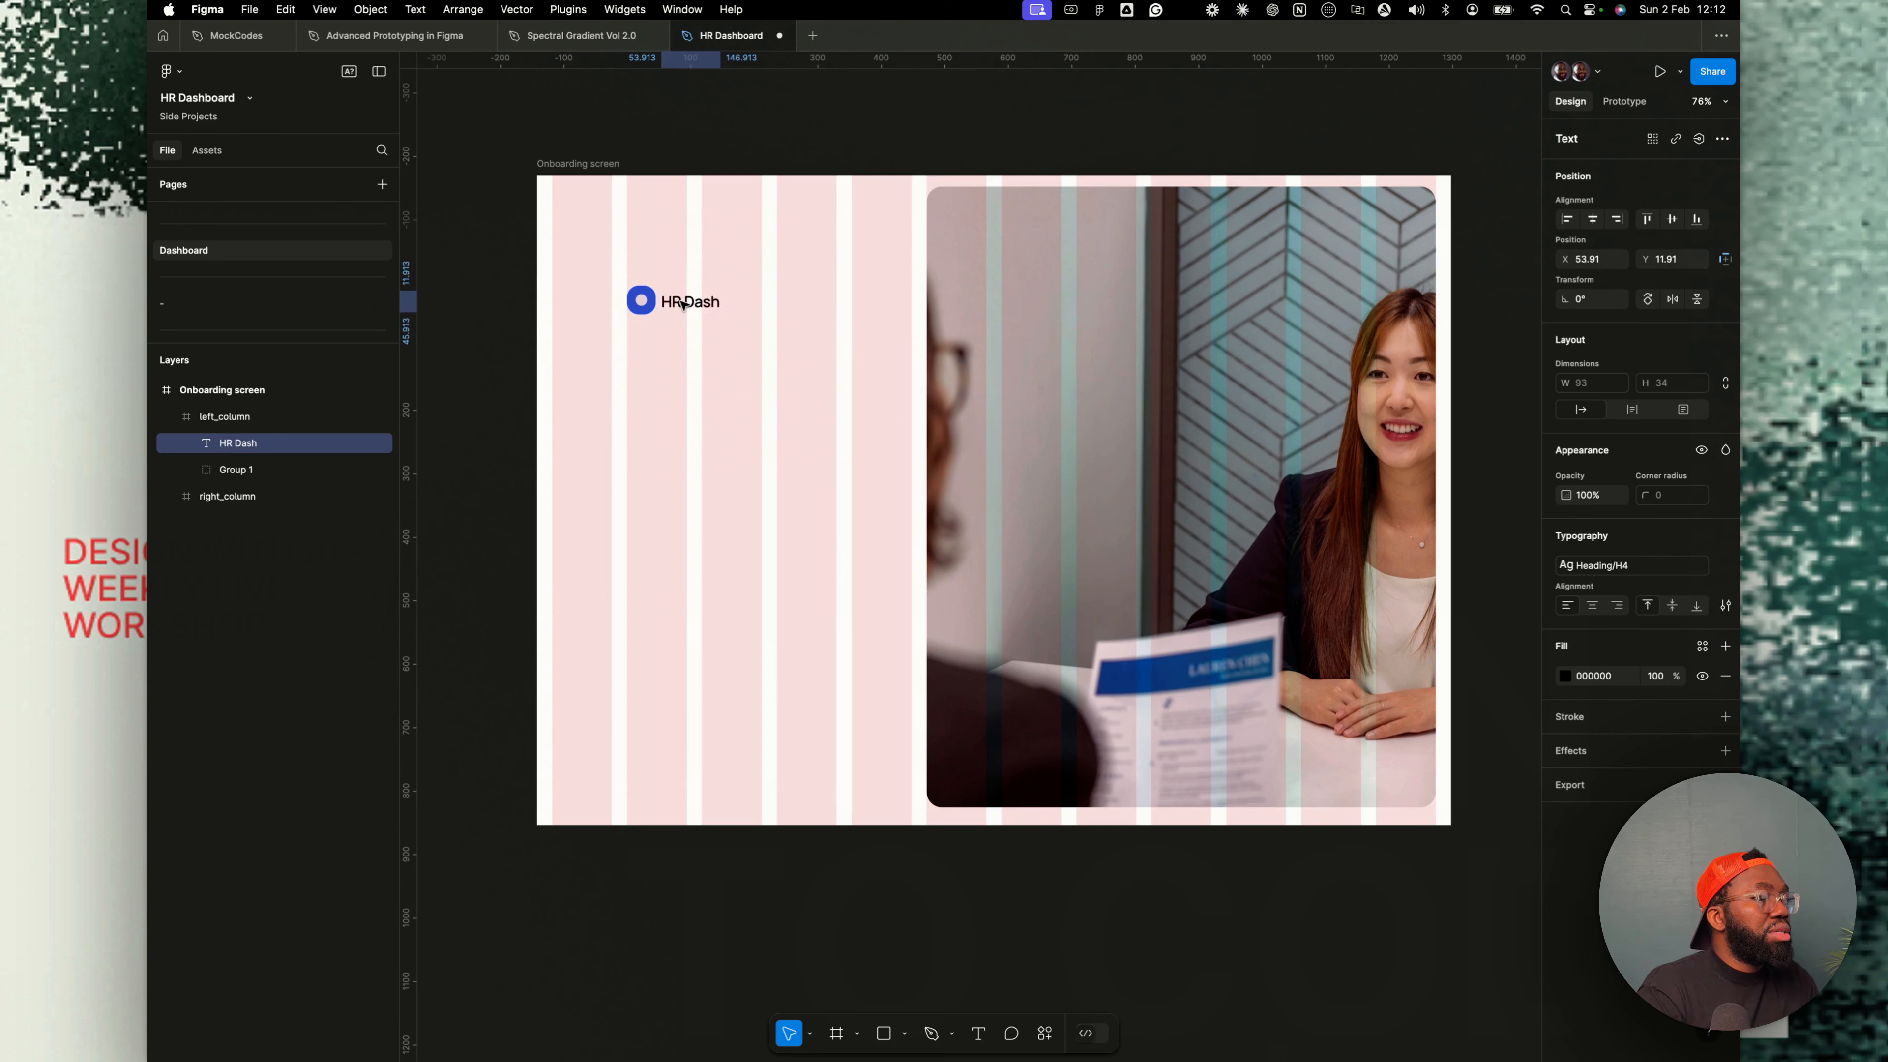
# - Rename the icon group logo_icon
pyautogui.doubleClick(268, 473)
pyautogui.write('logo')
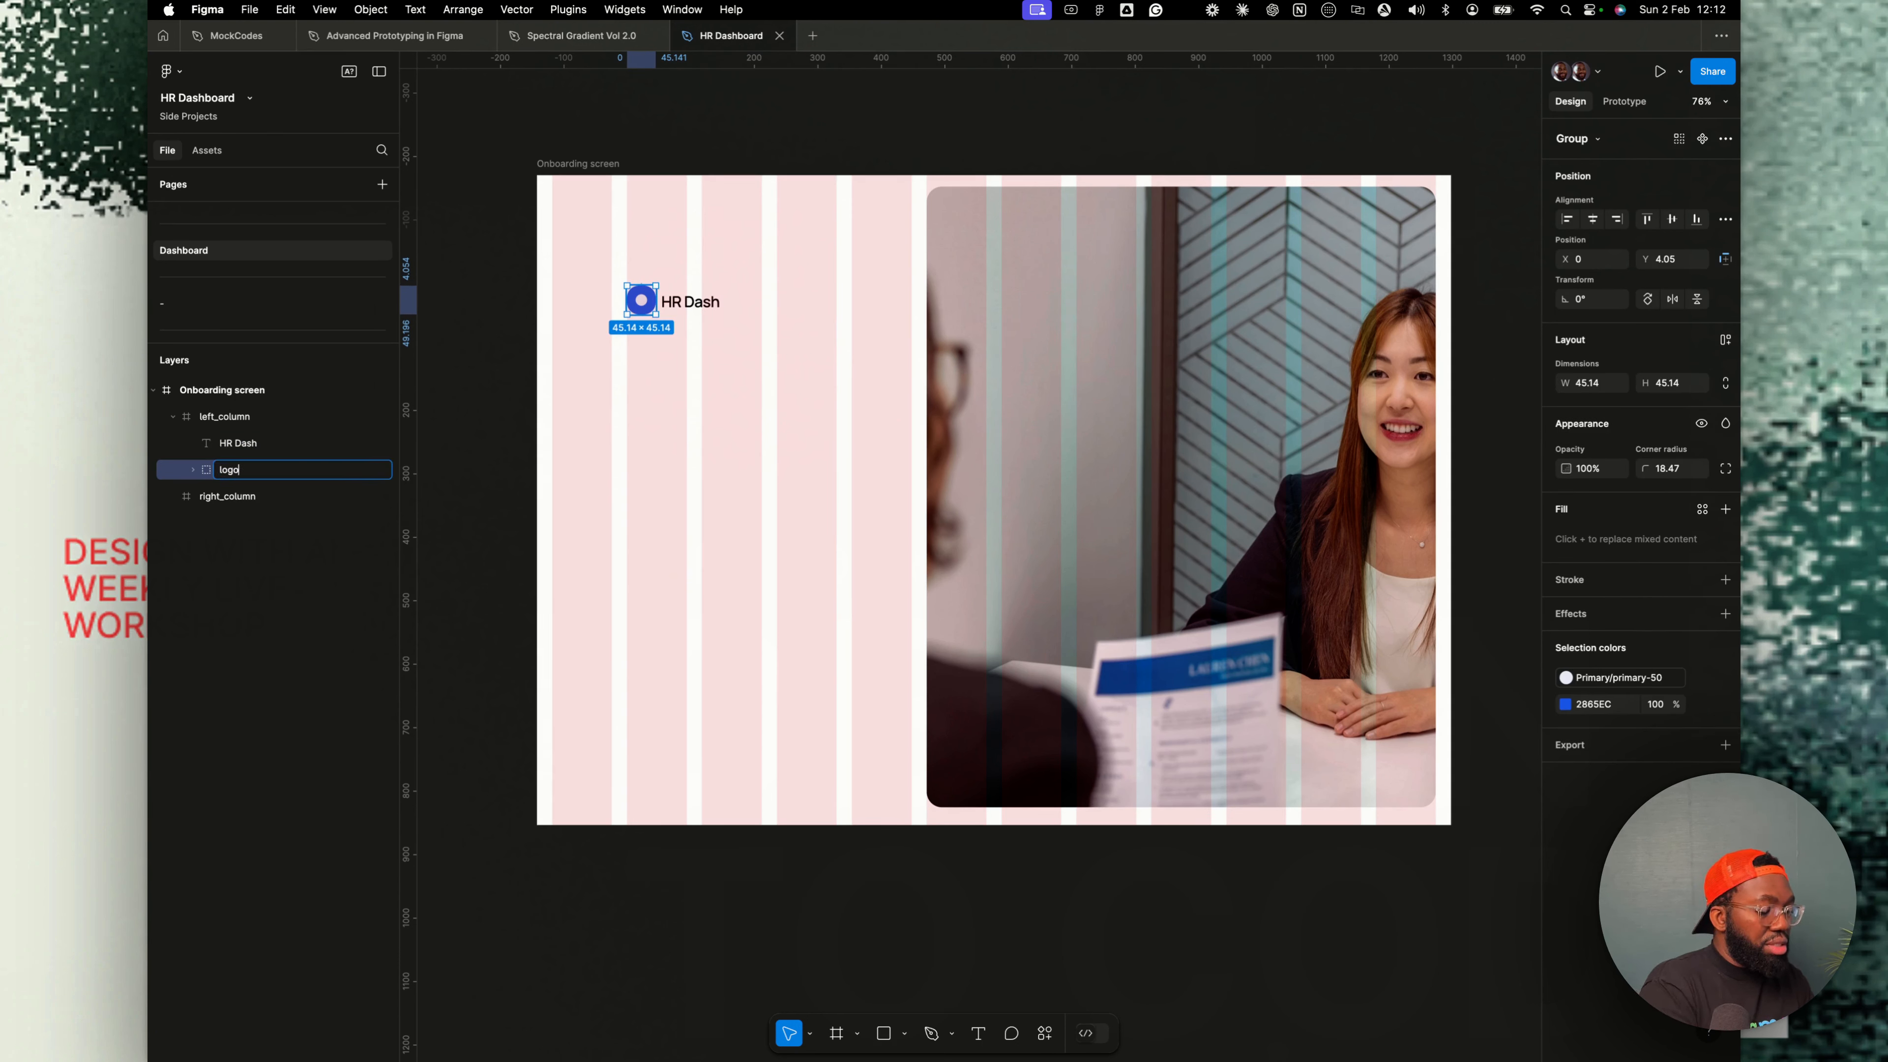
pyautogui.write('_icon')
pyautogui.press('Return')
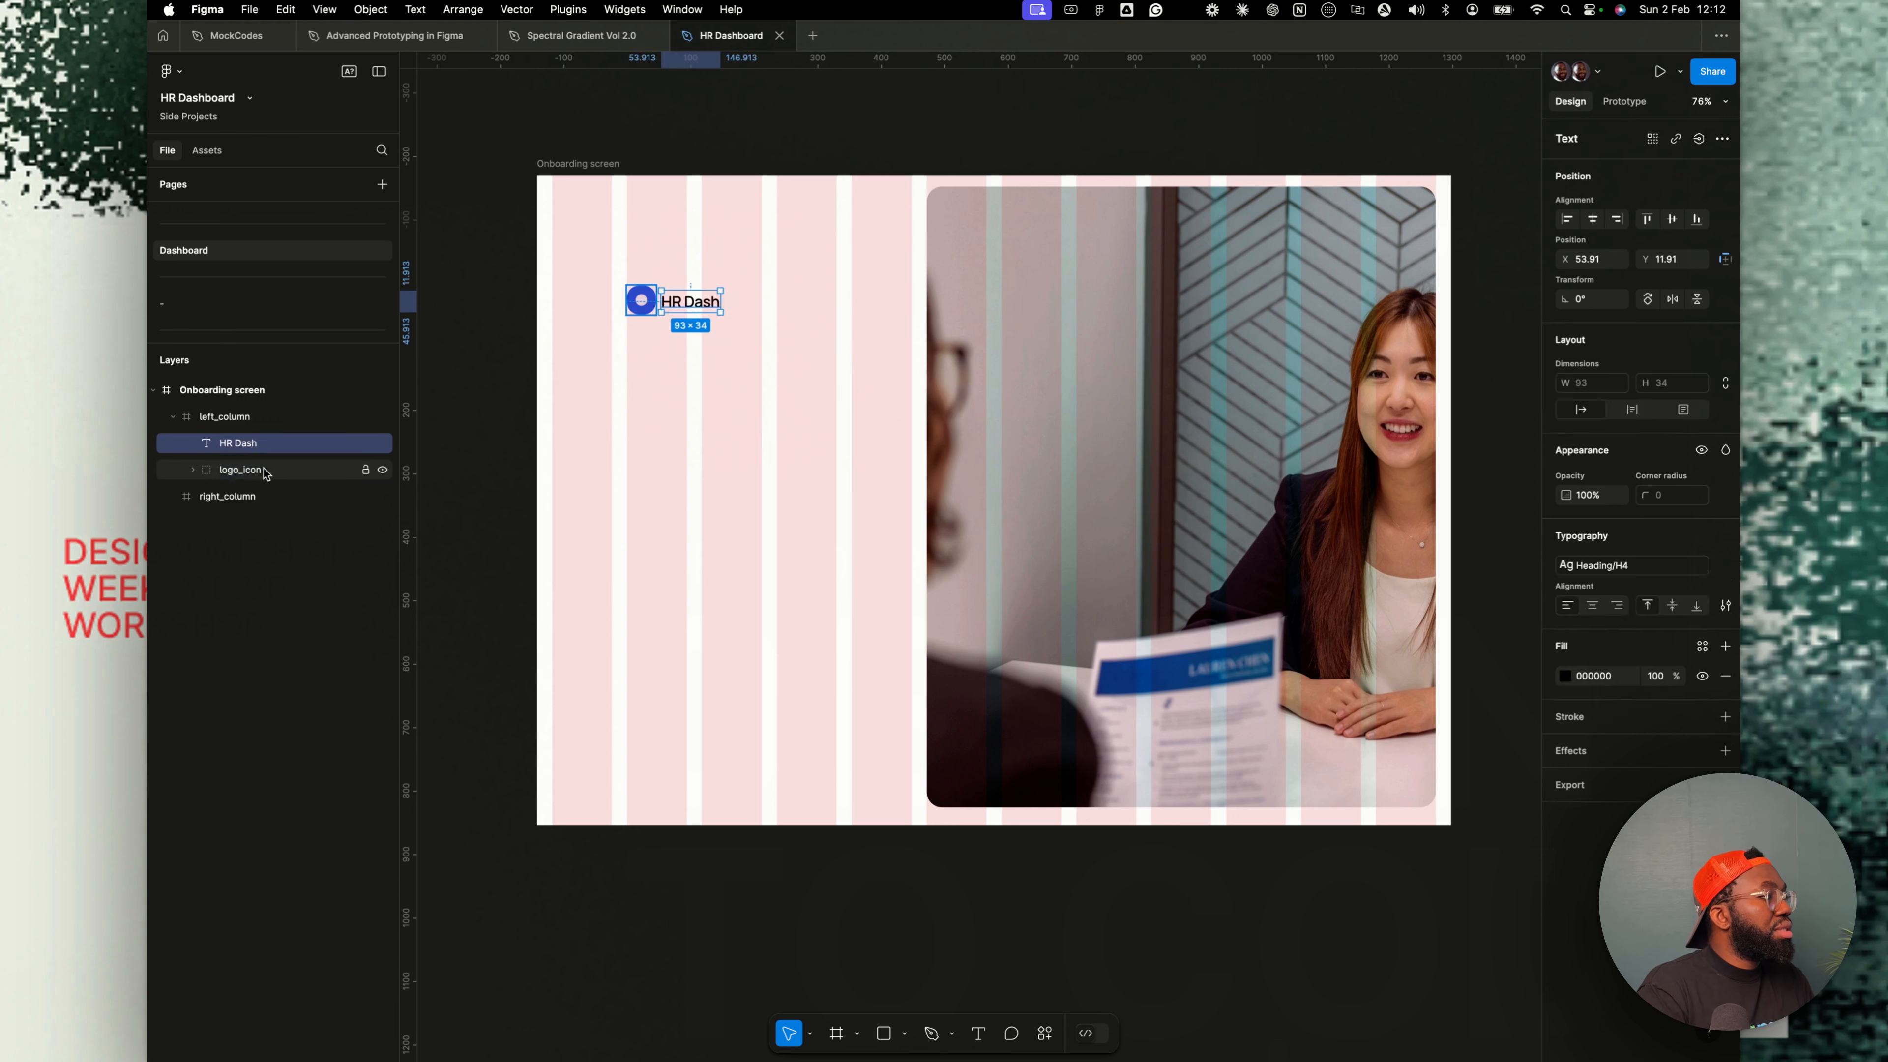
# - Wrap logo_icon and the HR Dash text in an auto layout frame named Logo Component
pyautogui.keyDown('shift'); pyautogui.click(269, 449); pyautogui.keyUp('shift')
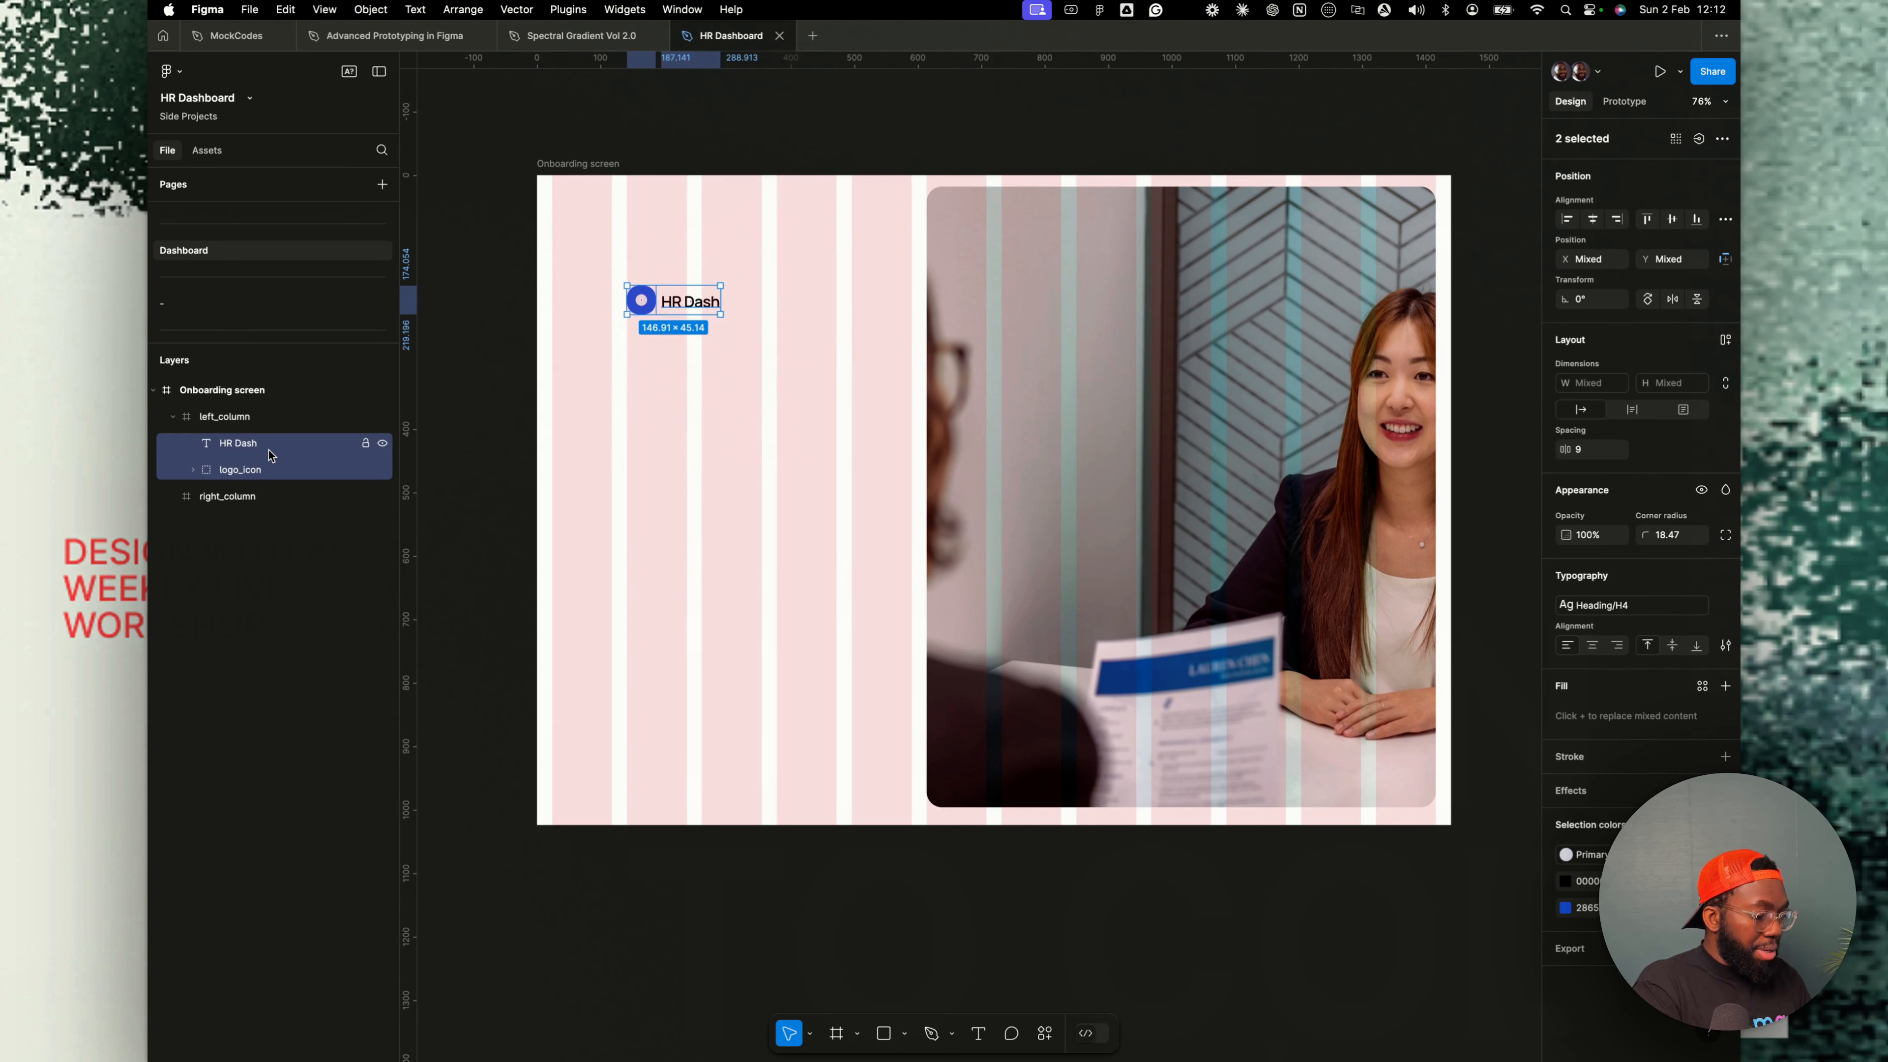
pyautogui.hotkey('shift', 'a')
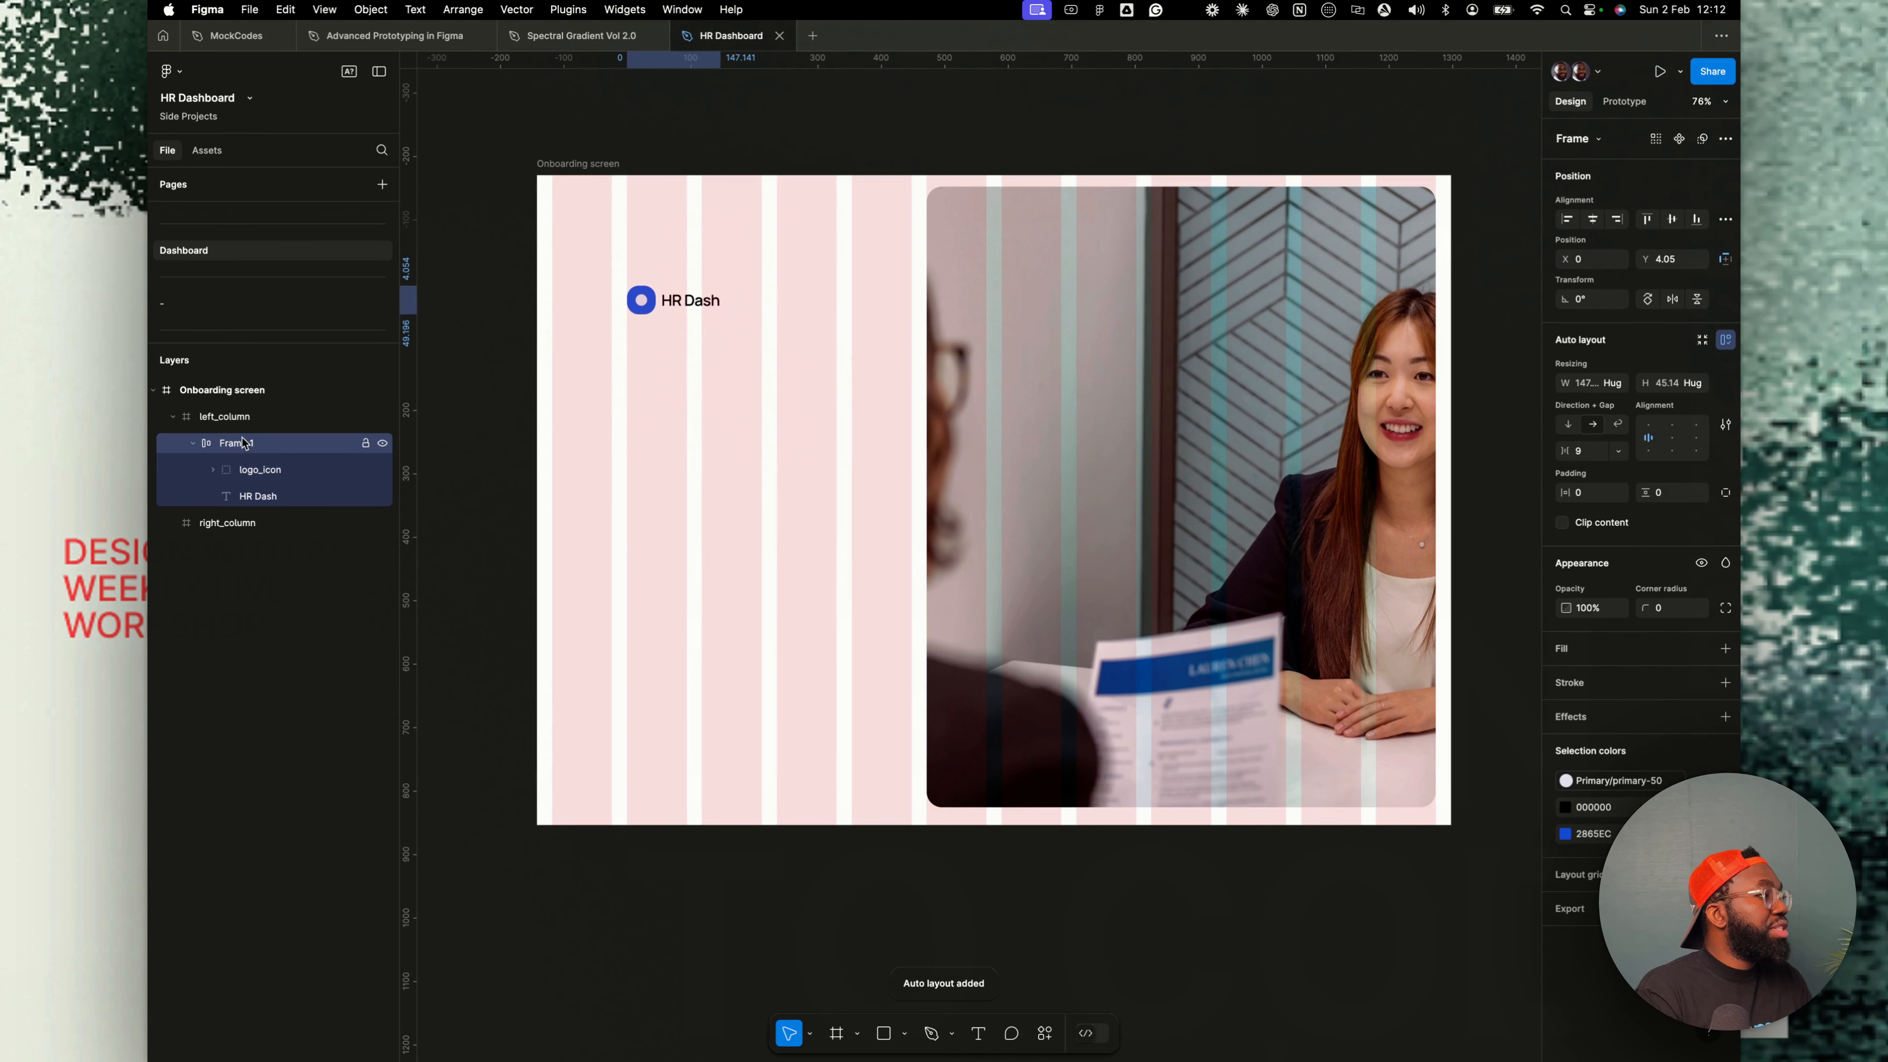
pyautogui.doubleClick(236, 444)
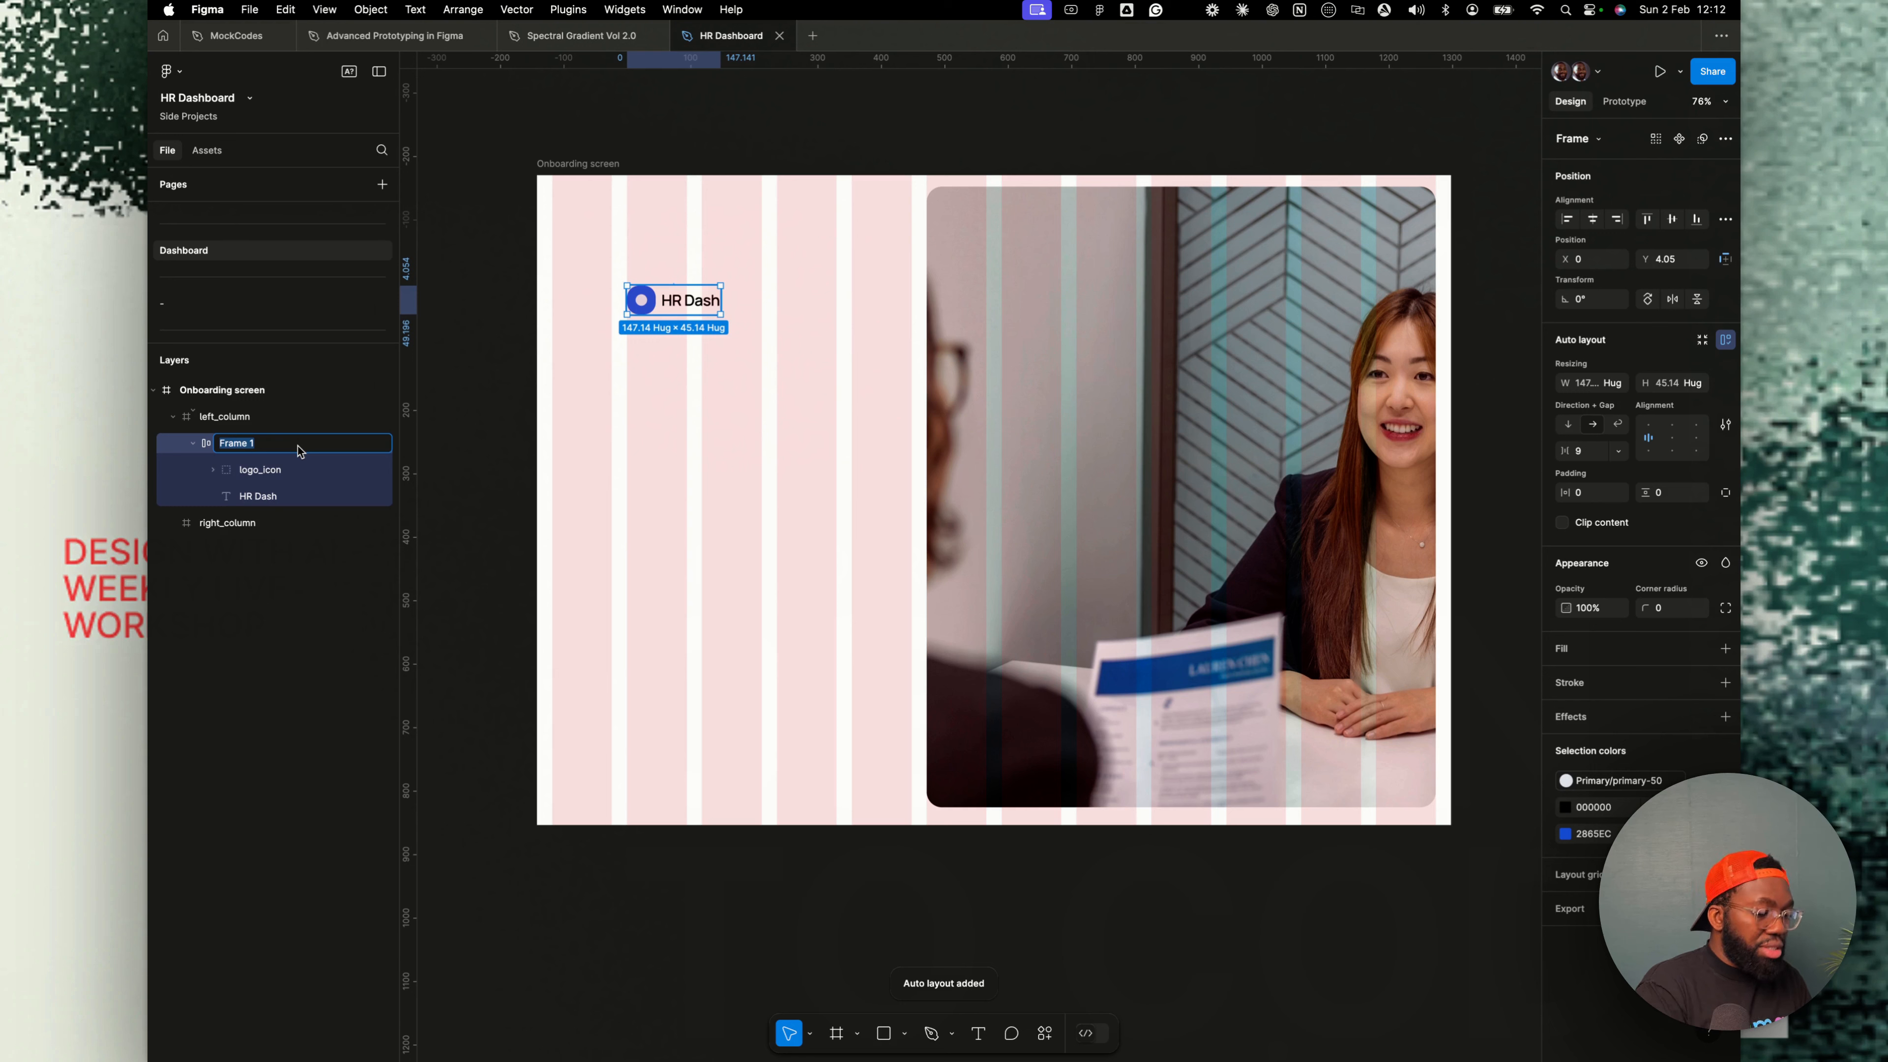
pyautogui.write('Logo')
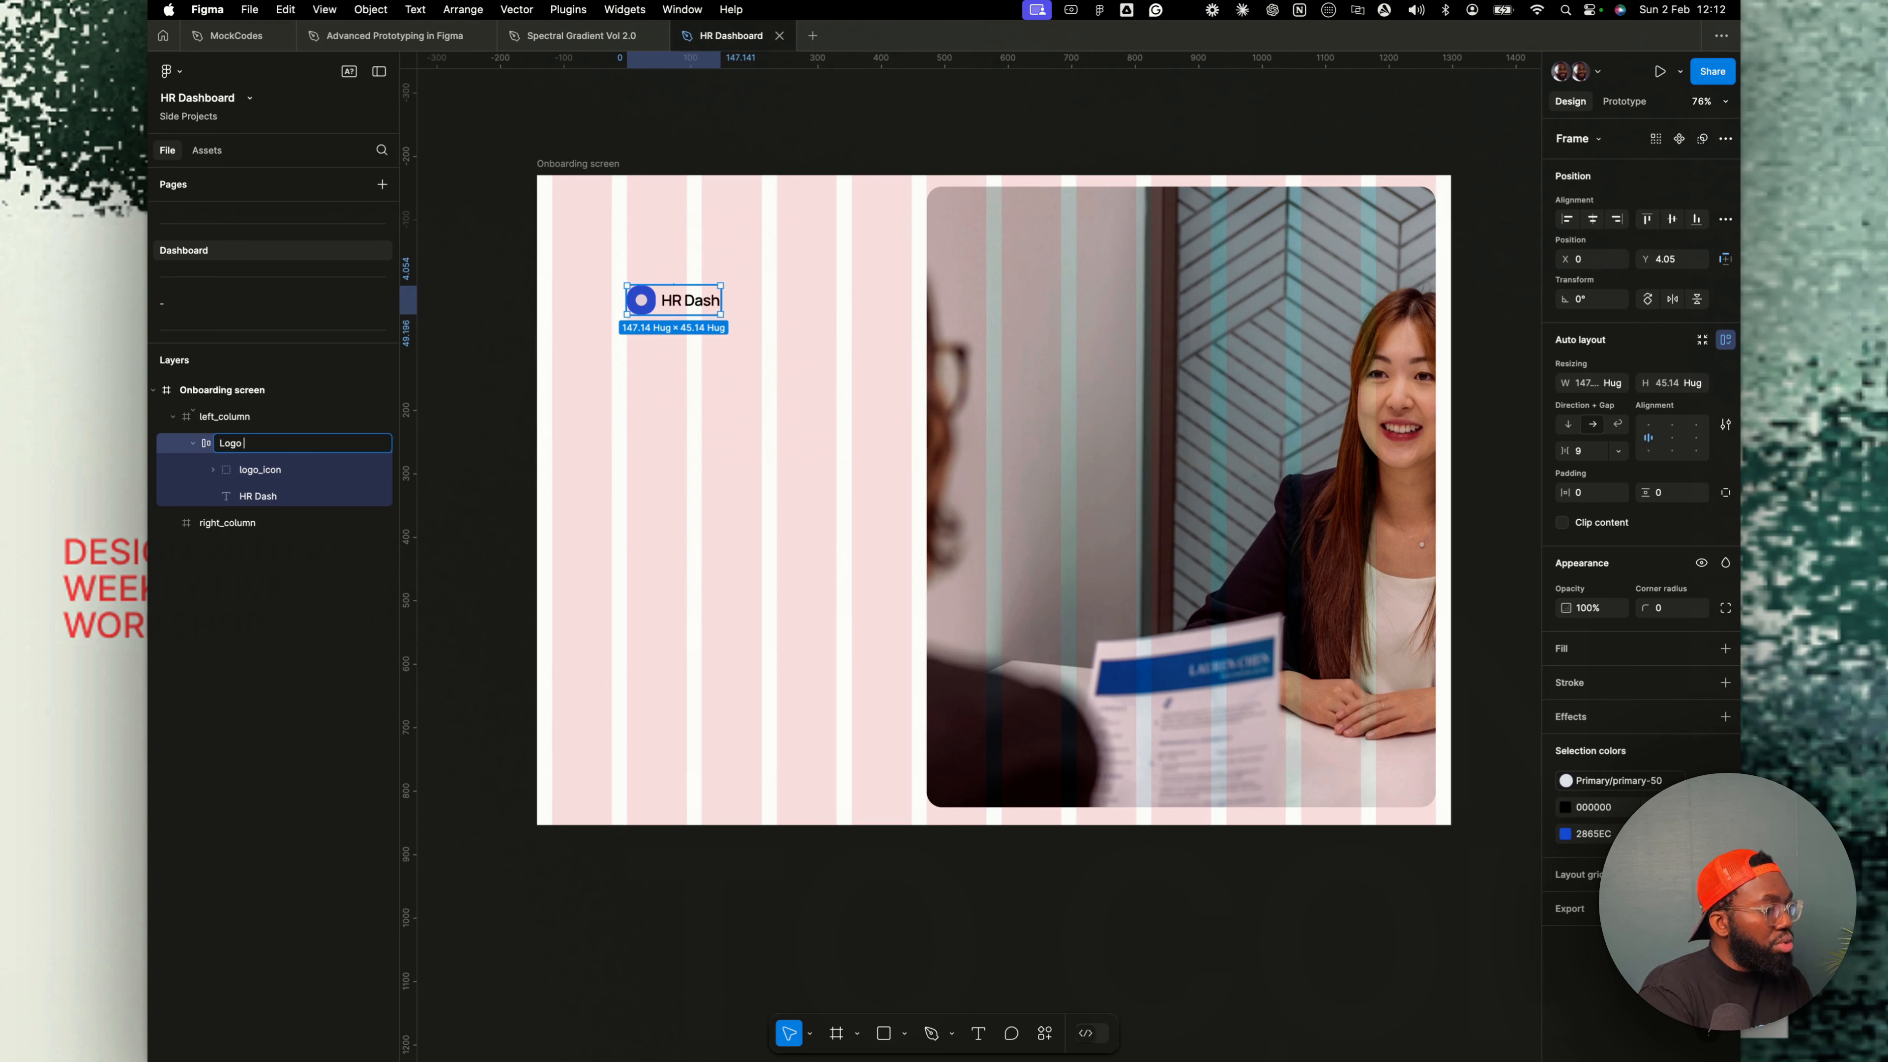
pyautogui.write(' Component')
pyautogui.press('Return')
# - Add auto layout to left_column and stretch its width back to 330 px
pyautogui.click(246, 420)
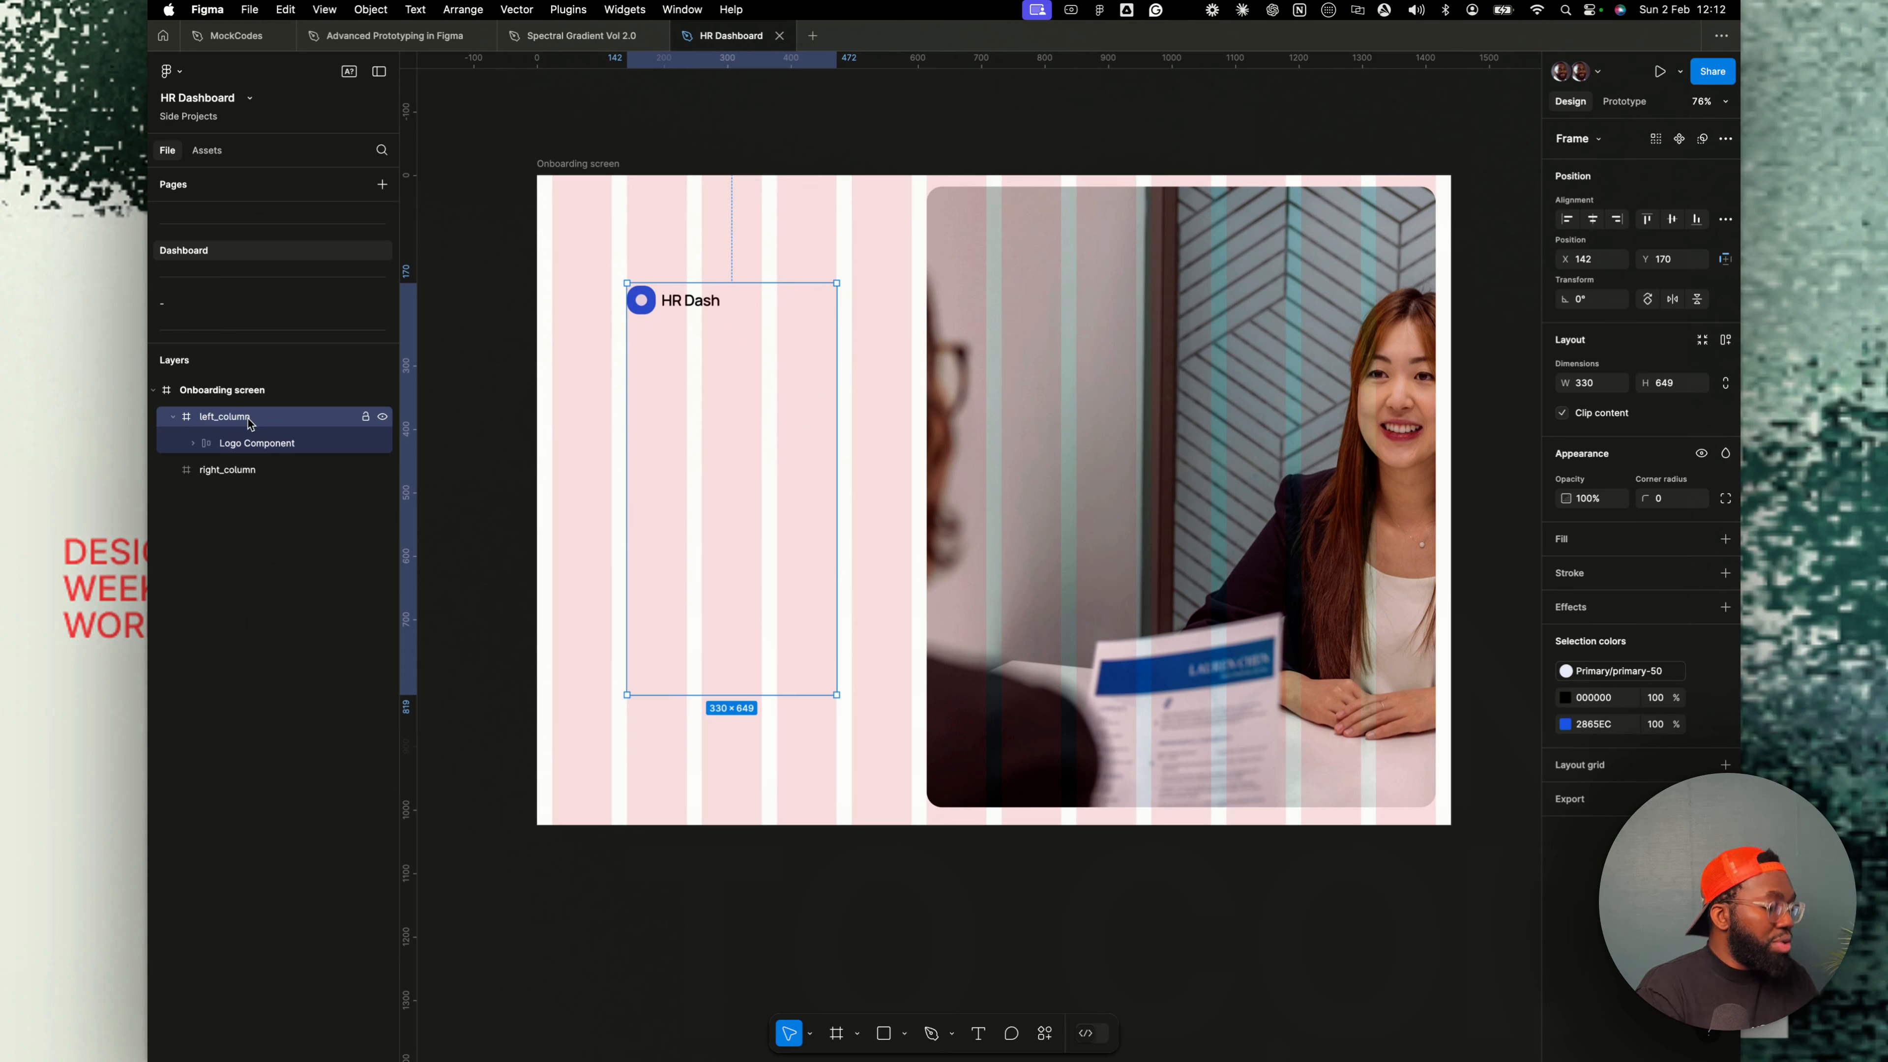
pyautogui.hotkey('shift', 'a')
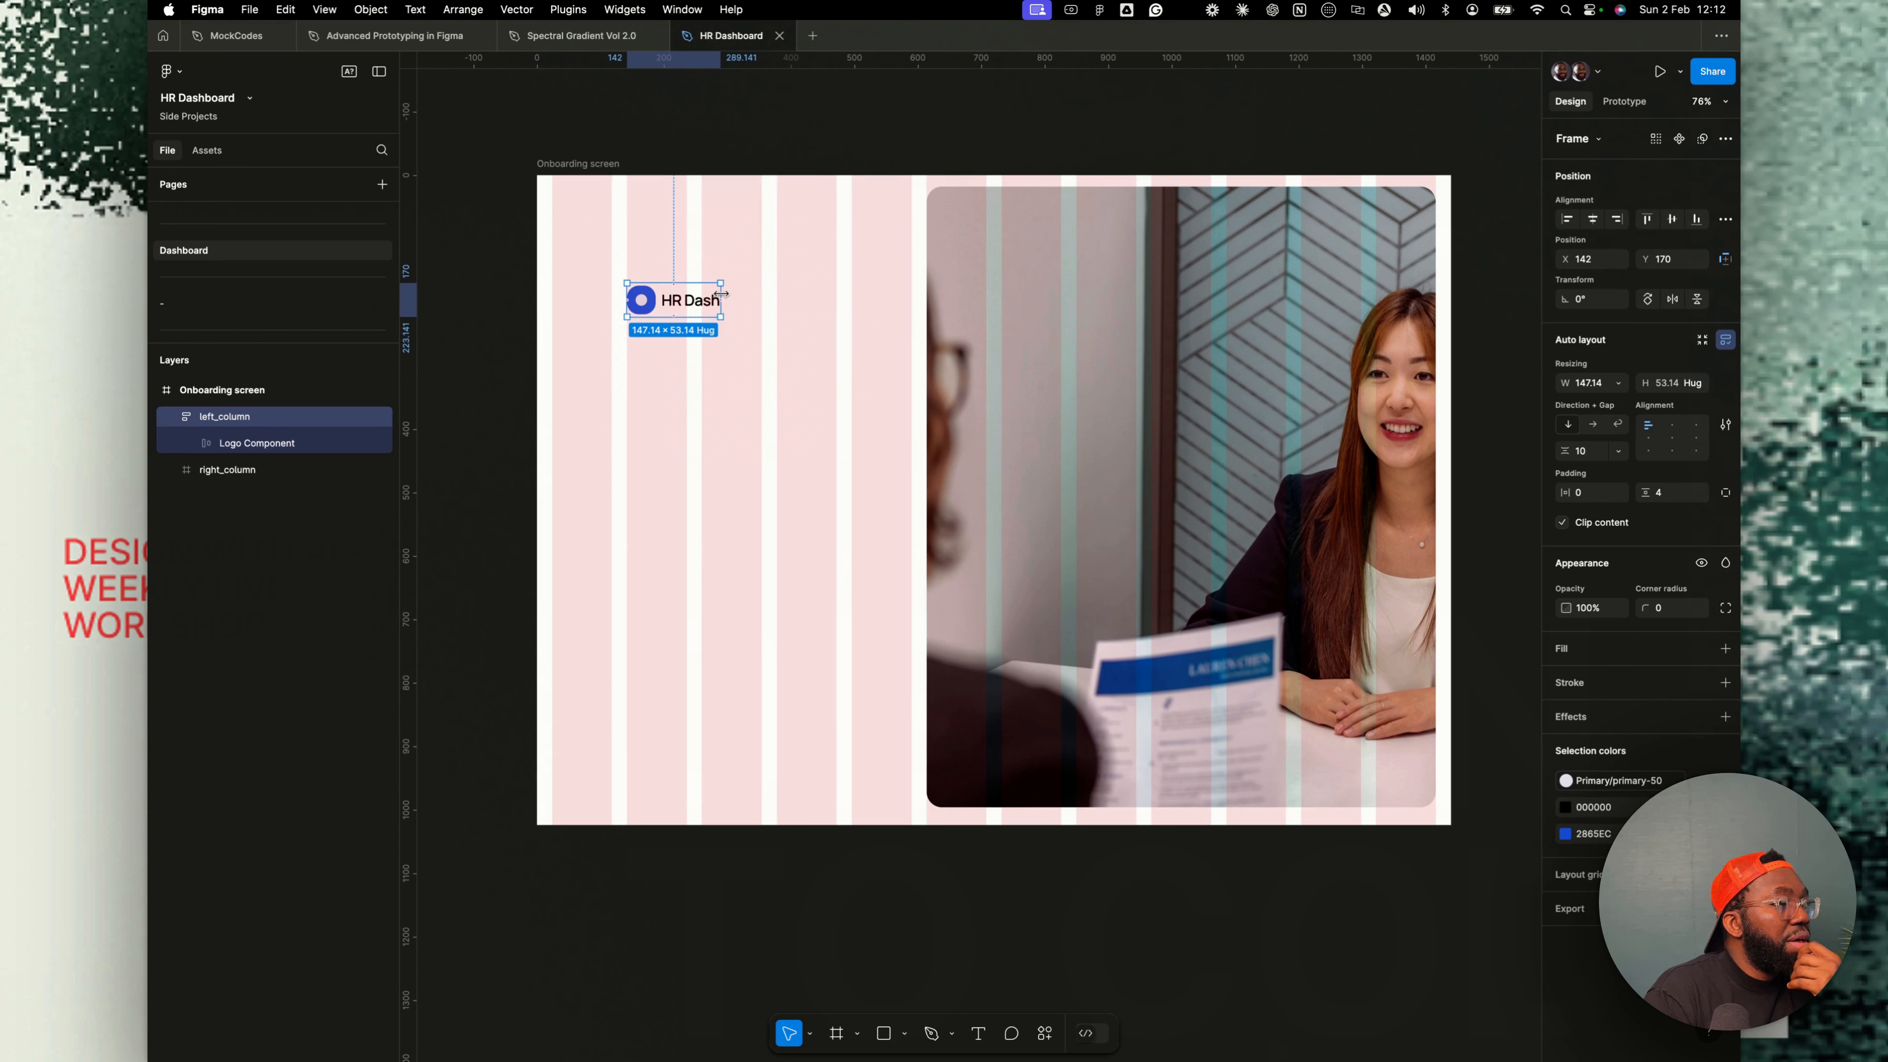
pyautogui.moveTo(721, 293); pyautogui.dragTo(826, 297)
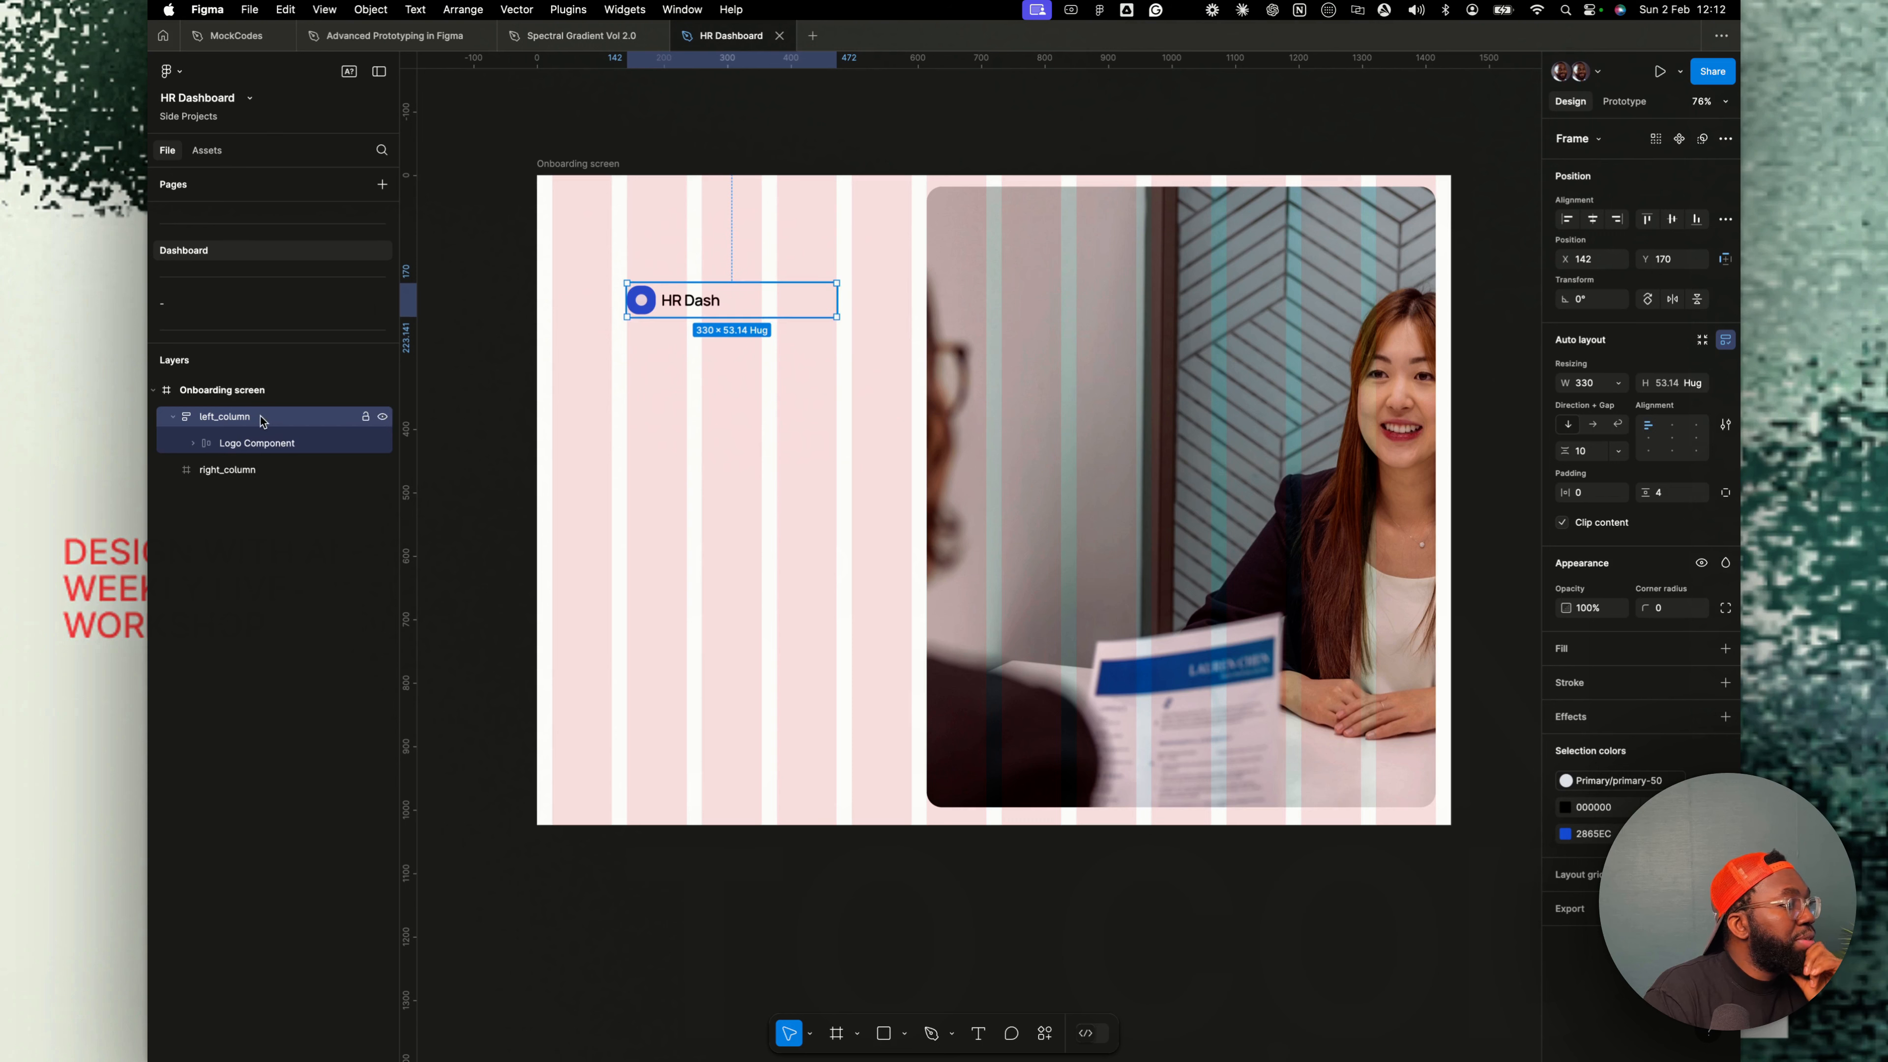
# - Set left_column's vertical padding to 0
pyautogui.click(295, 450)
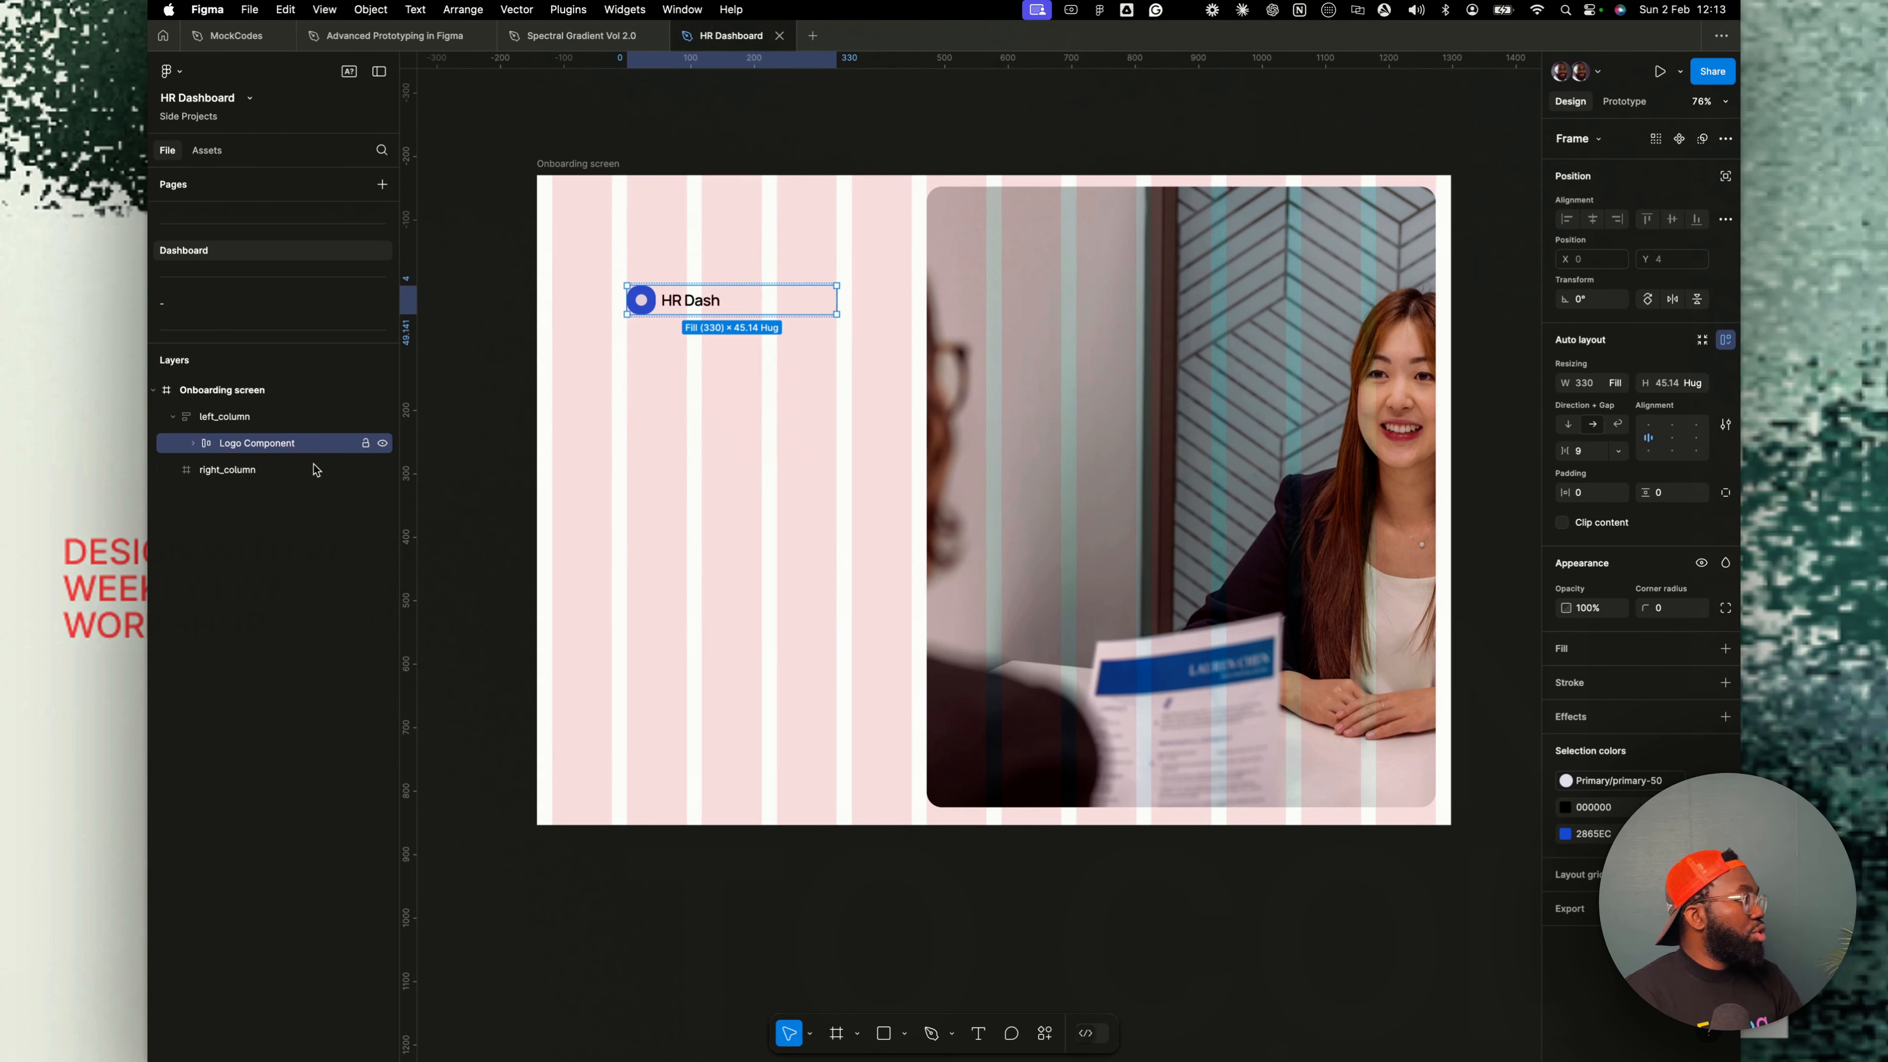
pyautogui.click(233, 421)
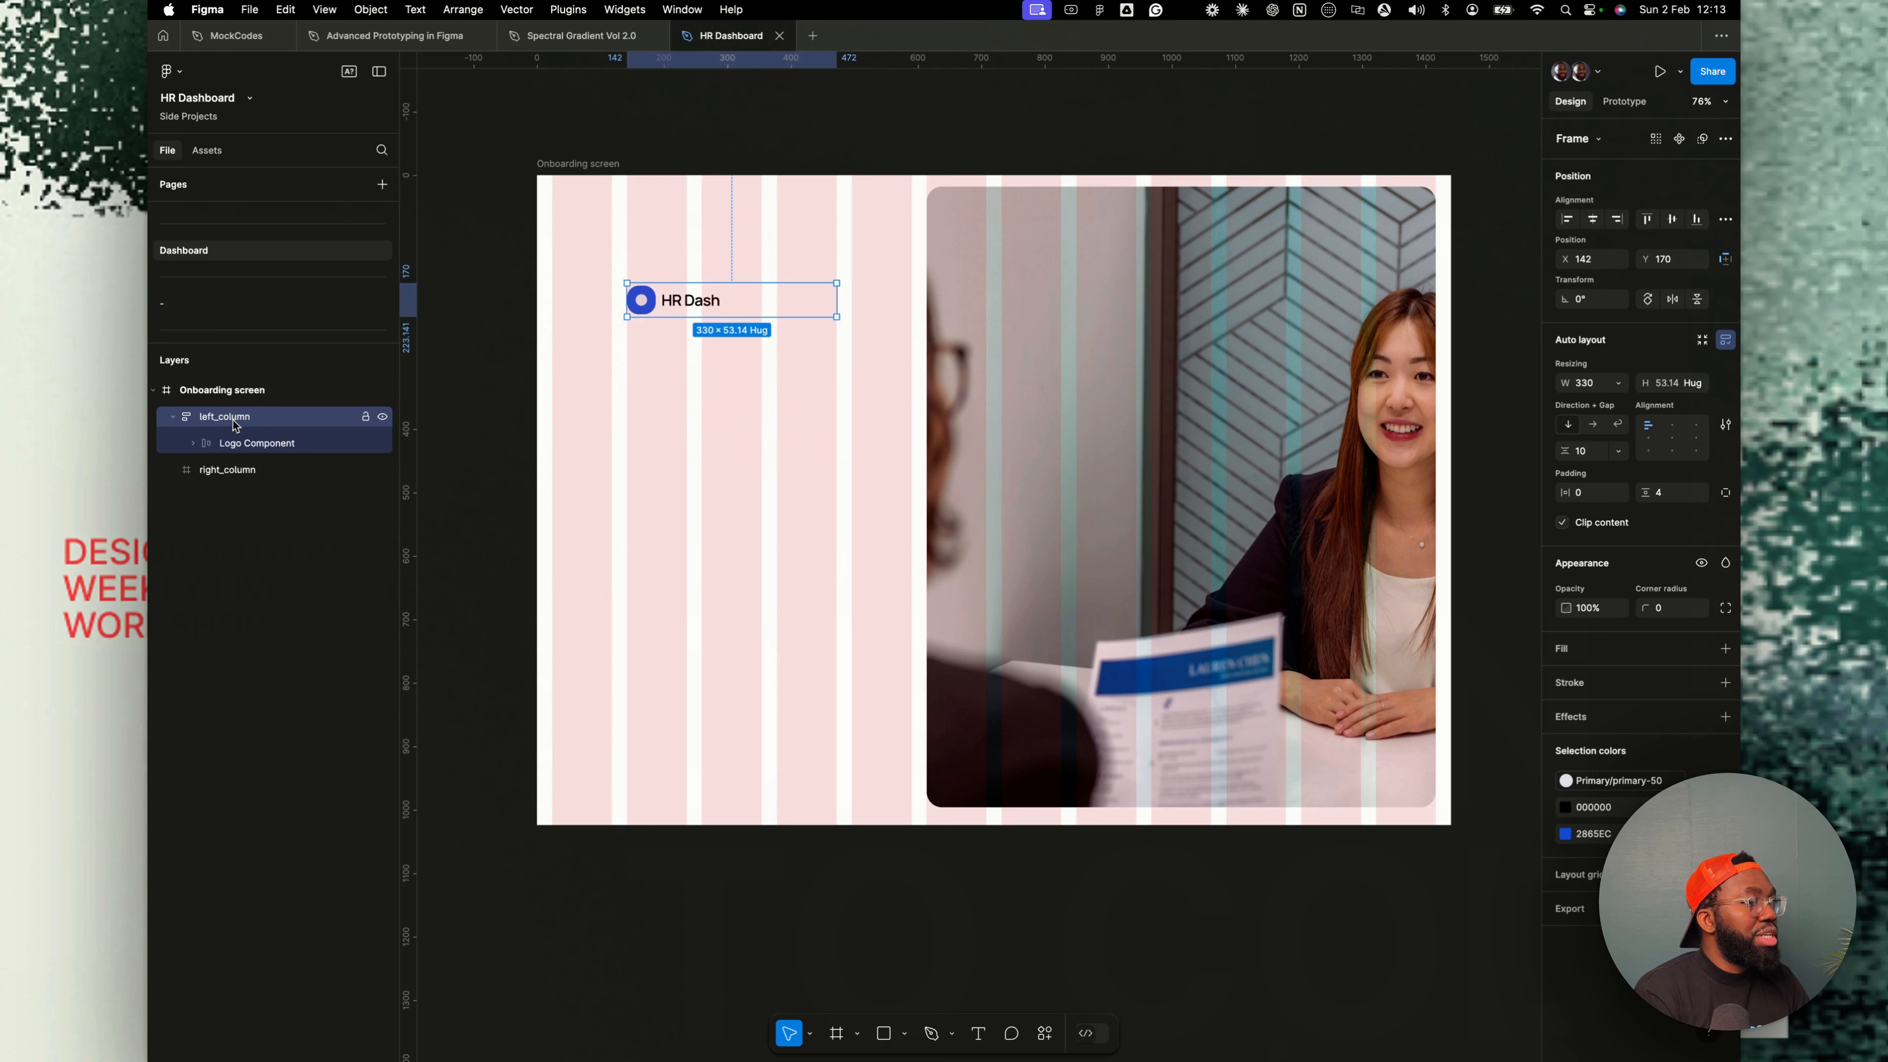
pyautogui.click(1667, 496)
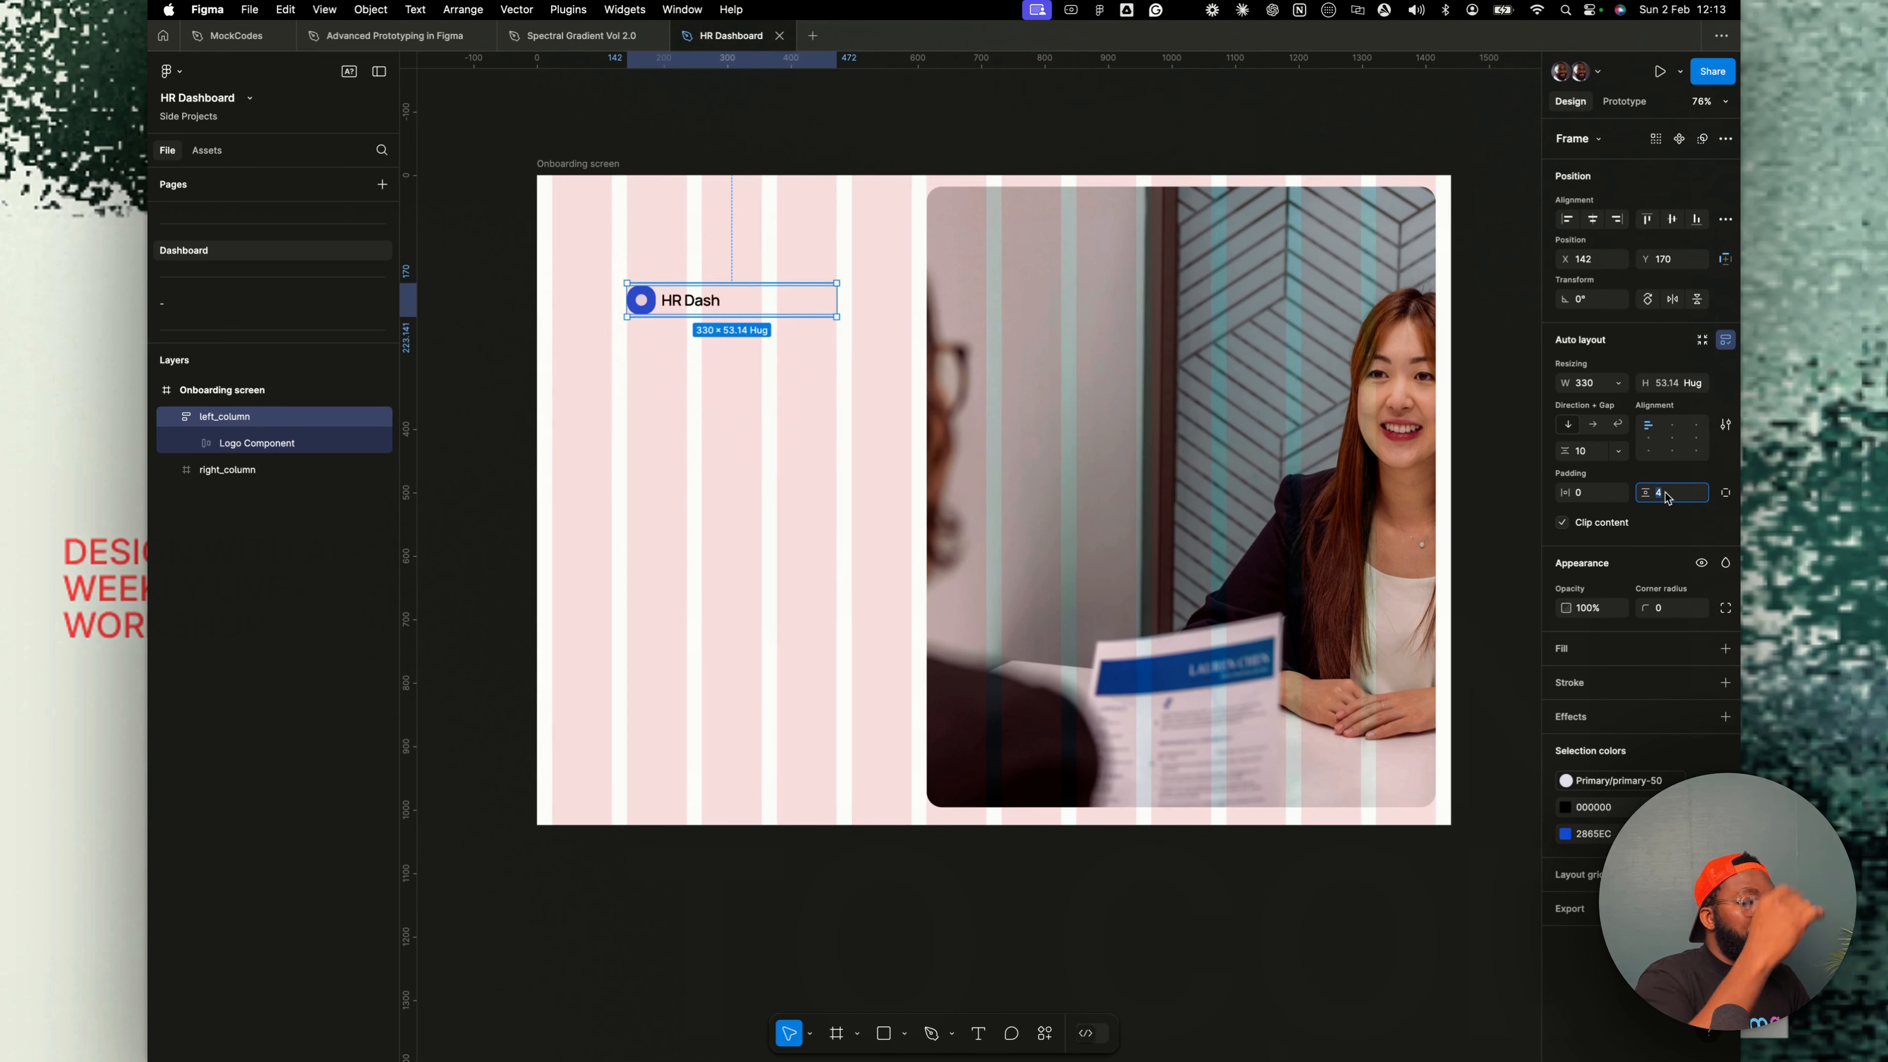
pyautogui.write('0')
pyautogui.press('Return')
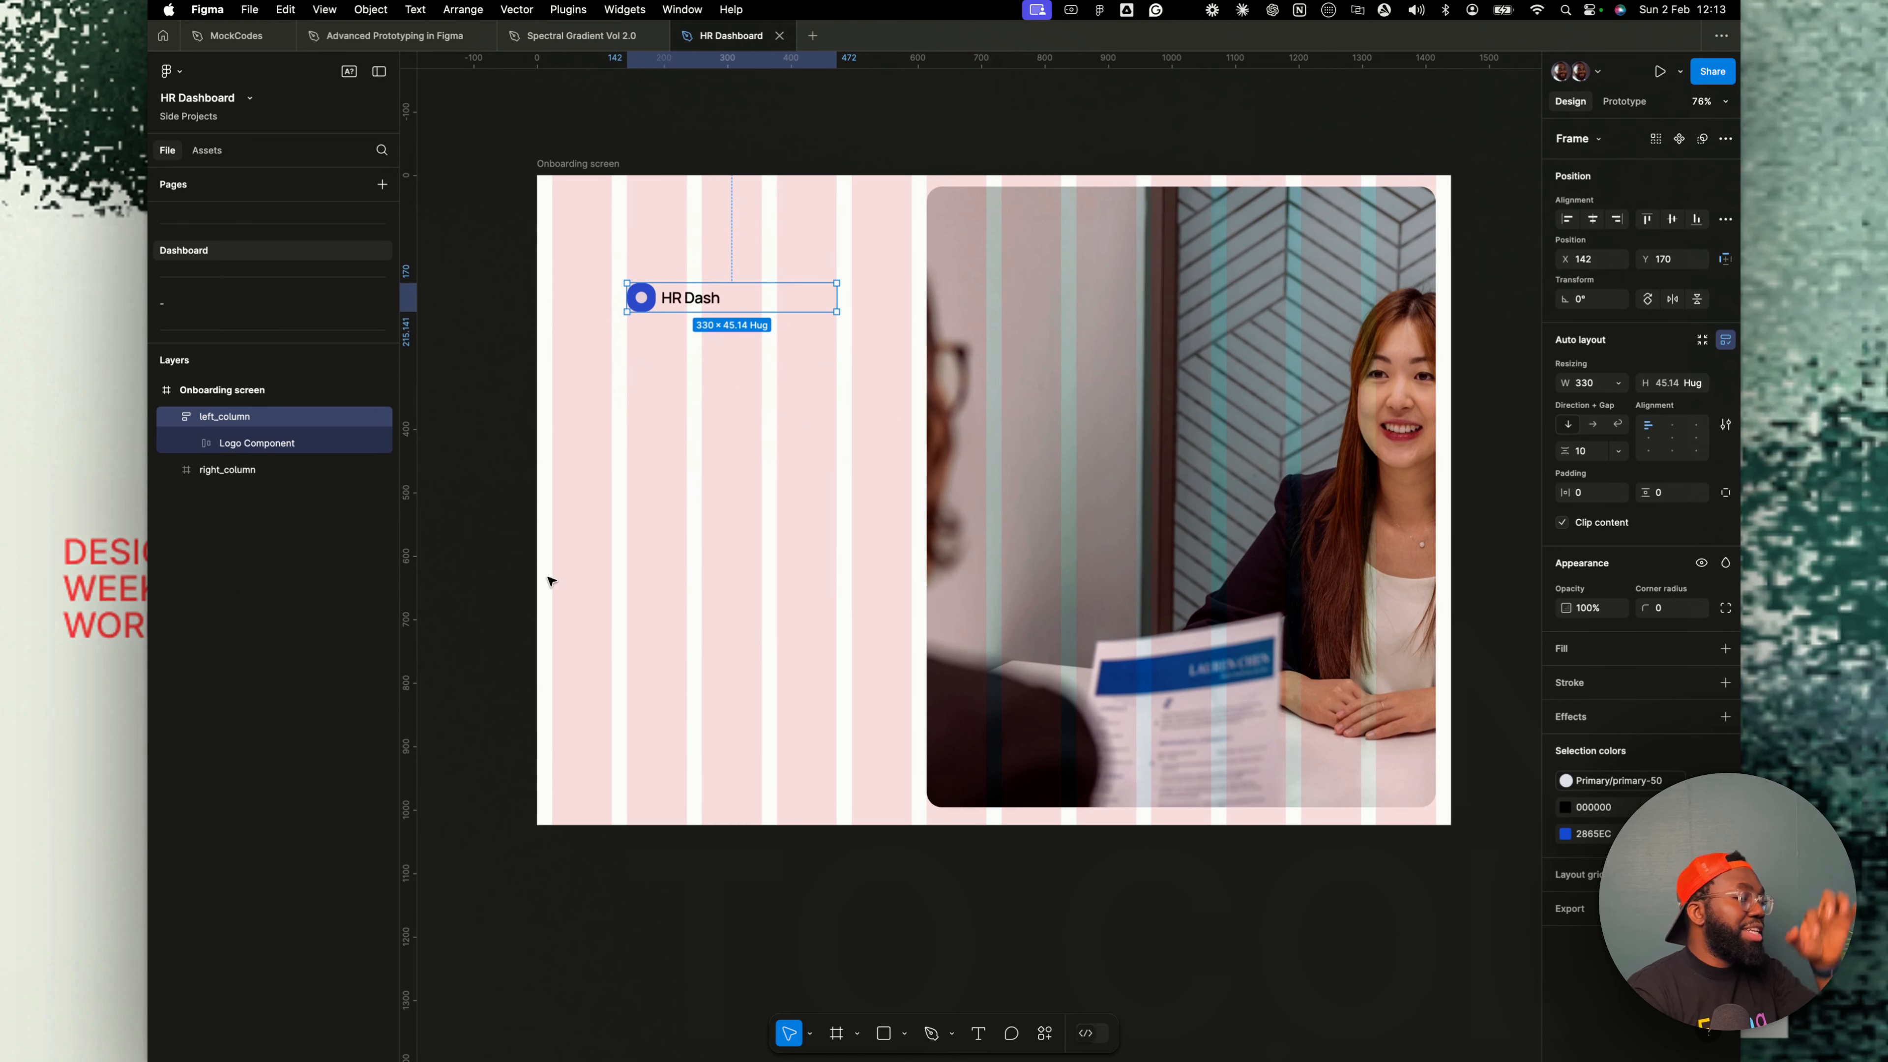
# - Set the gap between items in left_column to 48
pyautogui.click(290, 443)
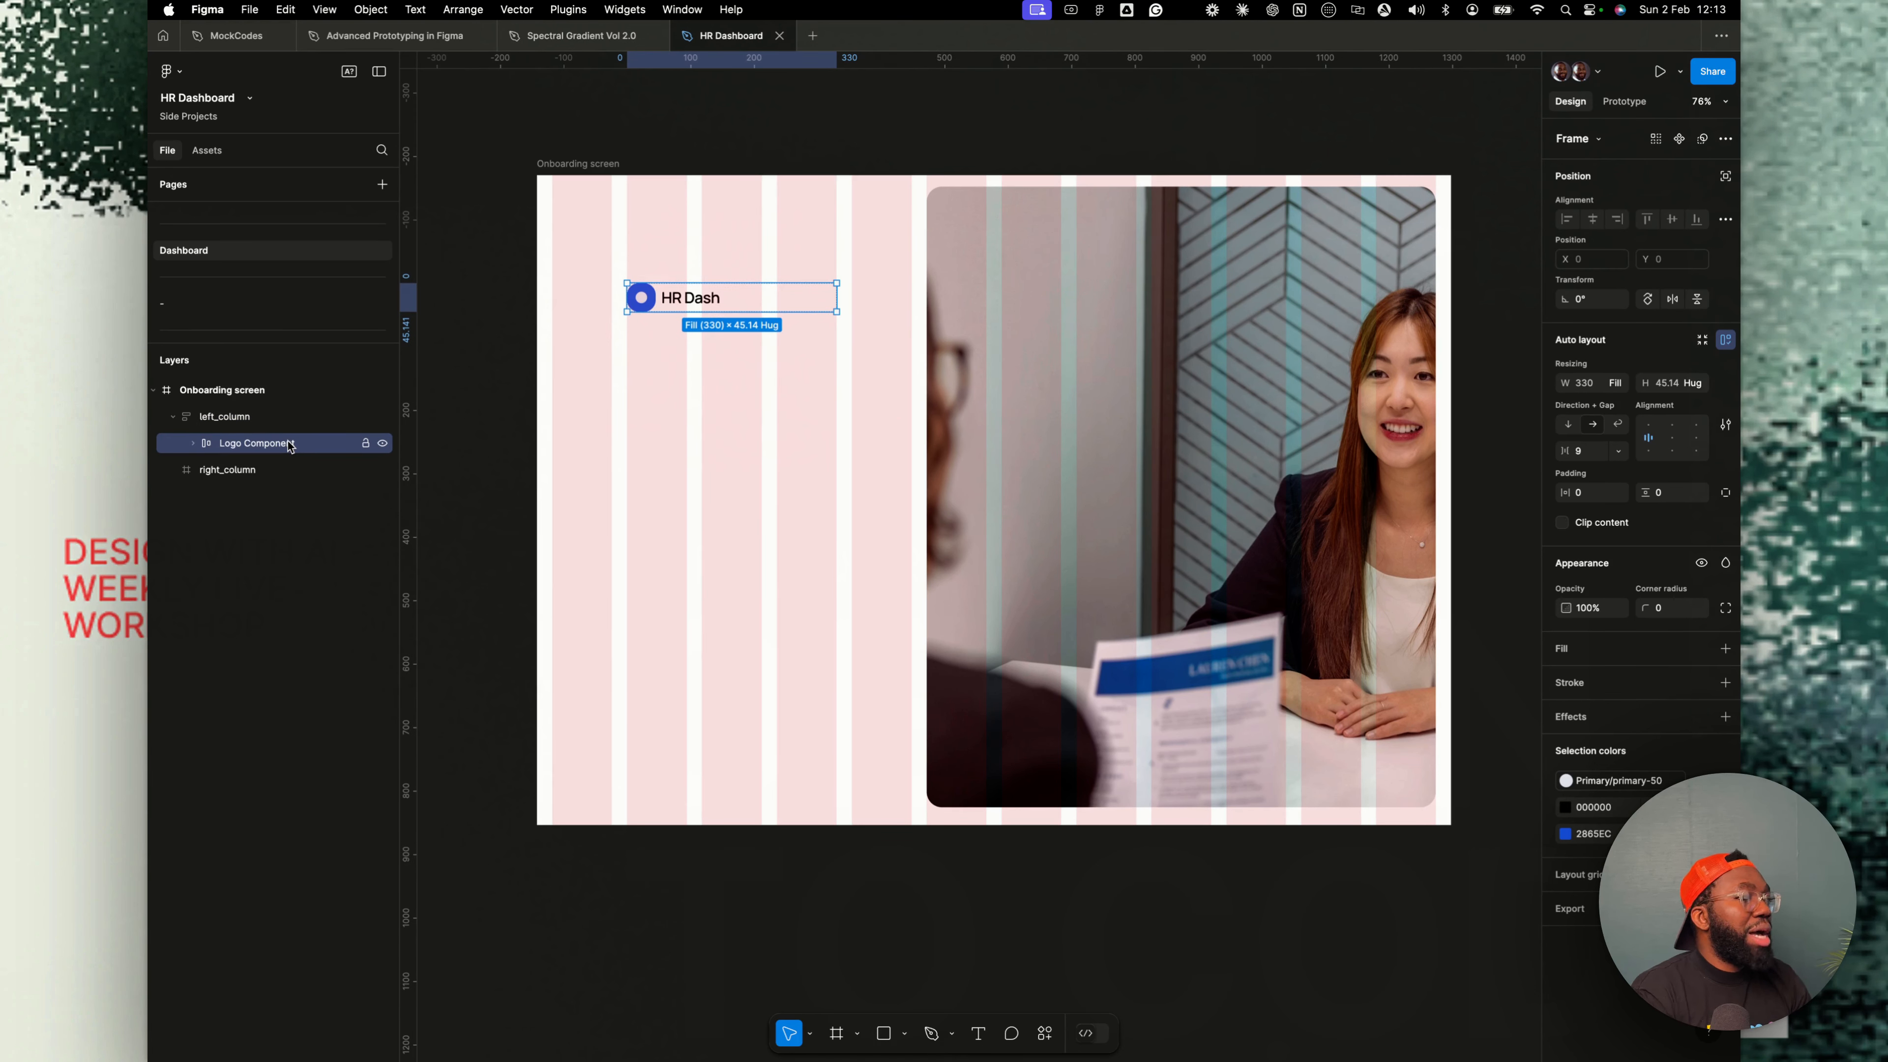
pyautogui.click(253, 417)
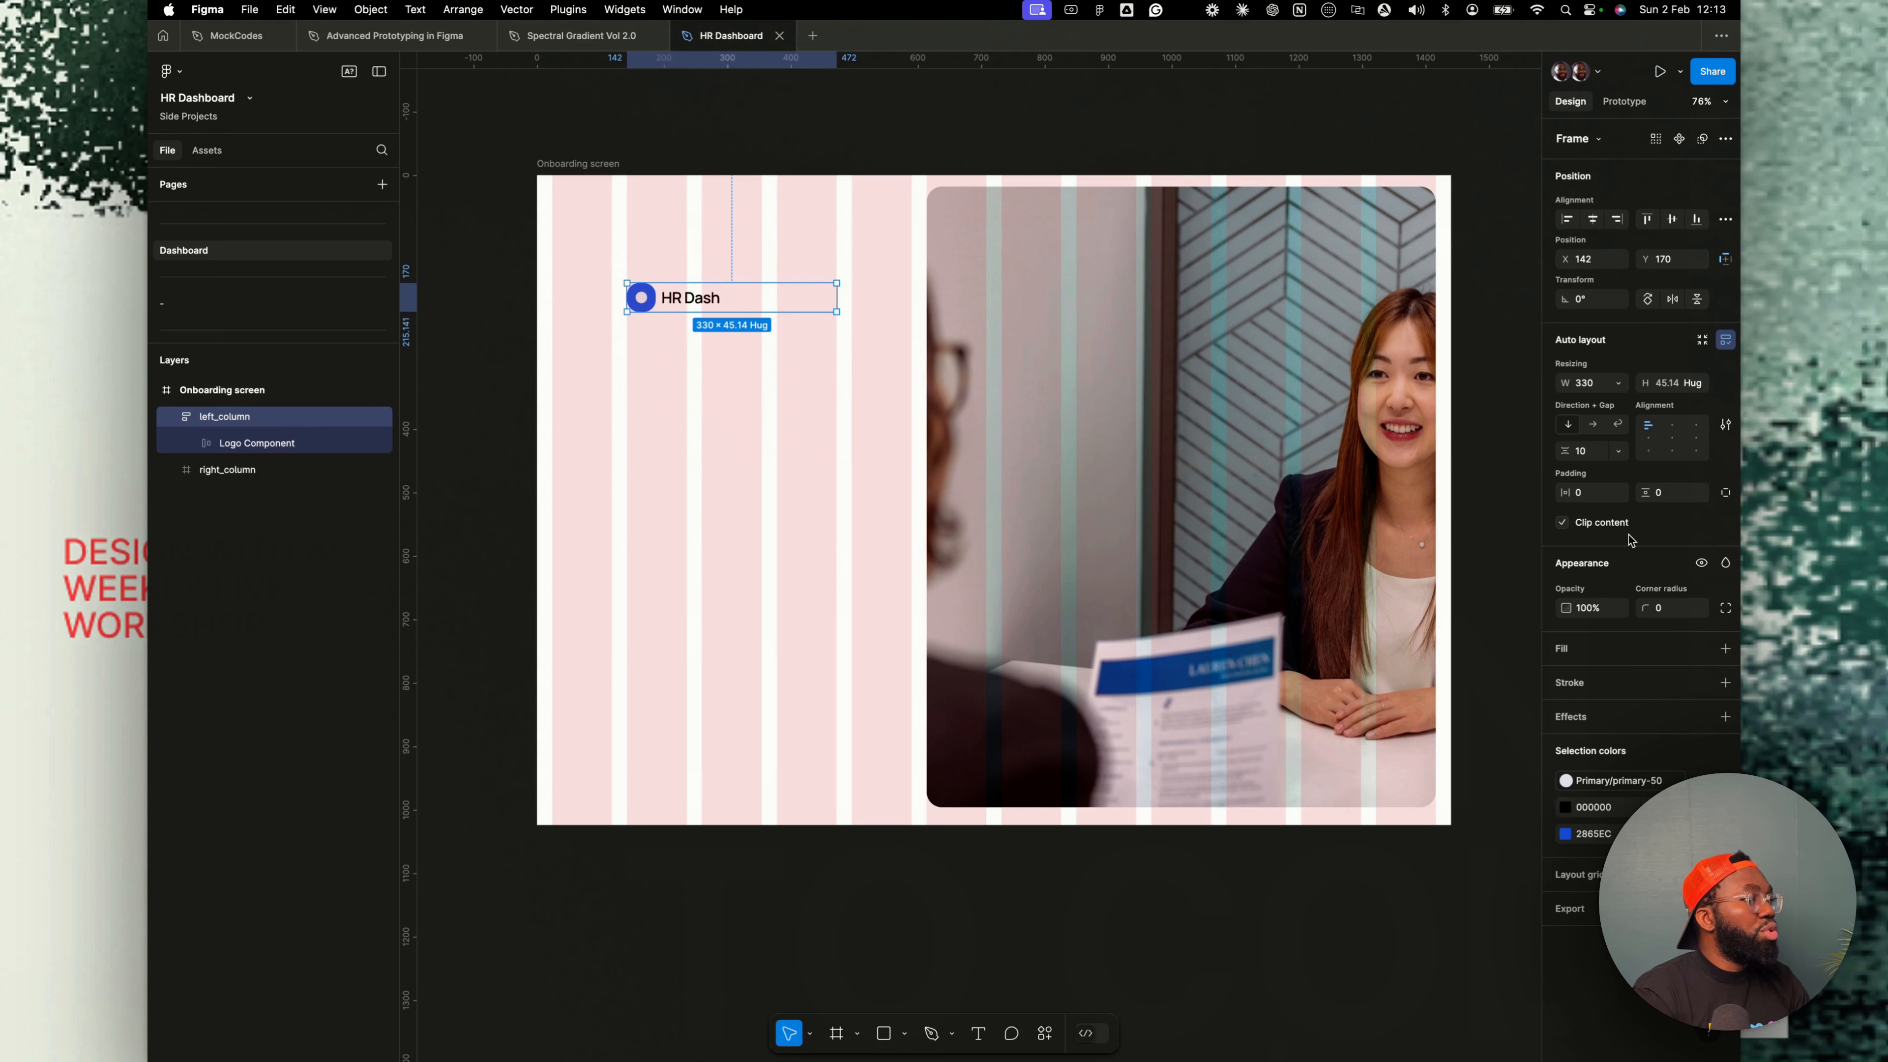
pyautogui.click(1585, 452)
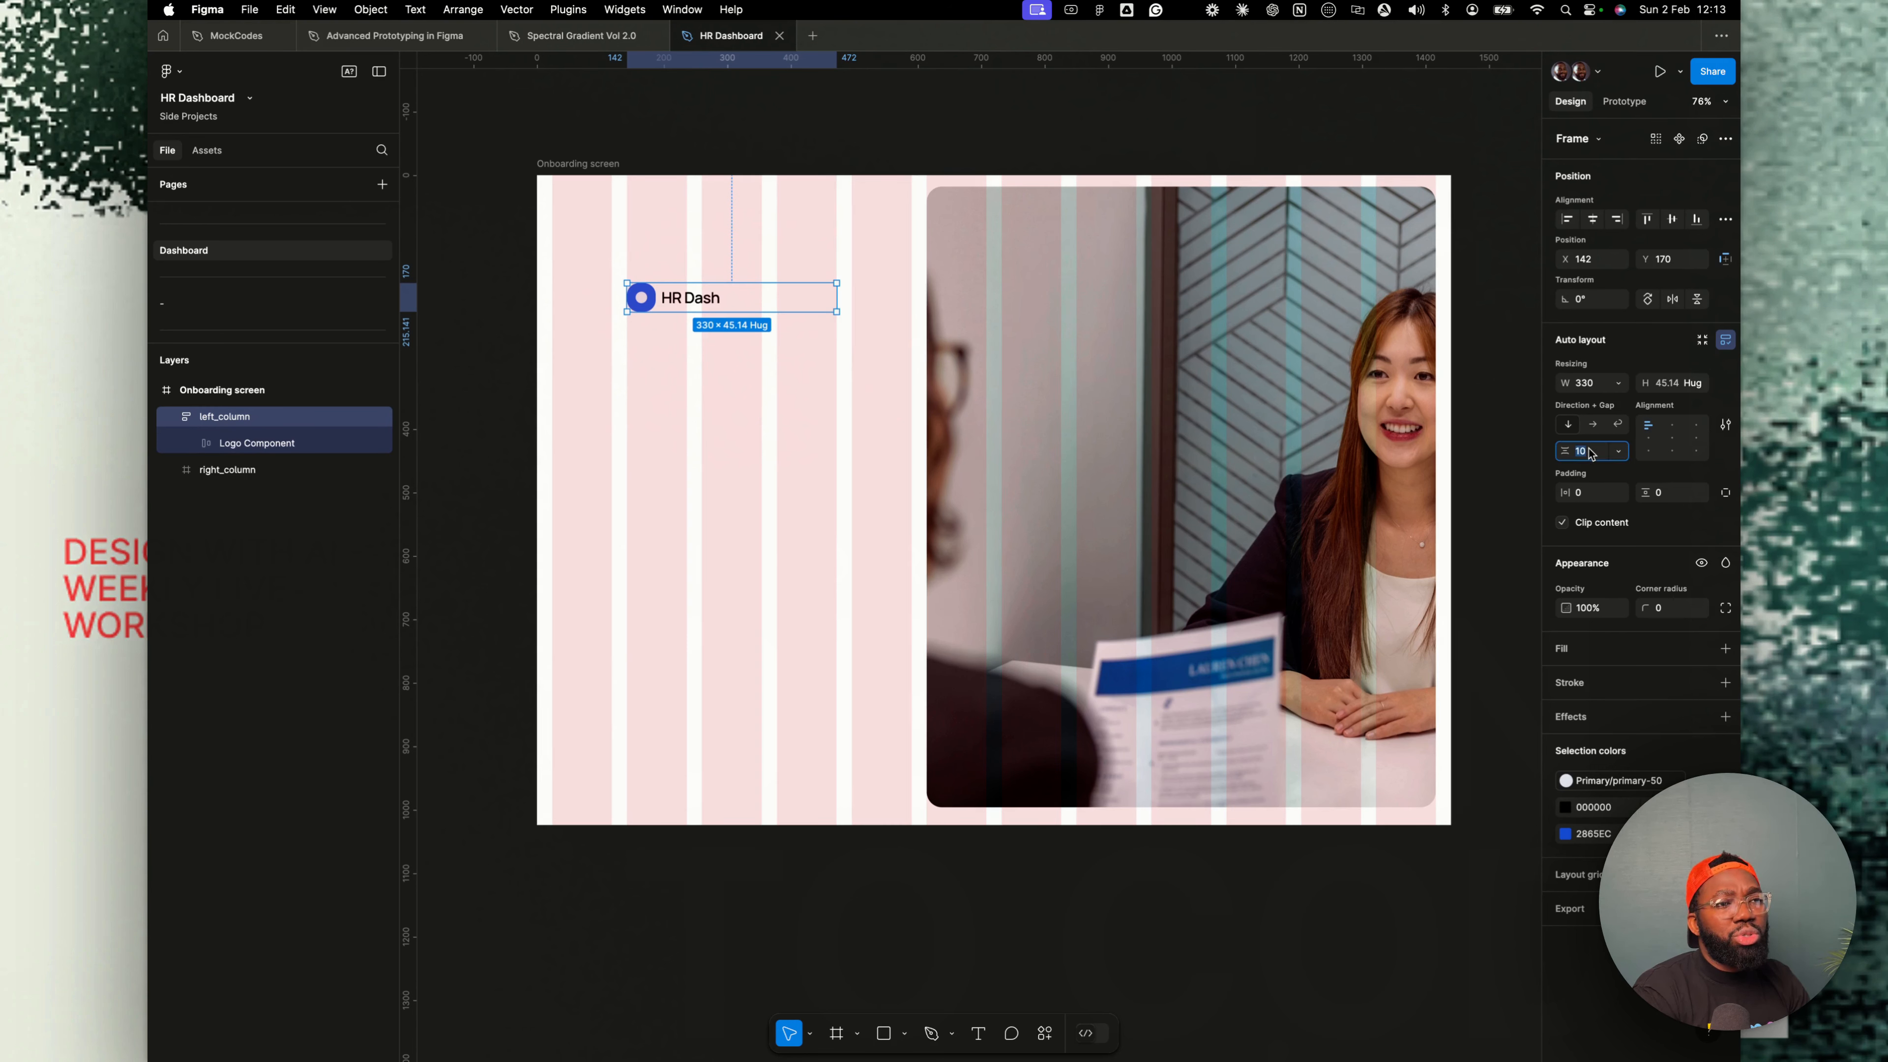
pyautogui.press('Return')
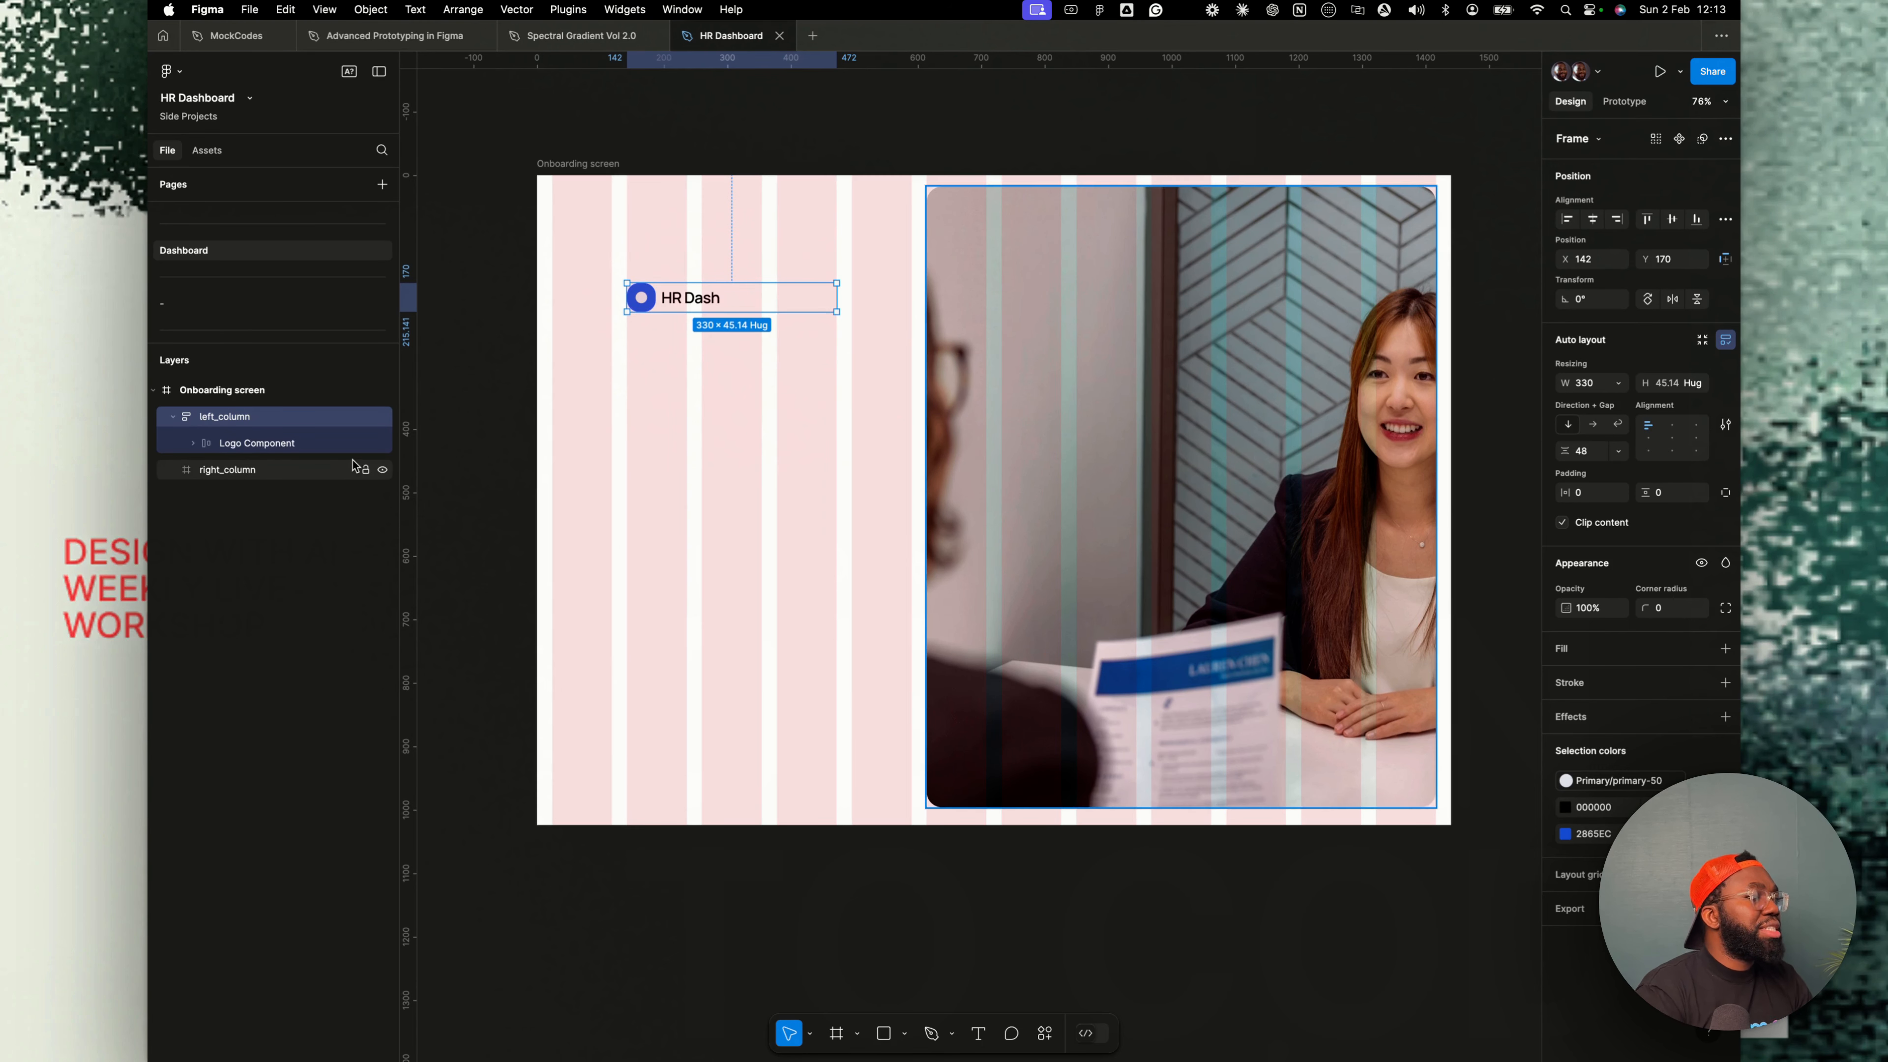
pyautogui.press('t')
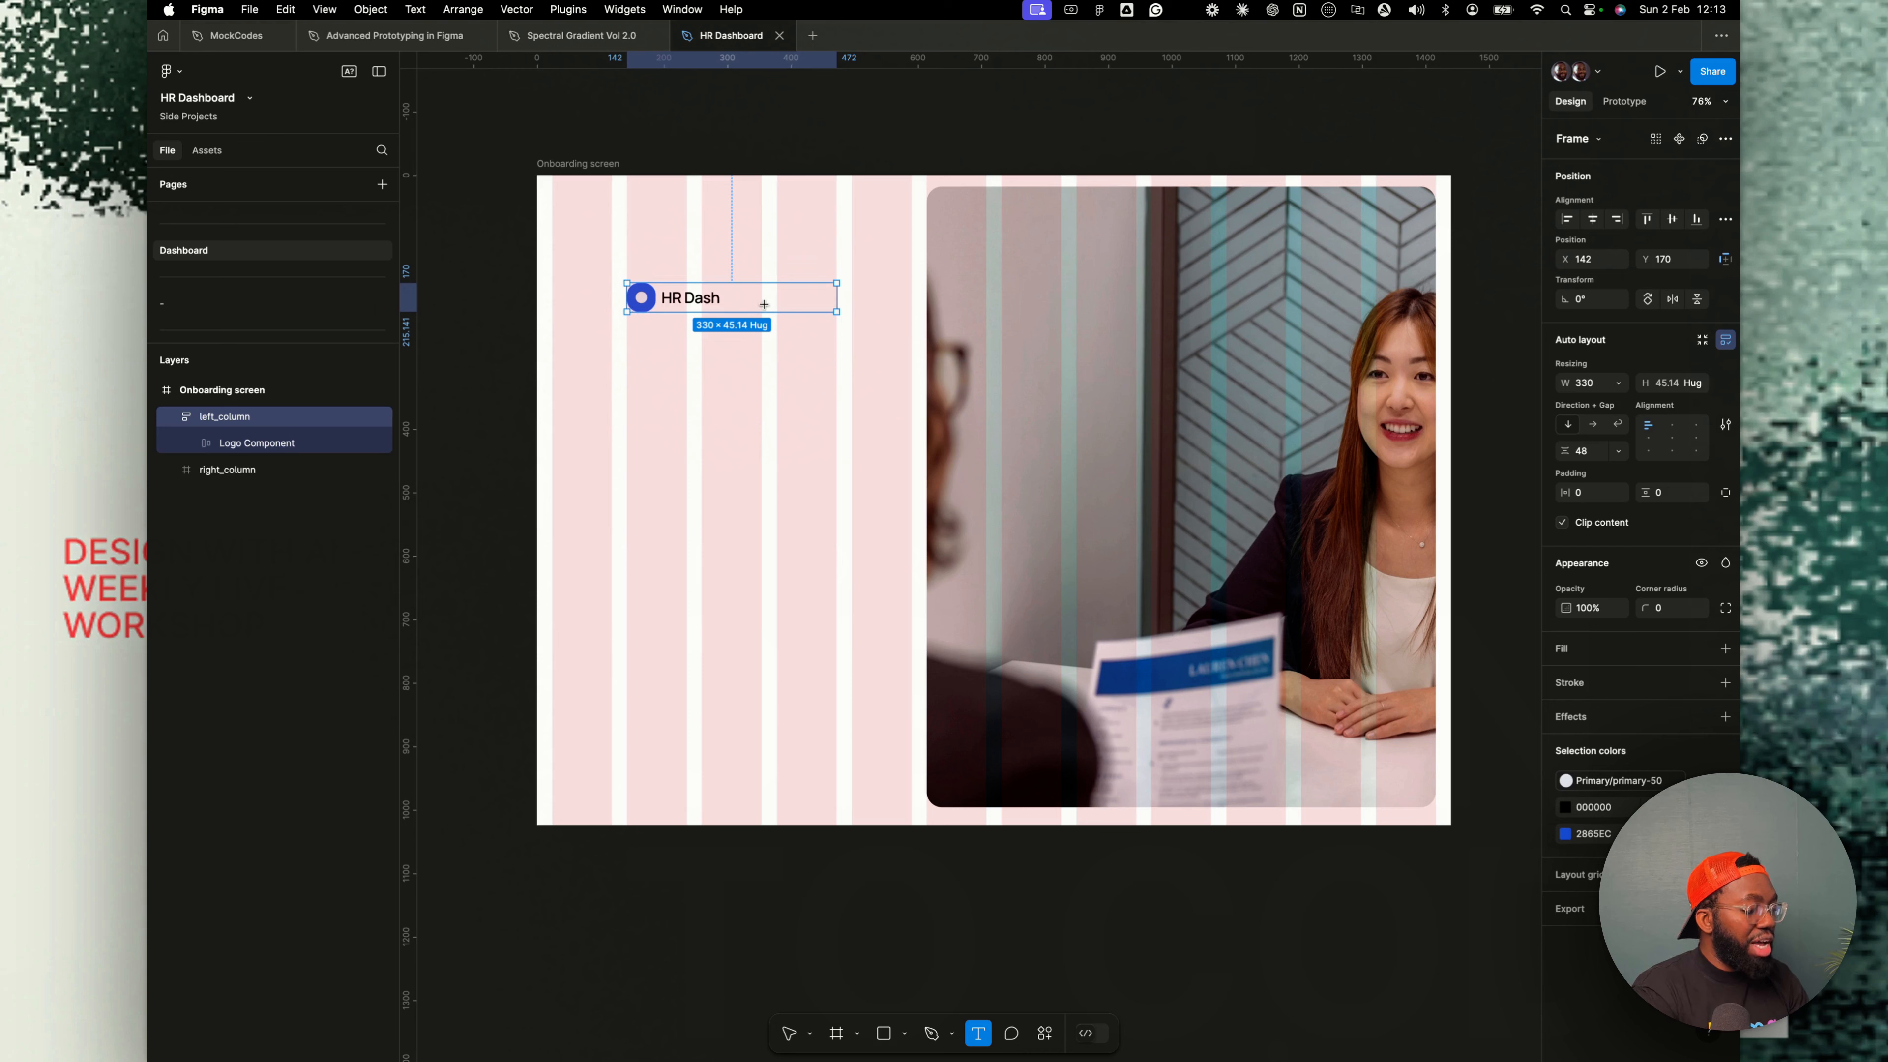
pyautogui.click(735, 315)
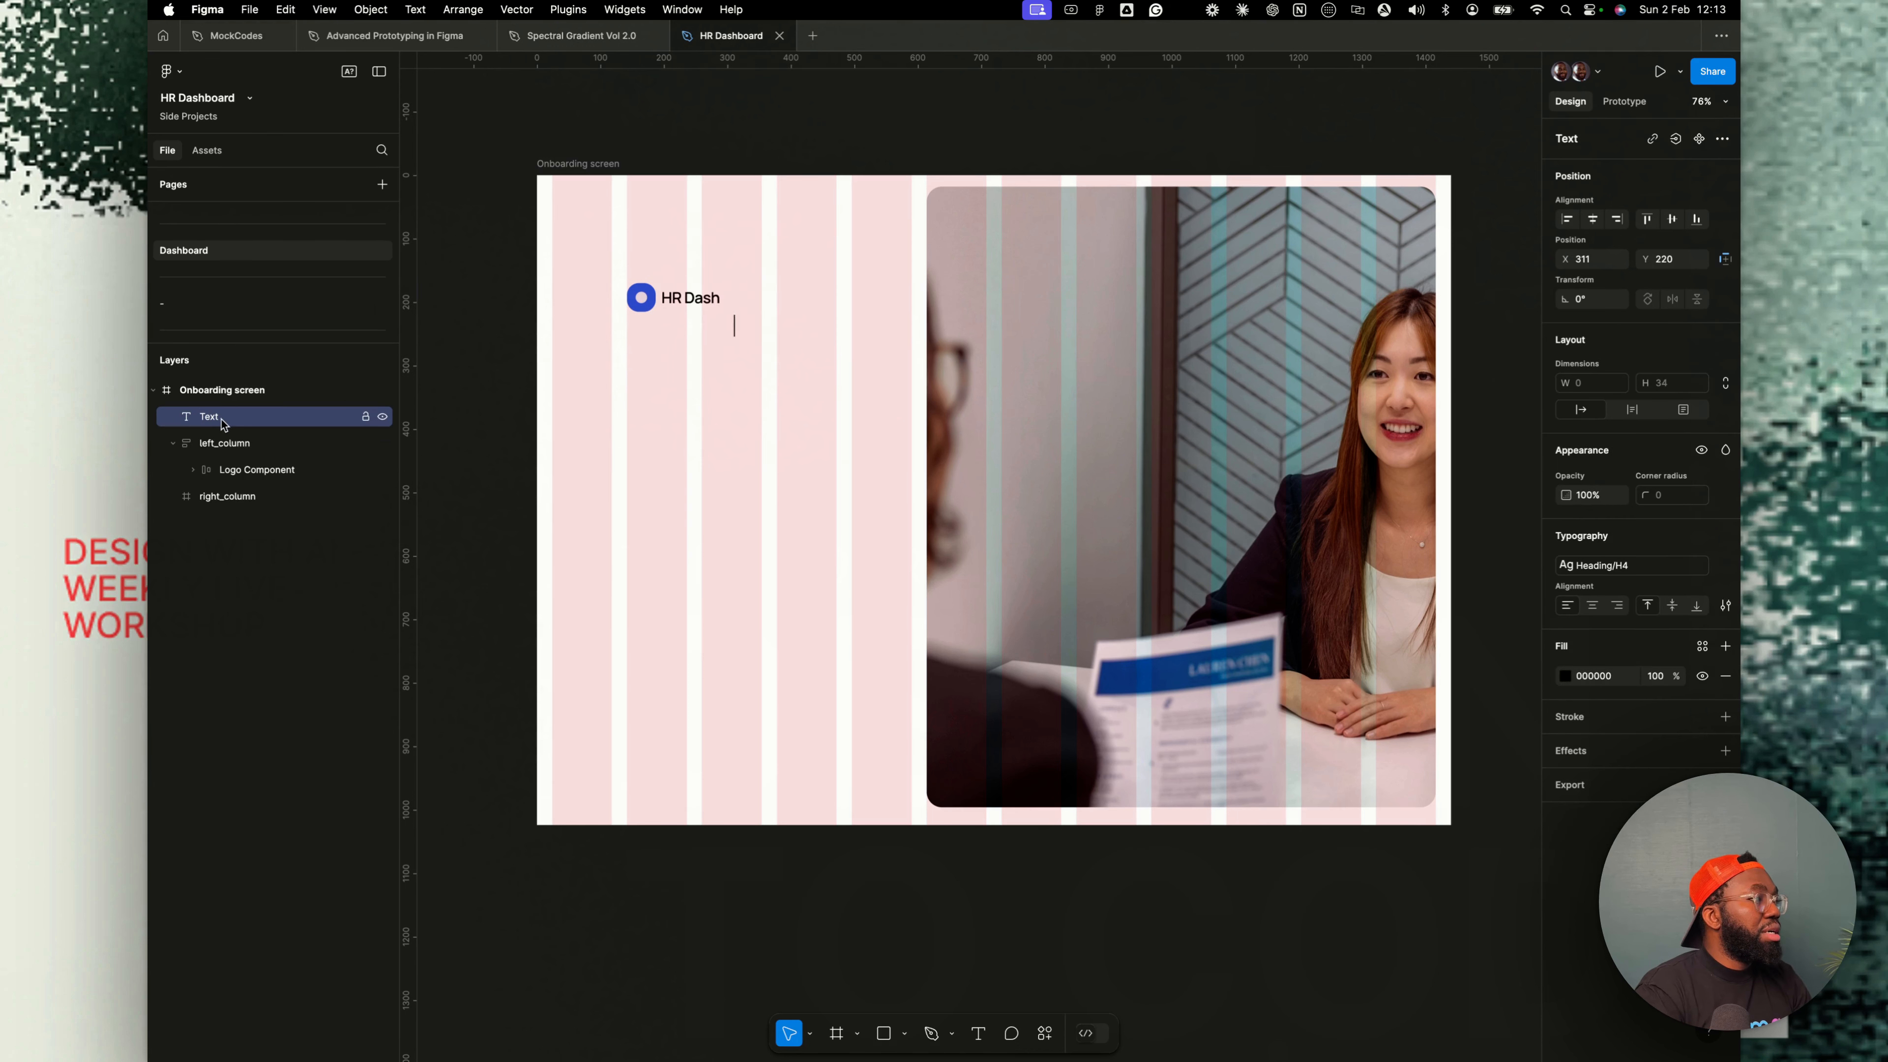
pyautogui.click(235, 454)
pyautogui.click(238, 473)
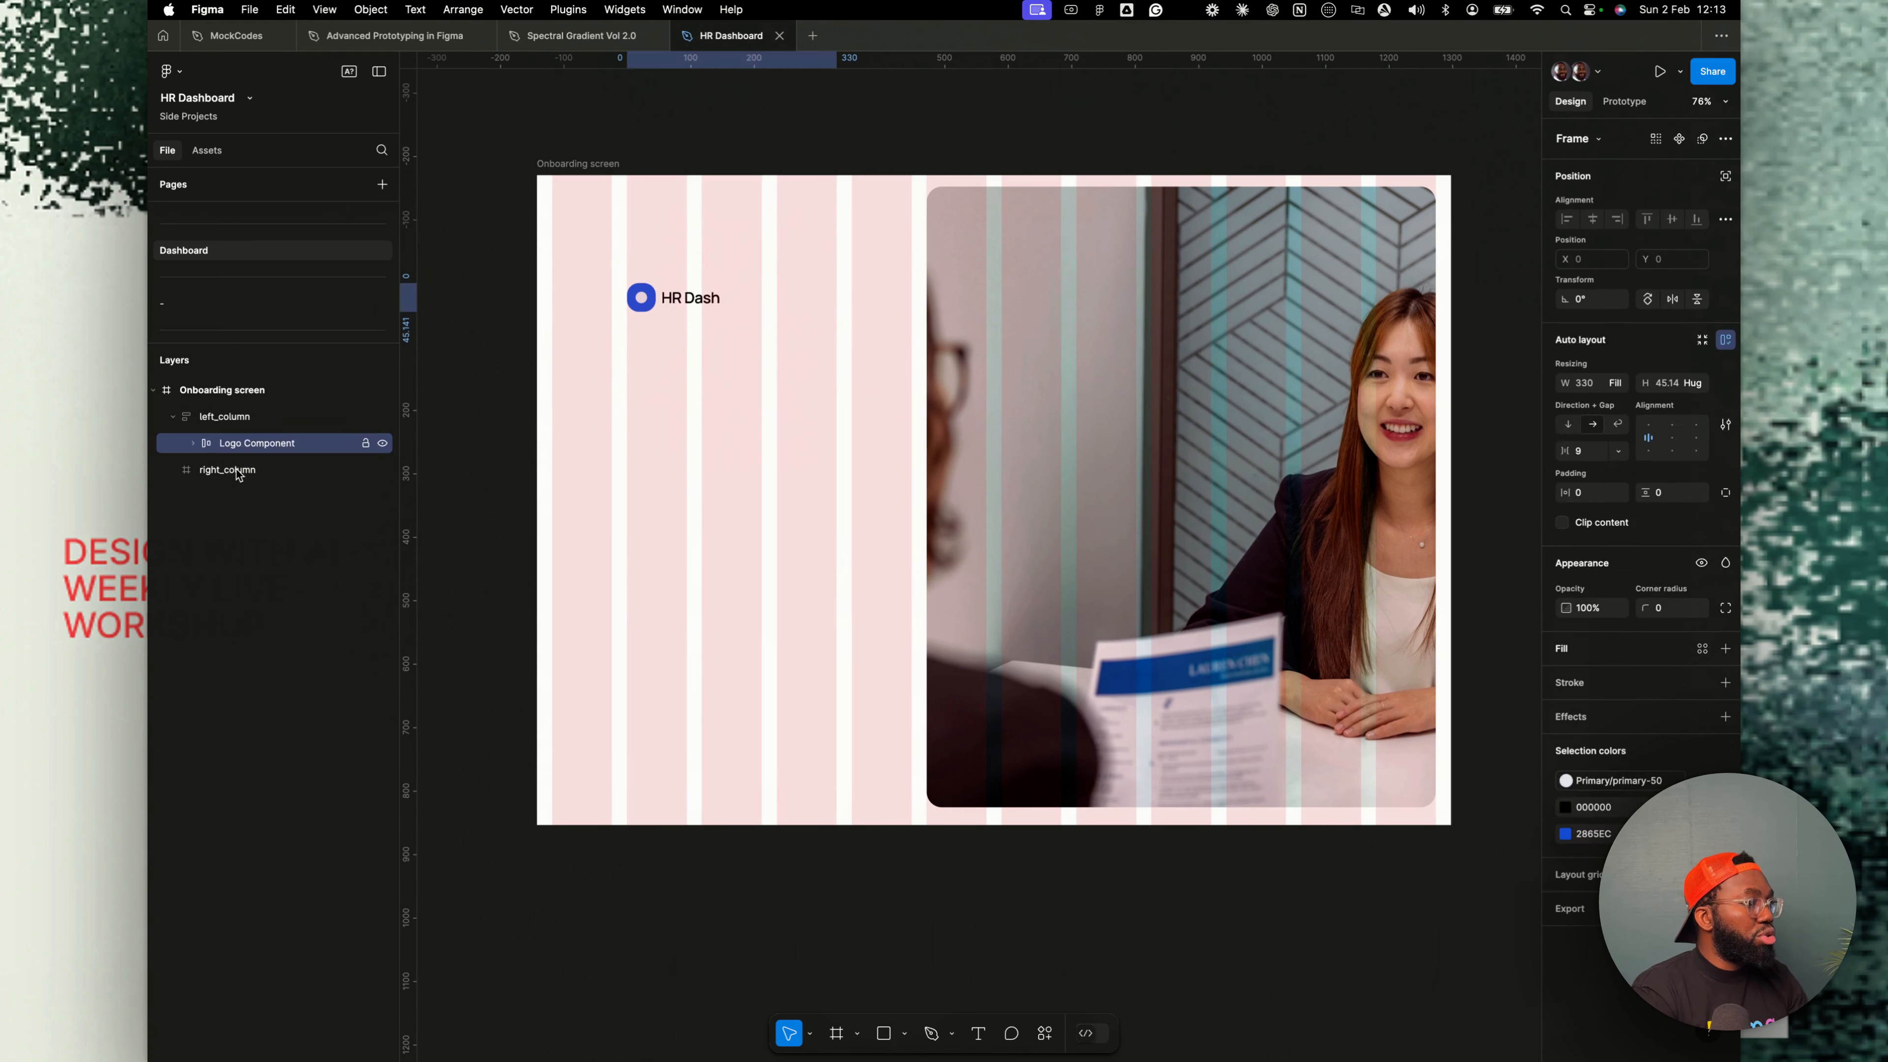
pyautogui.click(239, 472)
pyautogui.click(242, 417)
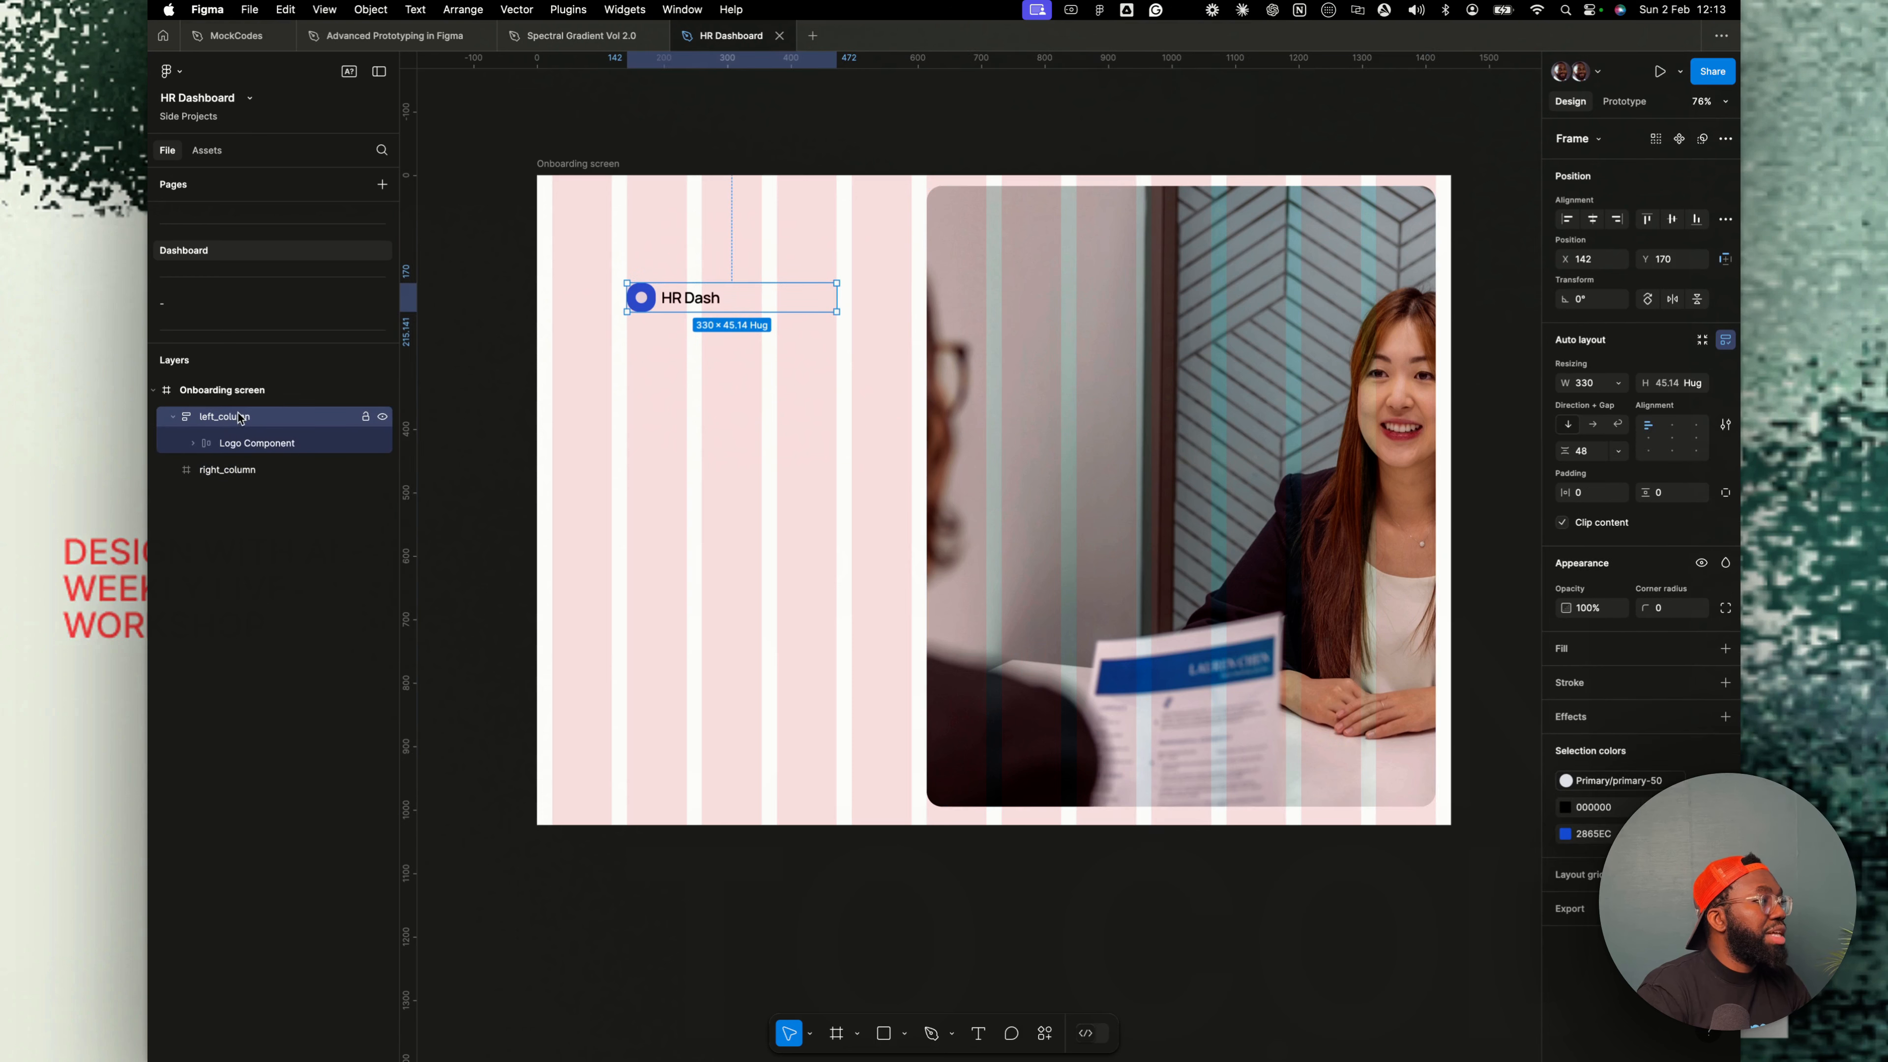
# - Add a "Hero" text layer and move it into left_column below Logo Component
pyautogui.press('t')
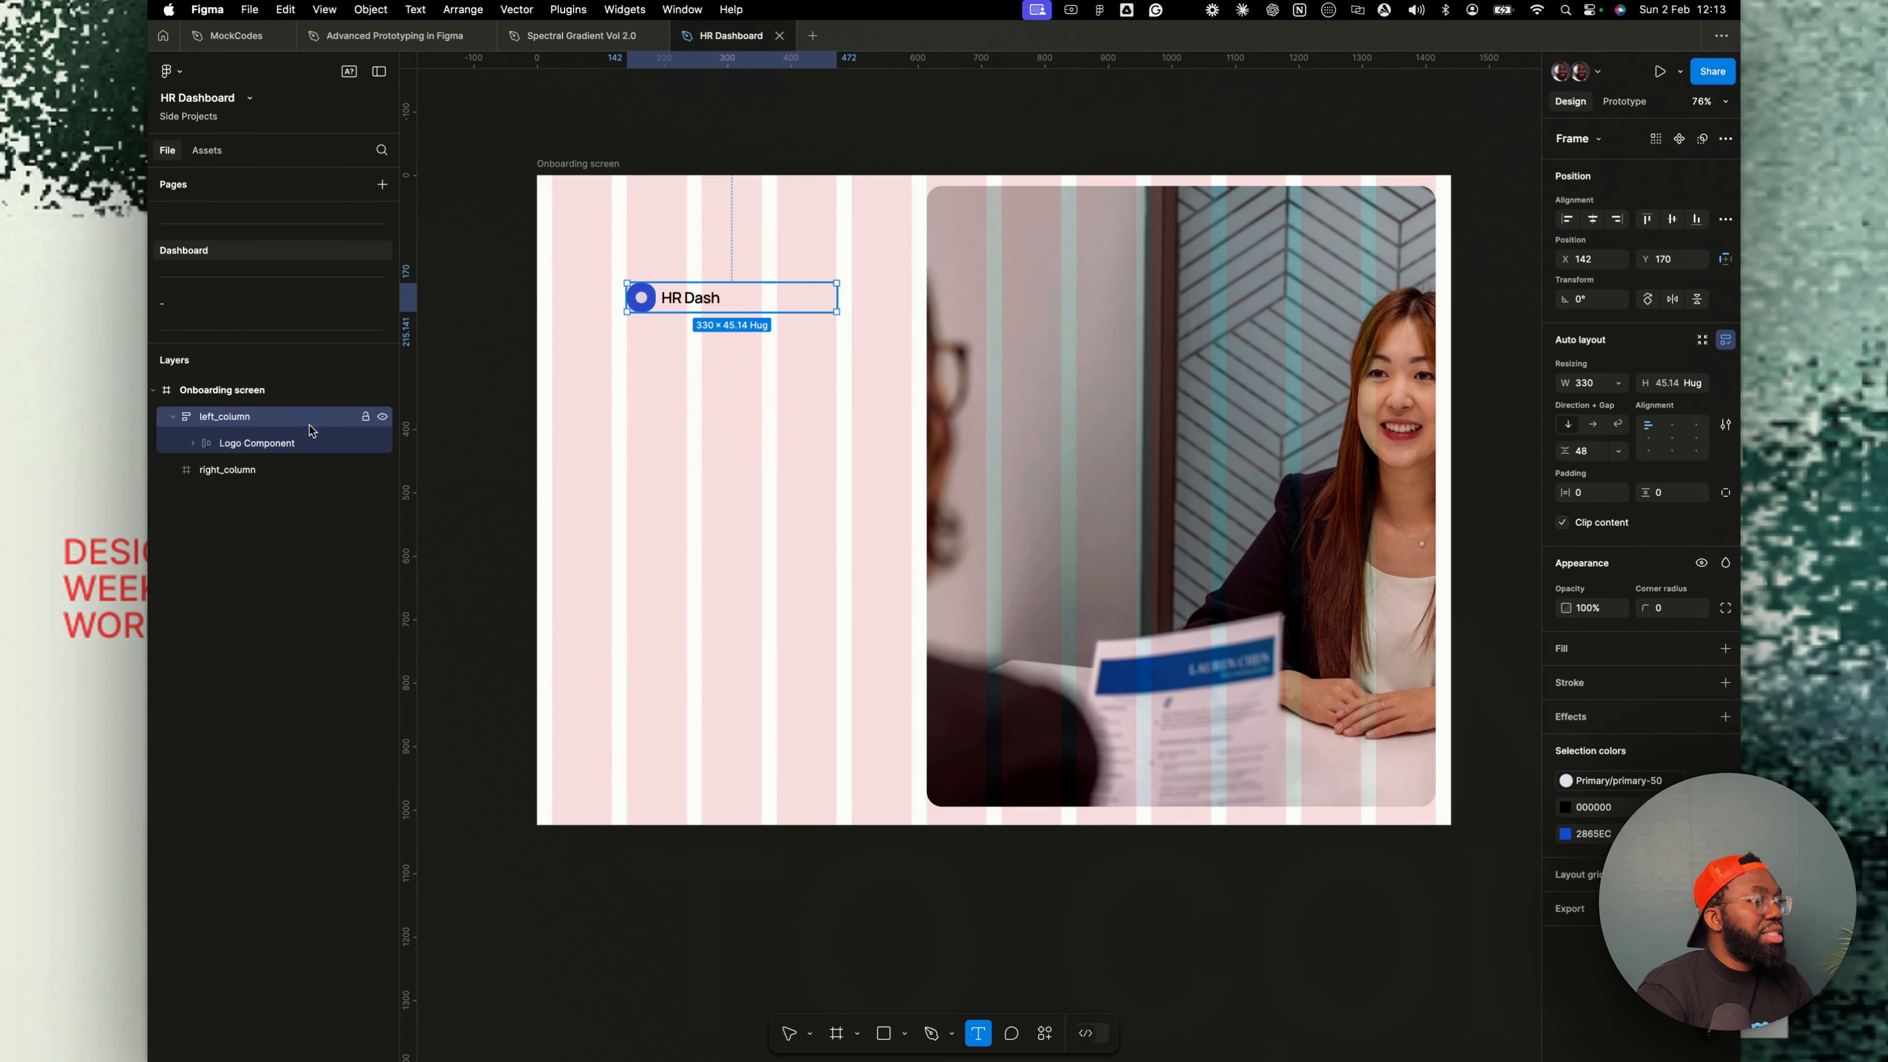
pyautogui.click(760, 281)
pyautogui.write('Hero')
pyautogui.press('Escape')
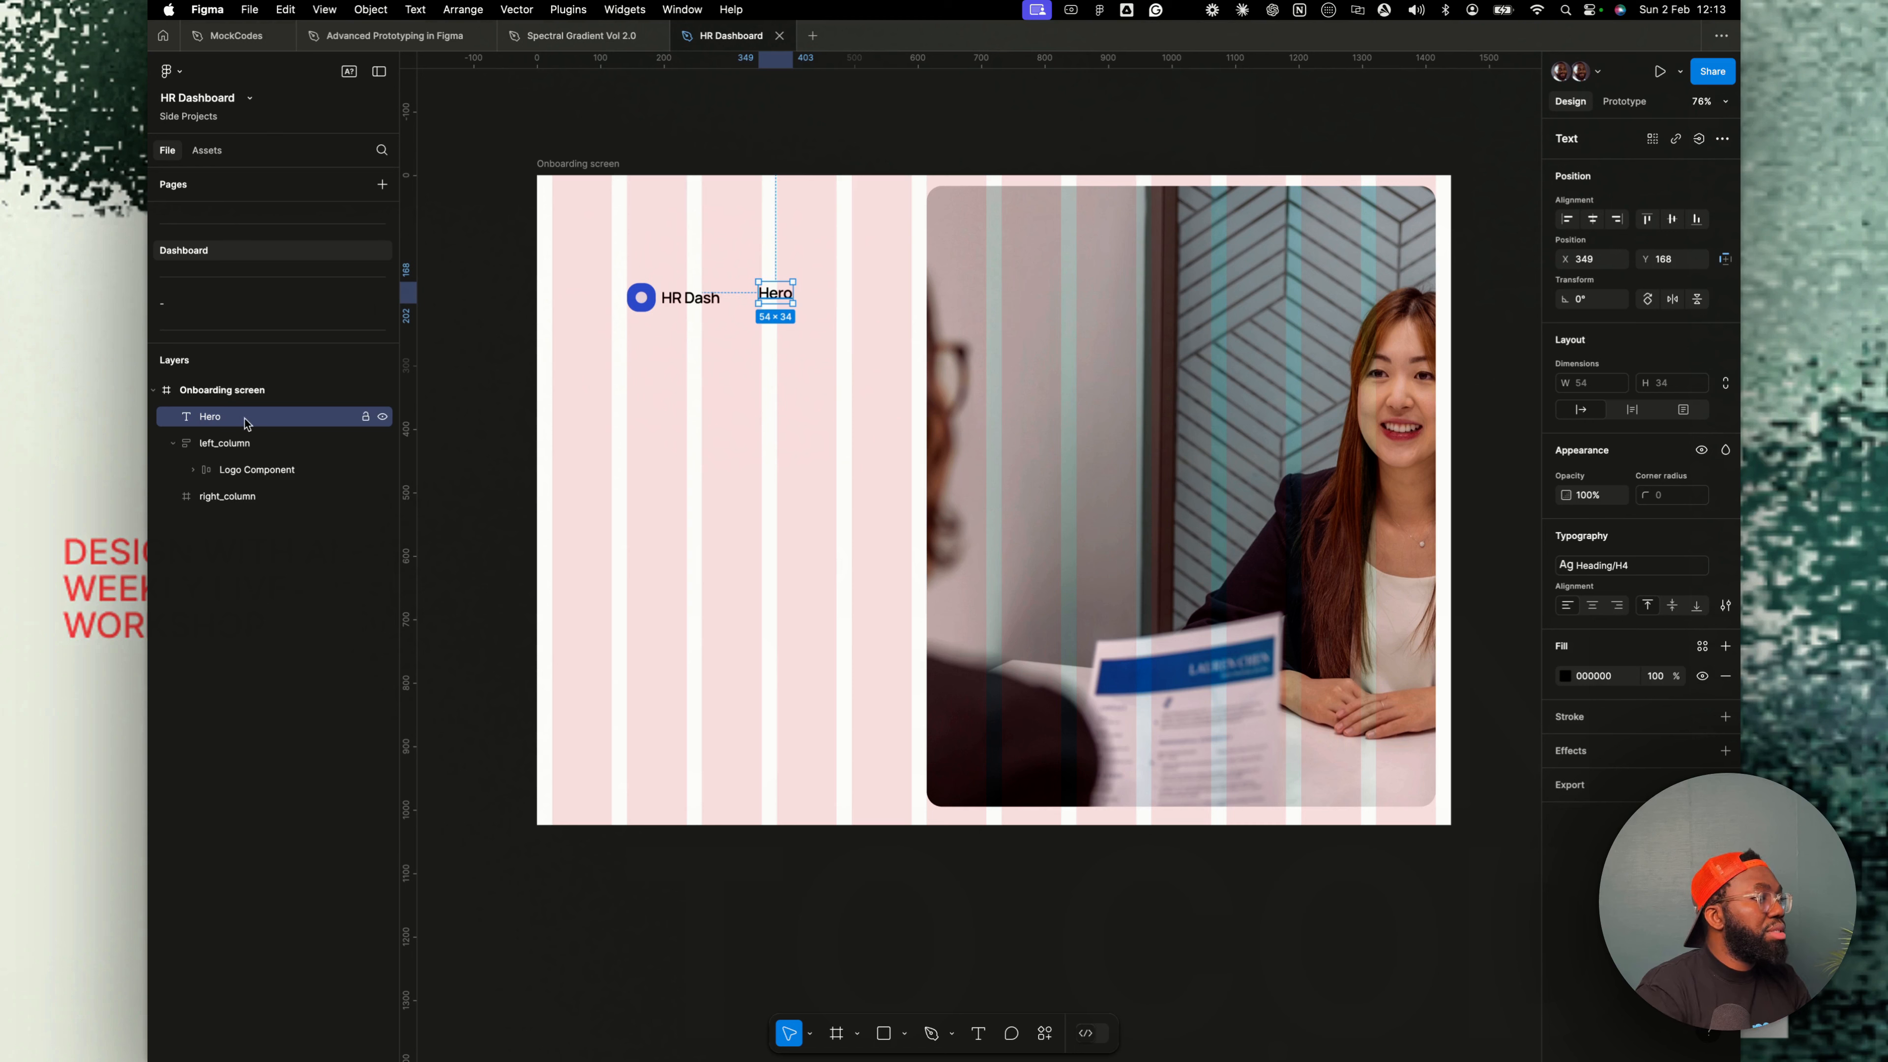
pyautogui.moveTo(271, 452); pyautogui.dragTo(253, 426)
# - Replace the Hero text with "Manage your recruitment process with ease"
pyautogui.click(264, 469)
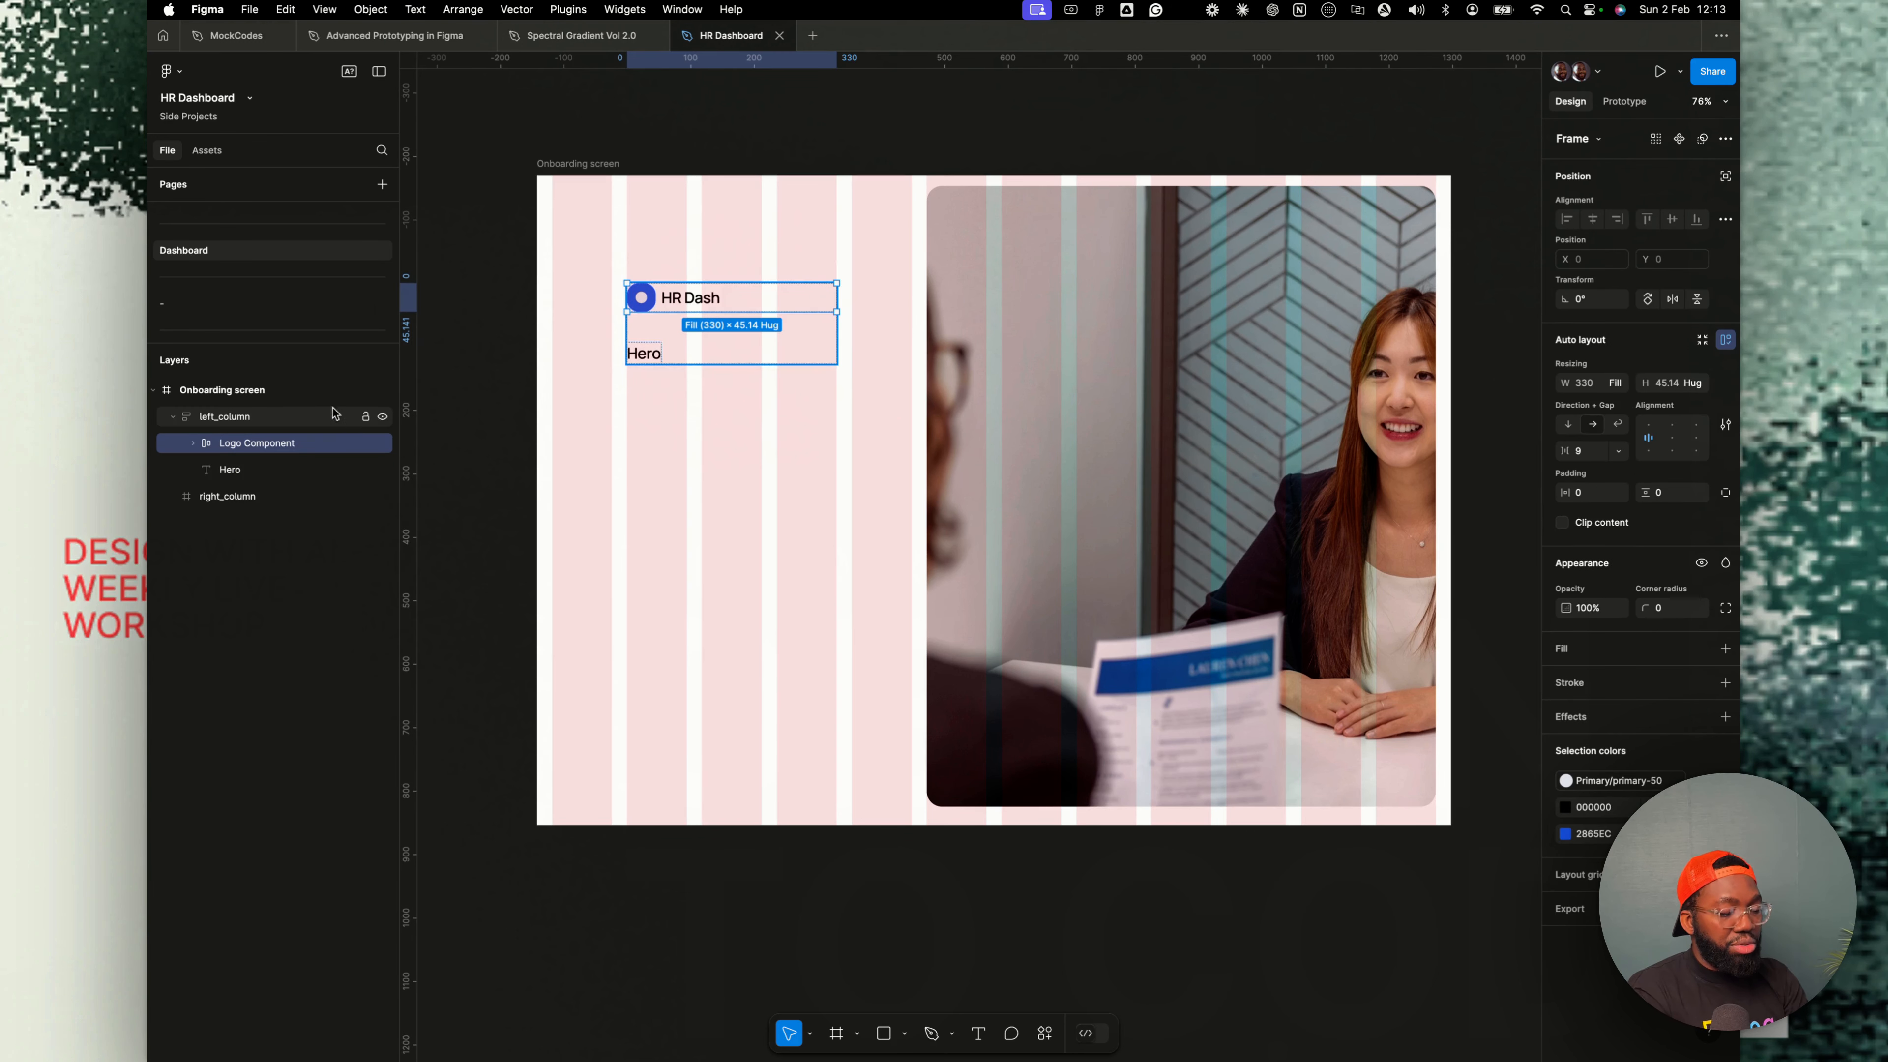
pyautogui.click(238, 475)
pyautogui.doubleClick(644, 355)
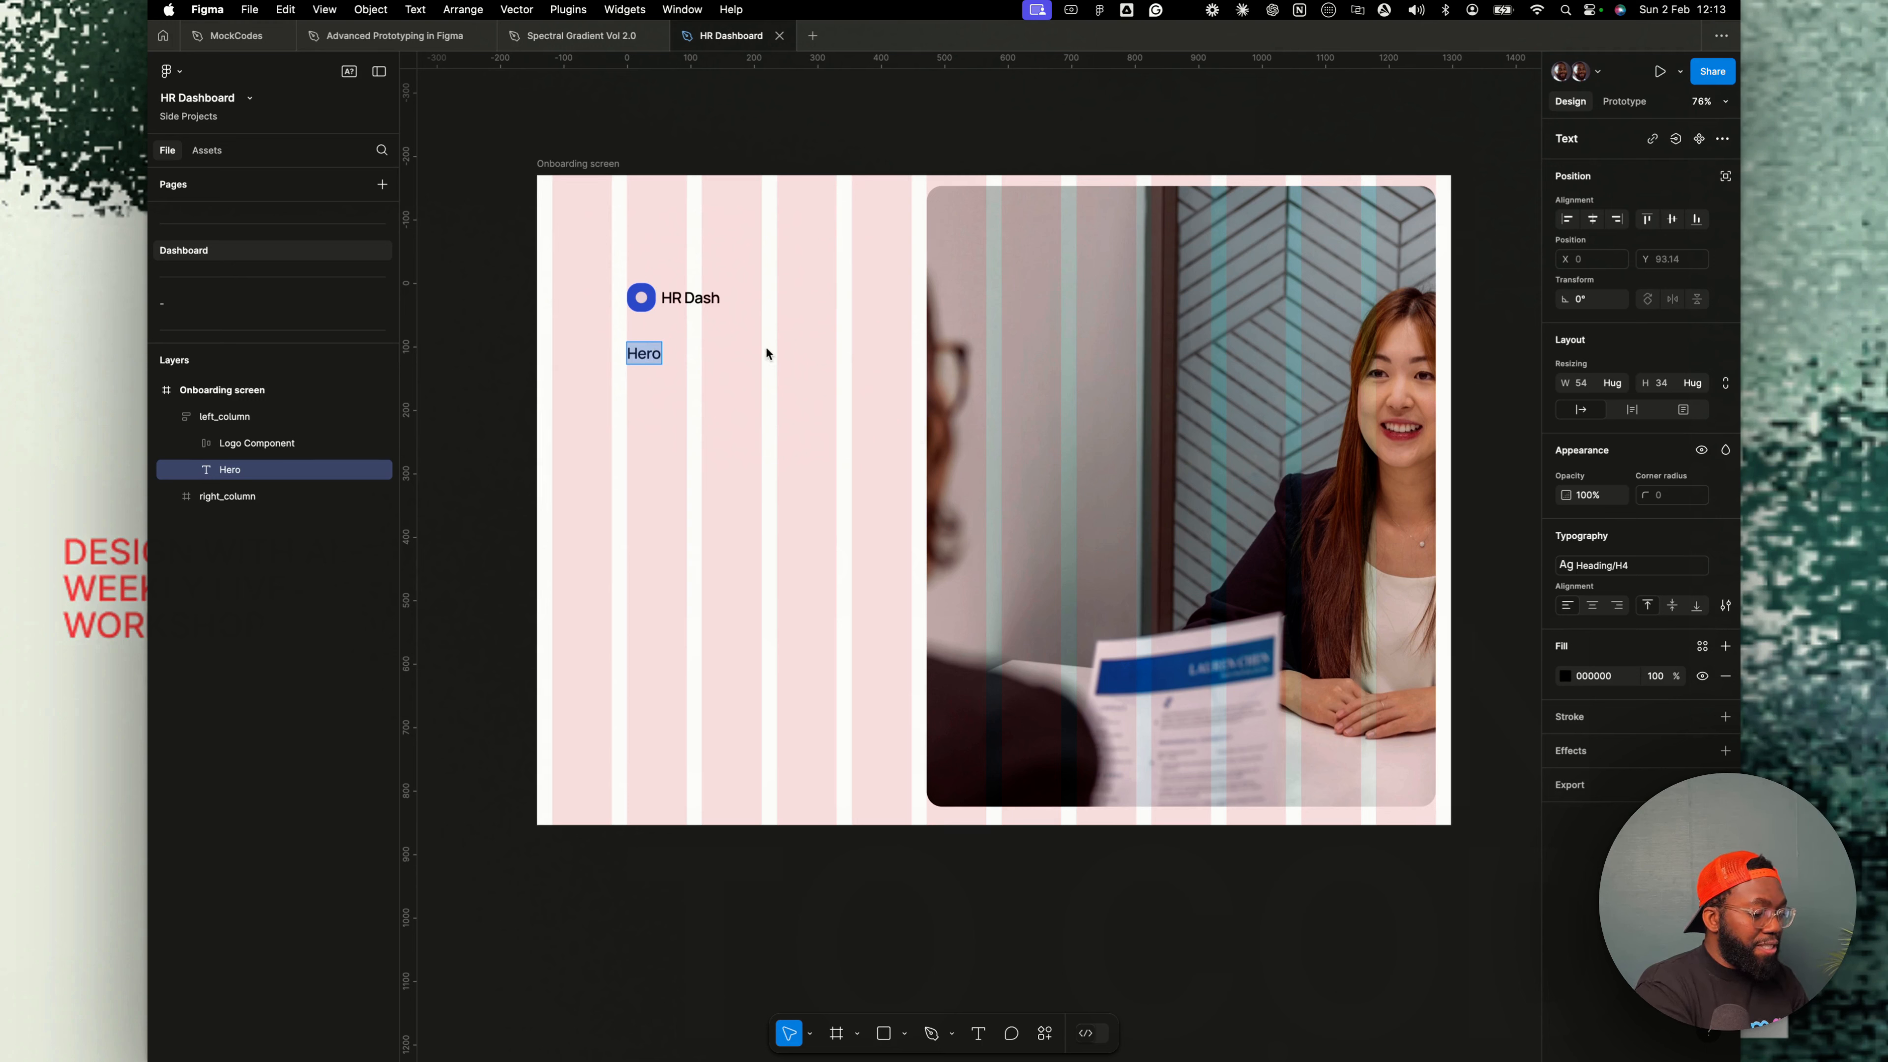
pyautogui.write('Manage your recr')
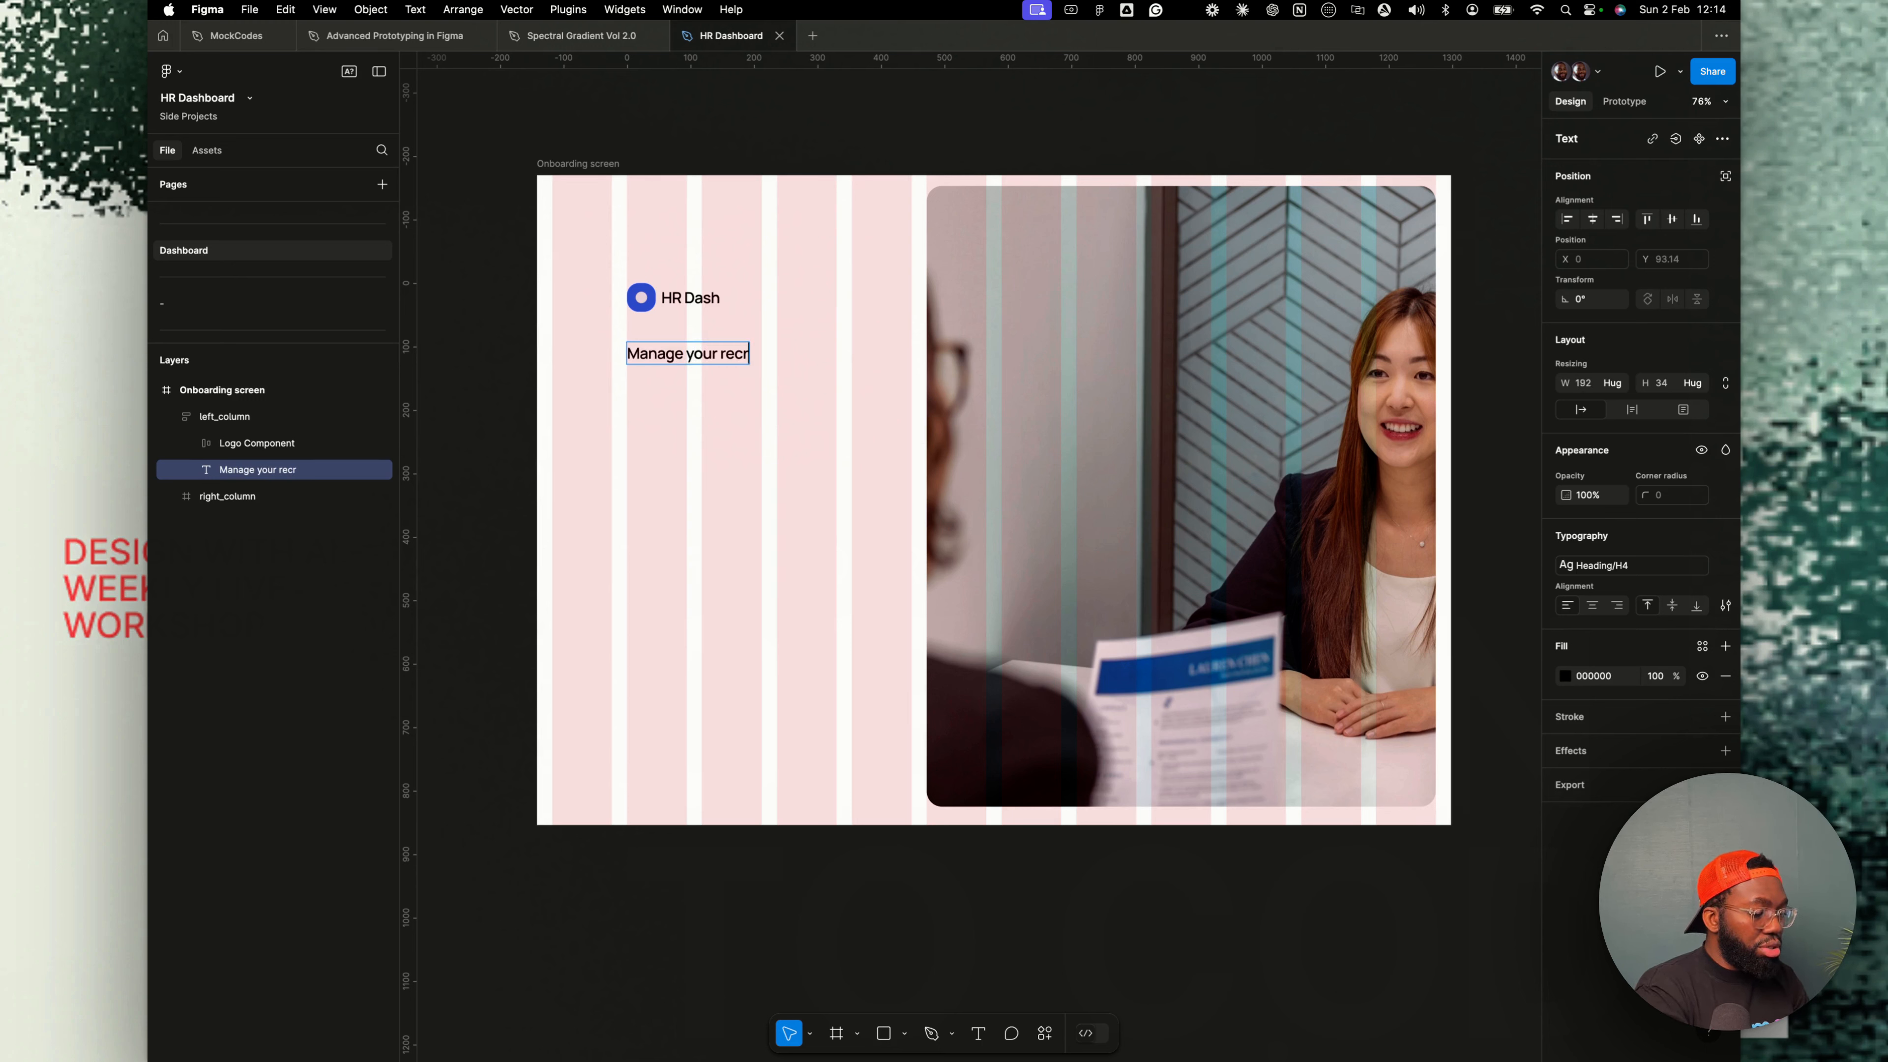
pyautogui.write('uitment process with')
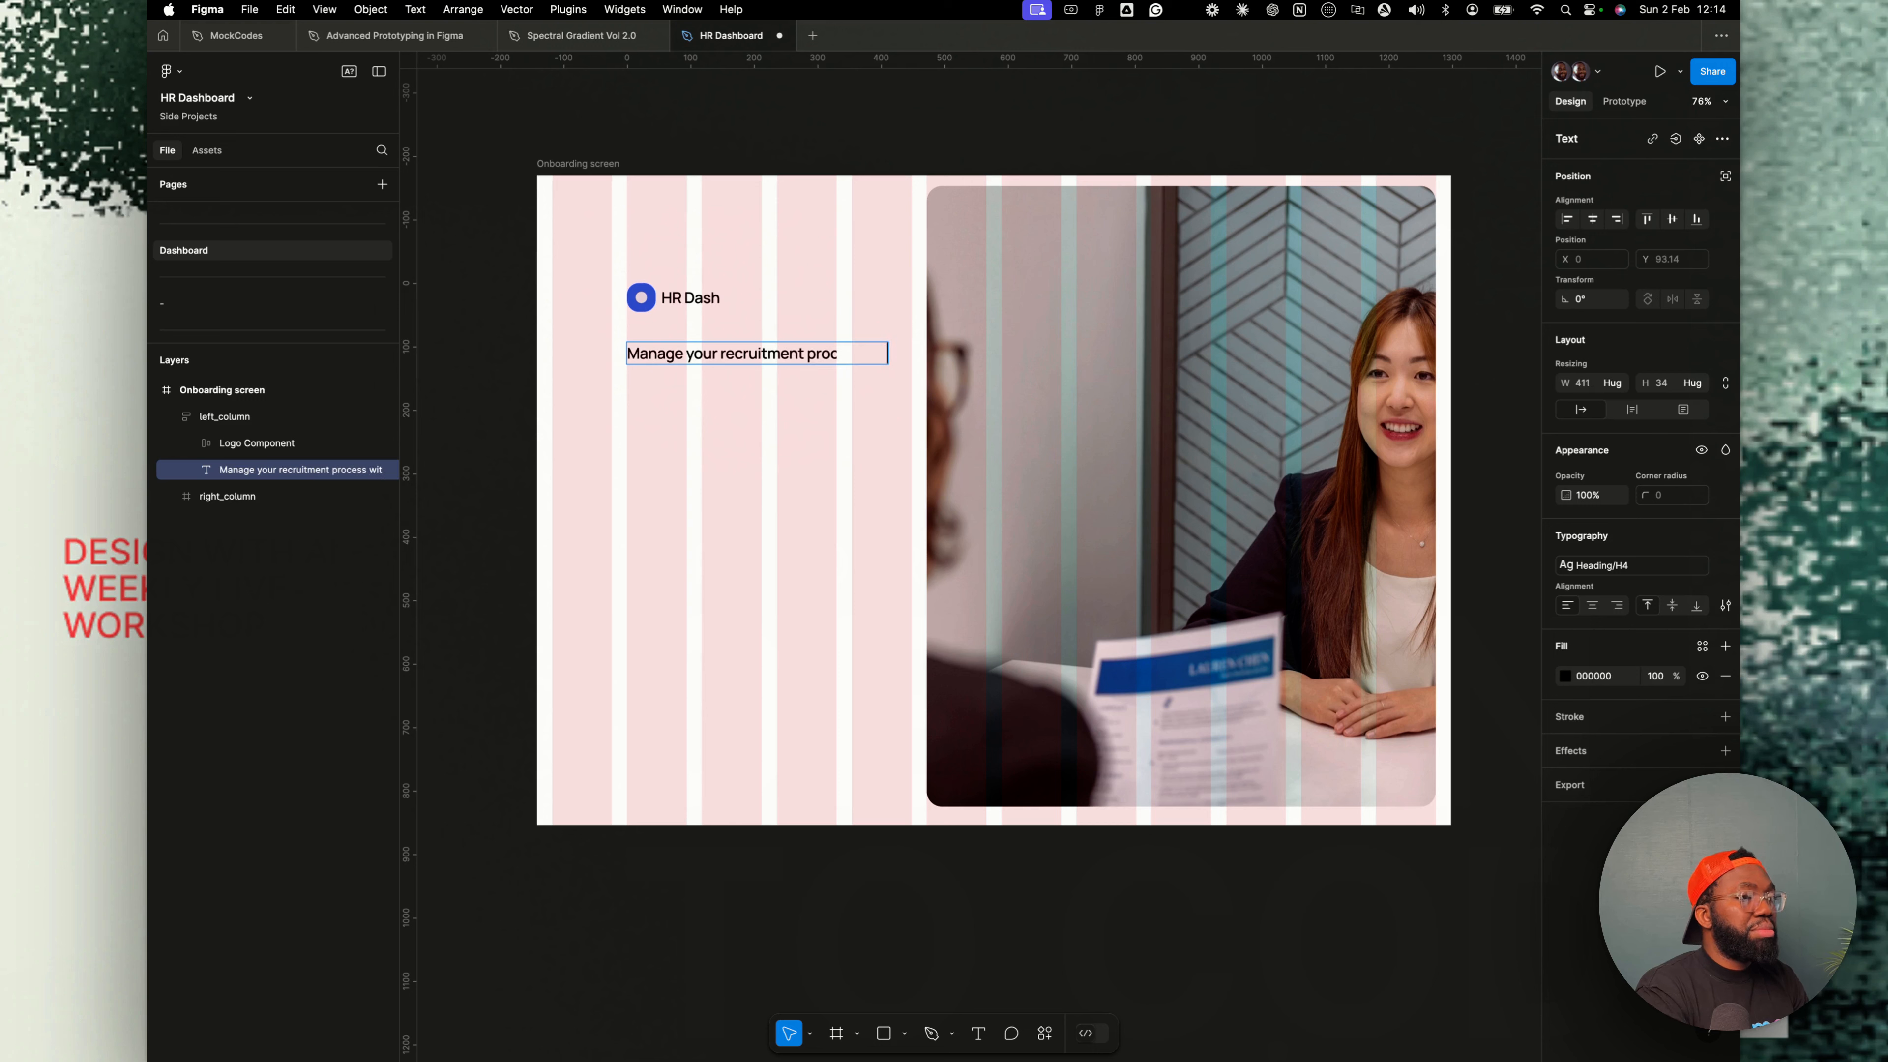
pyautogui.write(' ease')
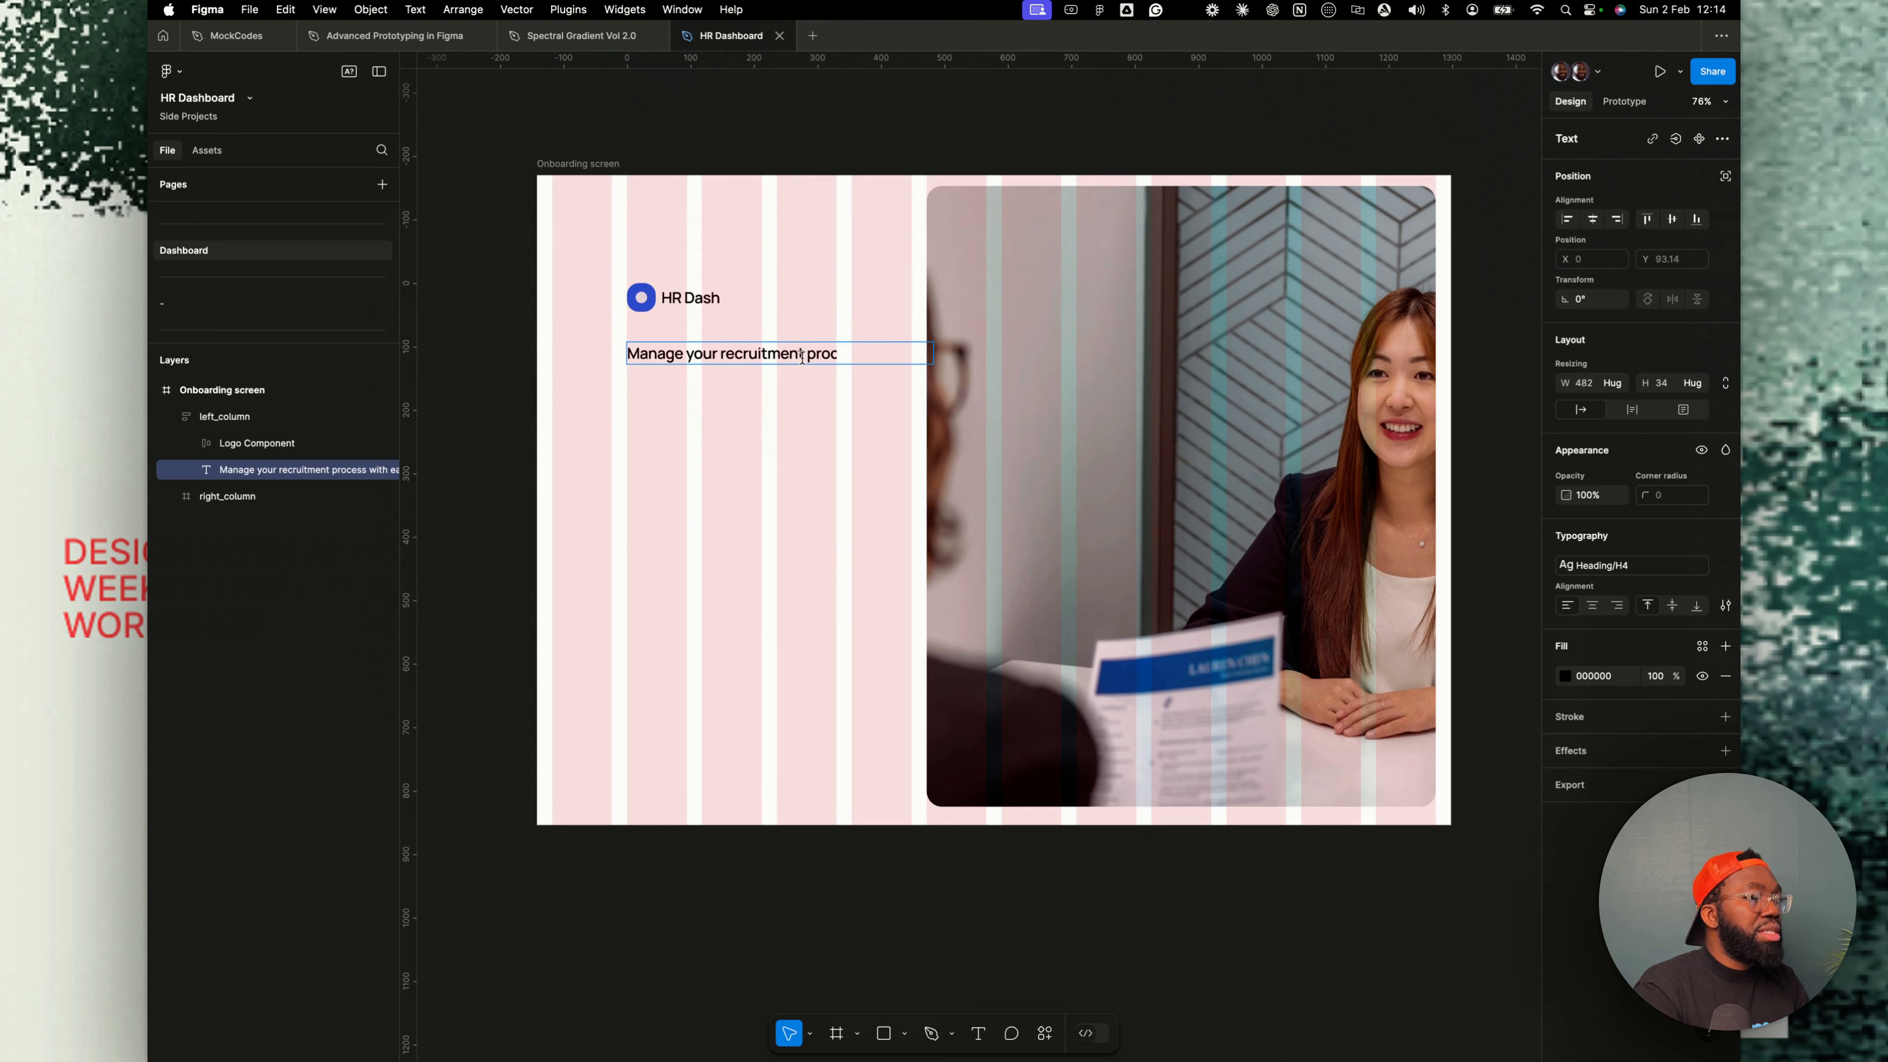
# - Apply the Heading/H3 text style to the headline text
pyautogui.press('Escape')
pyautogui.click(1606, 565)
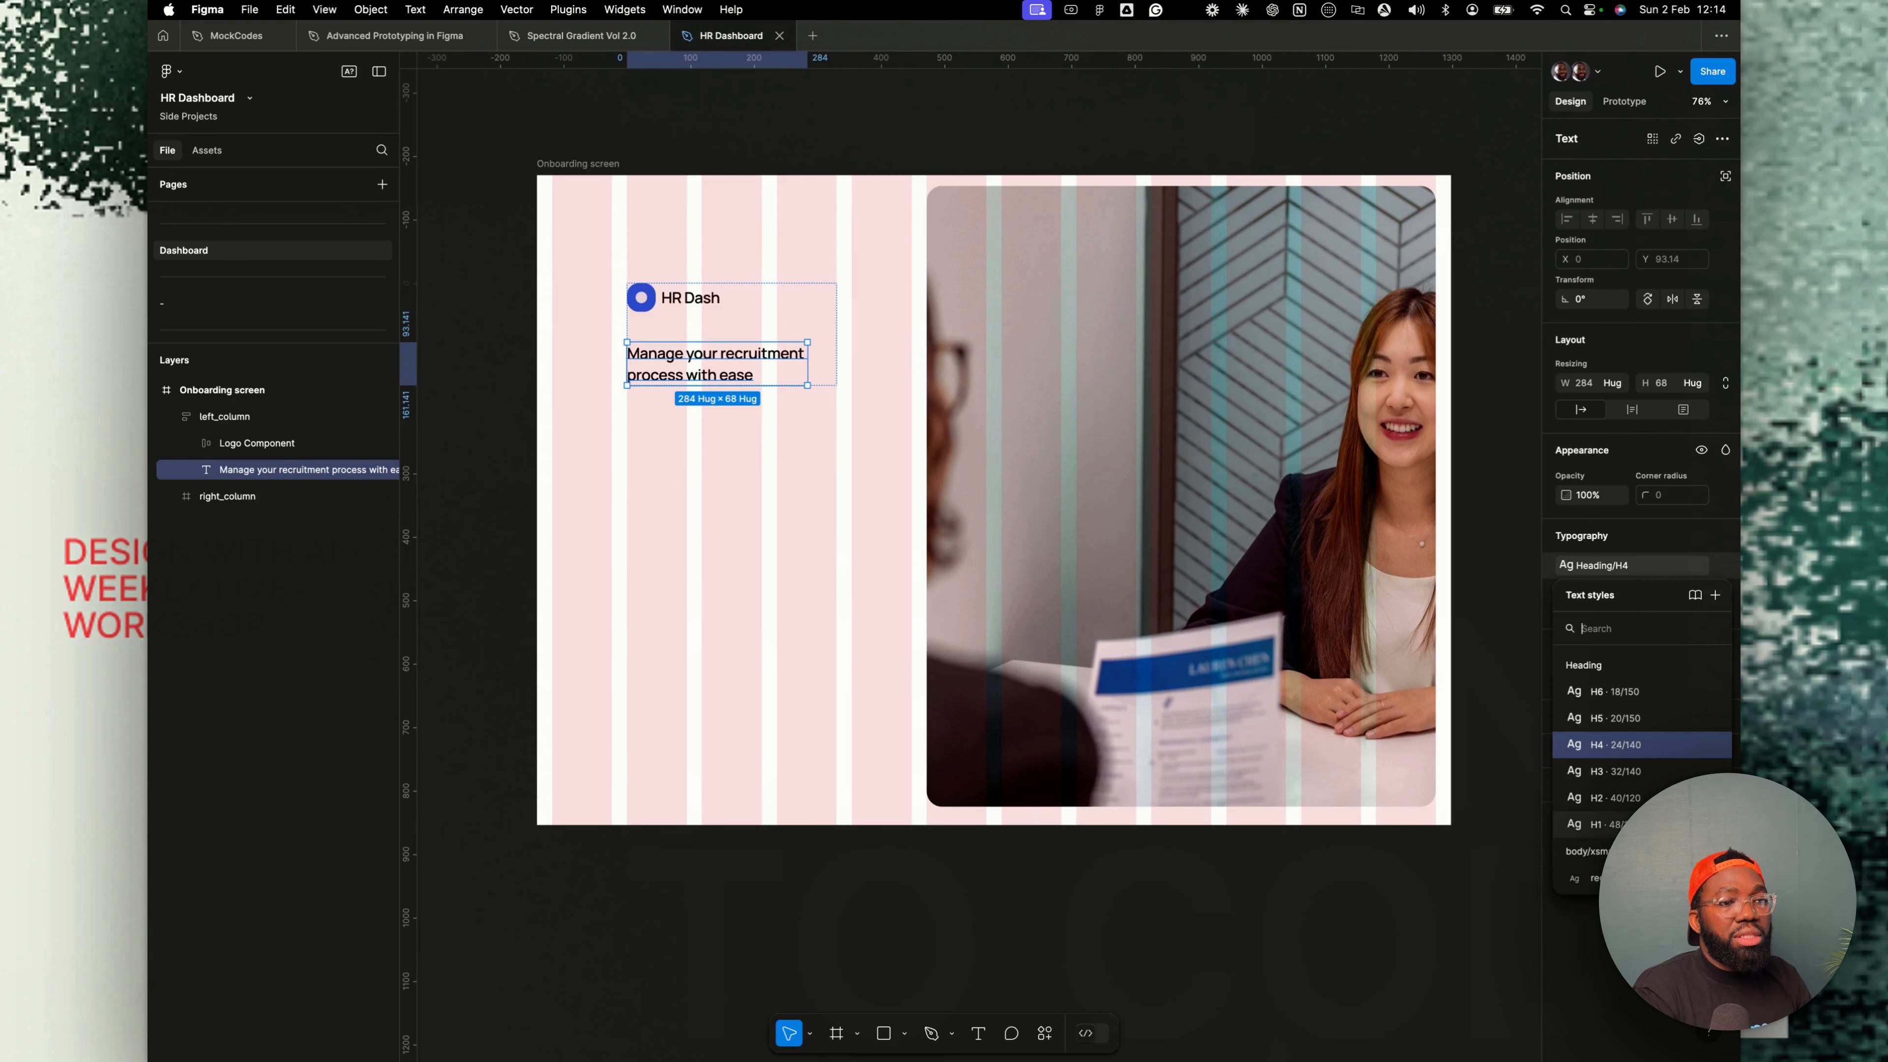
pyautogui.click(1630, 824)
pyautogui.click(1606, 566)
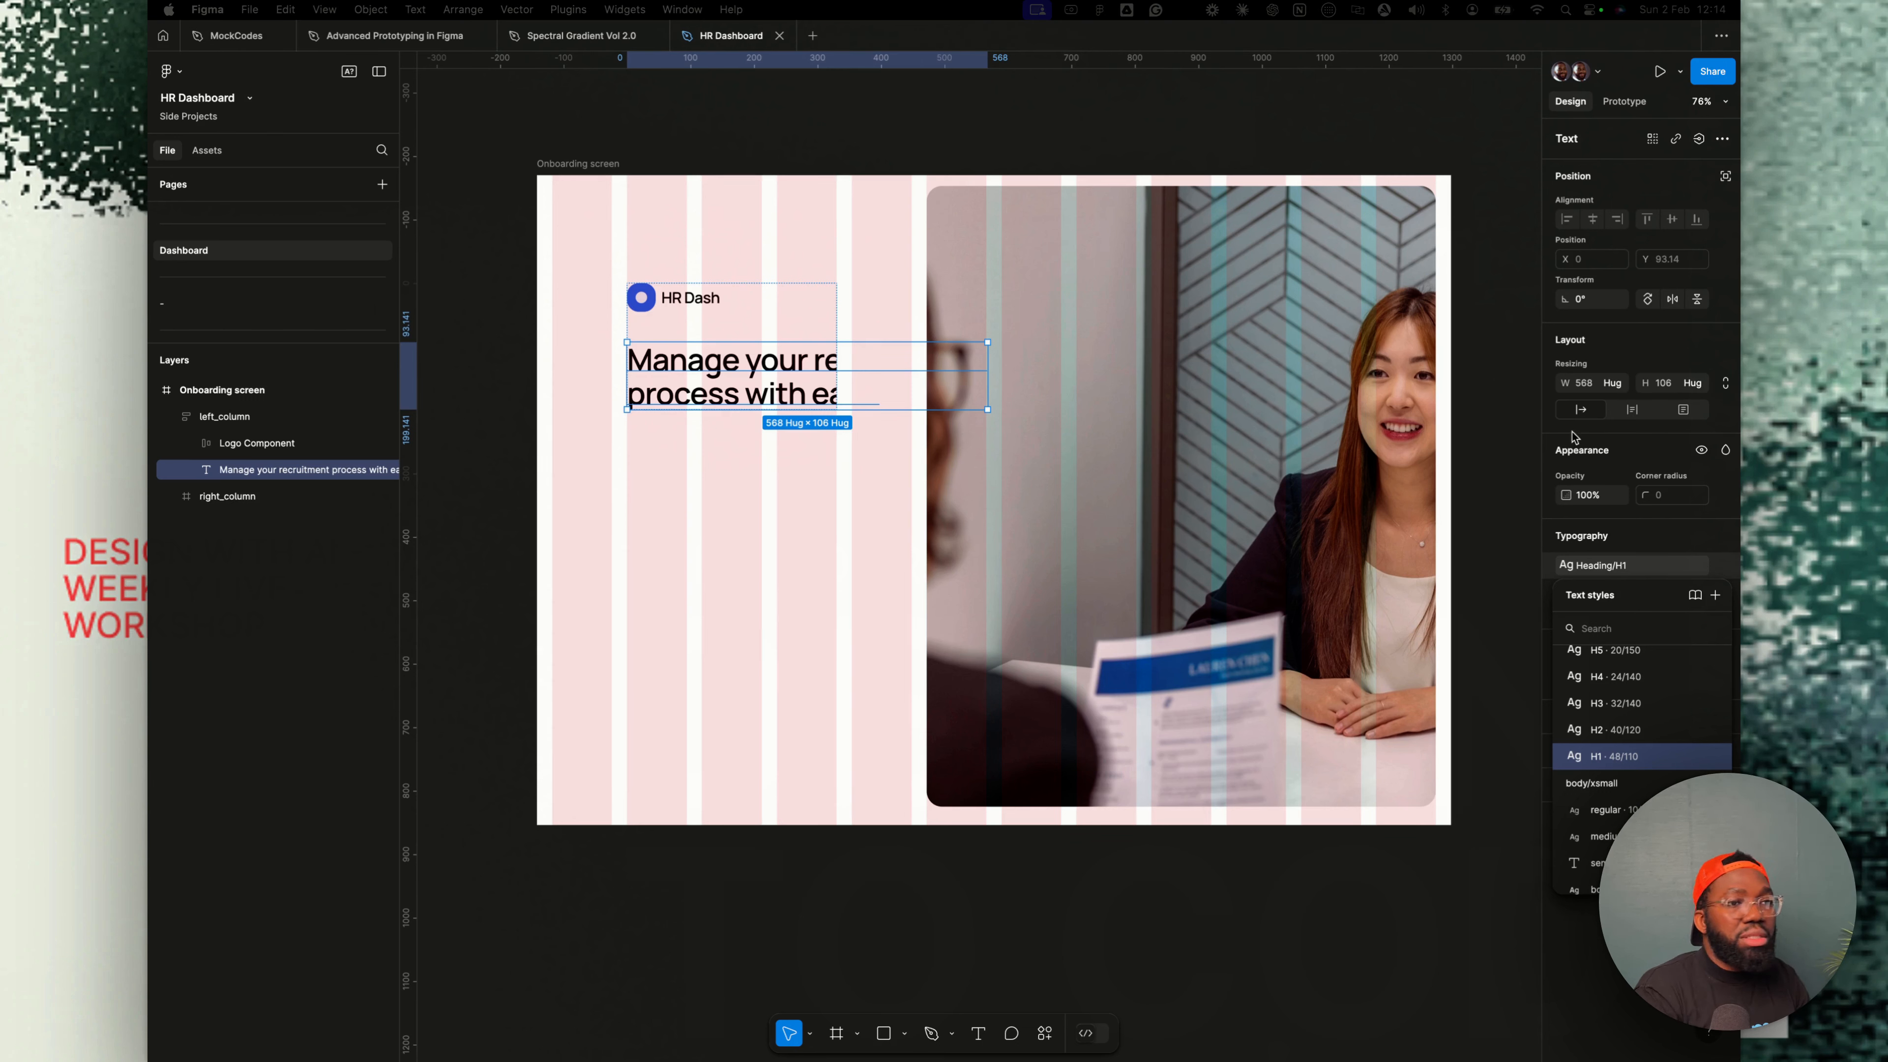
pyautogui.click(1624, 702)
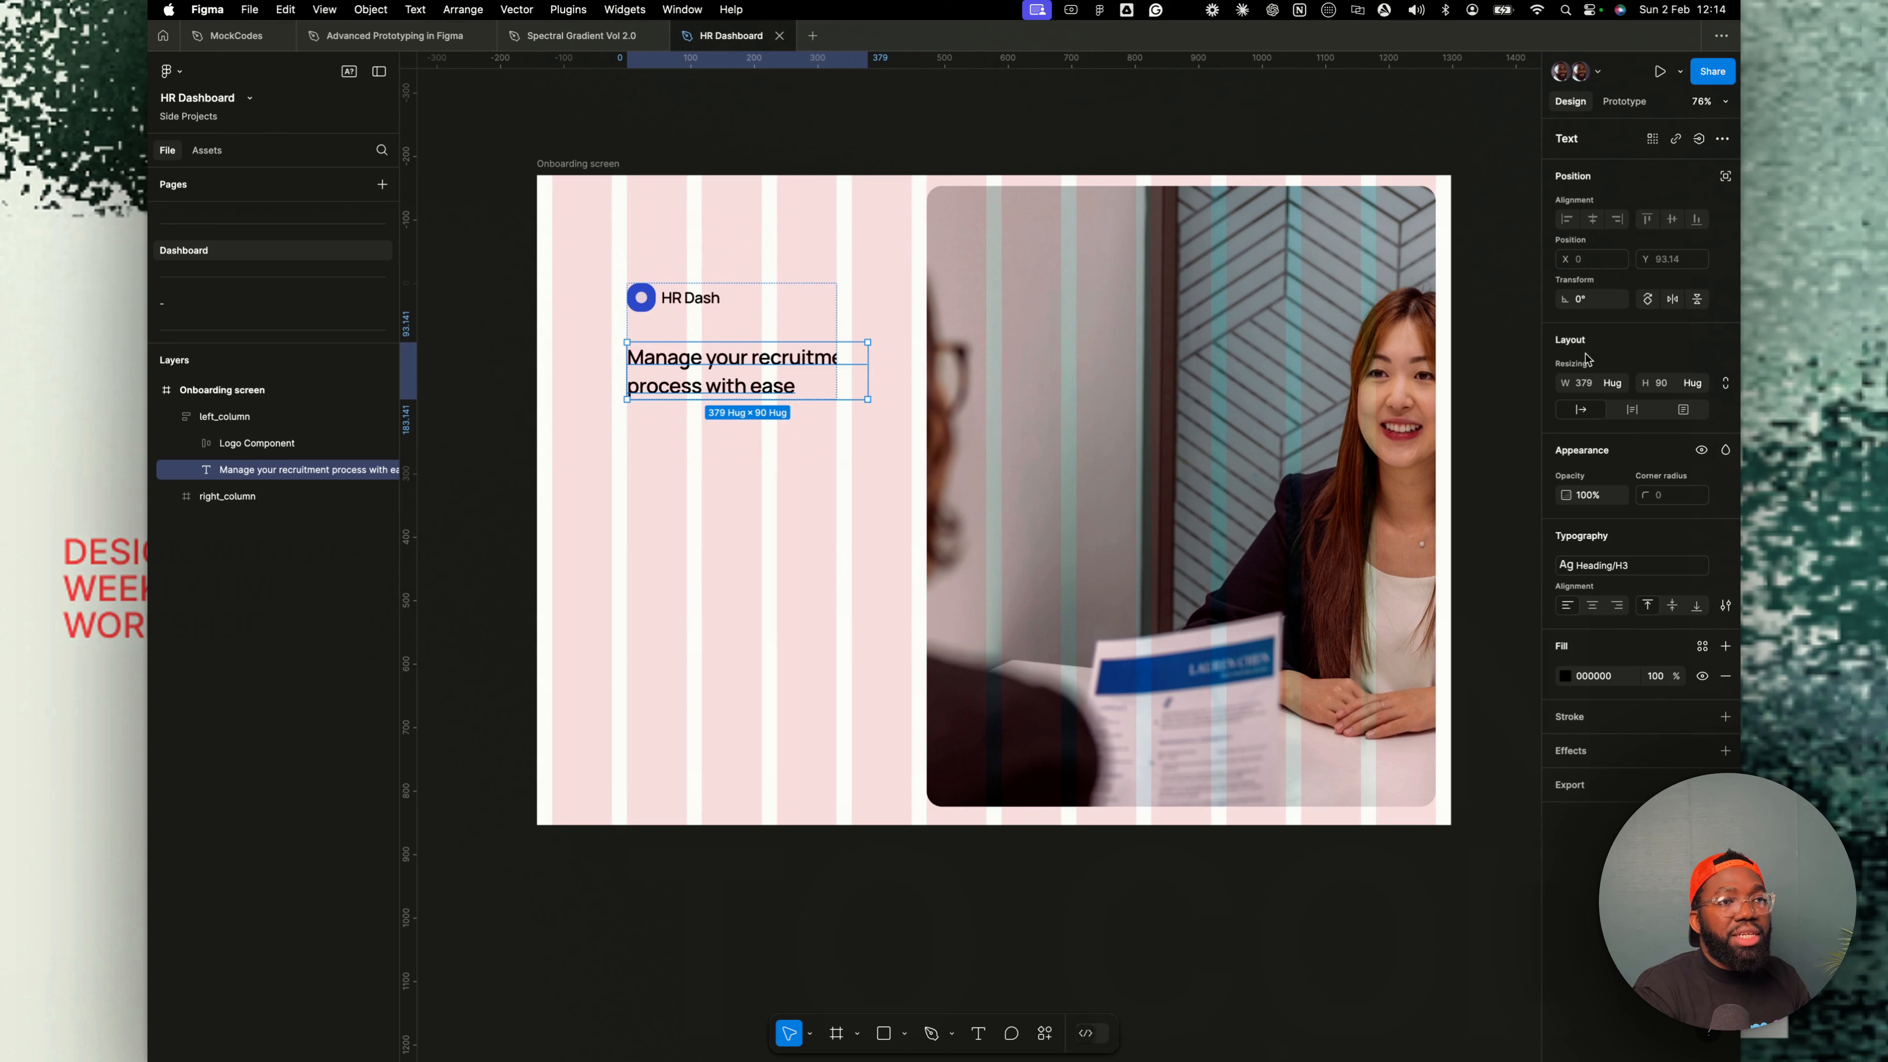
# - Set the headline's width to fill its container
pyautogui.click(1623, 392)
pyautogui.click(1598, 409)
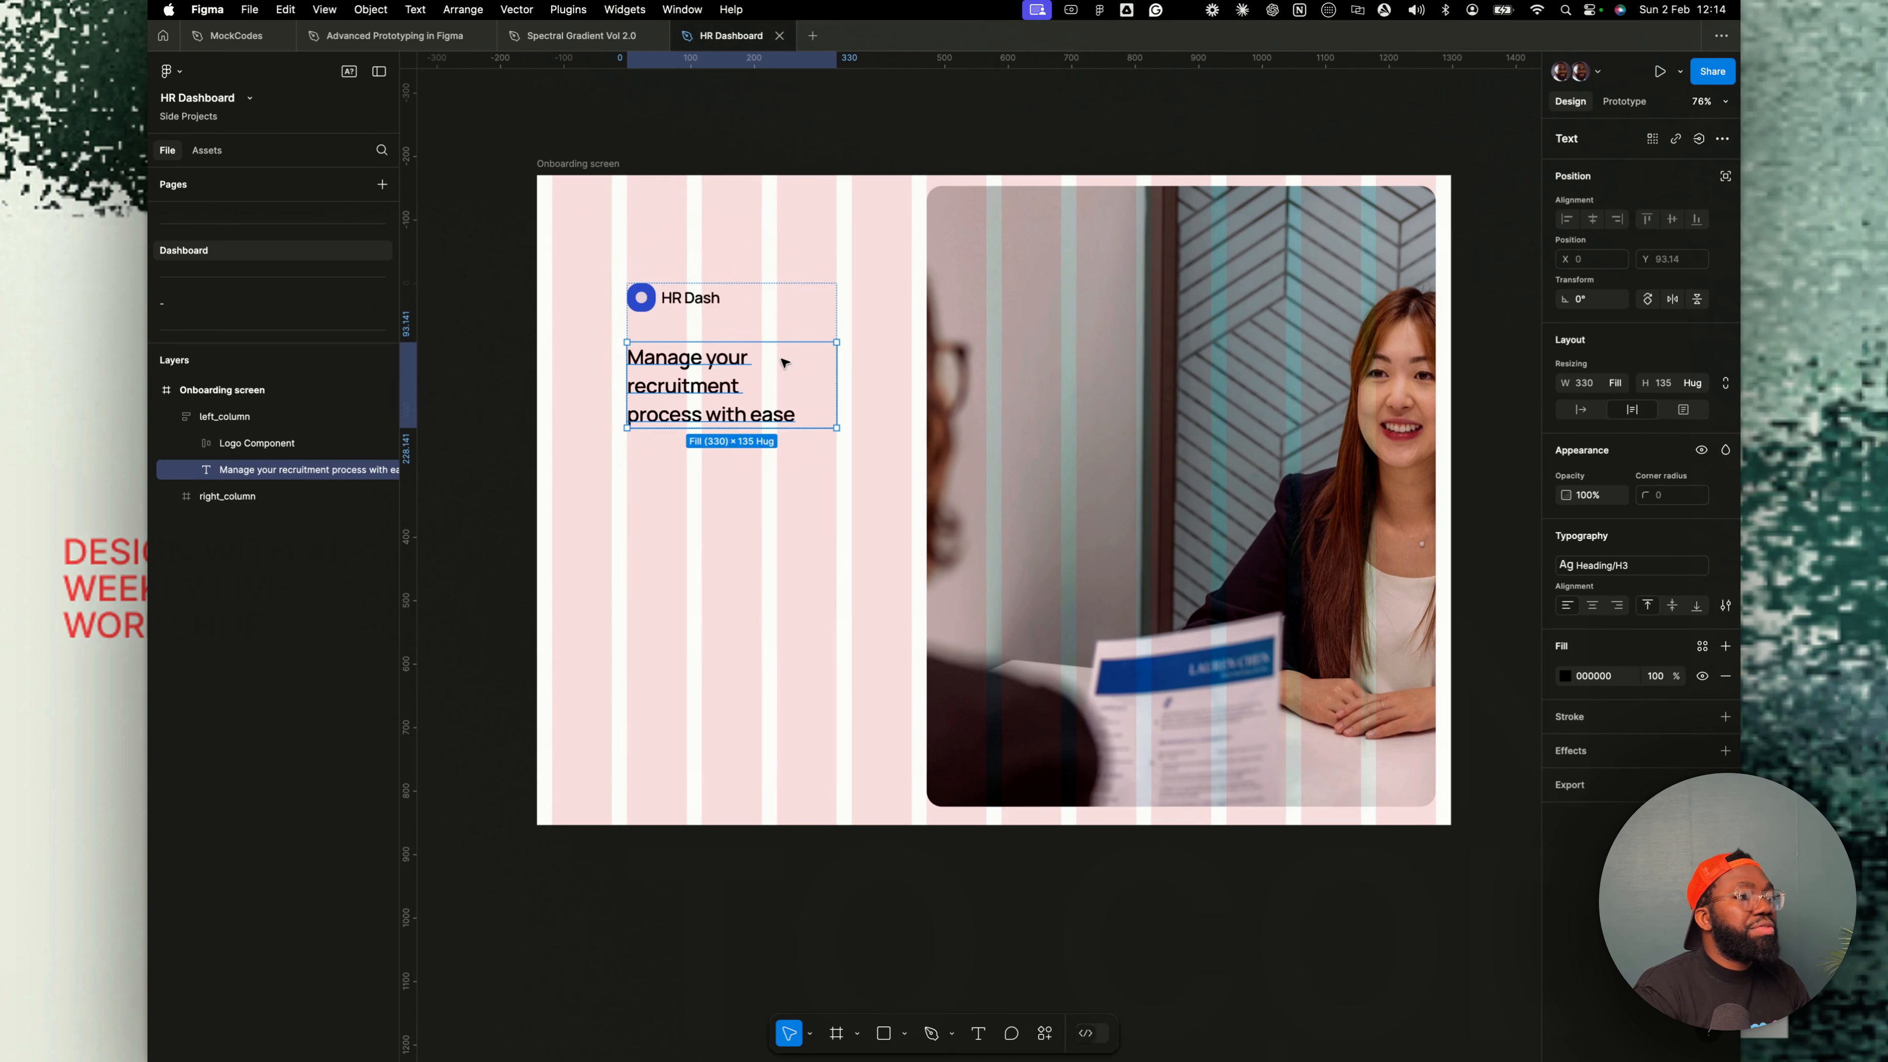
# - Narrow the photo panel by moving its left edge to the right
pyautogui.click(781, 251)
pyautogui.click(697, 332)
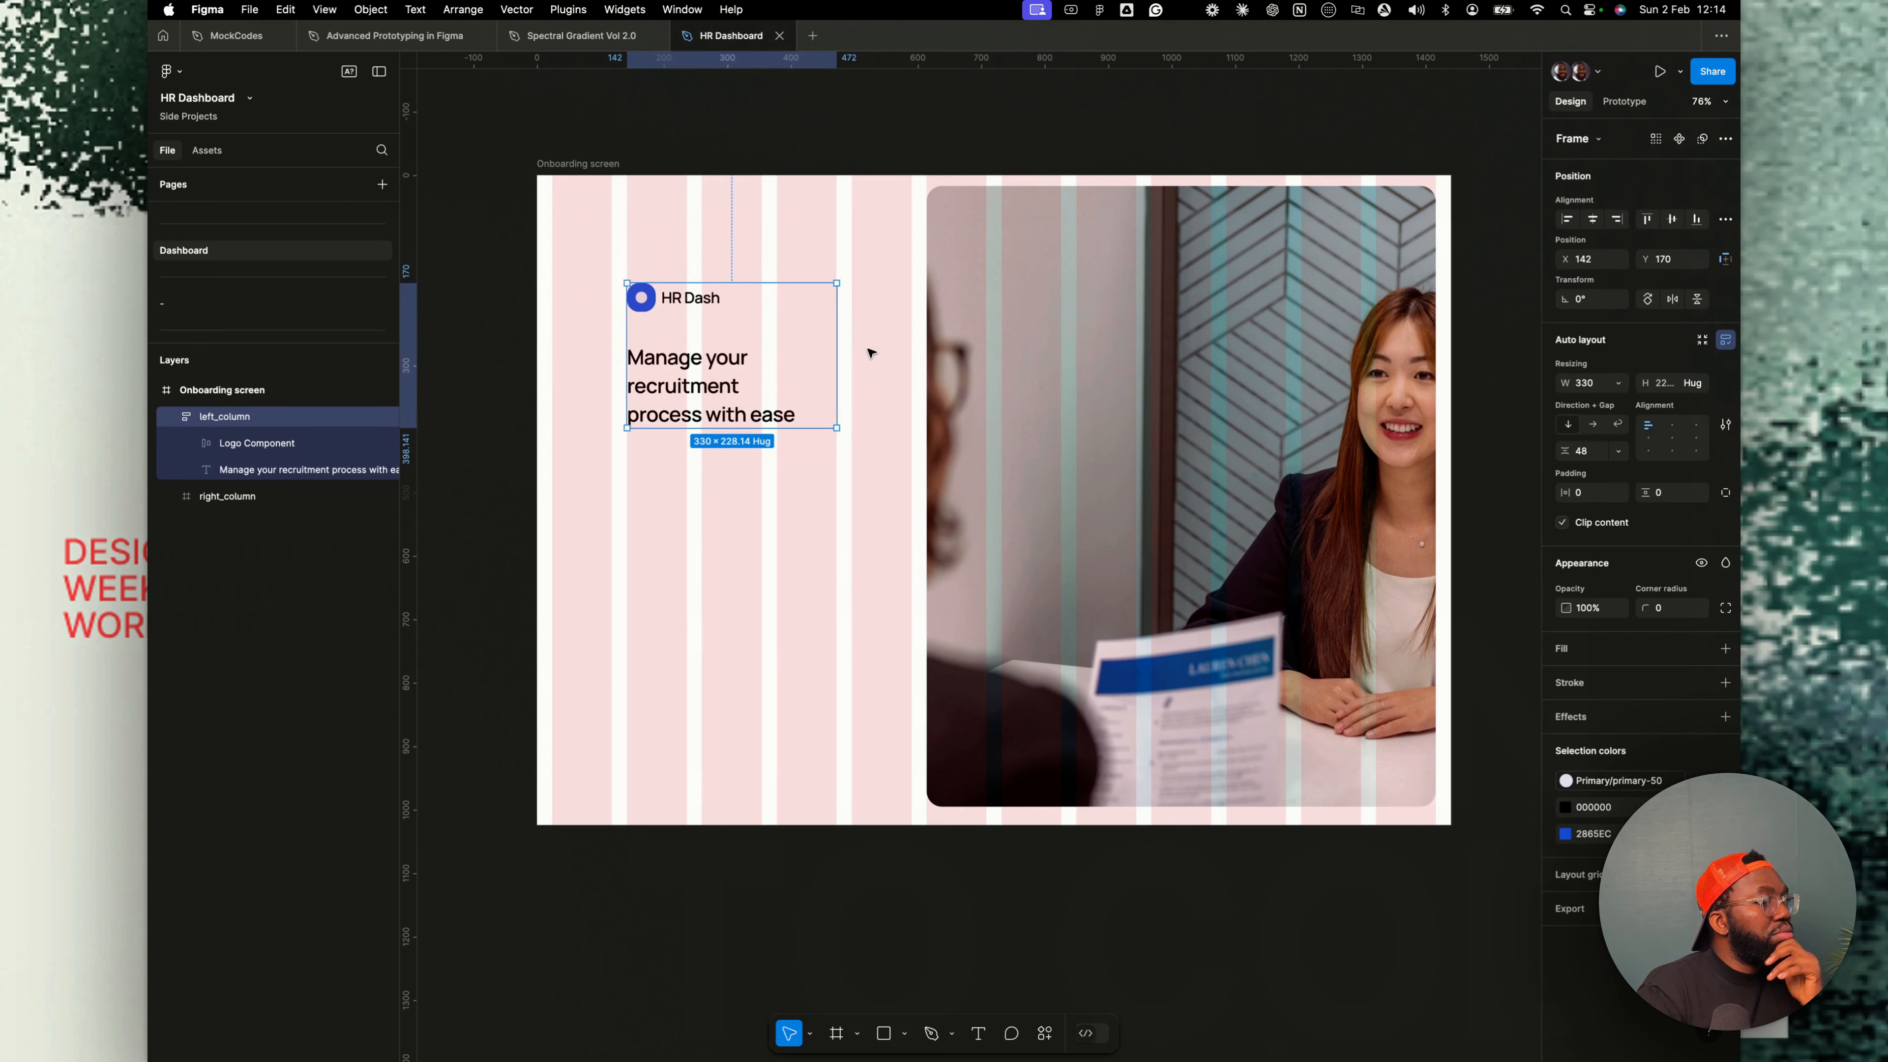
pyautogui.click(929, 376)
pyautogui.moveTo(928, 376)
pyautogui.mouseDown()
pyautogui.moveTo(982, 379)
pyautogui.moveTo(925, 389)
pyautogui.mouseUp()
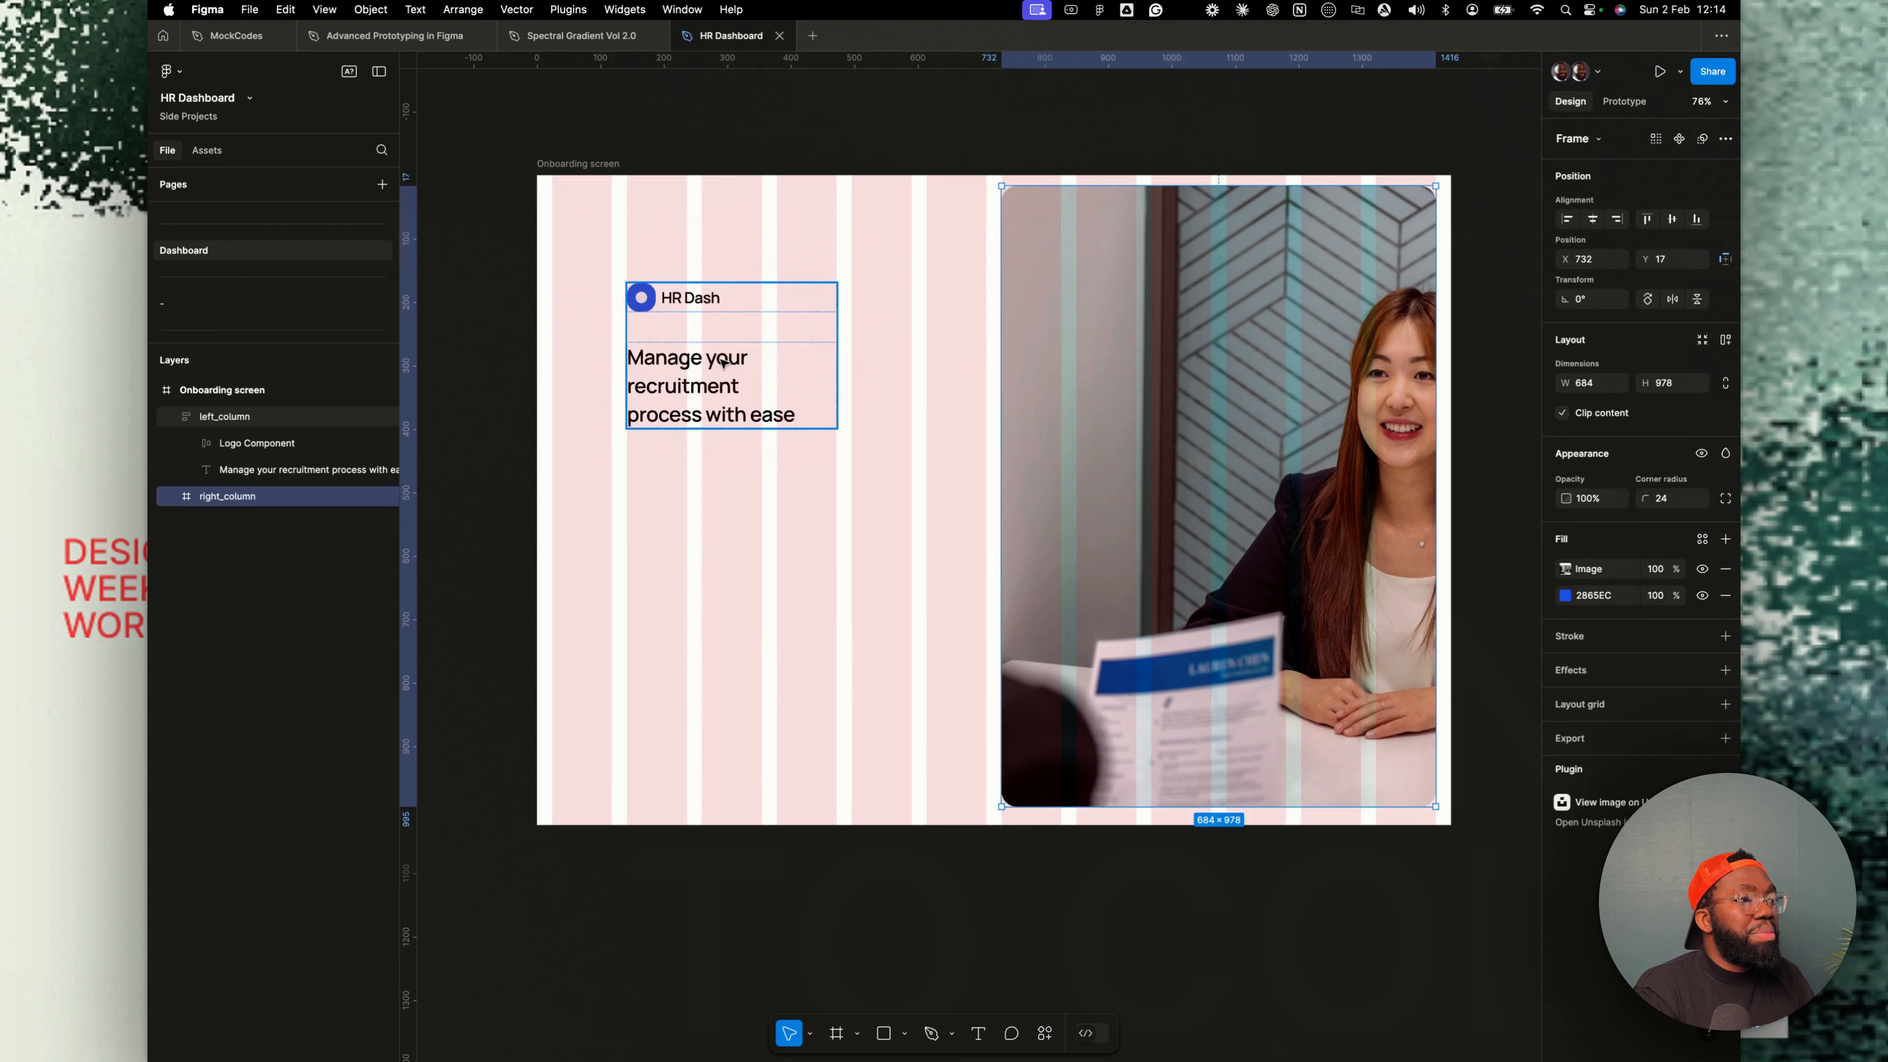
pyautogui.click(722, 367)
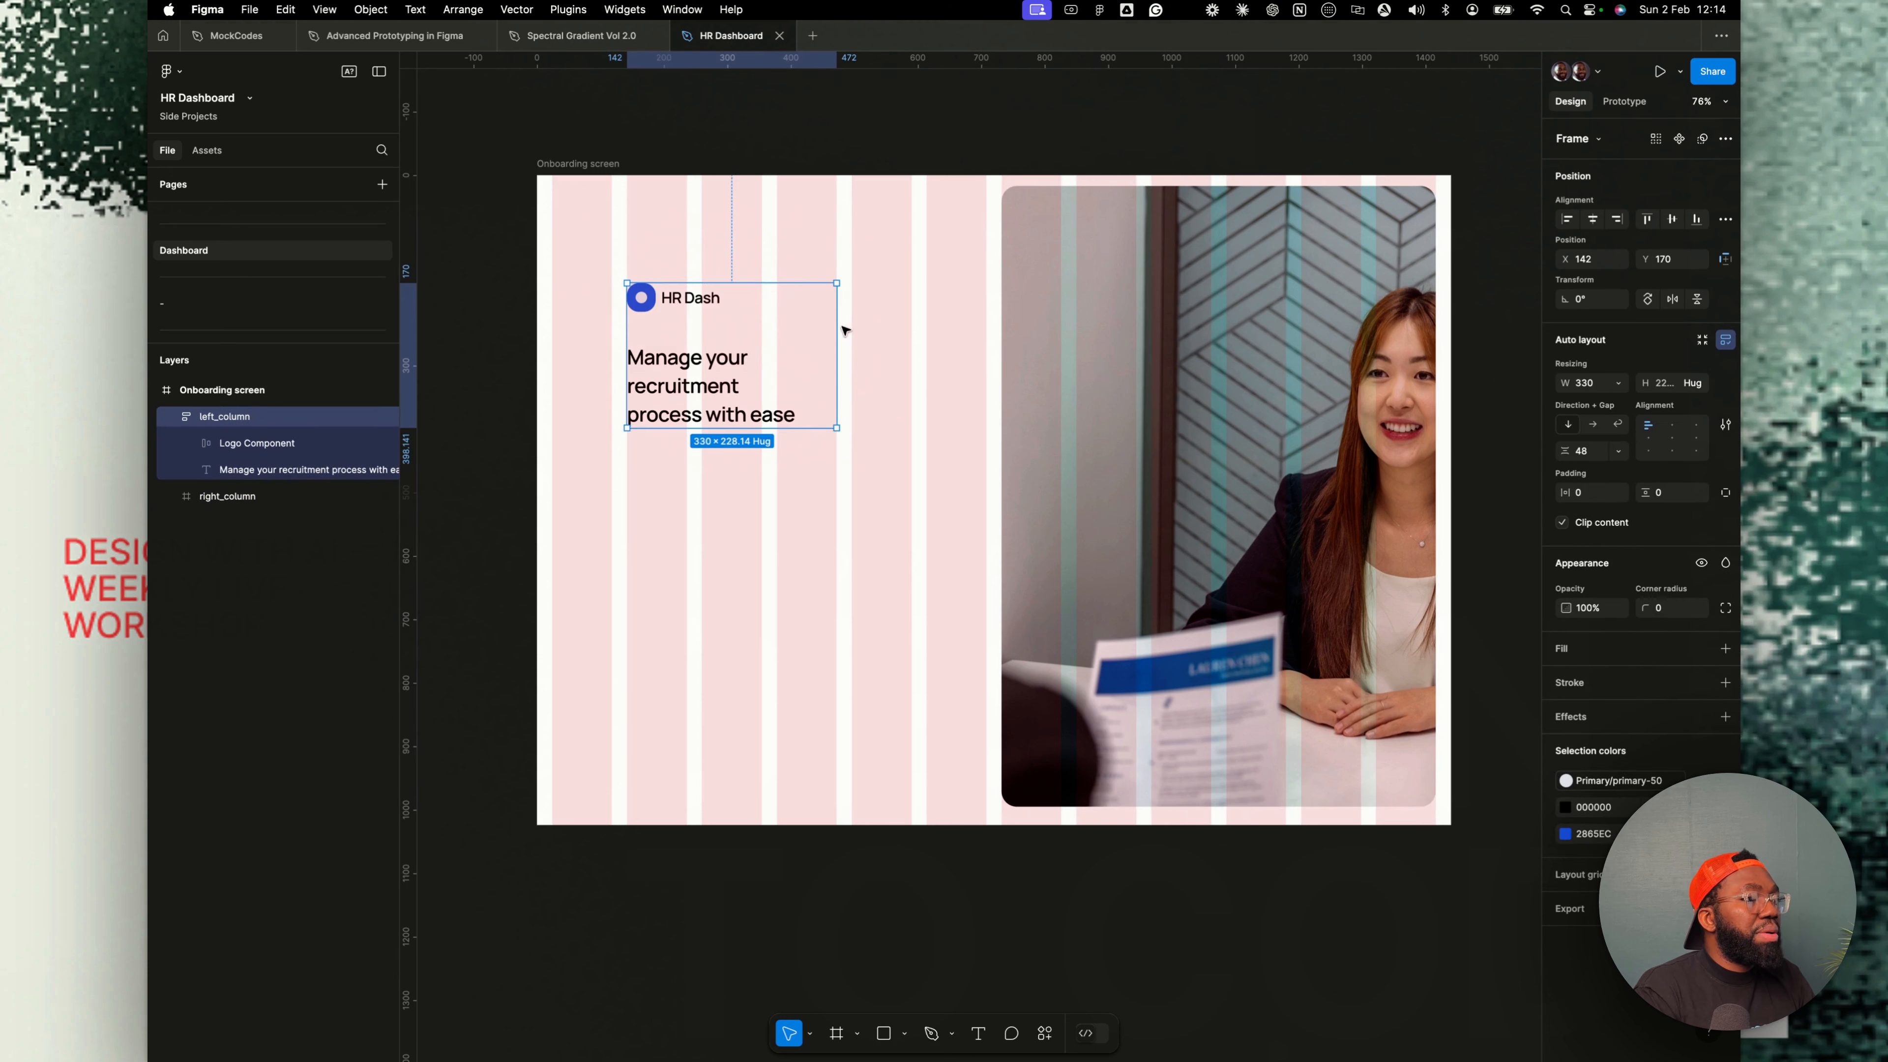
# - Widen left_column to about 448 px
pyautogui.moveTo(841, 328); pyautogui.dragTo(912, 331)
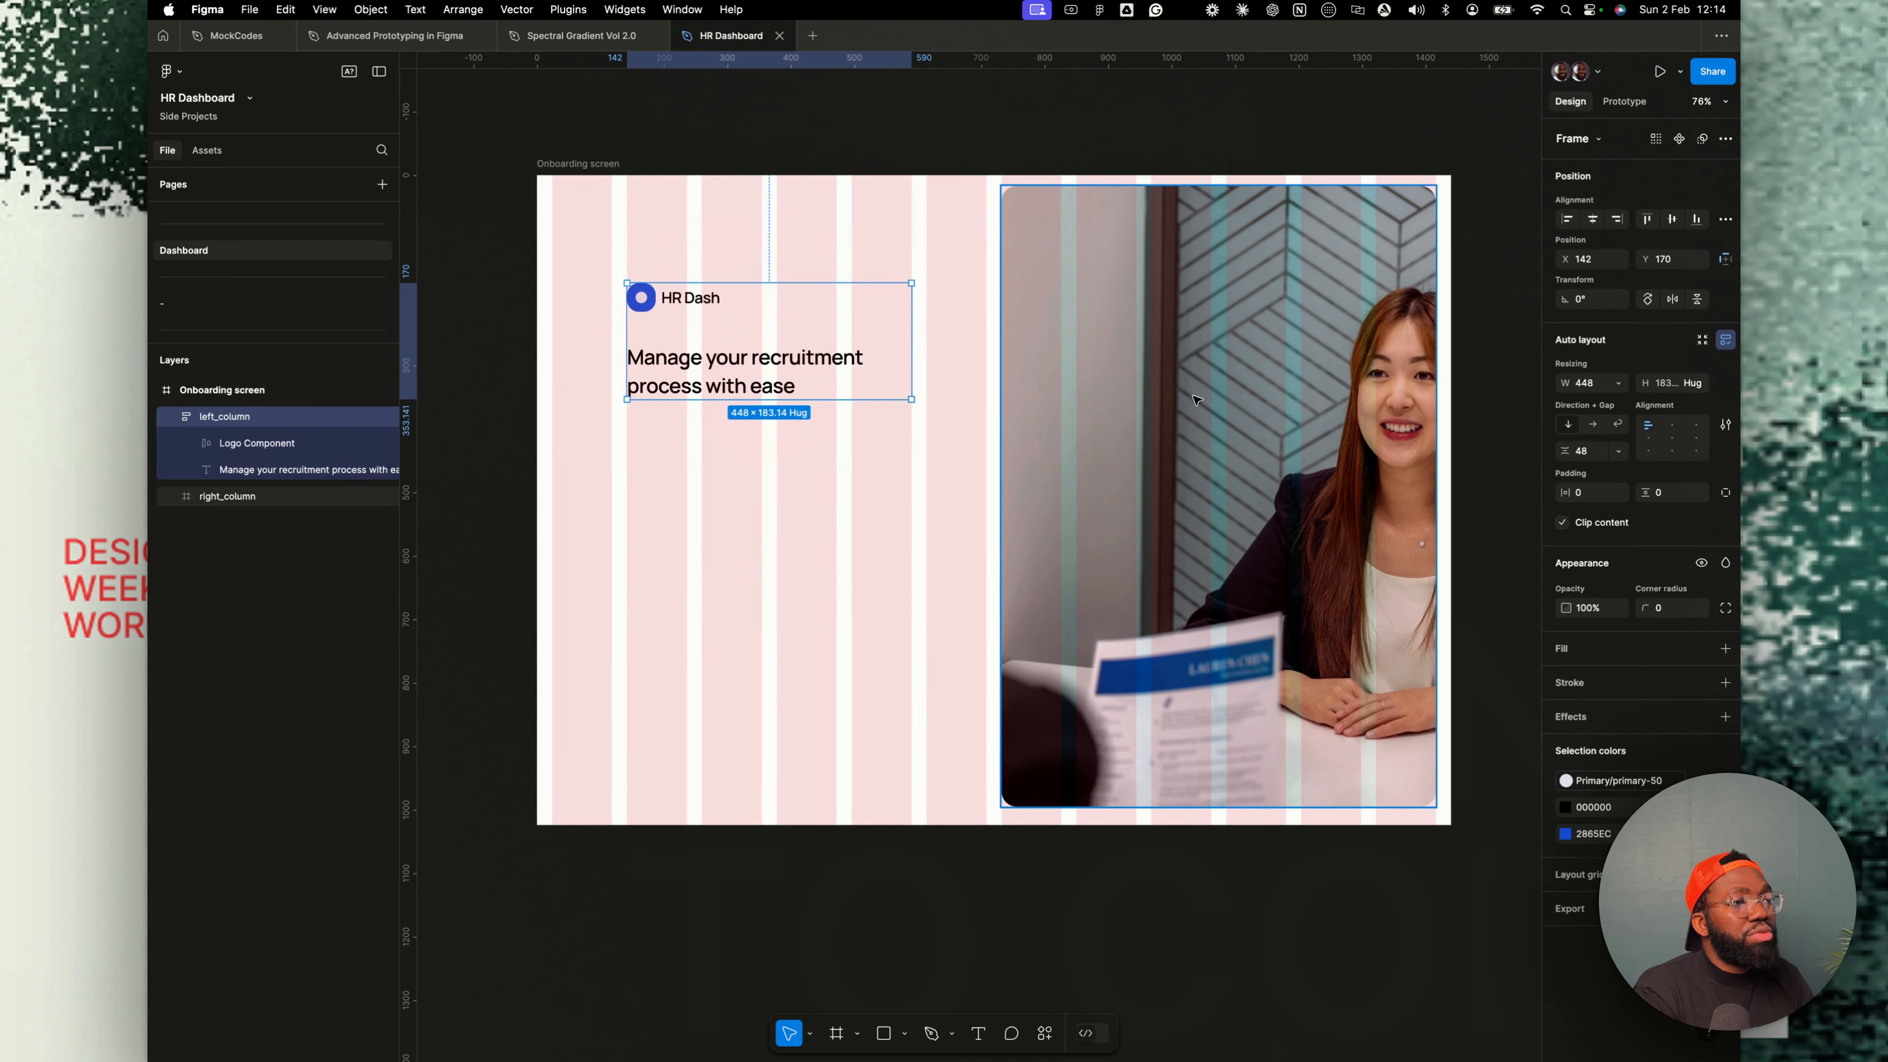
pyautogui.doubleClick(844, 373)
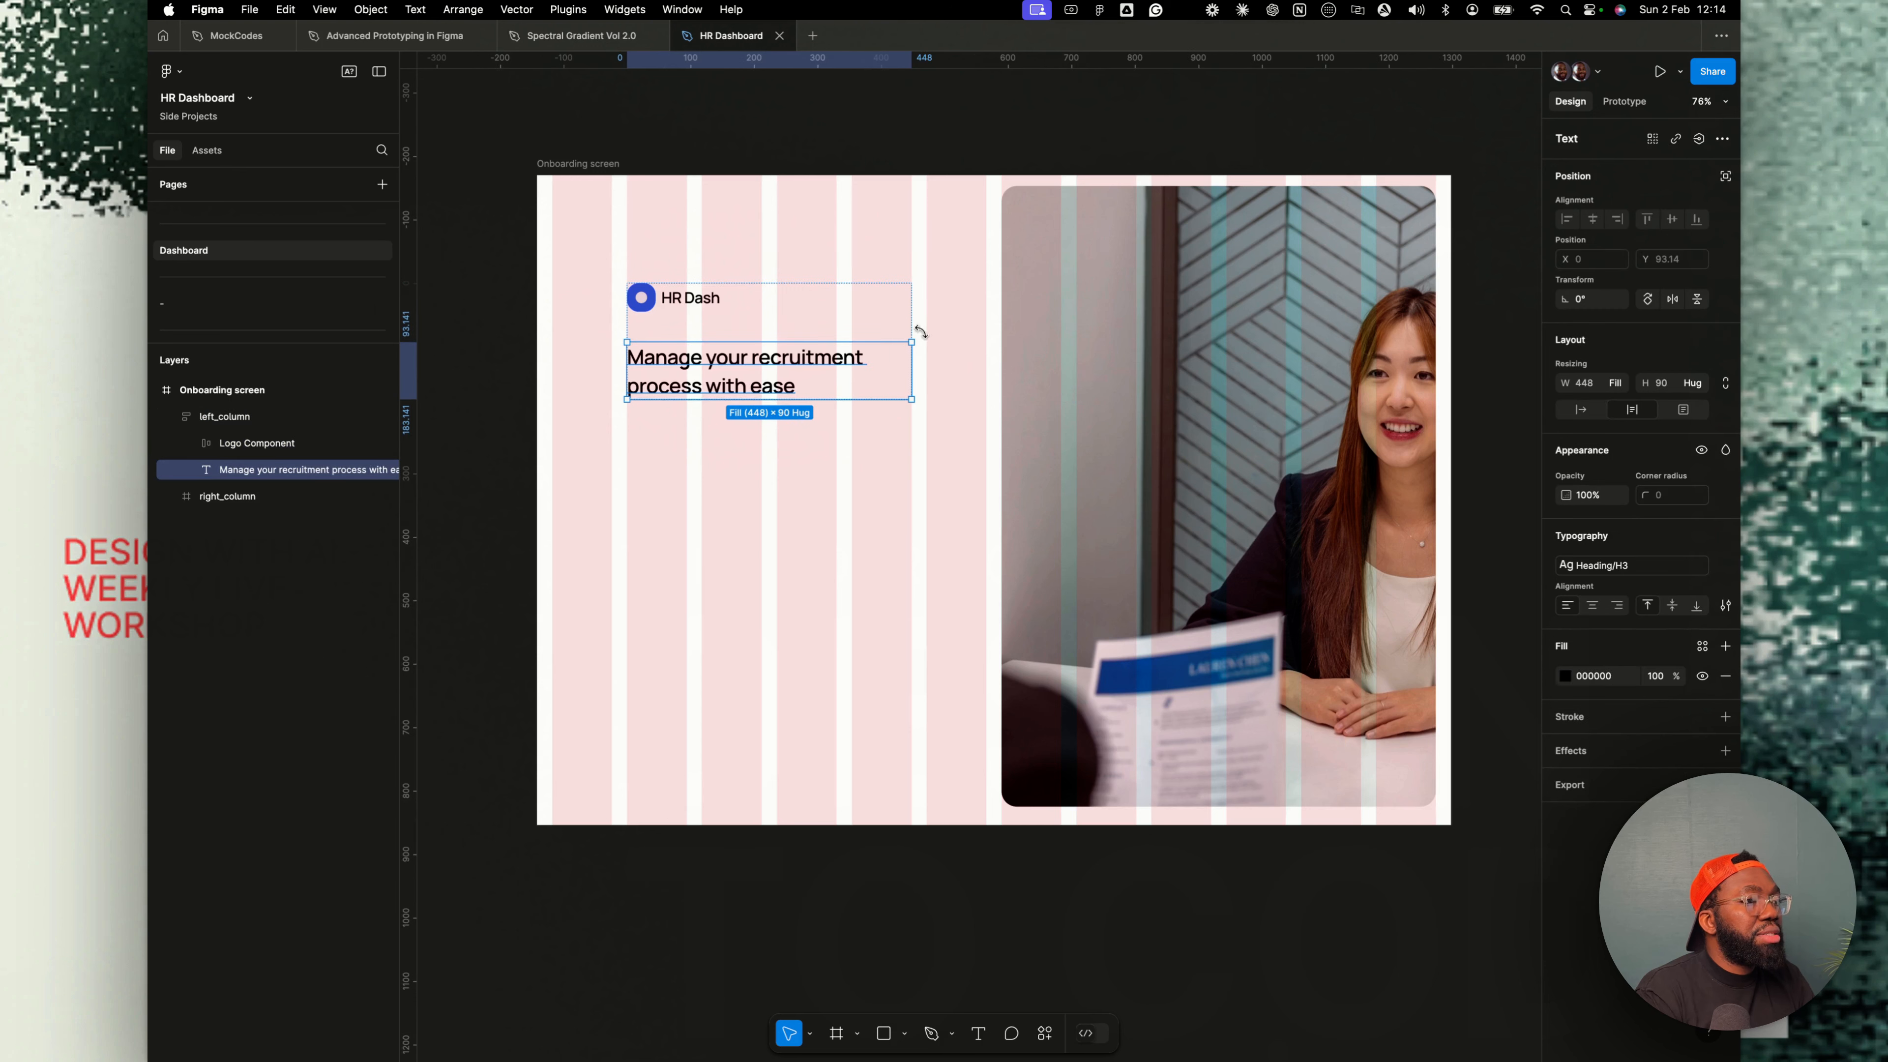
pyautogui.click(1085, 331)
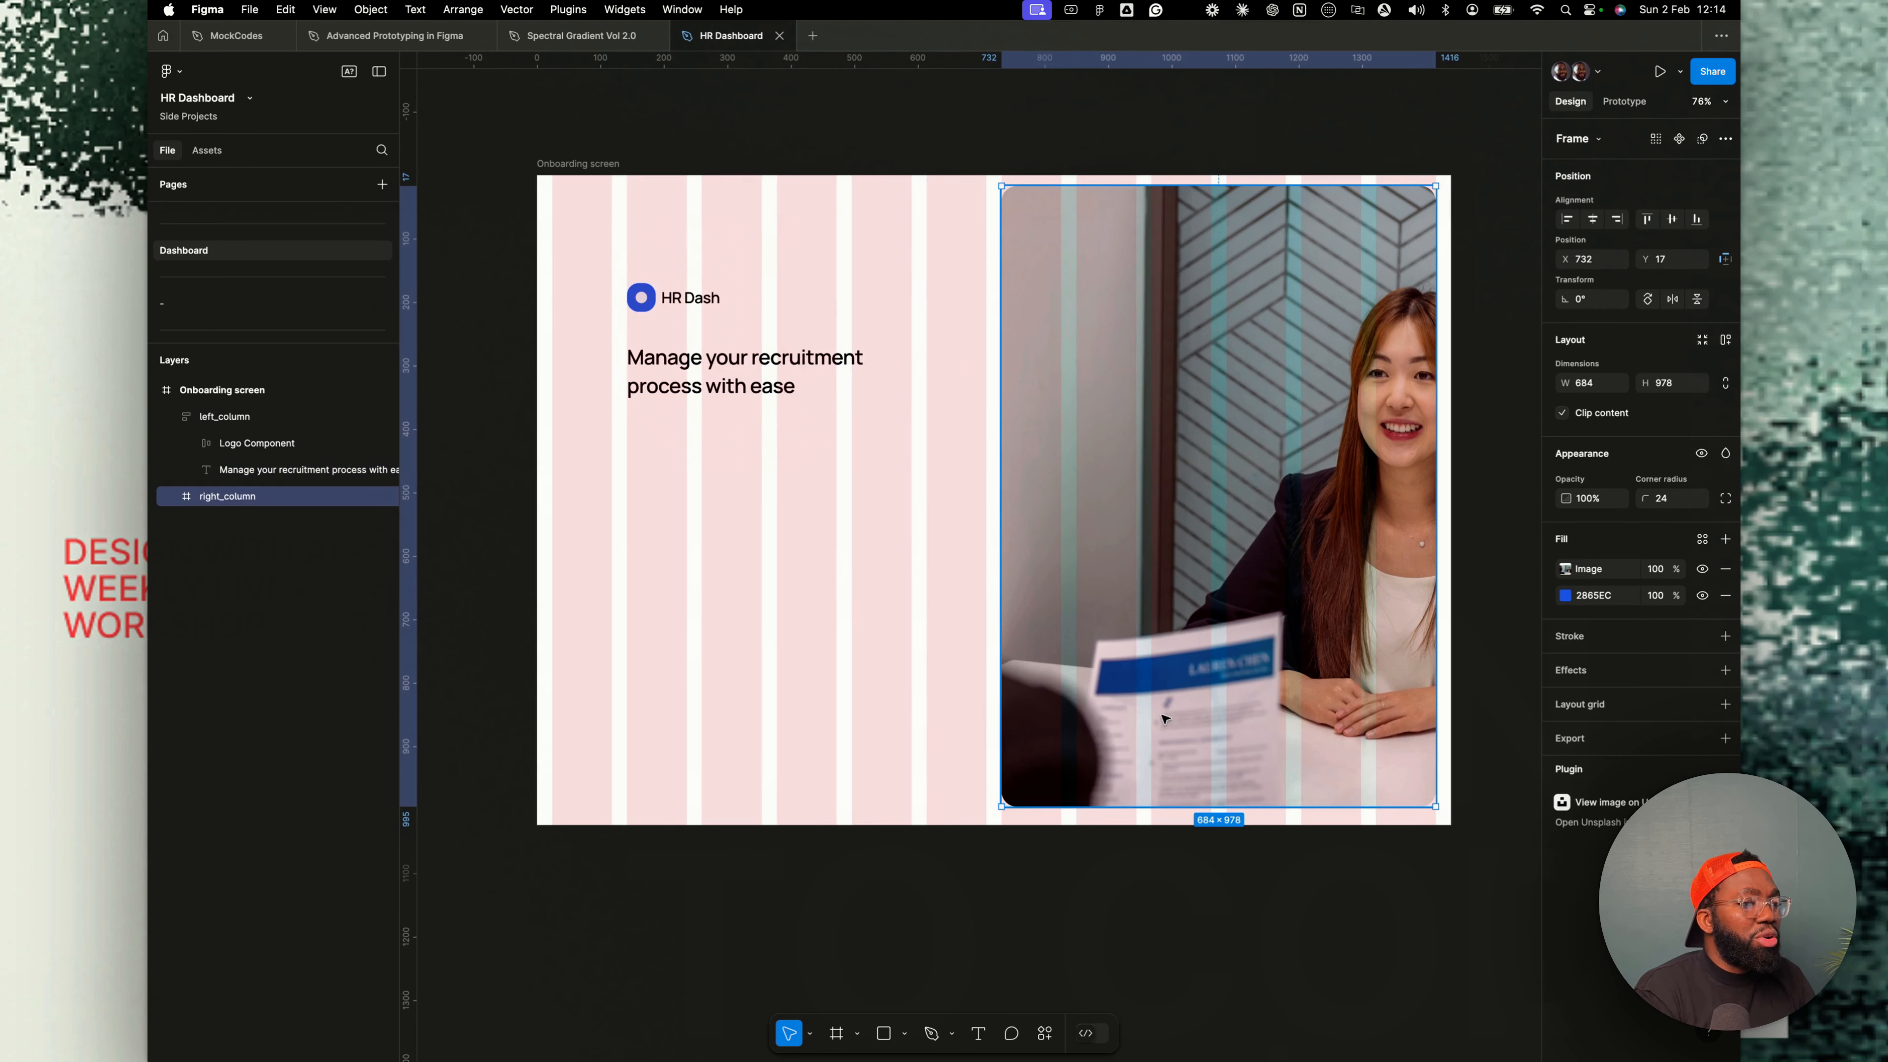
# - Apply the Heading/H5 text style to the HR Dash logo text
pyautogui.doubleClick(766, 360)
pyautogui.click(676, 293)
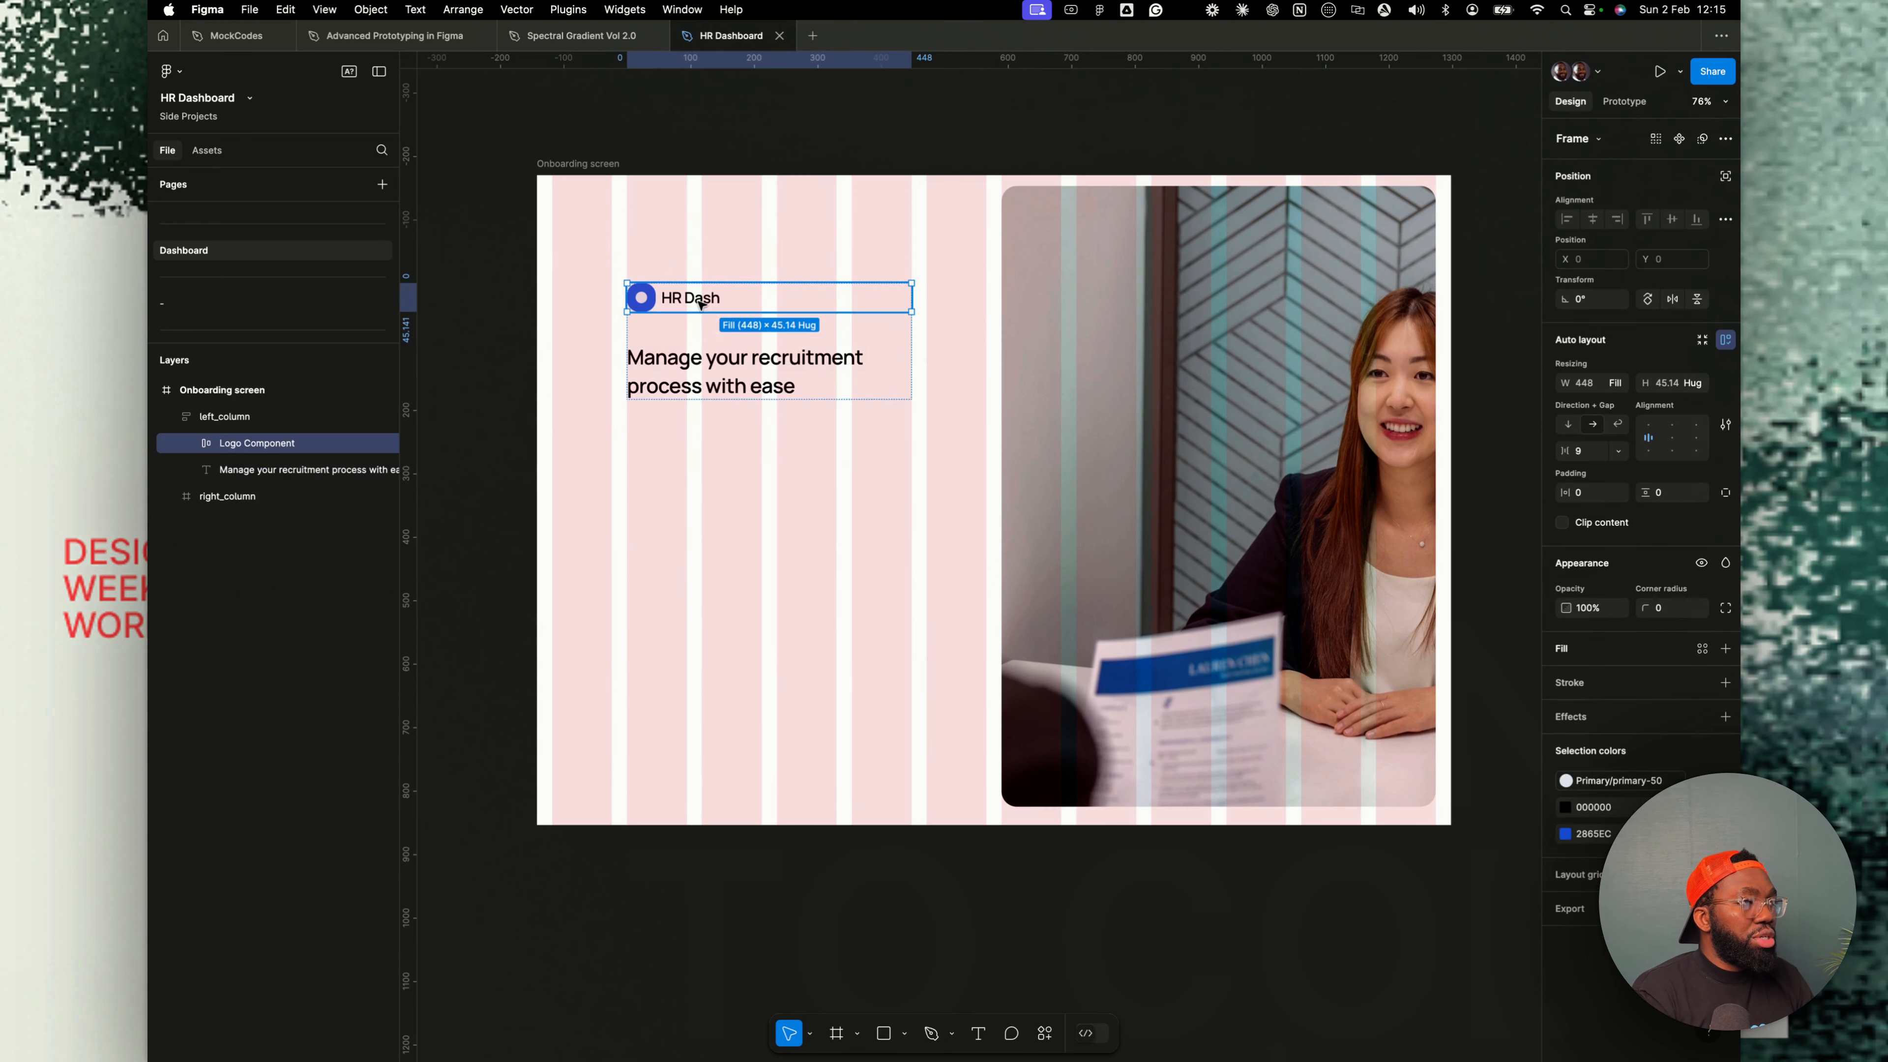
pyautogui.click(688, 297)
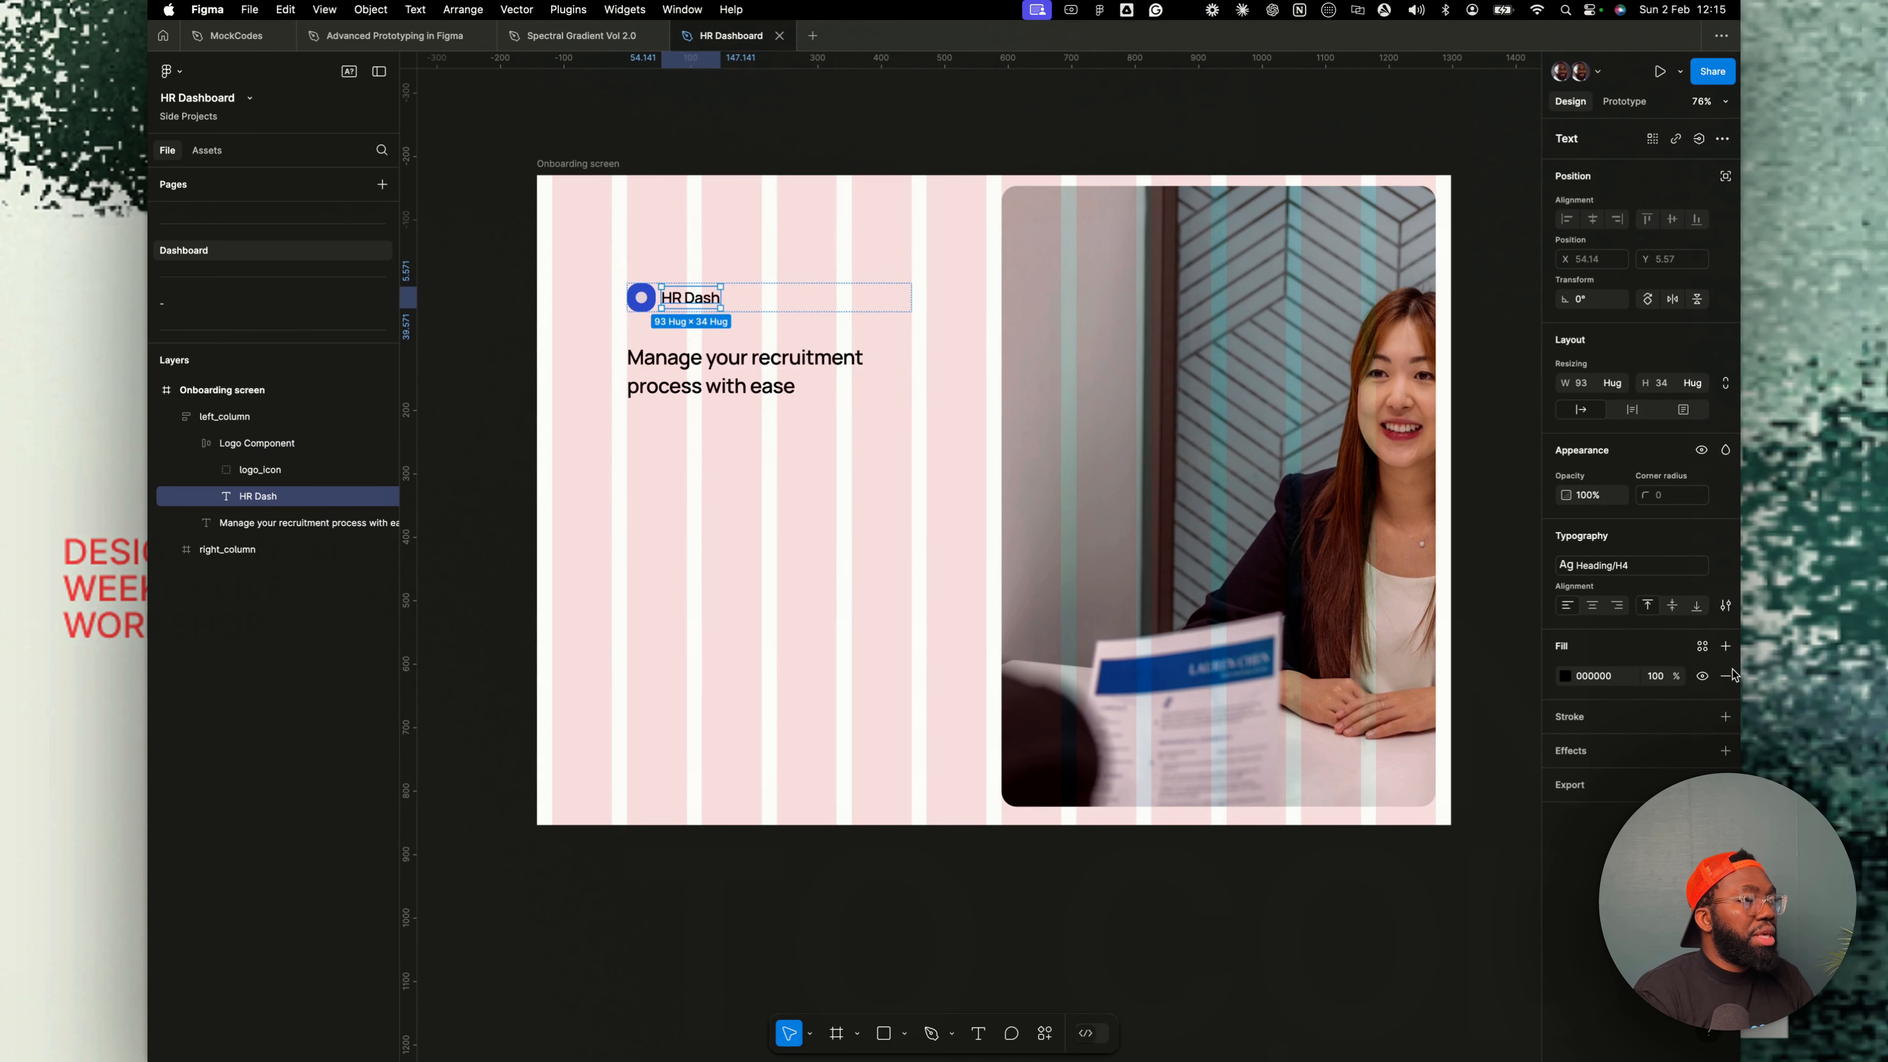
pyautogui.click(1628, 566)
pyautogui.click(1622, 718)
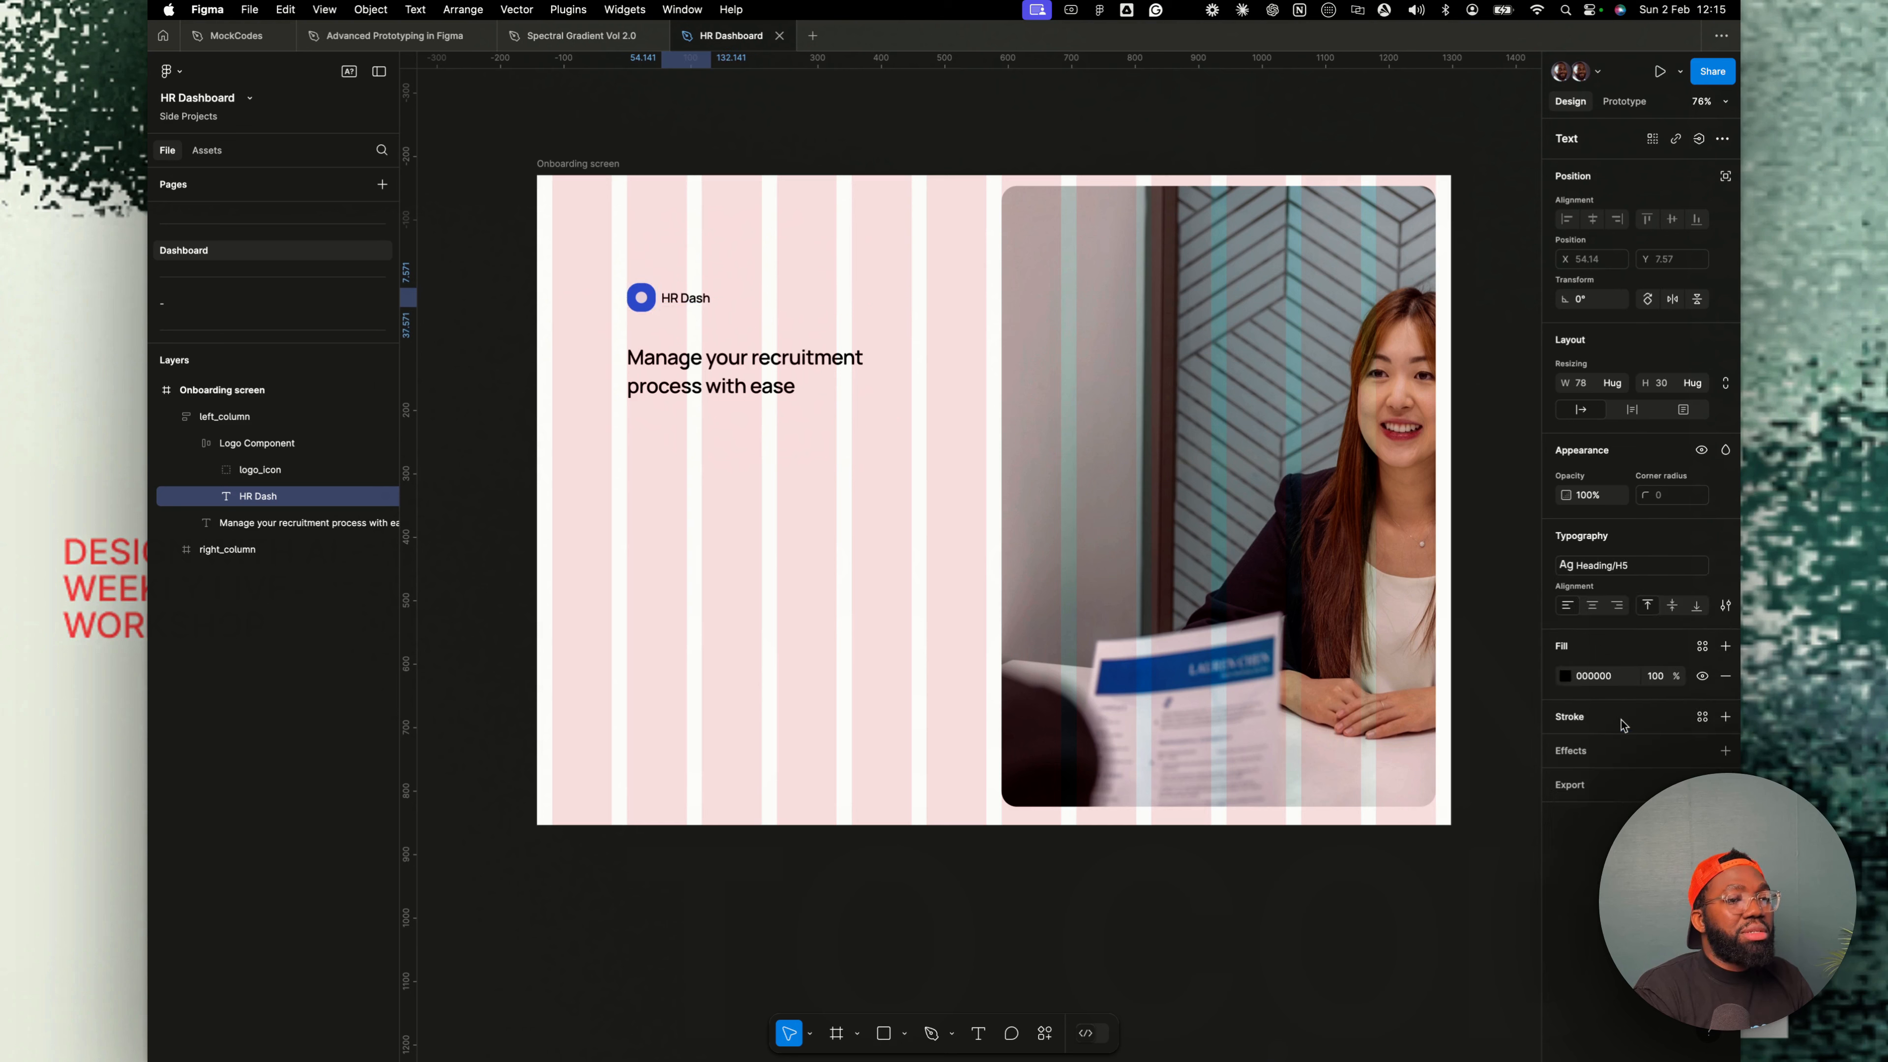
# - Search the assets library for input components
pyautogui.click(744, 359)
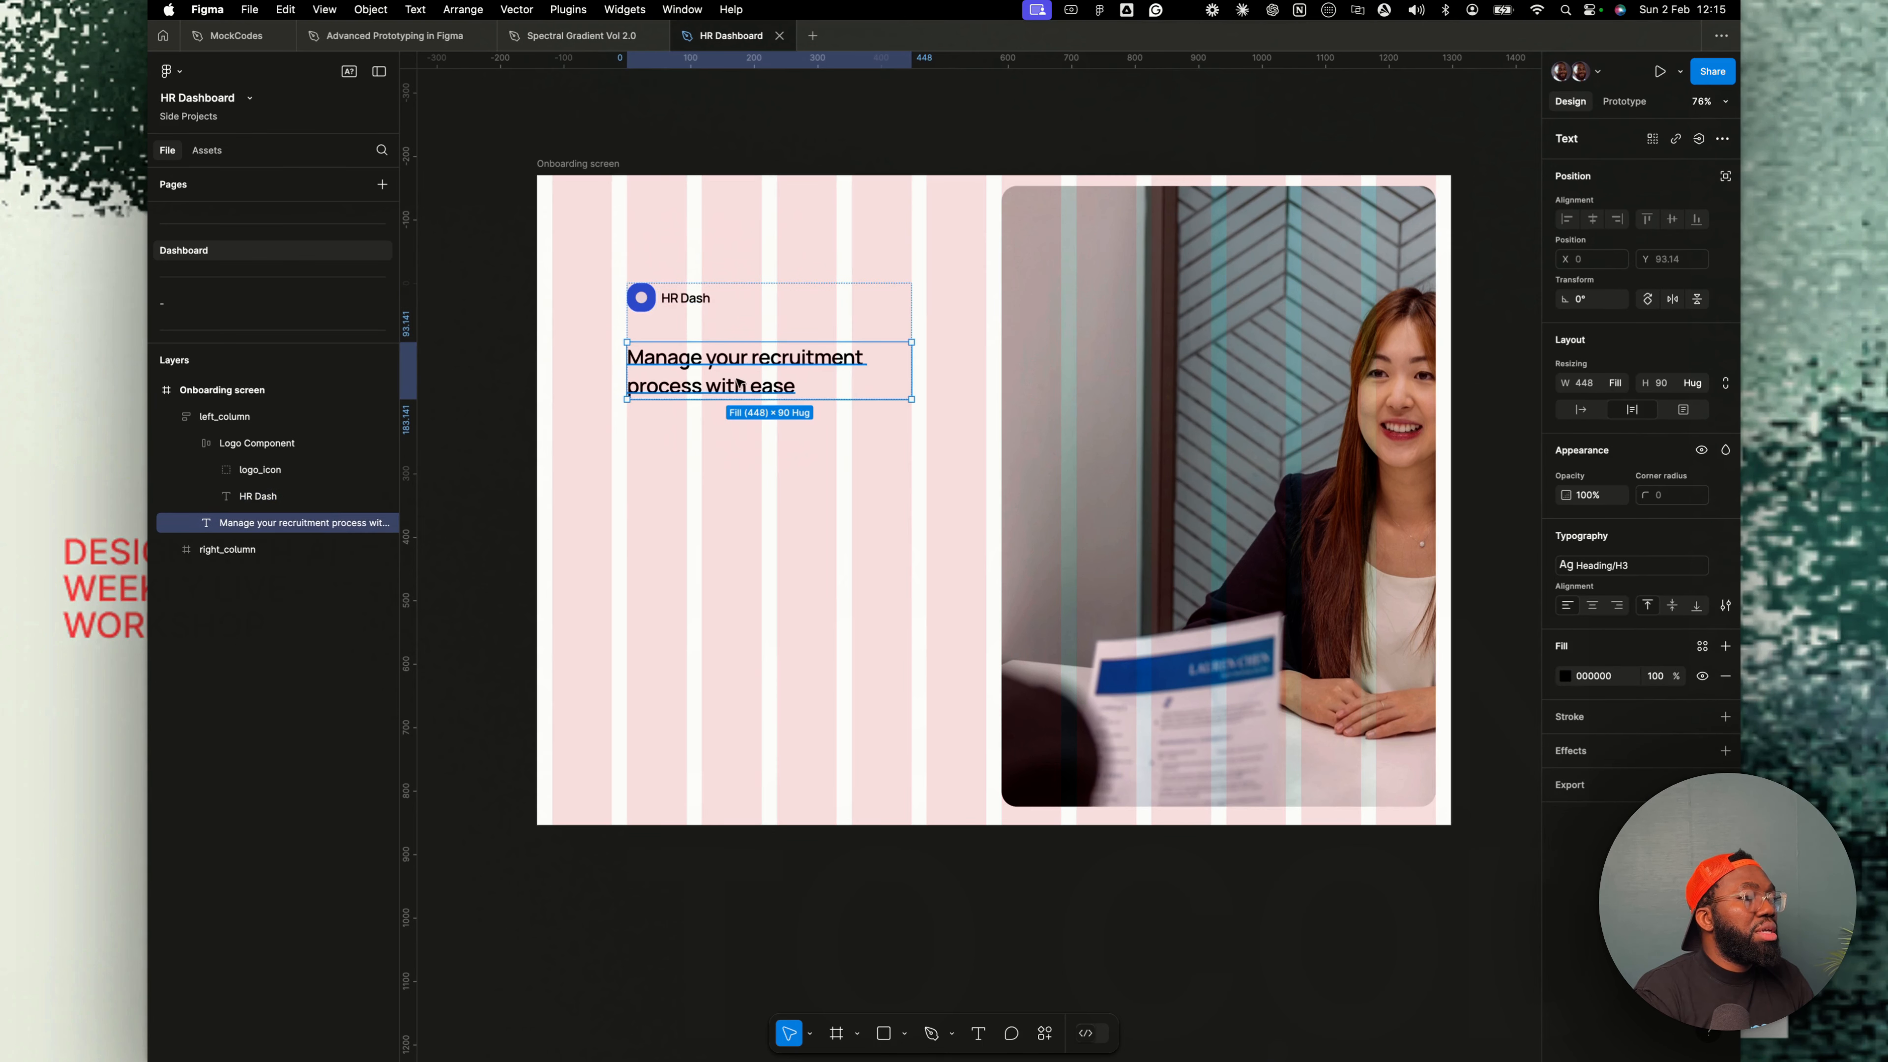
pyautogui.doubleClick(798, 390)
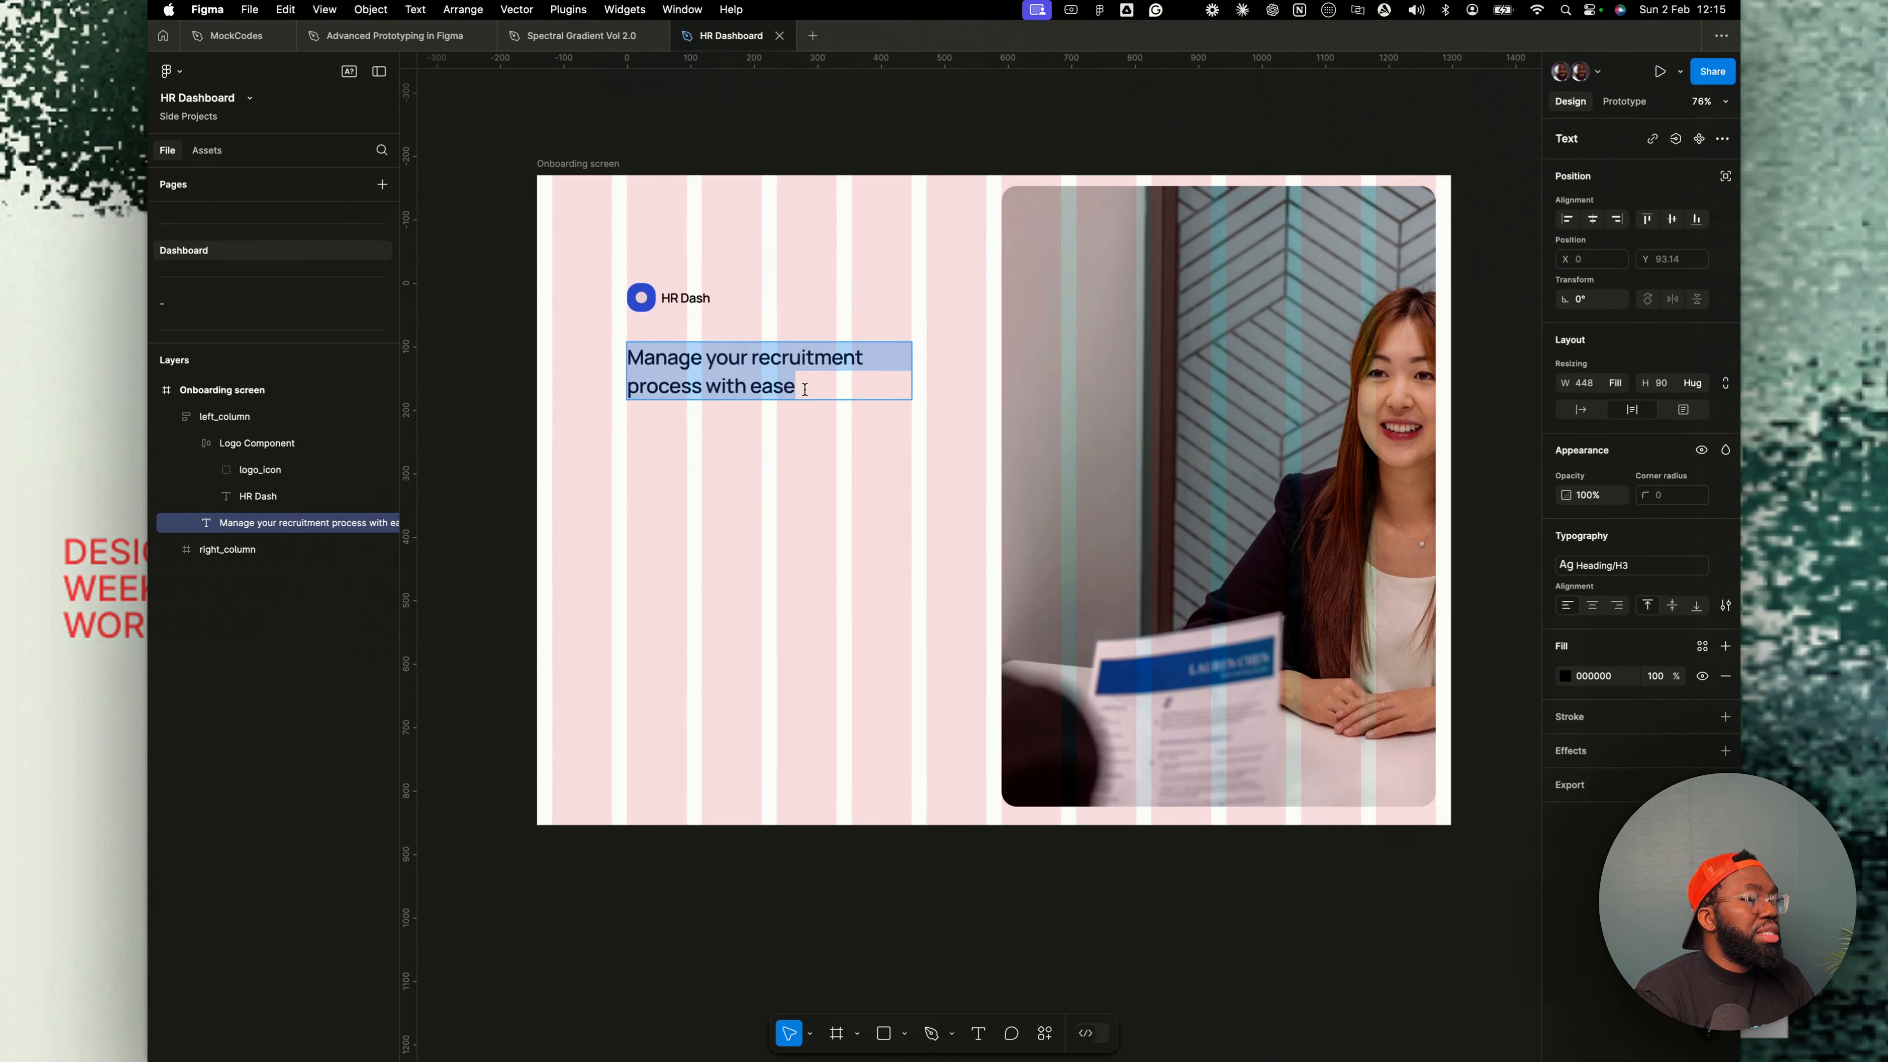
pyautogui.press('Escape')
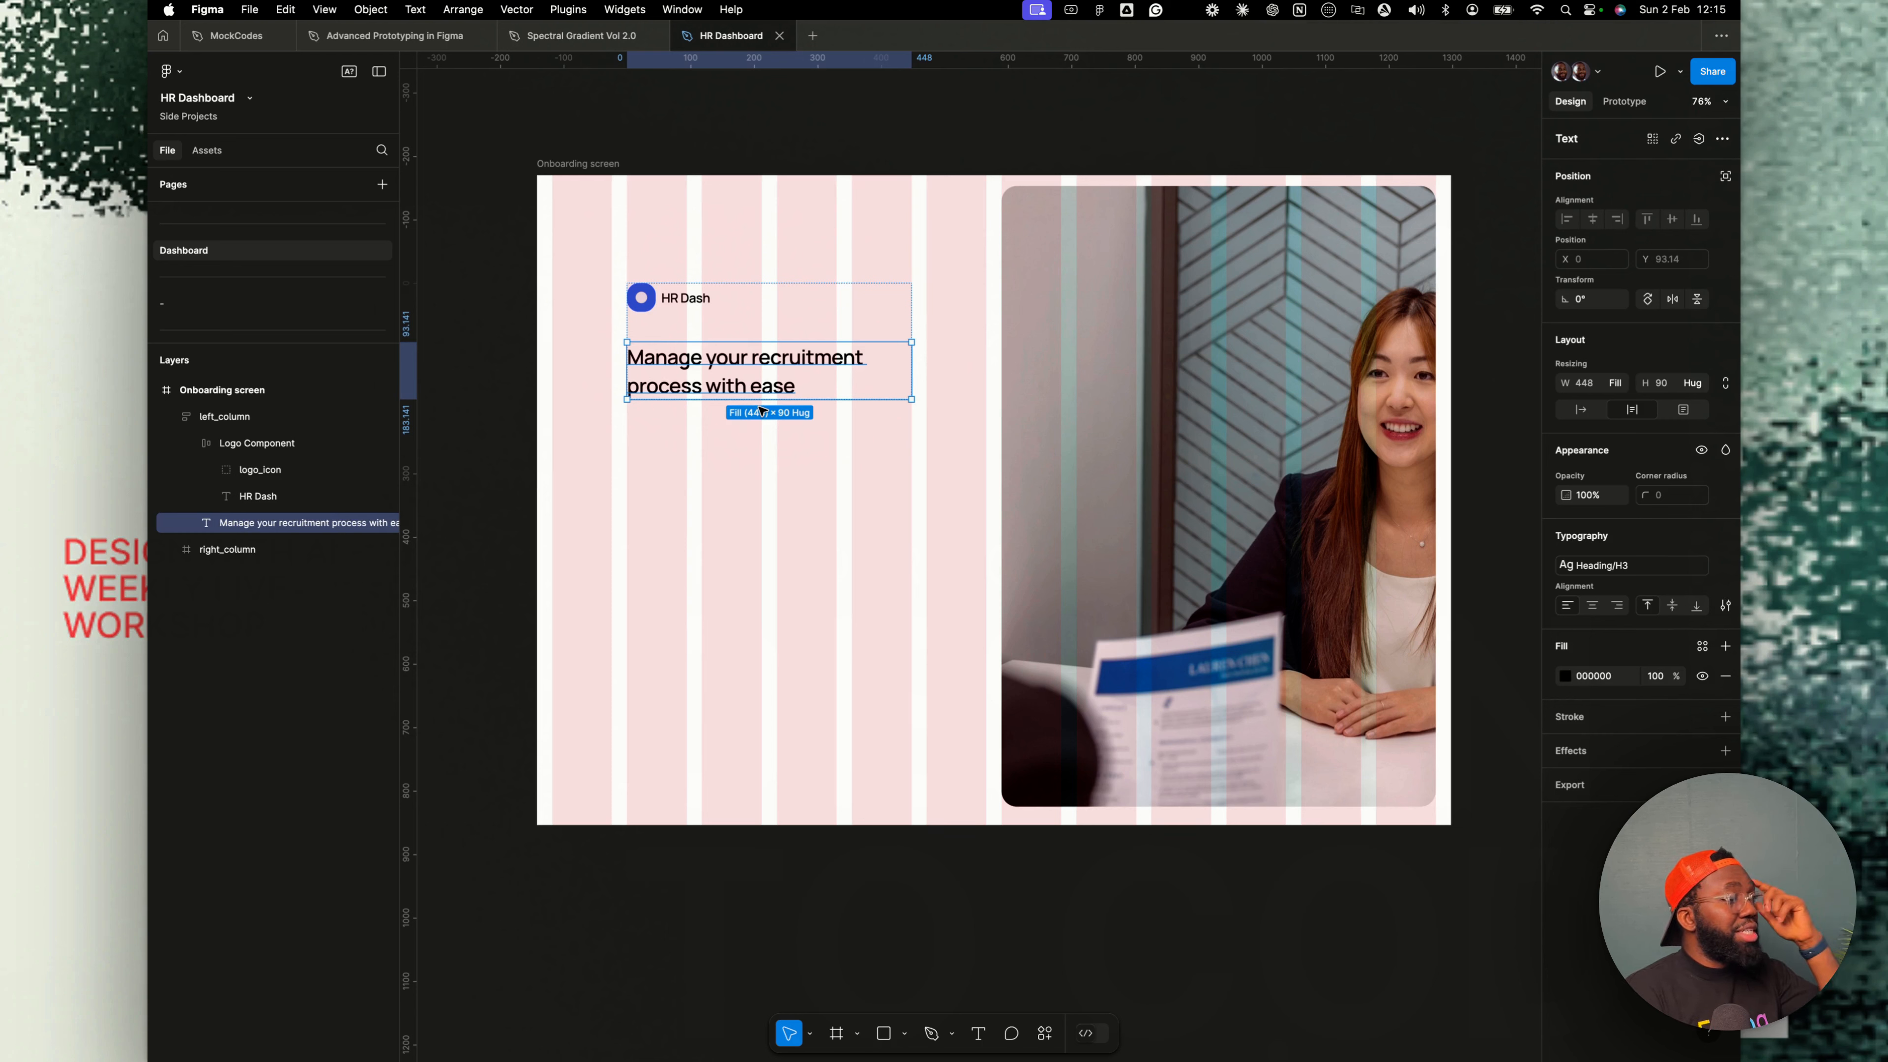
pyautogui.hotkey('alt', '2')
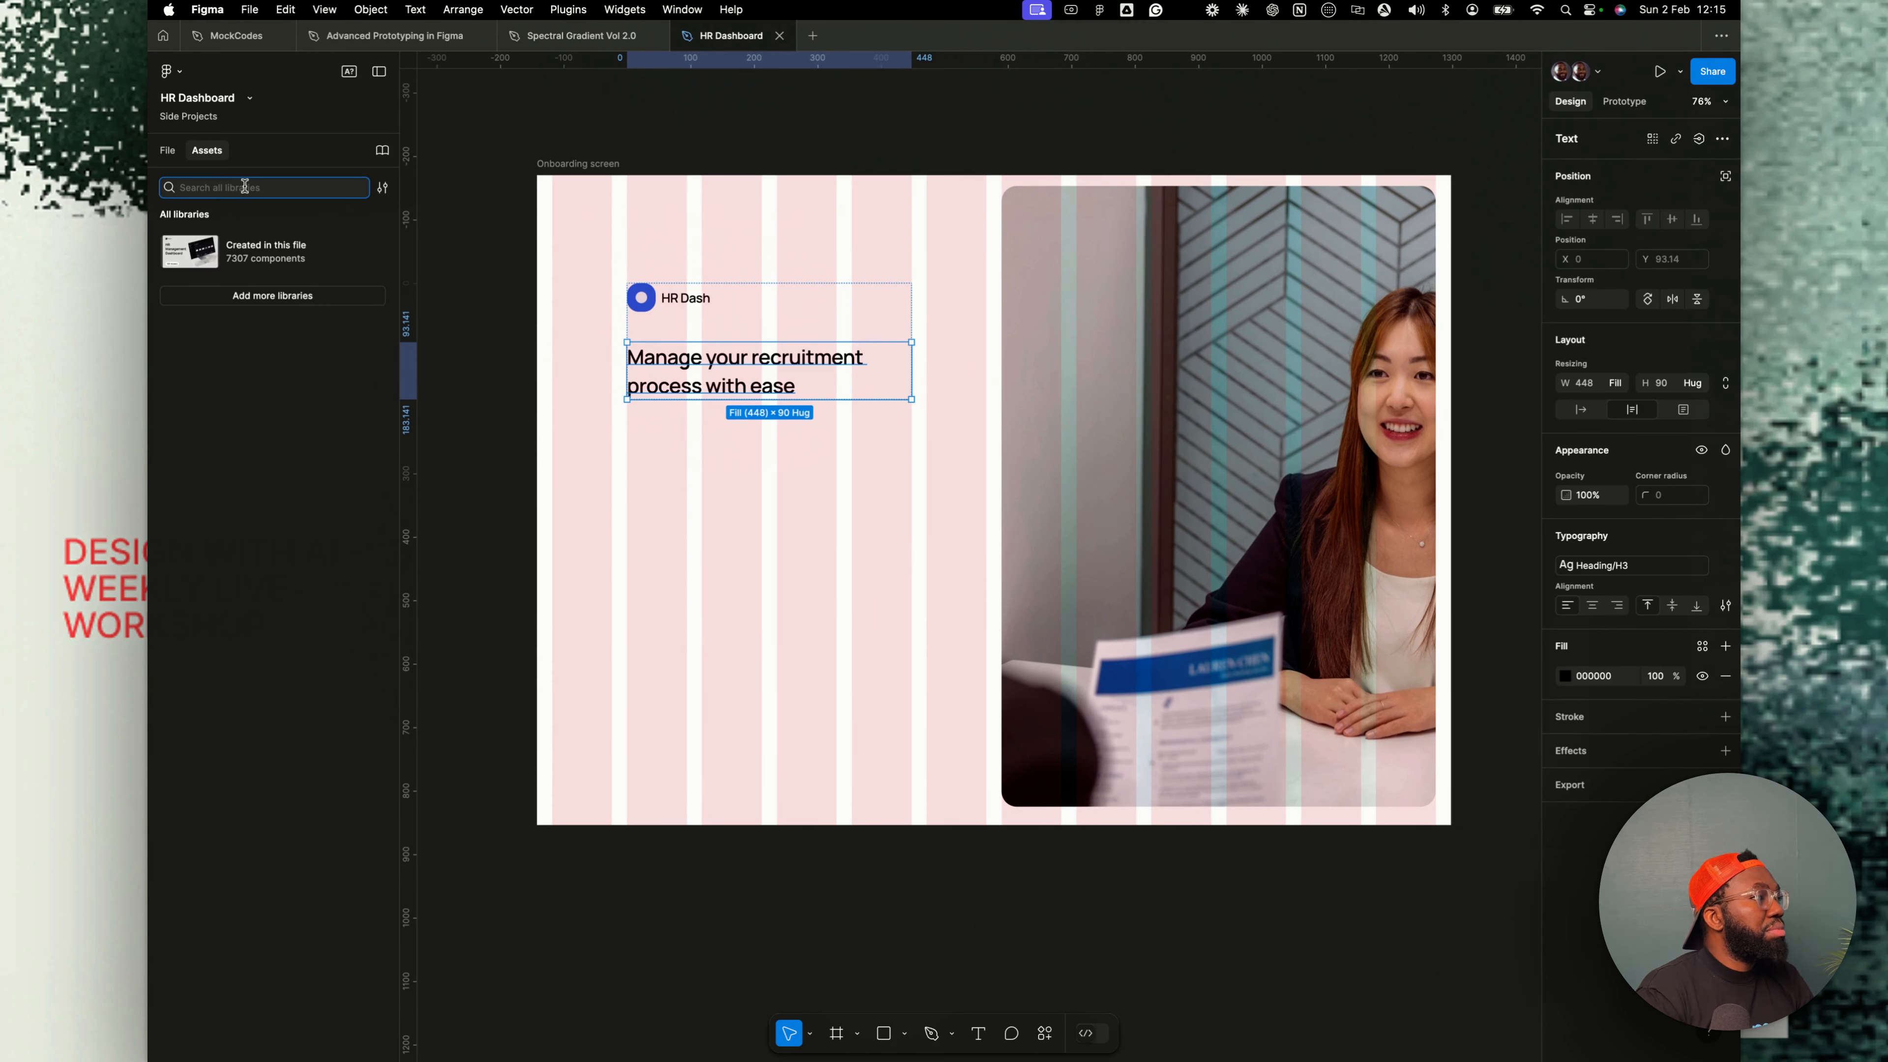
pyautogui.write('lnput')
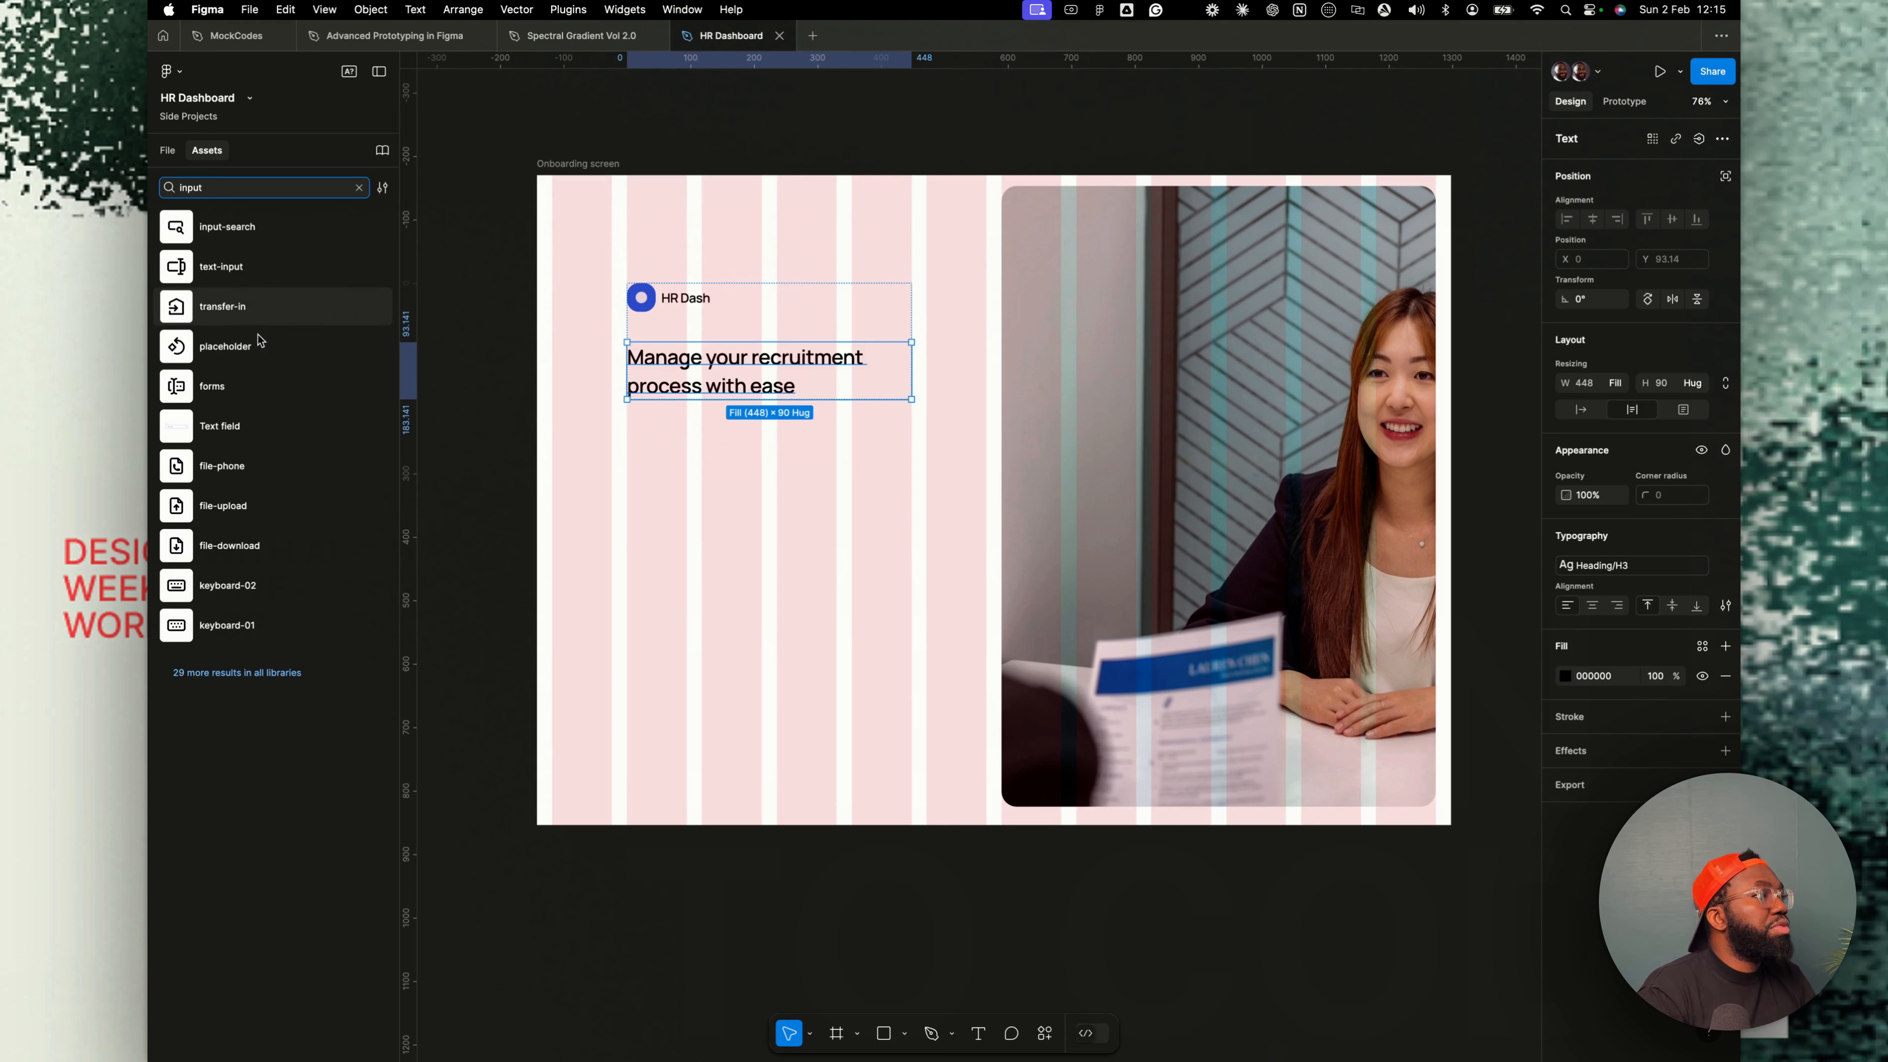
pyautogui.hotkey('alt', '1')
pyautogui.hotkey('shift', 'Return')
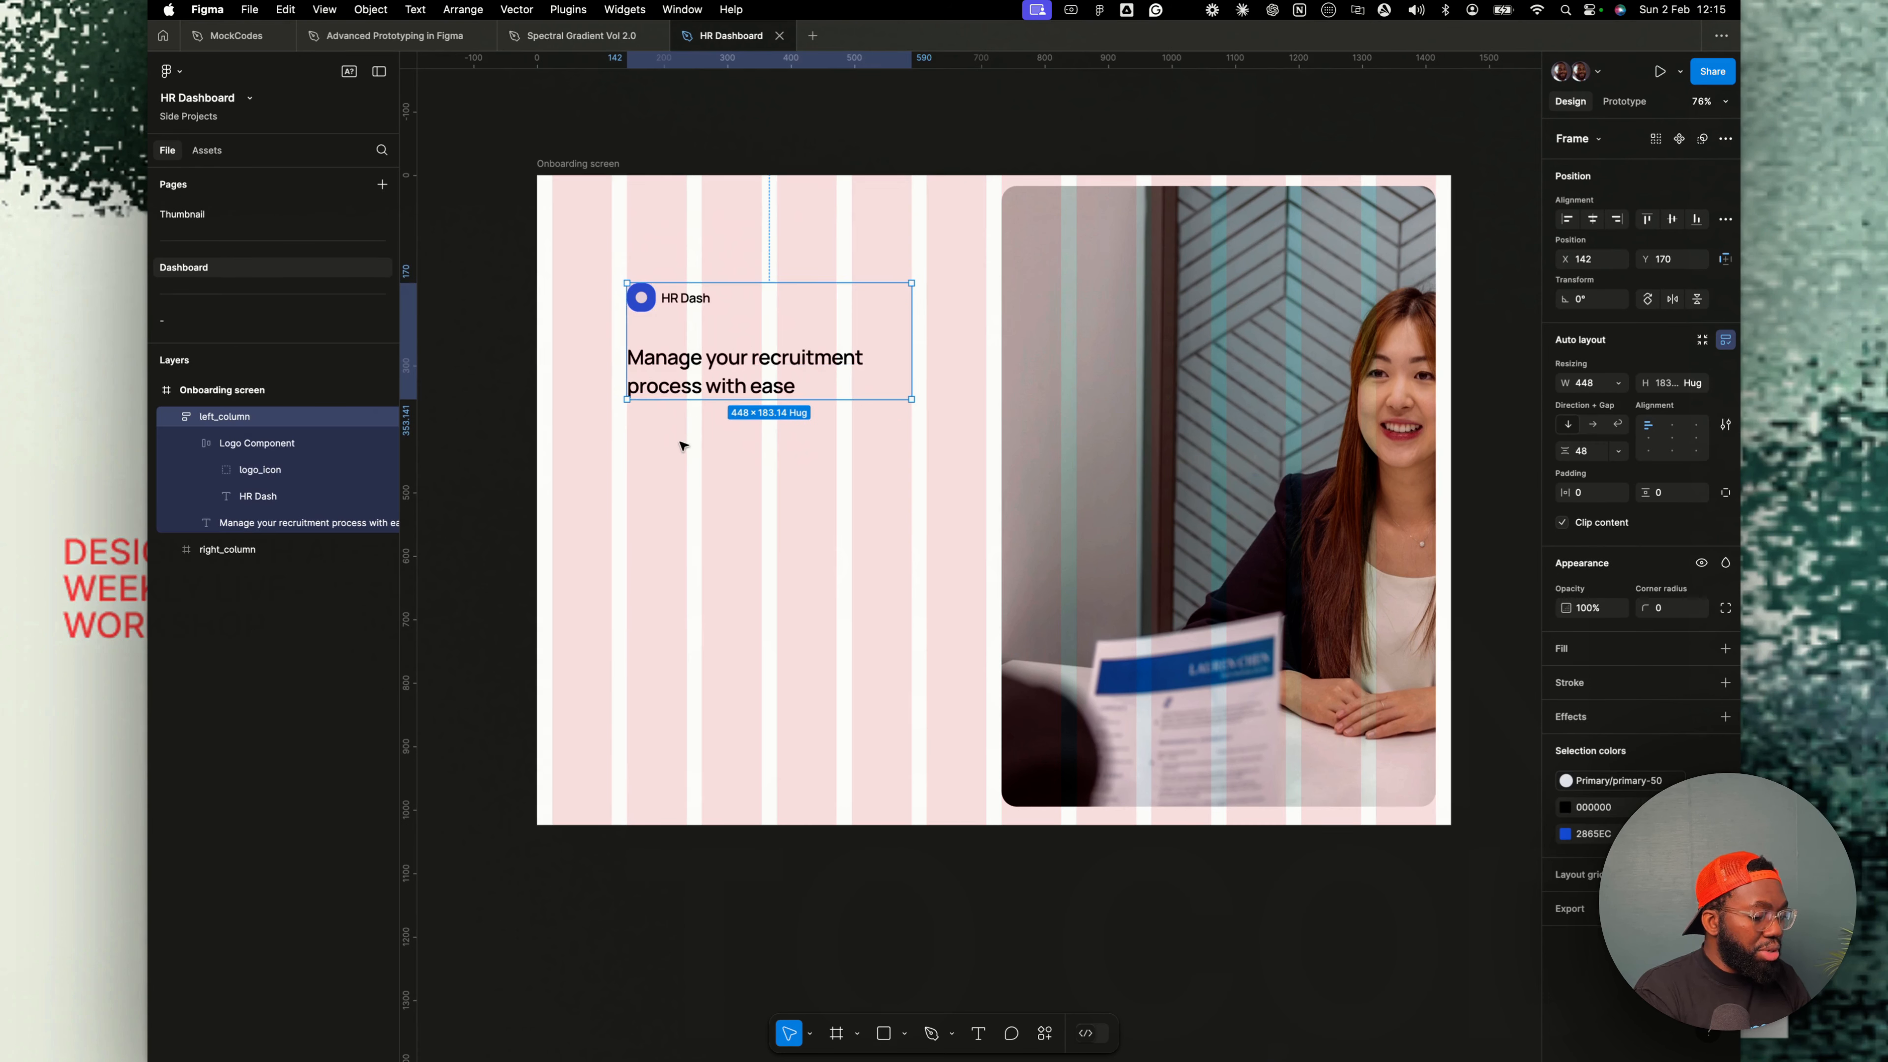
# - Draw a placeholder rectangle about 330 × 58 below the headline
pyautogui.press('r')
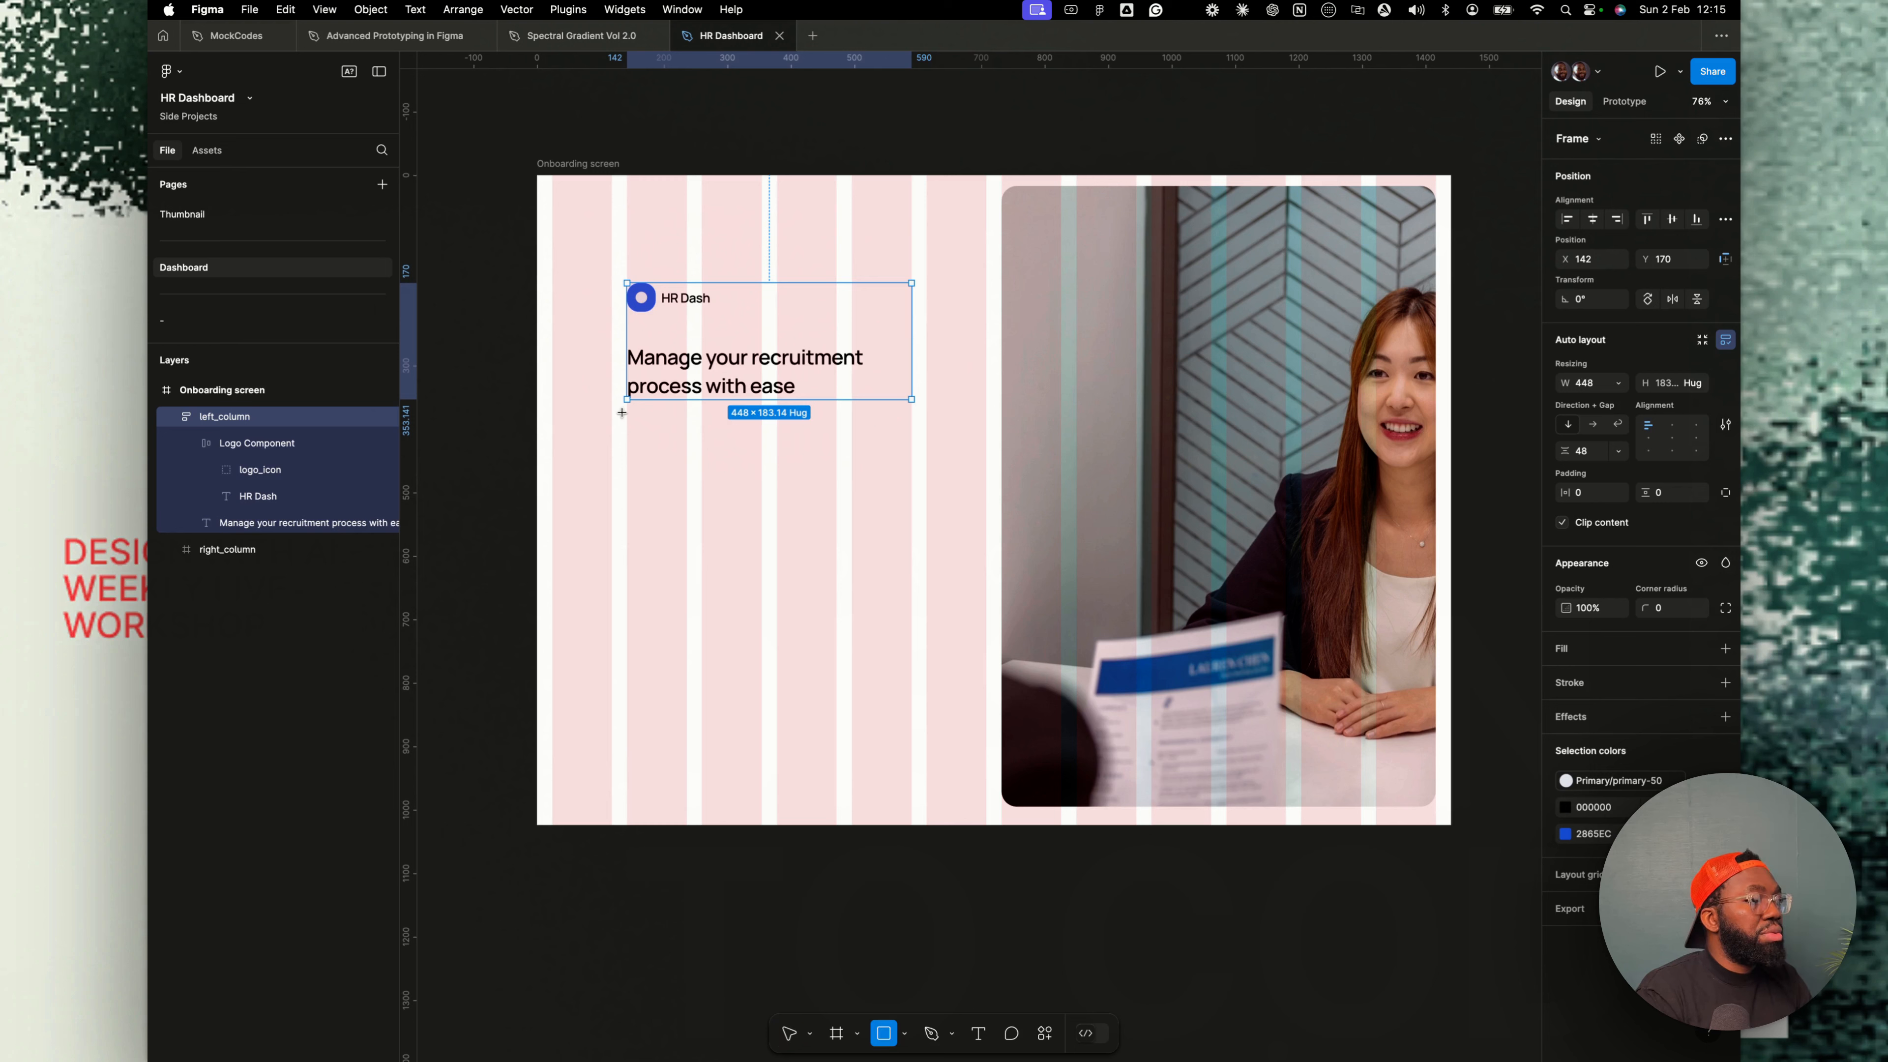
pyautogui.moveTo(628, 416)
pyautogui.mouseDown()
pyautogui.moveTo(721, 454)
pyautogui.moveTo(837, 452)
pyautogui.mouseUp()
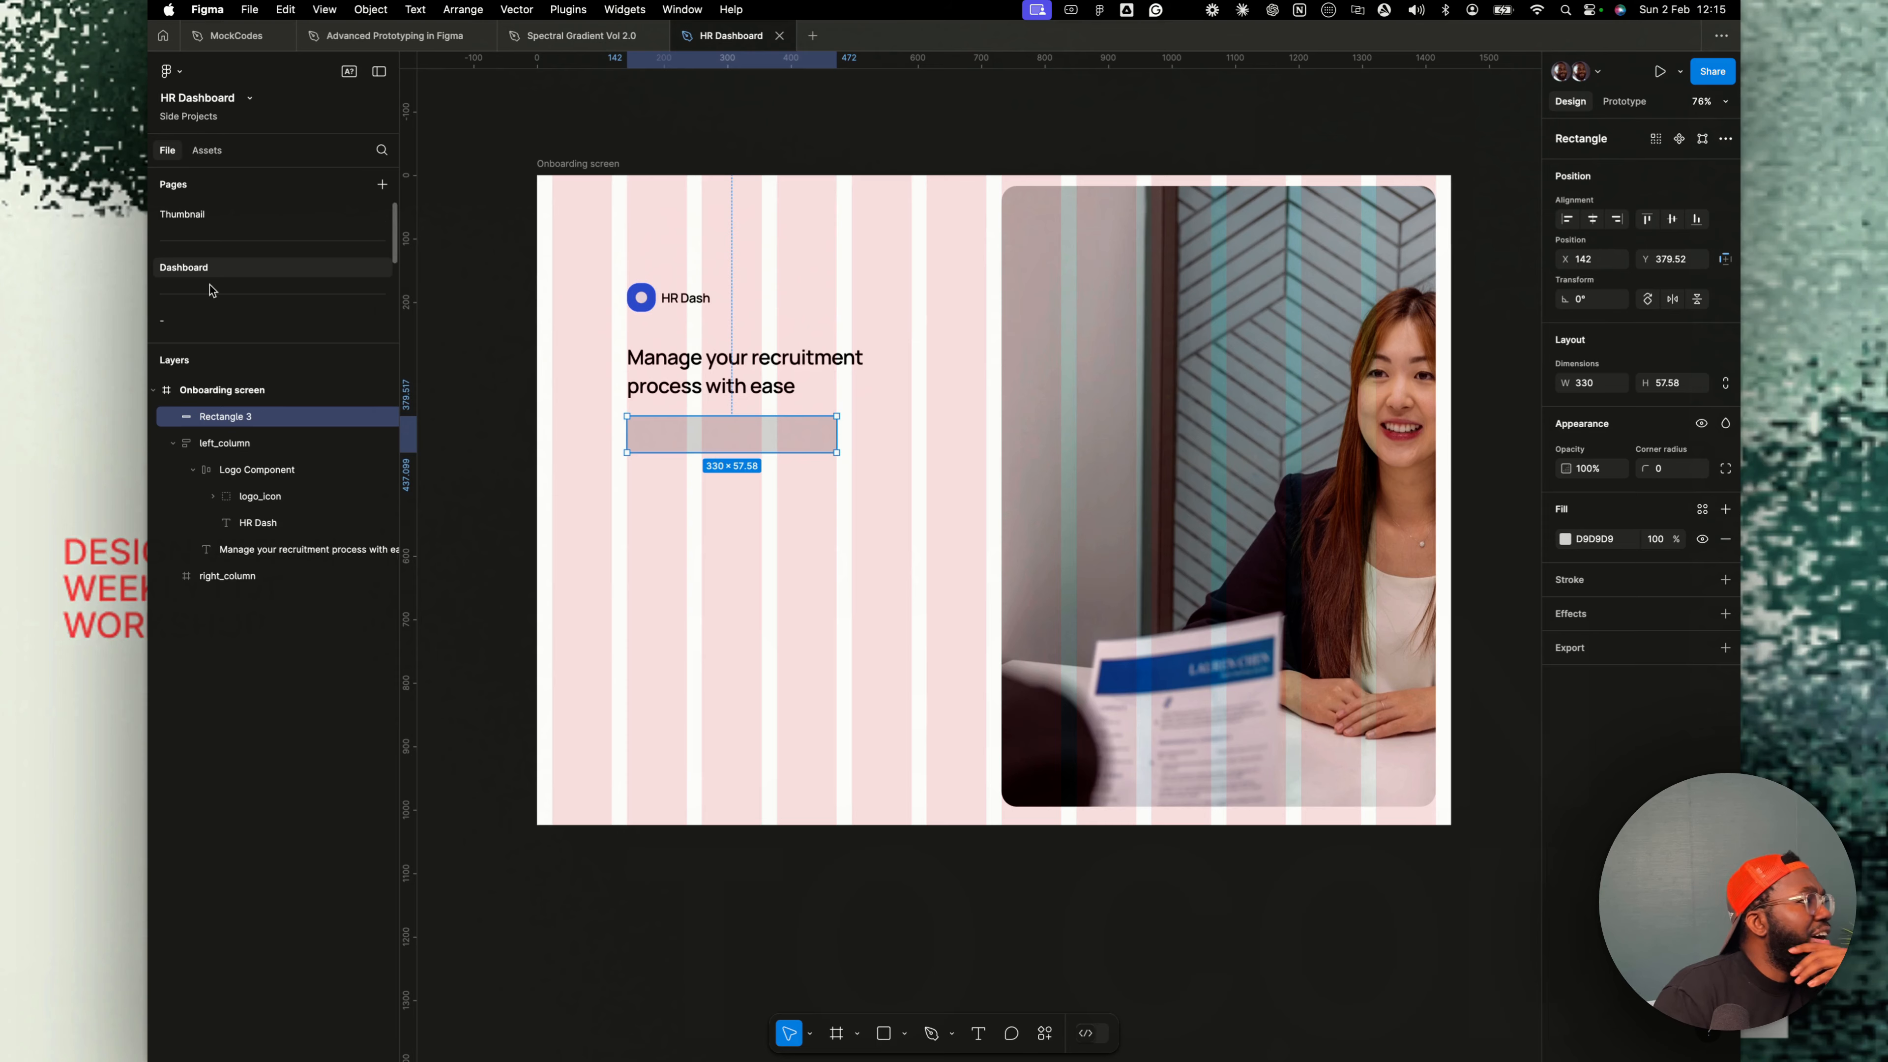
# - Paste the text field component from the Component page onto the onboarding screen
pyautogui.scroll(-5, 226, 253)
pyautogui.click(198, 252)
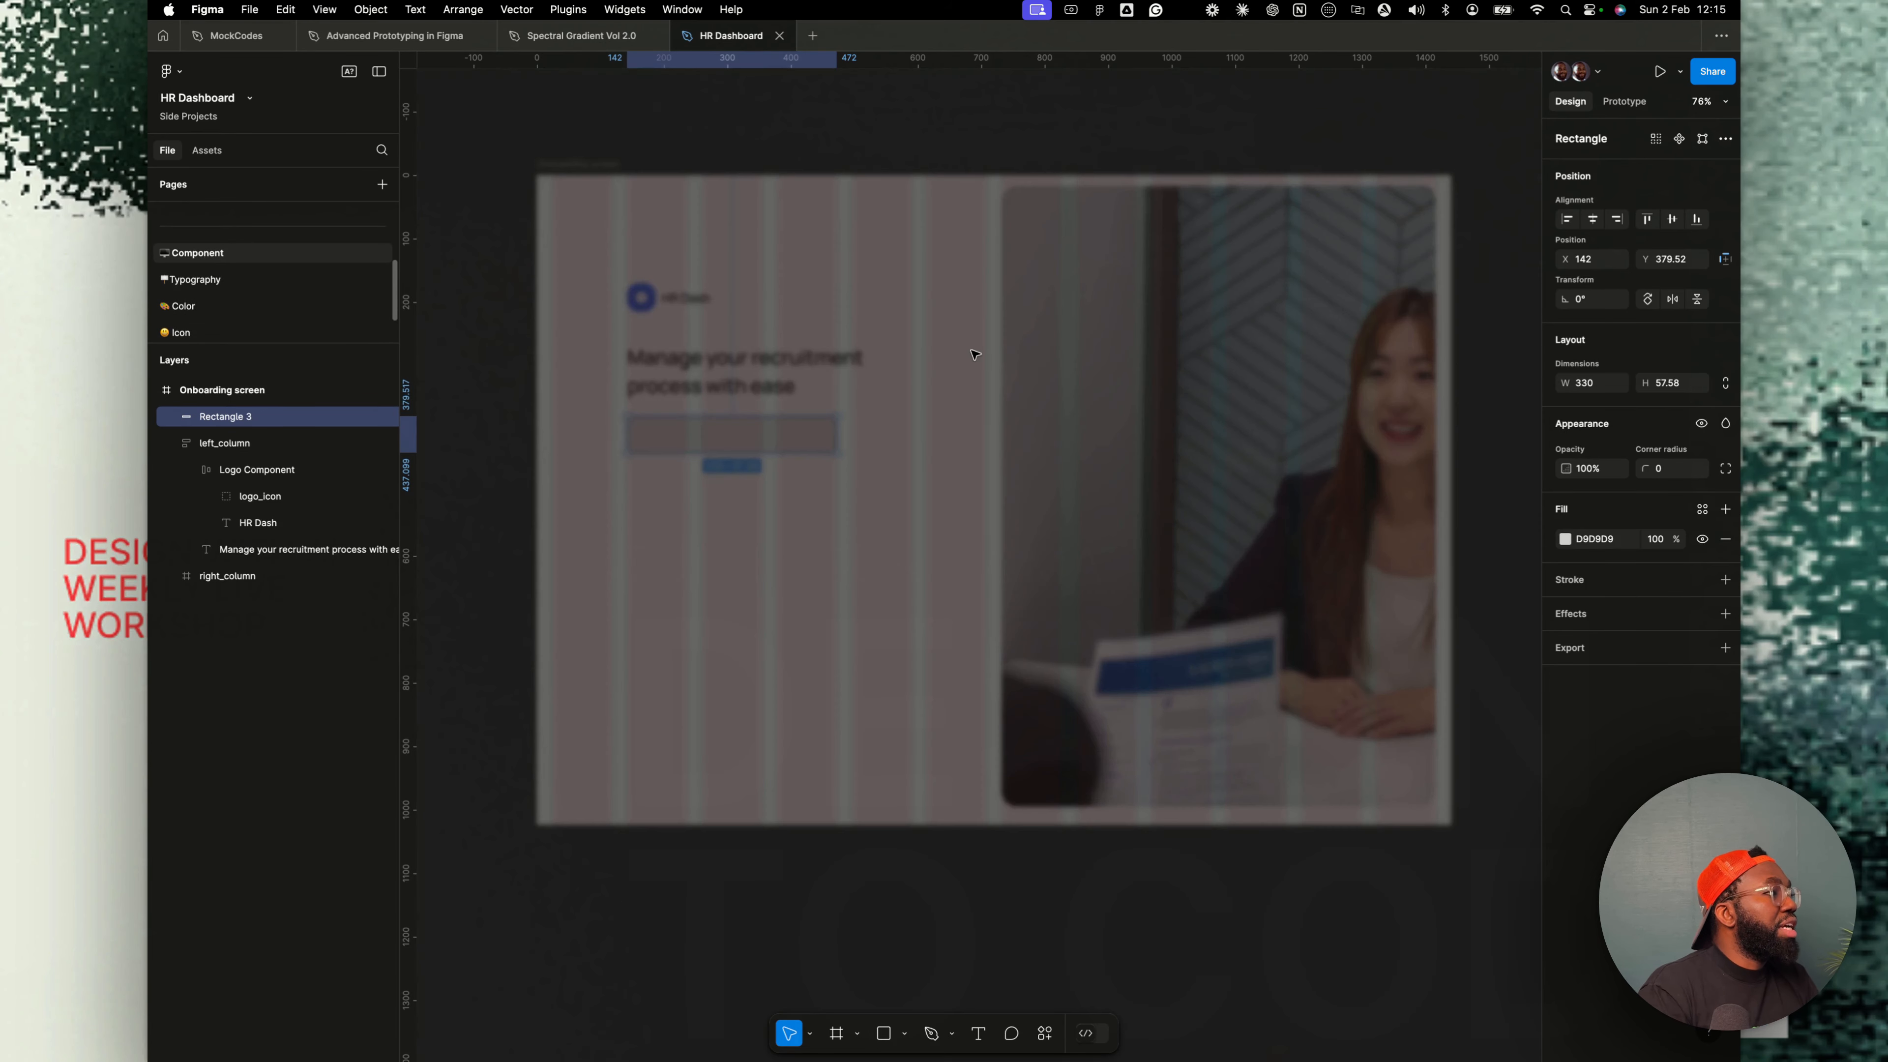
pyautogui.scroll(5, 843, 394)
pyautogui.scroll(-5, 842, 395)
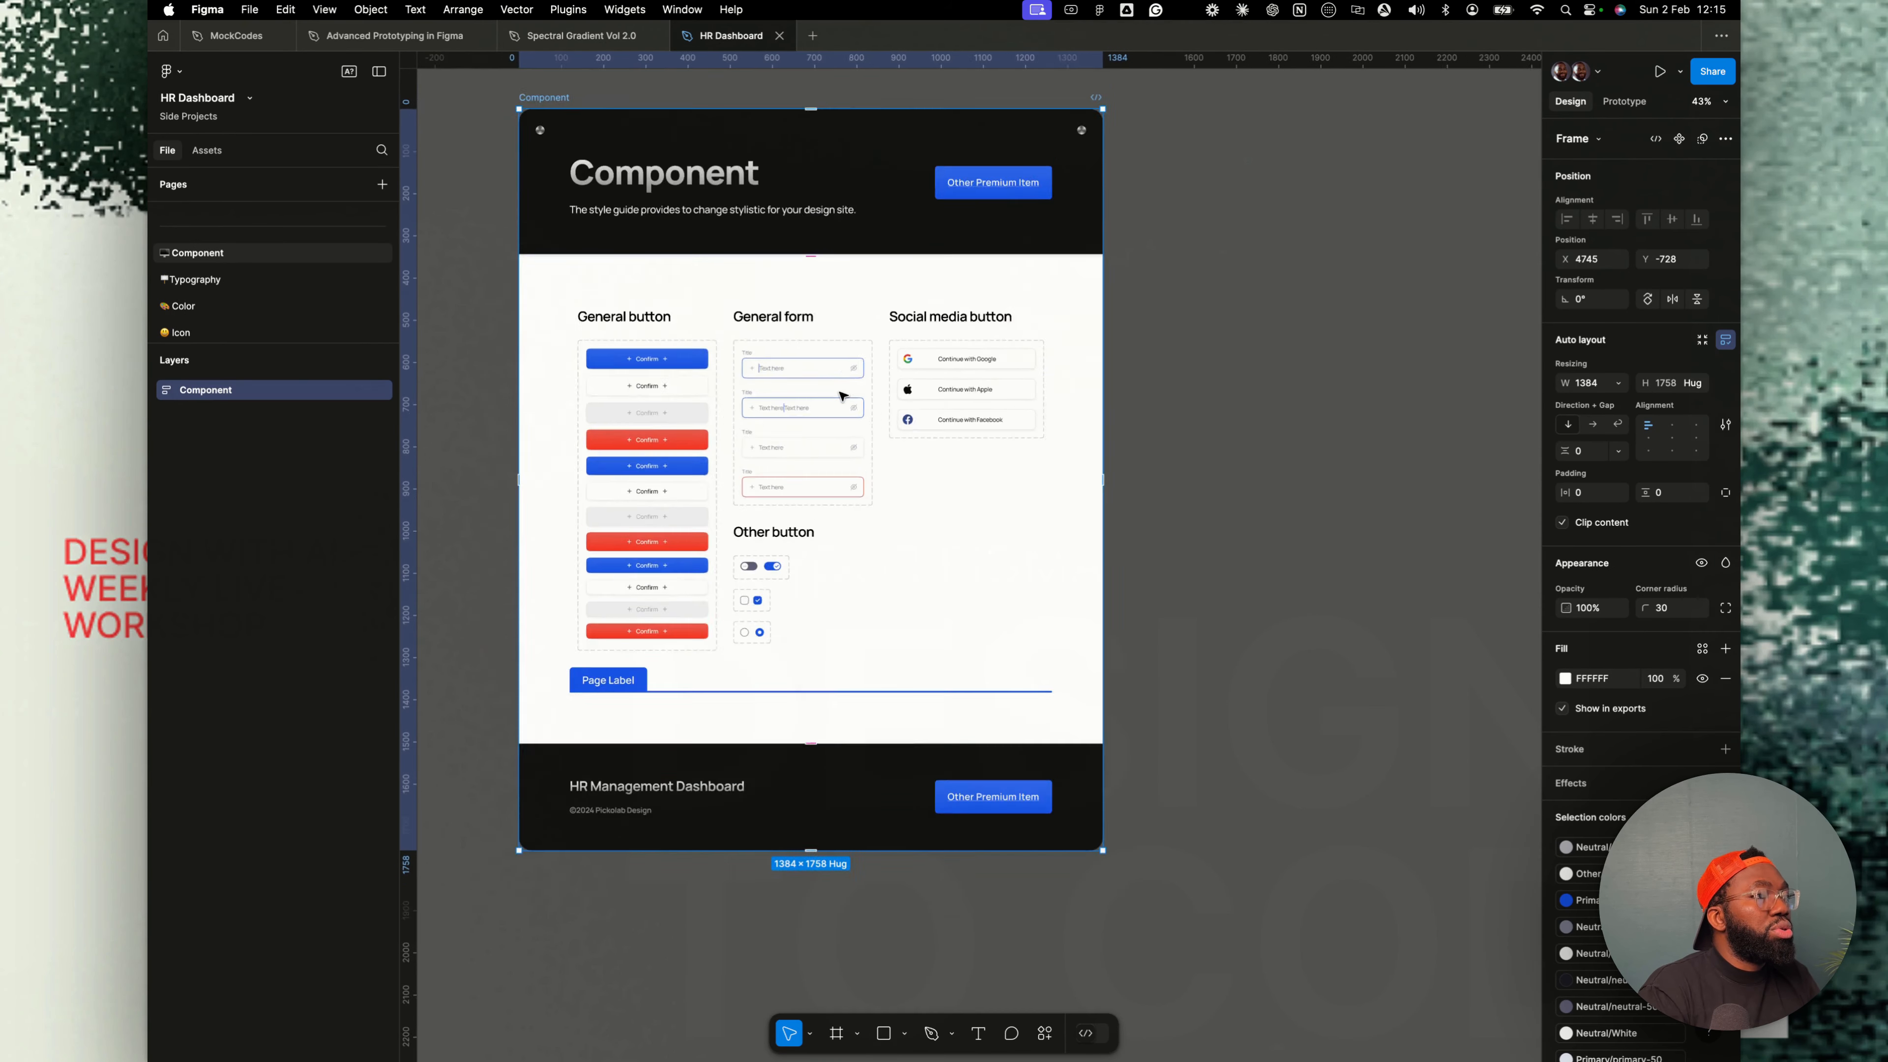
pyautogui.scroll(8, 842, 395)
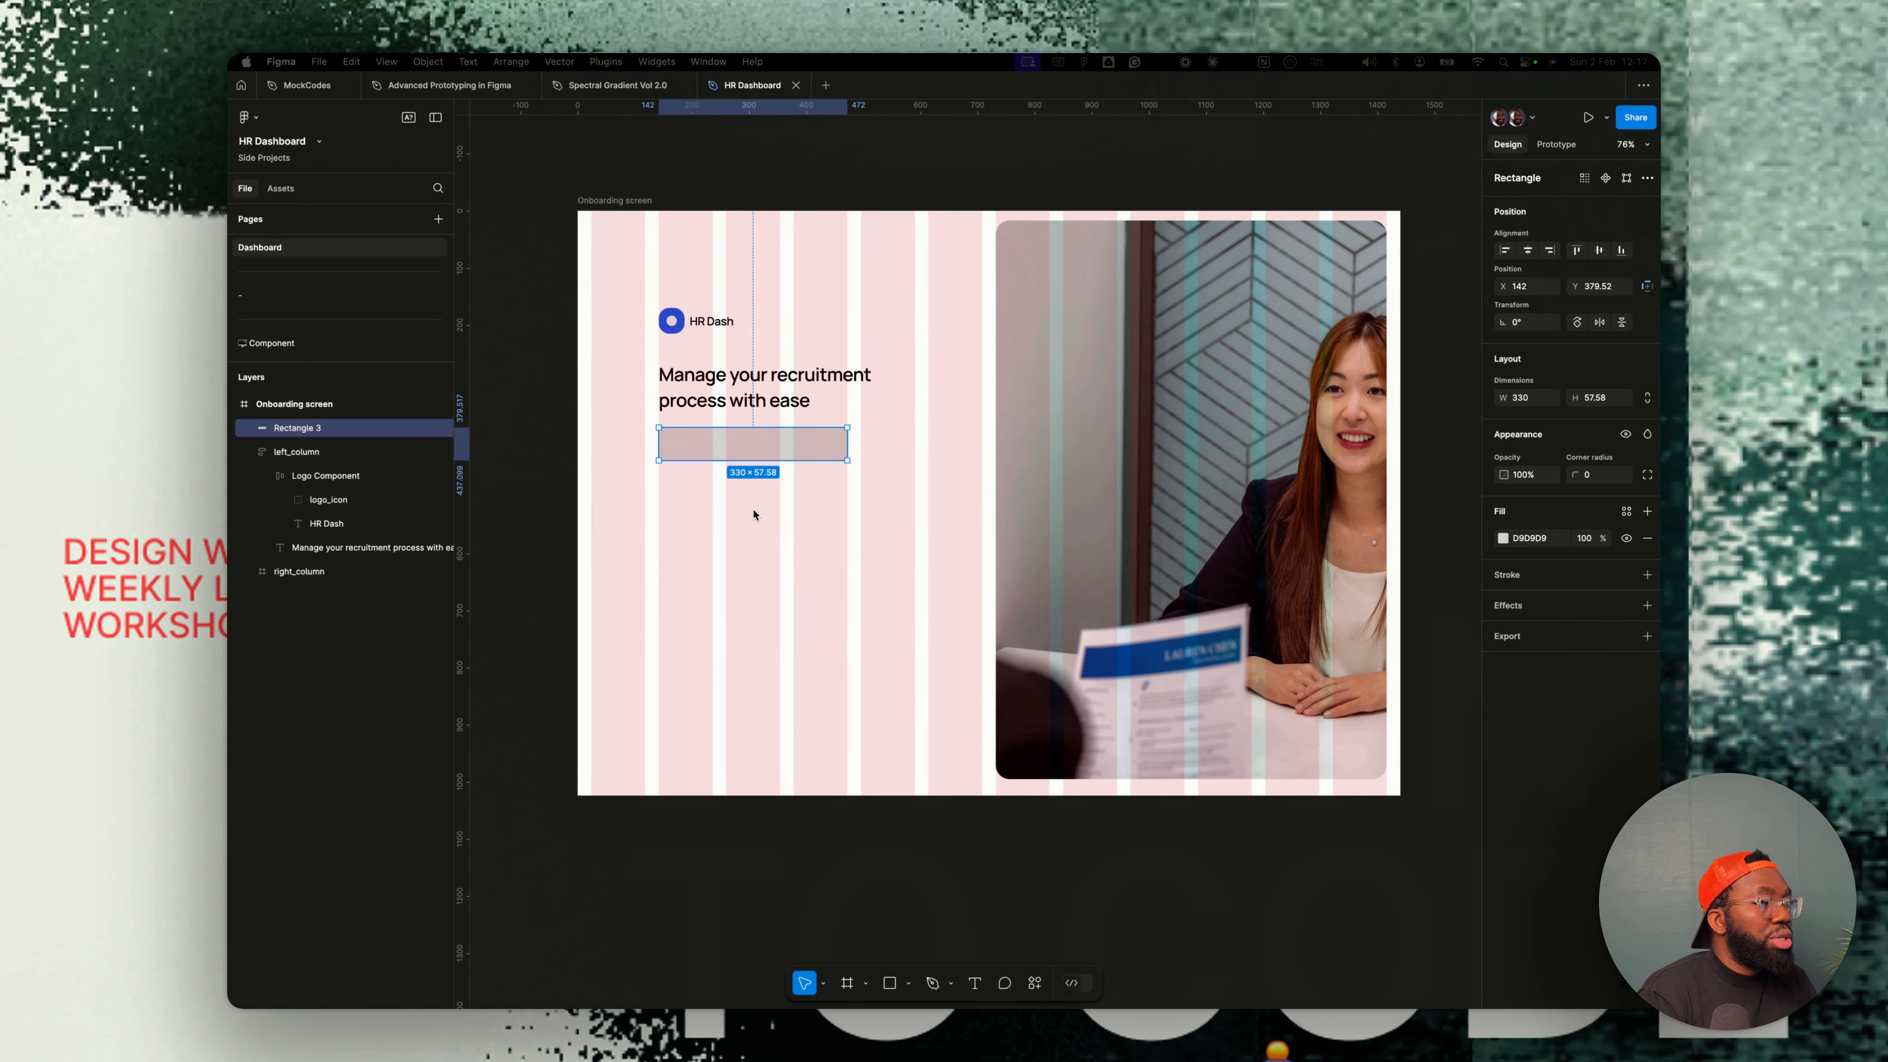
pyautogui.press('super+v')
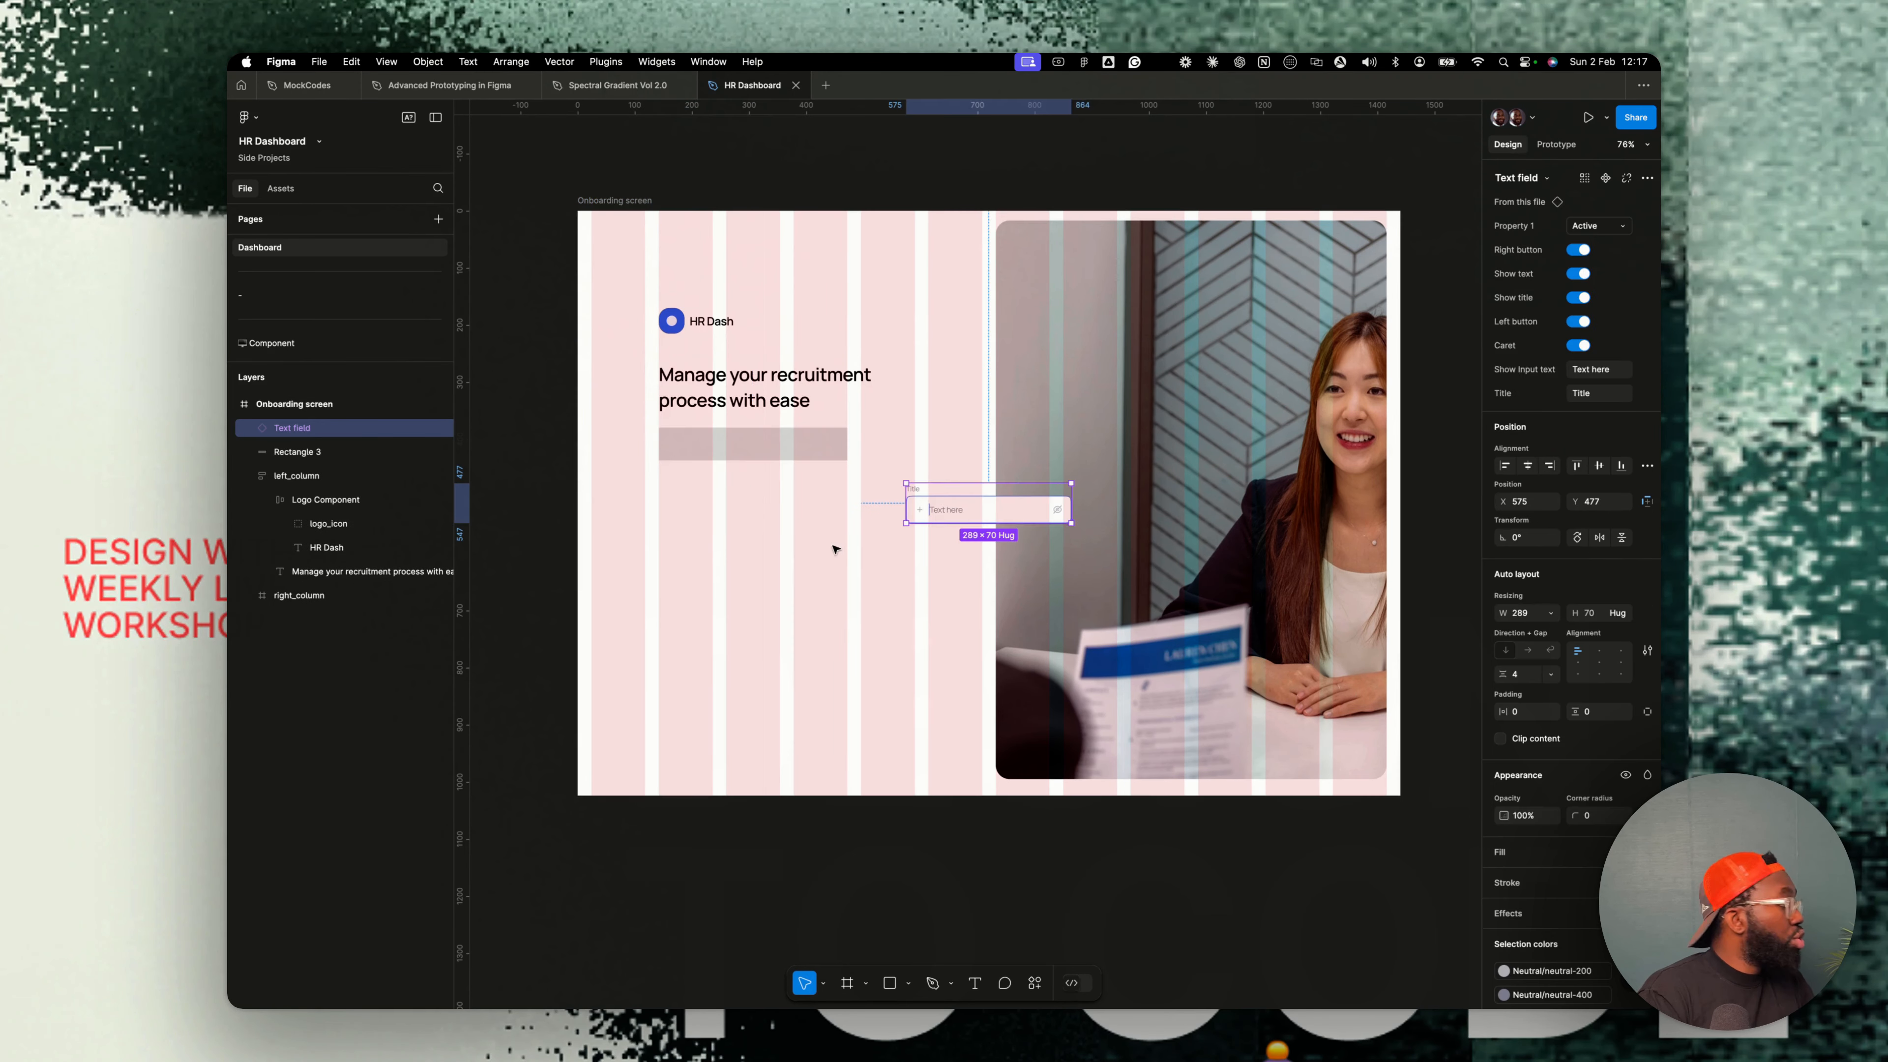
# - Delete the placeholder rectangle beneath the headline
pyautogui.moveTo(986, 511); pyautogui.dragTo(772, 511)
pyautogui.click(753, 435)
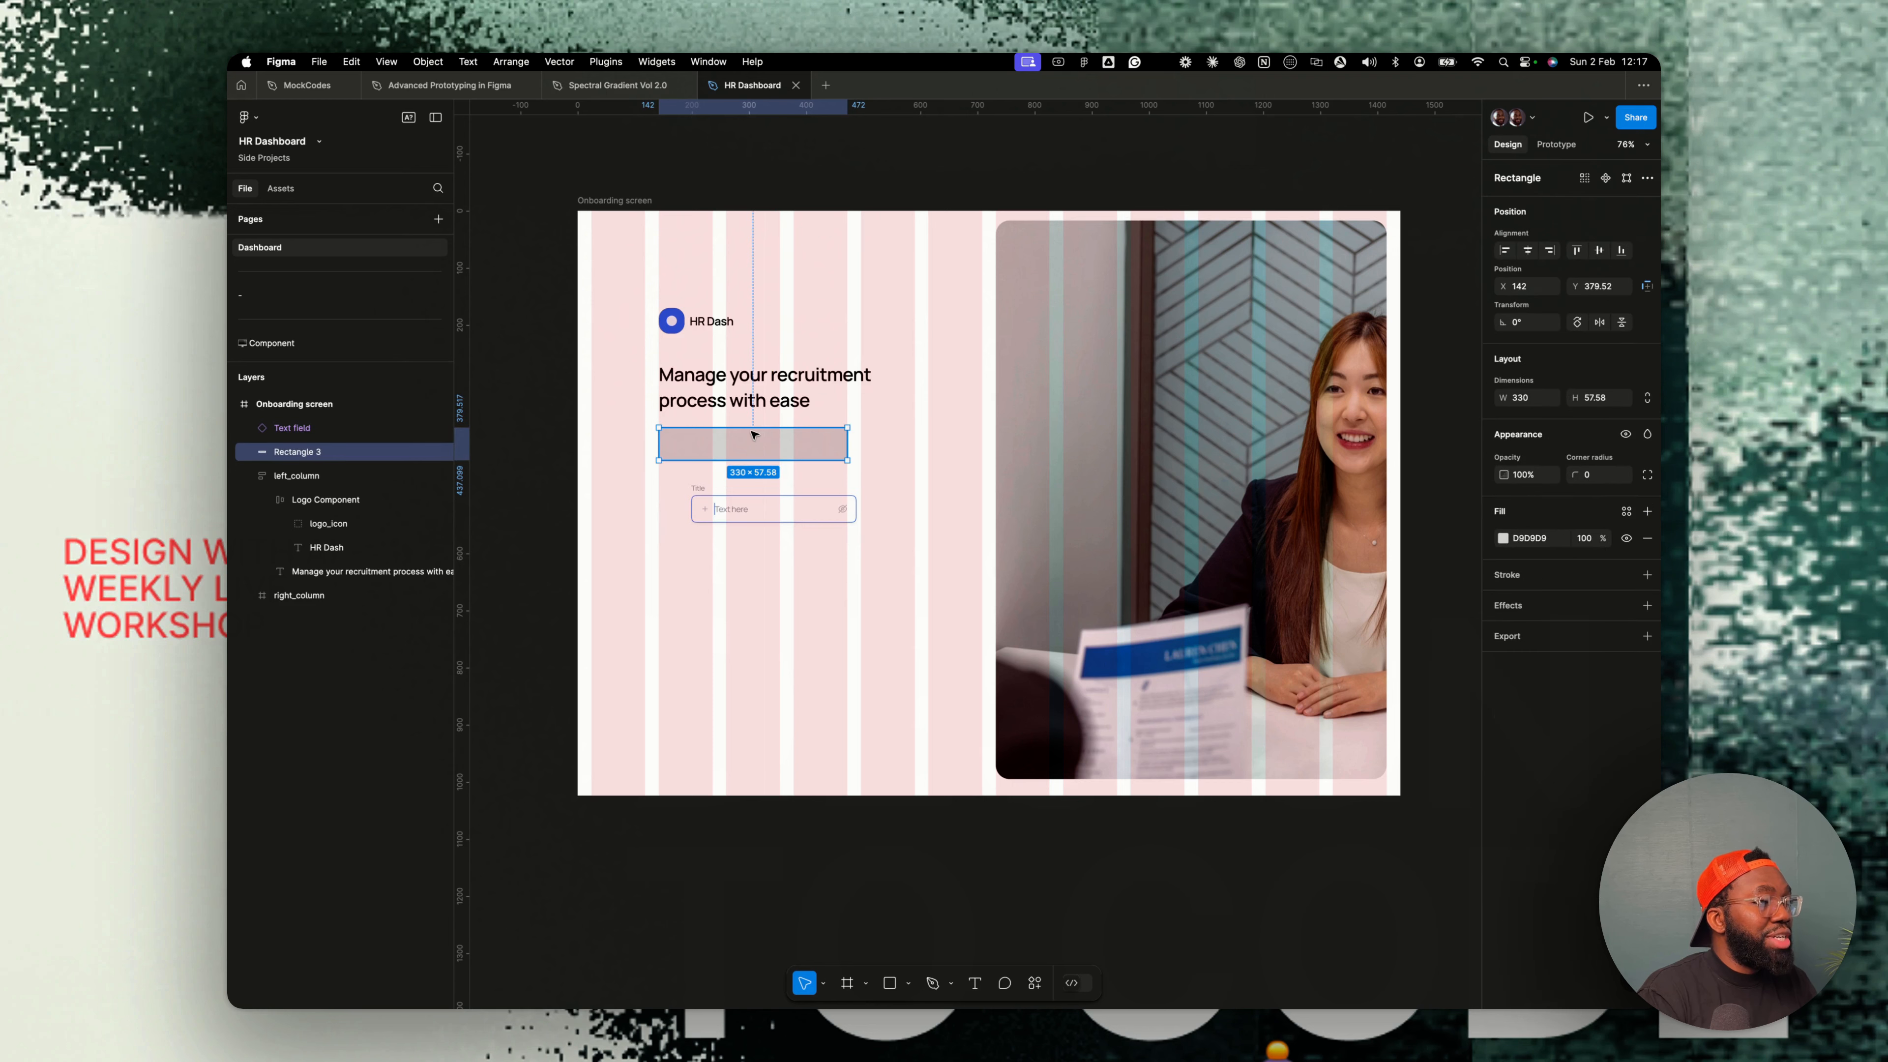
pyautogui.press('Delete')
# - Move the text field into left_column below the headline
pyautogui.click(807, 507)
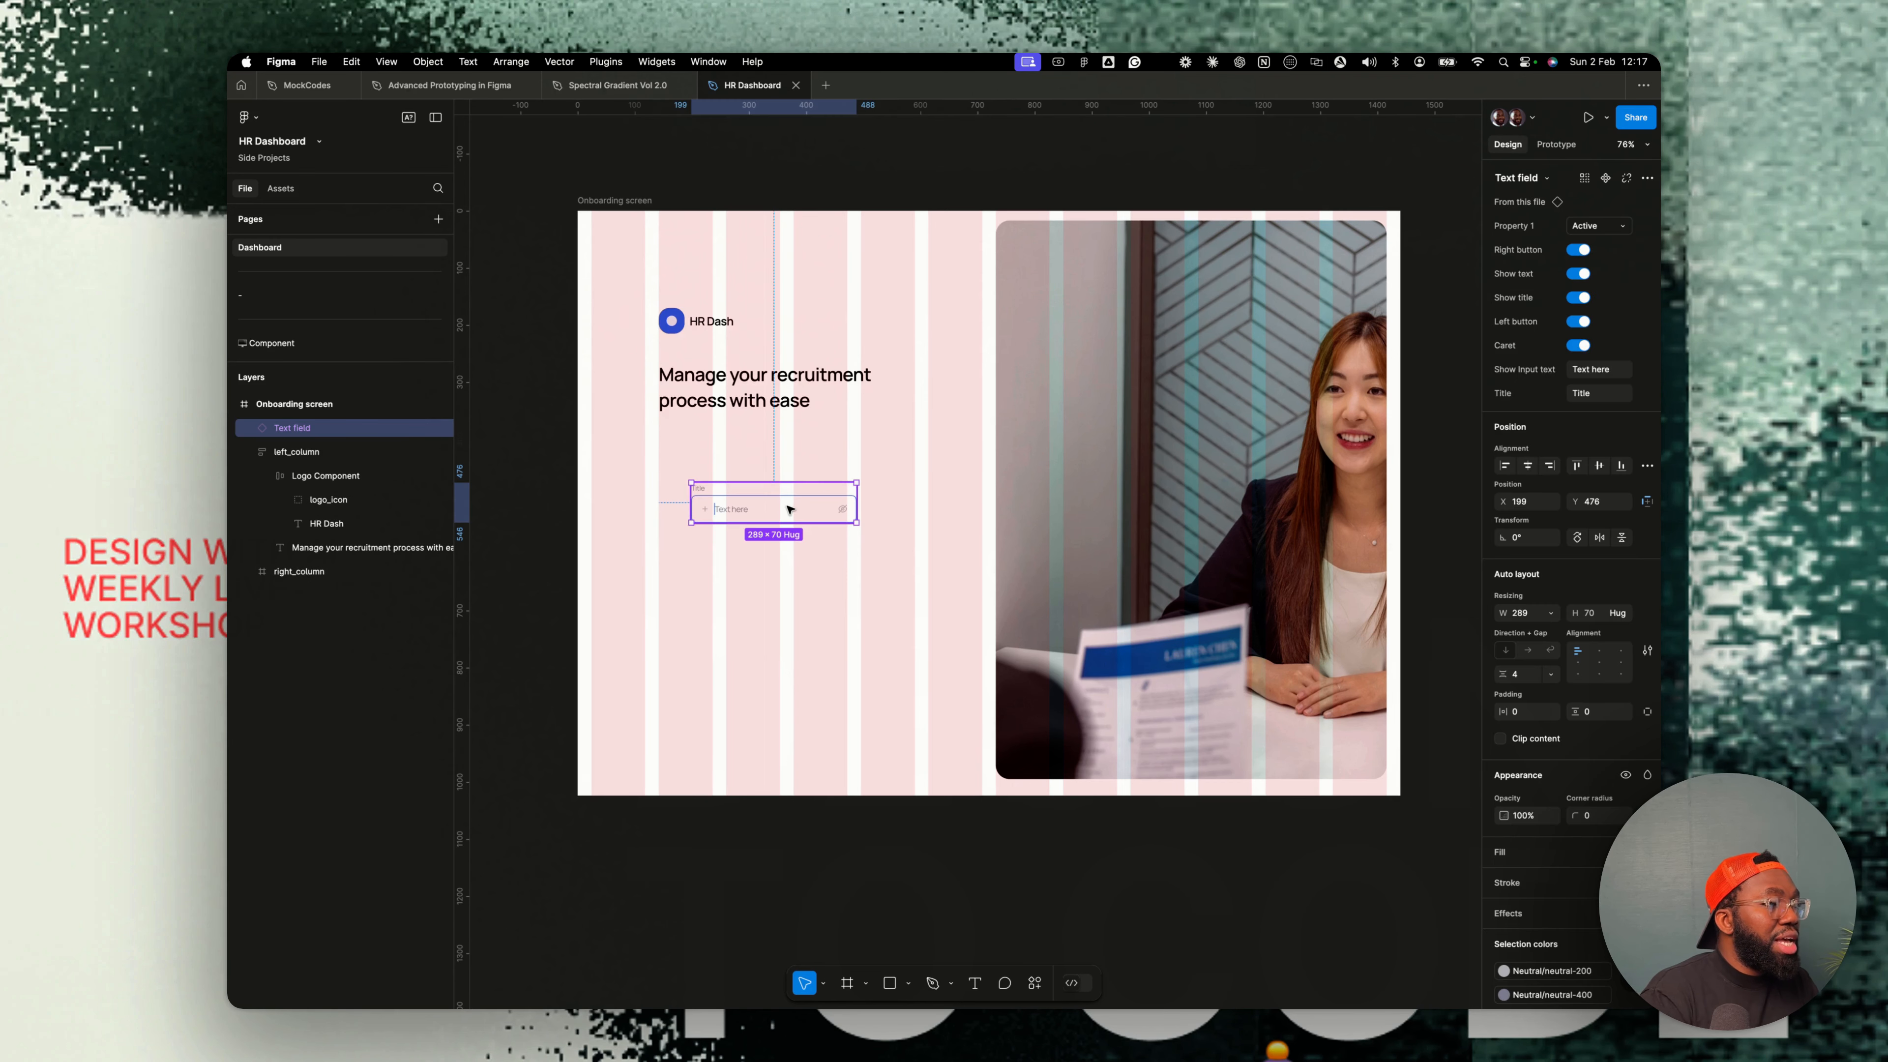
pyautogui.press('super+x')
pyautogui.keyDown('super'); pyautogui.click(746, 408); pyautogui.keyUp('super')
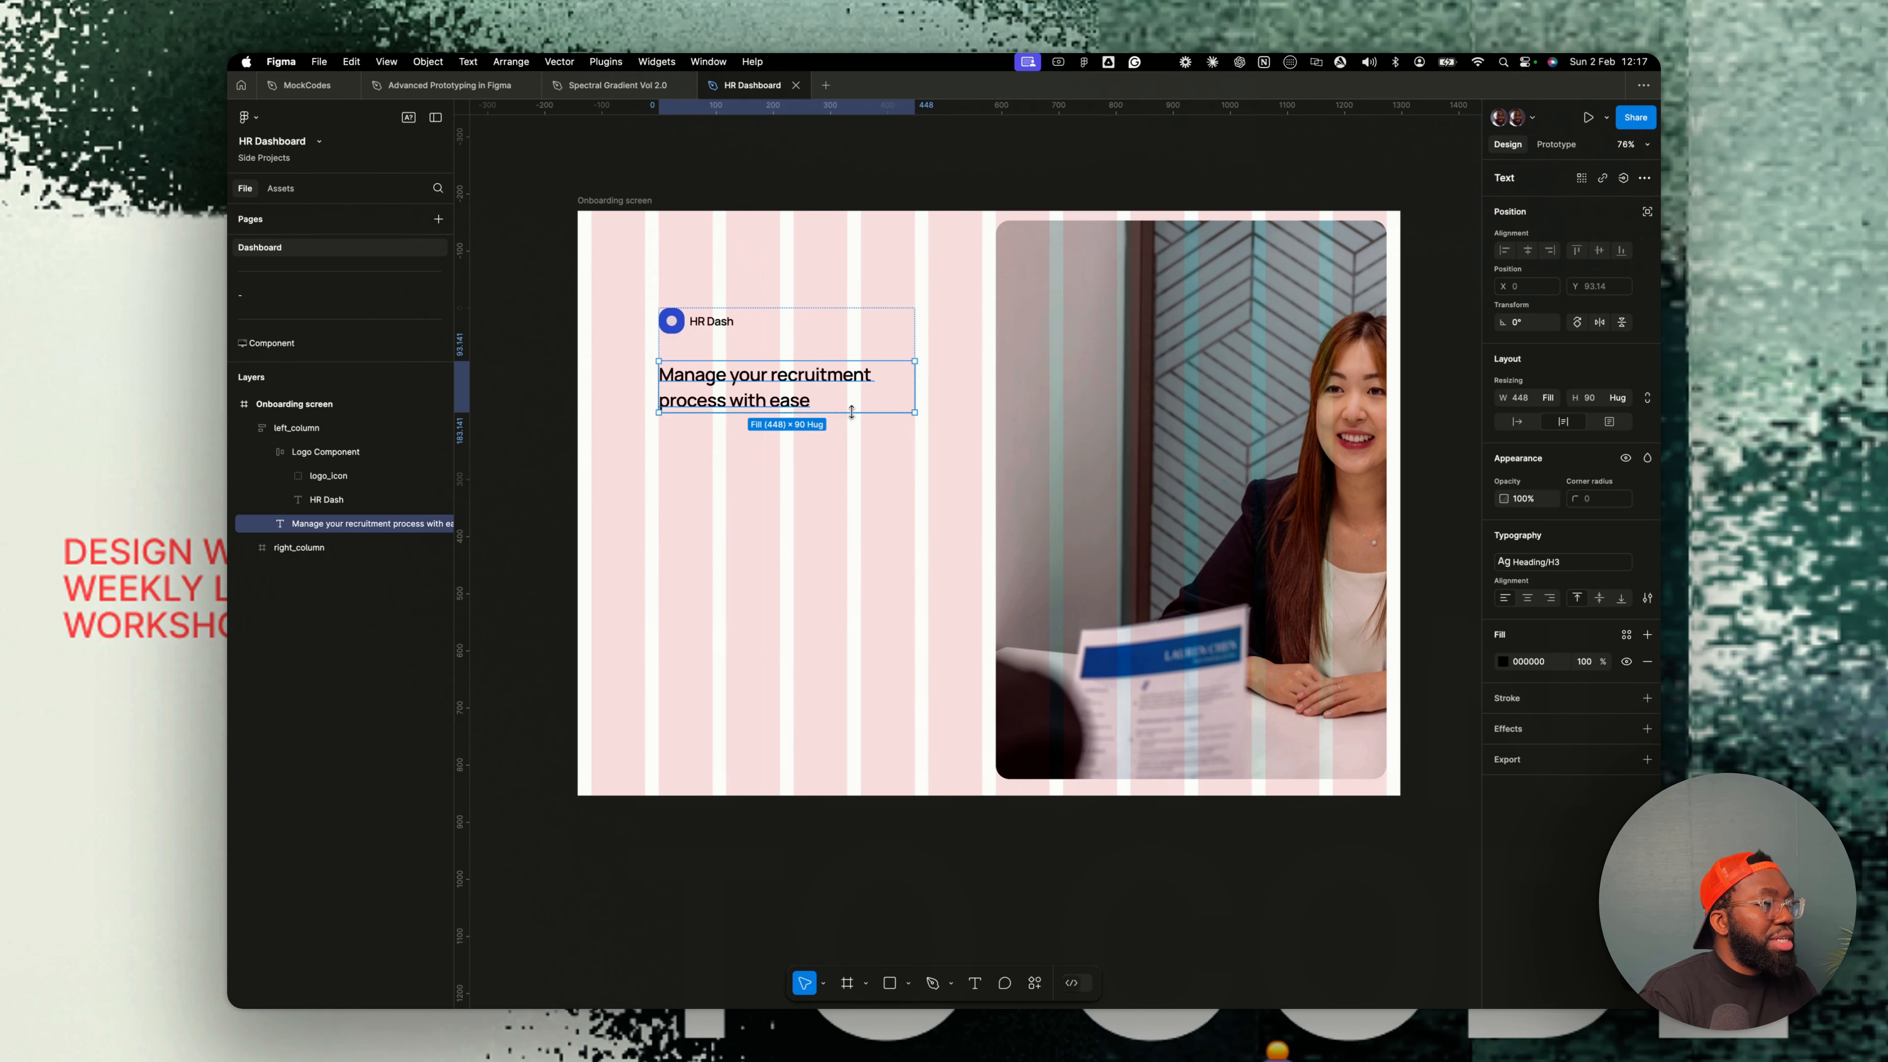
pyautogui.press('super+v')
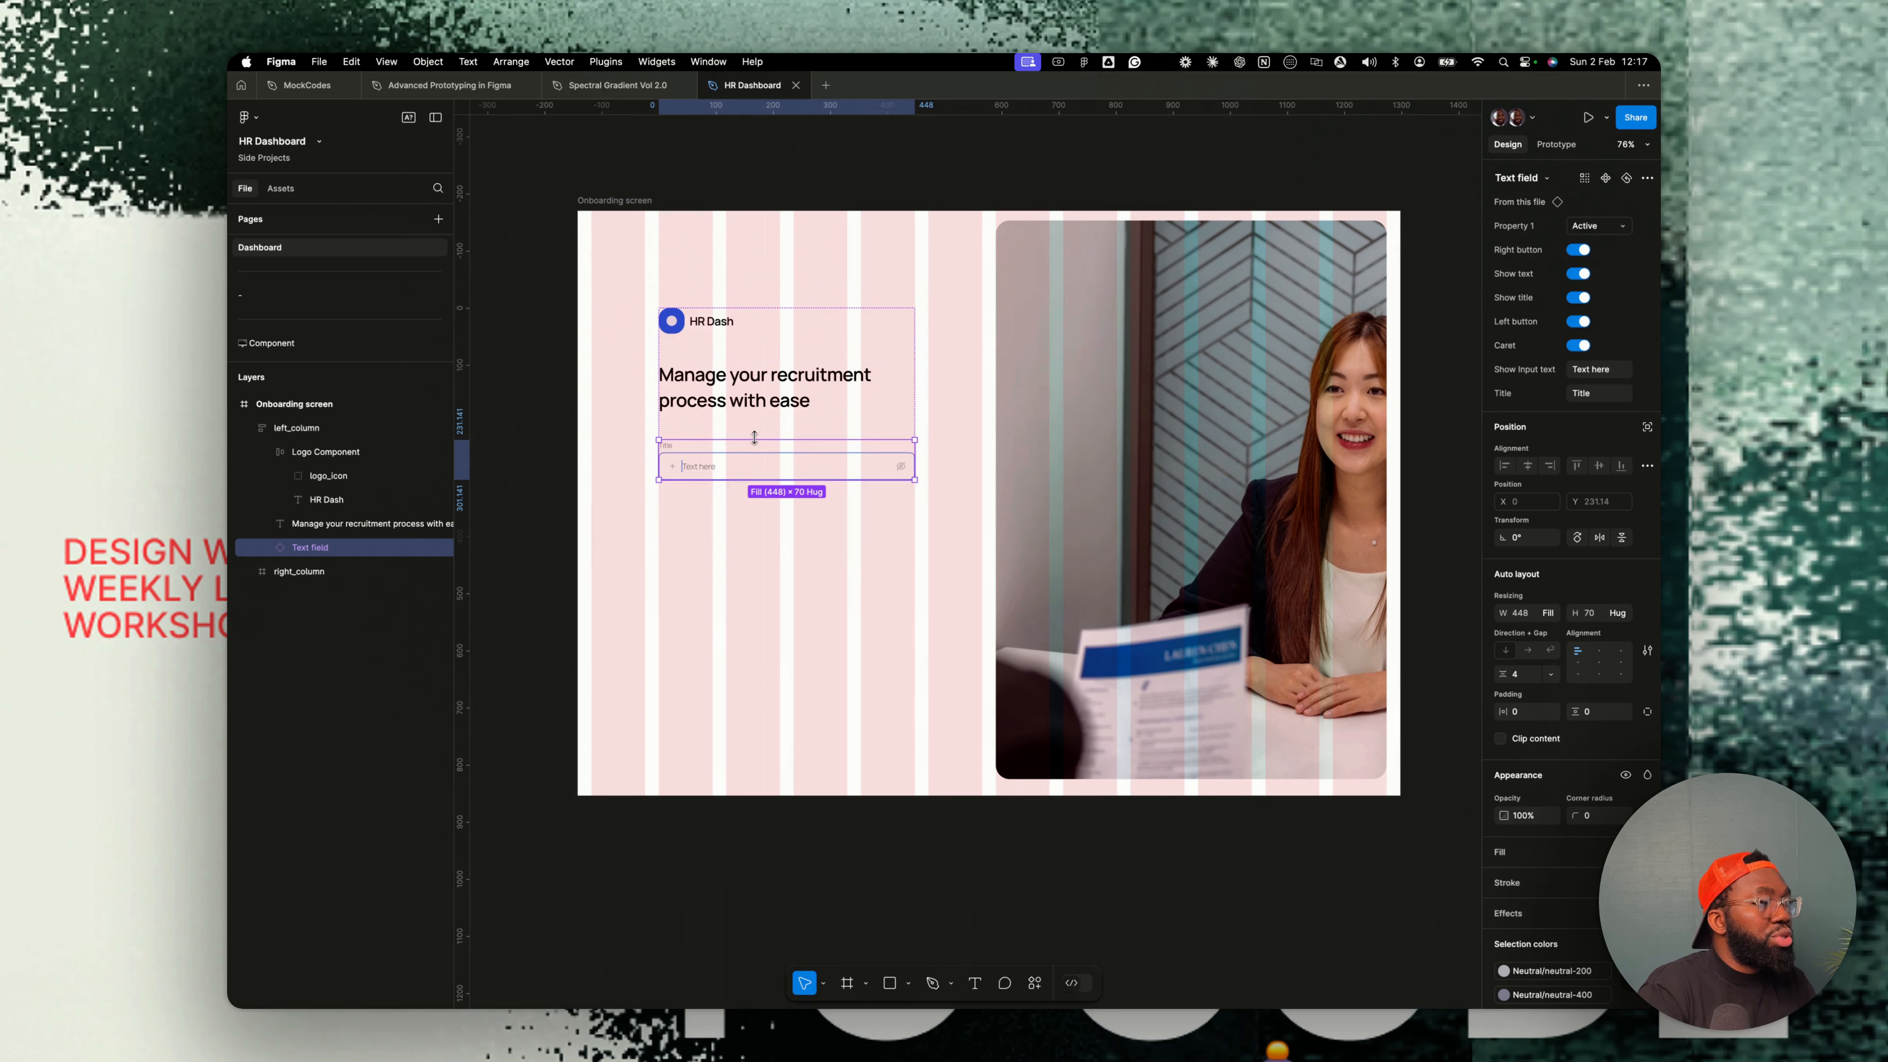
pyautogui.scroll(5, 691, 470)
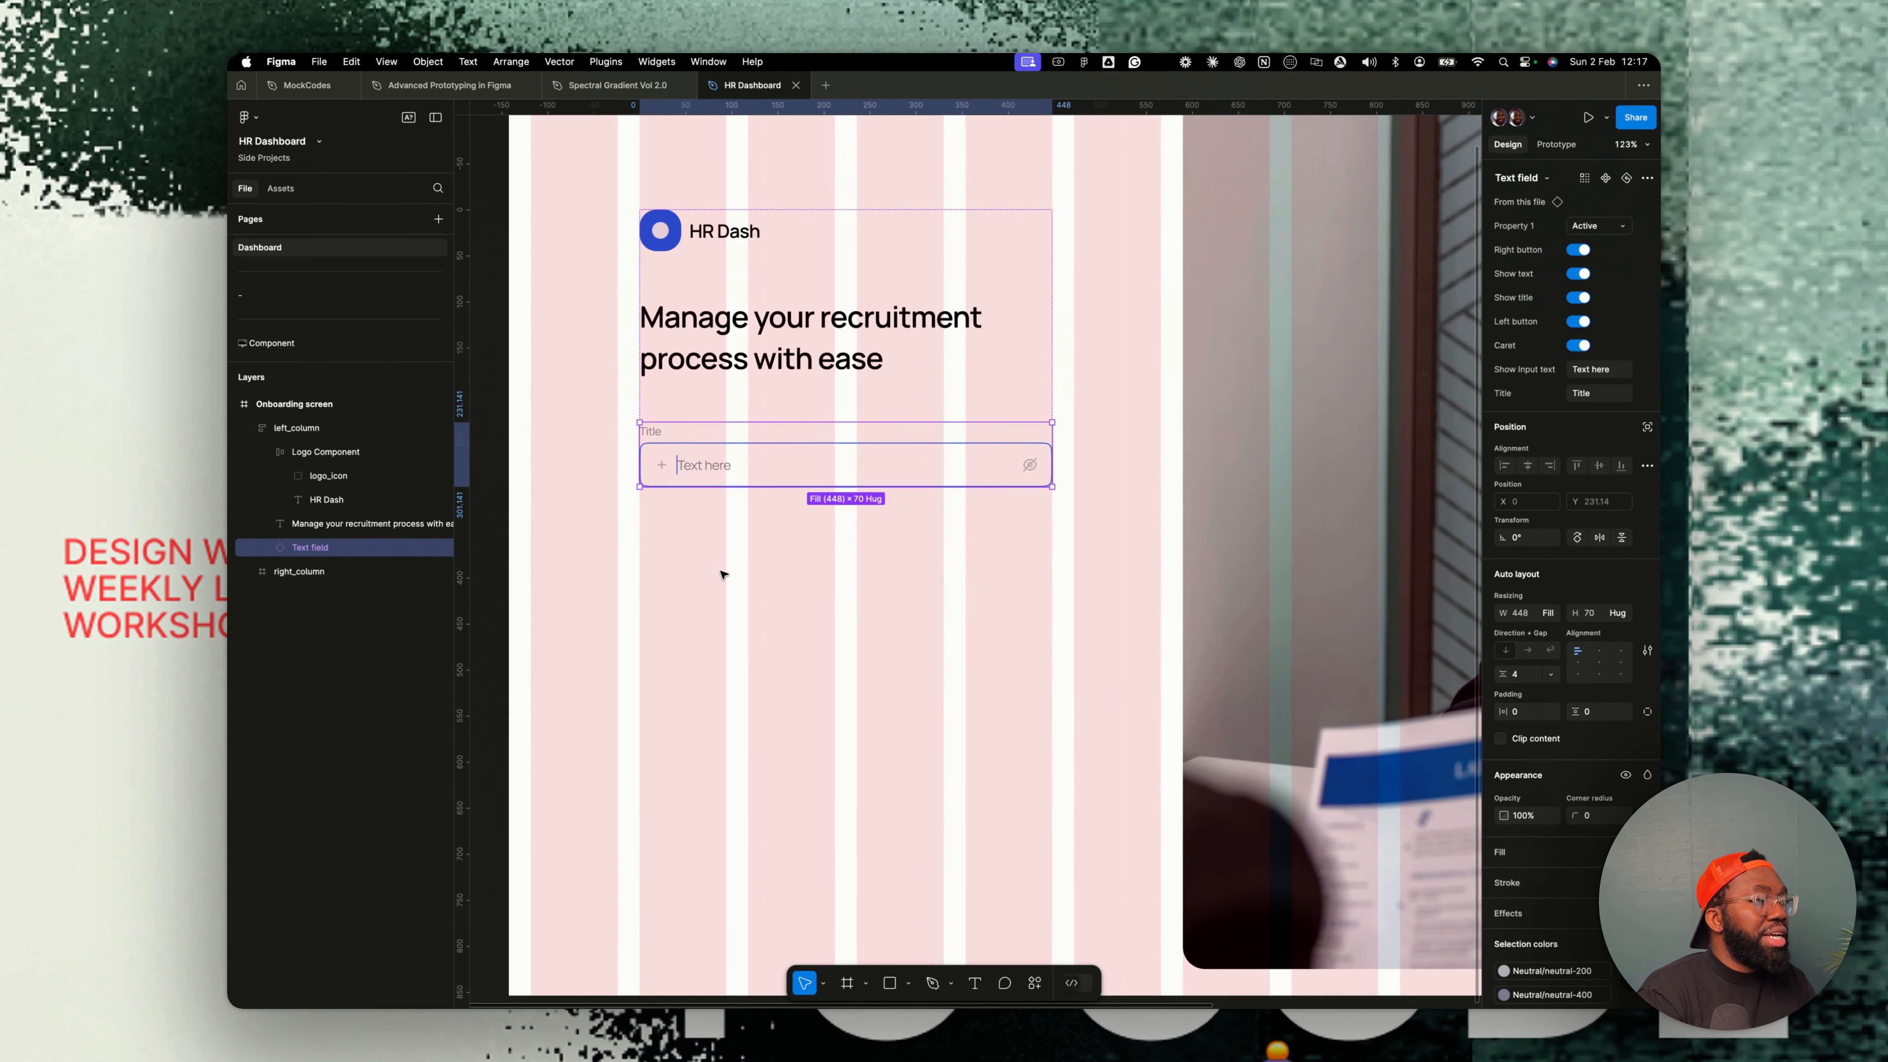
# - Change the text field's title to Email
pyautogui.doubleClick(660, 432)
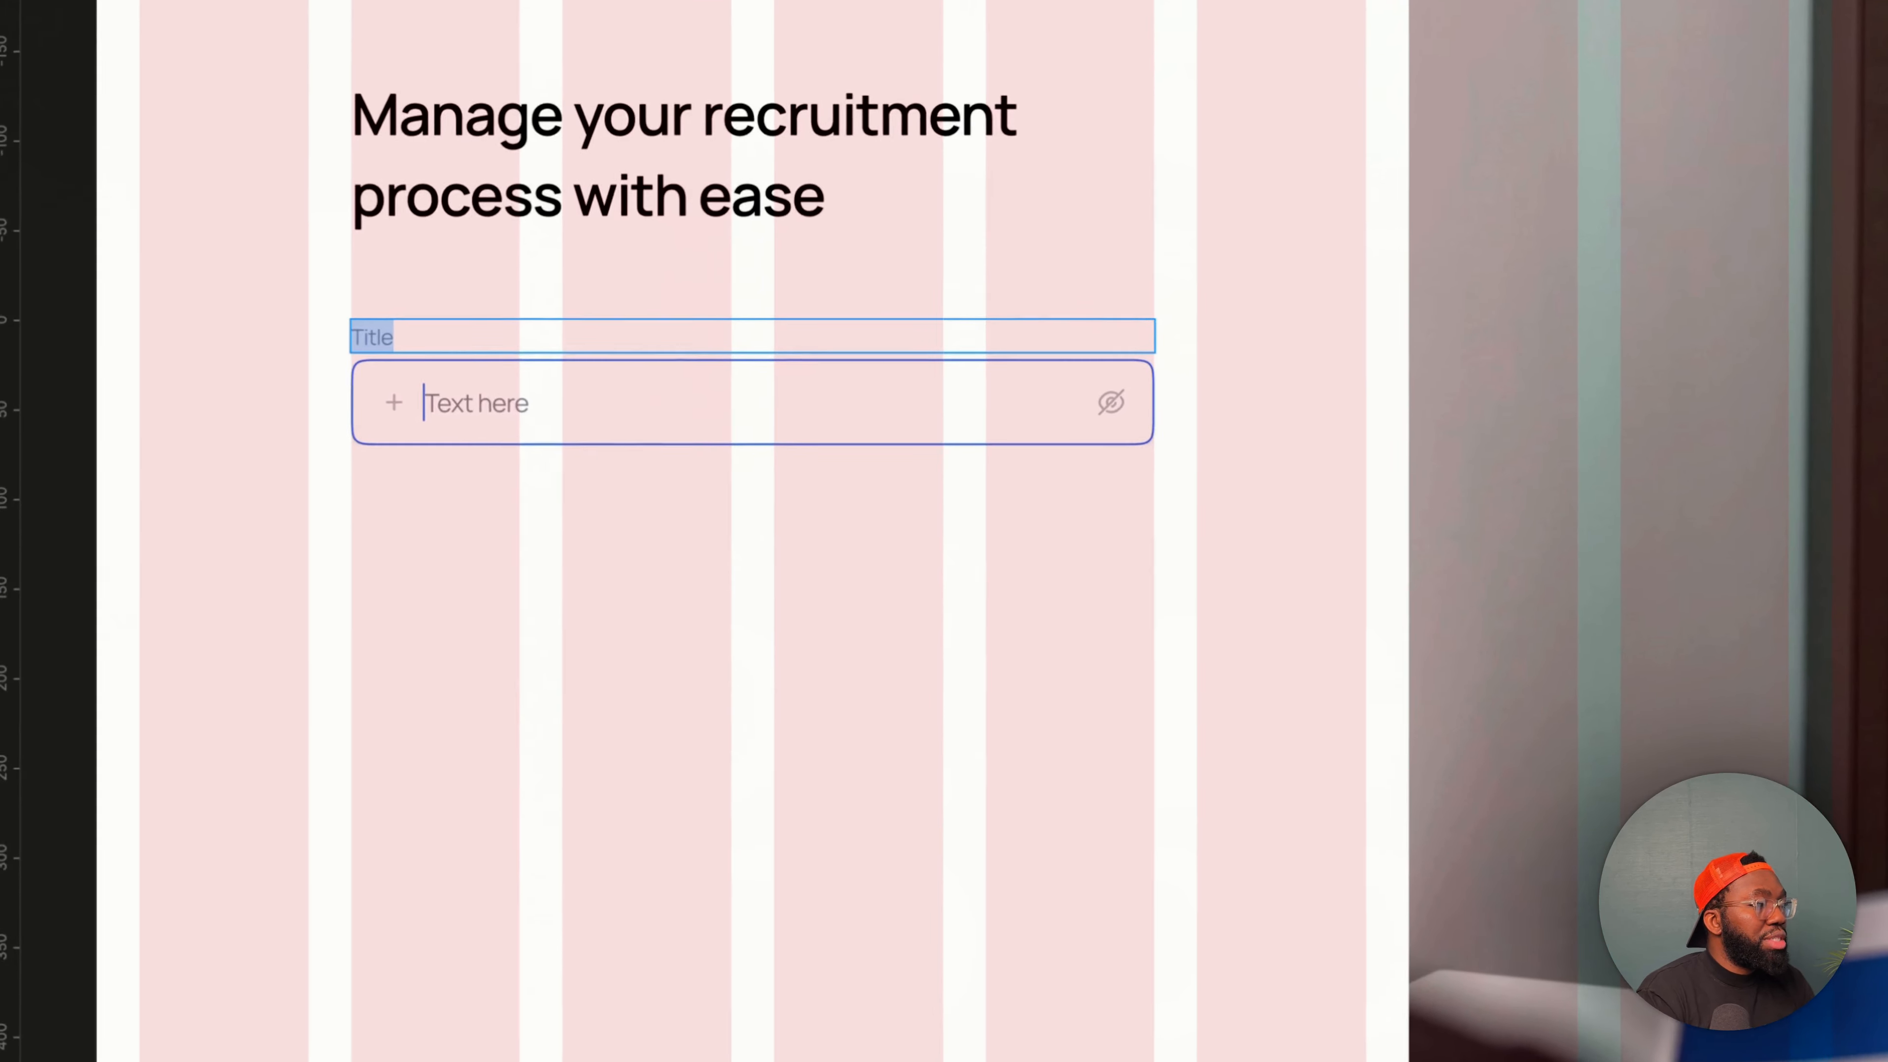
pyautogui.write('Email')
pyautogui.press('Escape')
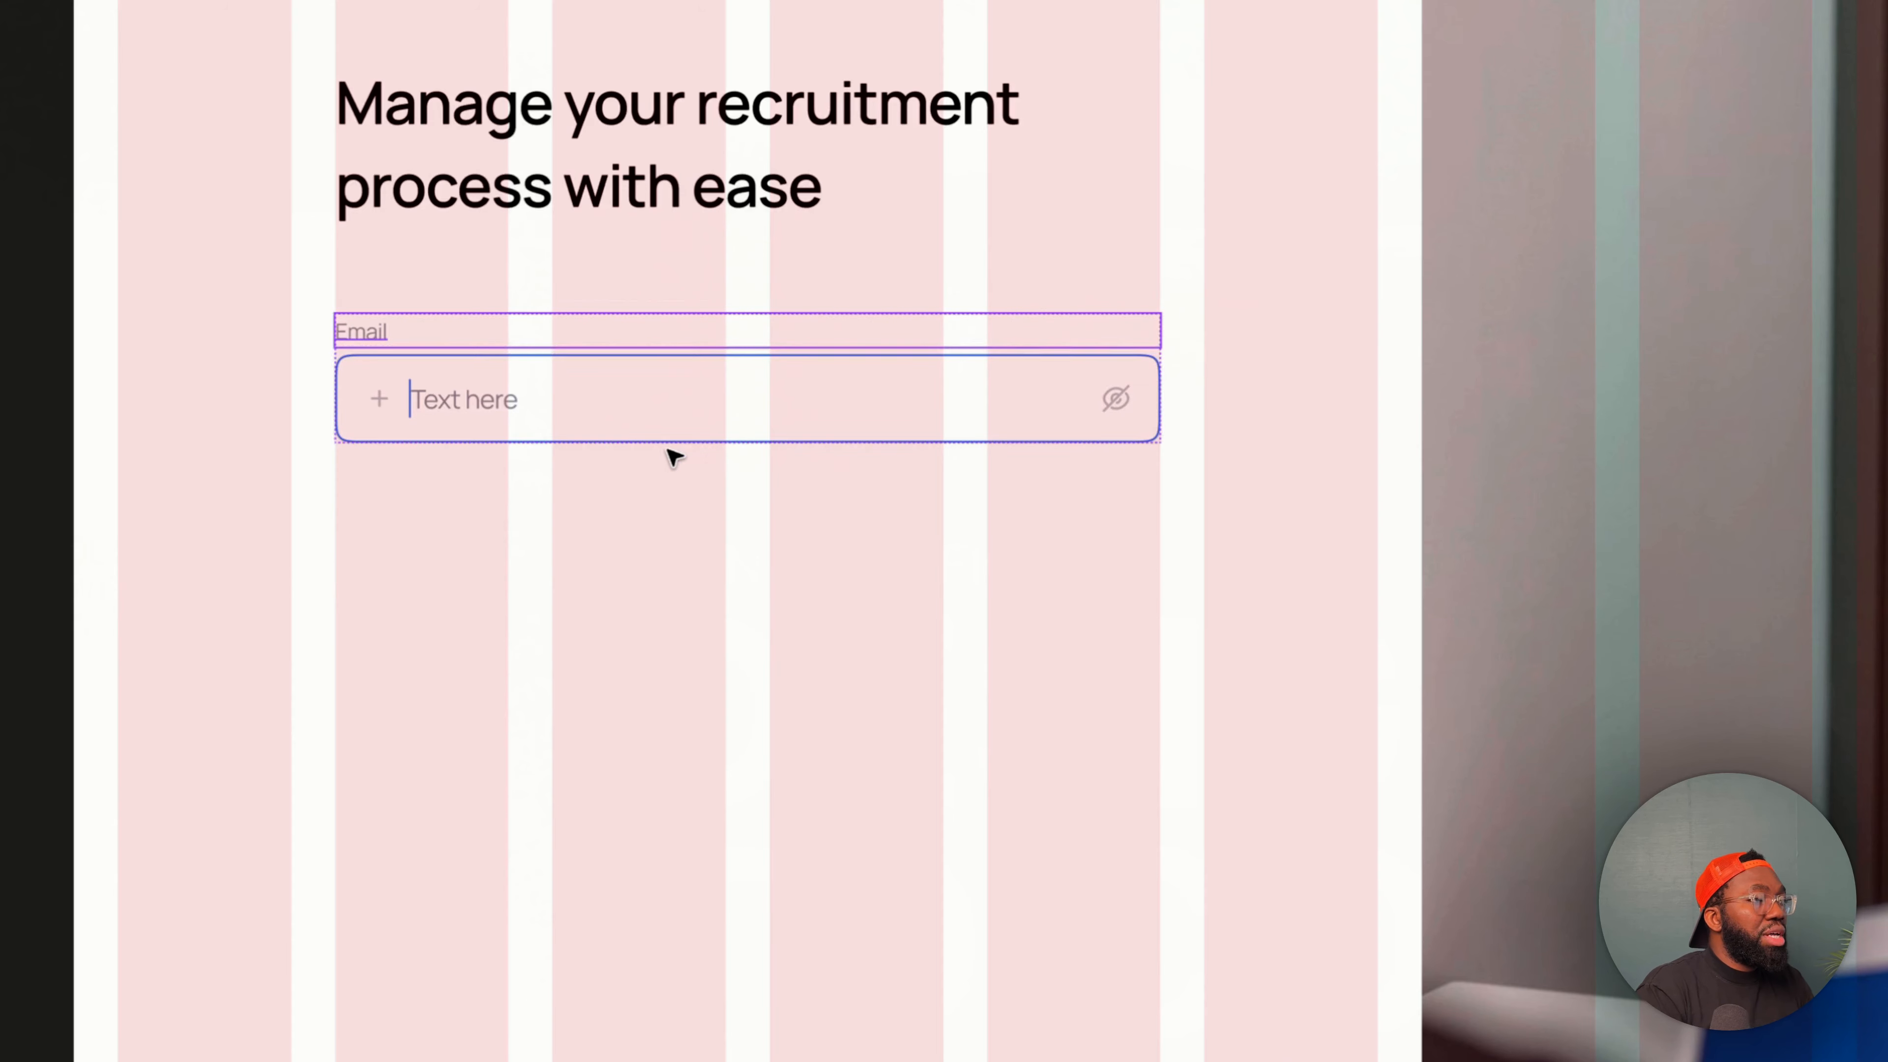
# - Turn off the text field's left button property
pyautogui.click(590, 389)
pyautogui.click(889, 367)
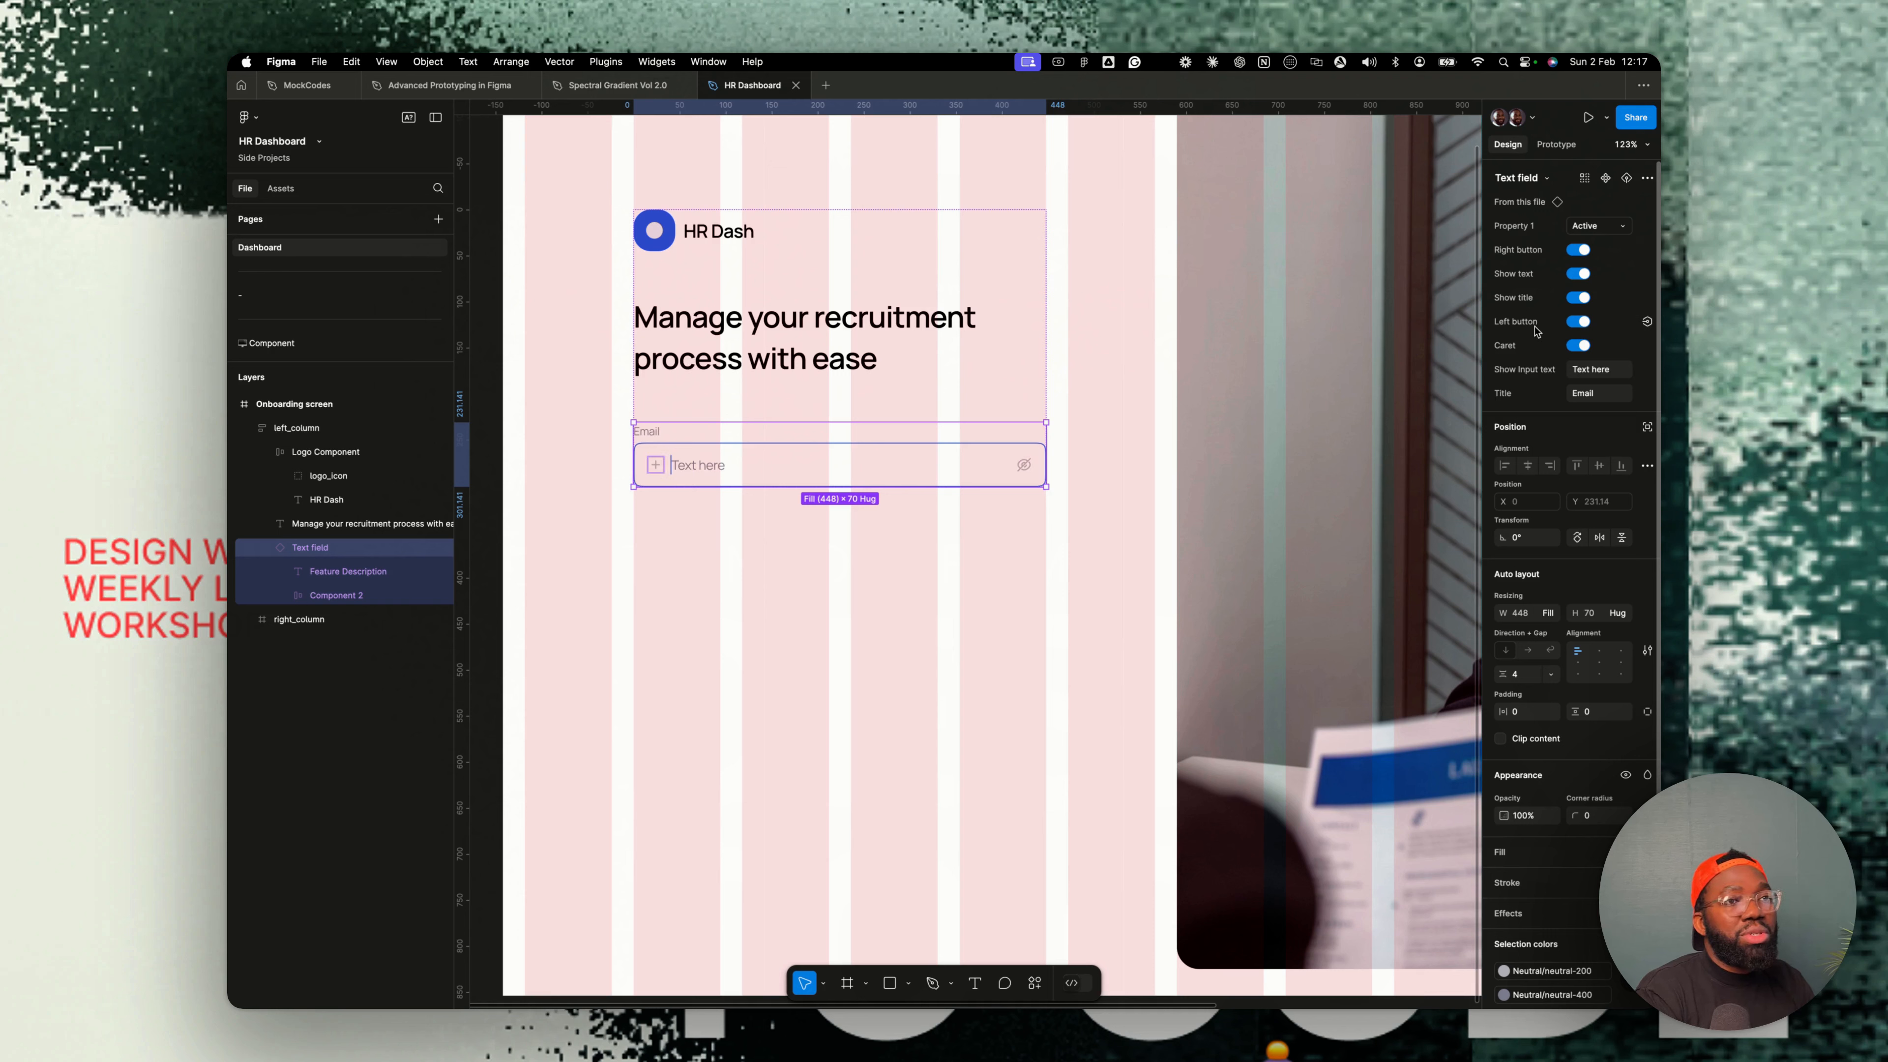
pyautogui.click(1578, 322)
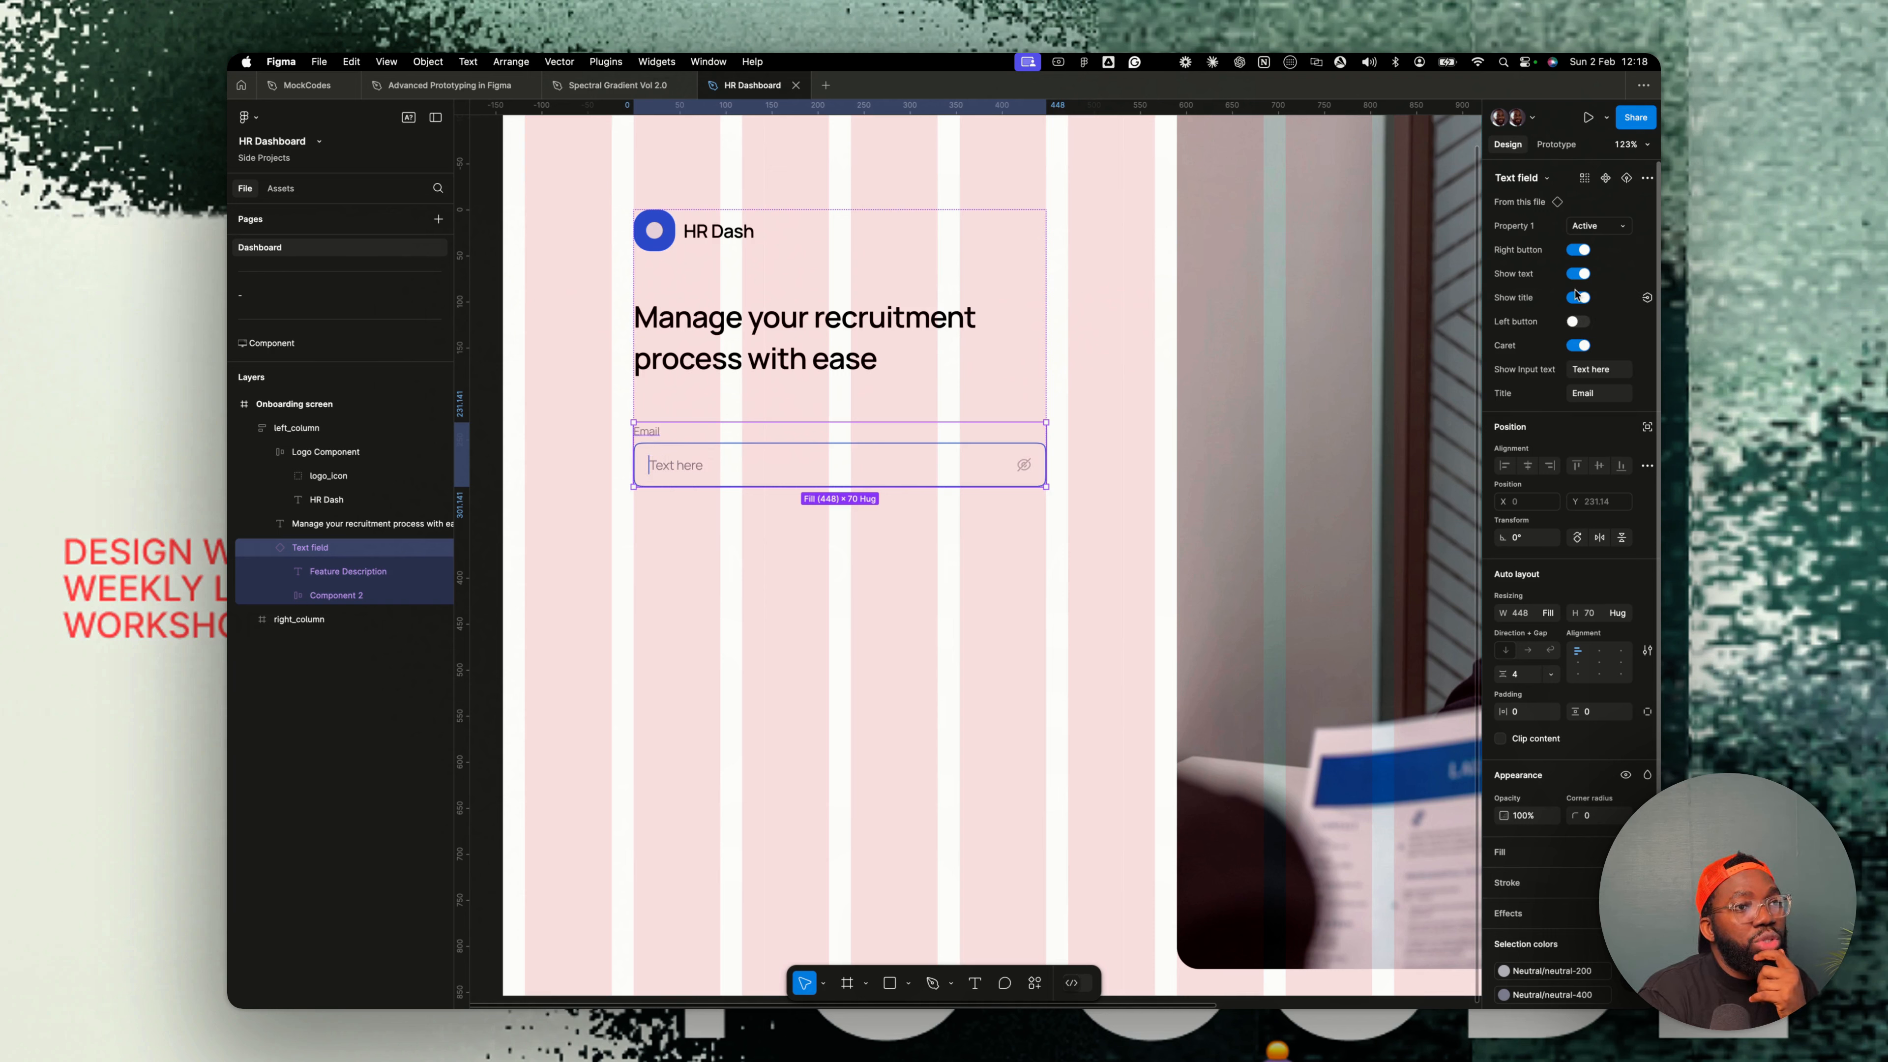
pyautogui.click(1578, 346)
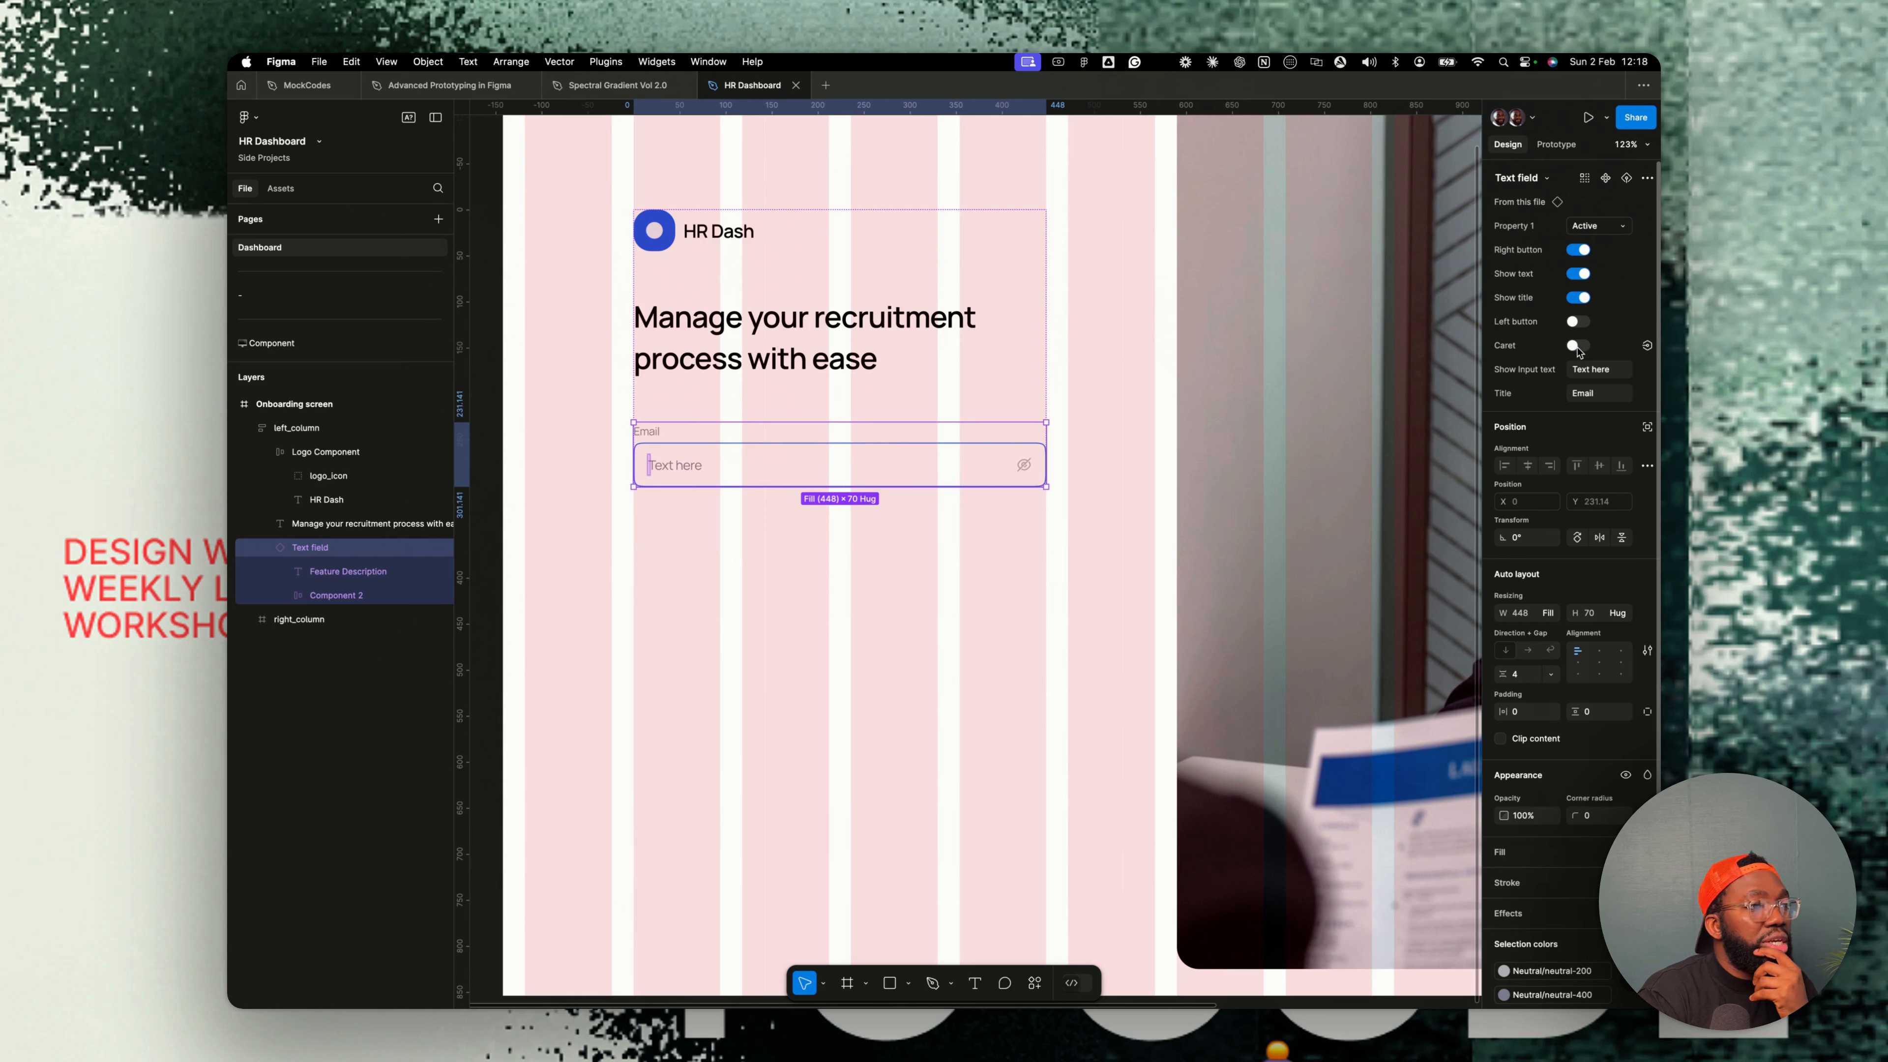
pyautogui.click(1578, 346)
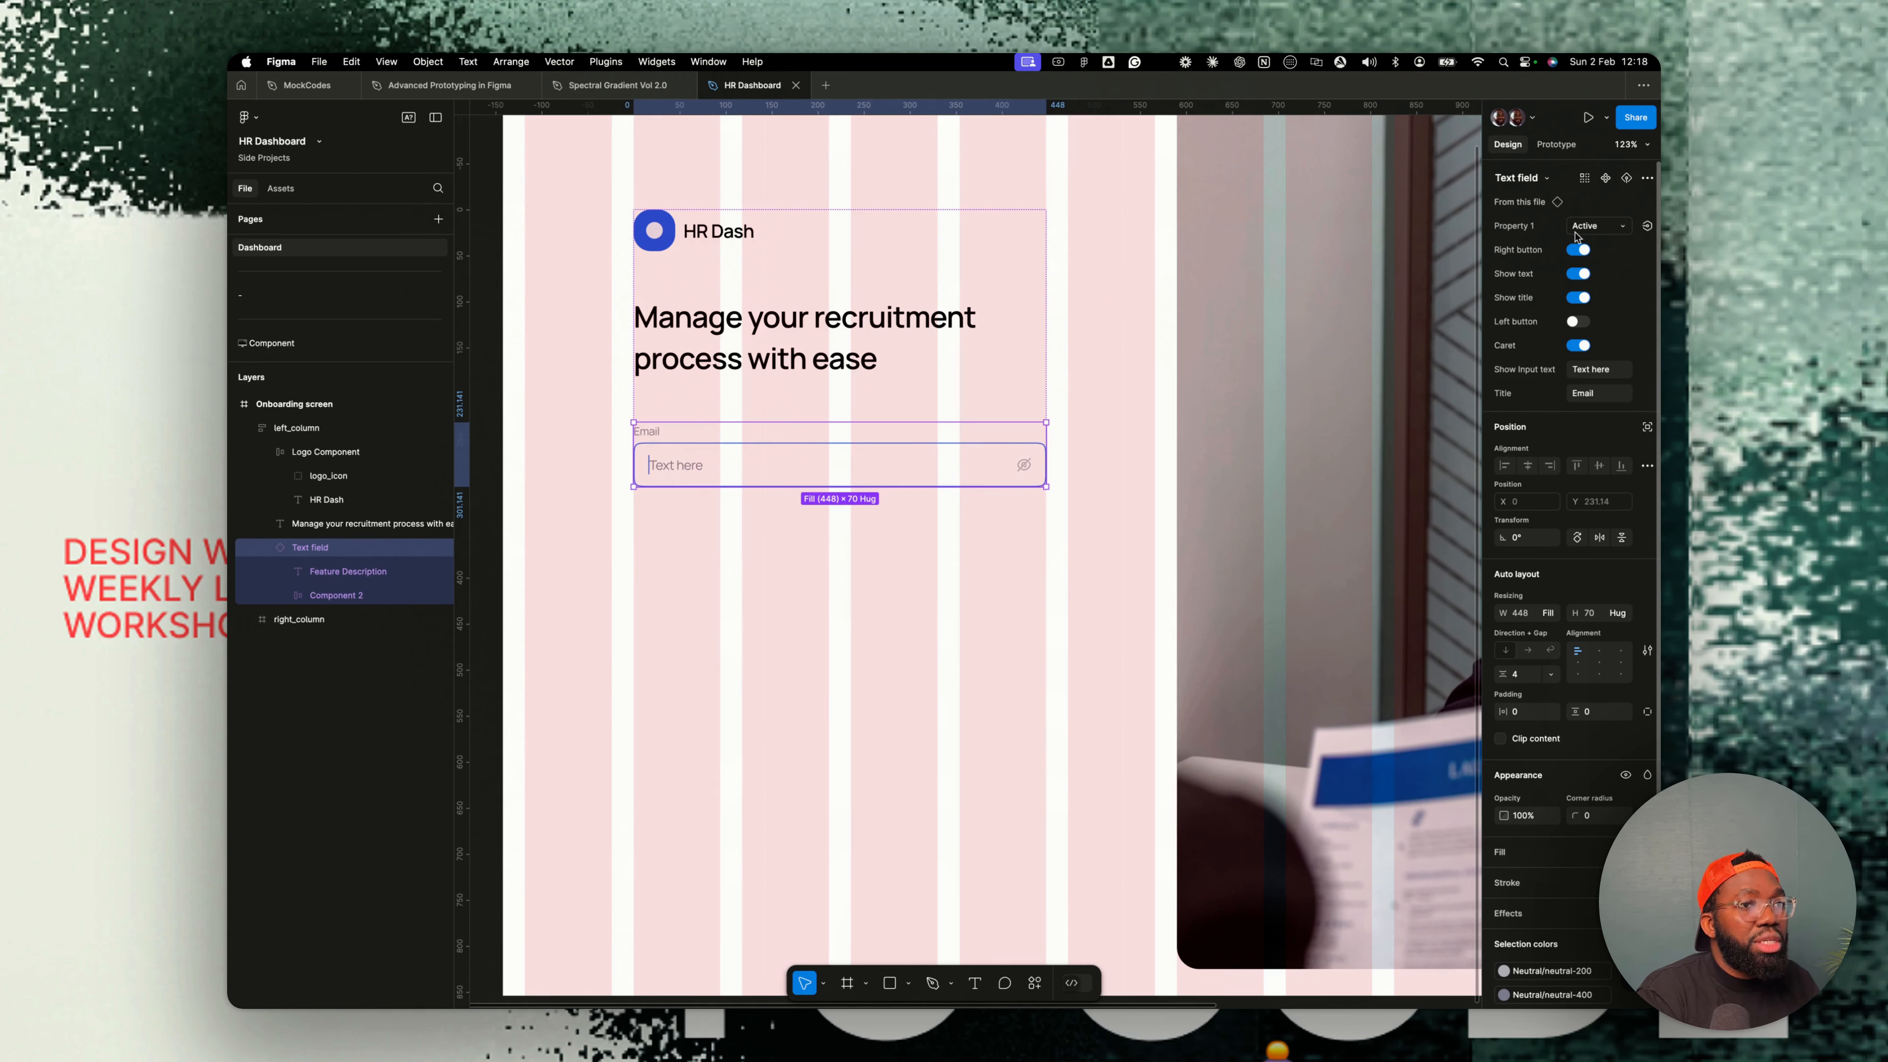
# - Turn off the email field's right button property
pyautogui.click(1577, 250)
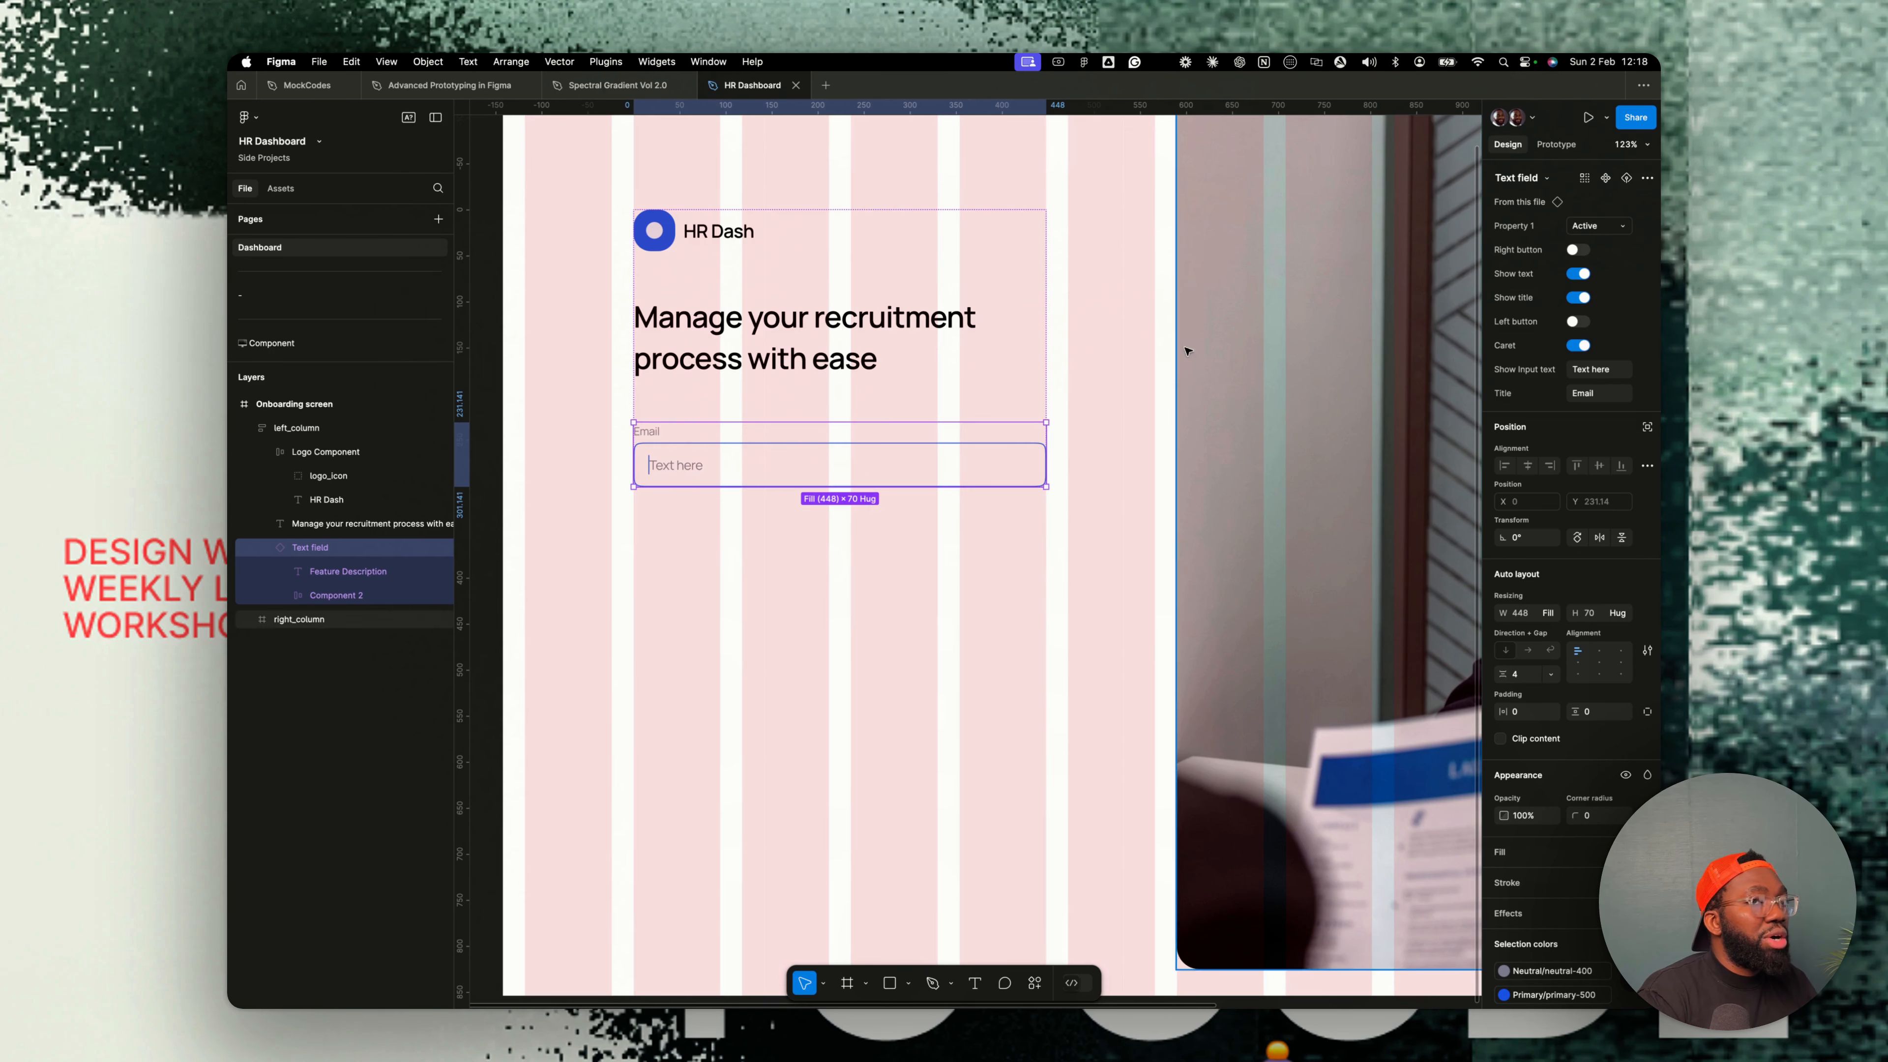
pyautogui.click(1598, 227)
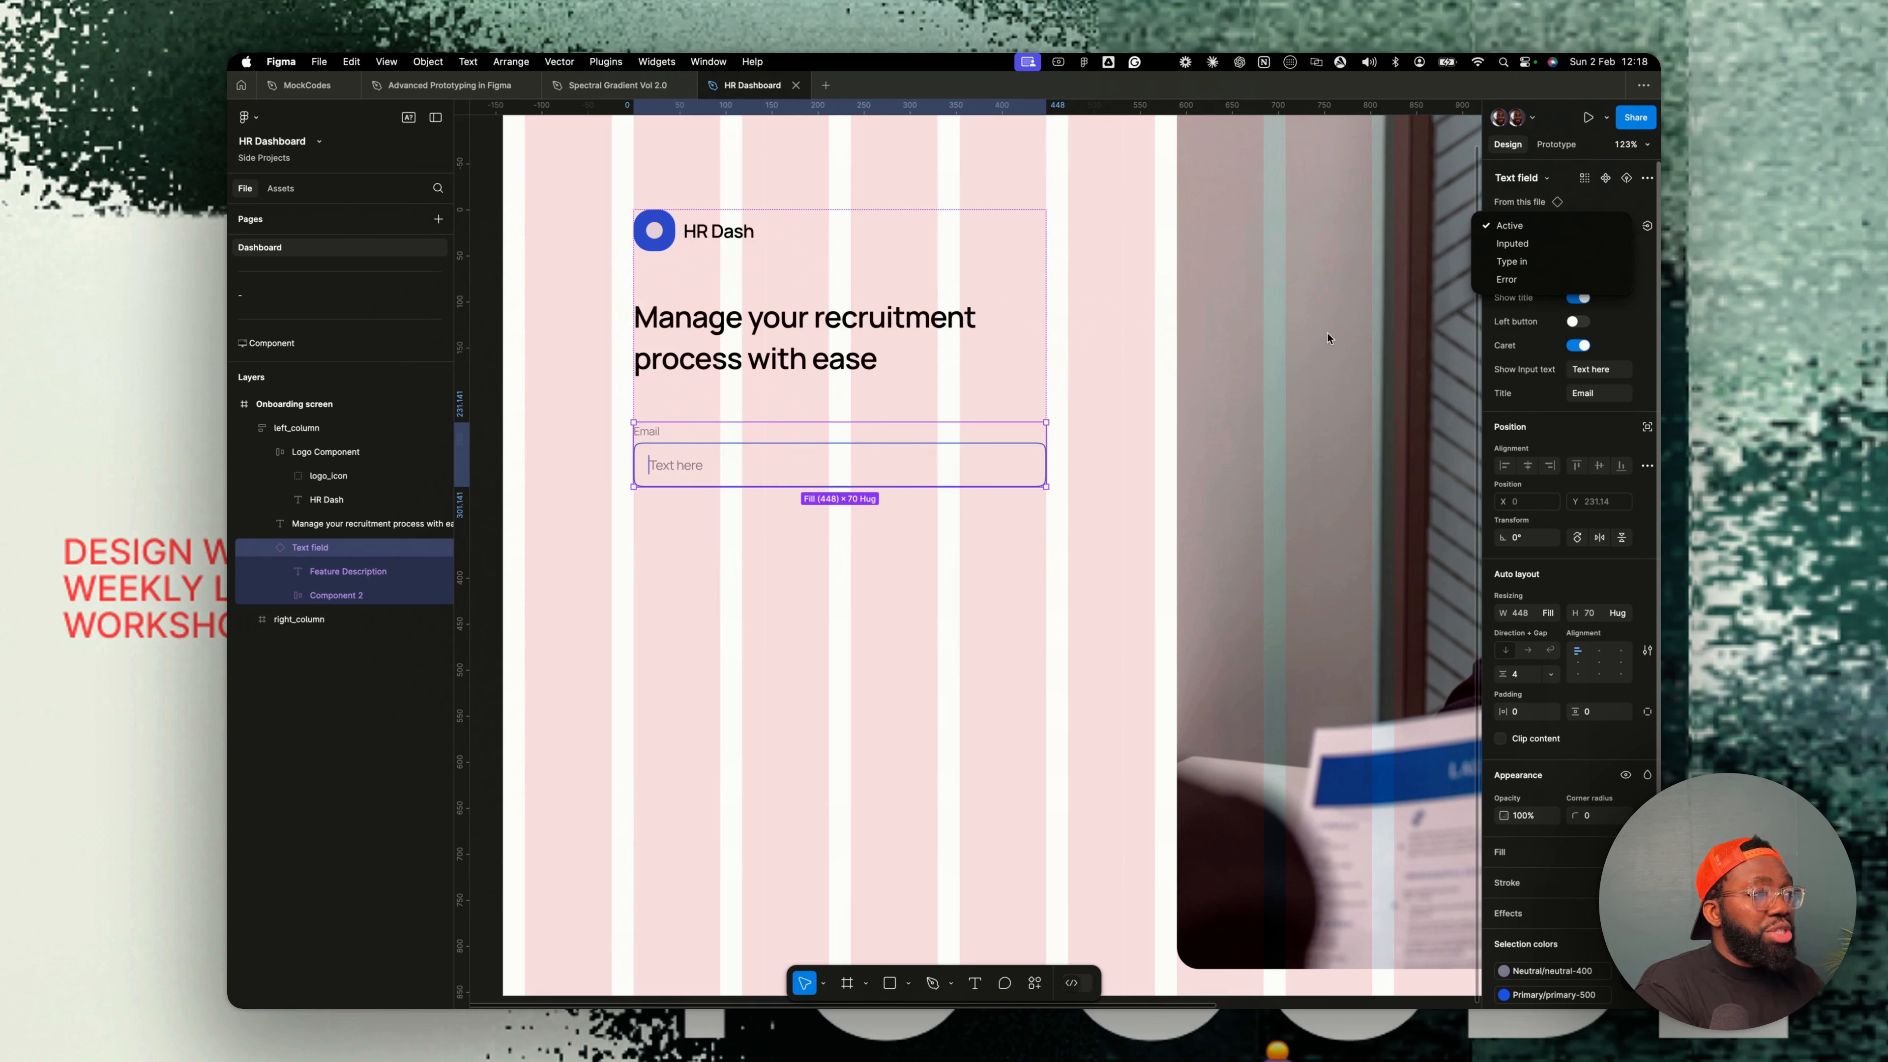
pyautogui.click(944, 571)
# - Replace the email field's input text with a sample e-mail address
pyautogui.doubleClick(692, 467)
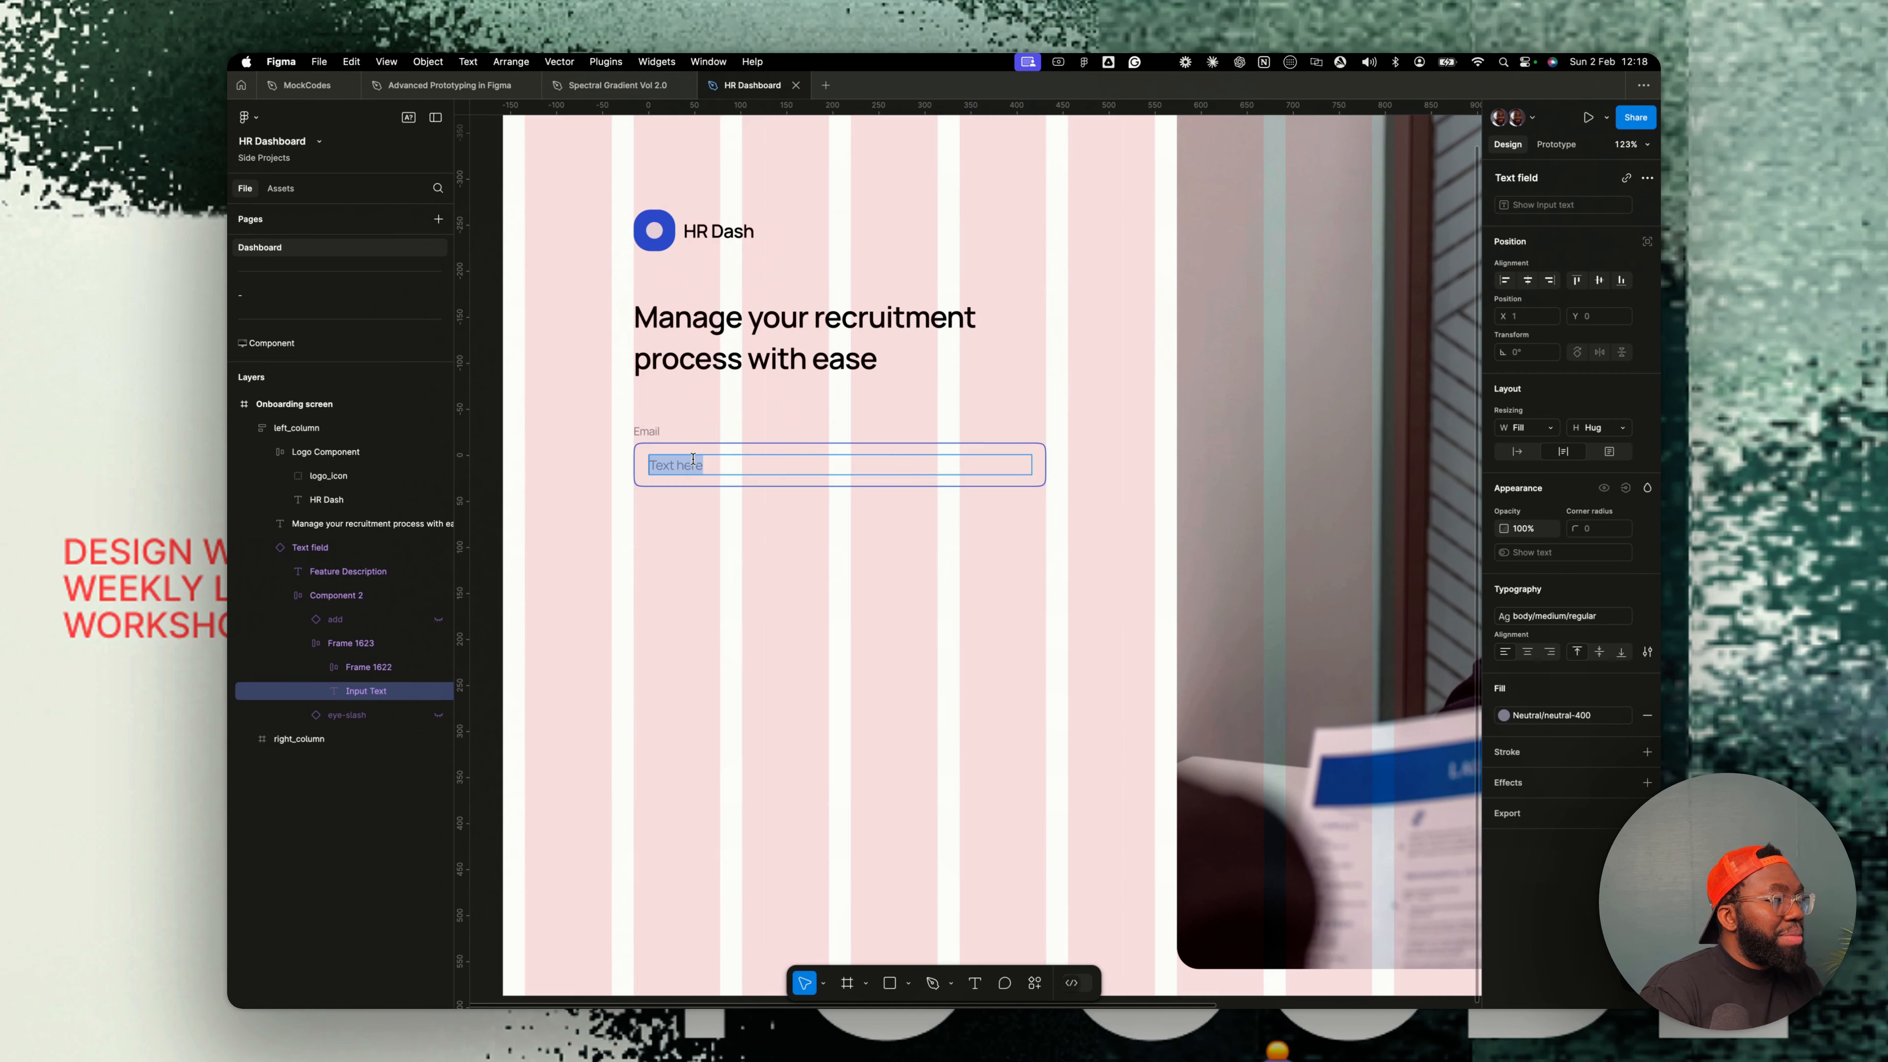
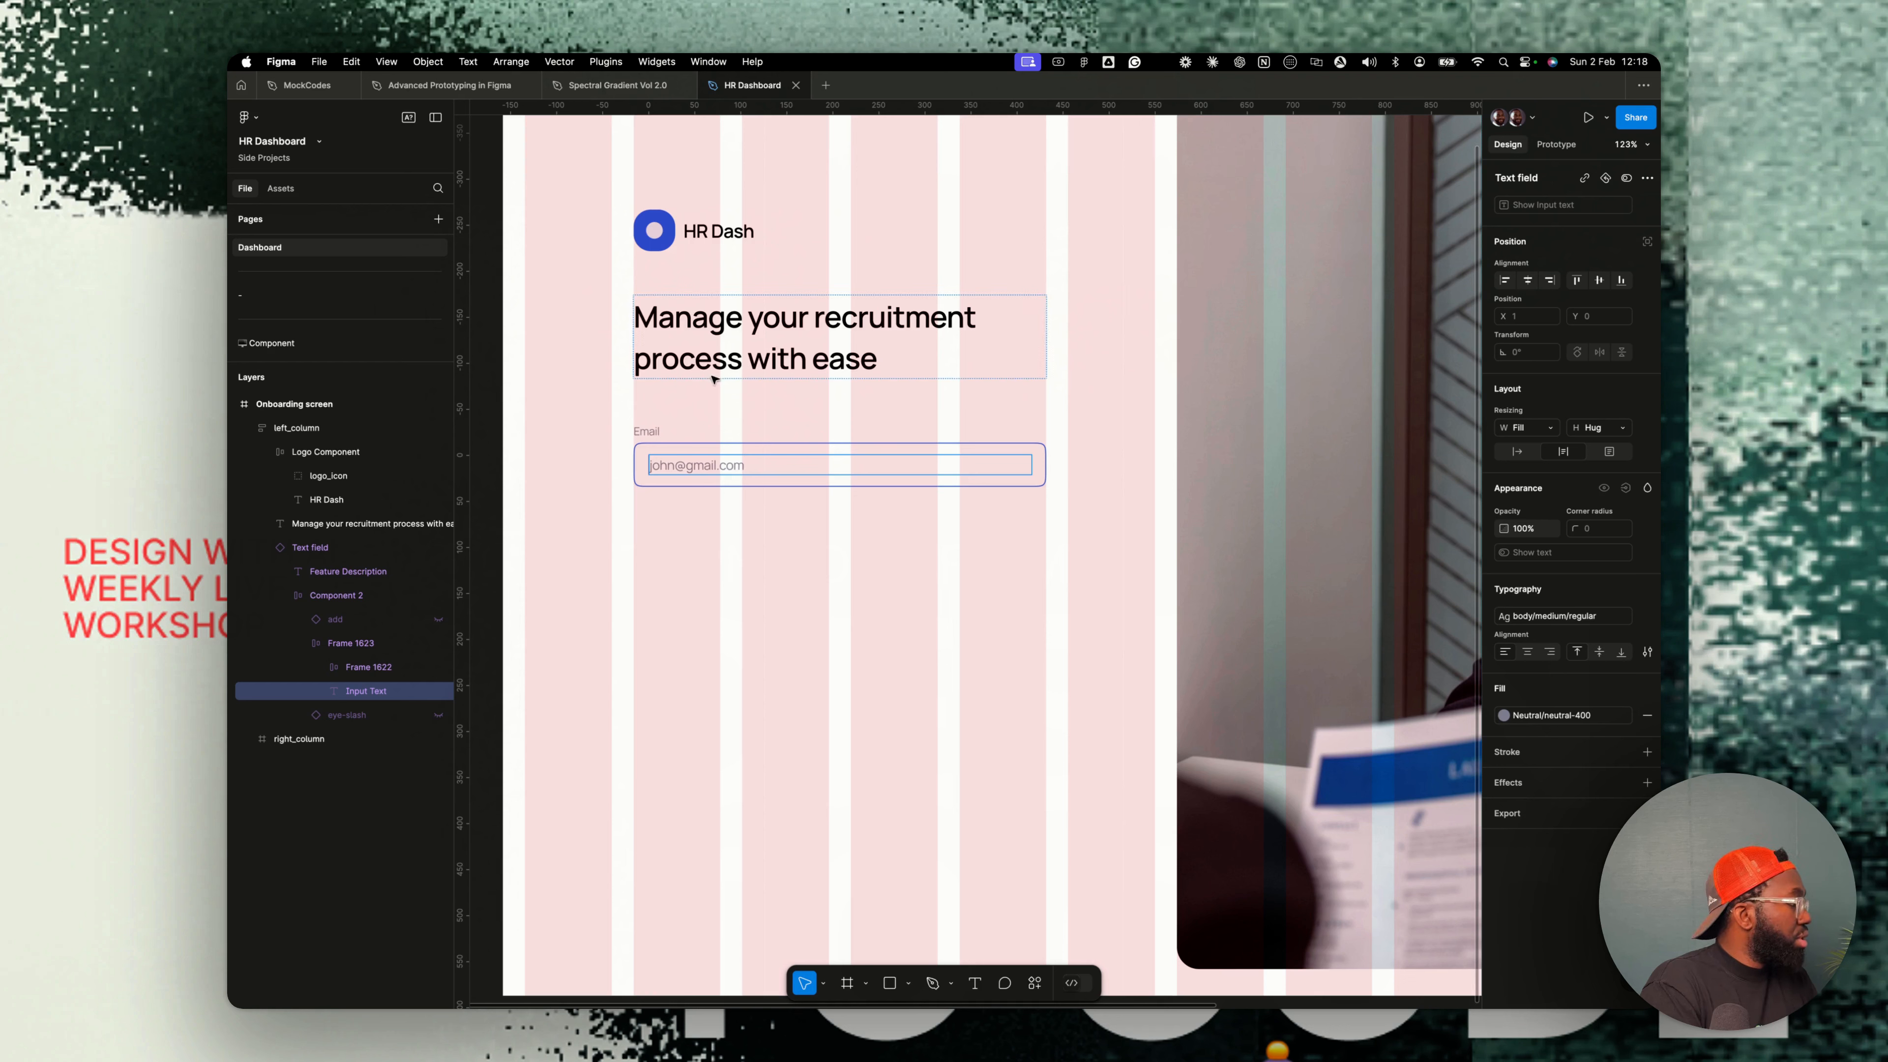
# - Duplicate the email field and retitle the copy Password
pyautogui.click(662, 435)
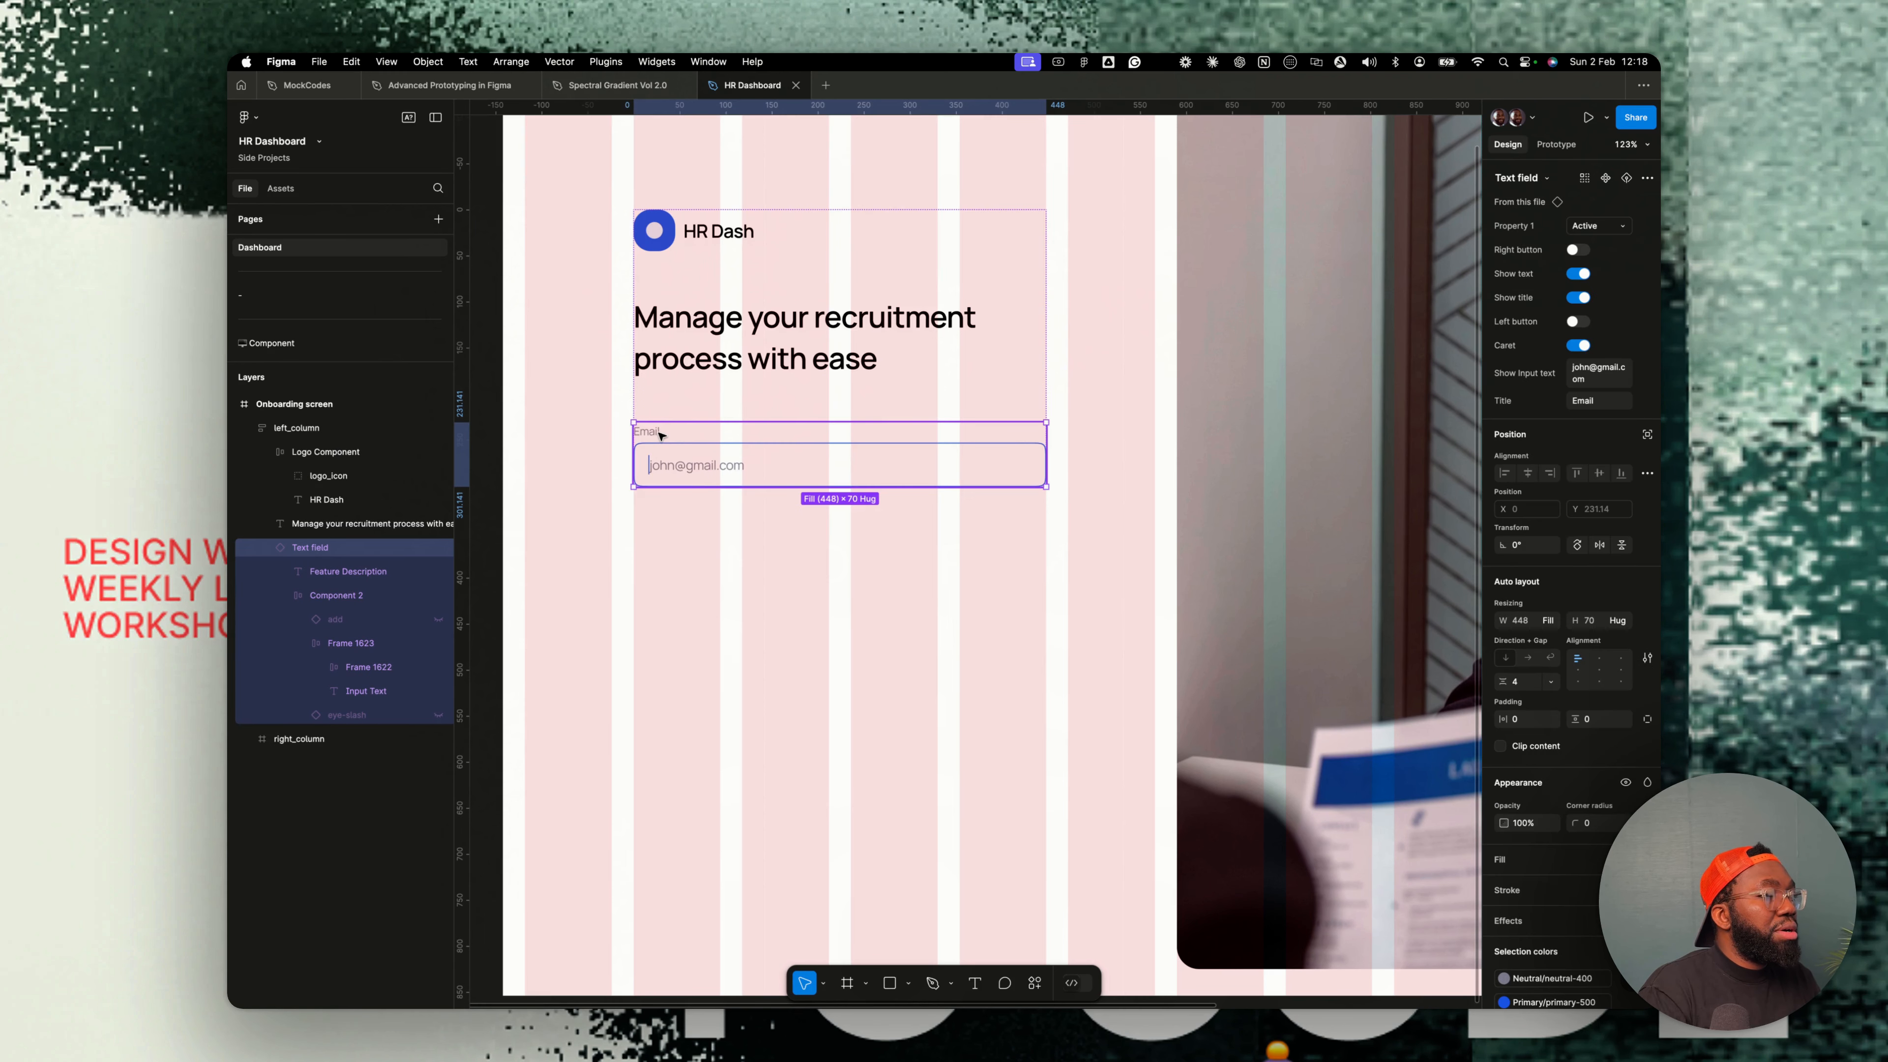
pyautogui.press('super+d')
pyautogui.doubleClick(651, 541)
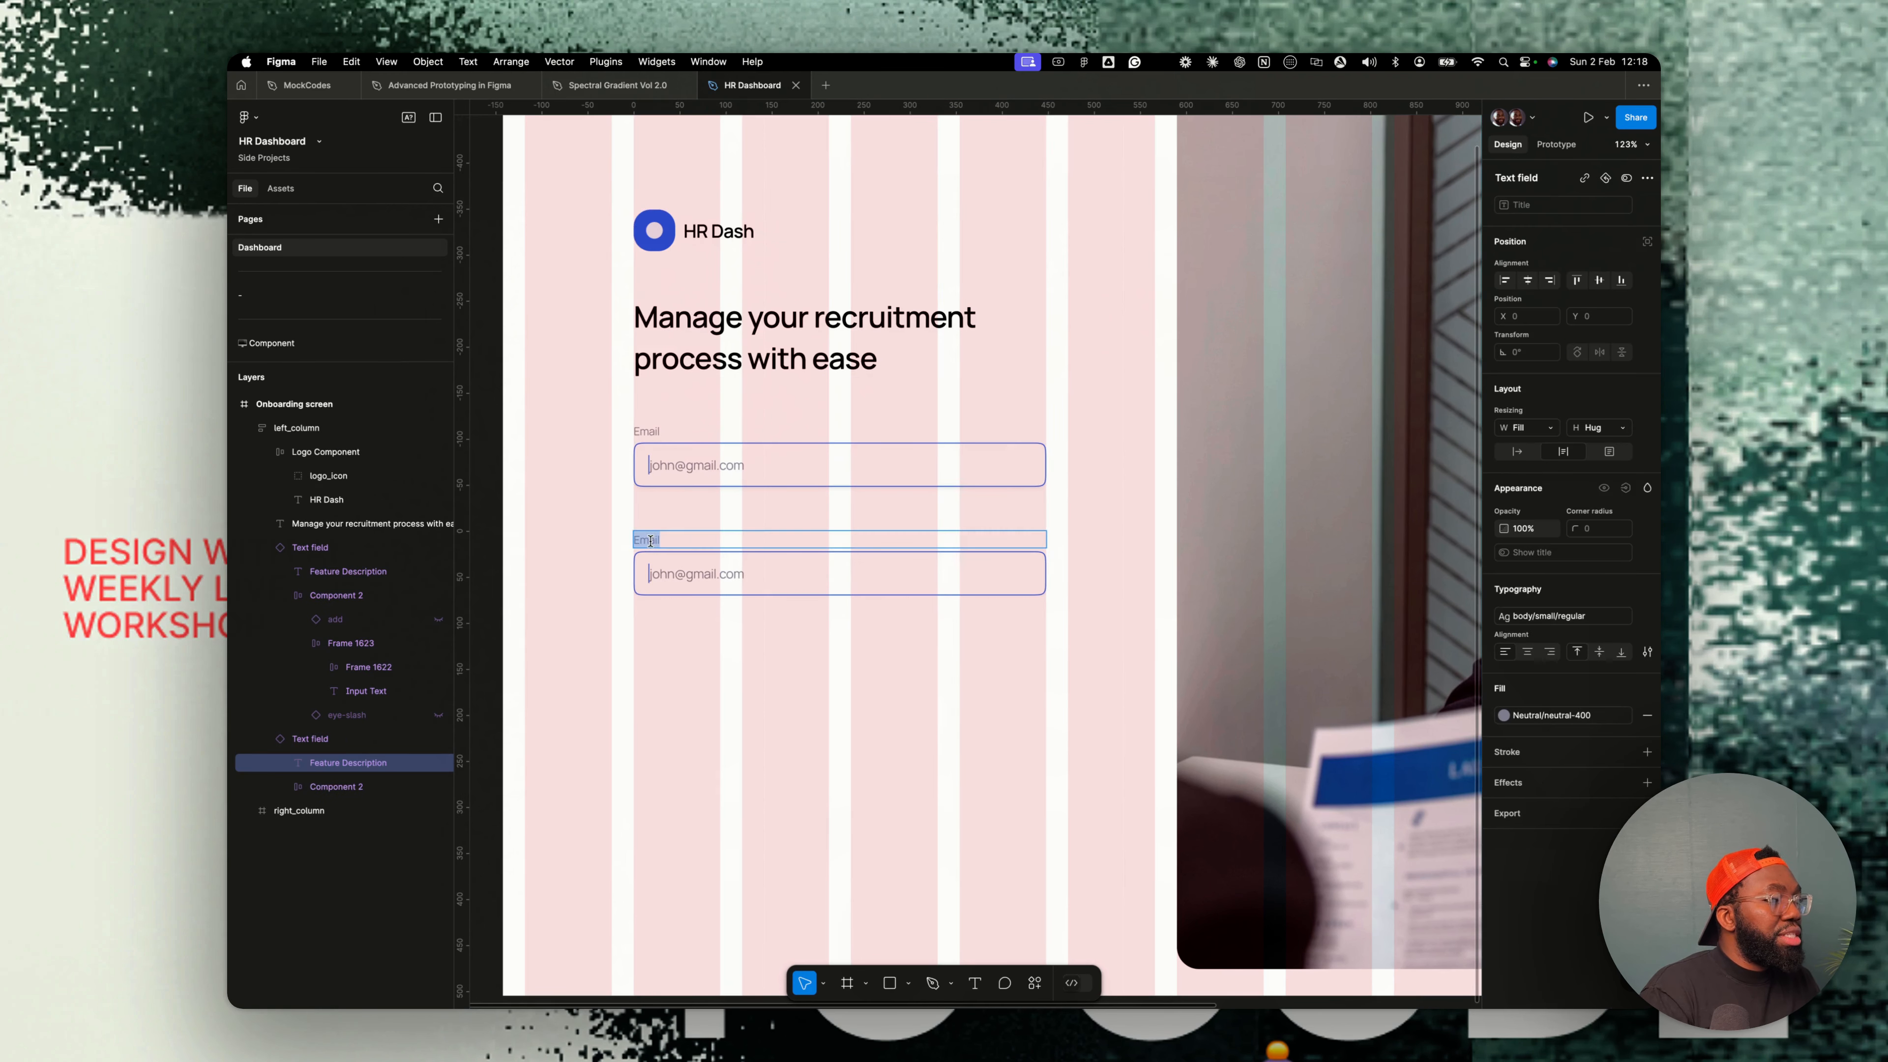
pyautogui.write('Password')
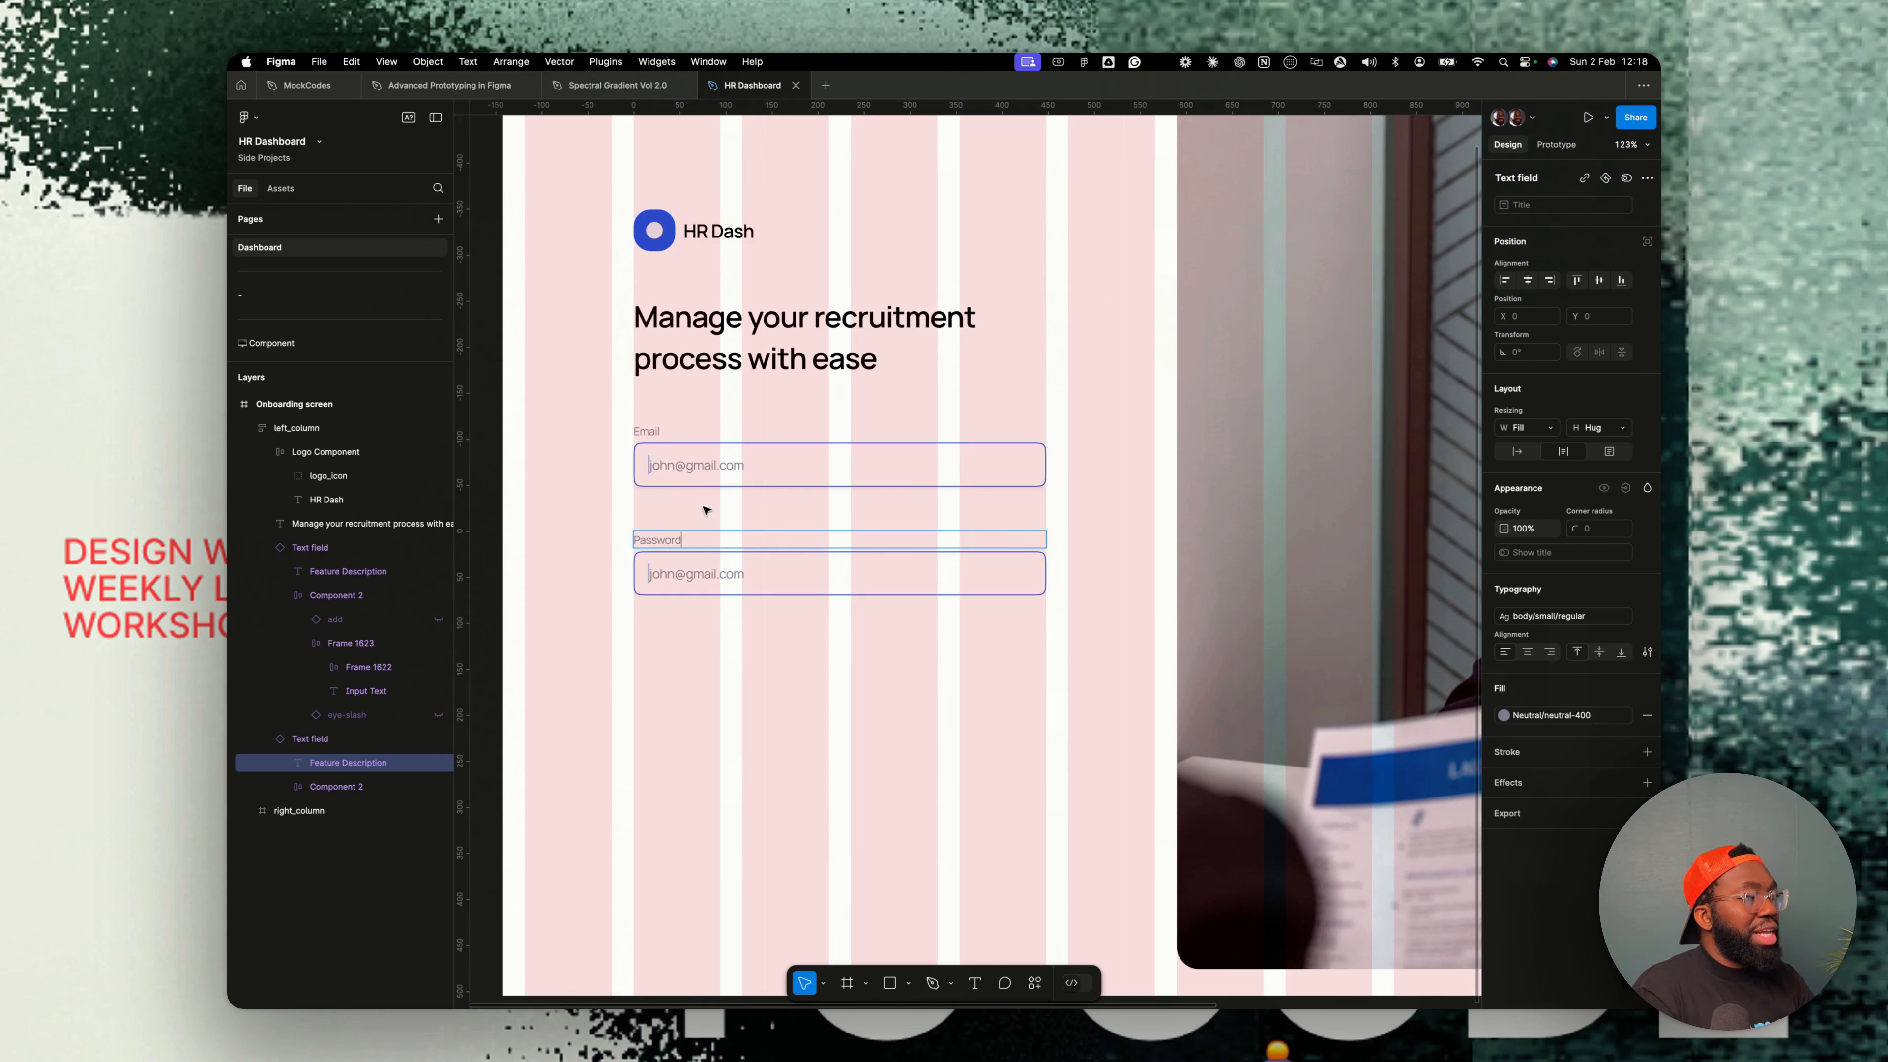
# - Turn on the left button property of the email field
pyautogui.click(669, 489)
pyautogui.click(686, 498)
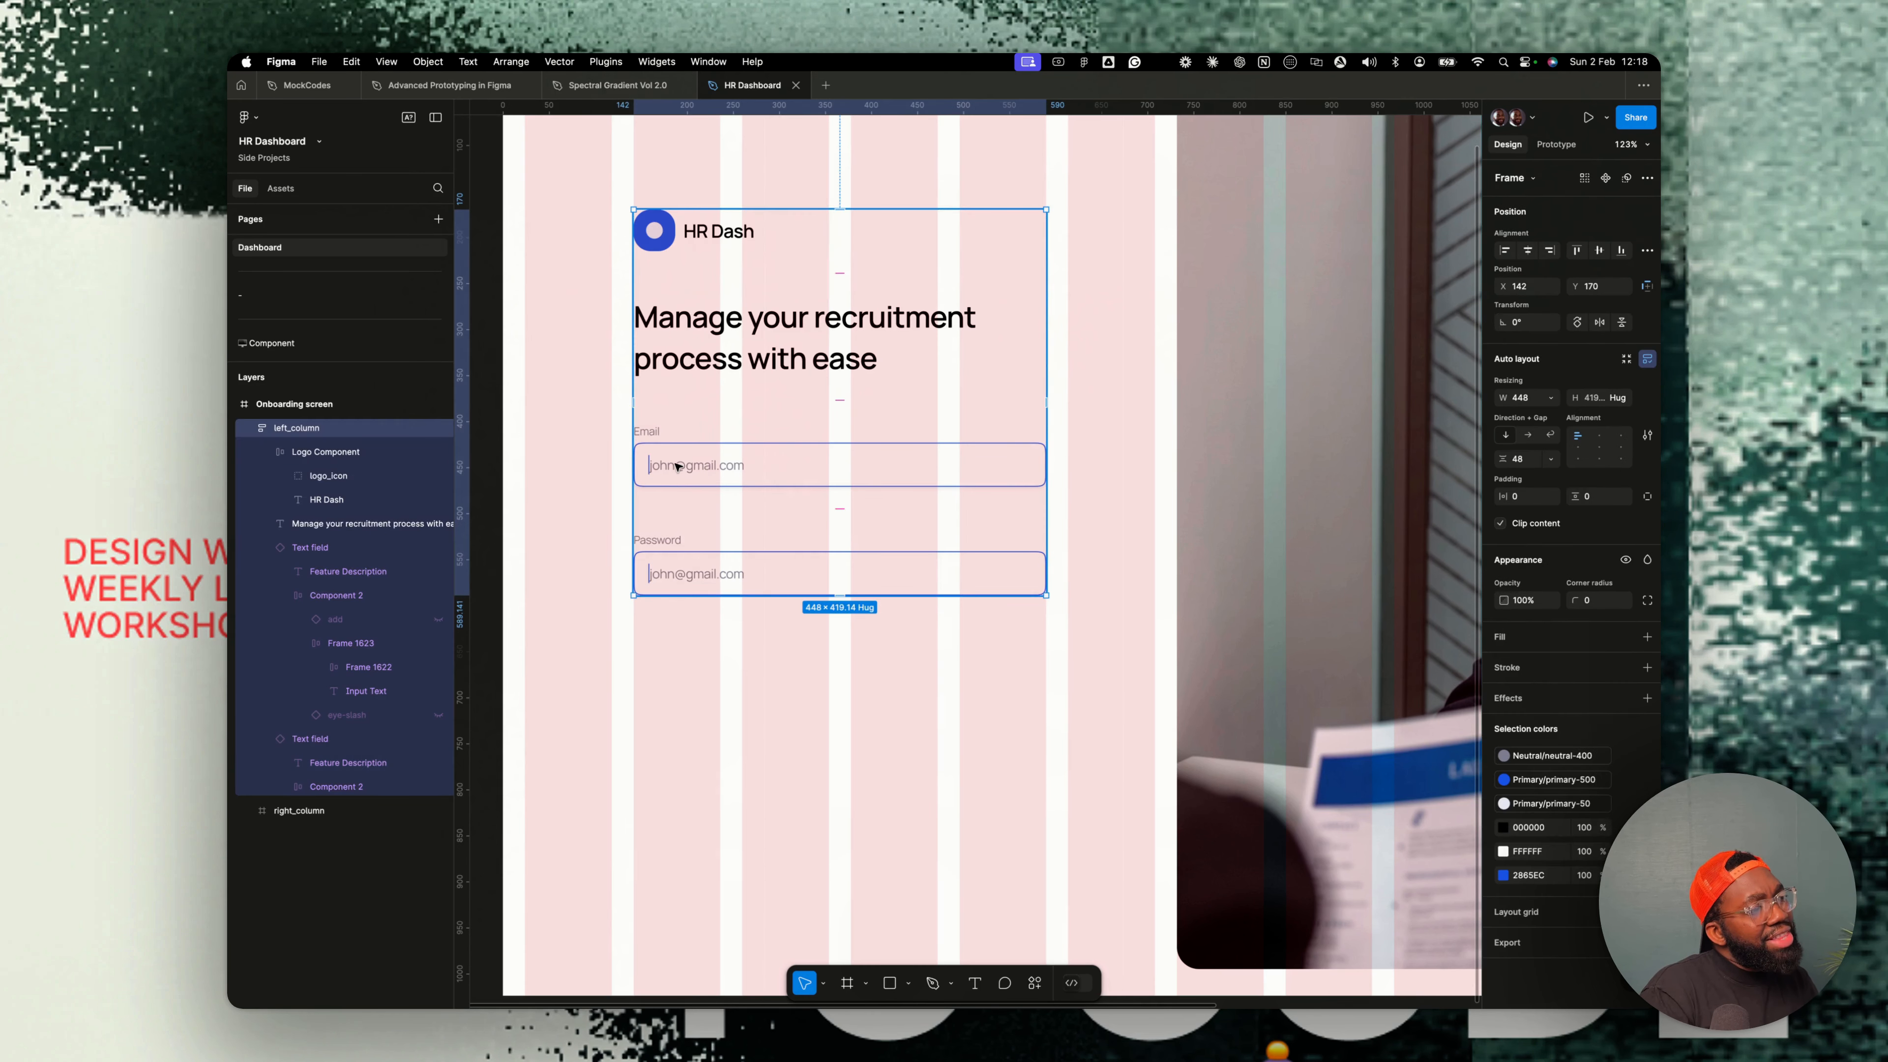
pyautogui.doubleClick(676, 466)
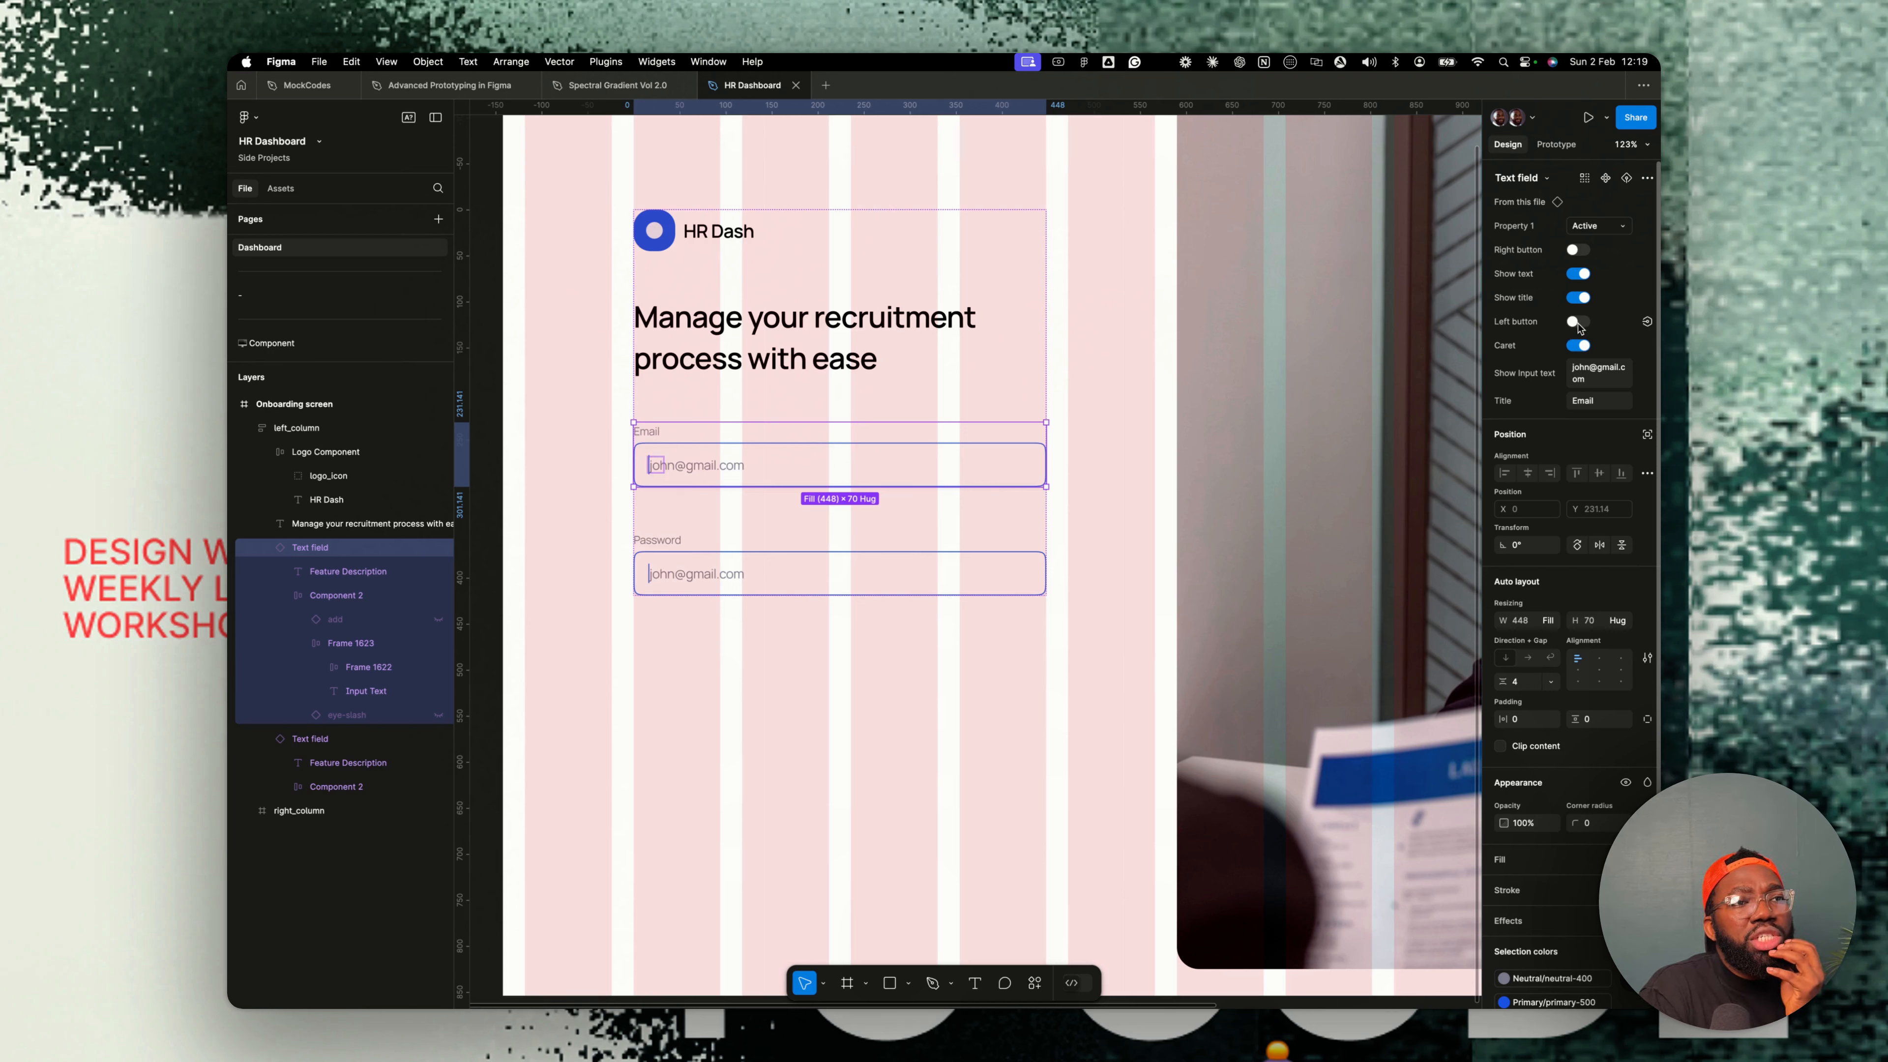
pyautogui.click(1577, 324)
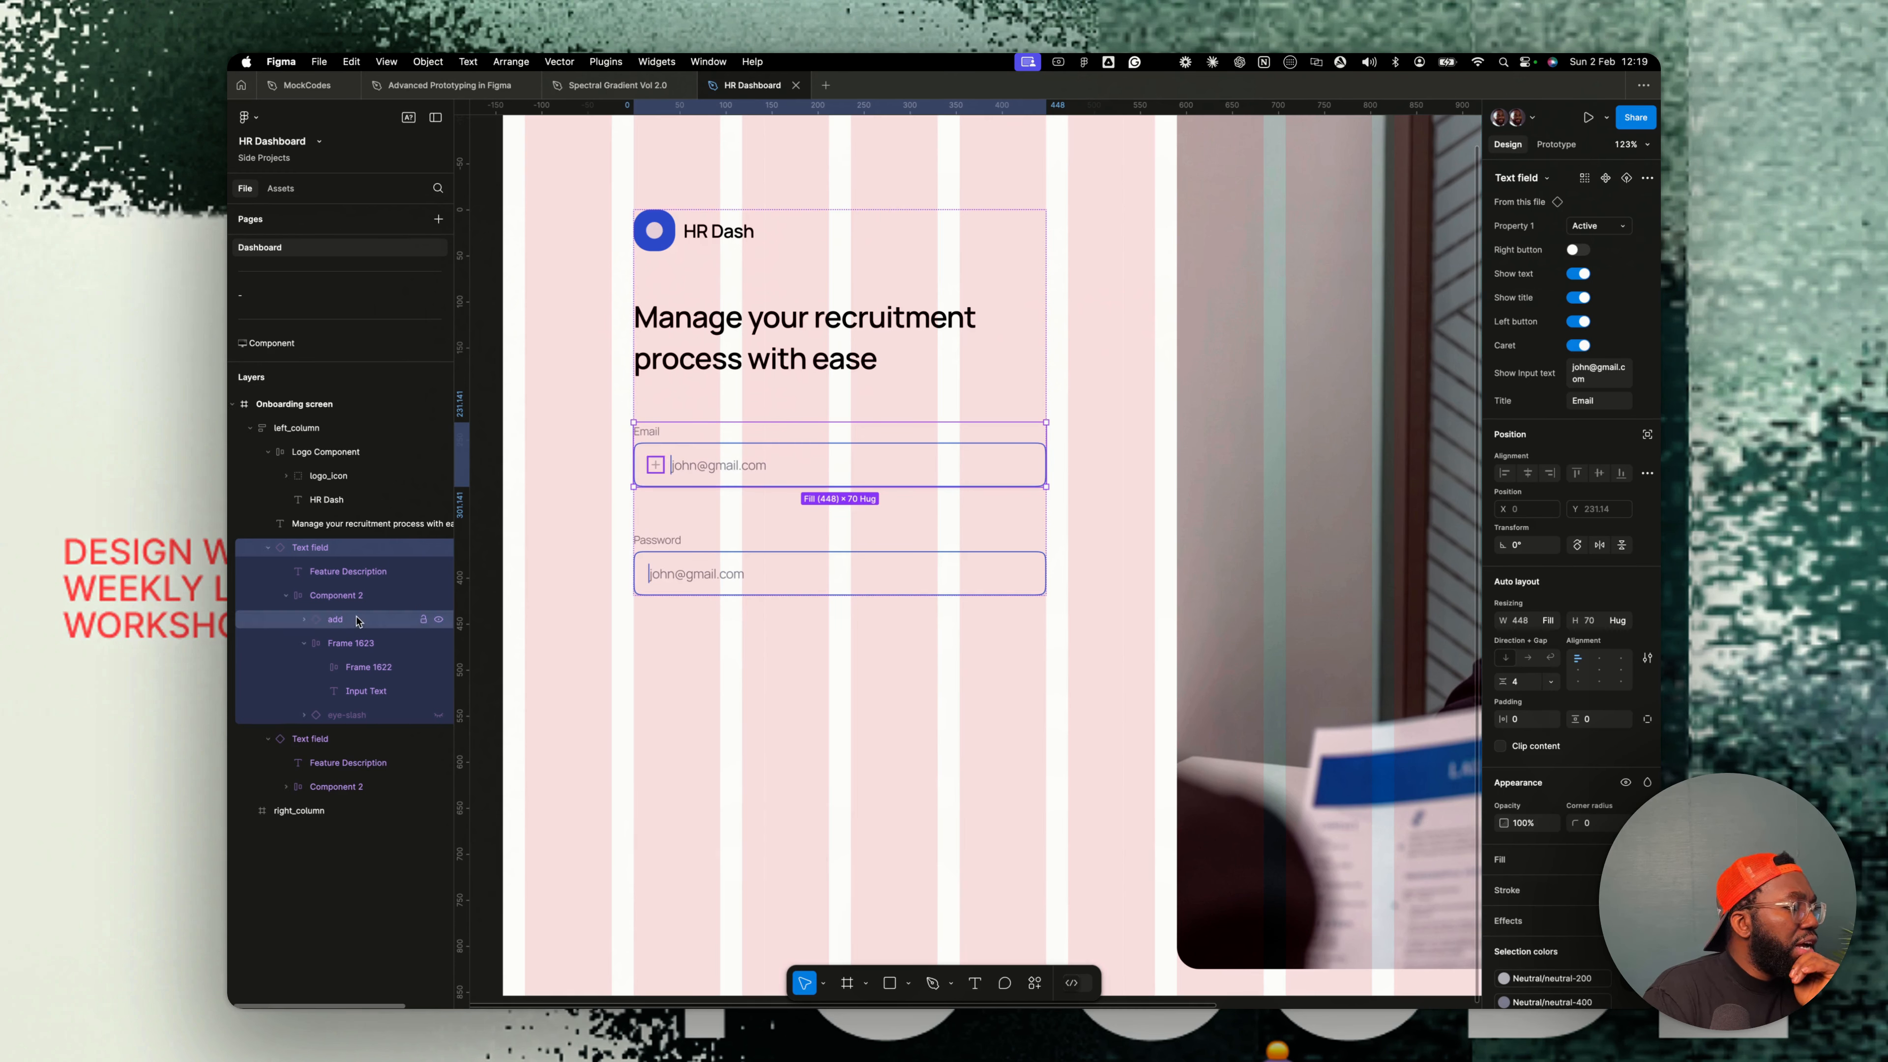
# - Swap the email field's left icon for the profile icon
pyautogui.click(357, 621)
pyautogui.click(1586, 231)
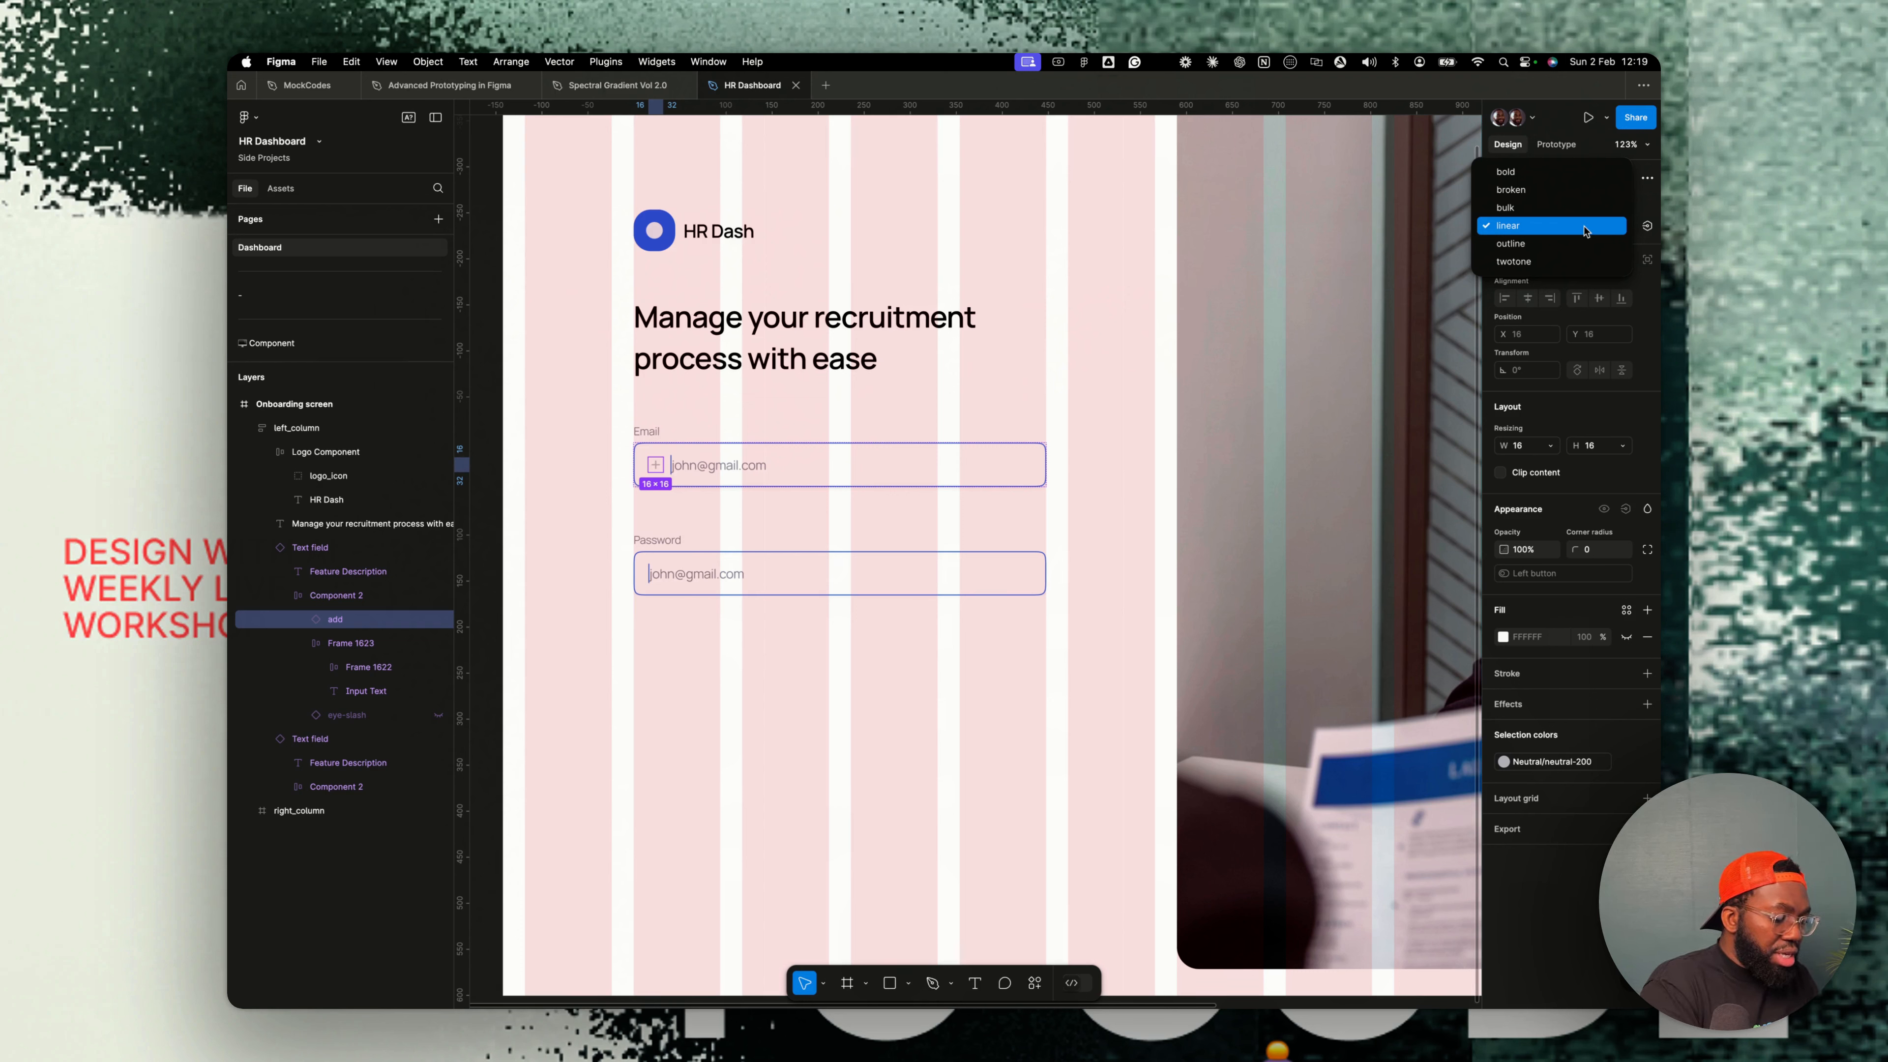
pyautogui.click(739, 469)
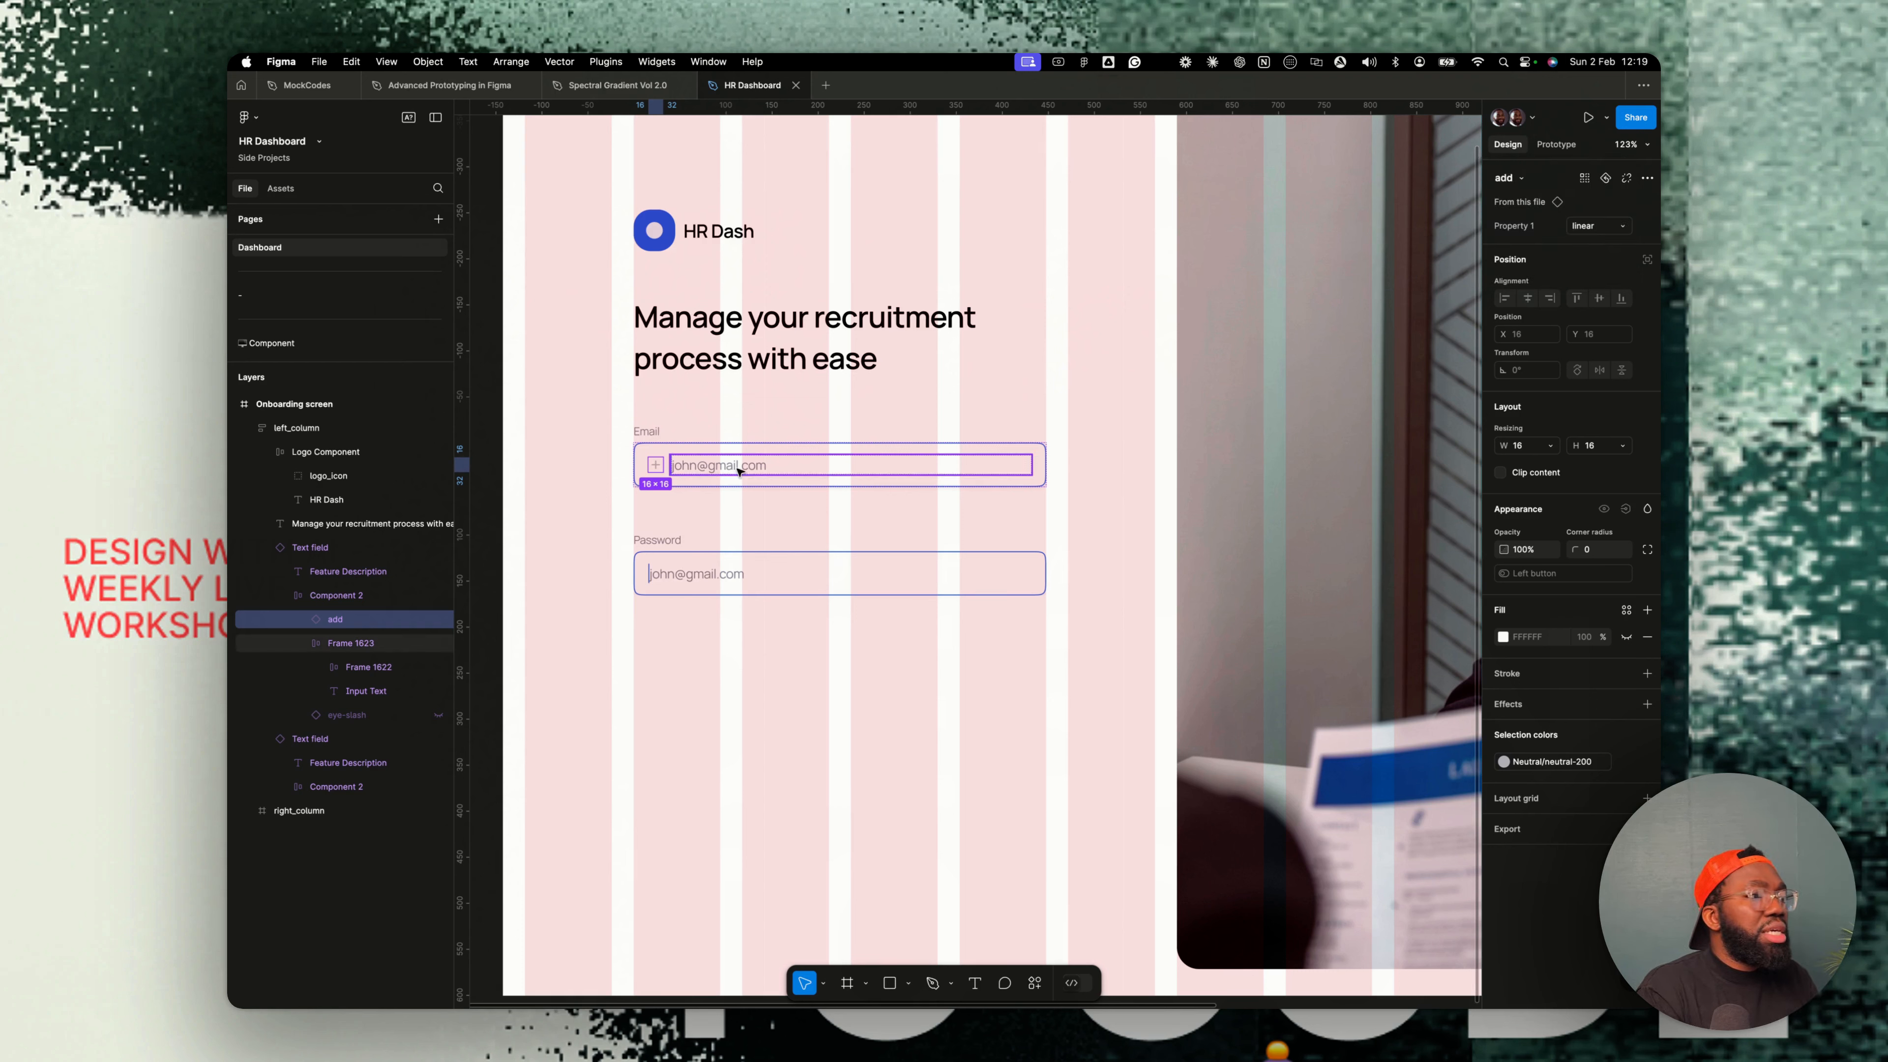
pyautogui.click(773, 562)
pyautogui.click(789, 456)
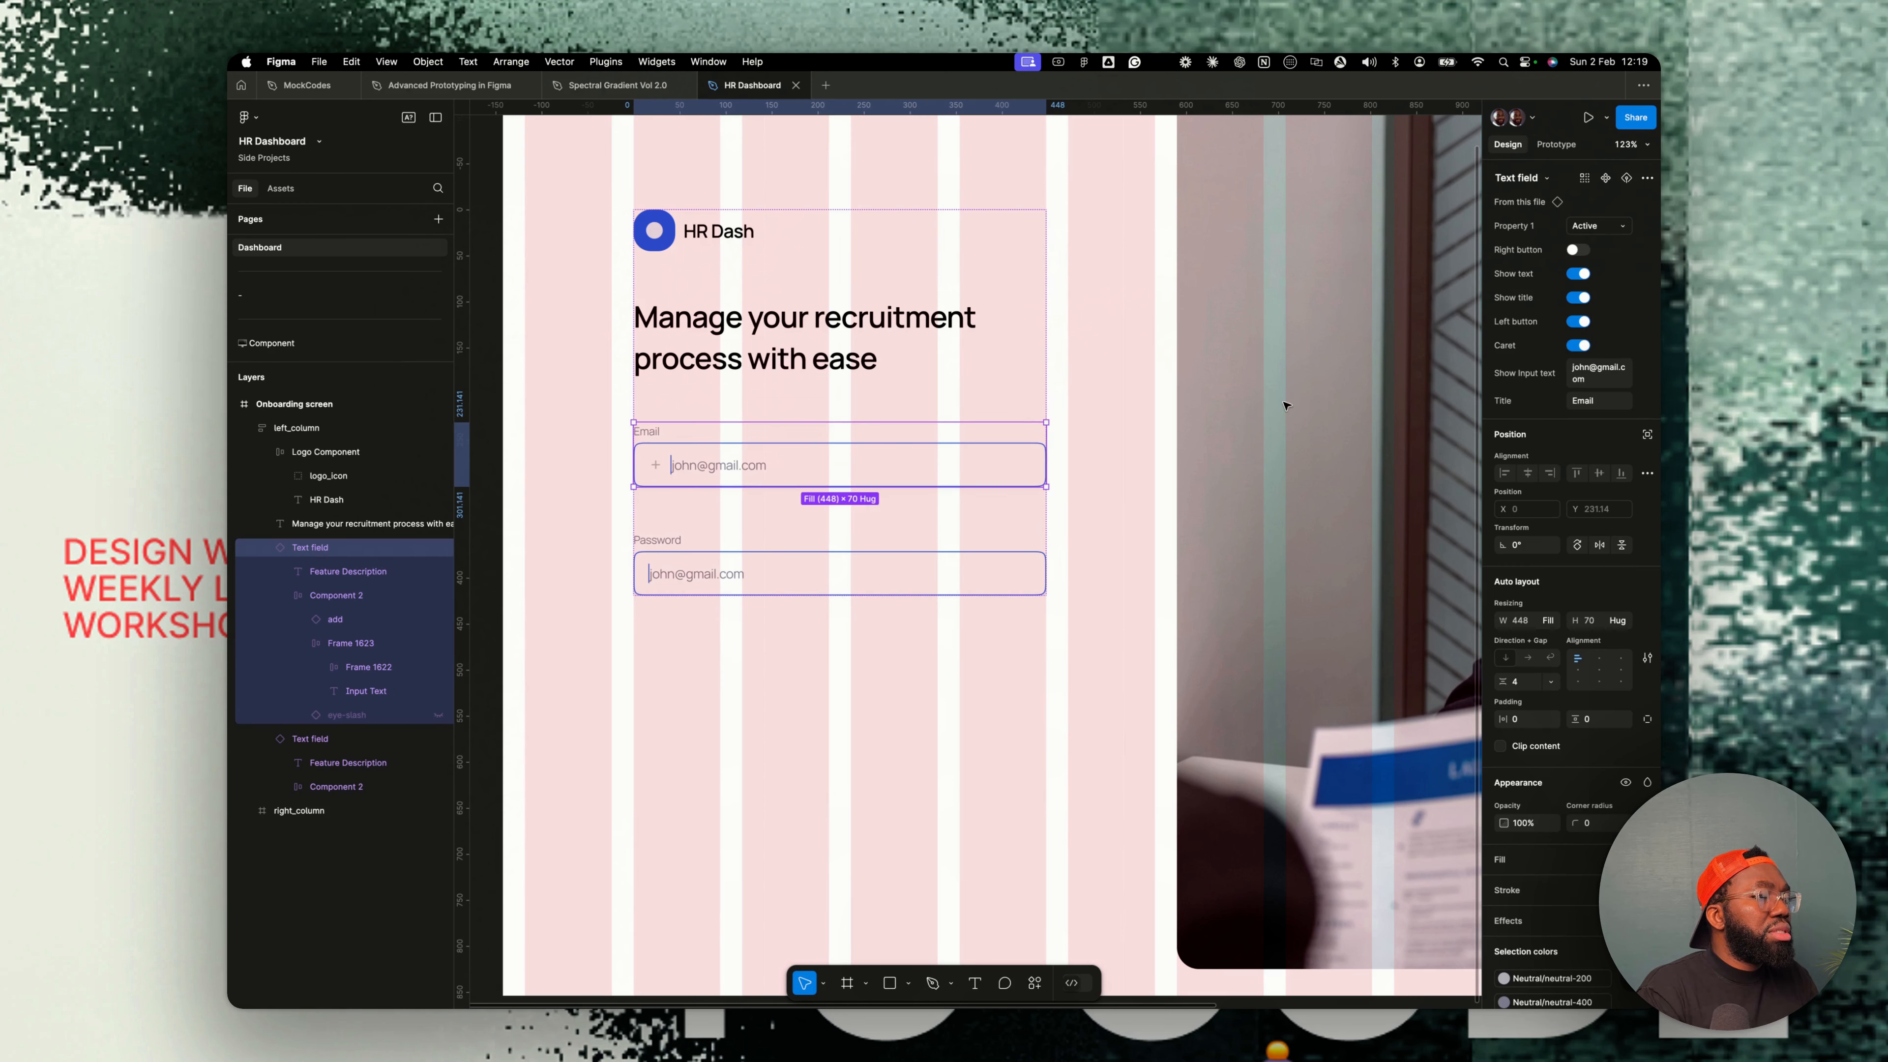
pyautogui.click(355, 621)
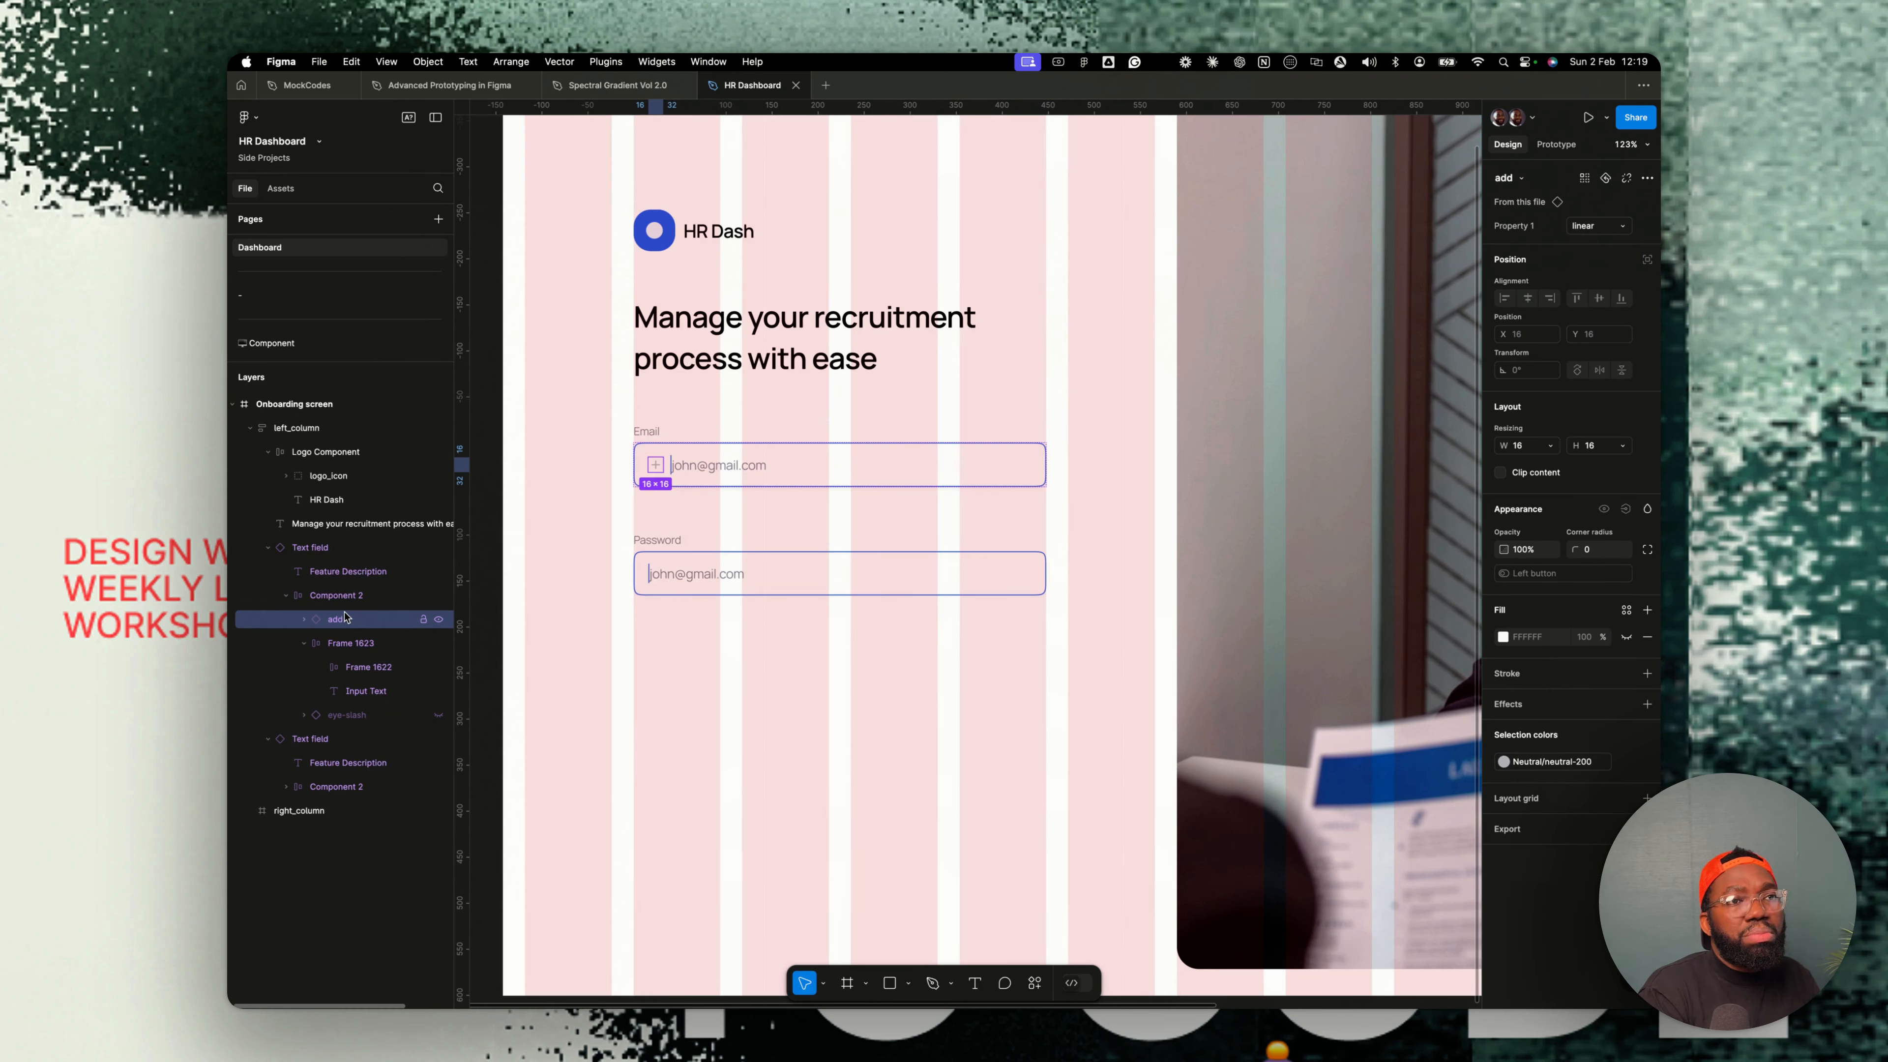
pyautogui.click(1522, 179)
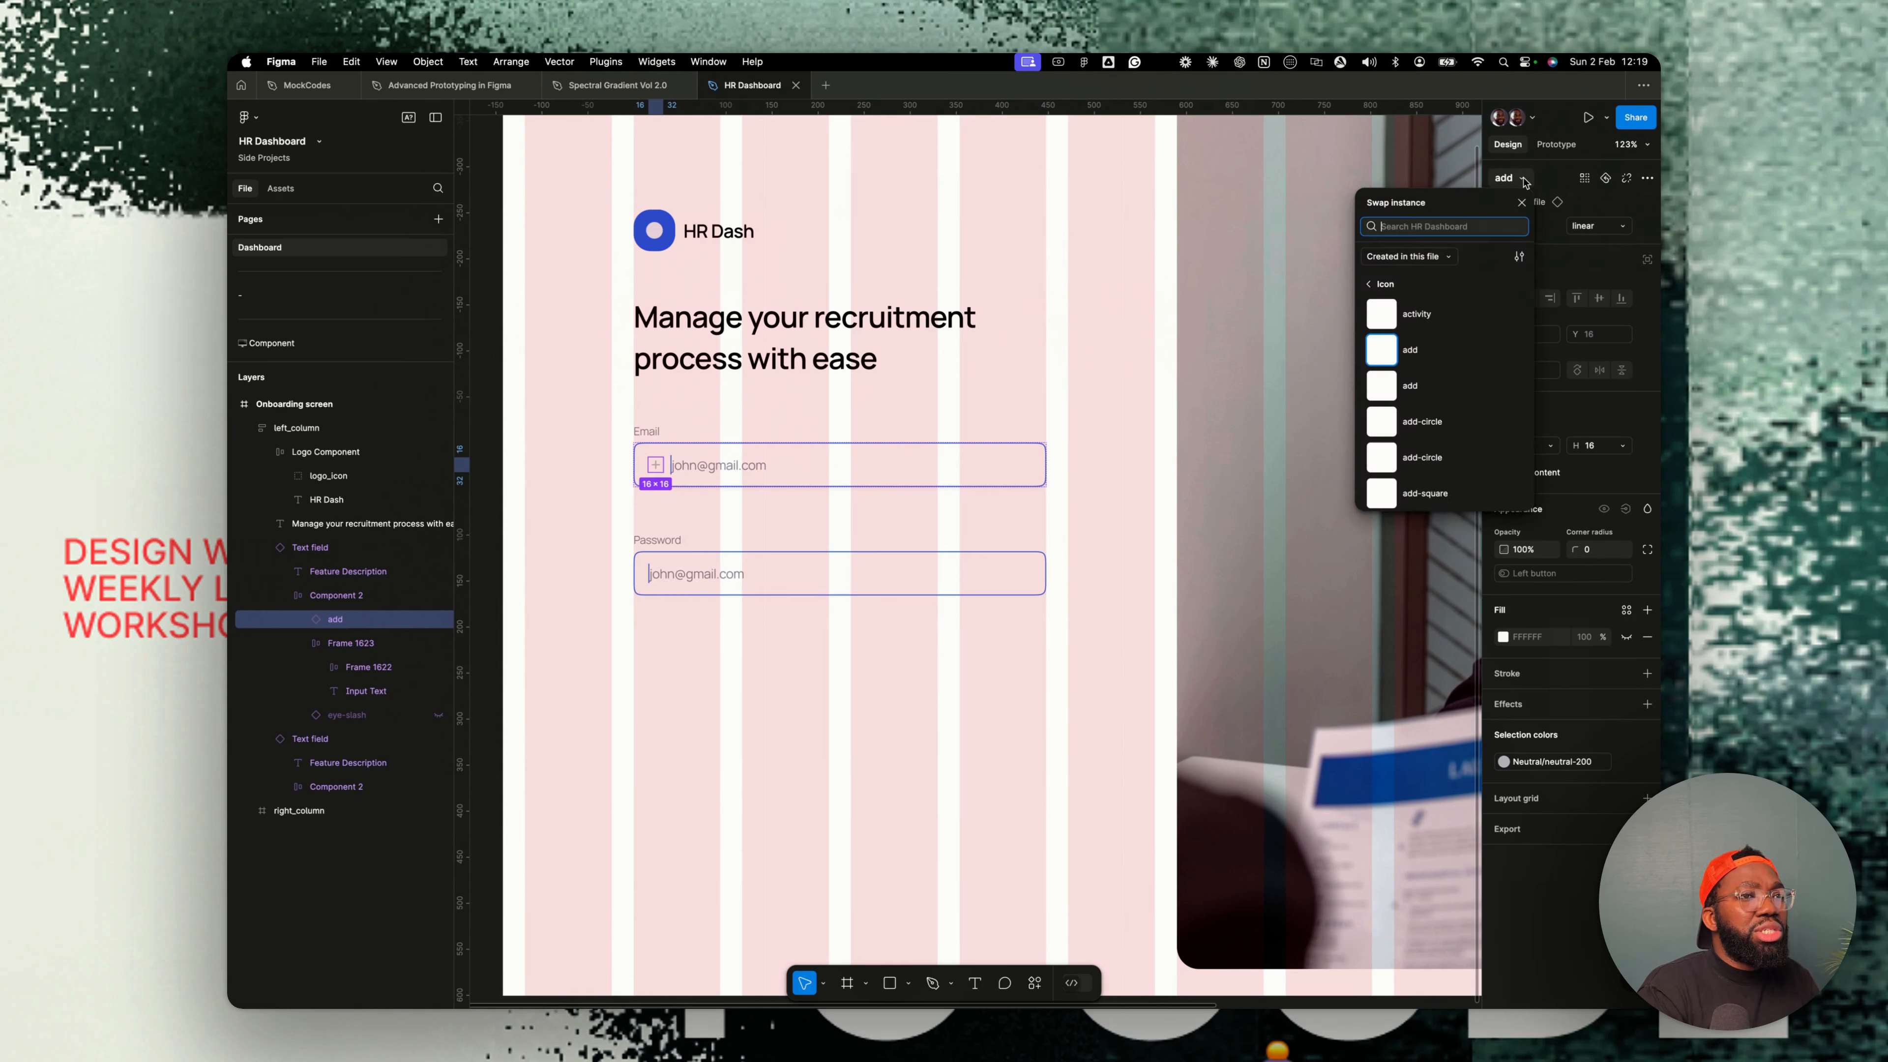
pyautogui.write('profile')
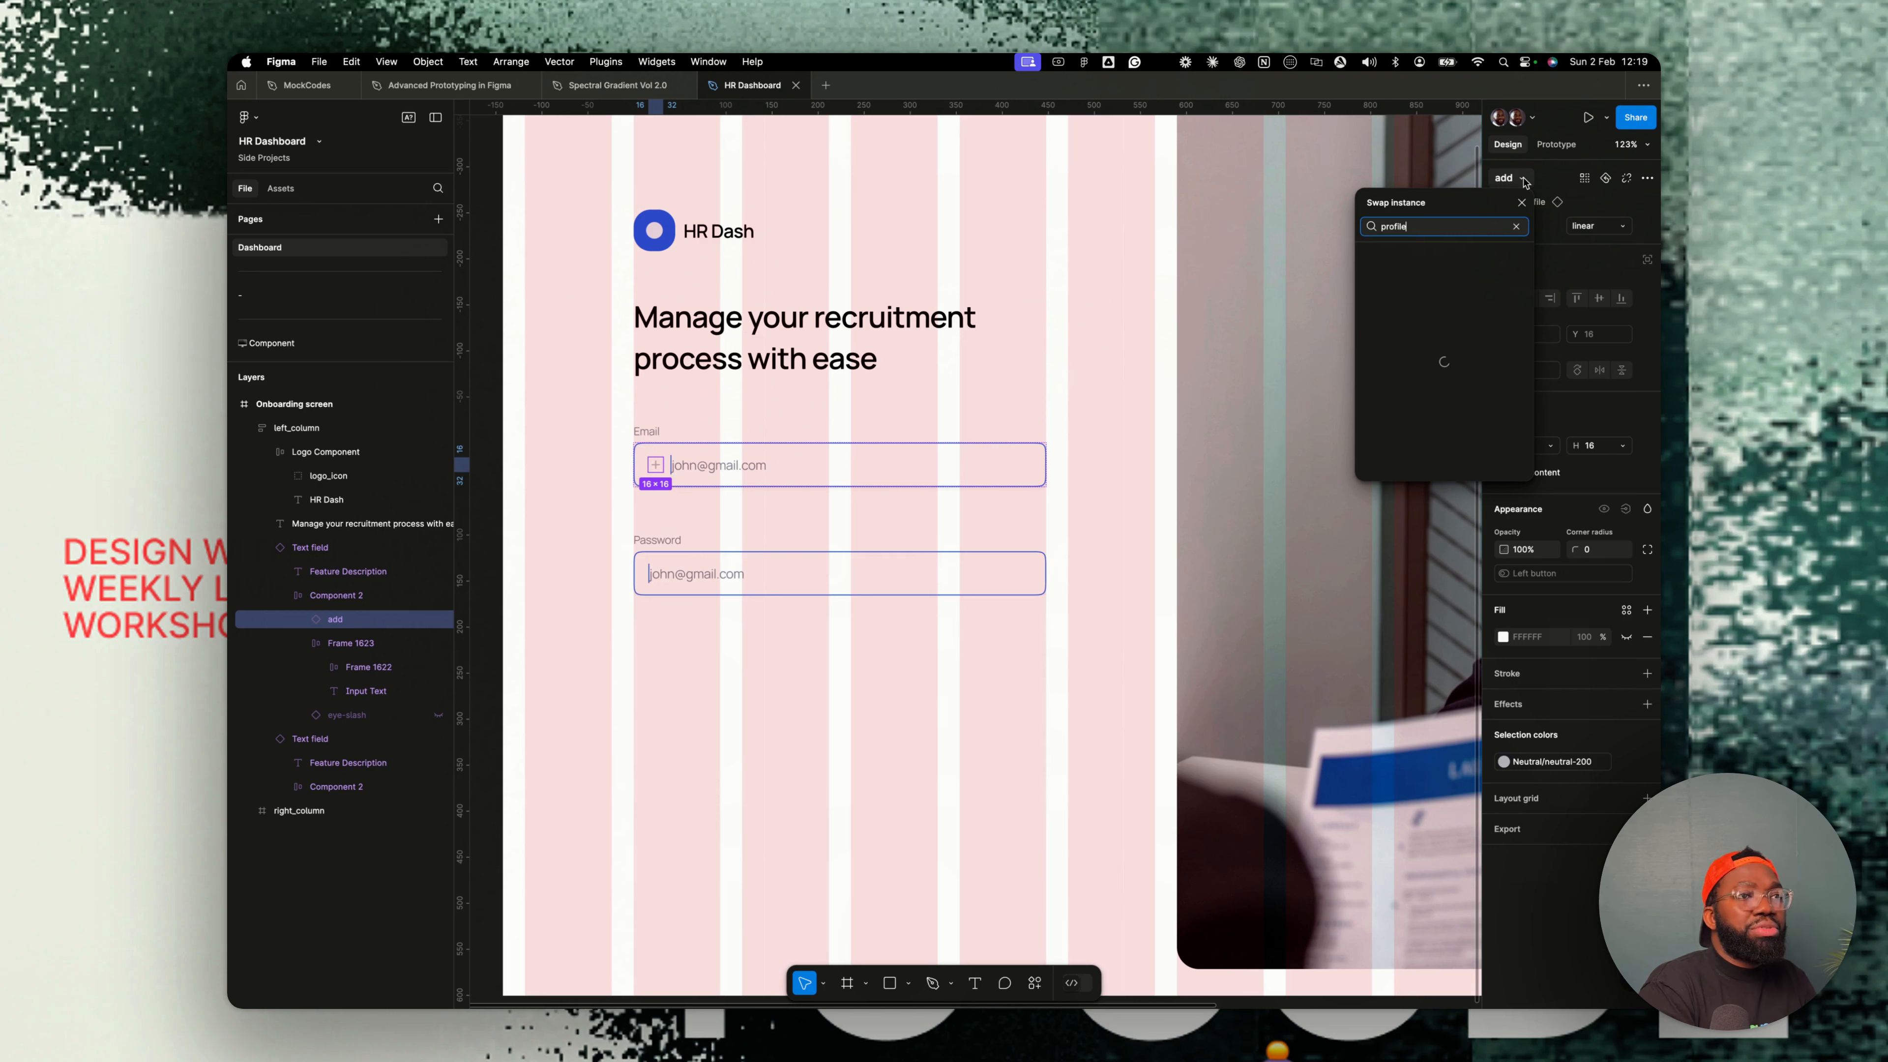
pyautogui.click(1425, 436)
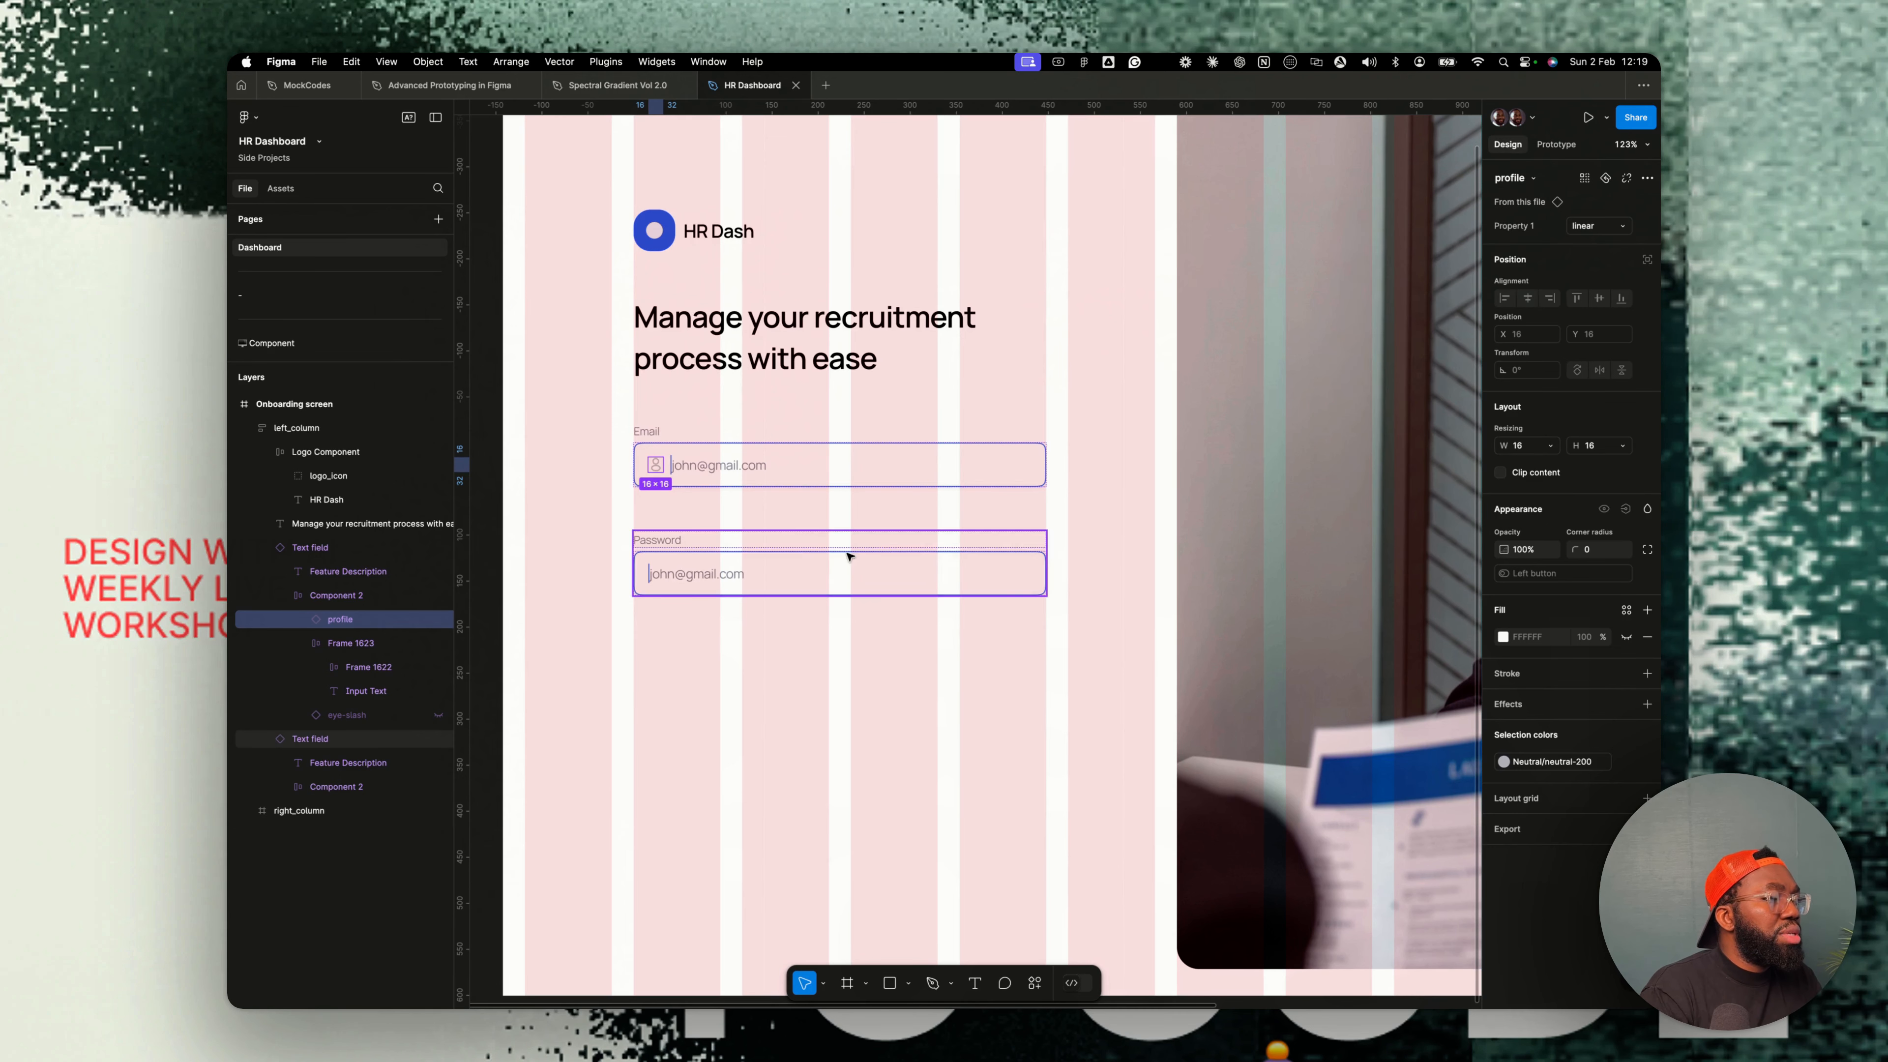
# - Turn on the left button property of the password field
pyautogui.click(706, 575)
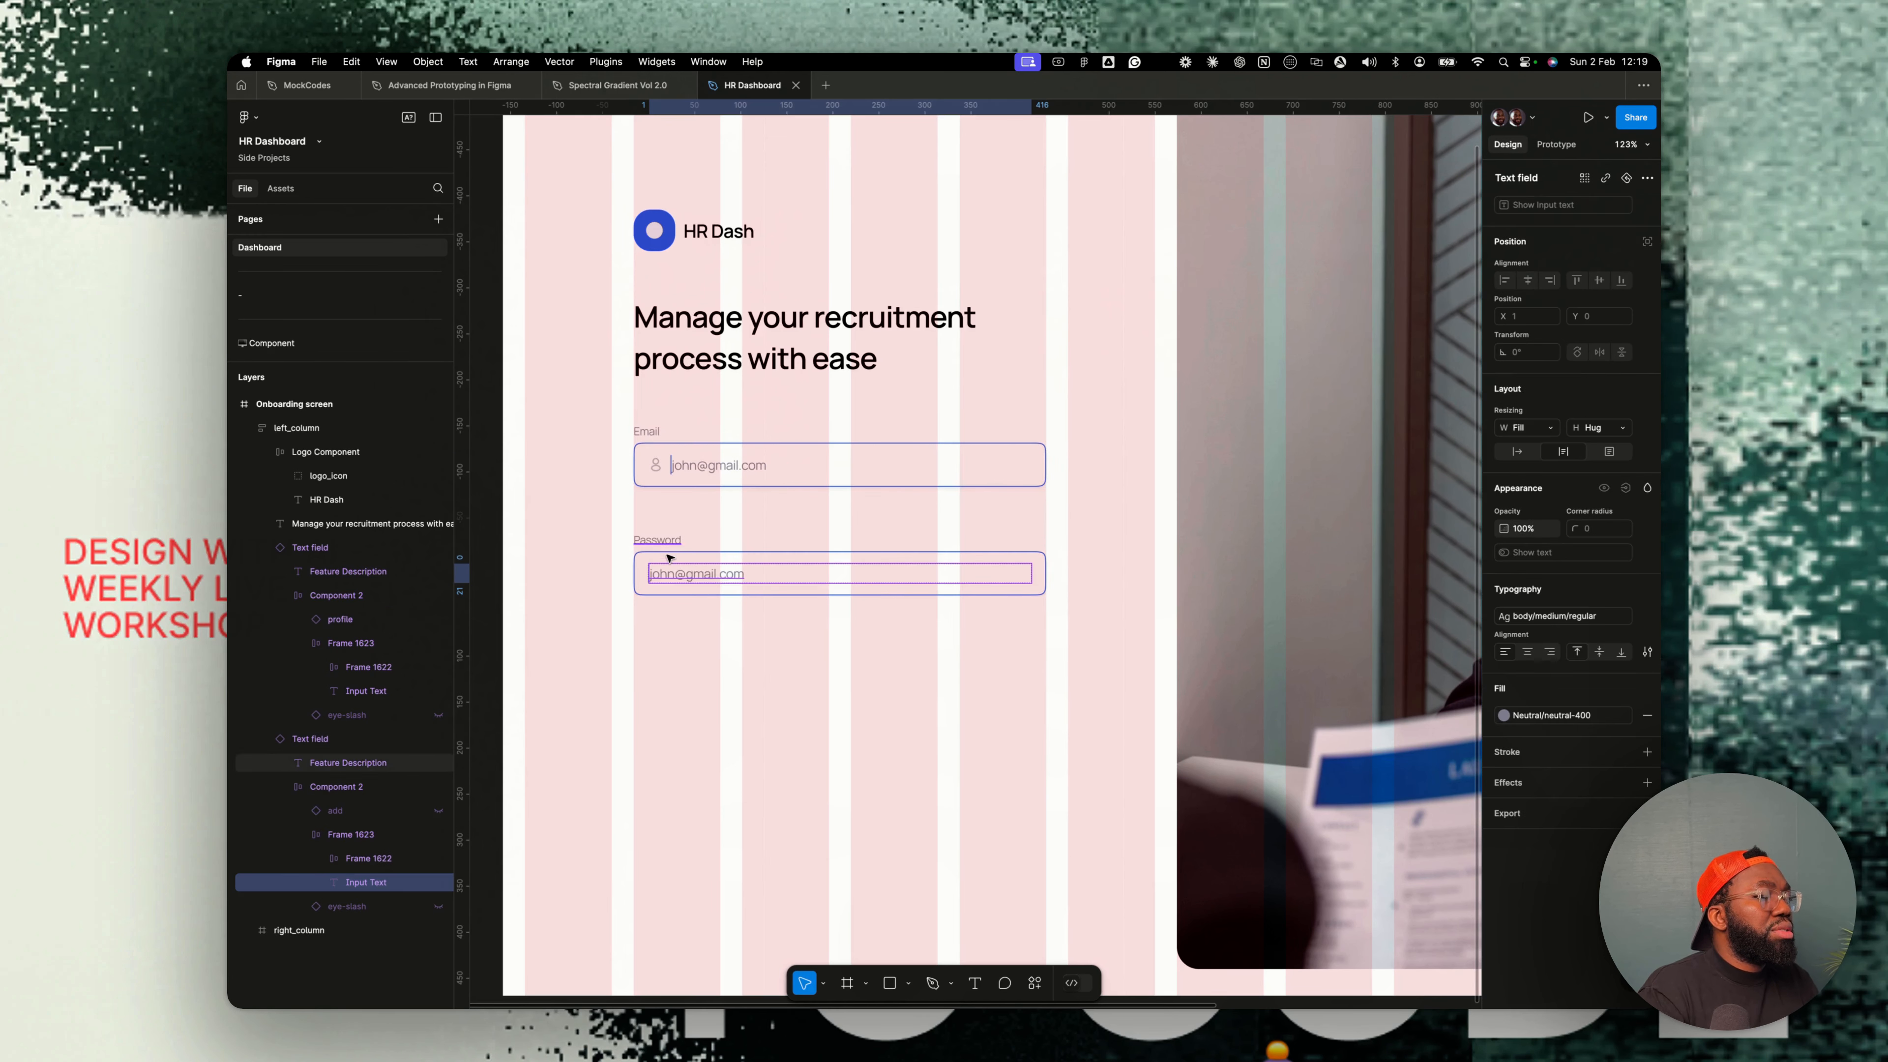
pyautogui.click(716, 464)
pyautogui.click(654, 569)
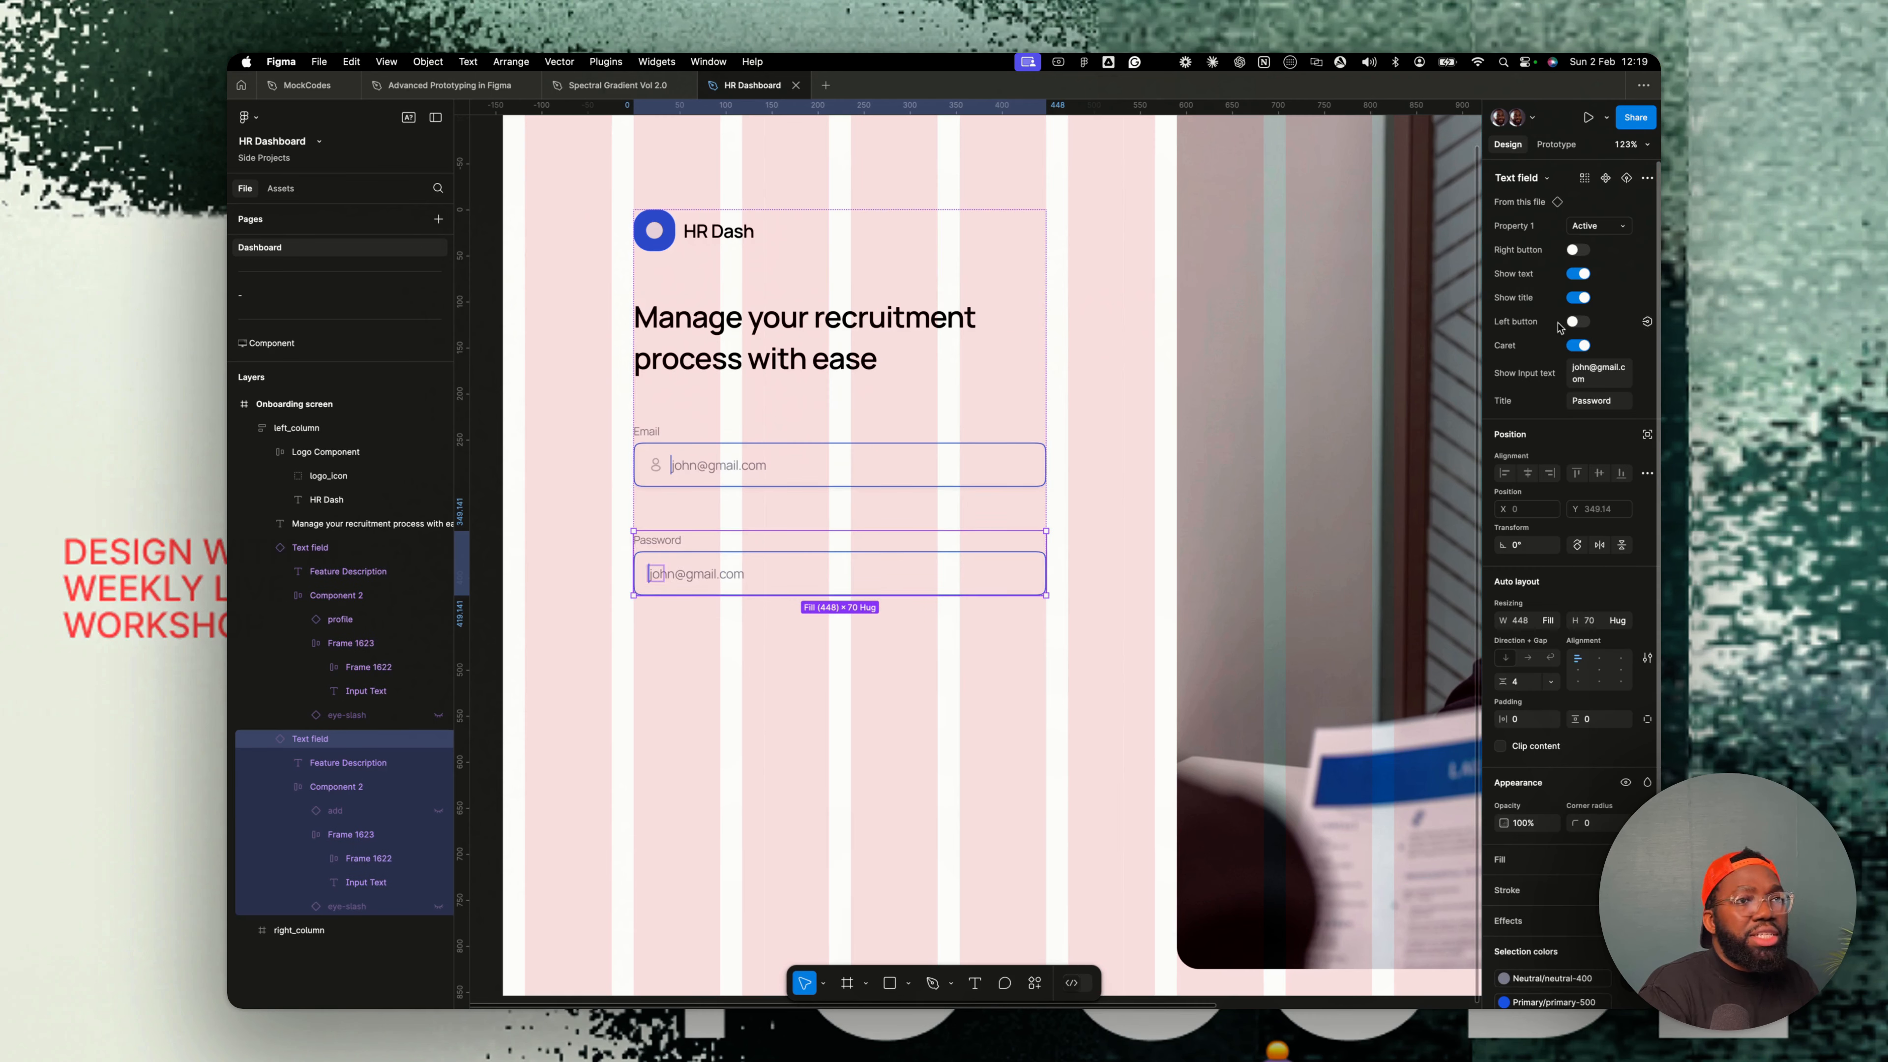
pyautogui.click(1580, 322)
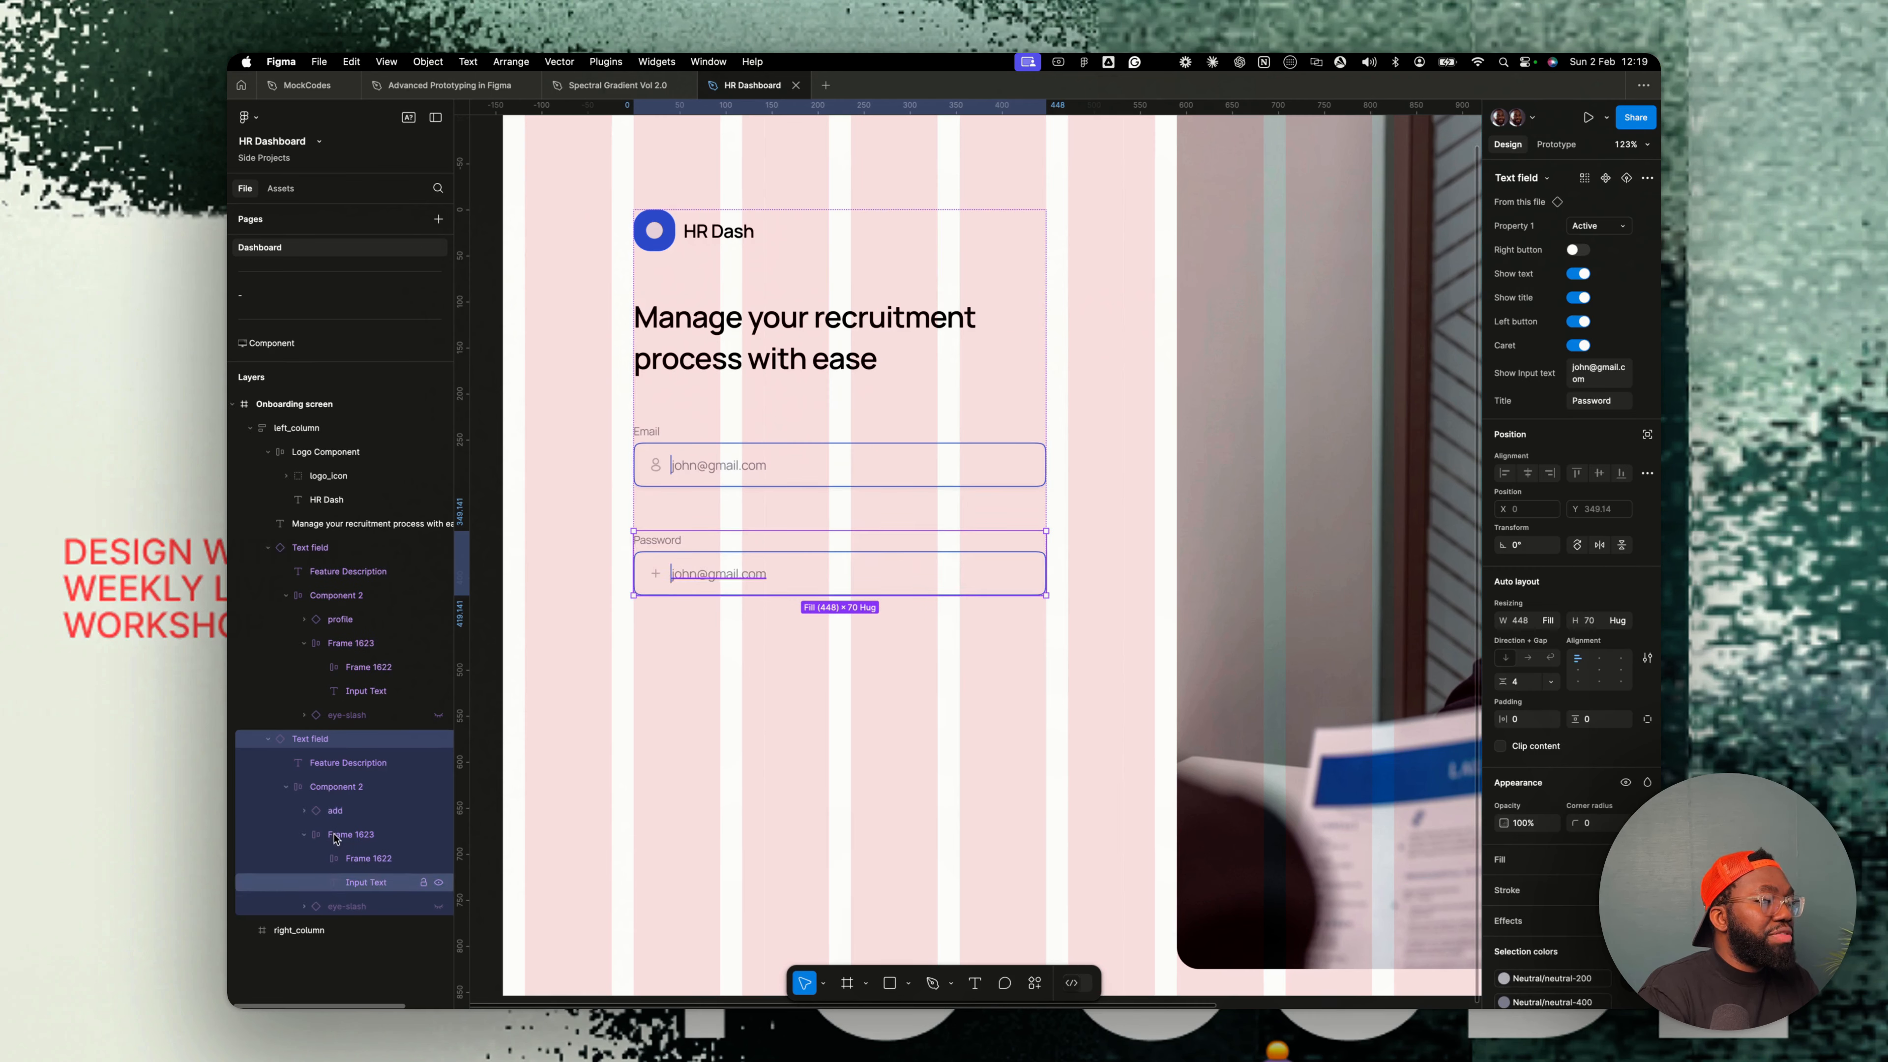
# - Swap the password field's left icon for the key-01 icon
pyautogui.click(655, 574)
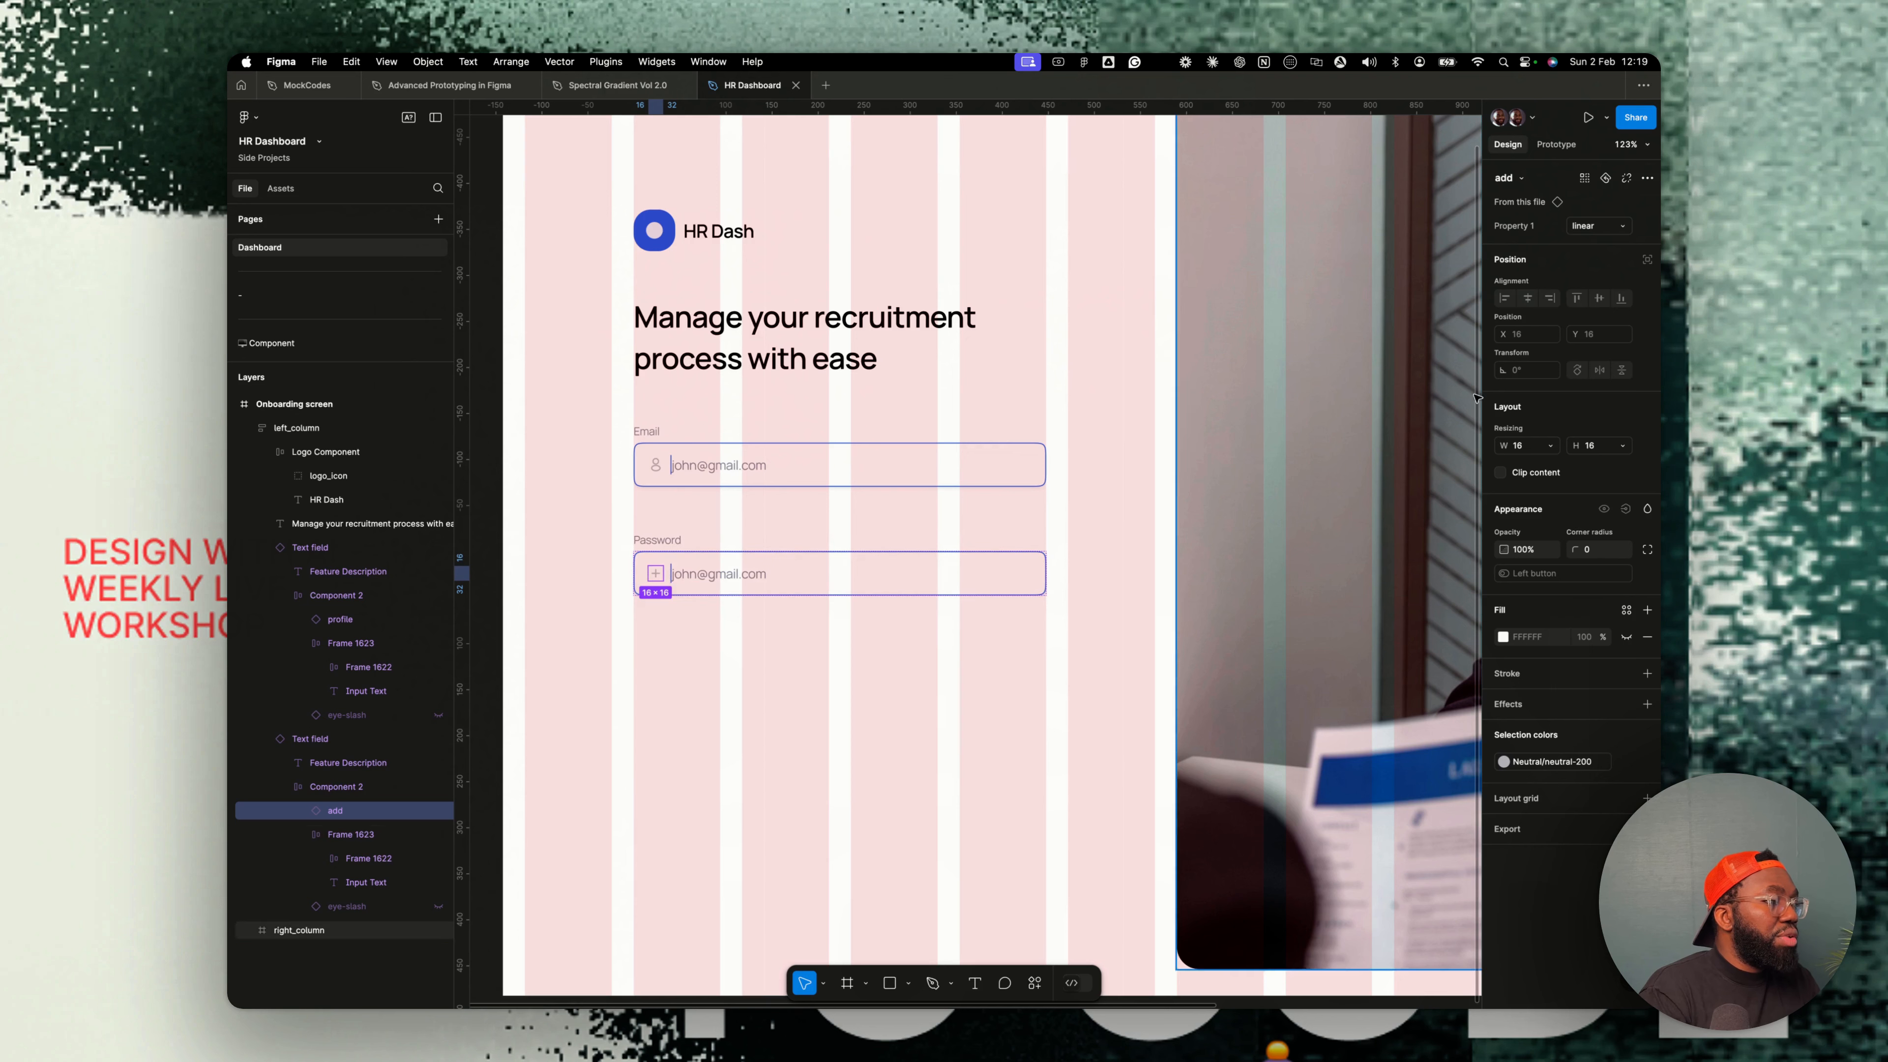
pyautogui.click(1513, 178)
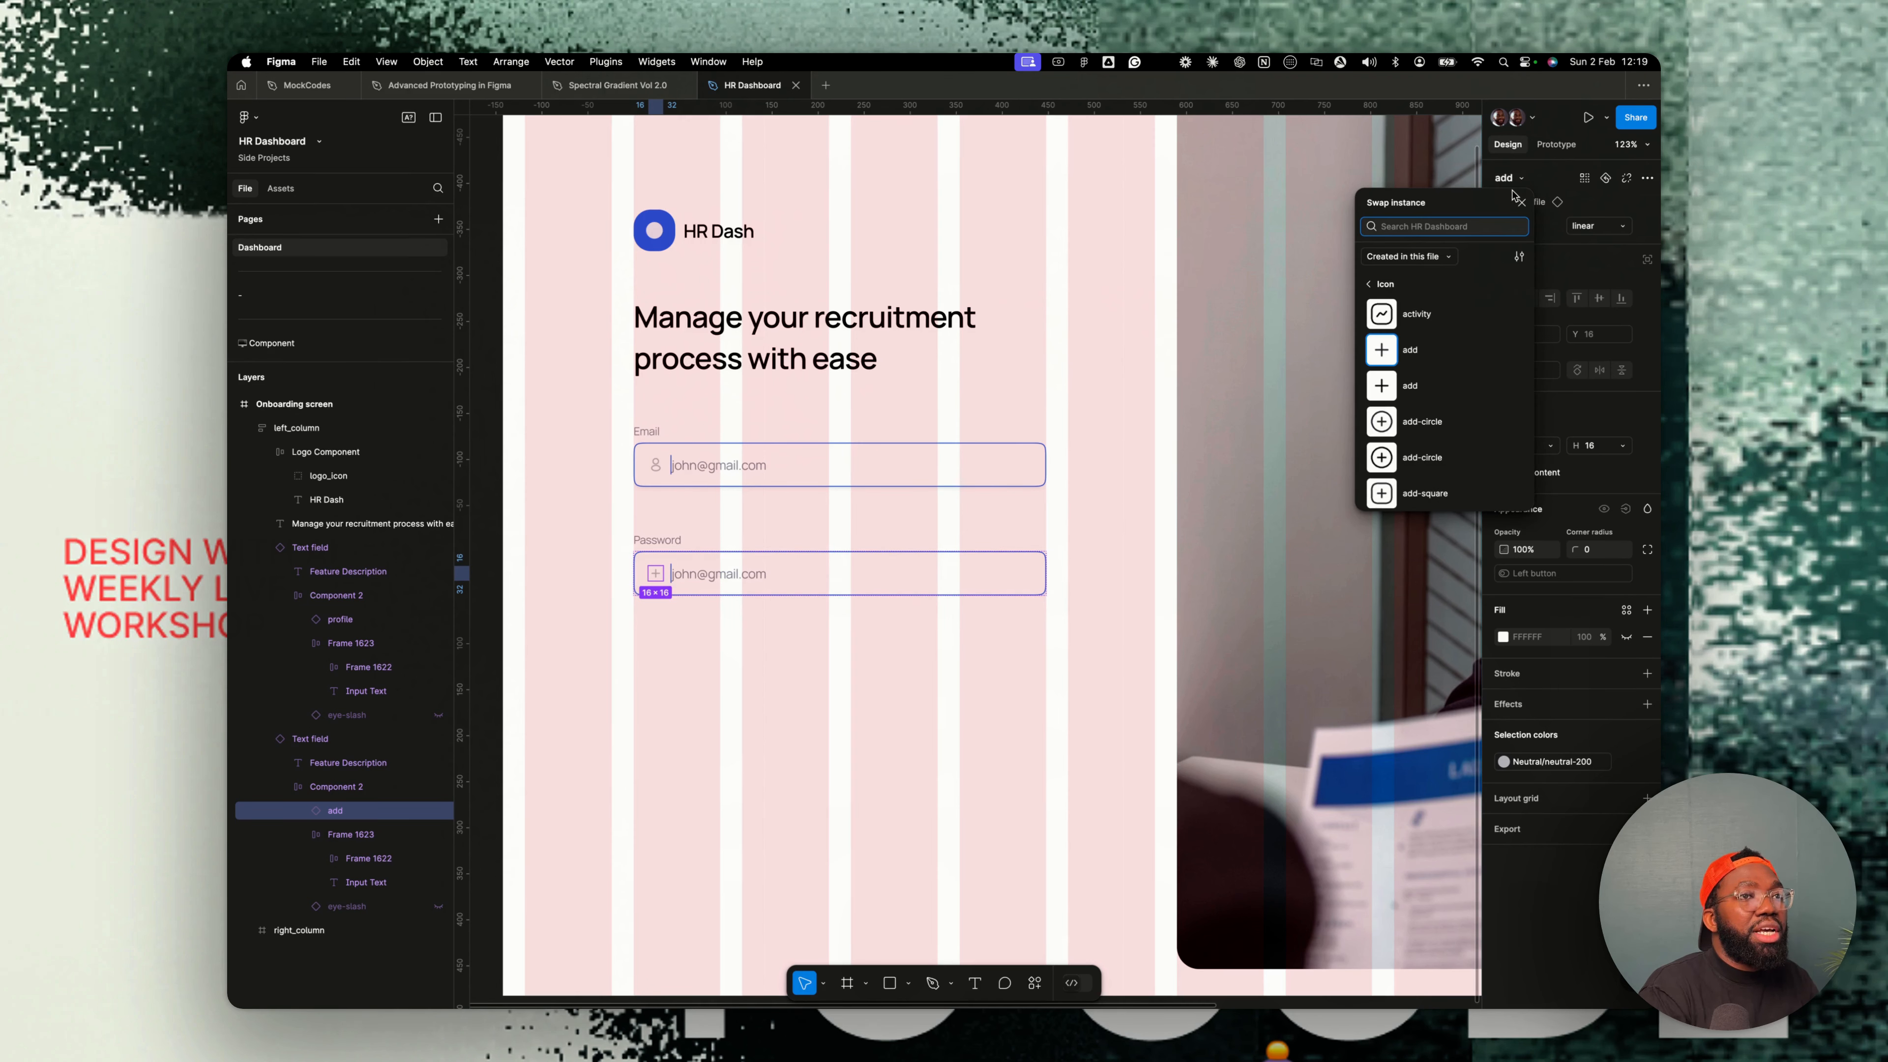
pyautogui.write('key')
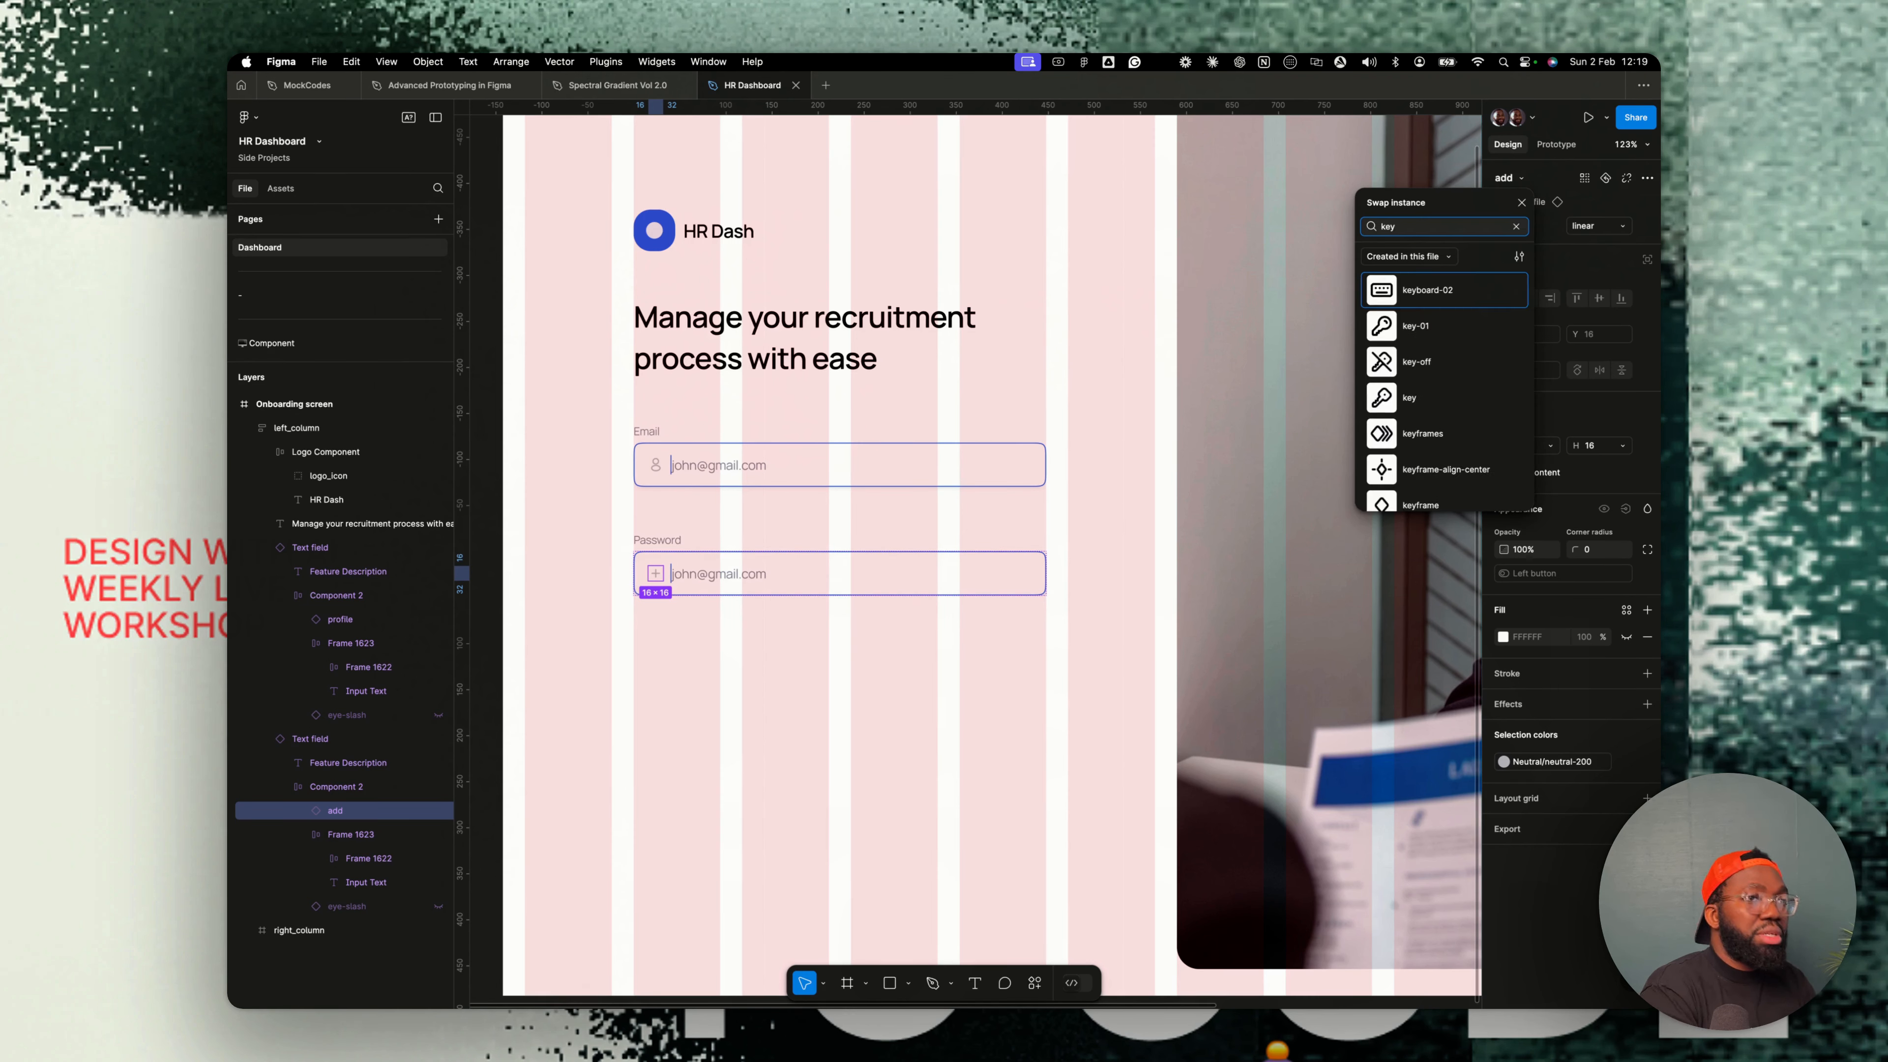
pyautogui.click(1431, 325)
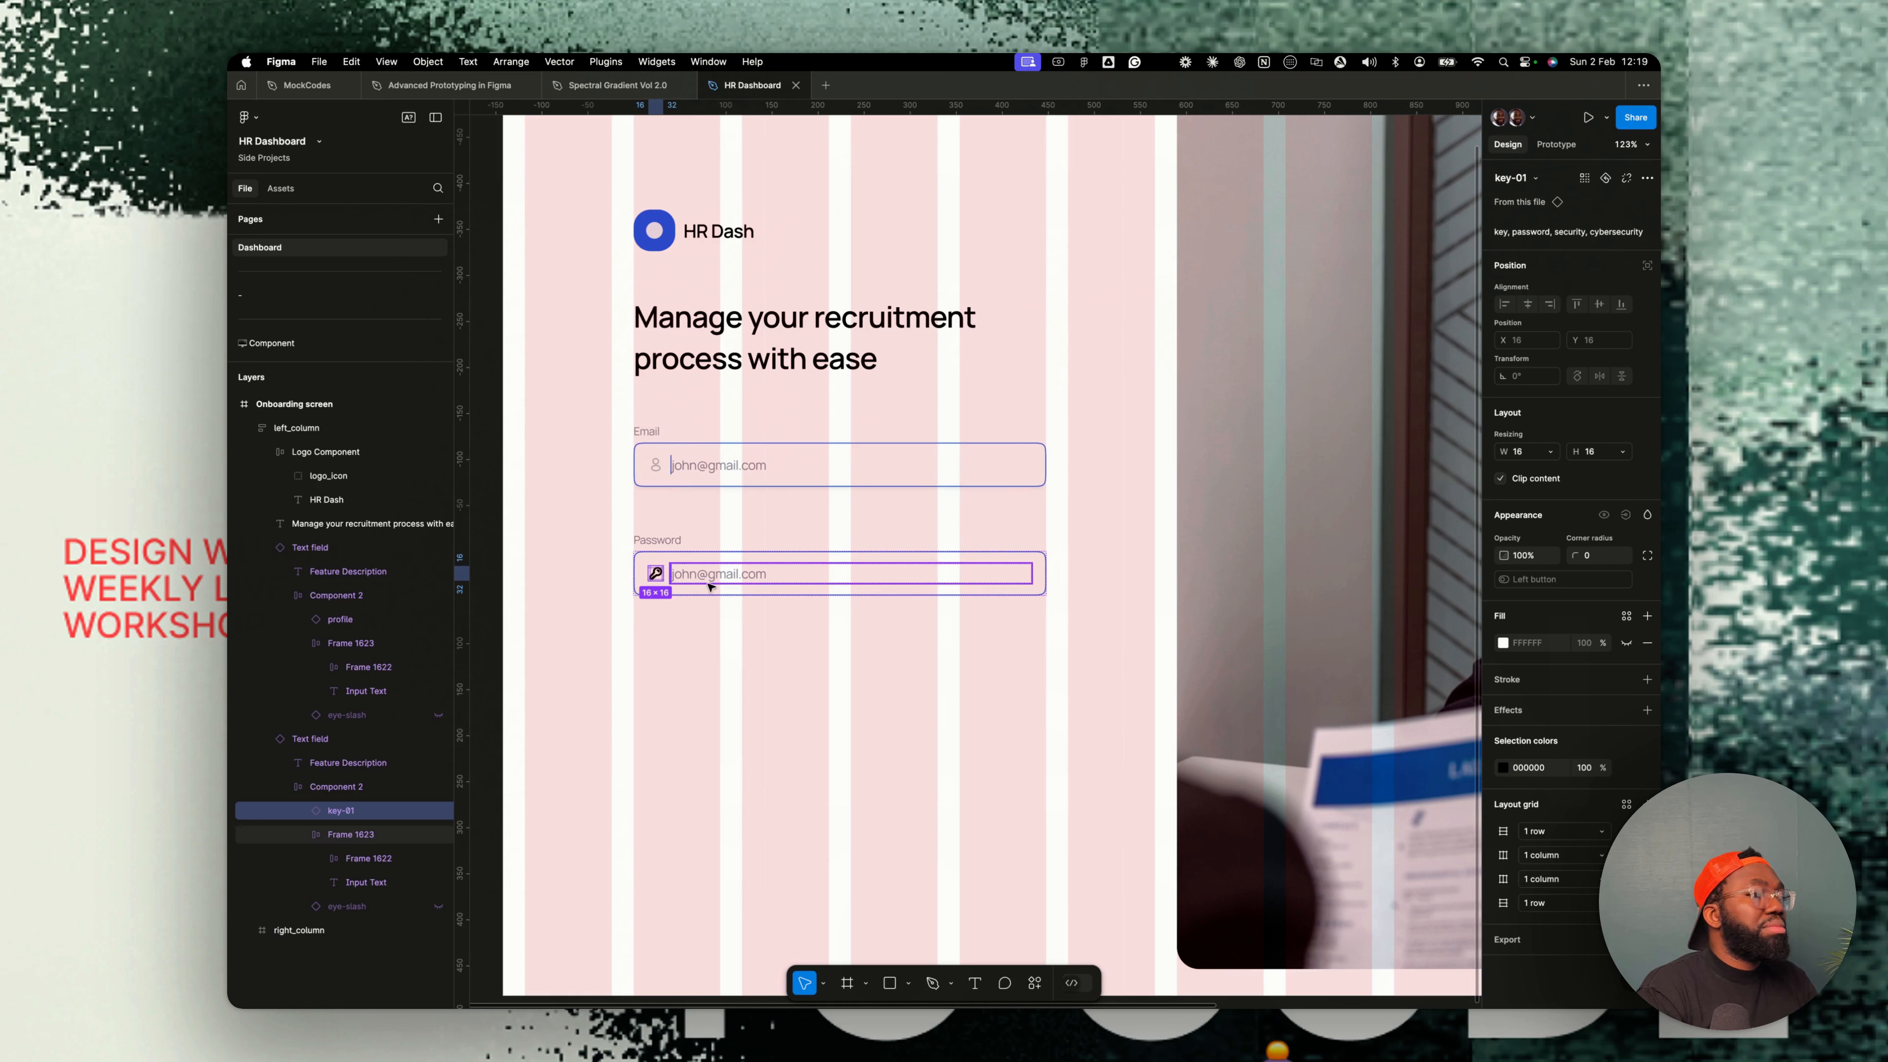
pyautogui.scroll(-1, 1442, 394)
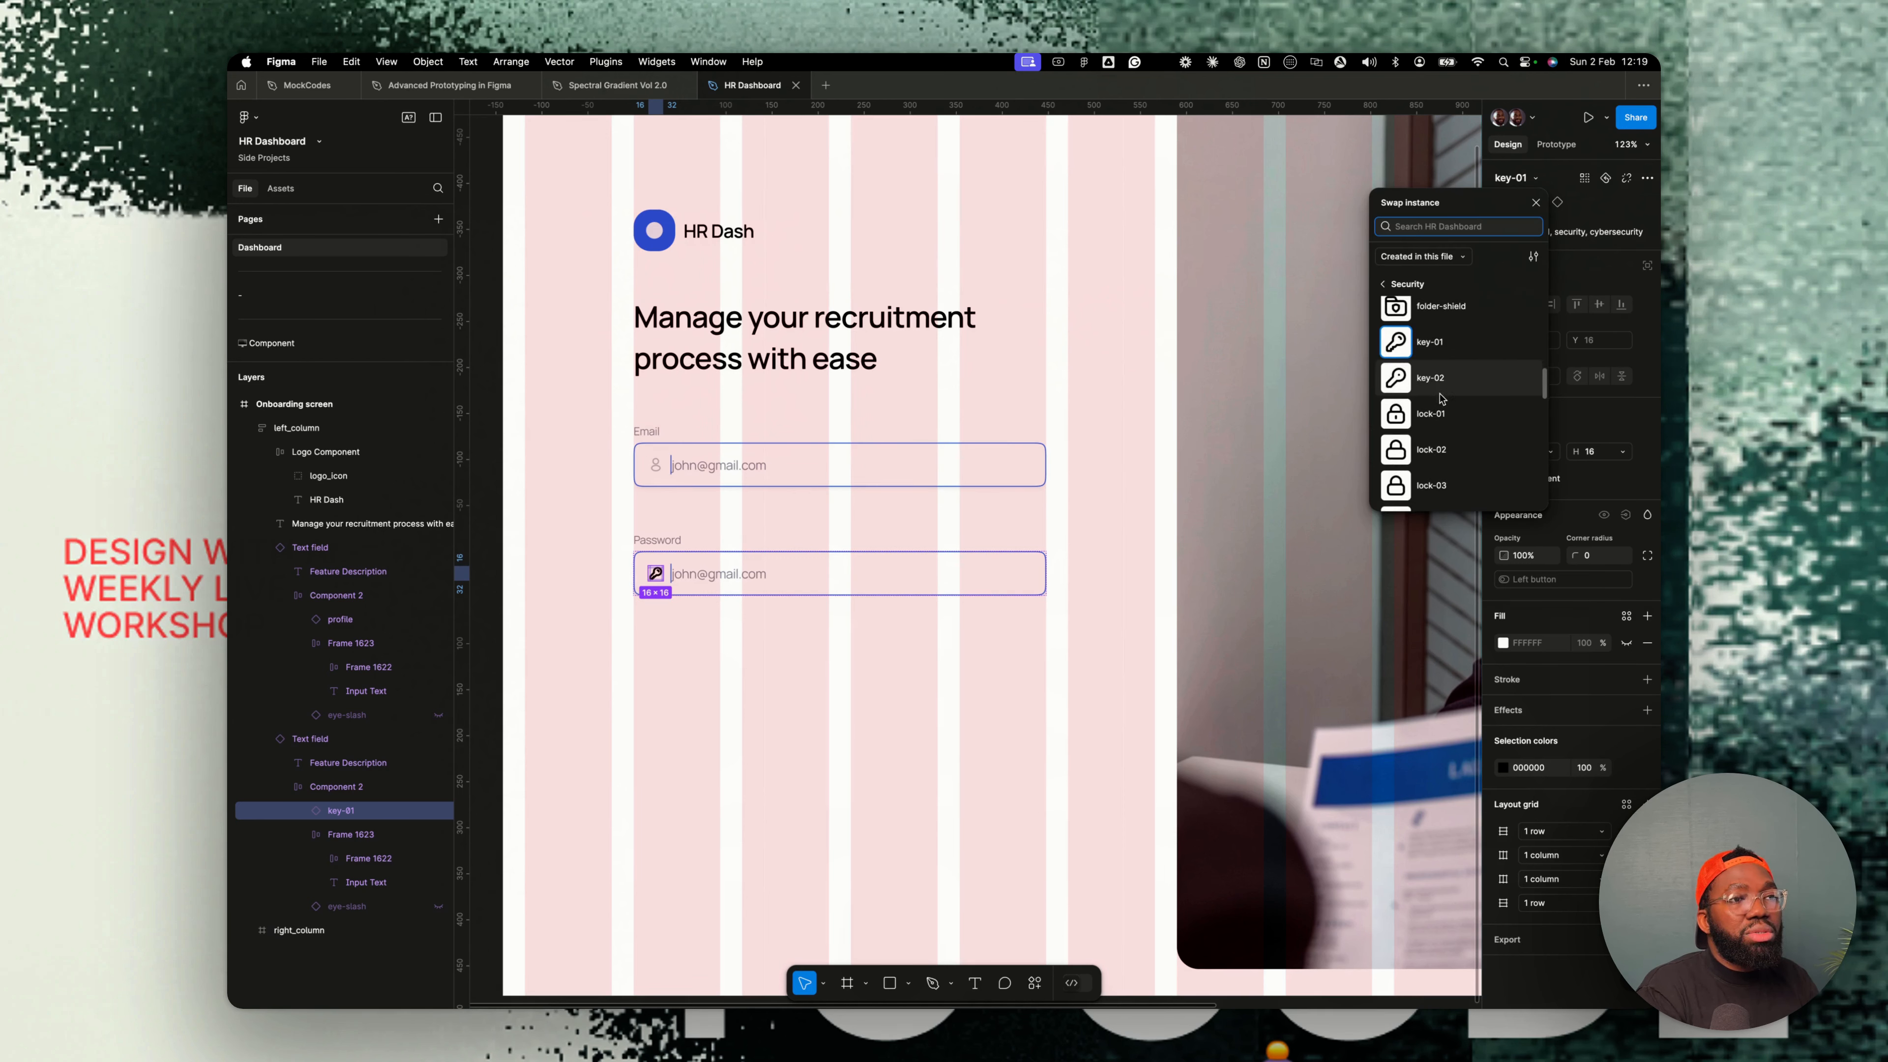
pyautogui.scroll(1, 1439, 393)
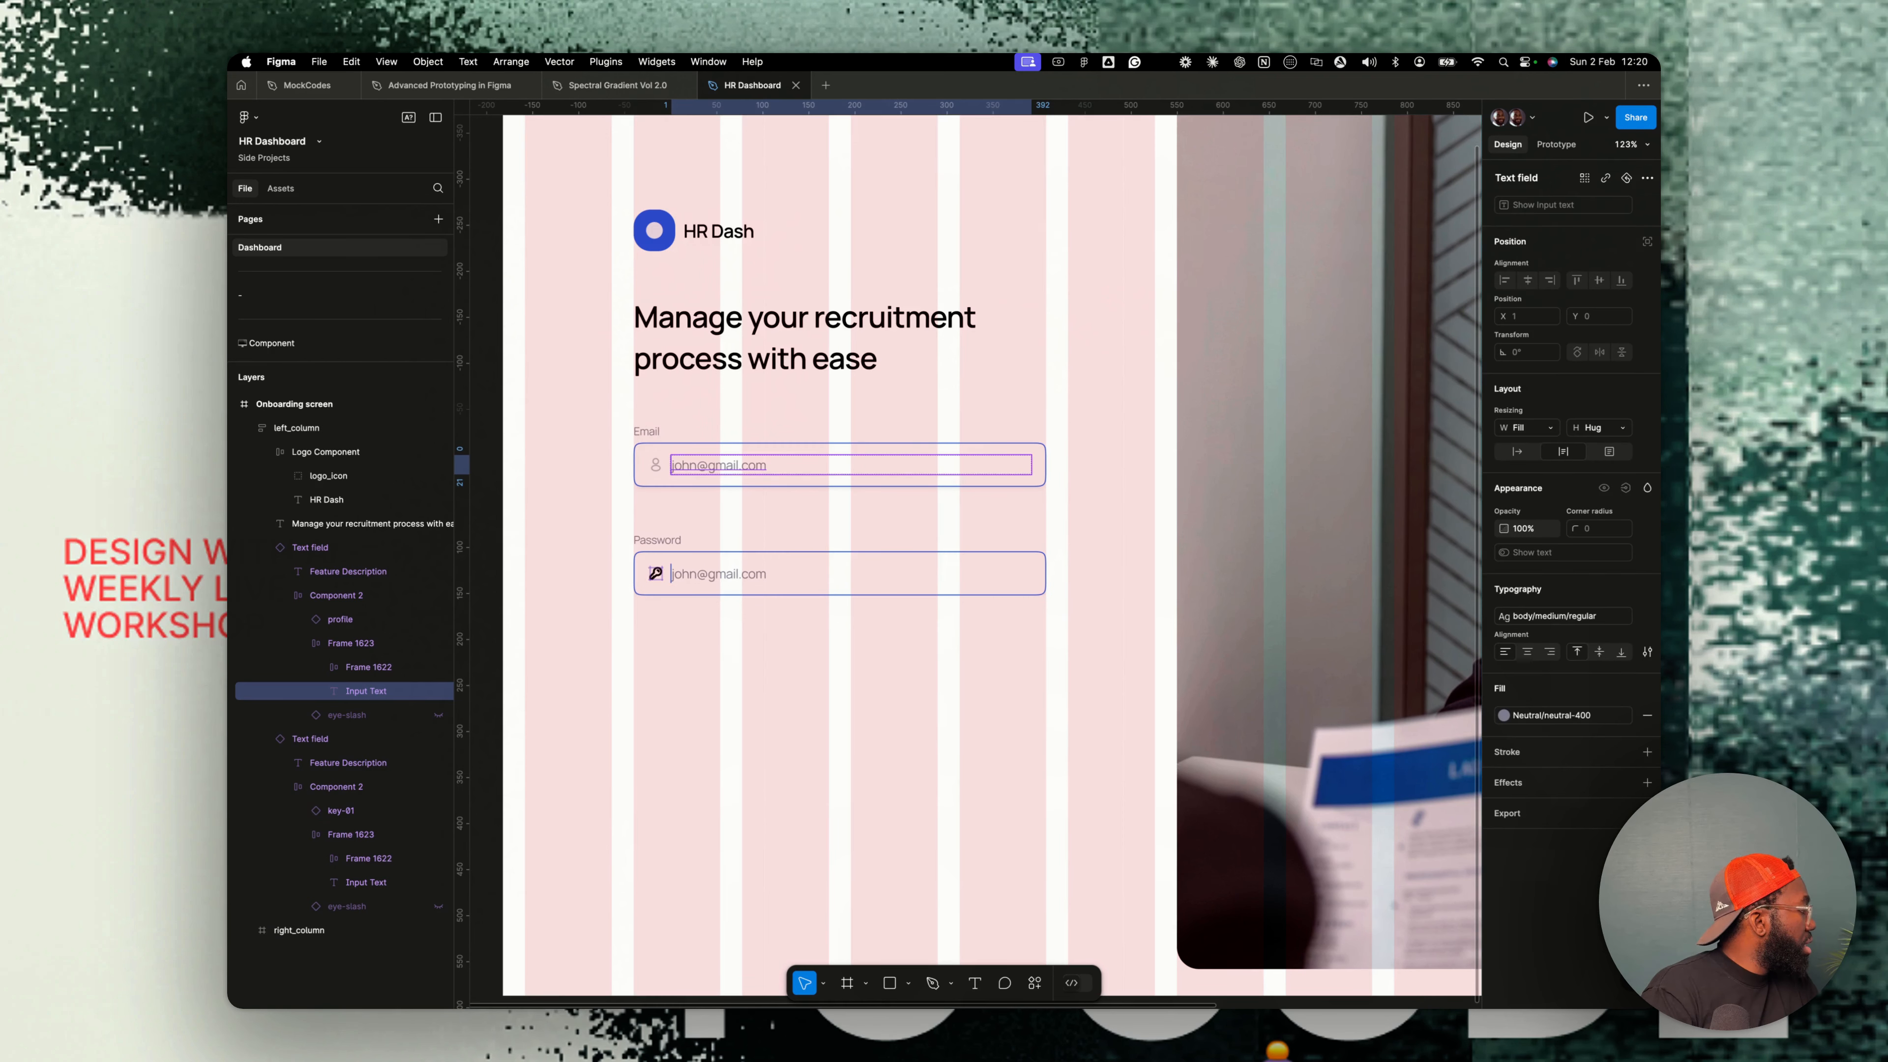
# - Replace the password field's input text with masked password dots
pyautogui.click(655, 572)
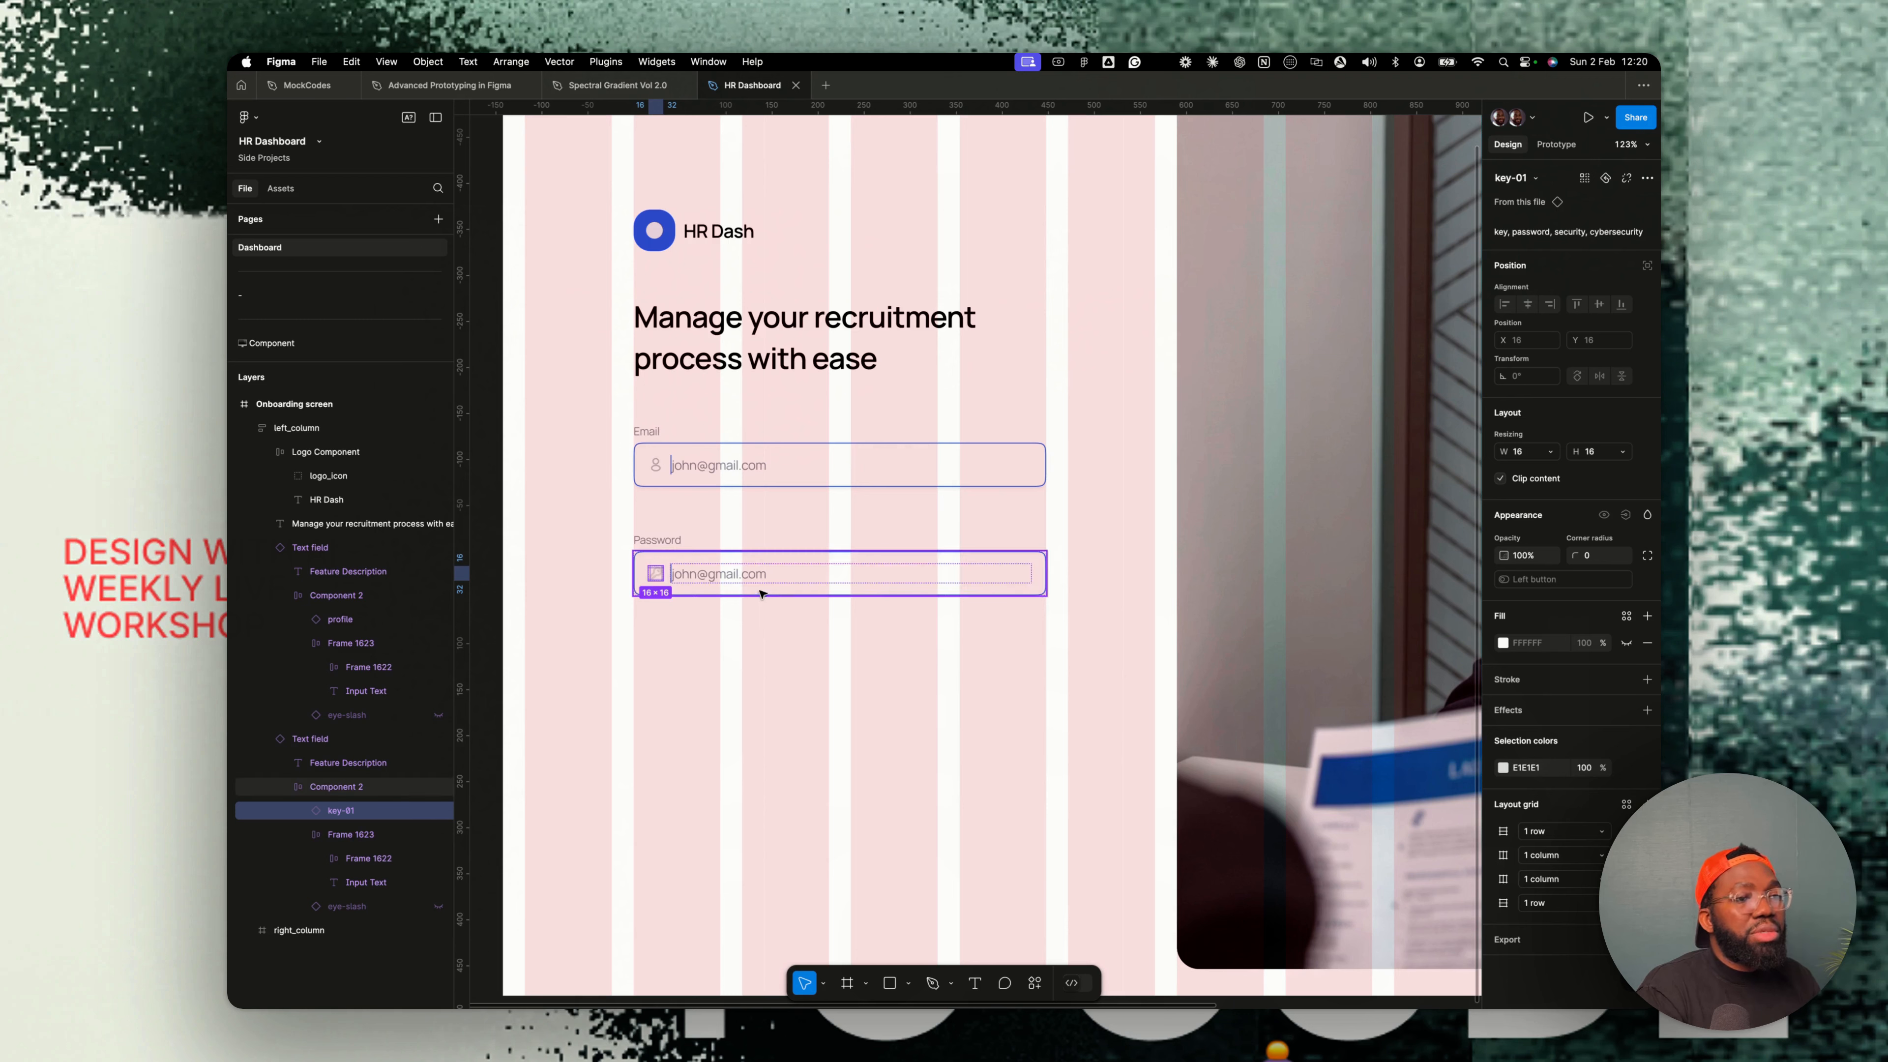
pyautogui.click(732, 573)
pyautogui.doubleClick(731, 573)
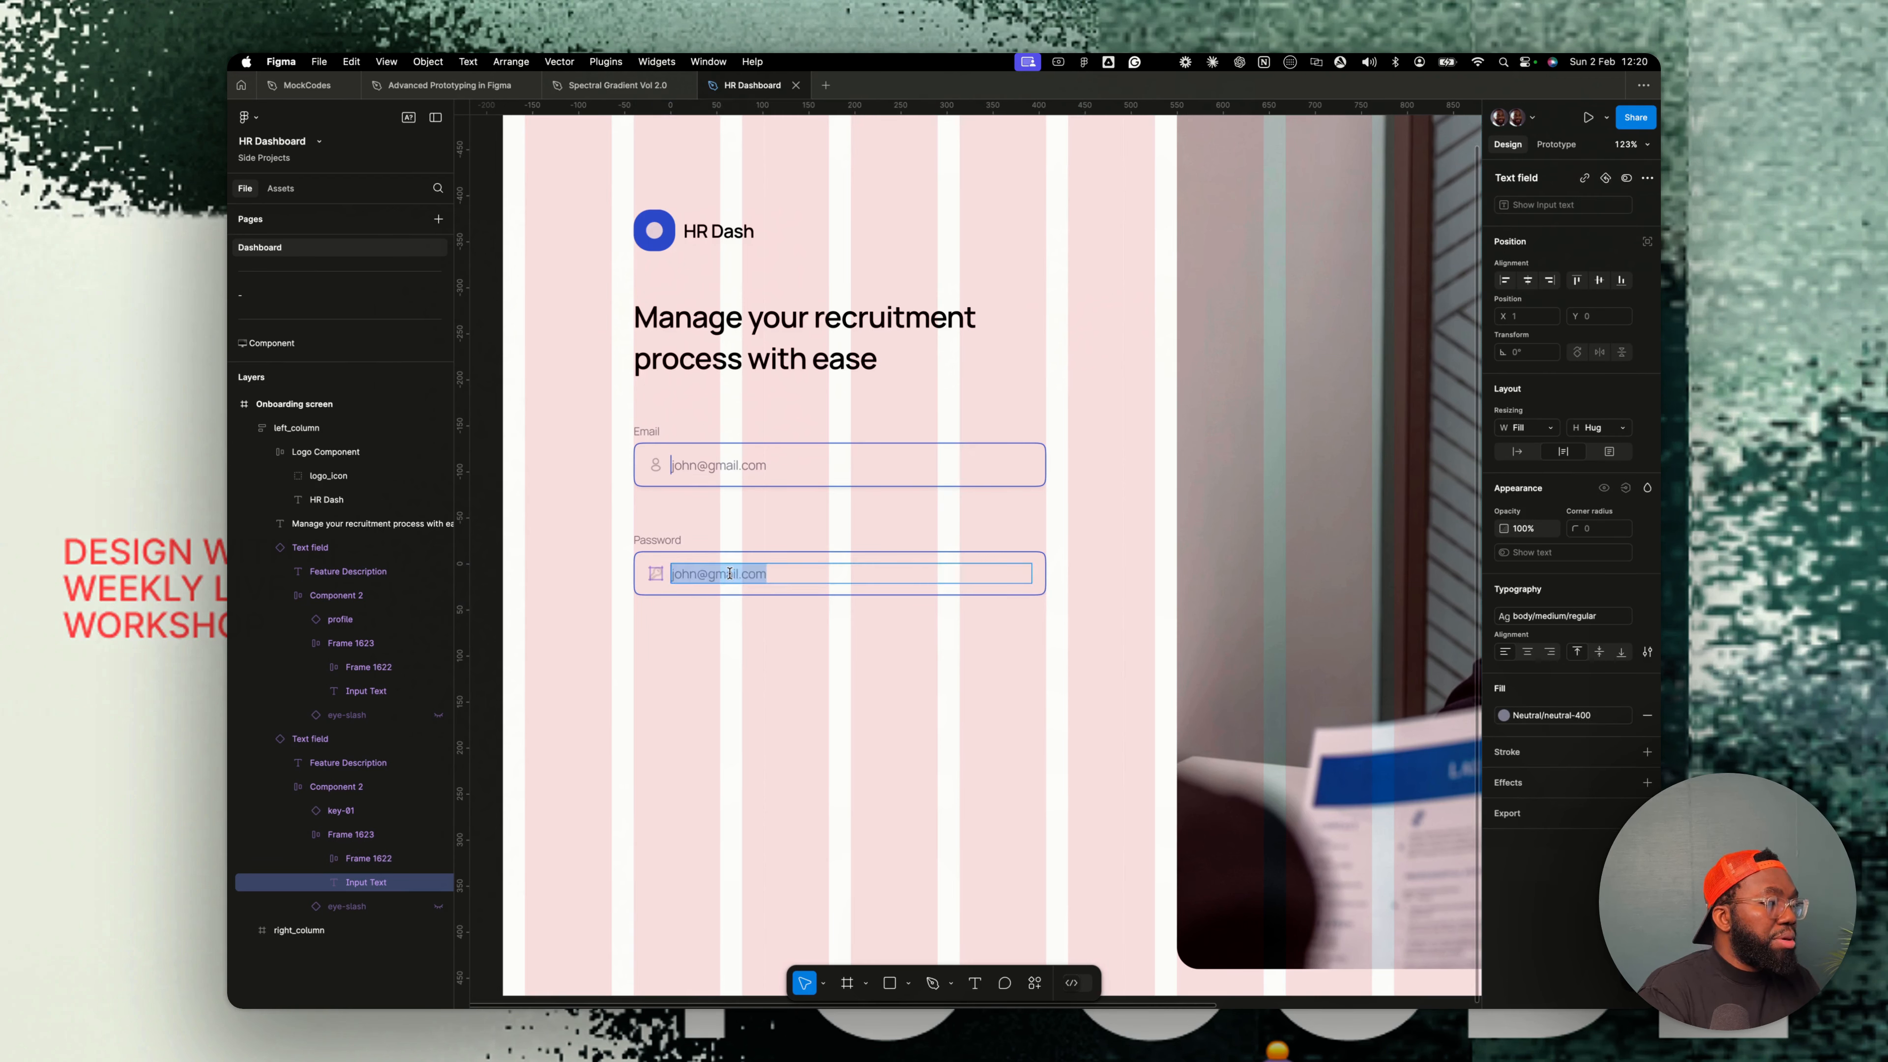
pyautogui.click(697, 586)
pyautogui.click(699, 579)
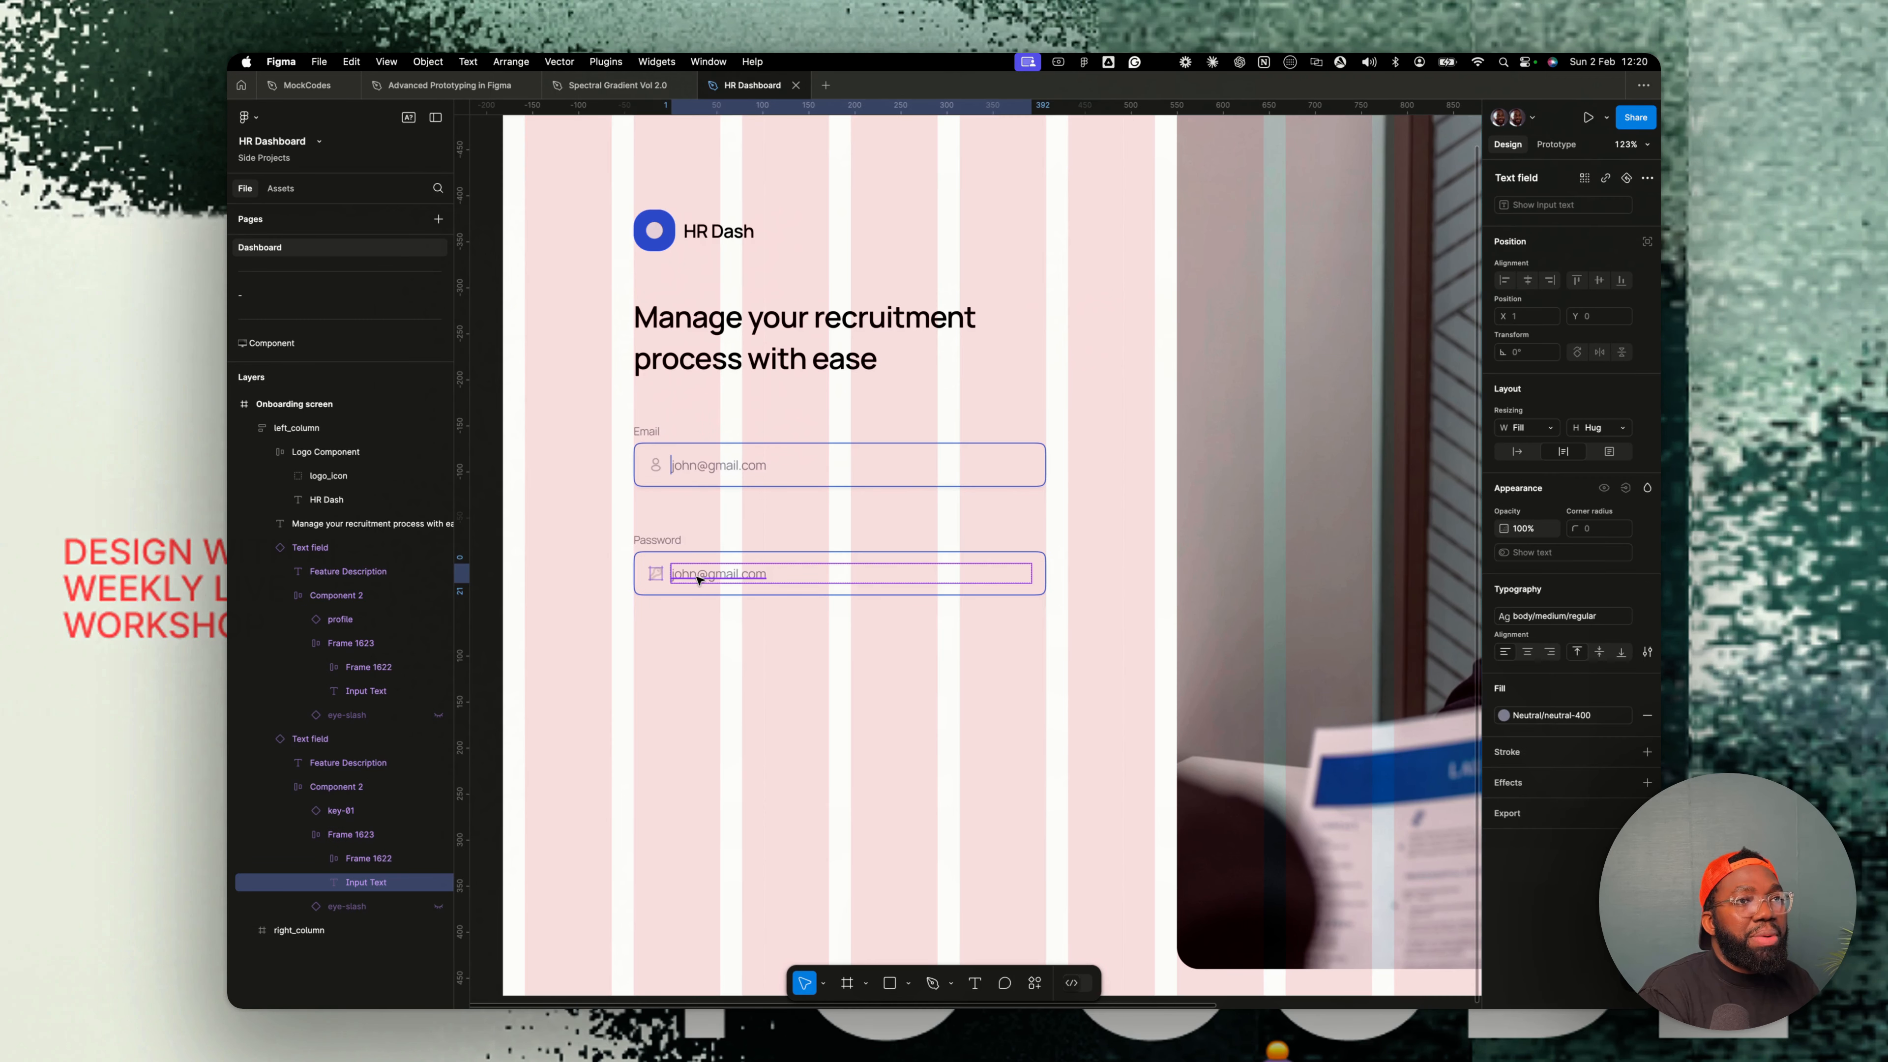
pyautogui.doubleClick(699, 579)
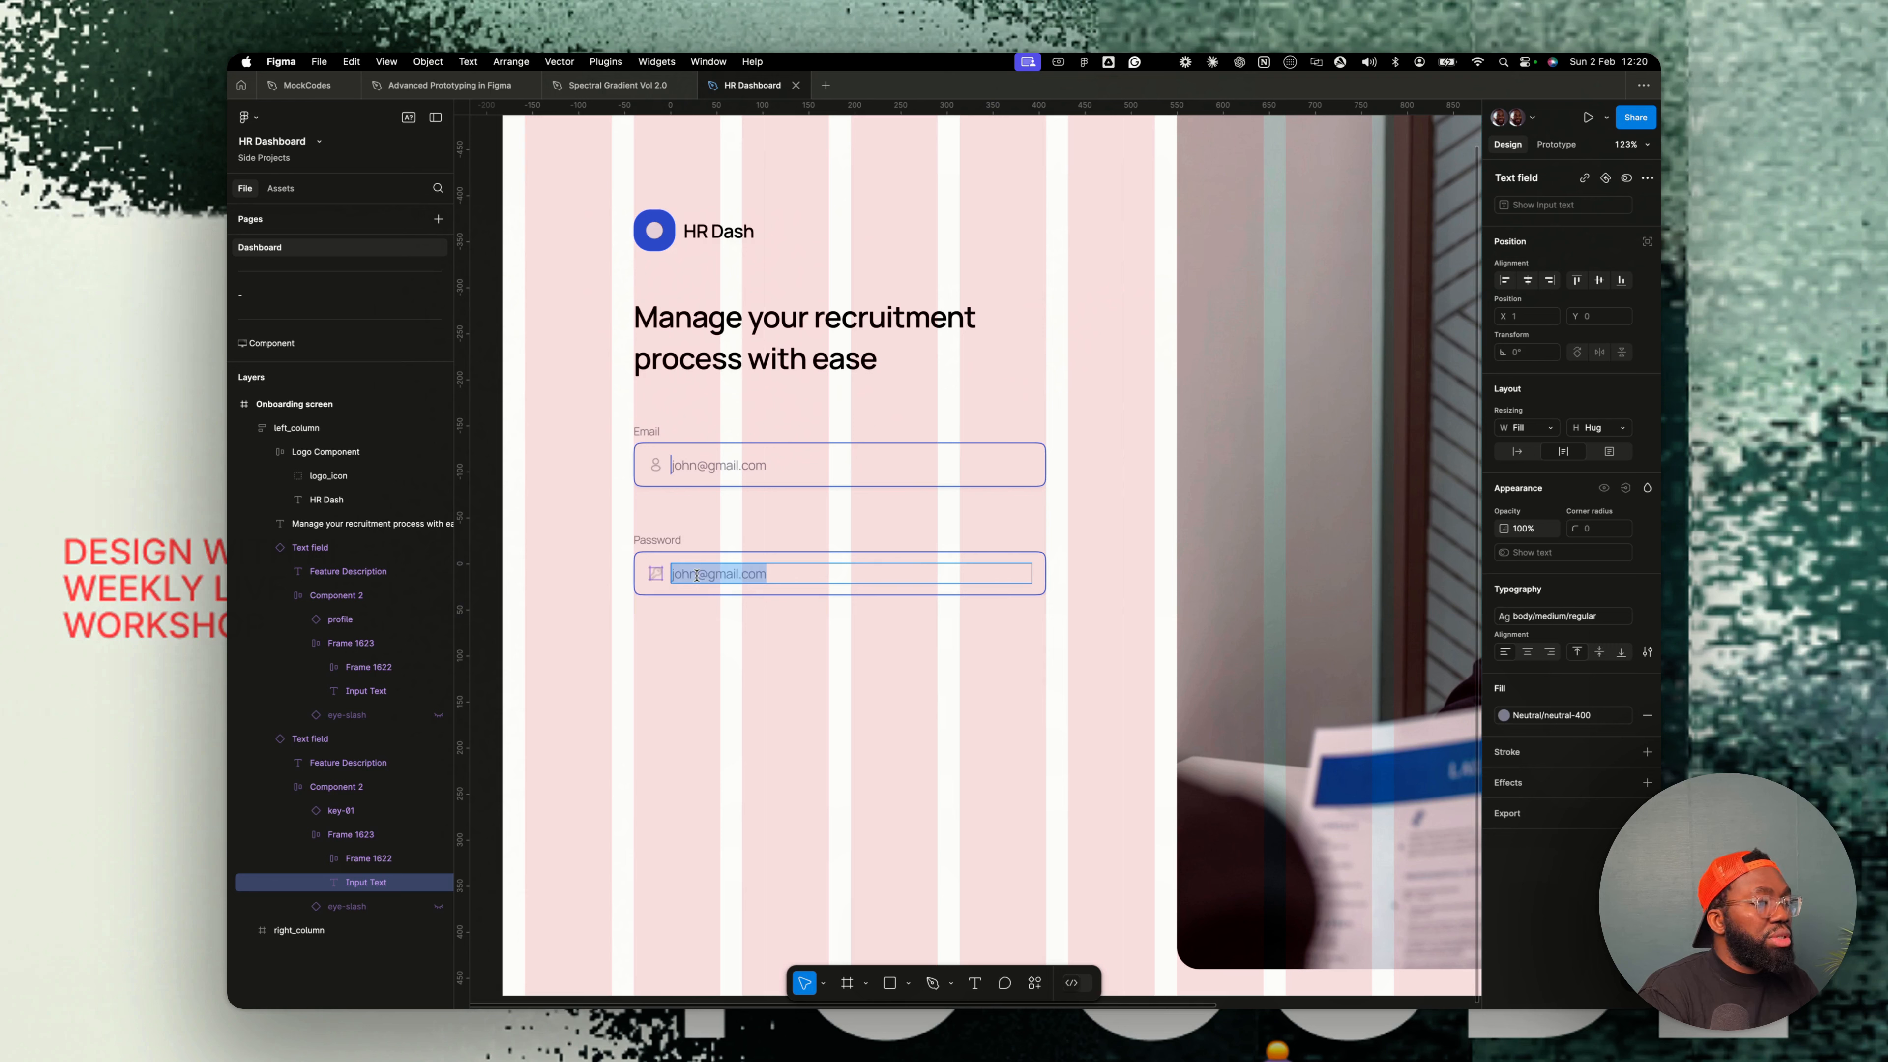
pyautogui.press('BackSpace')
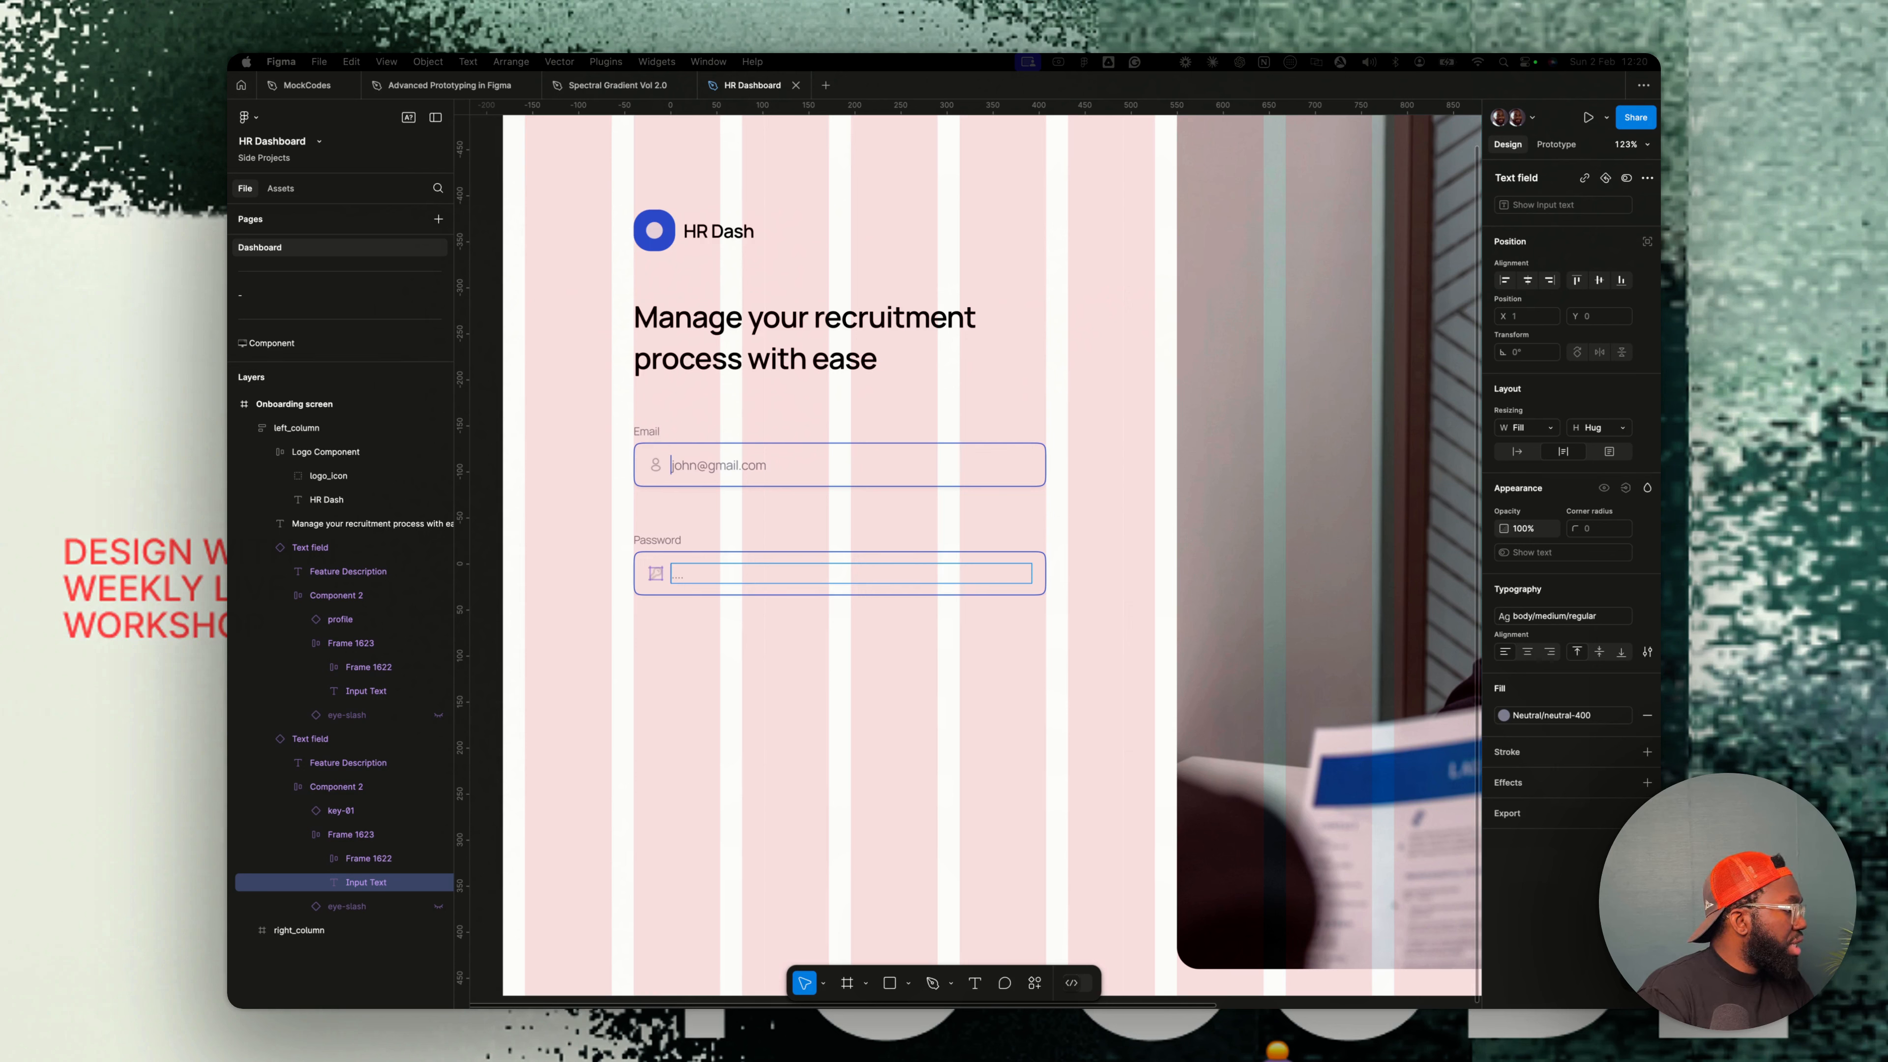
pyautogui.click(695, 576)
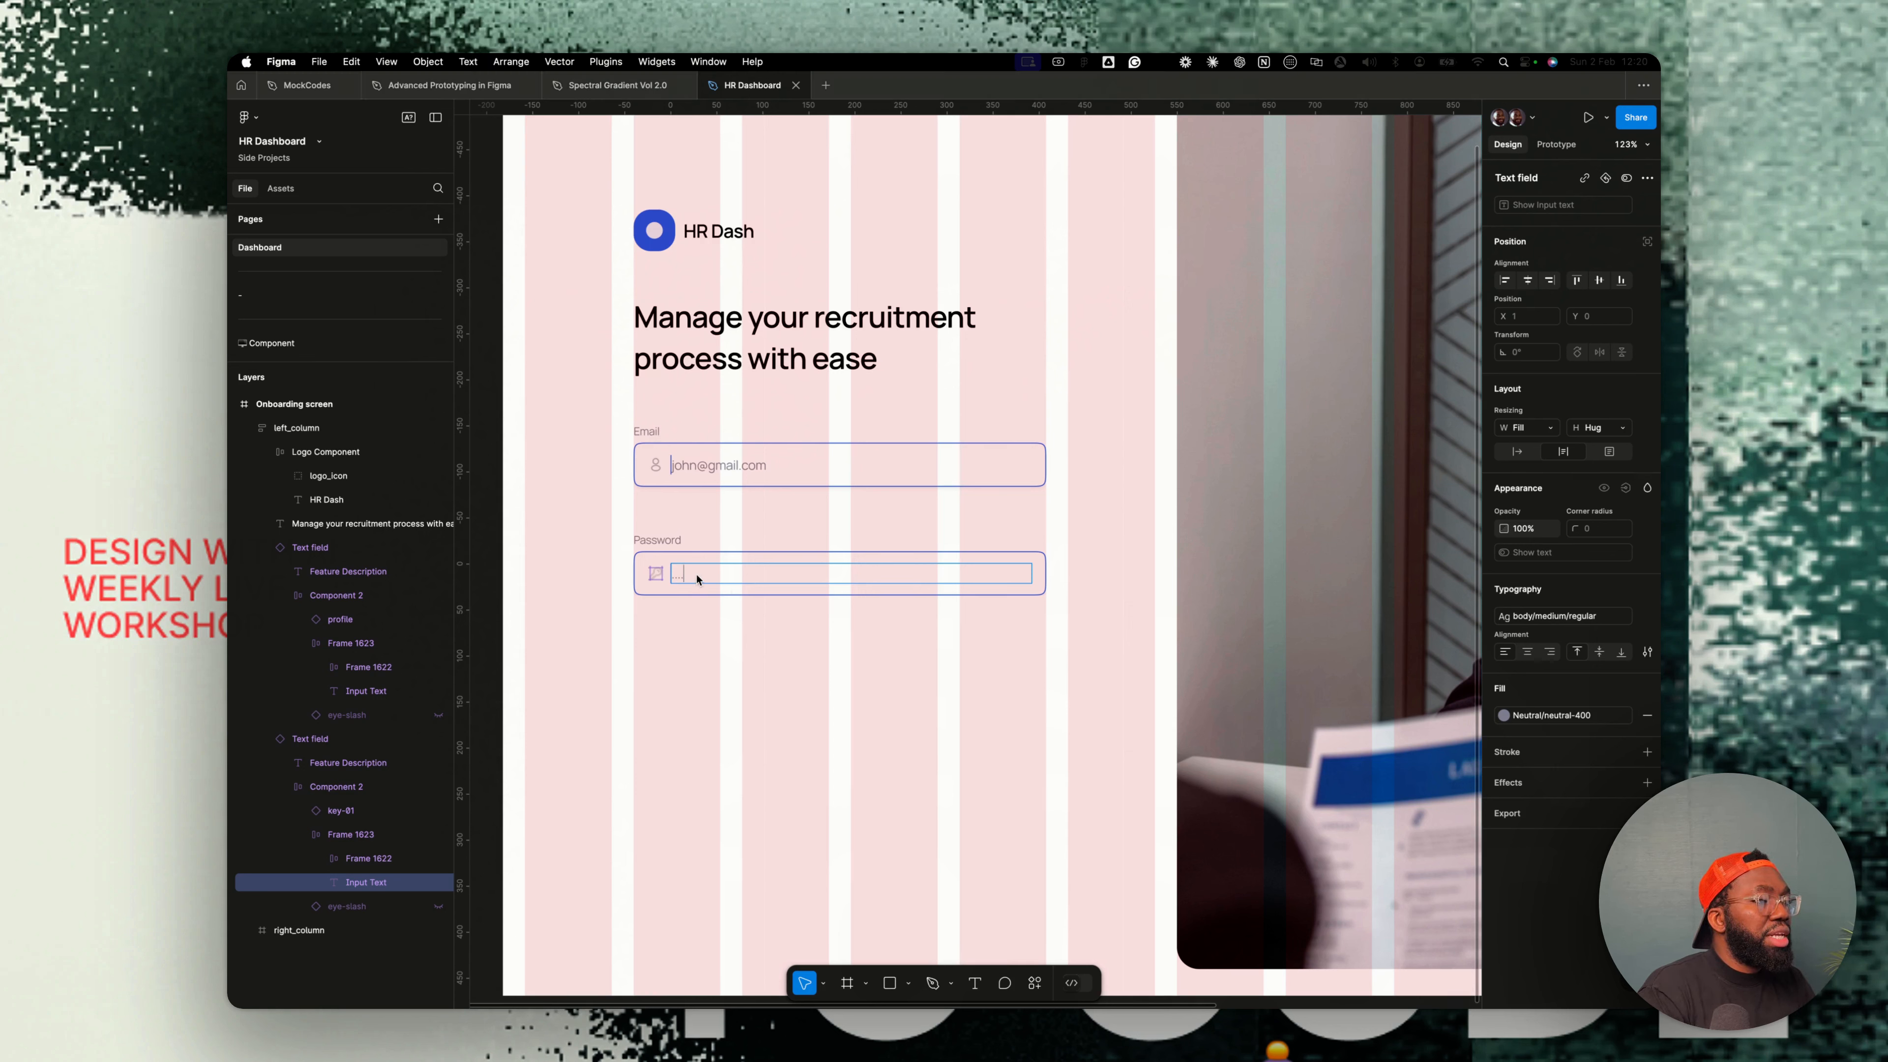
pyautogui.press('super+a')
pyautogui.press('super+v')
pyautogui.click(788, 696)
pyautogui.click(788, 696)
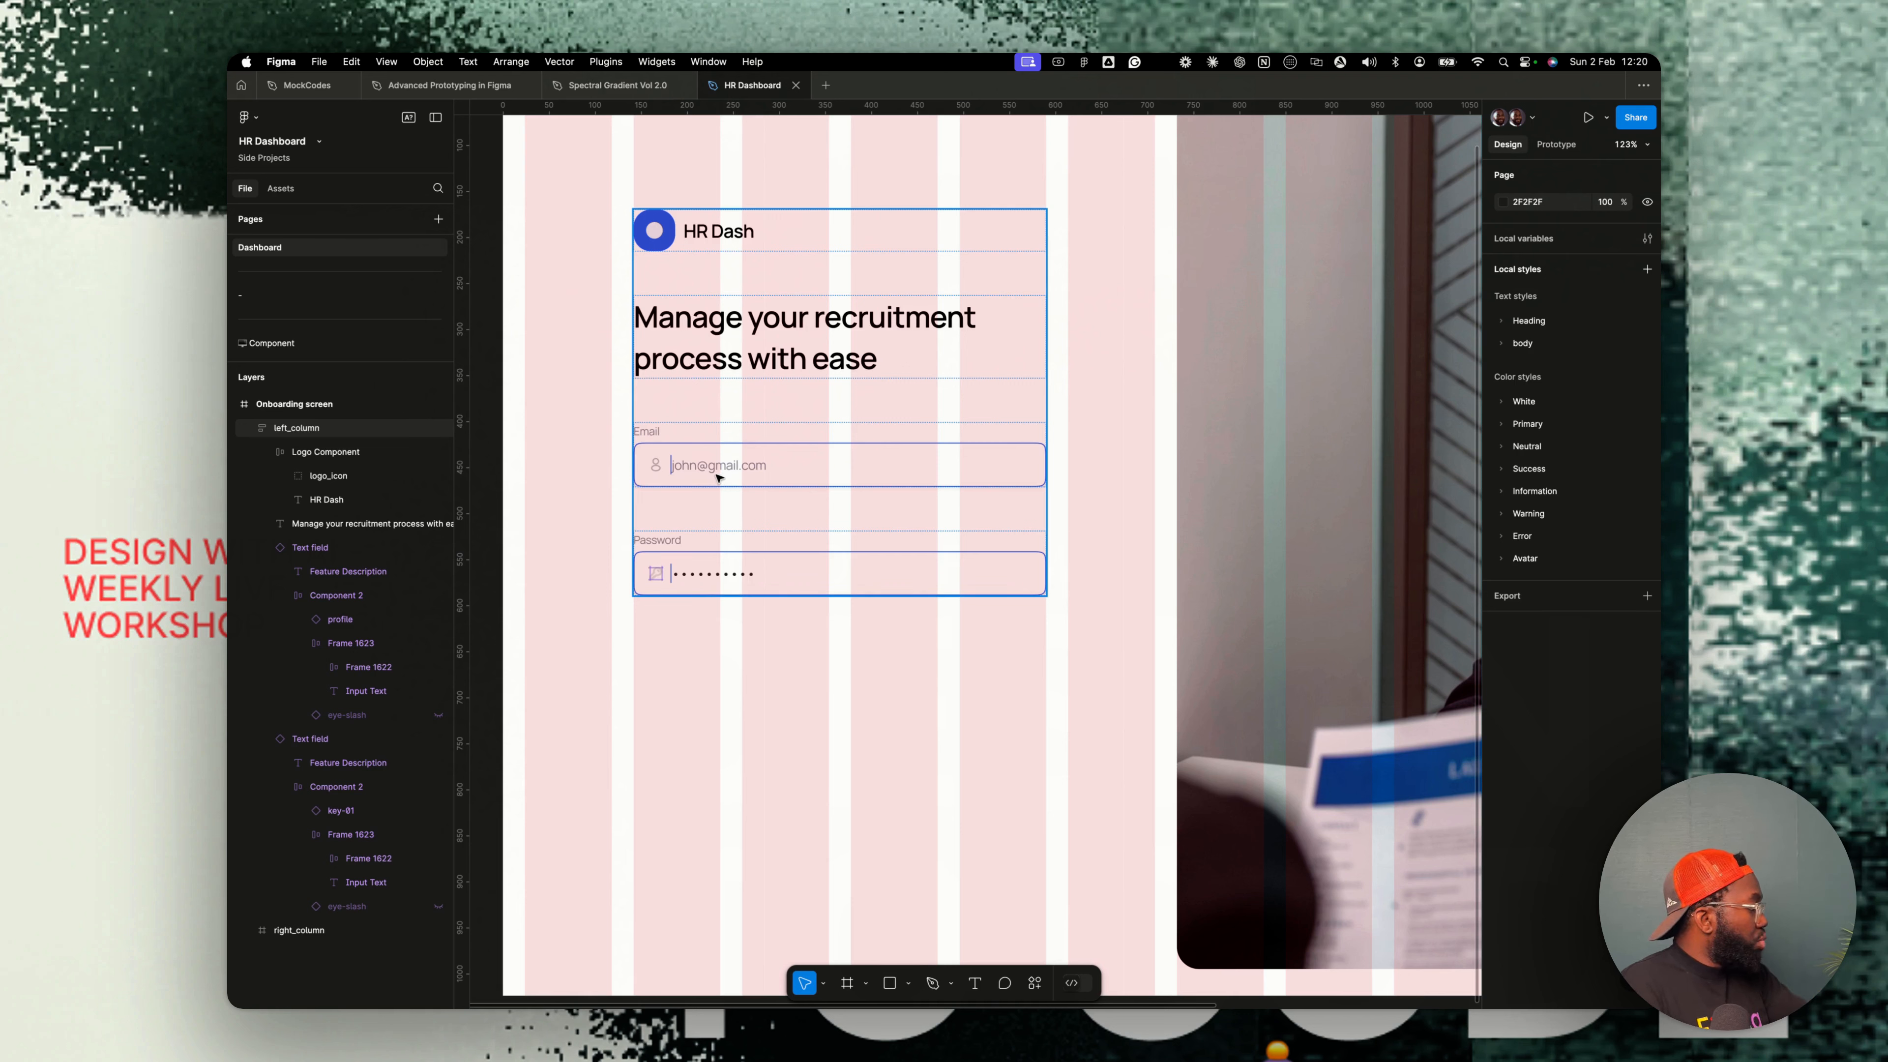
# - Wrap the email and password fields together in an auto layout frame
pyautogui.doubleClick(700, 557)
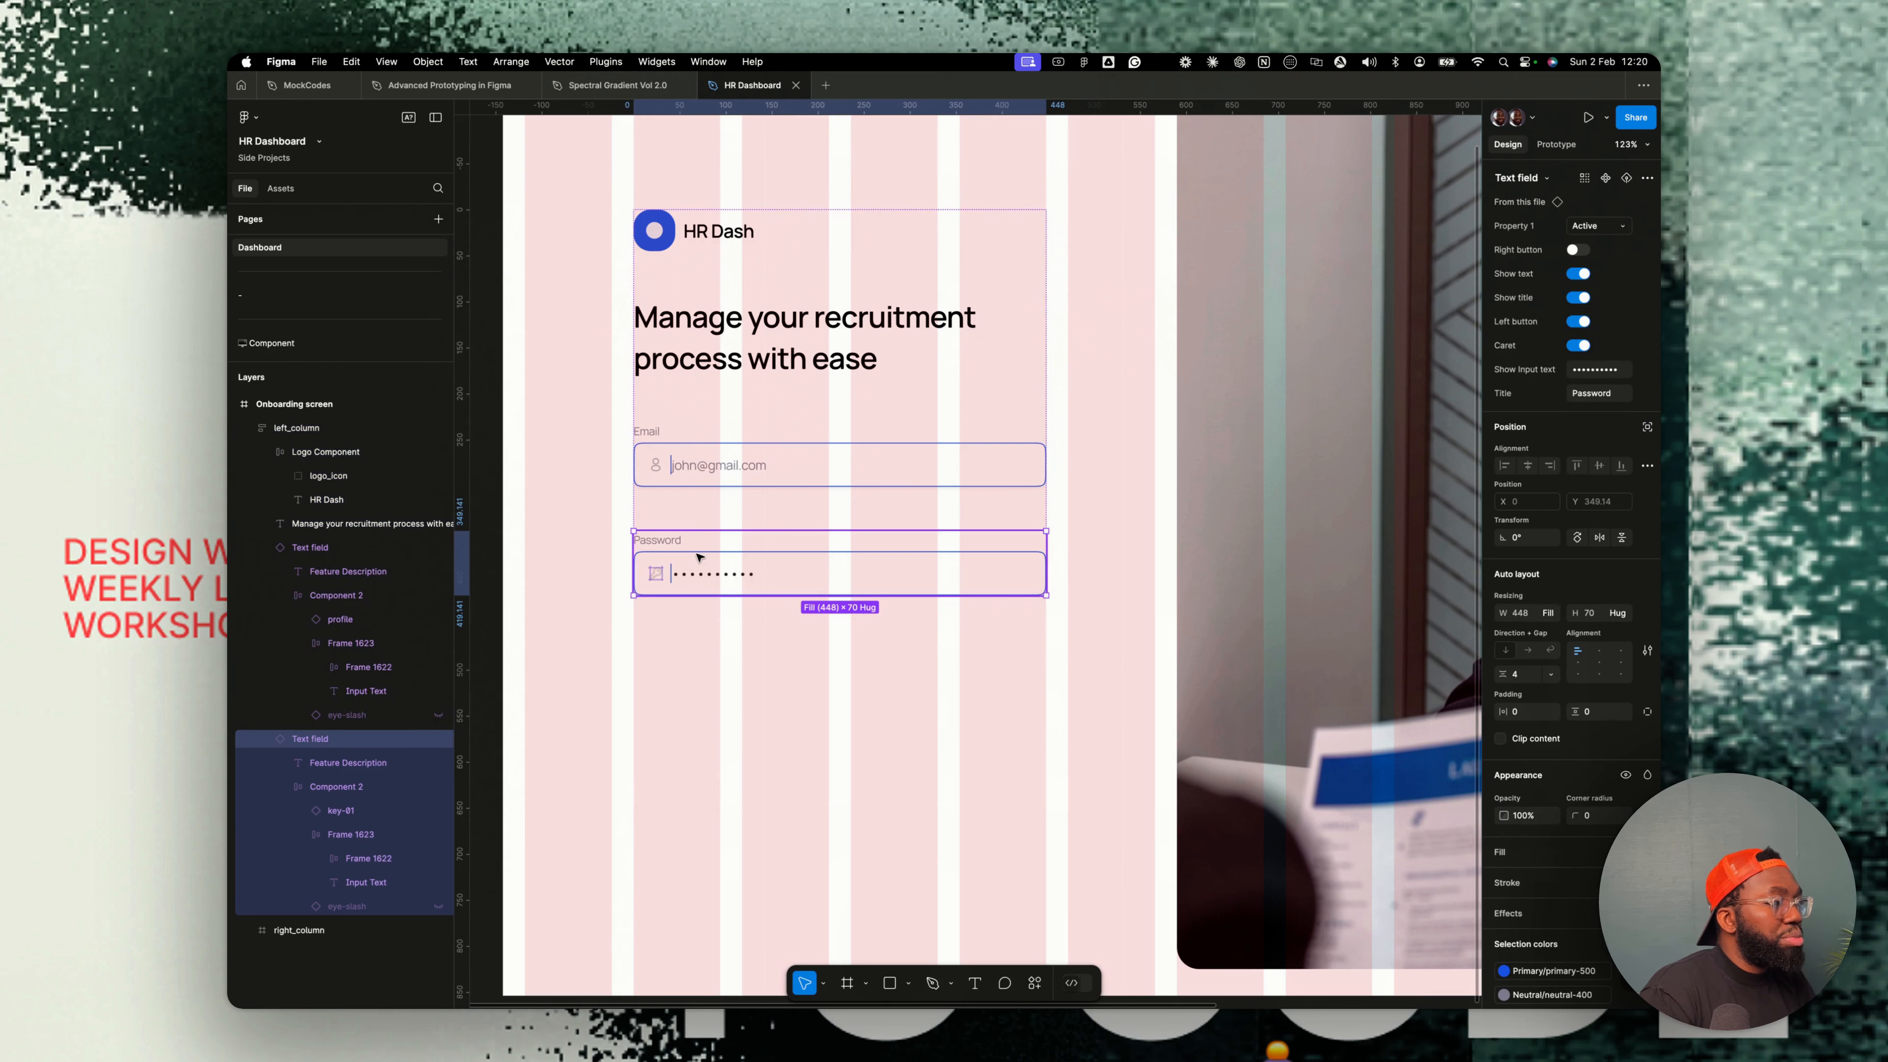
pyautogui.click(662, 464)
pyautogui.keyDown('shift'); pyautogui.click(739, 568); pyautogui.keyUp('shift')
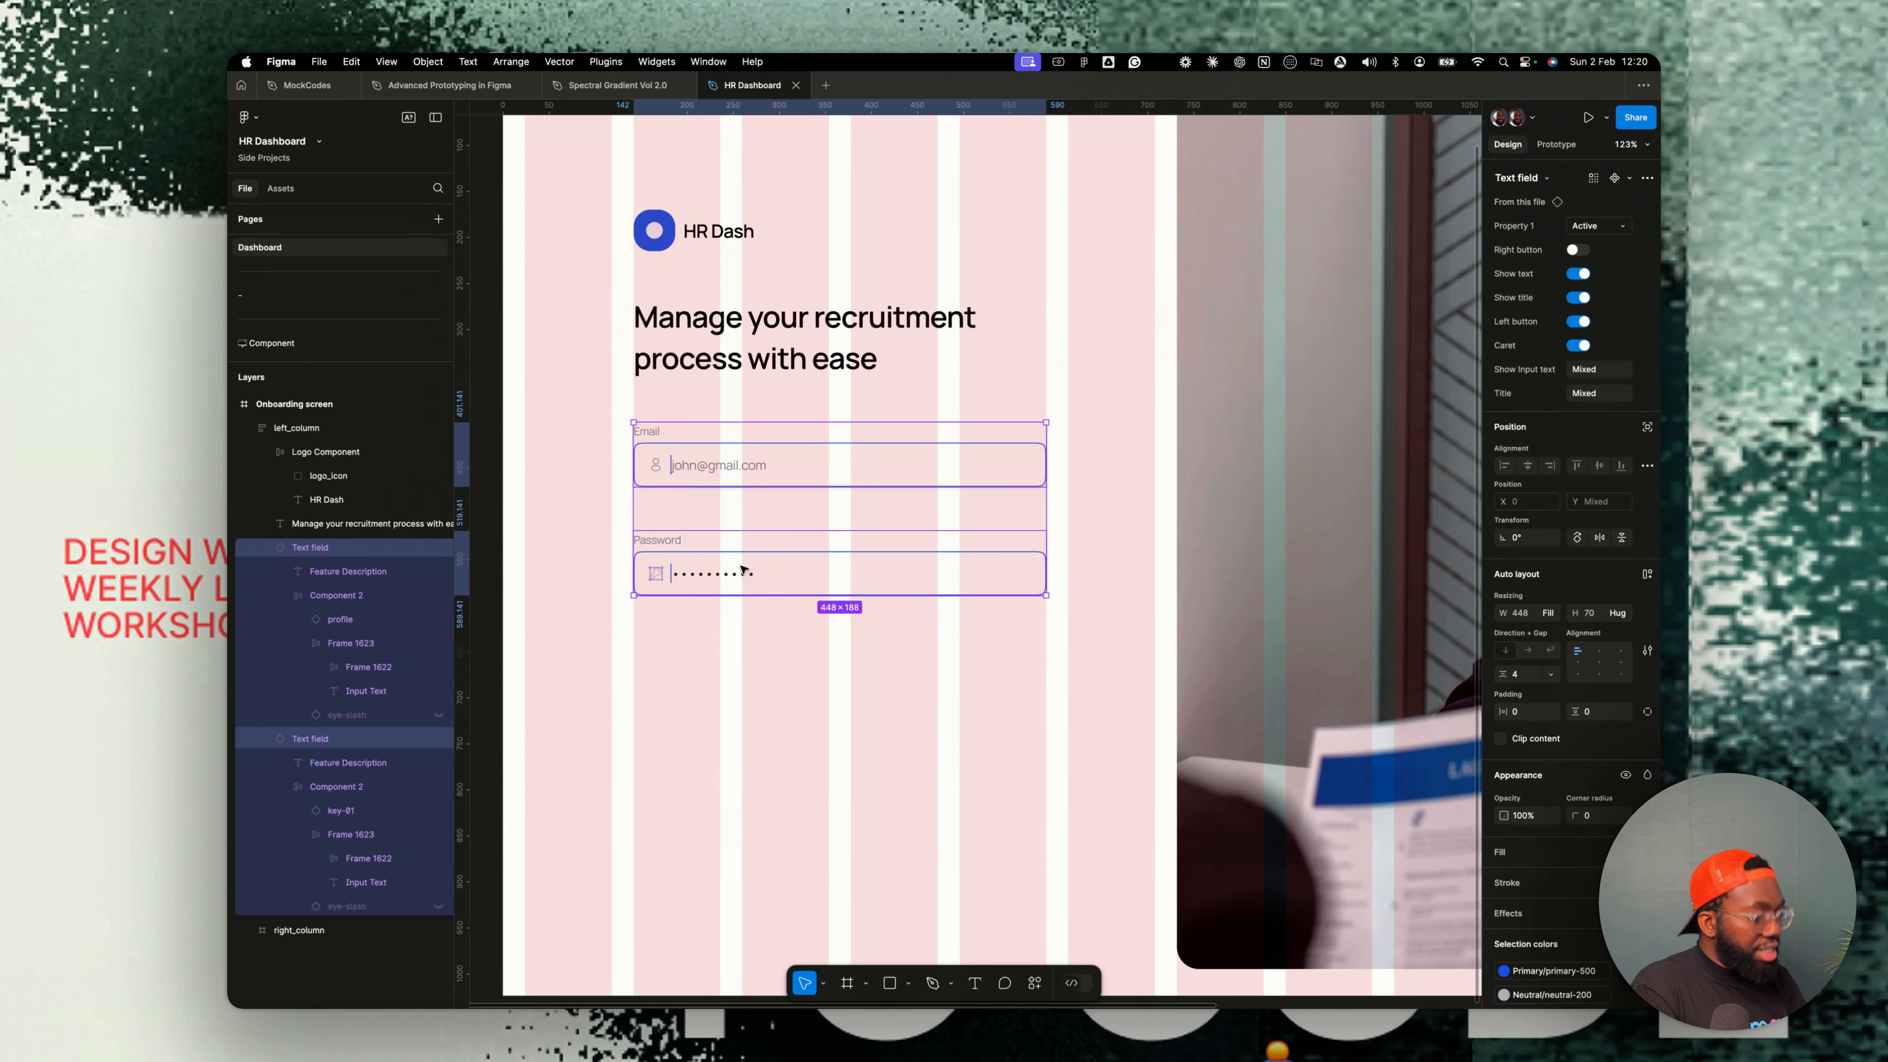
pyautogui.hotkey('shift', 'a')
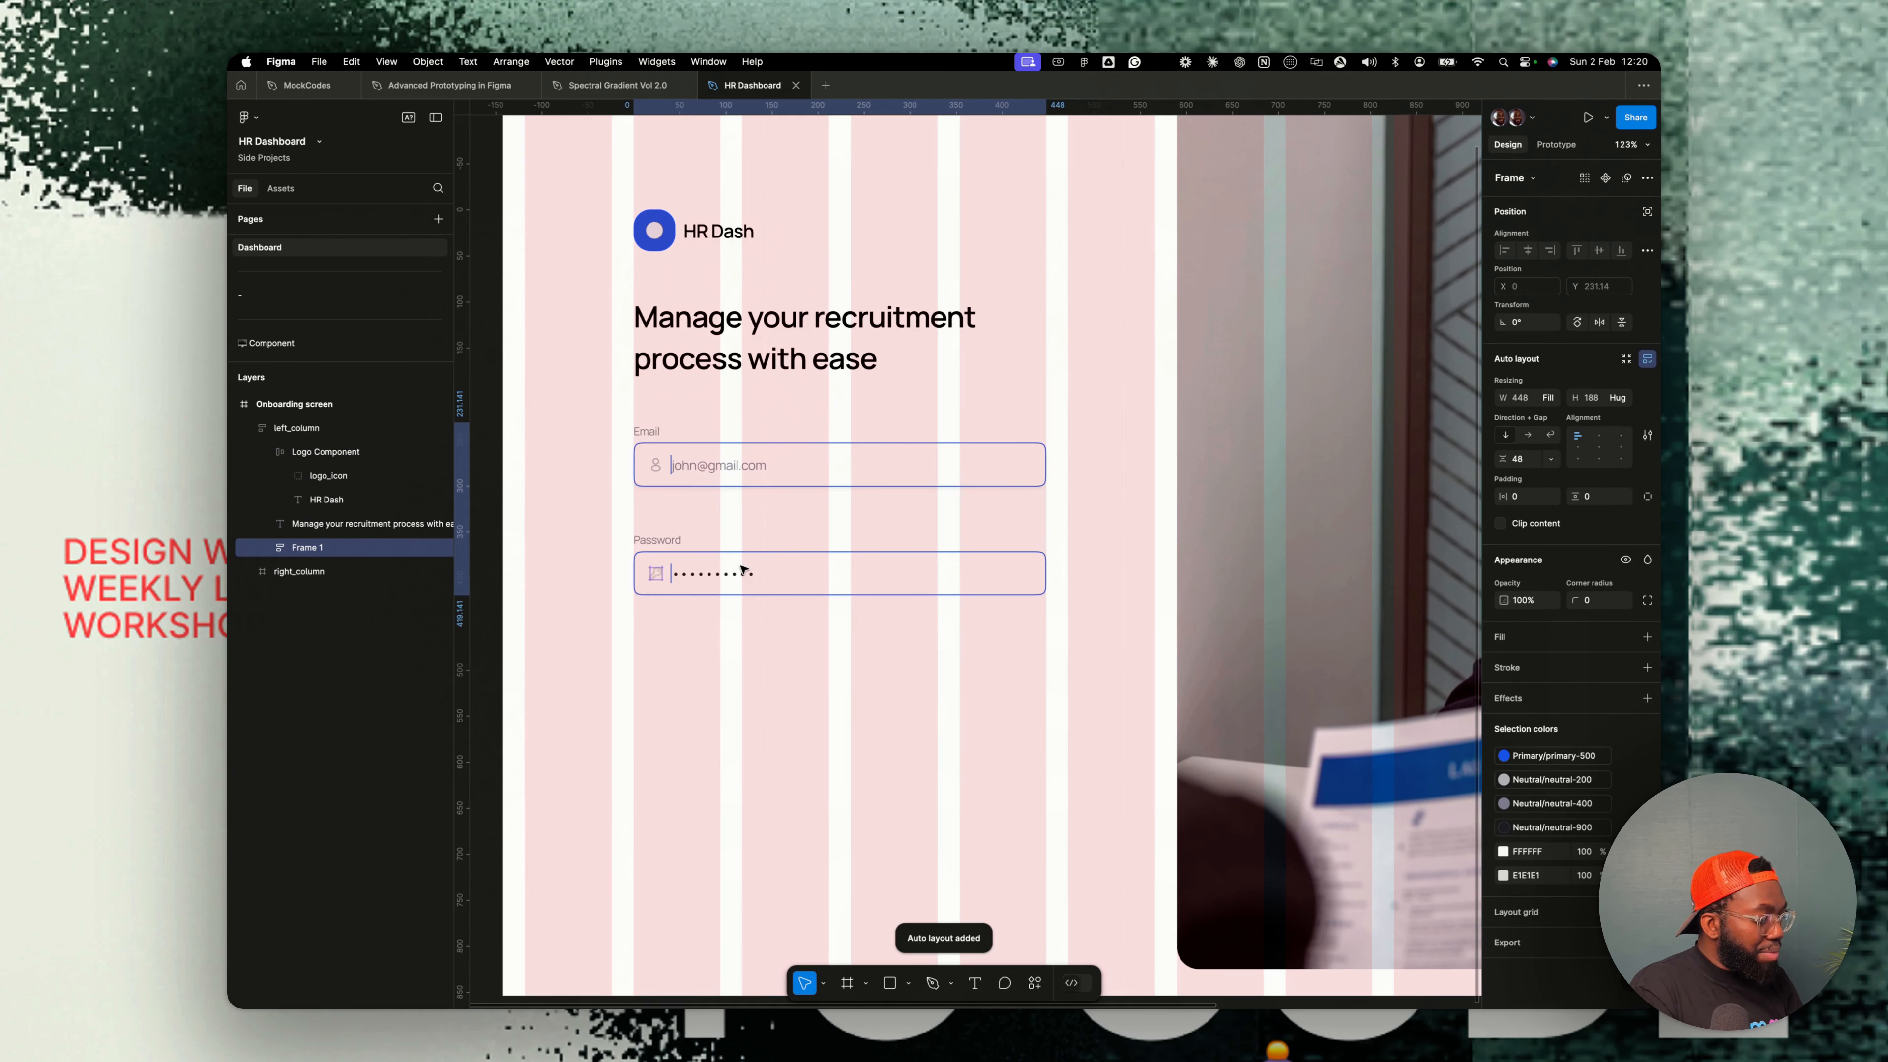
# - Rename the new frame to Form wrapper and set its gap to 24
pyautogui.doubleClick(323, 548)
pyautogui.write('Form wr')
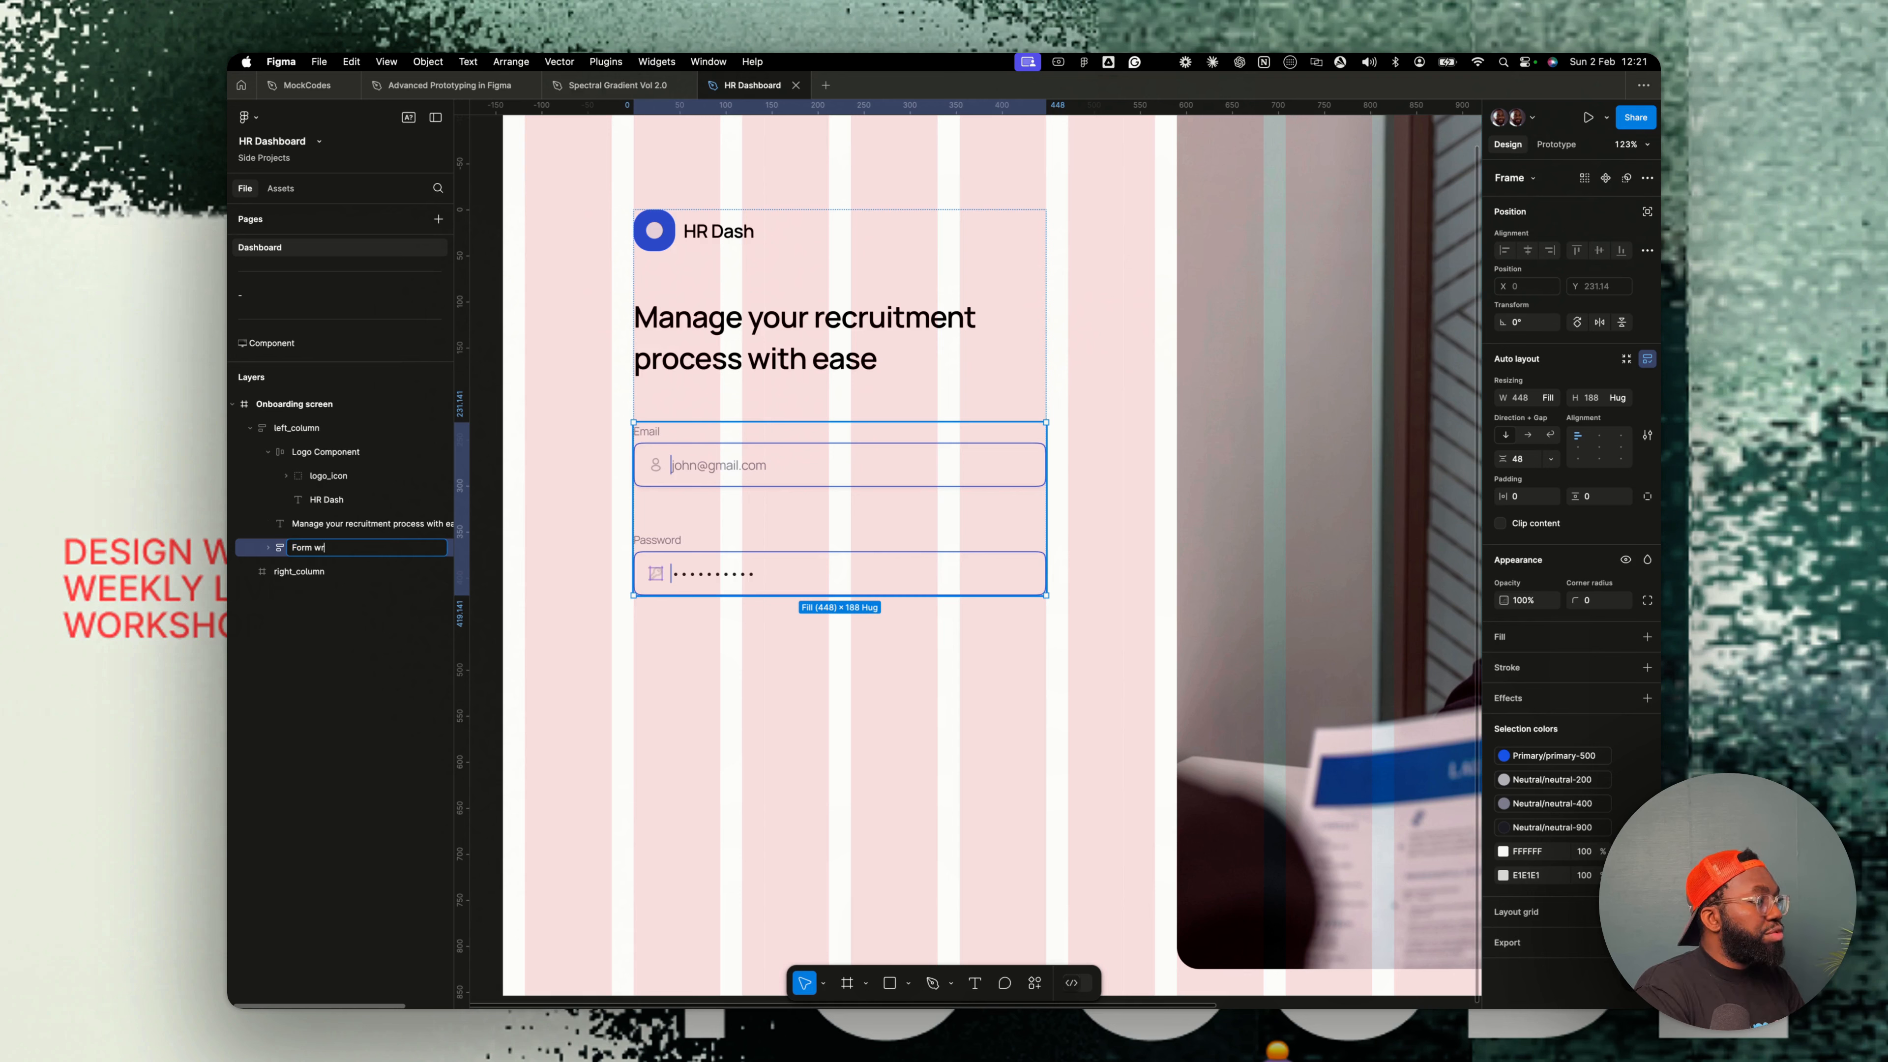
pyautogui.write('apper')
pyautogui.press('Return')
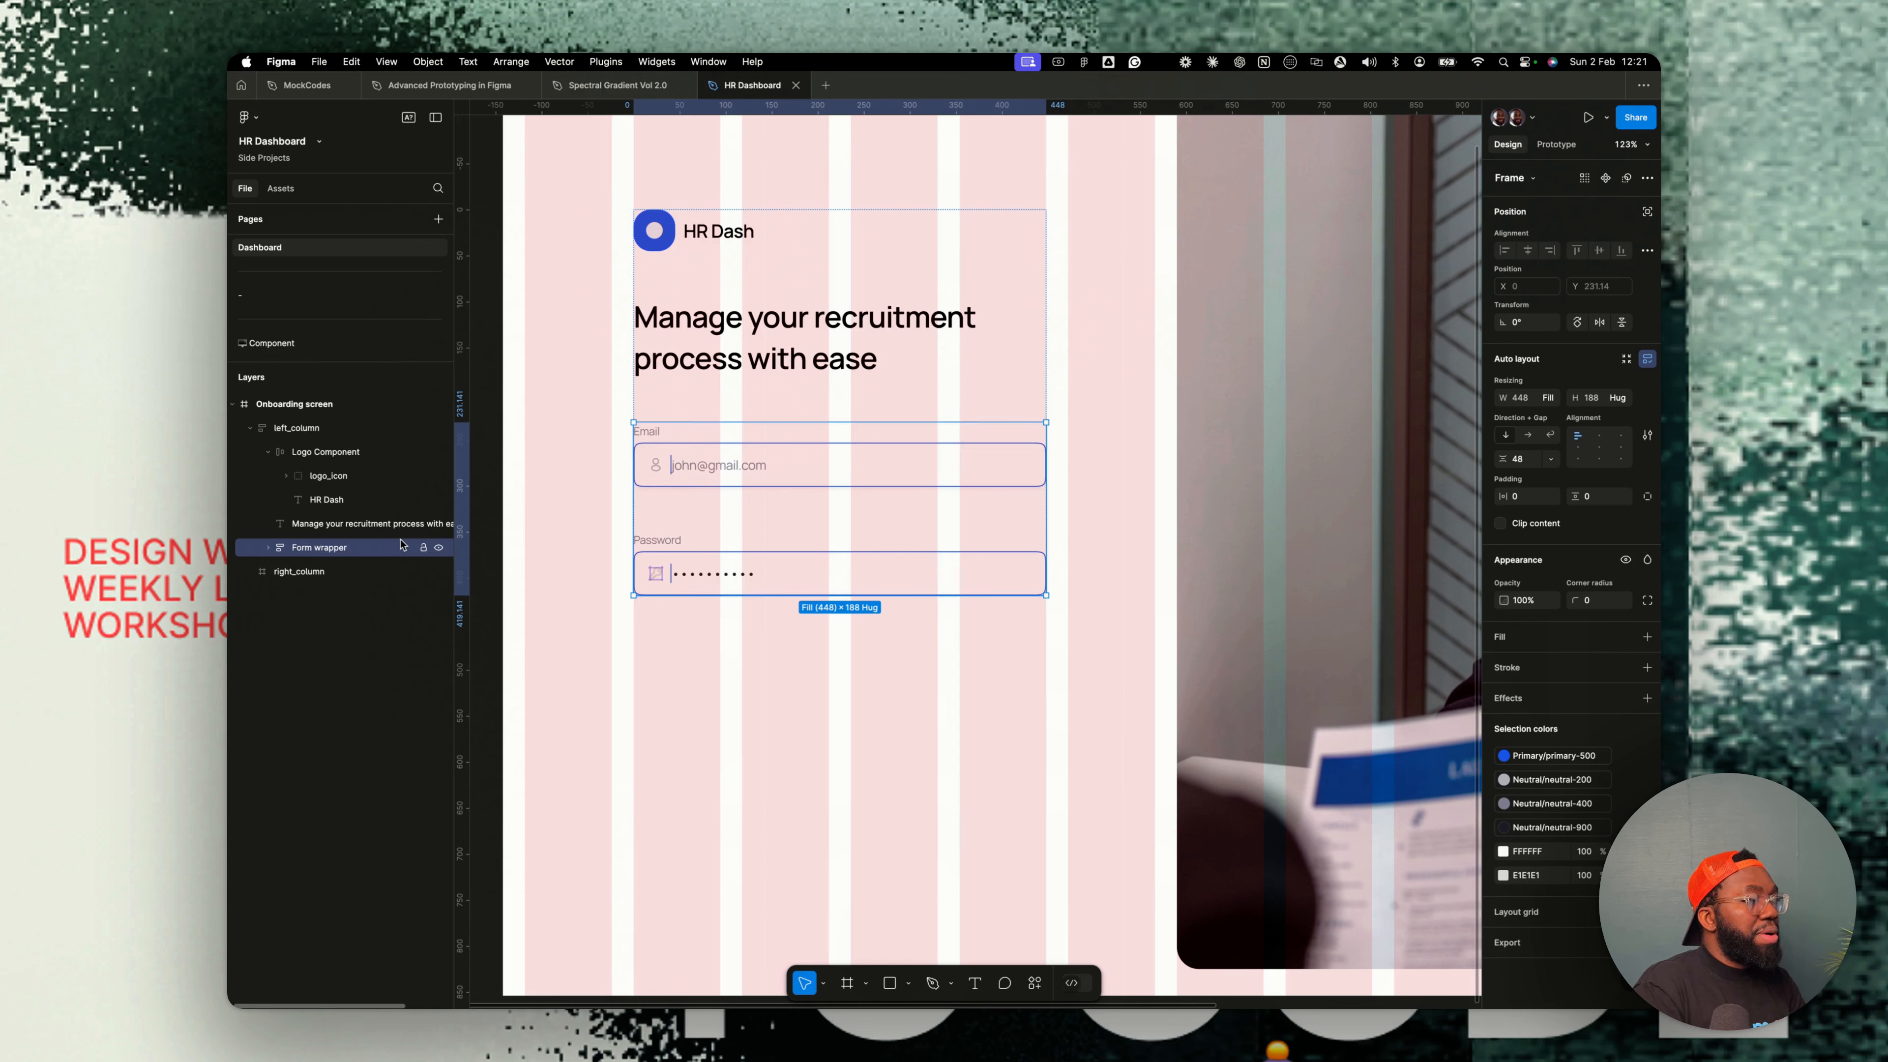
pyautogui.click(1529, 461)
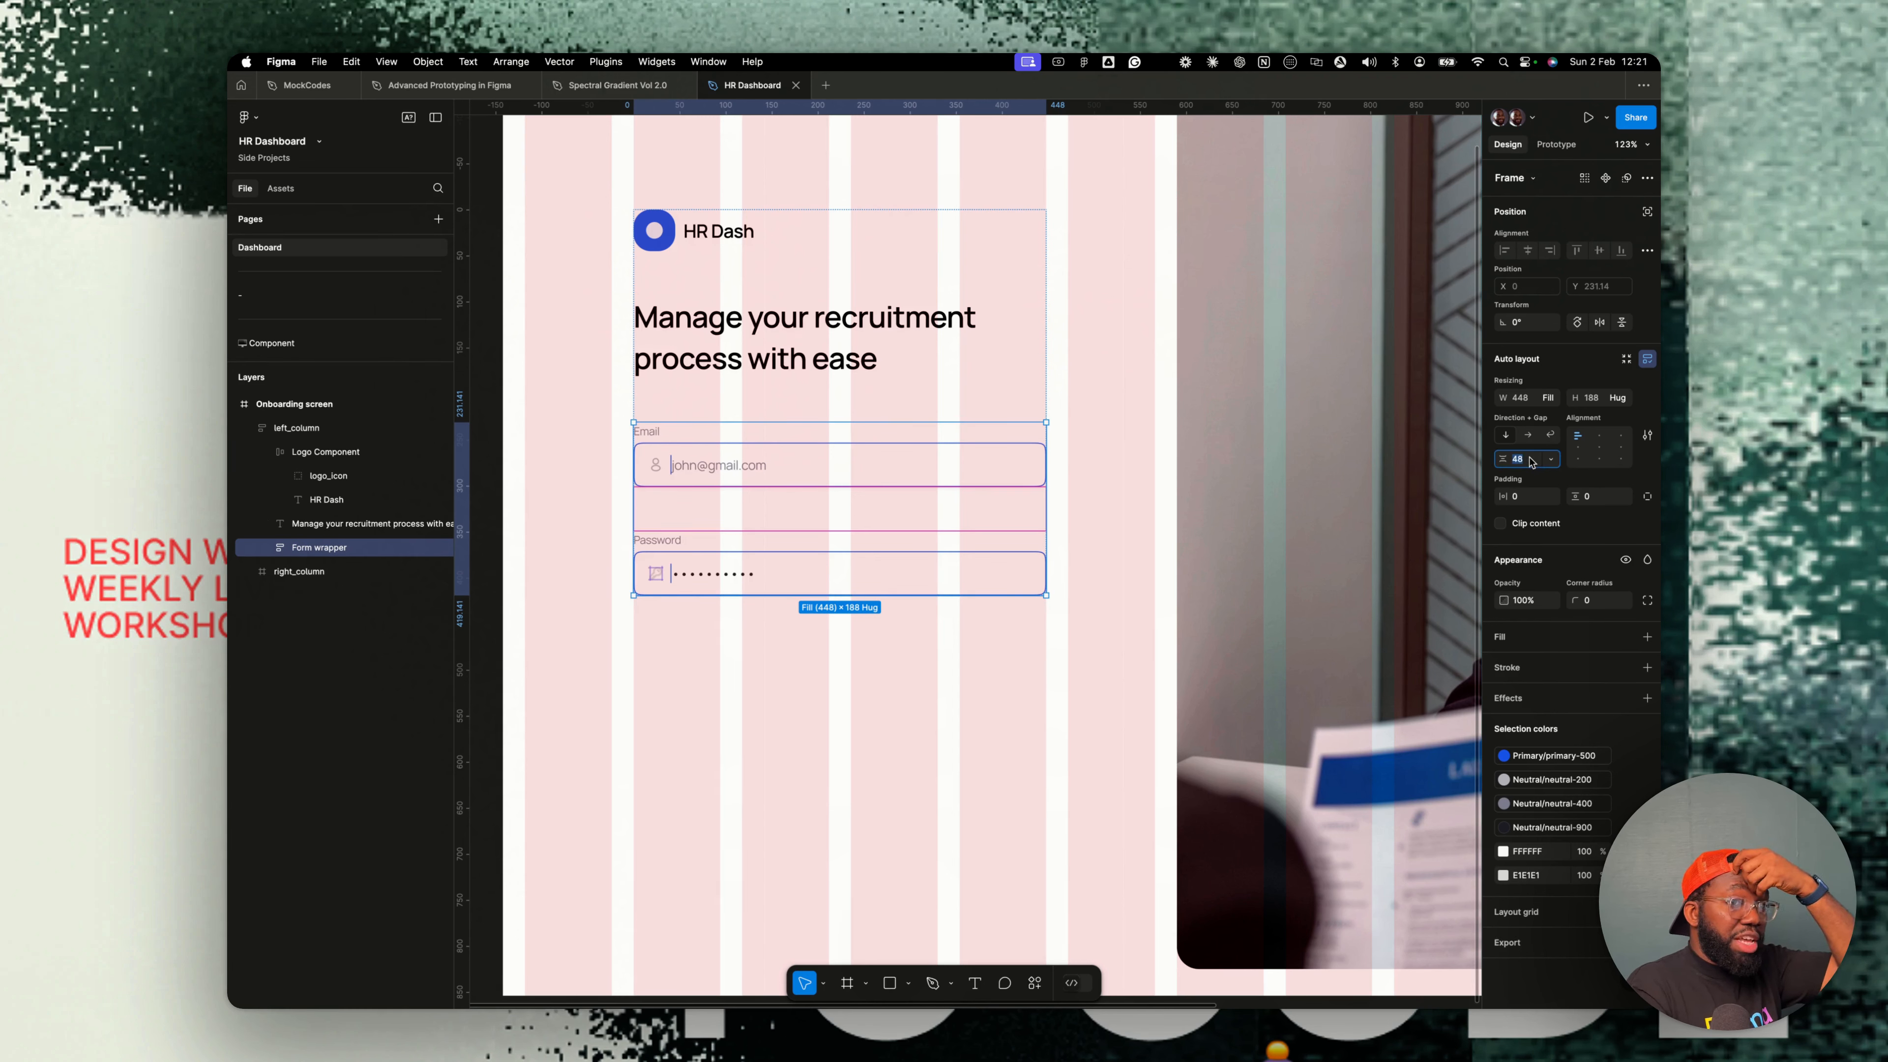
pyautogui.press('Return')
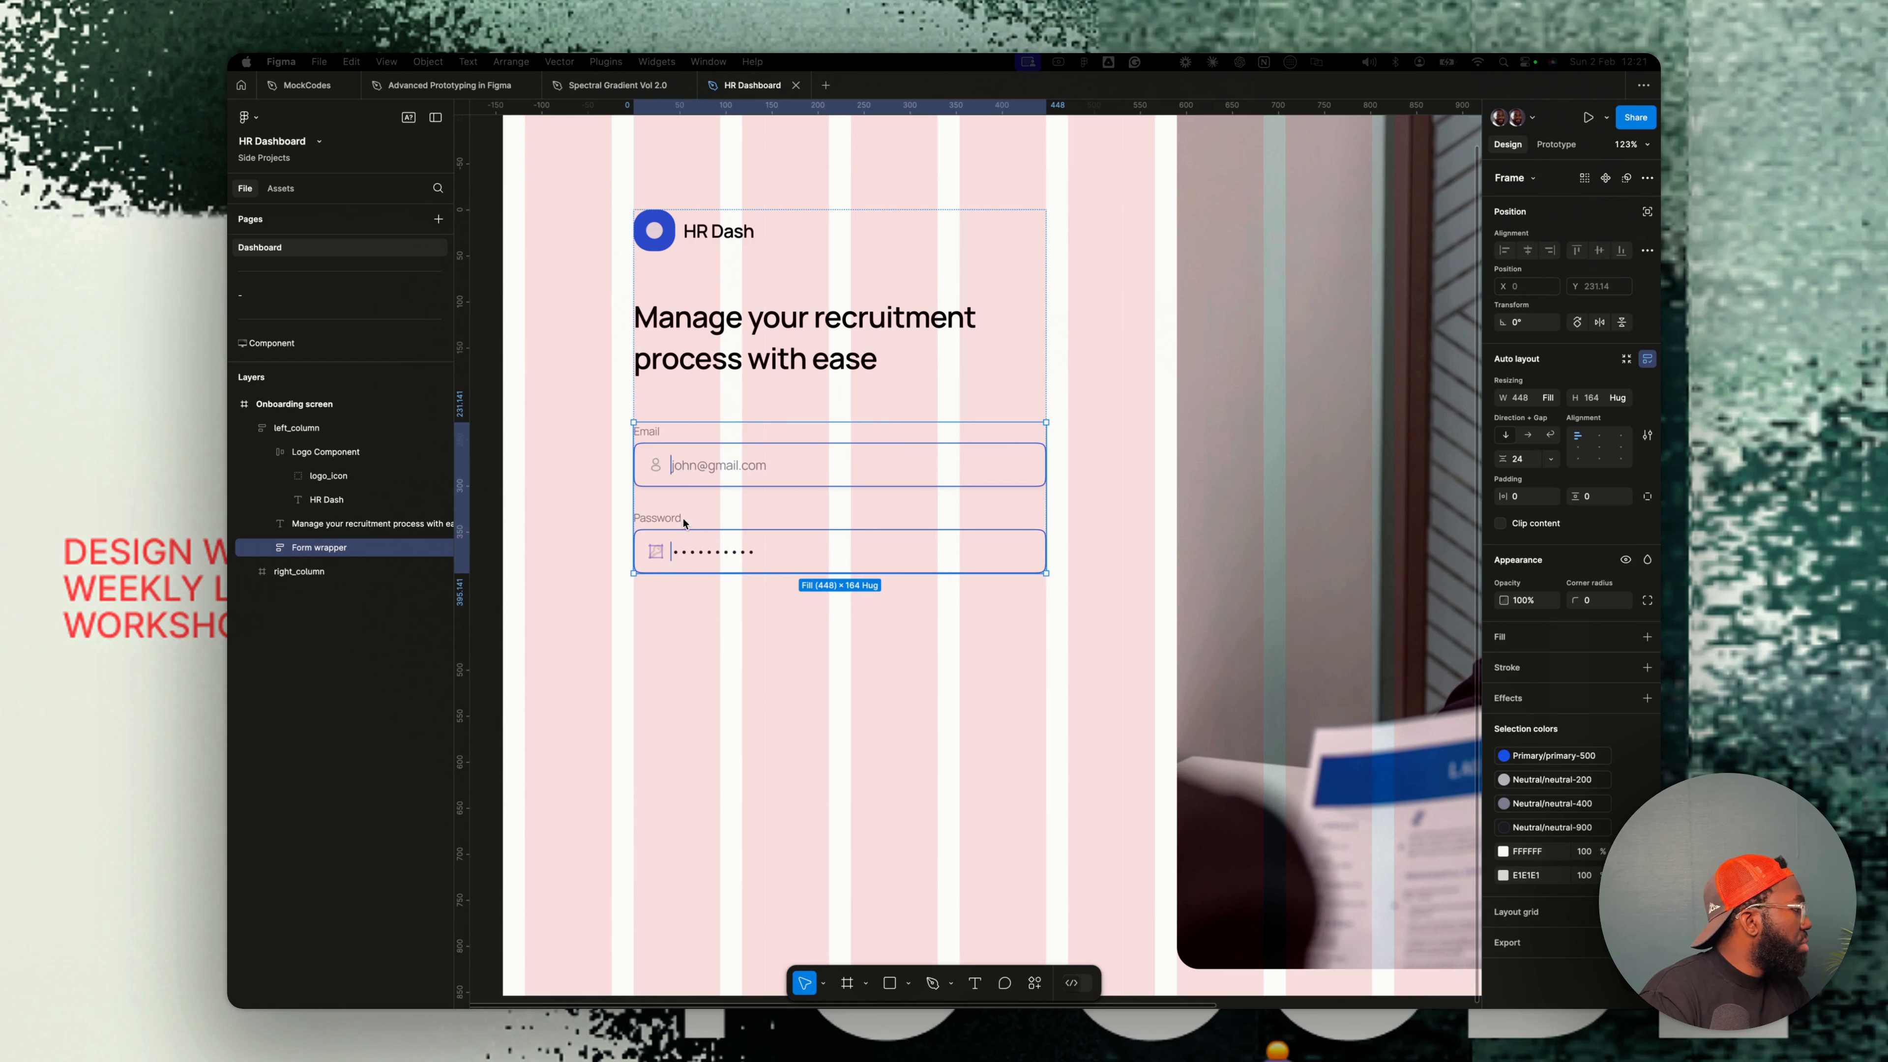
# - Paste the Checklist checkbox component into the form and add a text layer reading Remember me
pyautogui.click(719, 537)
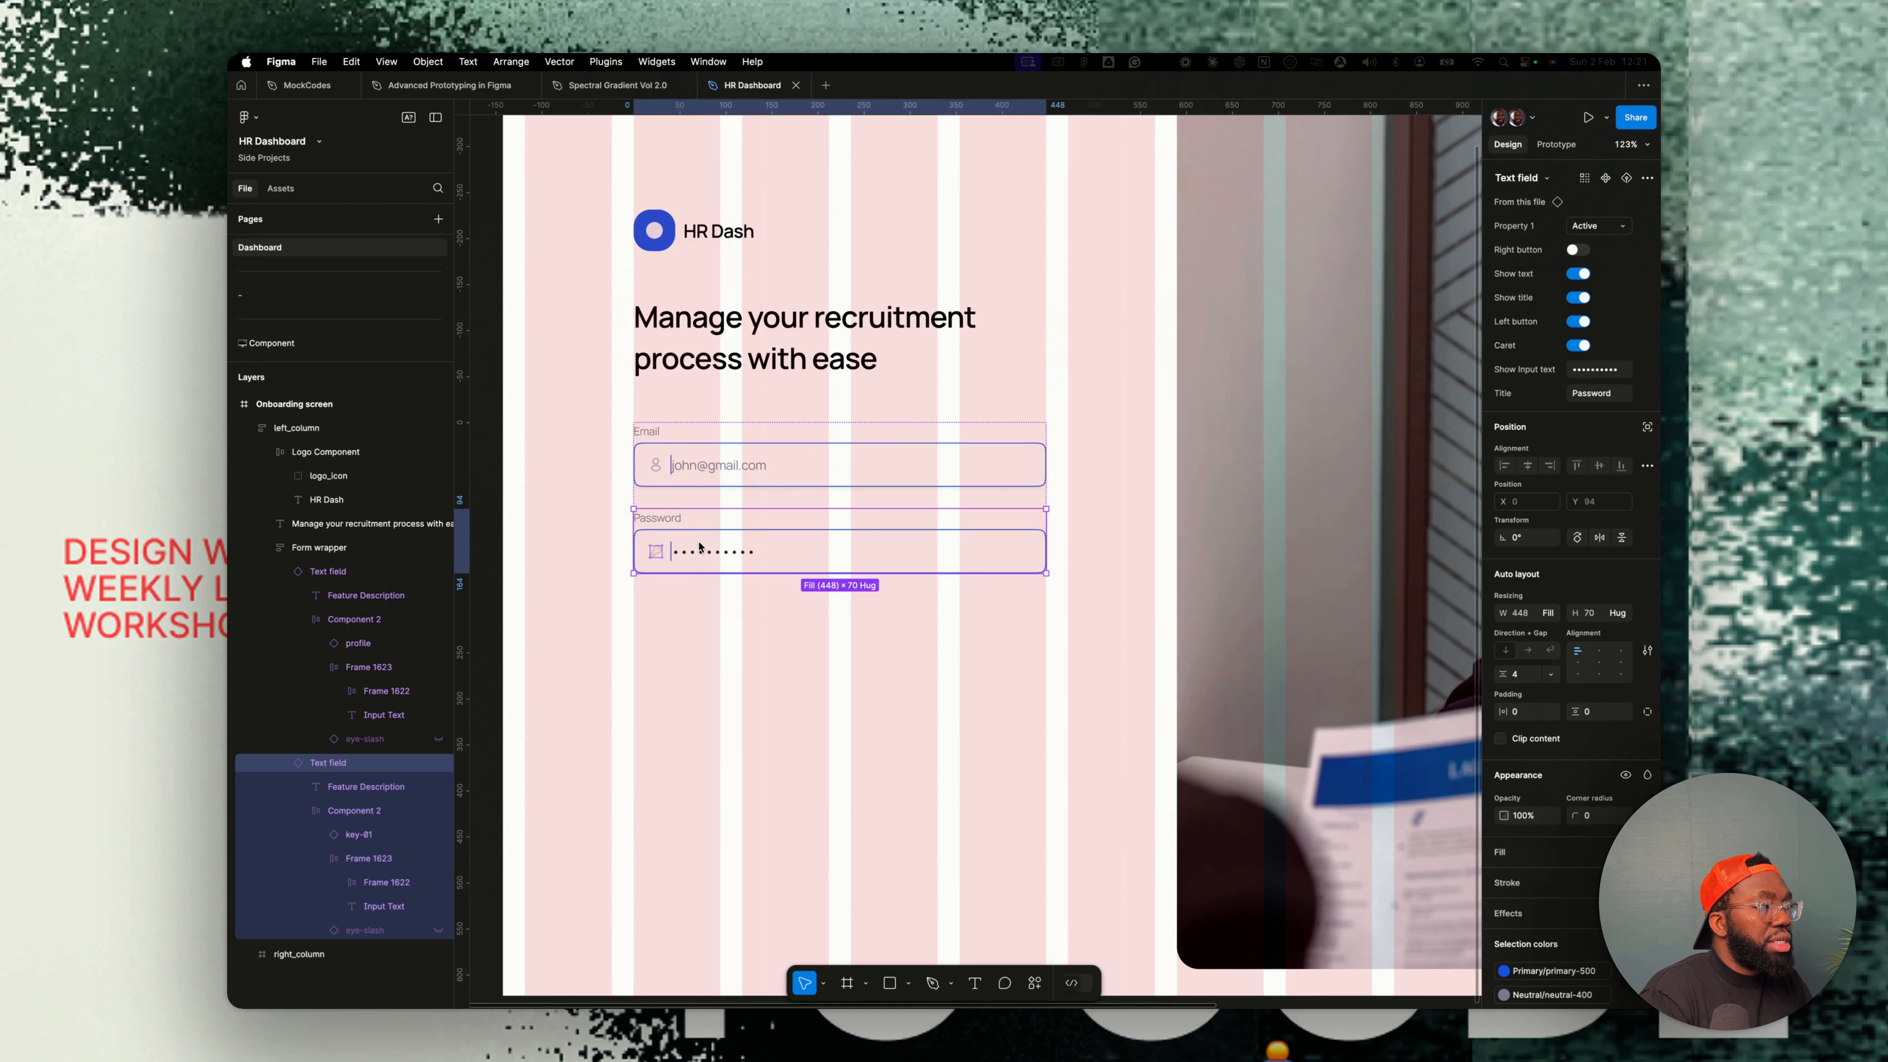
pyautogui.press('super+v')
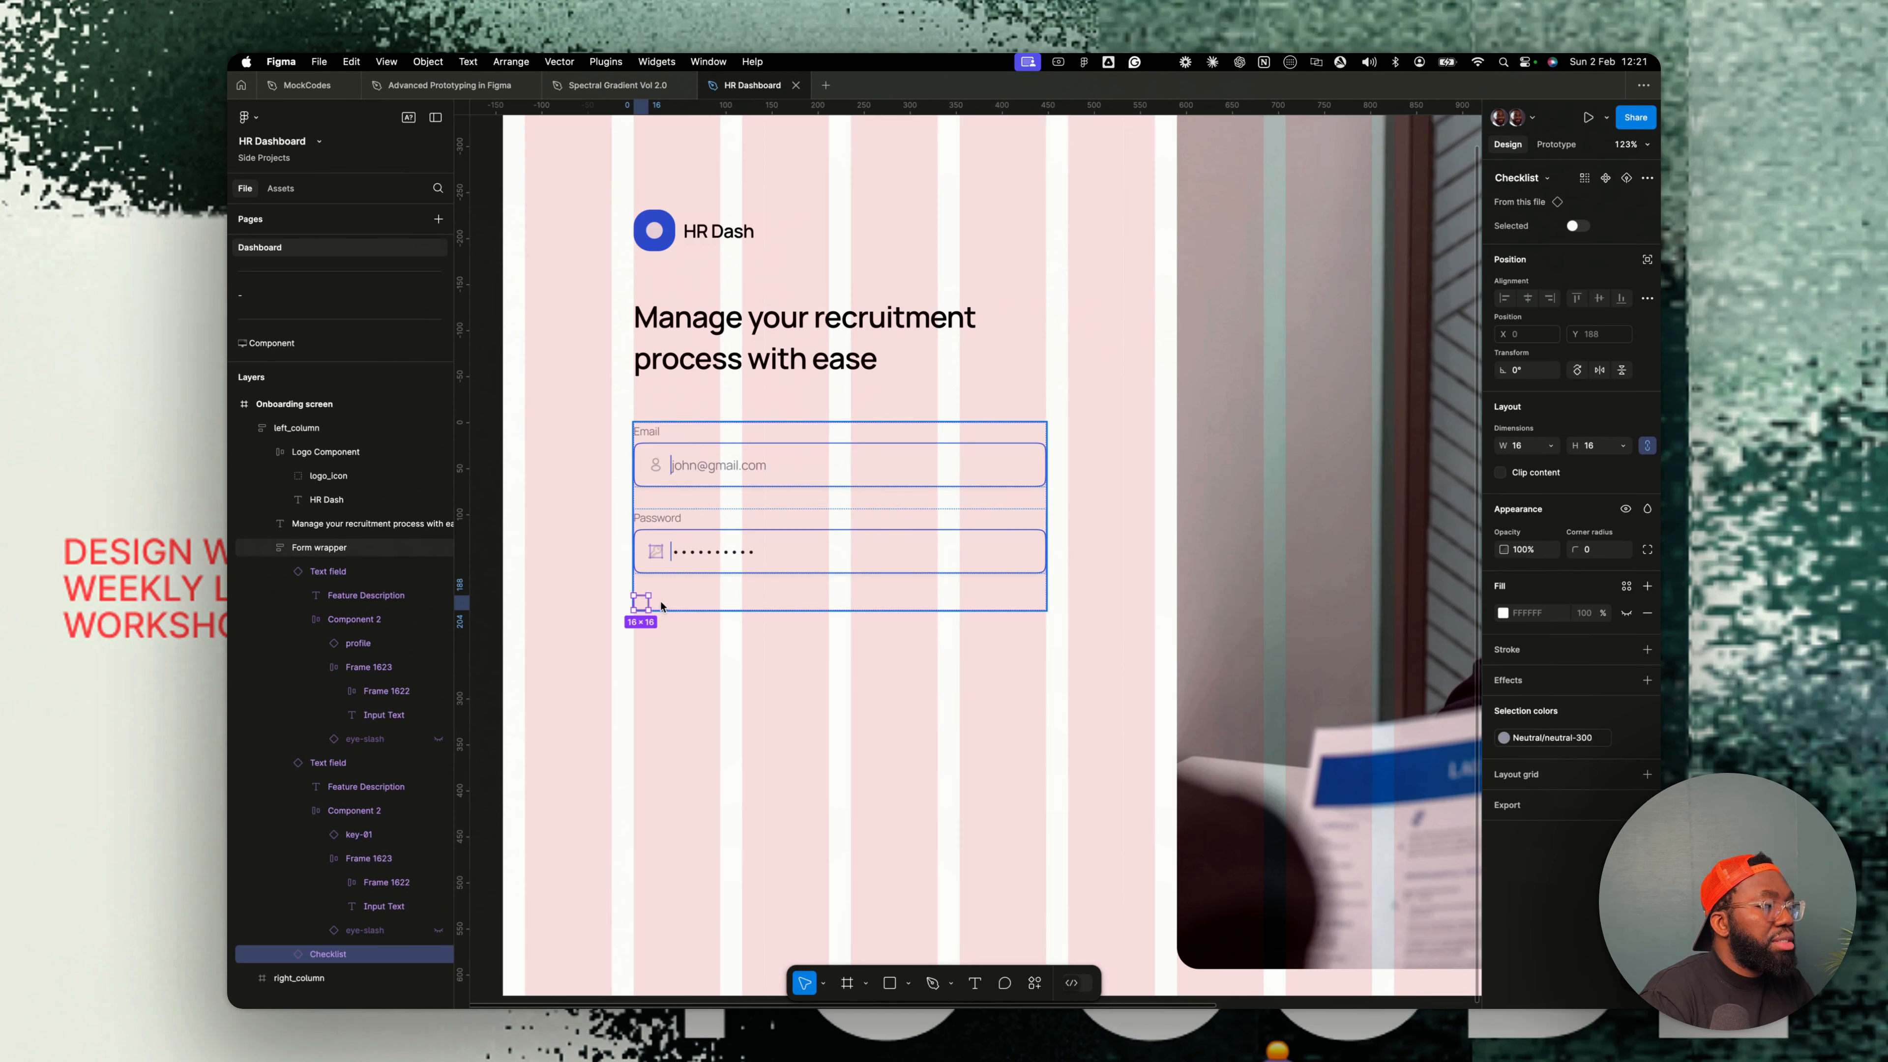
pyautogui.press('t')
pyautogui.click(675, 603)
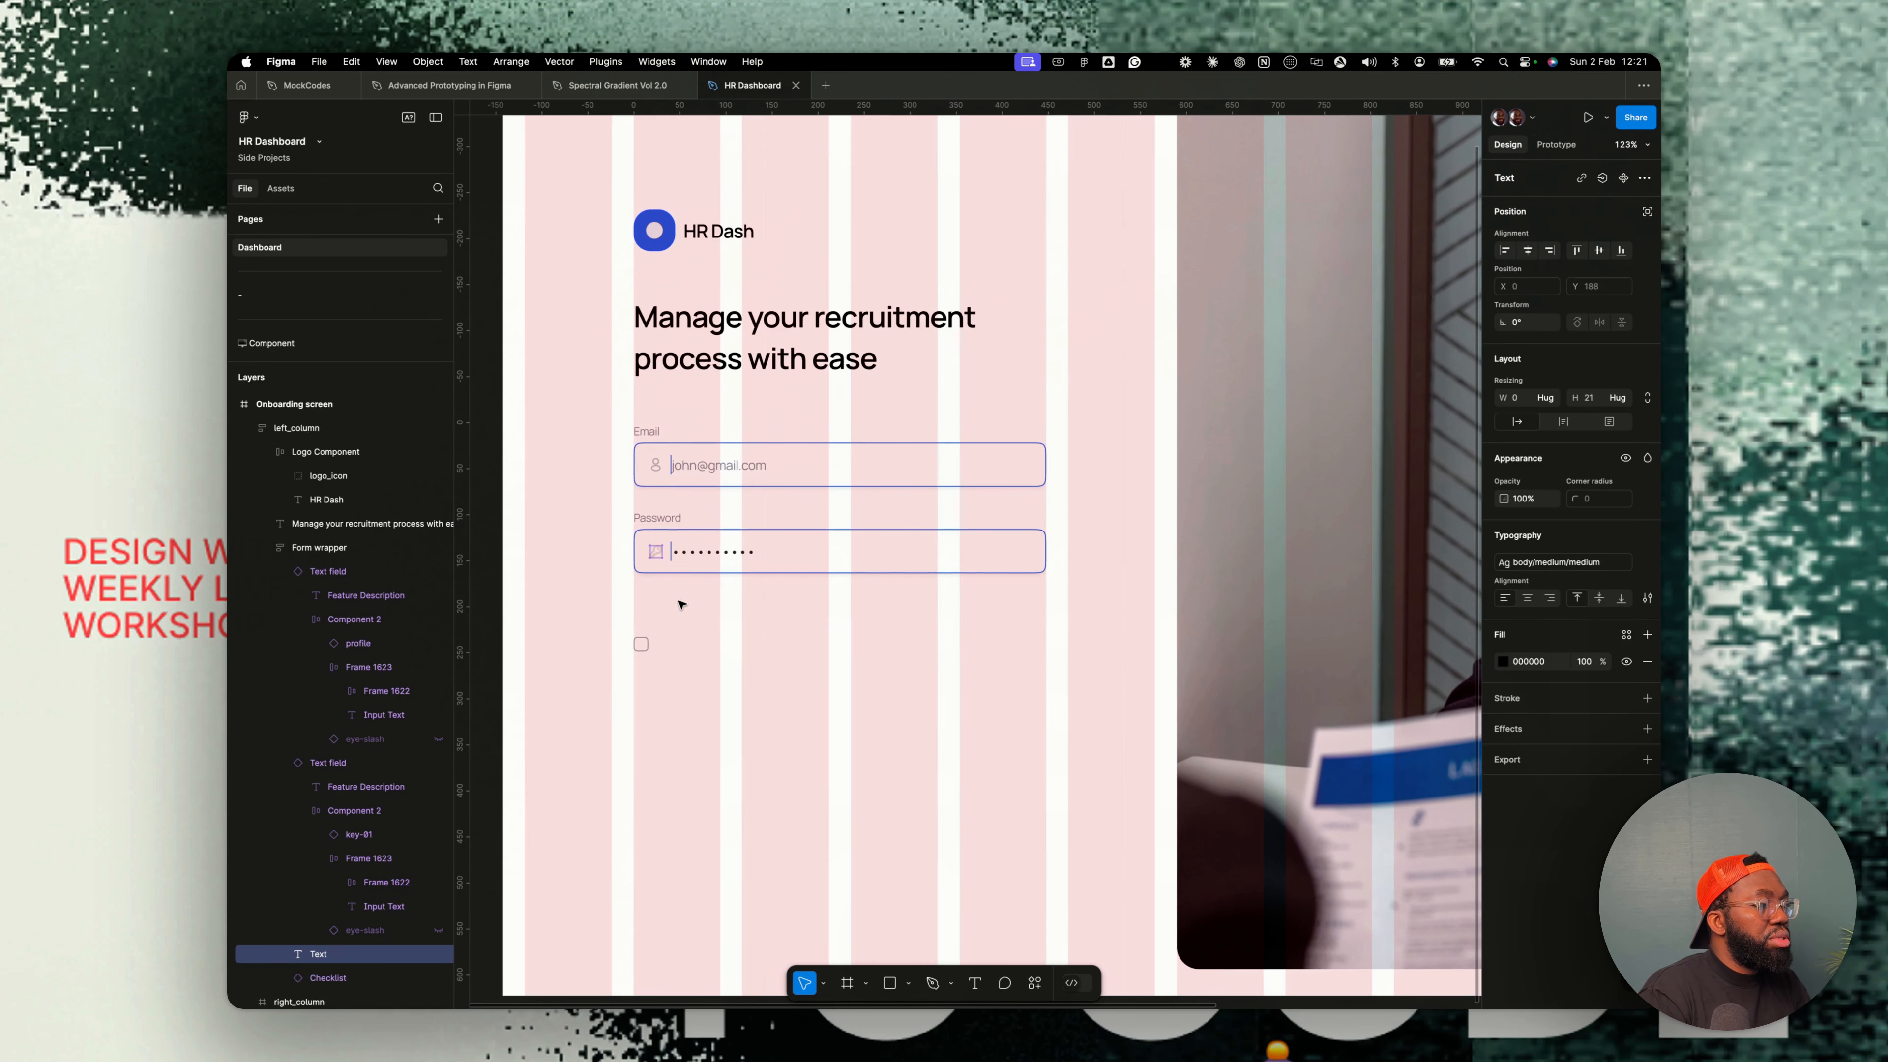
pyautogui.write('Remember me')
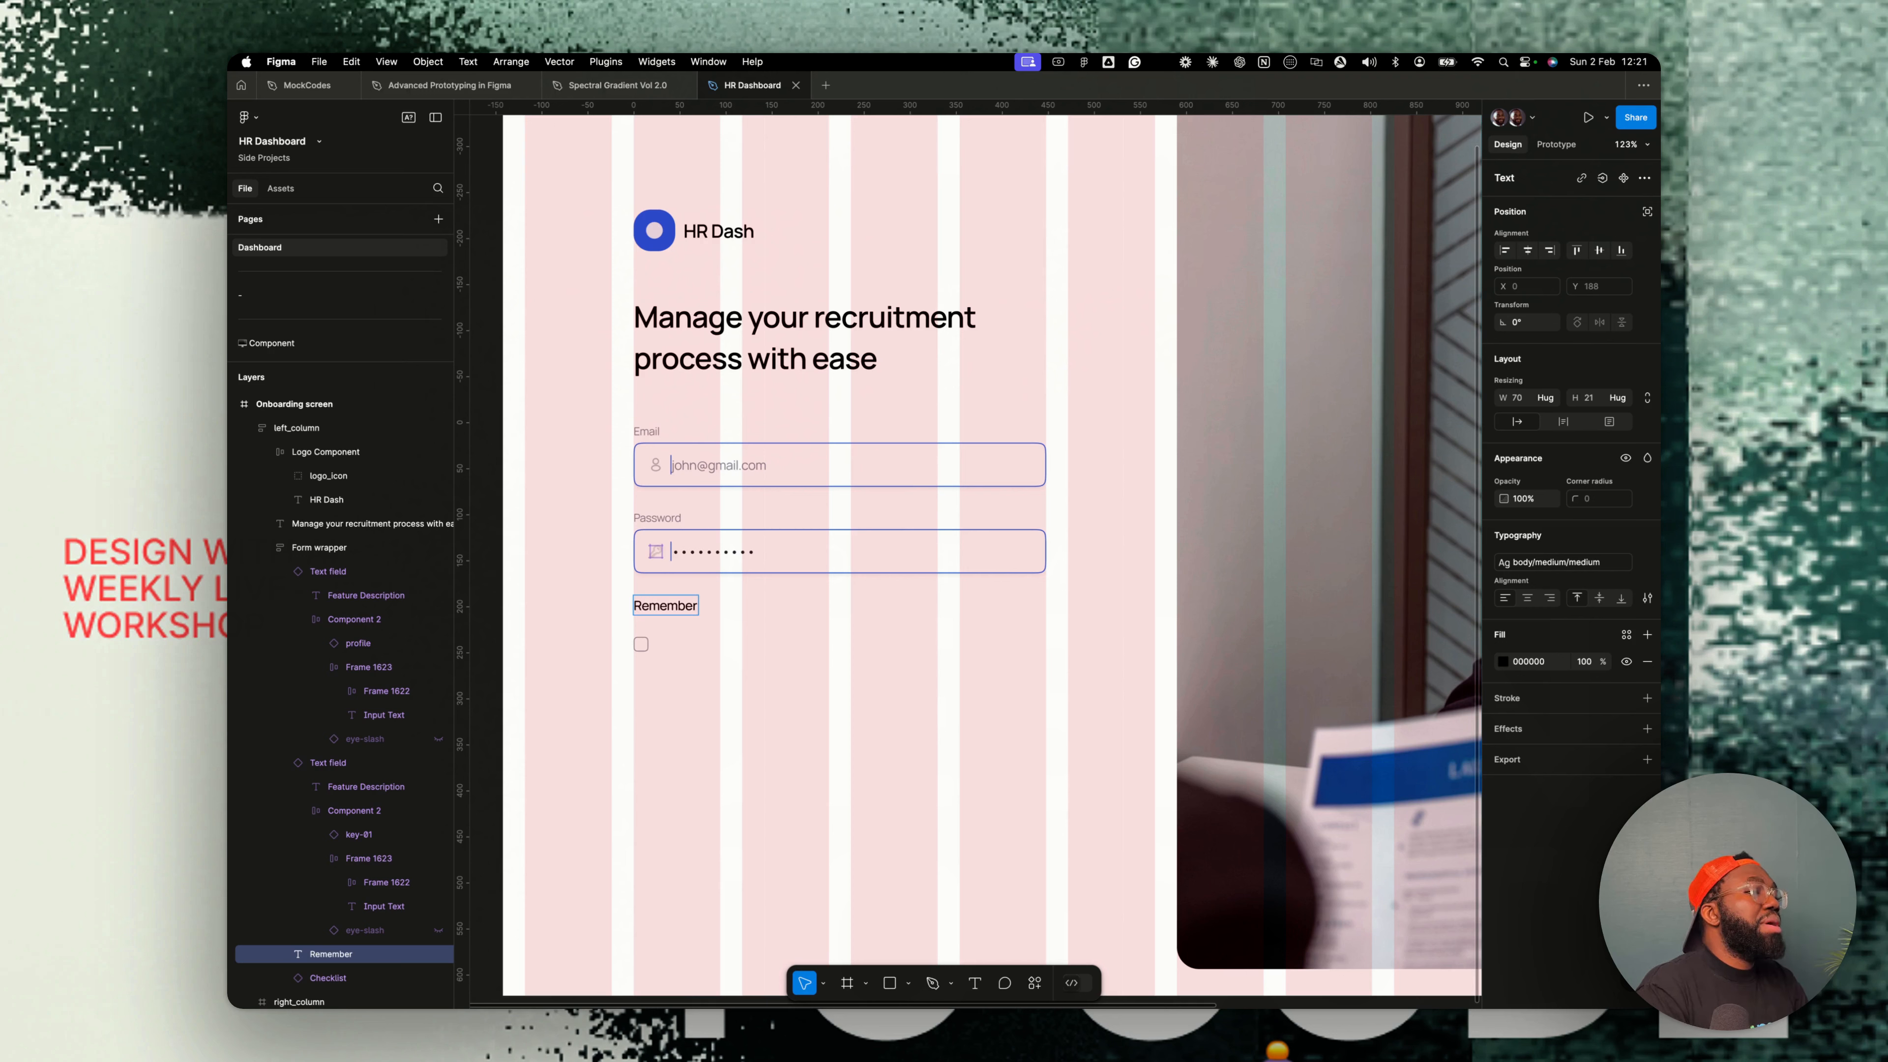
# - Apply the body/small medium 12/150 text style to the Remember me text
pyautogui.press('Escape')
pyautogui.click(1557, 561)
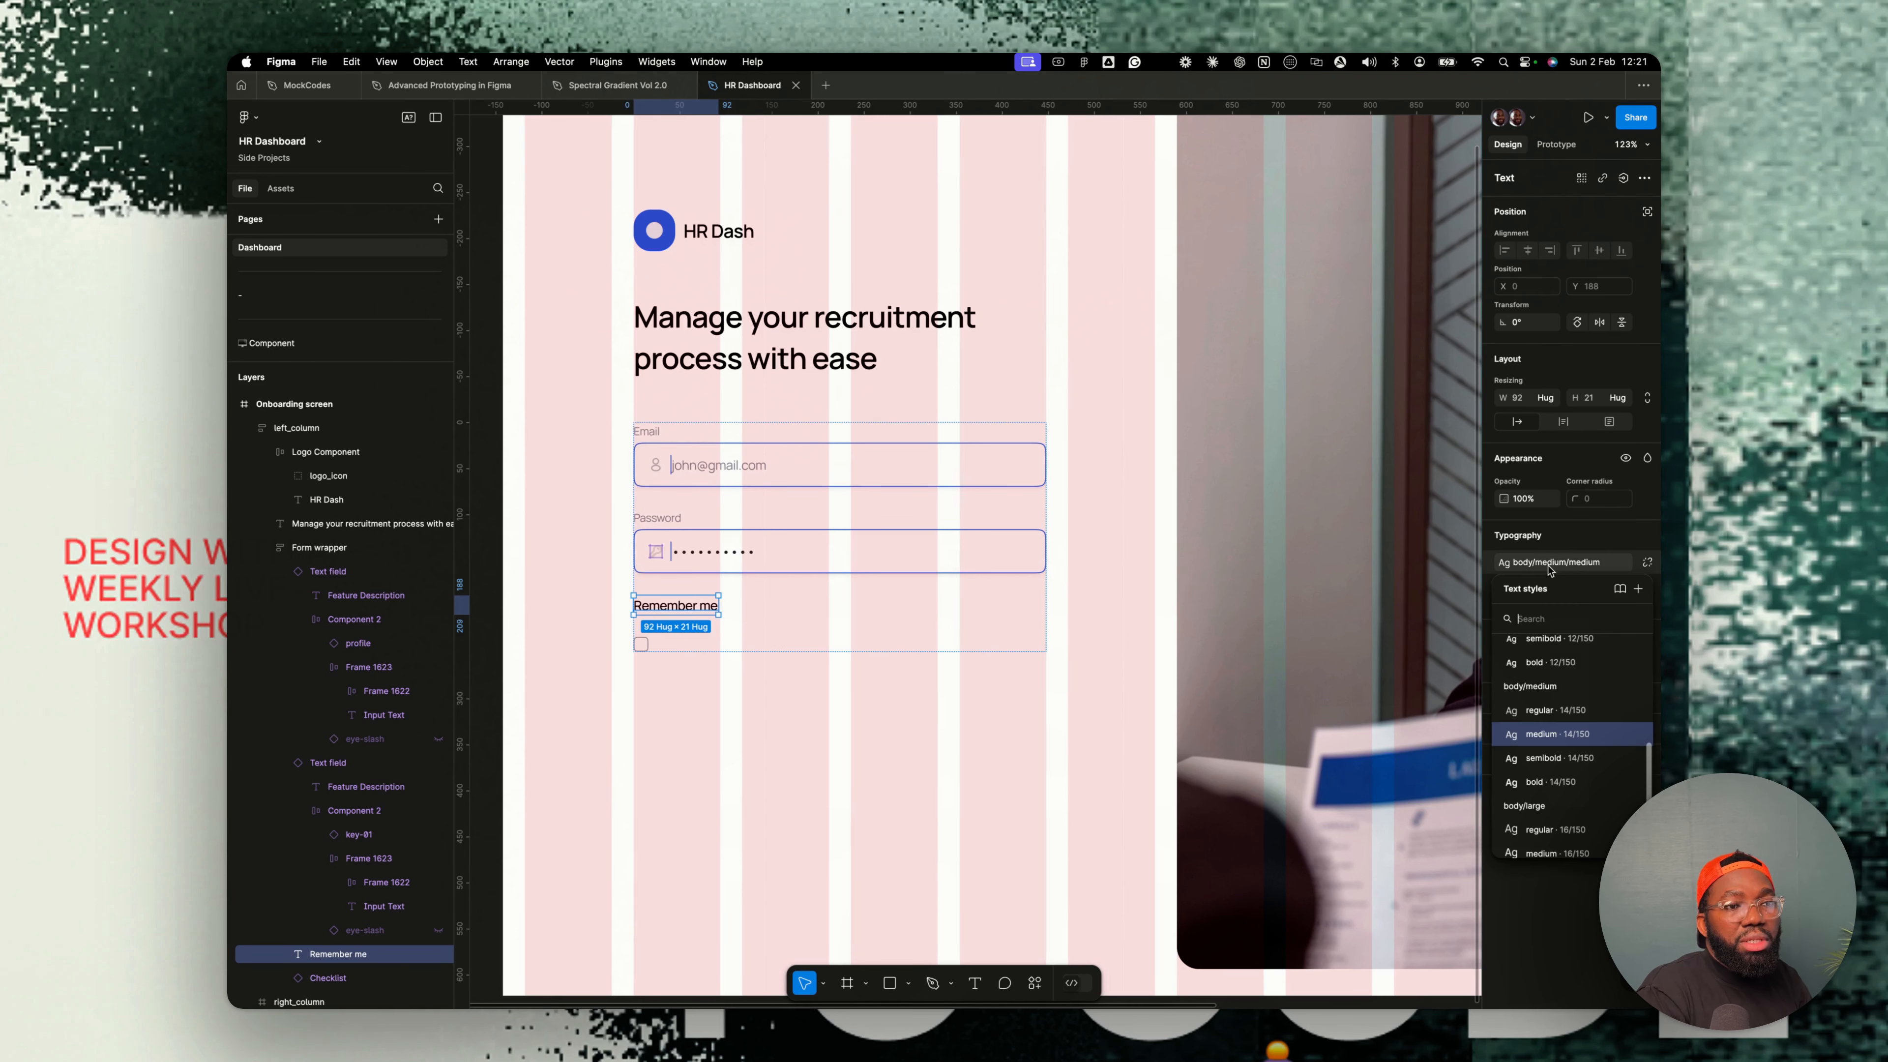
pyautogui.scroll(2, 1563, 773)
pyautogui.click(1561, 725)
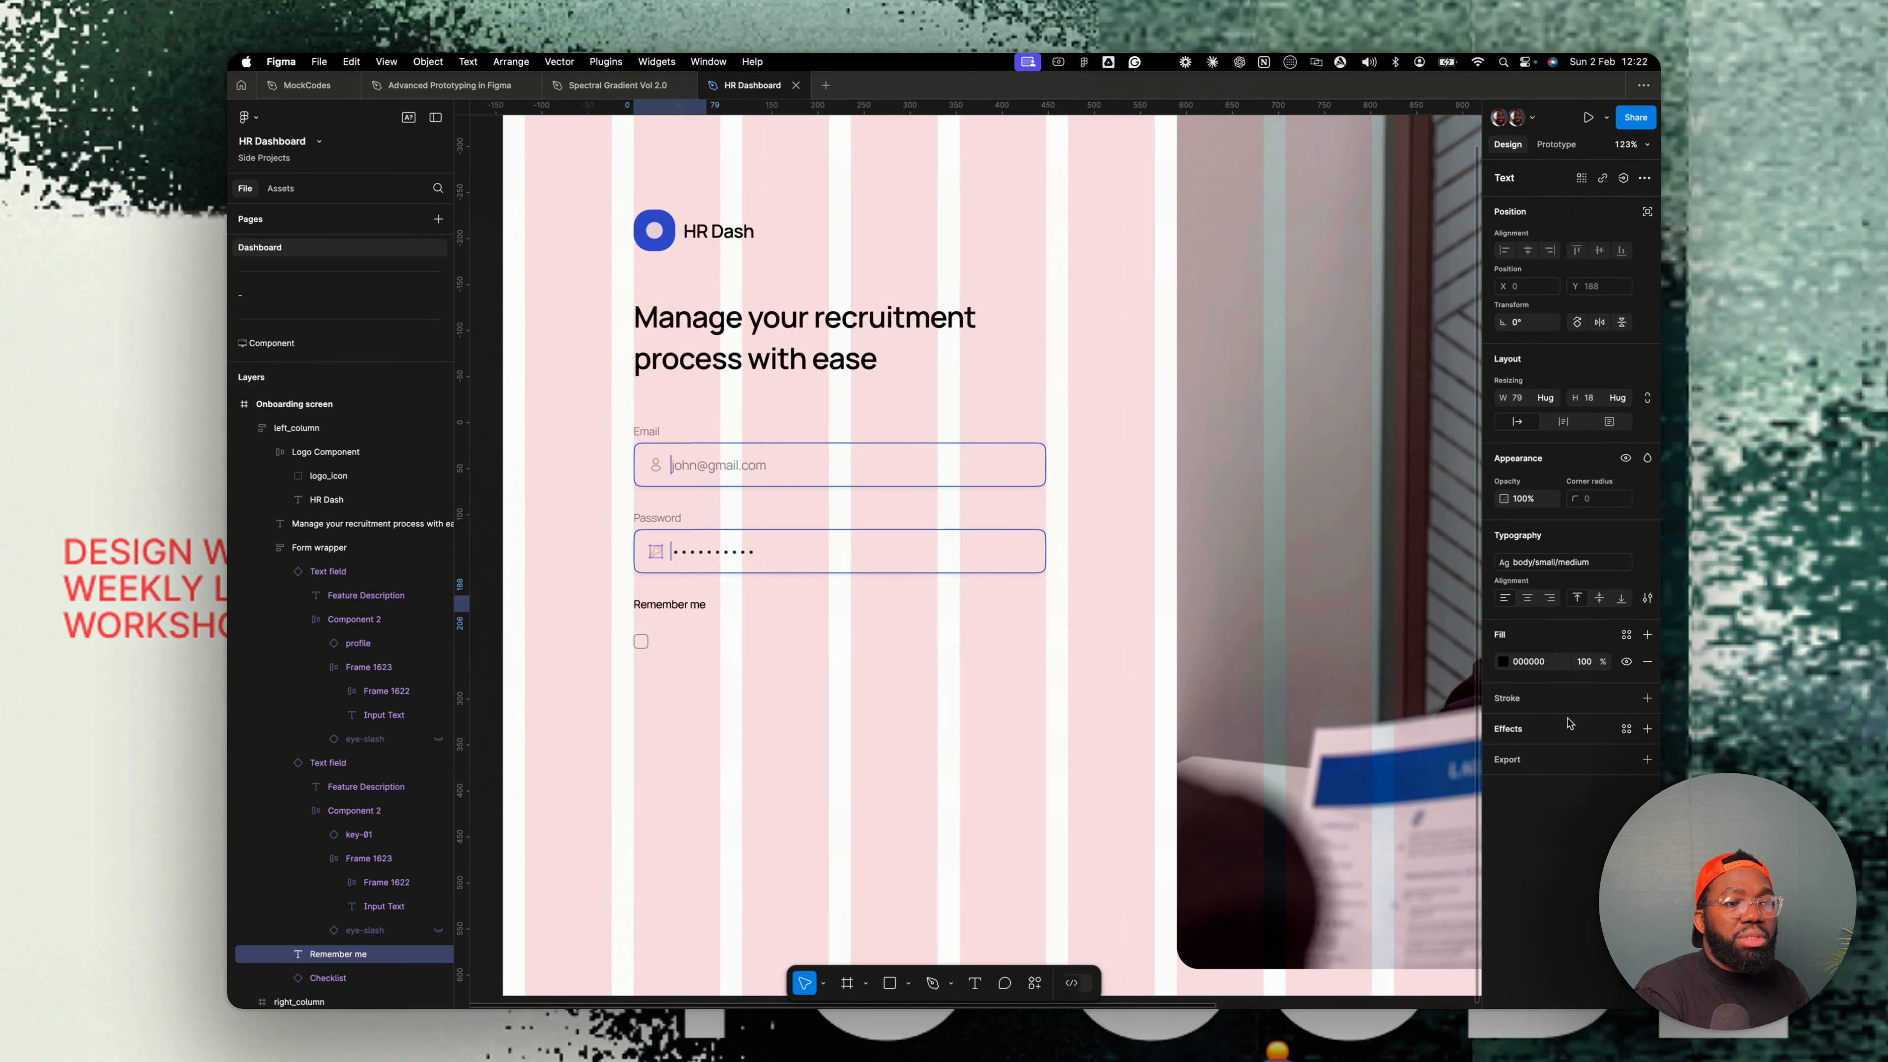
# - Wrap the checkbox and Remember me text in a horizontal auto layout frame
pyautogui.keyDown('shift'); pyautogui.click(641, 641); pyautogui.keyUp('shift')
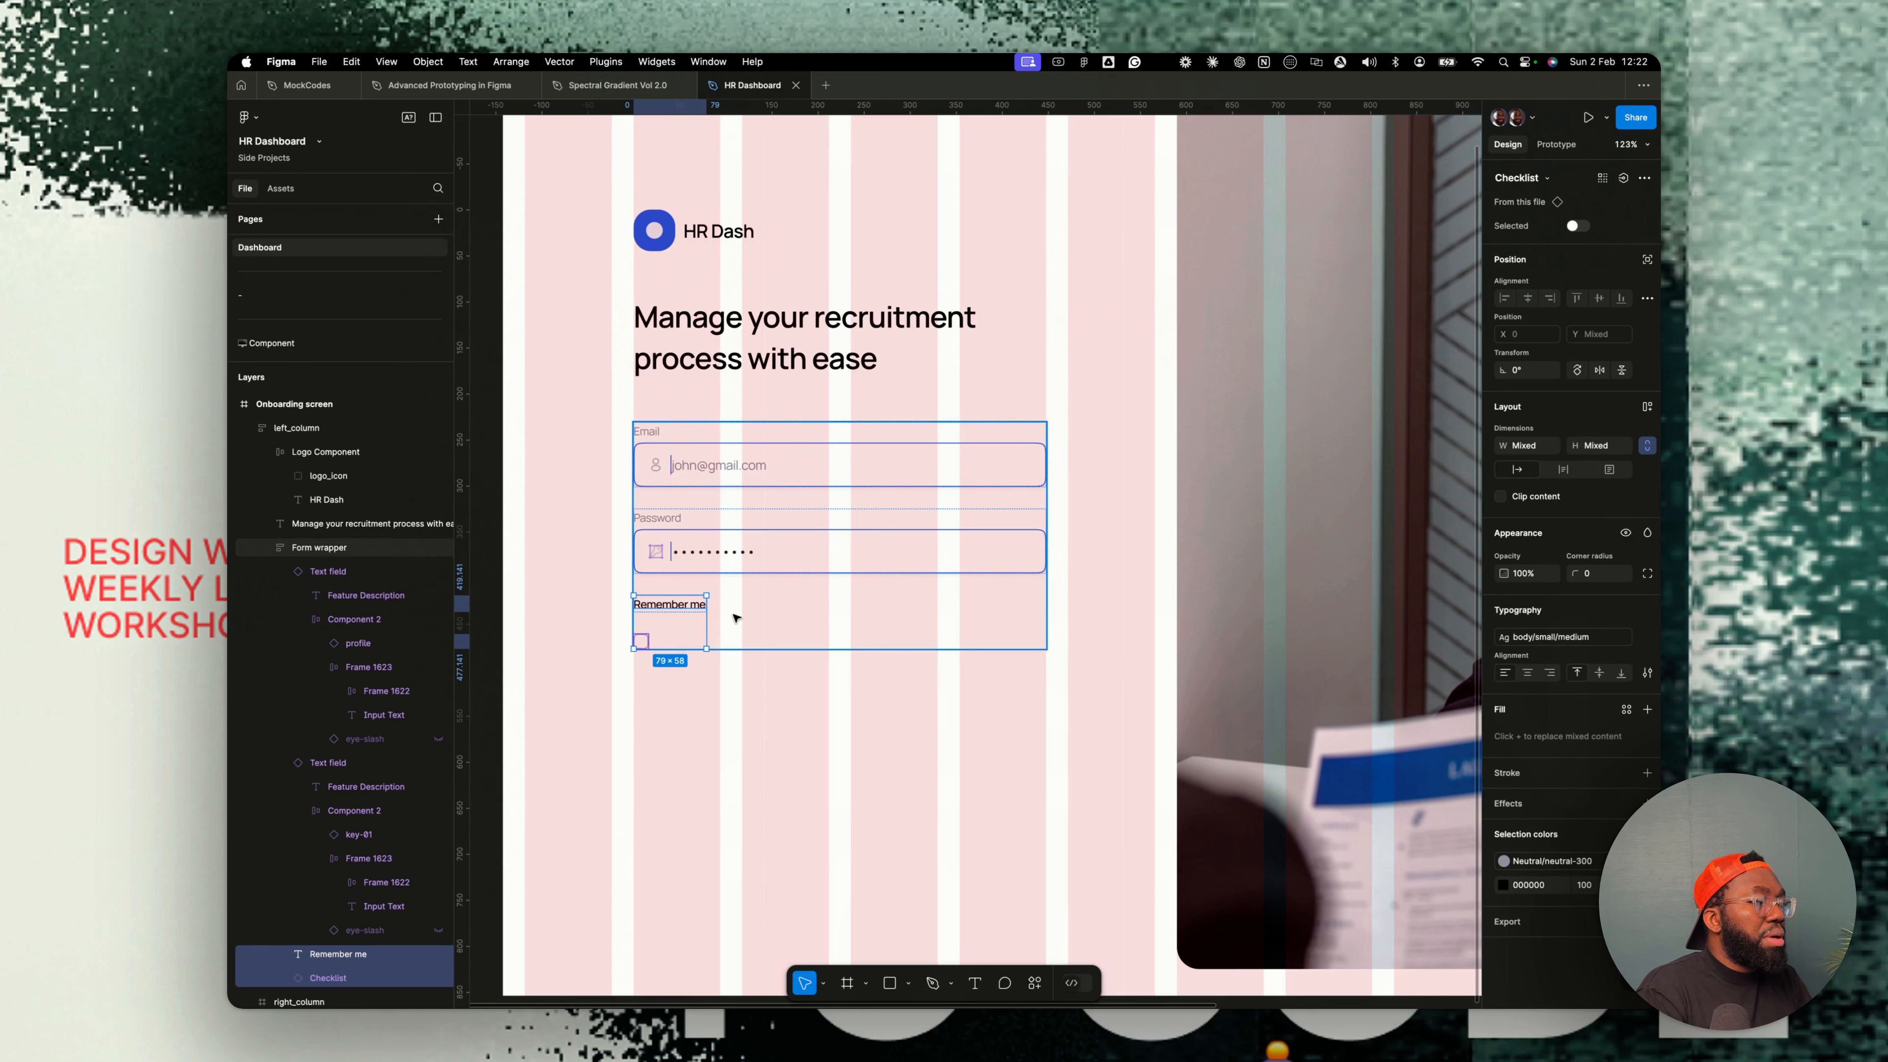
pyautogui.hotkey('shift', 'a')
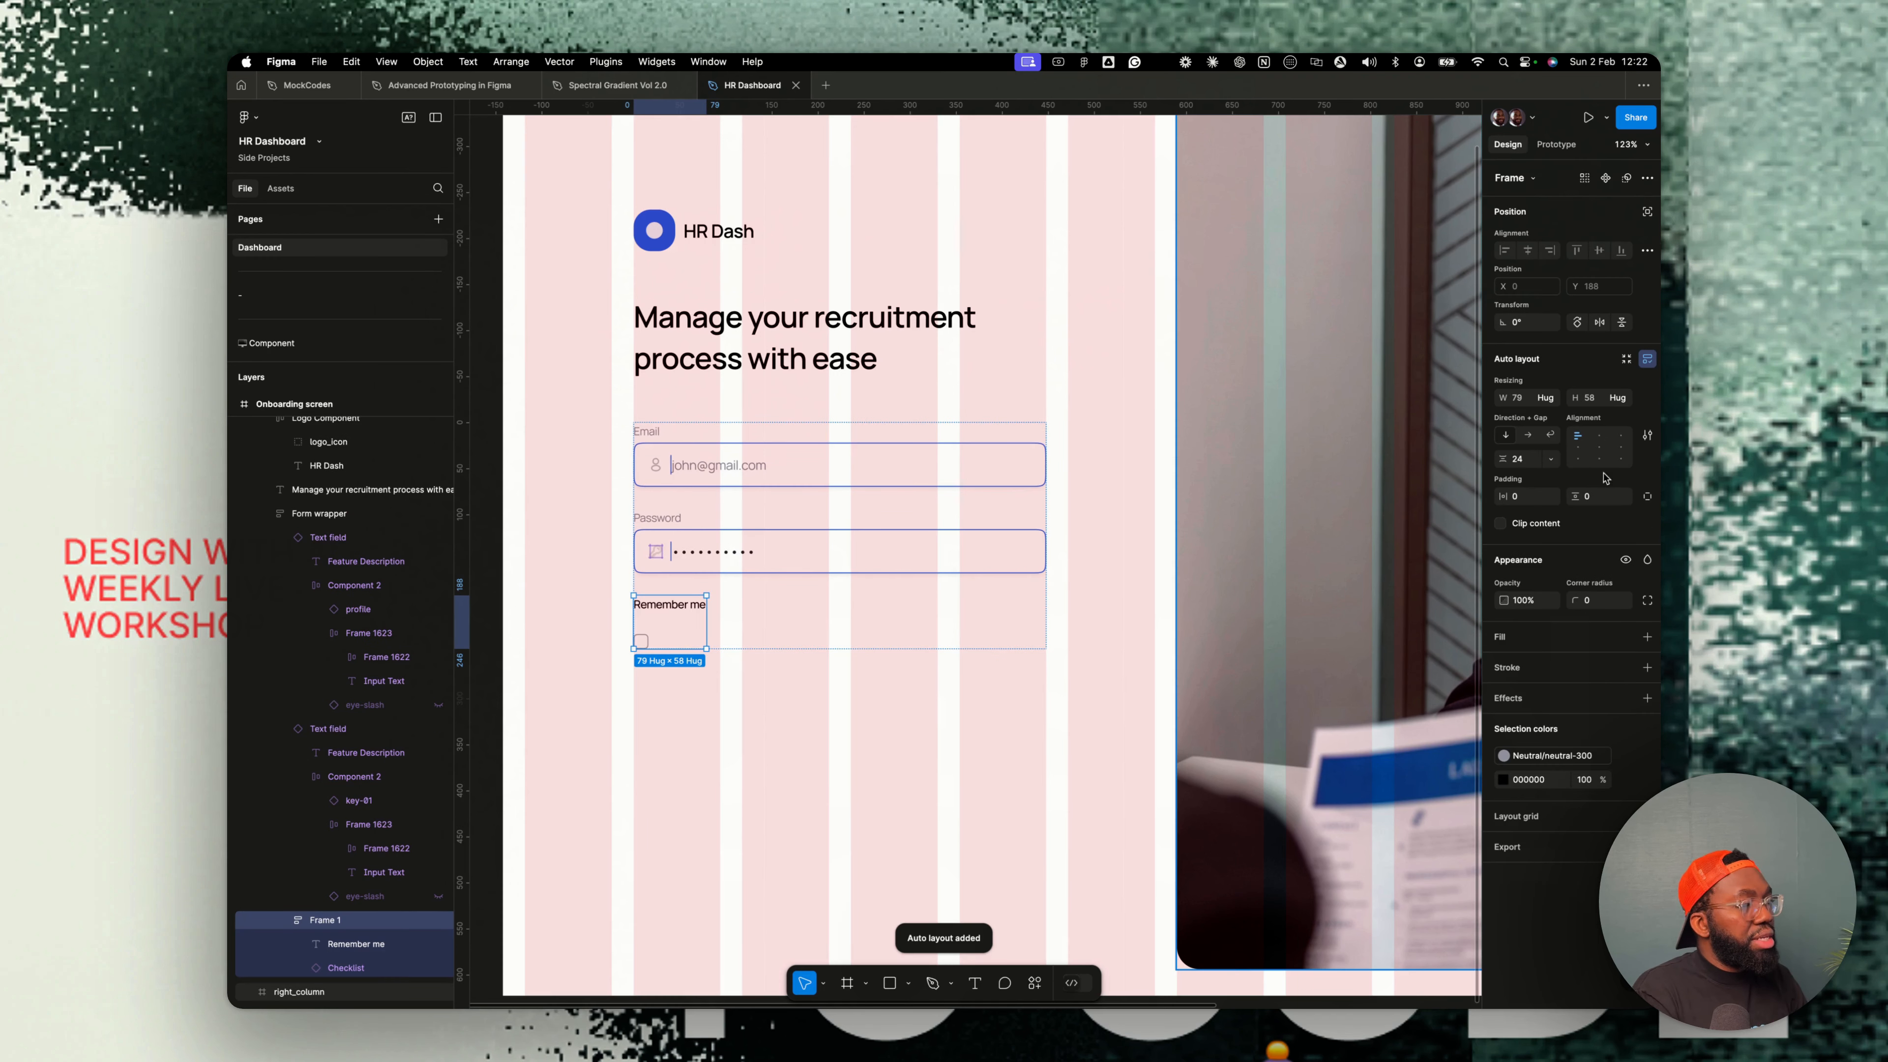
pyautogui.click(1524, 436)
# - Move the Remember me text after the checkbox and set the row's gap to 12
pyautogui.keyDown('super'); pyautogui.click(687, 605); pyautogui.keyUp('super')
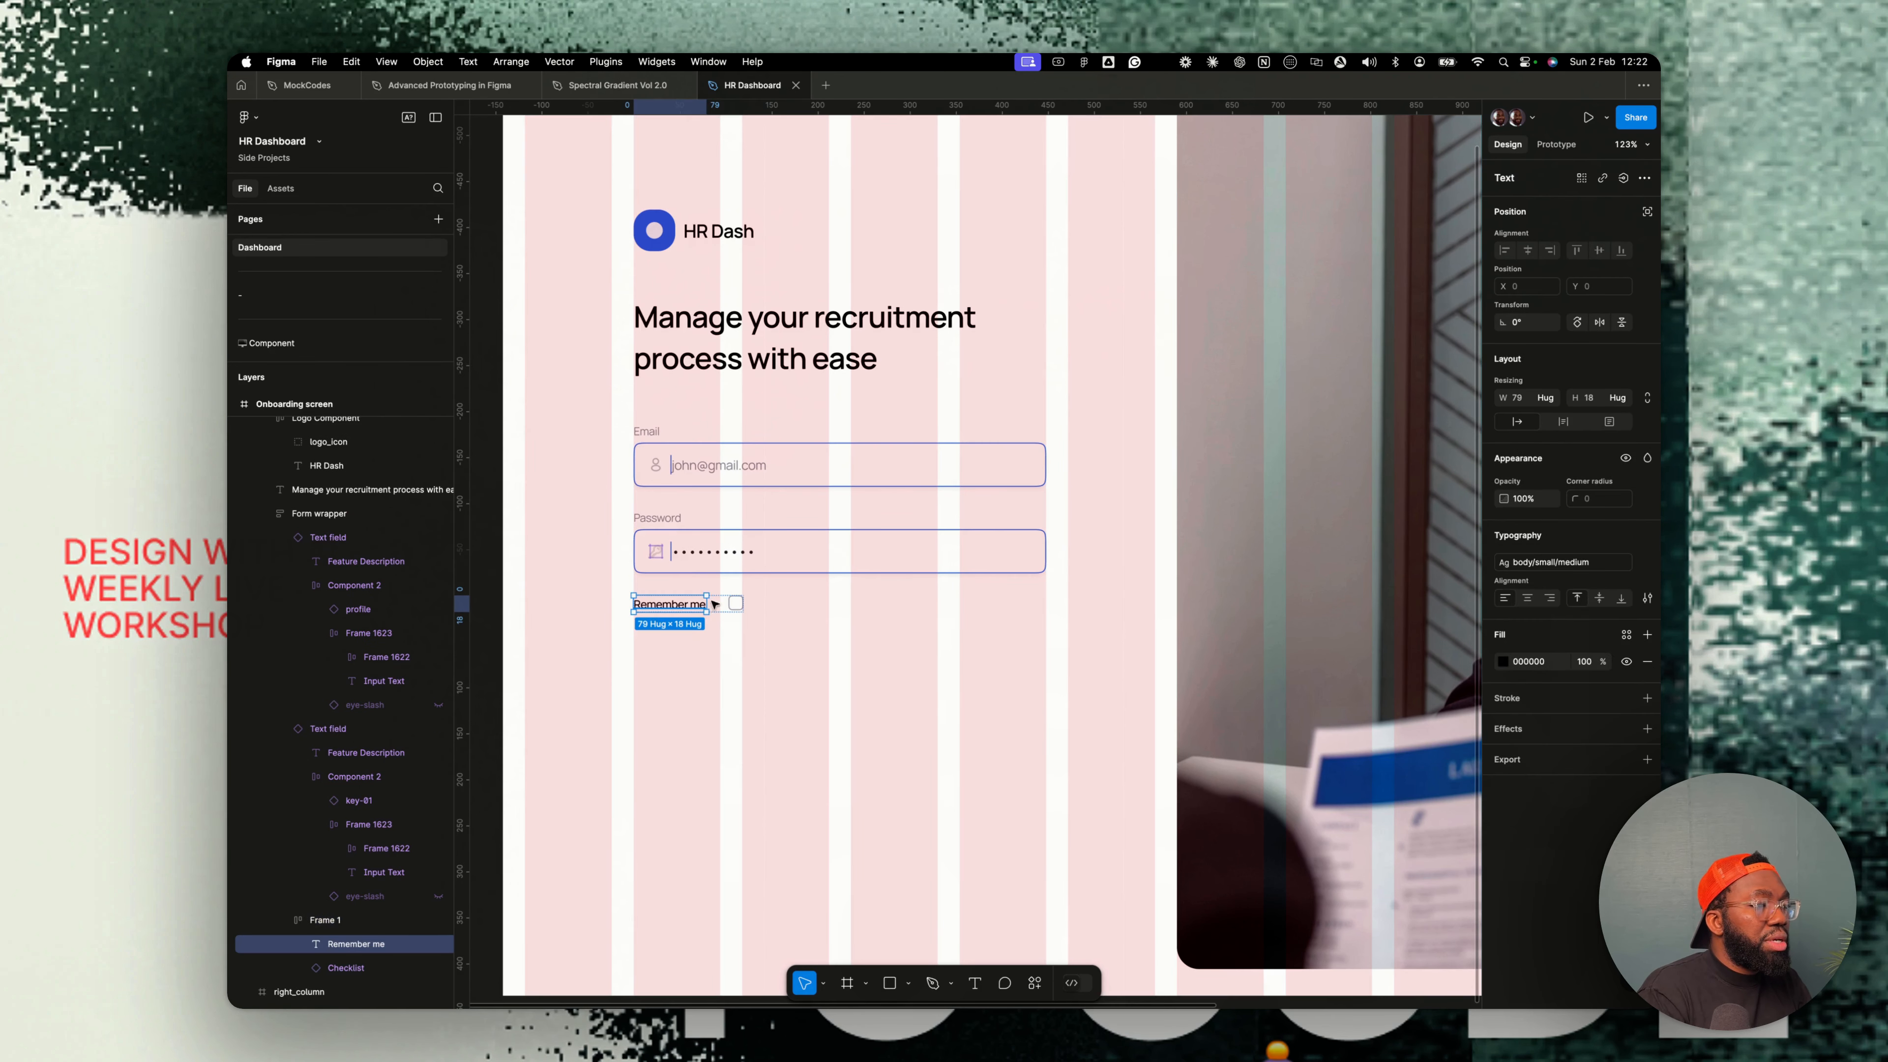
pyautogui.press('Right')
pyautogui.hotkey('shift', 'Return')
pyautogui.click(1547, 460)
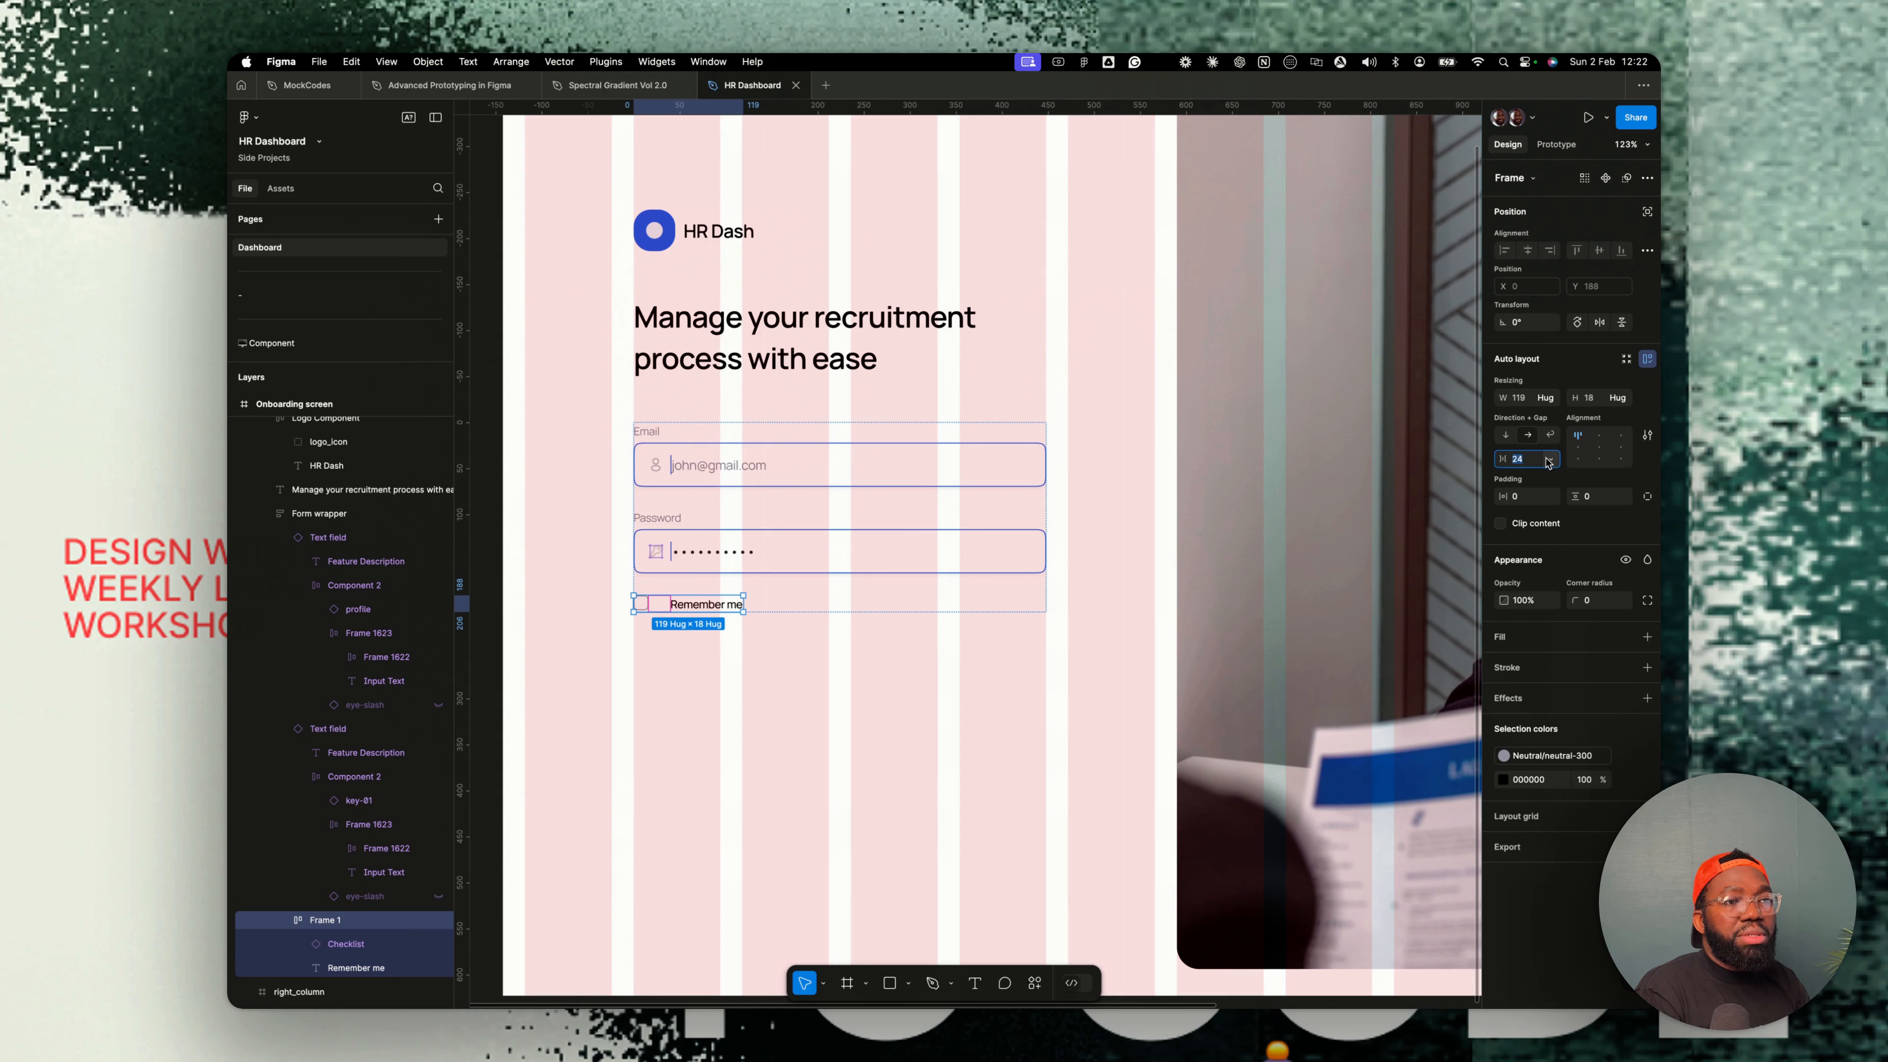
pyautogui.write('12')
pyautogui.press('Return')
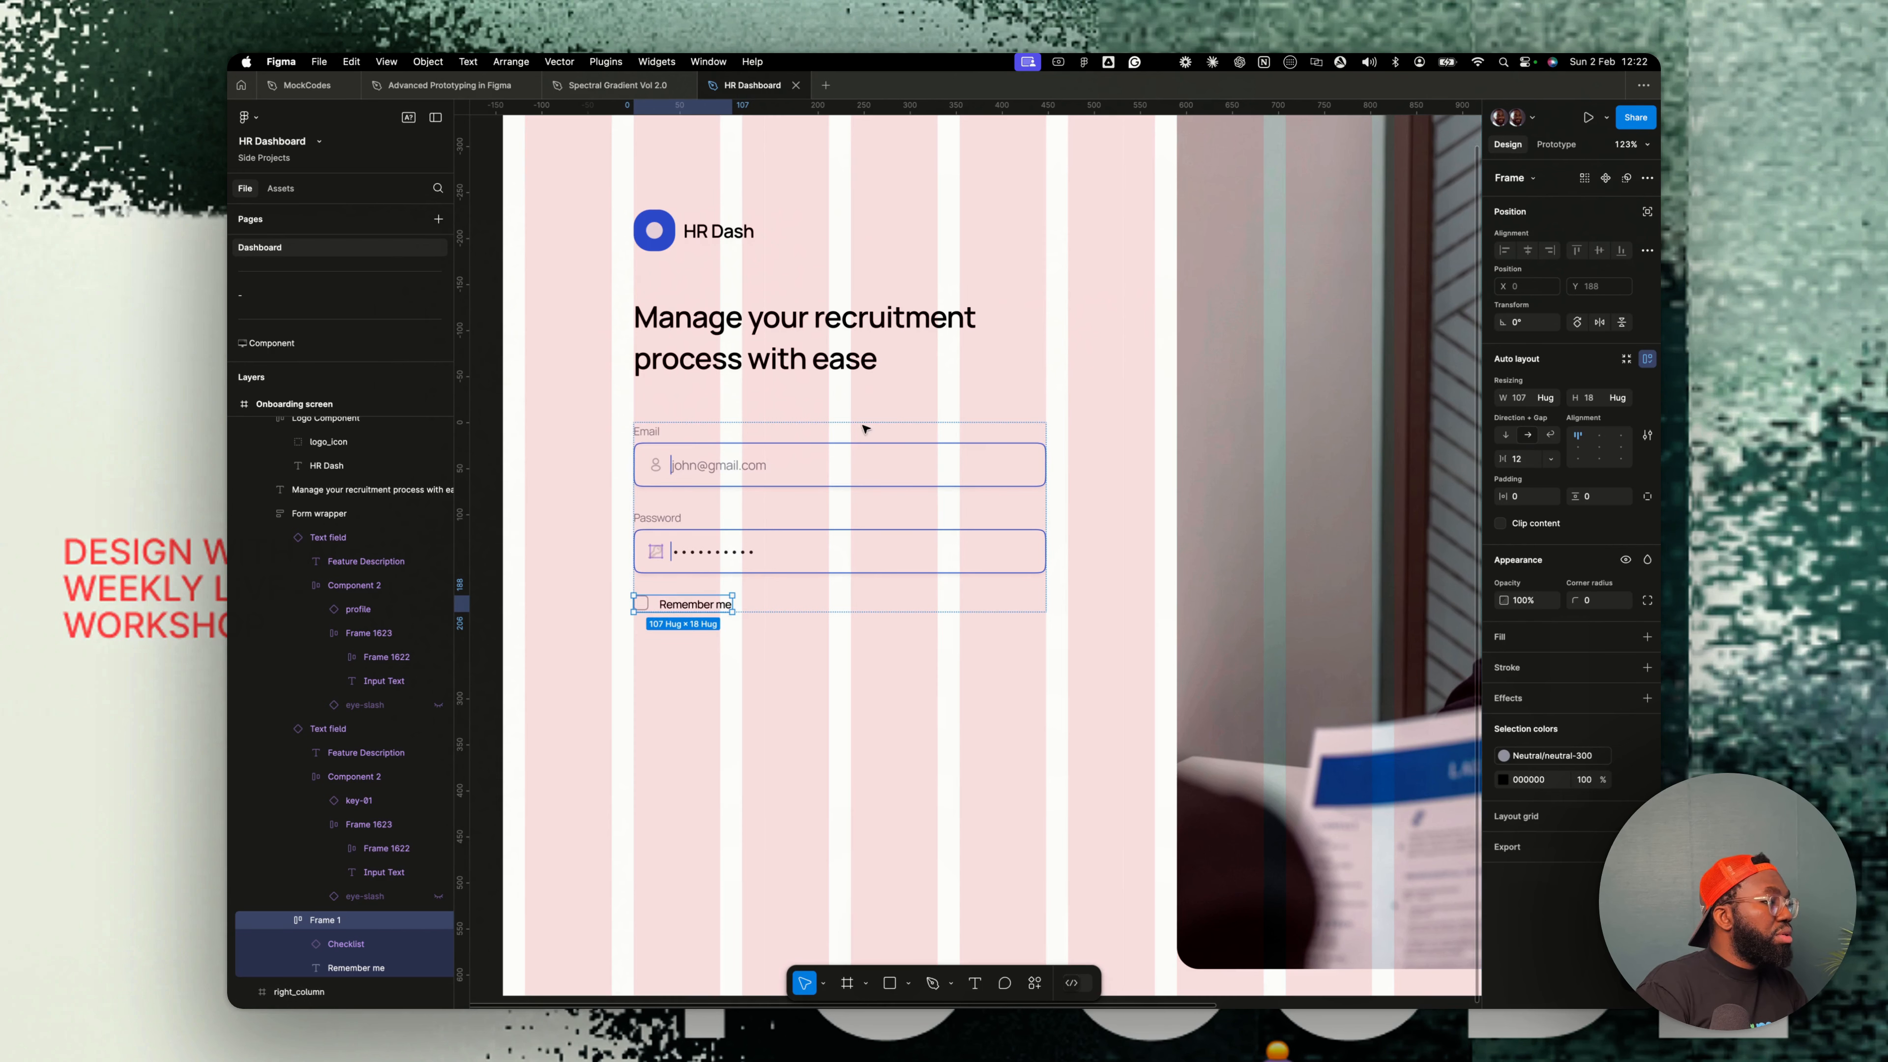
# - Change the Remember me text style to body/small regular 12/150
pyautogui.keyDown('super'); pyautogui.click(710, 605); pyautogui.keyUp('super')
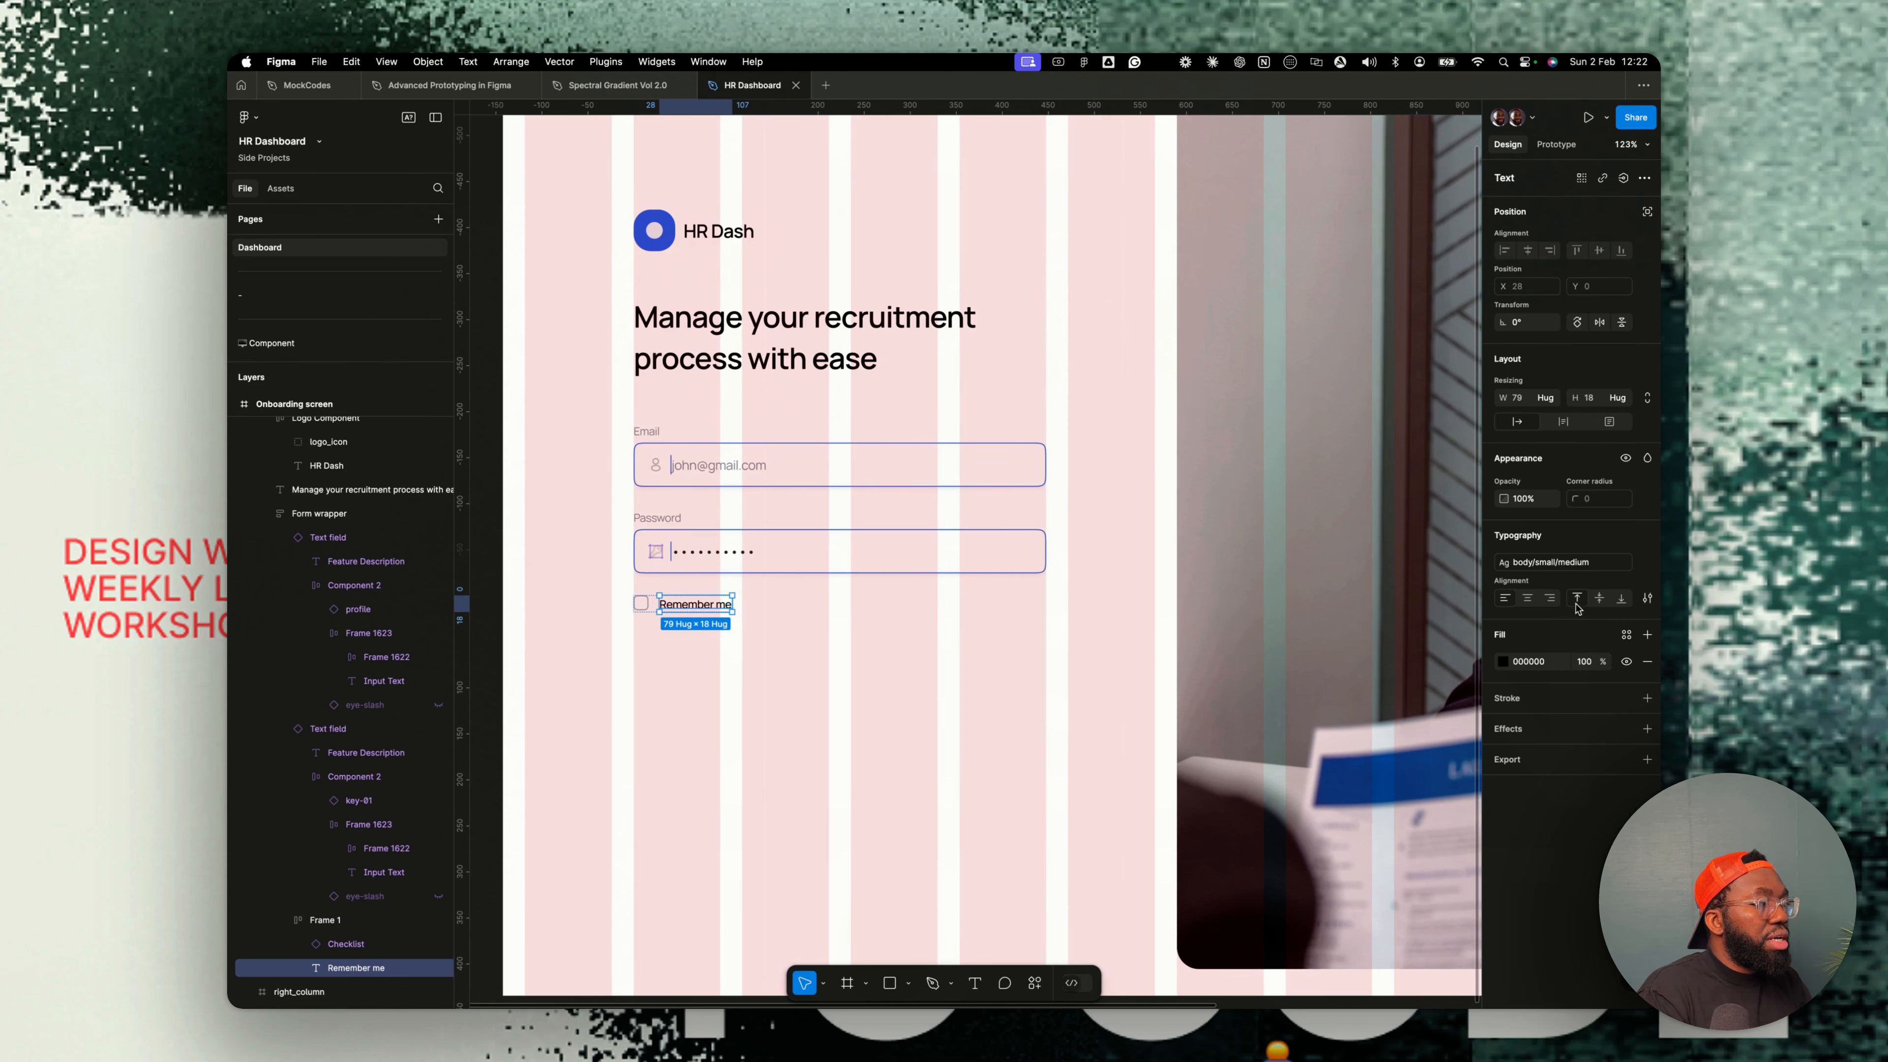
pyautogui.click(1627, 635)
pyautogui.scroll(-3, 1374, 786)
pyautogui.scroll(3, 1374, 786)
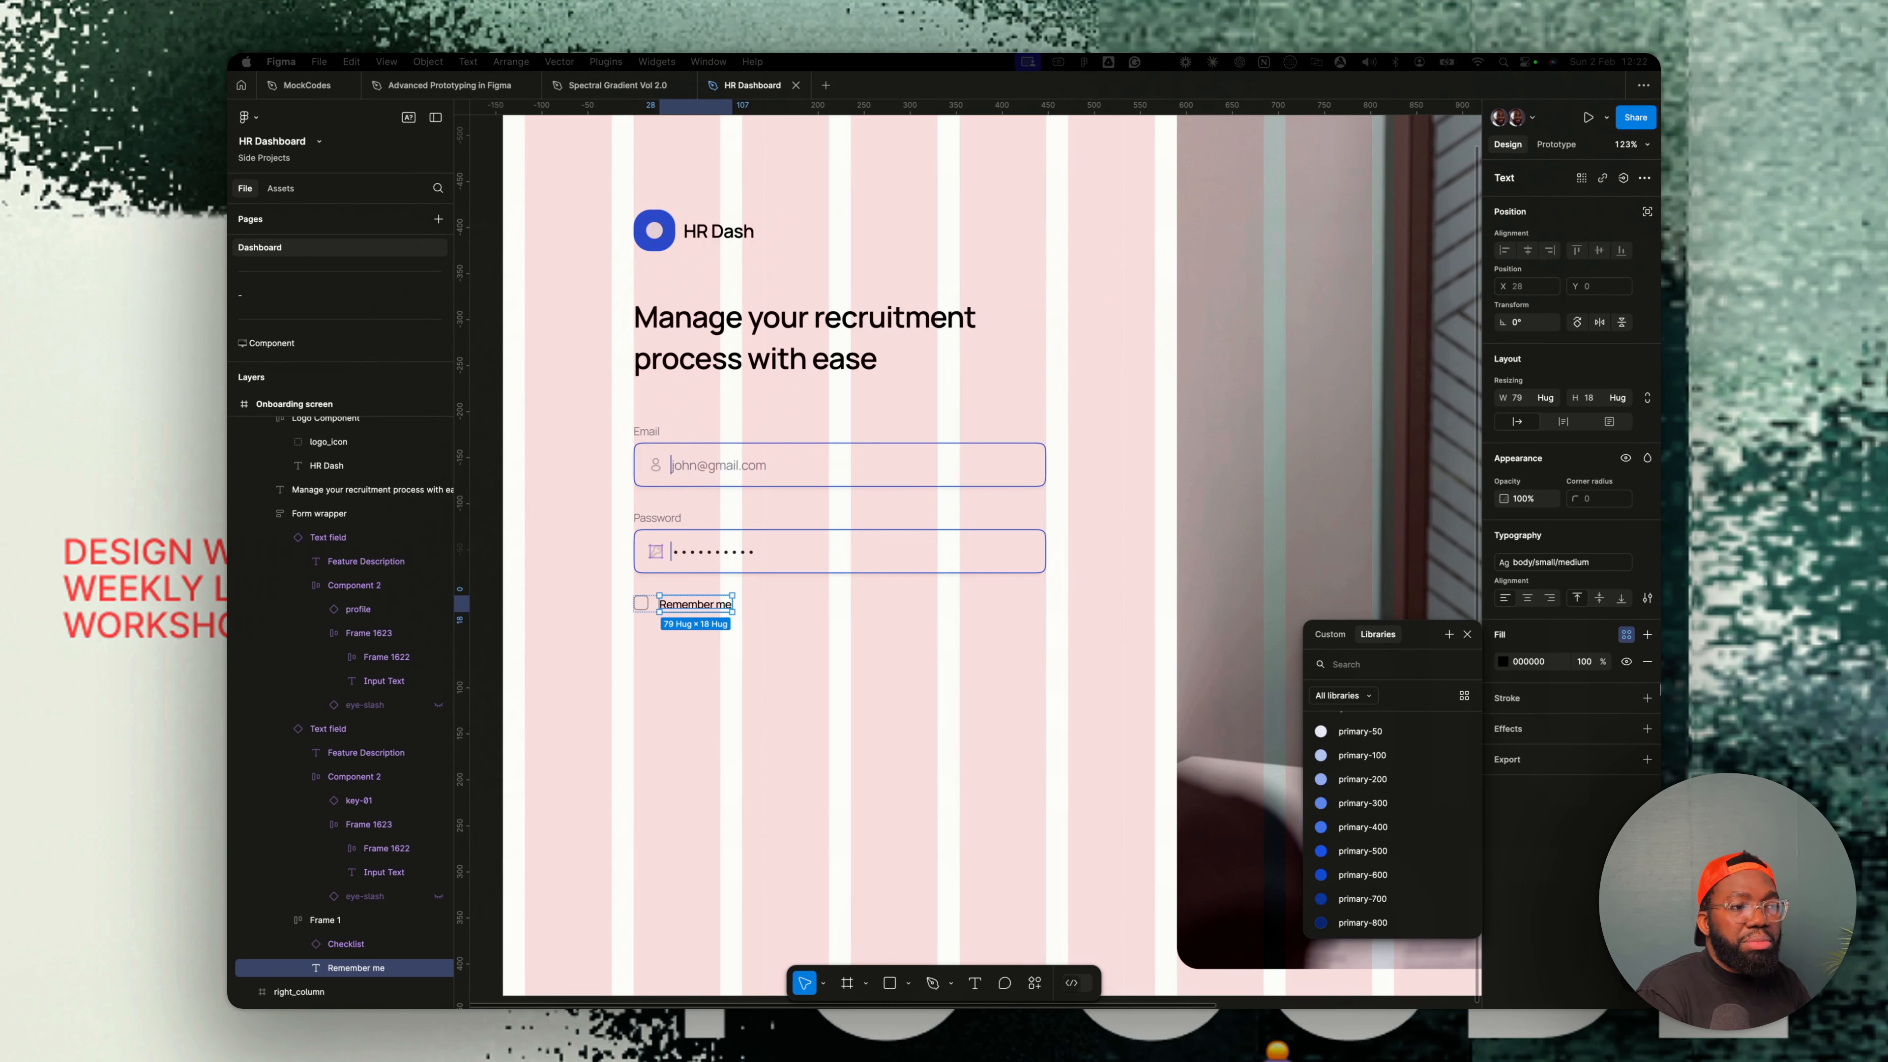
pyautogui.click(1559, 565)
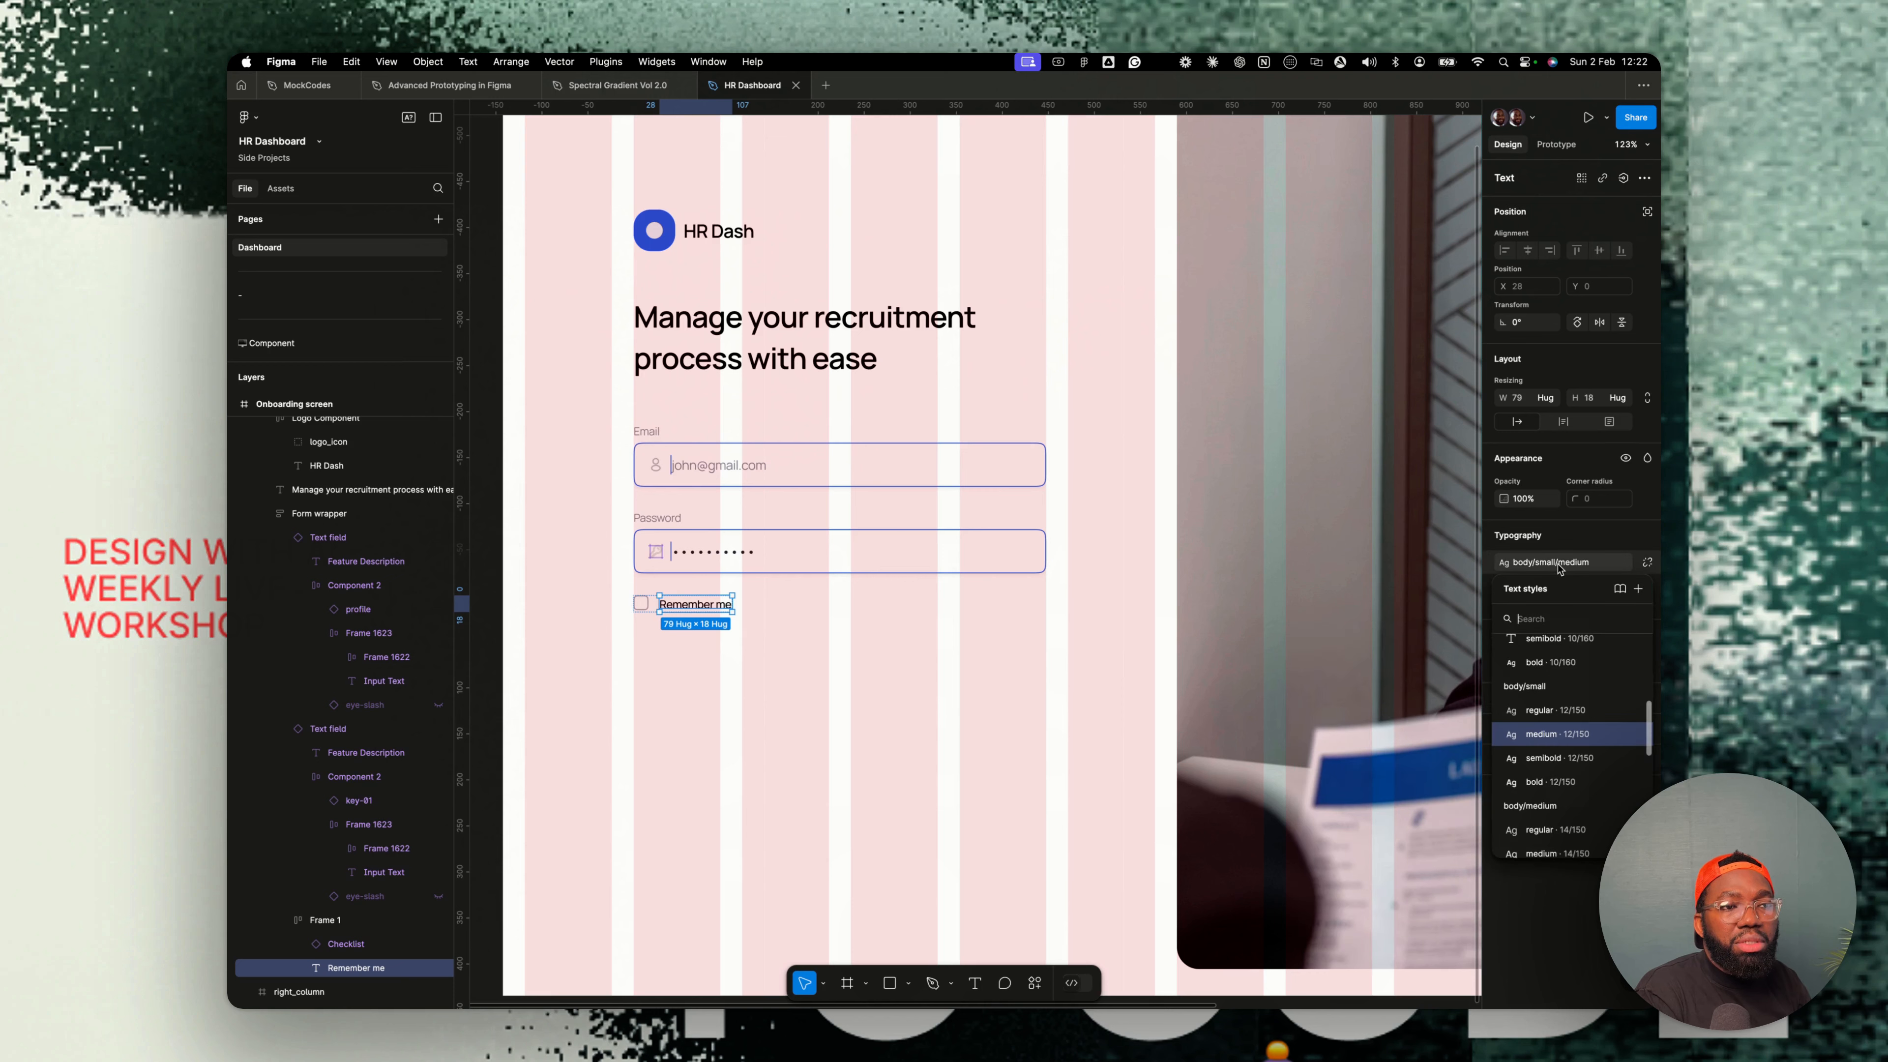
pyautogui.click(1557, 710)
# - Color the Remember me text with the neutral-500 color style
pyautogui.click(1627, 634)
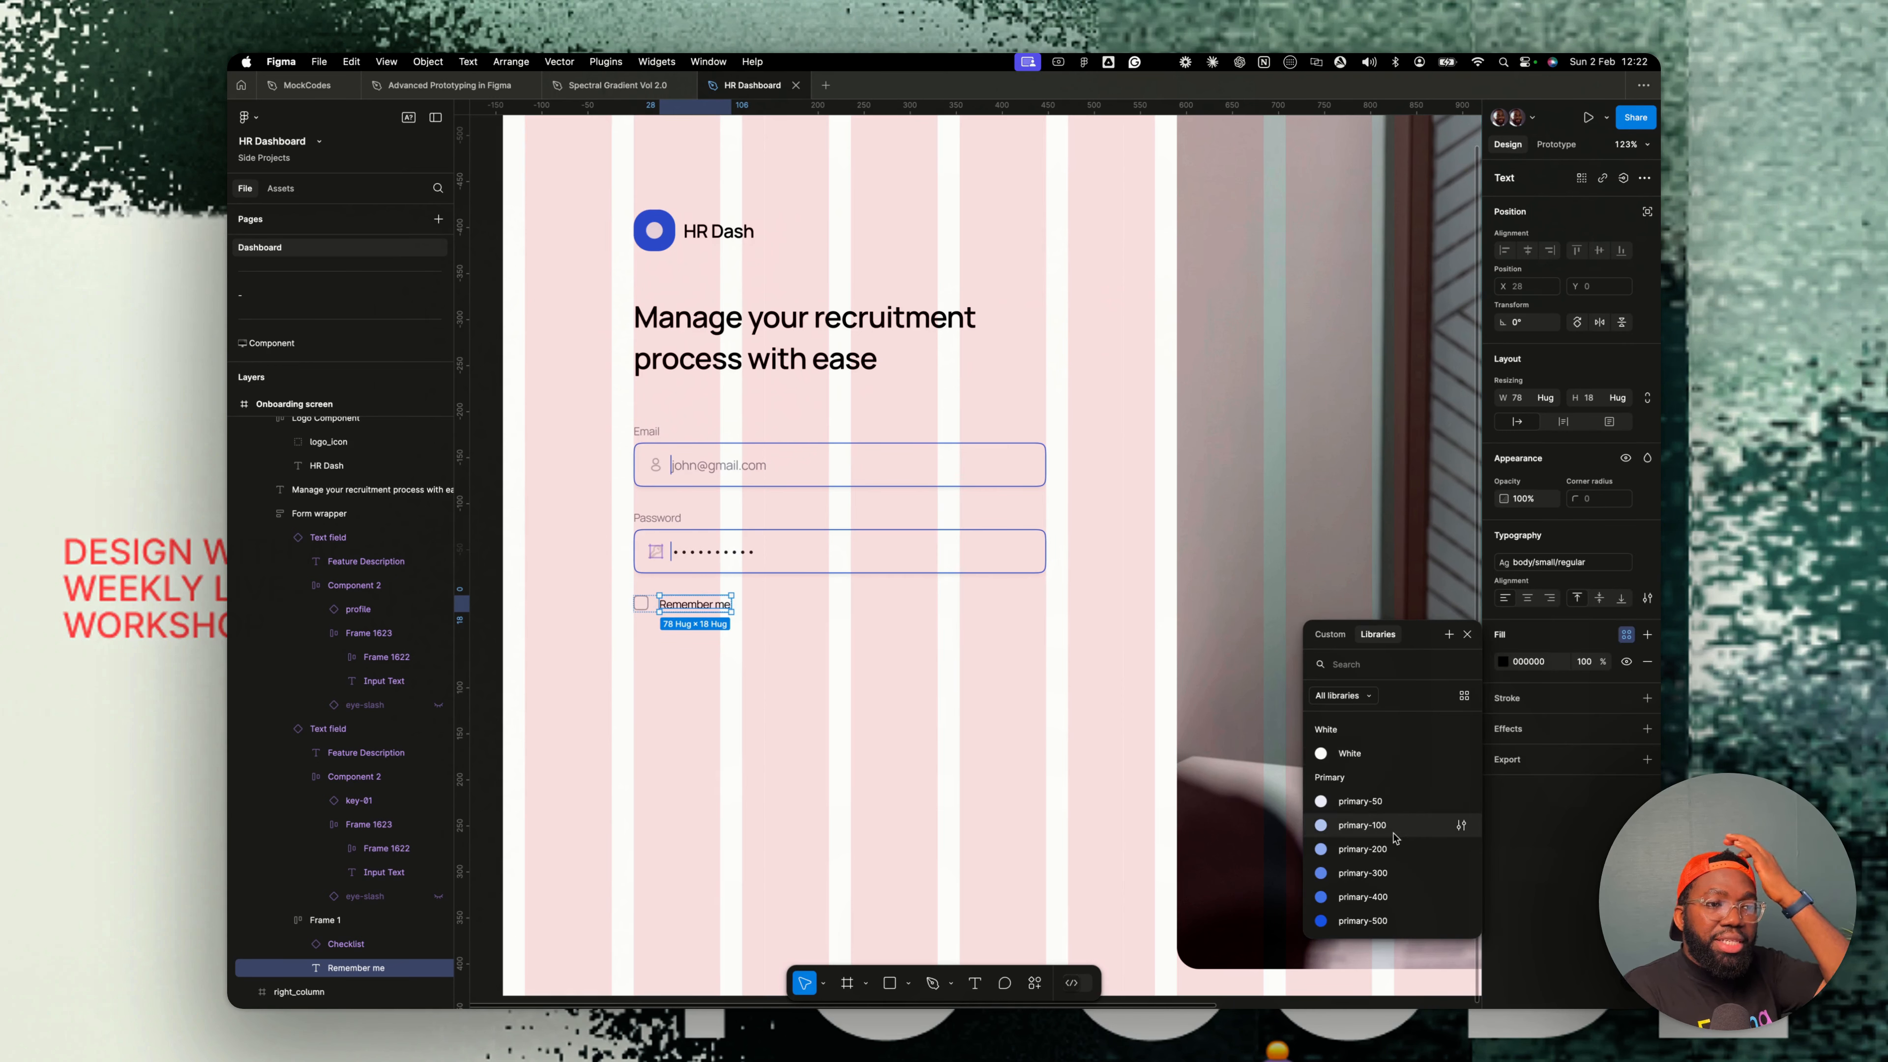
pyautogui.write('neutral')
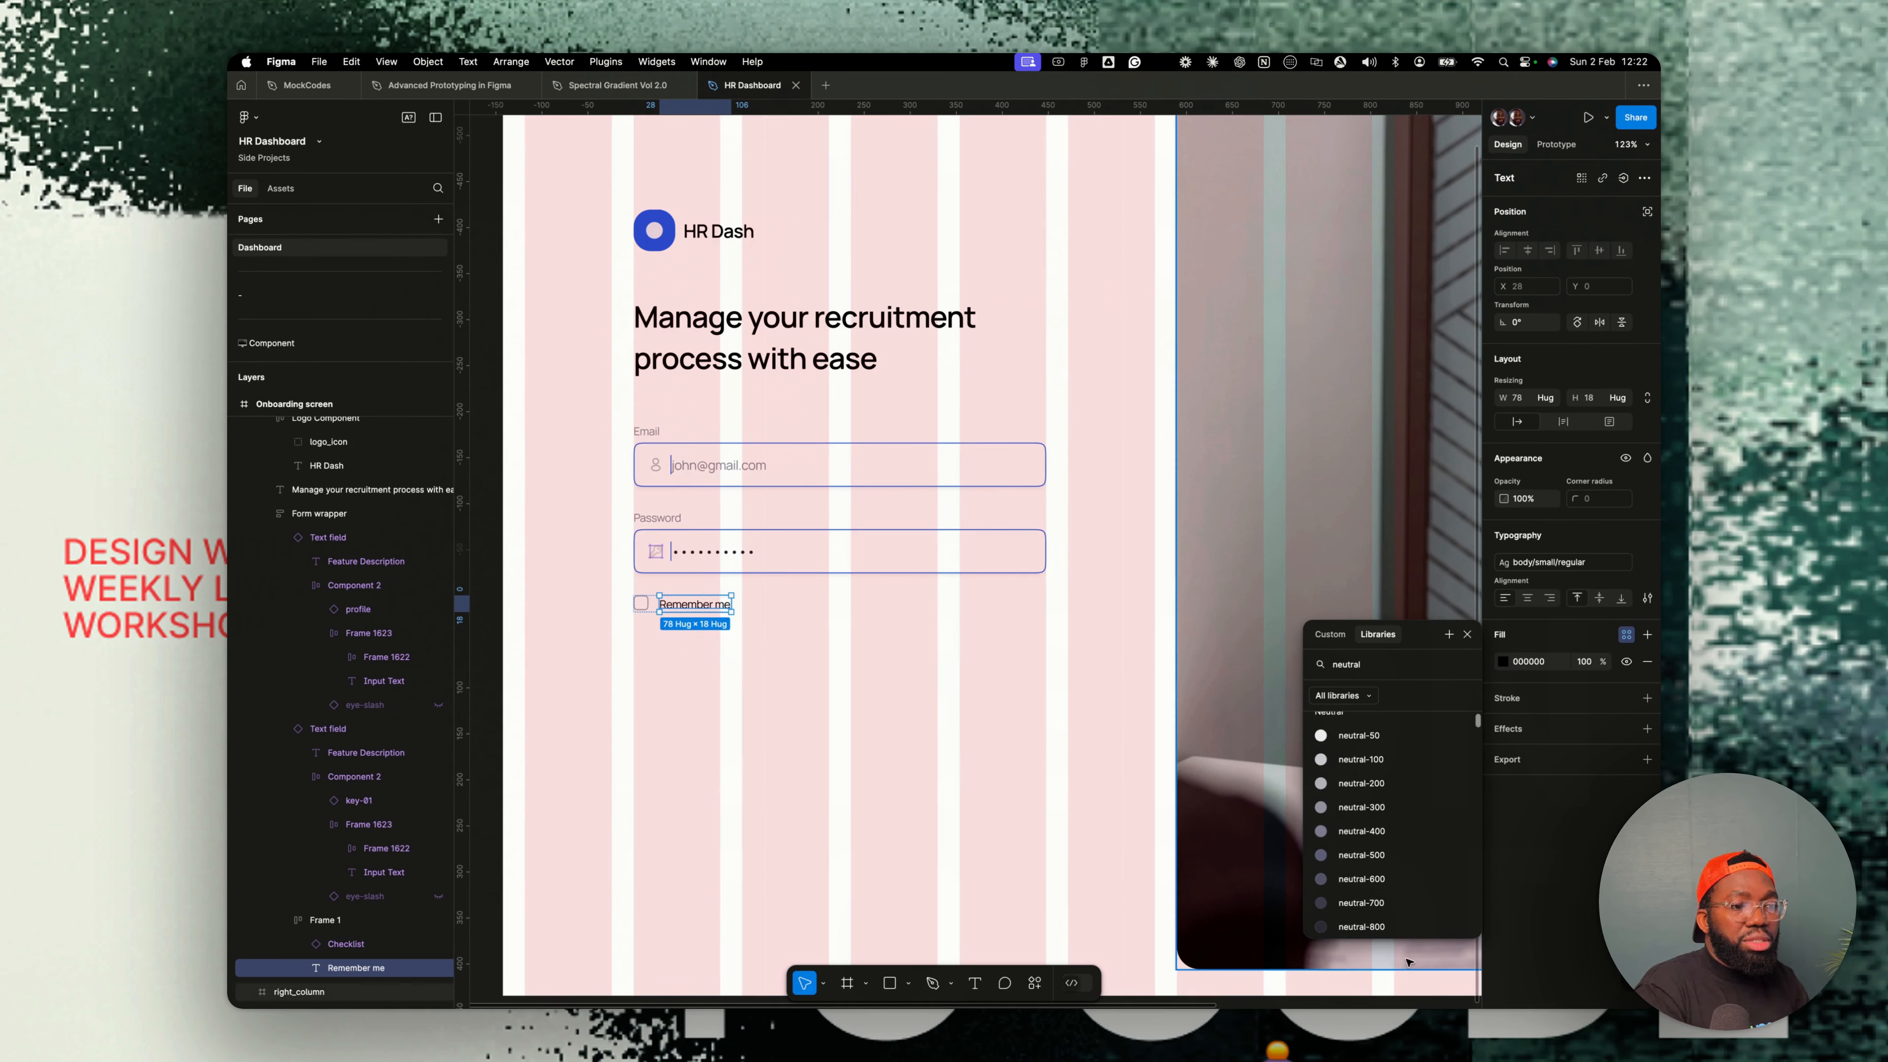
pyautogui.click(1370, 858)
# - Add a Forgot password? text layer inside the form wrapper
pyautogui.click(700, 608)
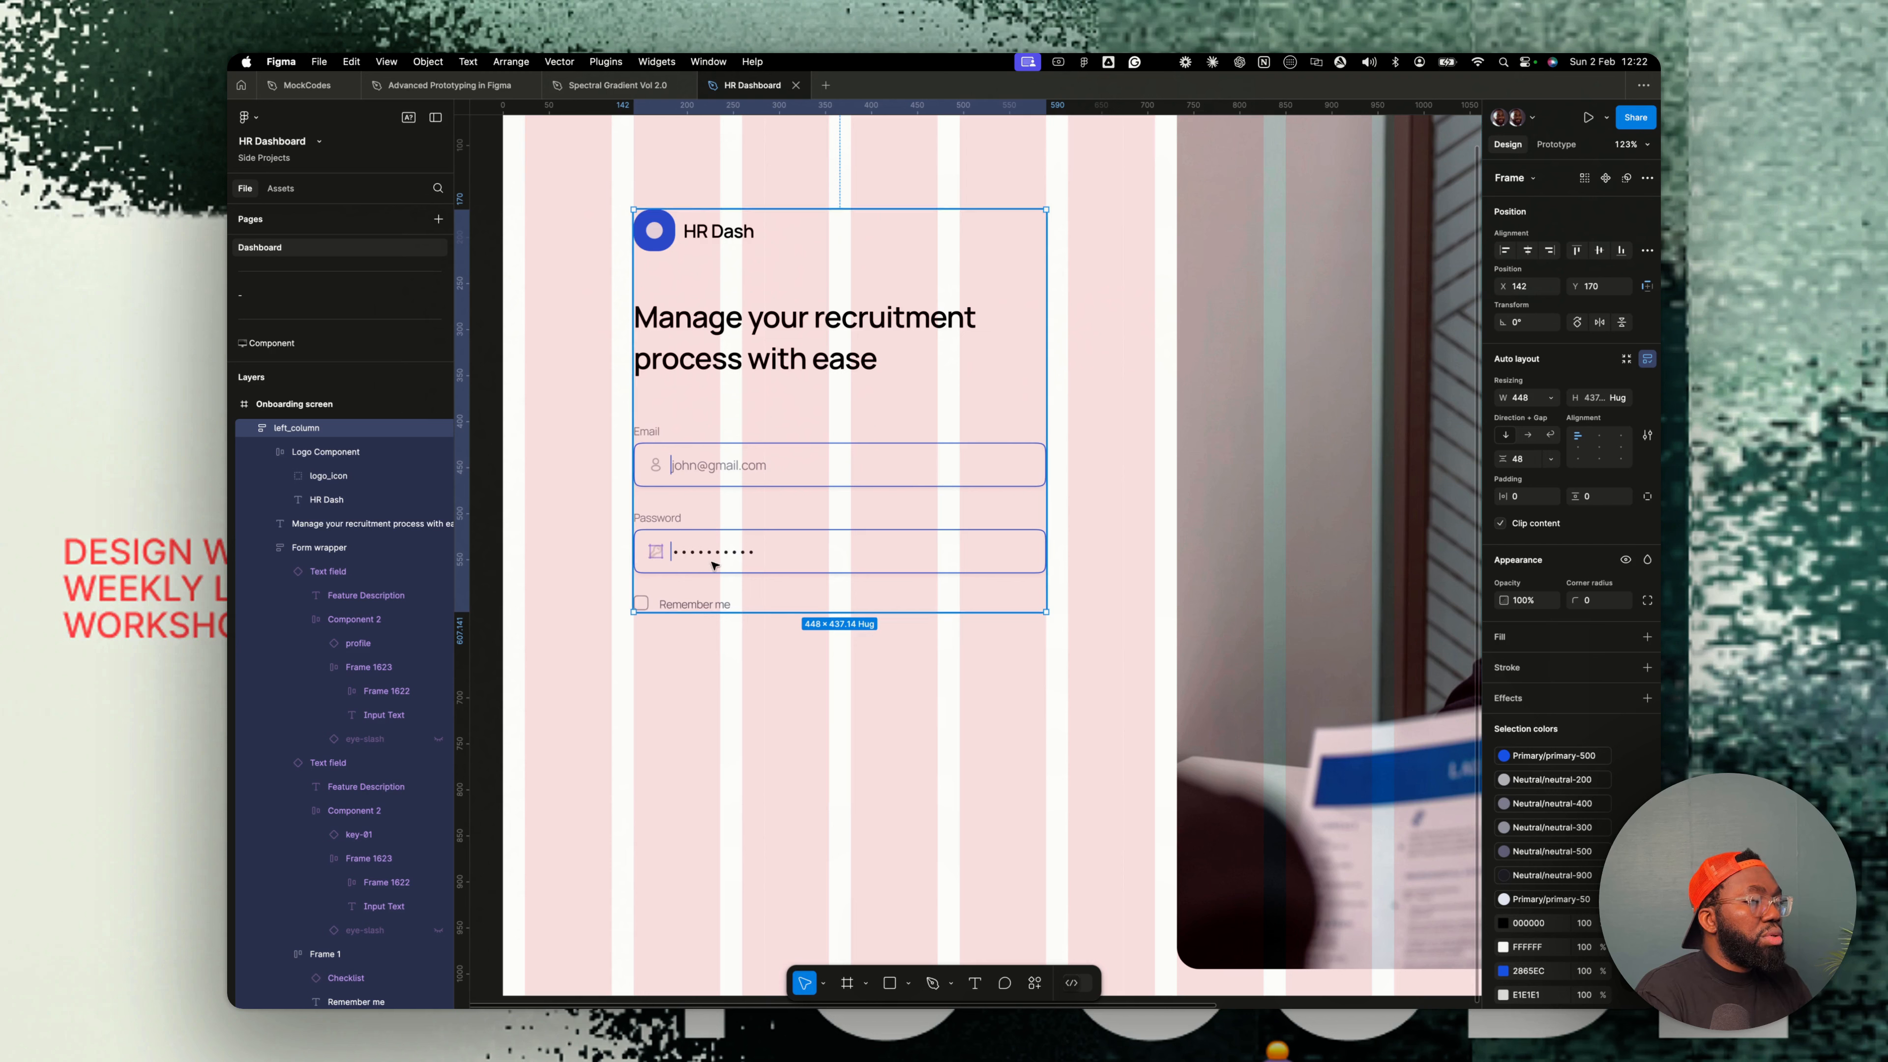
pyautogui.doubleClick(712, 603)
pyautogui.doubleClick(713, 604)
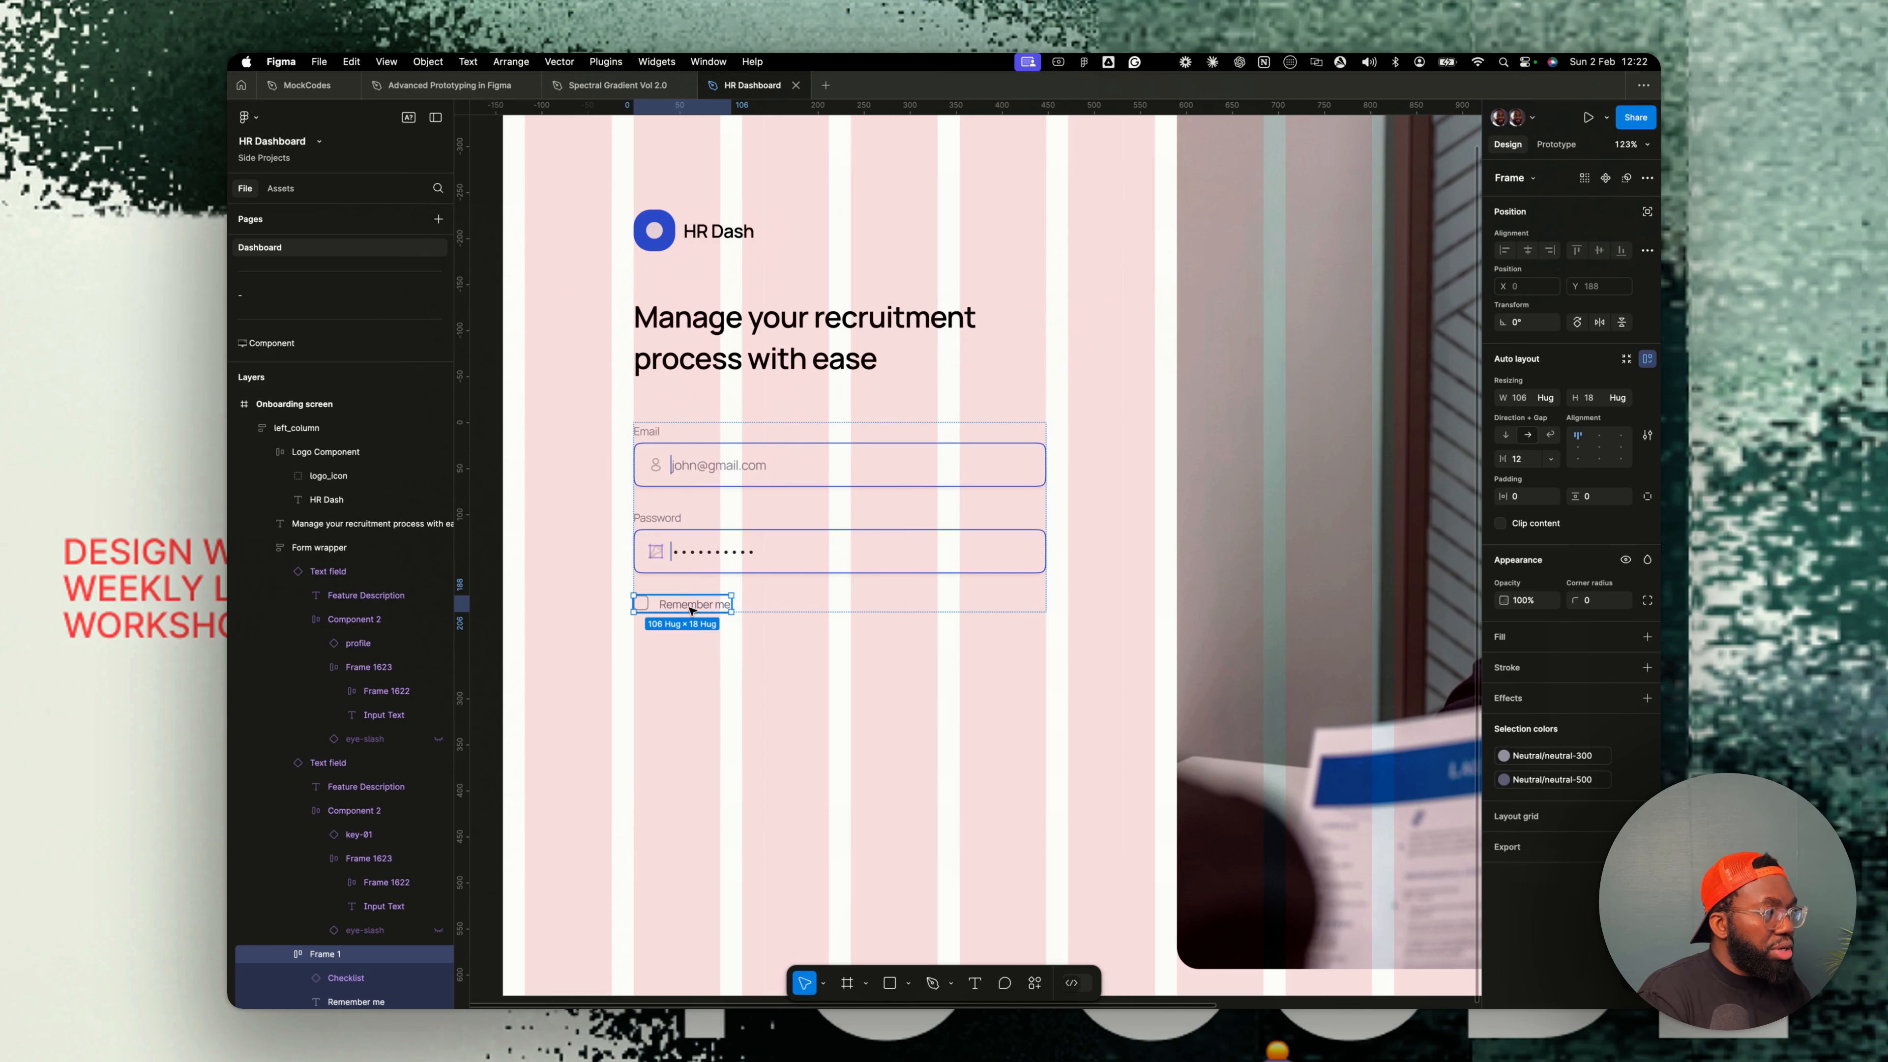
pyautogui.press('t')
pyautogui.click(785, 607)
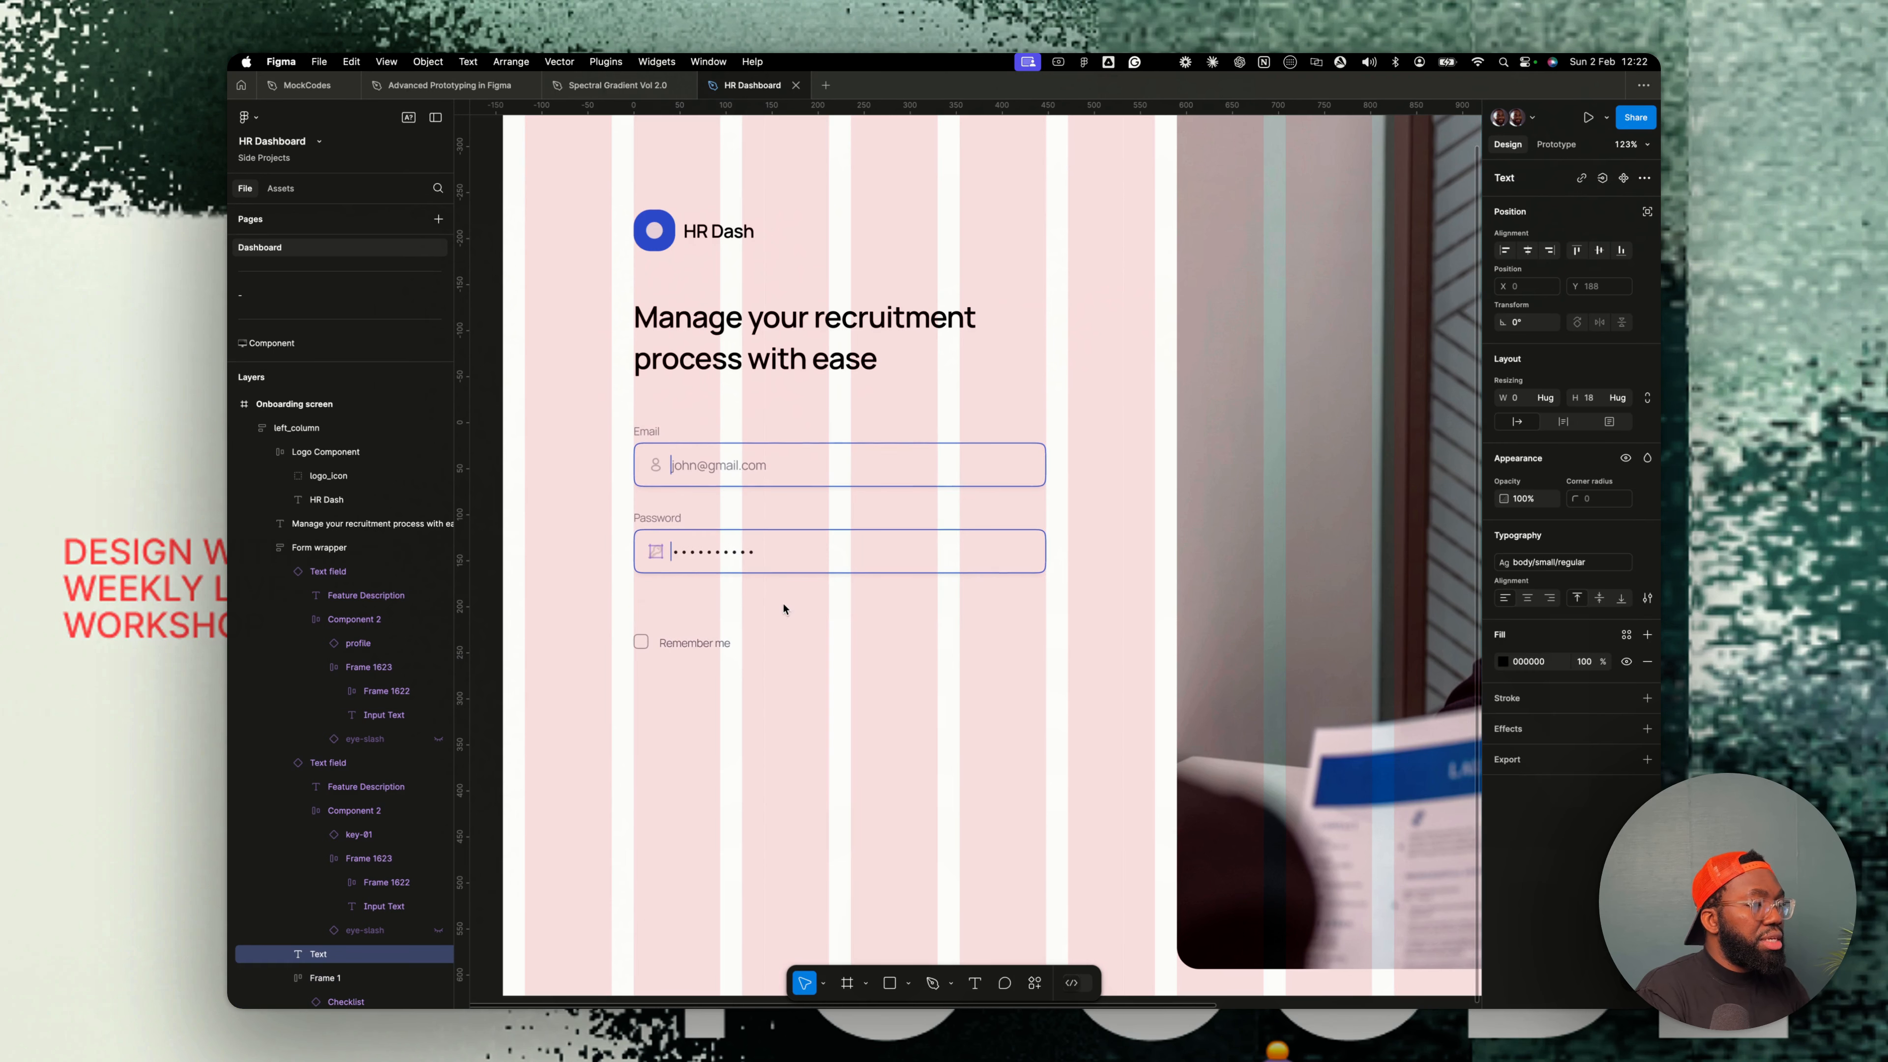
pyautogui.write('Forgot passwo')
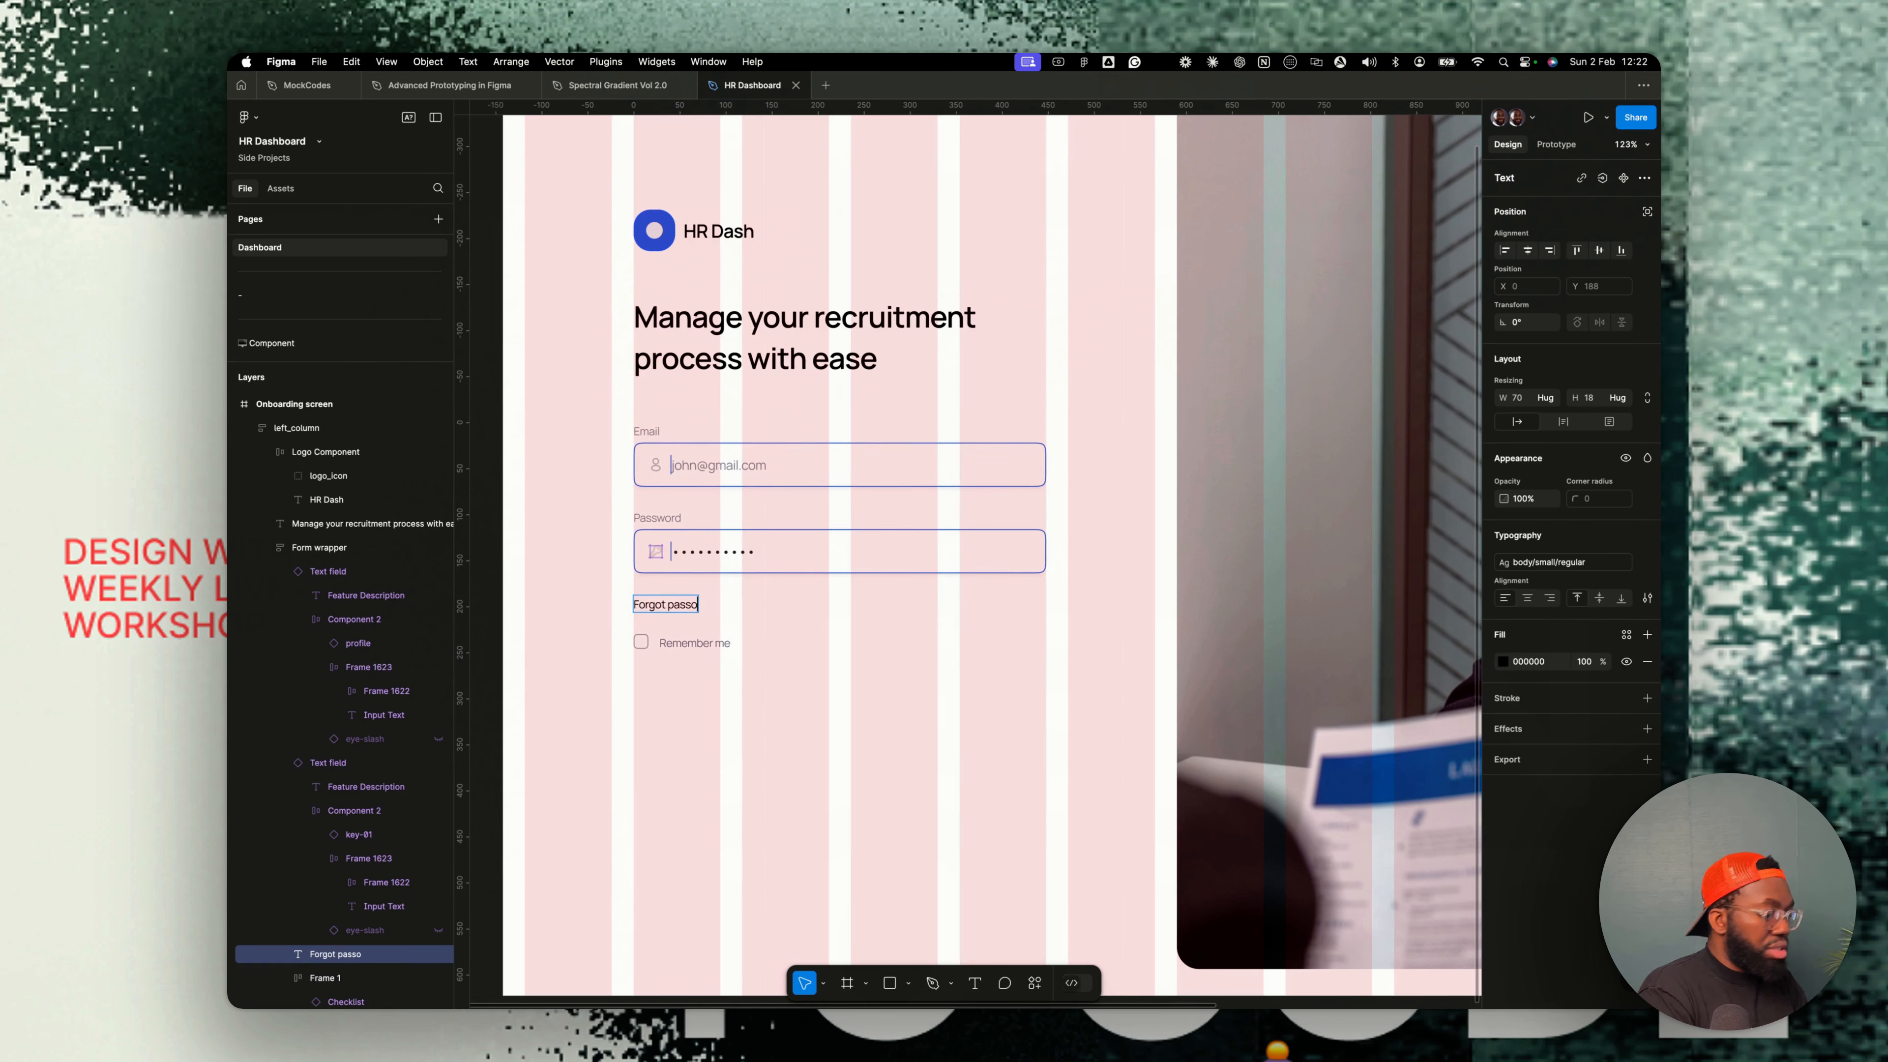
pyautogui.write('rd?')
pyautogui.press('Escape')
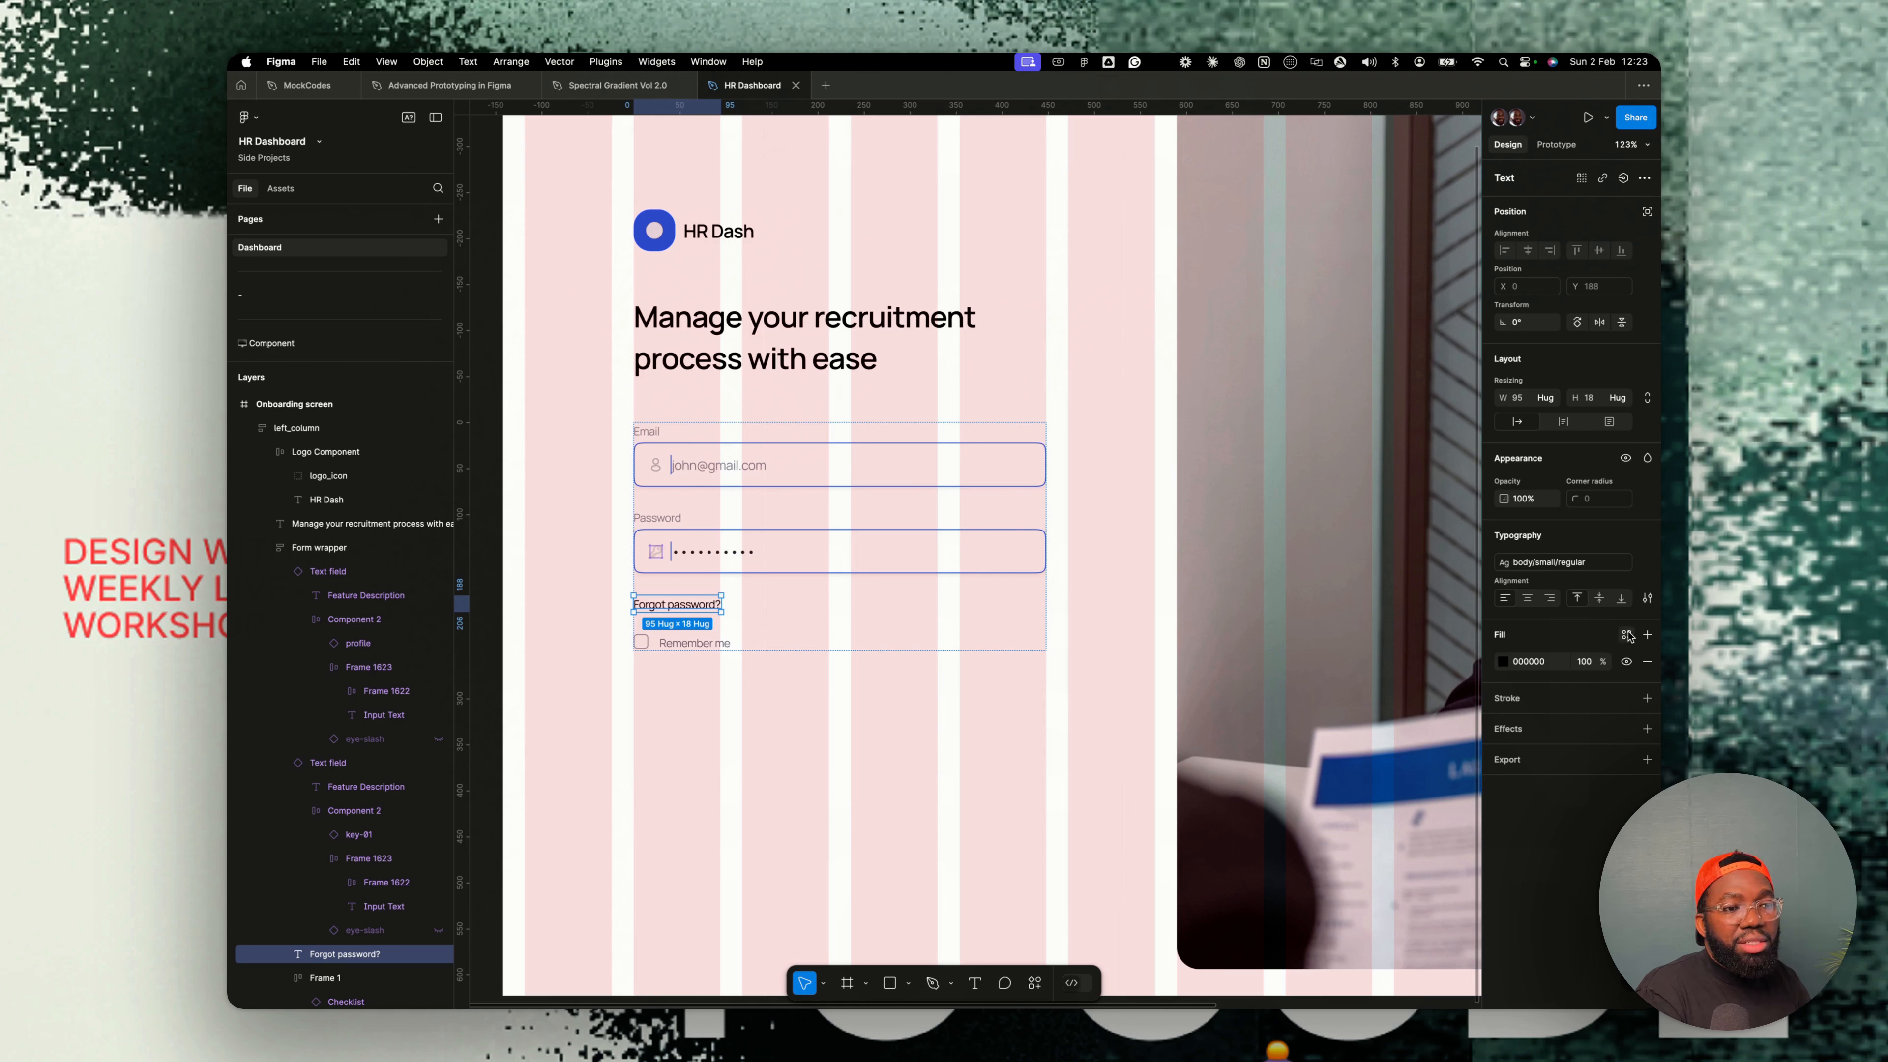
# - Color the Forgot password? text with the information-500 color style
pyautogui.click(1628, 635)
pyautogui.scroll(-5, 1390, 818)
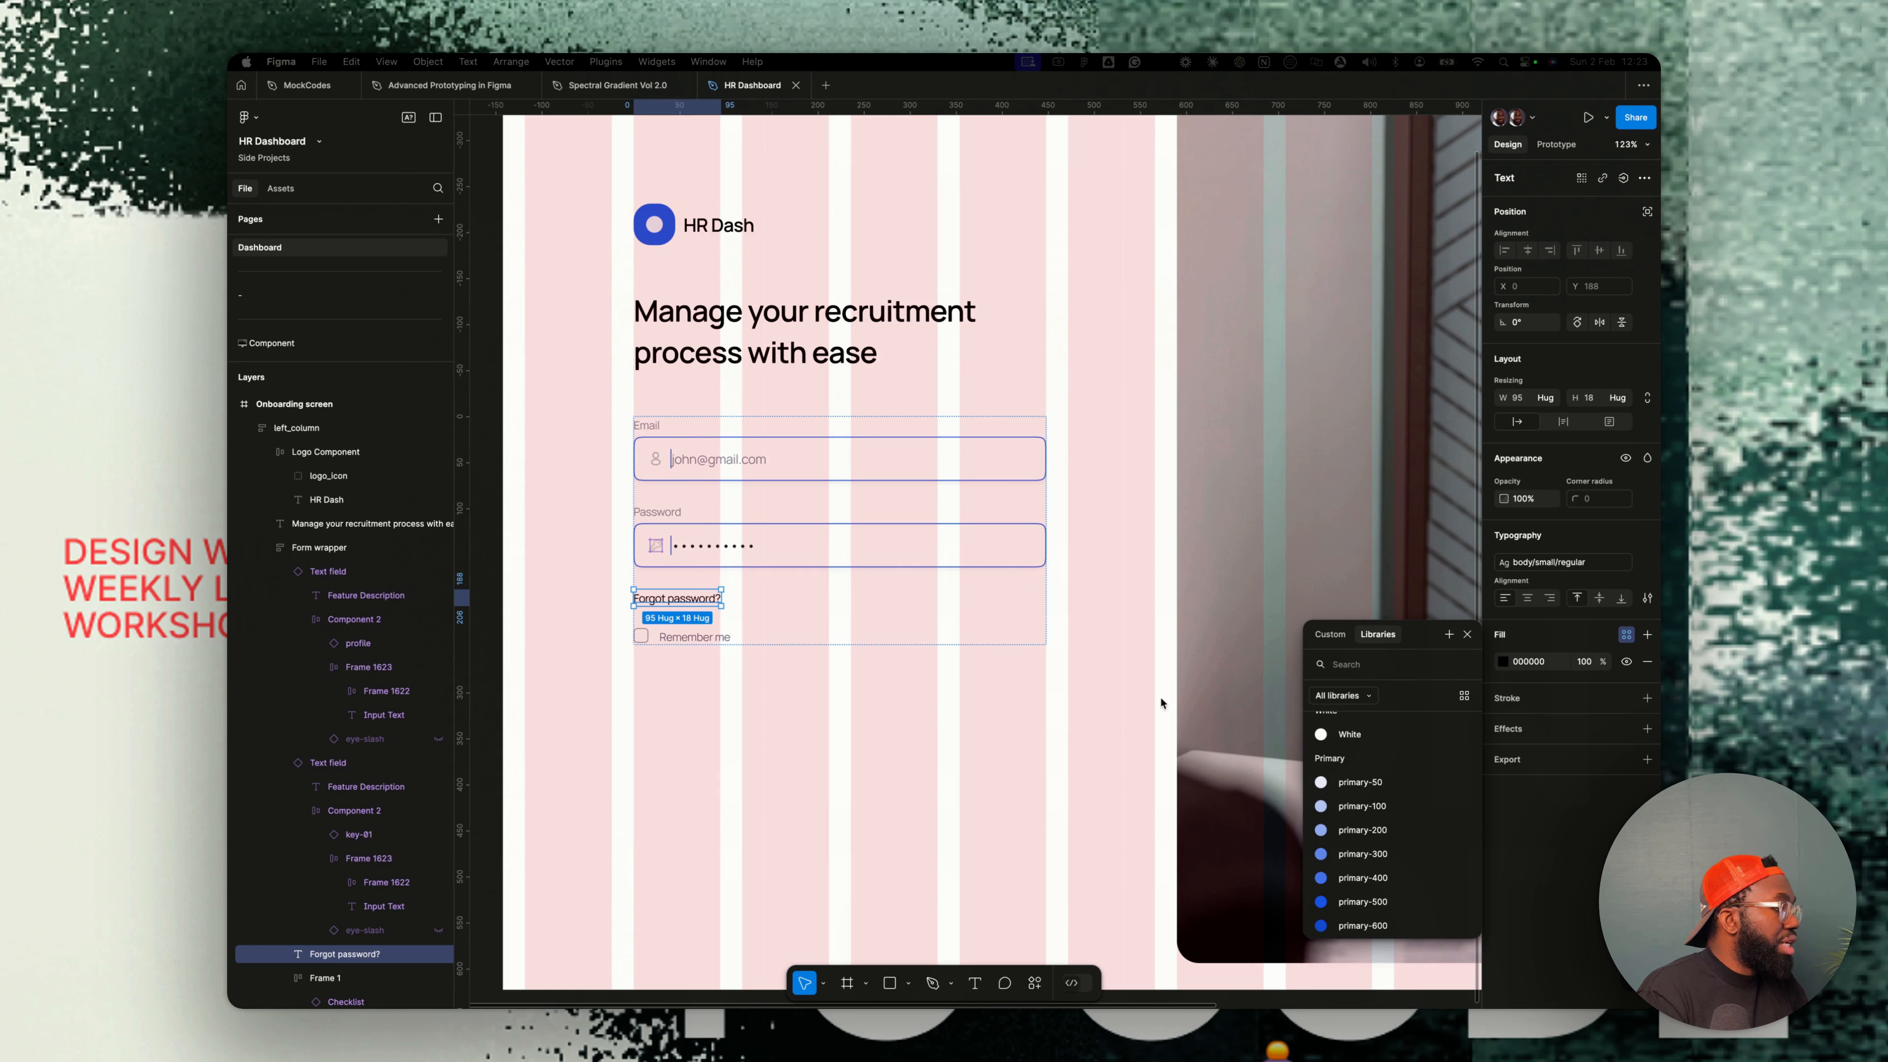
pyautogui.click(1374, 672)
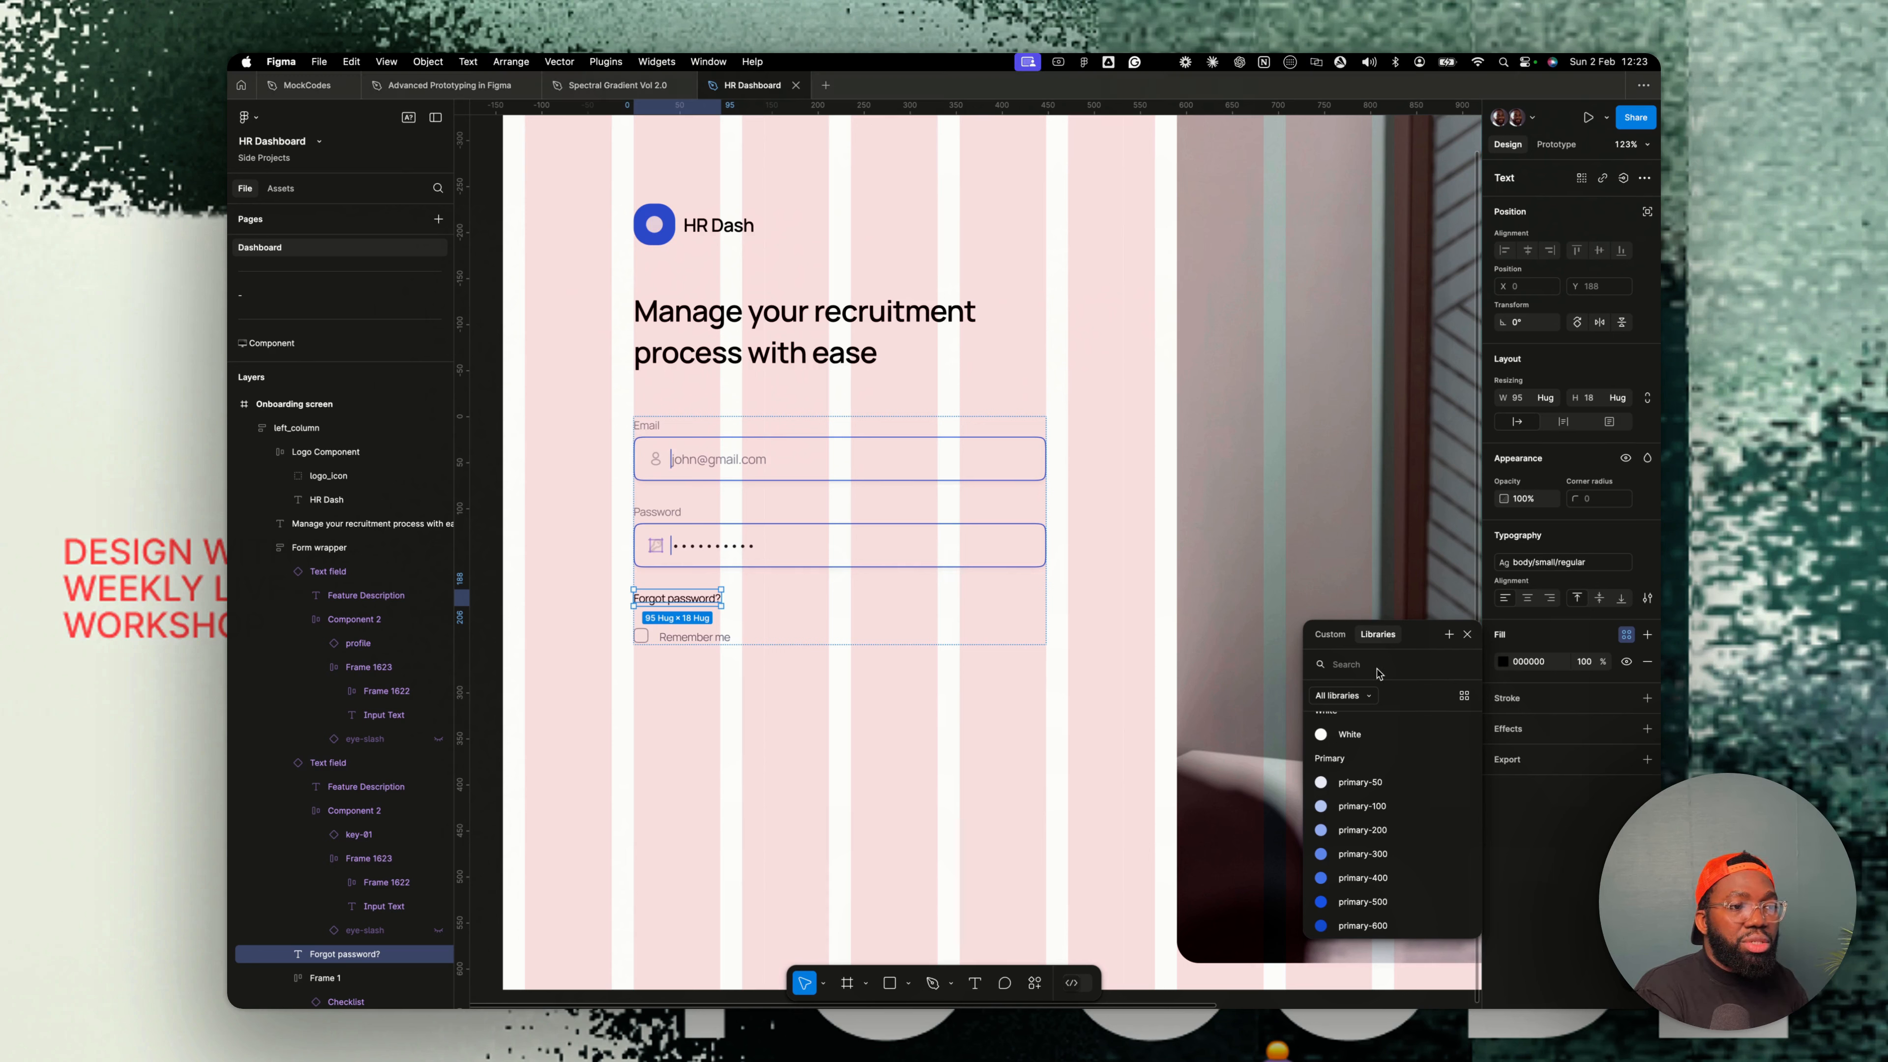
pyautogui.write('informa')
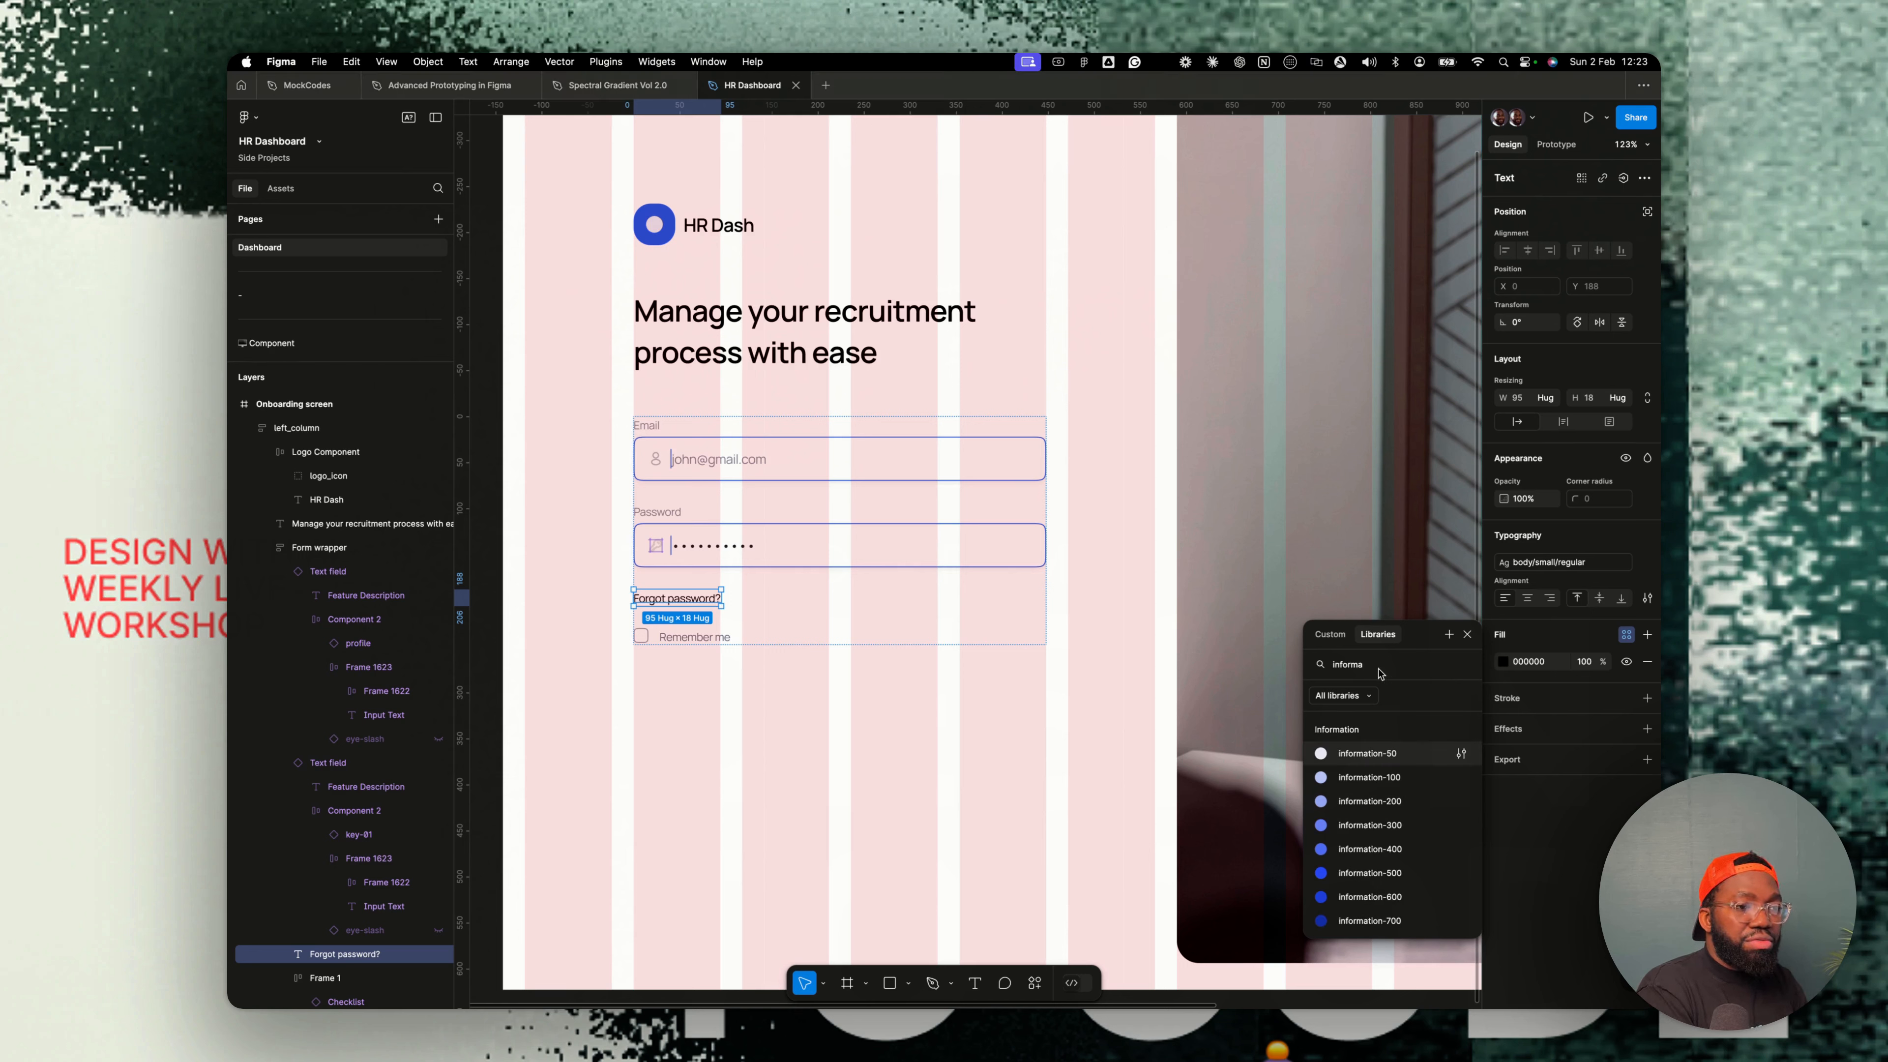
pyautogui.click(1370, 872)
# - Wrap the Remember me row and Forgot password? link in an auto layout row, Remember me first, filling the container width
pyautogui.keyDown('shift'); pyautogui.click(692, 637); pyautogui.keyUp('shift')
pyautogui.hotkey('shift', 'a')
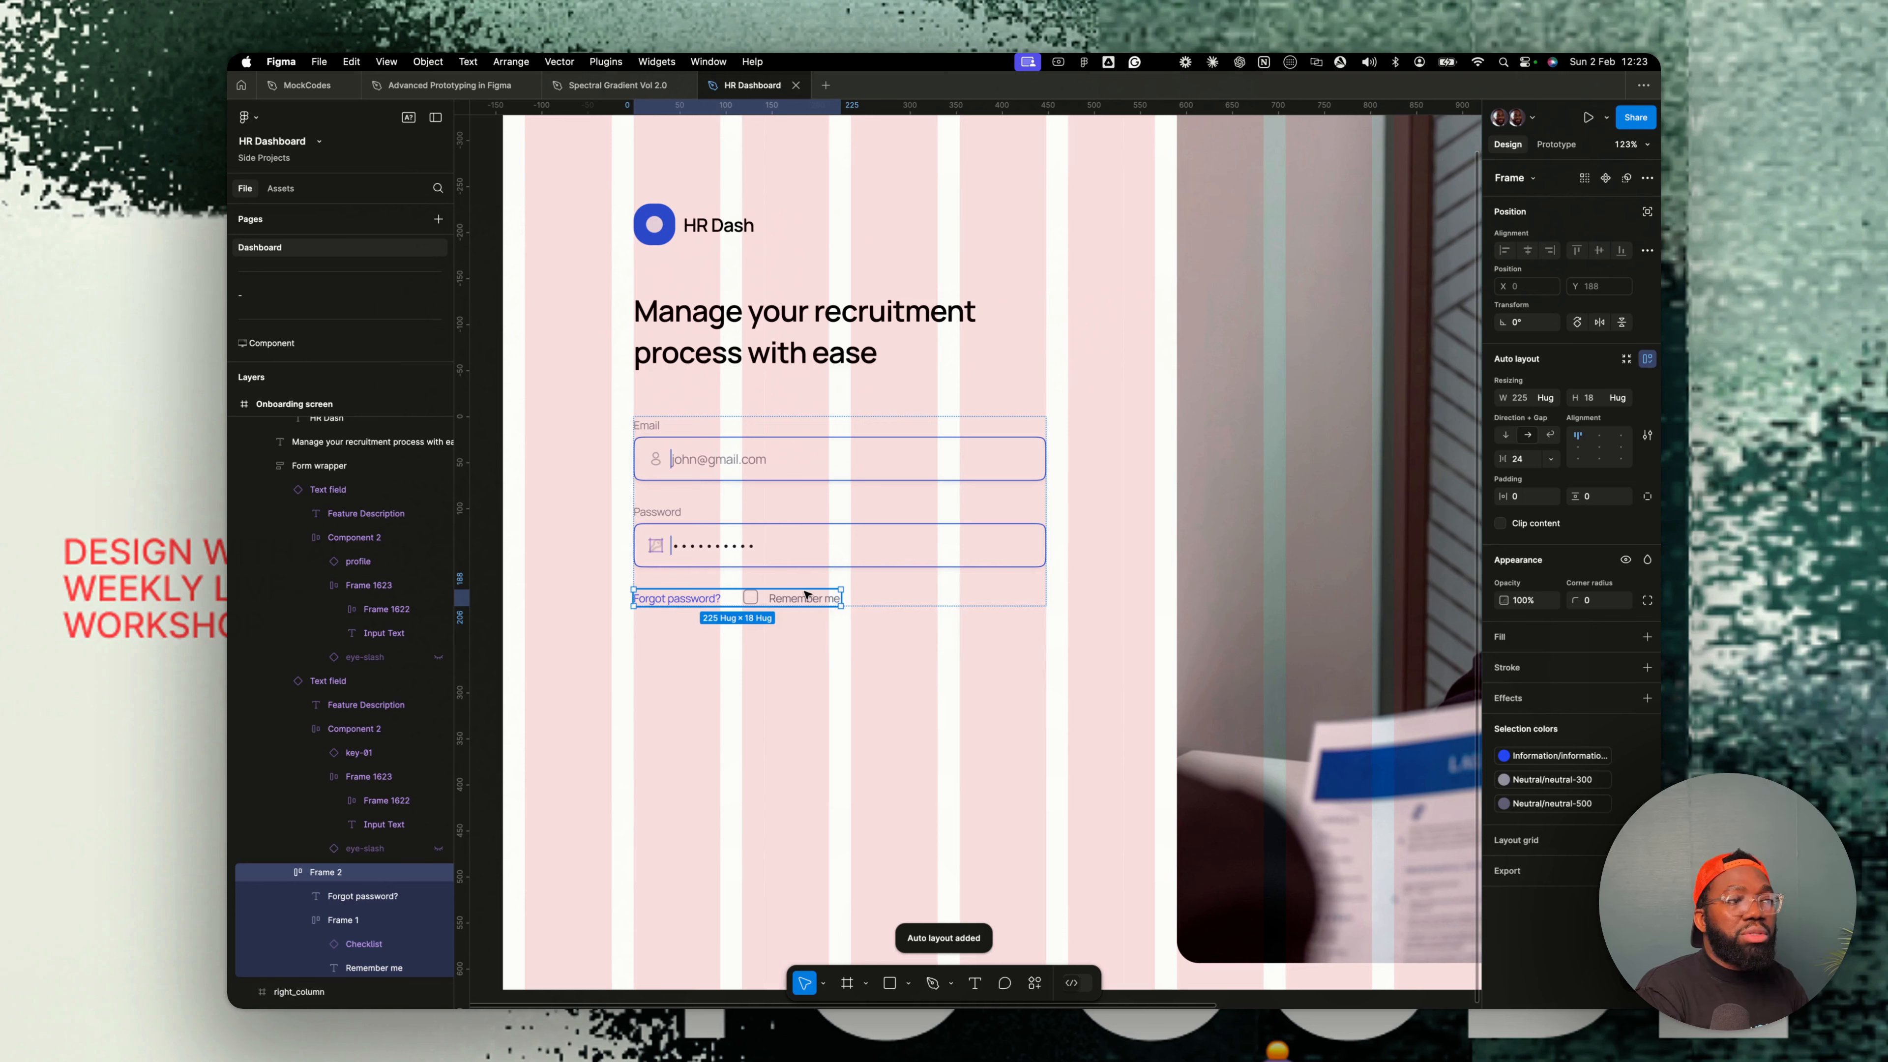
pyautogui.click(800, 600)
pyautogui.press('Left')
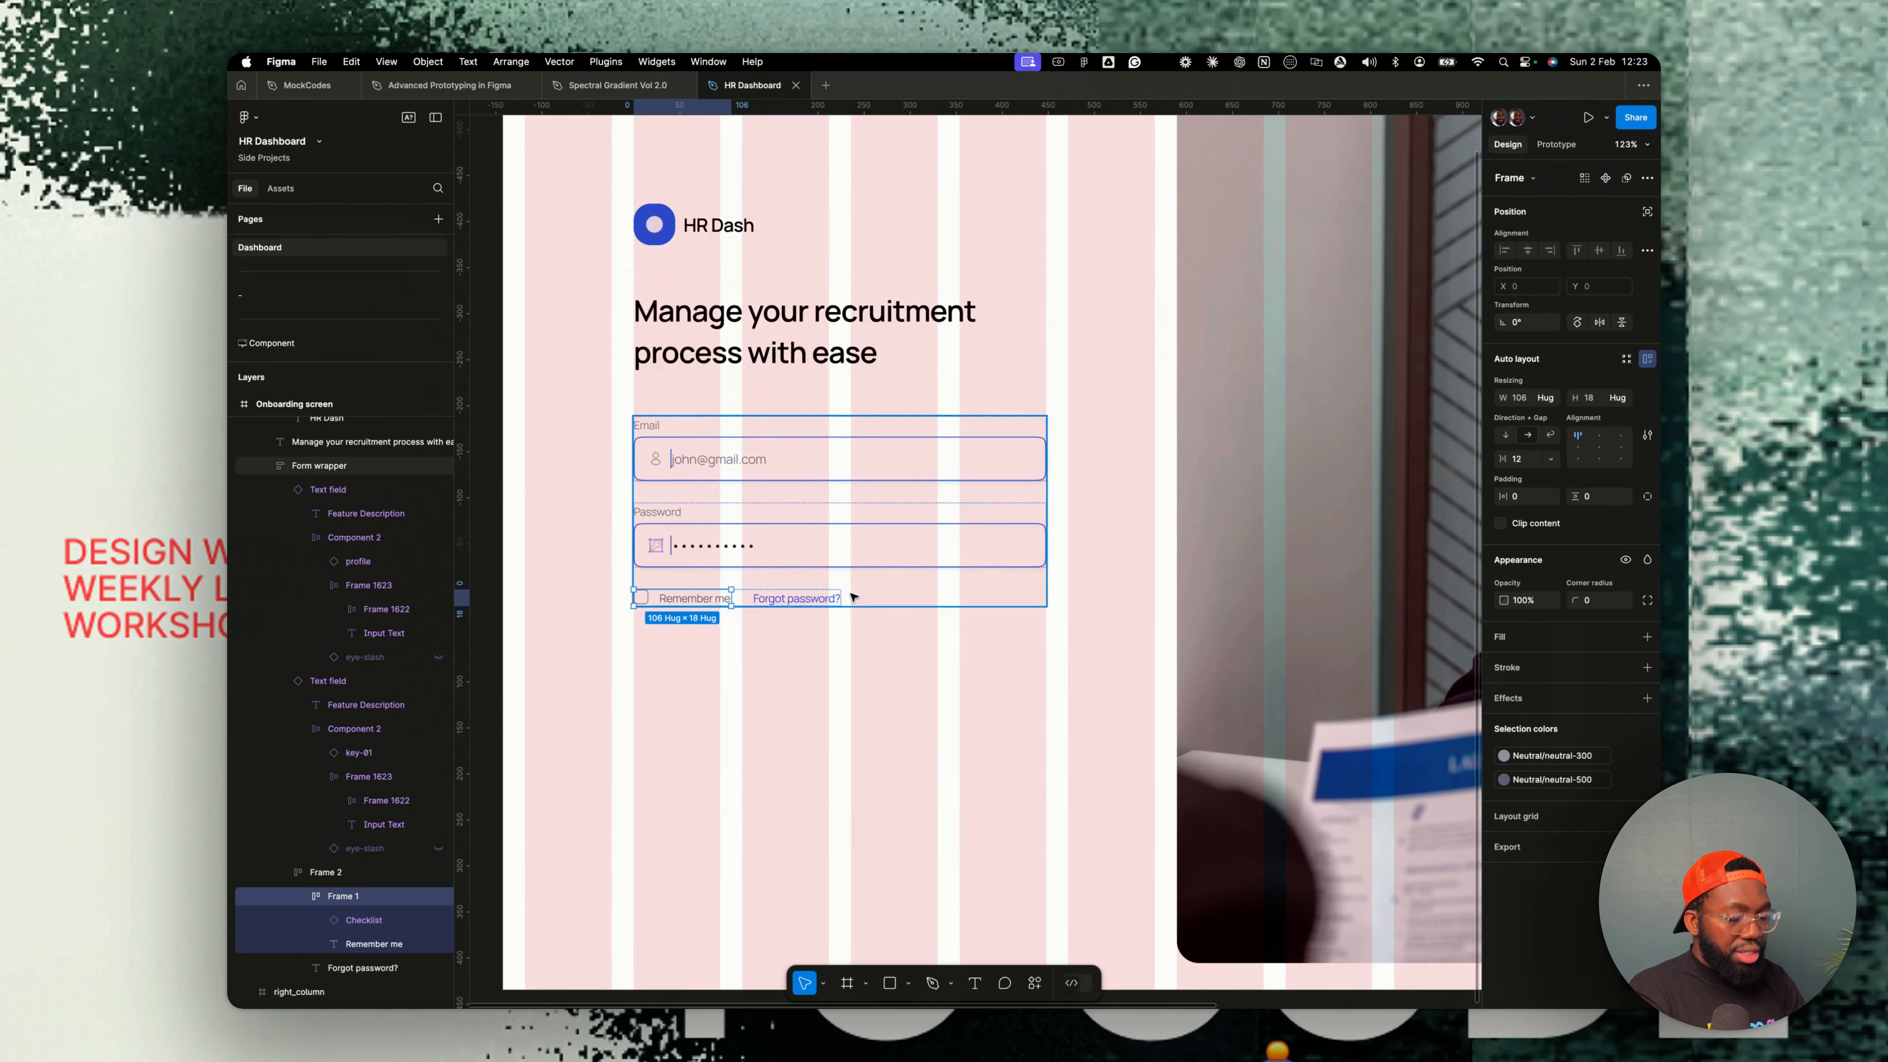
pyautogui.hotkey('shift', 'Return')
pyautogui.click(1546, 398)
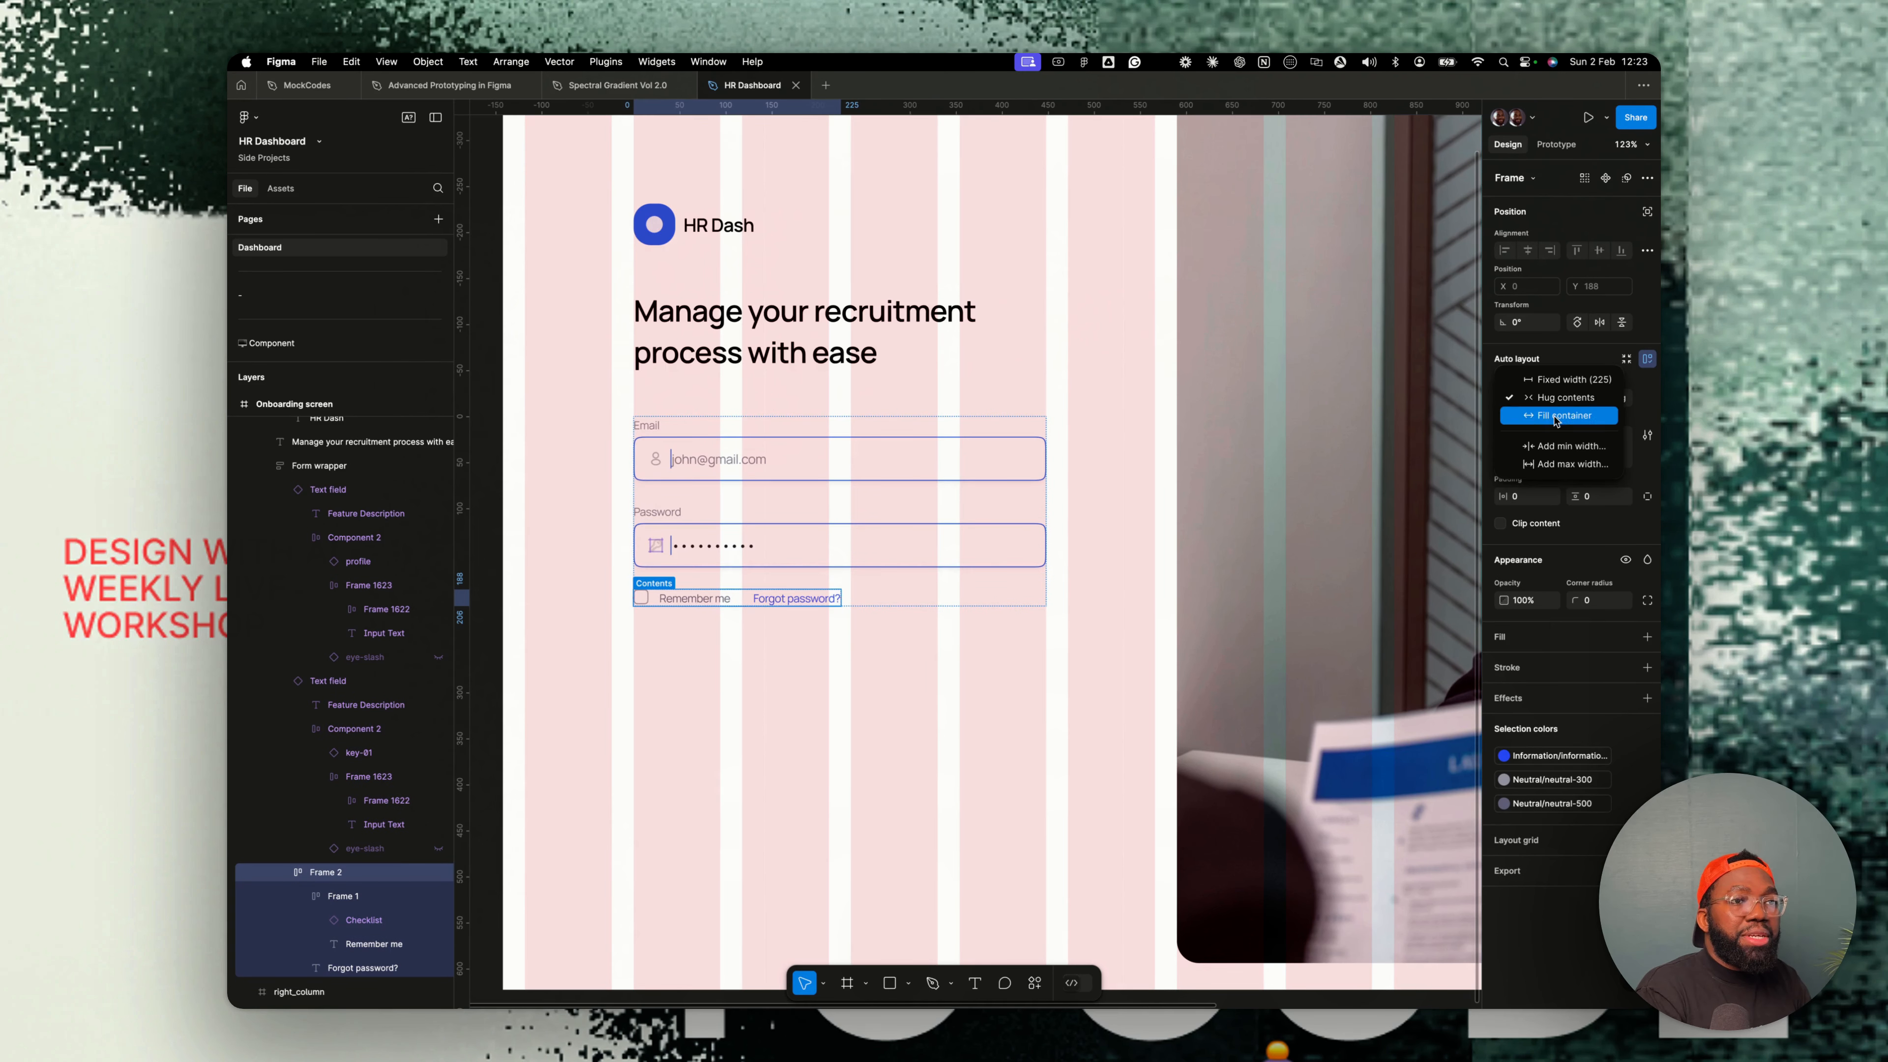
pyautogui.click(1556, 417)
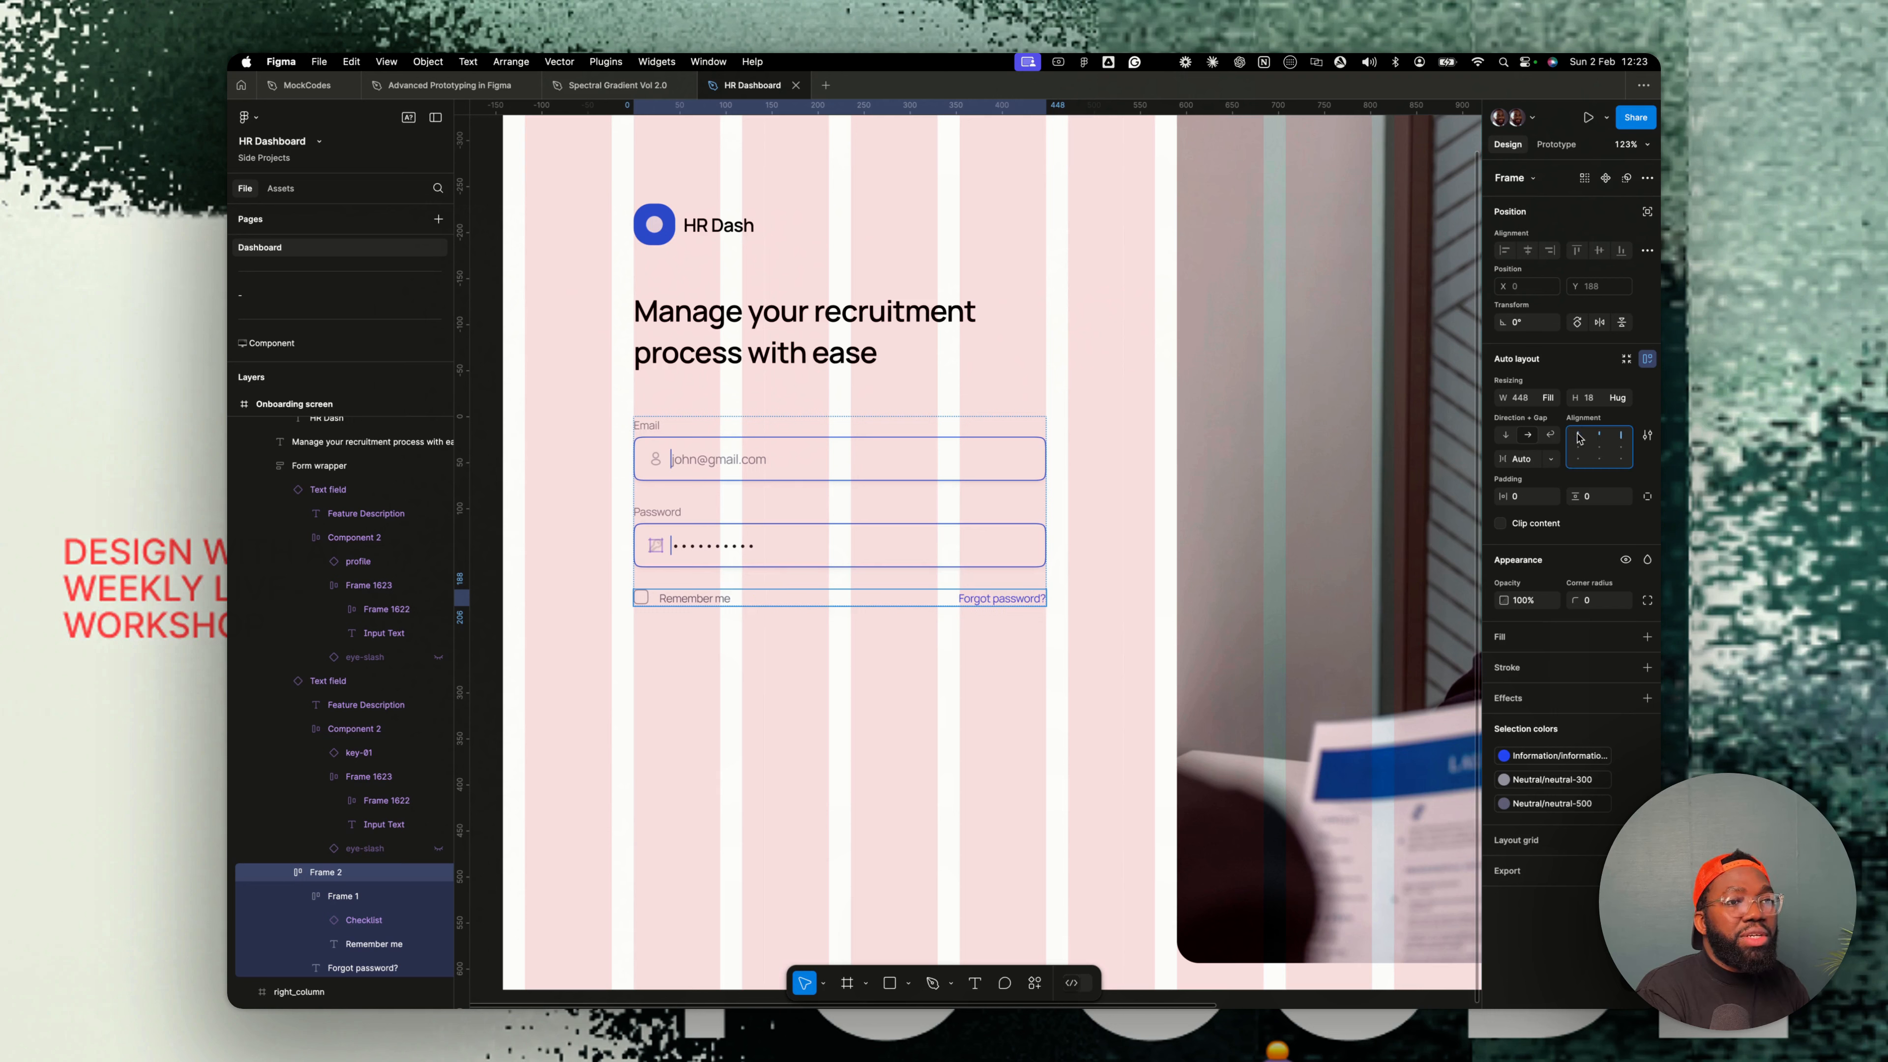
# - Rename the new auto layout row as Login form options
pyautogui.doubleClick(318, 872)
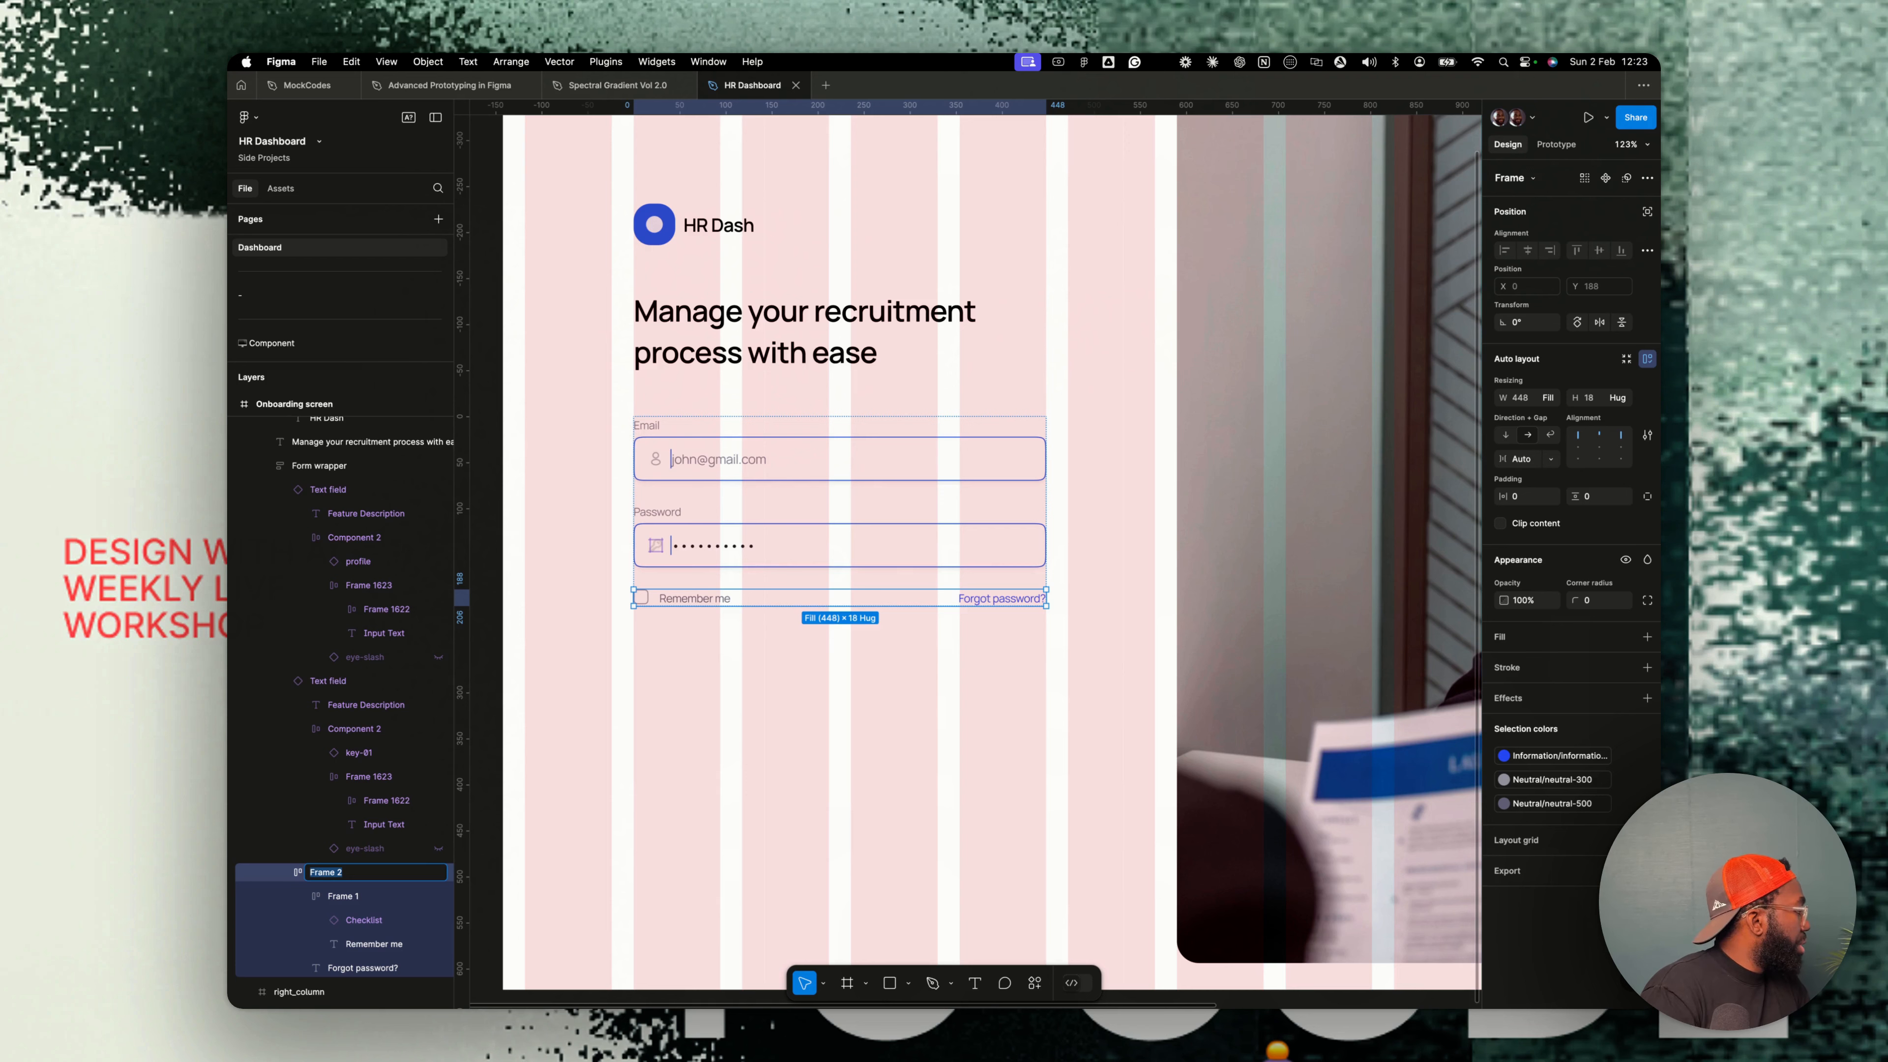
pyautogui.write('Login for')
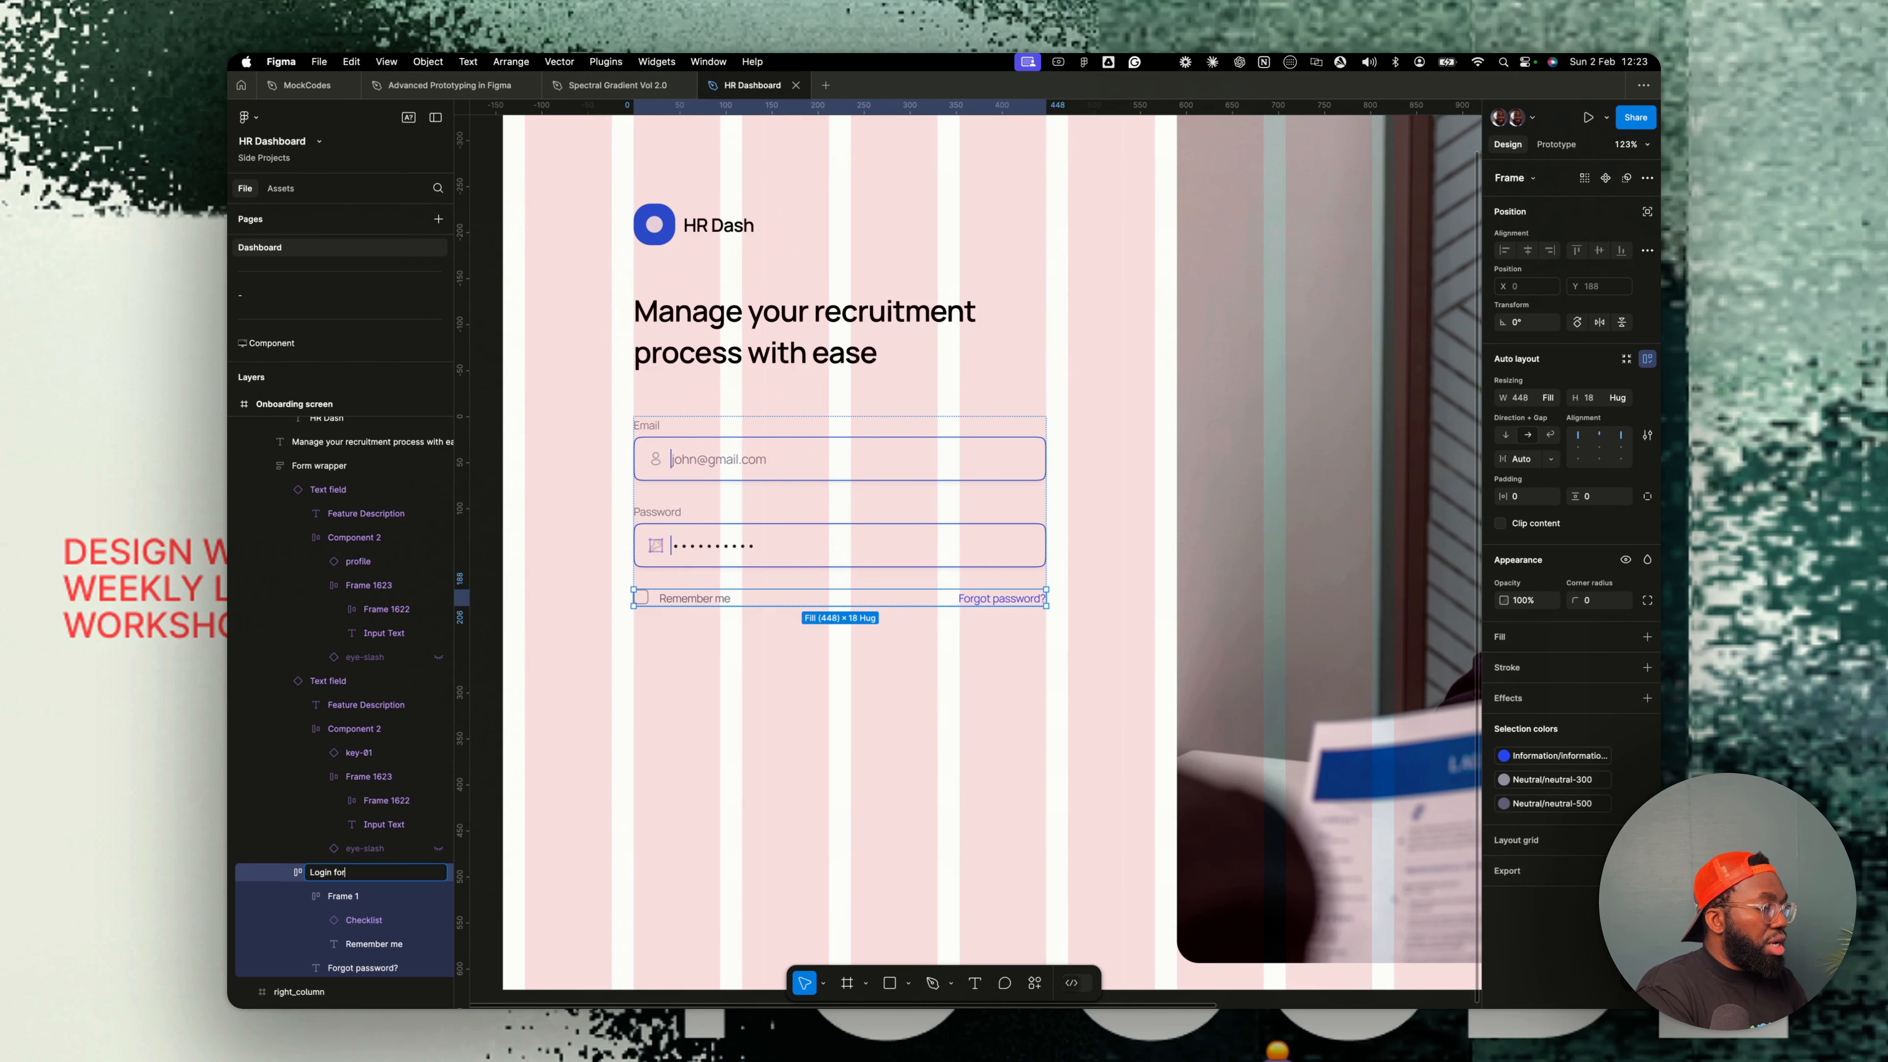
pyautogui.write('m options')
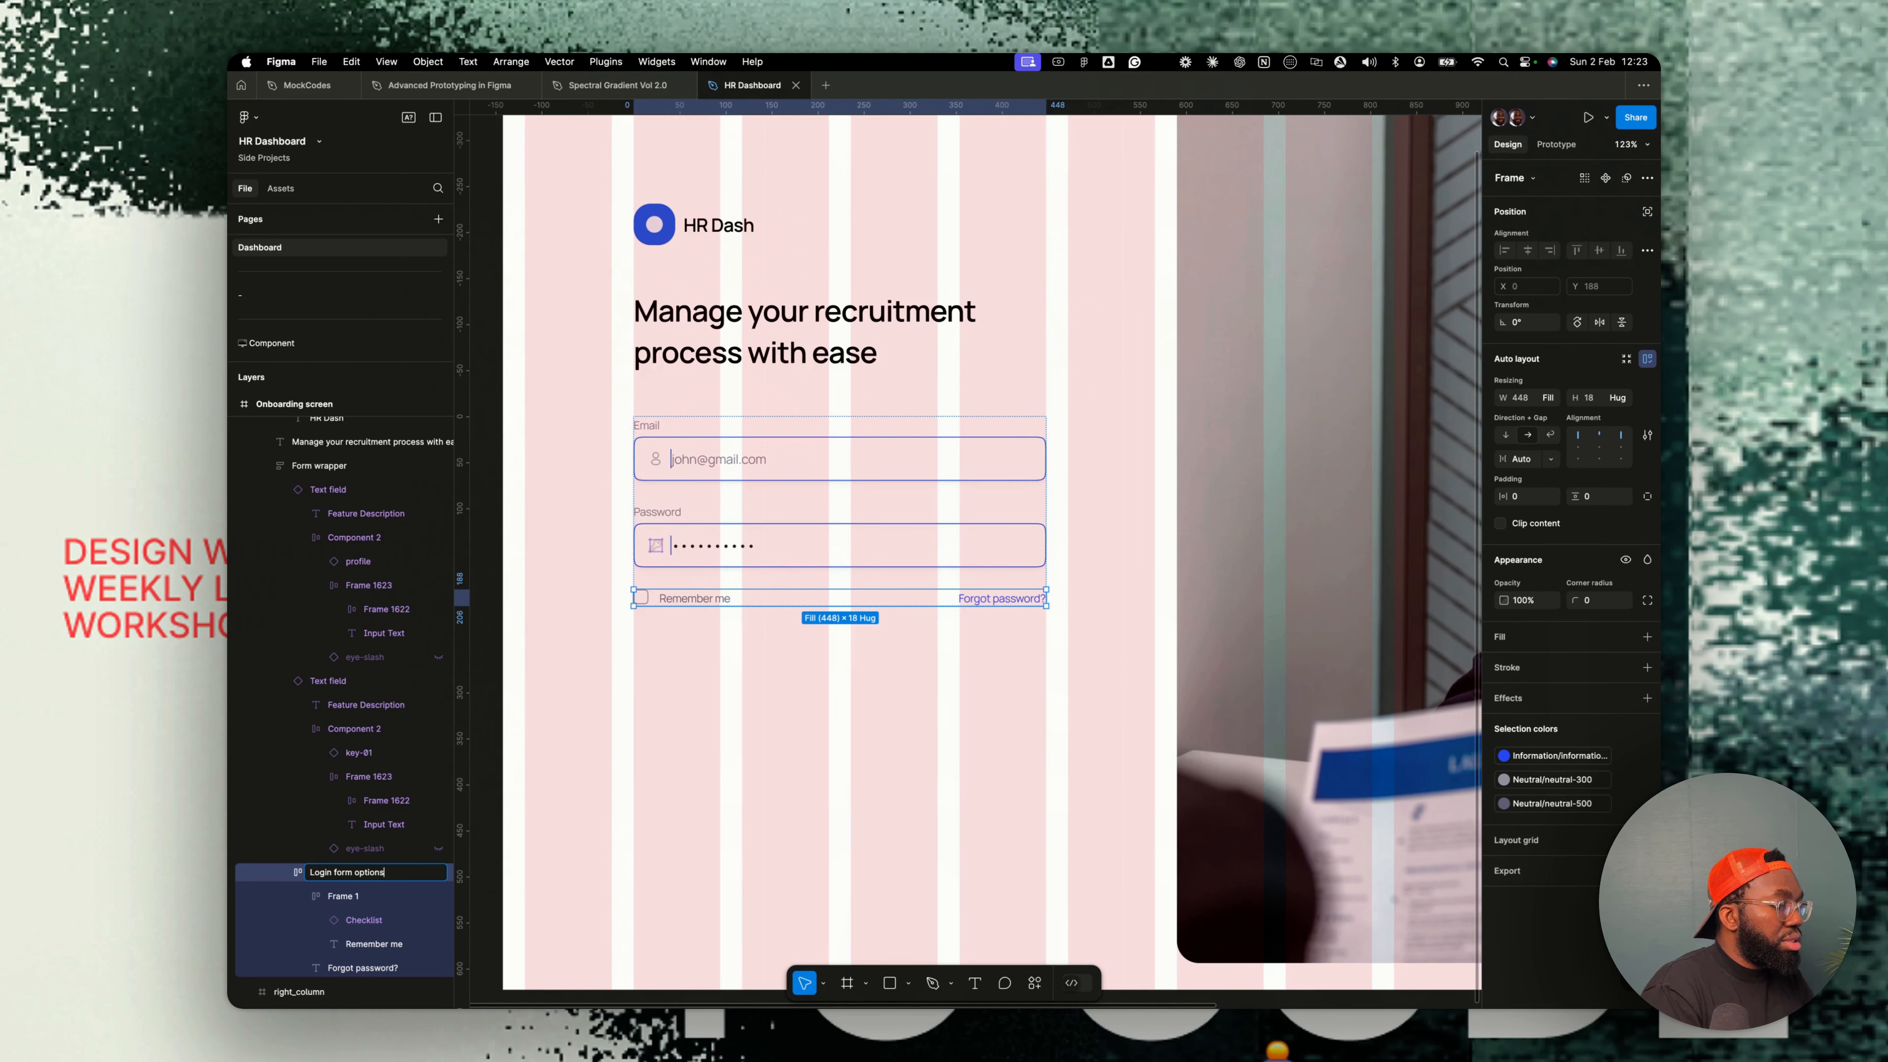
# - Rename the inner Remember me frame as remember me and collapse its layer group
pyautogui.click(357, 896)
pyautogui.doubleClick(357, 897)
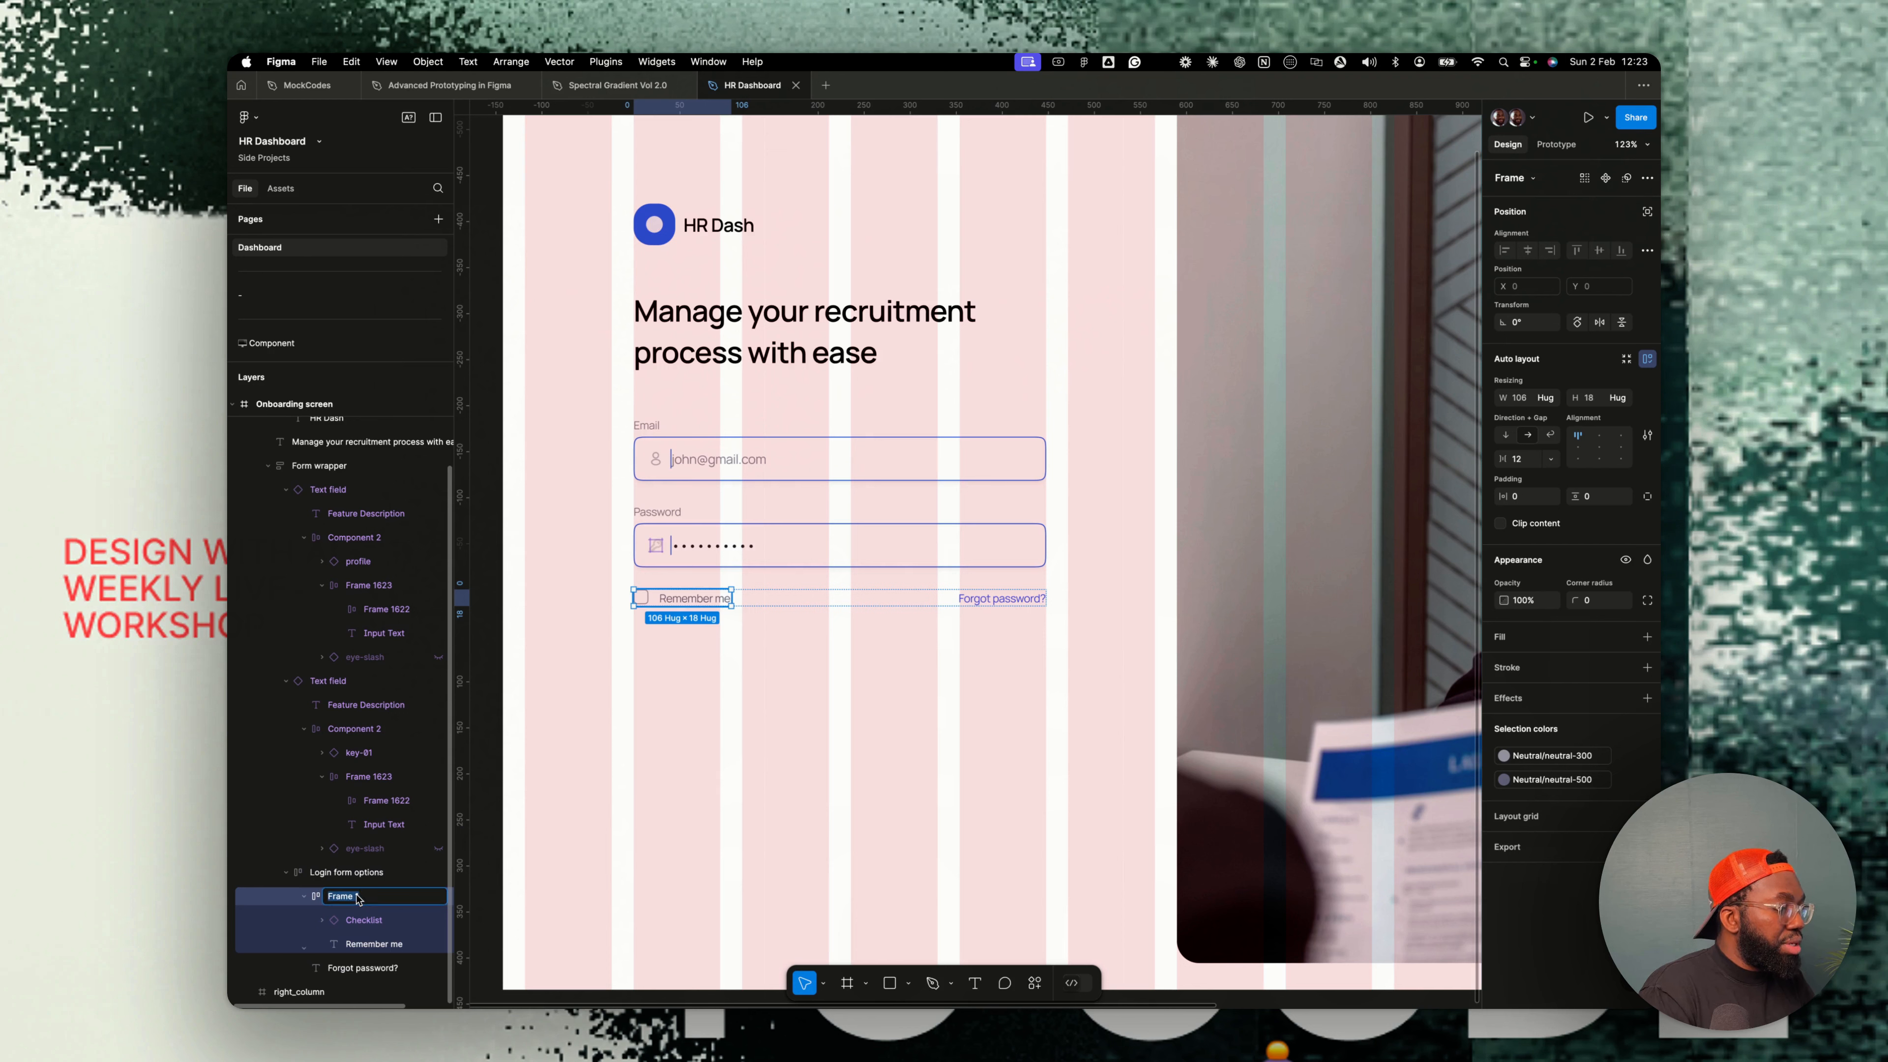
pyautogui.write('remember')
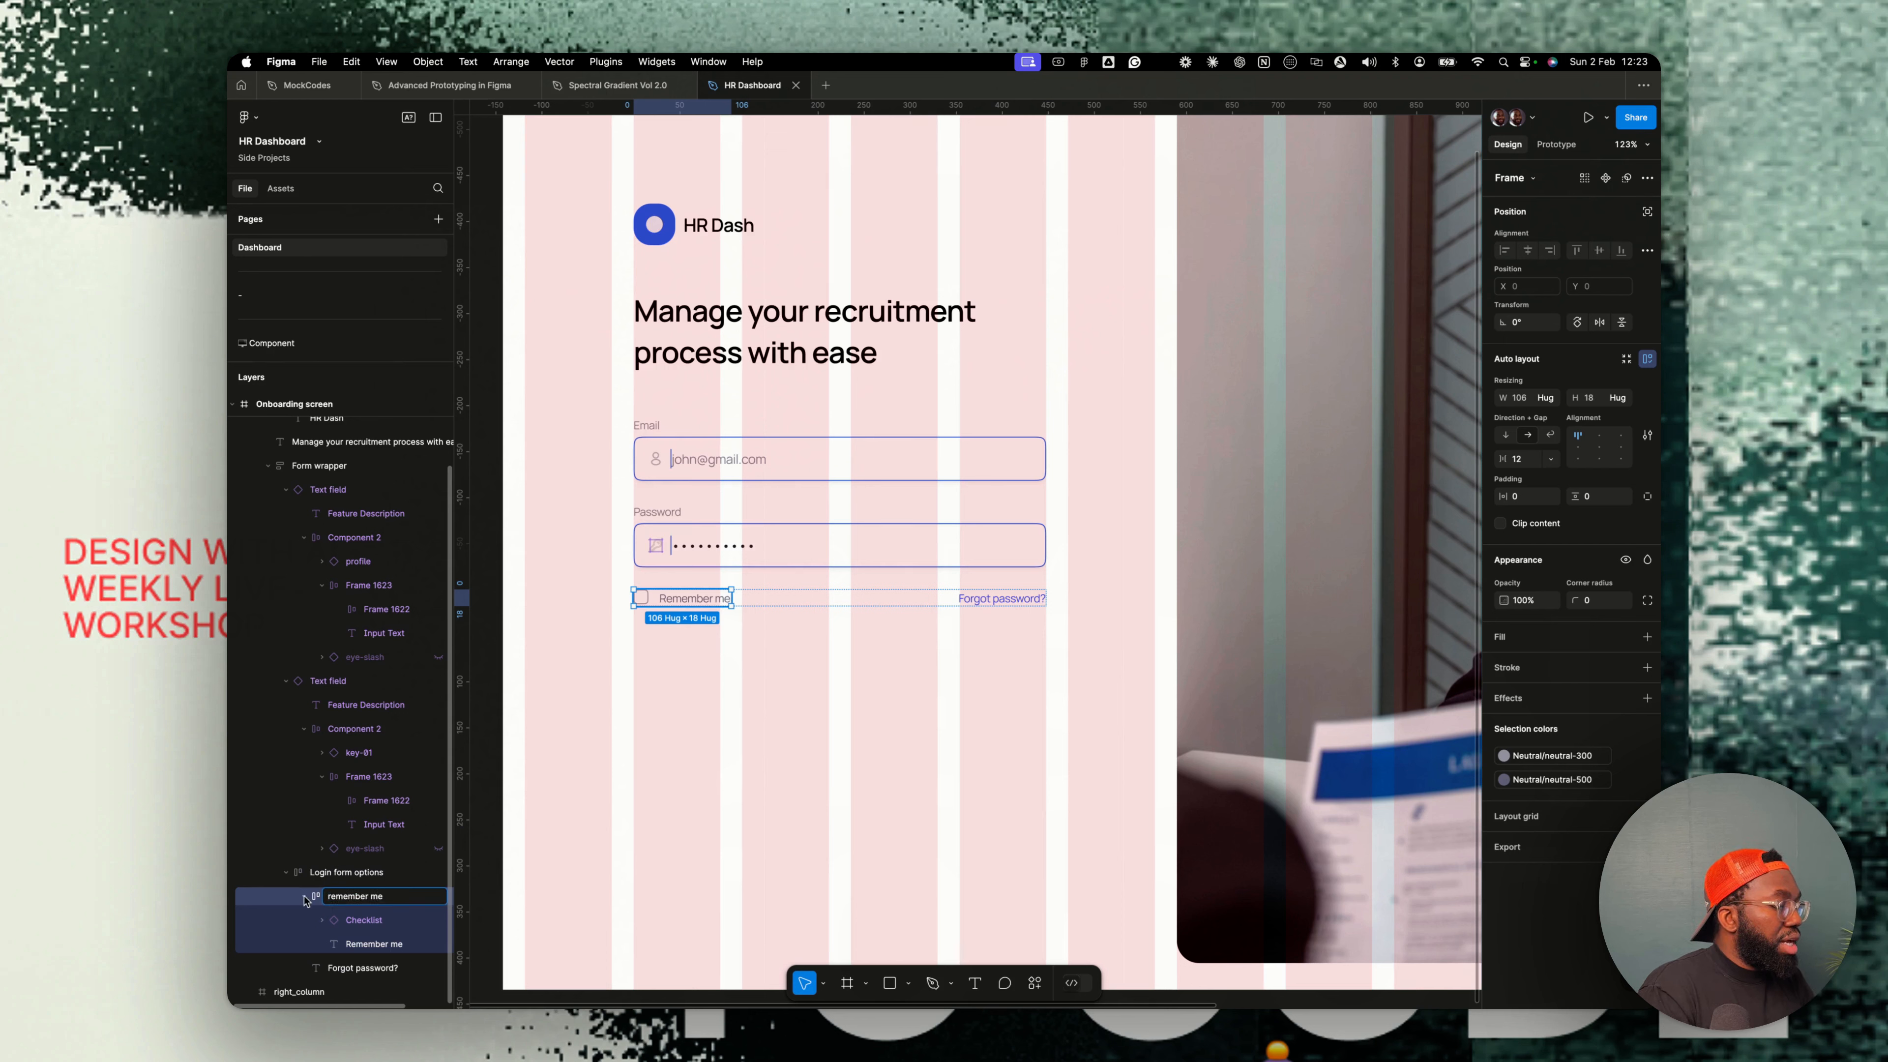
pyautogui.write(' me')
pyautogui.click(305, 897)
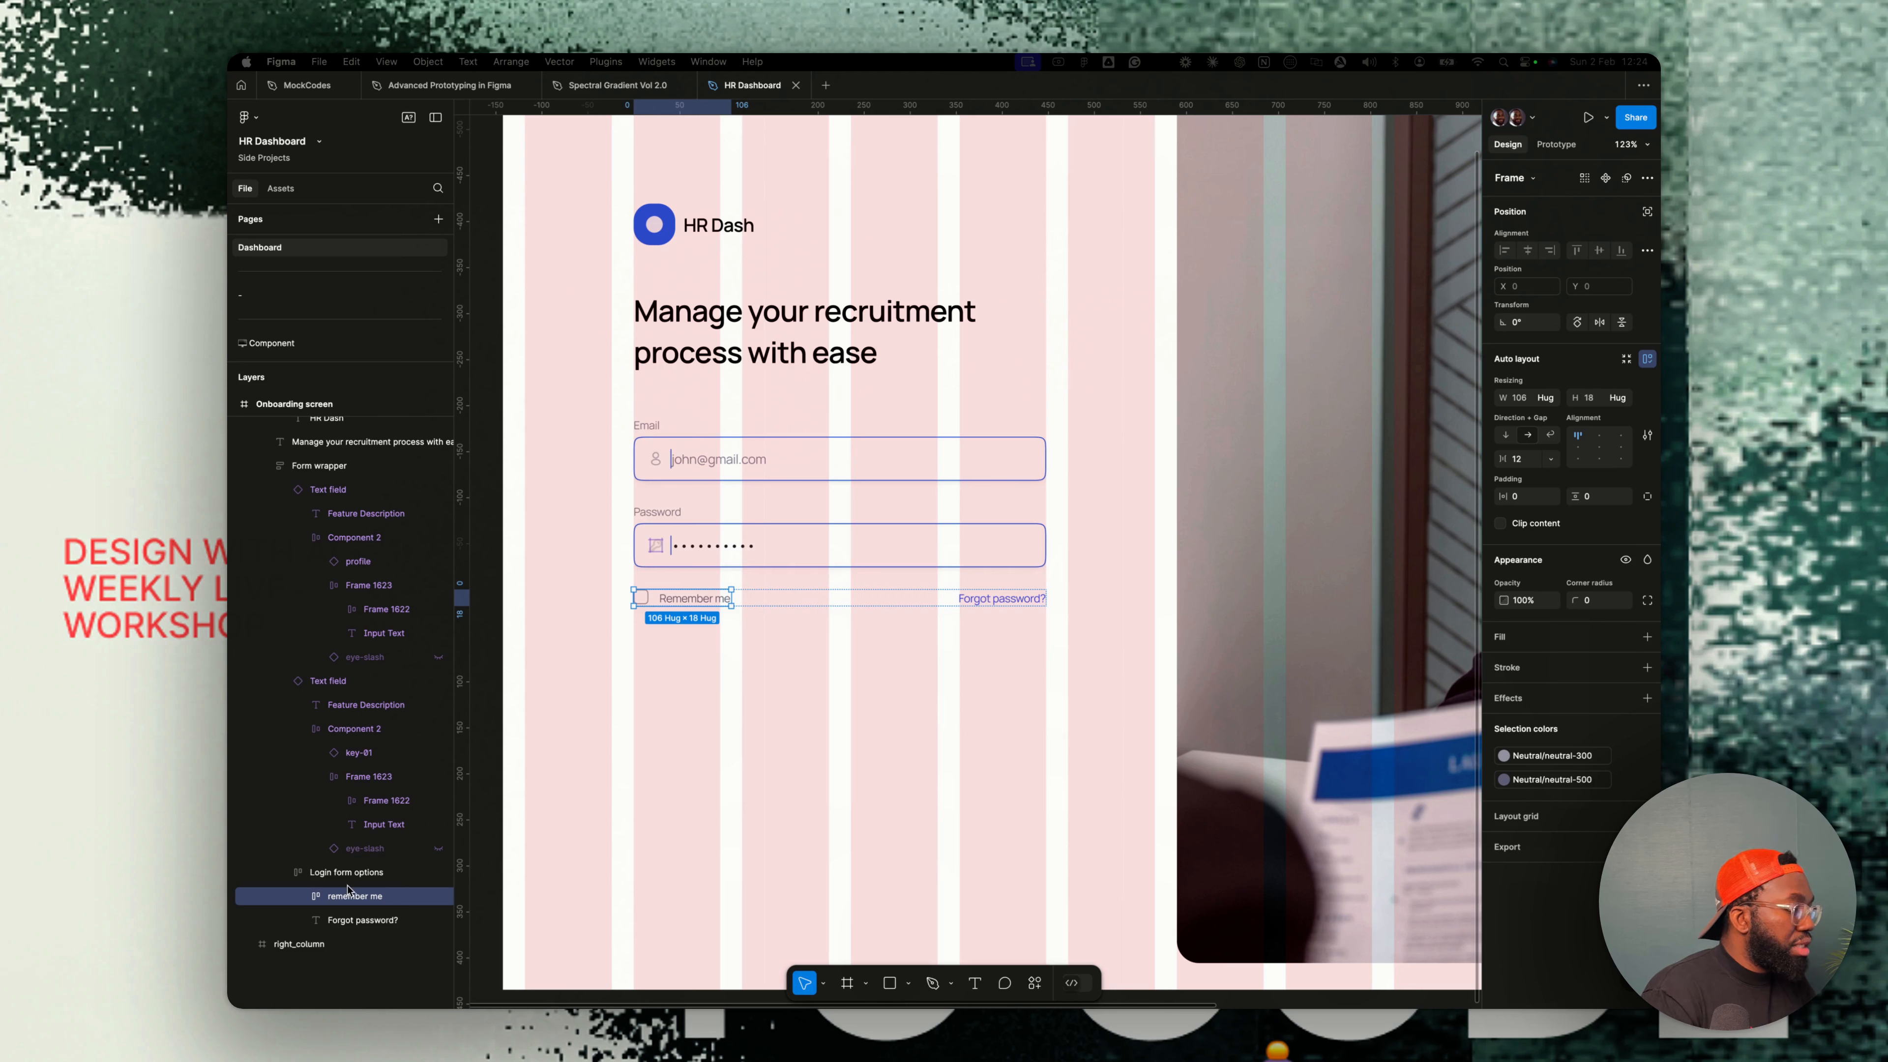
pyautogui.click(304, 898)
pyautogui.click(305, 898)
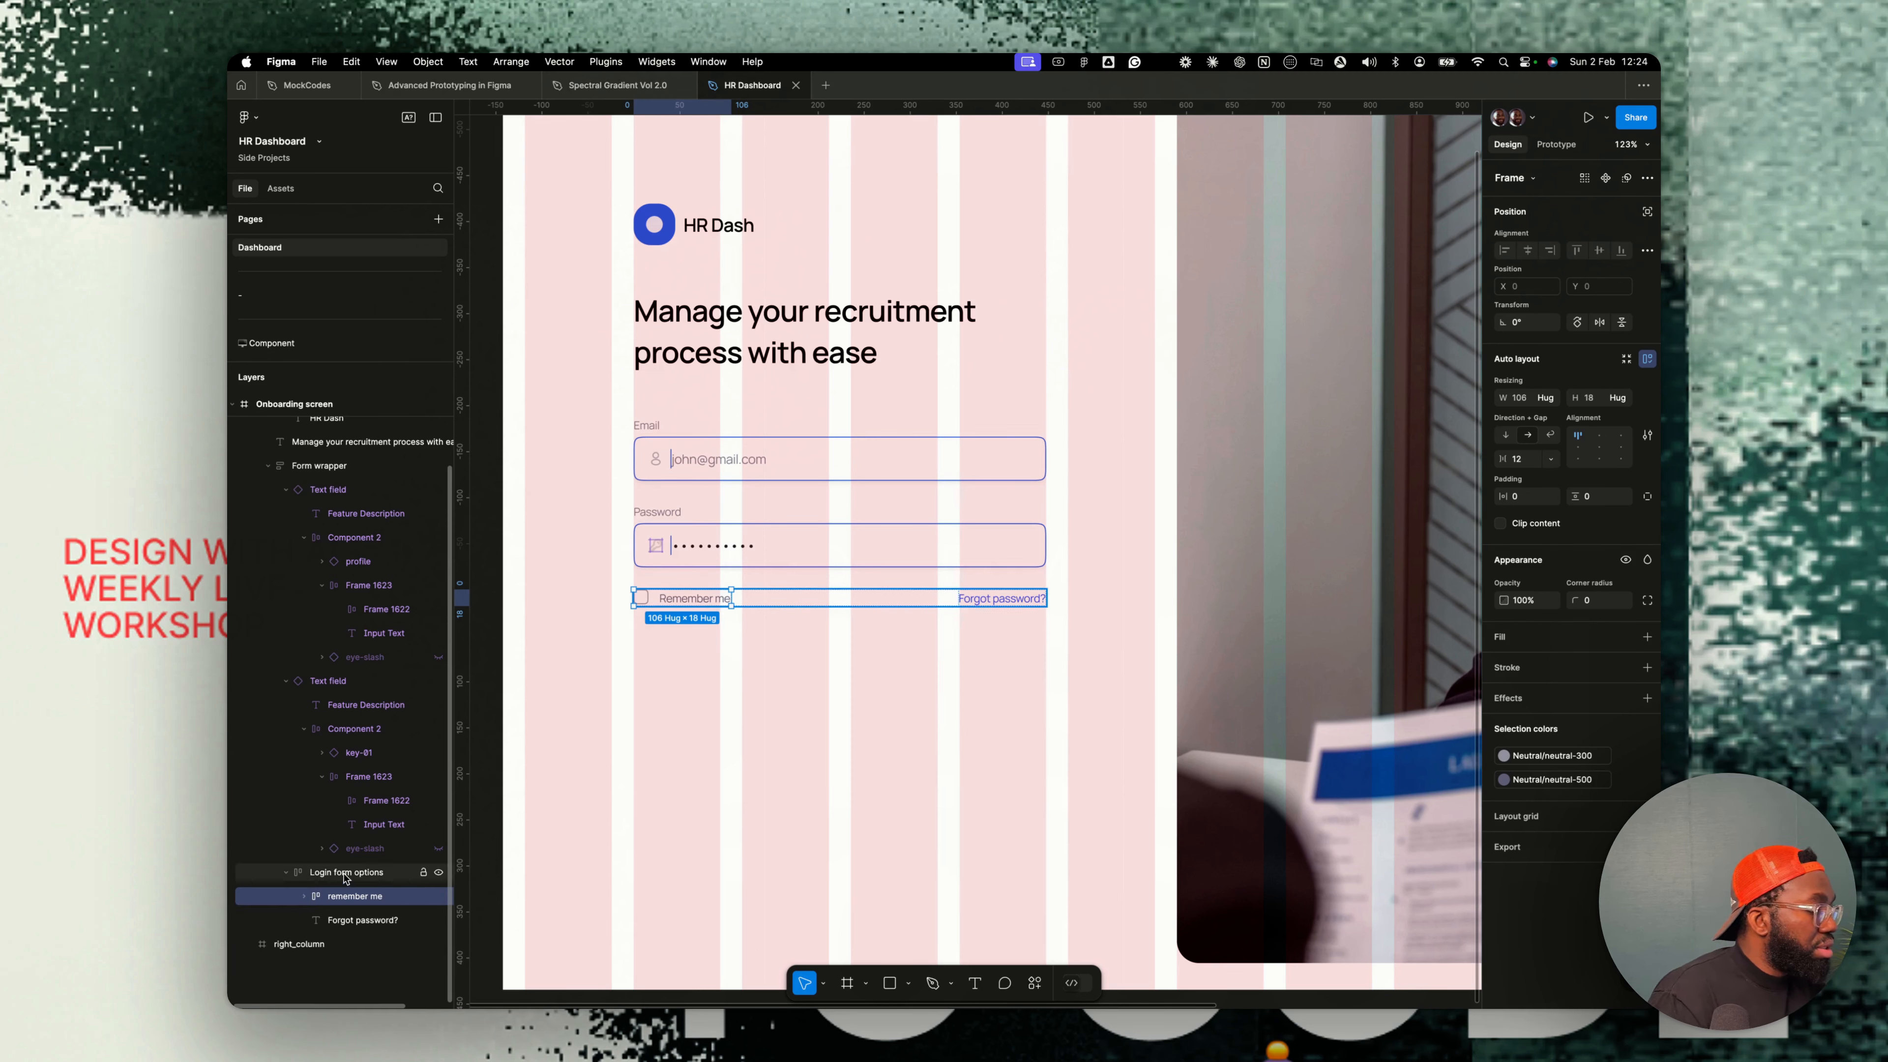
# - Copy the primary Confirm button from the Component page and paste it into the form wrapper below the options row
pyautogui.click(336, 731)
pyautogui.press('Escape')
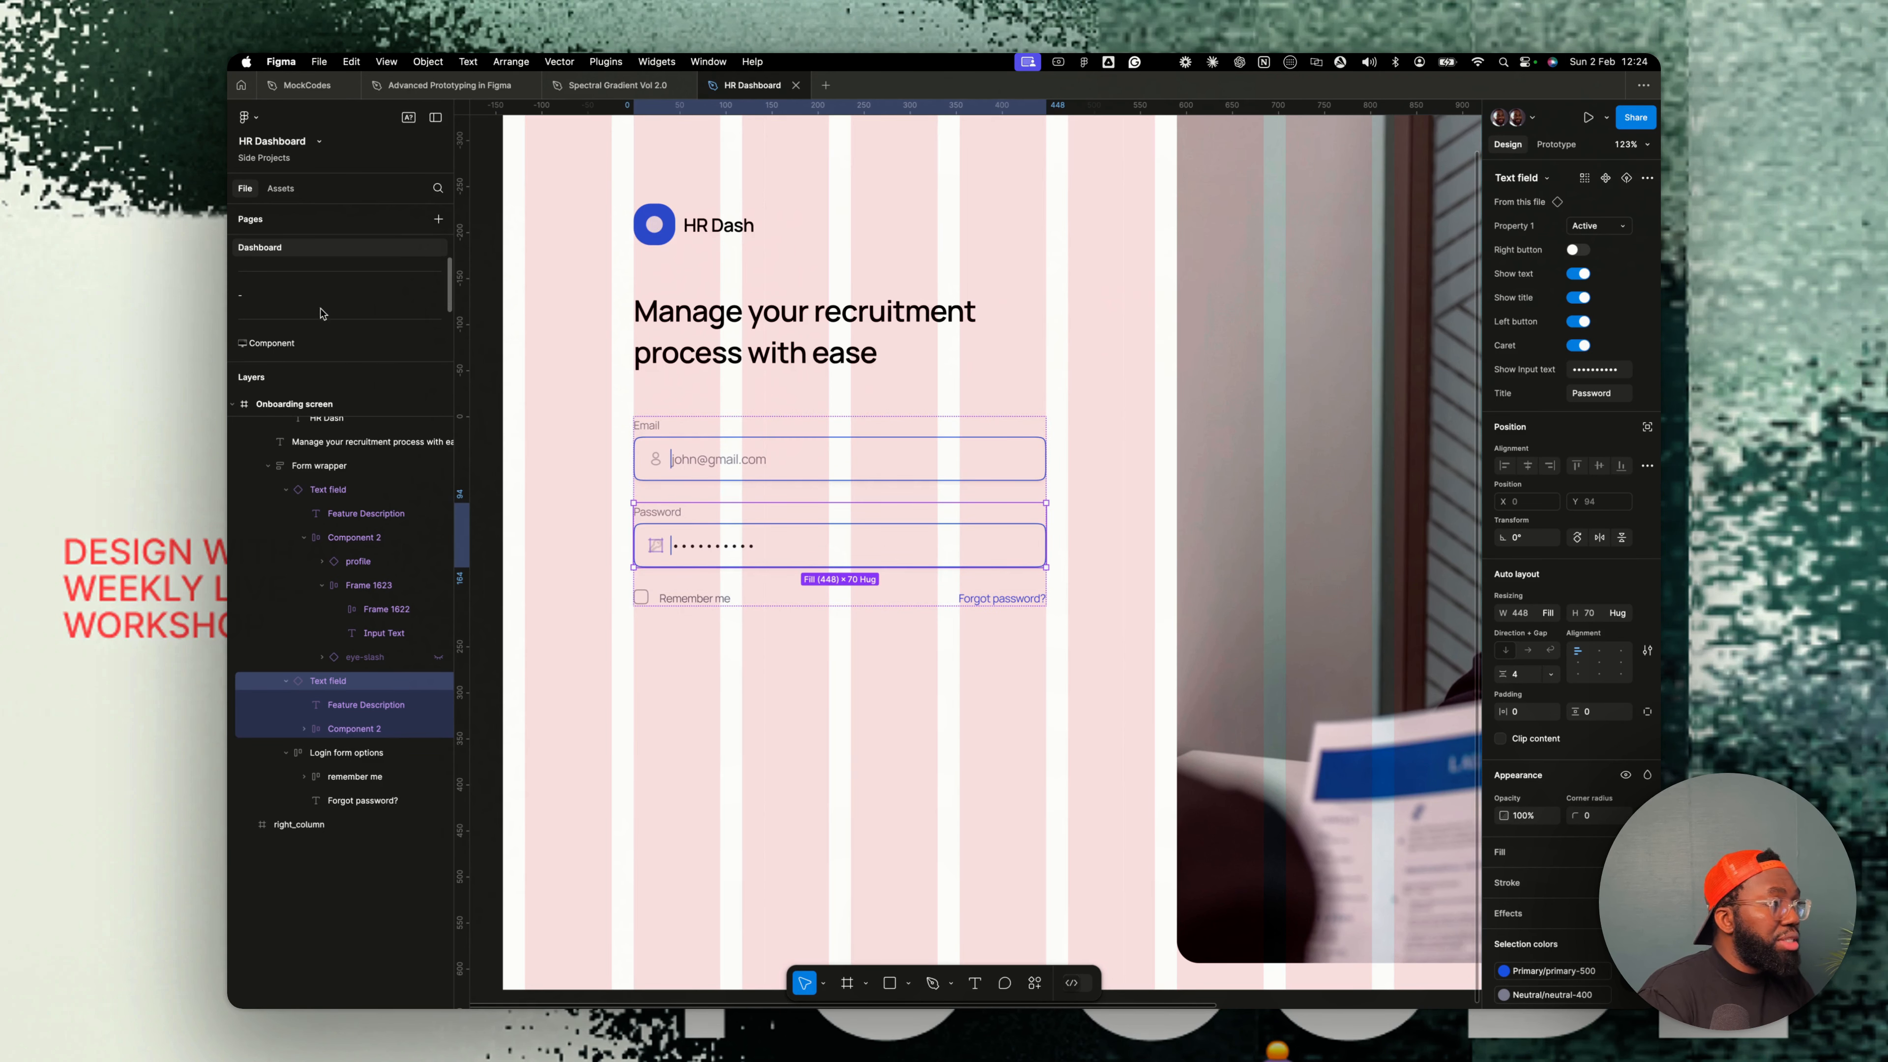
pyautogui.click(667, 582)
pyautogui.click(271, 344)
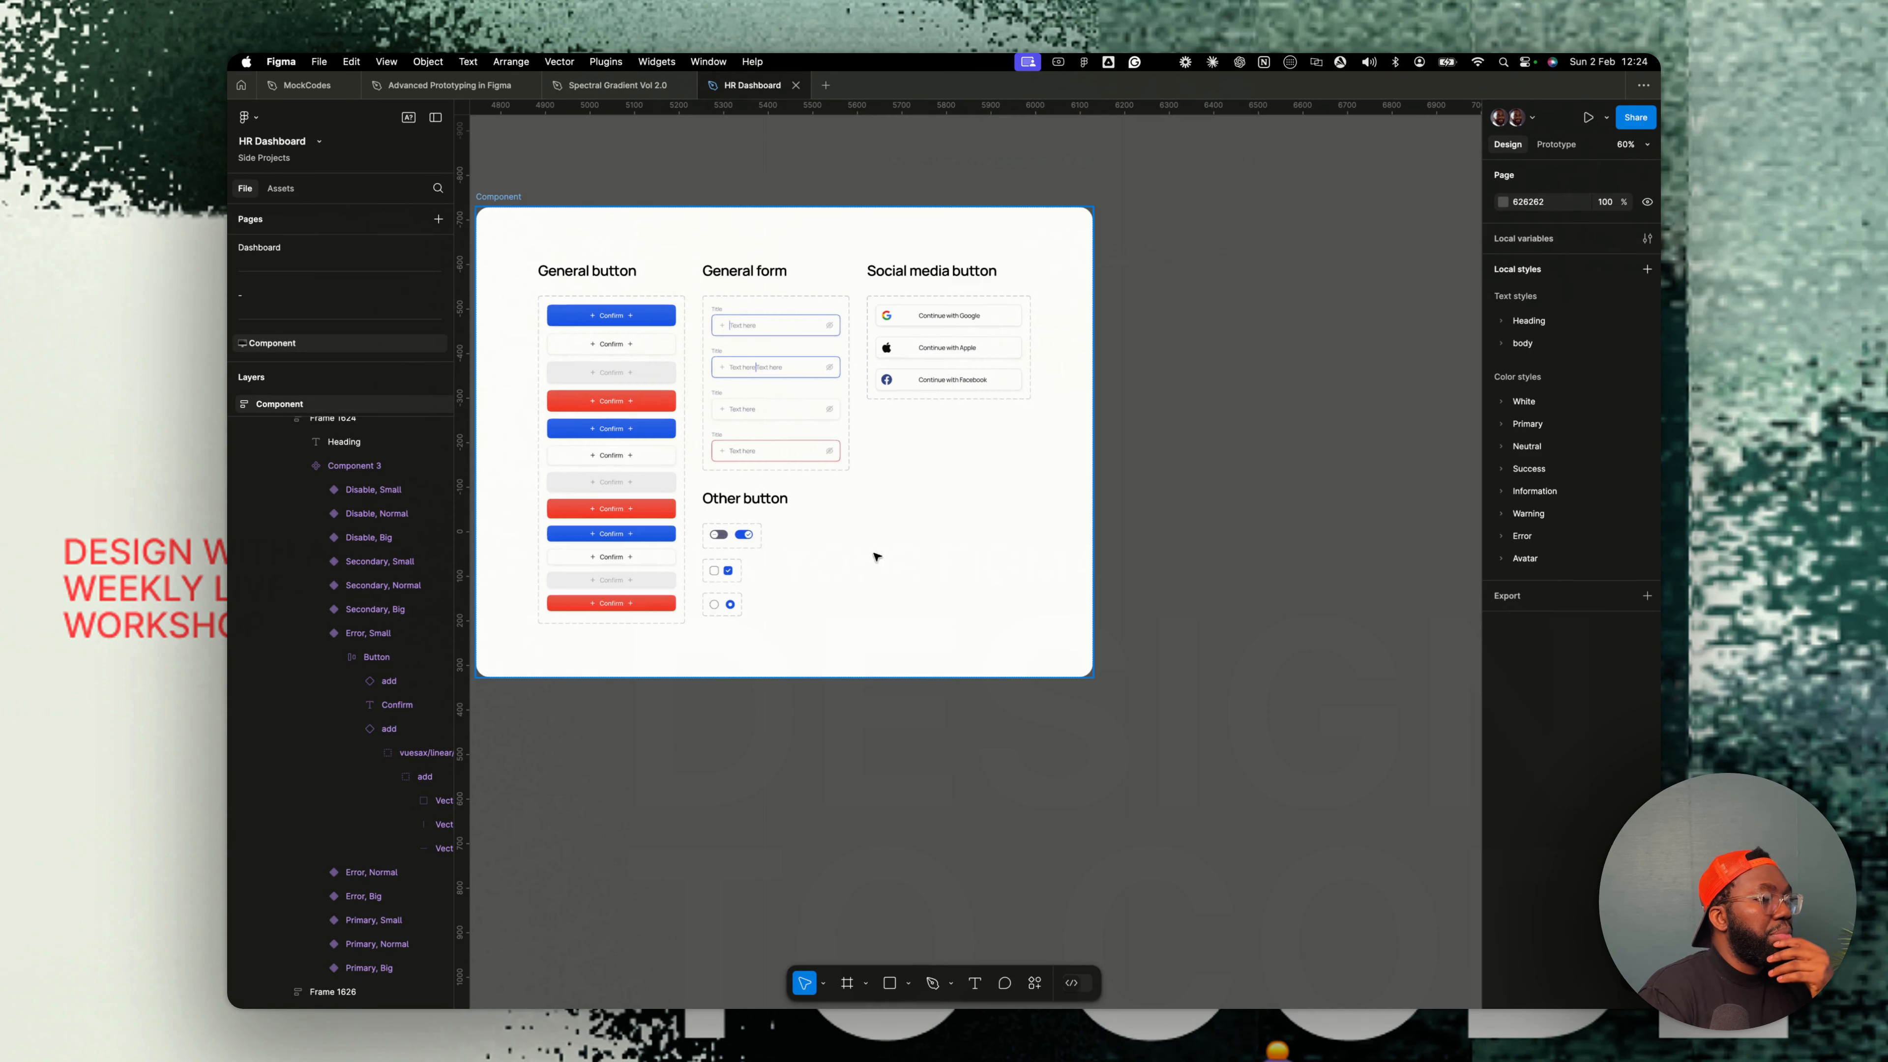
pyautogui.click(665, 318)
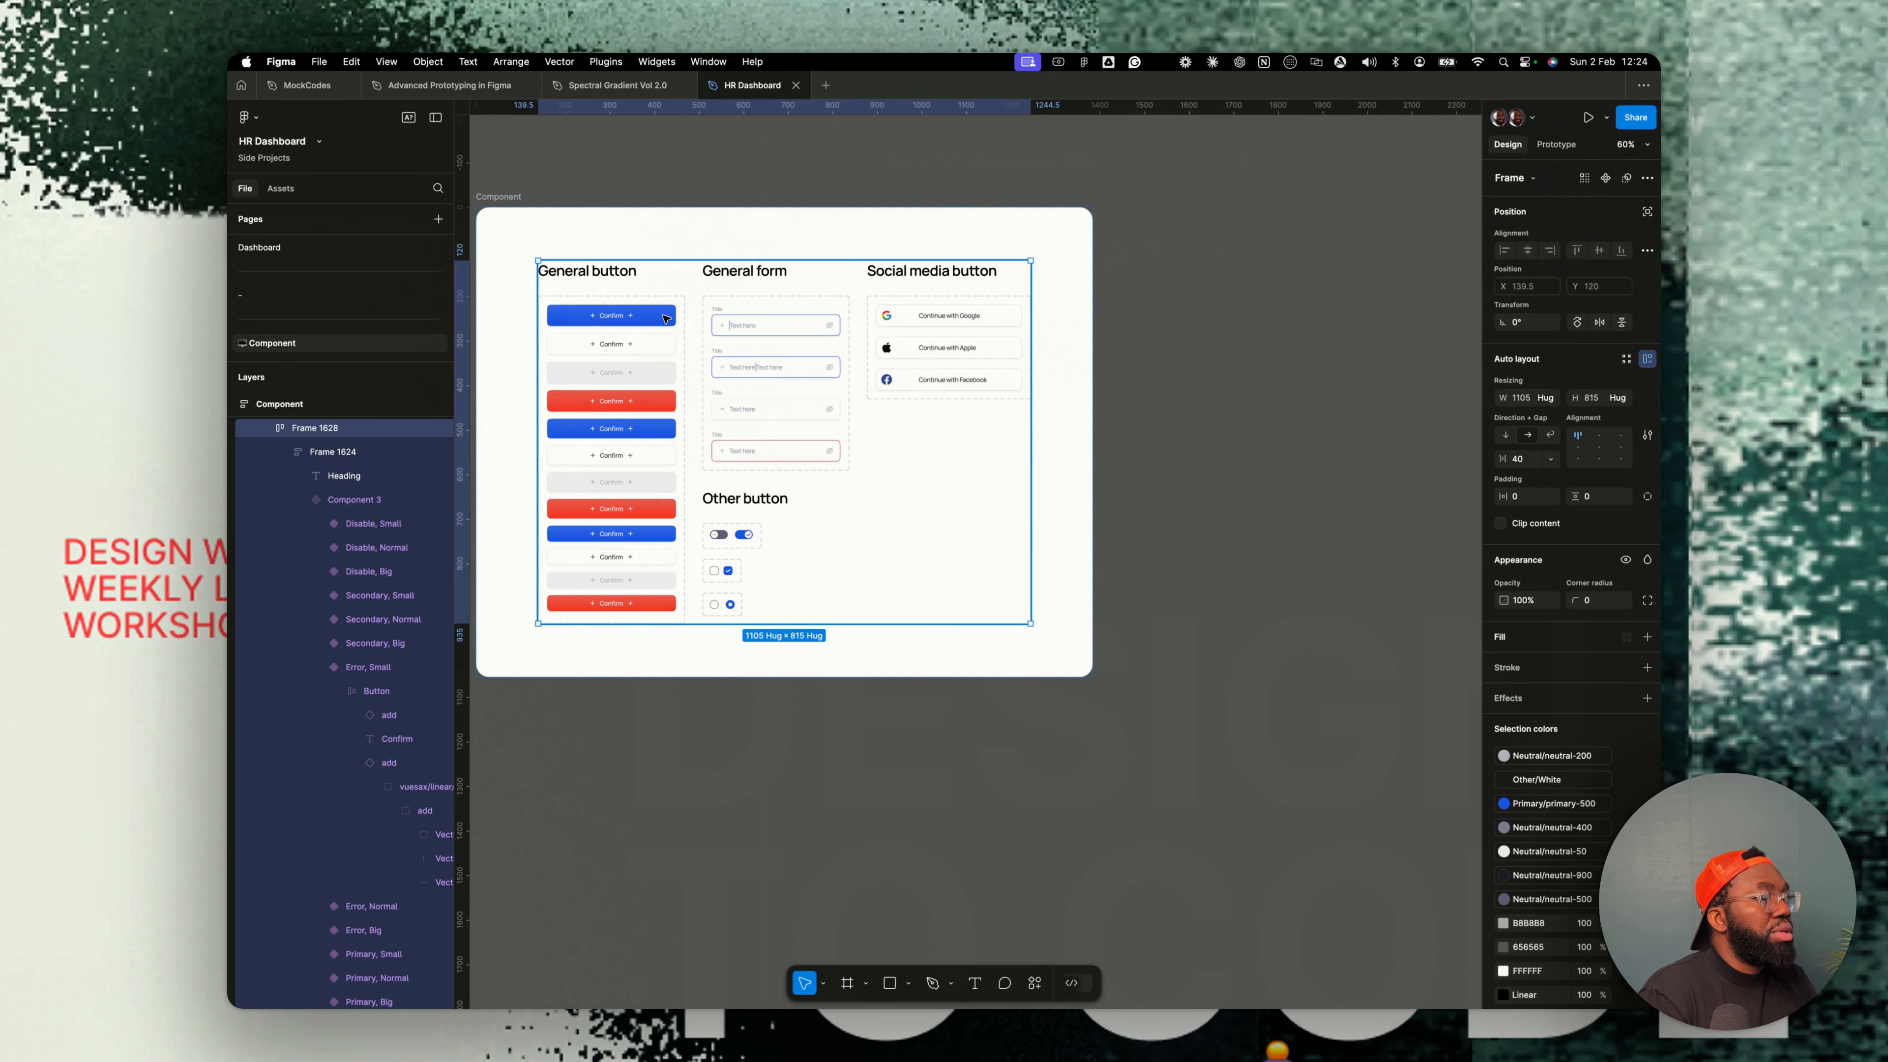
pyautogui.click(666, 318)
pyautogui.click(665, 319)
pyautogui.click(665, 318)
pyautogui.click(262, 248)
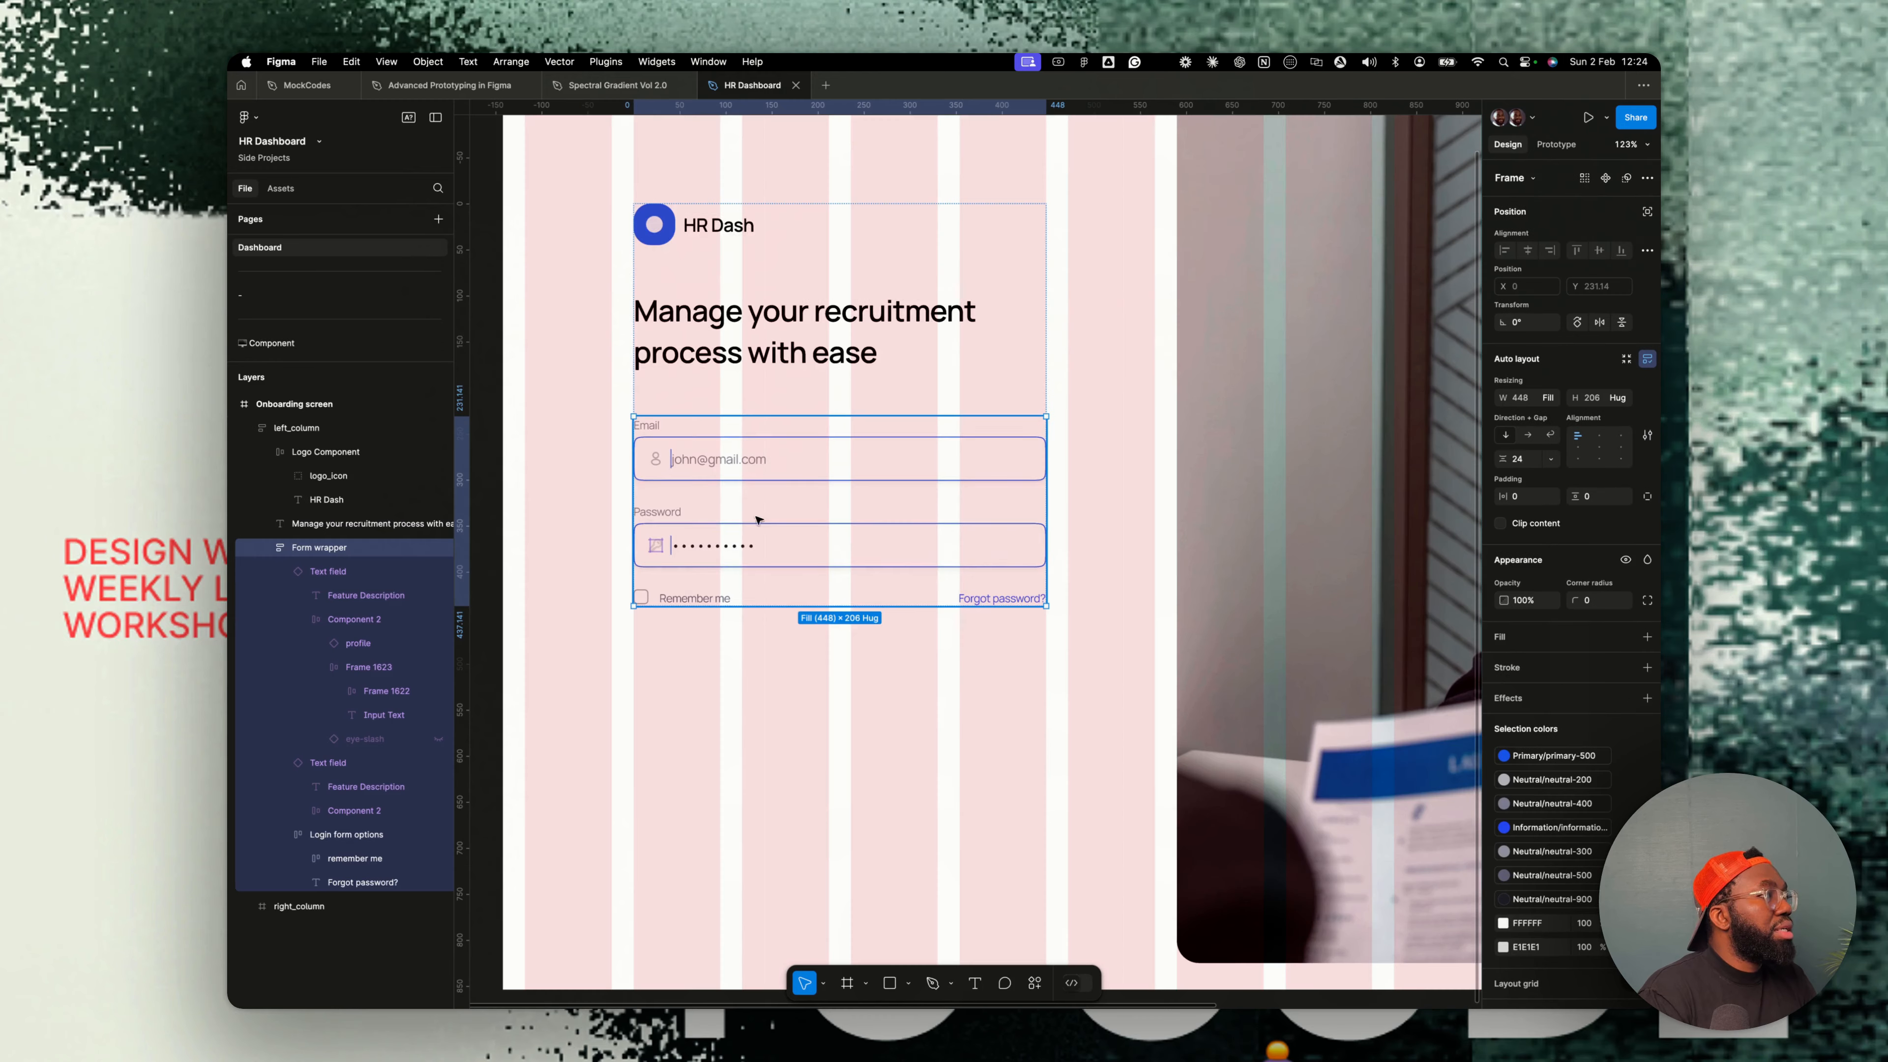
pyautogui.press('super+v')
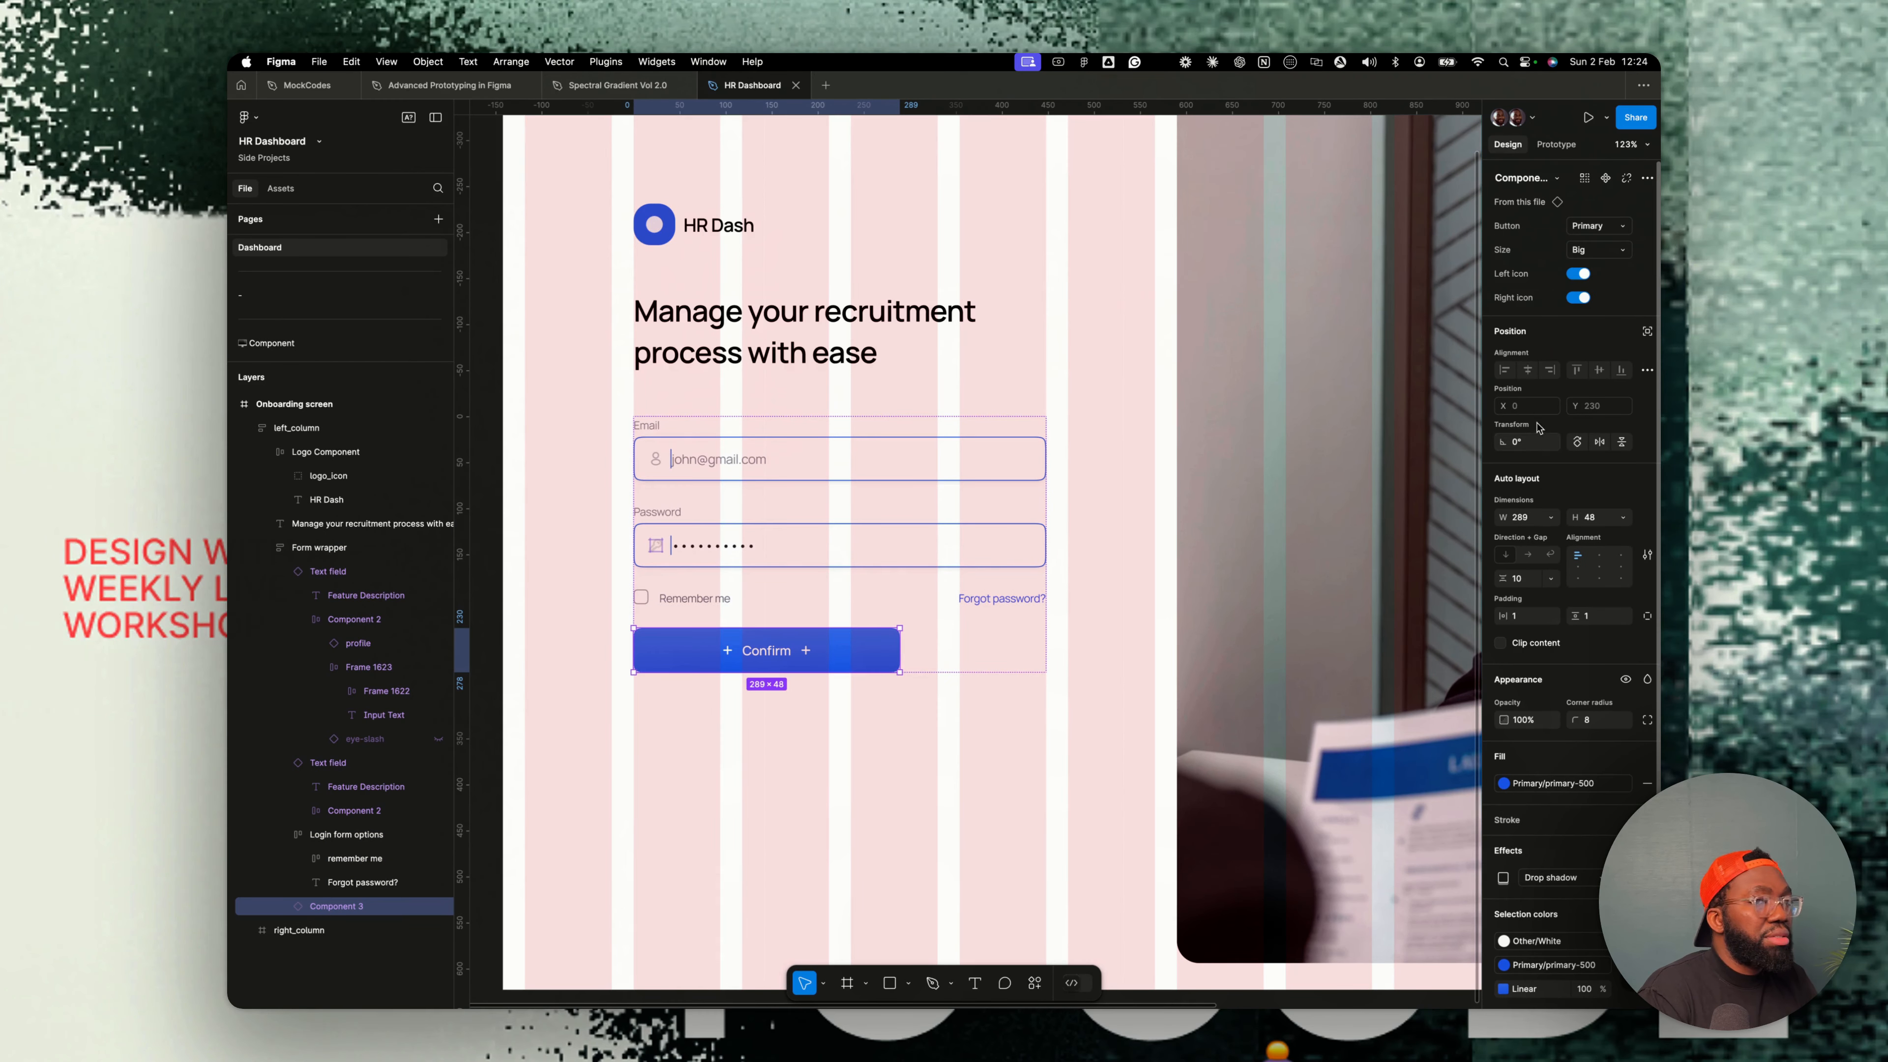
# - Turn off the button's left and right icons and make its width fill the container
pyautogui.click(1576, 274)
pyautogui.click(1575, 298)
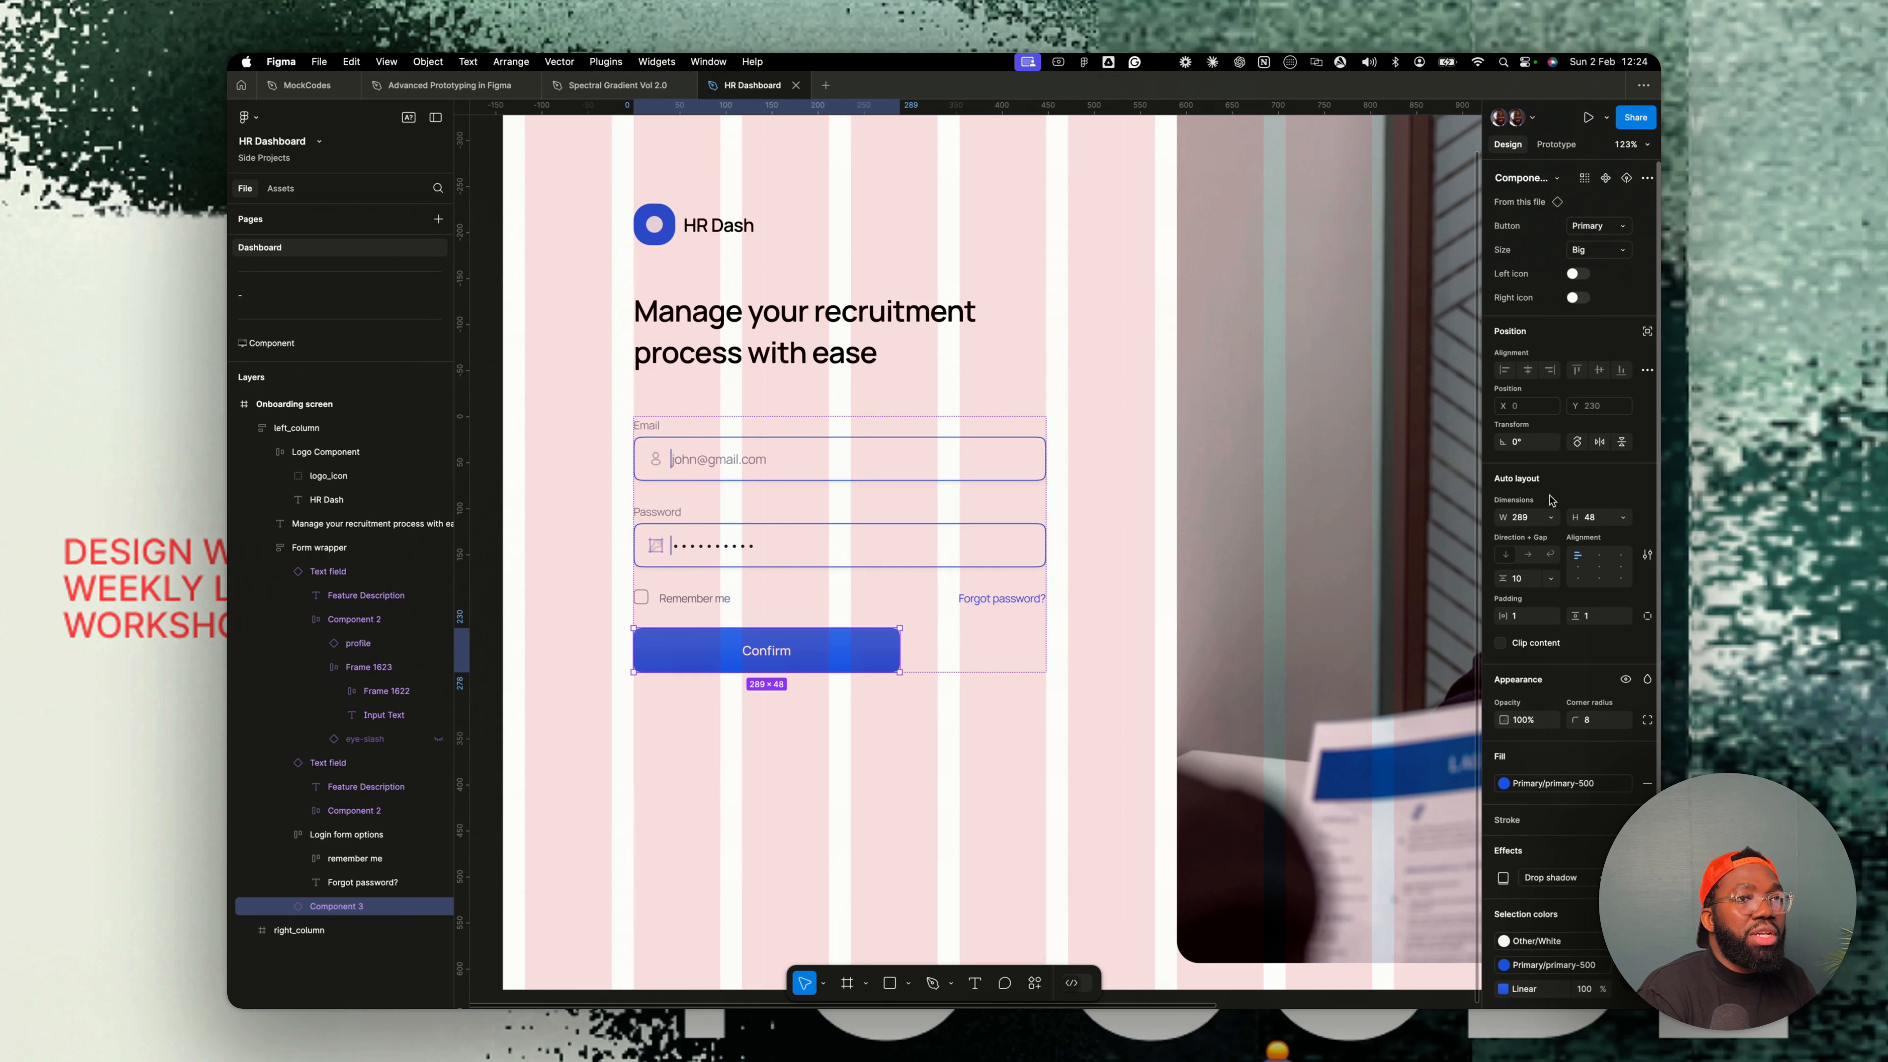
pyautogui.click(1551, 518)
pyautogui.click(1554, 554)
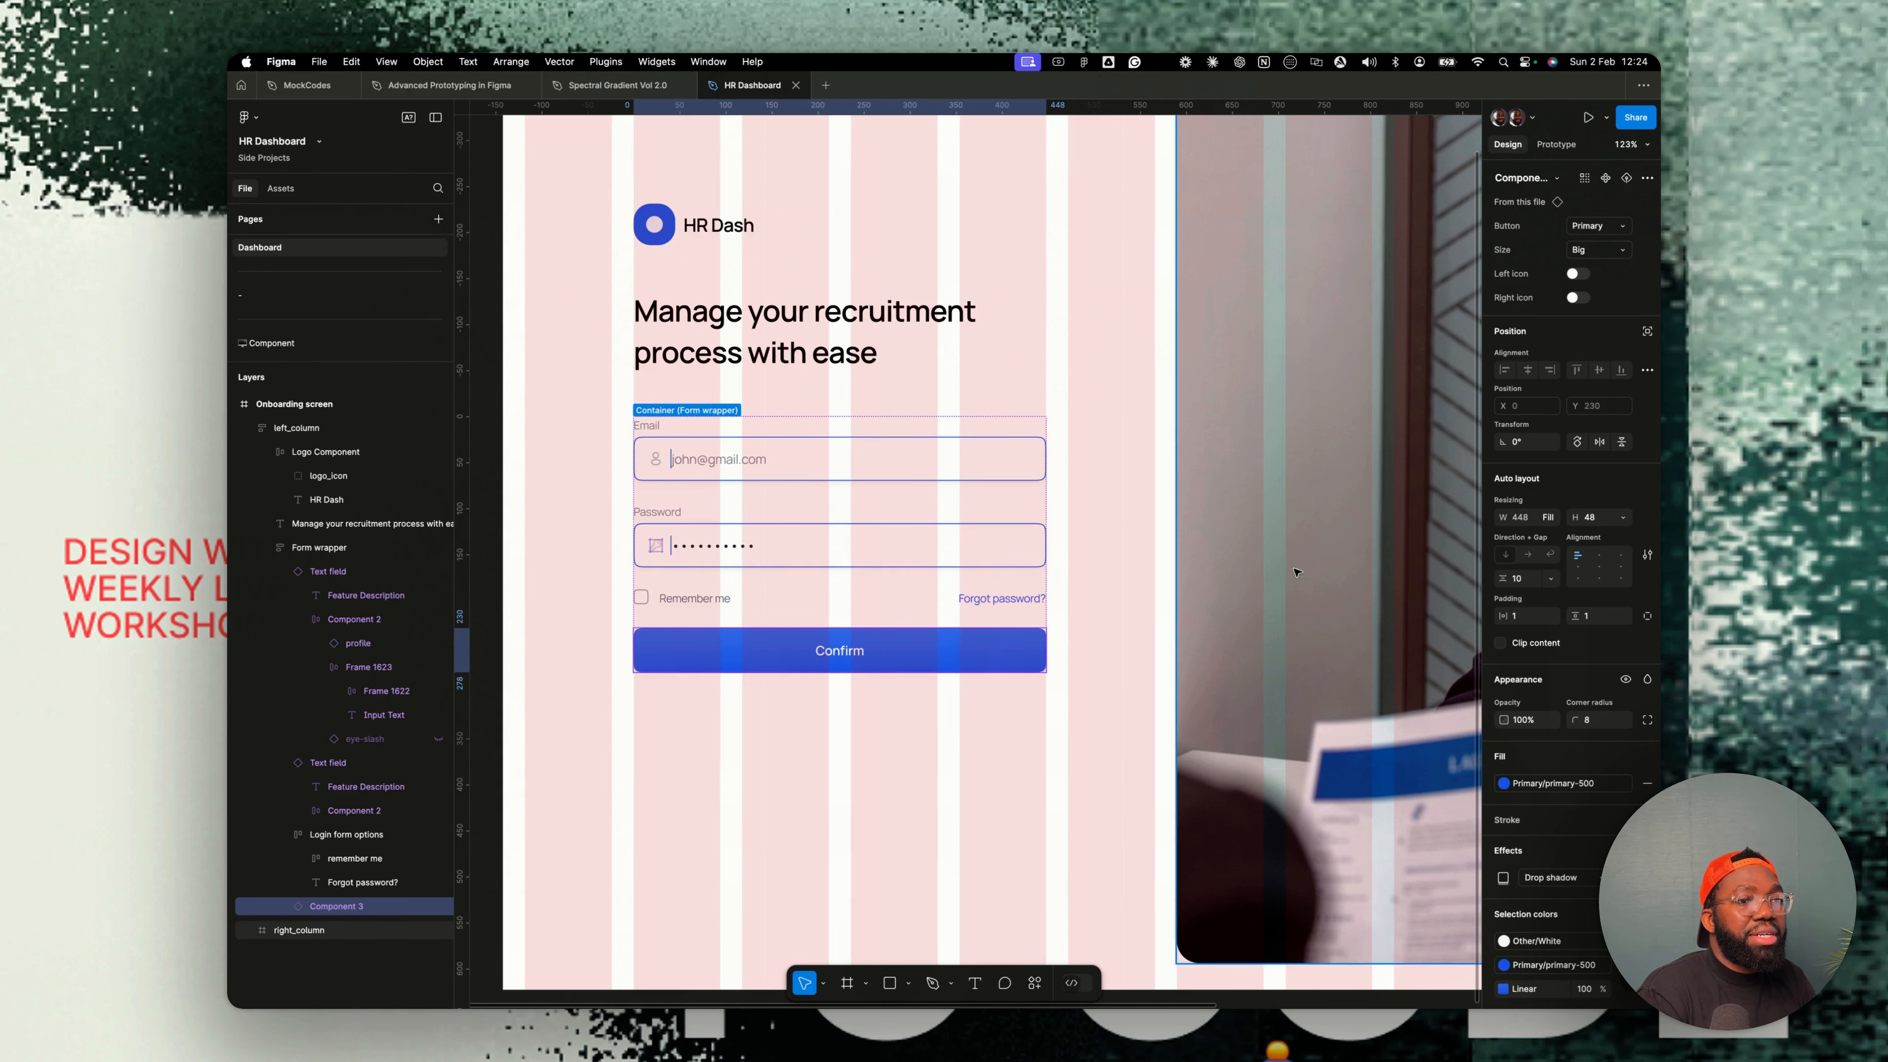
# - Change the button label to Login
pyautogui.doubleClick(841, 651)
pyautogui.write('Login')
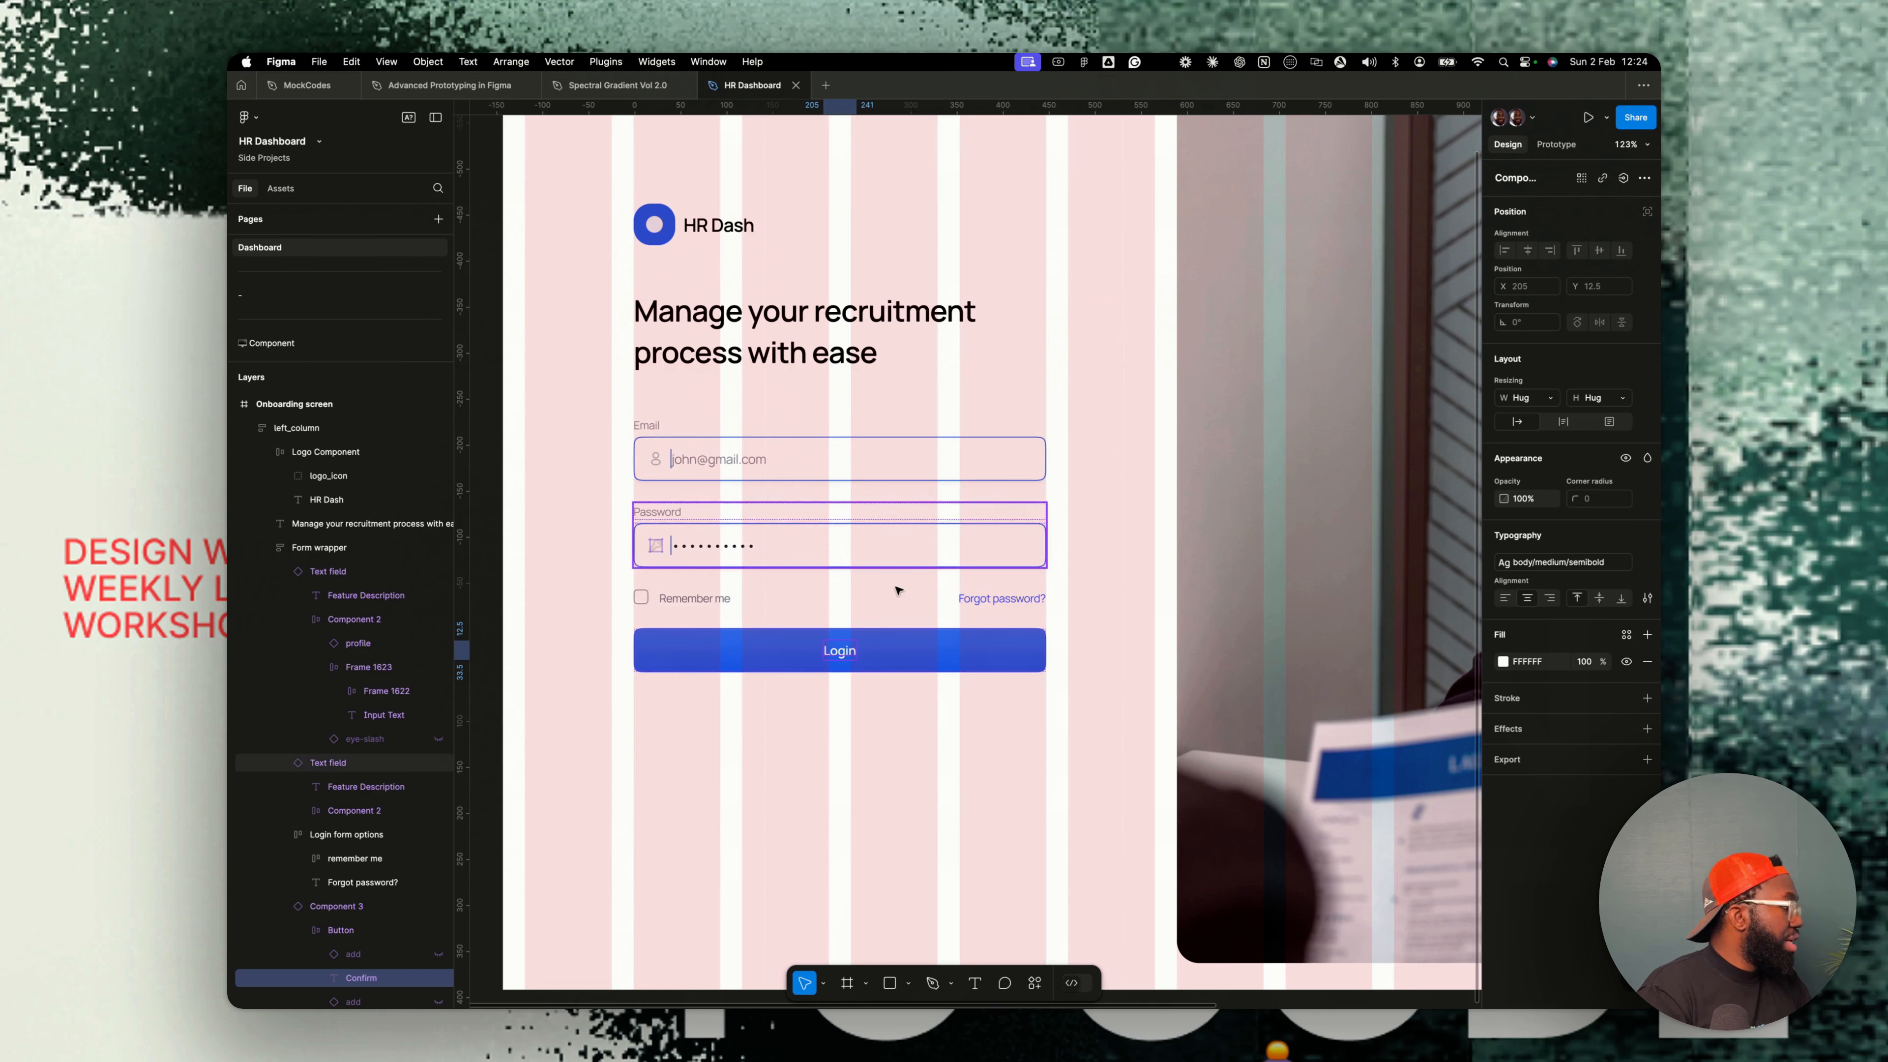
pyautogui.click(853, 688)
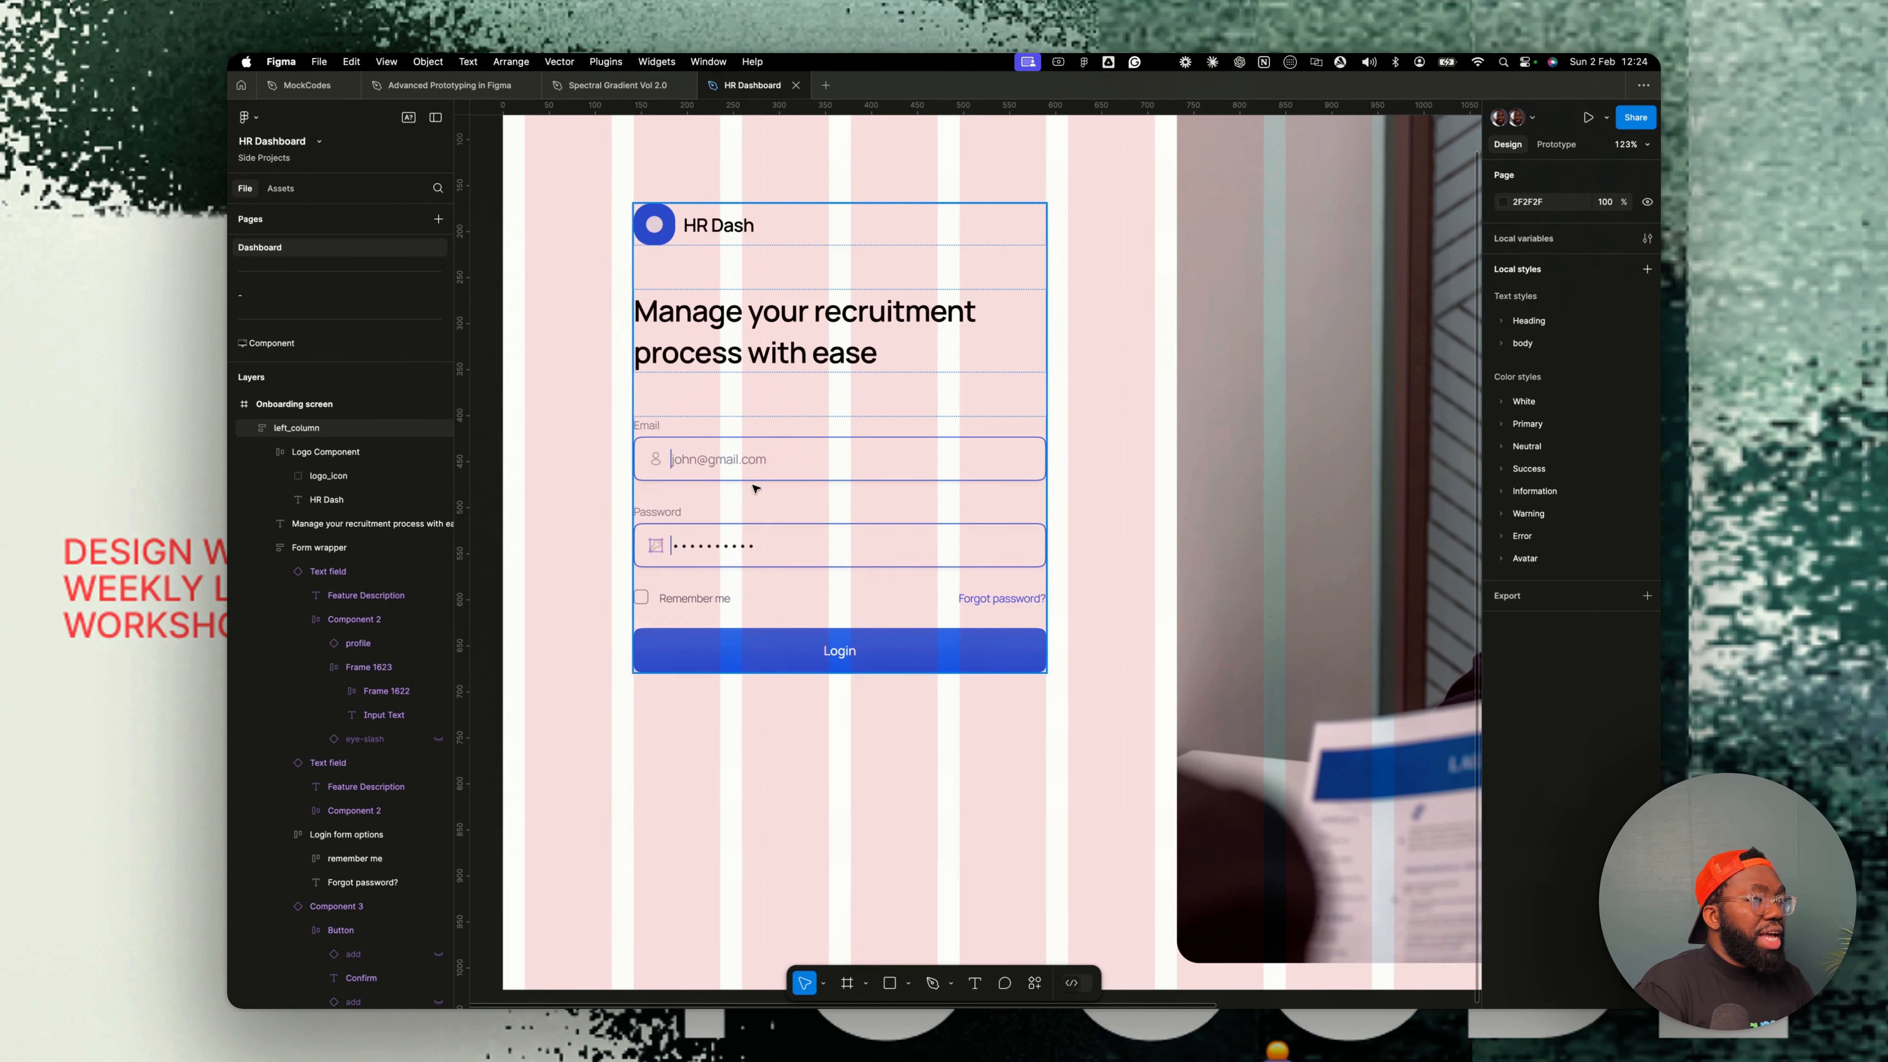
# - Draw a horizontal line about 162 px long below the Login button and set its stroke to neutral-100
pyautogui.scroll(-5, 805, 502)
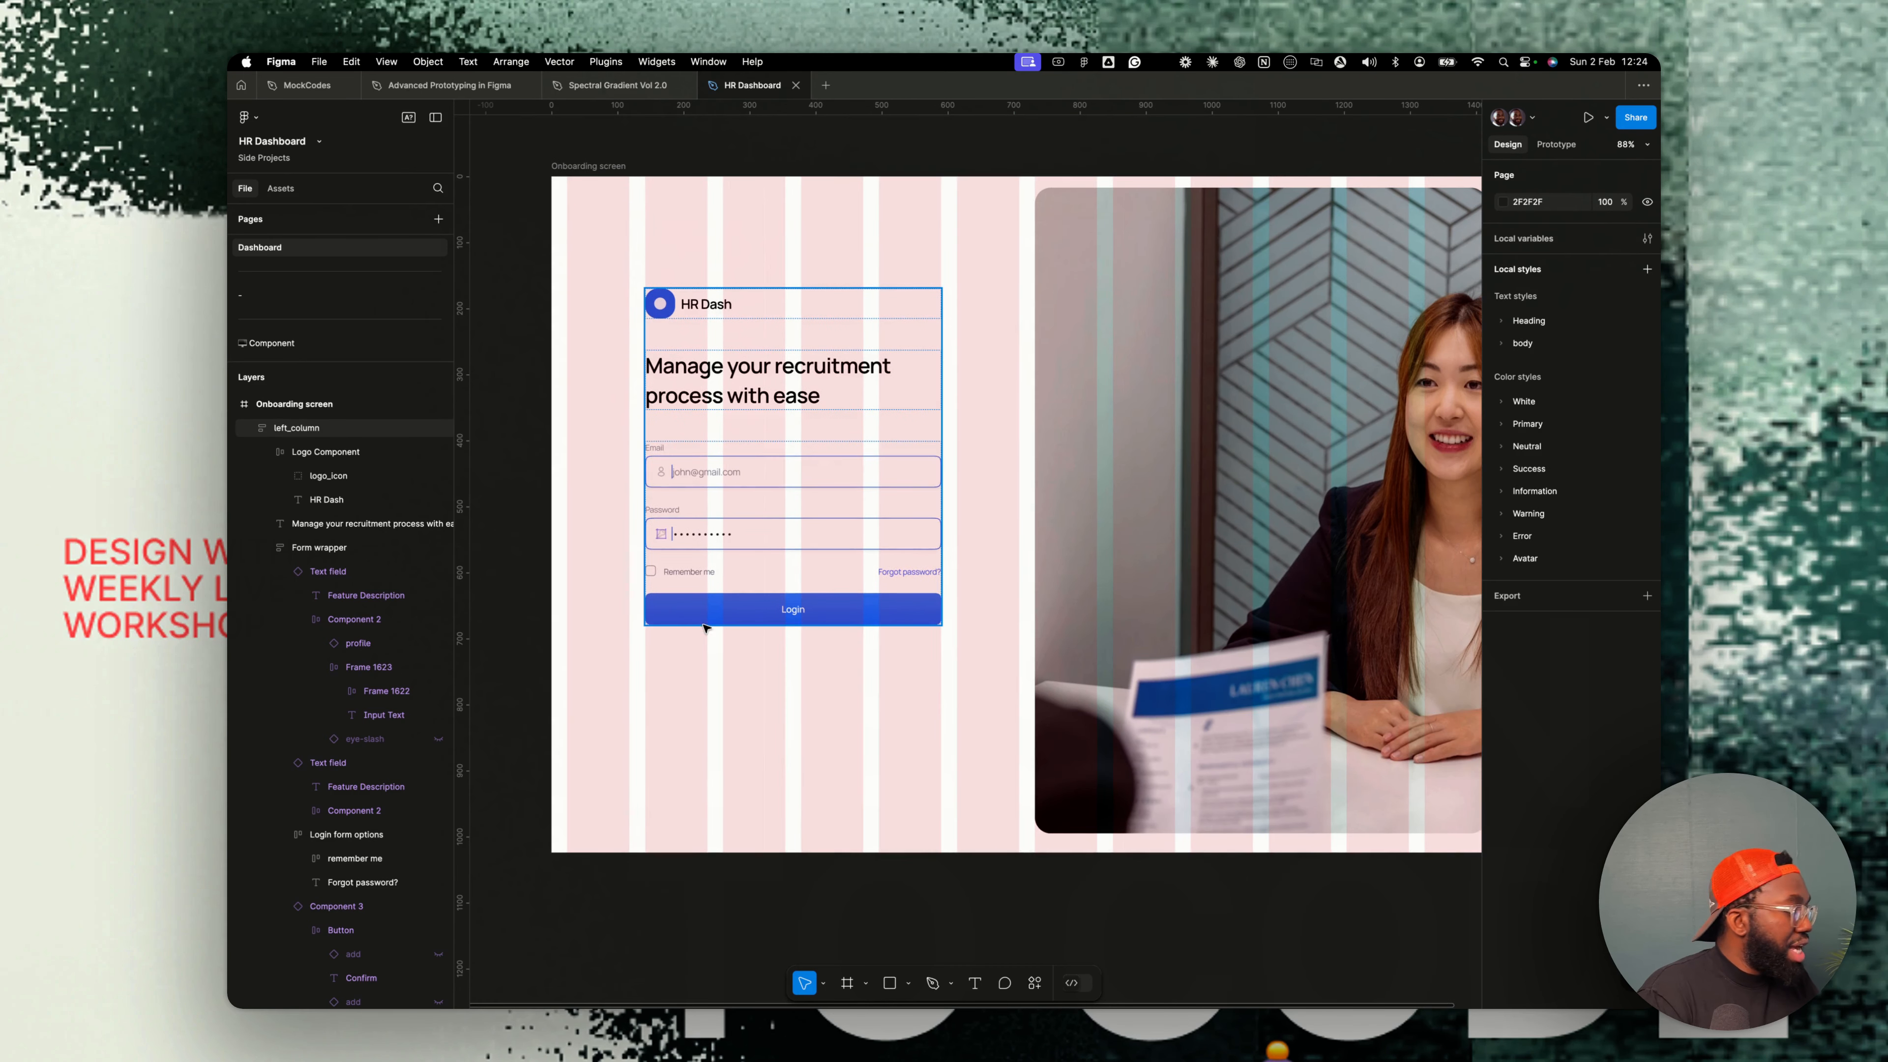
pyautogui.scroll(5, 805, 502)
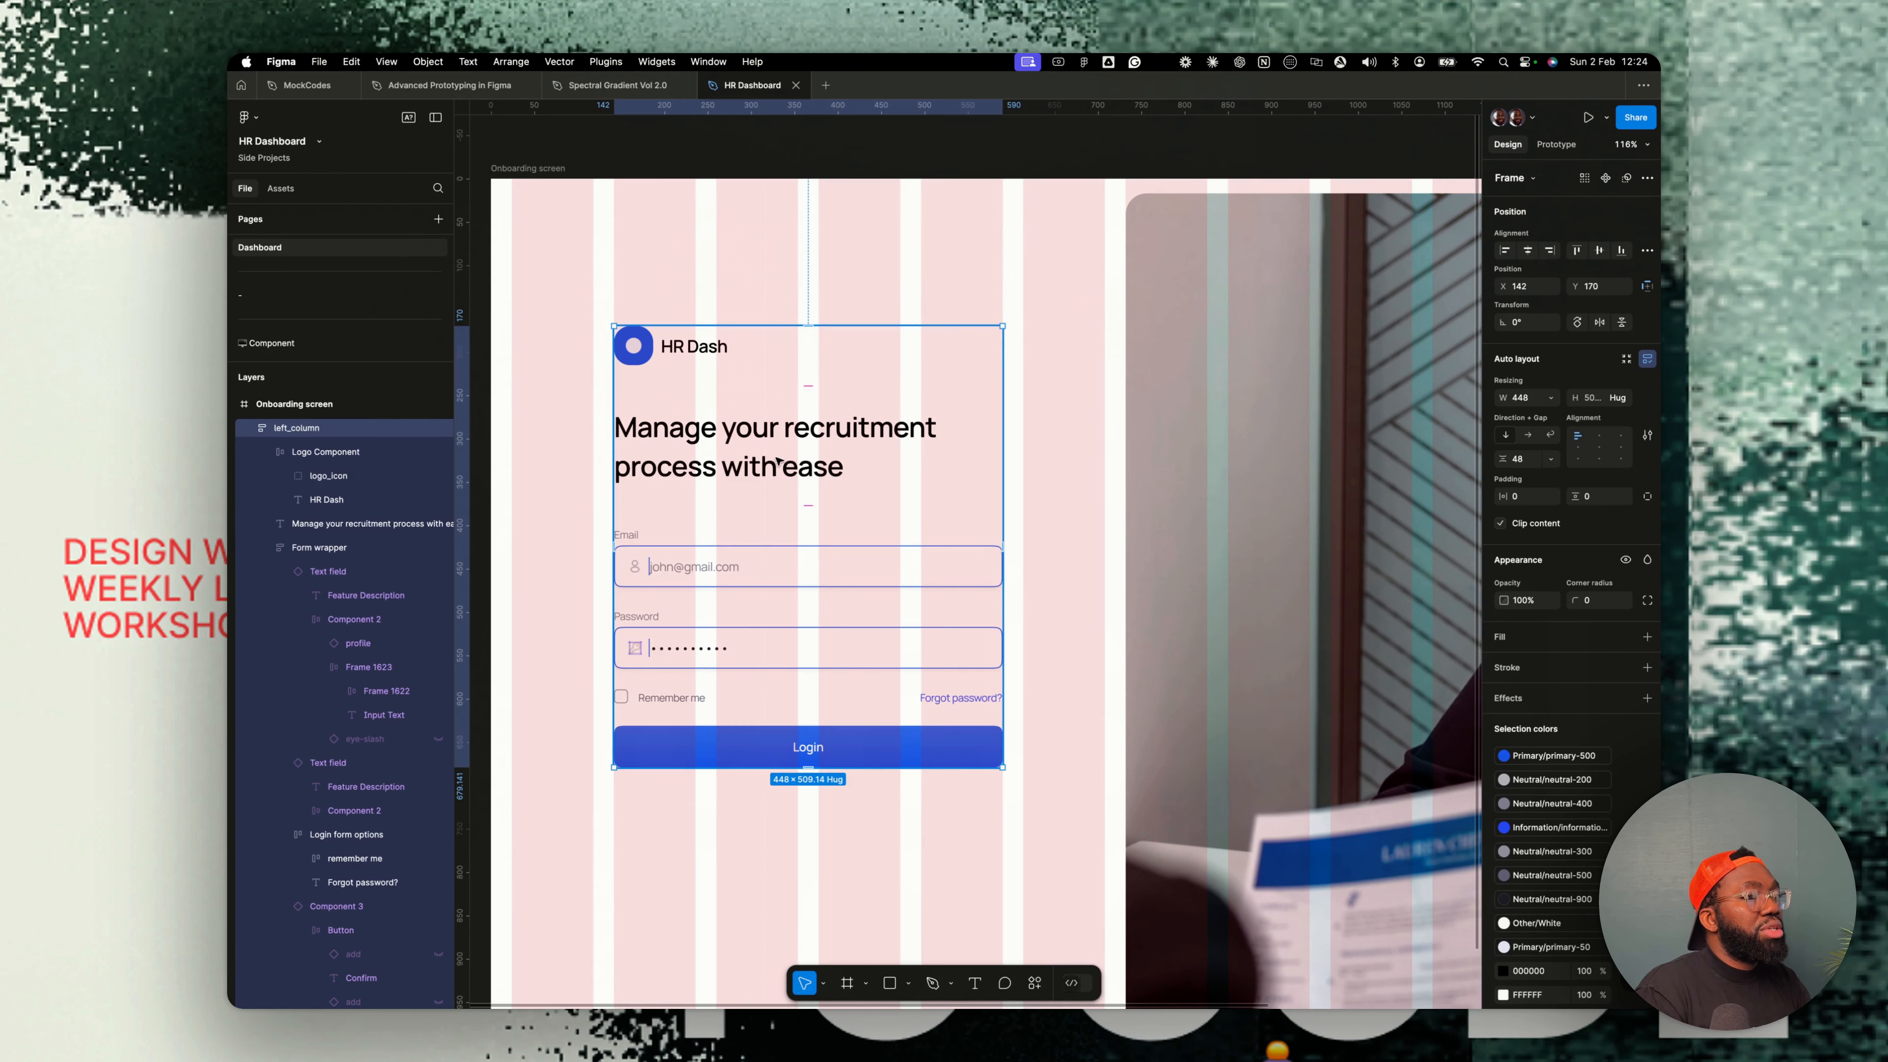
pyautogui.moveTo(779, 464); pyautogui.dragTo(778, 445)
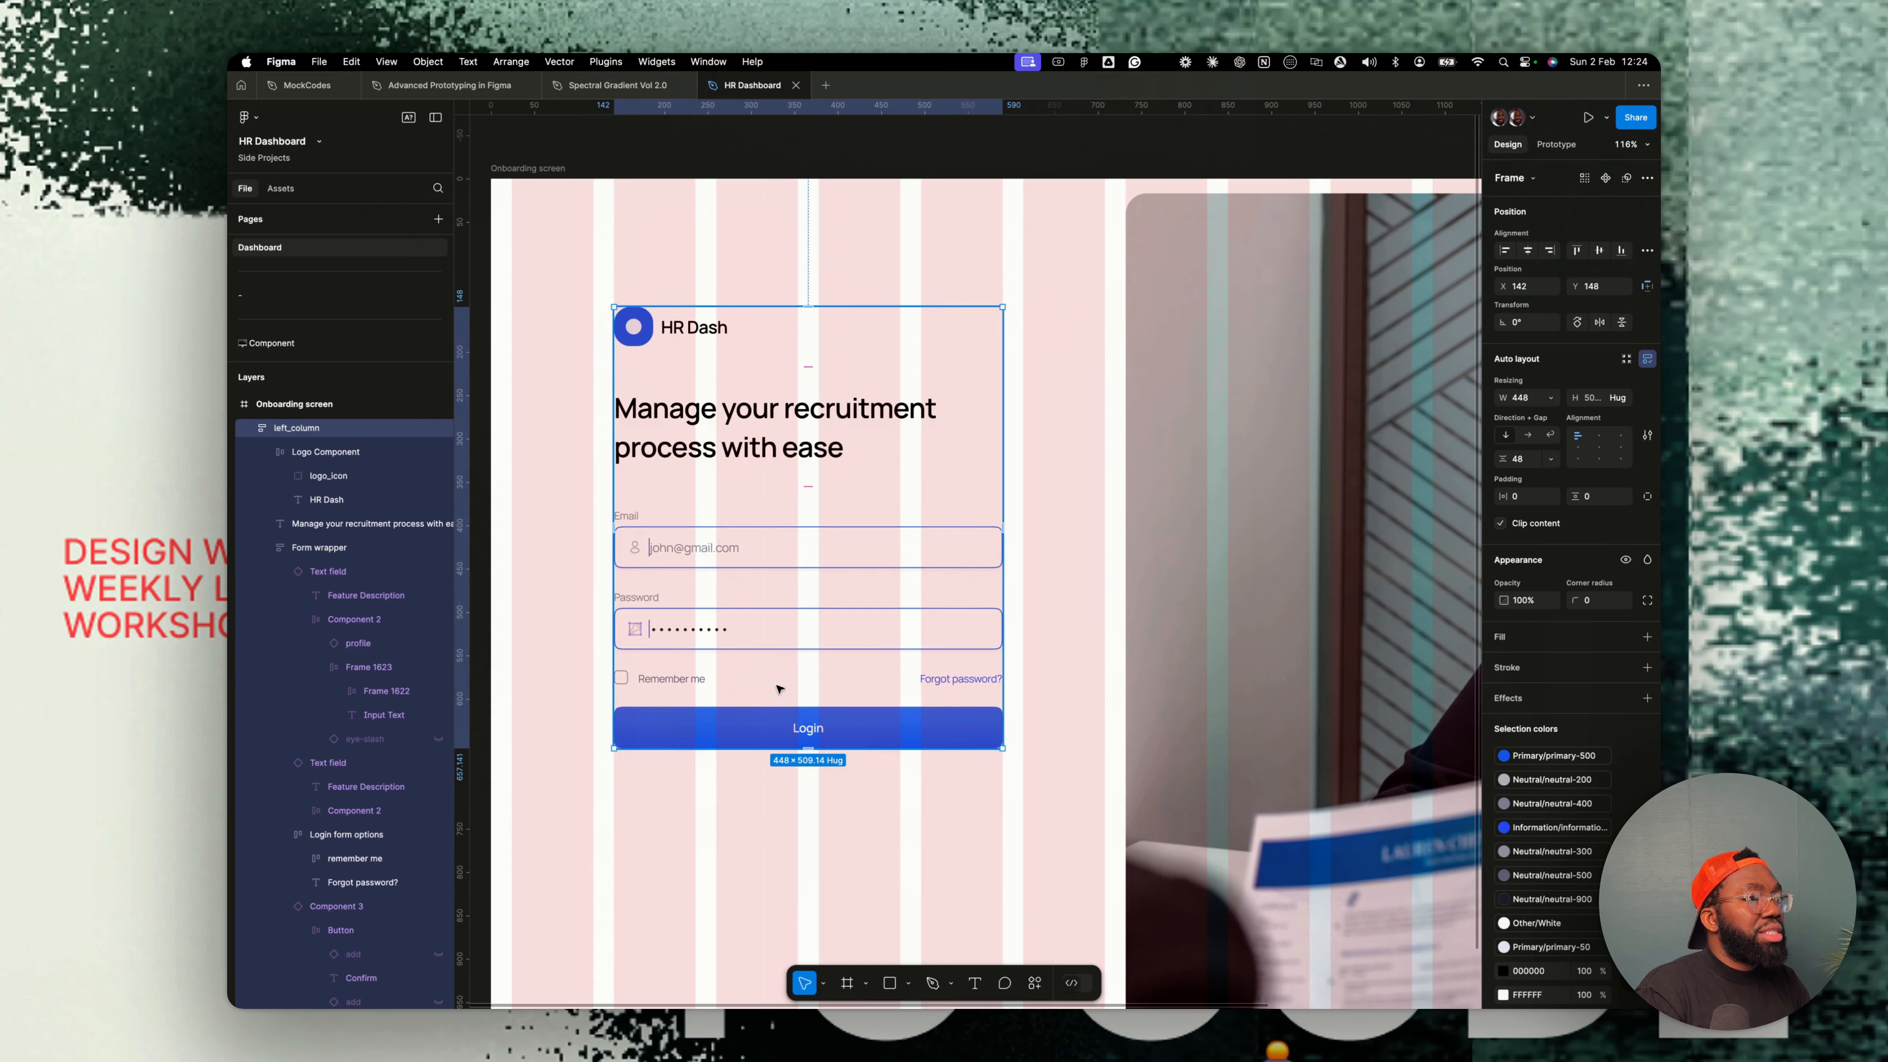
pyautogui.scroll(-3, 773, 692)
pyautogui.click(712, 595)
pyautogui.press('l')
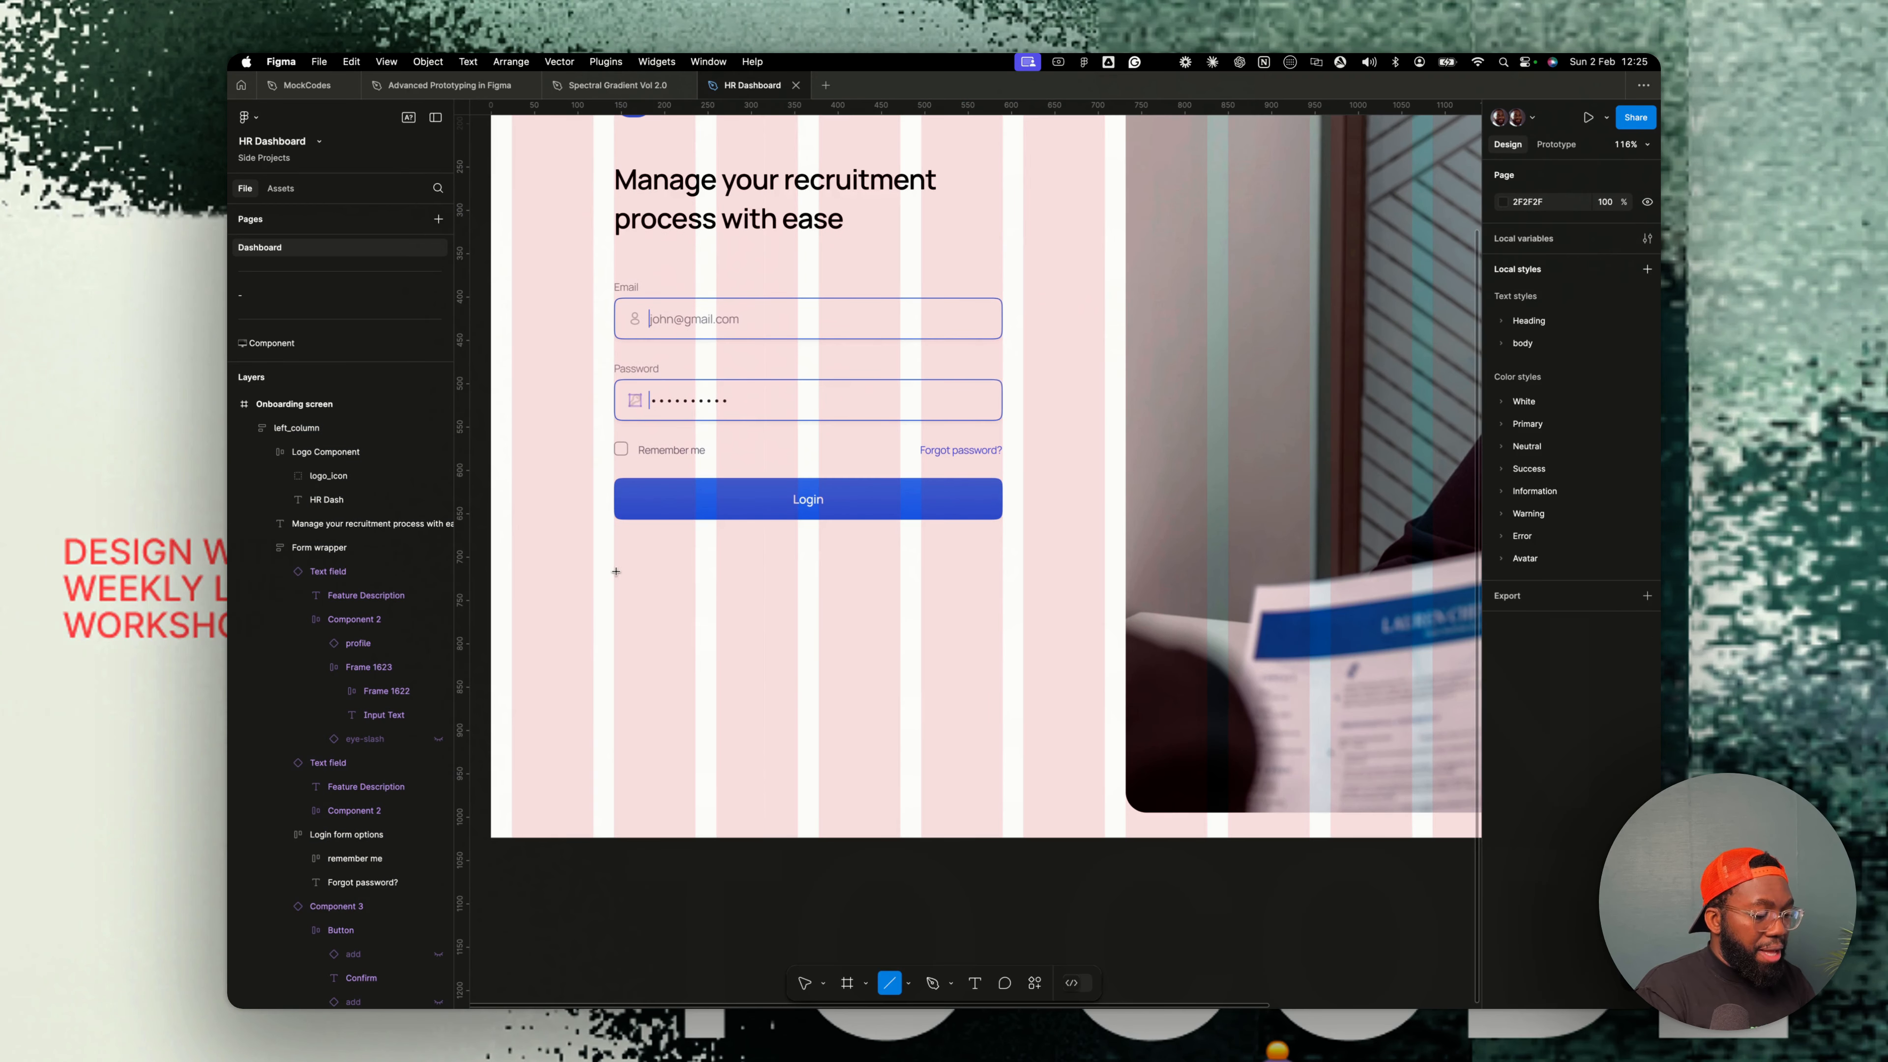
pyautogui.moveTo(613, 562)
pyautogui.mouseDown()
pyautogui.moveTo(776, 562)
pyautogui.moveTo(754, 561)
pyautogui.mouseUp()
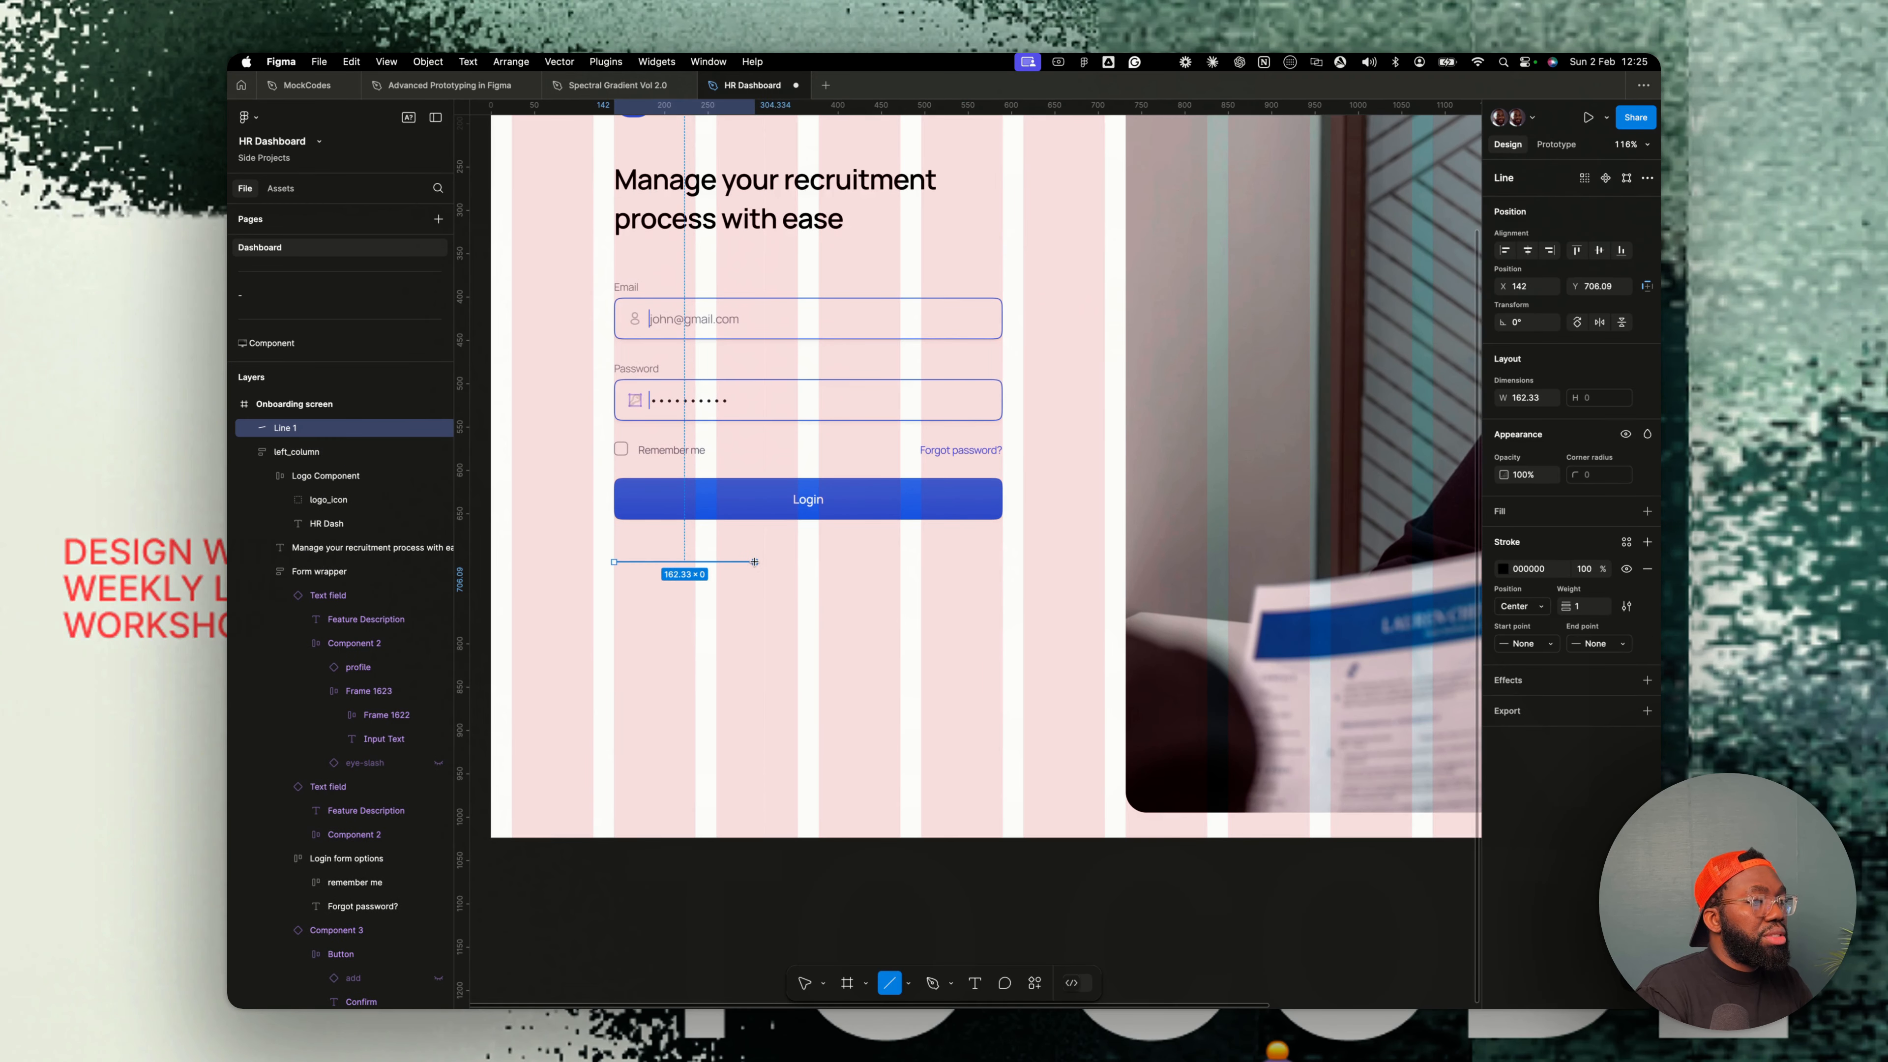
pyautogui.click(1626, 542)
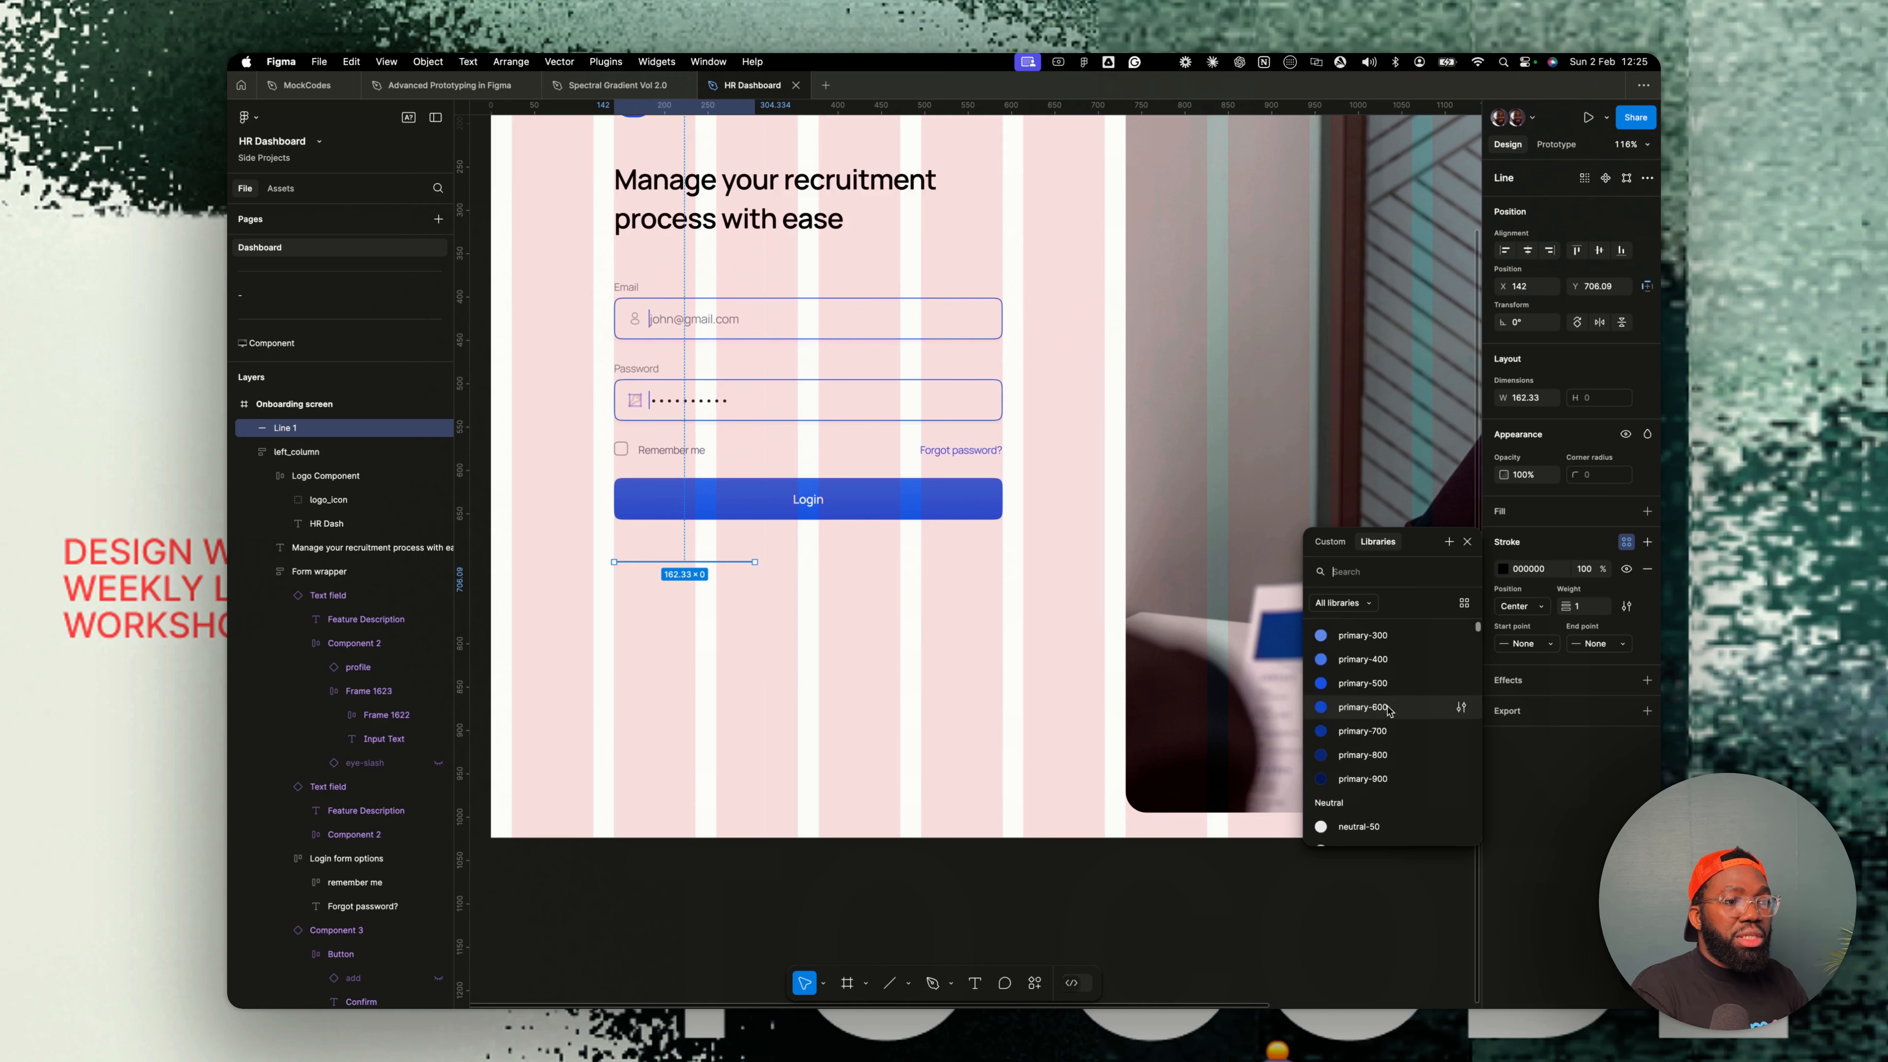
pyautogui.click(1387, 703)
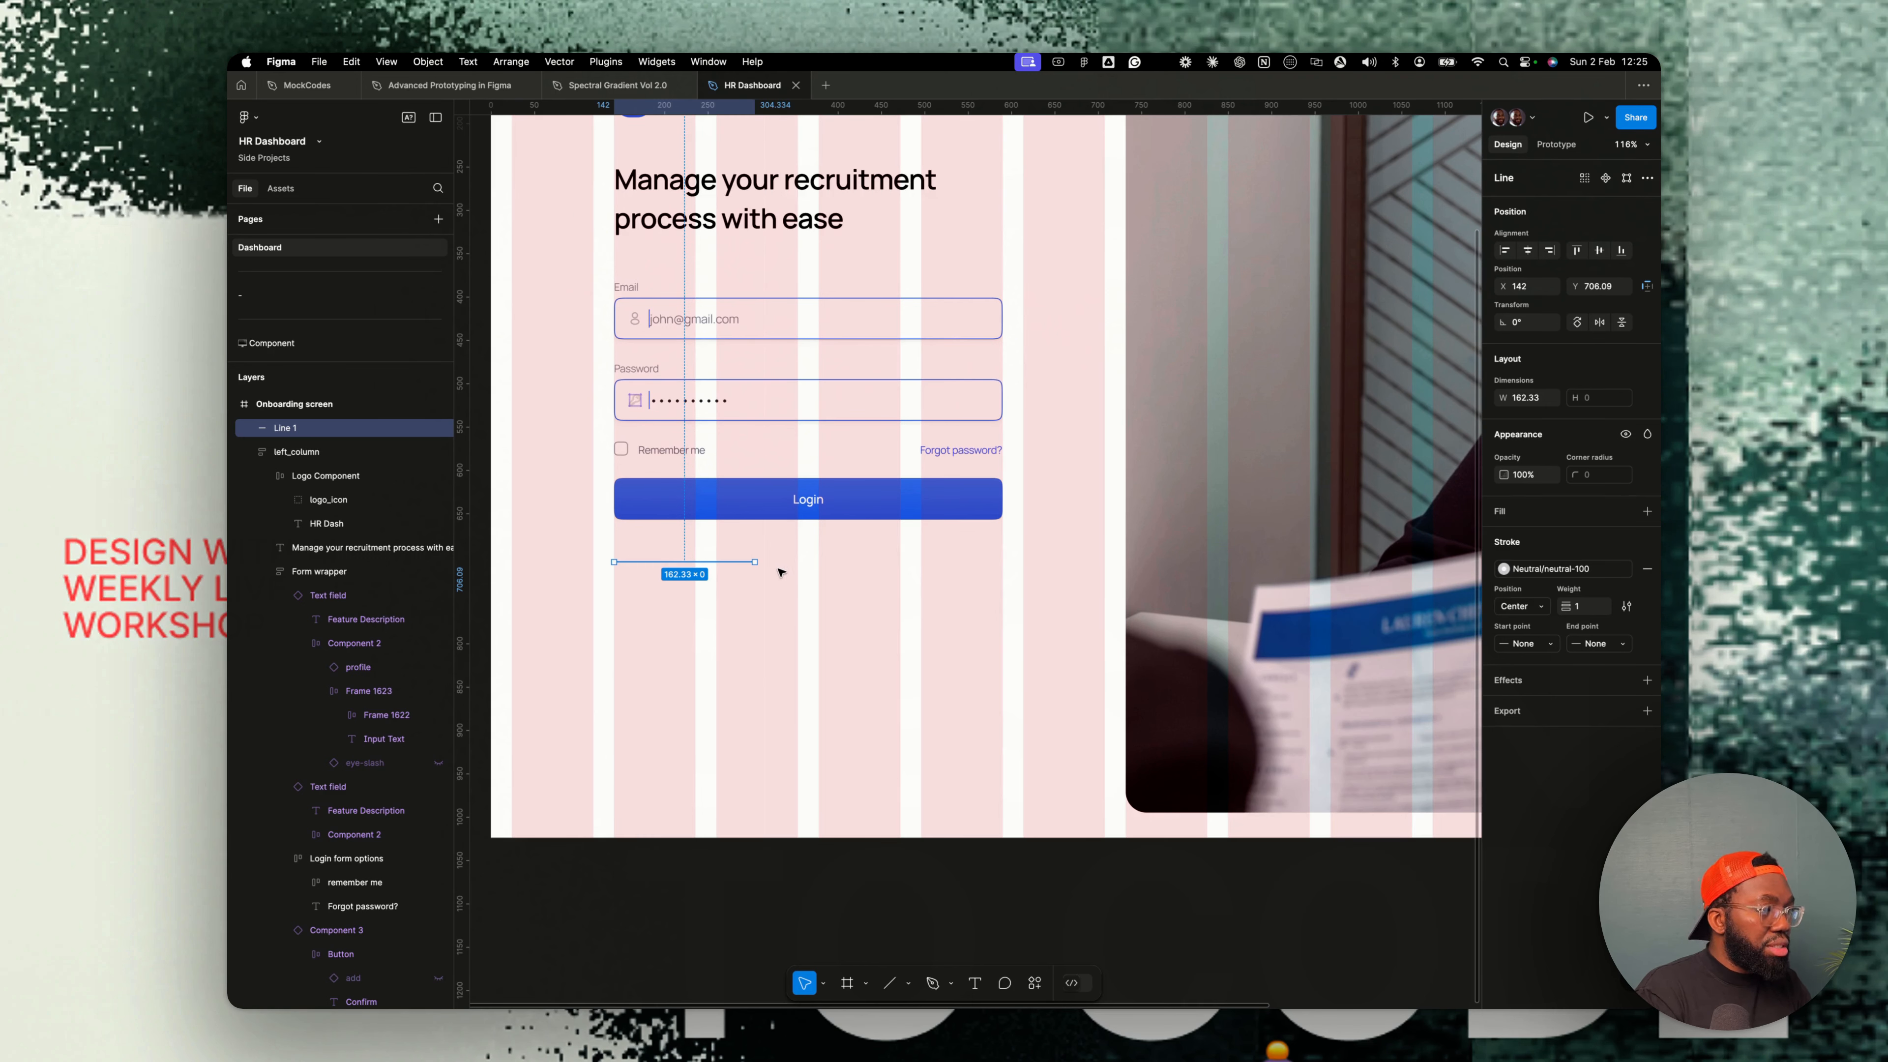
# - Add an or text label just right of the line
pyautogui.press('t')
pyautogui.click(760, 565)
pyautogui.write('or')
pyautogui.press('Escape')
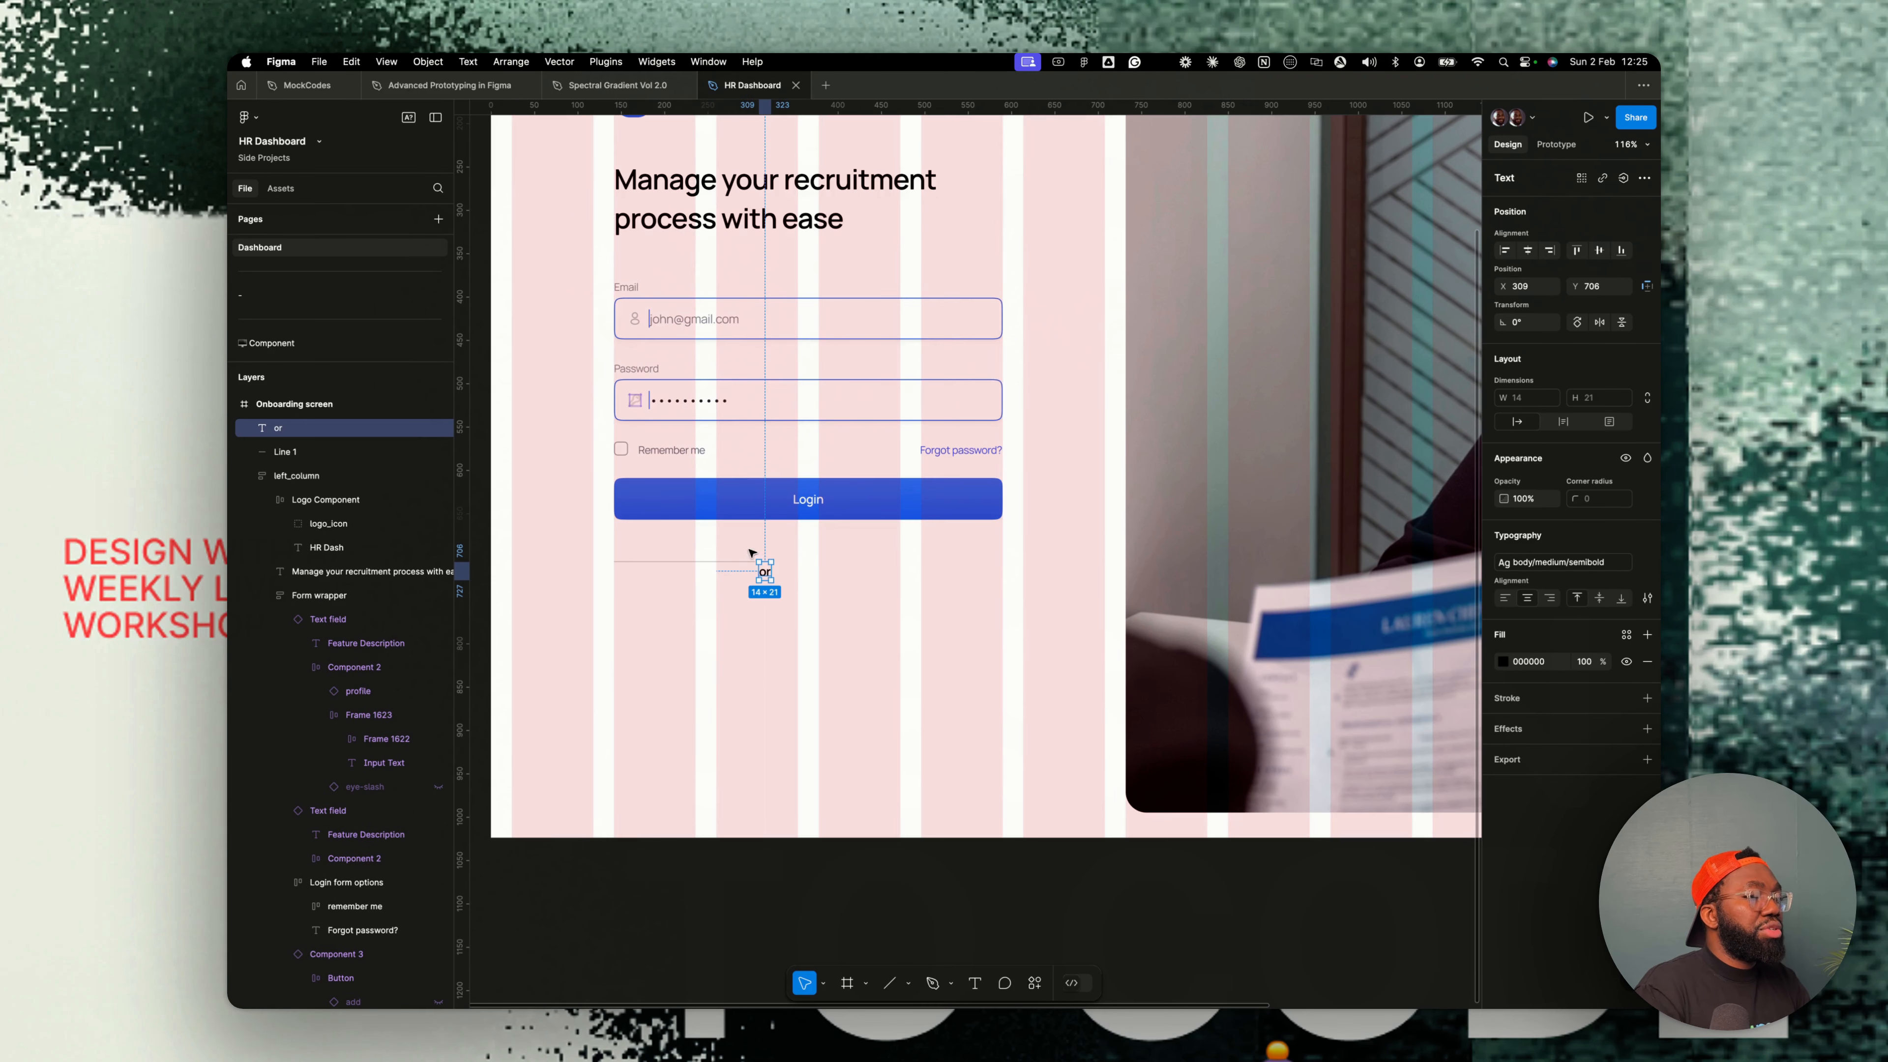
# - Select the line and duplicate it
pyautogui.click(738, 563)
pyautogui.press('super+d')
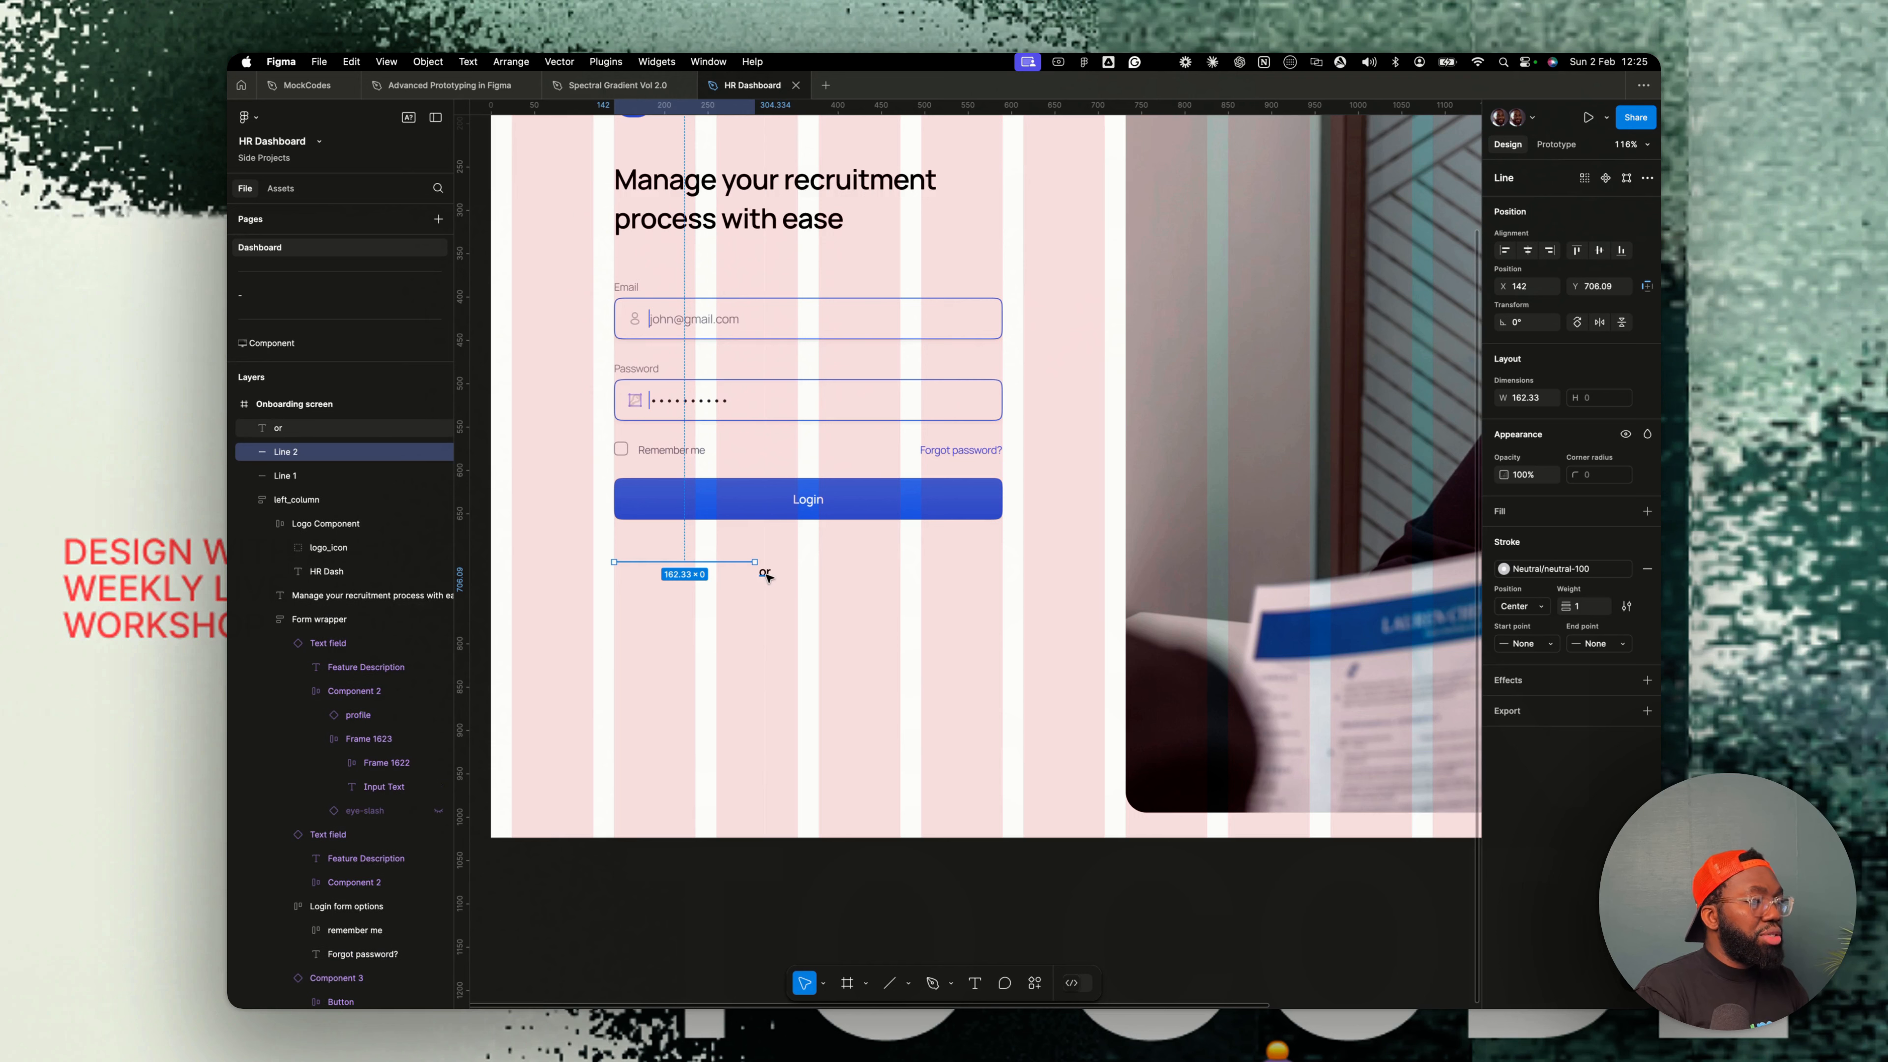
pyautogui.keyDown('shift'); pyautogui.click(765, 573); pyautogui.keyUp('shift')
# - Select both lines and the or text and wrap them in a horizontal auto layout frame
pyautogui.click(324, 483)
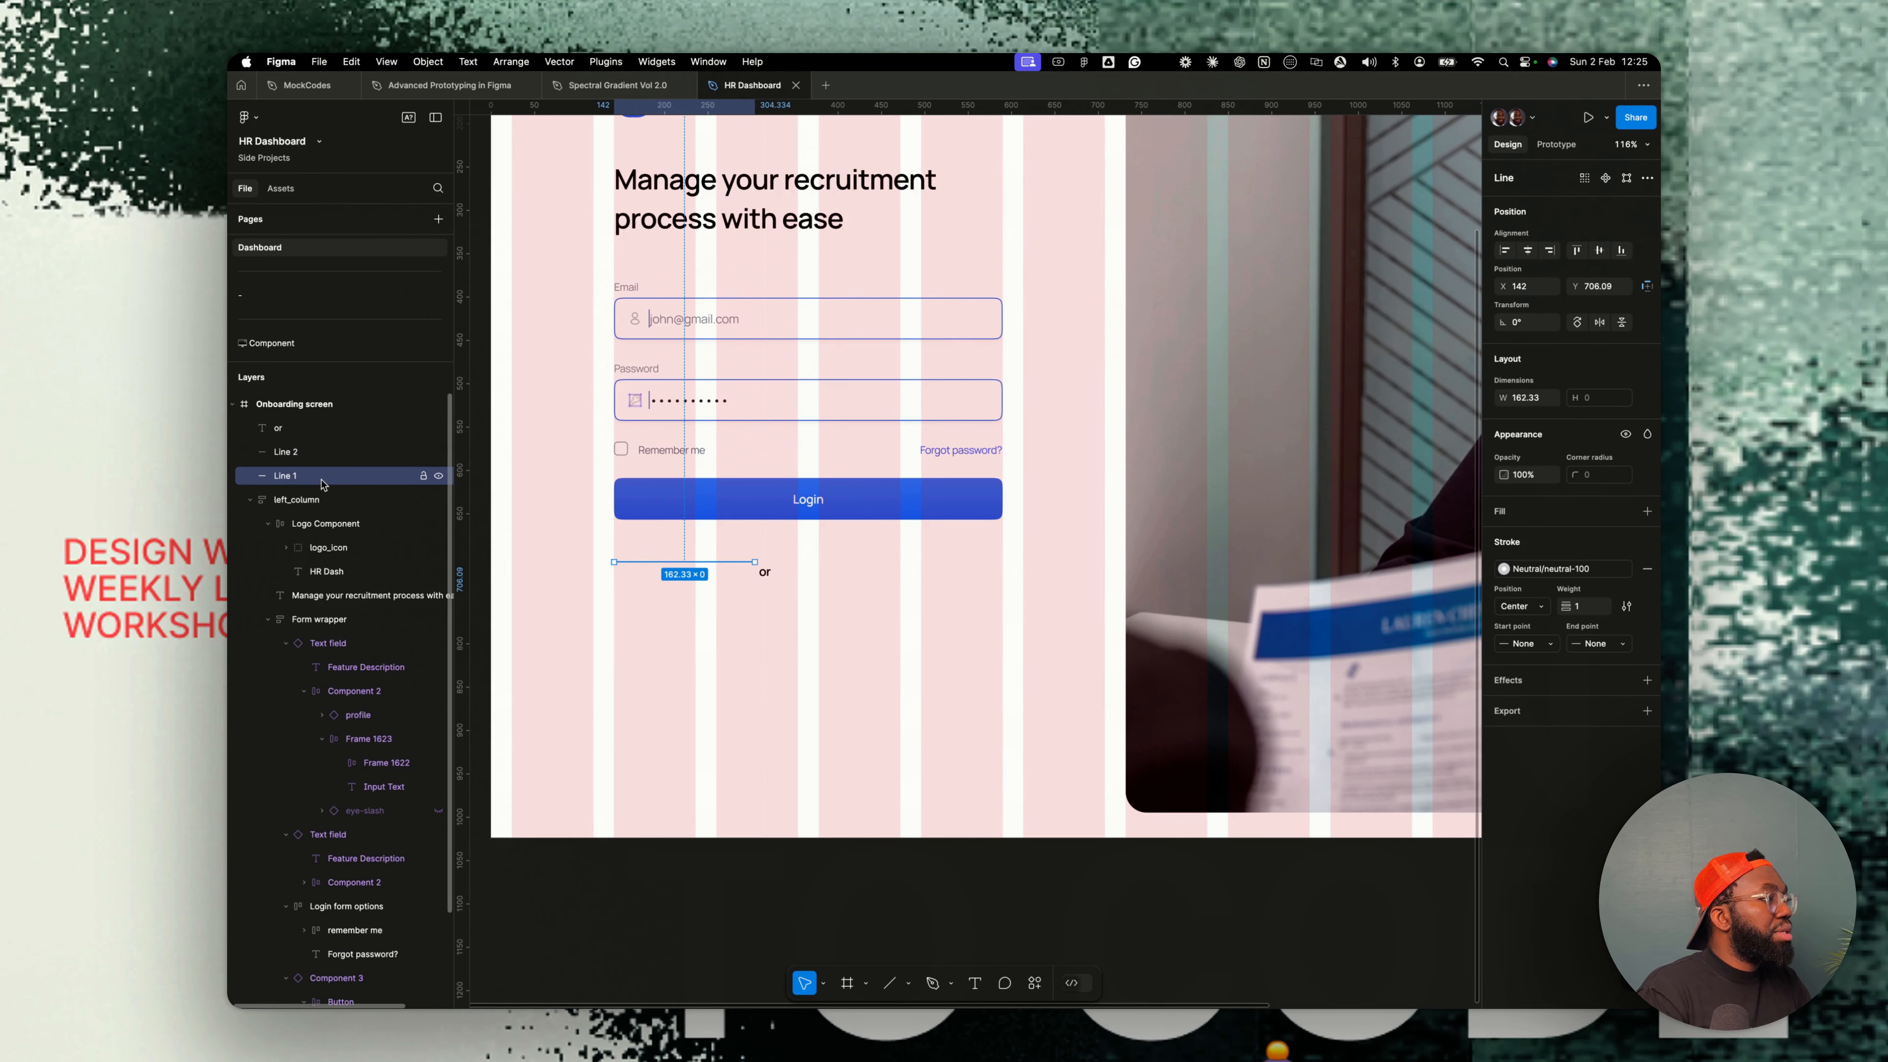
pyautogui.keyDown('shift'); pyautogui.click(303, 434); pyautogui.keyUp('shift')
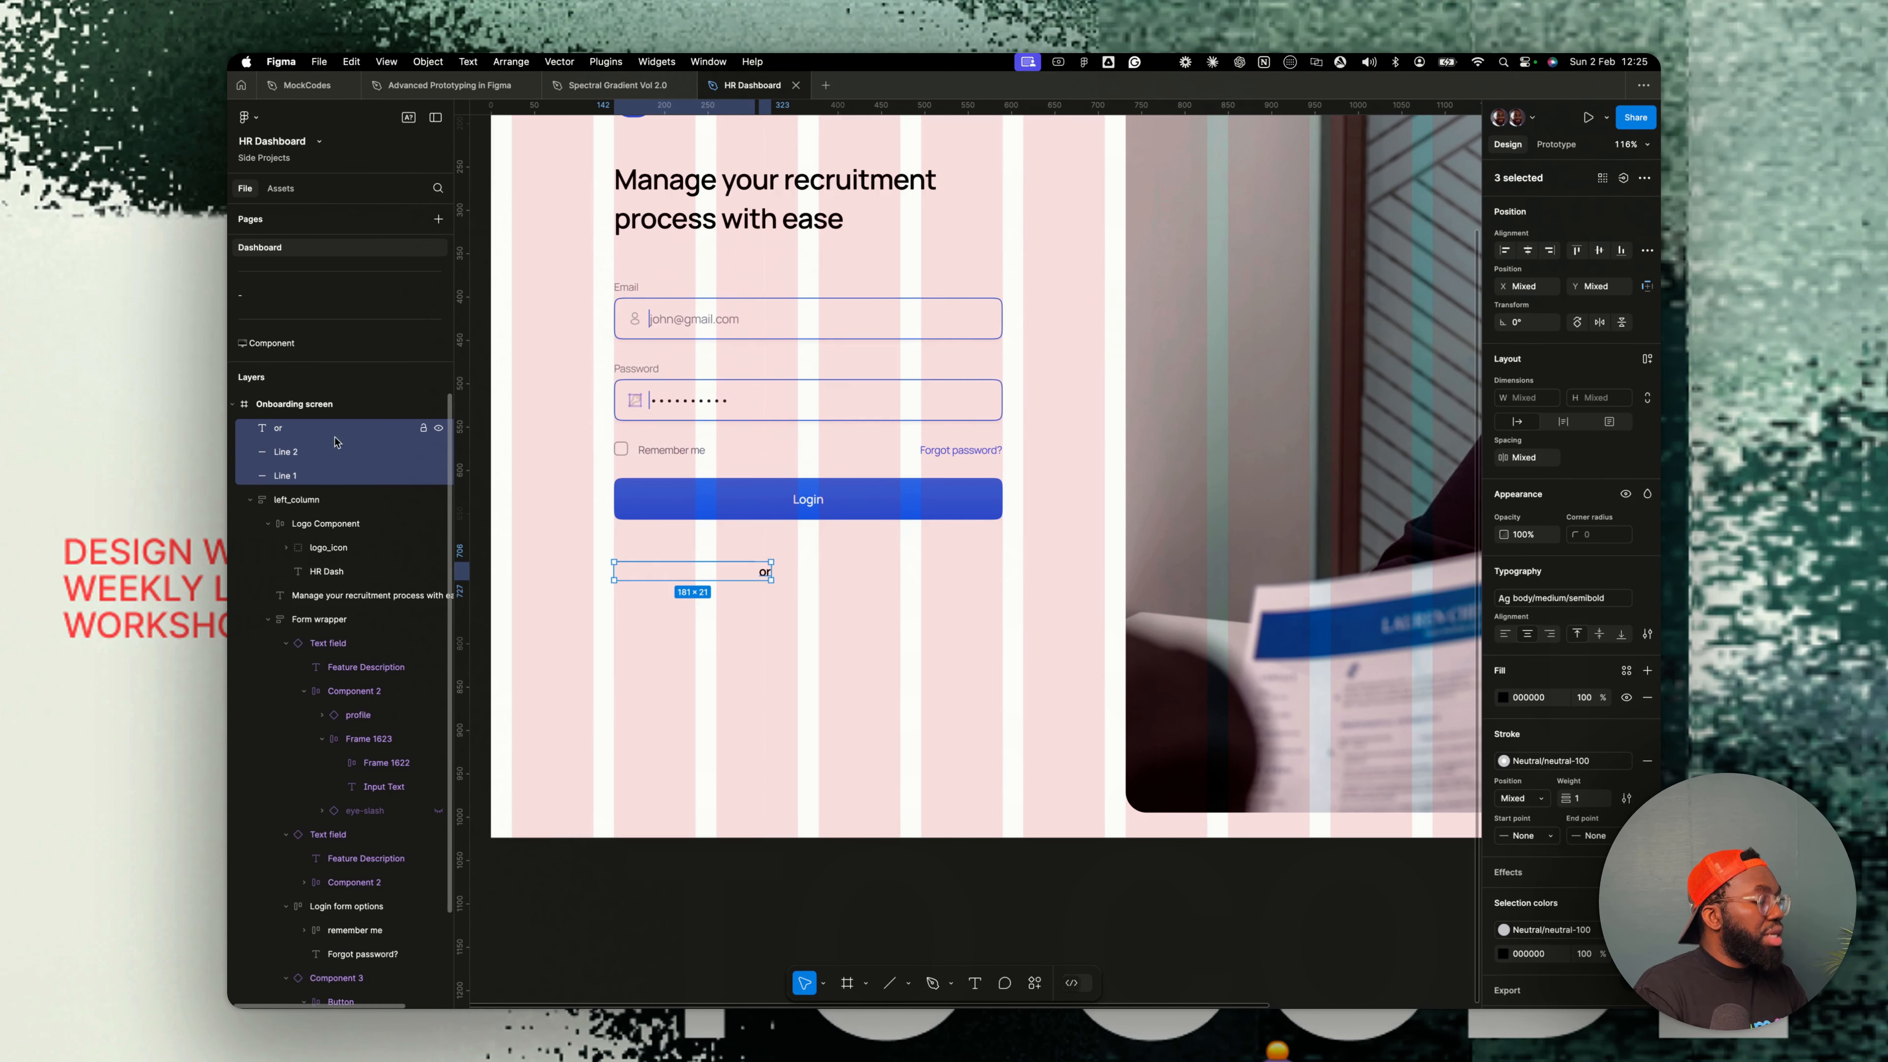
pyautogui.hotkey('shift', 'a')
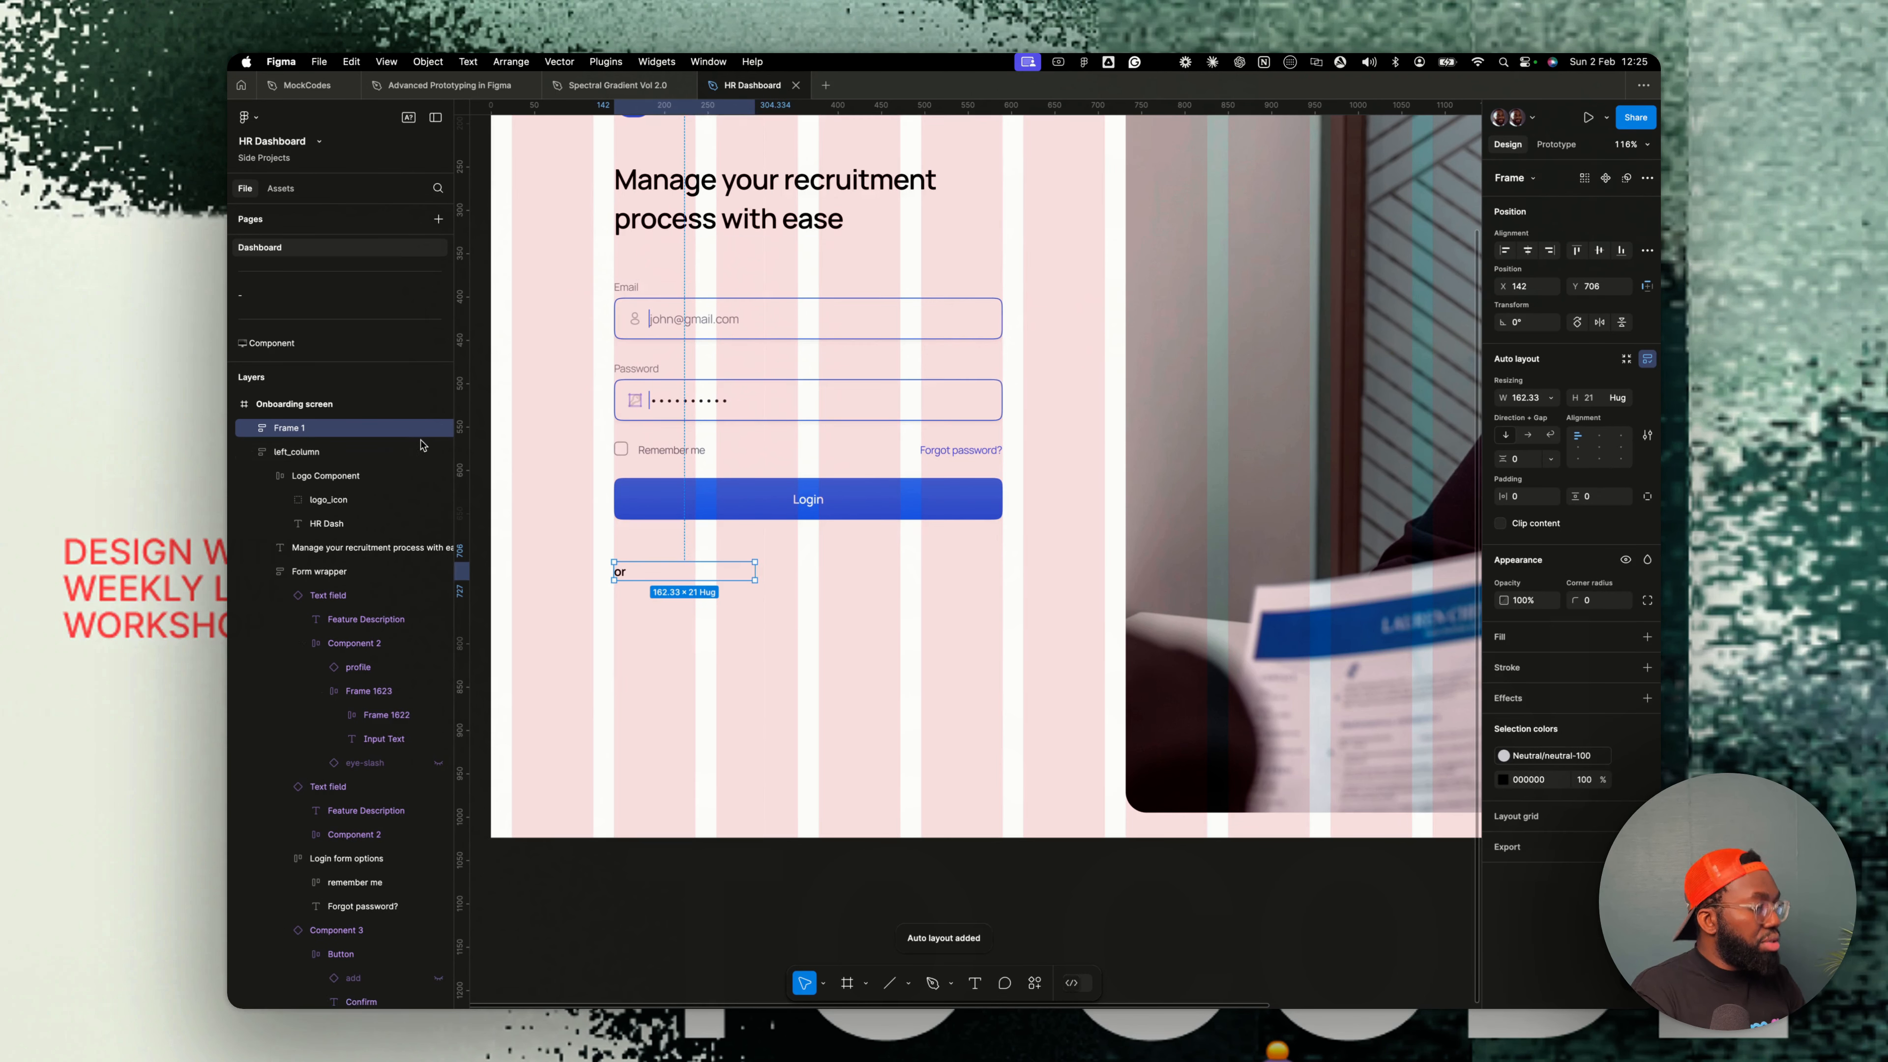
pyautogui.click(1532, 435)
pyautogui.press('Return')
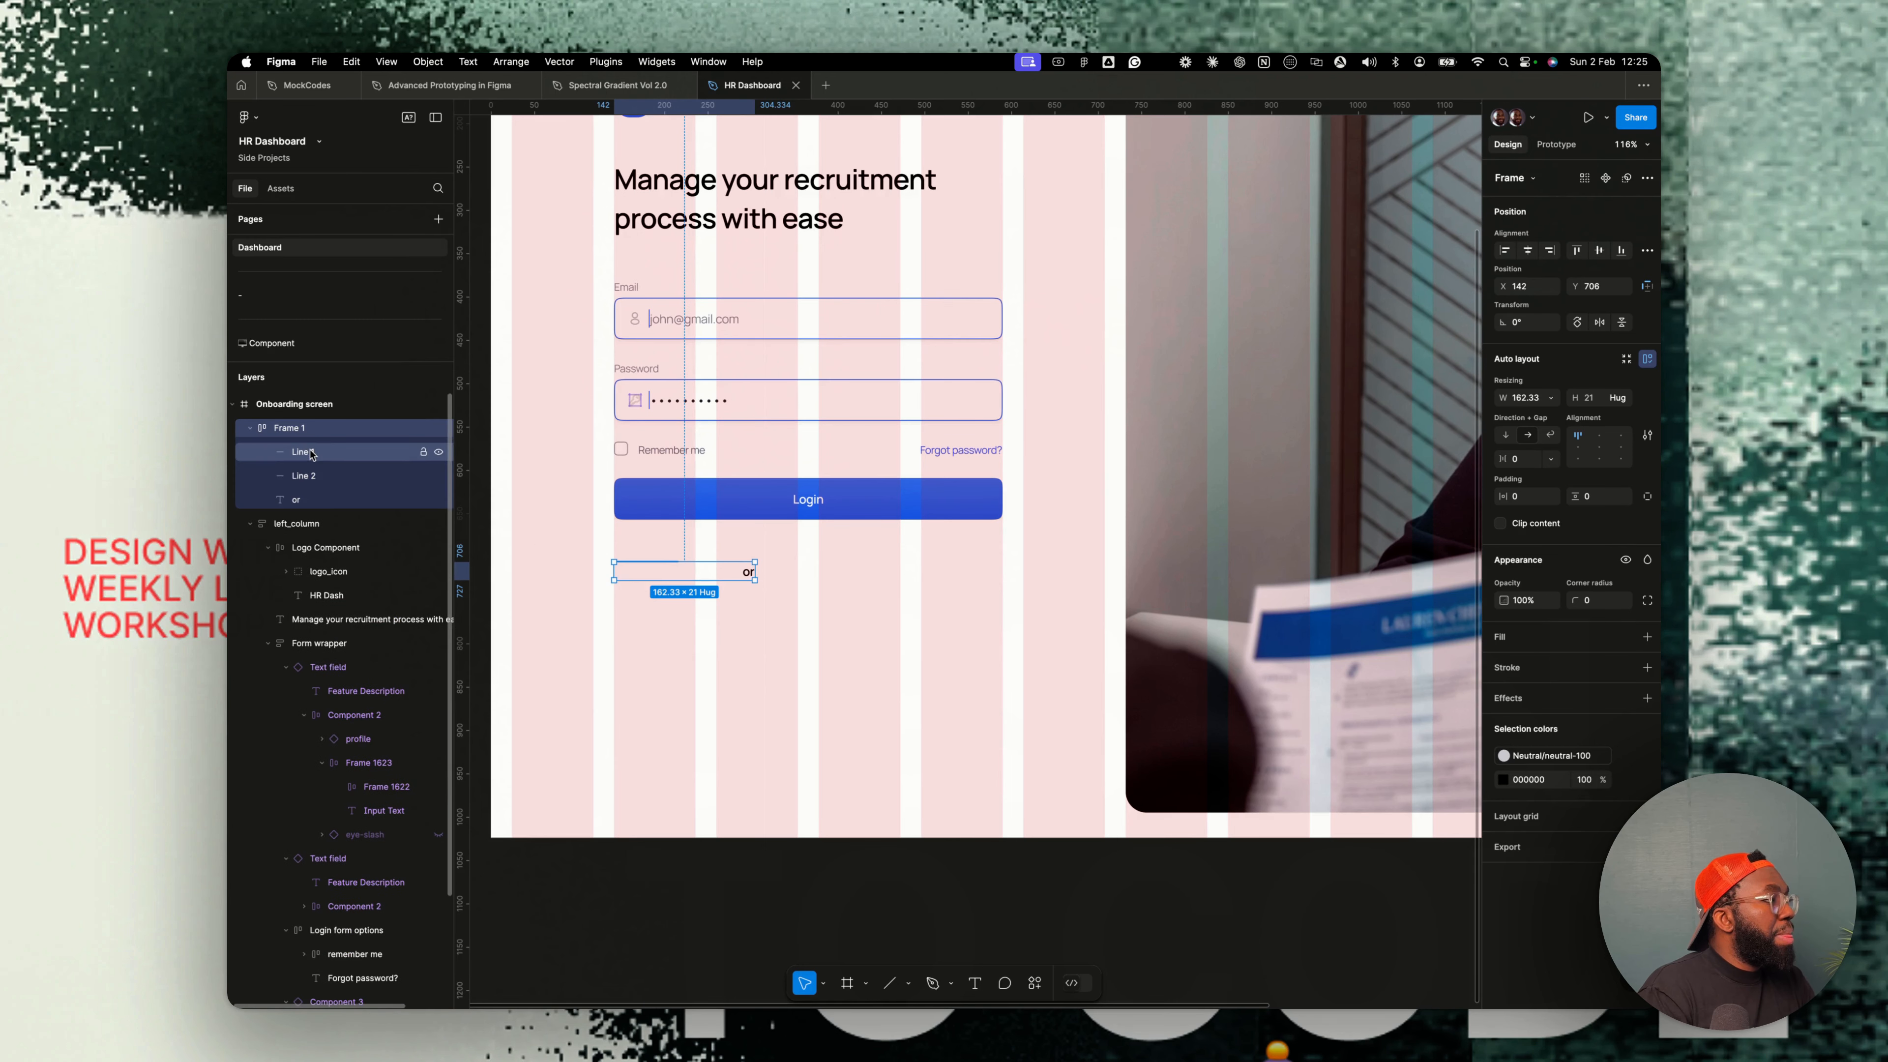
# - Reorder the layers so the or text sits between the two lines
pyautogui.click(305, 452)
pyautogui.moveTo(298, 500); pyautogui.dragTo(310, 466)
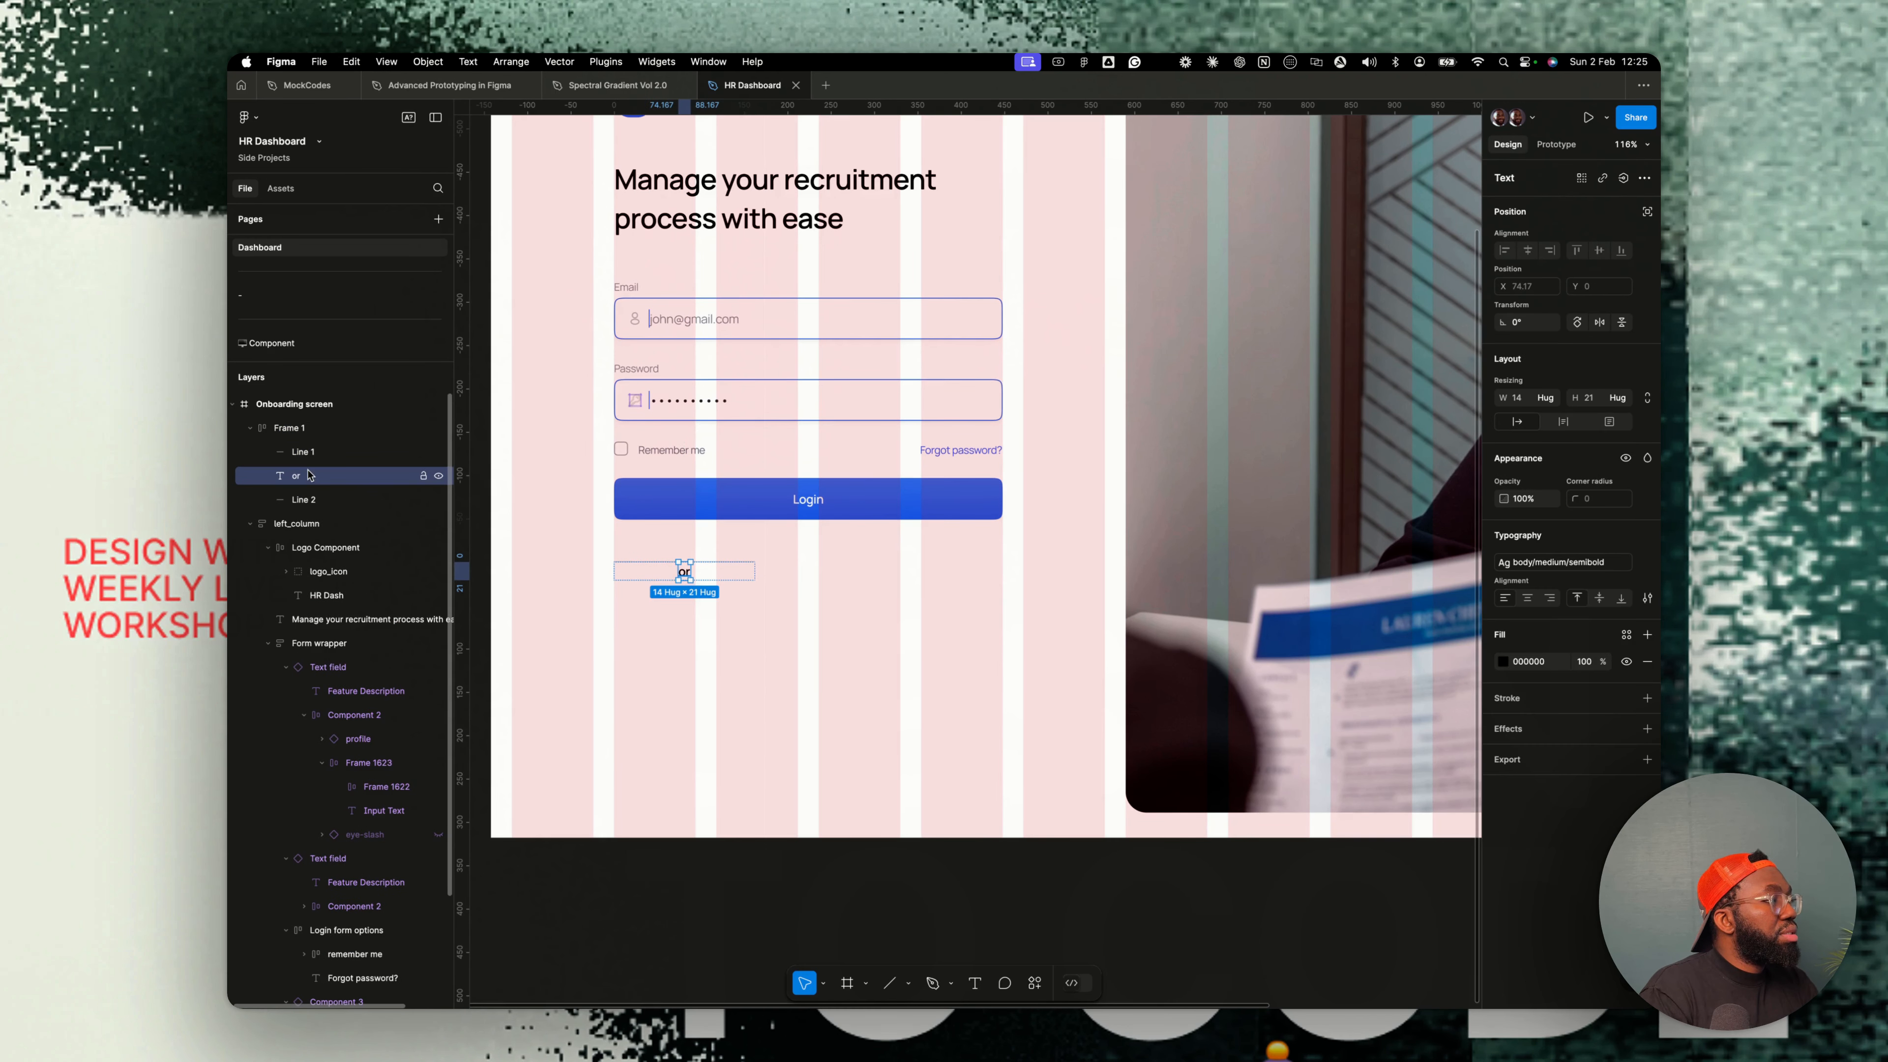
pyautogui.click(298, 429)
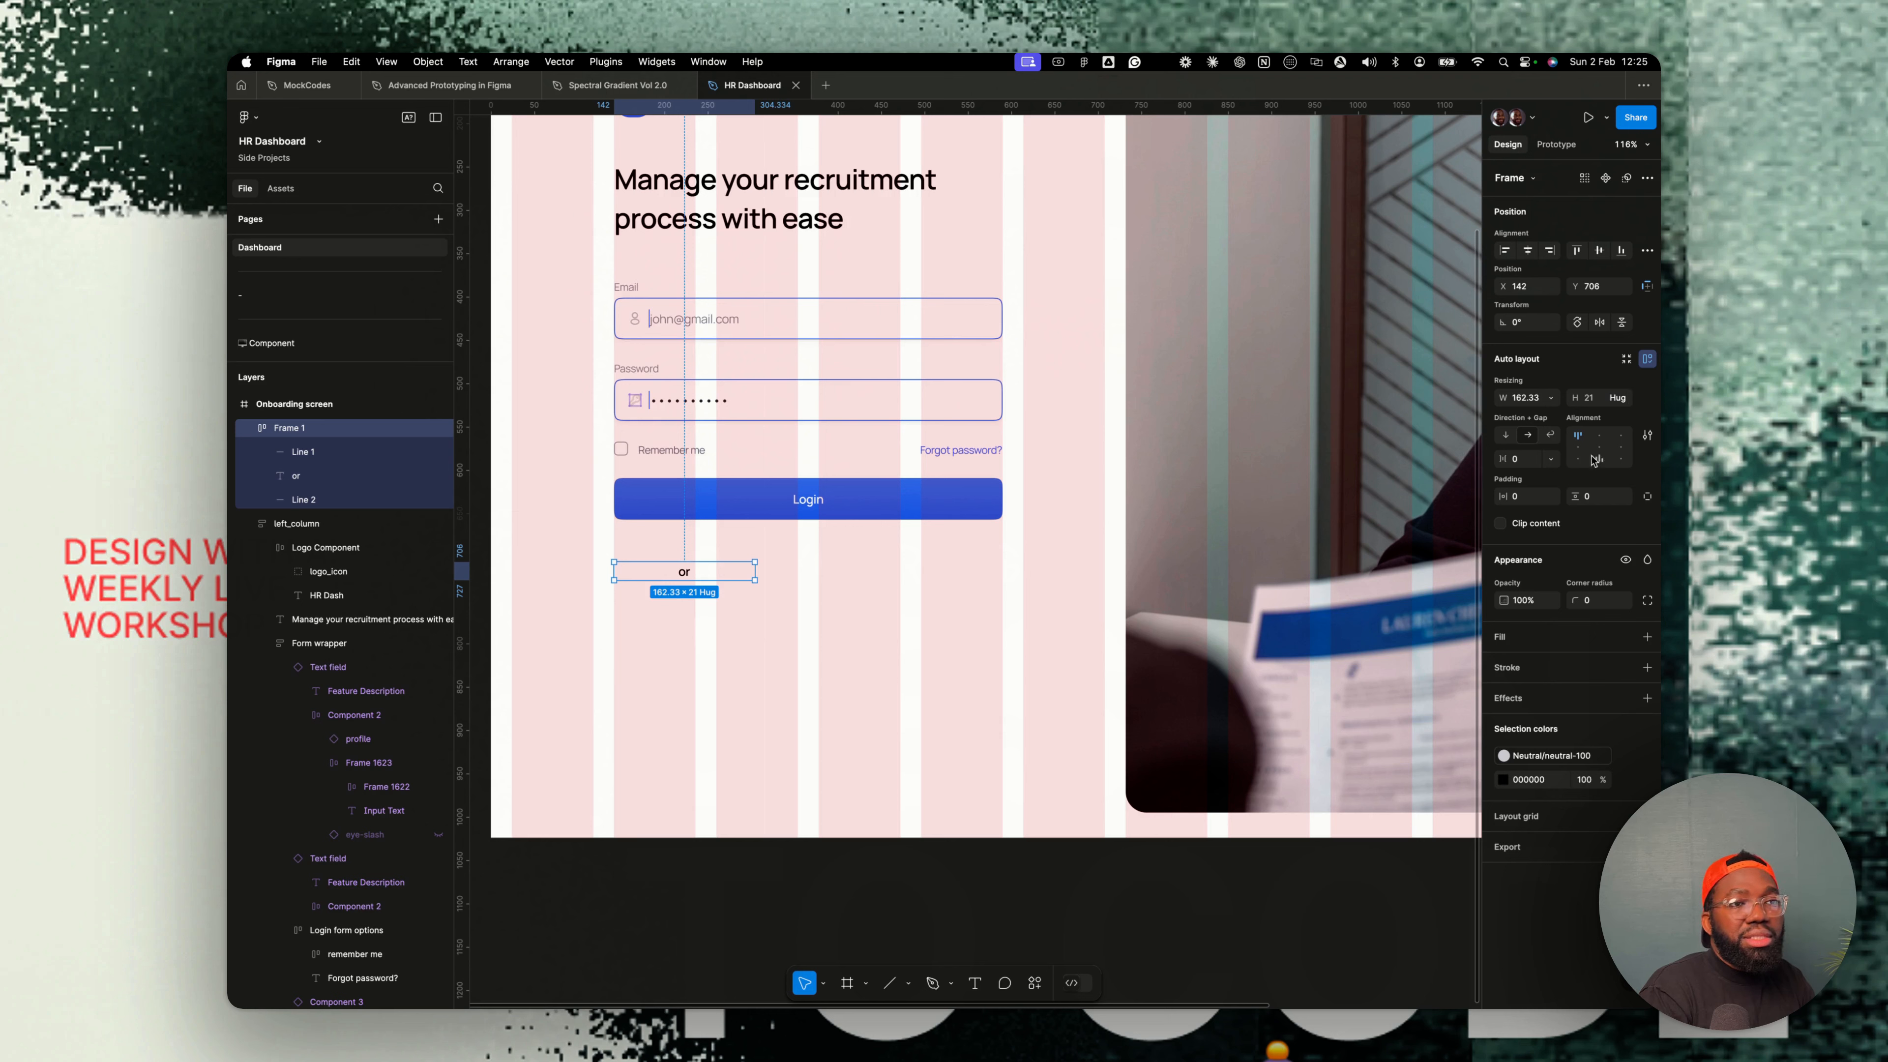
pyautogui.click(1551, 398)
# - Move the divider frame into the left column below the form wrapper
pyautogui.click(250, 433)
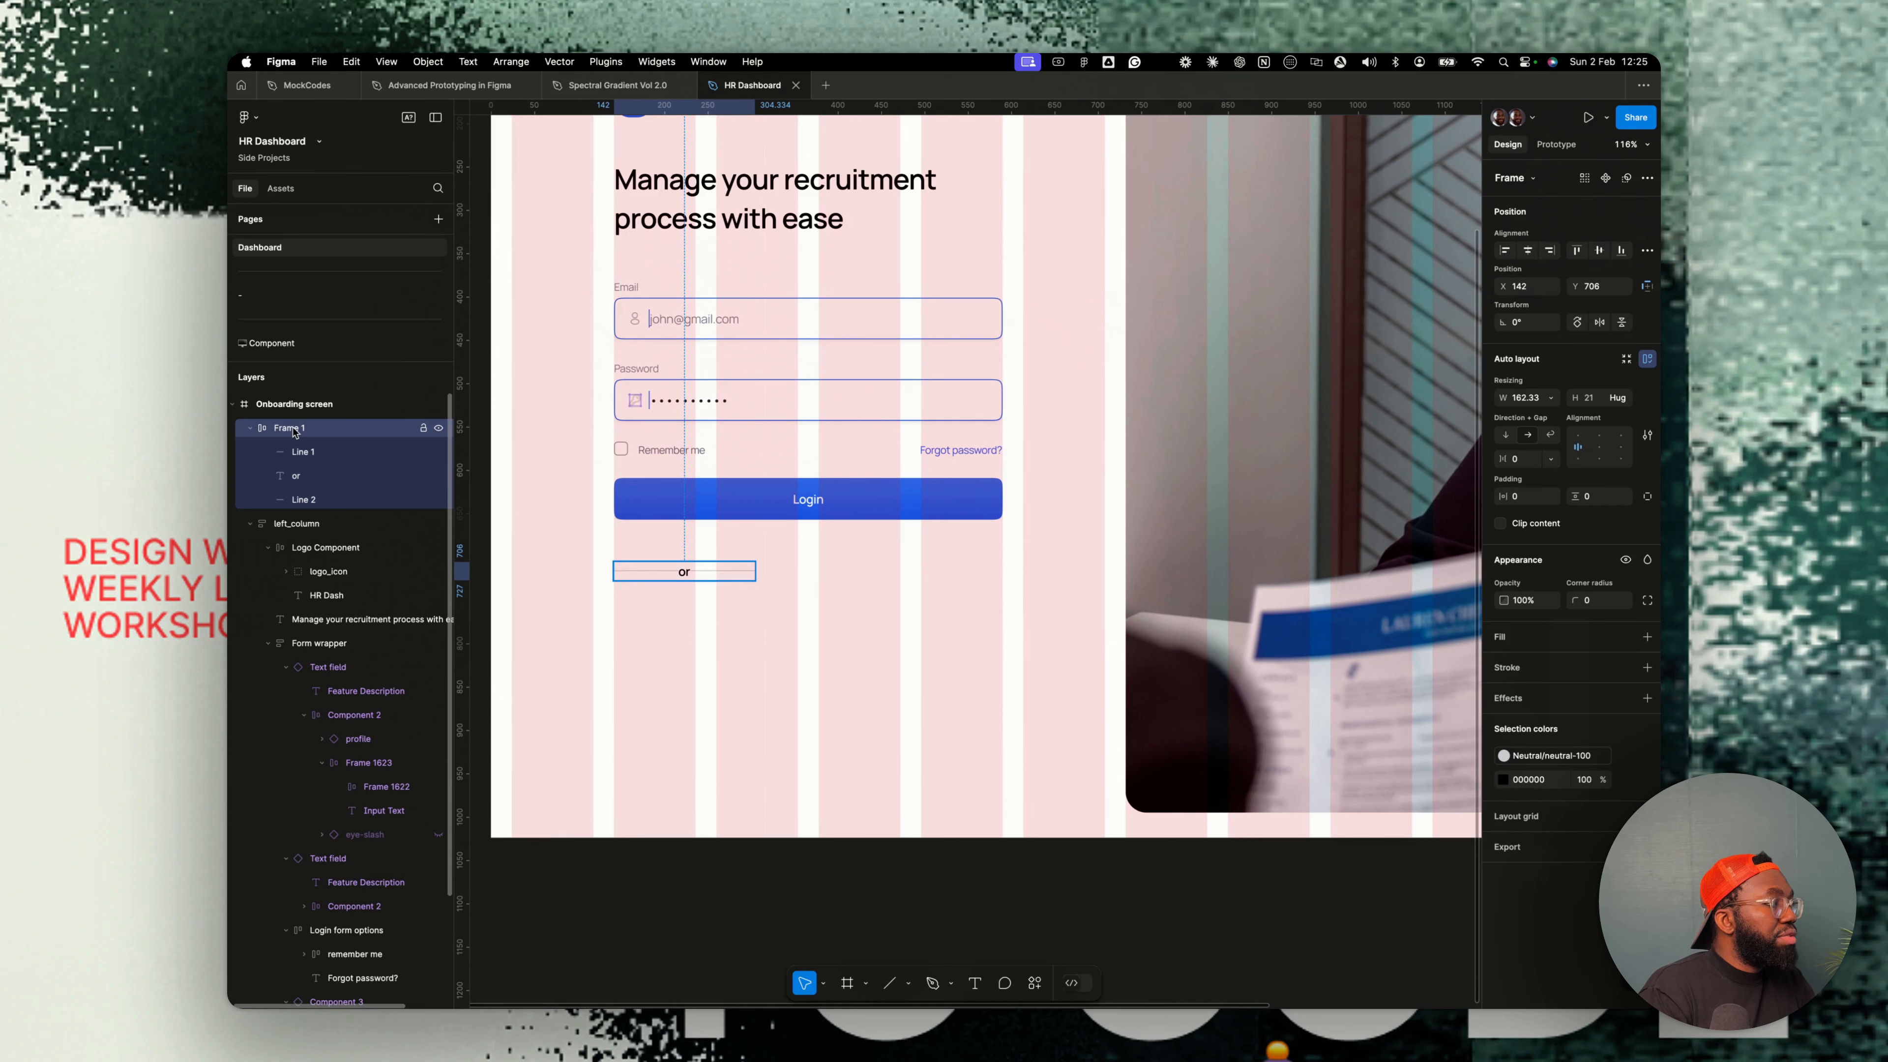
pyautogui.click(253, 429)
pyautogui.moveTo(288, 428); pyautogui.dragTo(272, 482)
pyautogui.click(268, 476)
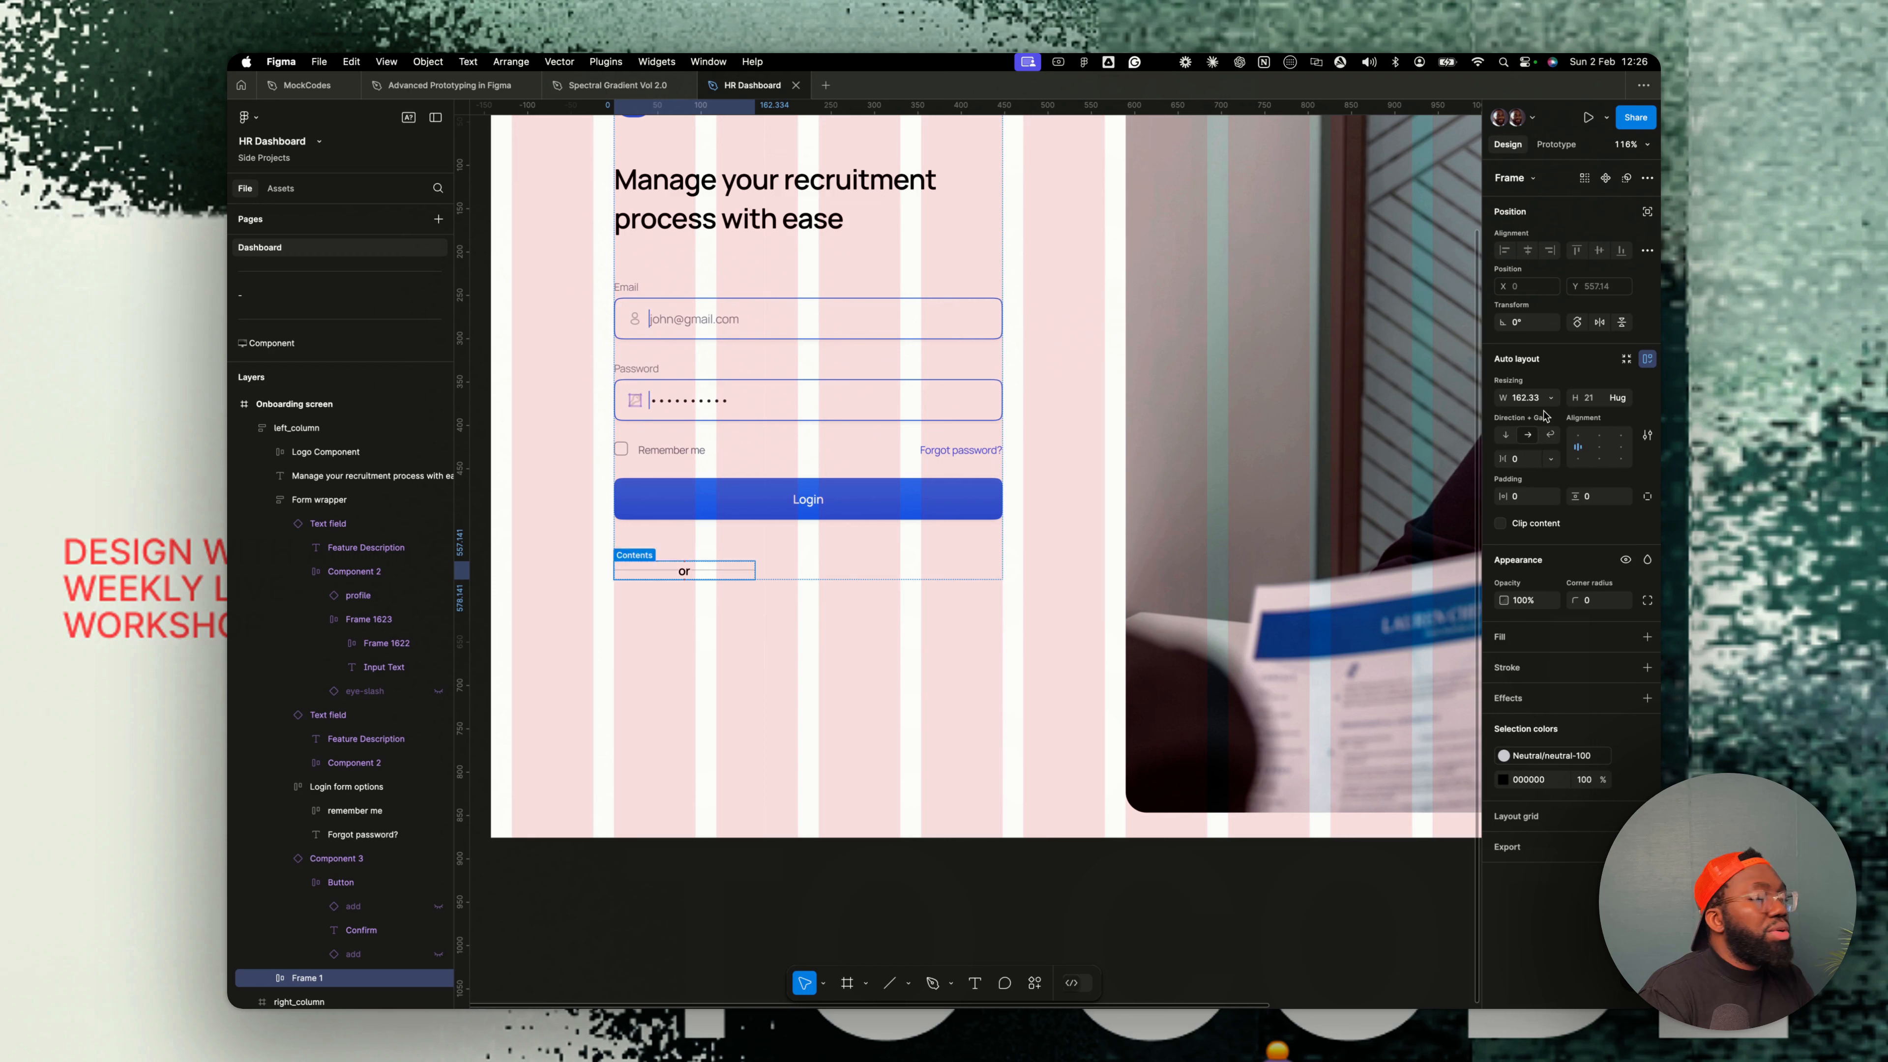
# - Set the divider frame's width to fill the container and its gap to 12
pyautogui.click(1551, 402)
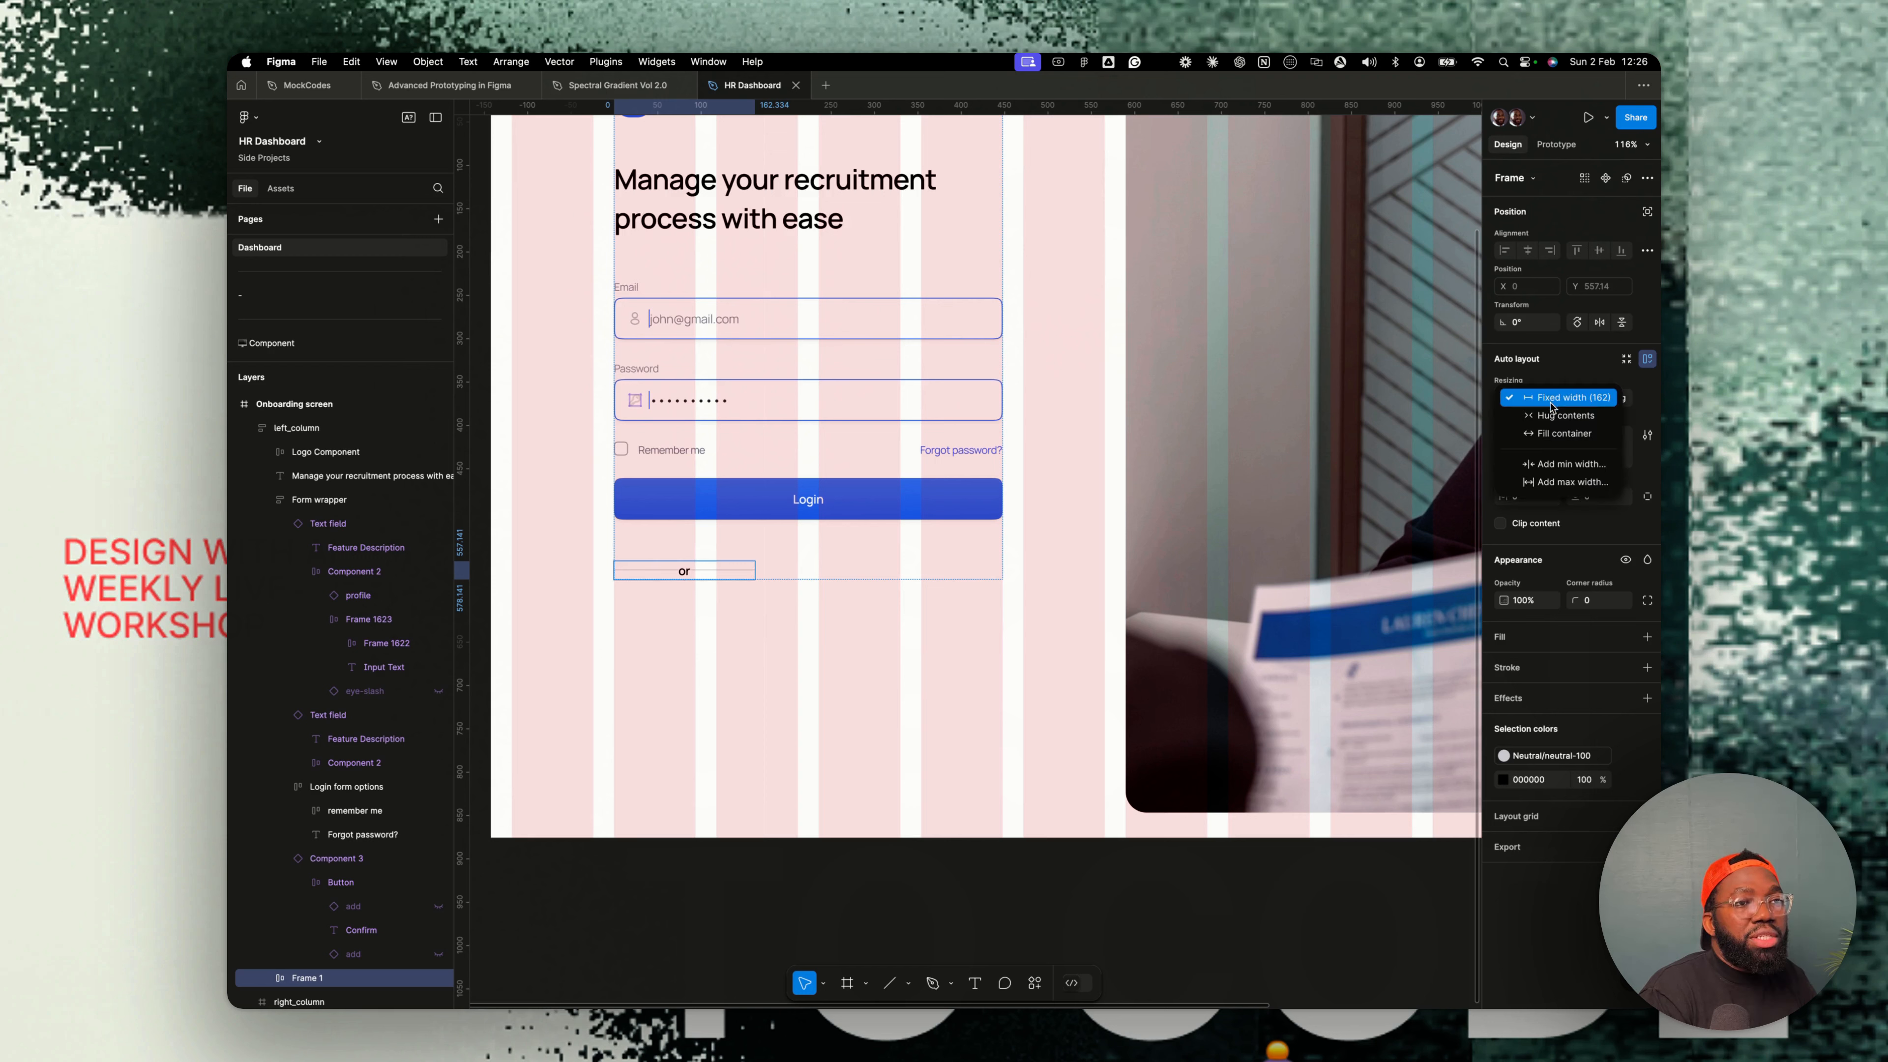
pyautogui.click(1556, 433)
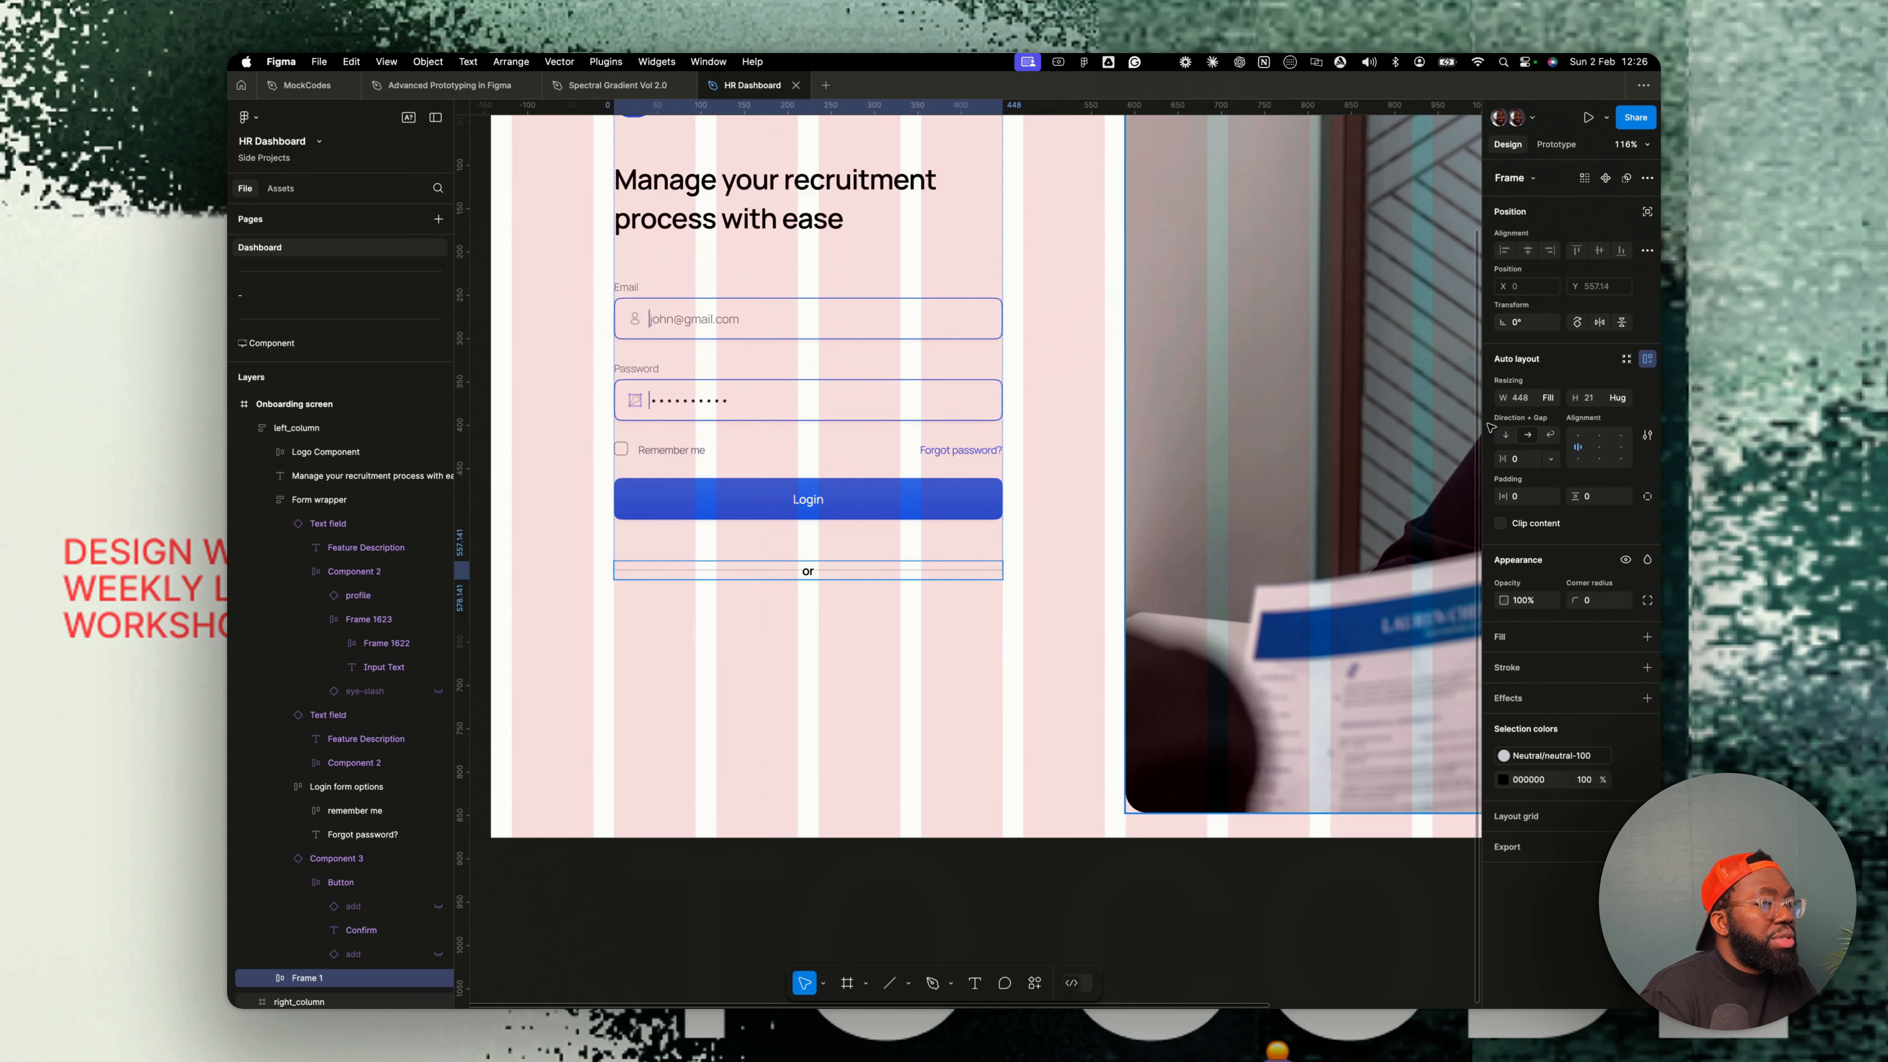
pyautogui.click(1521, 458)
pyautogui.write('1')
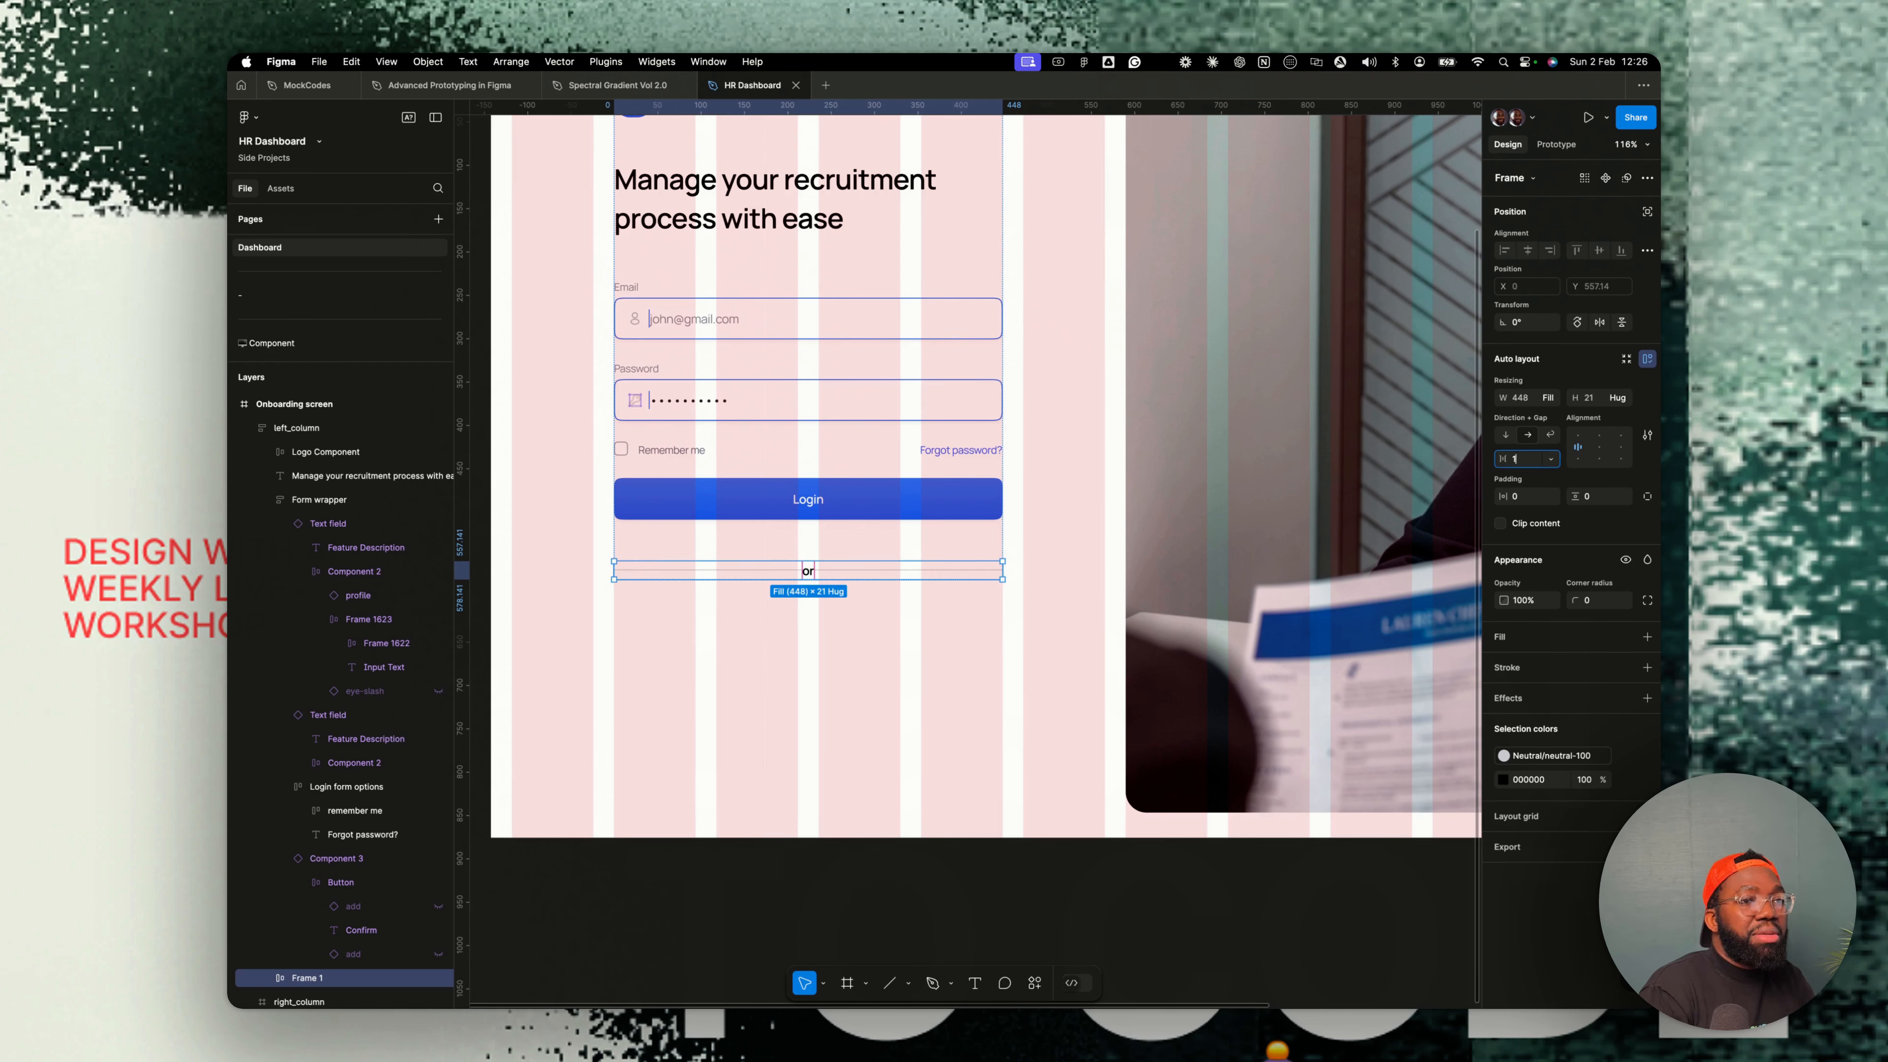
pyautogui.write('2')
pyautogui.press('Return')
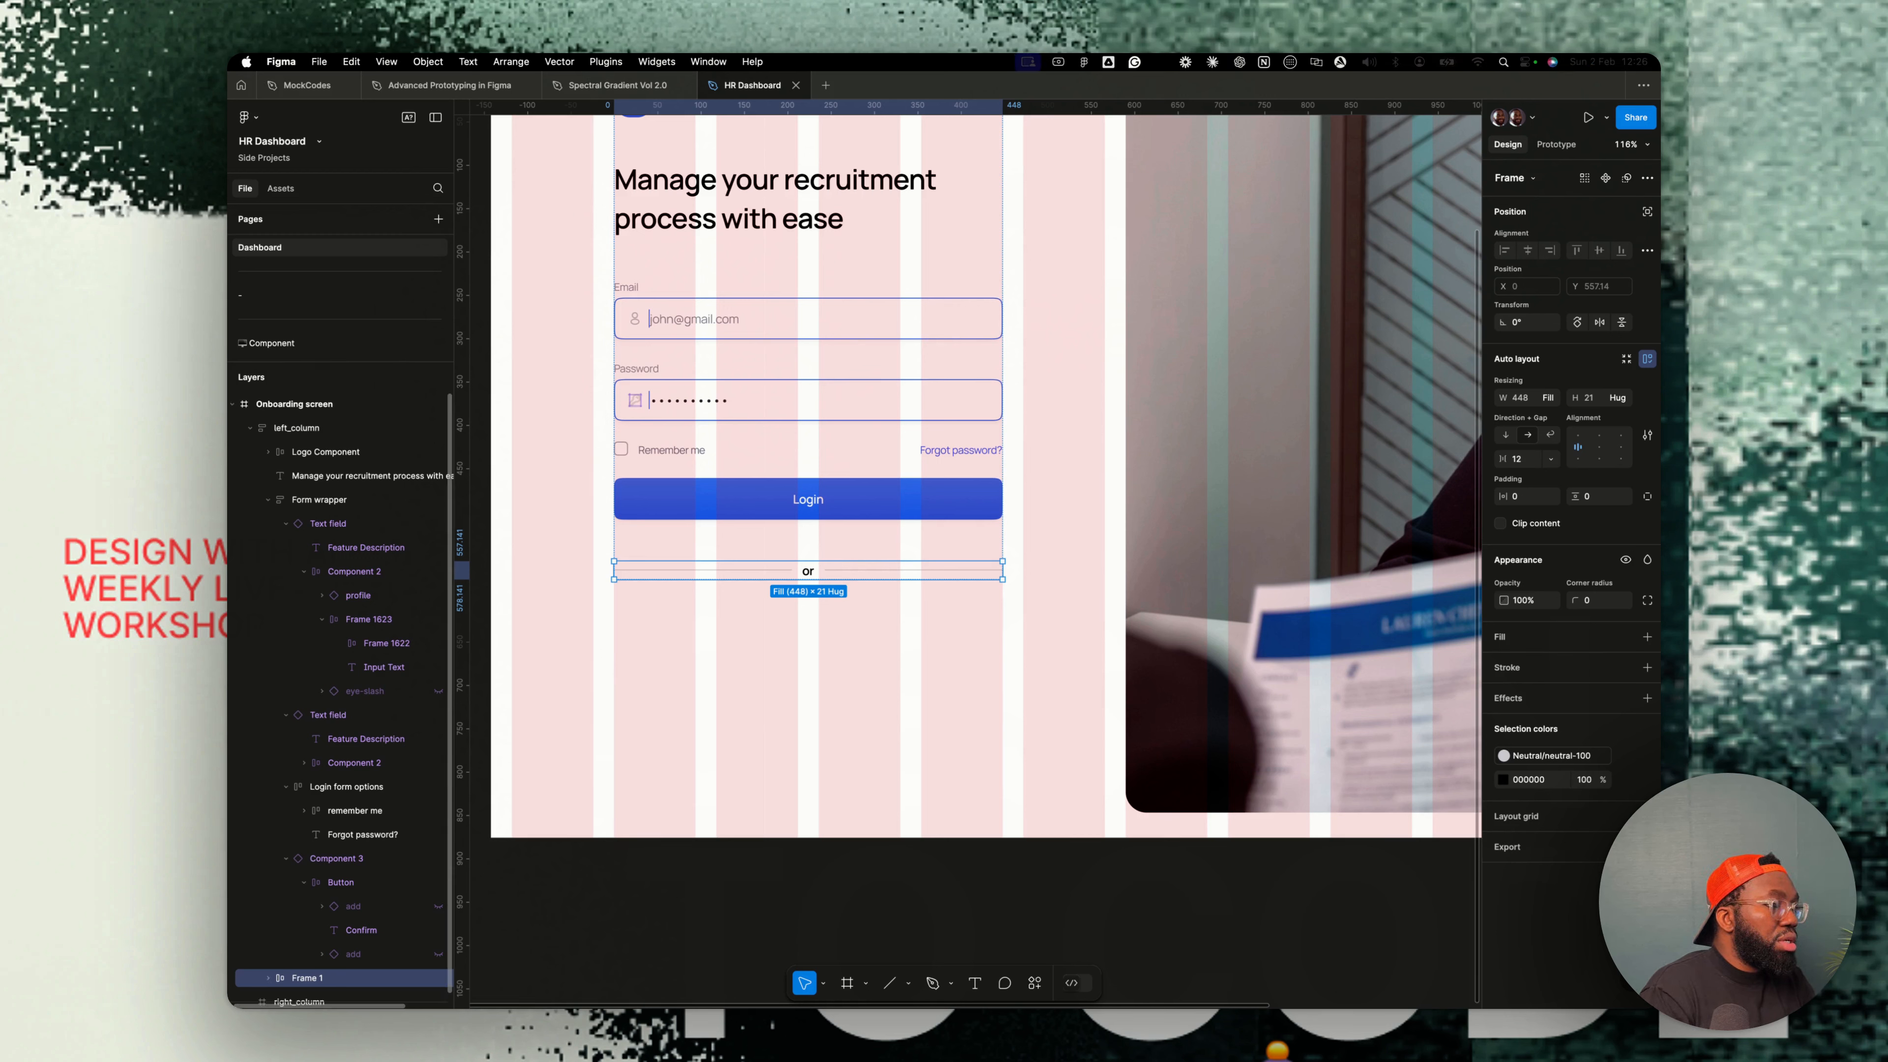
# - Rename the divider frame starting with Login
pyautogui.press('super+r')
pyautogui.write('Login')
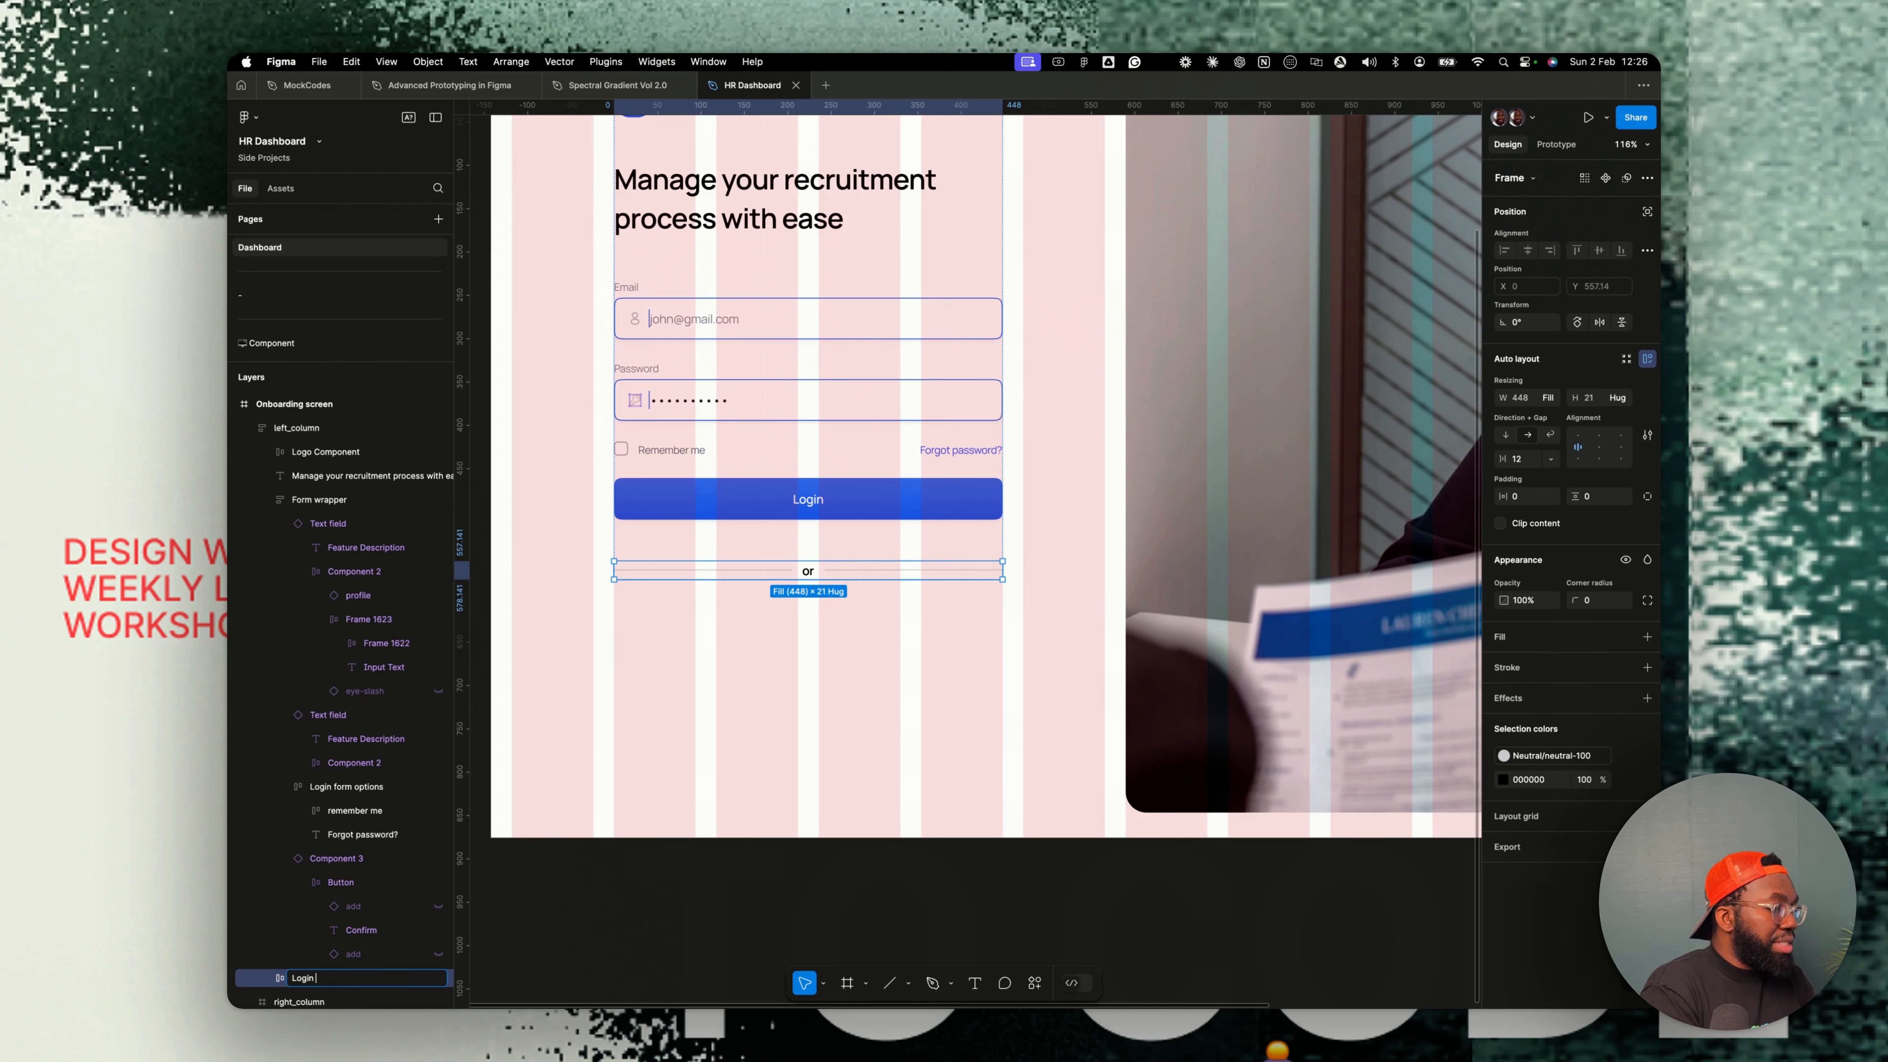
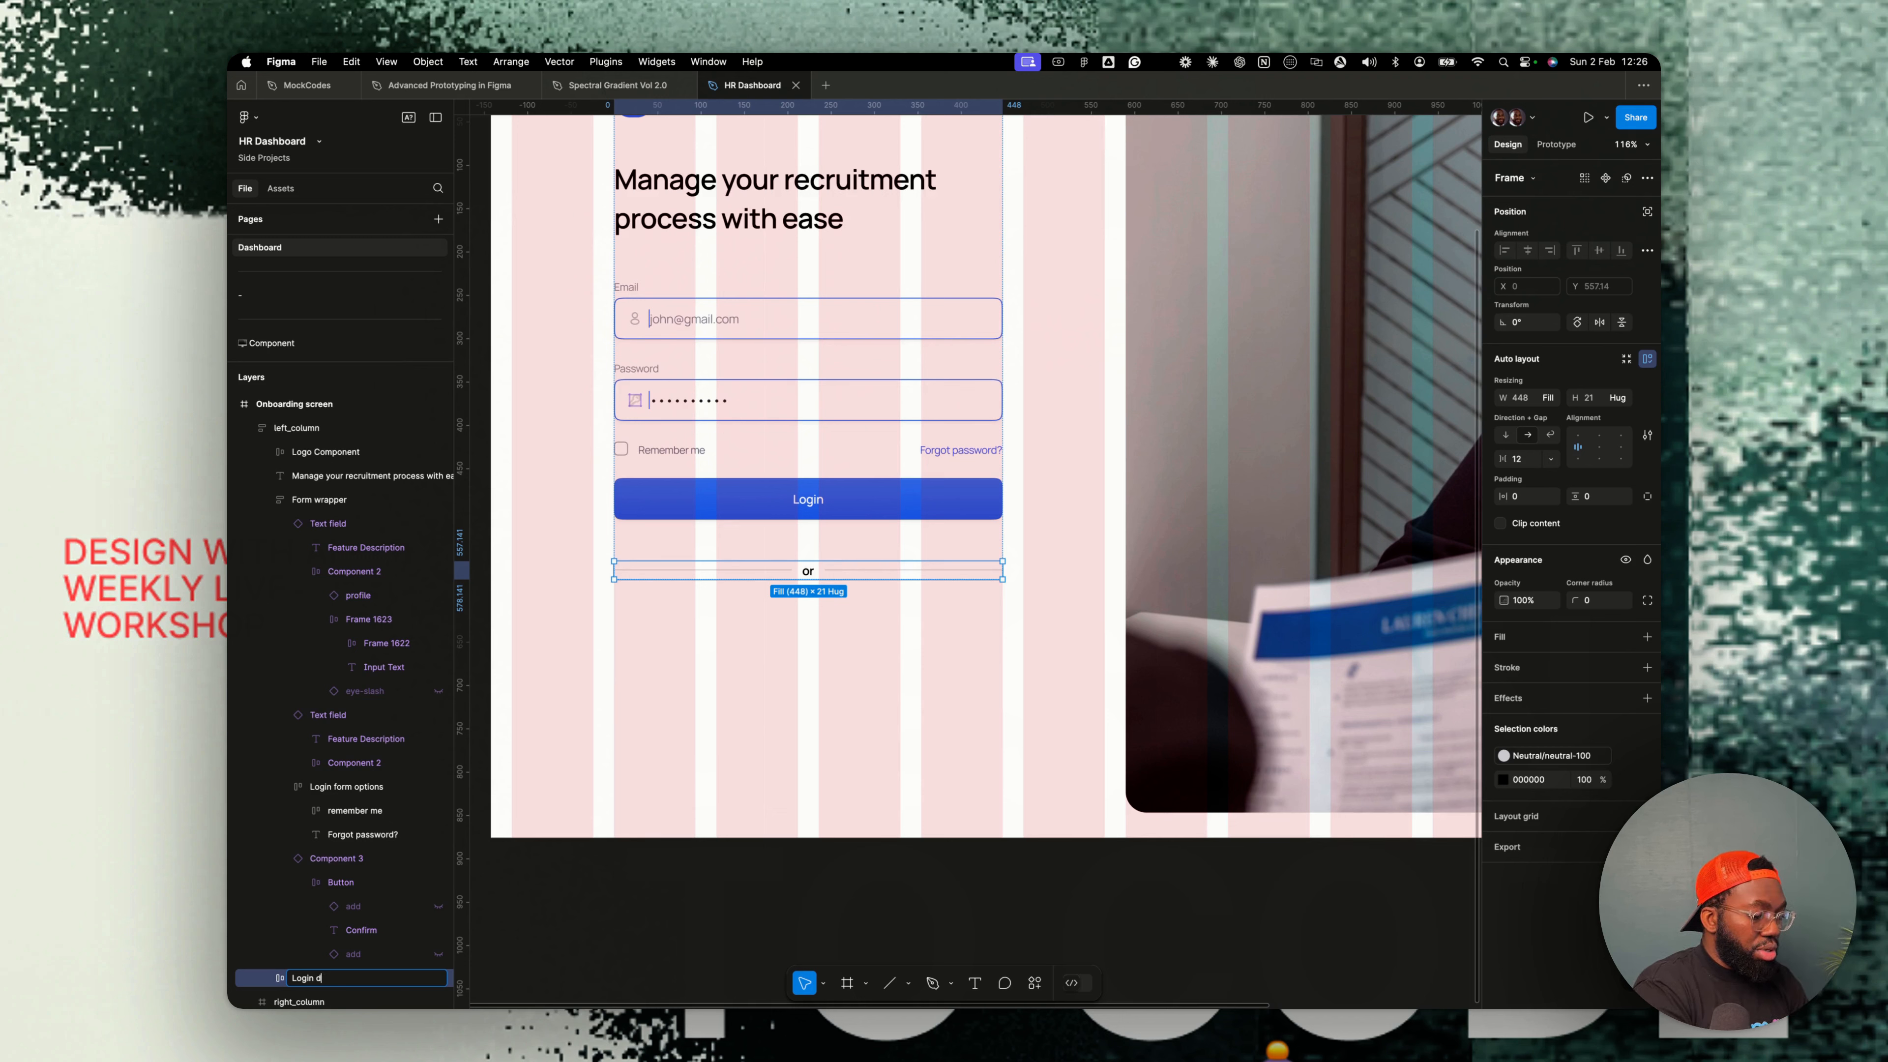
# - Set the or text's fill to the neutral-400 colour style
pyautogui.doubleClick(809, 571)
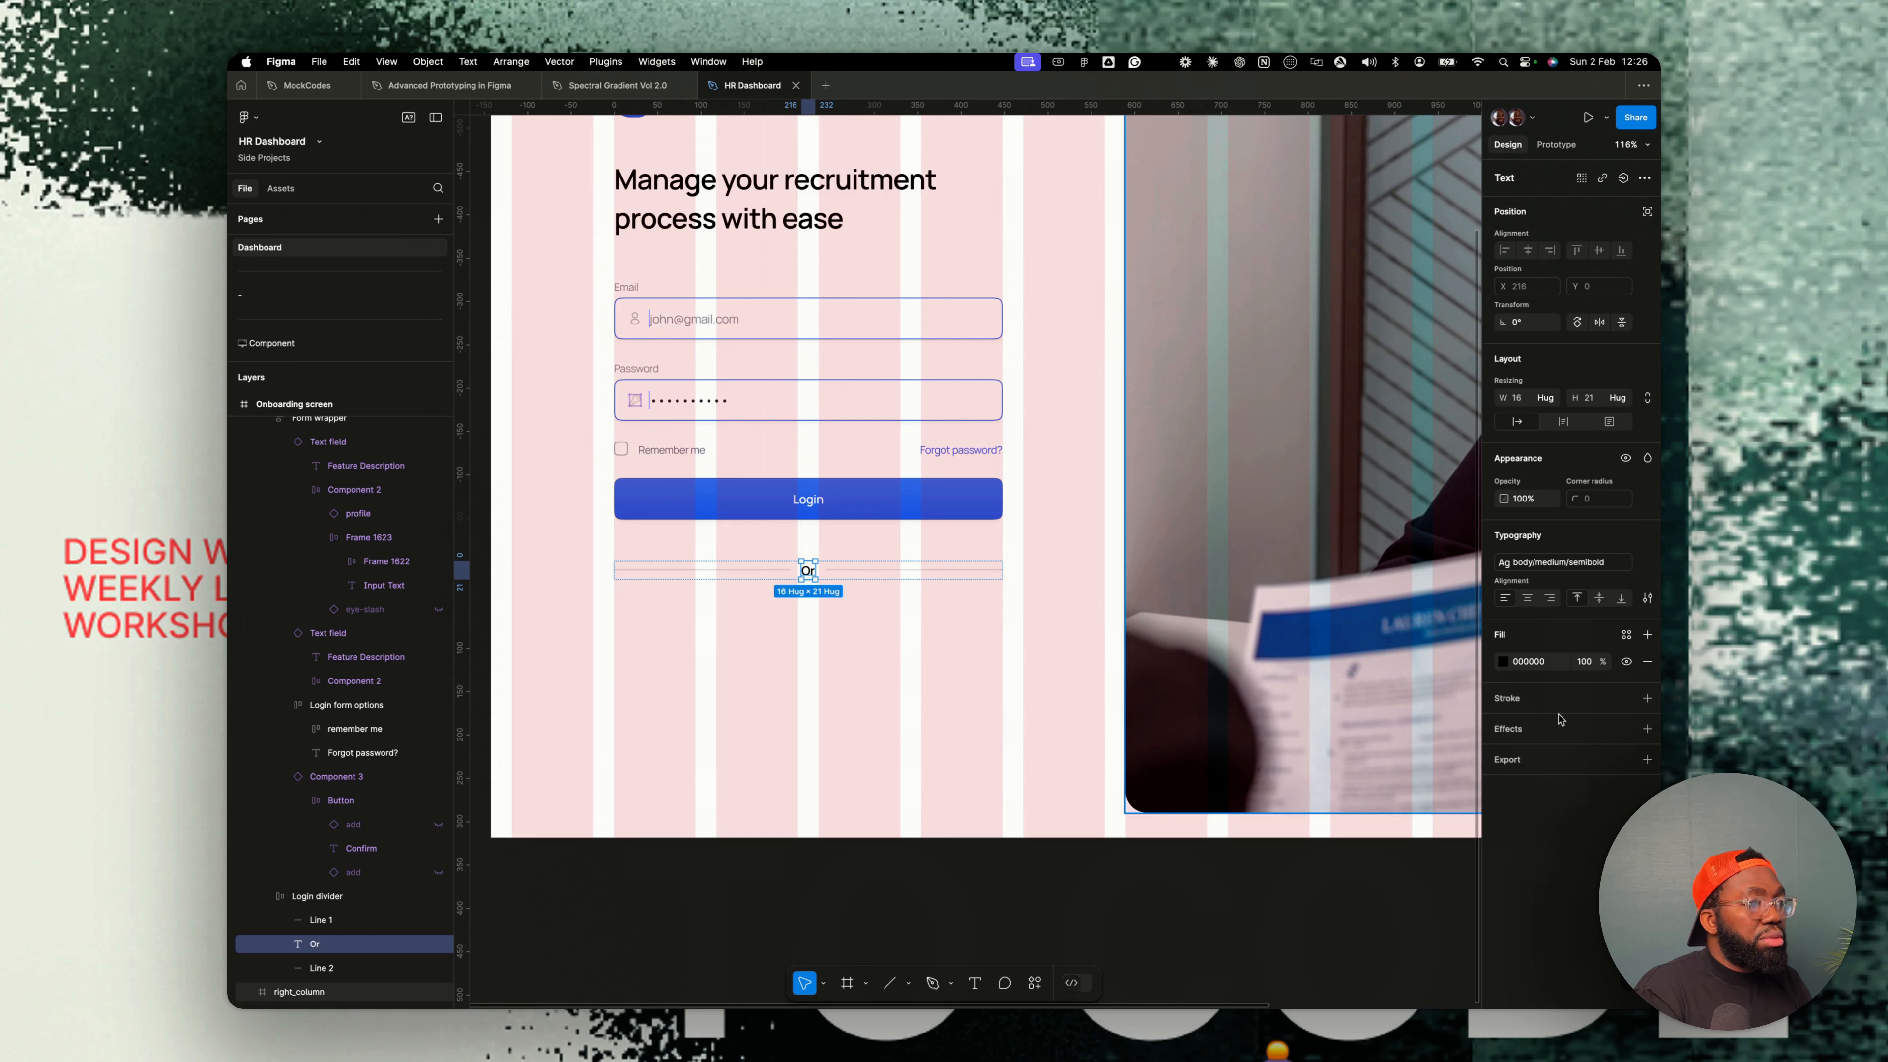
pyautogui.click(1627, 634)
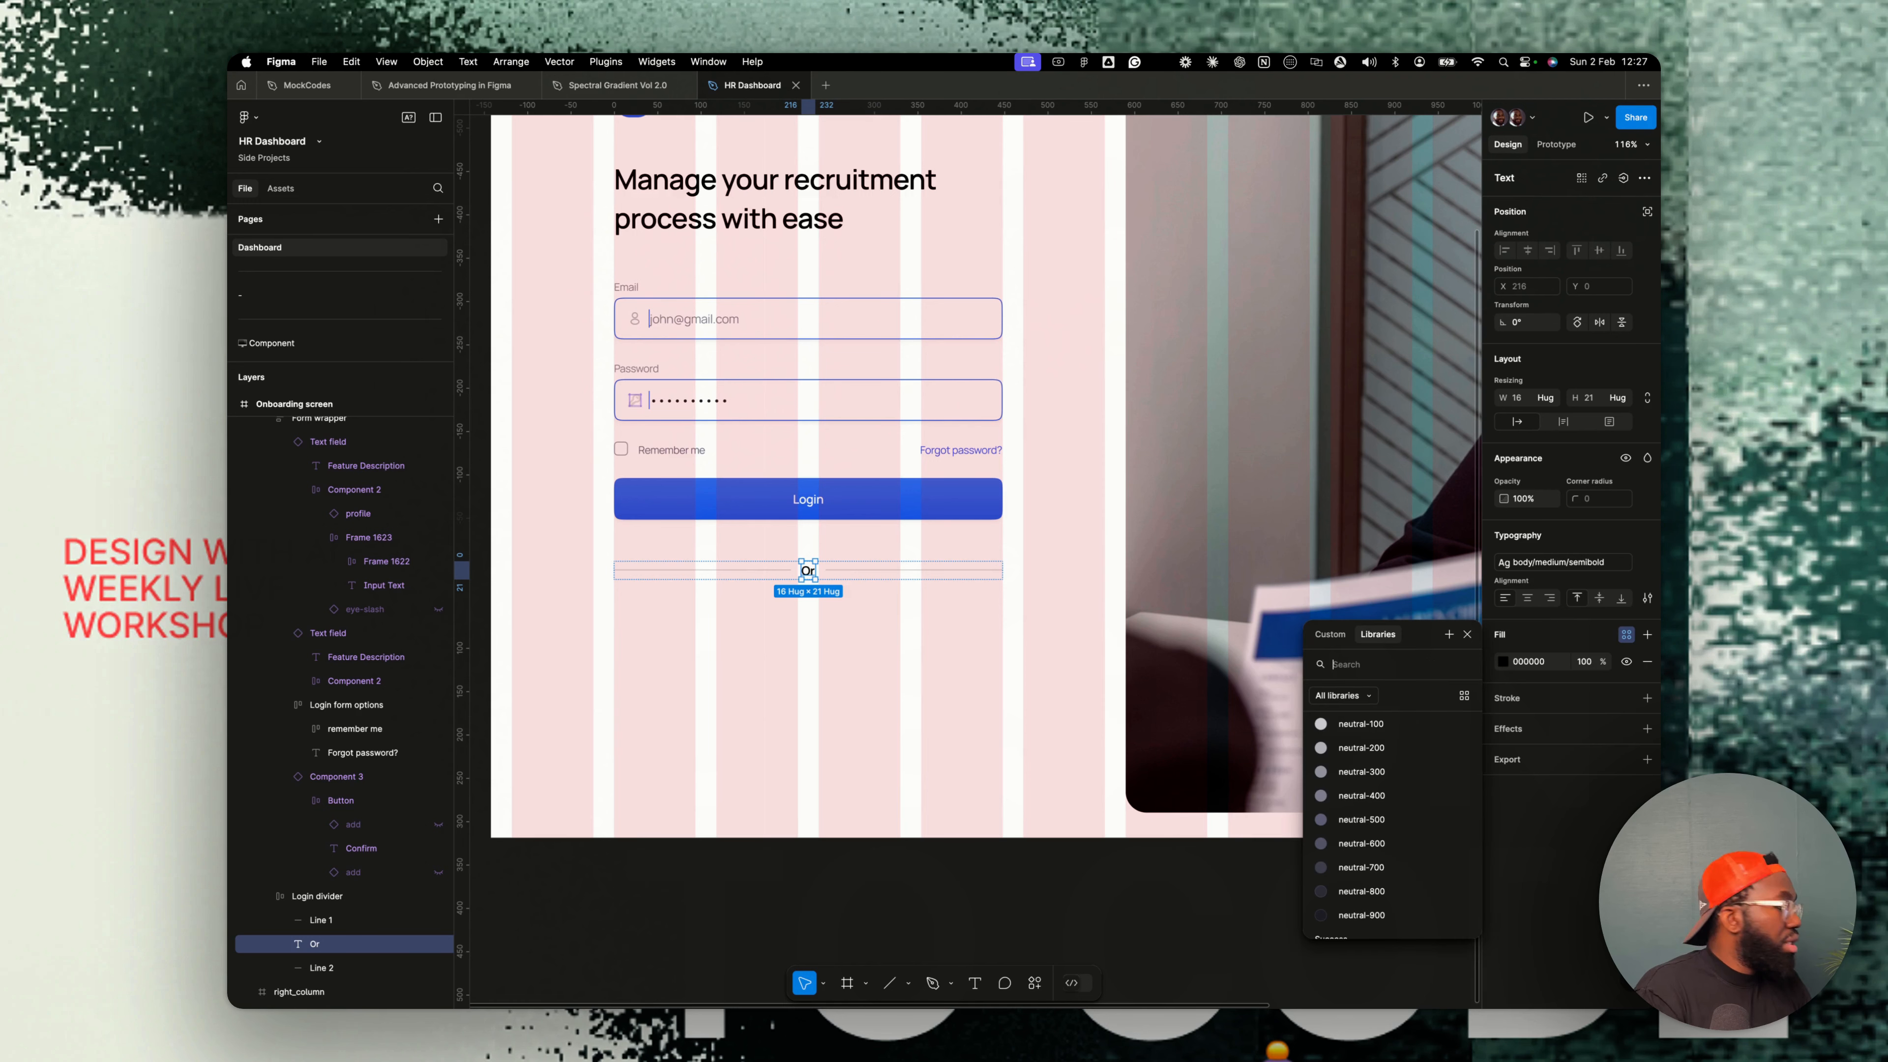
pyautogui.click(1361, 795)
pyautogui.click(771, 599)
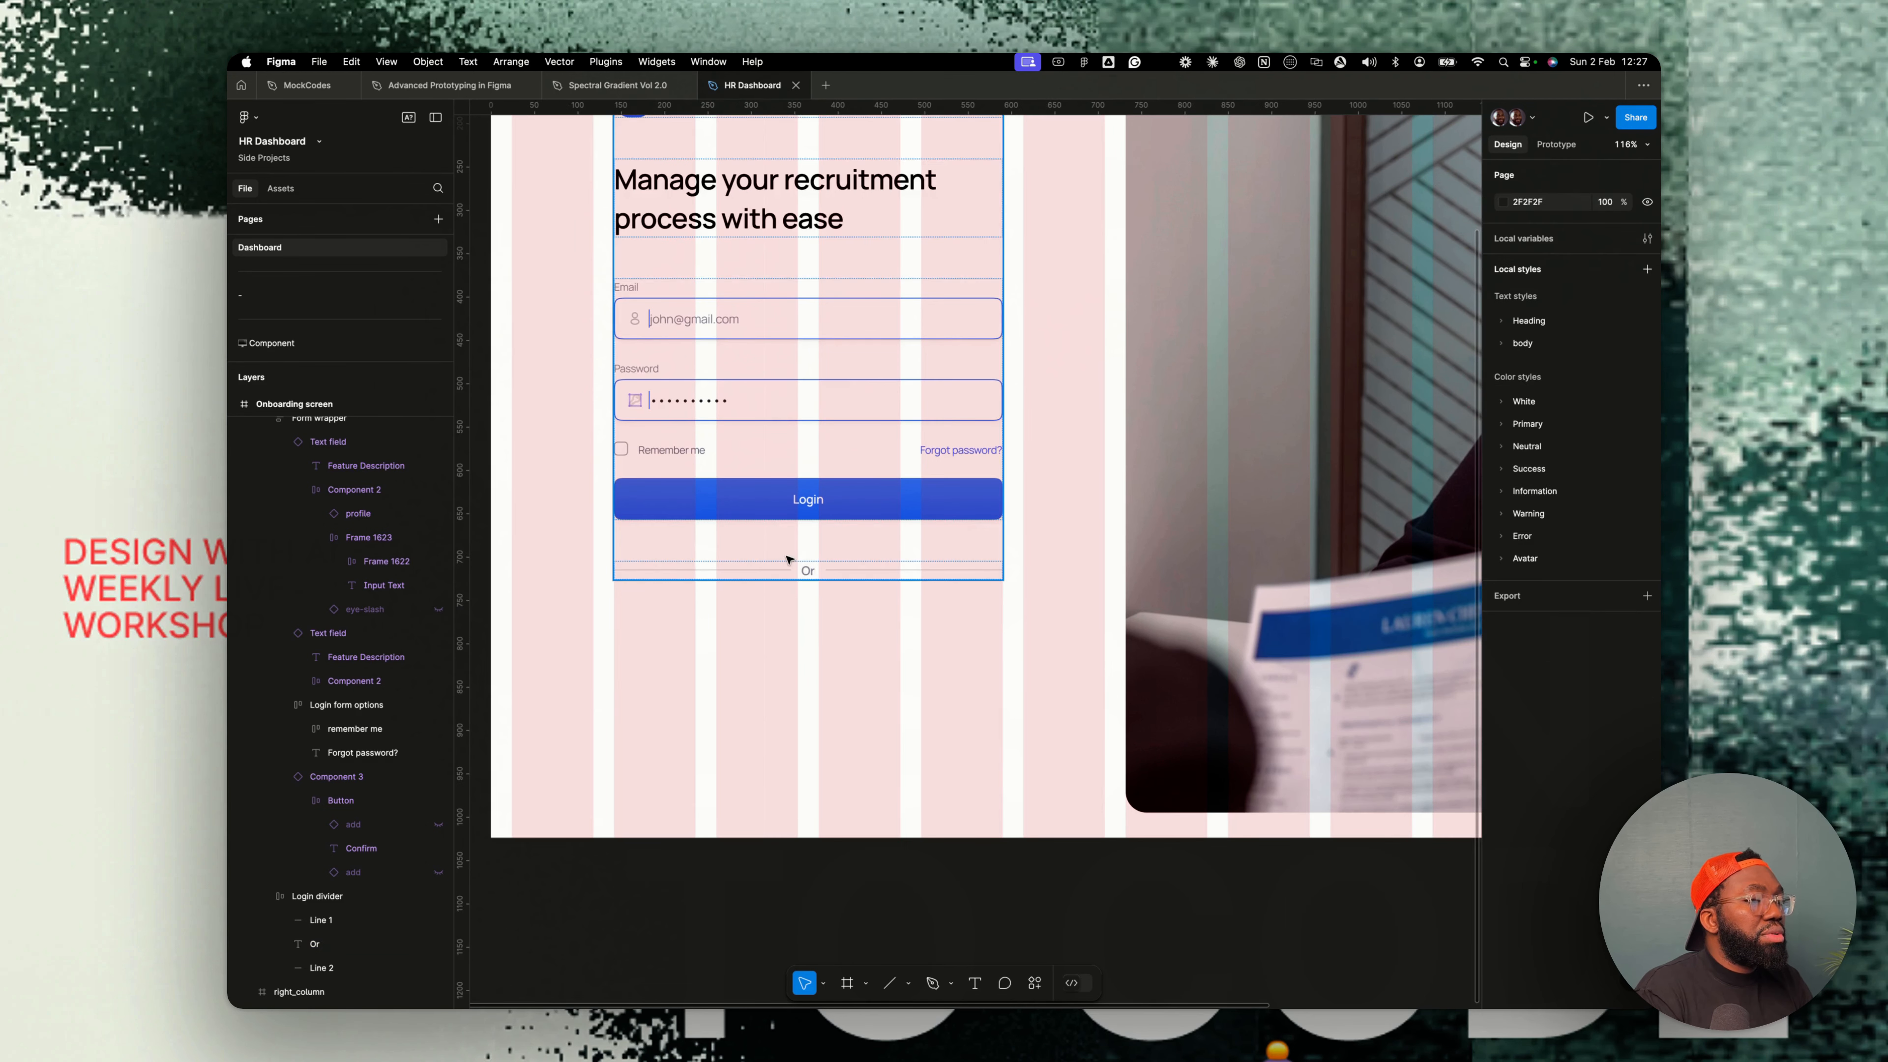
# - Paste two copies of the Google social media button from the Component page below the divider and switch the second to the Facebook variant
pyautogui.scroll(-3, 780, 587)
pyautogui.click(791, 565)
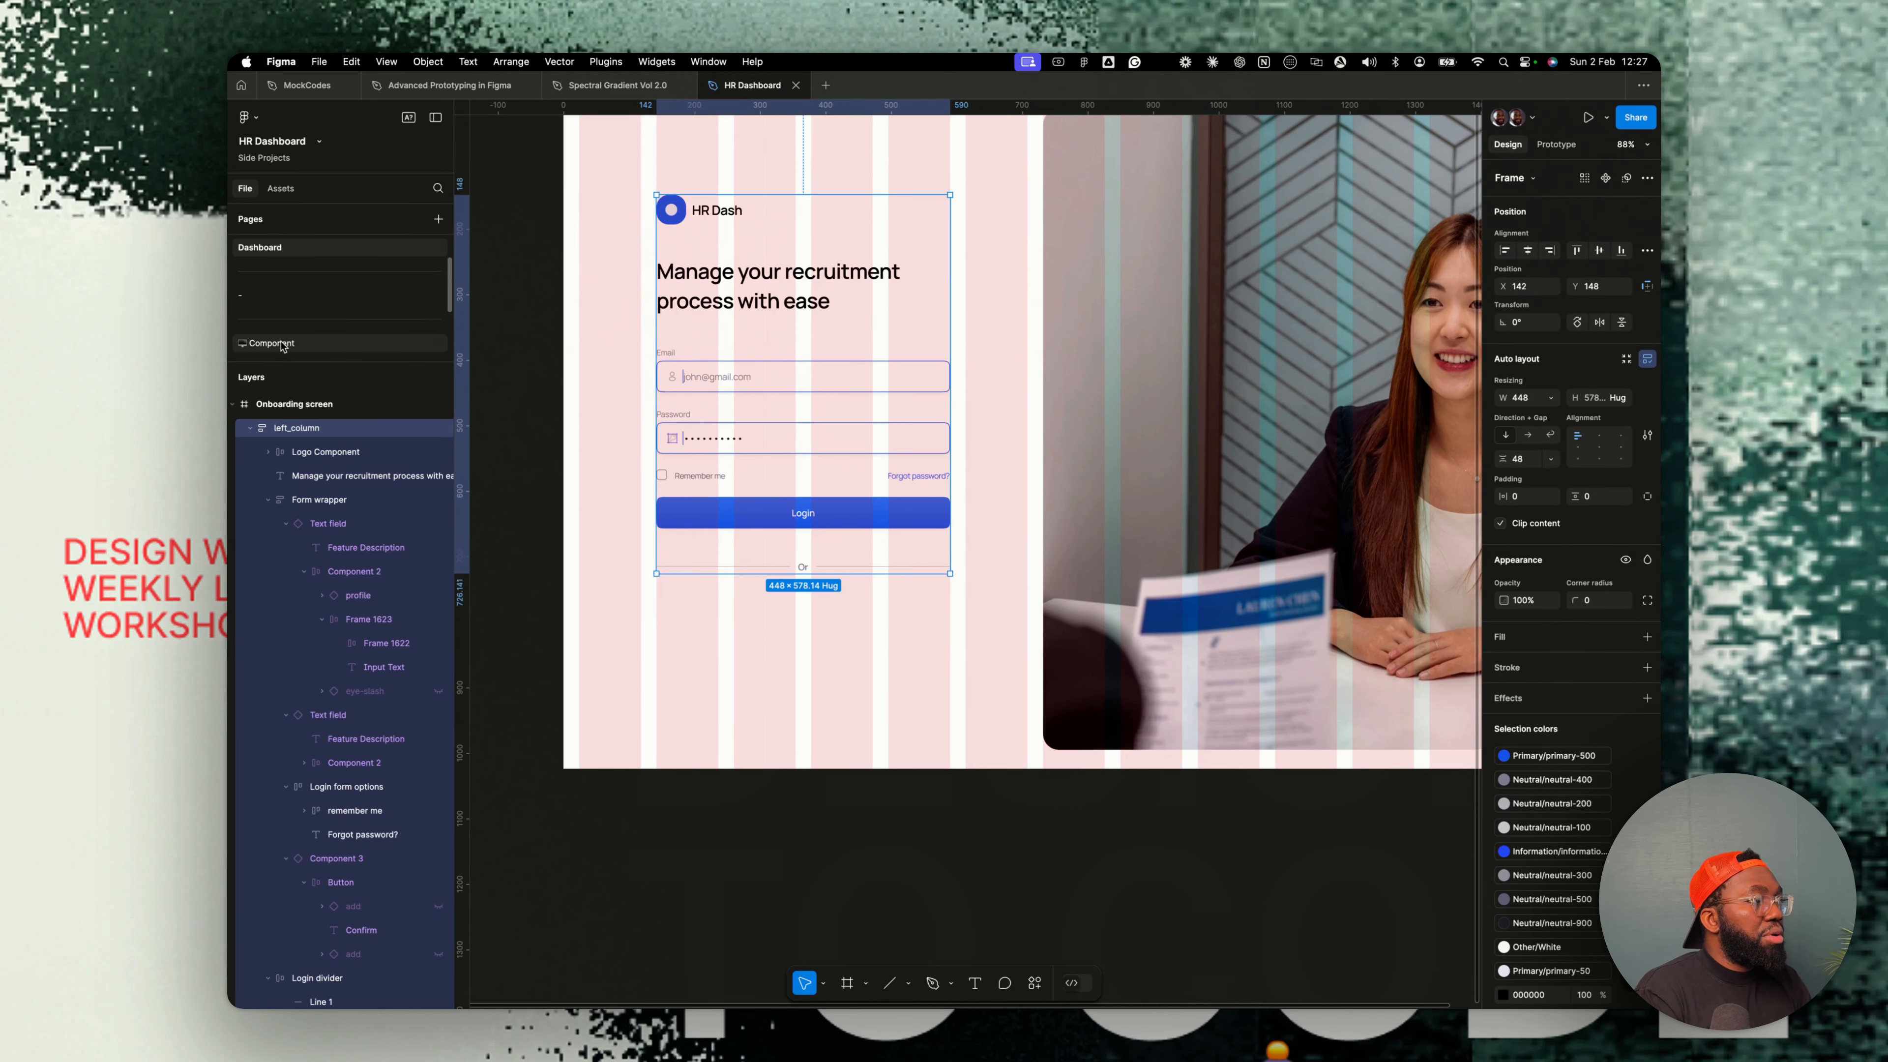
pyautogui.click(342, 344)
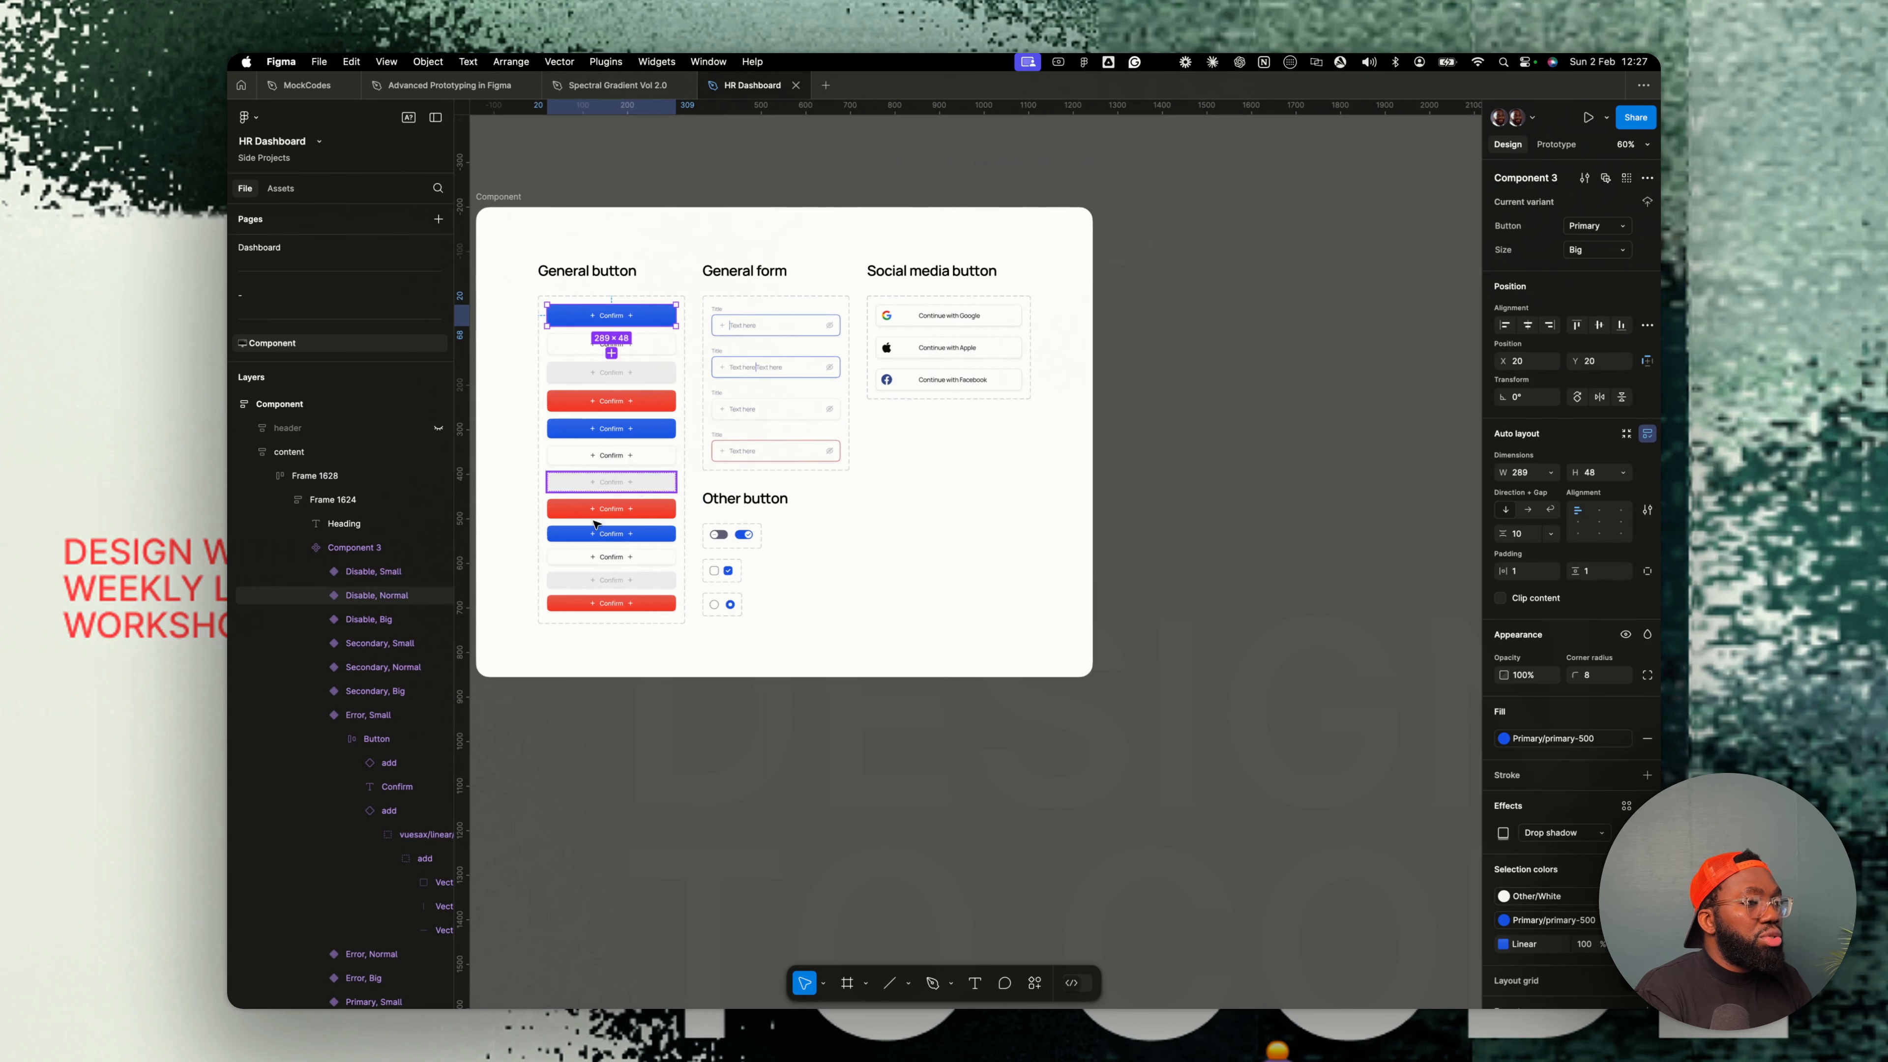
pyautogui.click(928, 321)
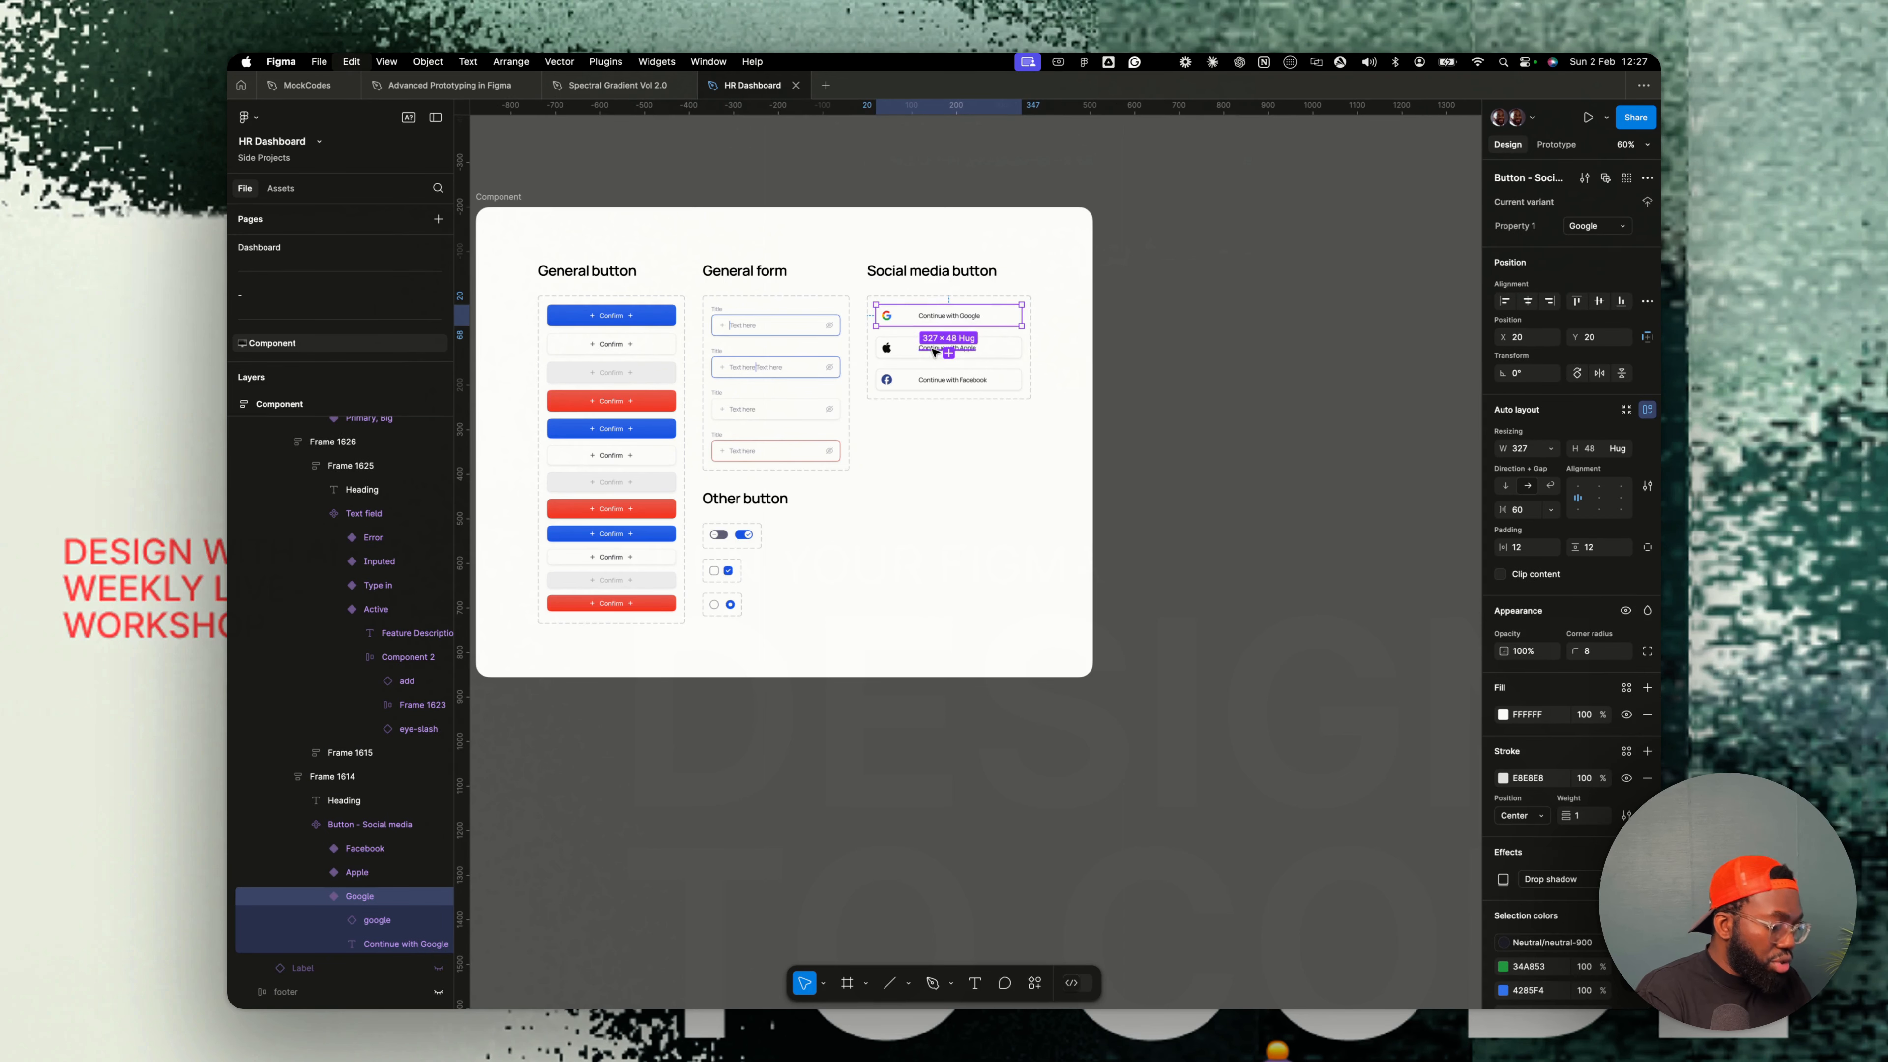
pyautogui.click(260, 247)
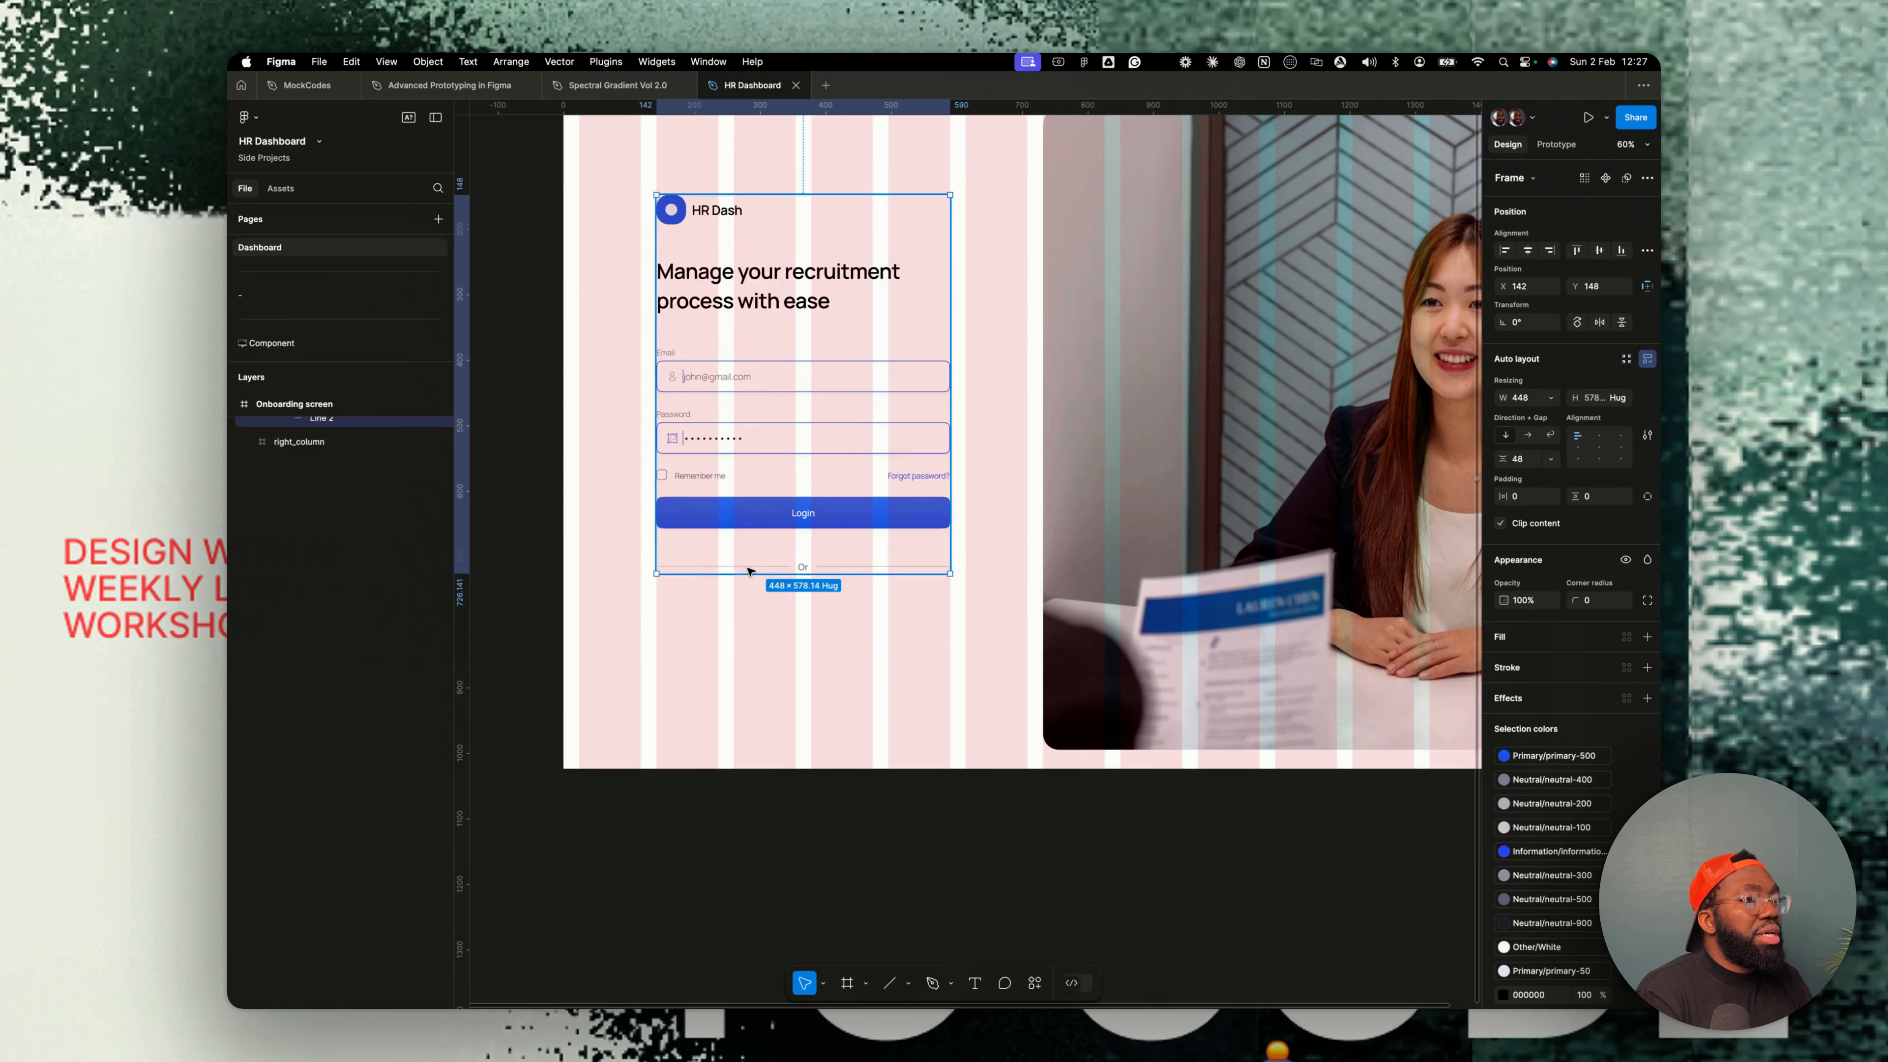
pyautogui.click(760, 559)
pyautogui.press('cmd+v')
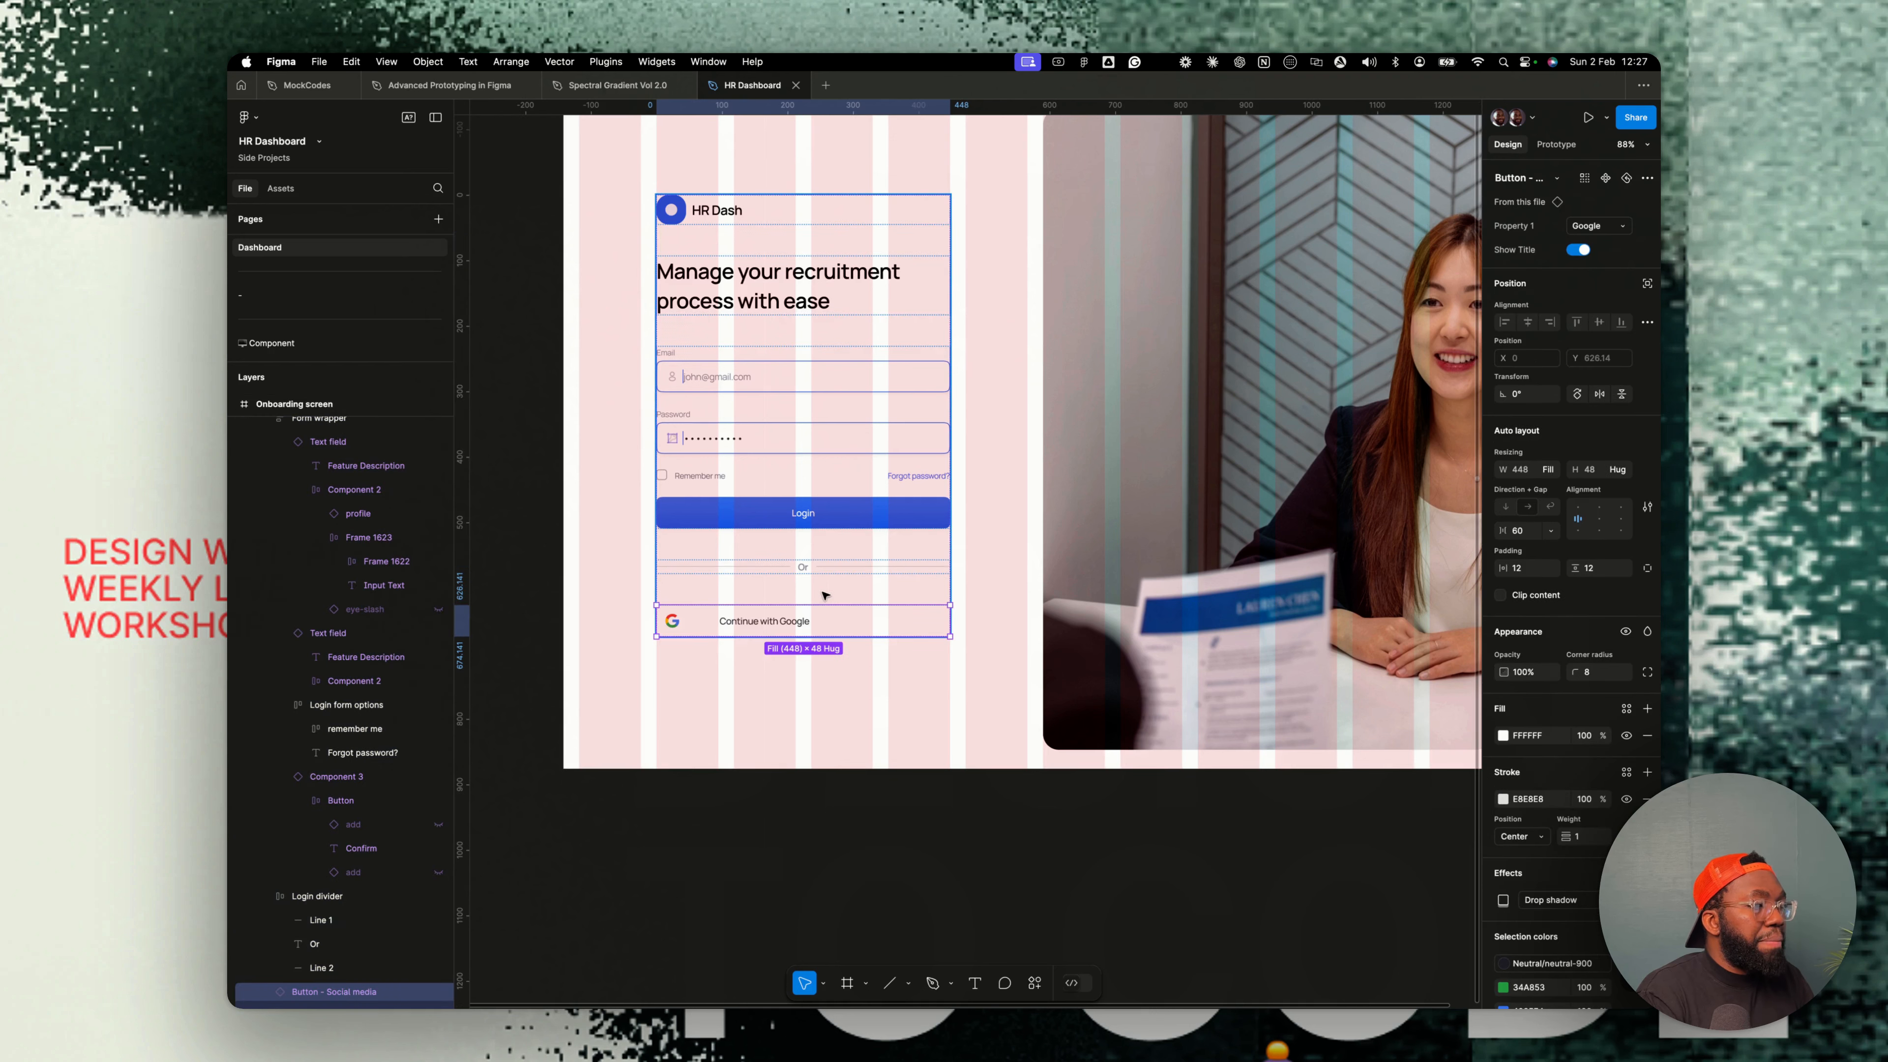
pyautogui.press('cmd+v')
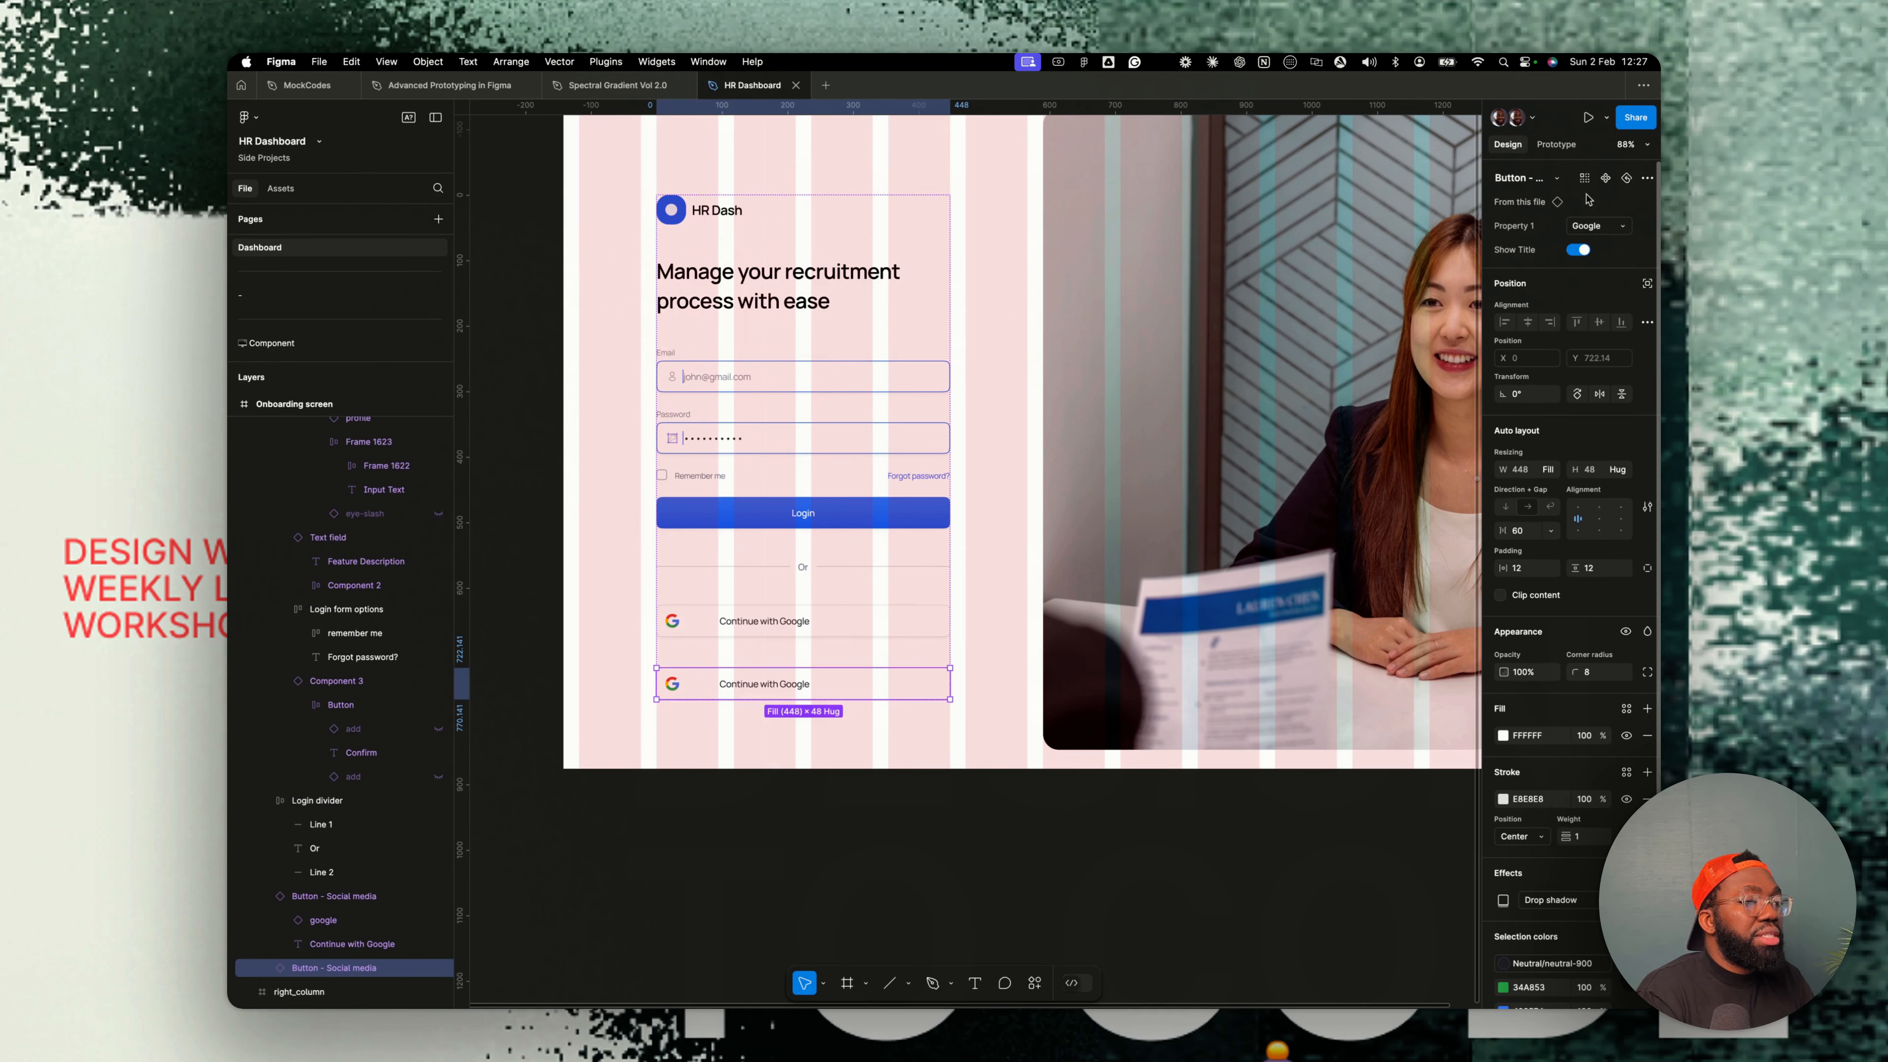
pyautogui.click(1594, 225)
pyautogui.click(1517, 207)
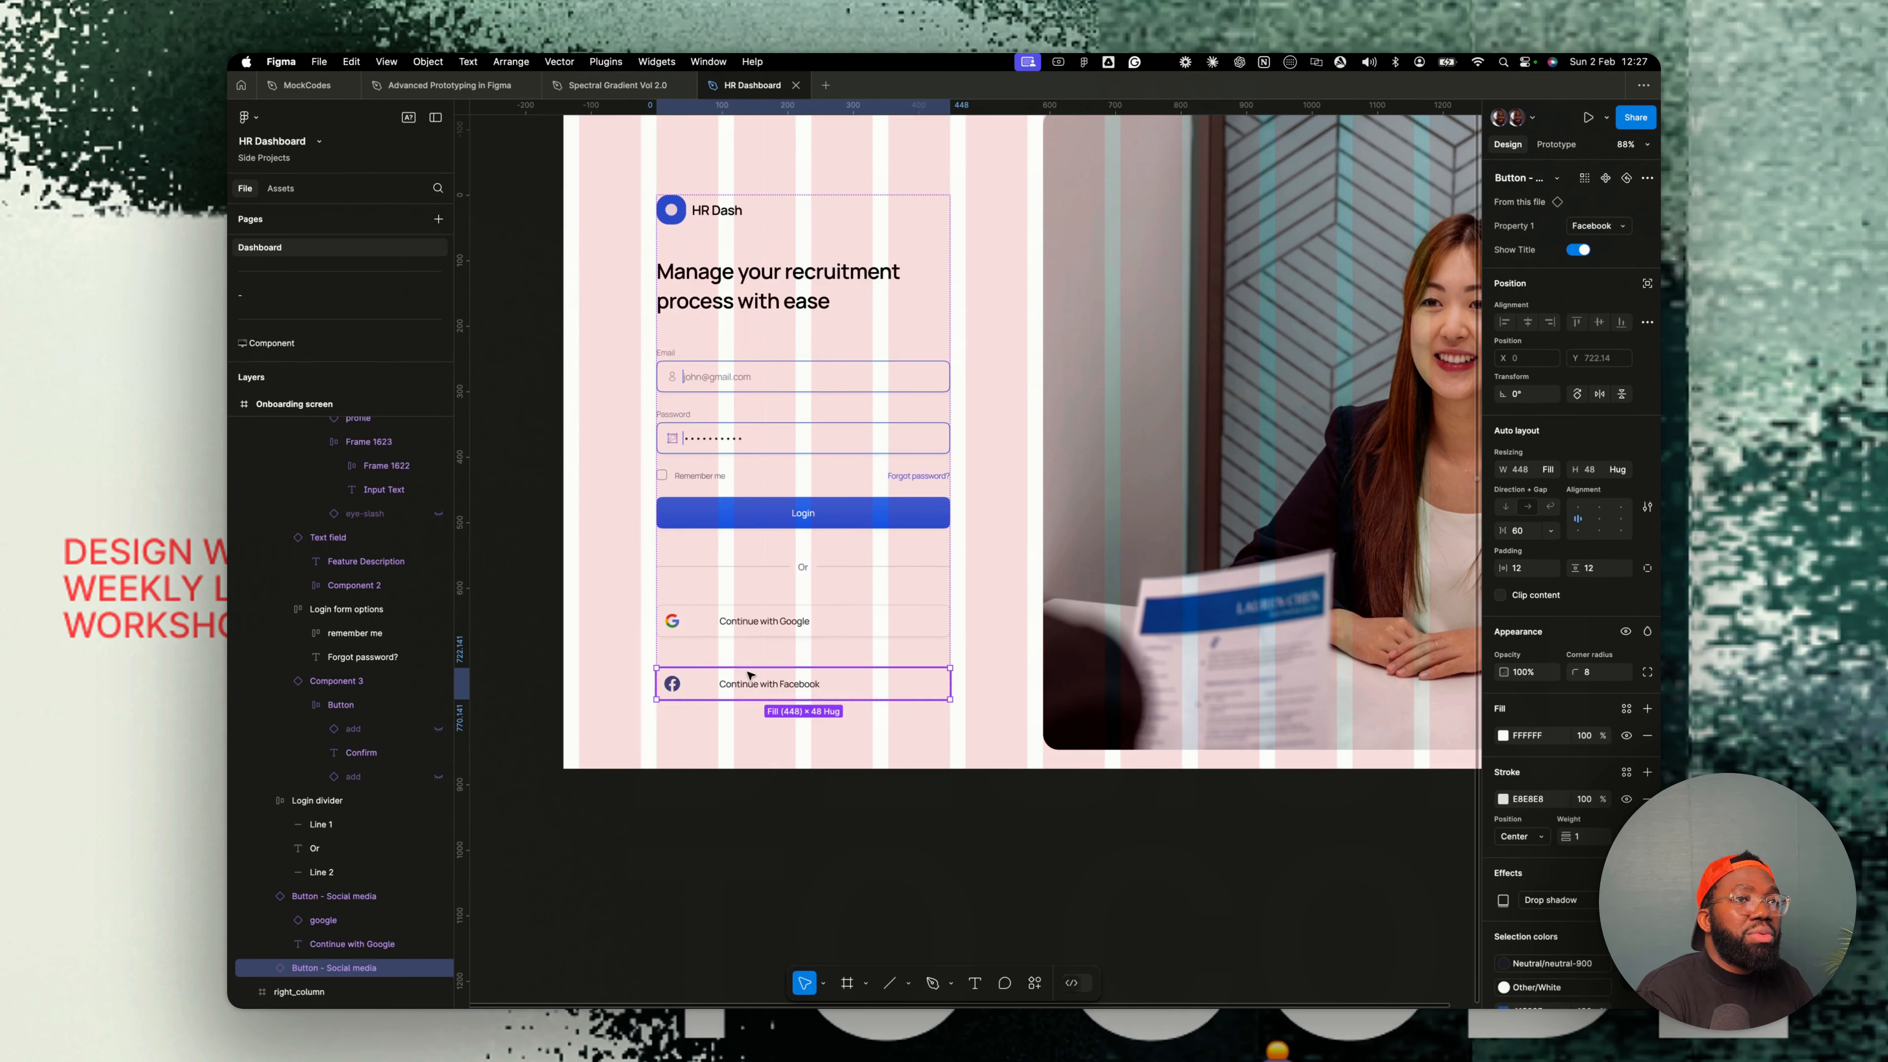
# - Wrap both social buttons in a horizontal auto layout frame
pyautogui.click(751, 628)
pyautogui.keyDown('shift'); pyautogui.click(855, 678); pyautogui.keyUp('shift')
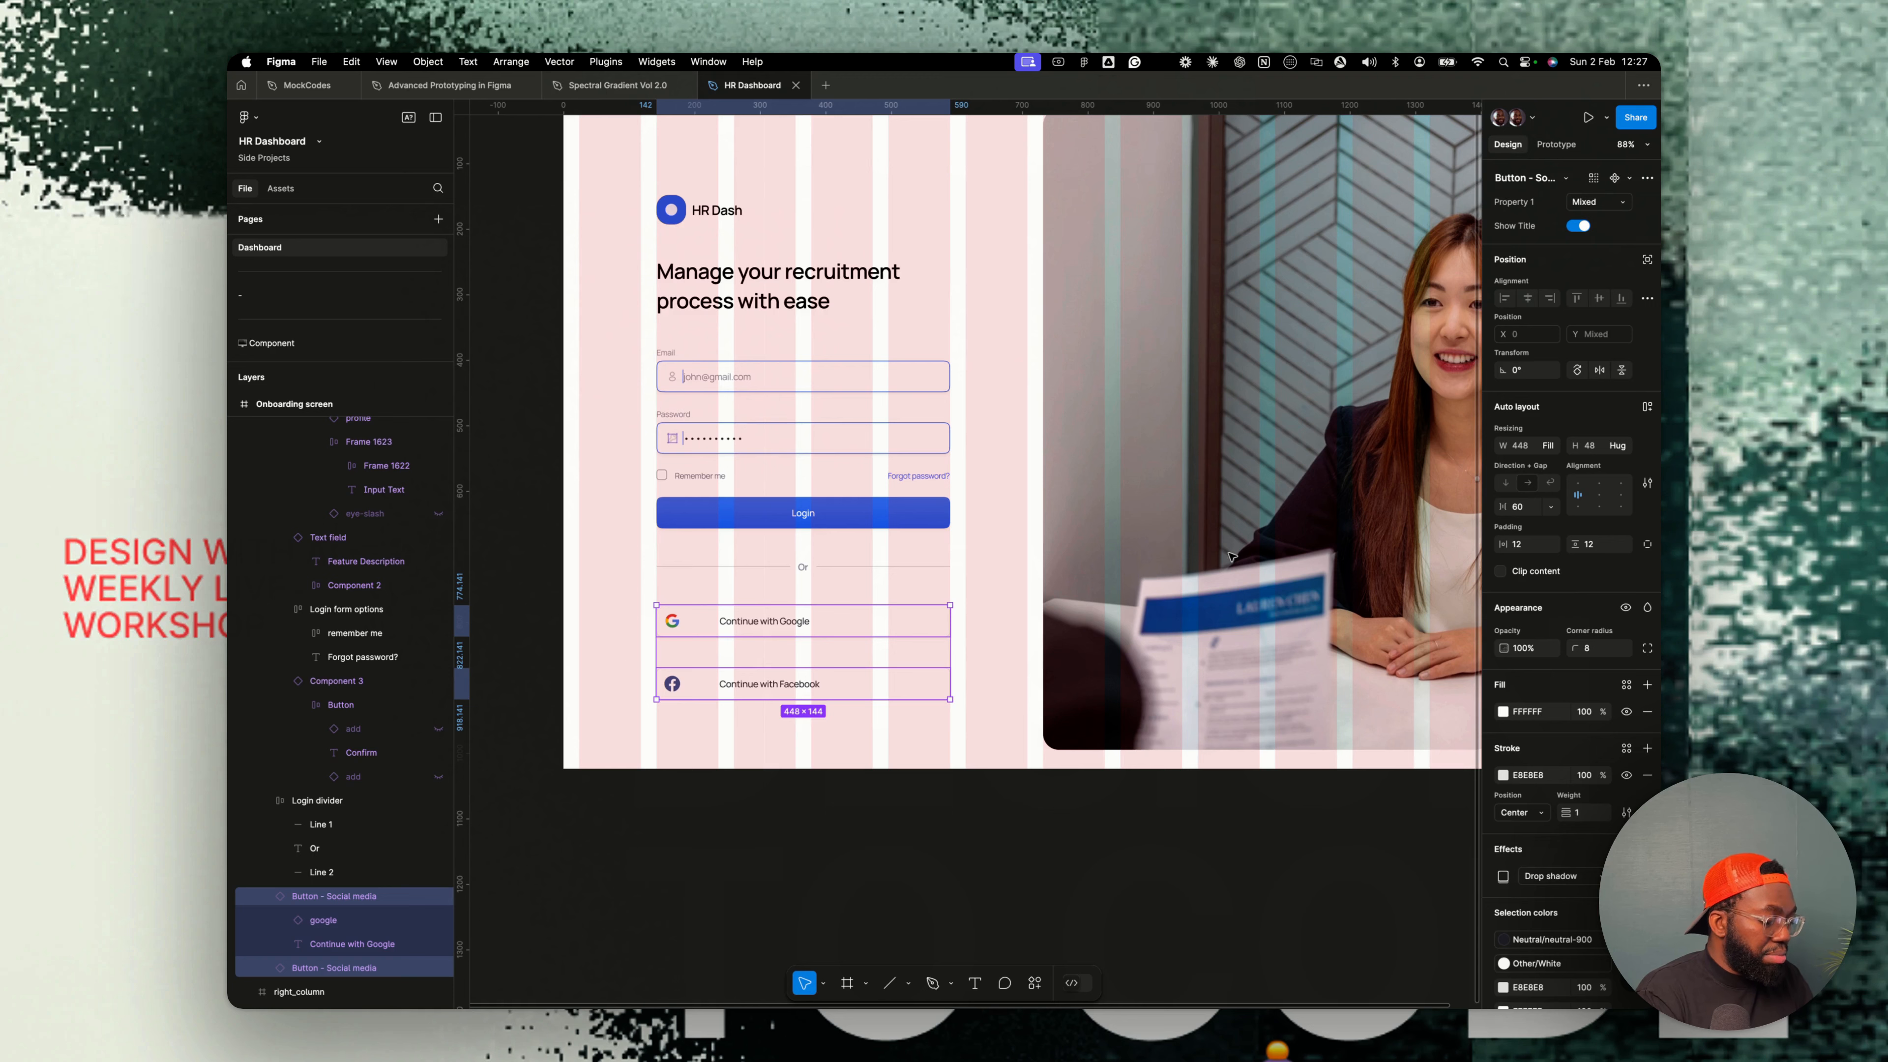
pyautogui.hotkey('shift', 'a')
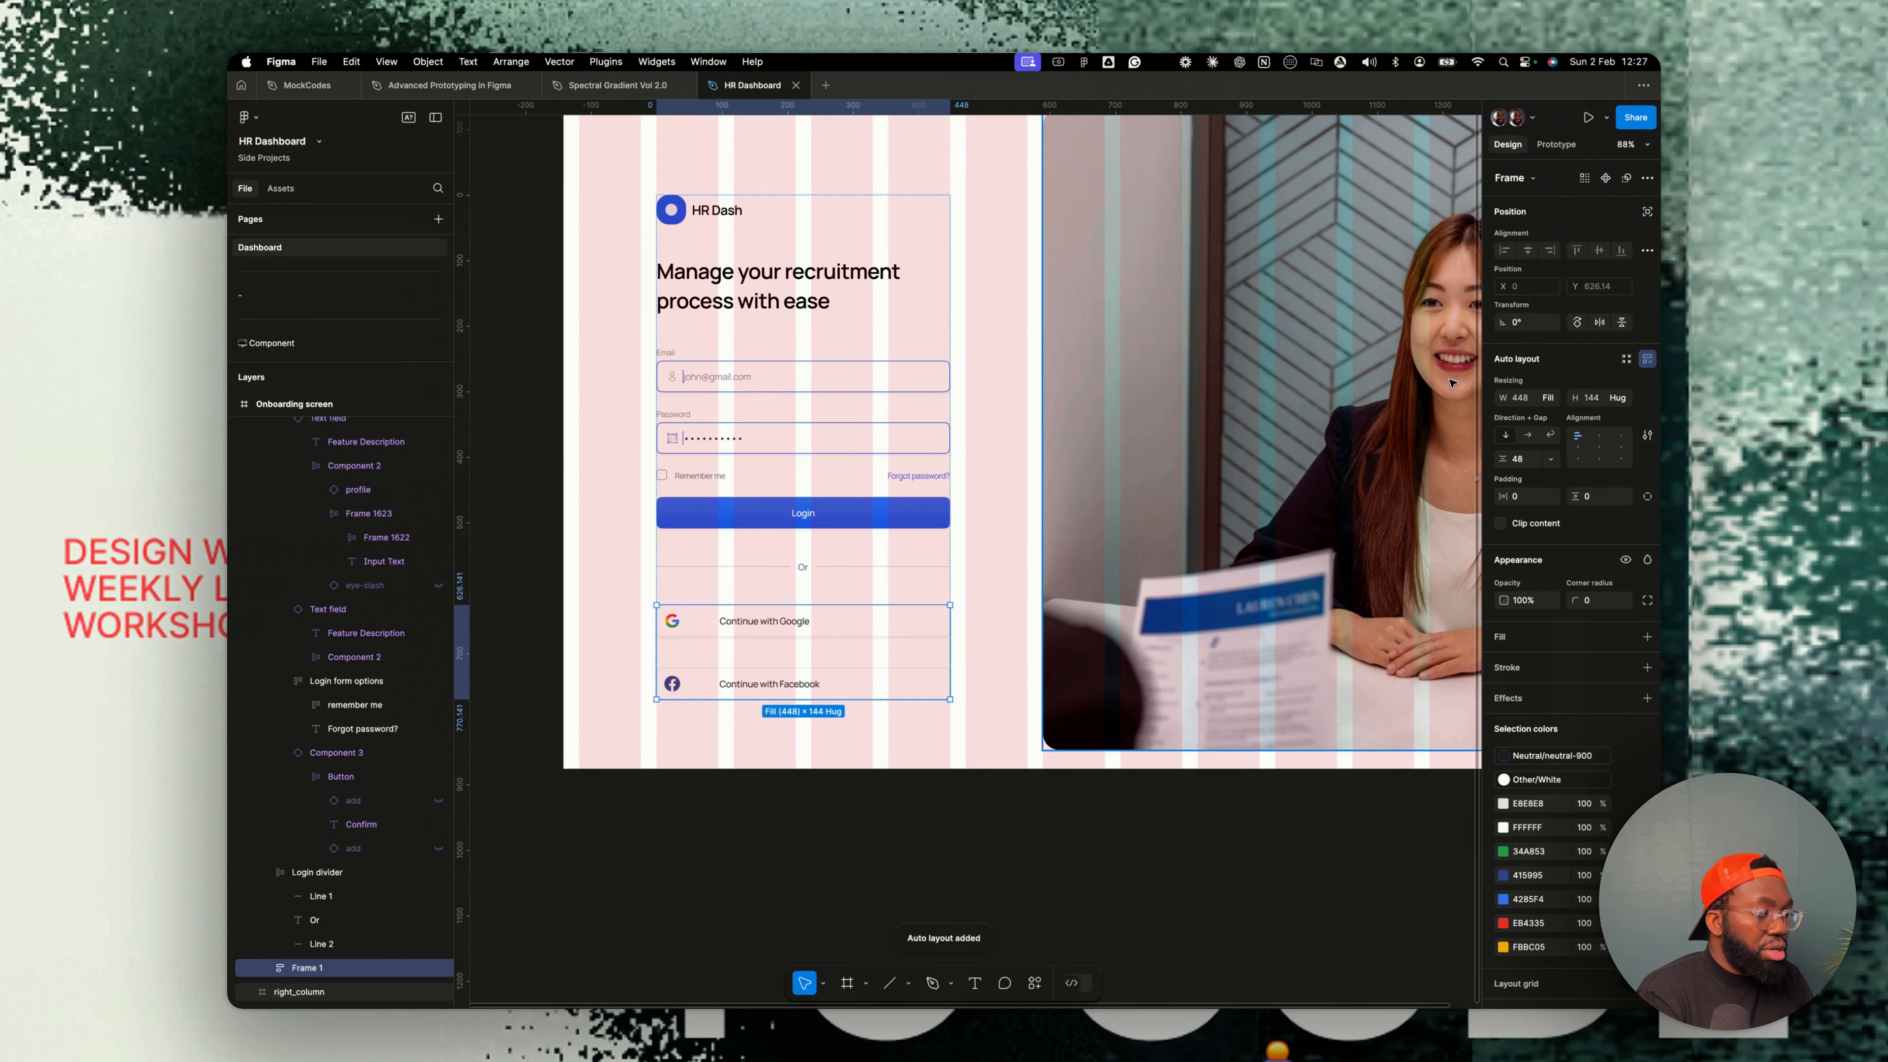
pyautogui.click(1528, 437)
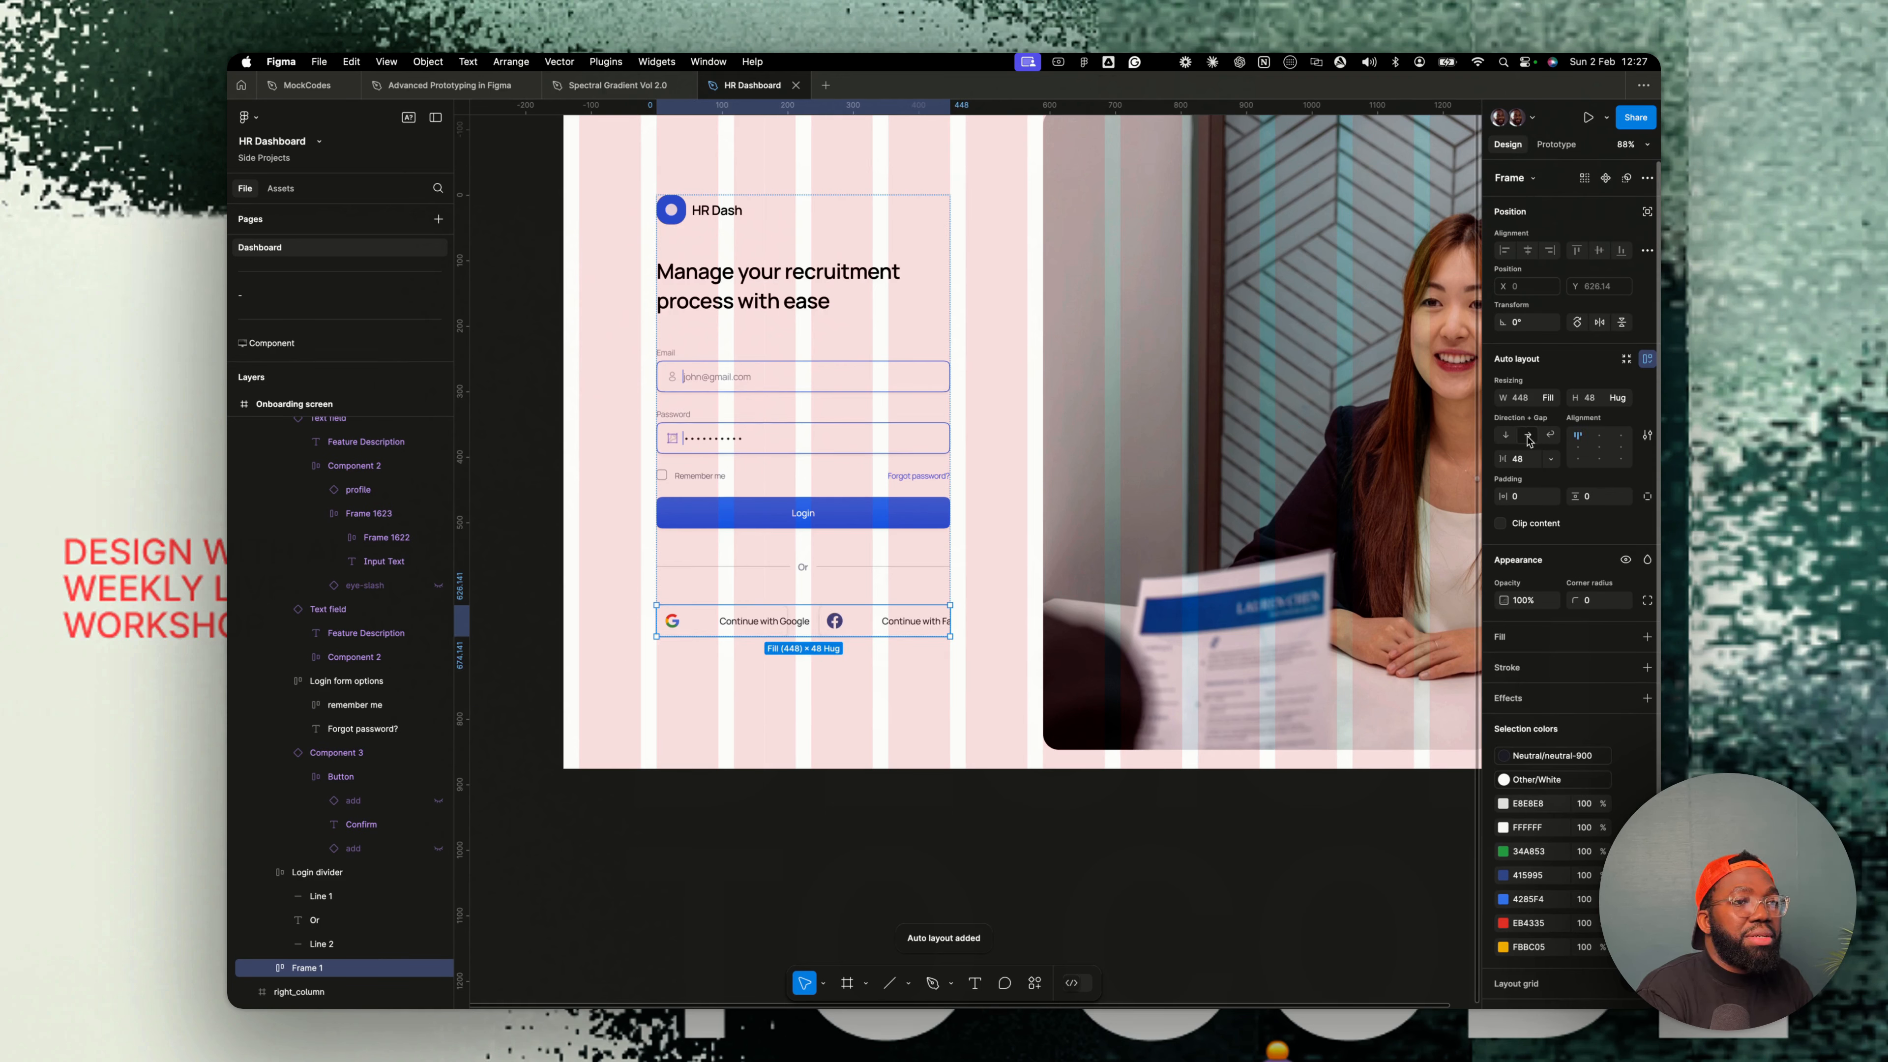
# - Shorten the button labels to Google and Facebook
pyautogui.doubleClick(749, 625)
pyautogui.write('Googl')
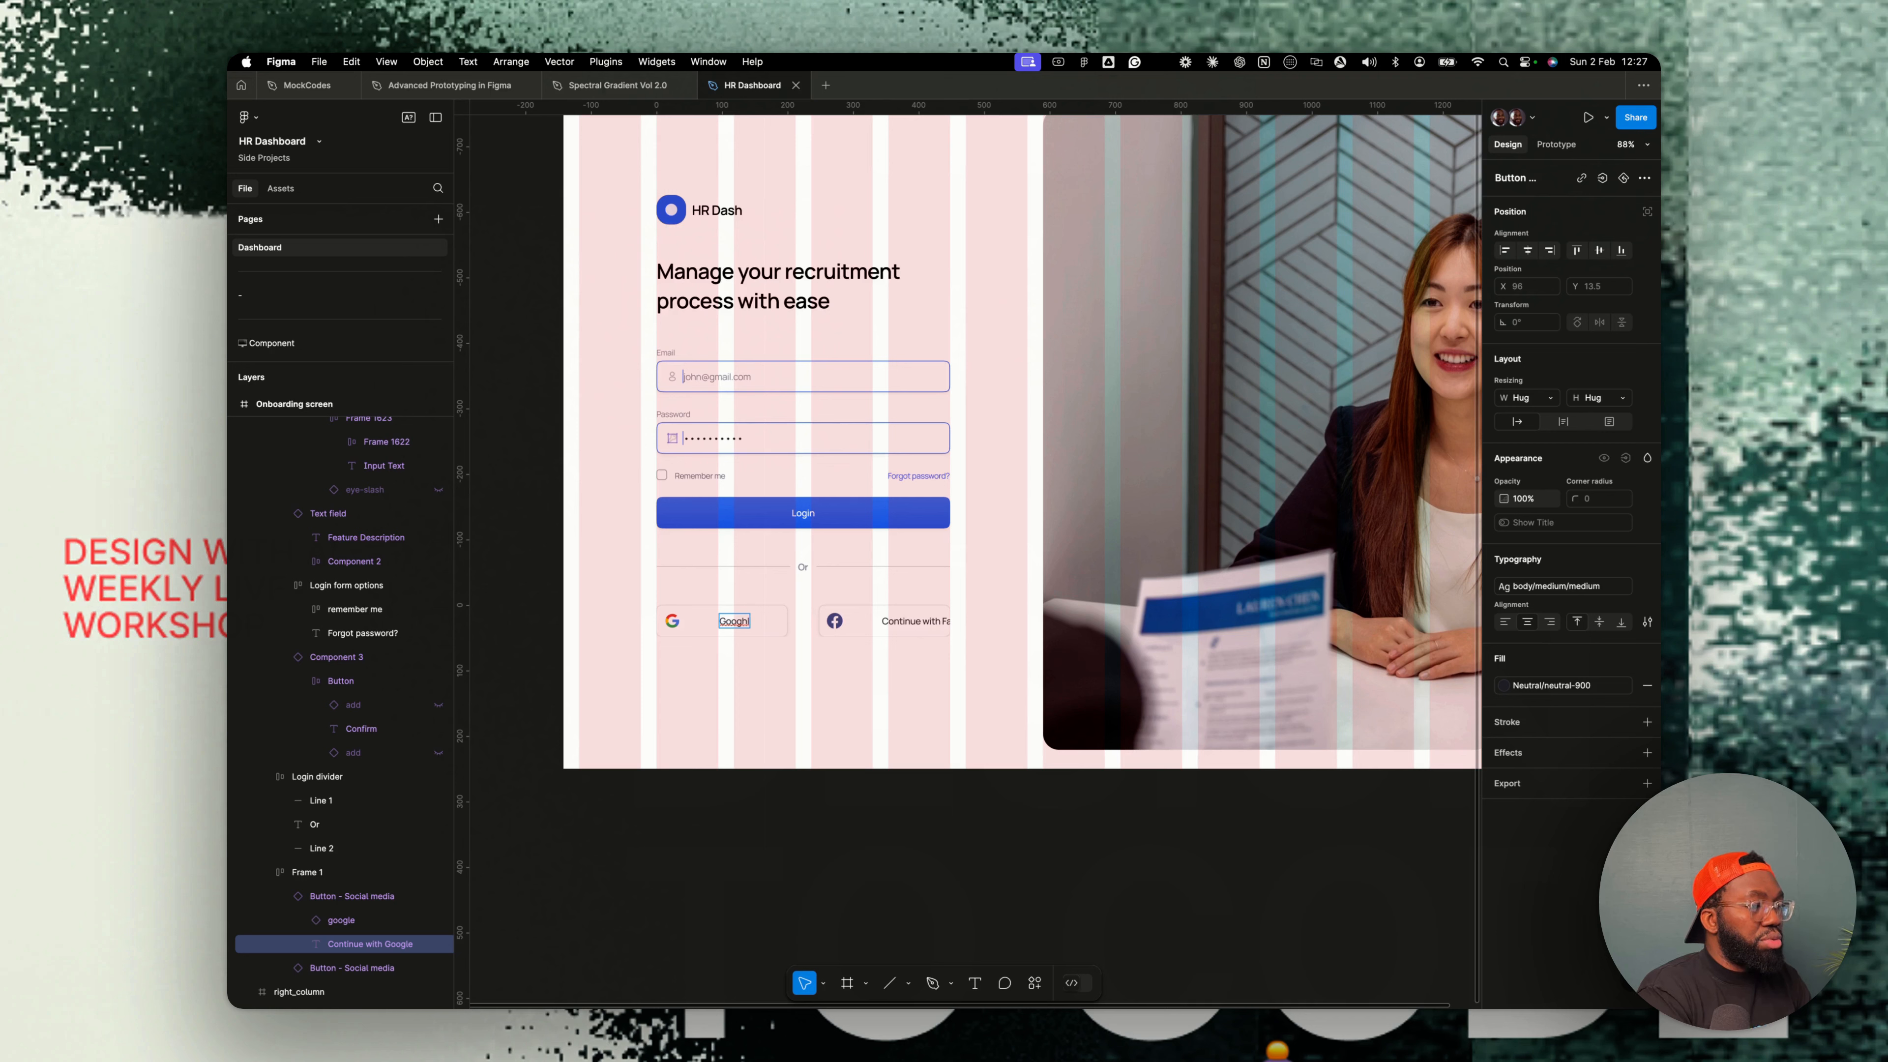
pyautogui.press('BackSpace')
pyautogui.write('le')
pyautogui.doubleClick(911, 622)
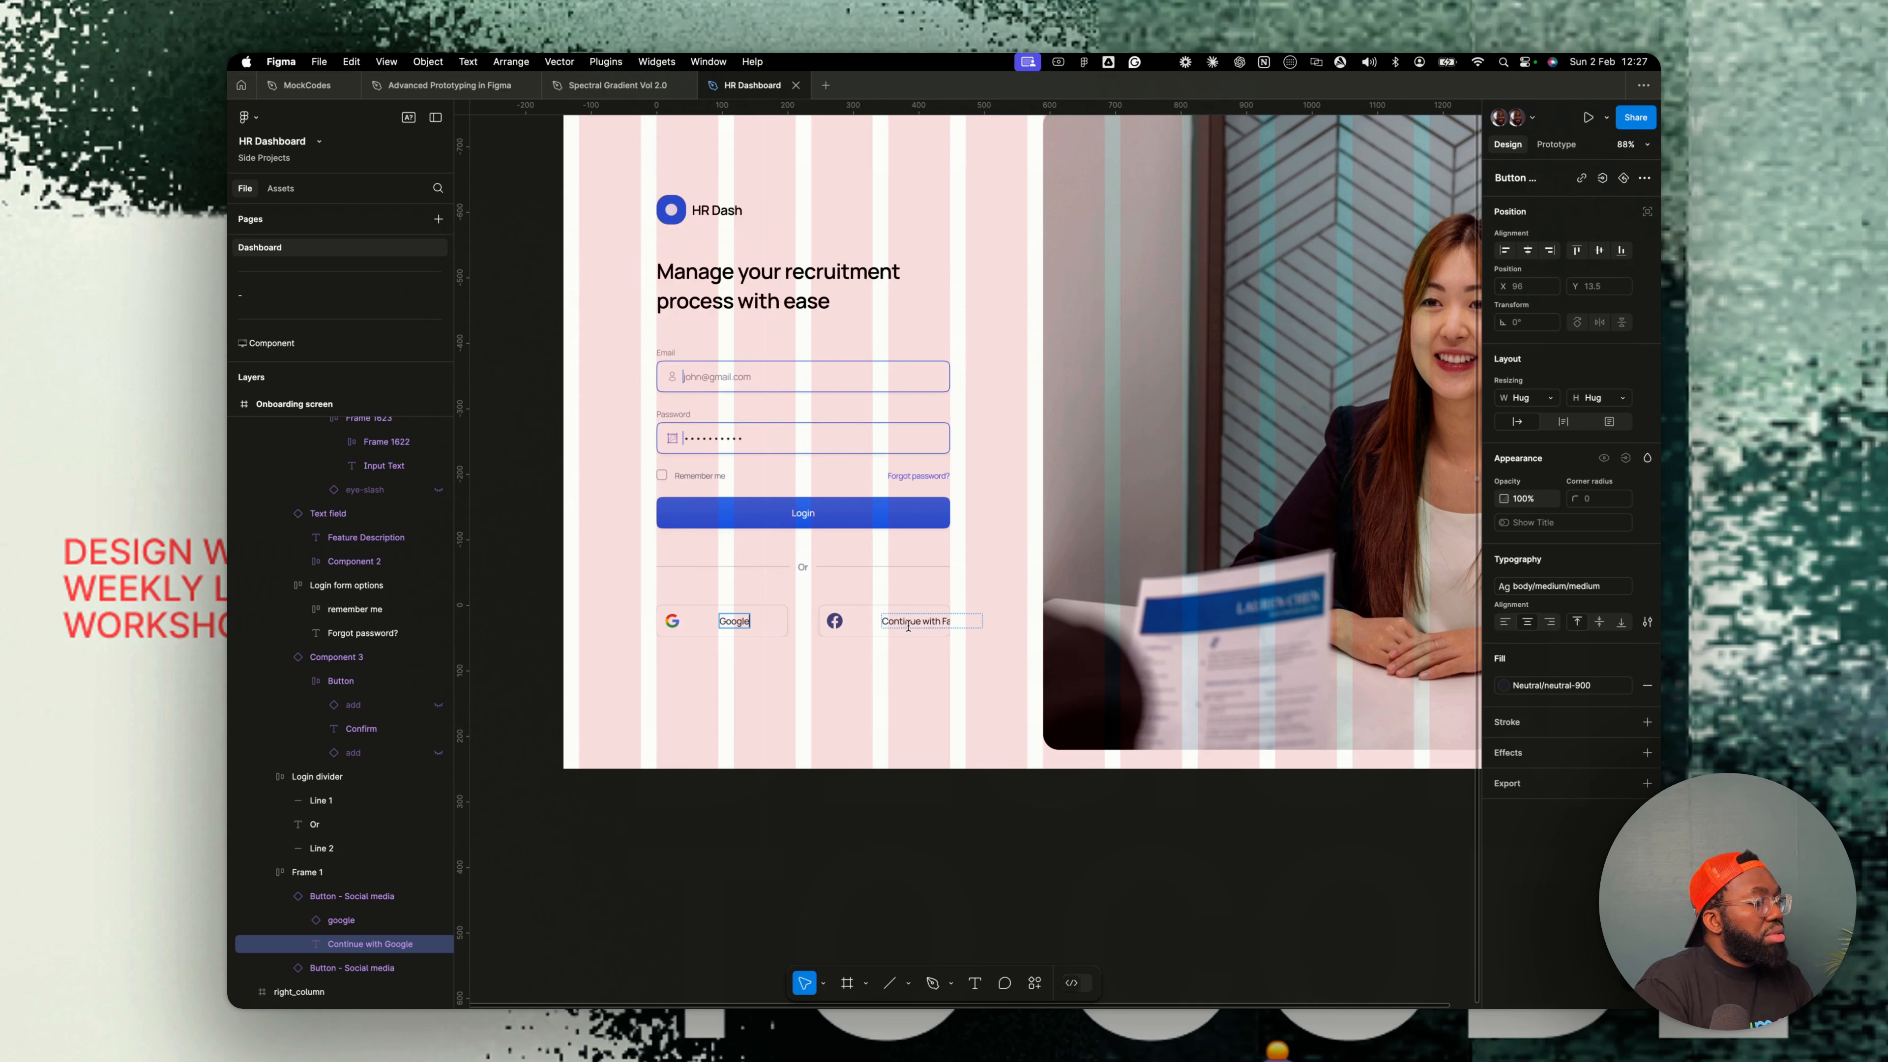
pyautogui.write('Facebook')
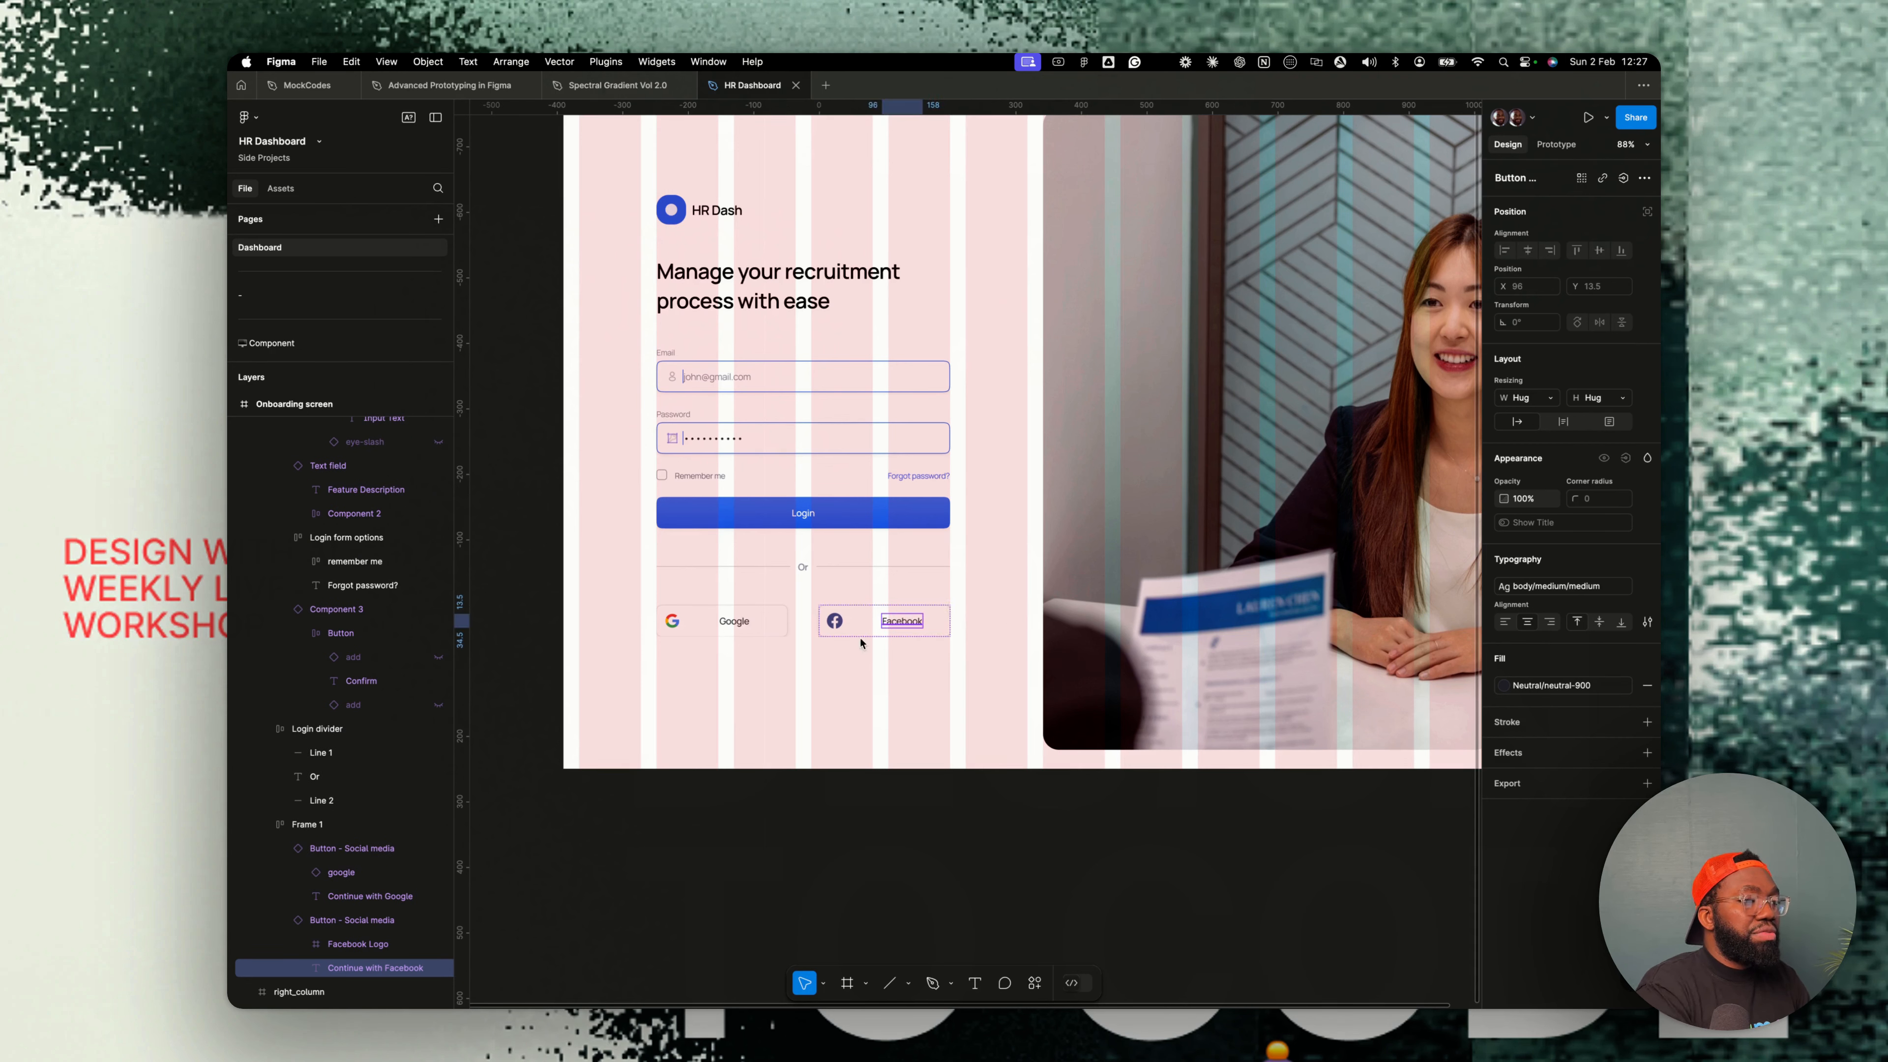
# - Center the Google button's content and set its gap to 24
pyautogui.click(766, 624)
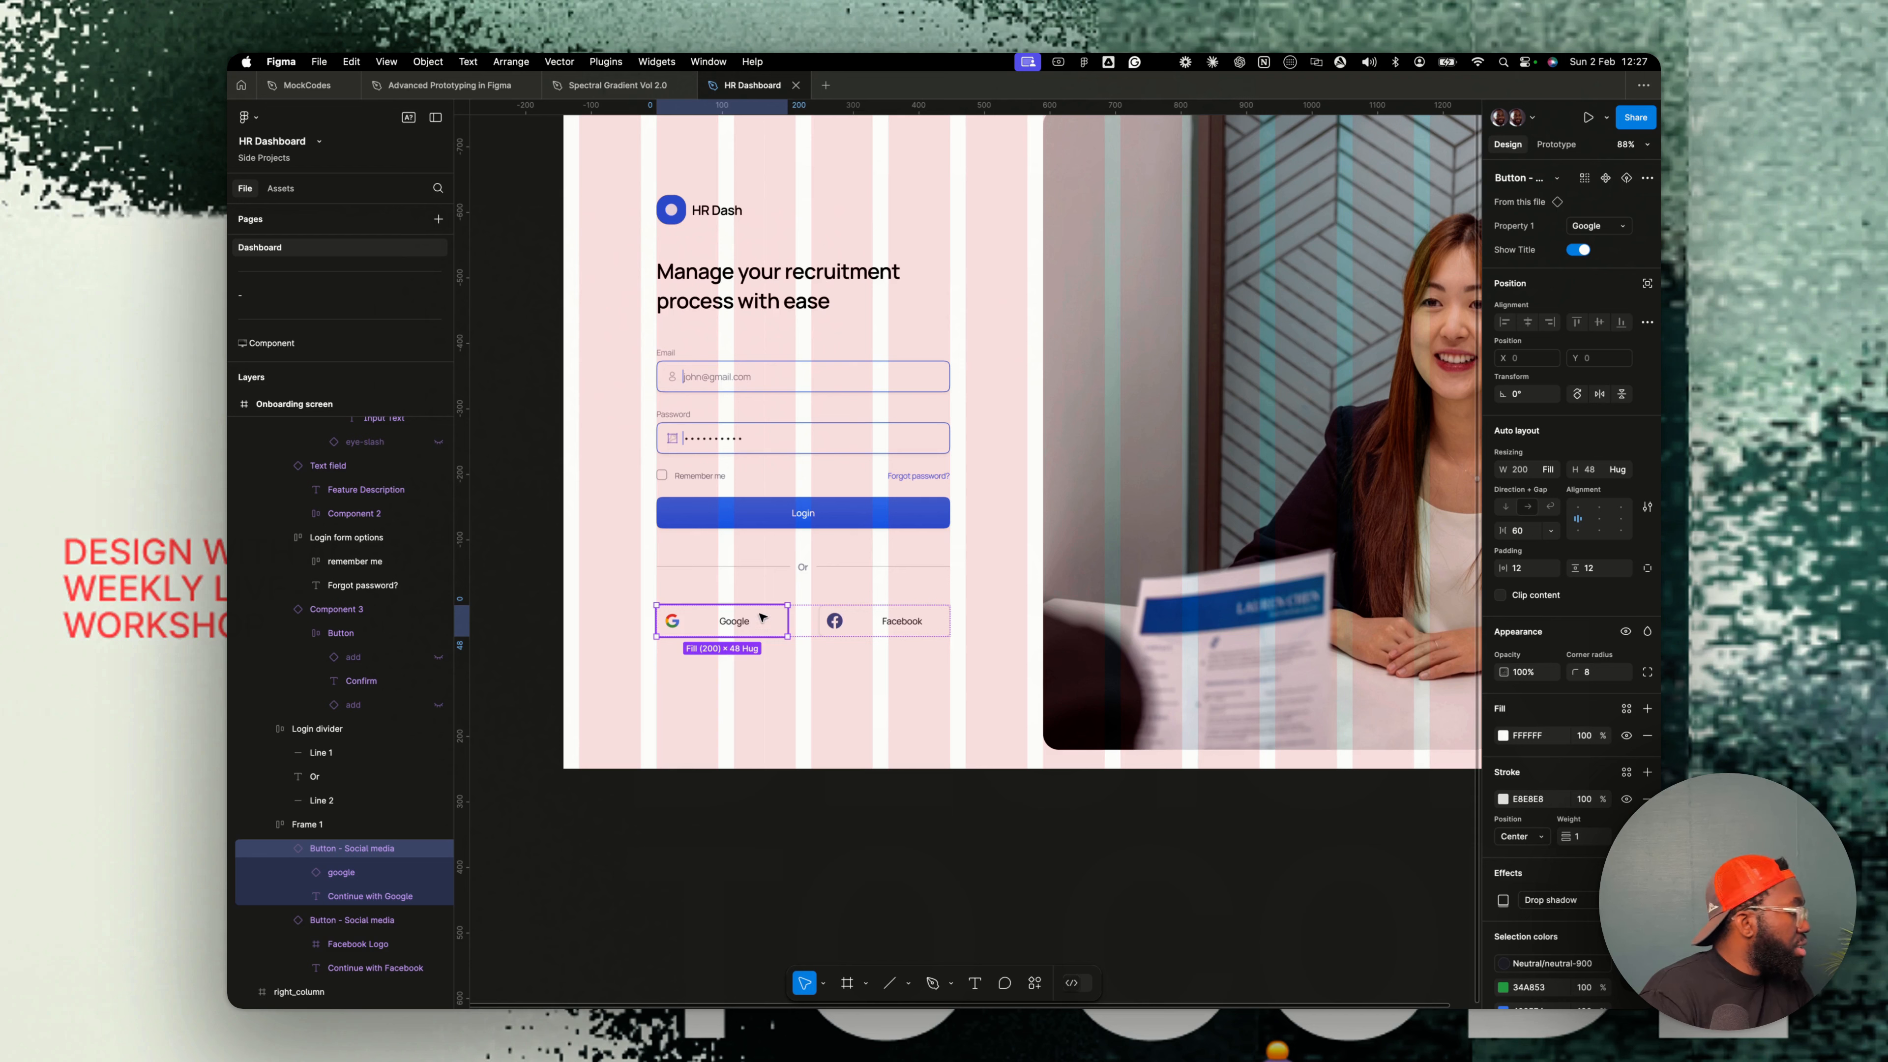
pyautogui.click(1600, 520)
pyautogui.click(1521, 533)
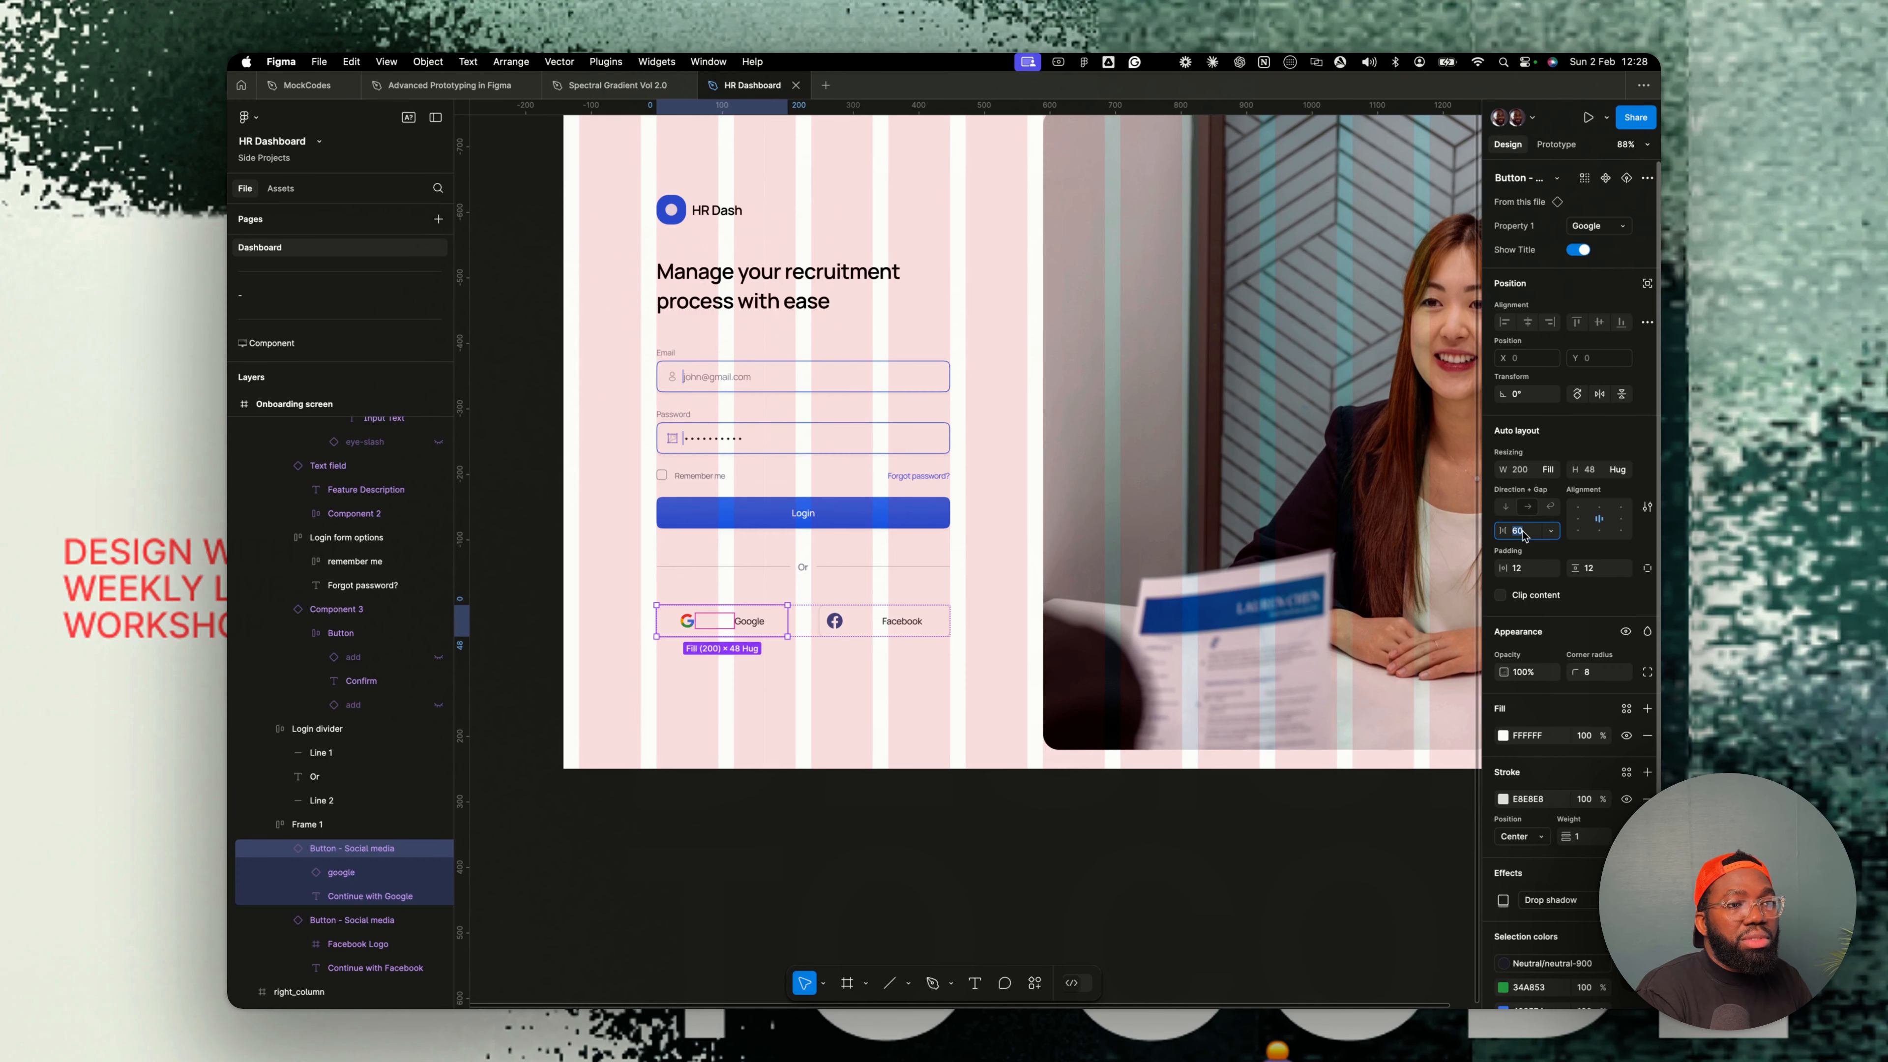
pyautogui.write('24')
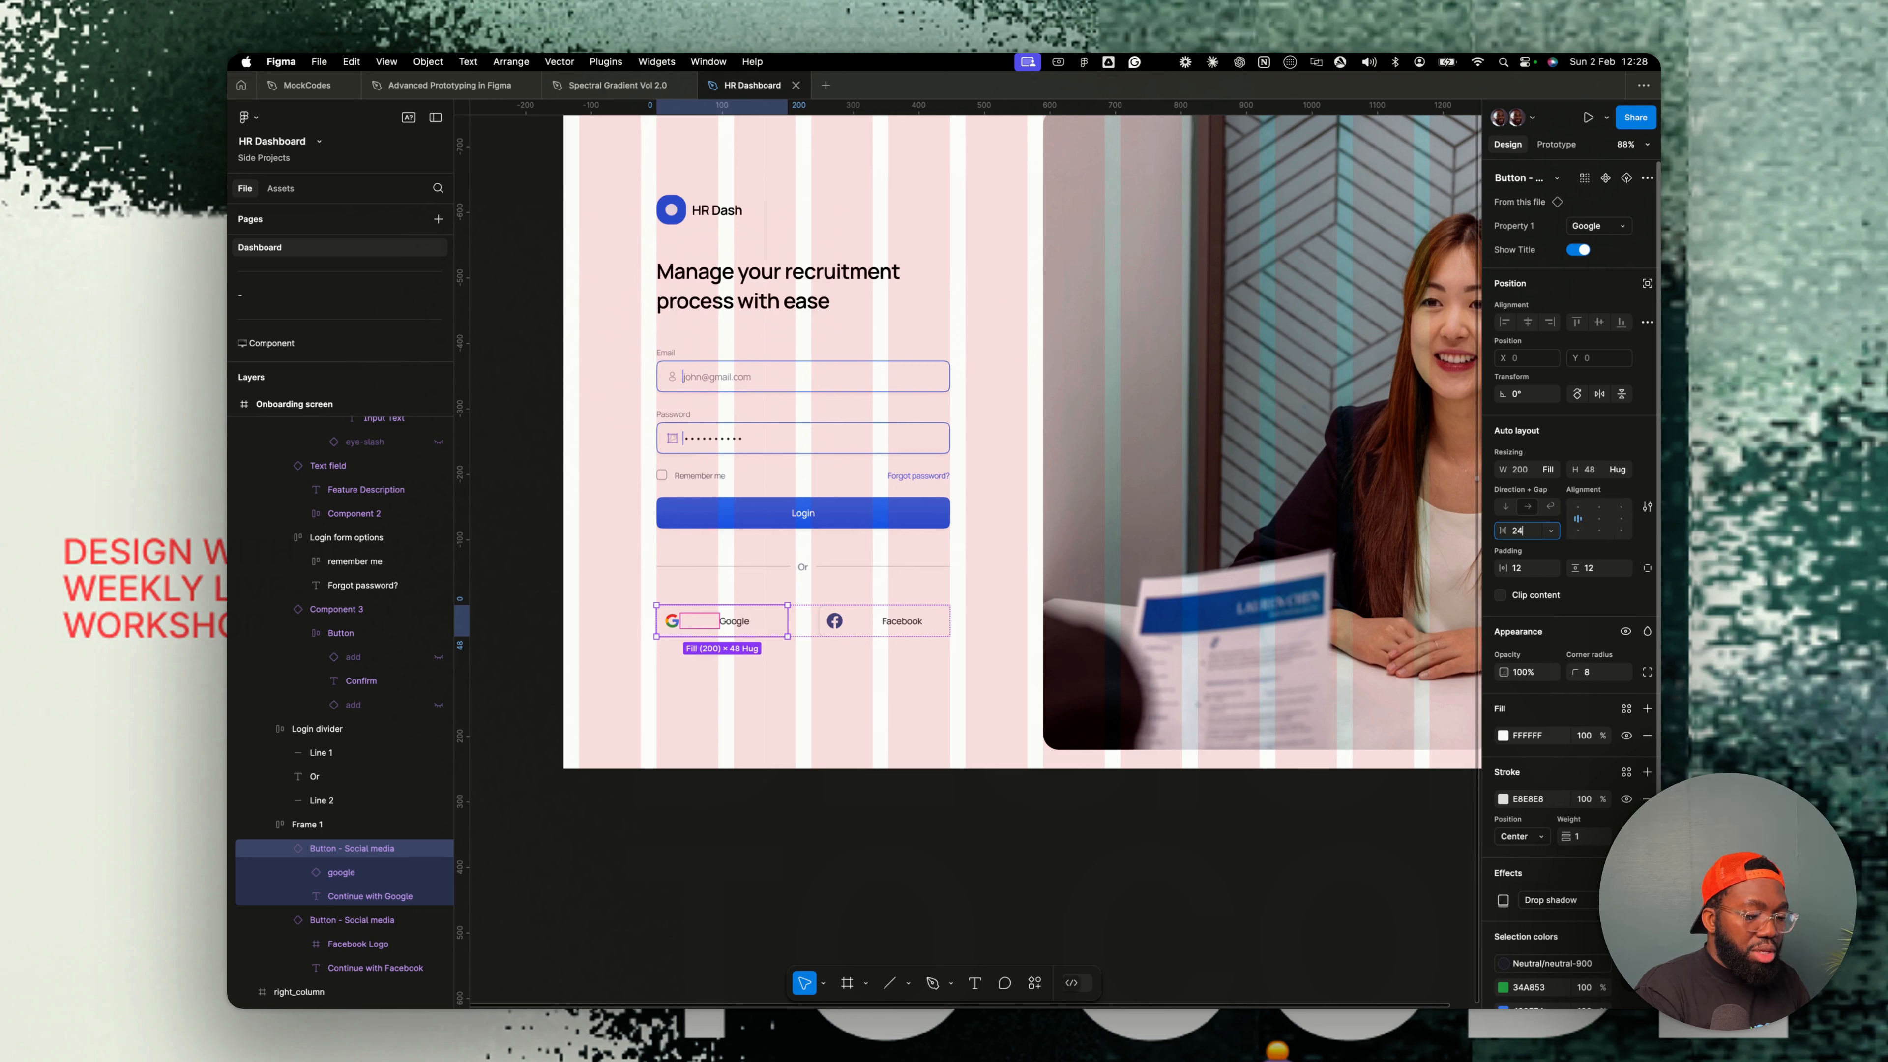
pyautogui.press('Return')
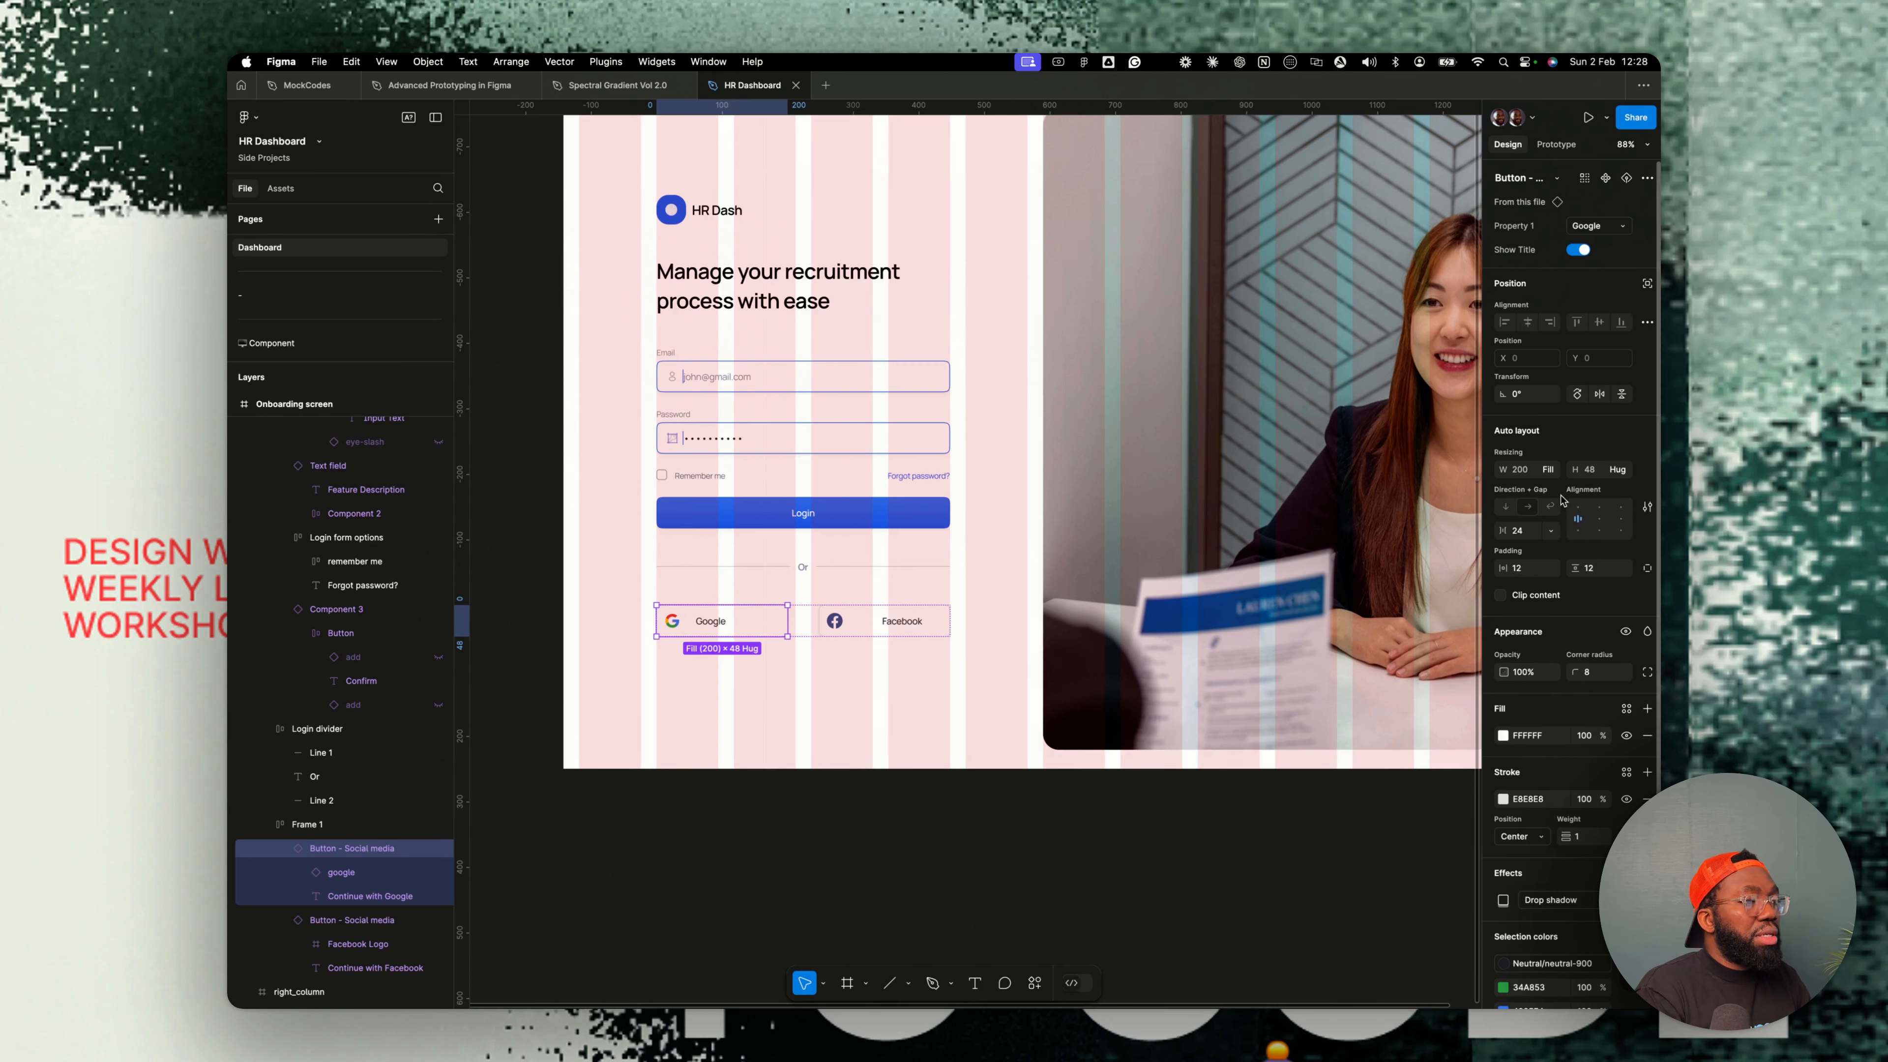
pyautogui.click(1599, 518)
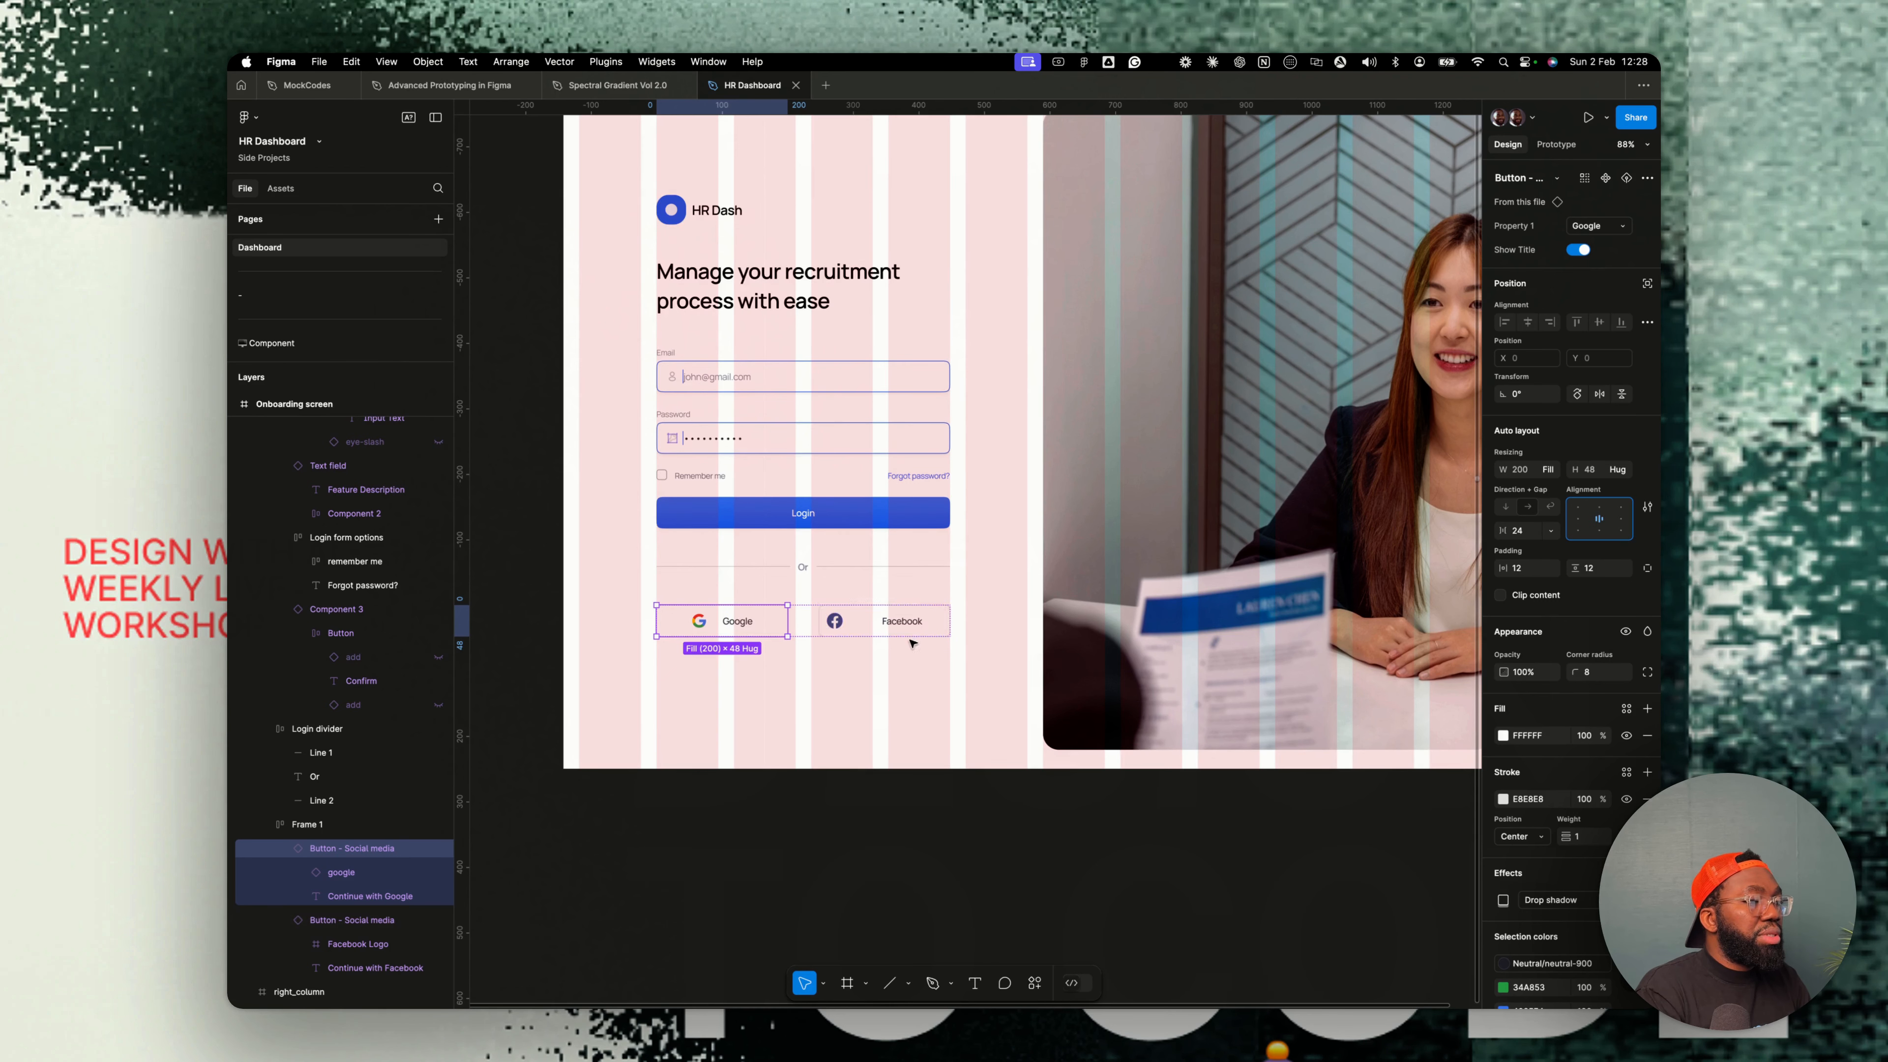
# - Set the Facebook button's gap to 24 and center its content
pyautogui.click(897, 628)
pyautogui.click(1518, 530)
pyautogui.write('24')
pyautogui.press('Return')
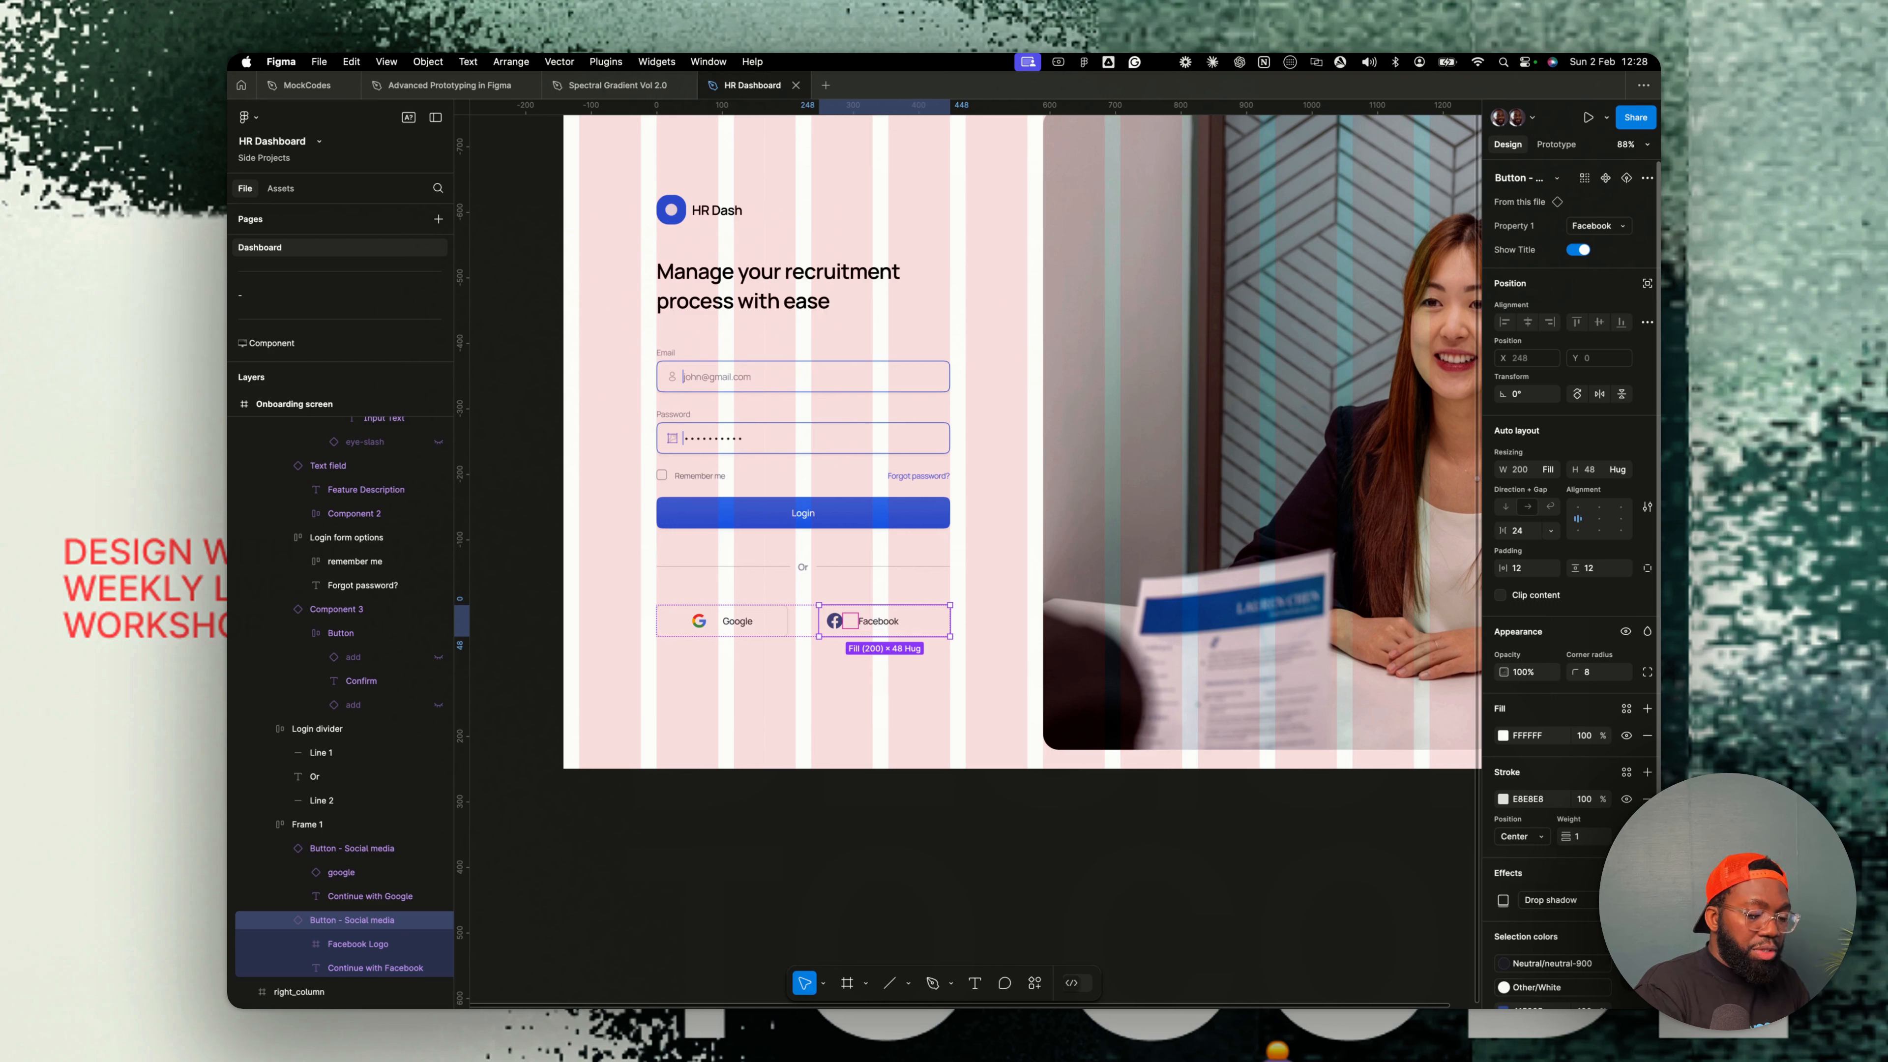
pyautogui.click(1599, 518)
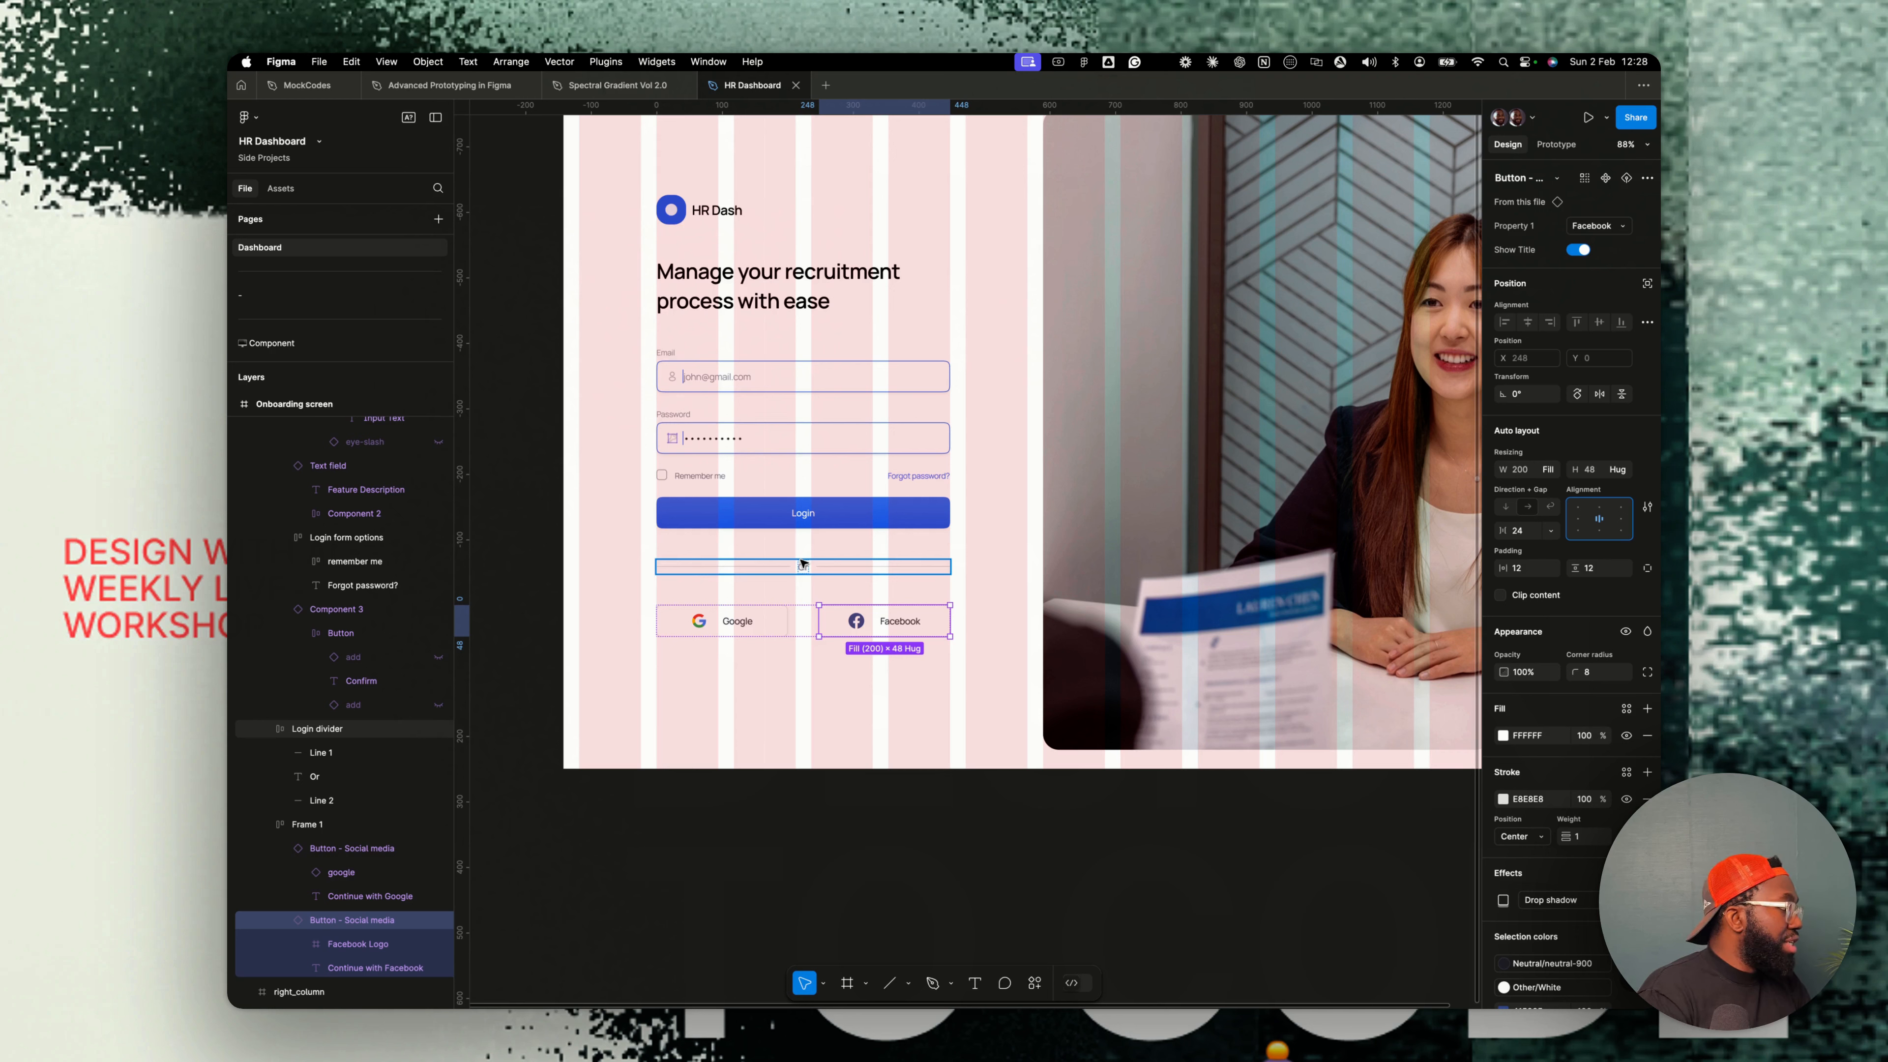
# - Set the gap between the two social buttons to 24
pyautogui.click(806, 621)
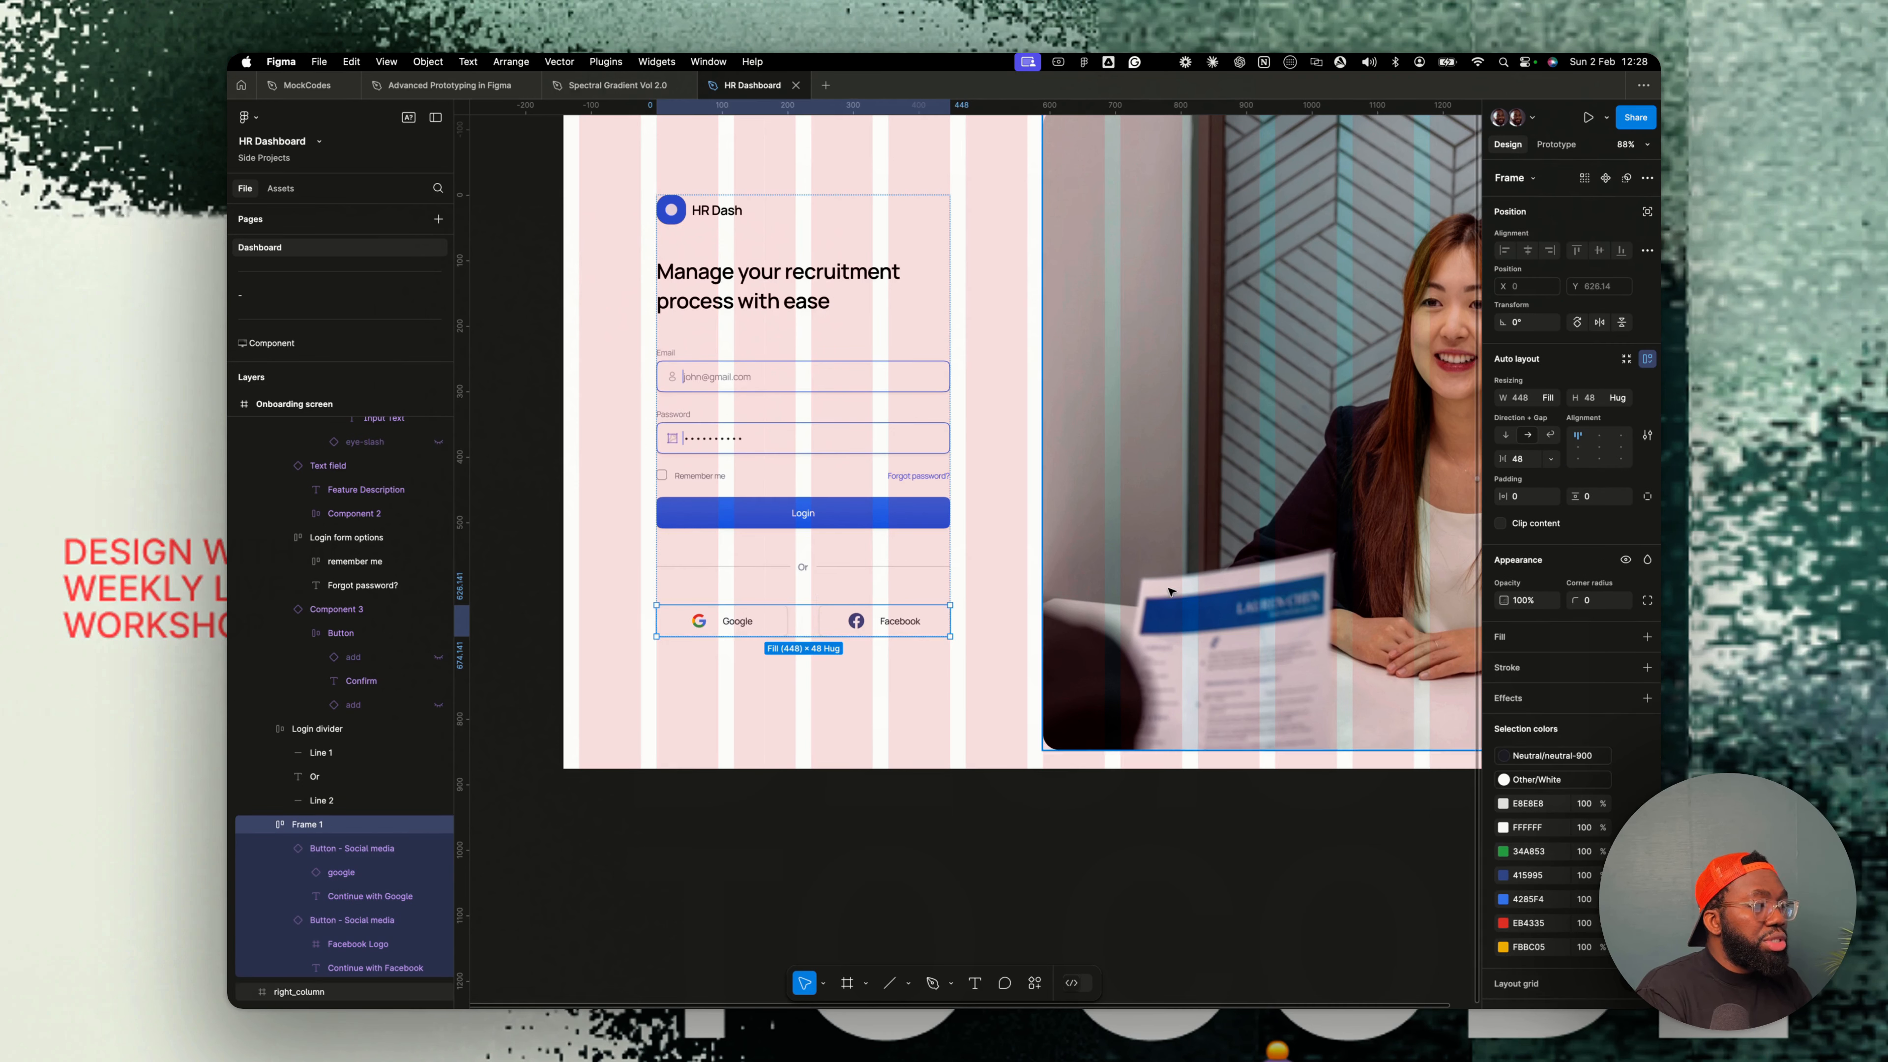
pyautogui.click(1524, 459)
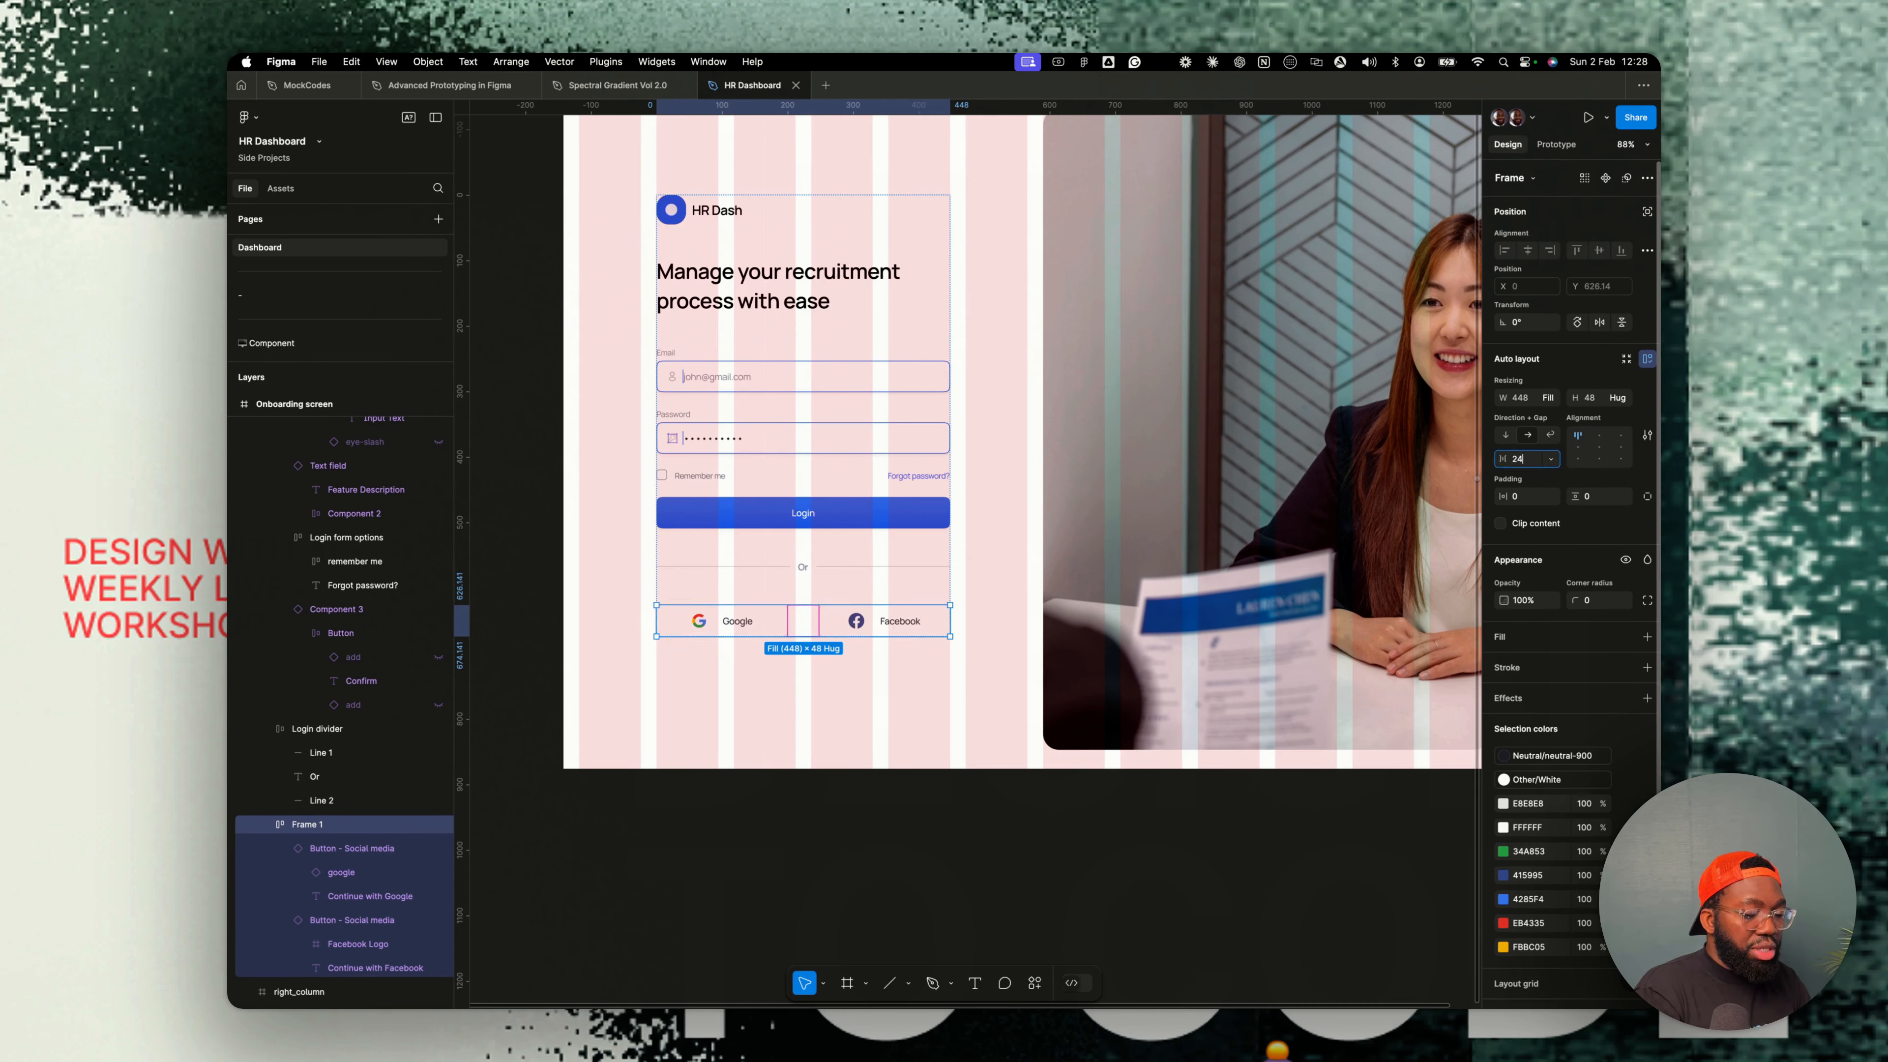
pyautogui.press('Return')
# - Rename the social buttons frame Social login form
pyautogui.scroll(-3, 853, 619)
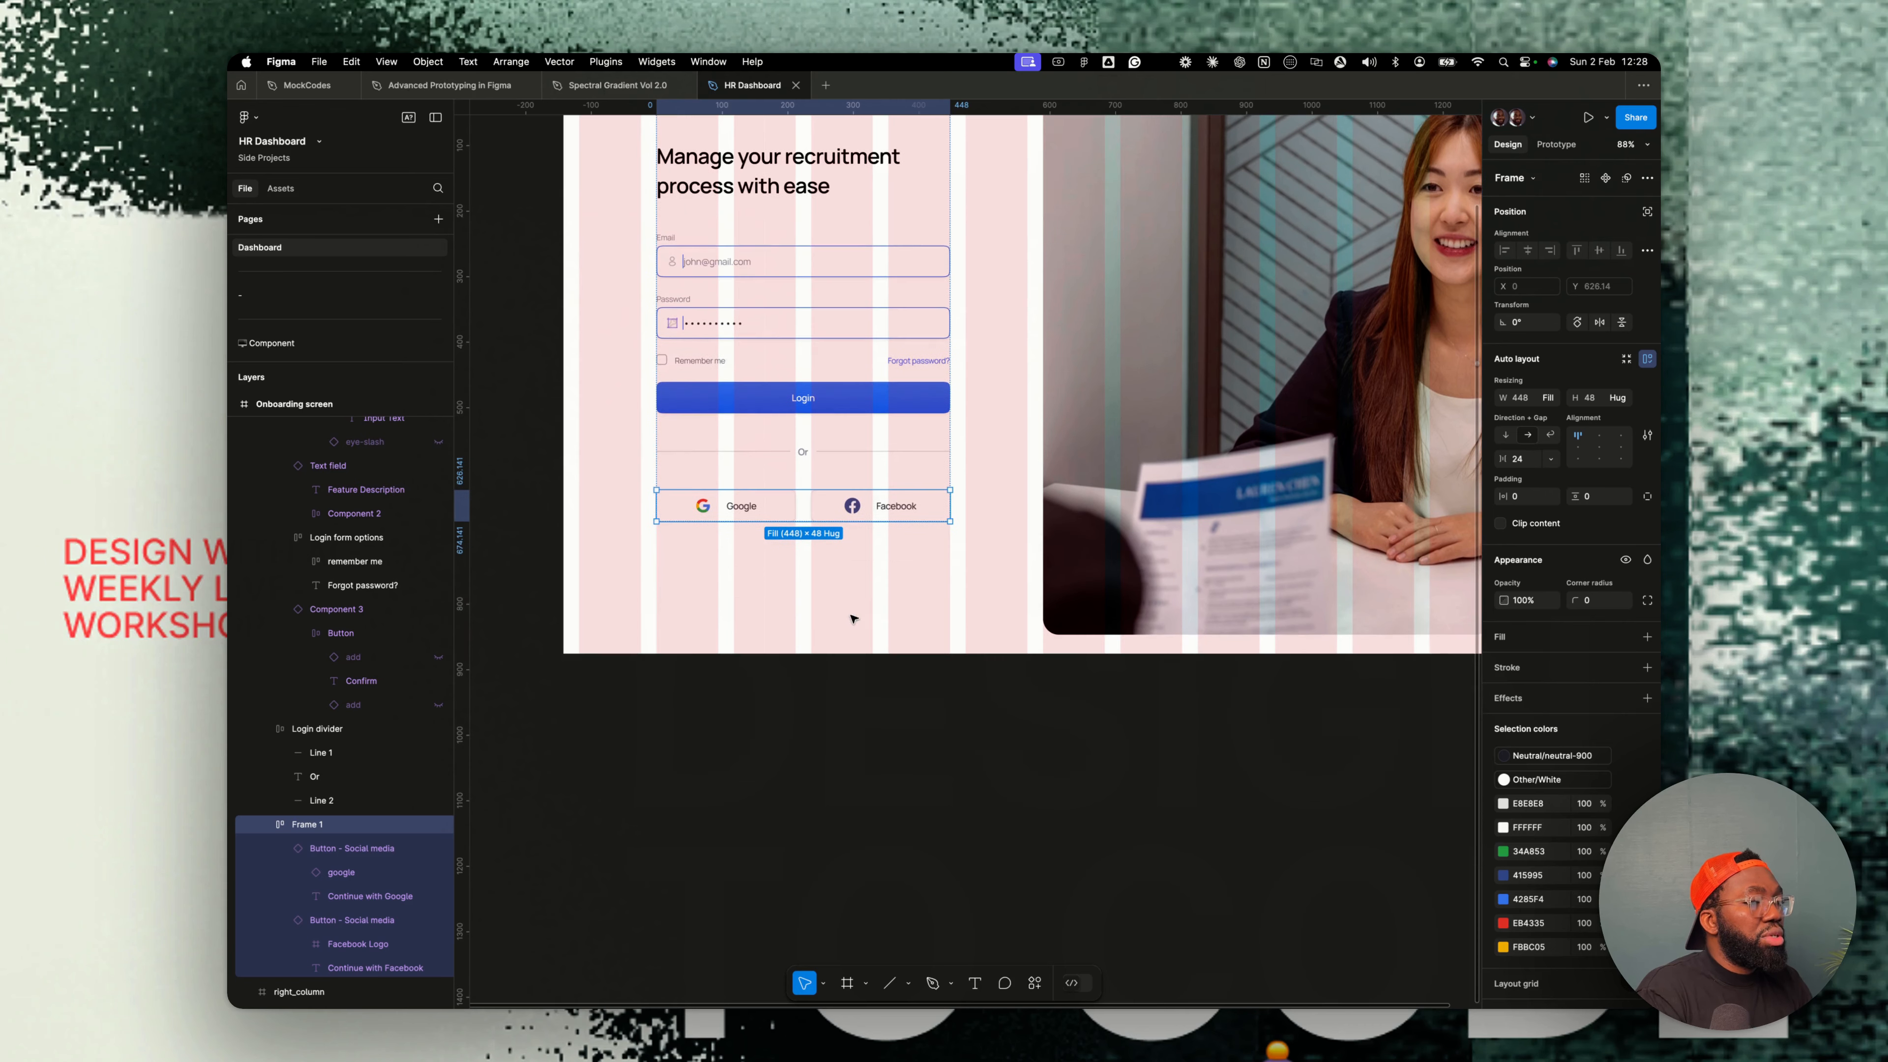
pyautogui.scroll(1, 855, 617)
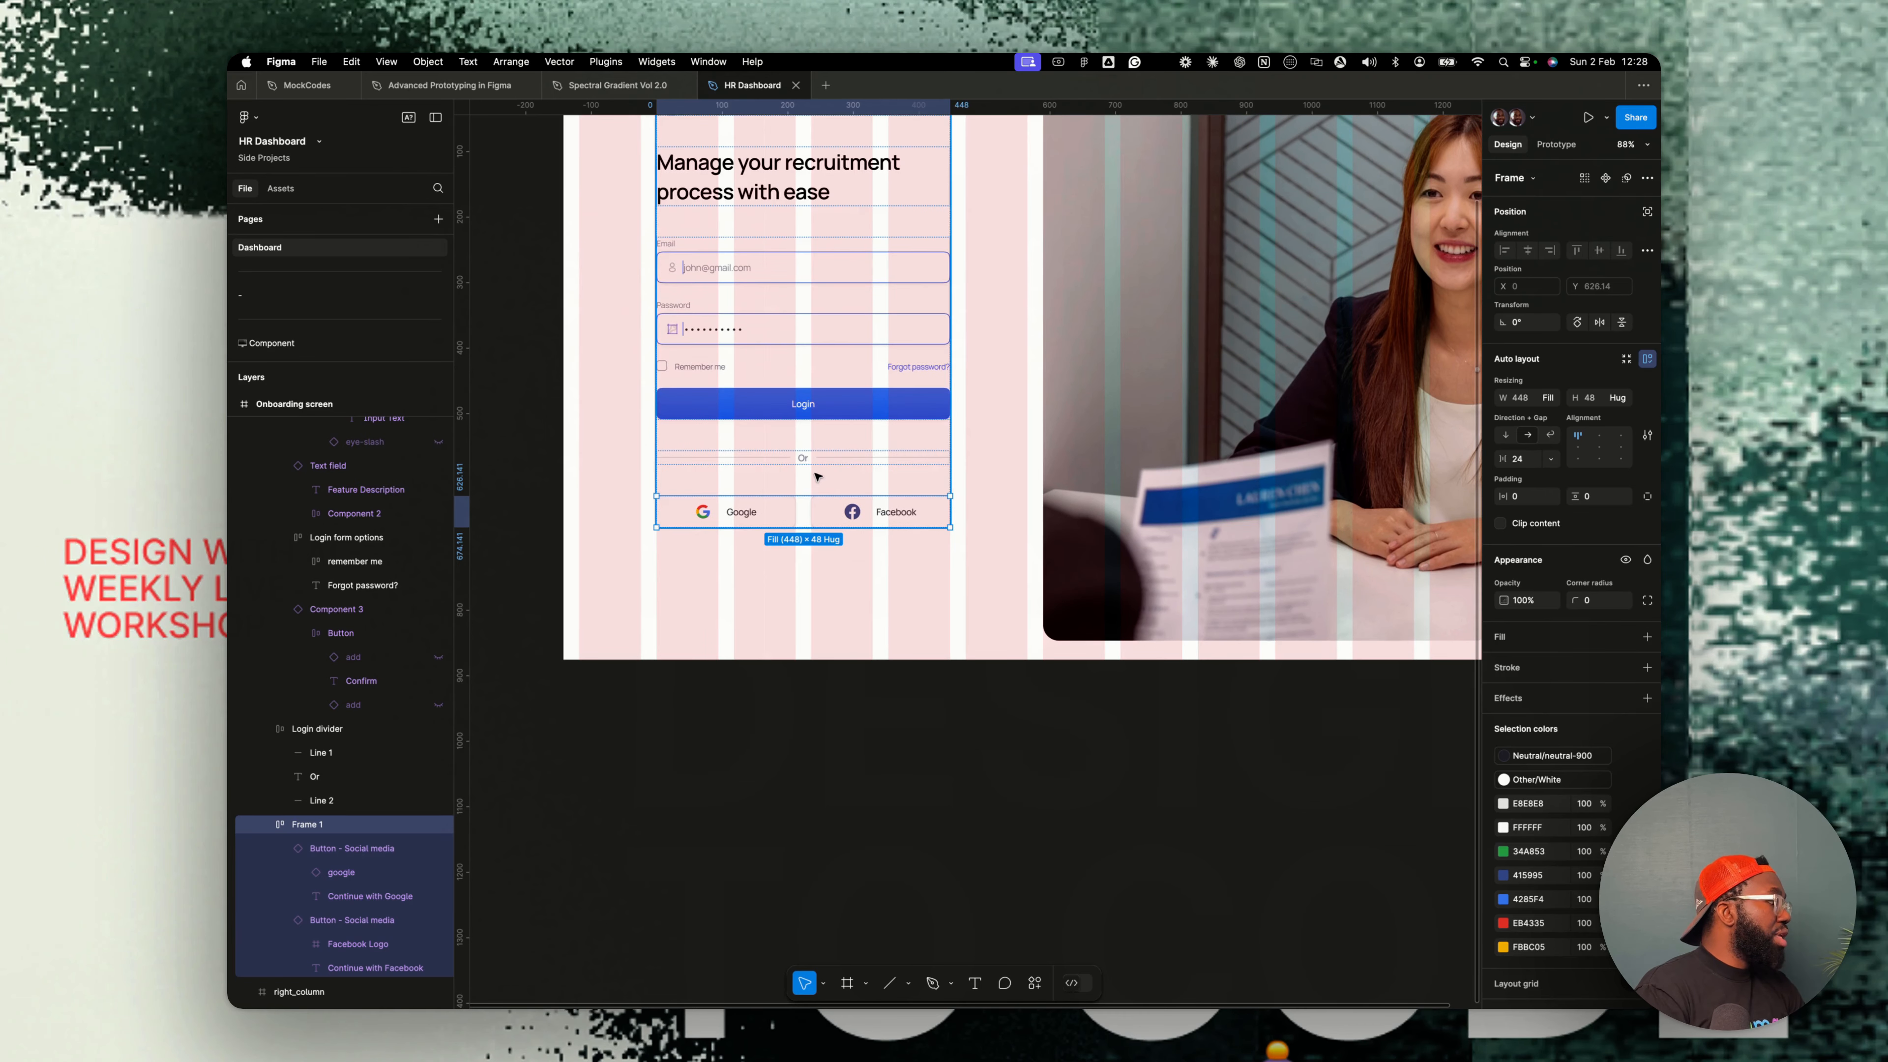
pyautogui.click(838, 488)
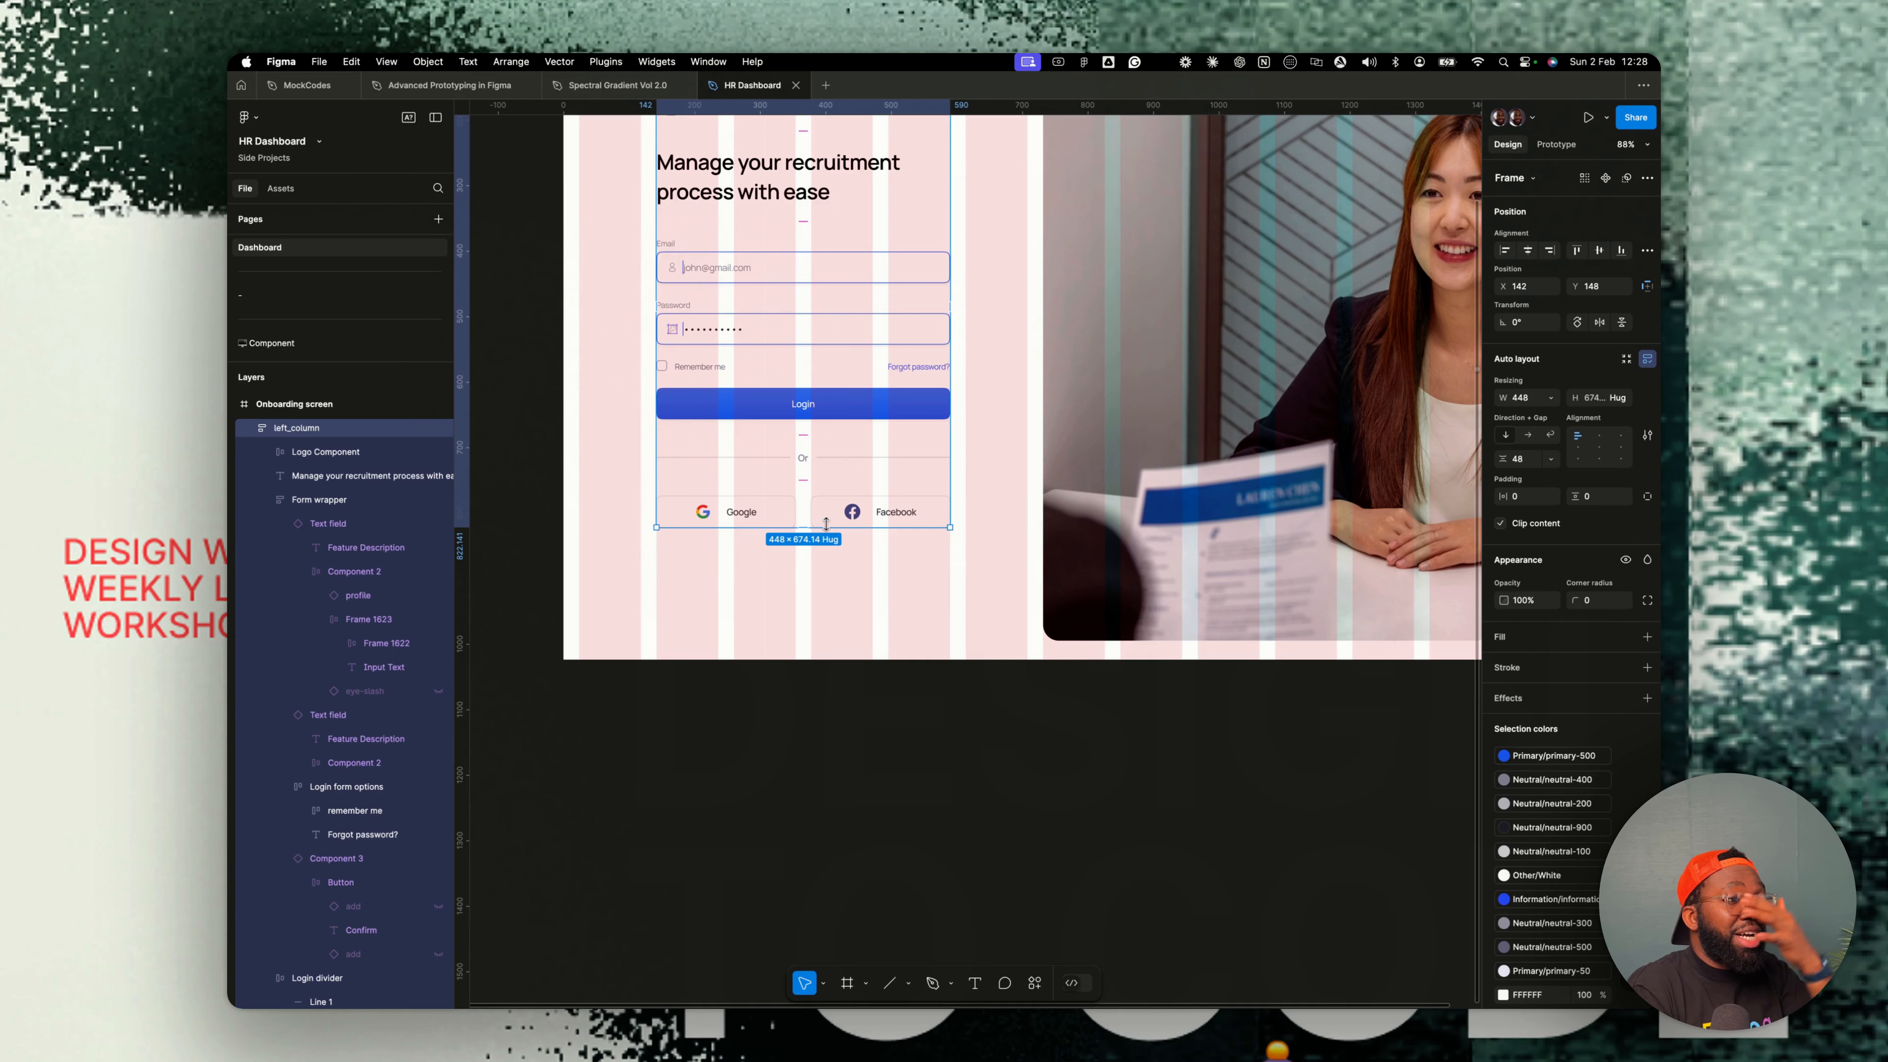
pyautogui.scroll(-5, 827, 524)
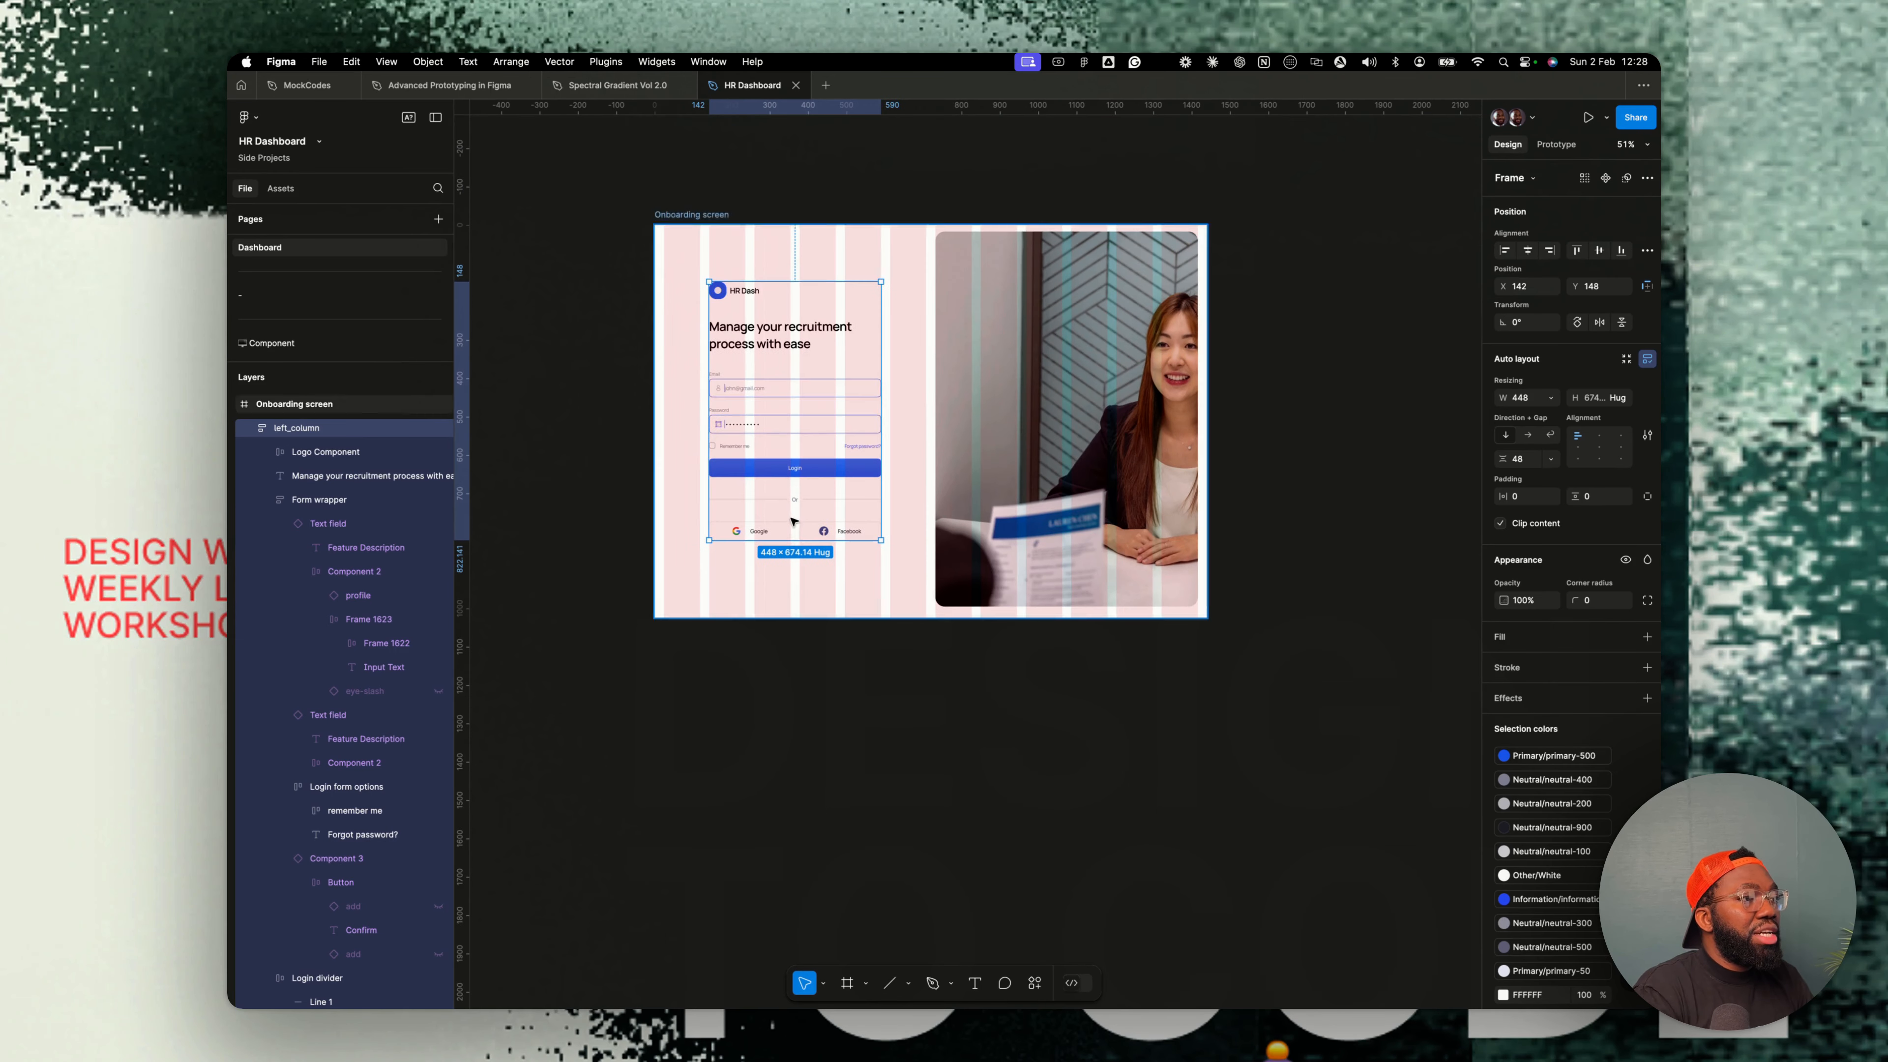
pyautogui.scroll(5, 793, 521)
pyautogui.click(788, 550)
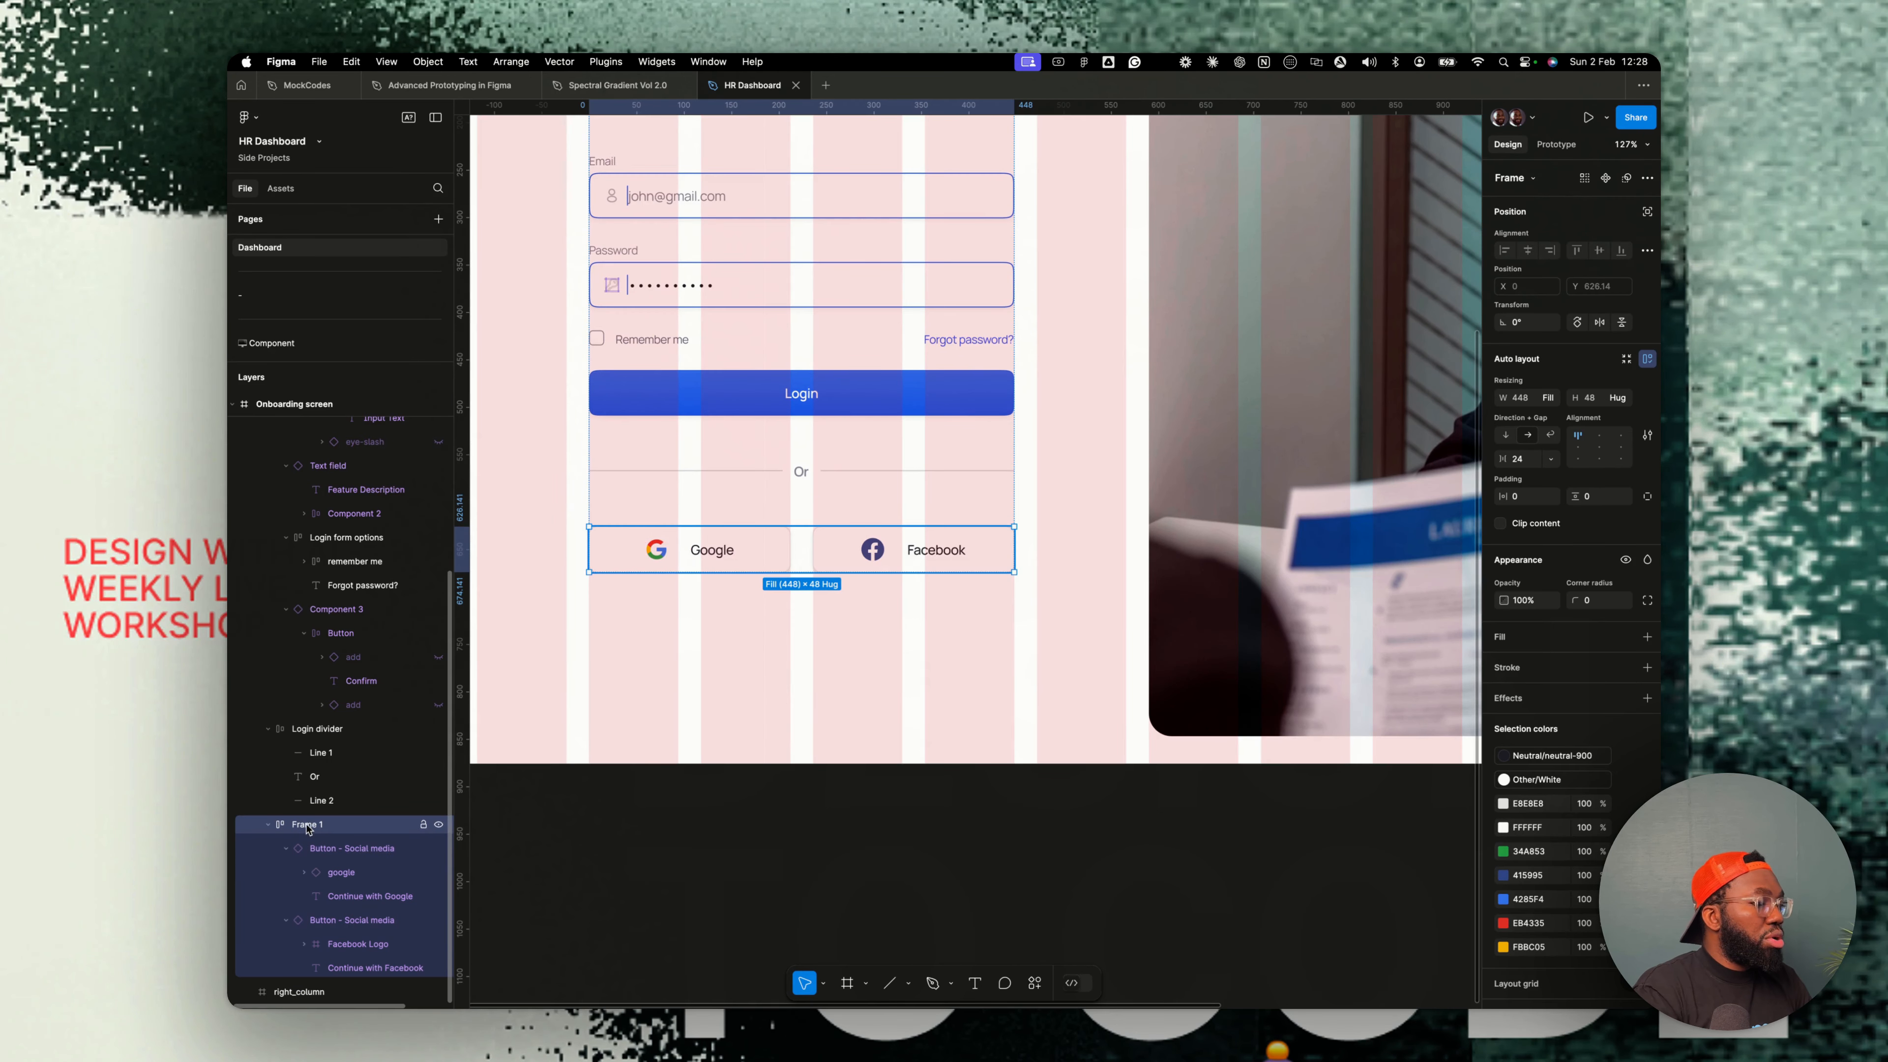
pyautogui.doubleClick(307, 826)
pyautogui.write('Scoc')
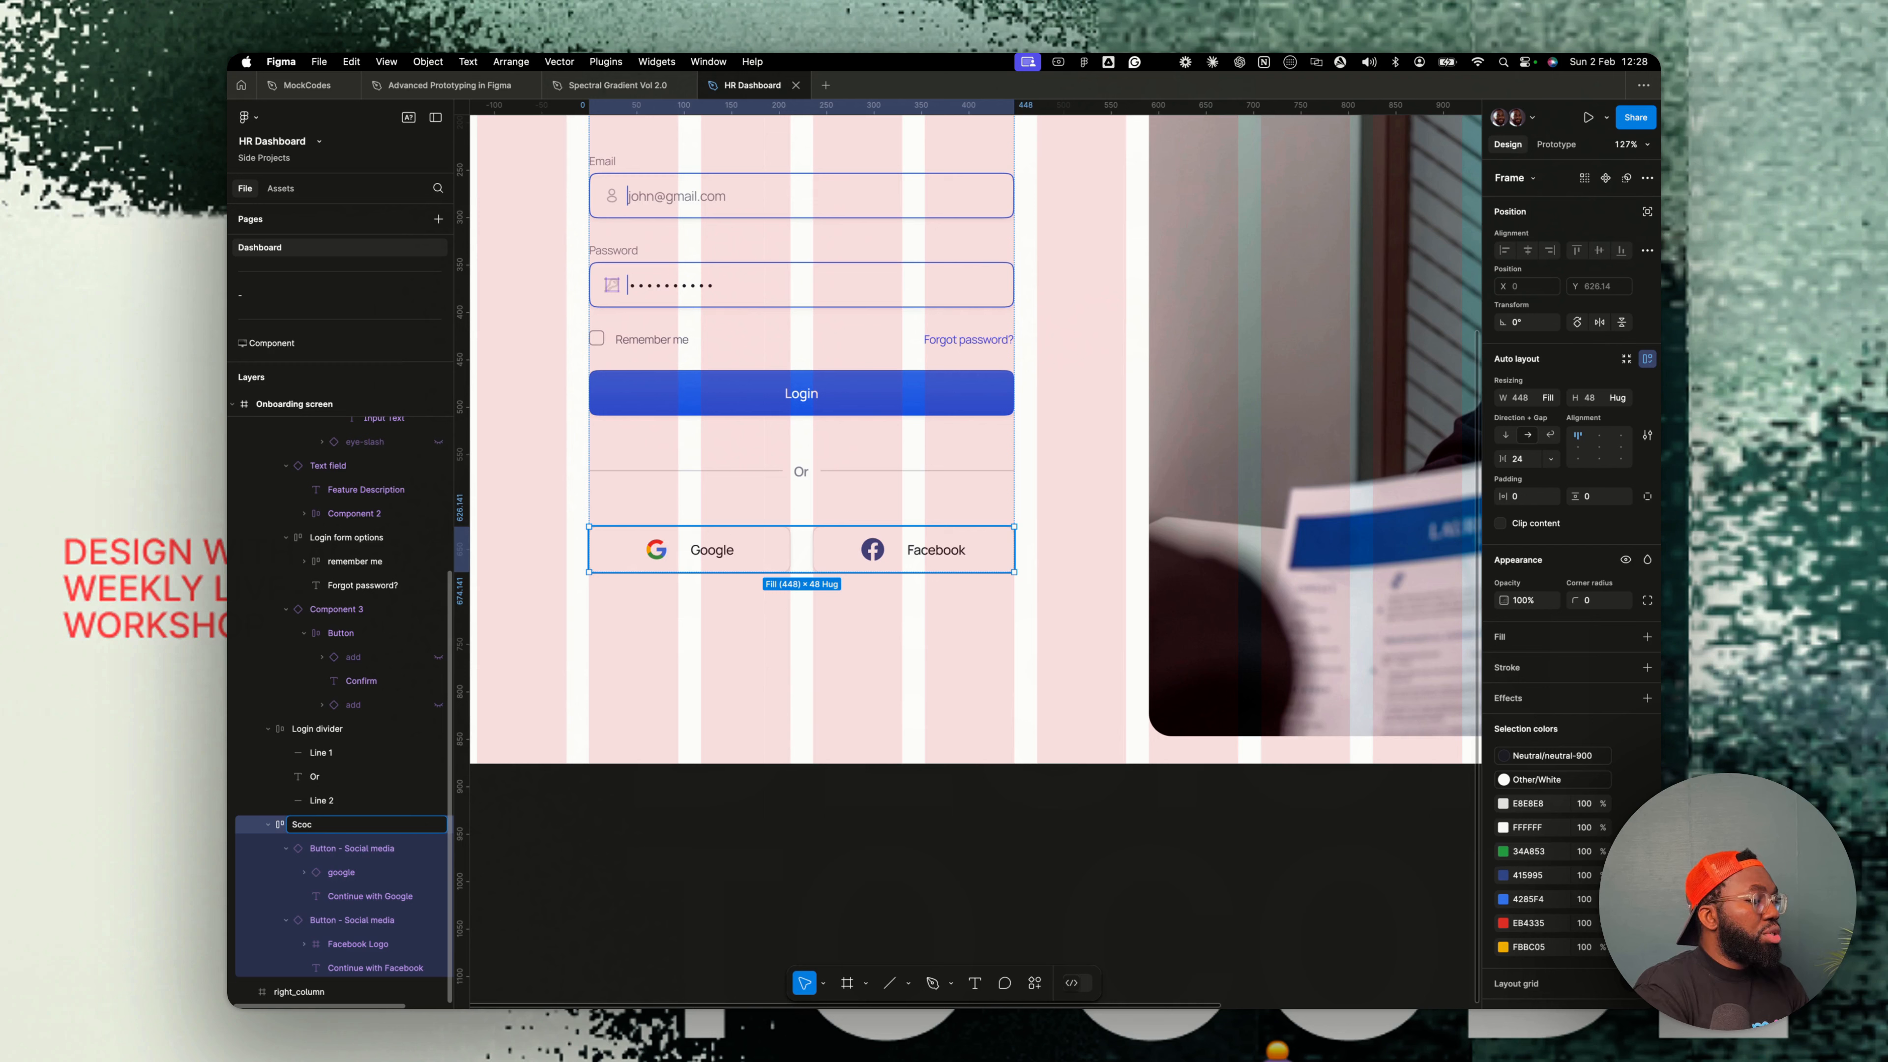
pyautogui.write('al ')
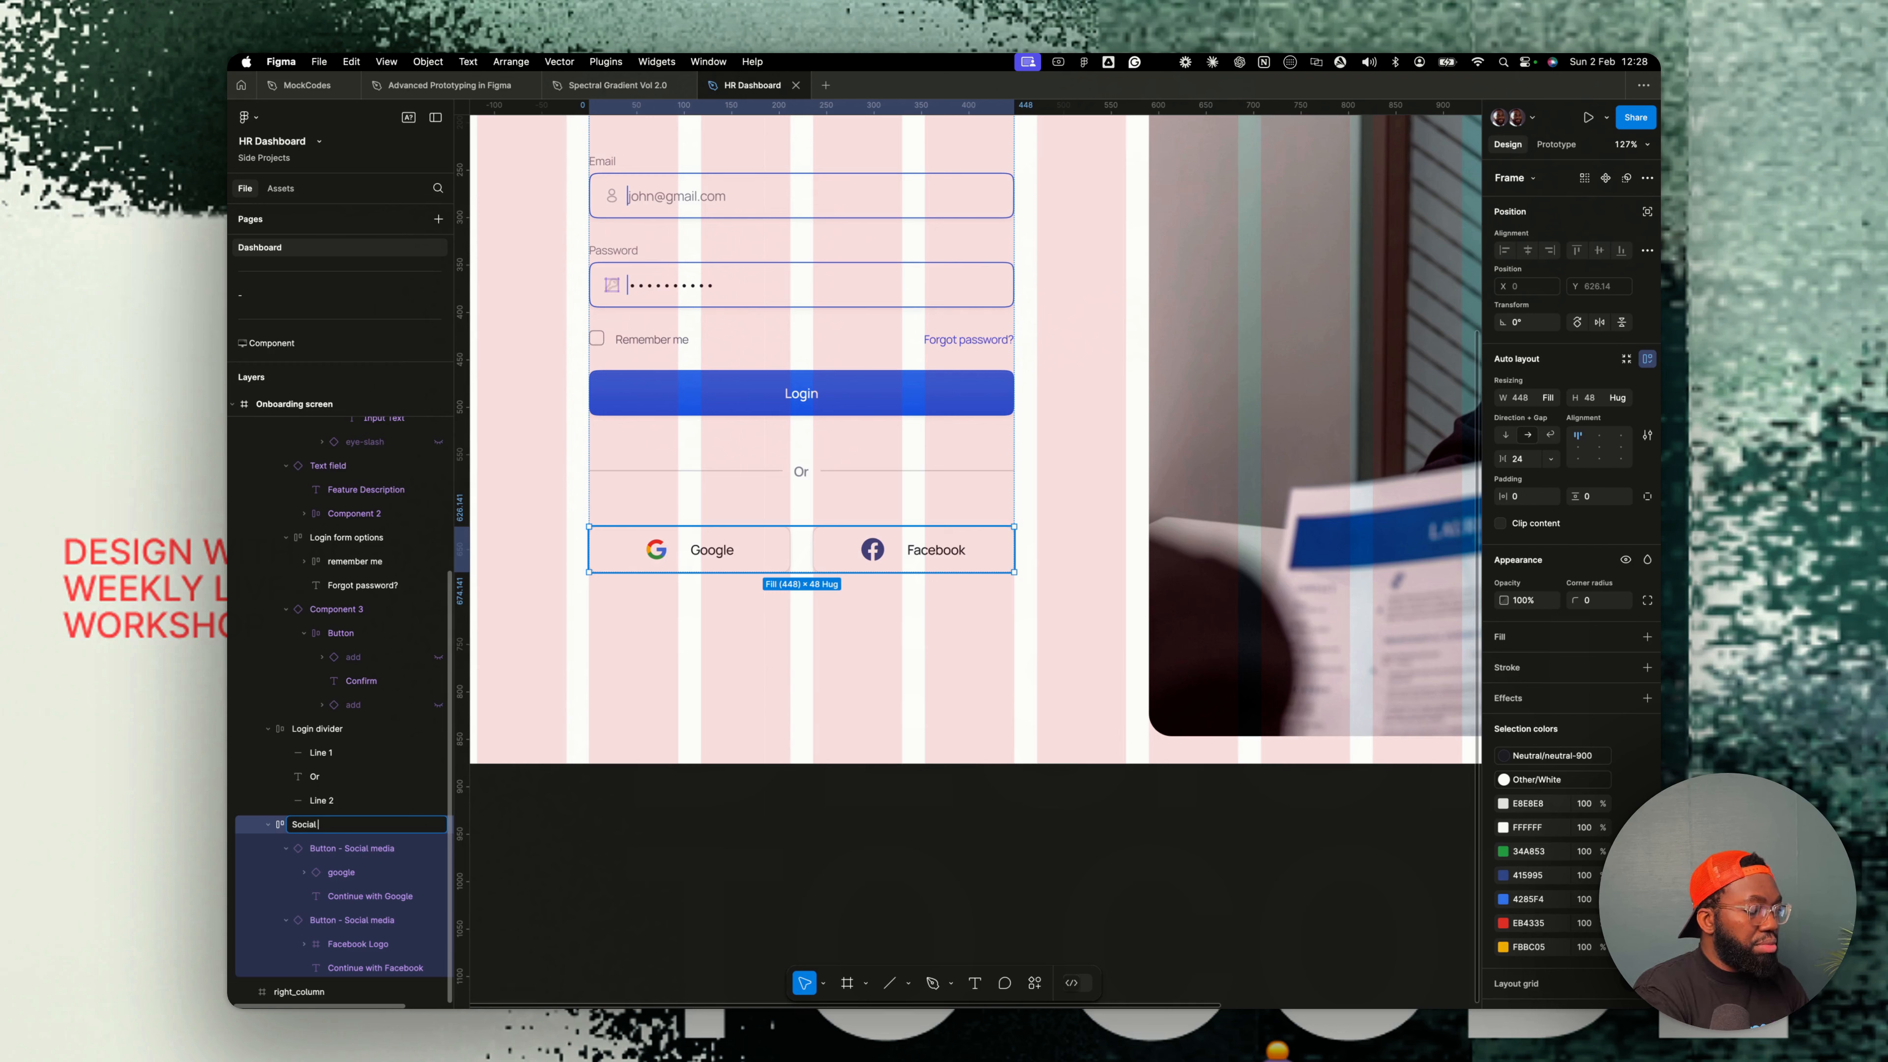
pyautogui.write('login form')
pyautogui.press('Return')
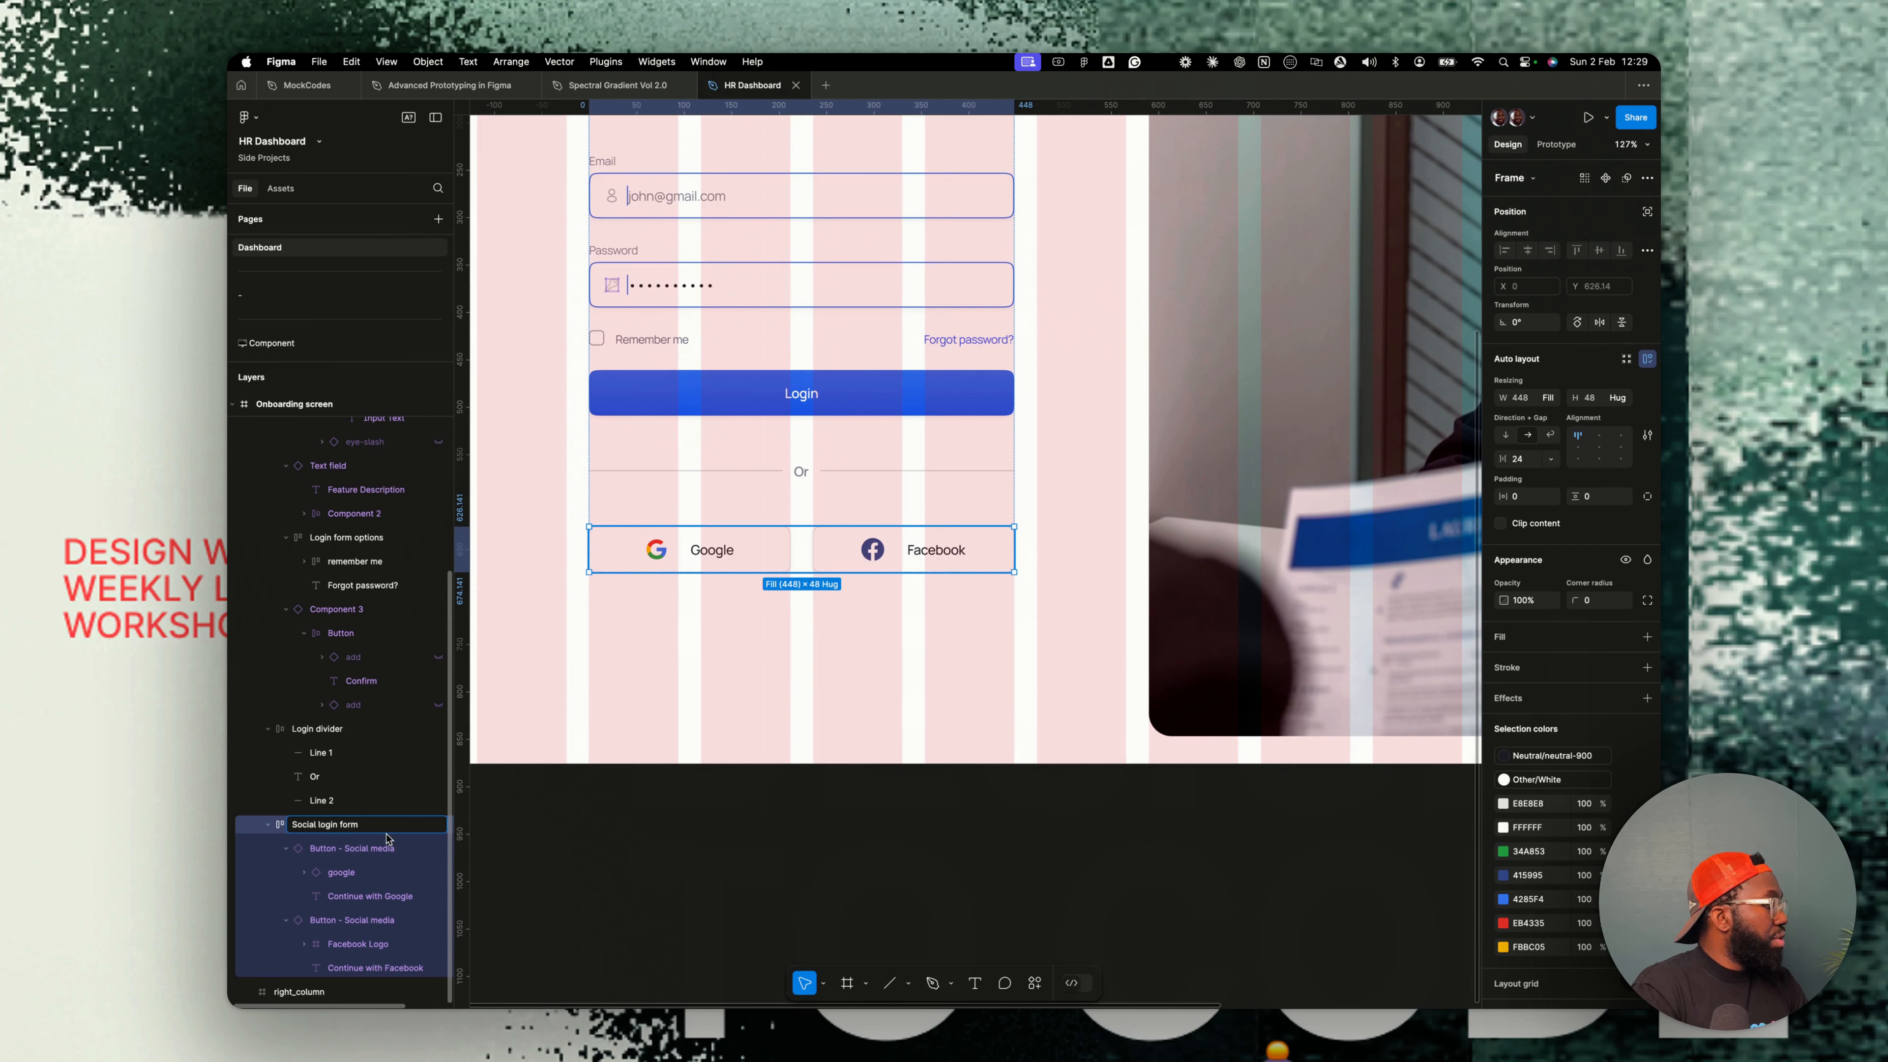
# - Add a text reading Don't have an account? below the social buttons
pyautogui.press('t')
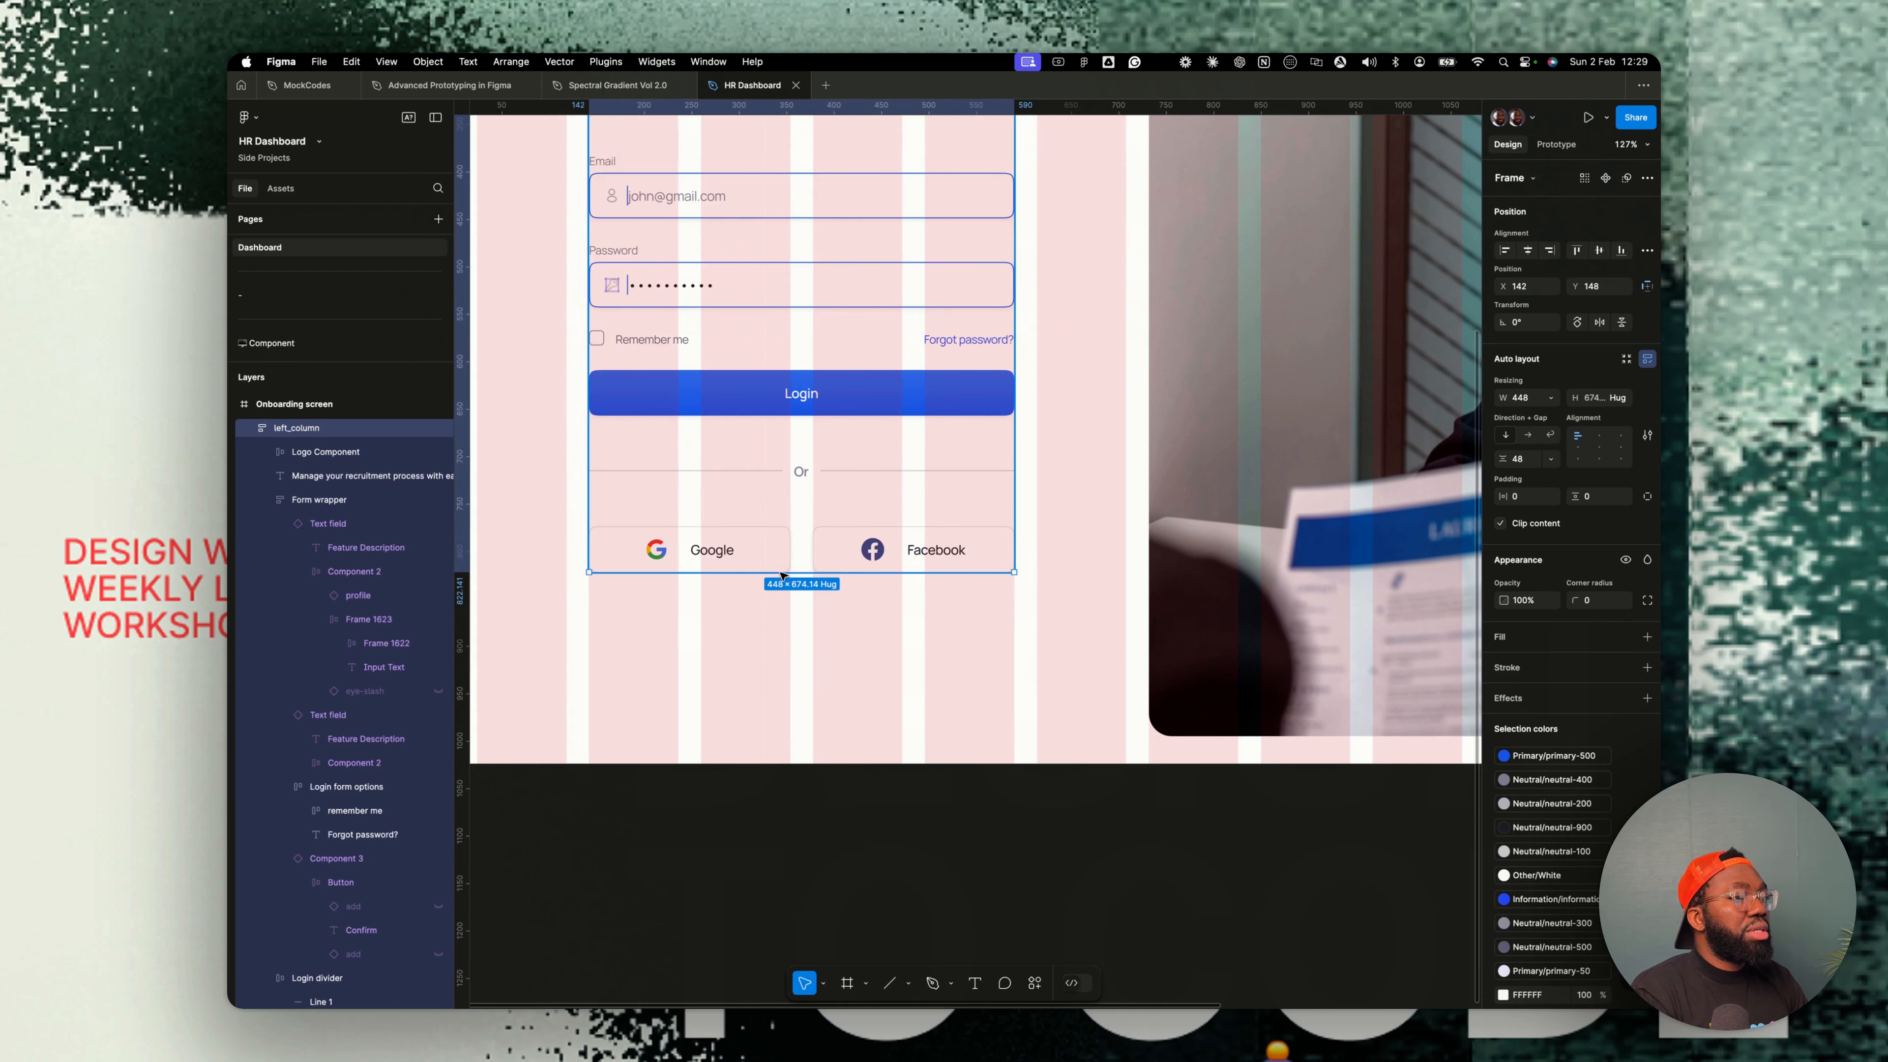
pyautogui.click(773, 589)
pyautogui.write("Don't hae")
pyautogui.press('BackSpace')
pyautogui.write('ve an account?')
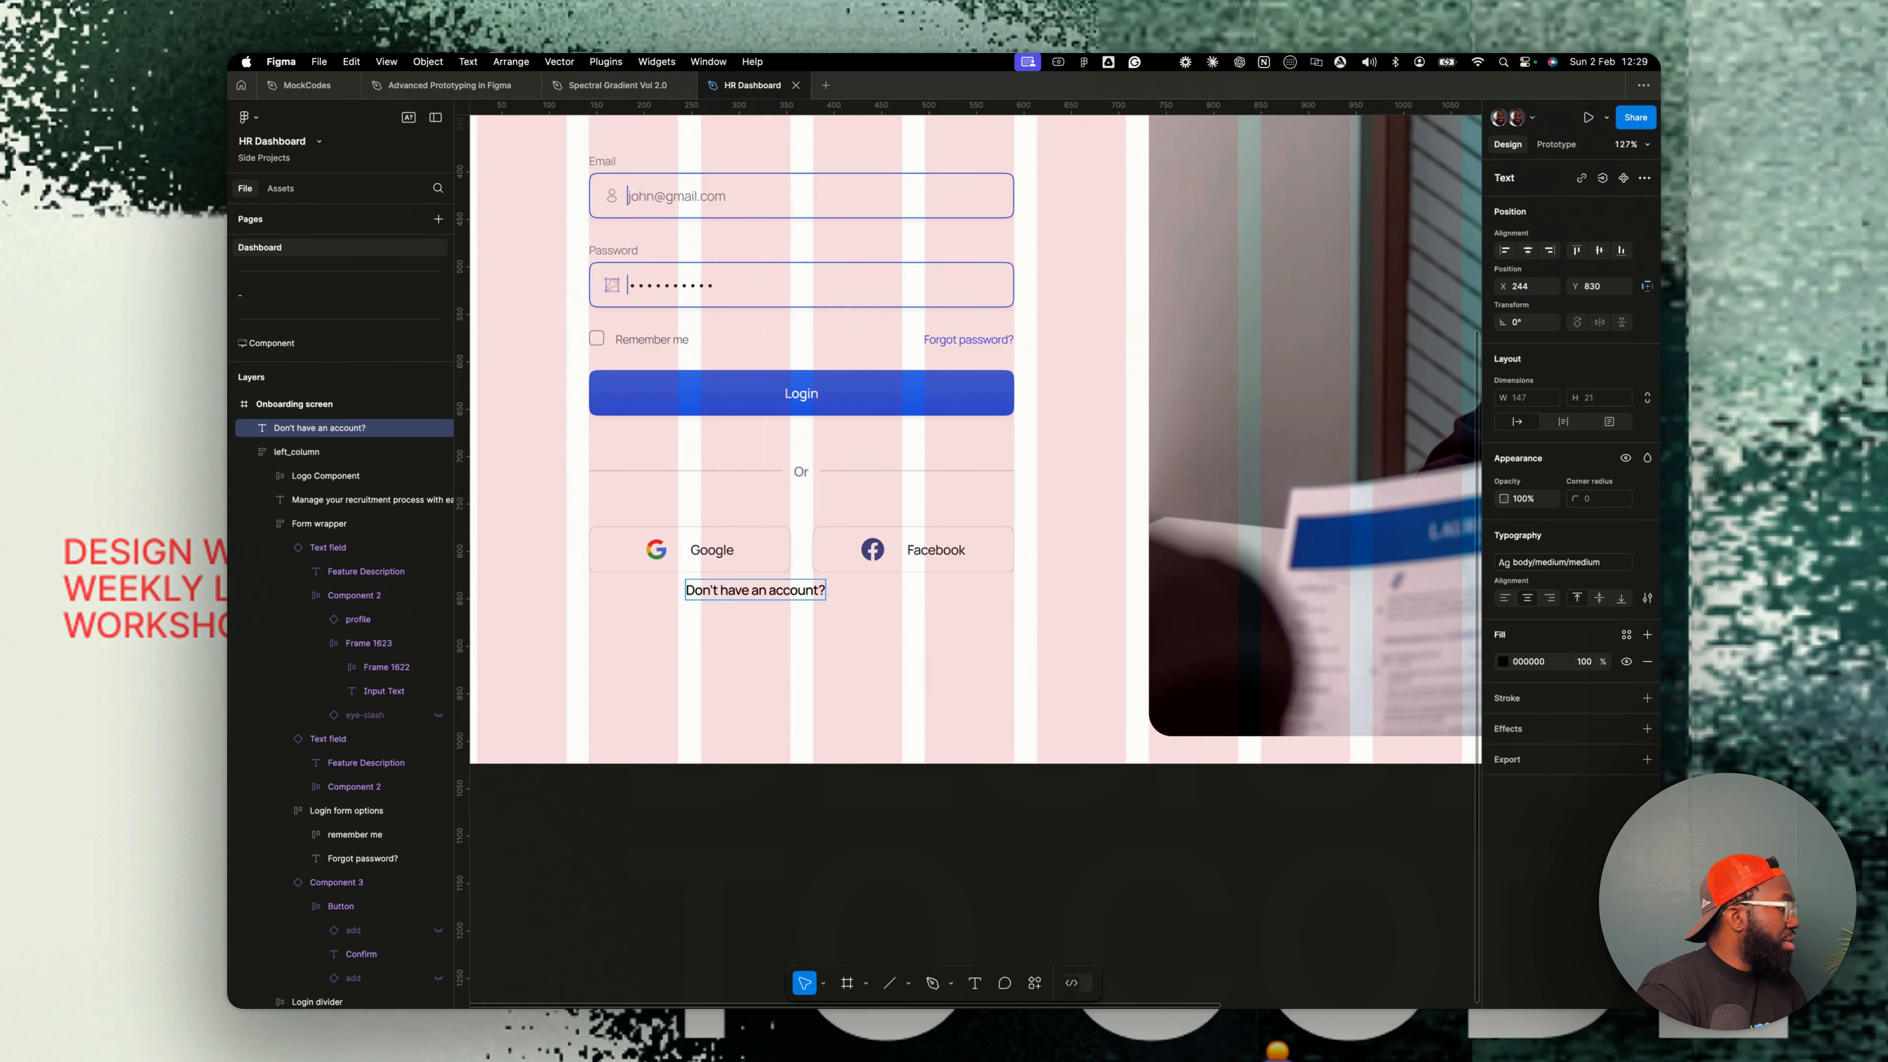
# - Wrap the Don't have an account? text in an auto layout frame and paste a copy of the Forgot password? link into it
pyautogui.click(967, 340)
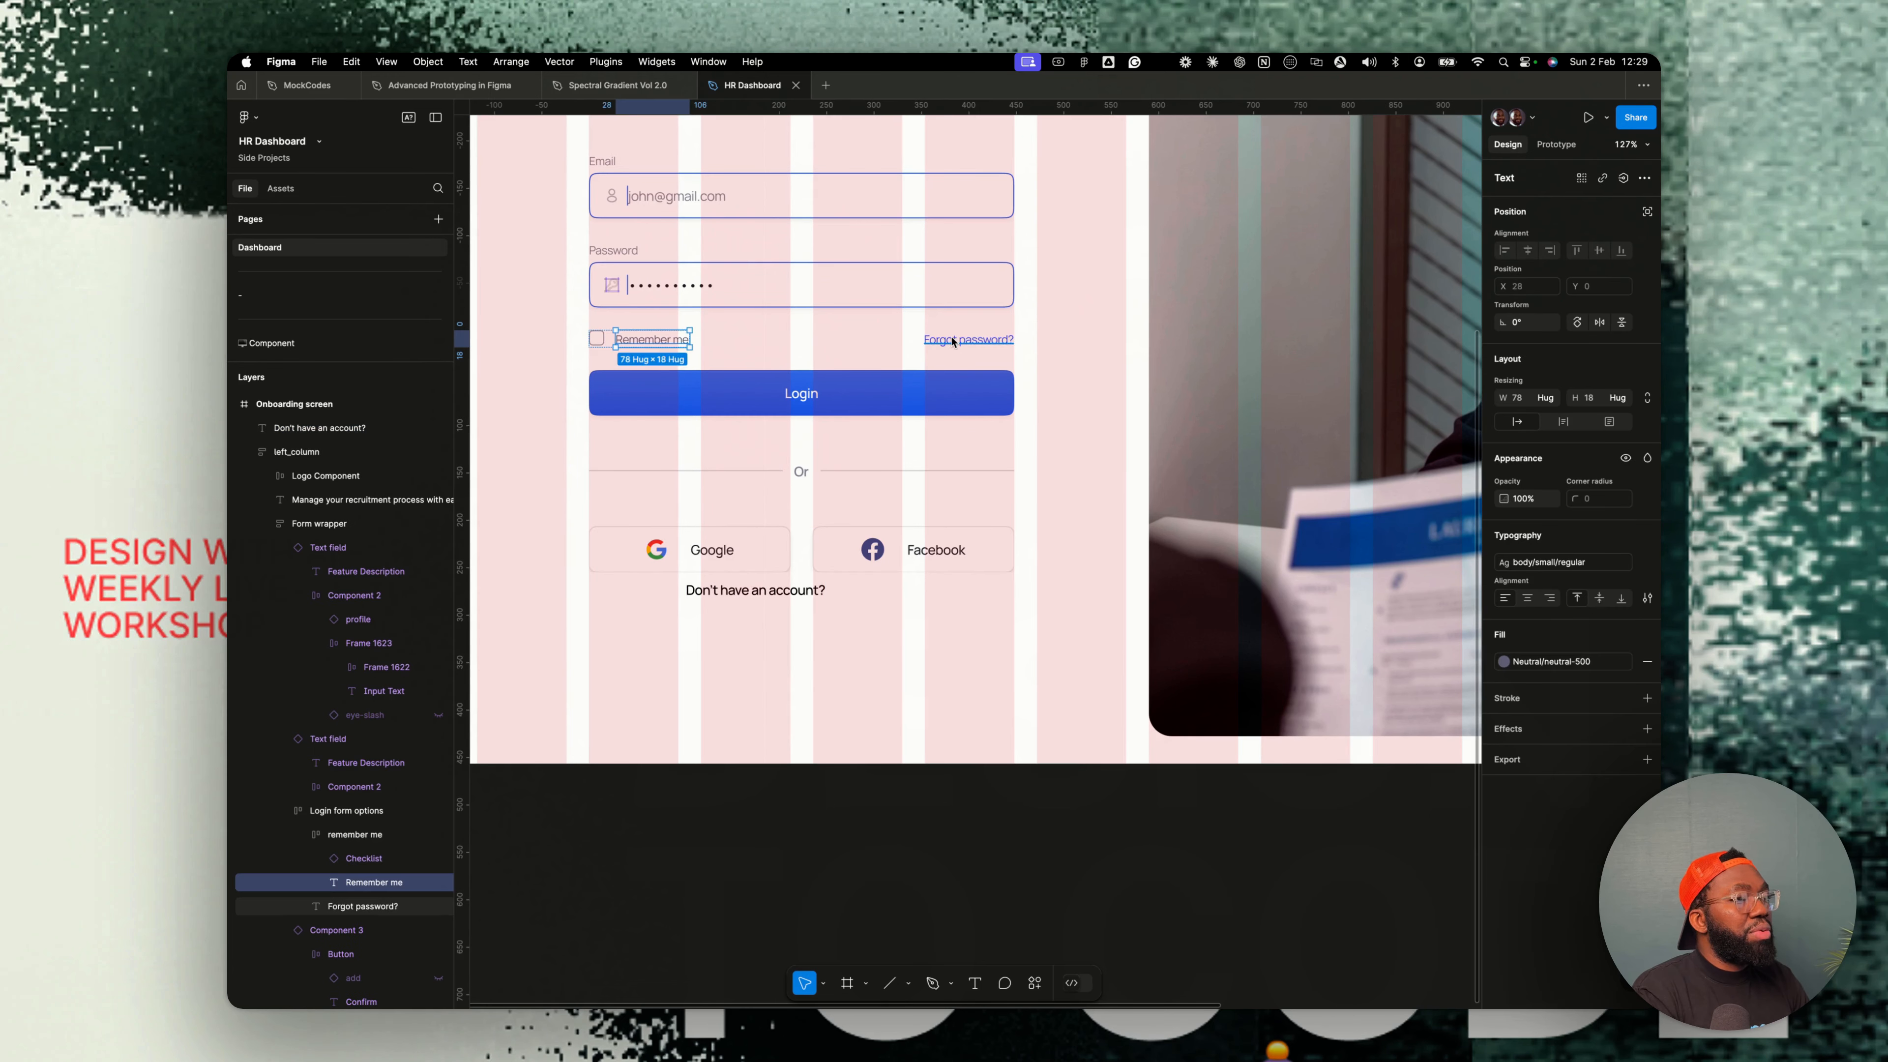
pyautogui.scroll(3, 785, 592)
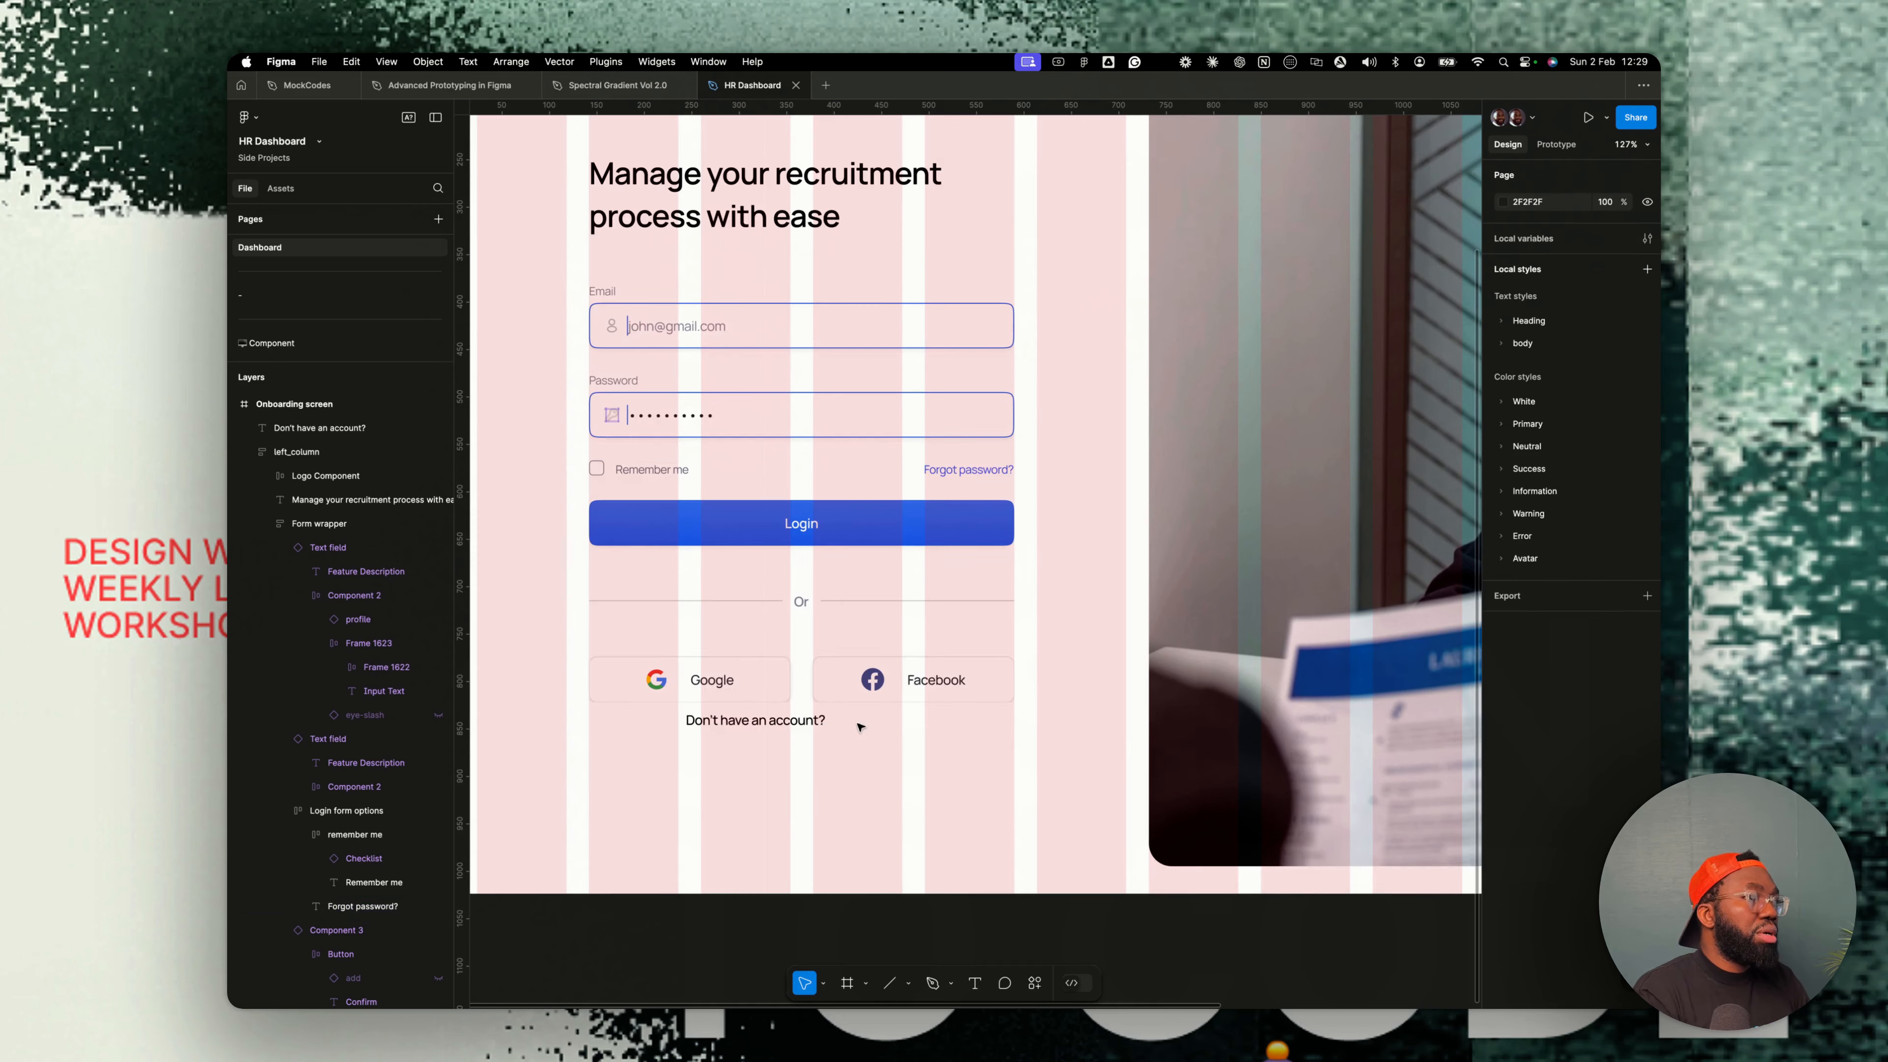
pyautogui.click(802, 726)
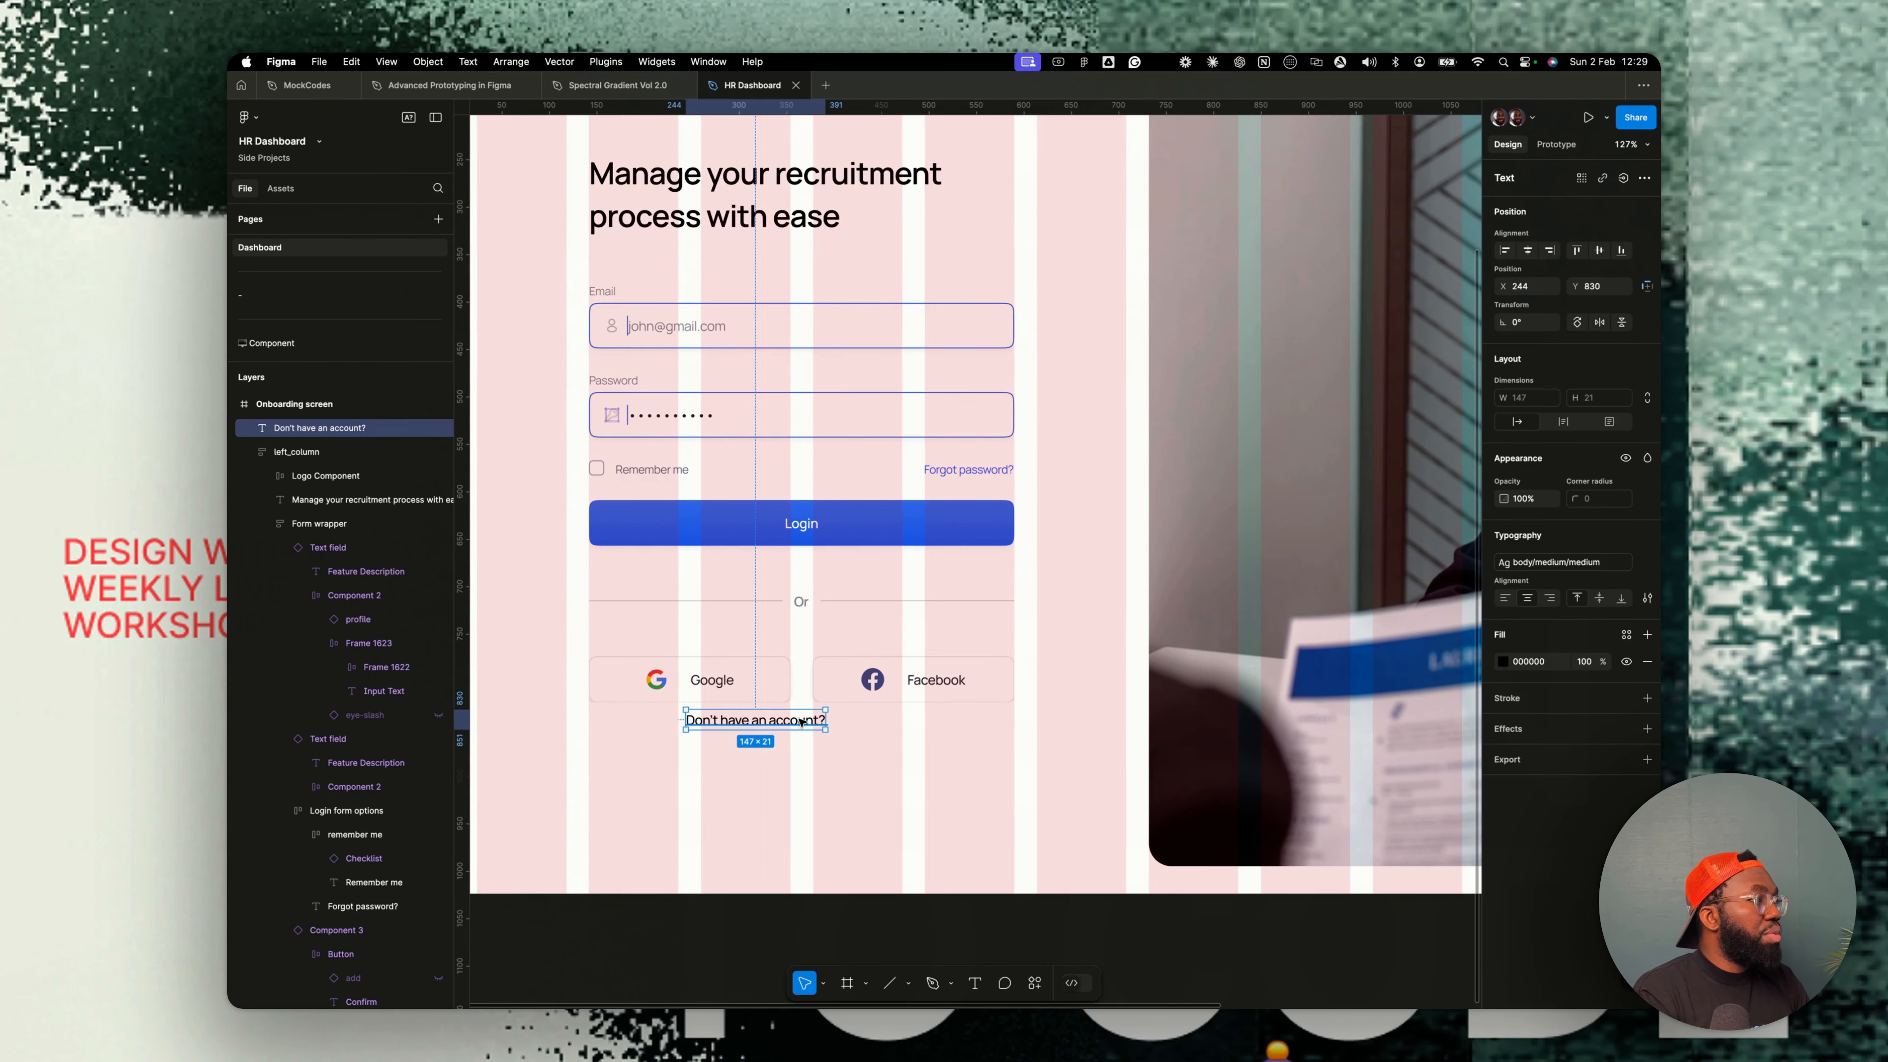
pyautogui.hotkey('shift', 'a')
pyautogui.press('cmd+v')
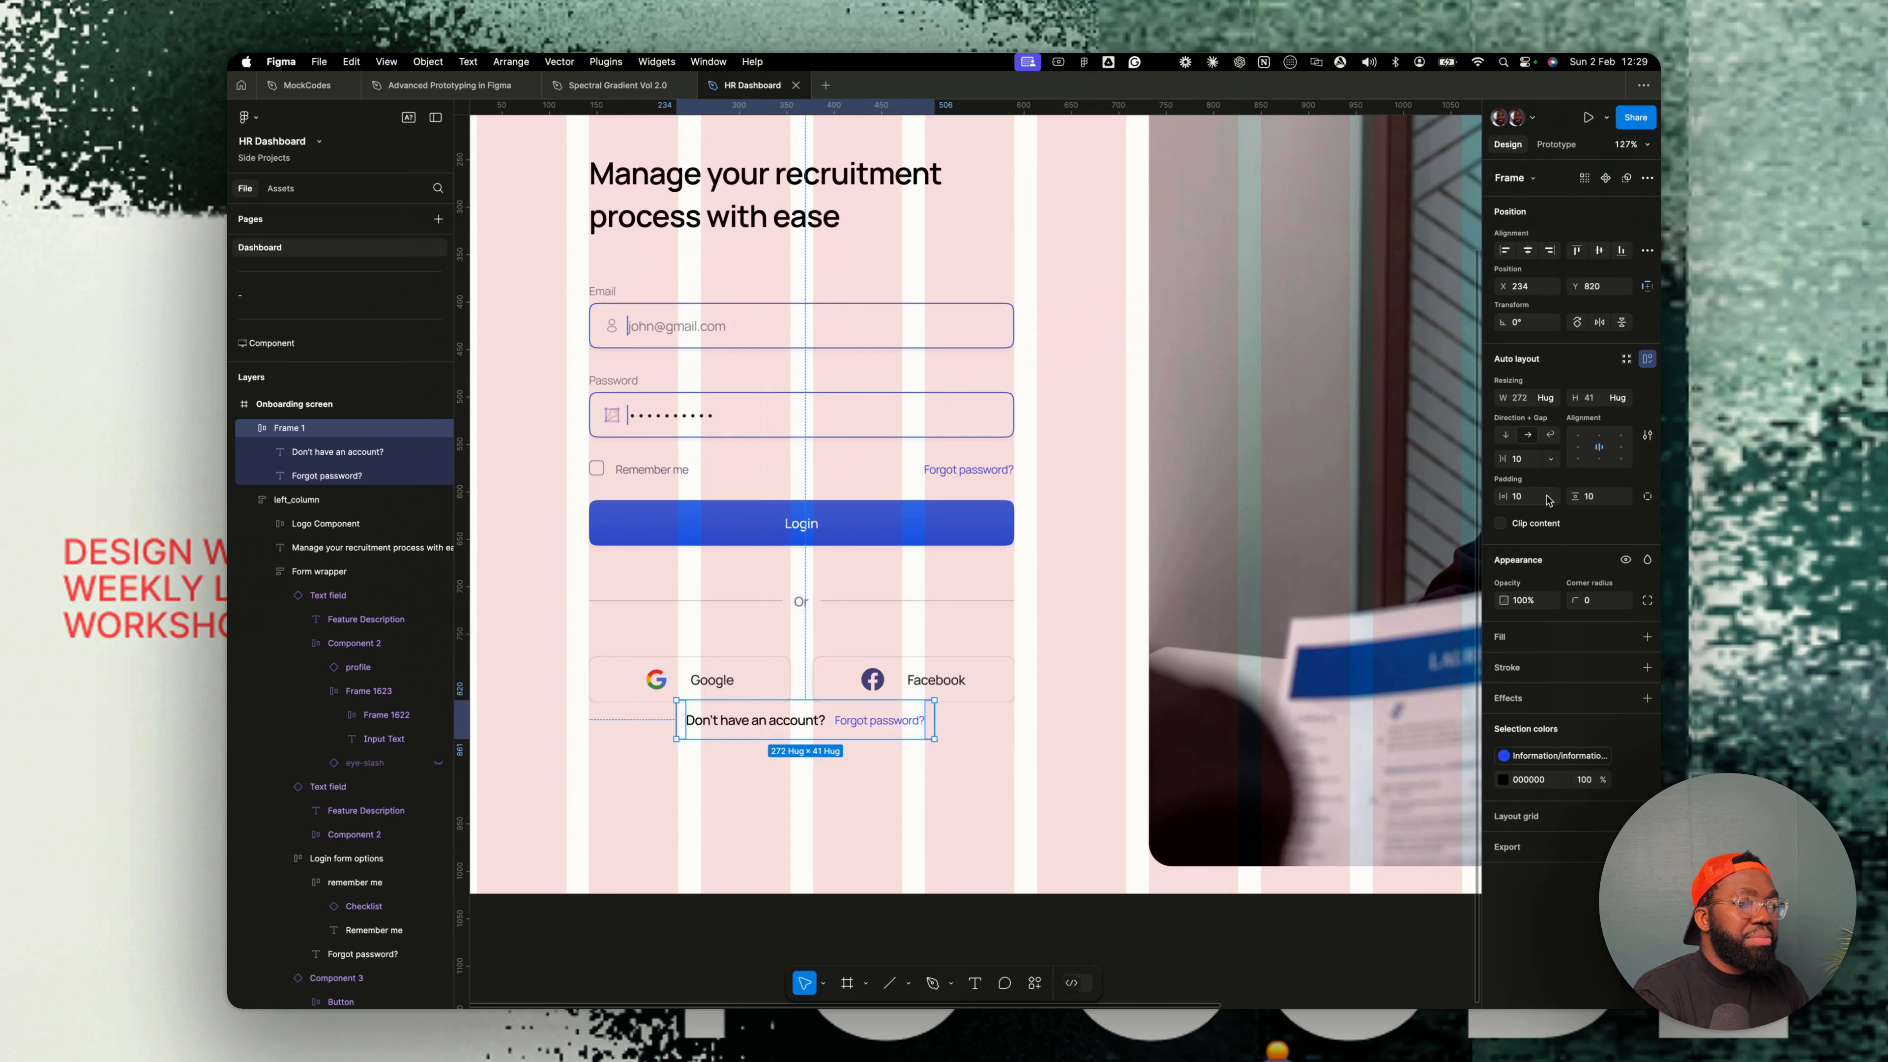
# - Change the pasted link's text to Register
pyautogui.click(866, 718)
pyautogui.press('Return')
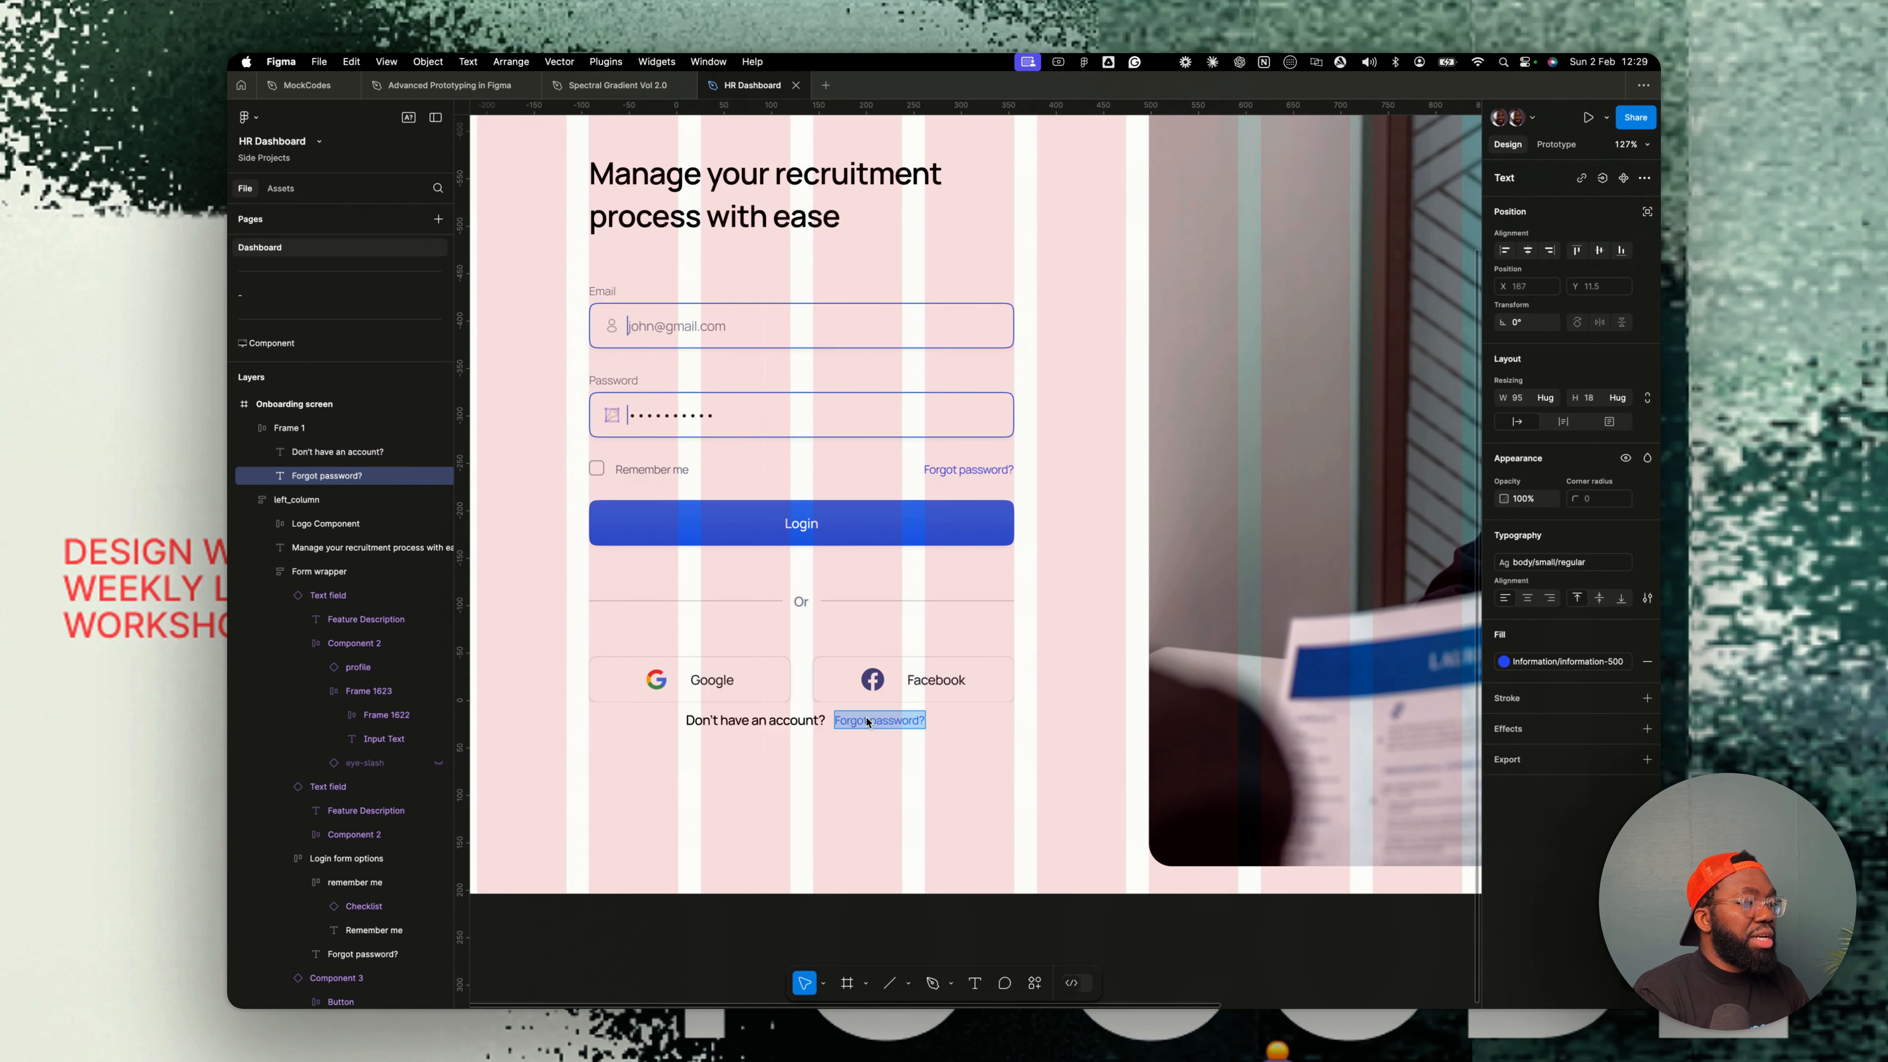
pyautogui.write('c')
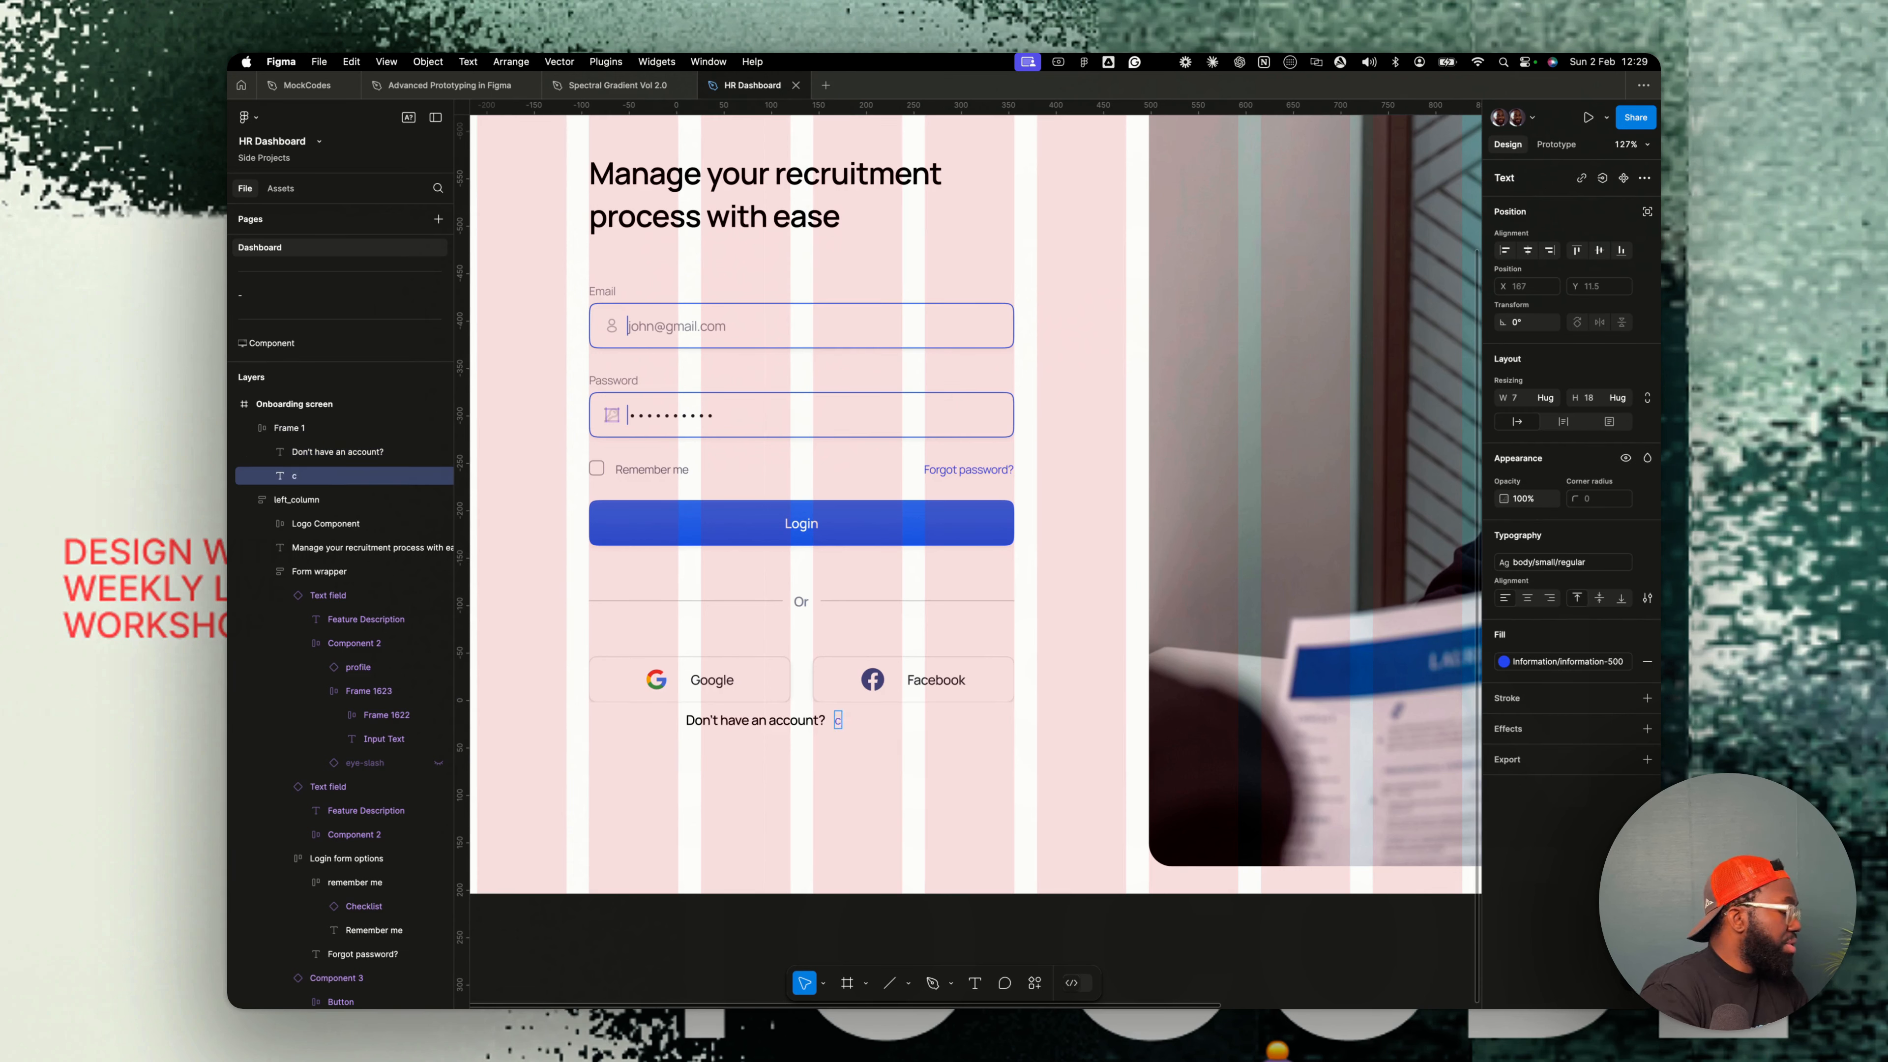
pyautogui.press('BackSpace')
pyautogui.write('Register')
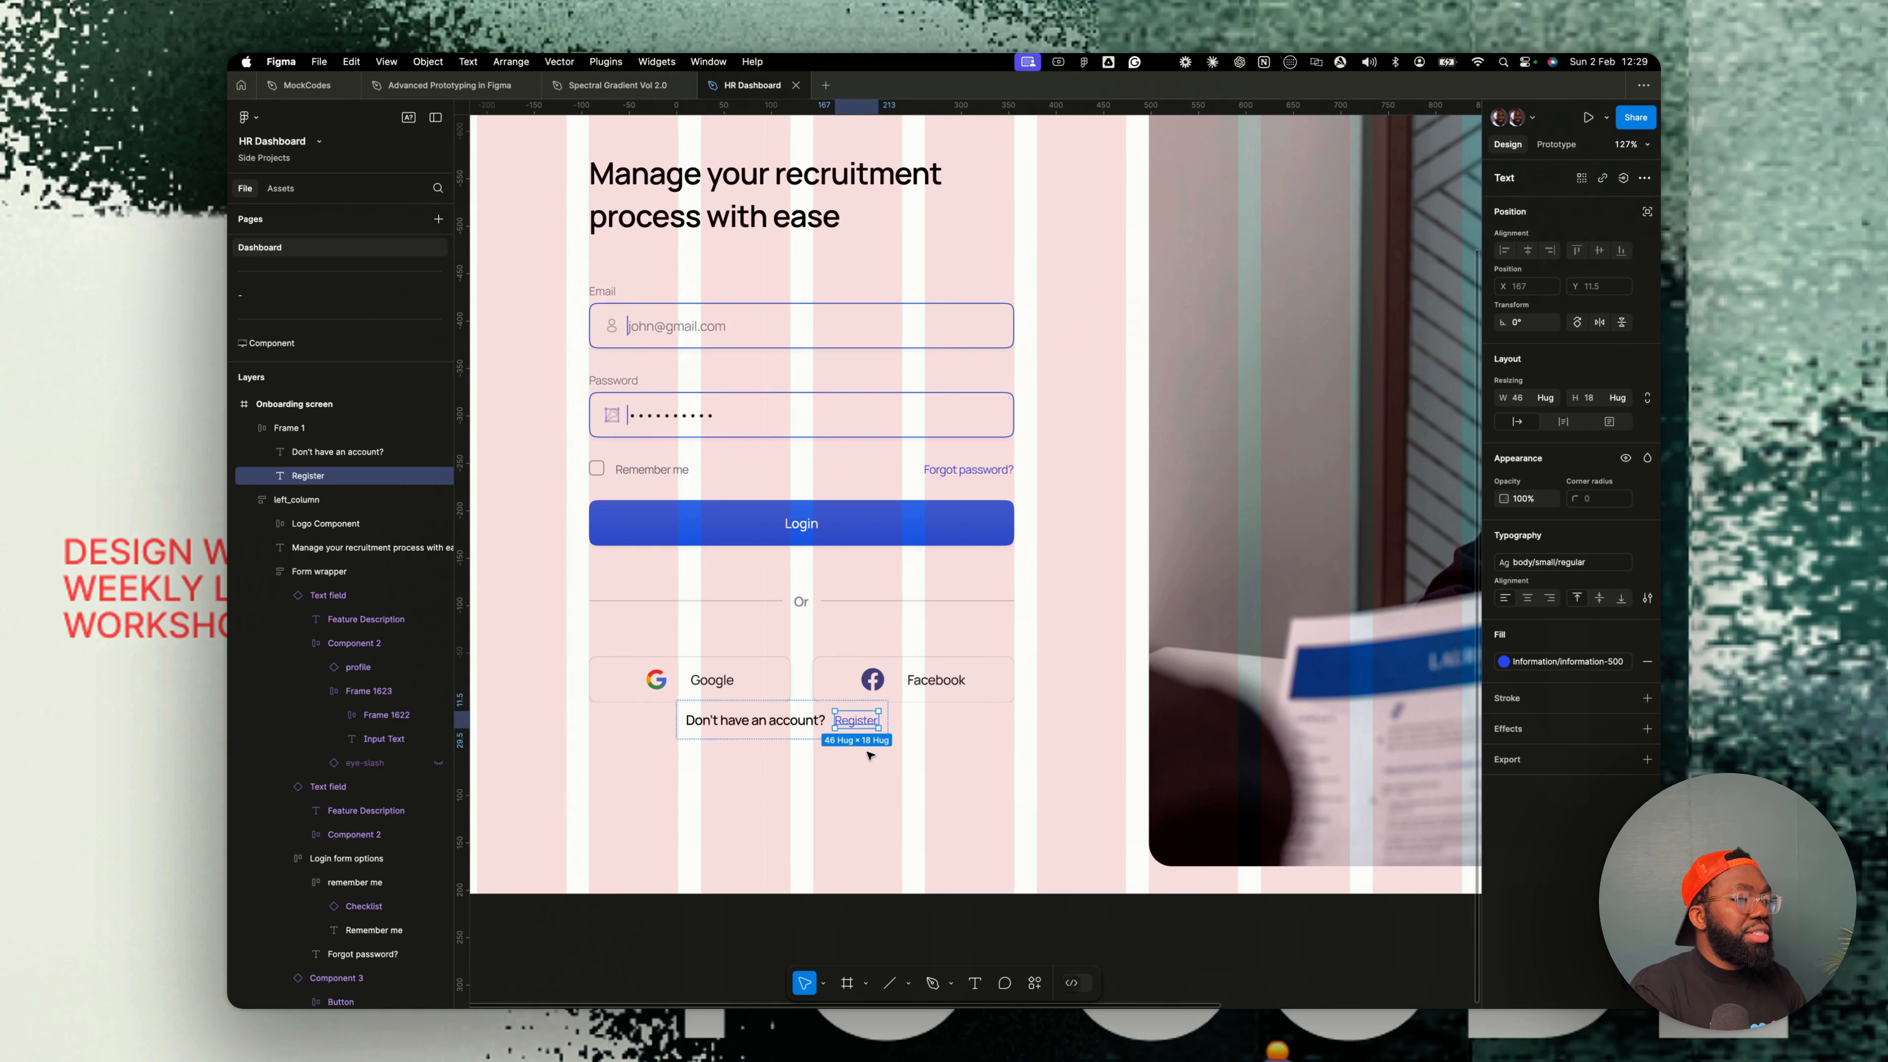
pyautogui.press('Escape')
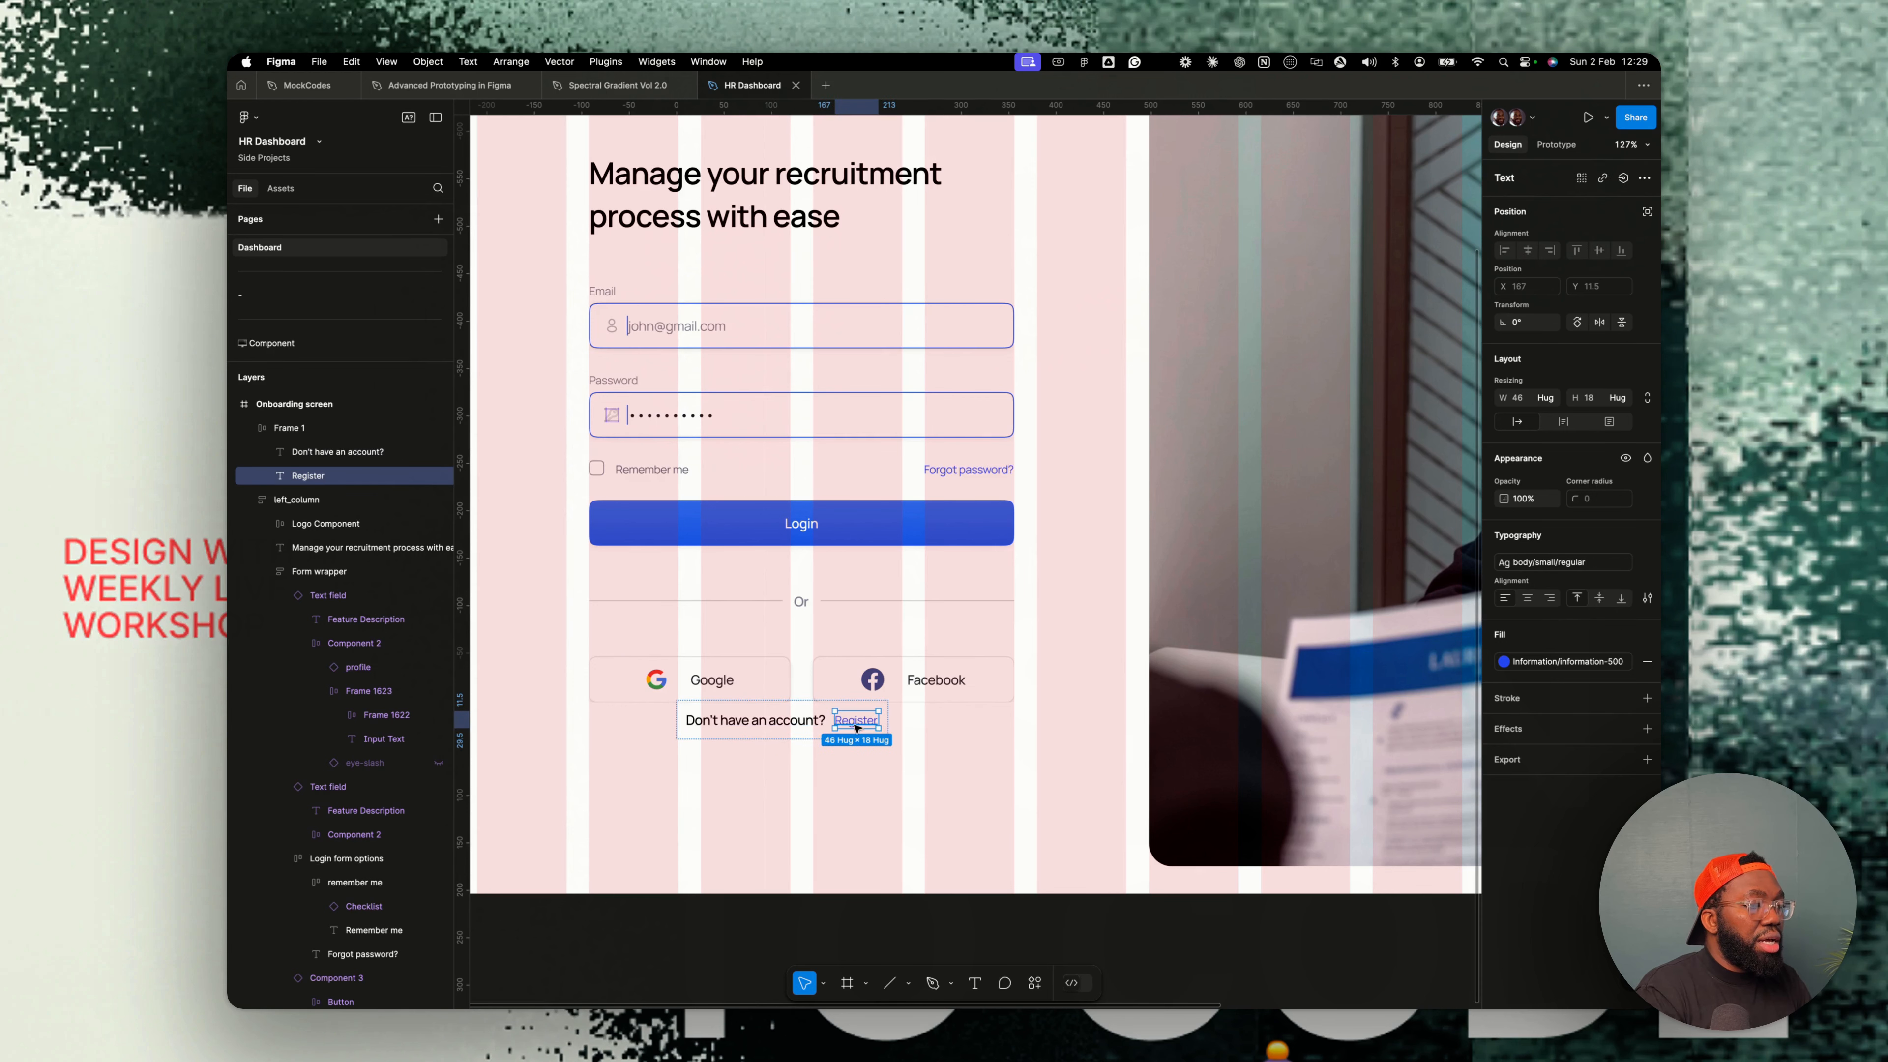
# - Apply the body/small semibold text style to the Register link
pyautogui.click(1570, 562)
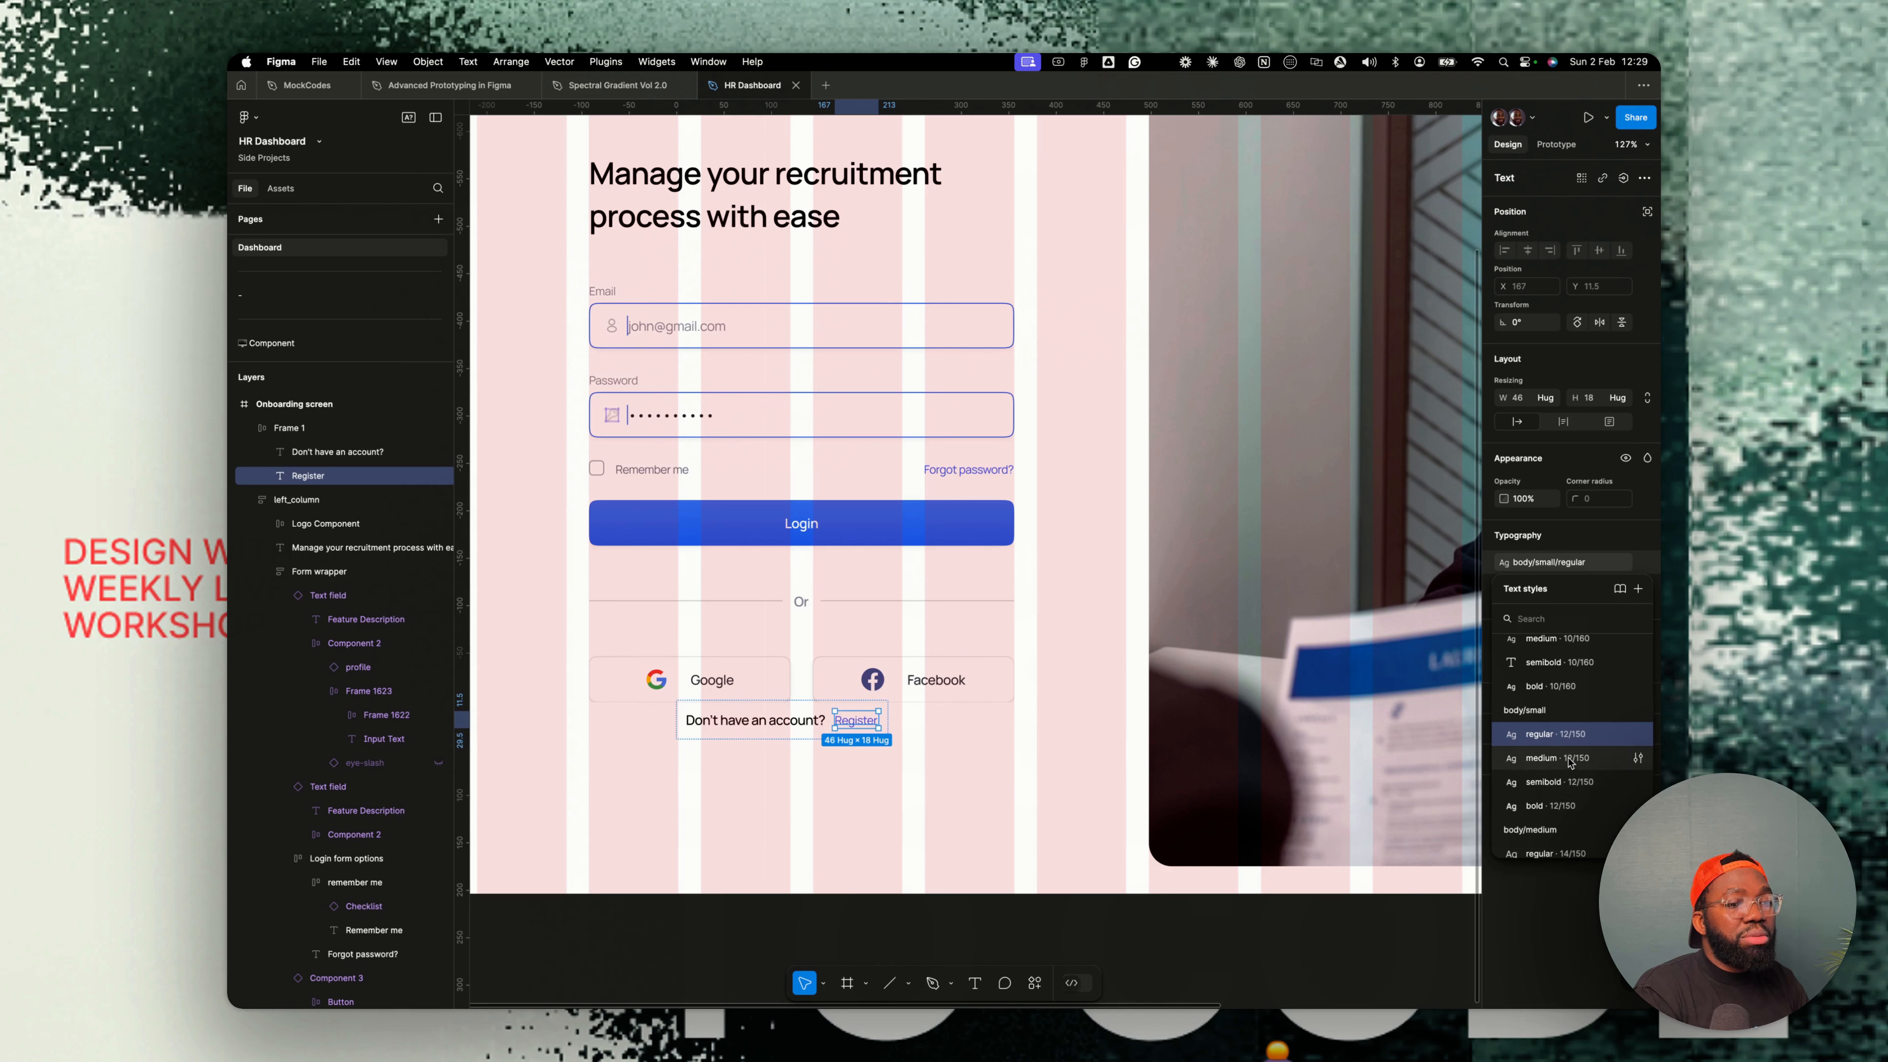
pyautogui.click(1561, 782)
# - Move the sign-up prompt frame further below the social buttons and center it horizontally within the left column
pyautogui.click(817, 738)
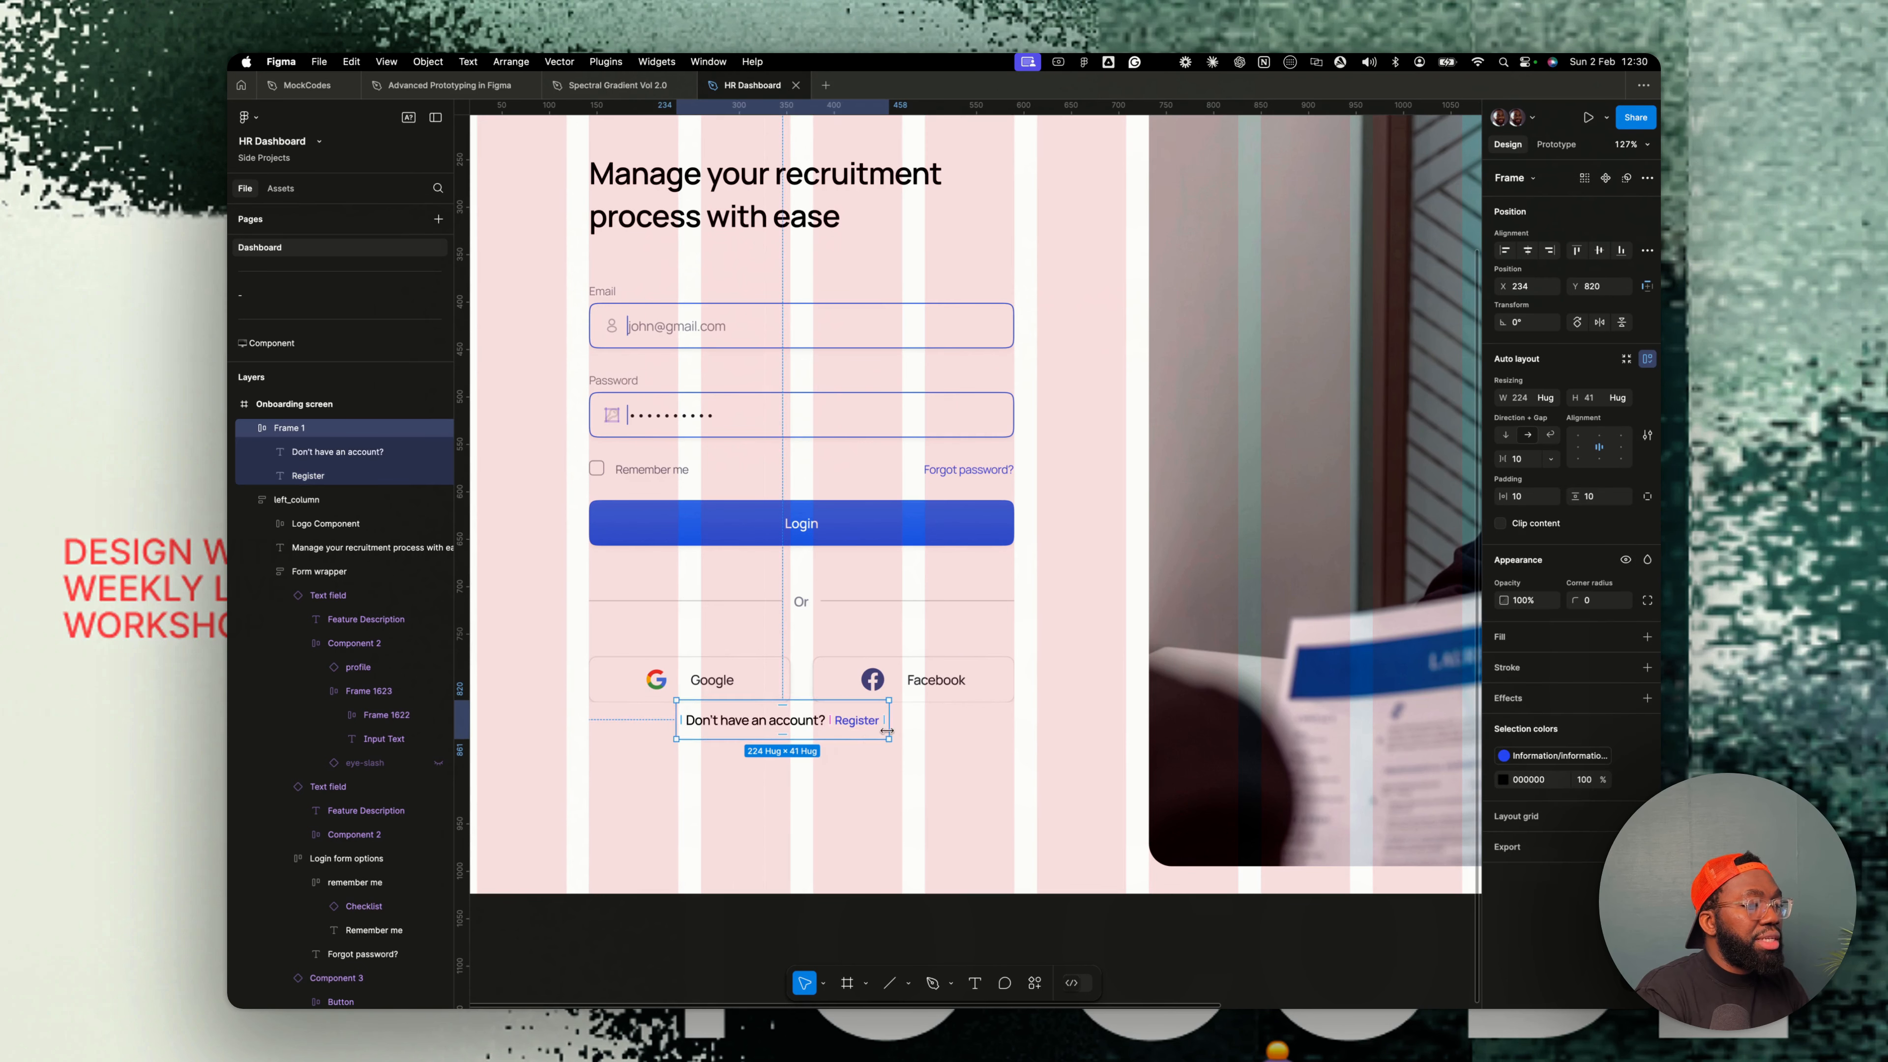
pyautogui.moveTo(875, 717); pyautogui.dragTo(877, 774)
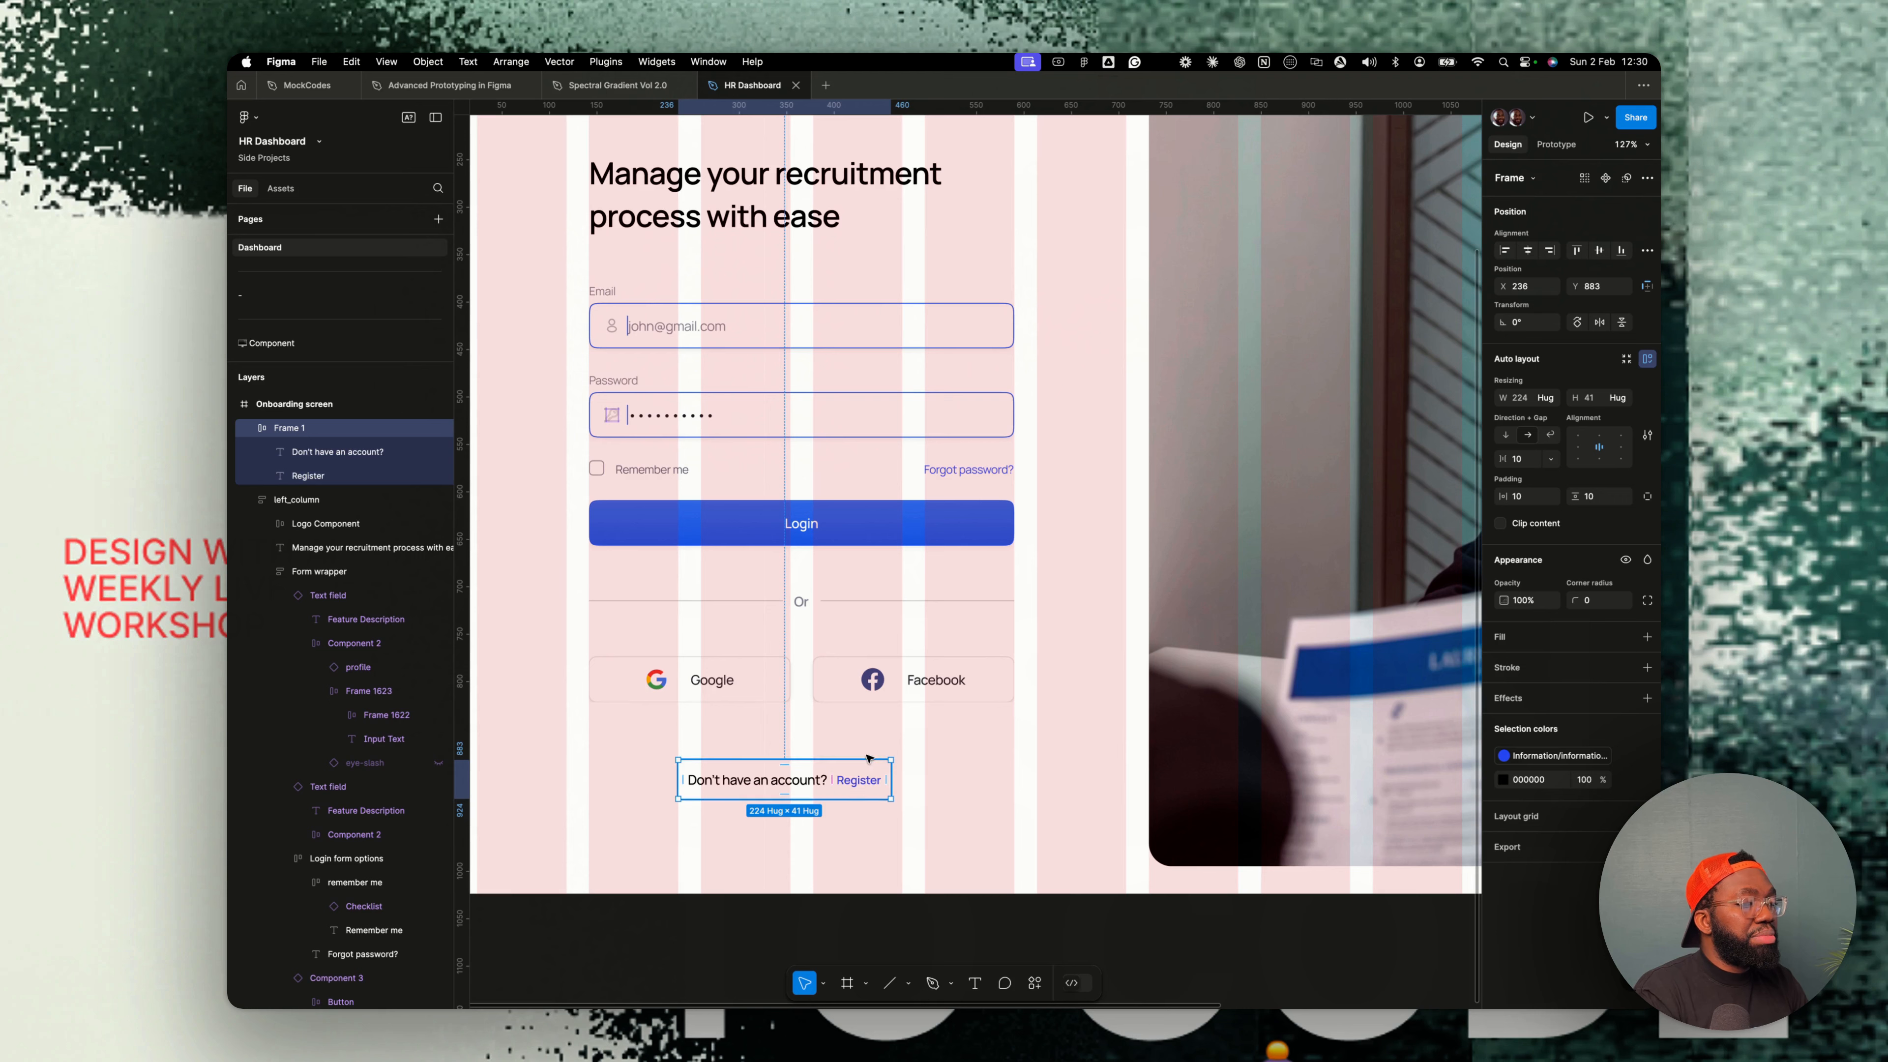
pyautogui.keyDown('shift'); pyautogui.click(297, 500); pyautogui.keyUp('shift')
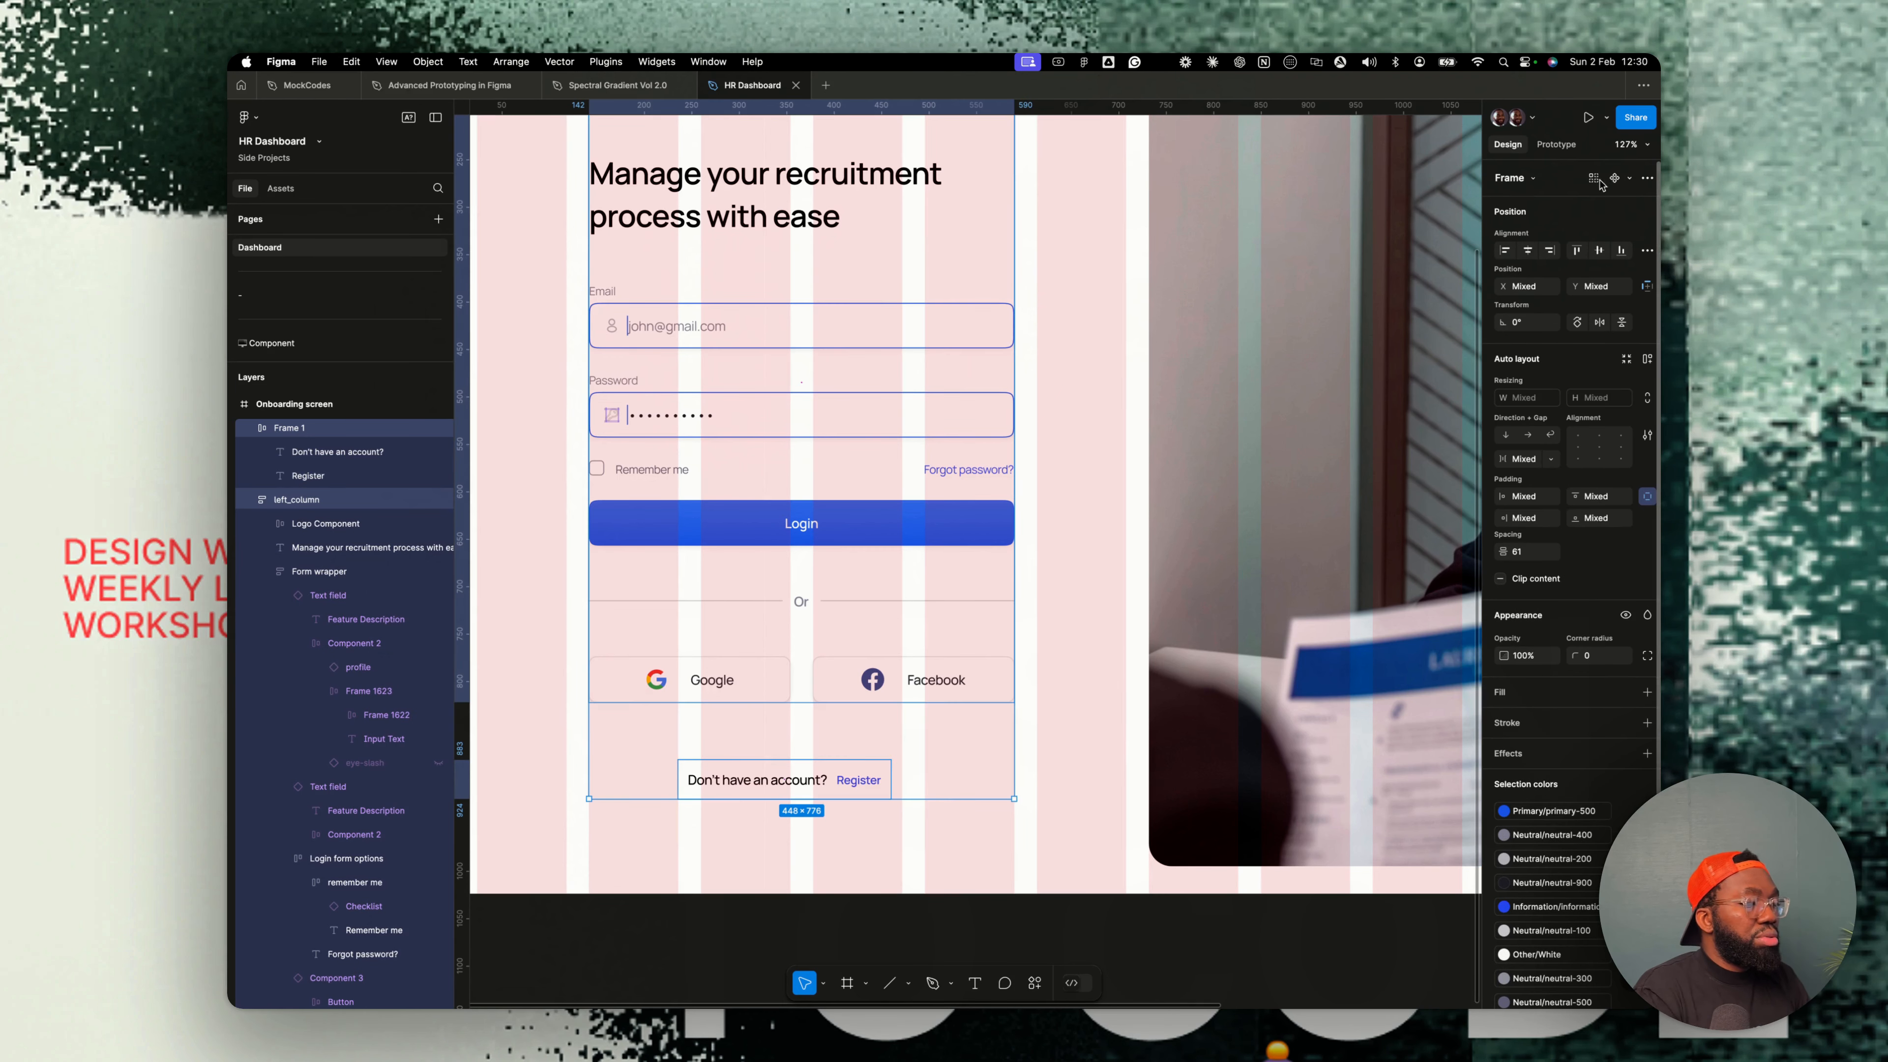
pyautogui.click(1527, 250)
pyautogui.click(958, 753)
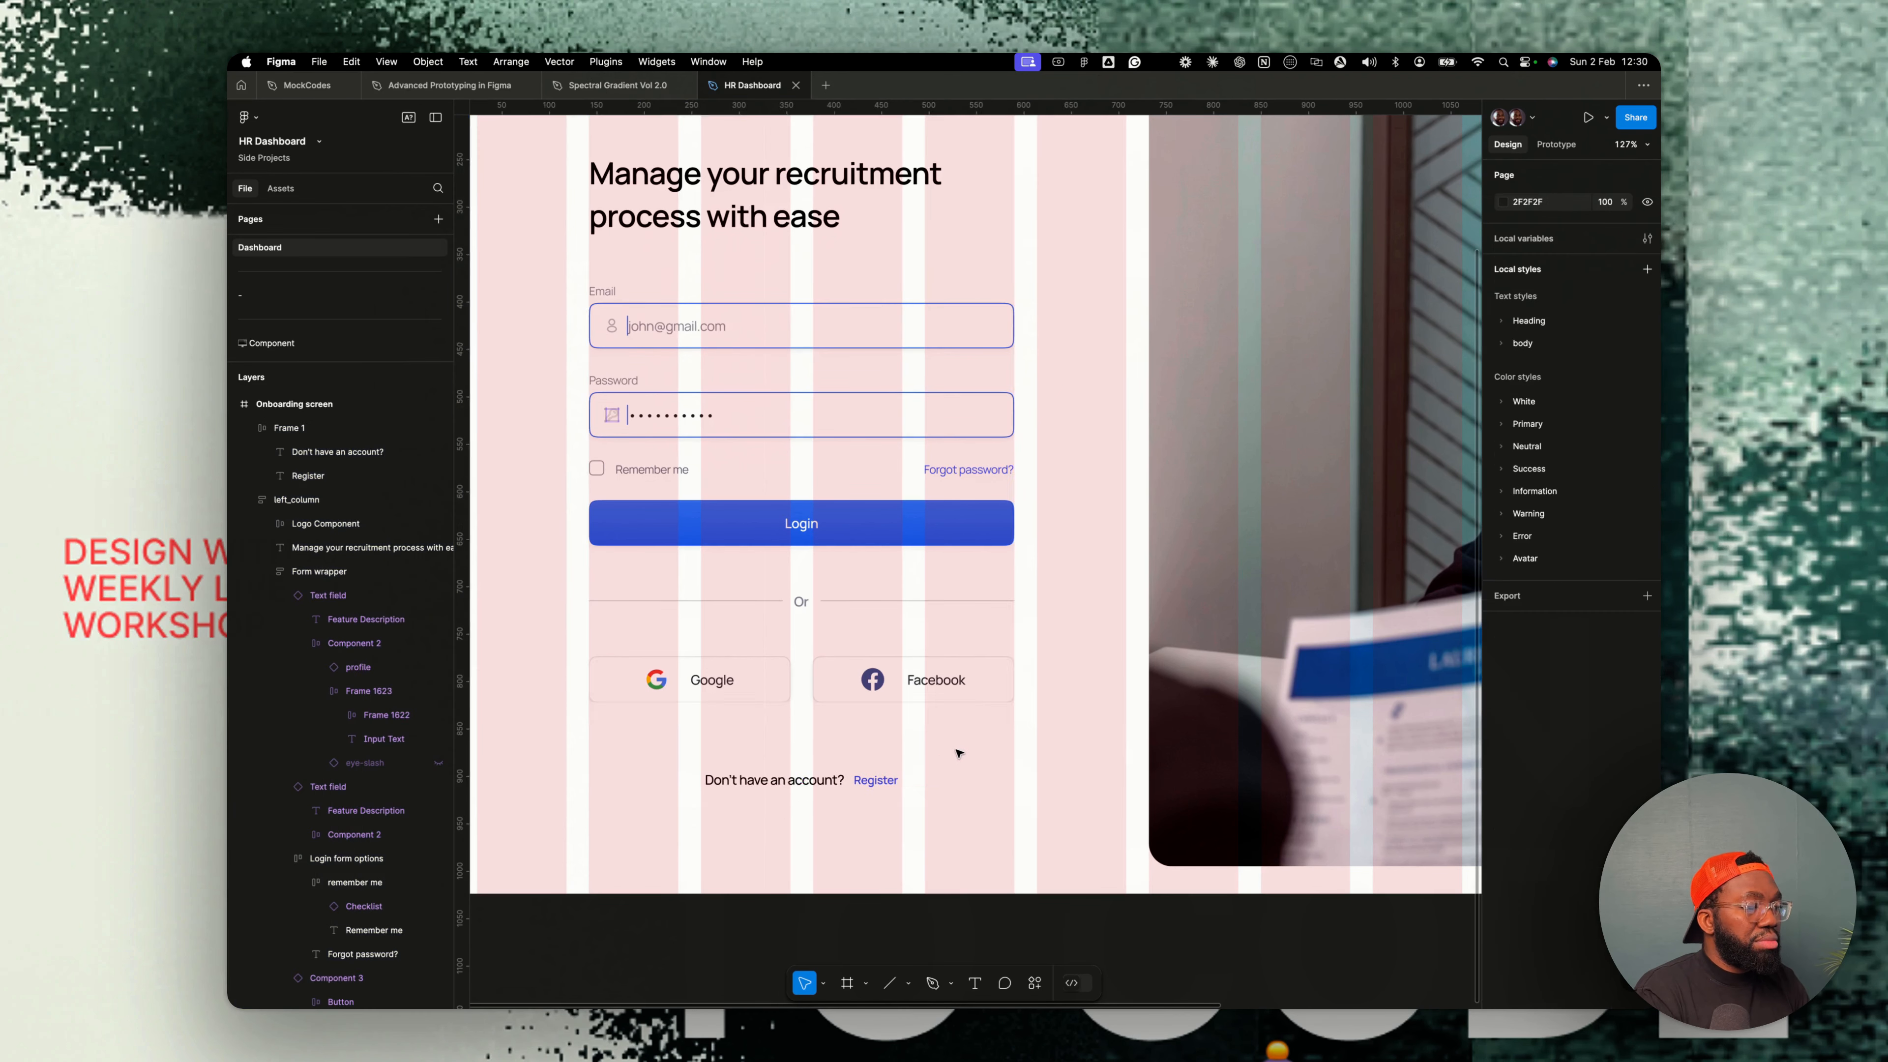
# - Hide the 12-column layout grid on the Onboarding screen frame
pyautogui.scroll(-5, 958, 752)
pyautogui.scroll(3, 958, 751)
pyautogui.scroll(1, 959, 751)
pyautogui.click(656, 170)
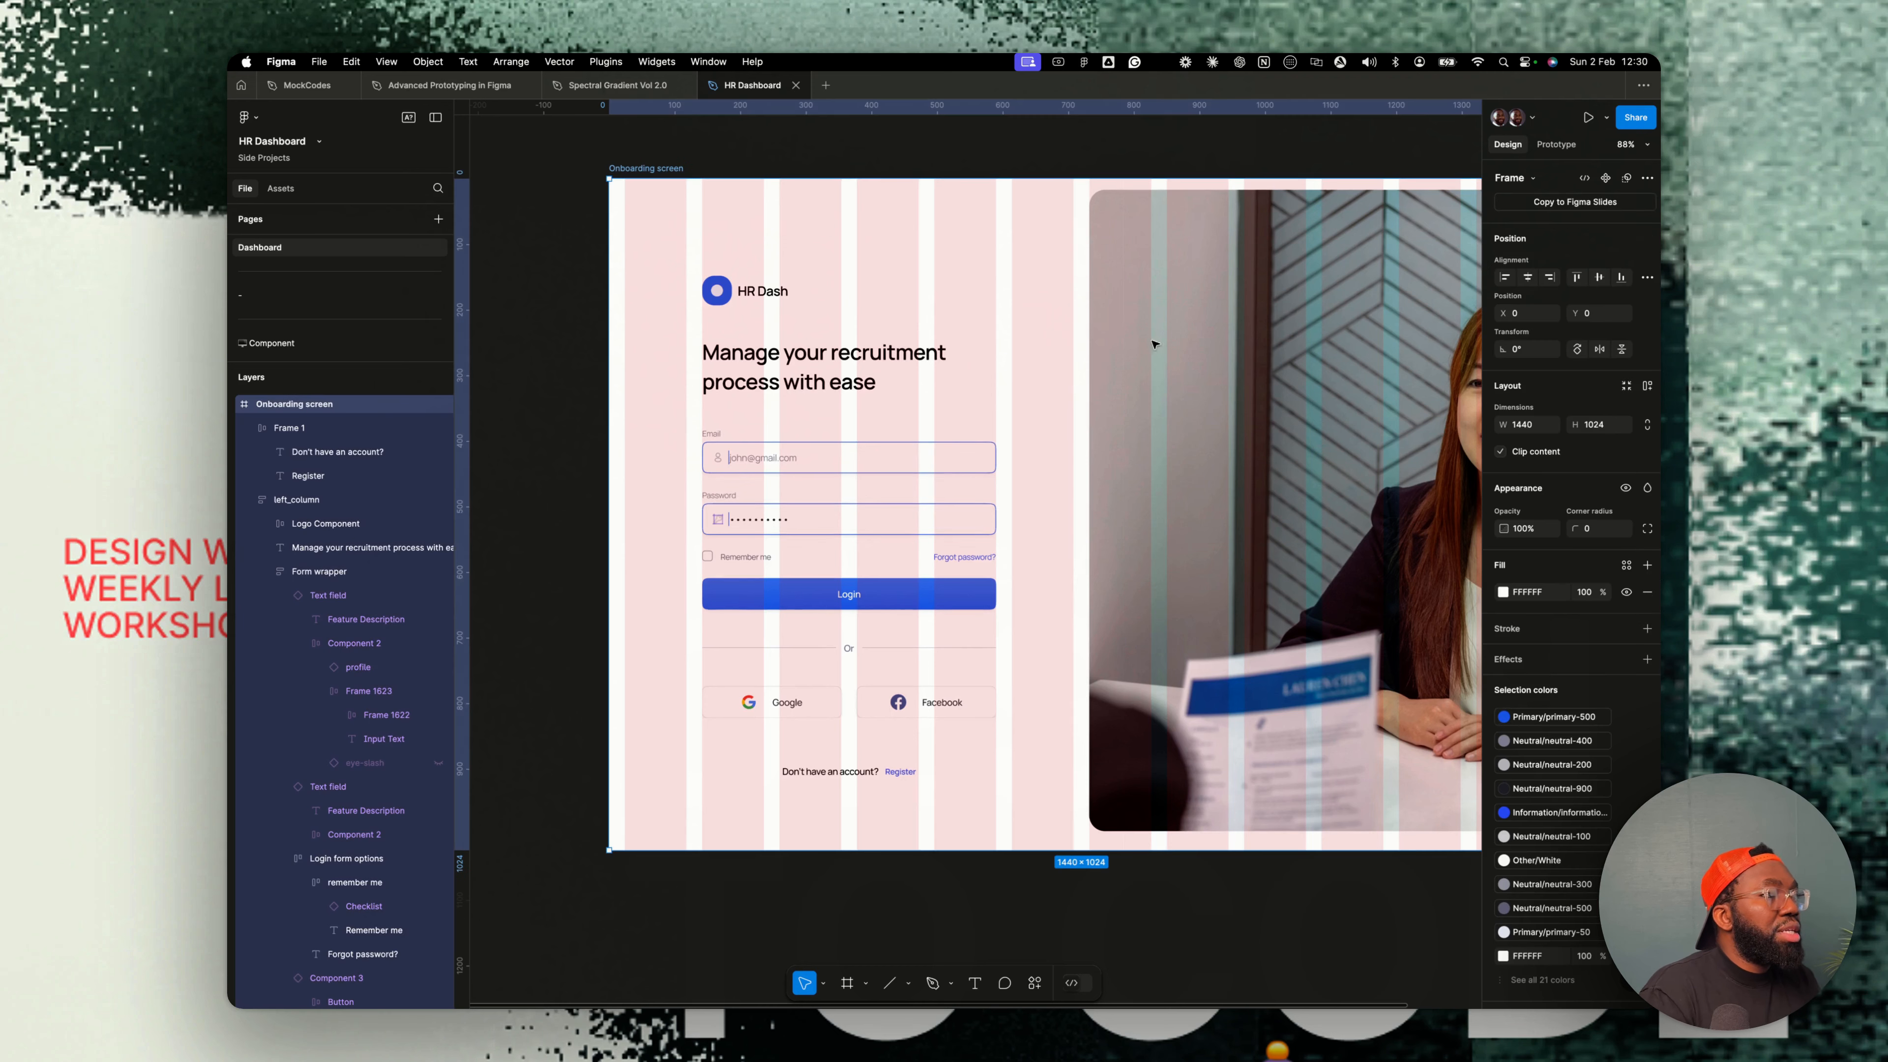
pyautogui.scroll(-3, 1598, 870)
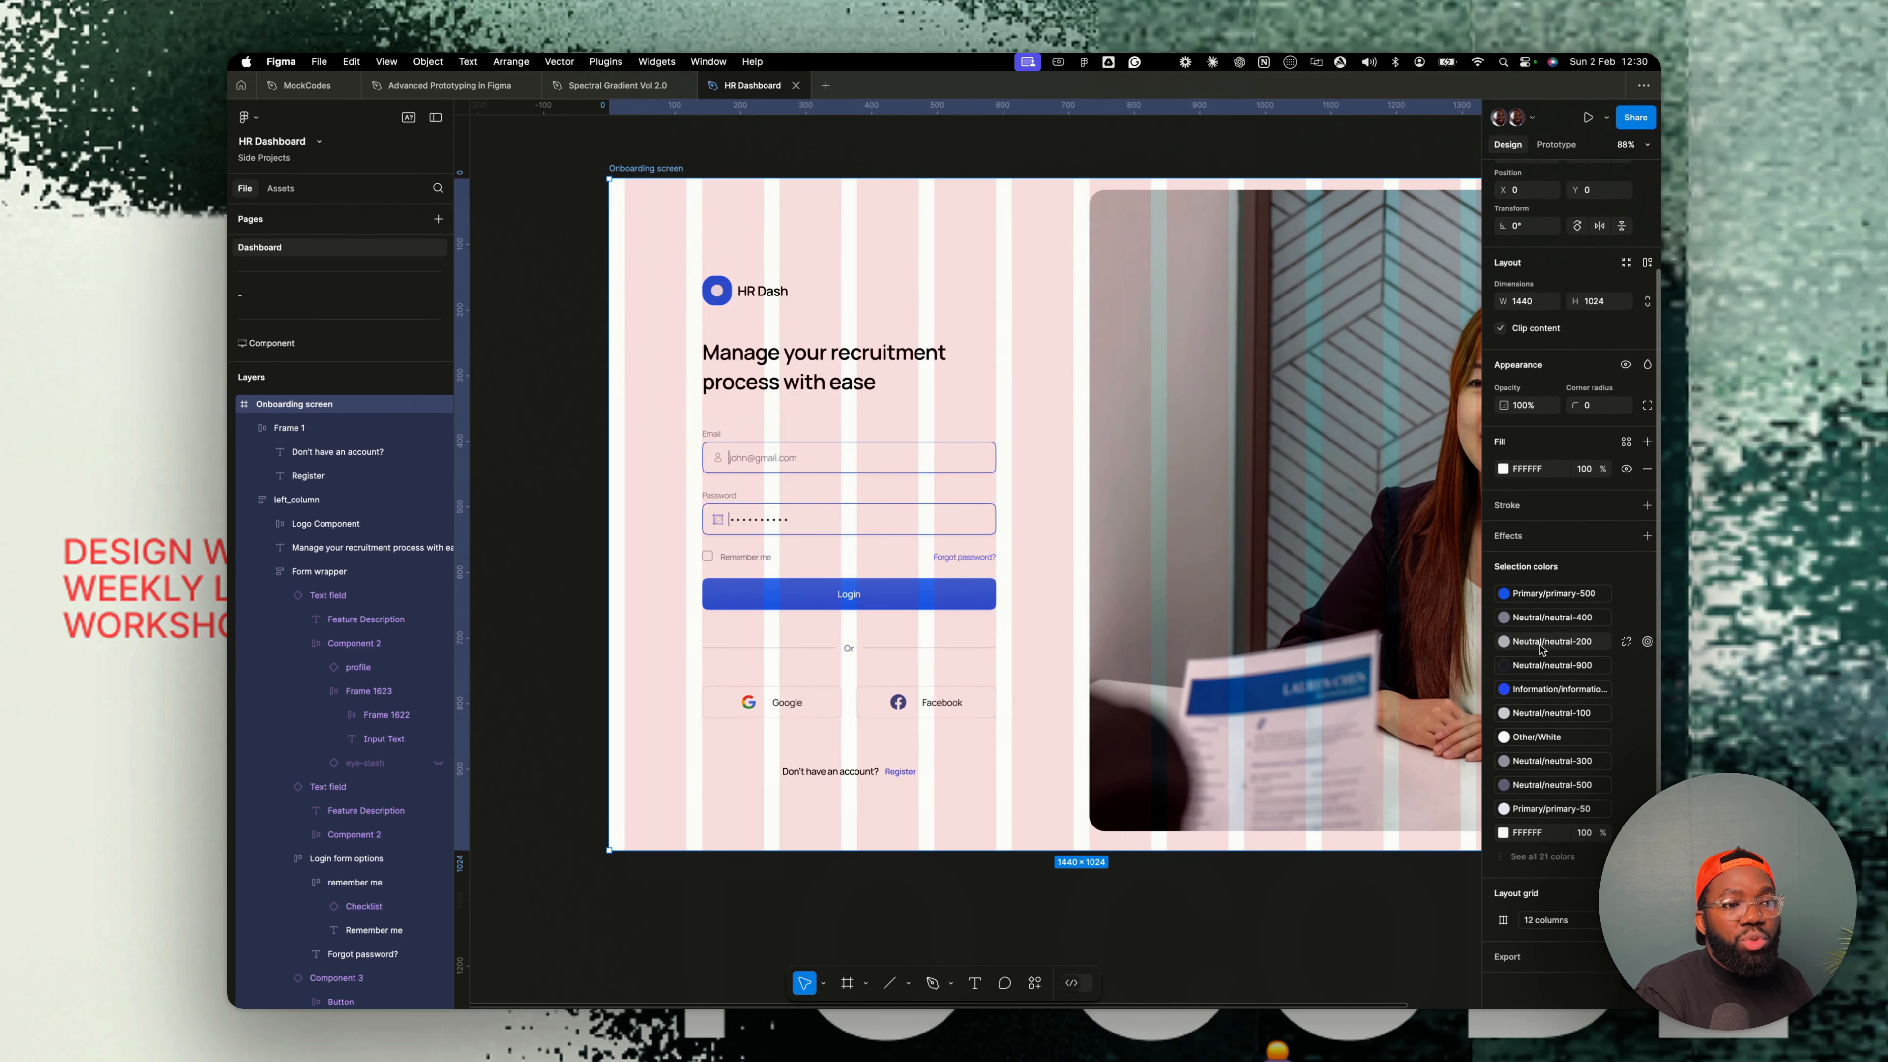
pyautogui.click(1626, 920)
pyautogui.scroll(-4, 1159, 692)
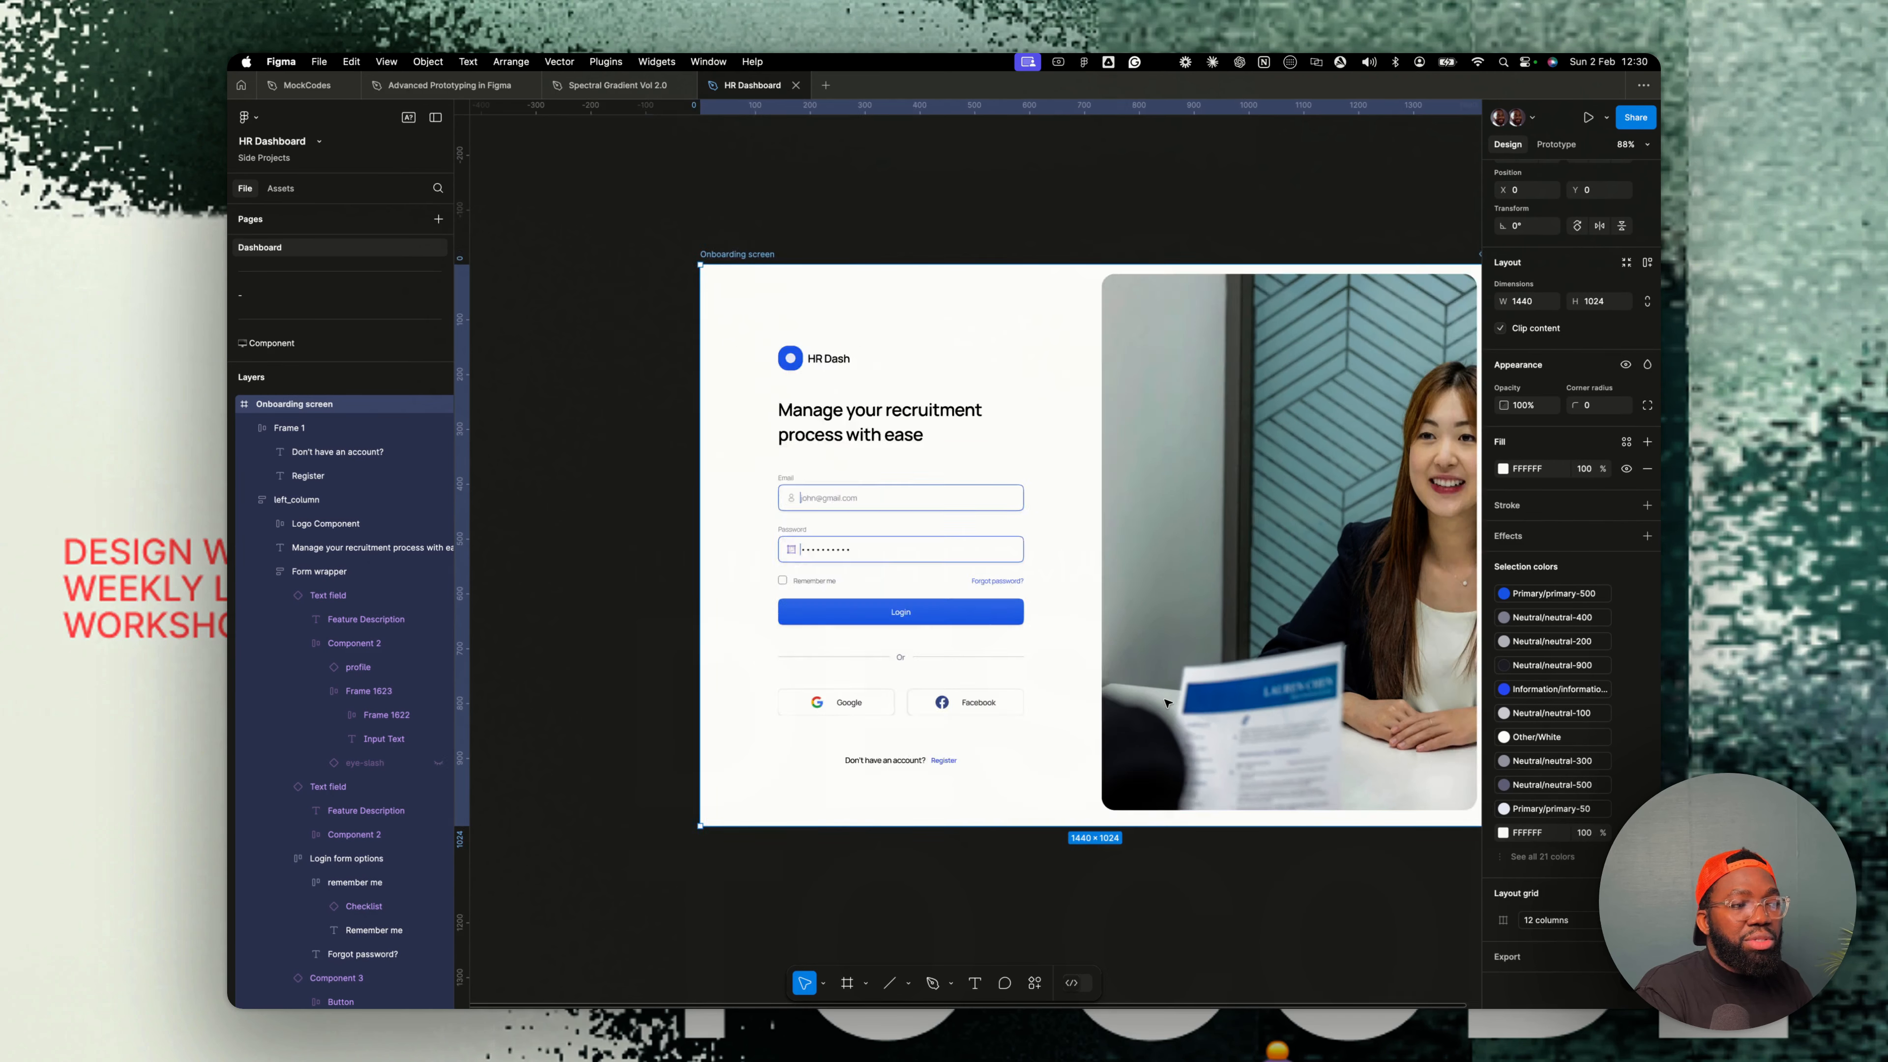
# - Inspect the finished onboarding screen layout at different zoom levels
pyautogui.hscroll(2, 963, 533)
pyautogui.scroll(3, 963, 533)
pyautogui.scroll(2, 994, 573)
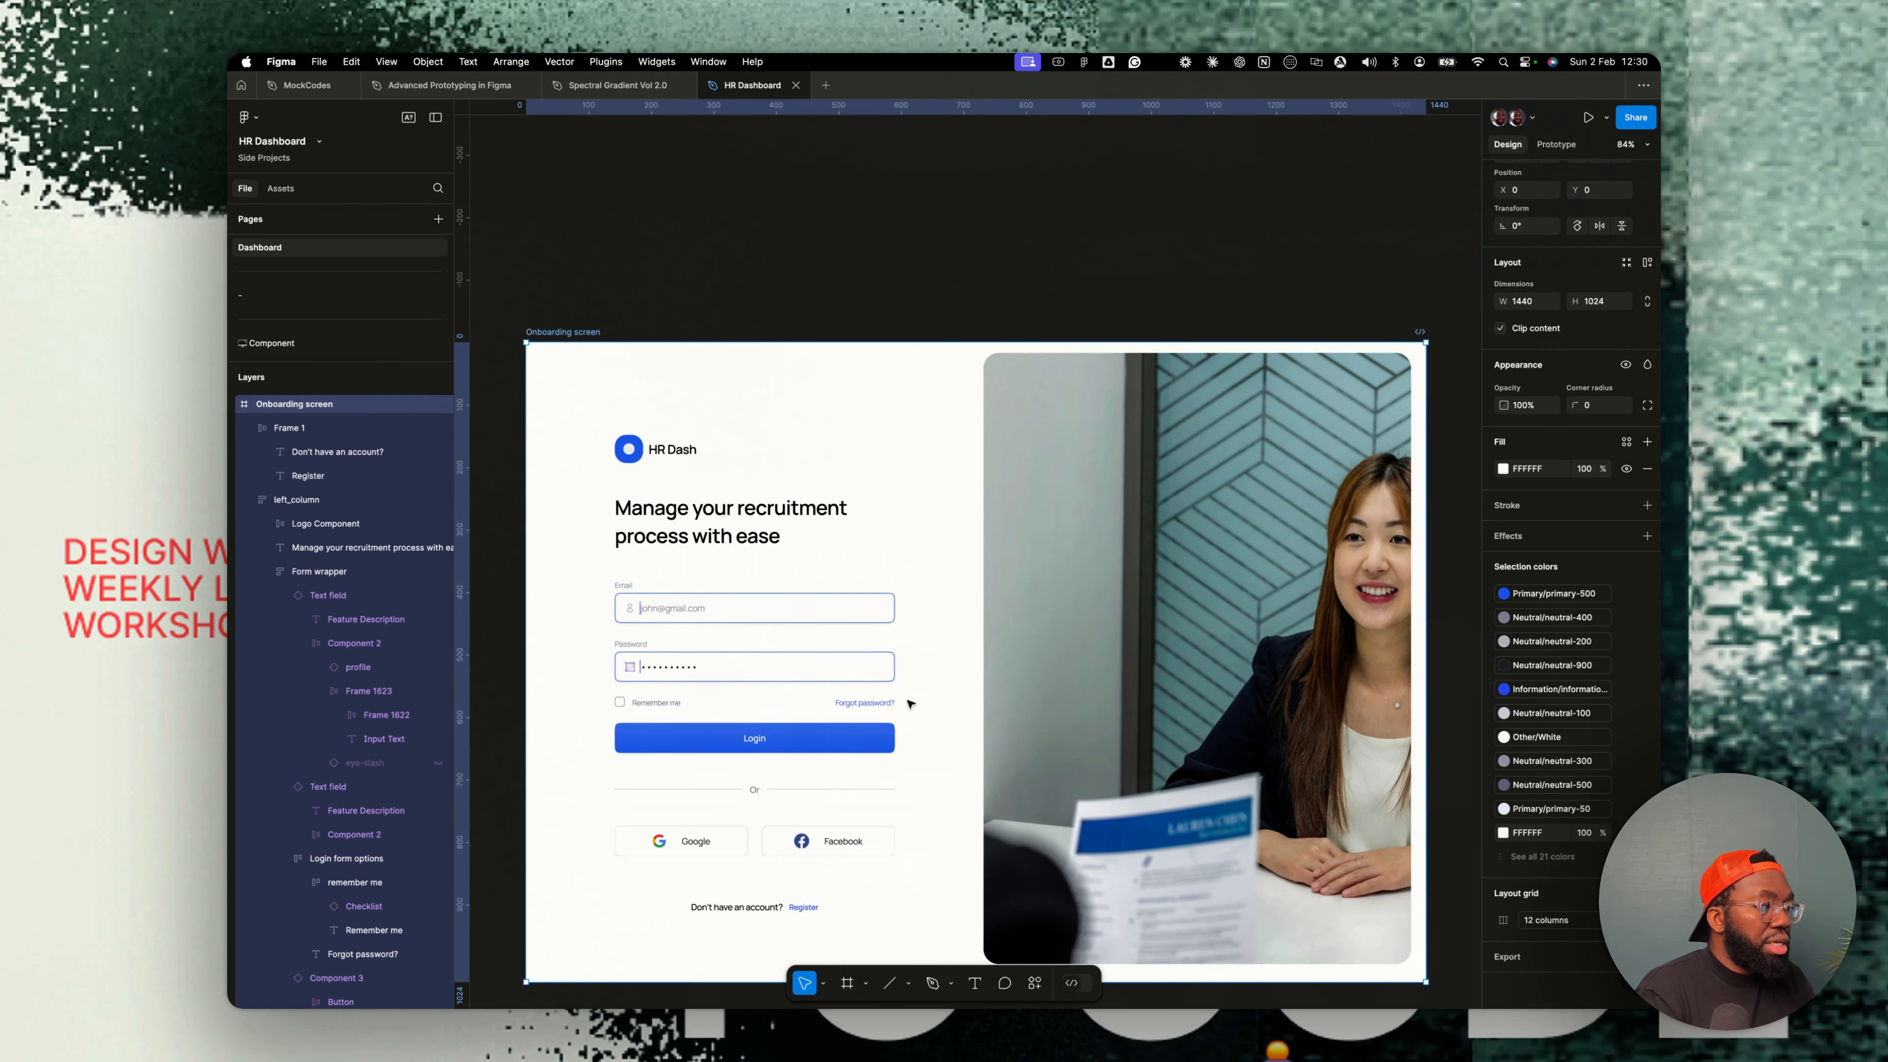
pyautogui.click(878, 703)
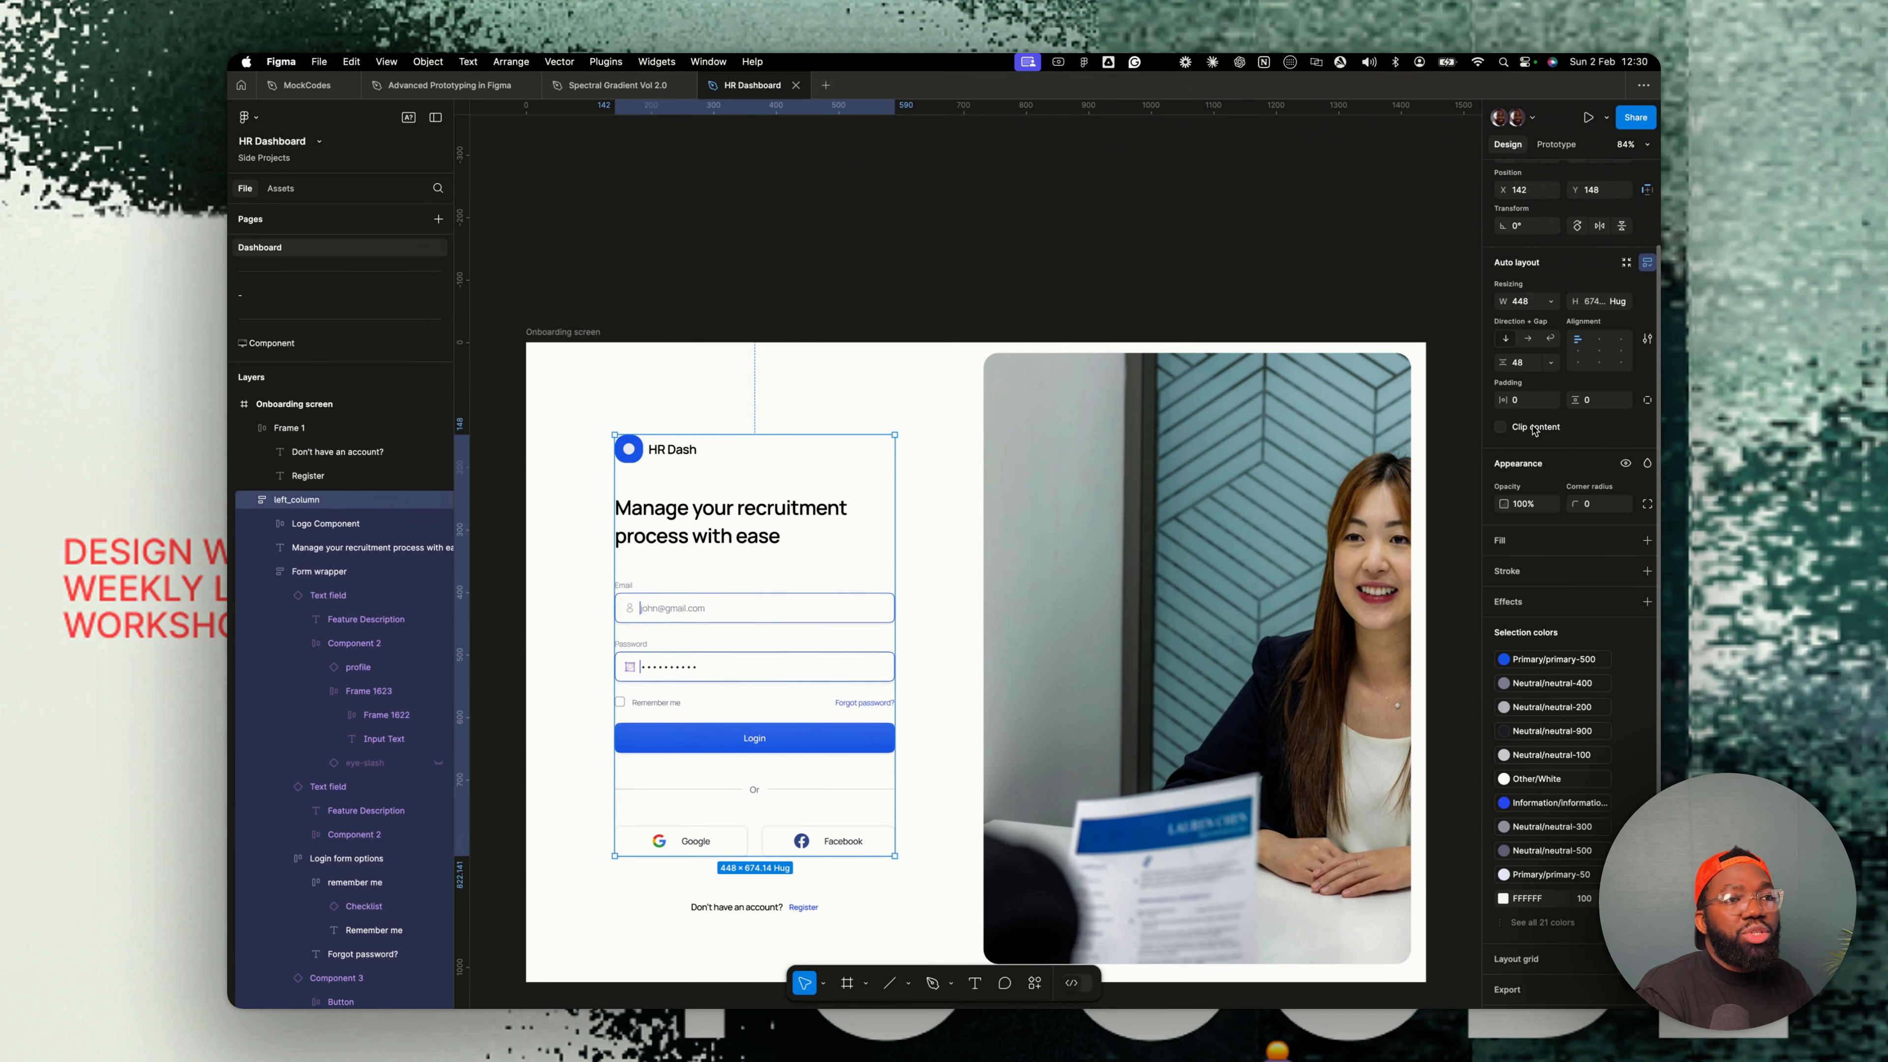
pyautogui.click(793, 303)
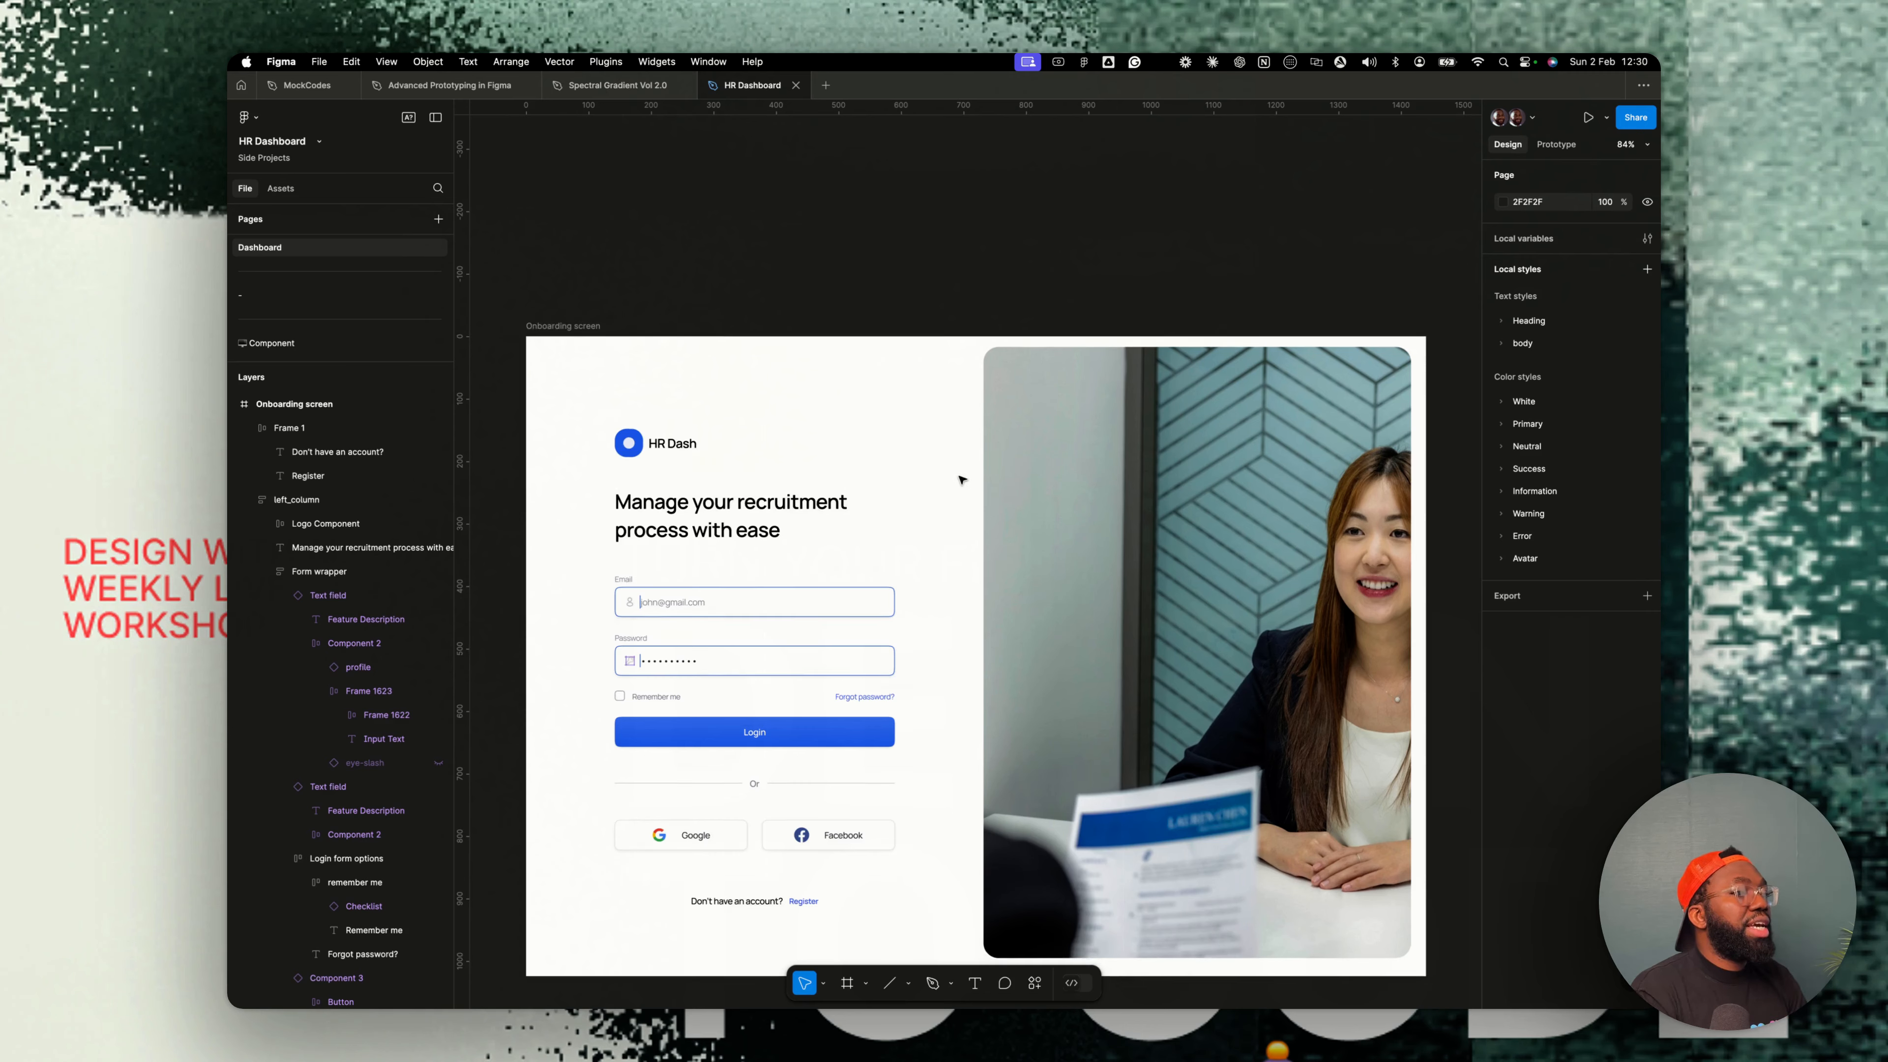
pyautogui.scroll(-5, 960, 400)
pyautogui.hscroll(2, 703, 519)
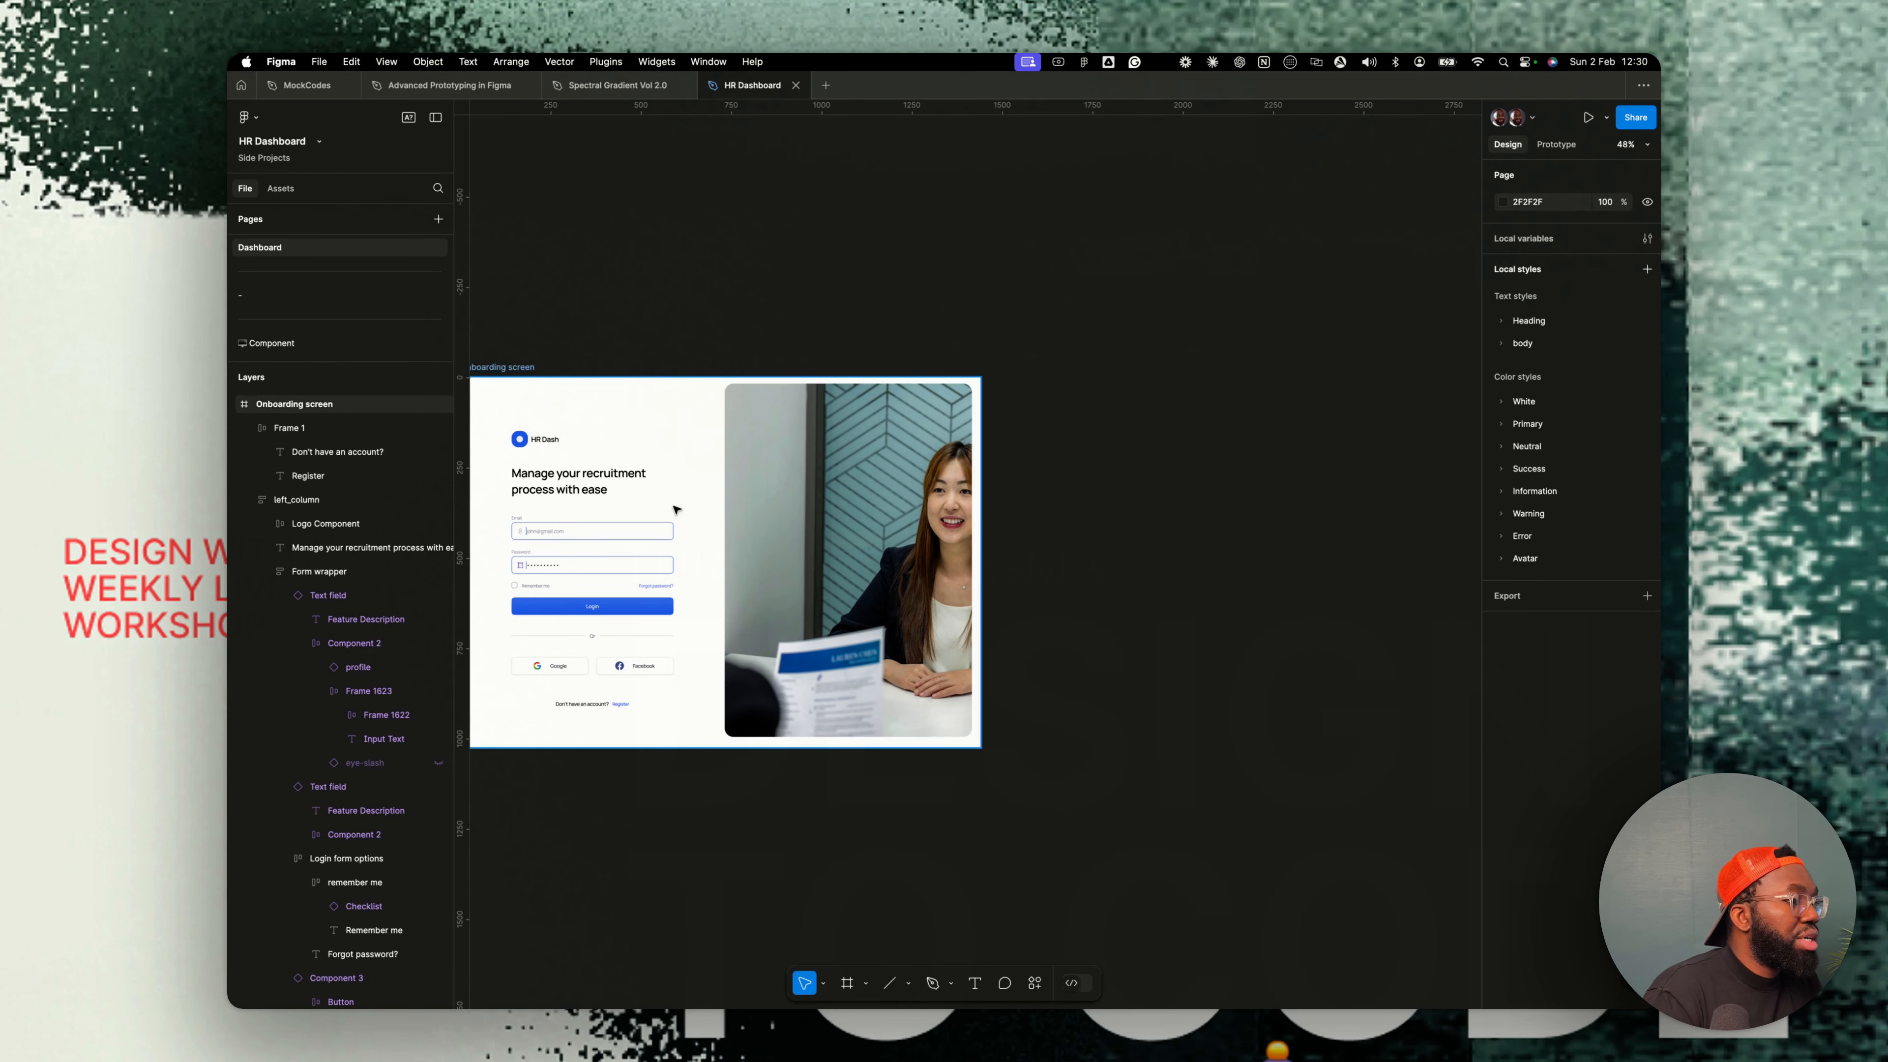
pyautogui.scroll(10, 674, 506)
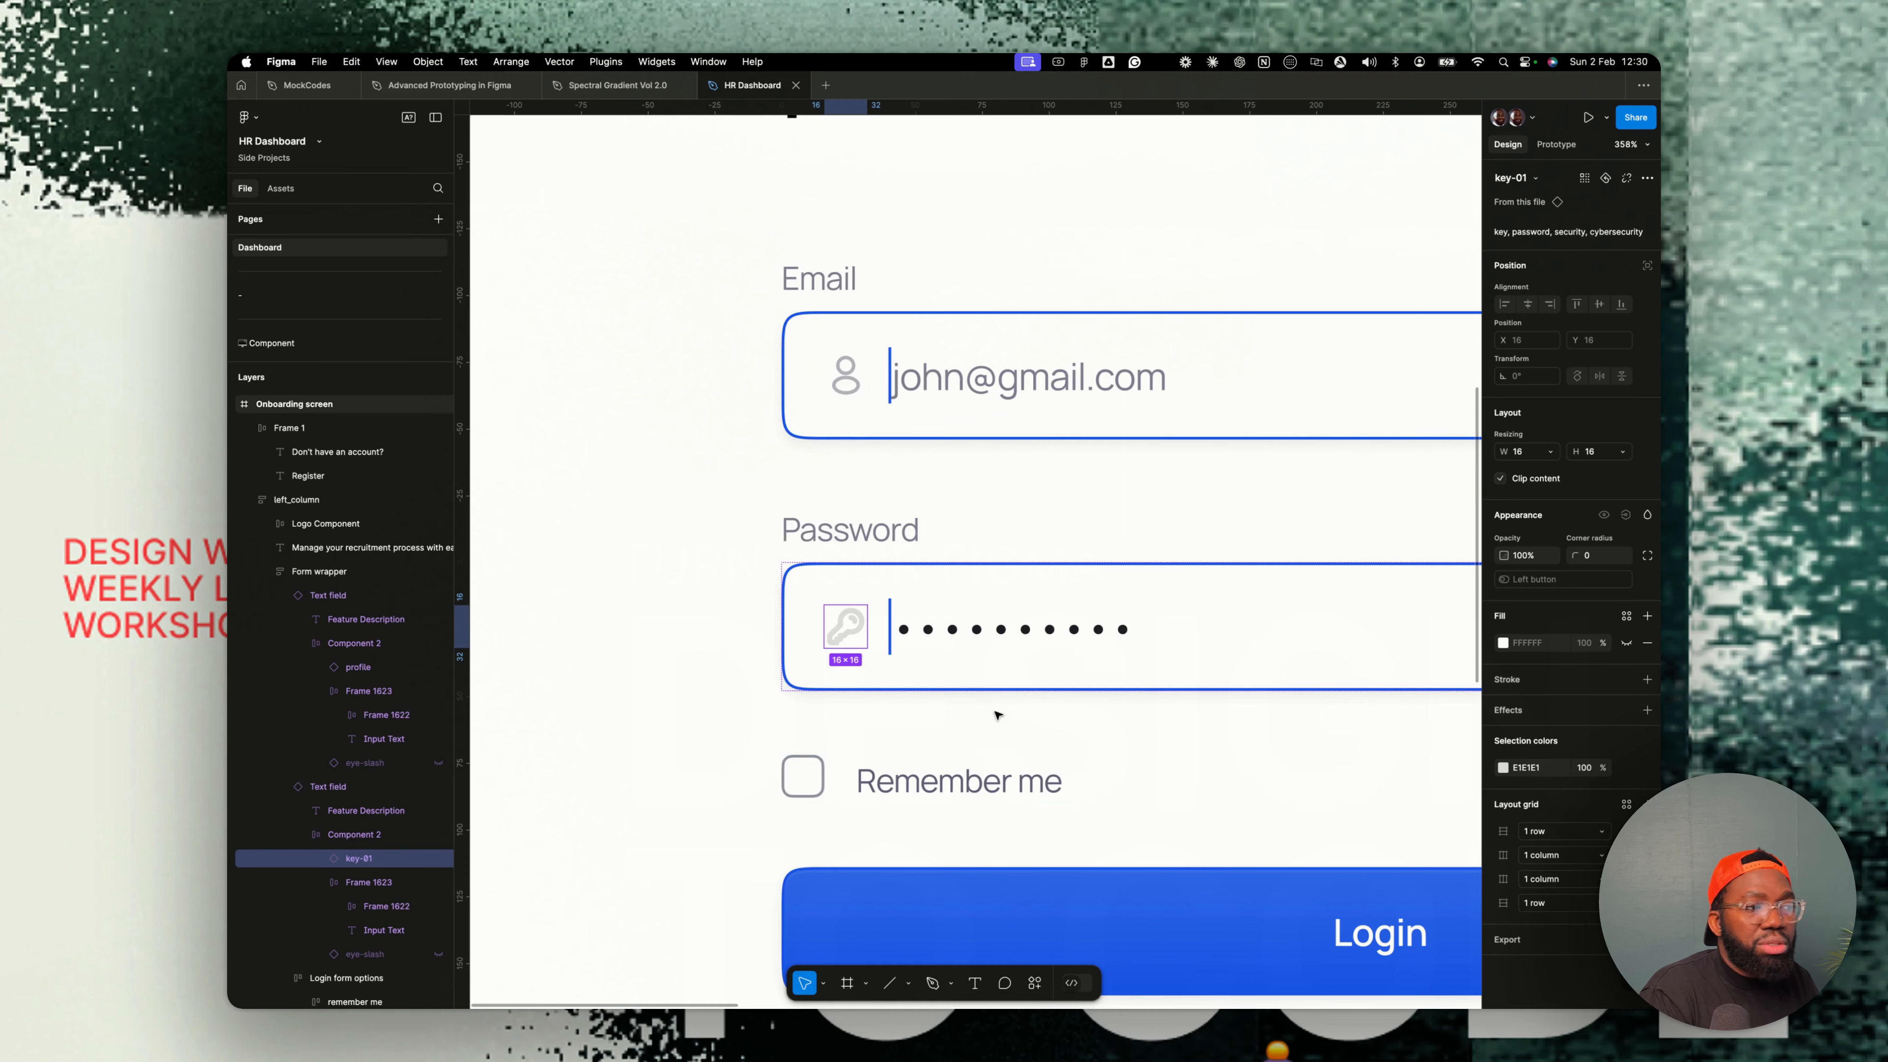
pyautogui.scroll(-5, 998, 710)
pyautogui.press('Escape')
pyautogui.hscroll(3, 967, 613)
pyautogui.scroll(-5, 970, 616)
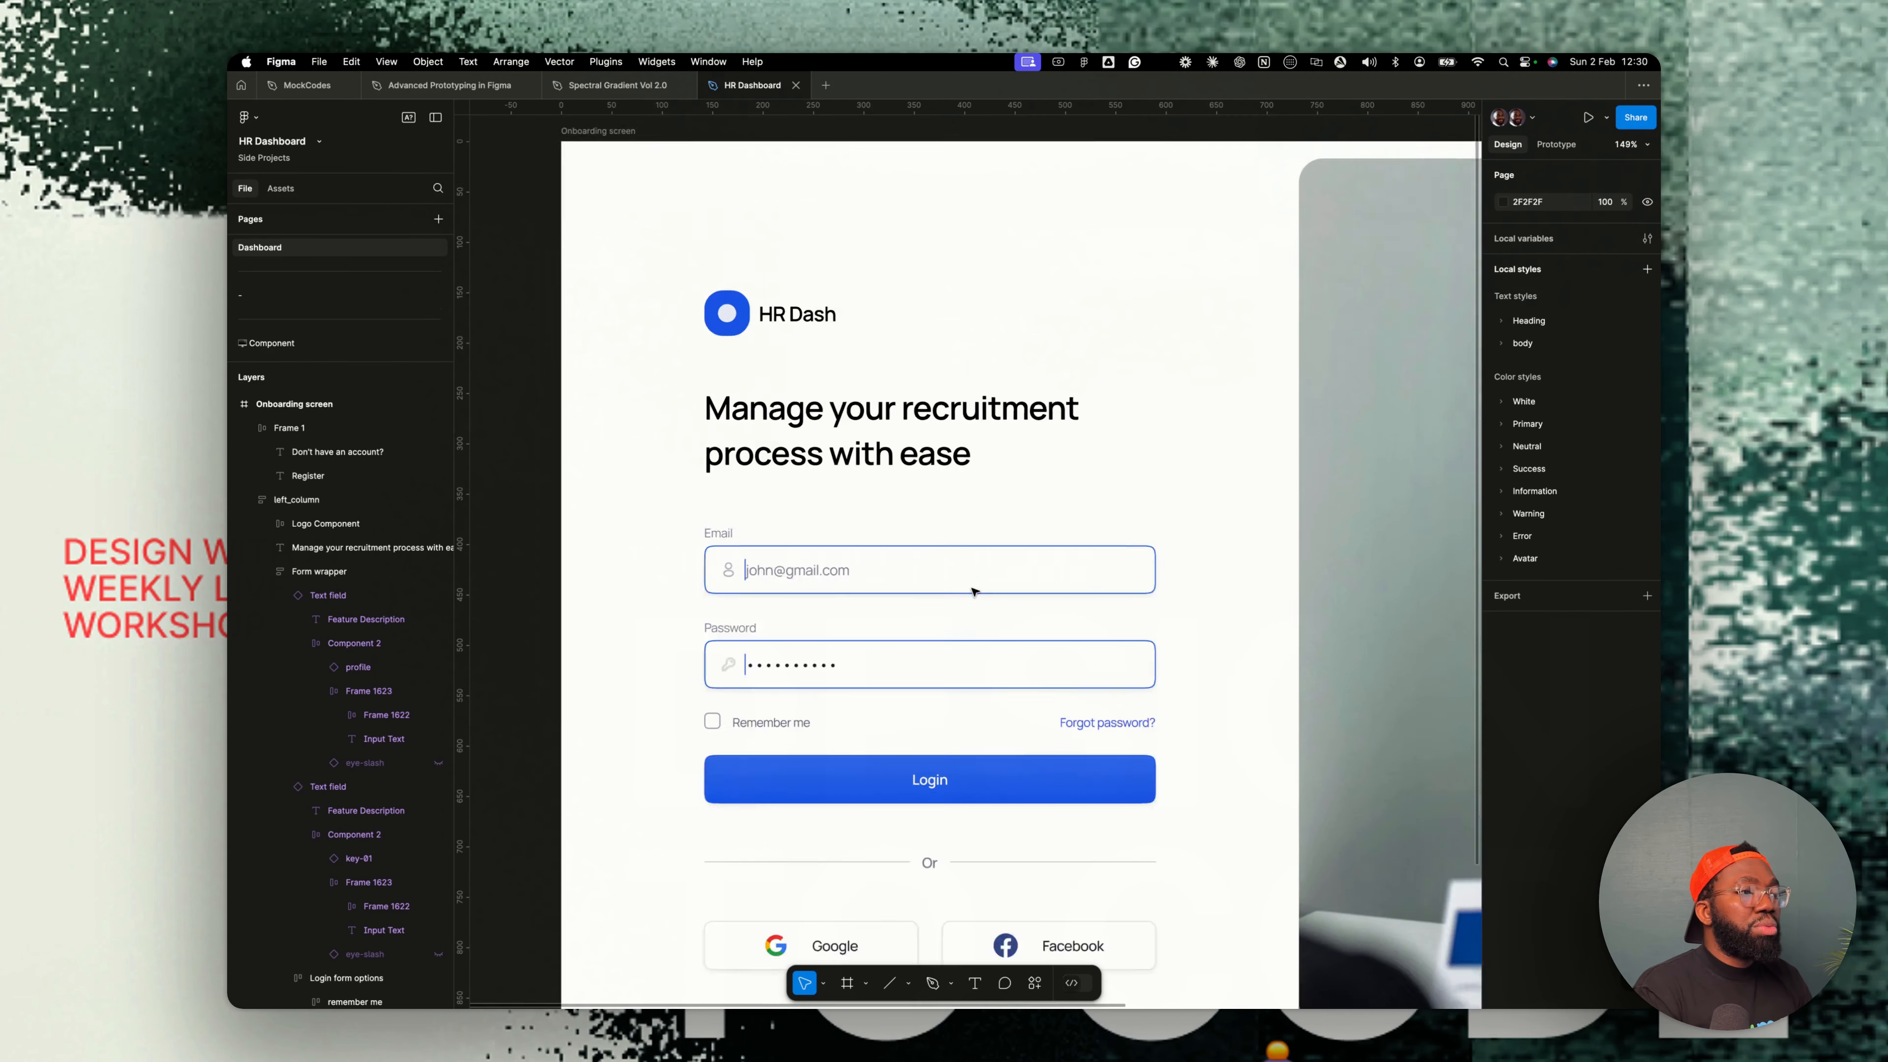
pyautogui.scroll(2, 1182, 514)
pyautogui.click(1203, 489)
pyautogui.scroll(-3, 1203, 488)
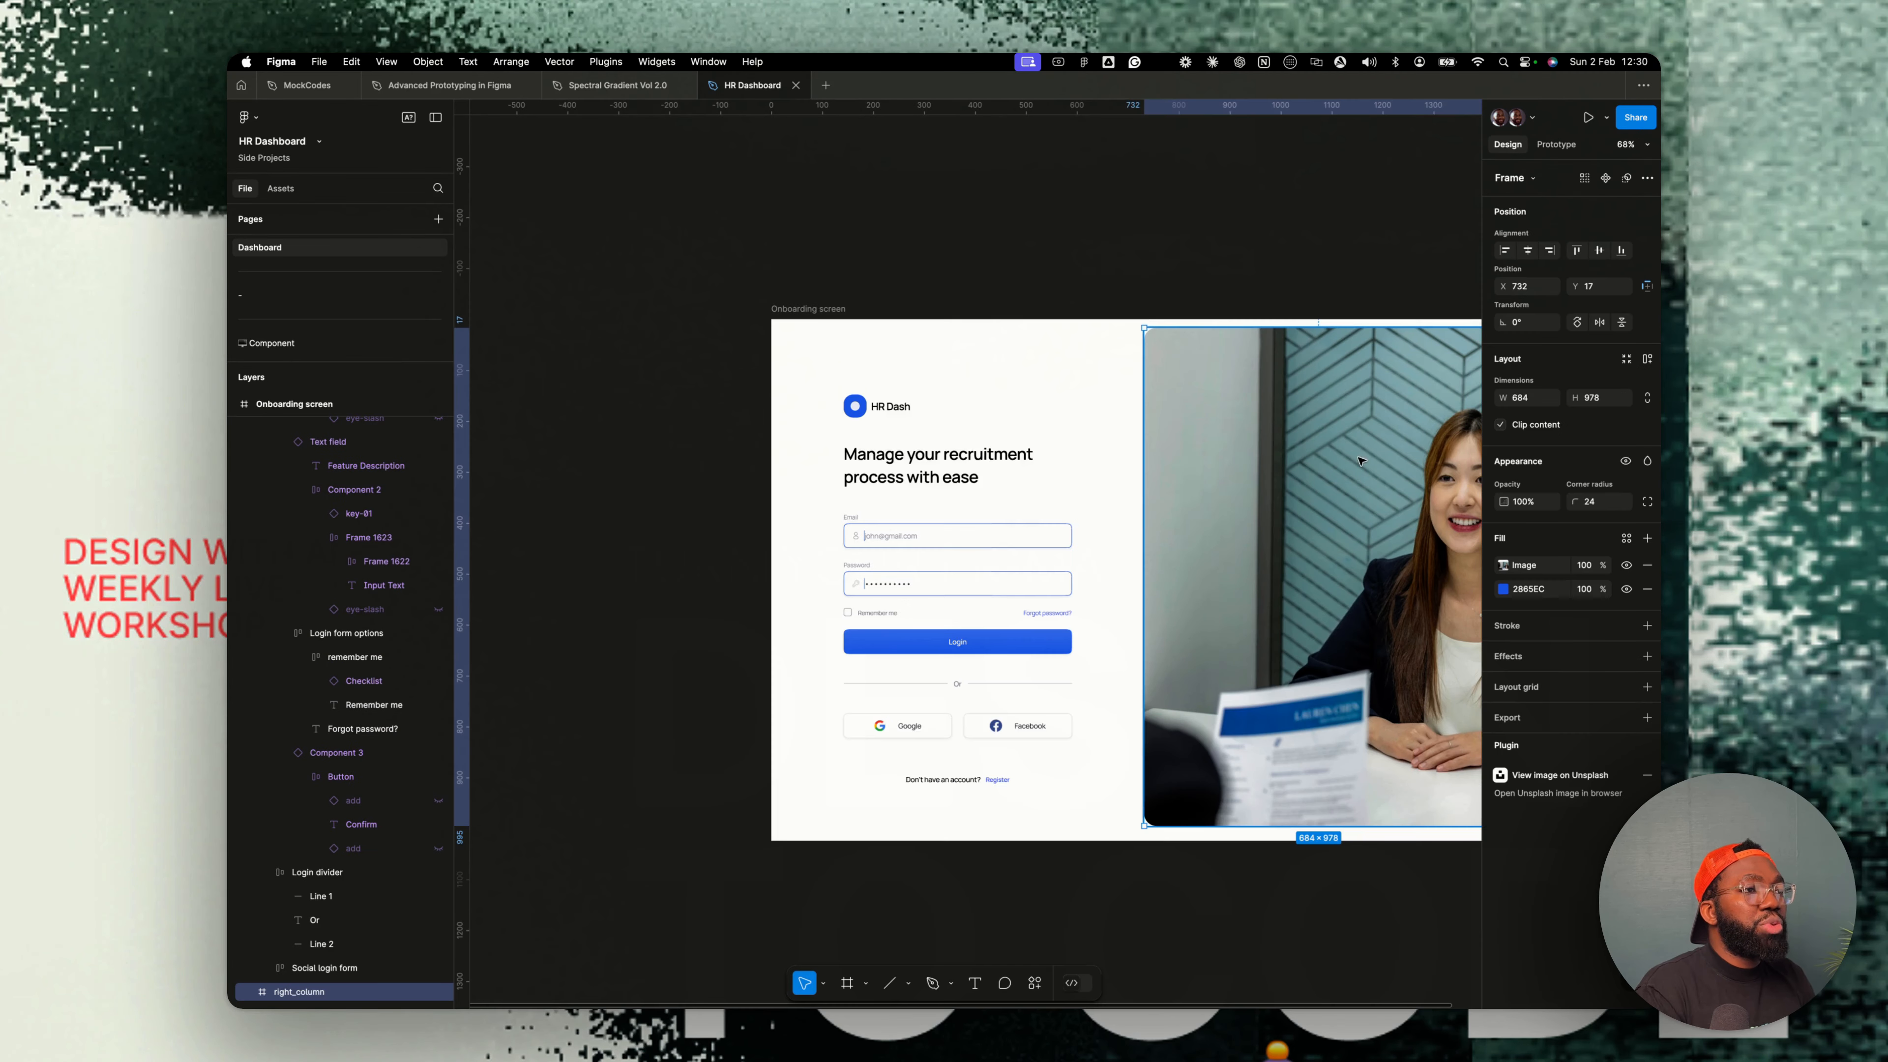
pyautogui.hscroll(3, 1234, 518)
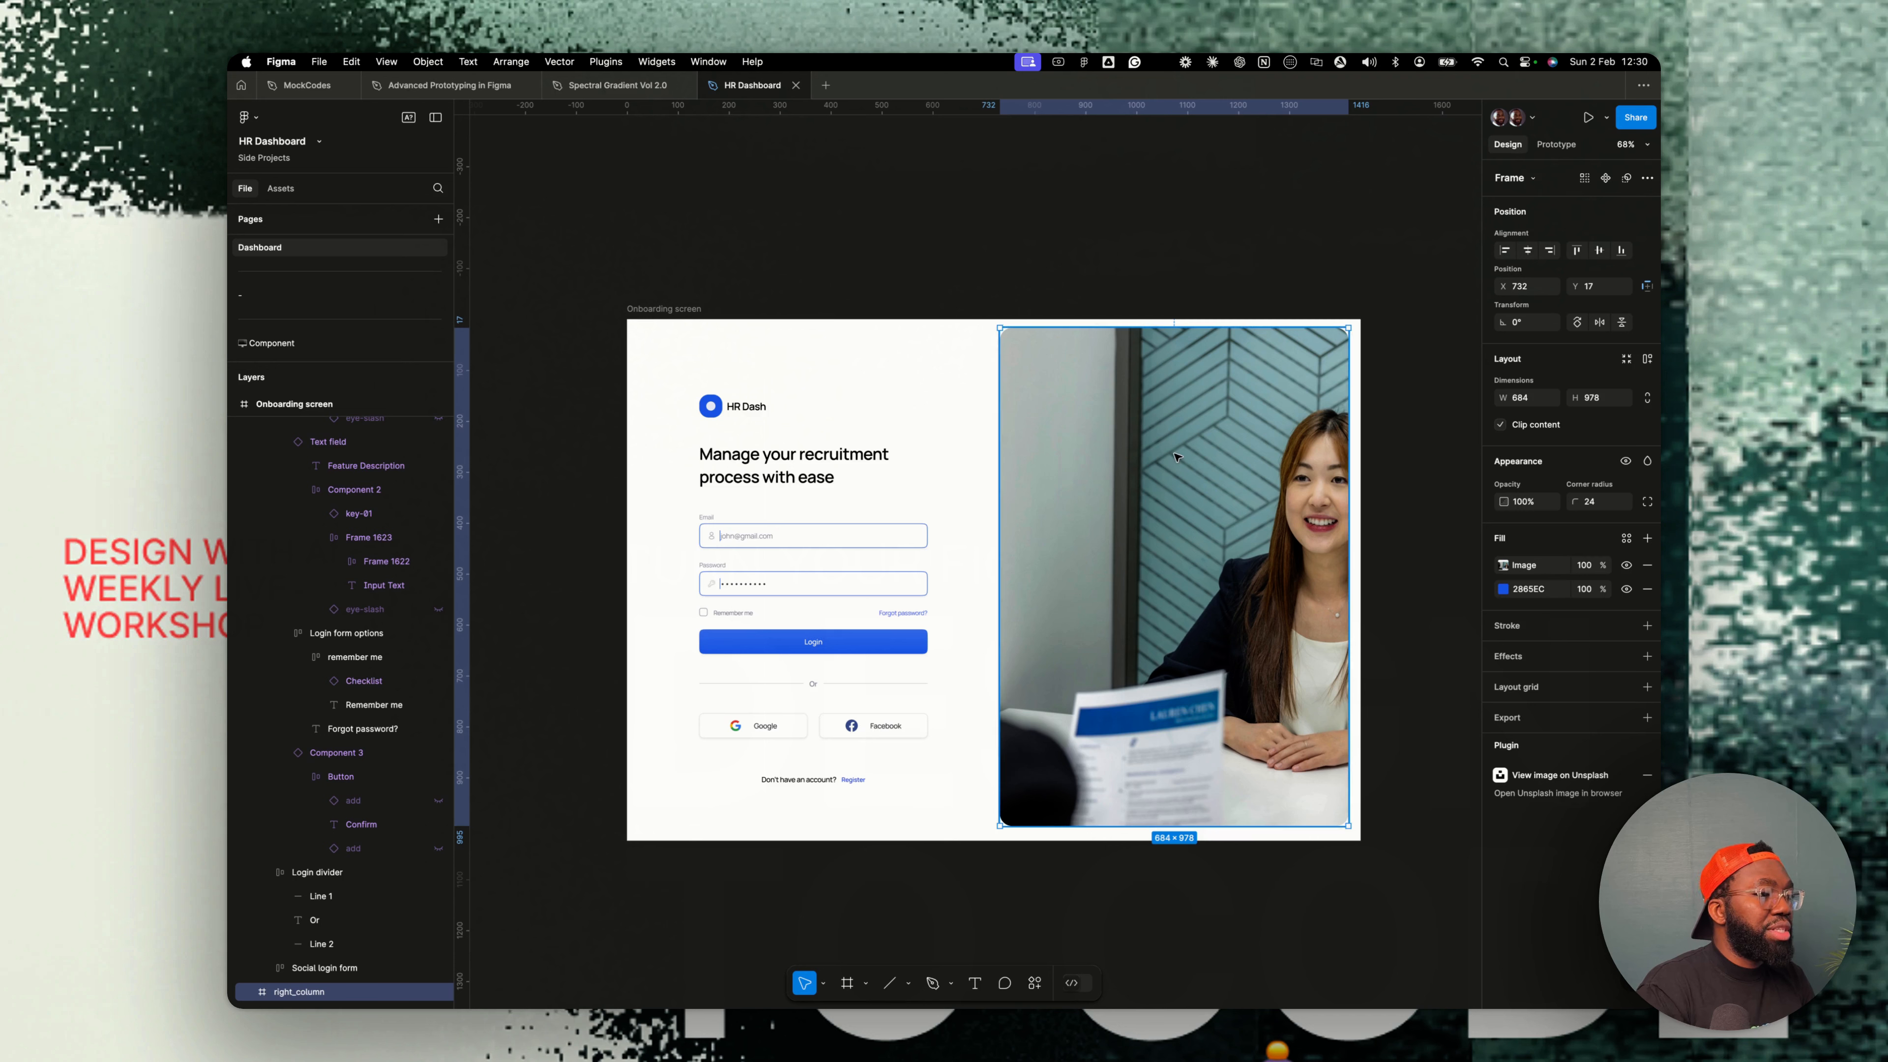
pyautogui.click(834, 272)
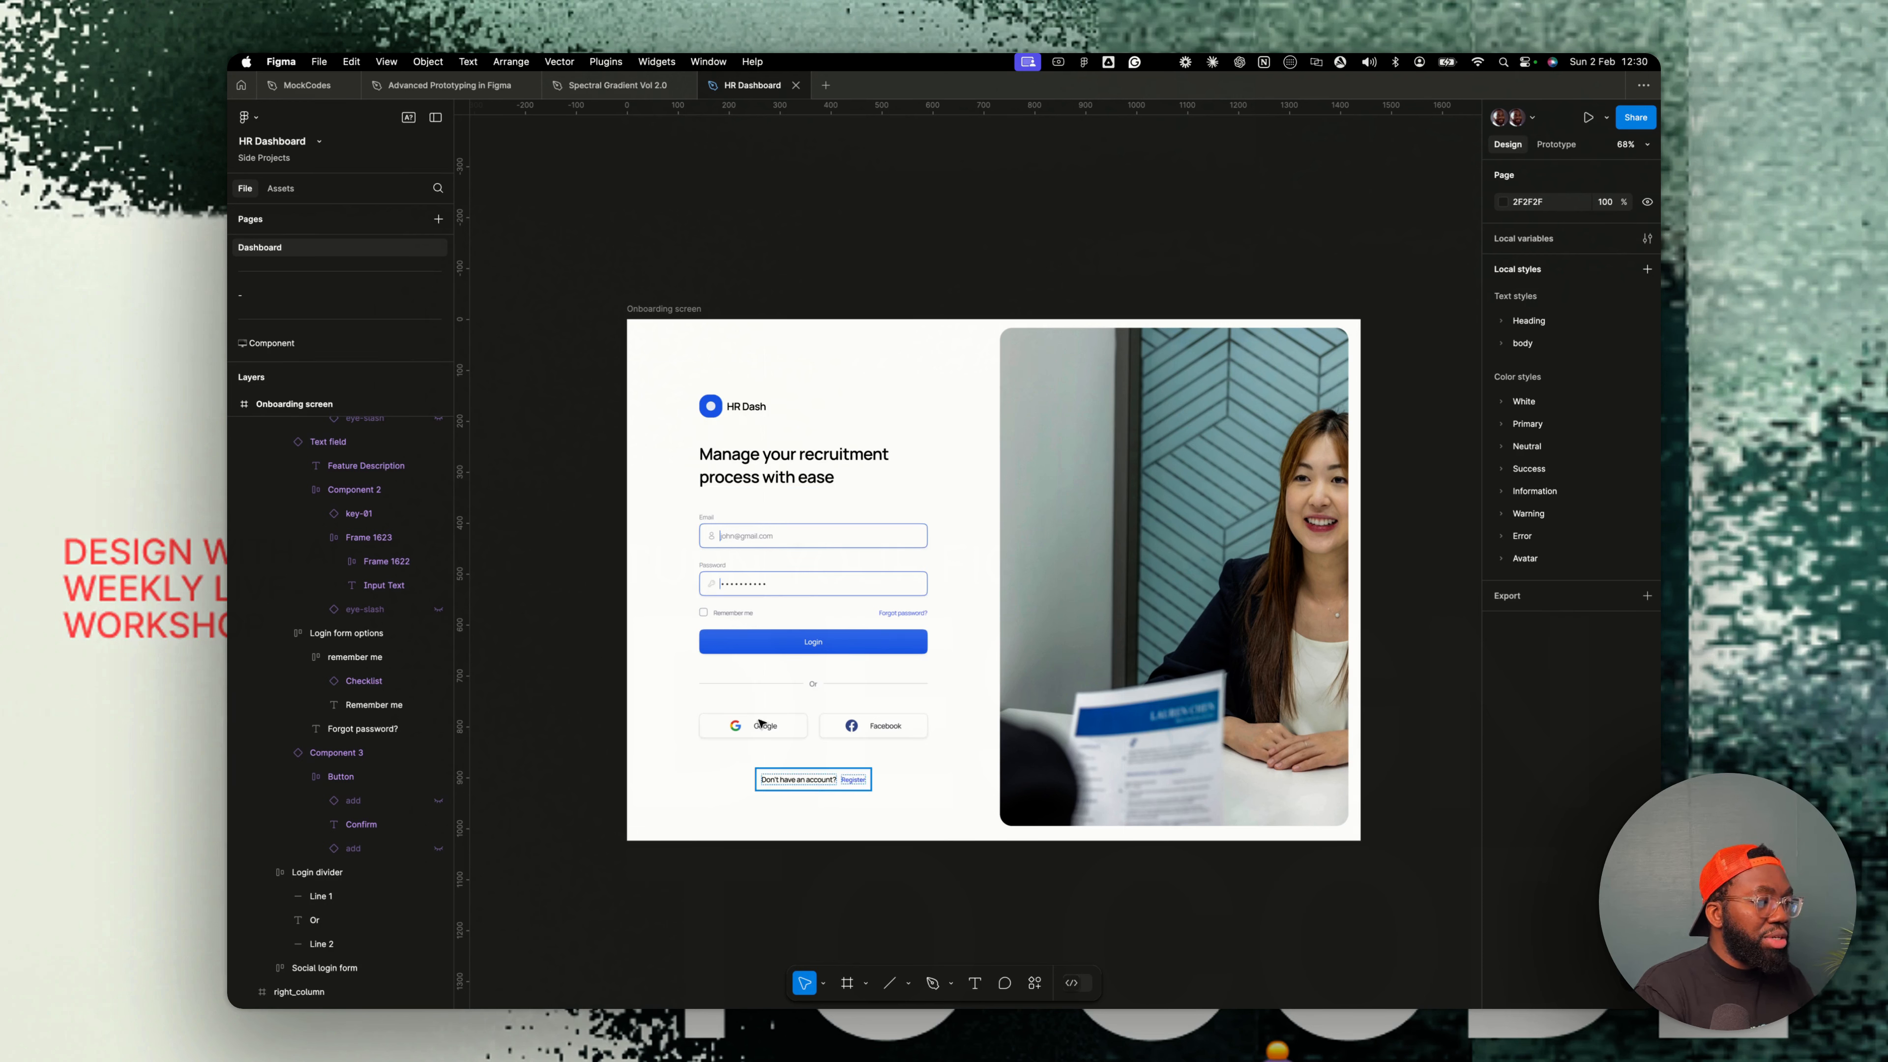
# - Rename the Onboarding screen frame to Login screen
pyautogui.click(665, 310)
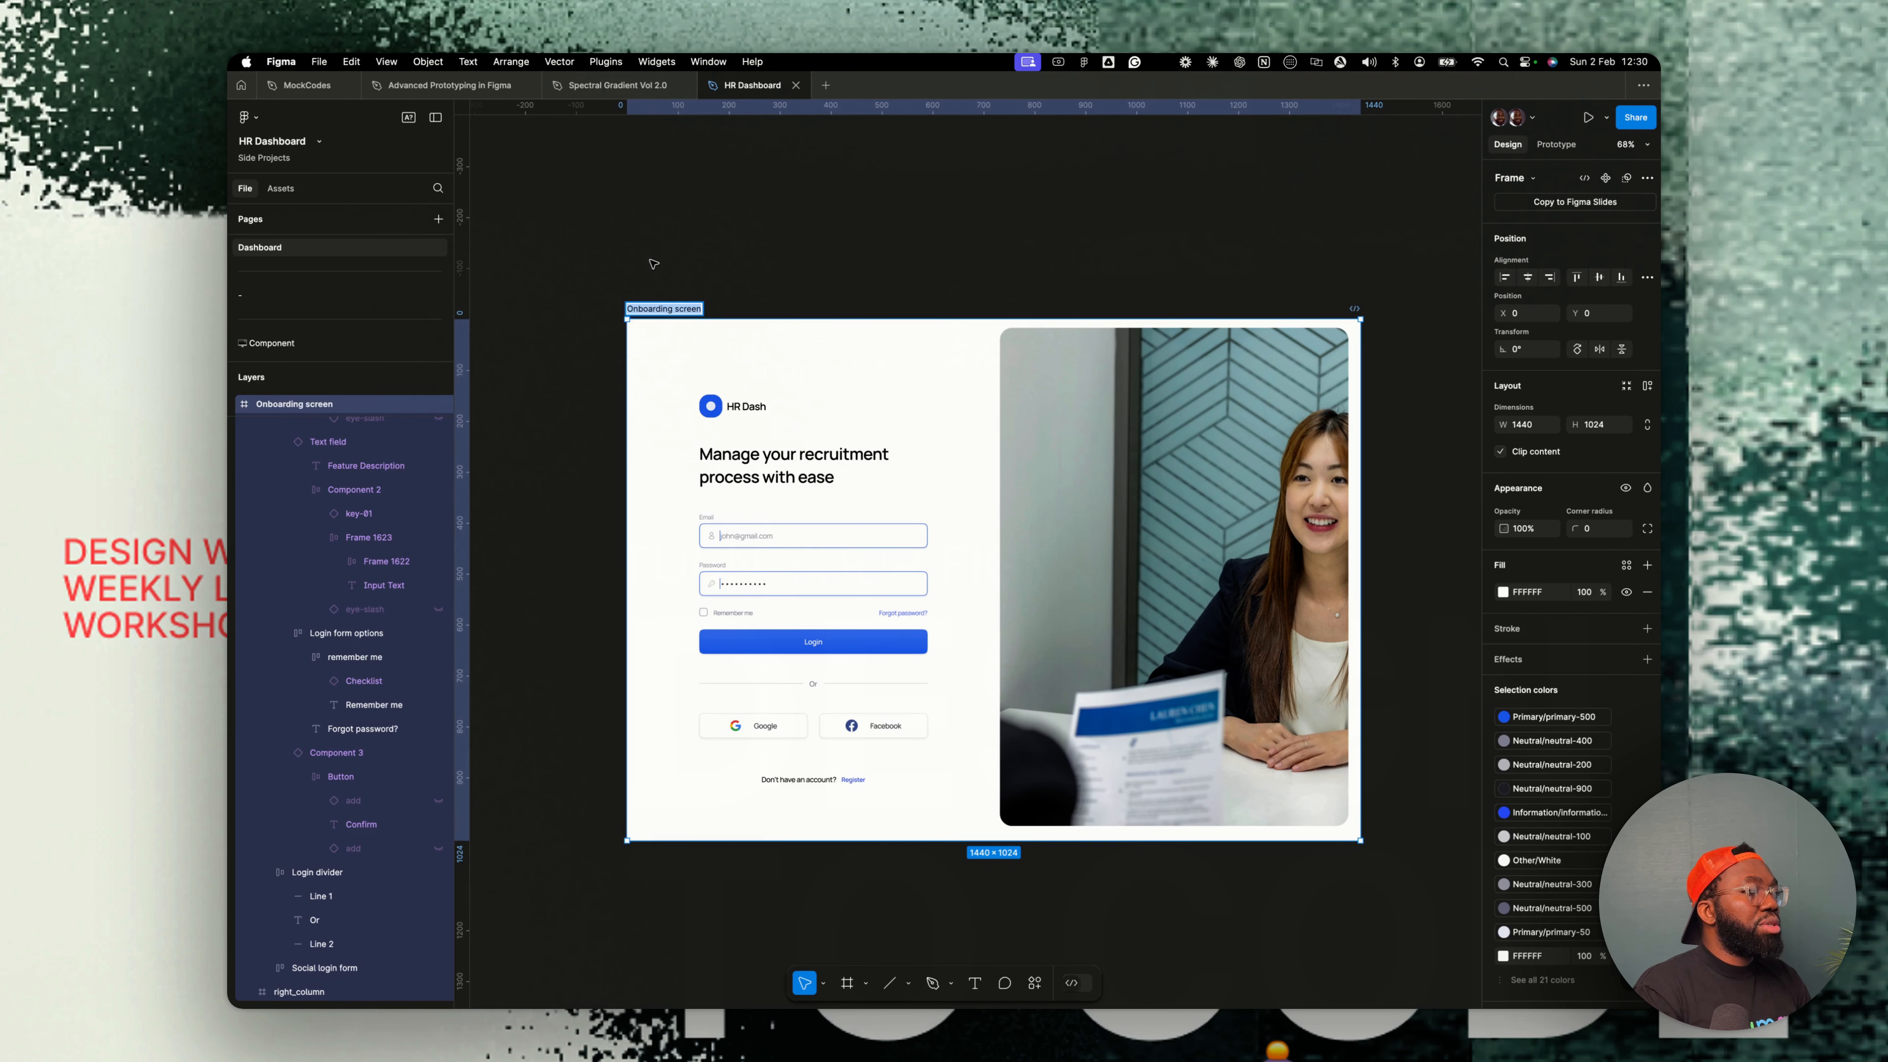
pyautogui.click(661, 293)
pyautogui.doubleClick(662, 308)
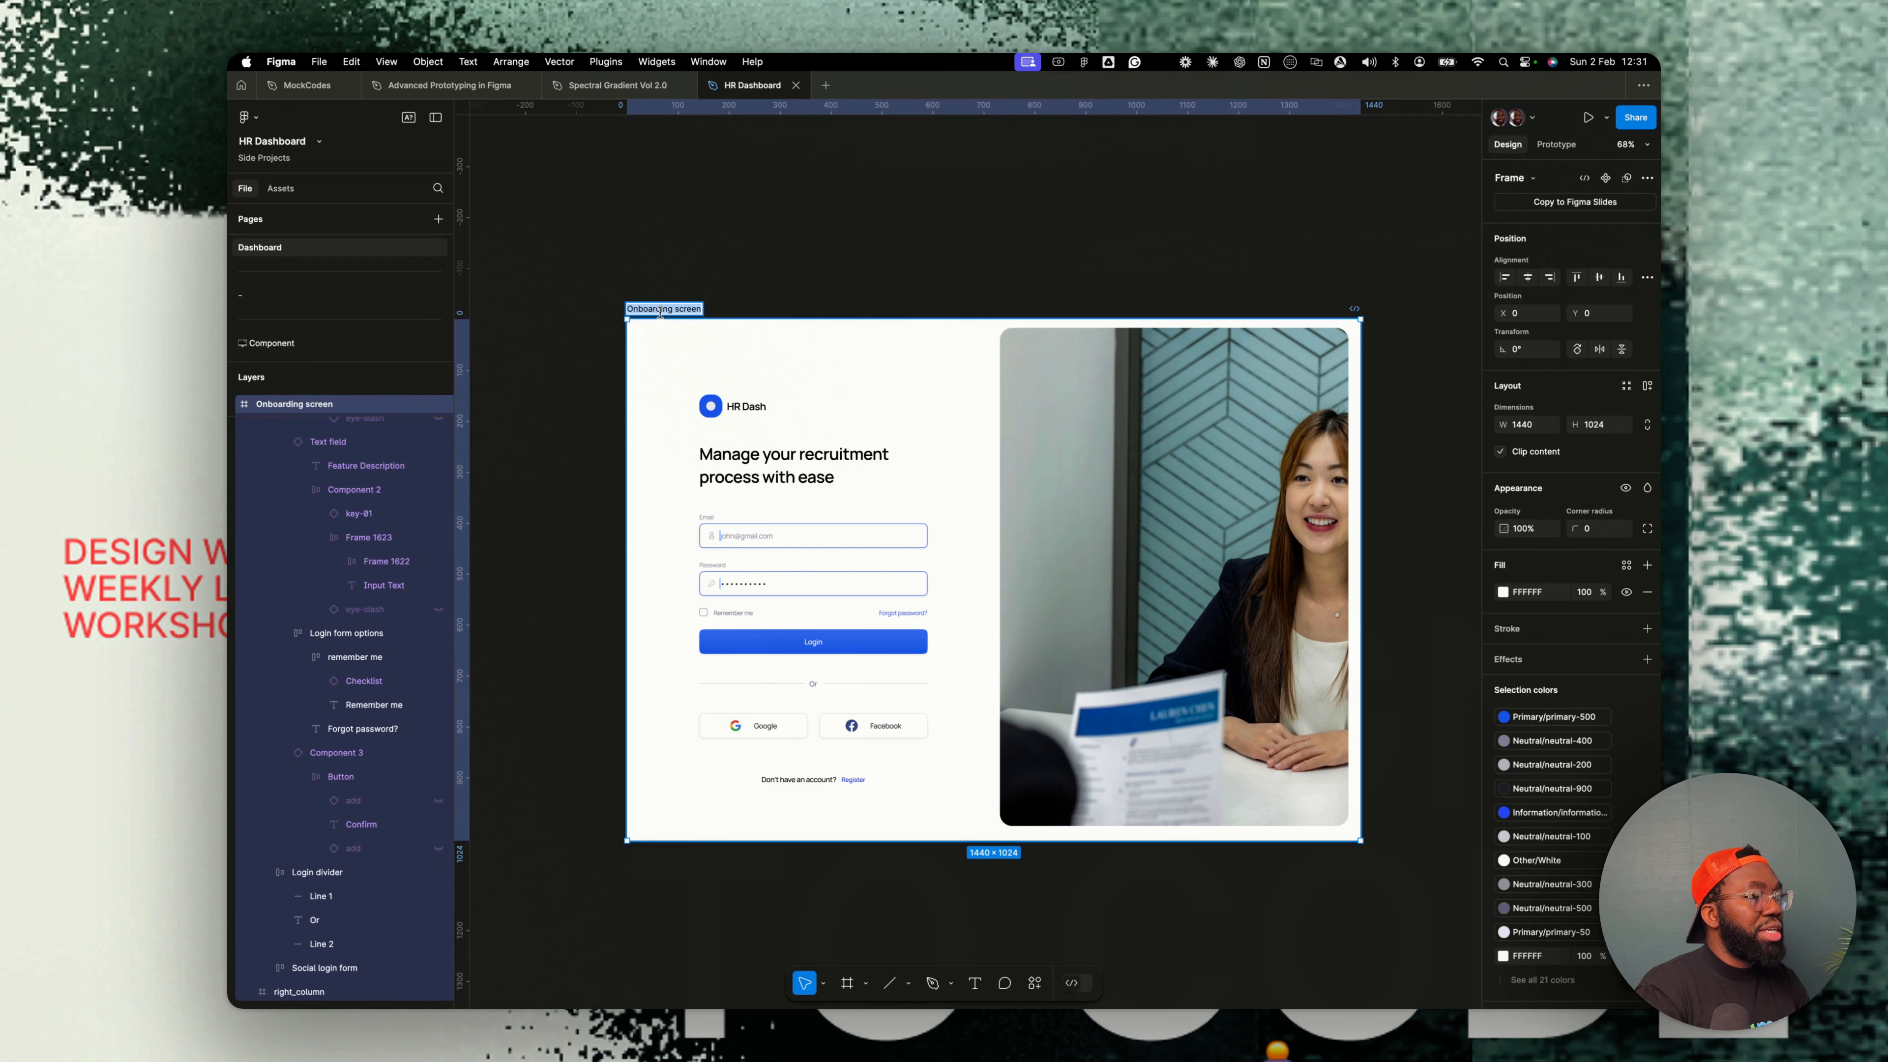
pyautogui.write('Login screen')
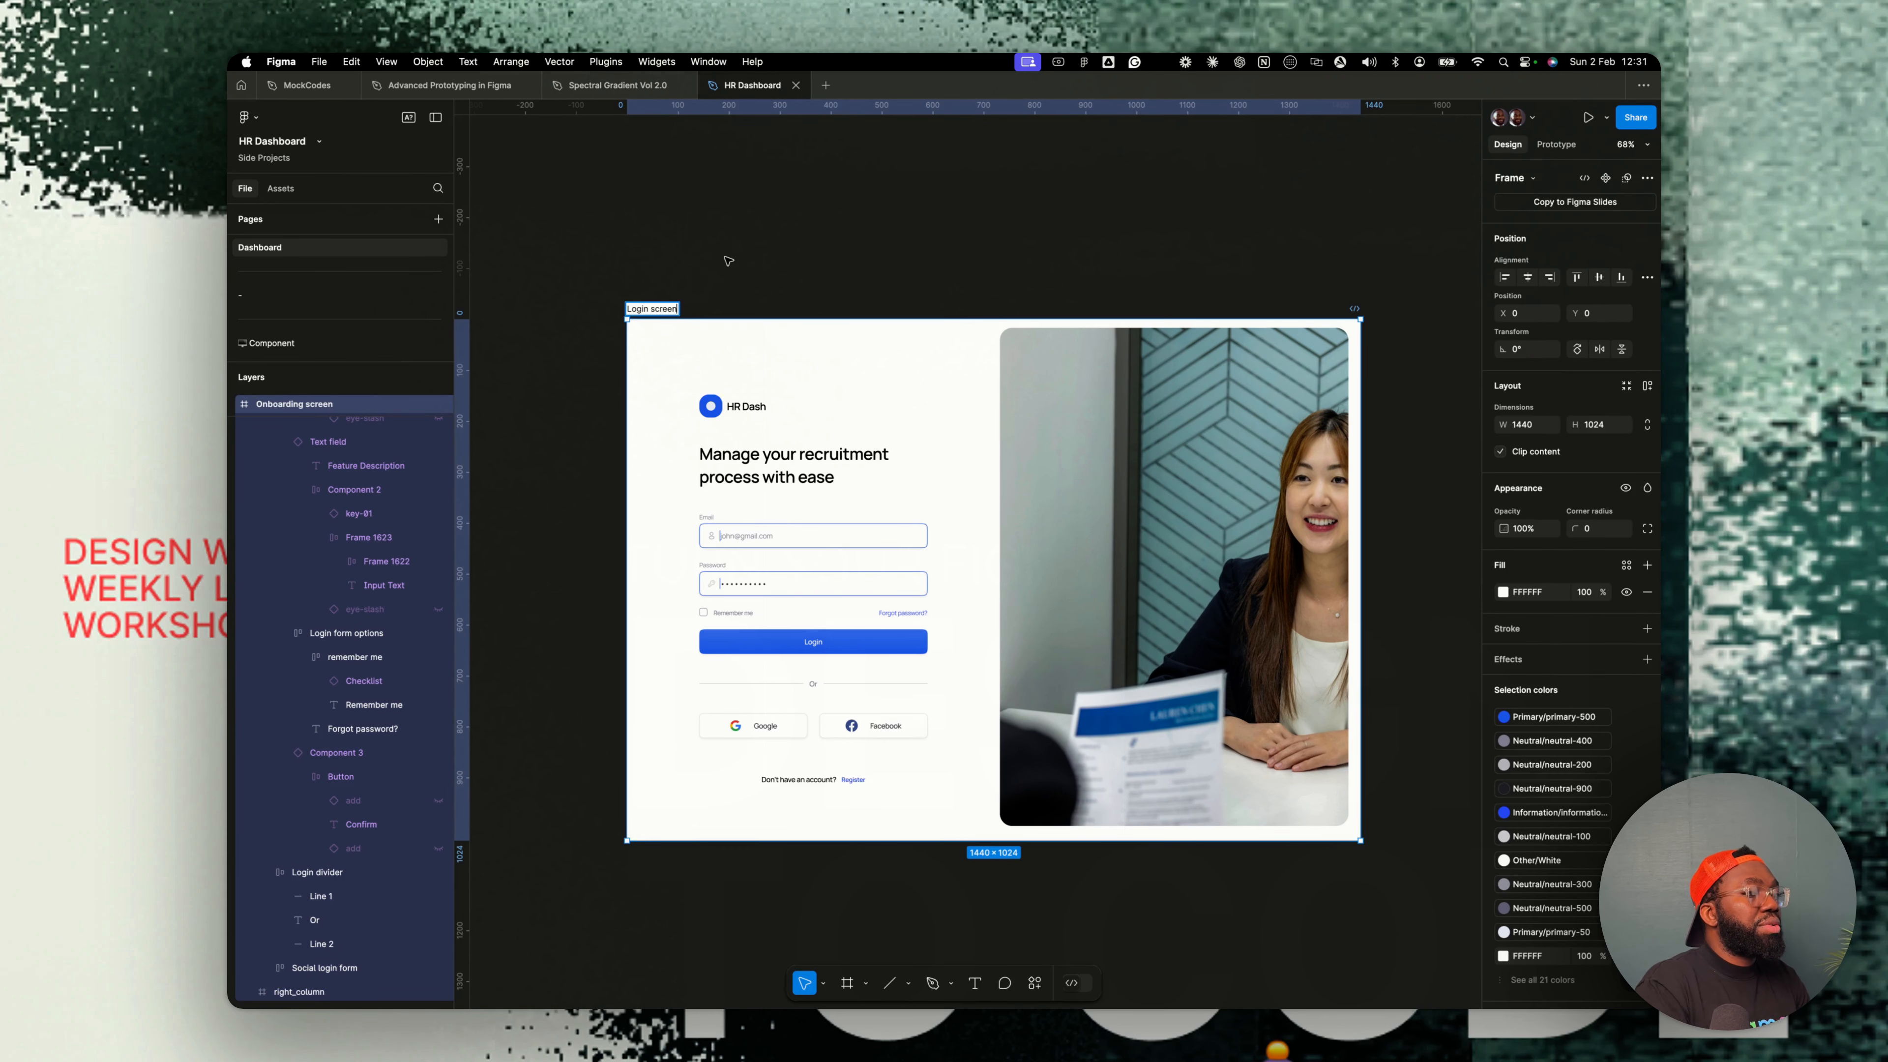
pyautogui.press('Return')
pyautogui.press('Escape')
# - Duplicate the Login screen frame and rename the copy Register
pyautogui.click(673, 307)
pyautogui.hotkey('ctrl', 'd')
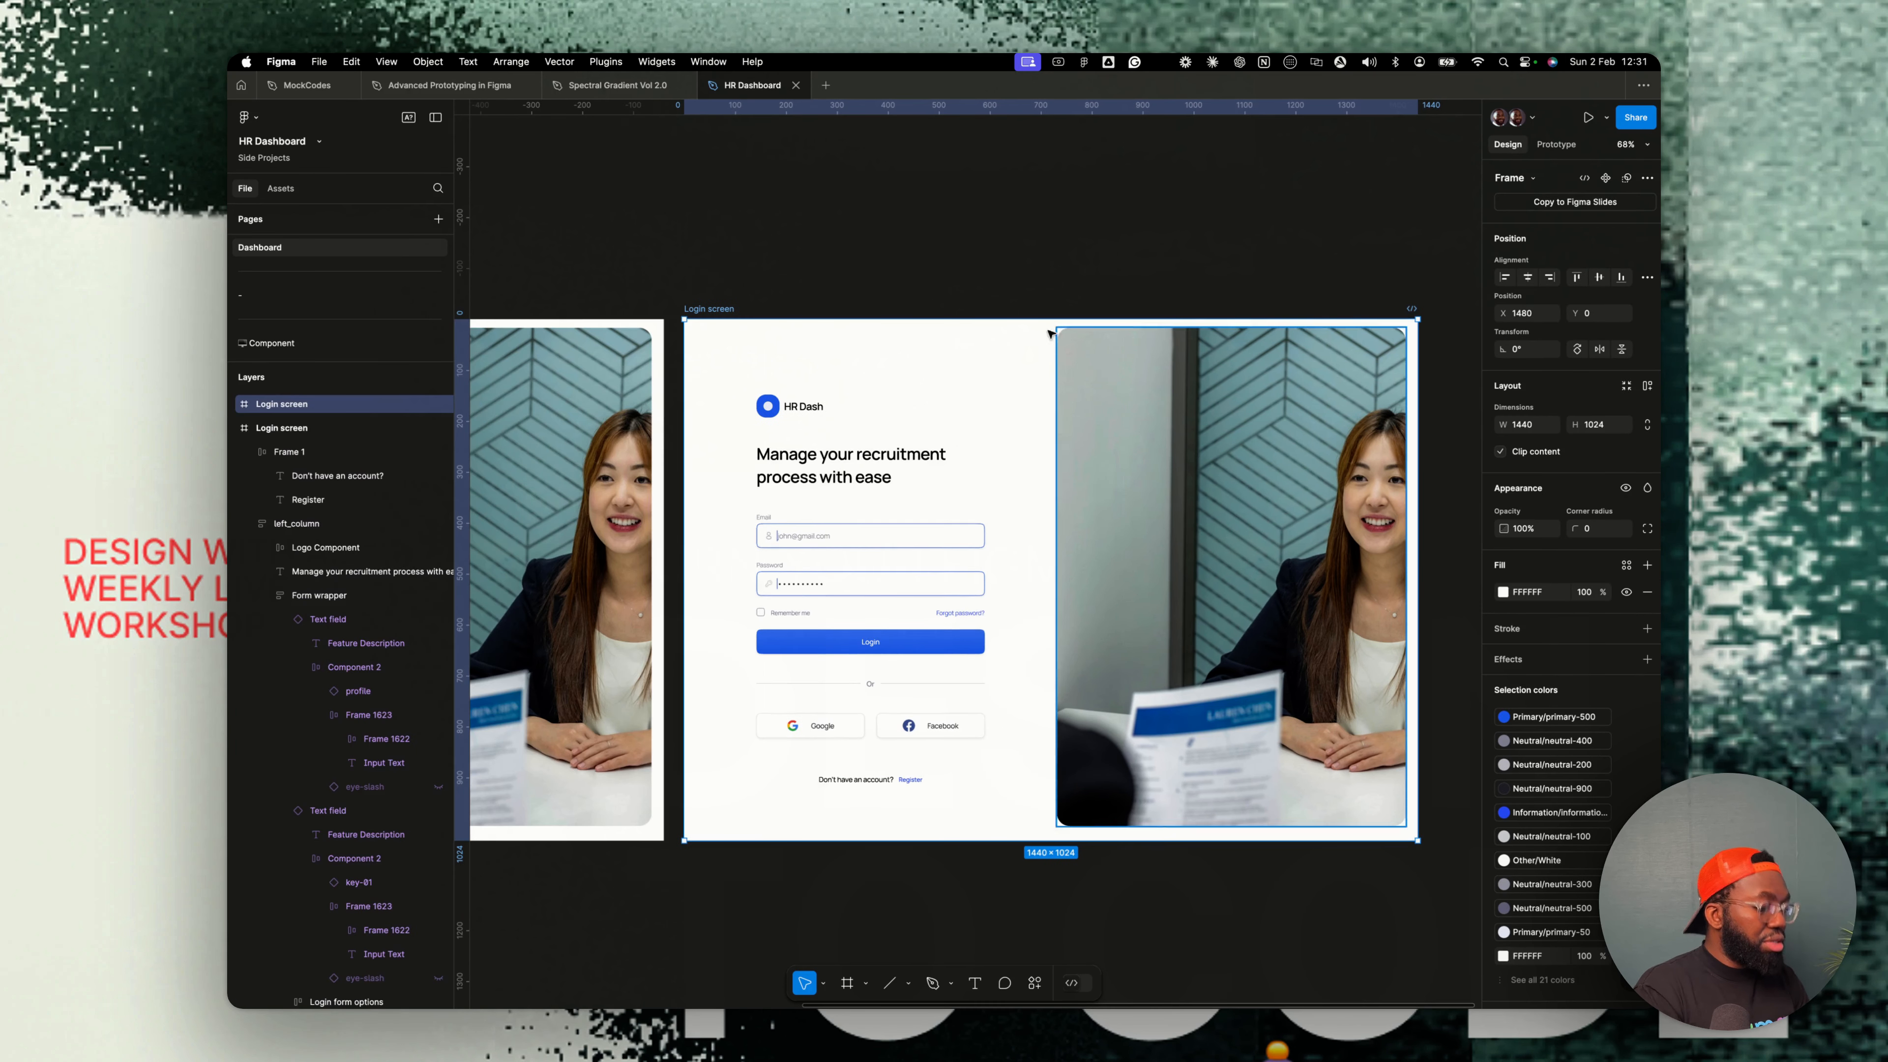
pyautogui.doubleClick(731, 309)
pyautogui.write('Register')
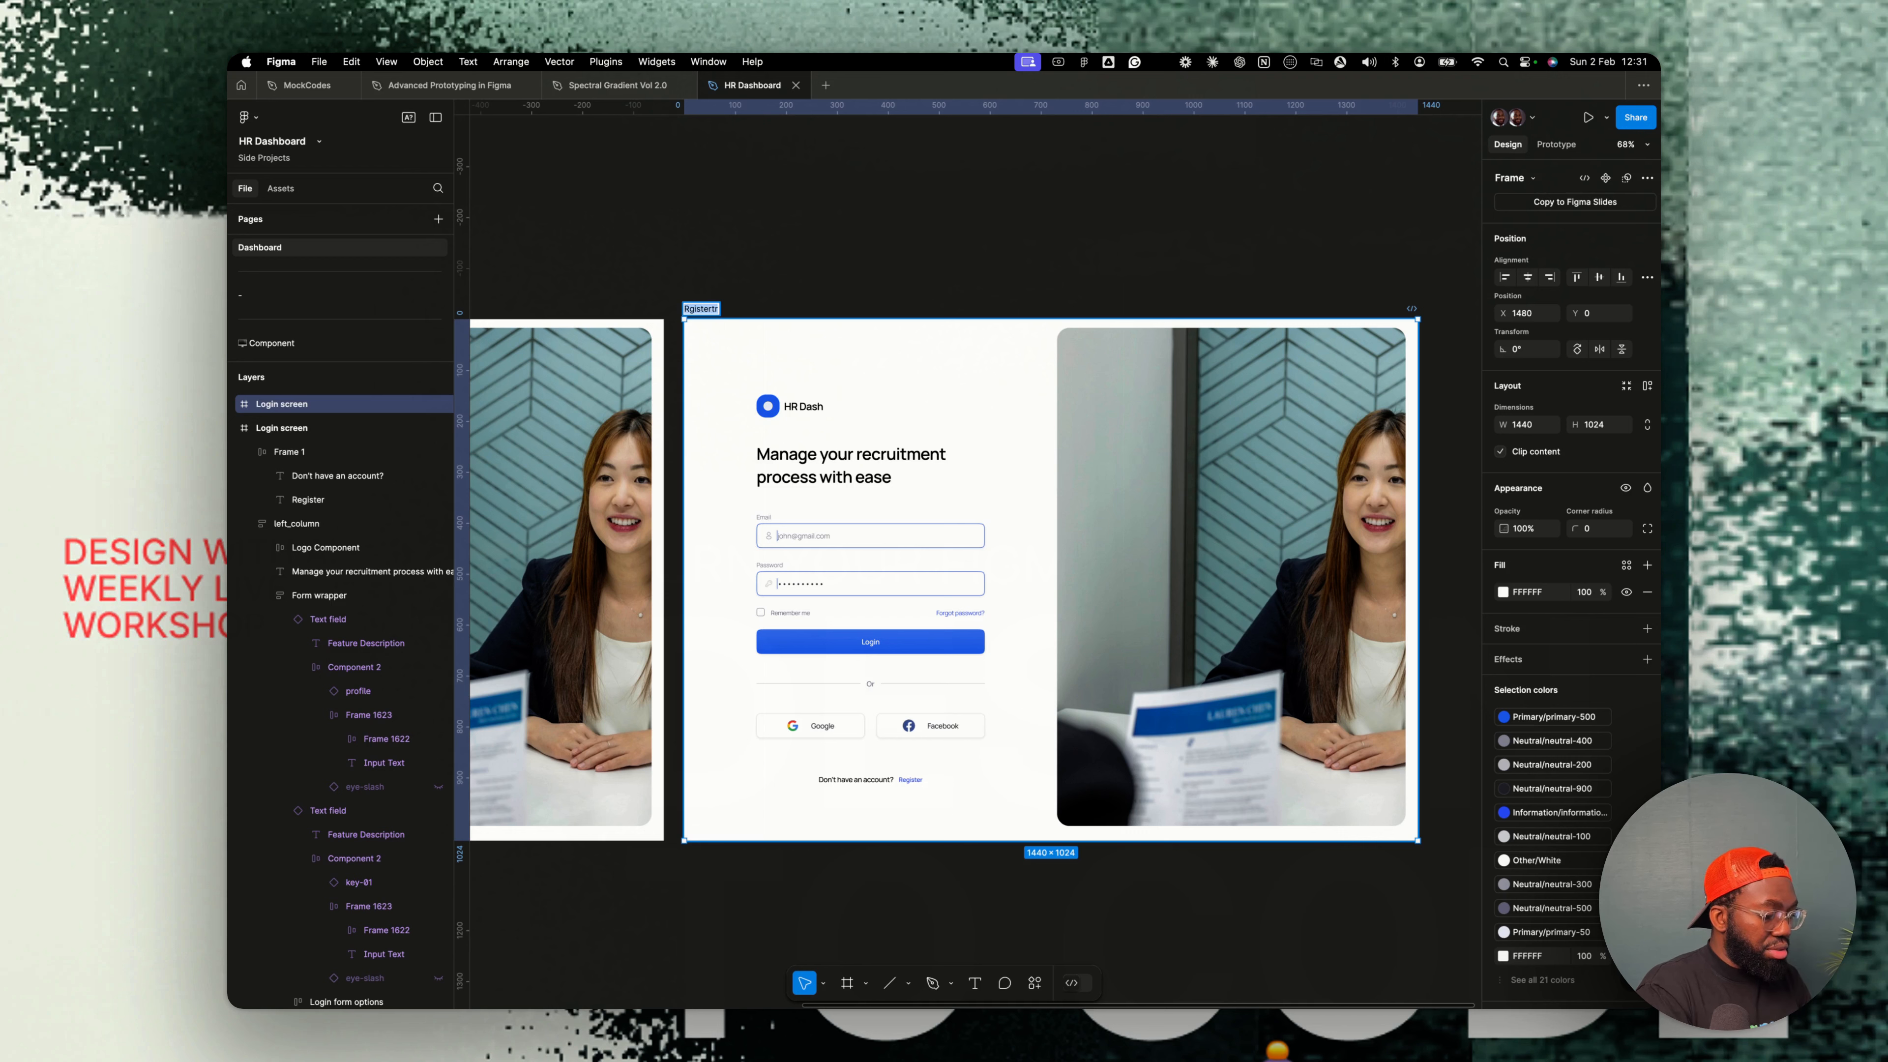
pyautogui.press('Return')
pyautogui.press('Escape')
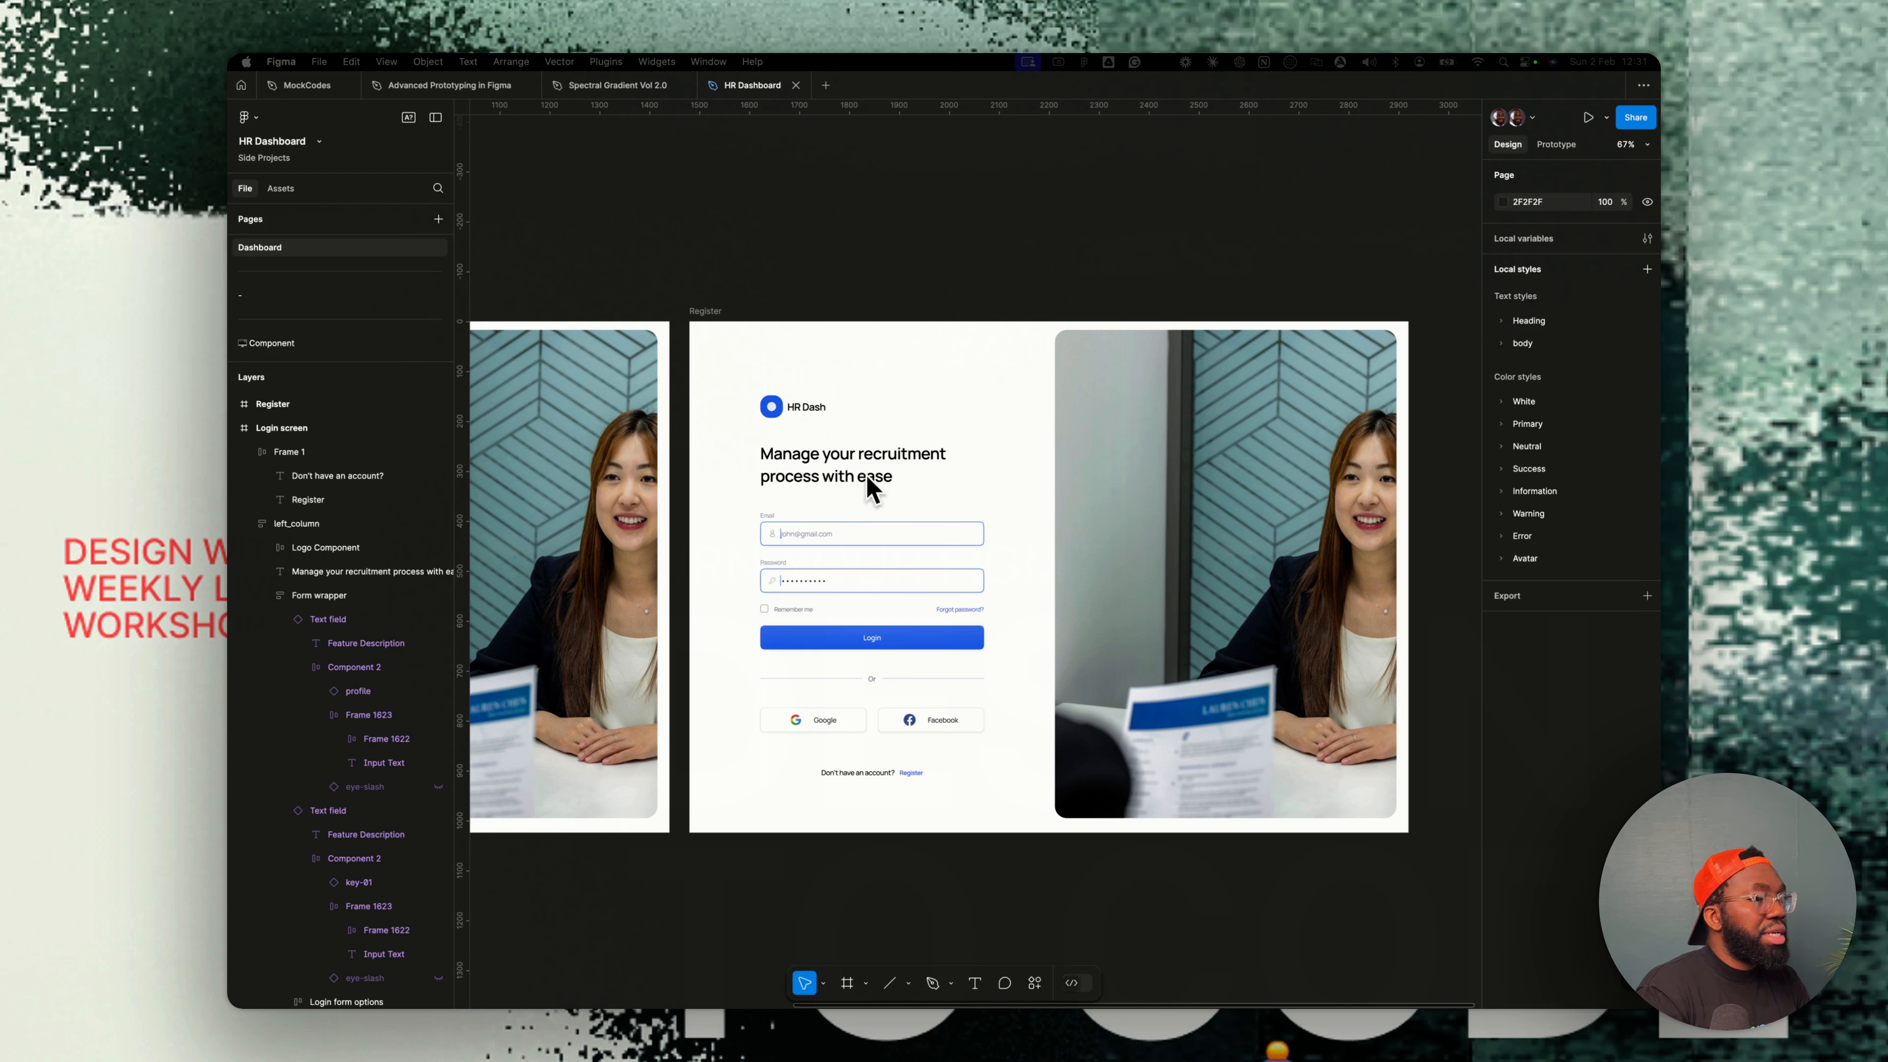
# - Change the Register screen's heading to Create account to get started
pyautogui.doubleClick(873, 459)
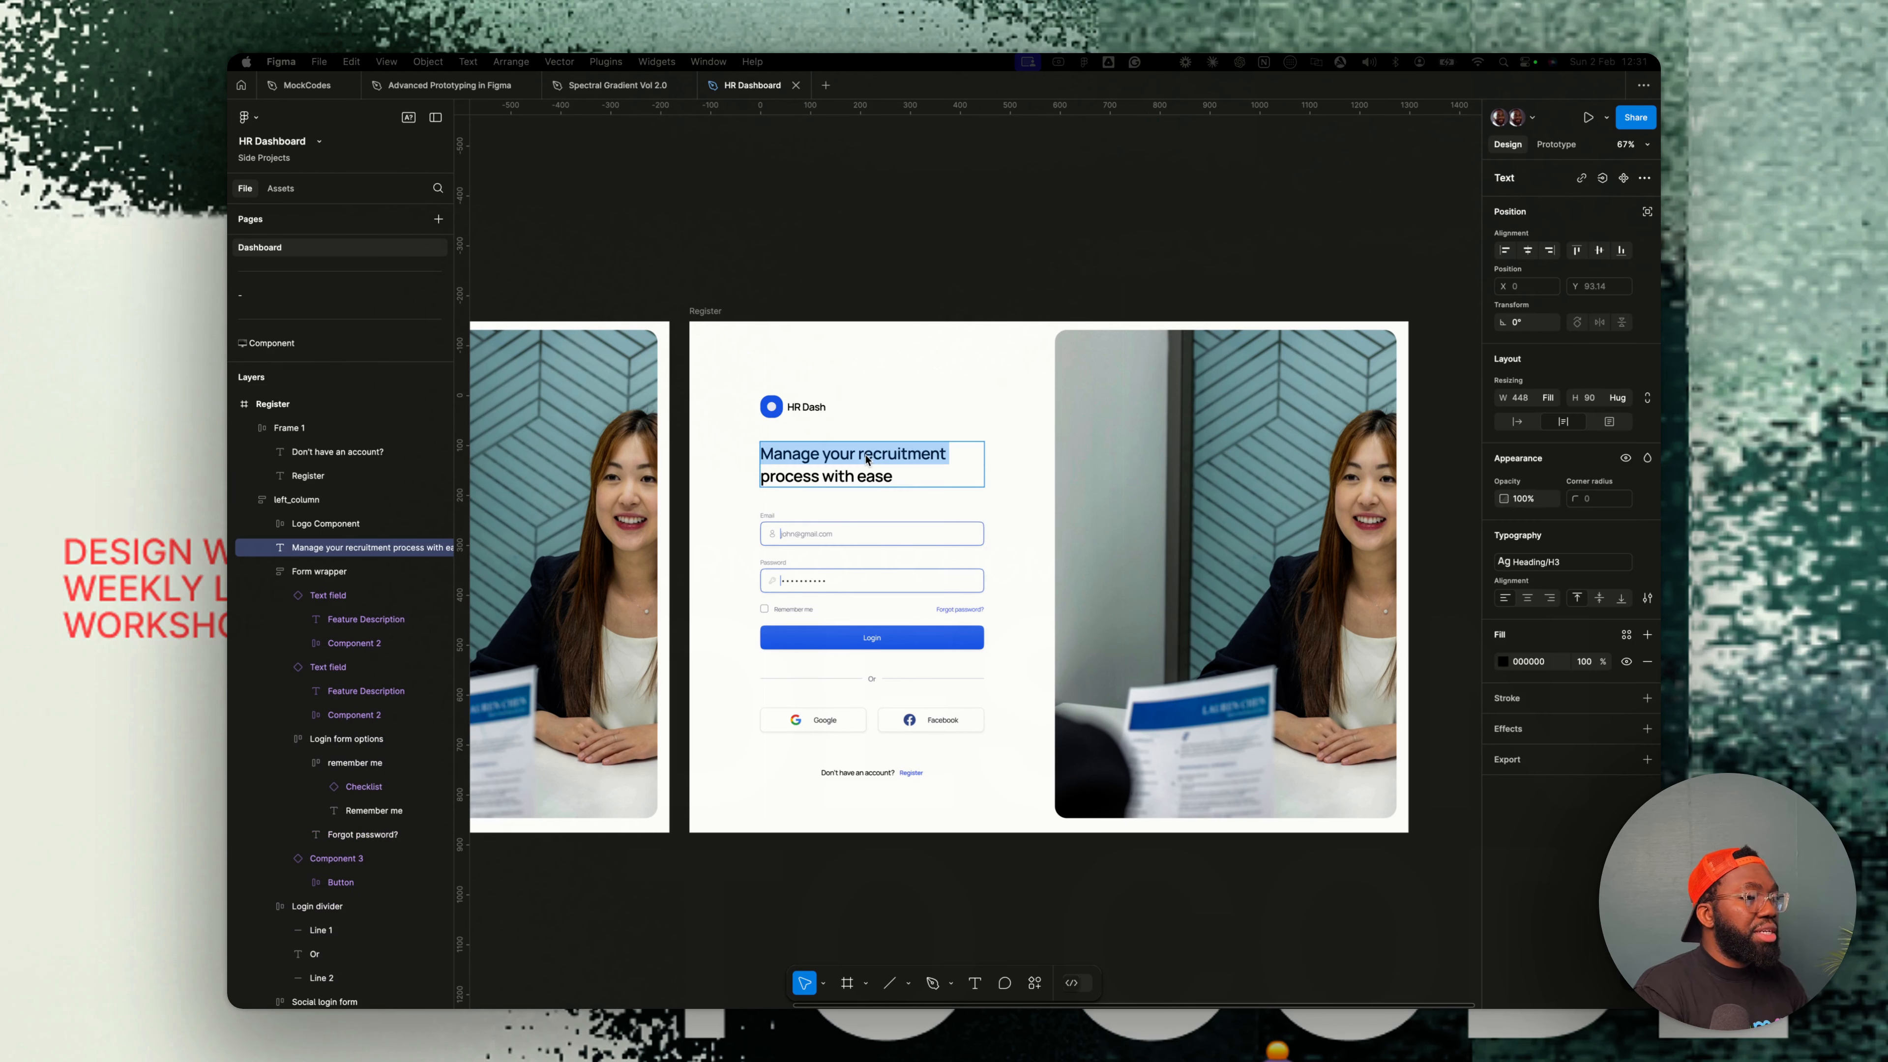
pyautogui.write('Cer')
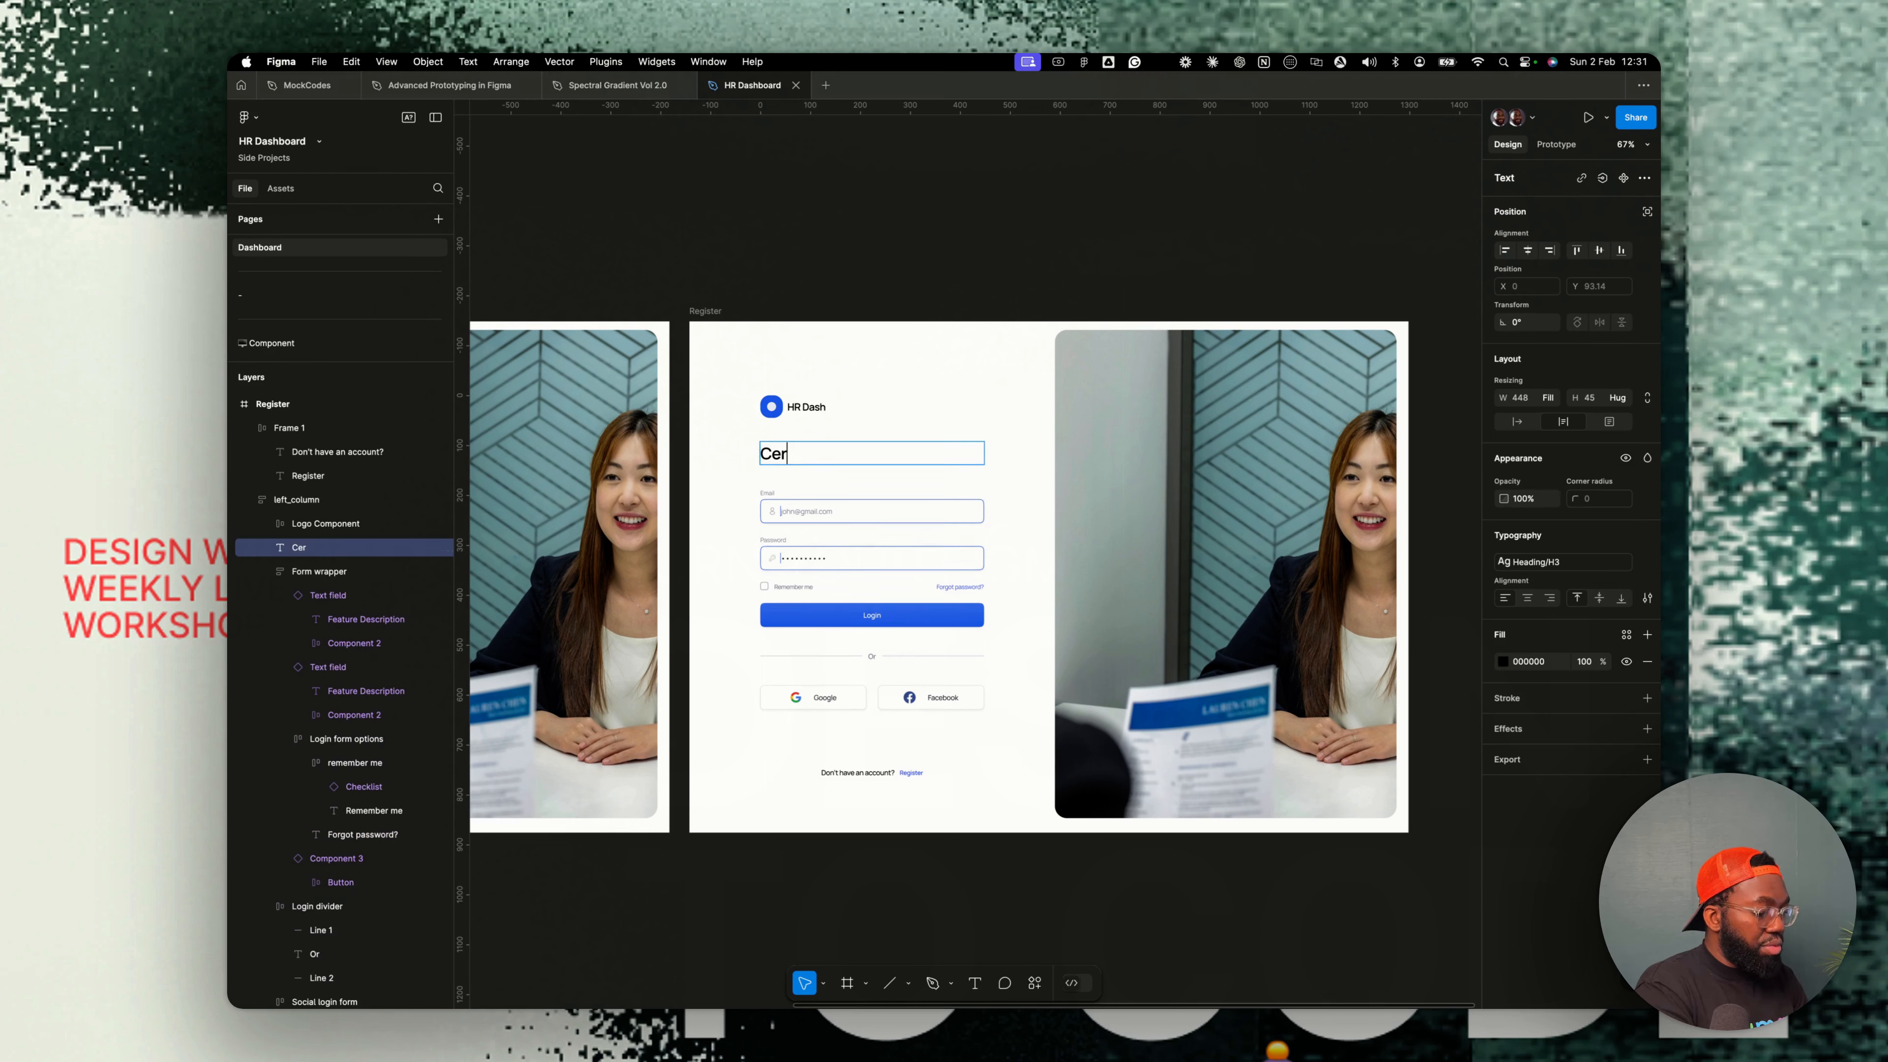
pyautogui.write('reate account to get stas')
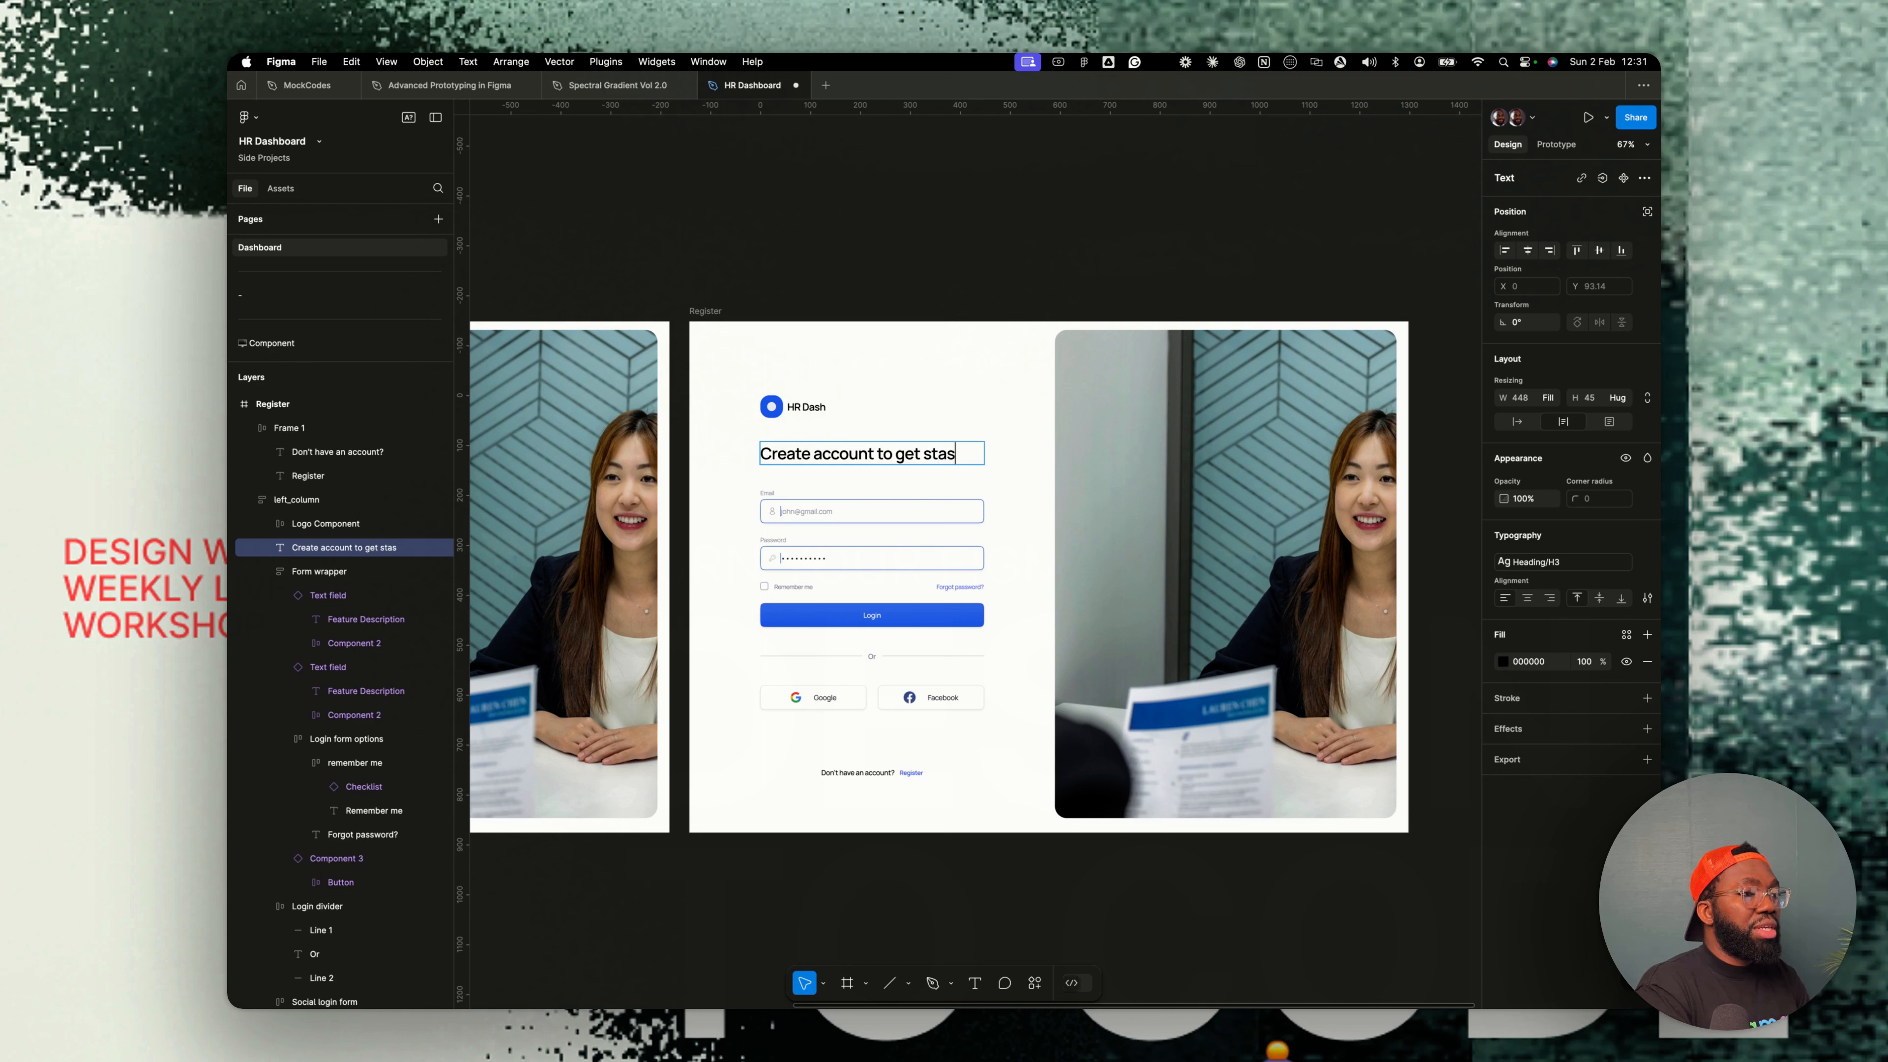
pyautogui.press('BackSpace')
pyautogui.write('rted')
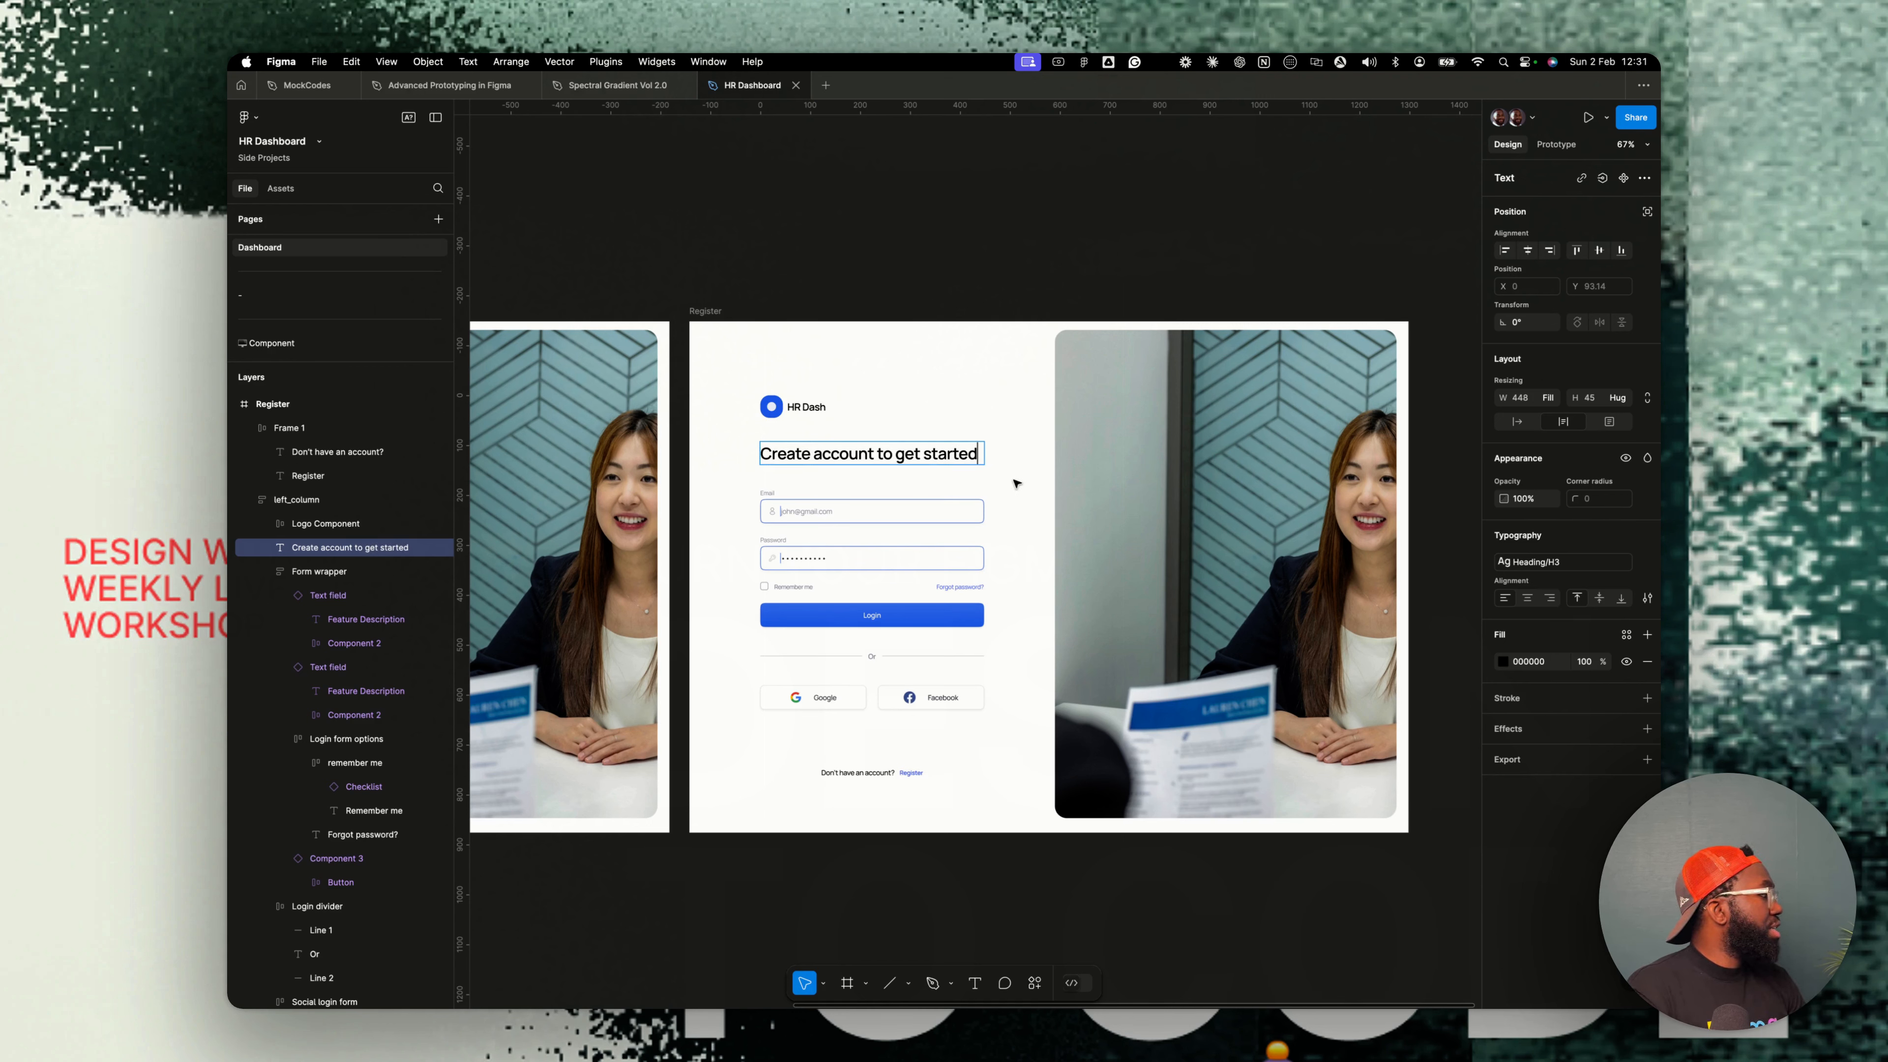
# - Retitle the first form field as First name
pyautogui.click(797, 510)
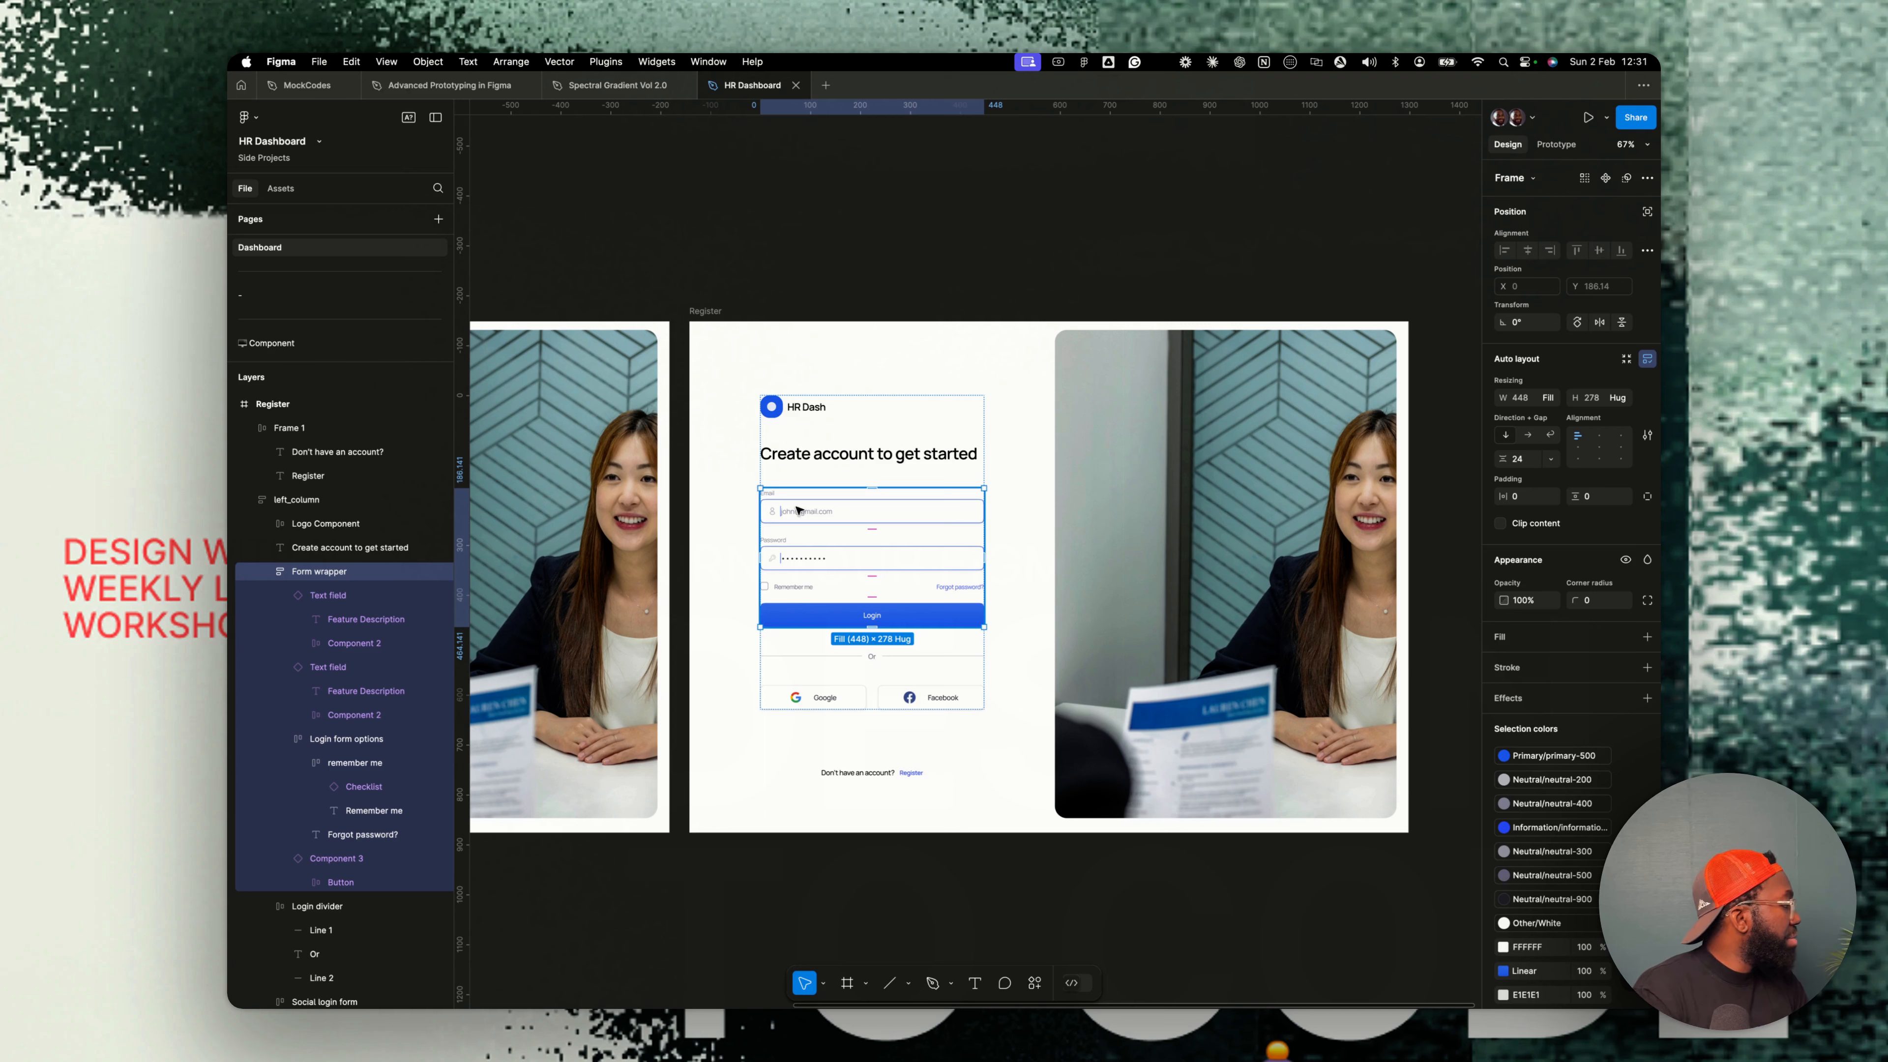
pyautogui.hscroll(1, 840, 521)
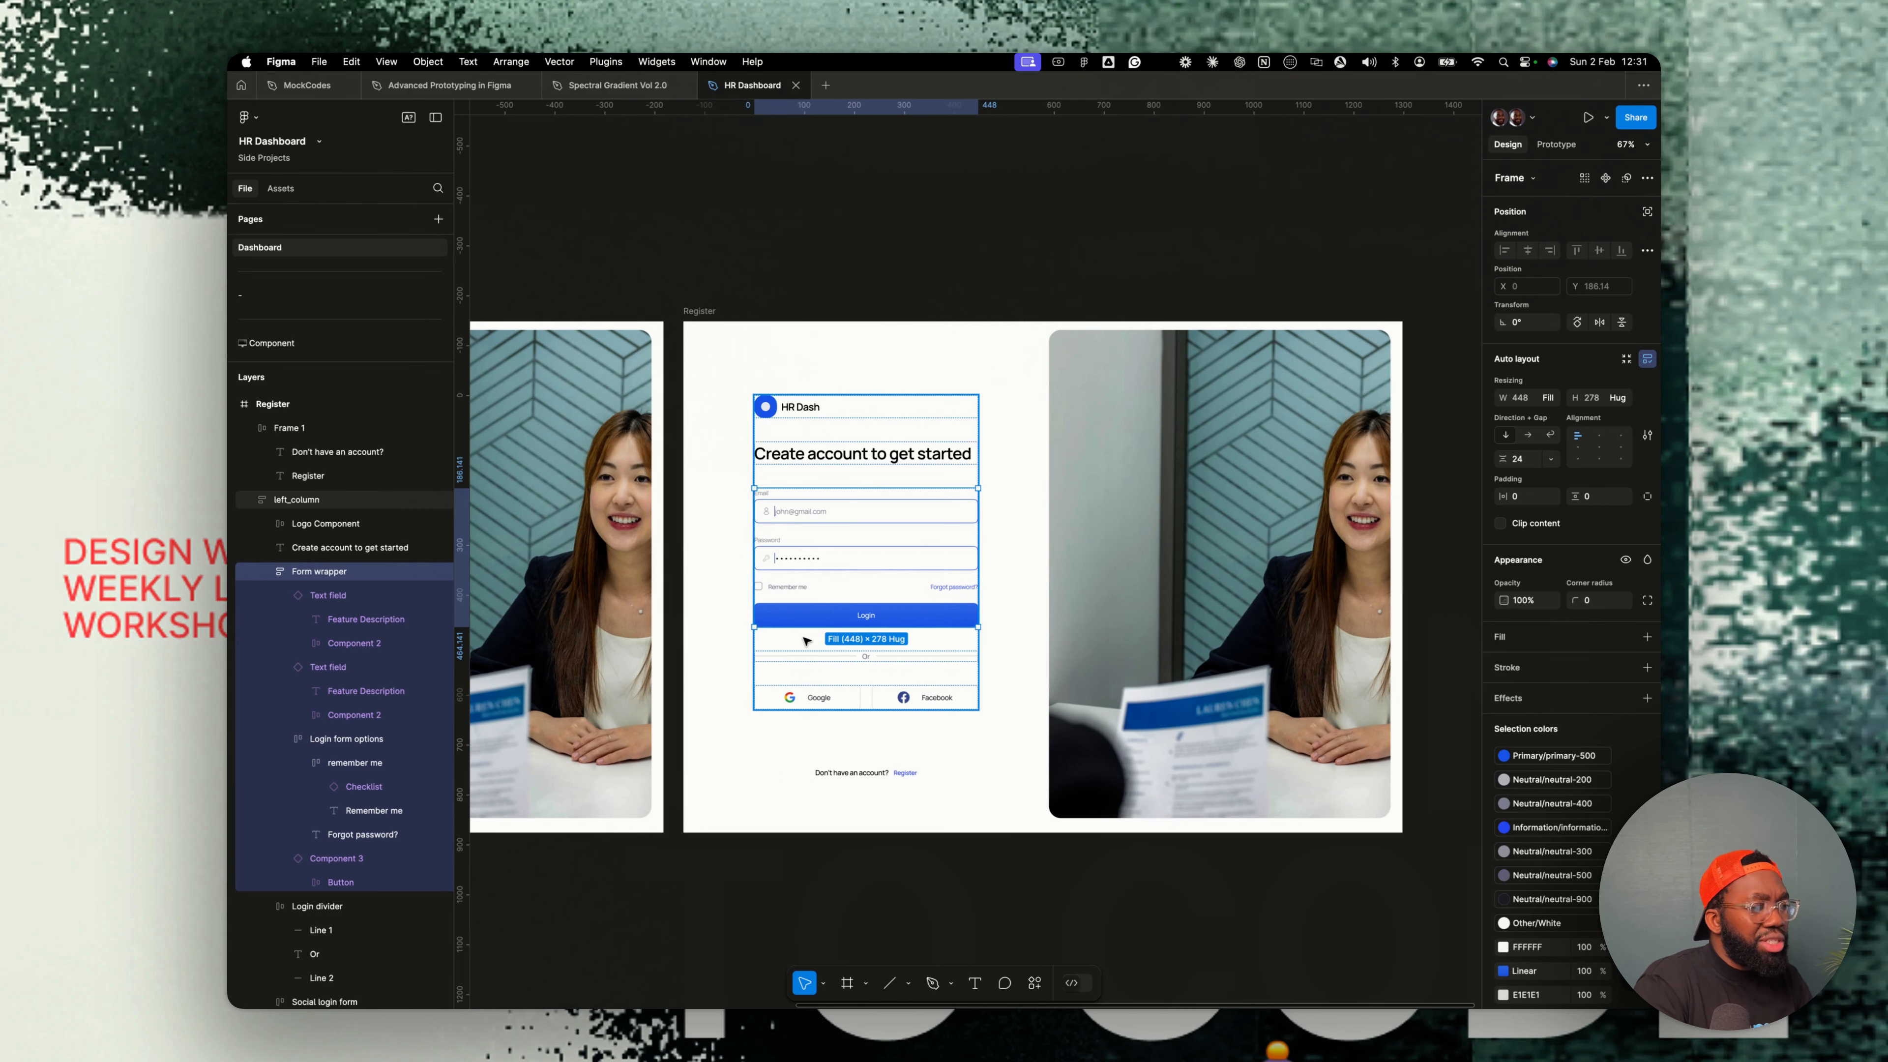
pyautogui.scroll(5, 788, 585)
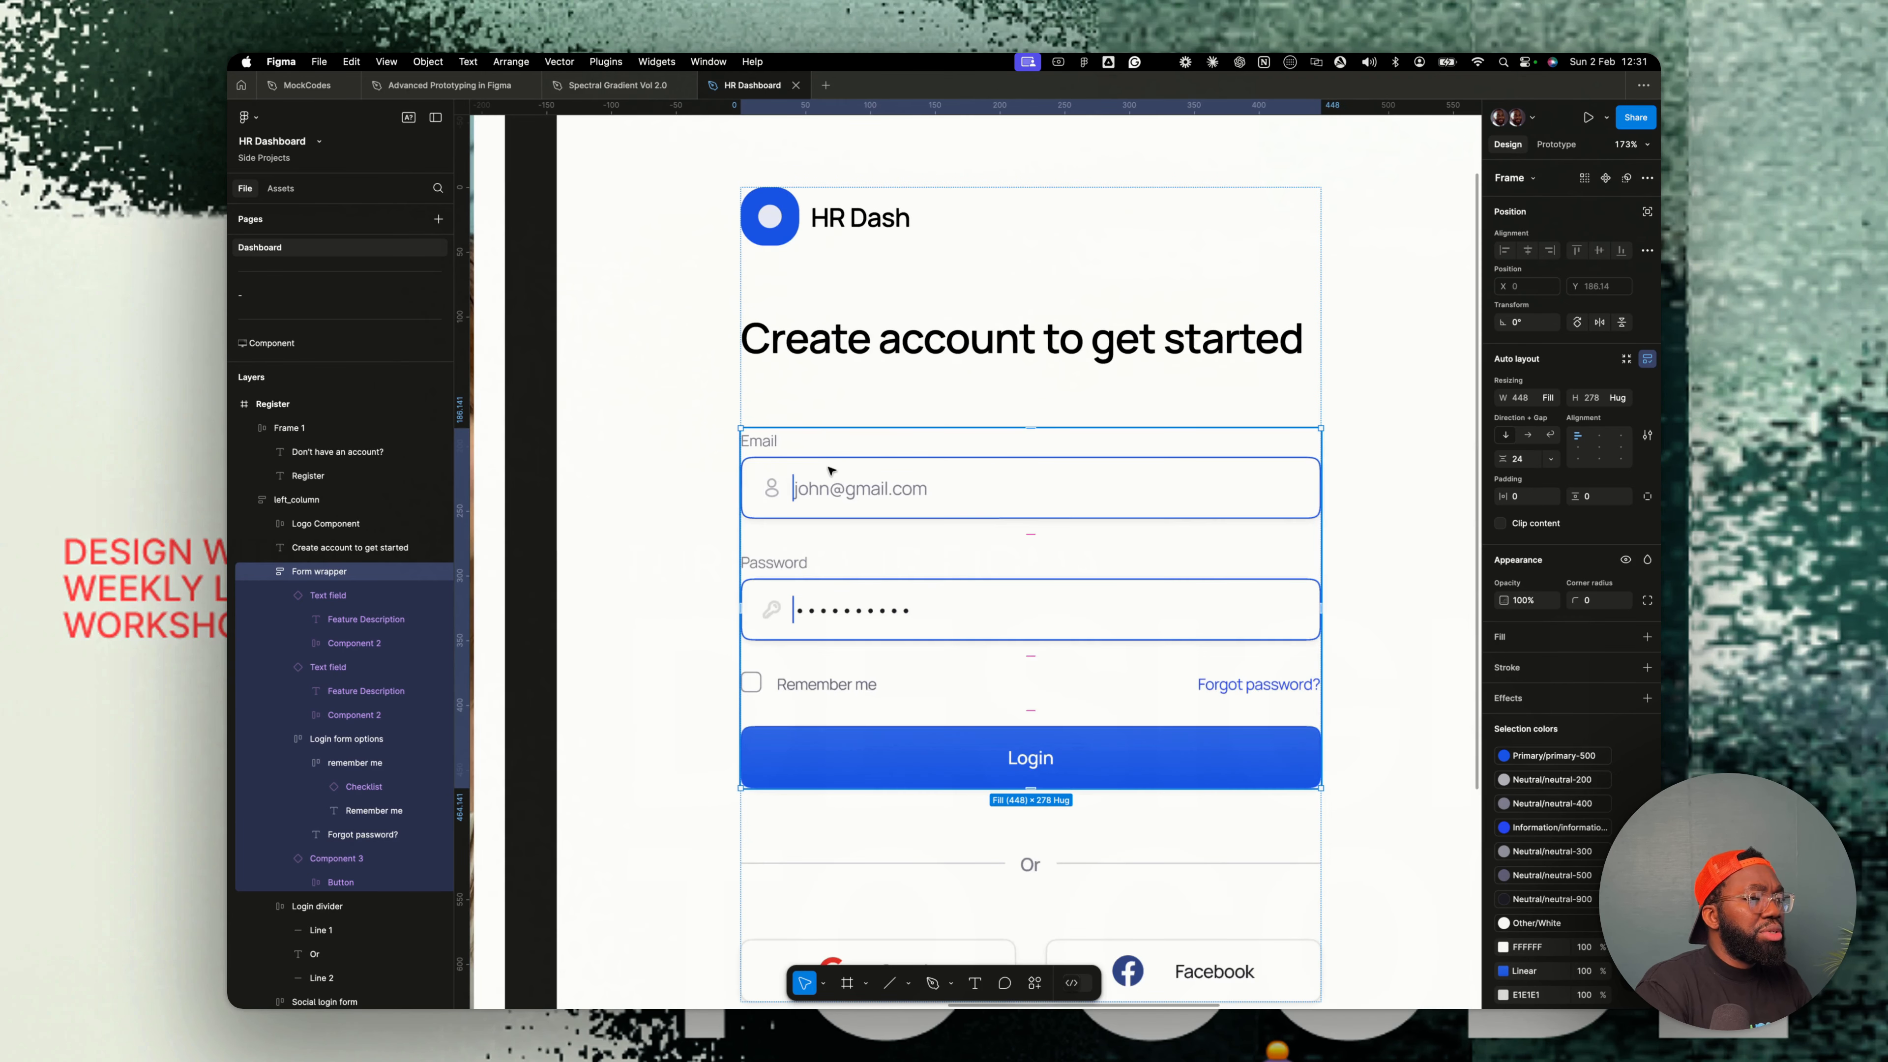
pyautogui.click(1058, 505)
pyautogui.click(1598, 400)
pyautogui.write('F')
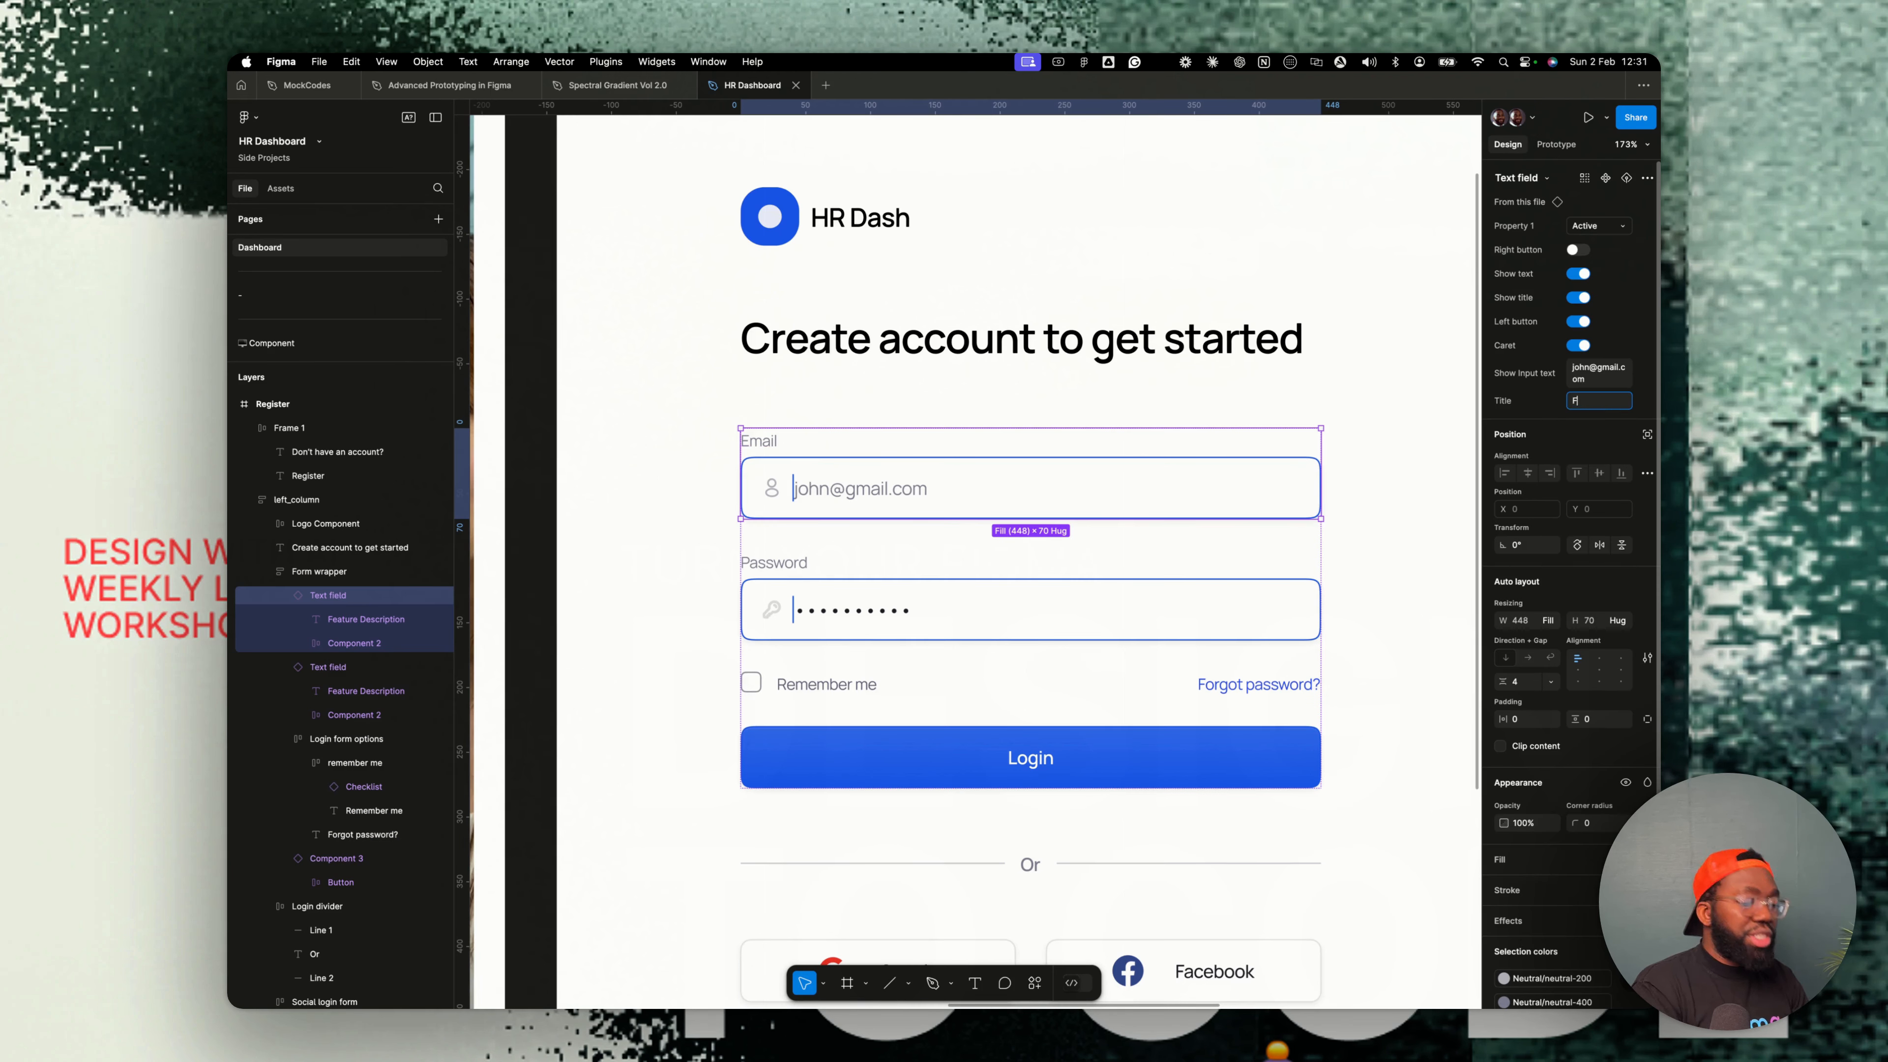
pyautogui.write('irst name')
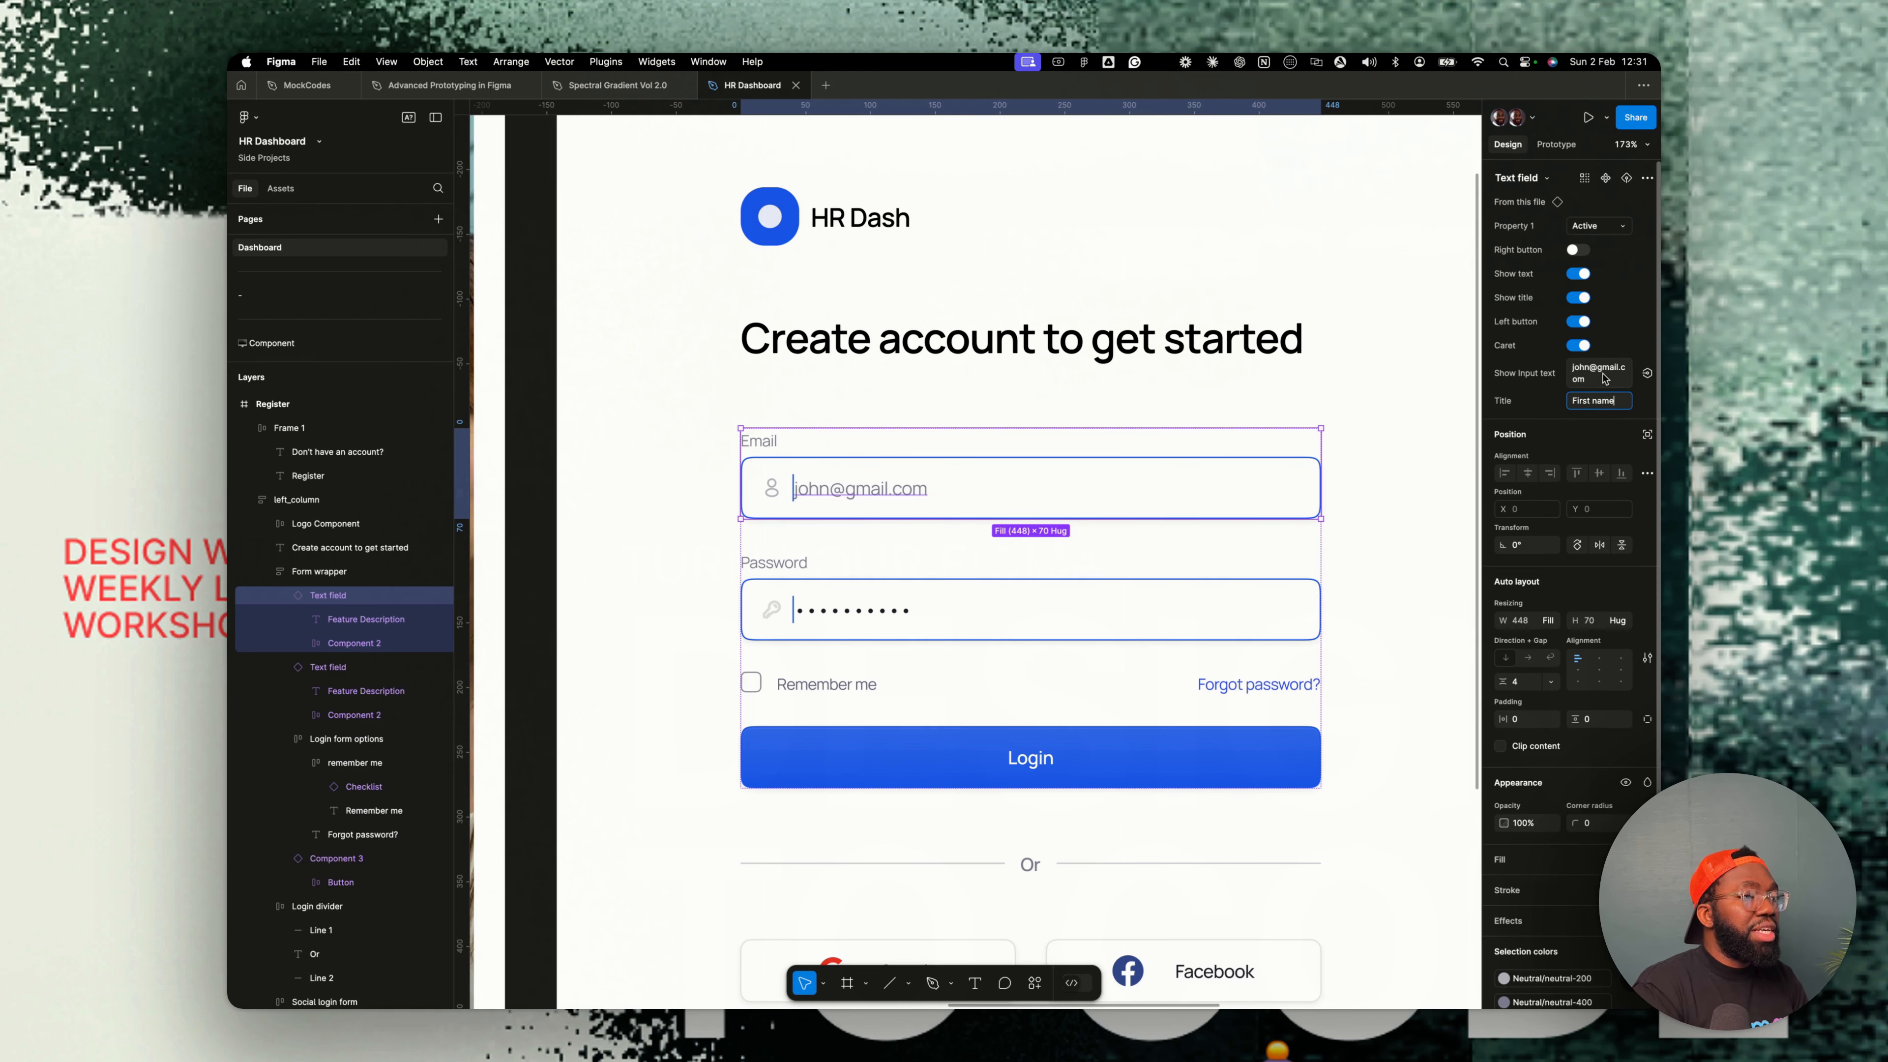
# - Set the First name field's input text to a sample full name
pyautogui.click(1603, 381)
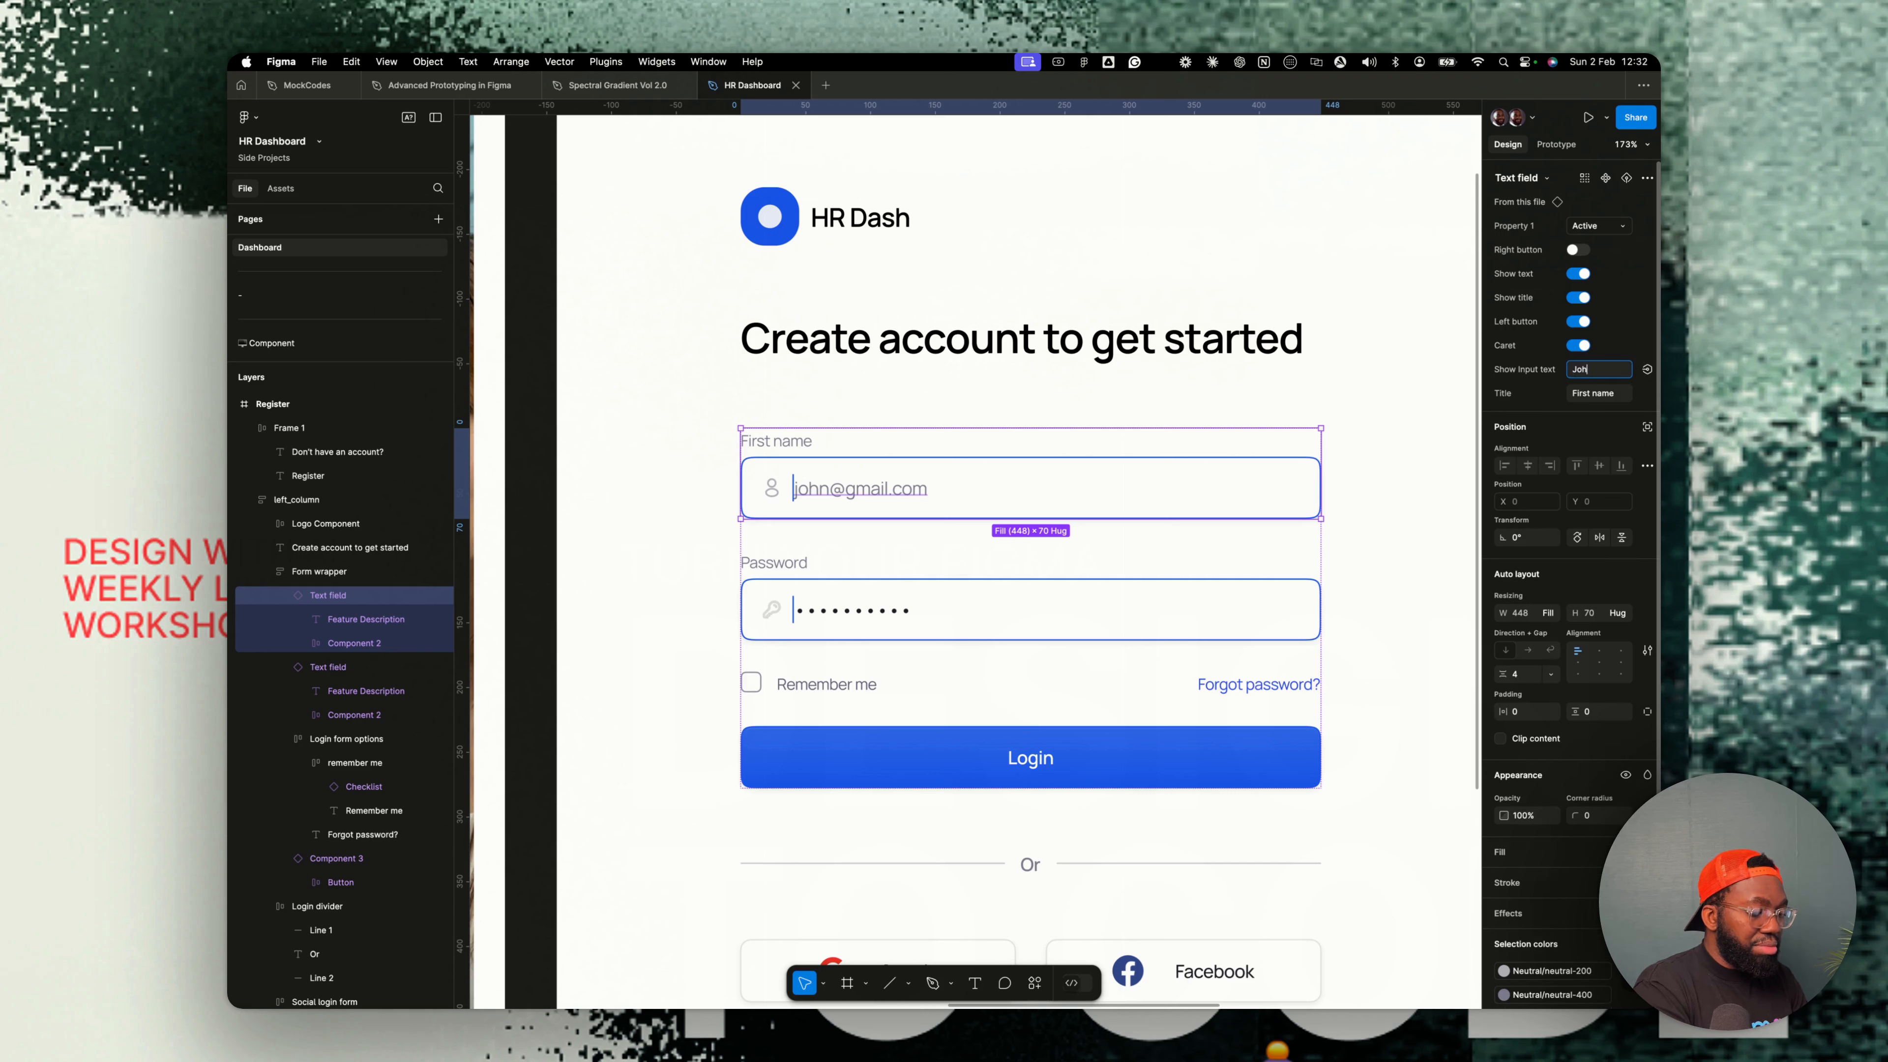
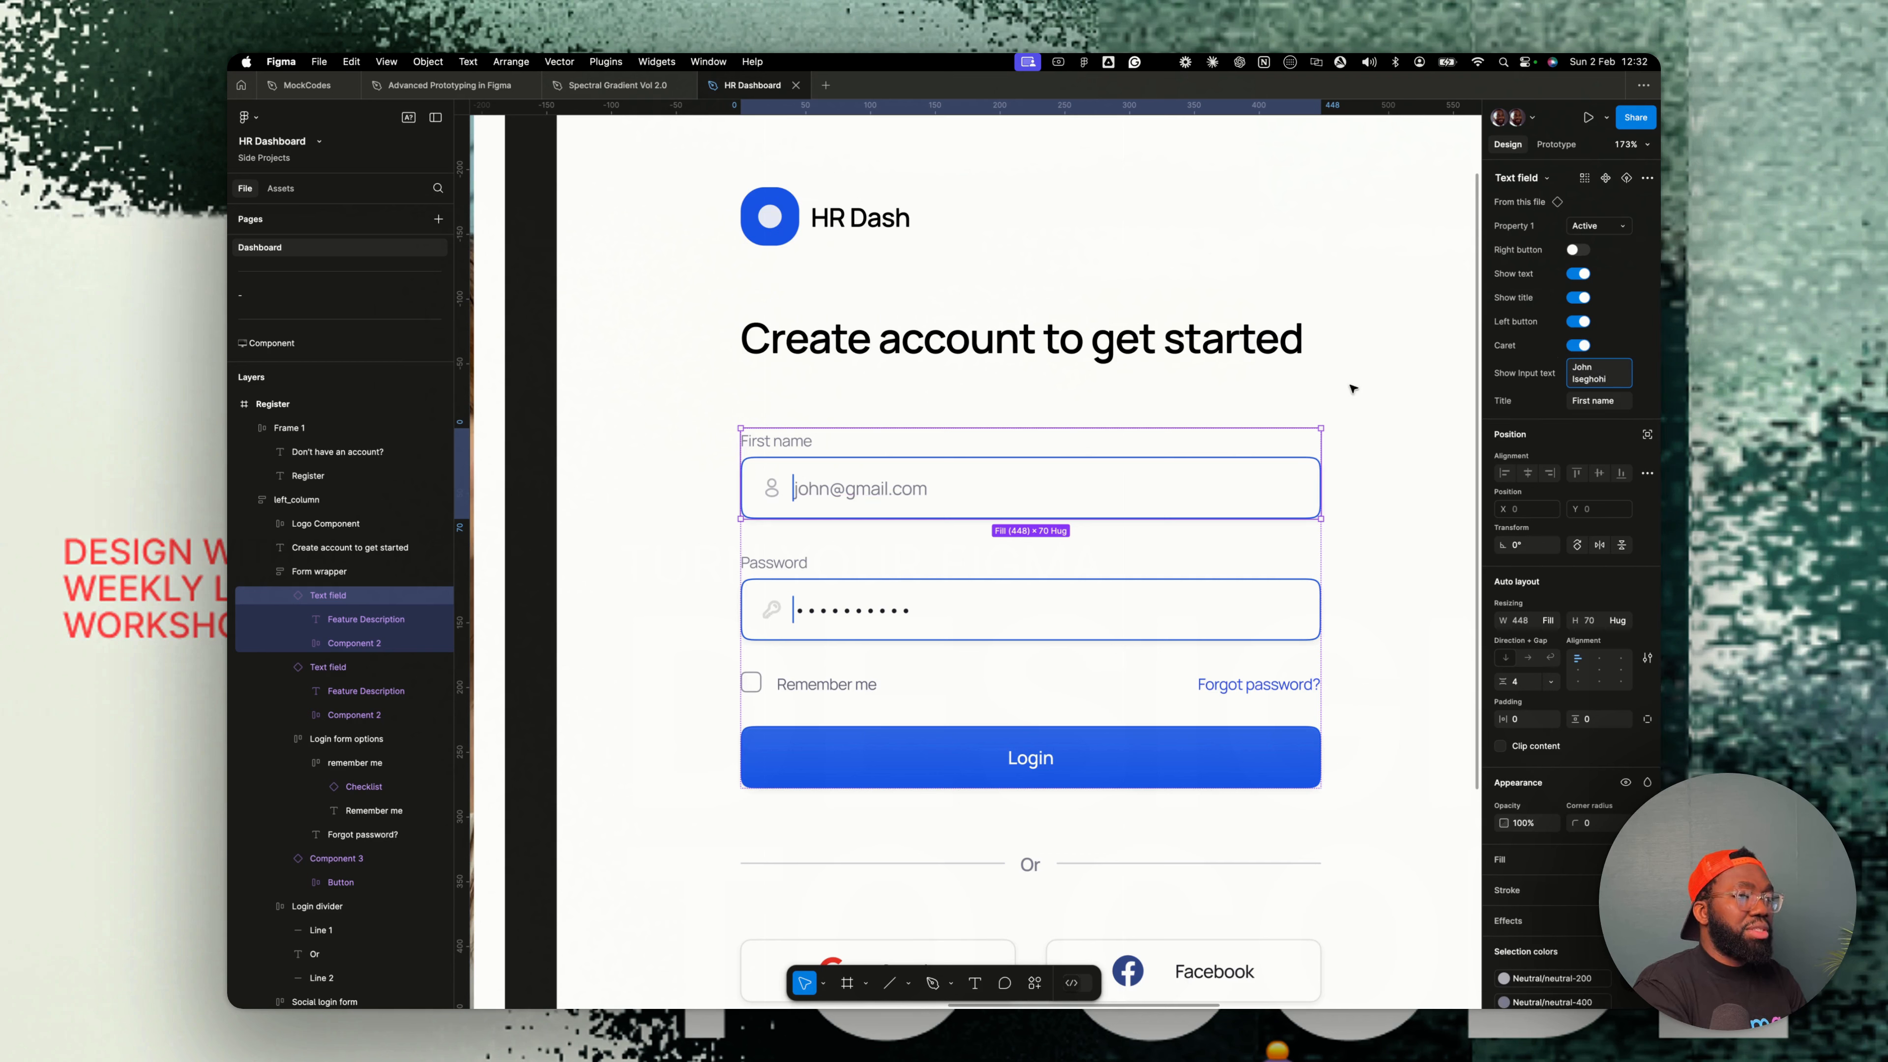
pyautogui.press('Return')
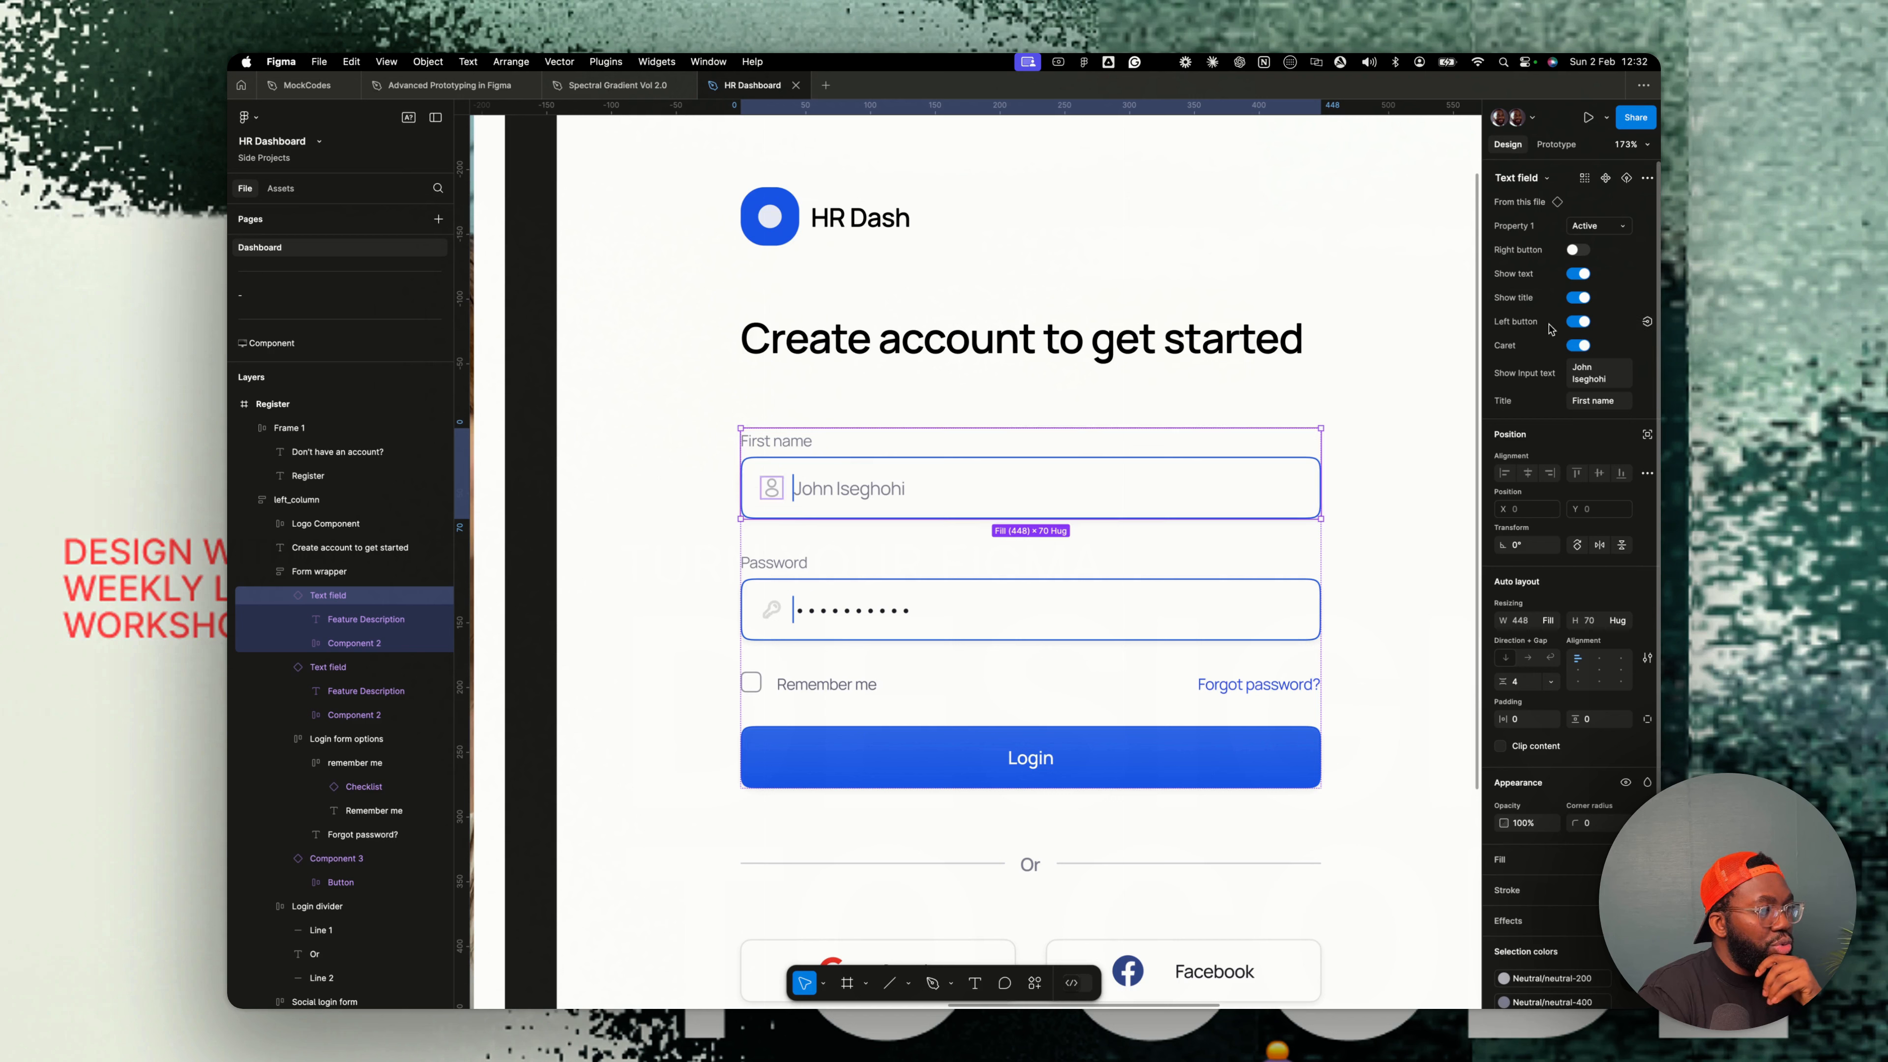
# - Turn off the left icon in the First name field
pyautogui.click(1574, 276)
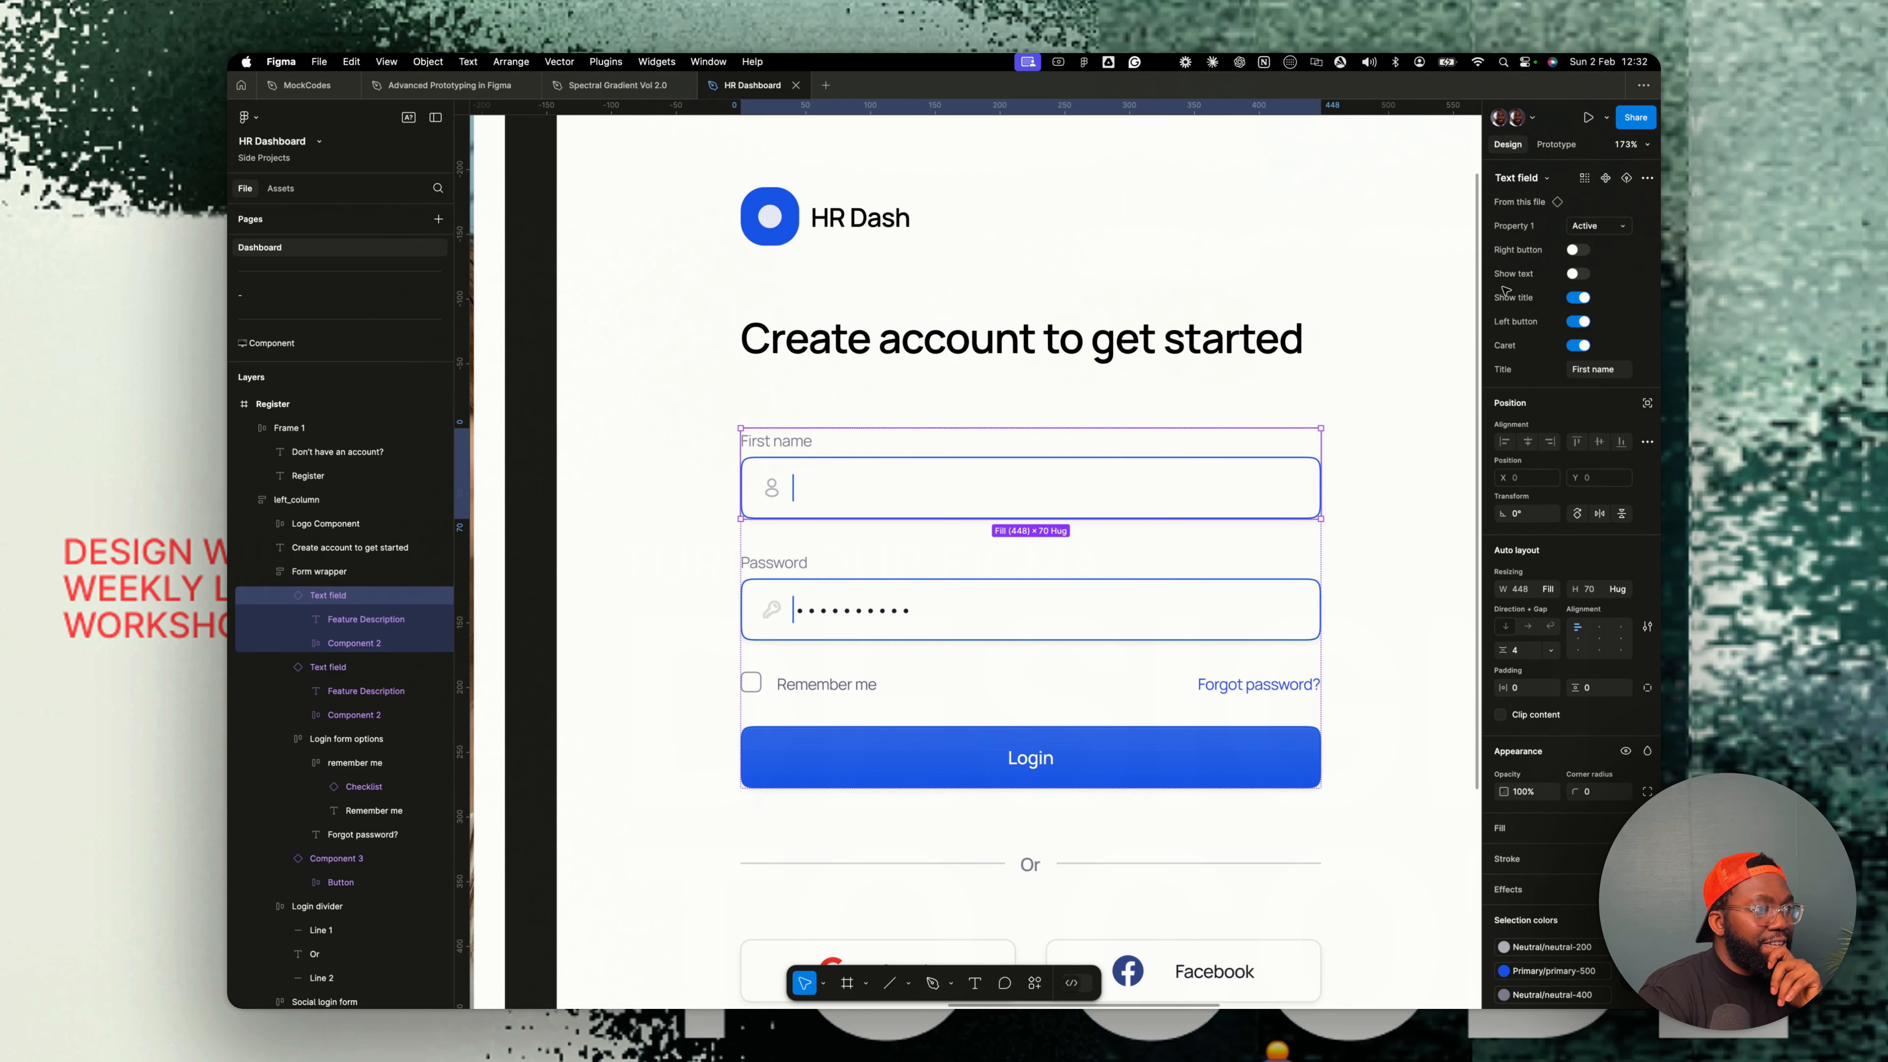
pyautogui.click(1574, 276)
pyautogui.click(1576, 322)
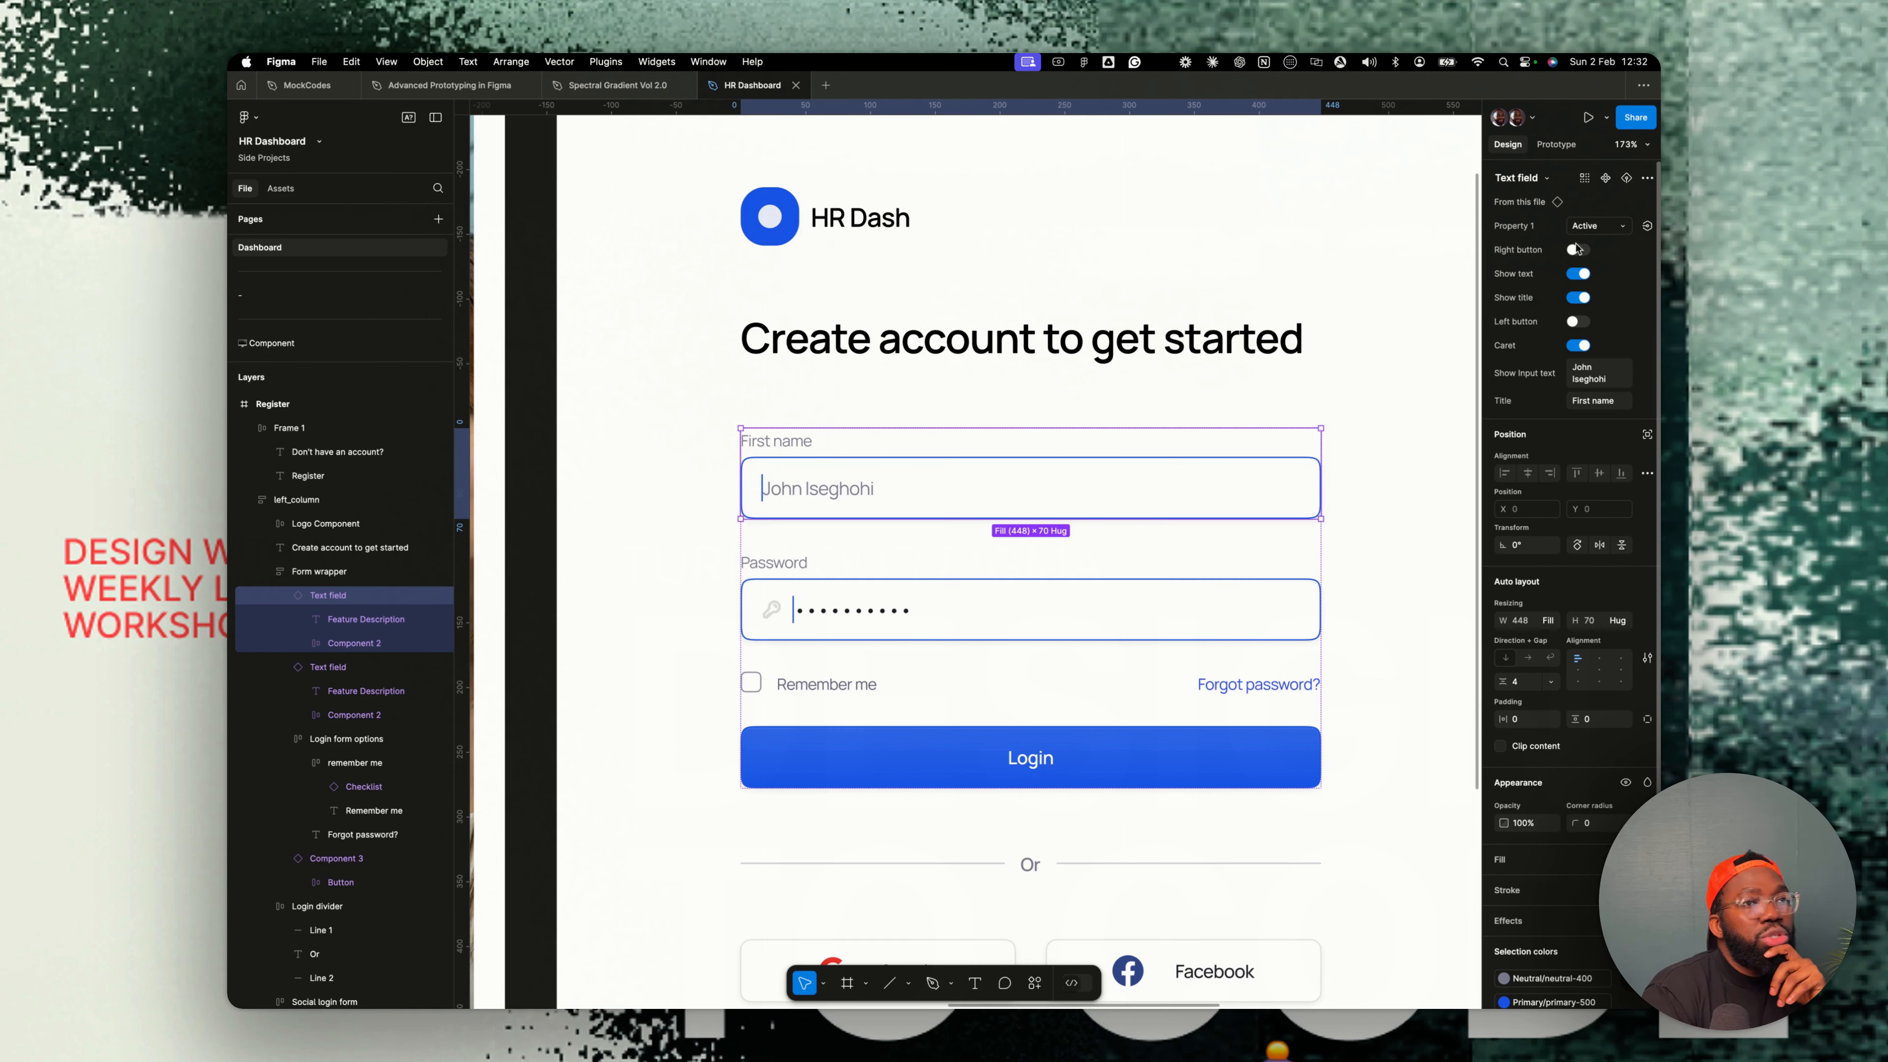
# - Switch the First name field's state to Inputed
pyautogui.click(1087, 602)
pyautogui.click(1256, 506)
pyautogui.click(1598, 225)
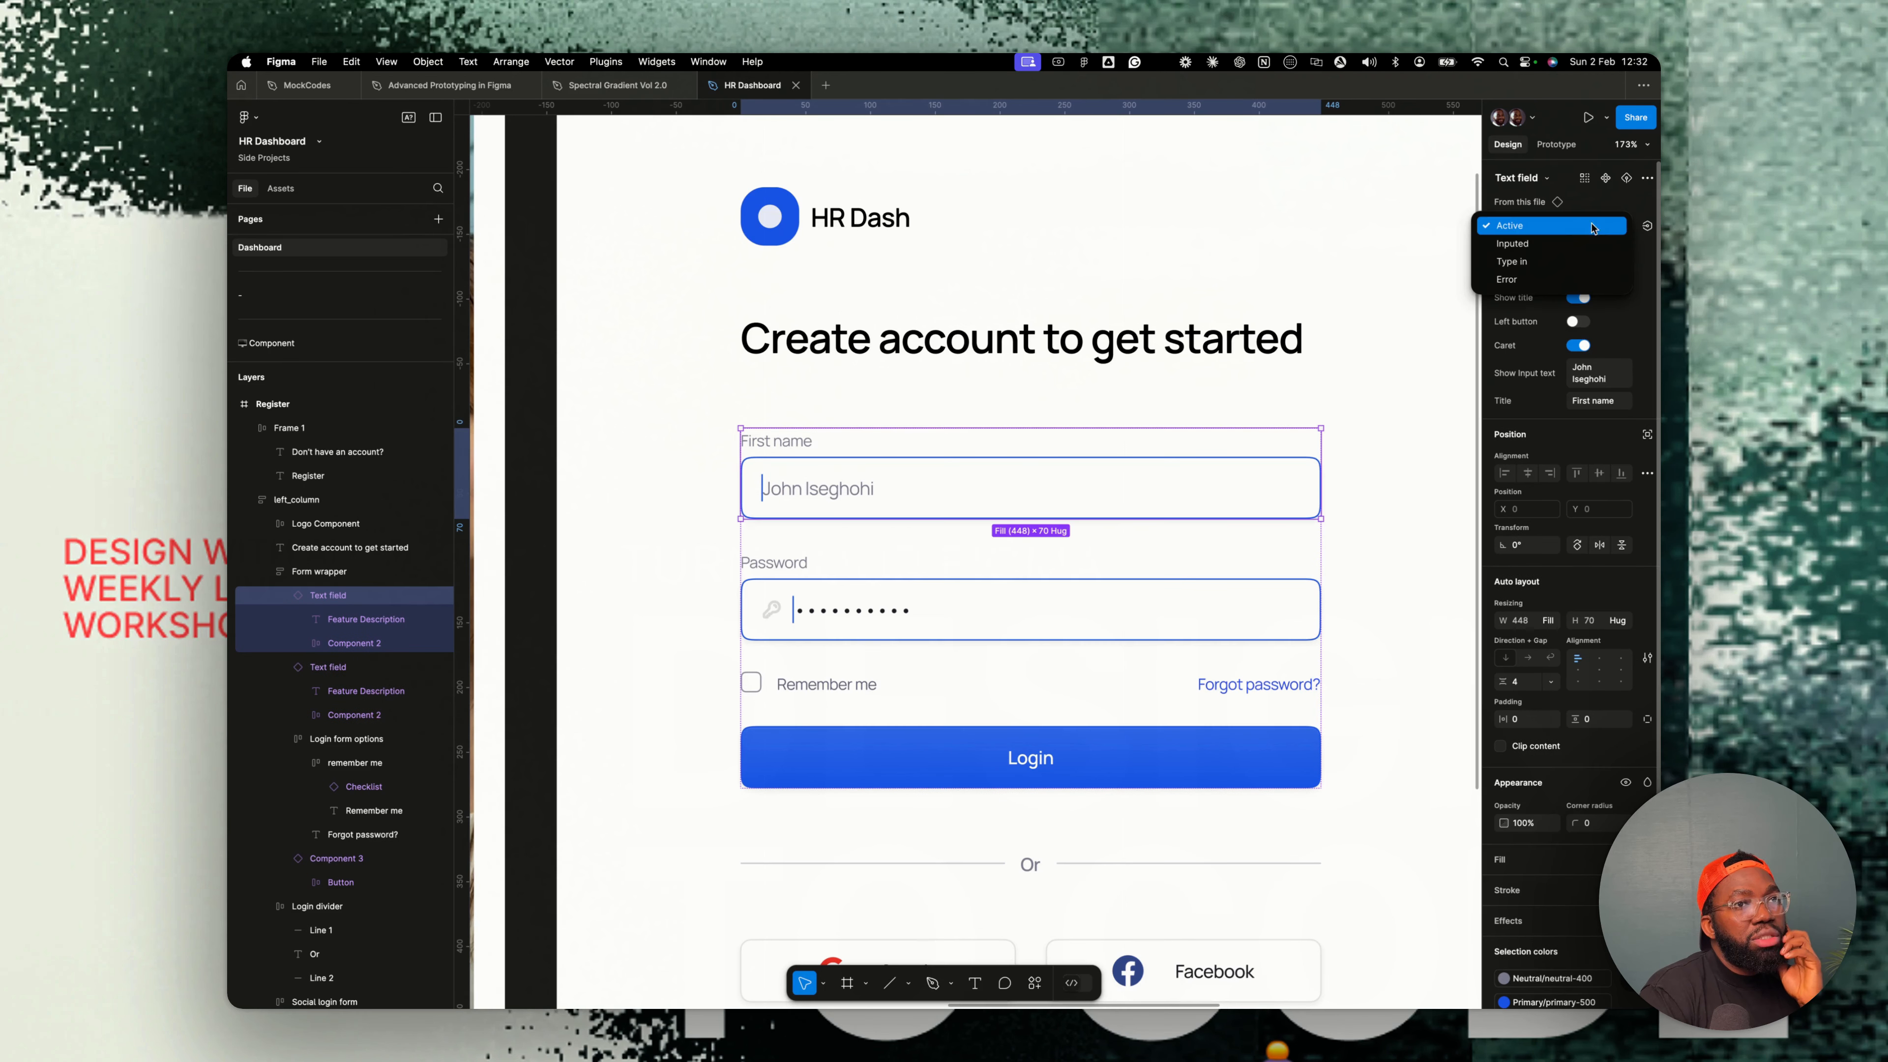
pyautogui.click(1536, 245)
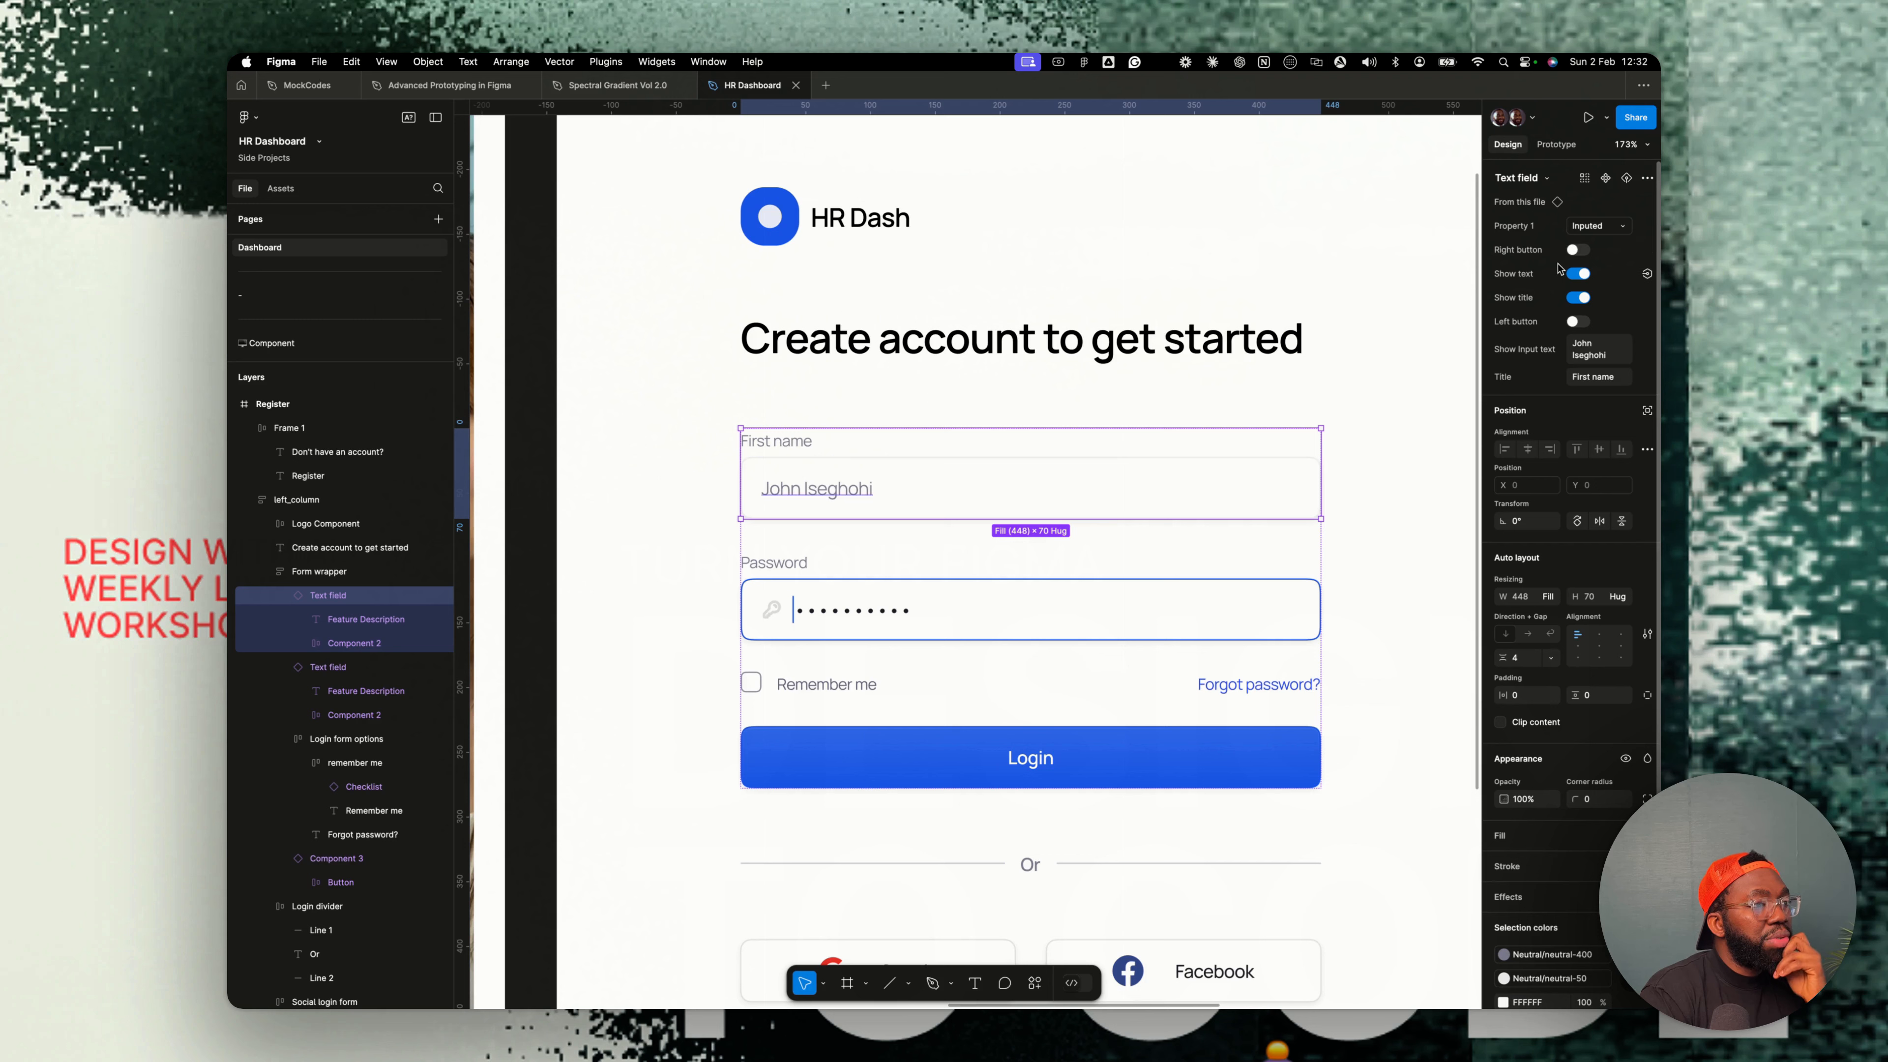
# - Set the Password field's state to Inputed and turn off its left icon
pyautogui.click(1064, 593)
pyautogui.click(1595, 225)
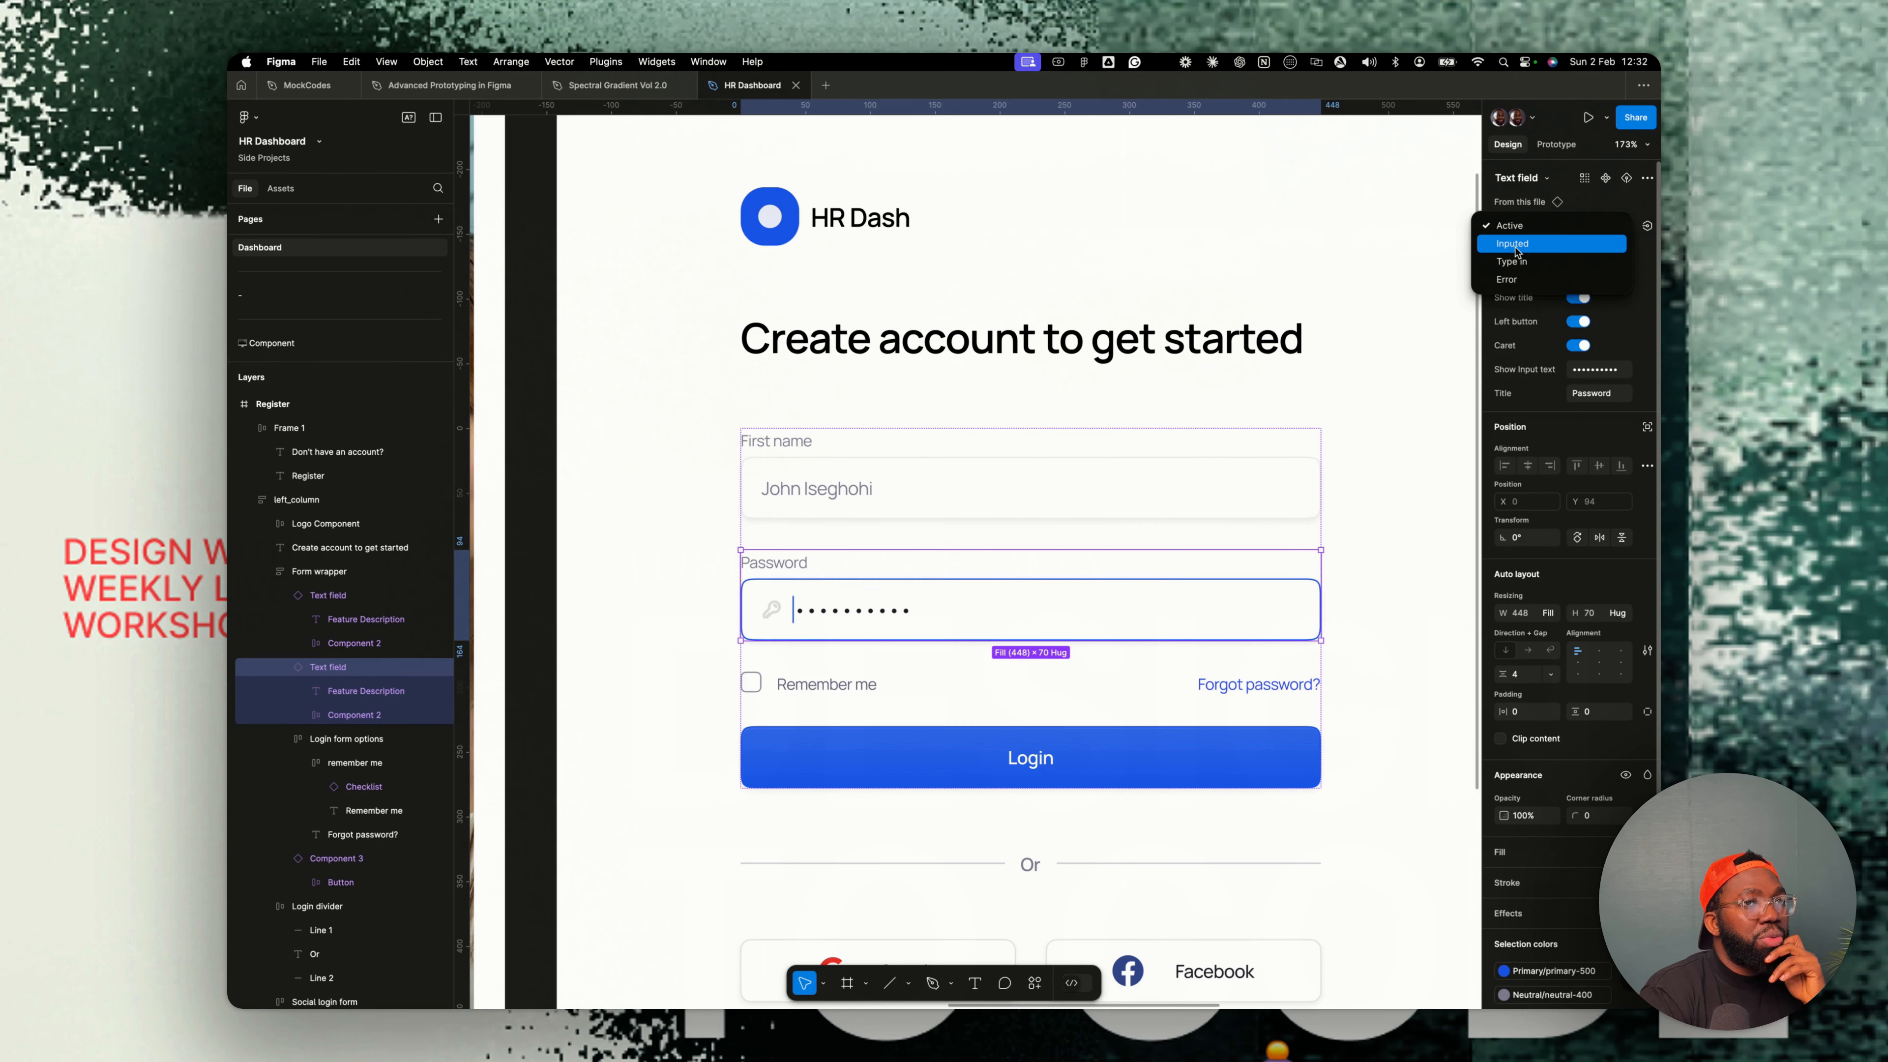
pyautogui.click(1517, 245)
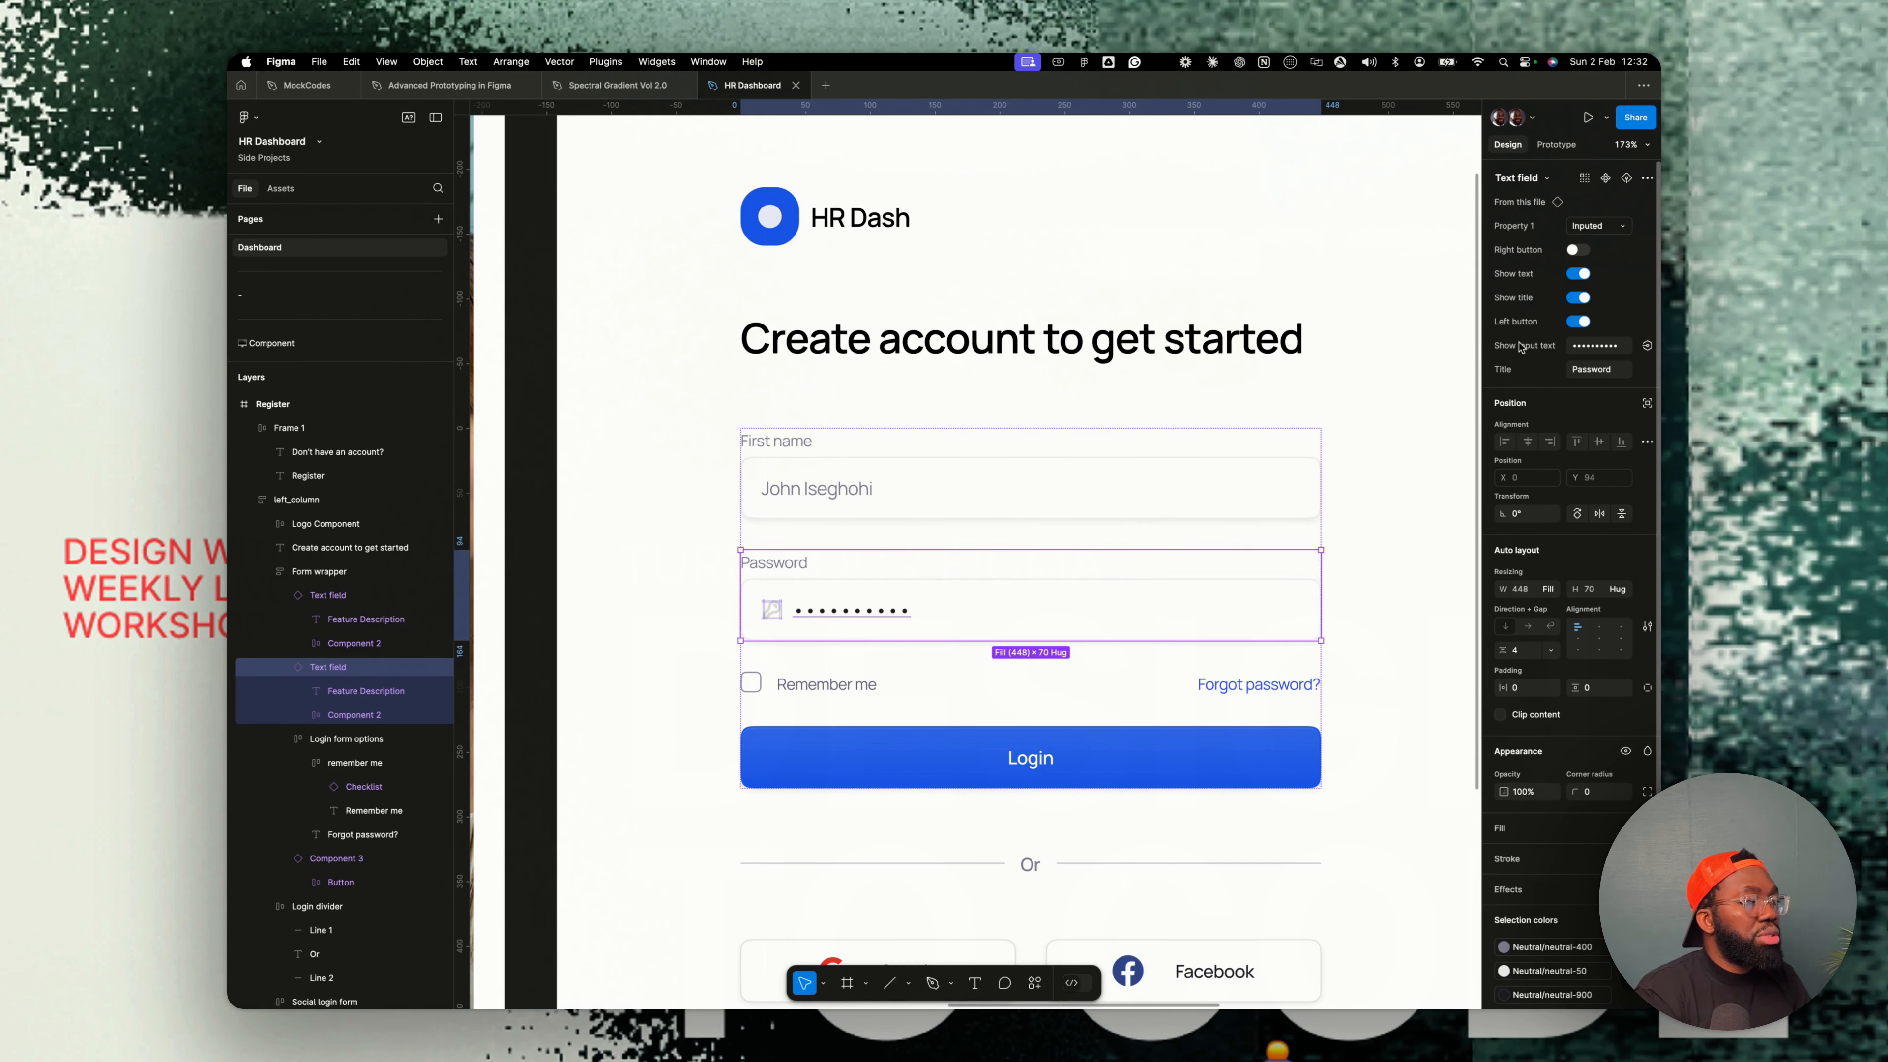
pyautogui.click(1578, 321)
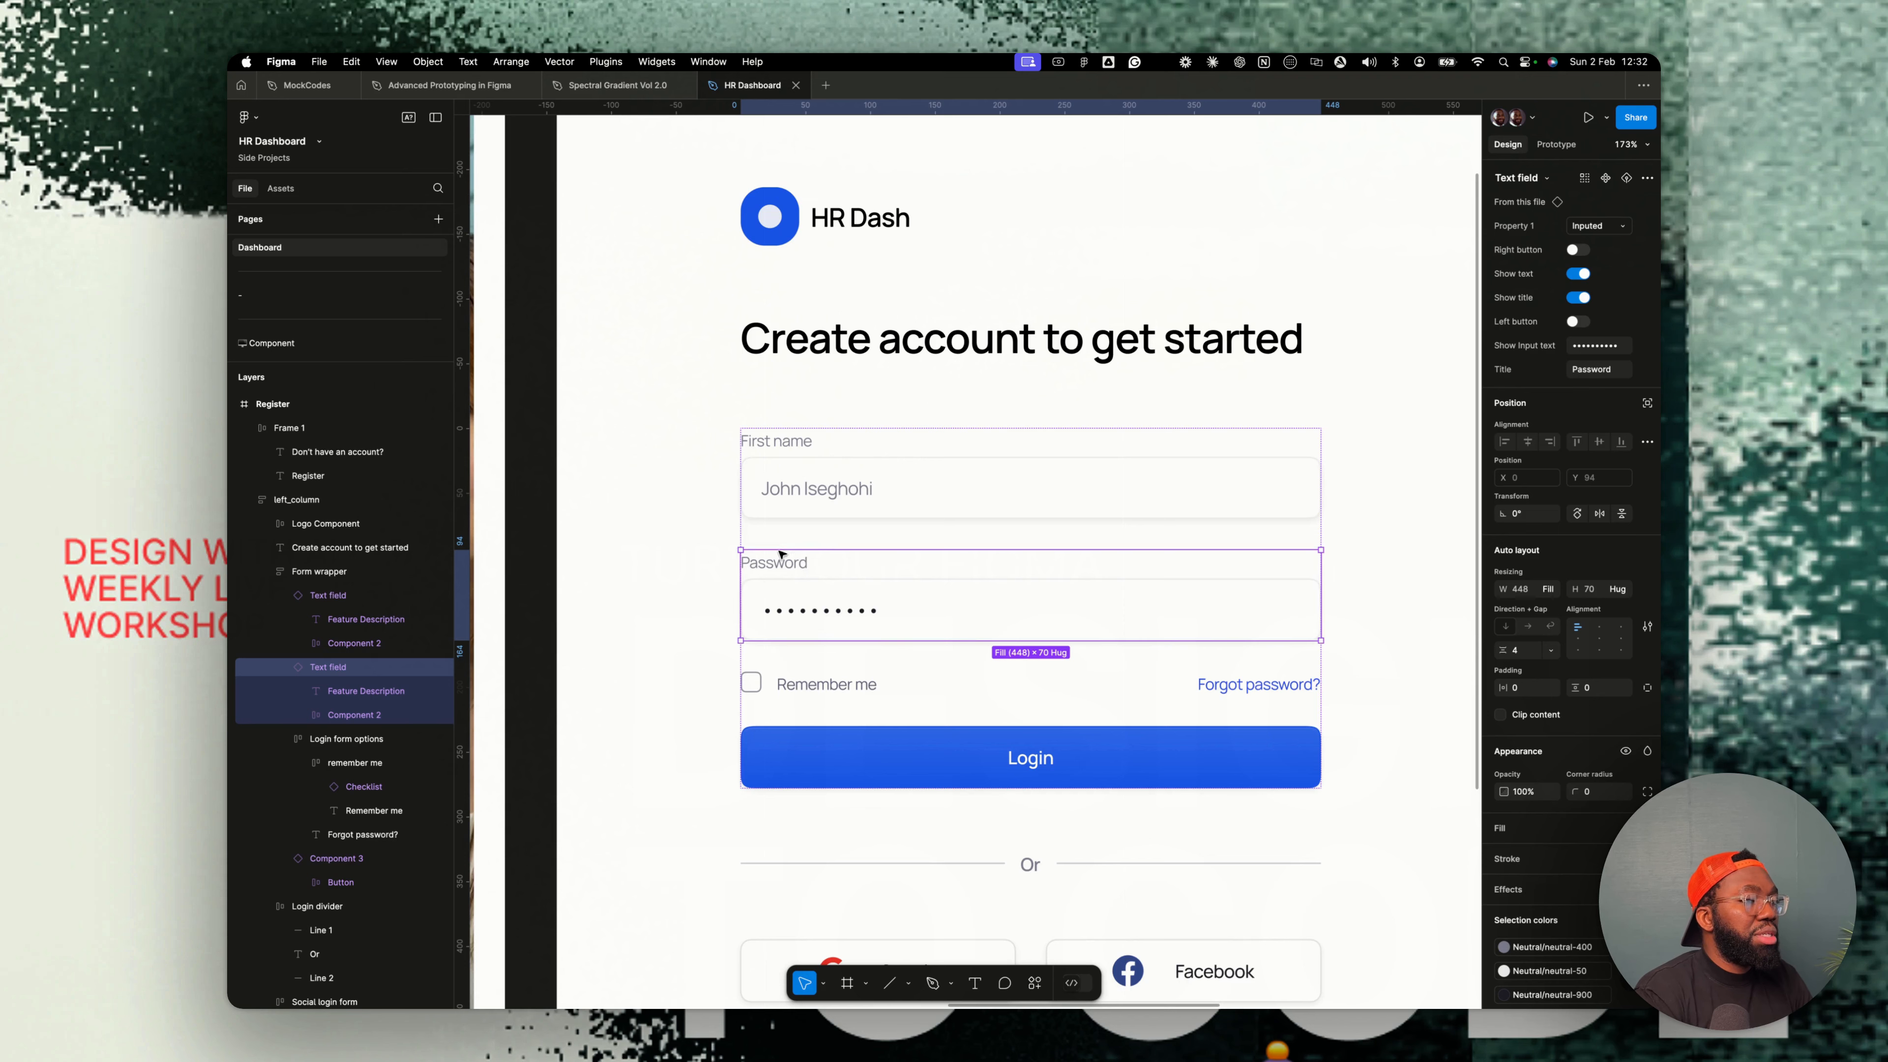
# - Duplicate the First name field and retitle the copy Last name
pyautogui.click(801, 466)
pyautogui.press('cmd+d')
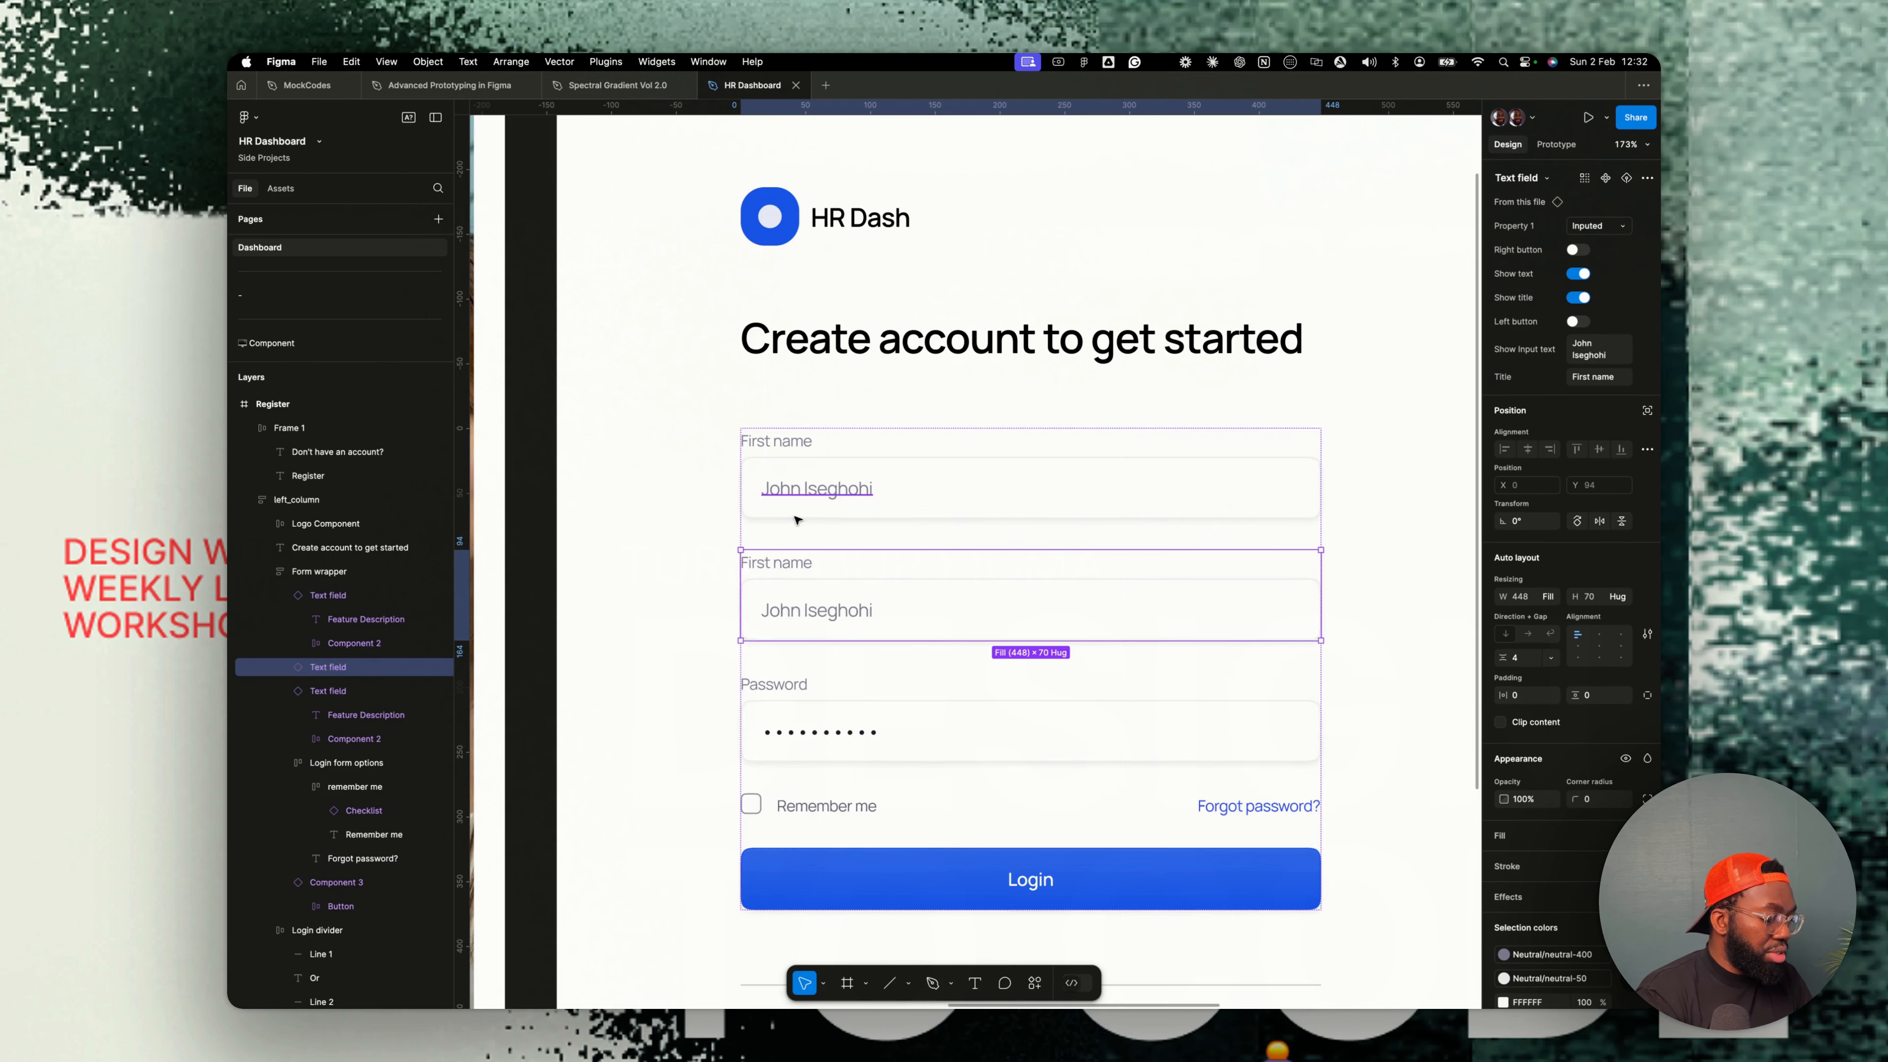
pyautogui.doubleClick(758, 565)
pyautogui.doubleClick(757, 566)
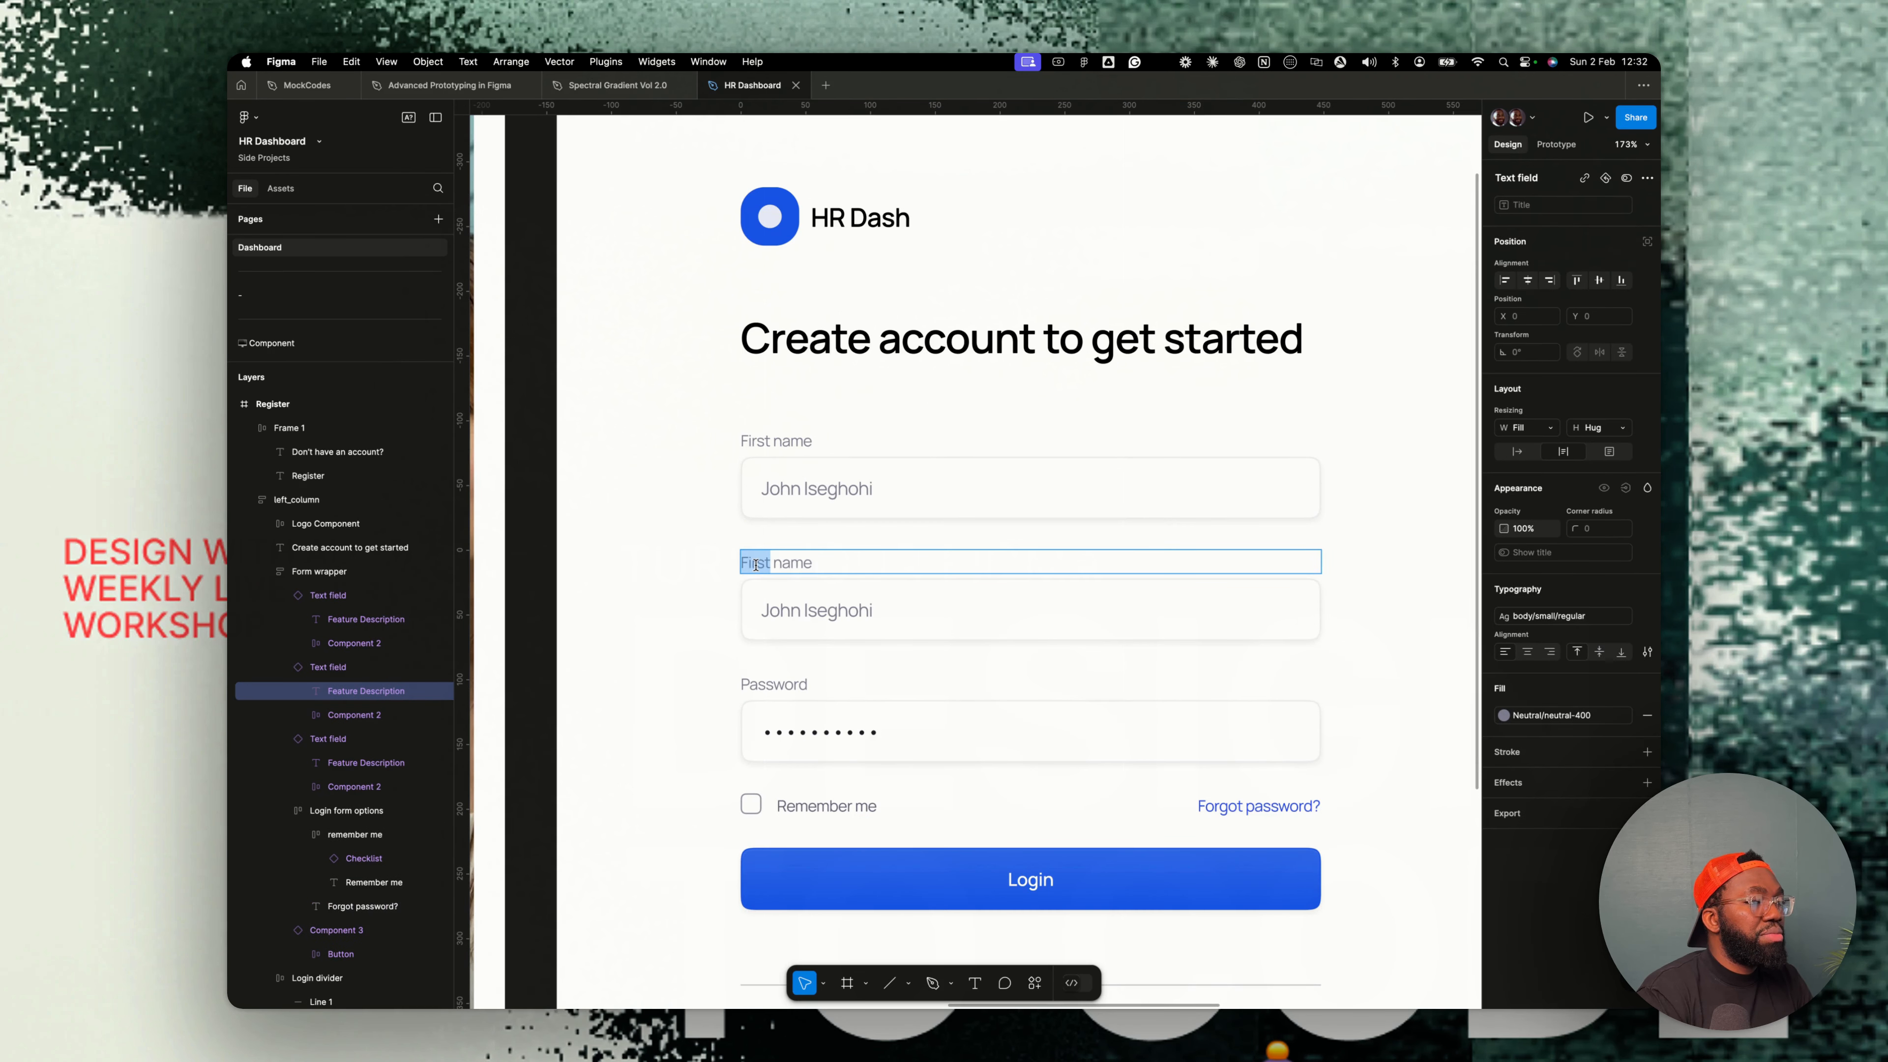
pyautogui.write('LAST')
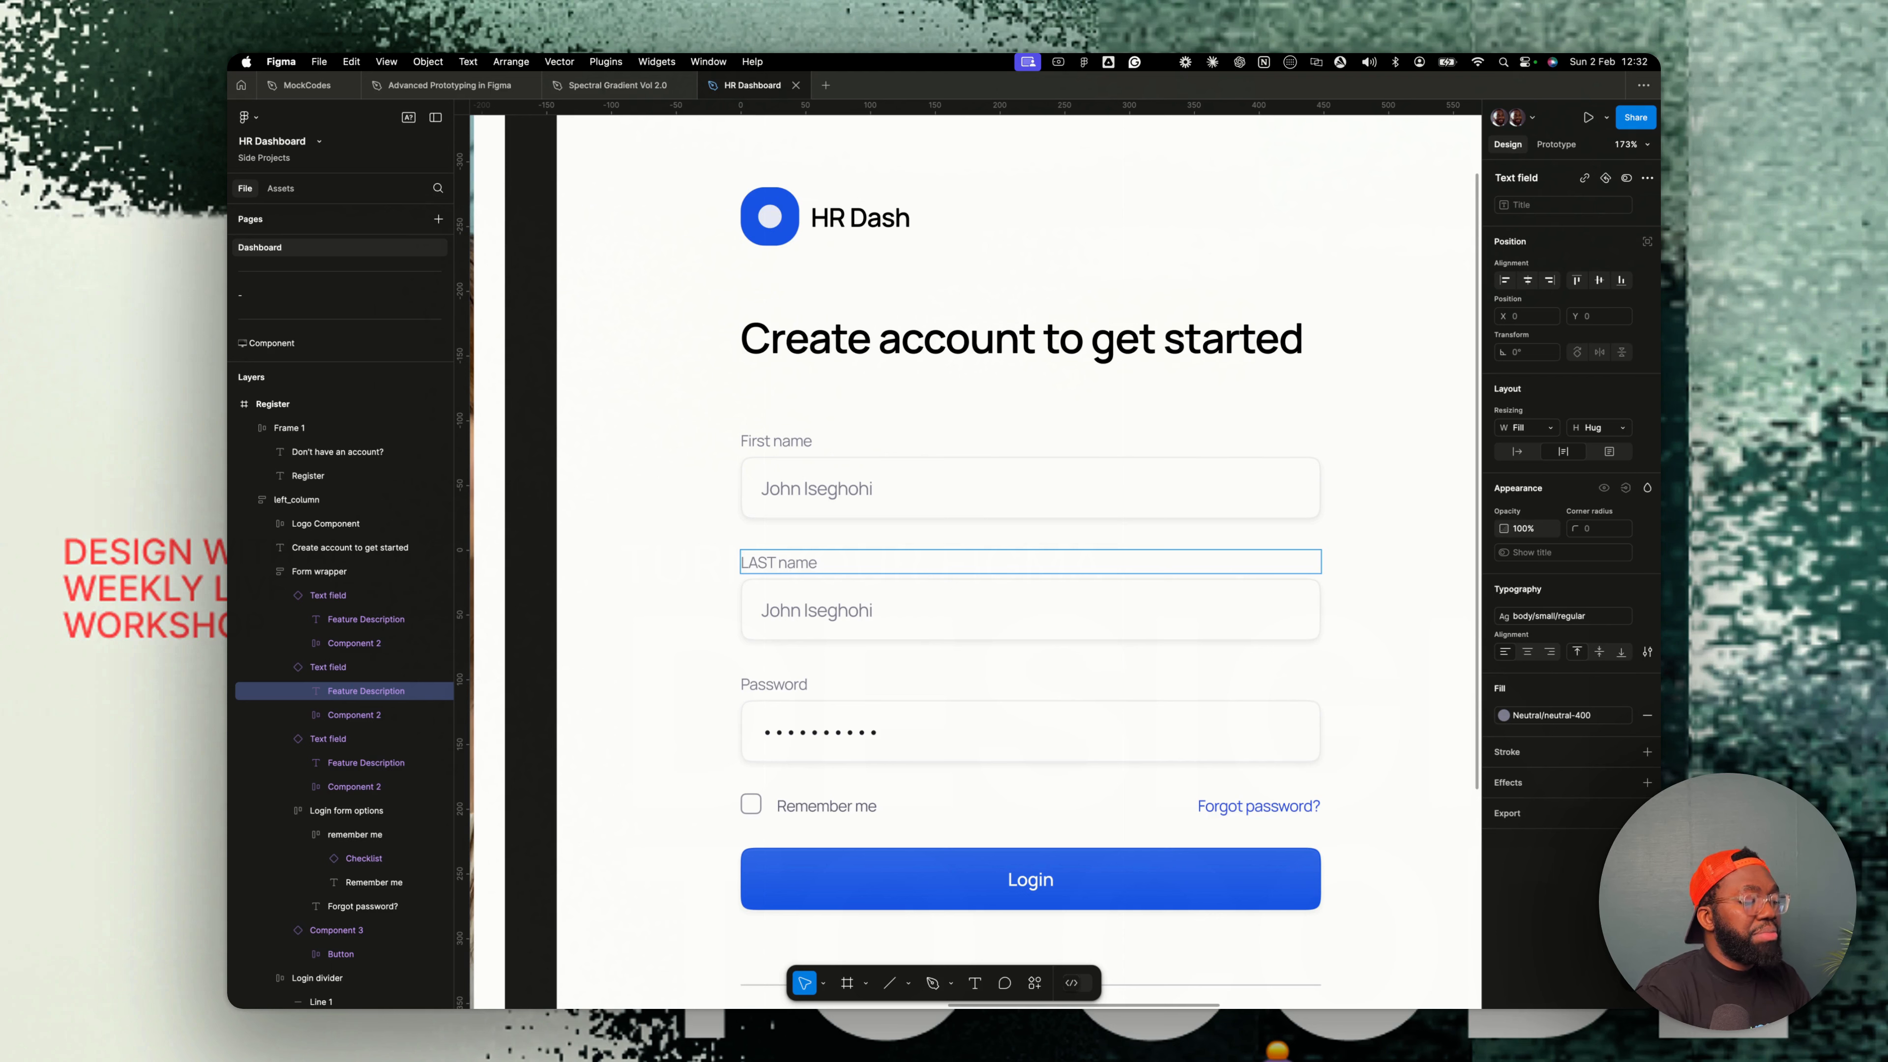
pyautogui.press('BackSpace')
pyautogui.press('BackSpace')
pyautogui.press('BackSpace')
pyautogui.write('ast')
# - Enter a sample first name in the First name field and a surname in the Last name field
pyautogui.scroll(-1, 828, 506)
pyautogui.doubleClick(831, 488)
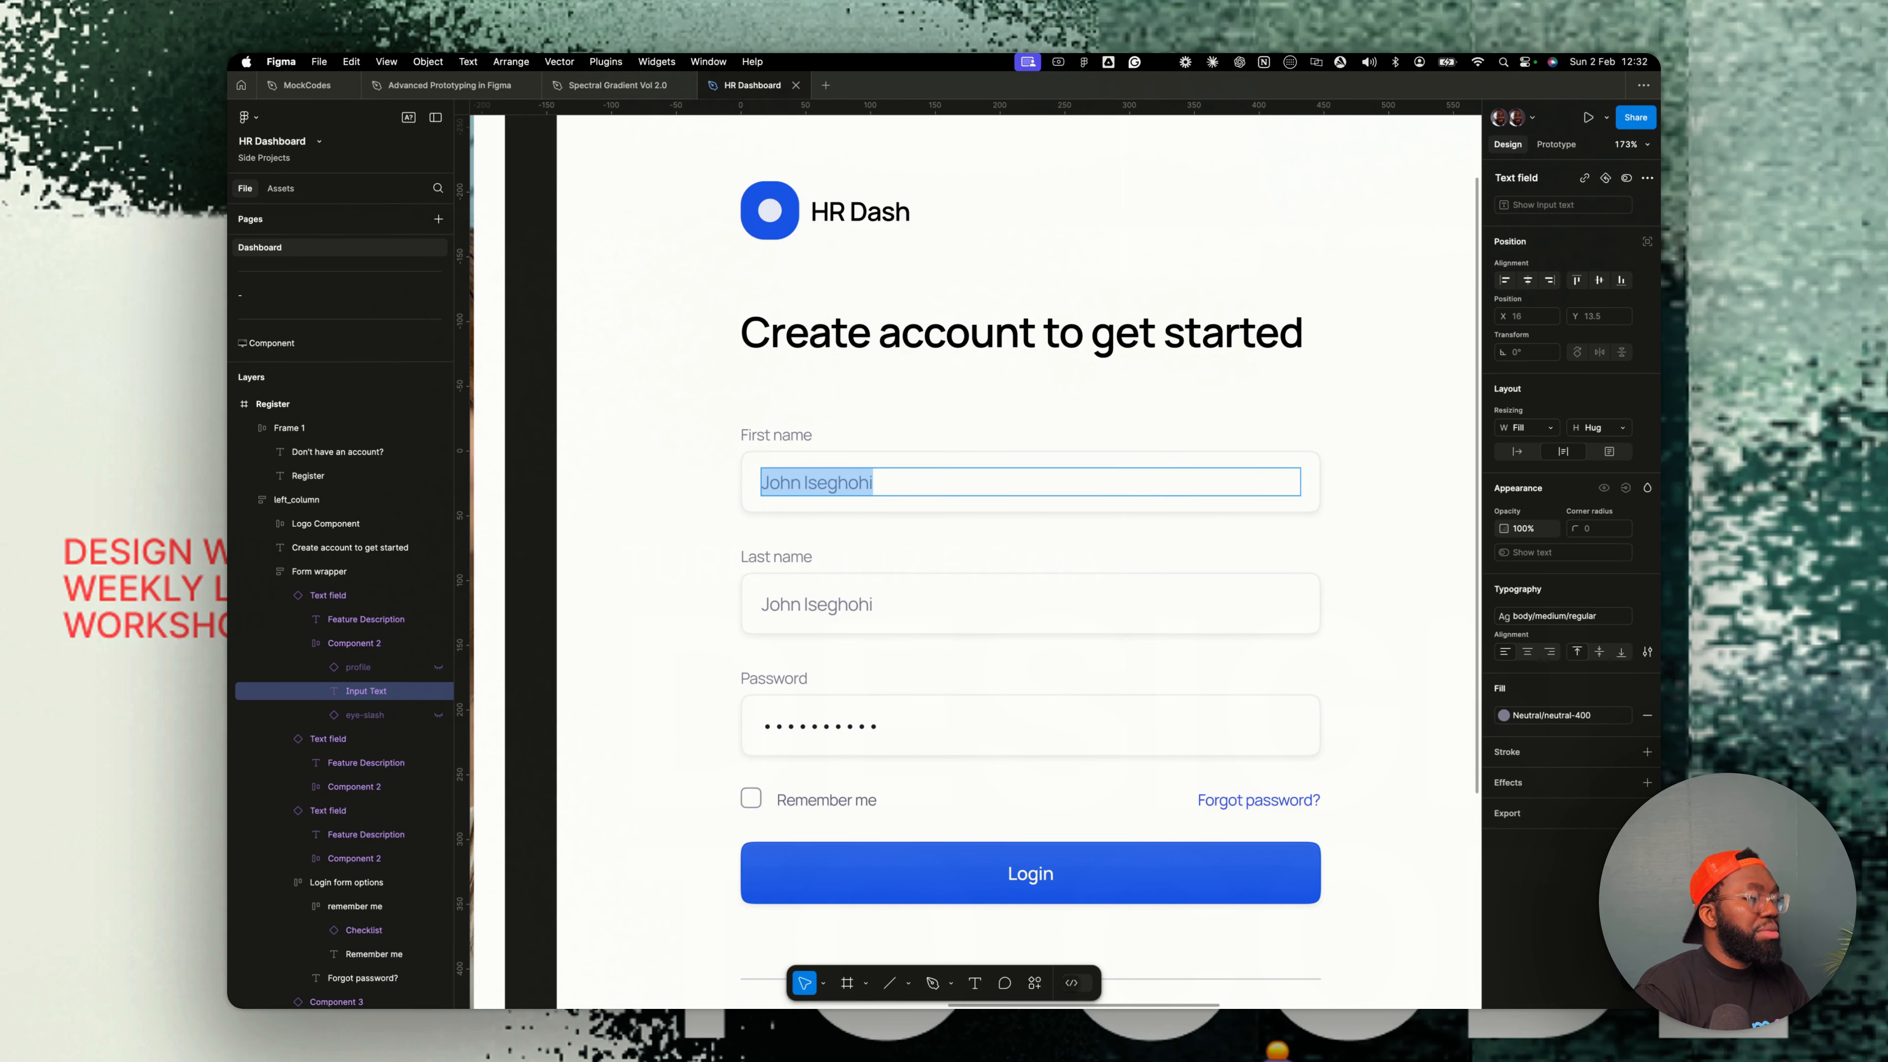
pyautogui.doubleClick(851, 608)
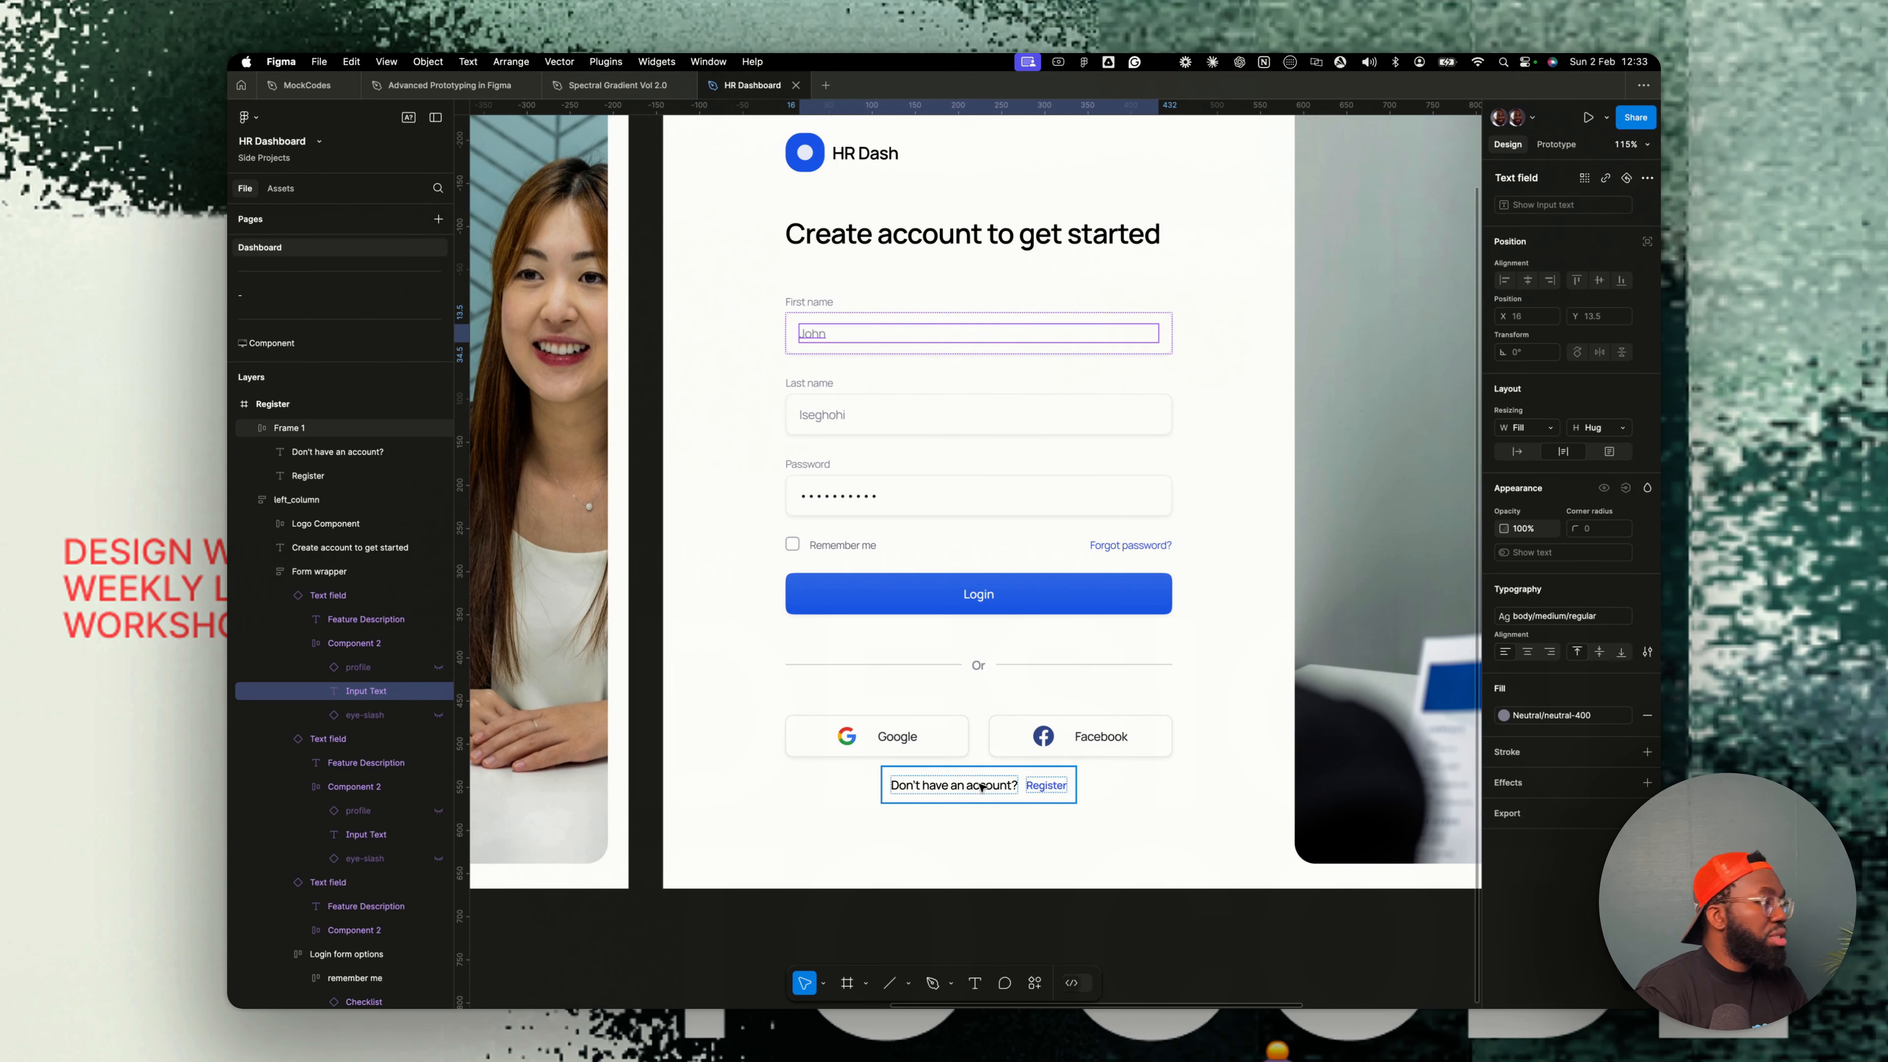
# - Duplicate the Password field and retitle the copy Confirm Password
pyautogui.click(853, 546)
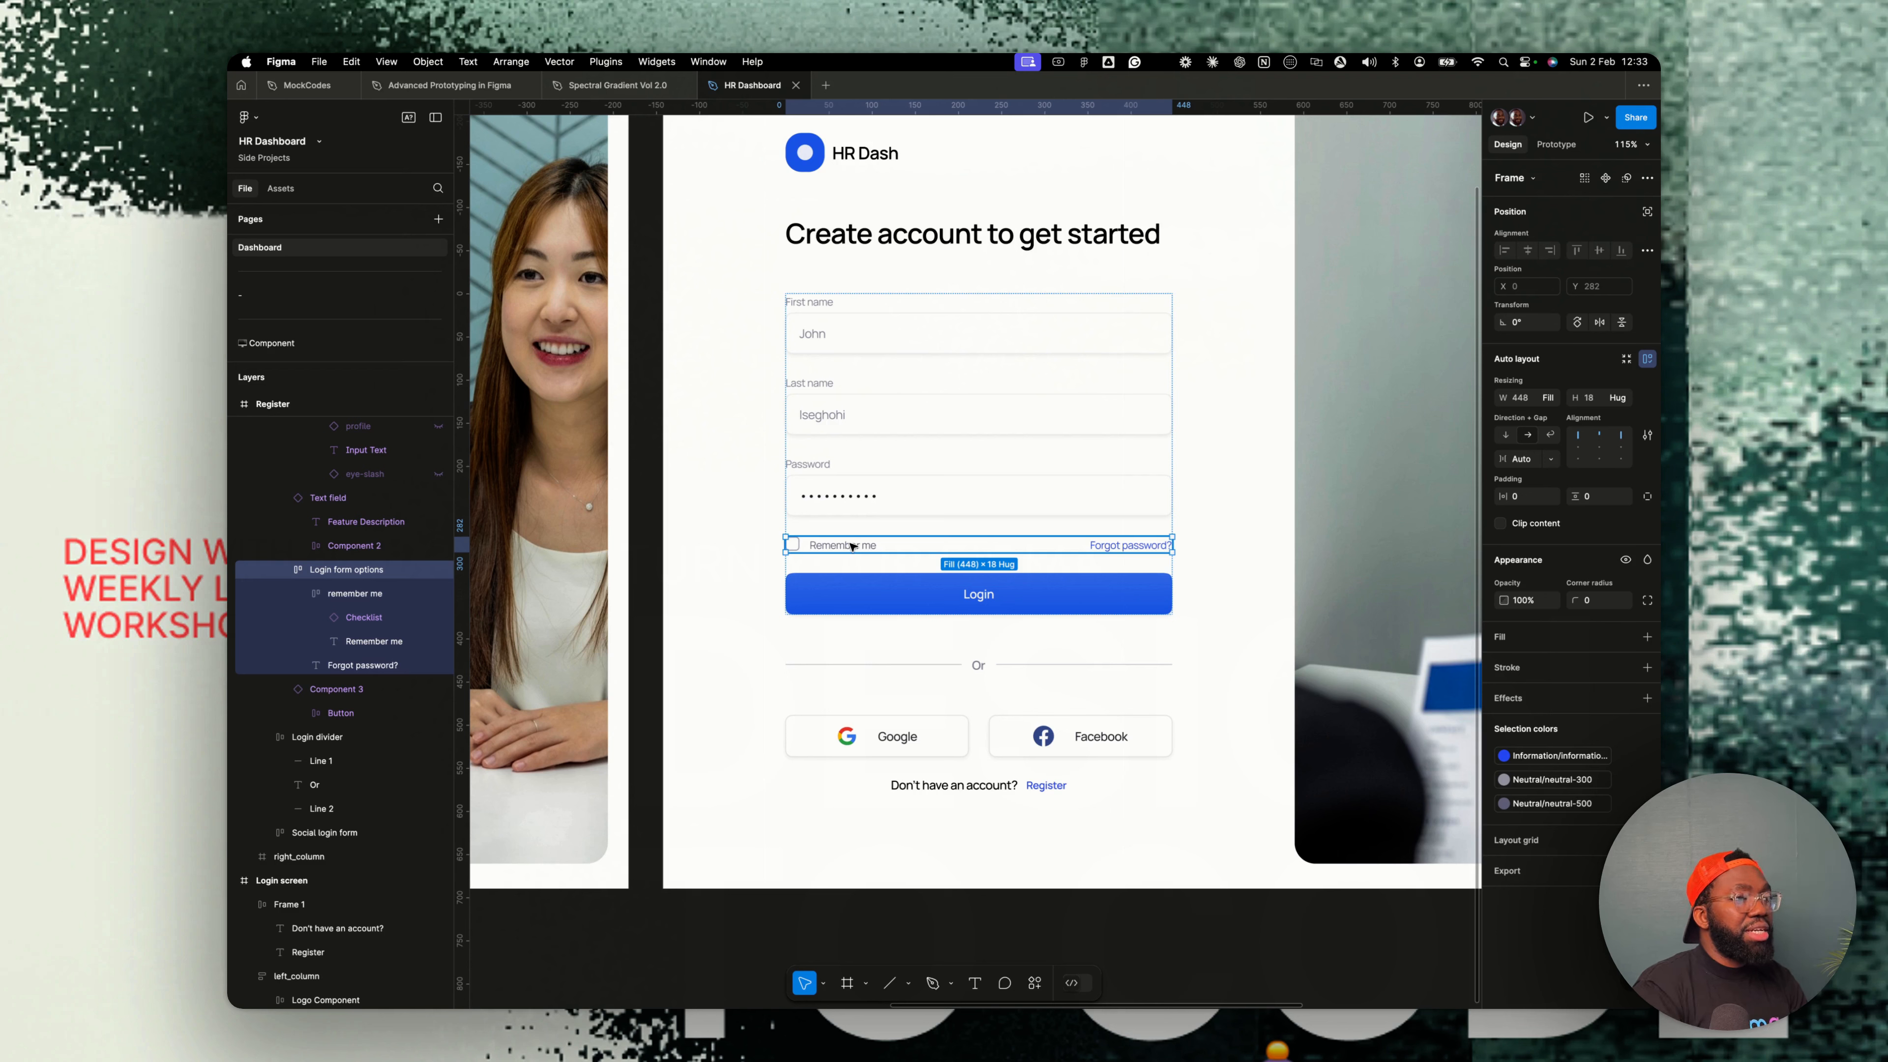
pyautogui.click(848, 407)
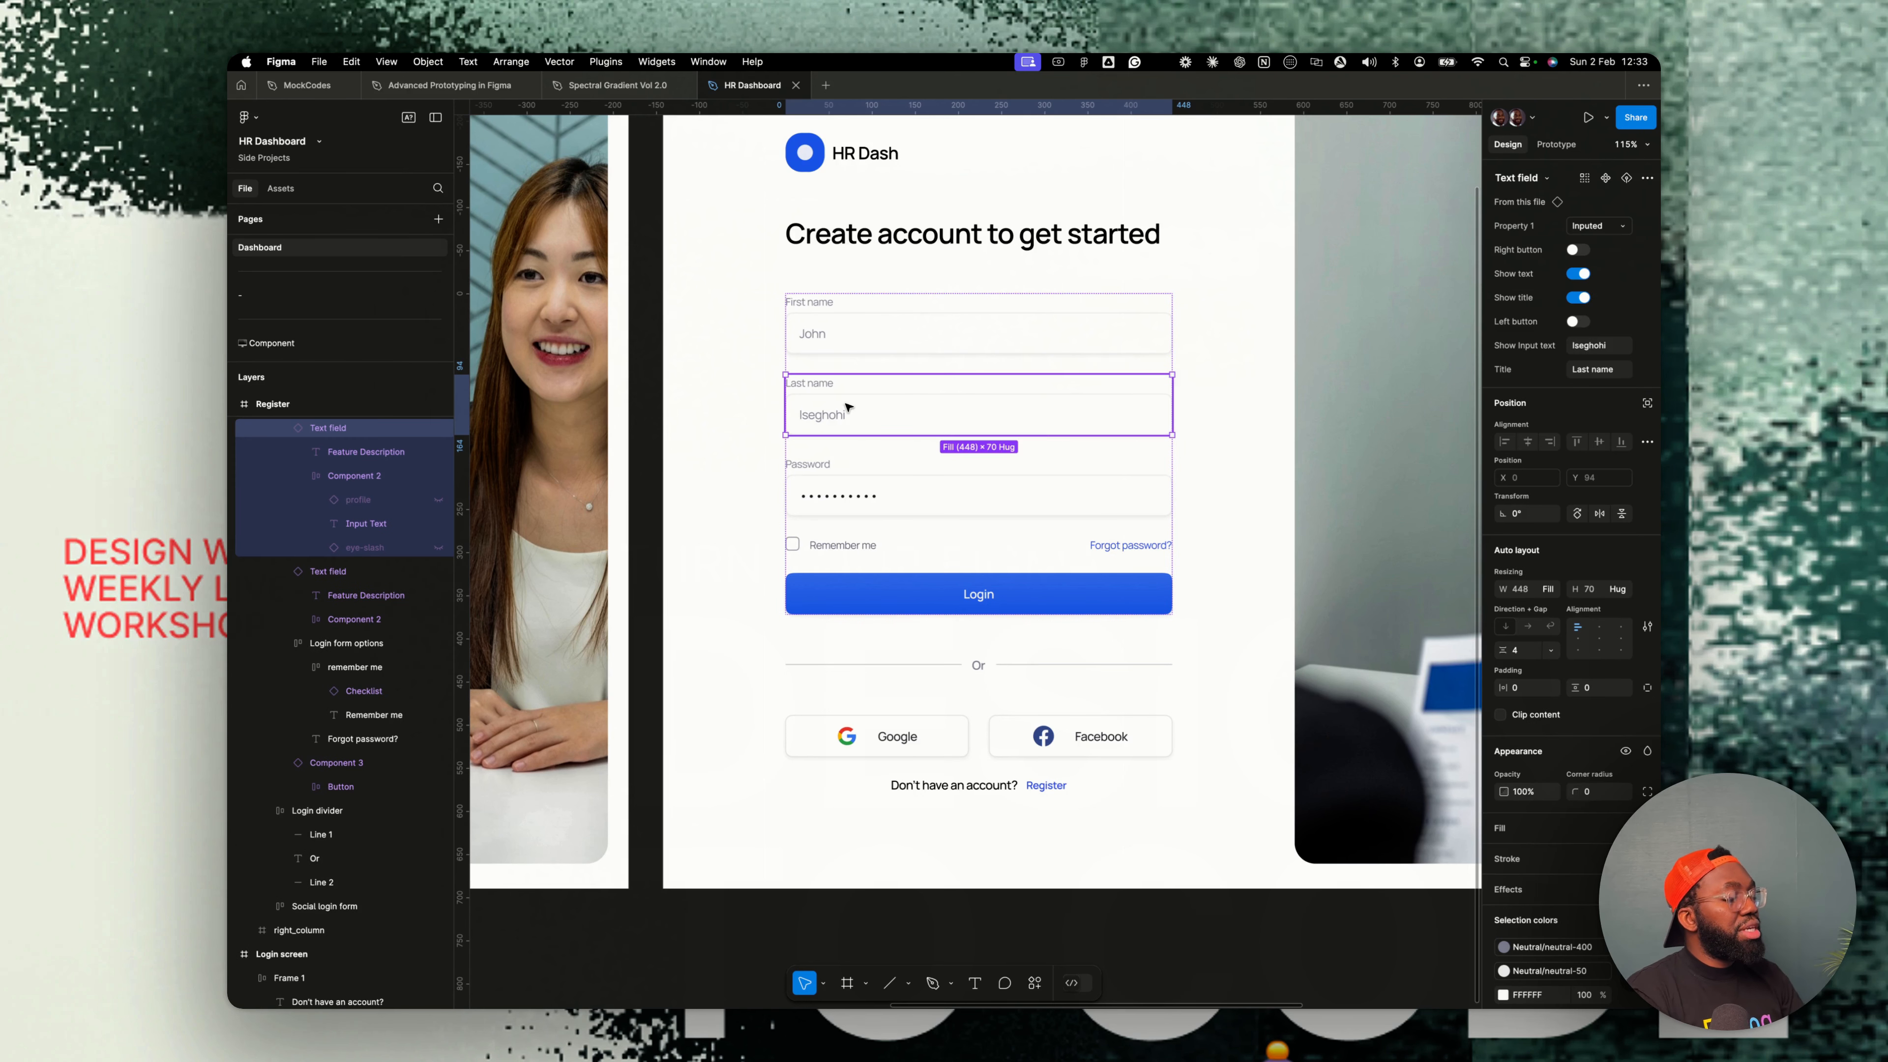
pyautogui.click(865, 495)
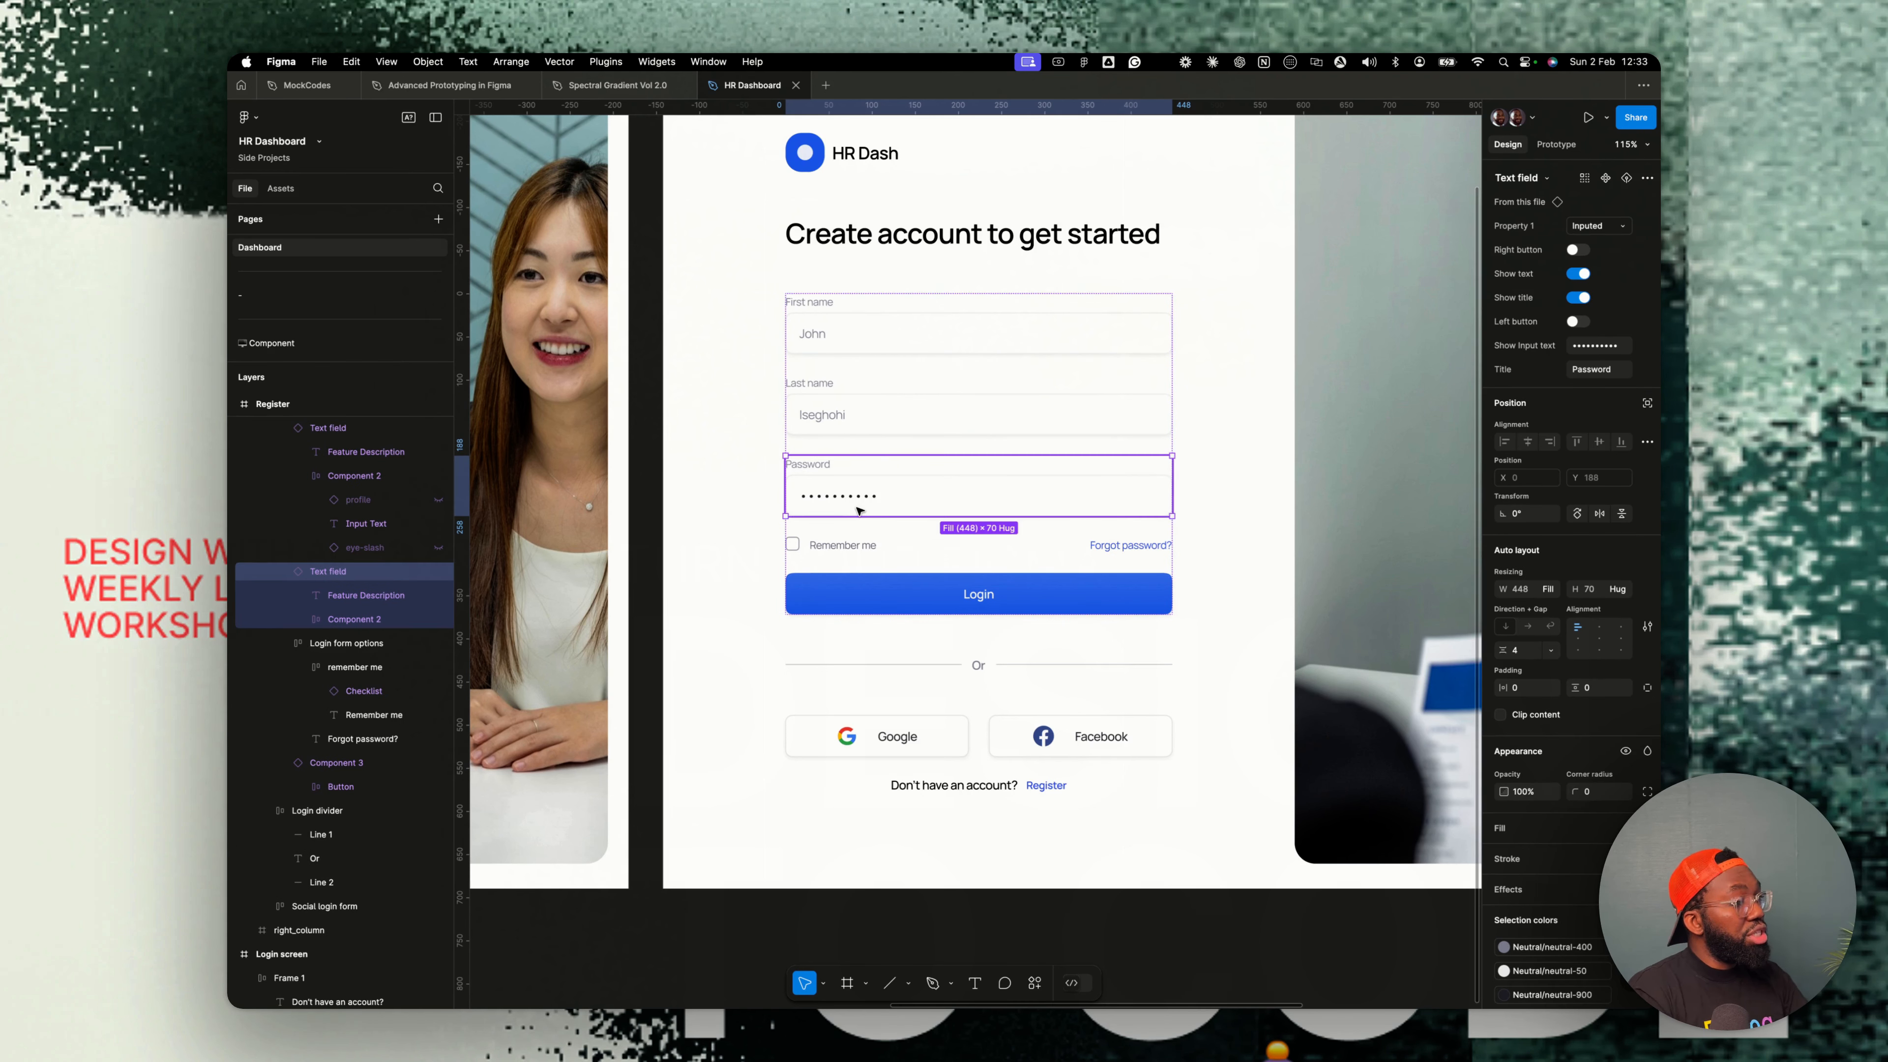
pyautogui.press('super+d')
pyautogui.doubleClick(784, 549)
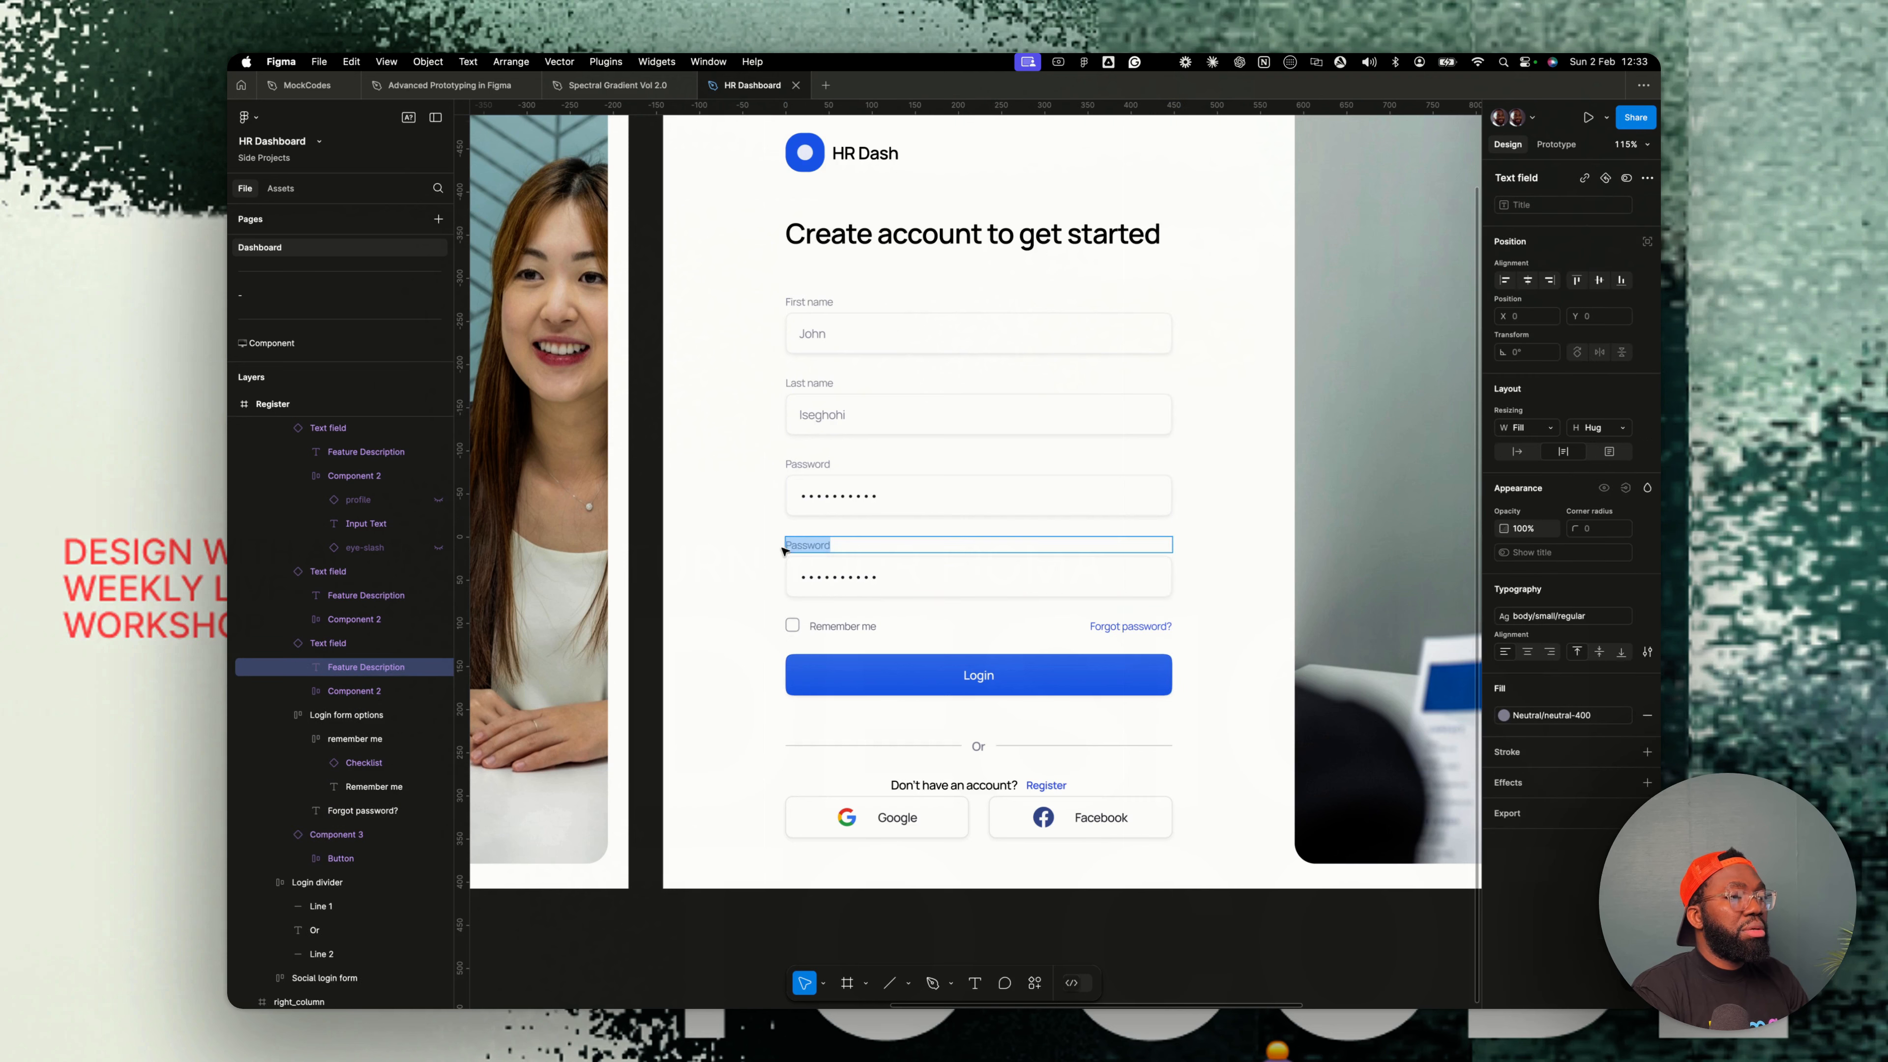
pyautogui.press('Left')
pyautogui.write('Confirm')
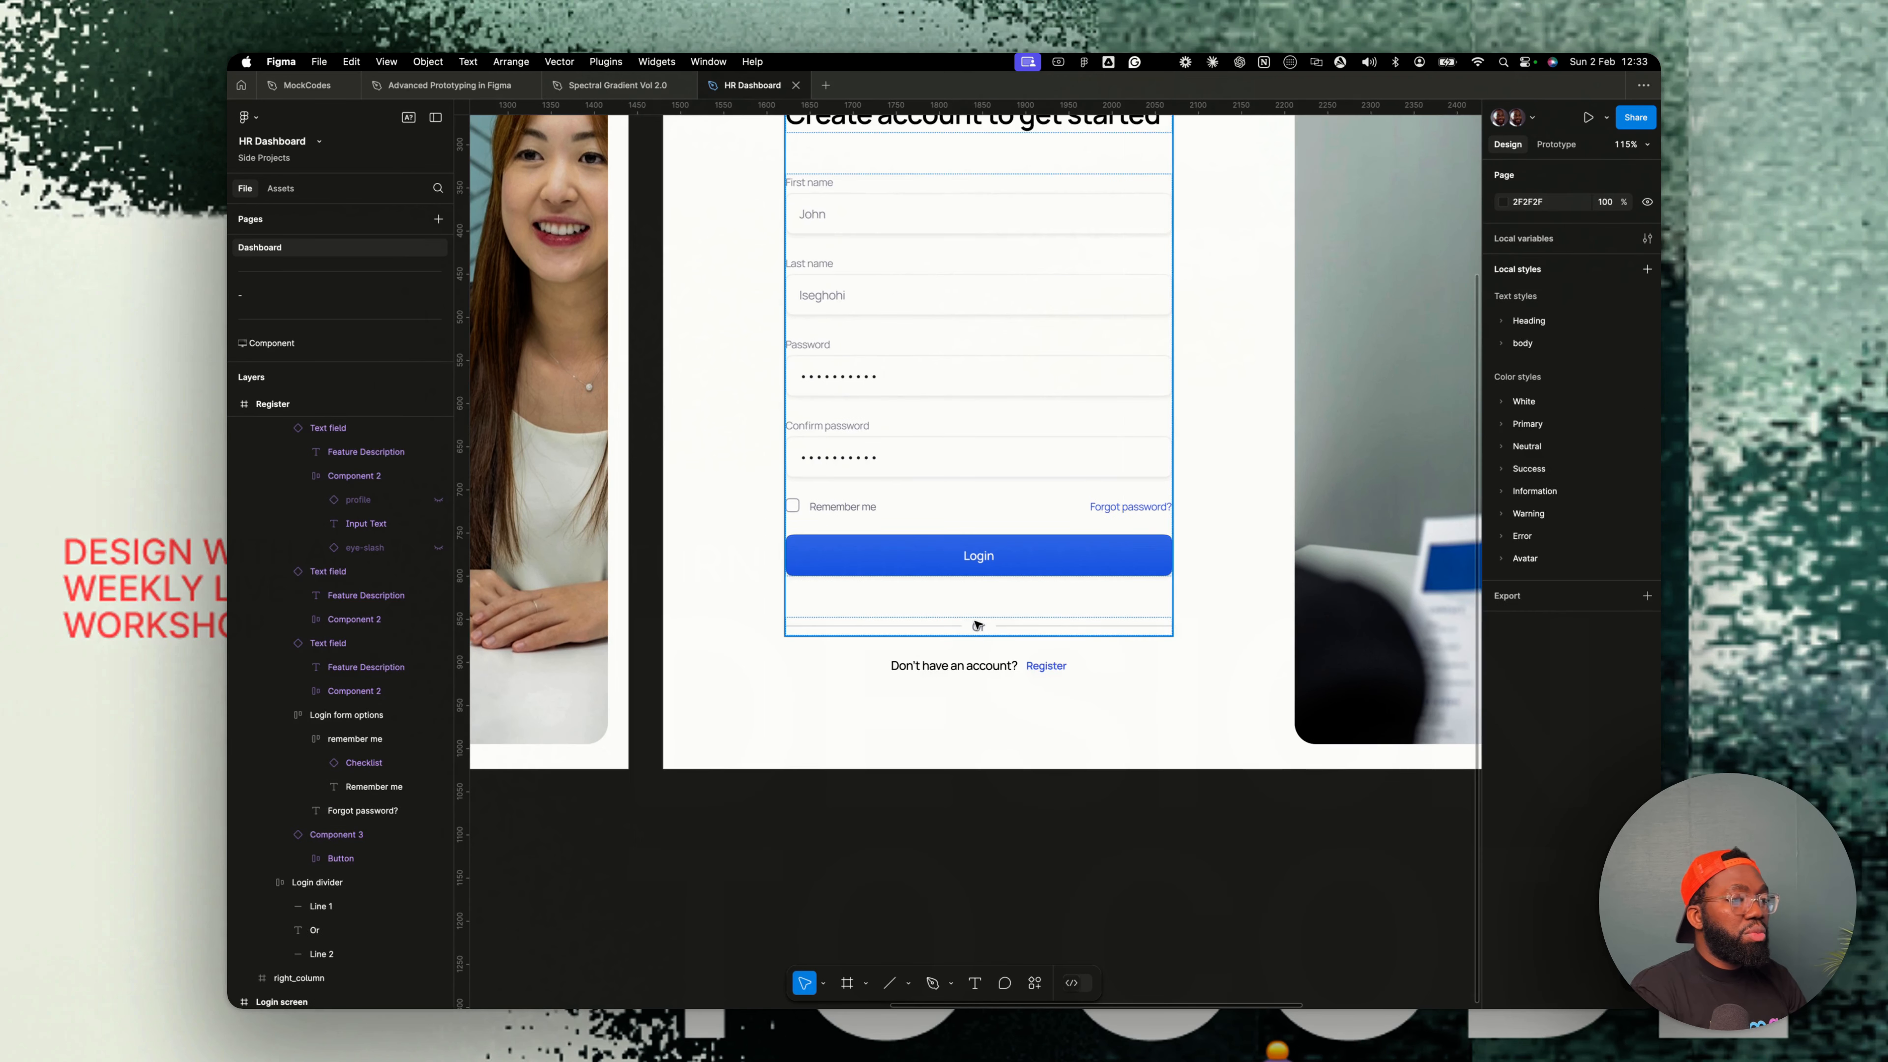
# - Delete the Or divider below the Login button
pyautogui.click(977, 626)
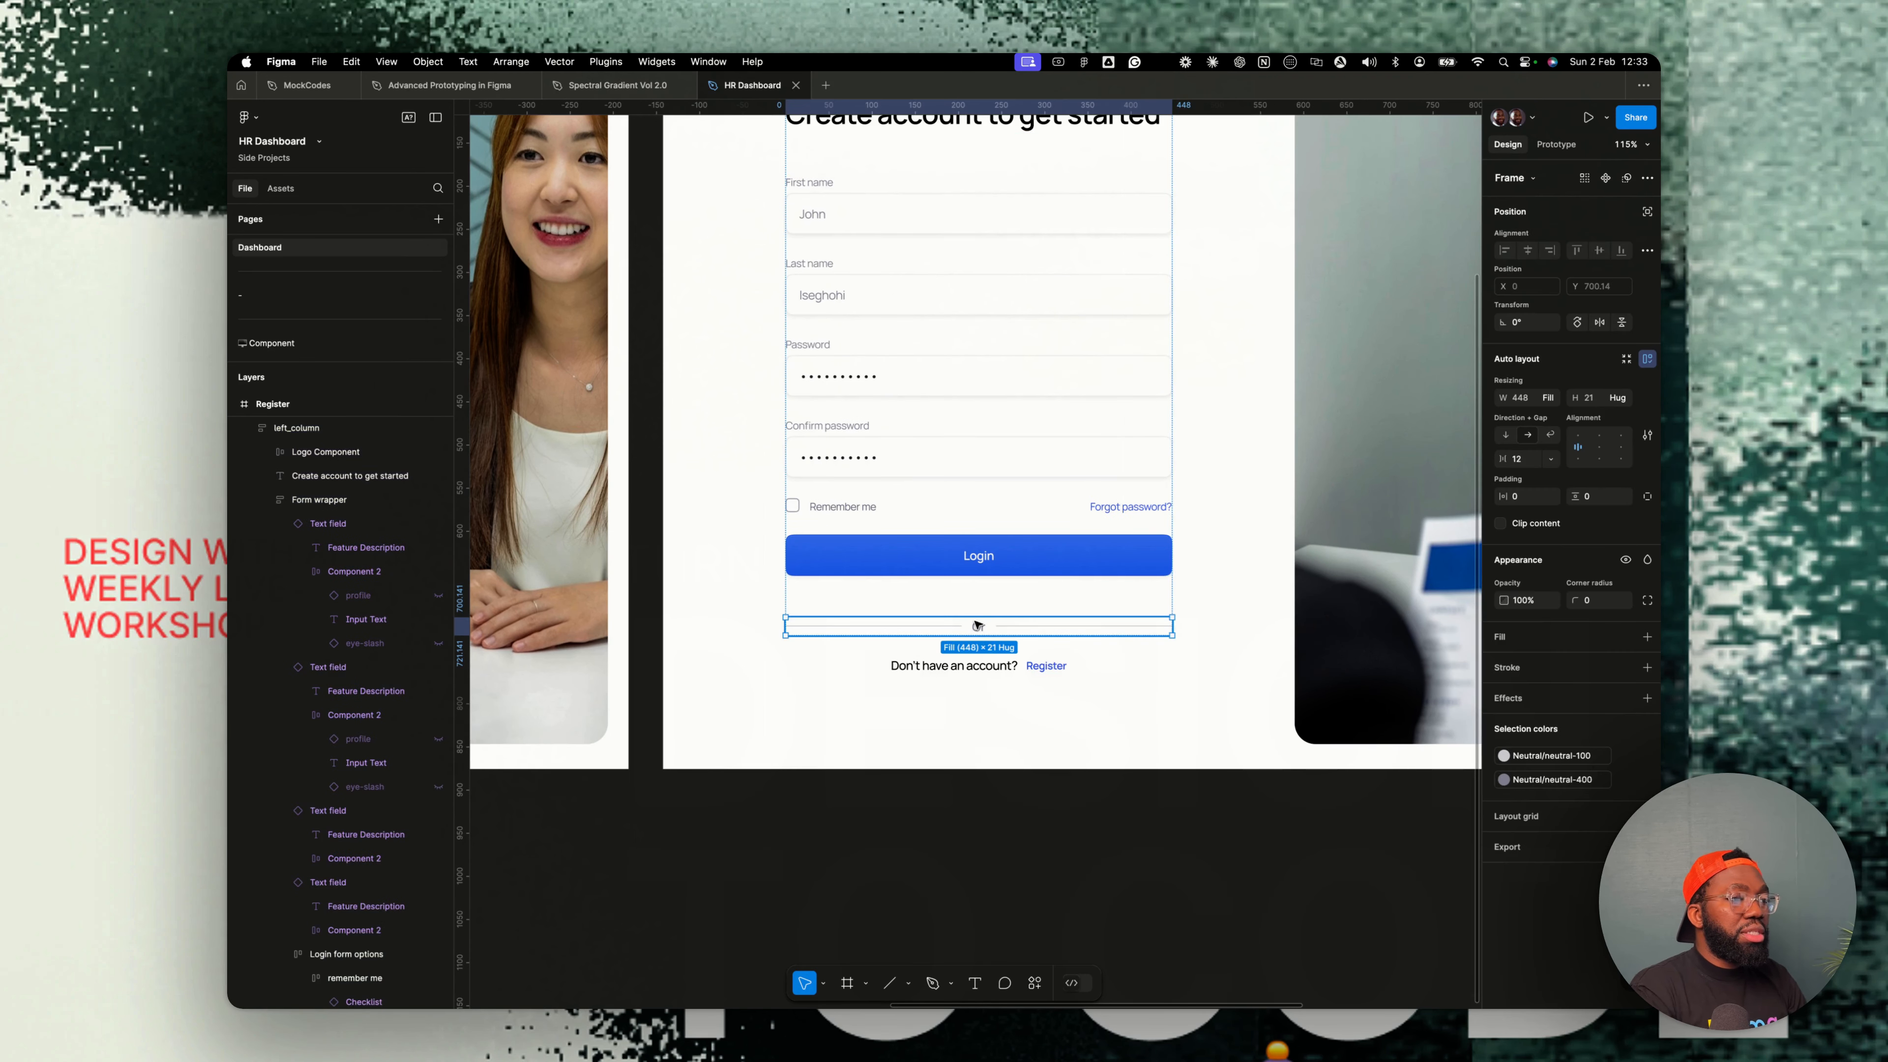
pyautogui.press('Delete')
# - Change the footer prompt to Already have an account? with a Login link
pyautogui.click(994, 668)
pyautogui.doubleClick(997, 670)
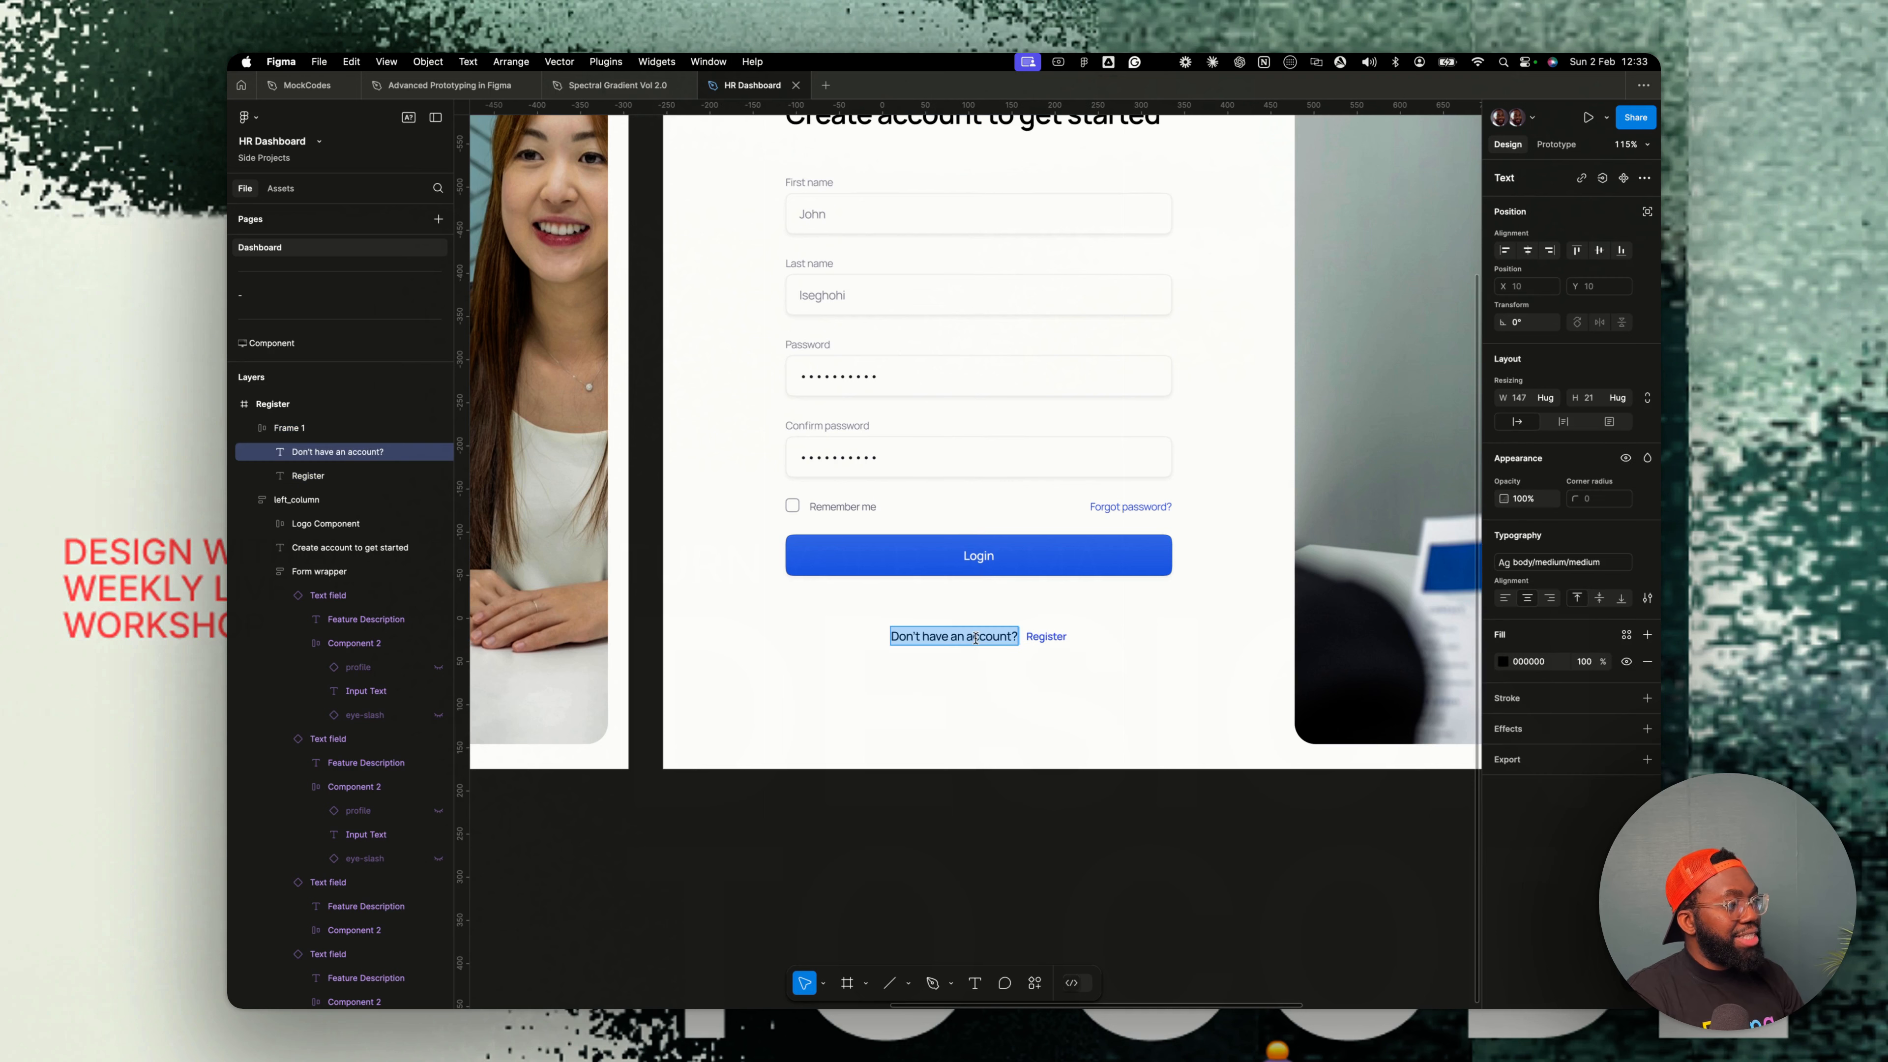
pyautogui.write('Already have a')
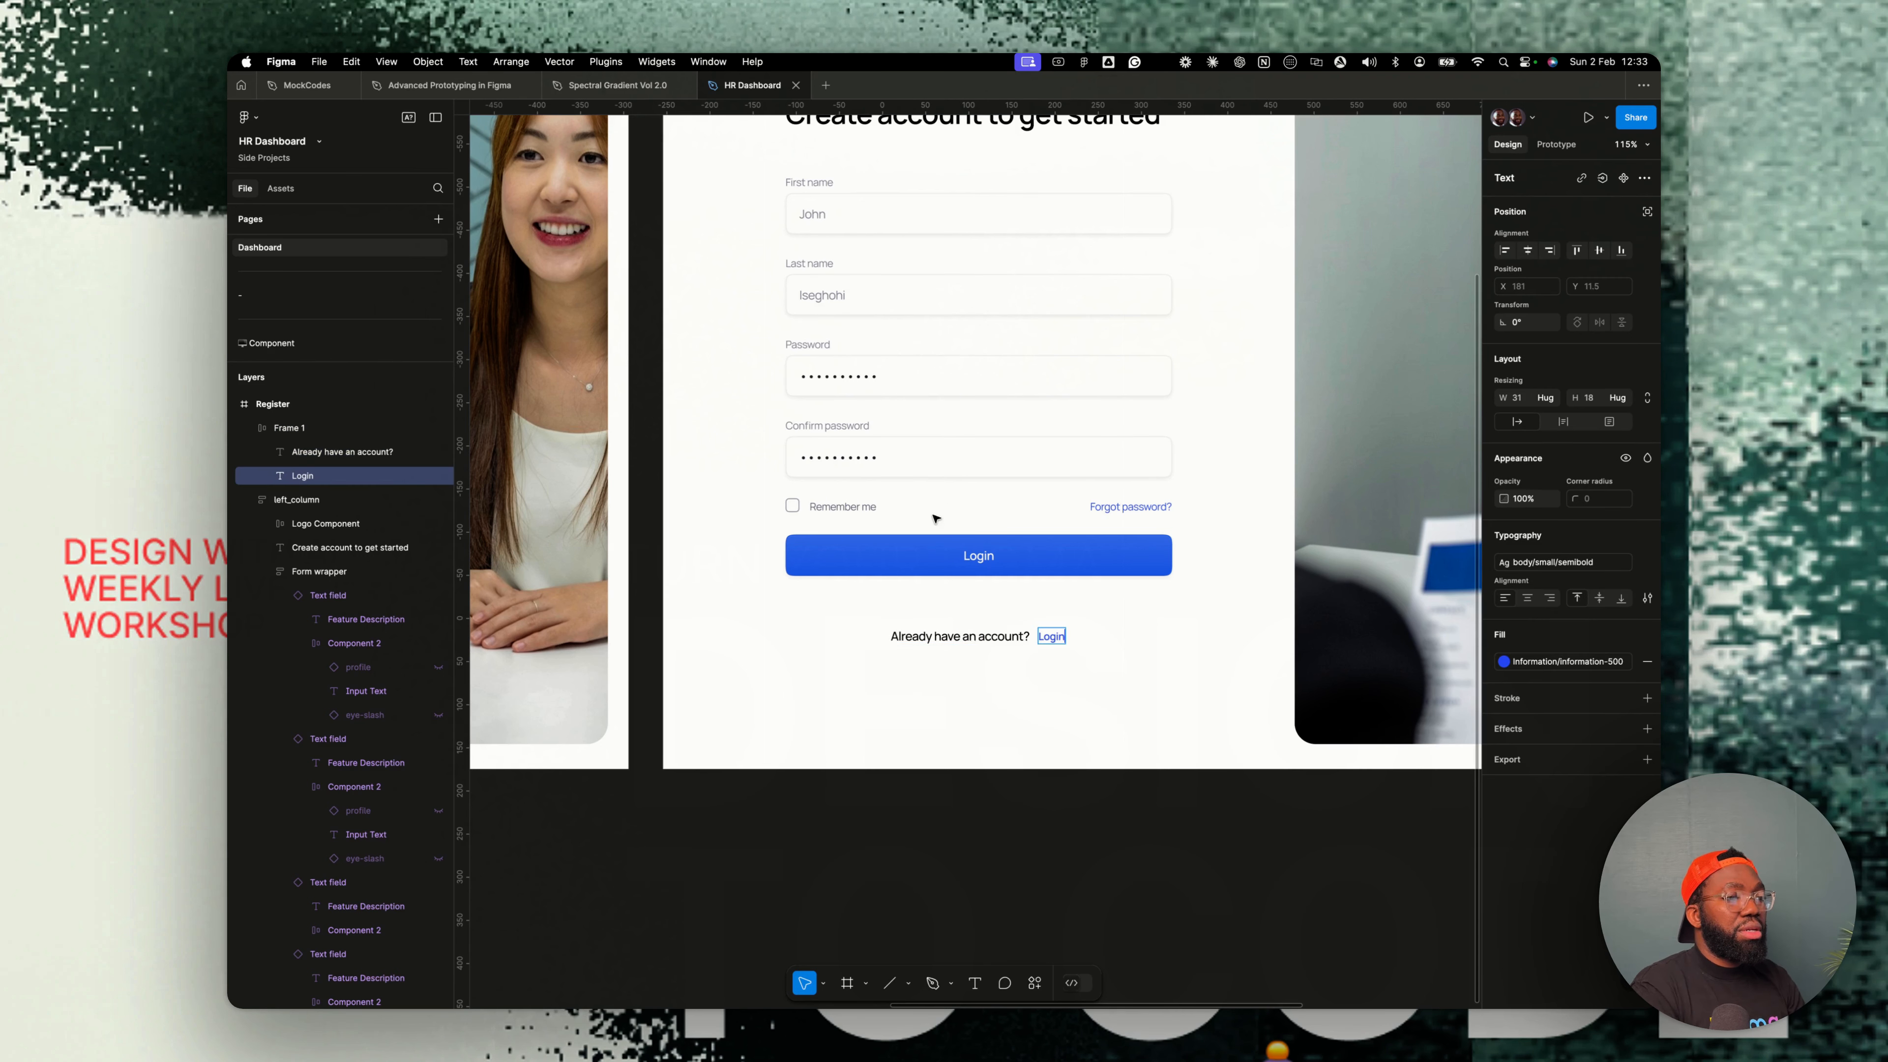
# - Change the Remember me label to I agree to all the terms and conditions
pyautogui.click(825, 507)
pyautogui.write('to all')
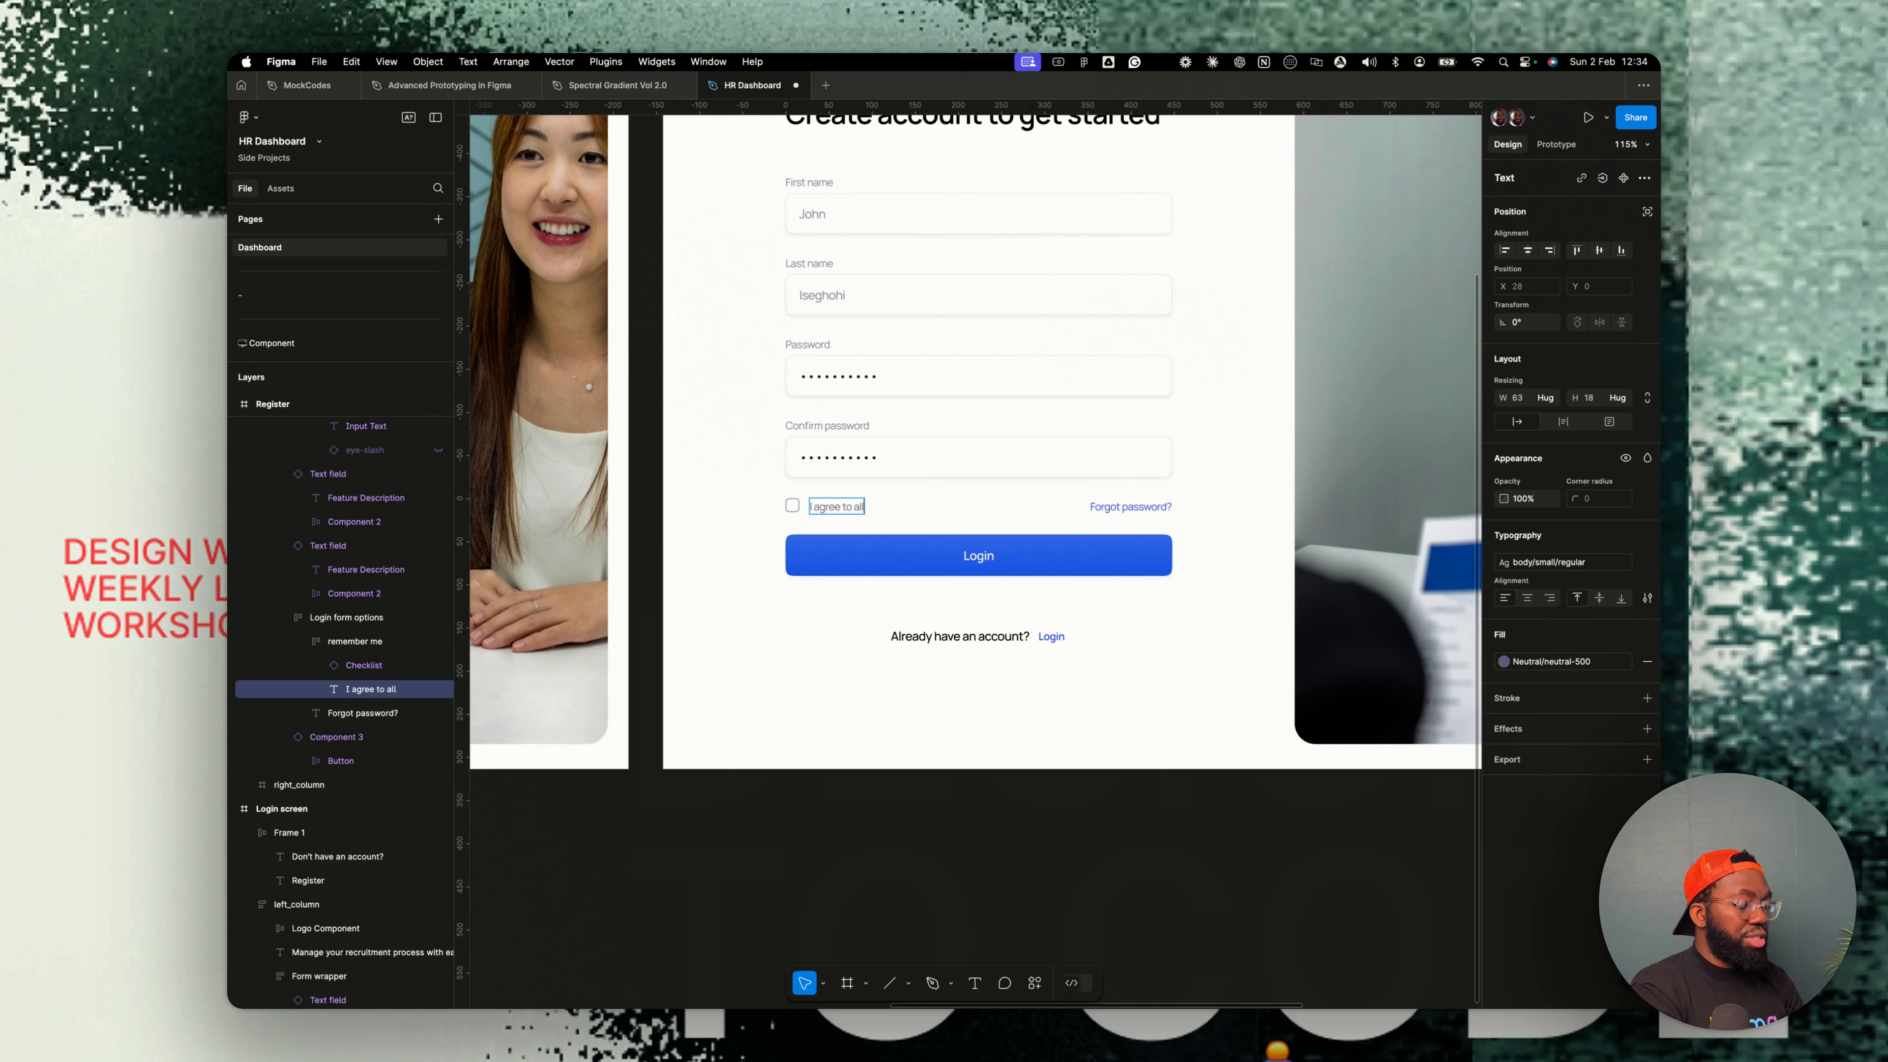
pyautogui.write(' the terms and condi')
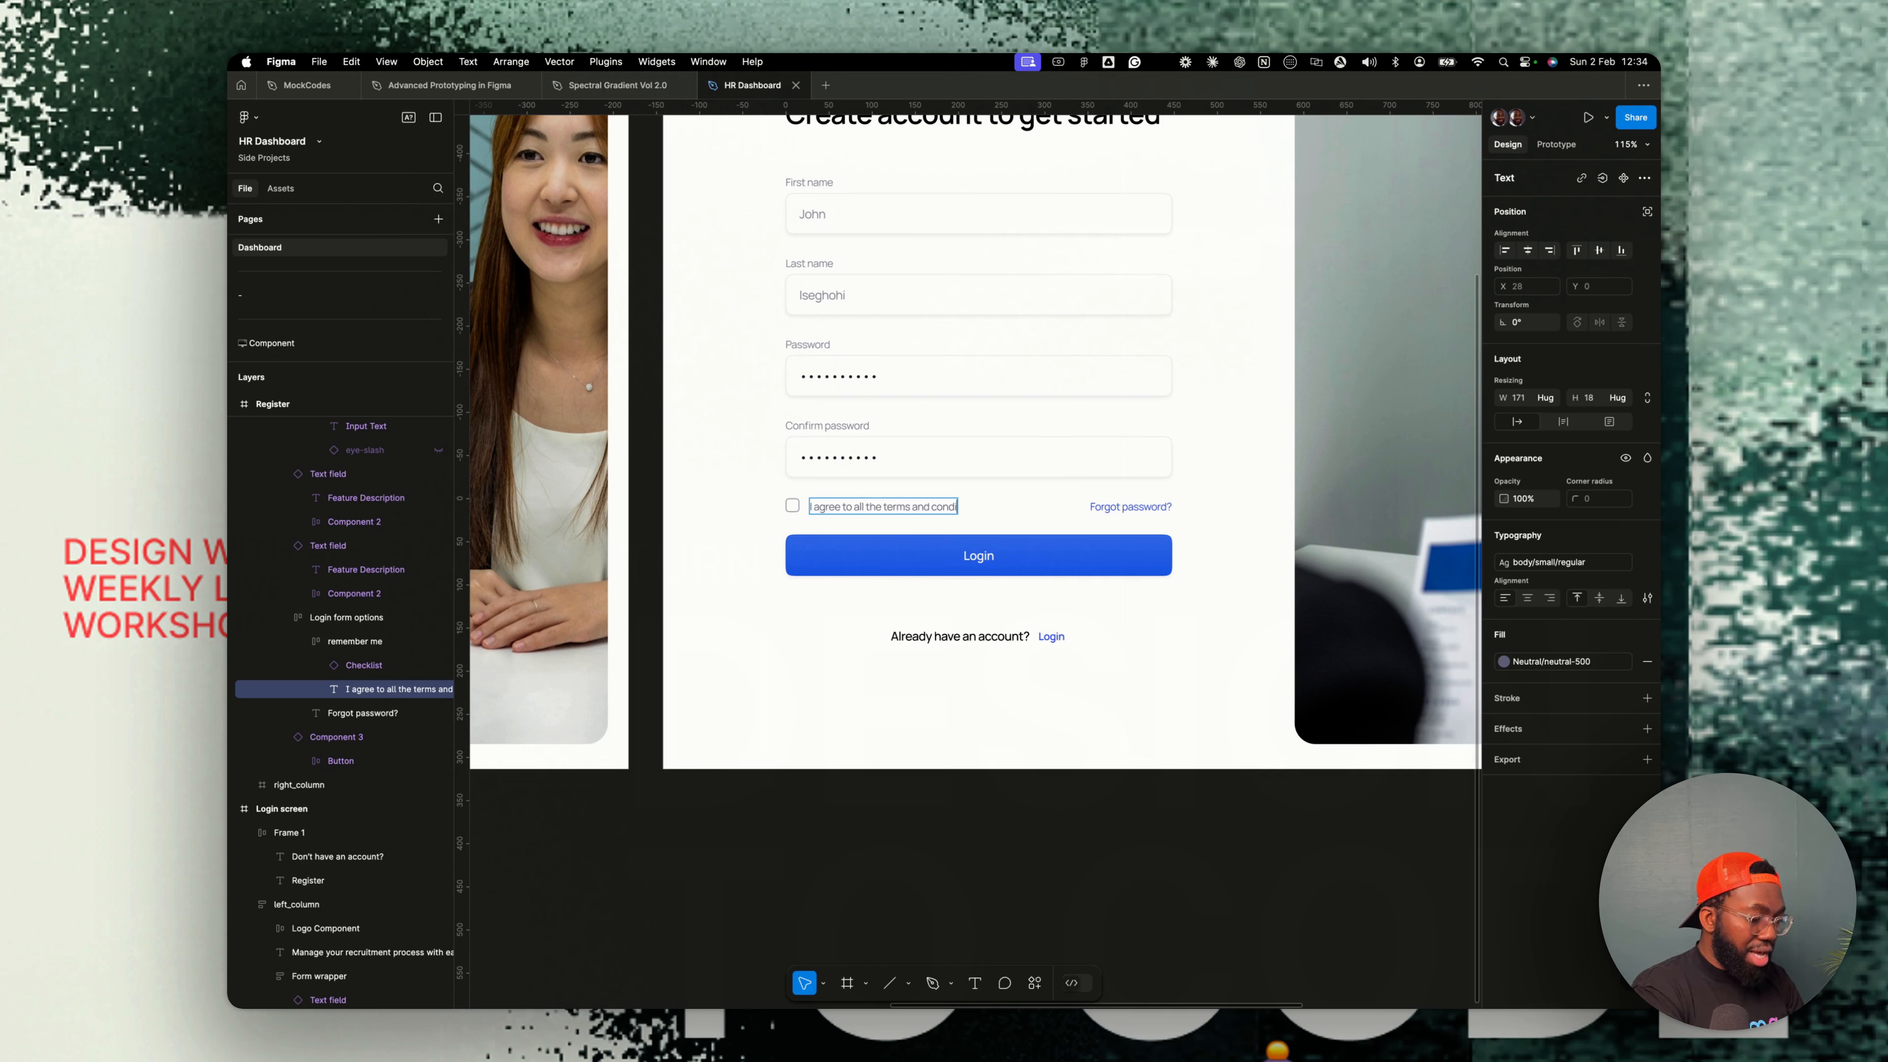
pyautogui.write('tions')
# - Delete the Forgot password link and align the agreement checkbox row to the left
pyautogui.click(1135, 512)
pyautogui.press('Delete')
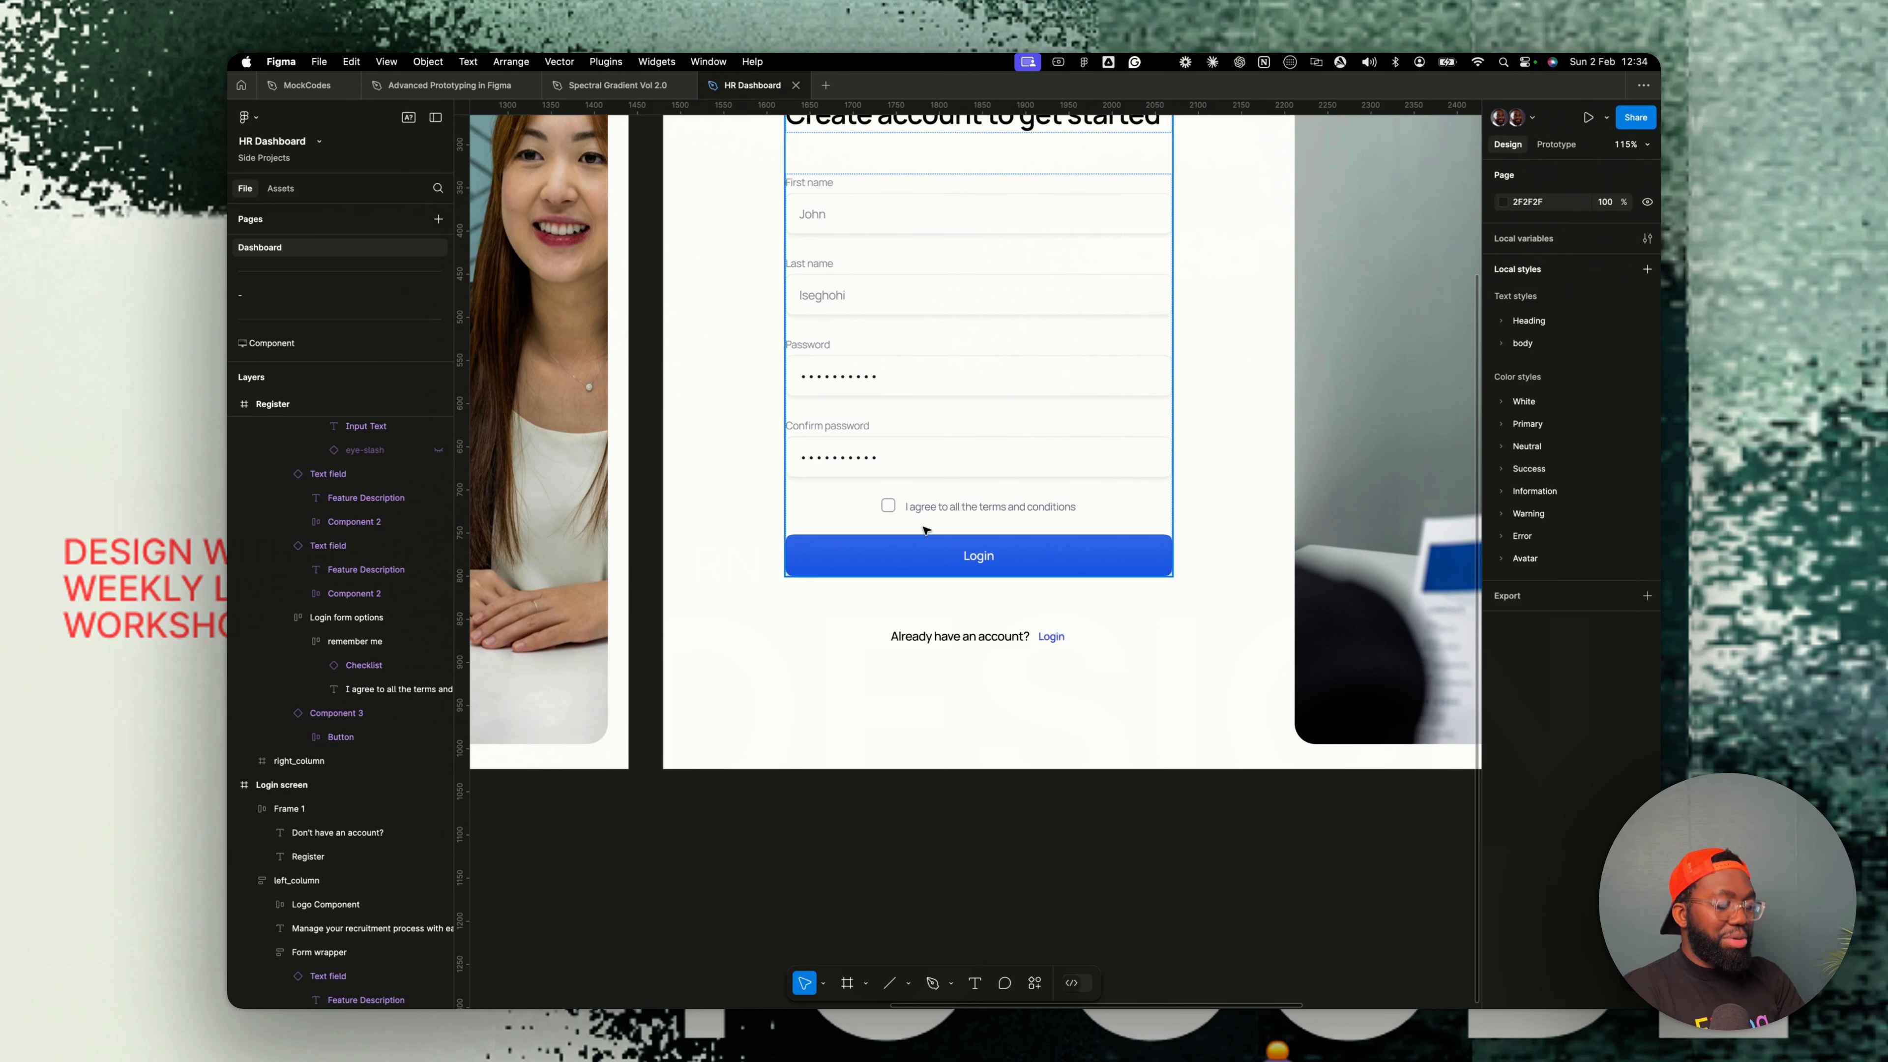
pyautogui.keyDown('super'); pyautogui.click(995, 510); pyautogui.keyUp('super')
pyautogui.hotkey('shift', 'Return')
pyautogui.hotkey('shift', 'Return')
pyautogui.click(1580, 439)
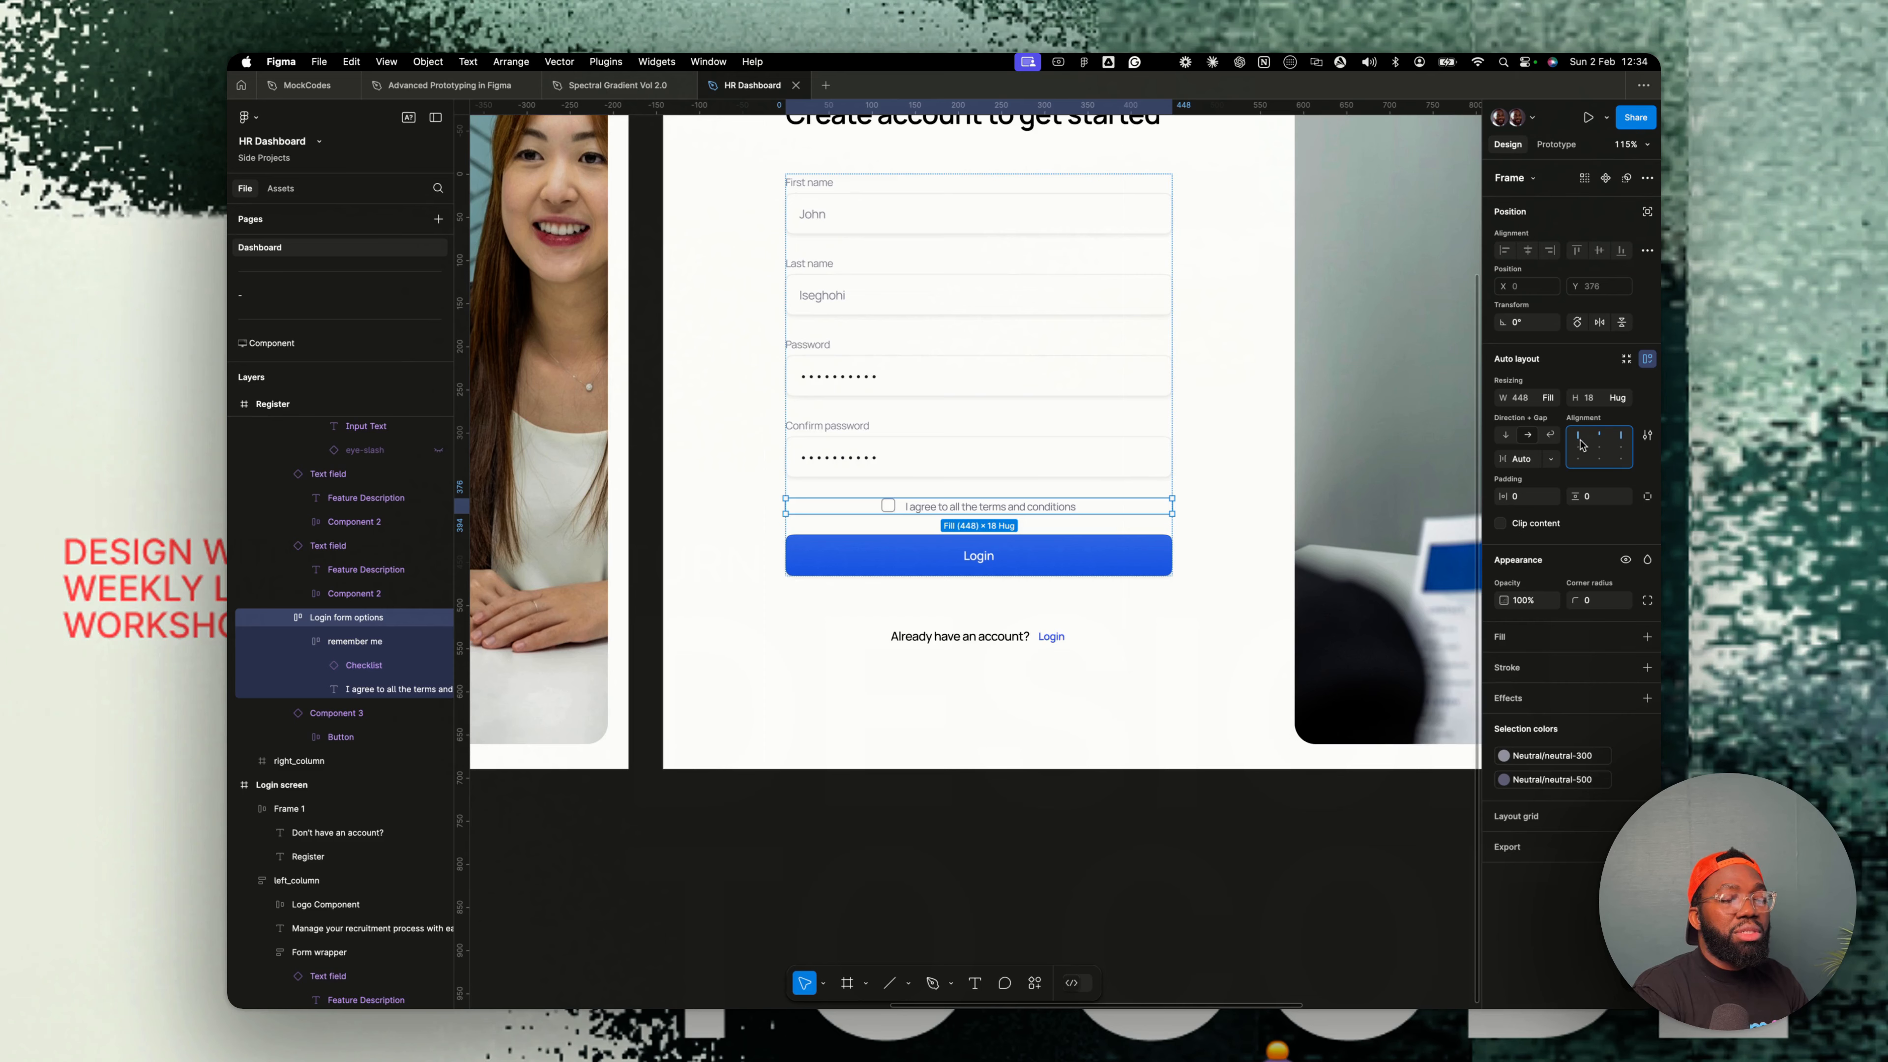
pyautogui.hotkey('shift', '1')
pyautogui.press('Escape')
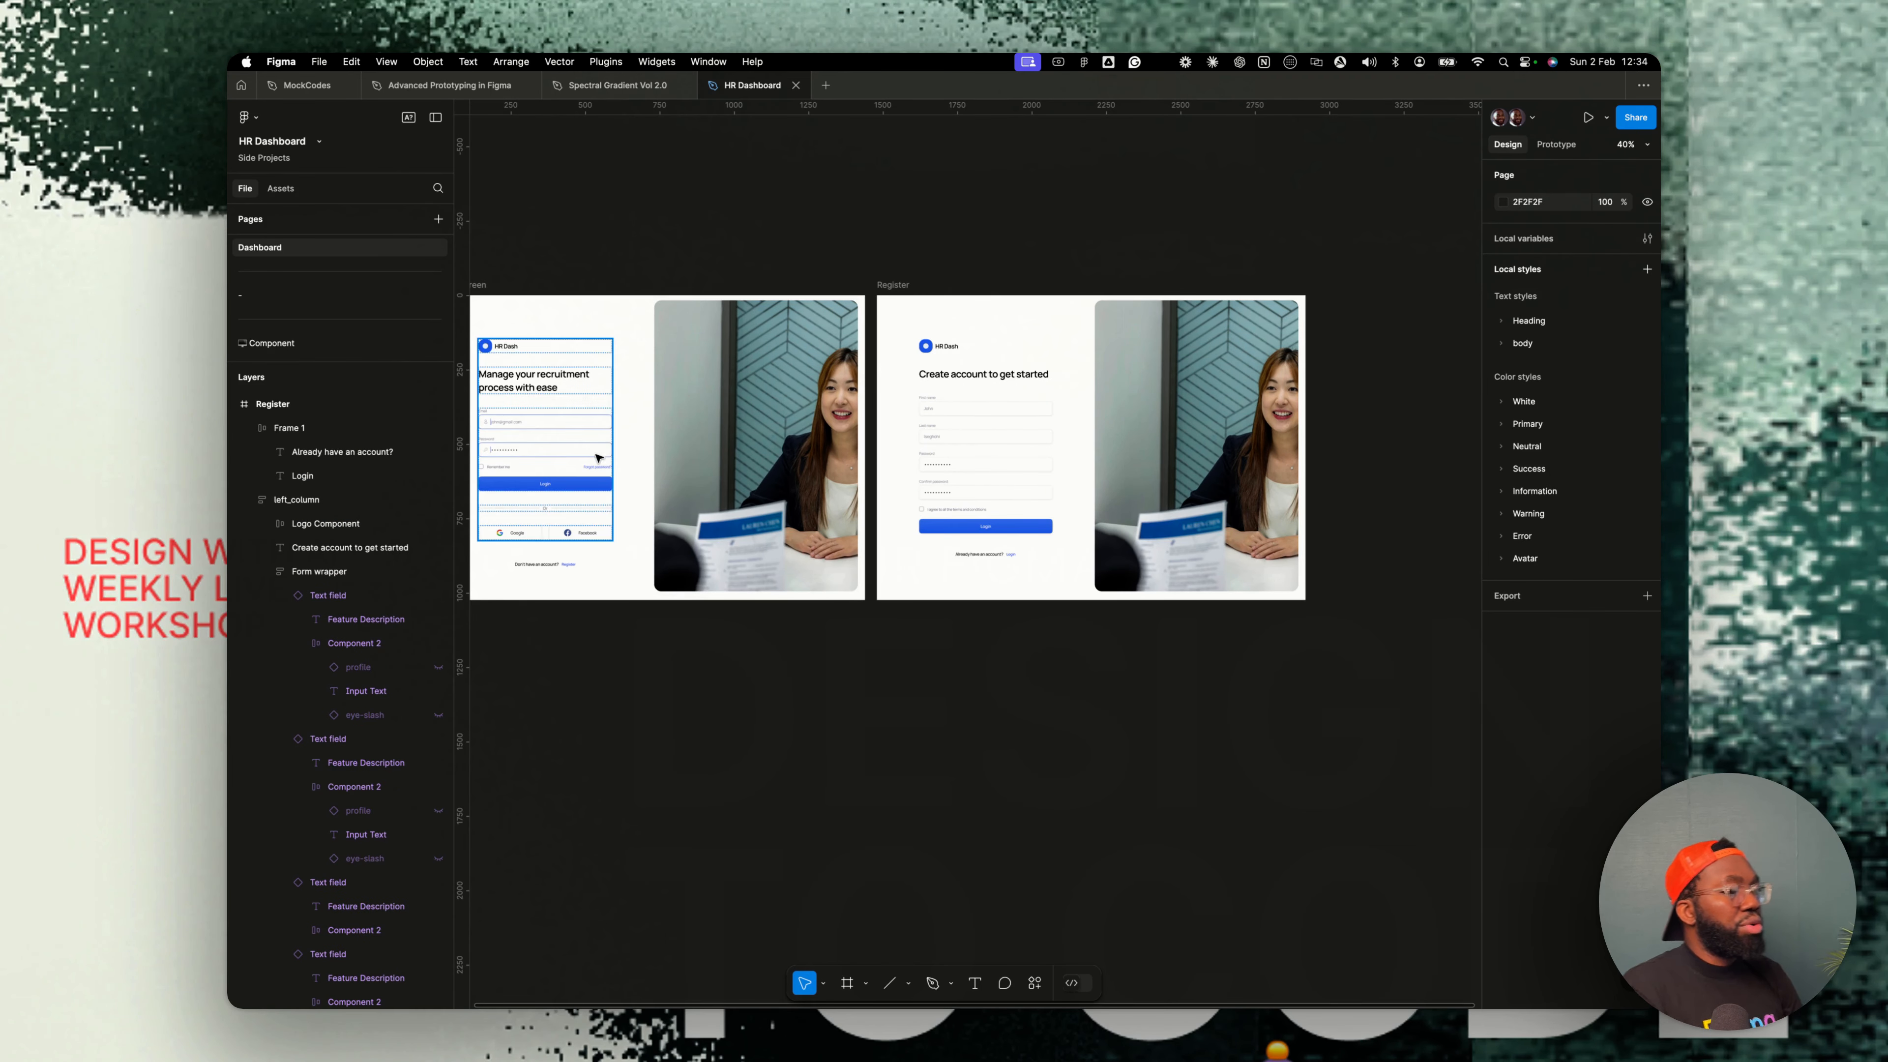
# - Rename the Login screen's footer frame holding the account prompt to Login Form Wrapper
pyautogui.scroll(-5, 598, 457)
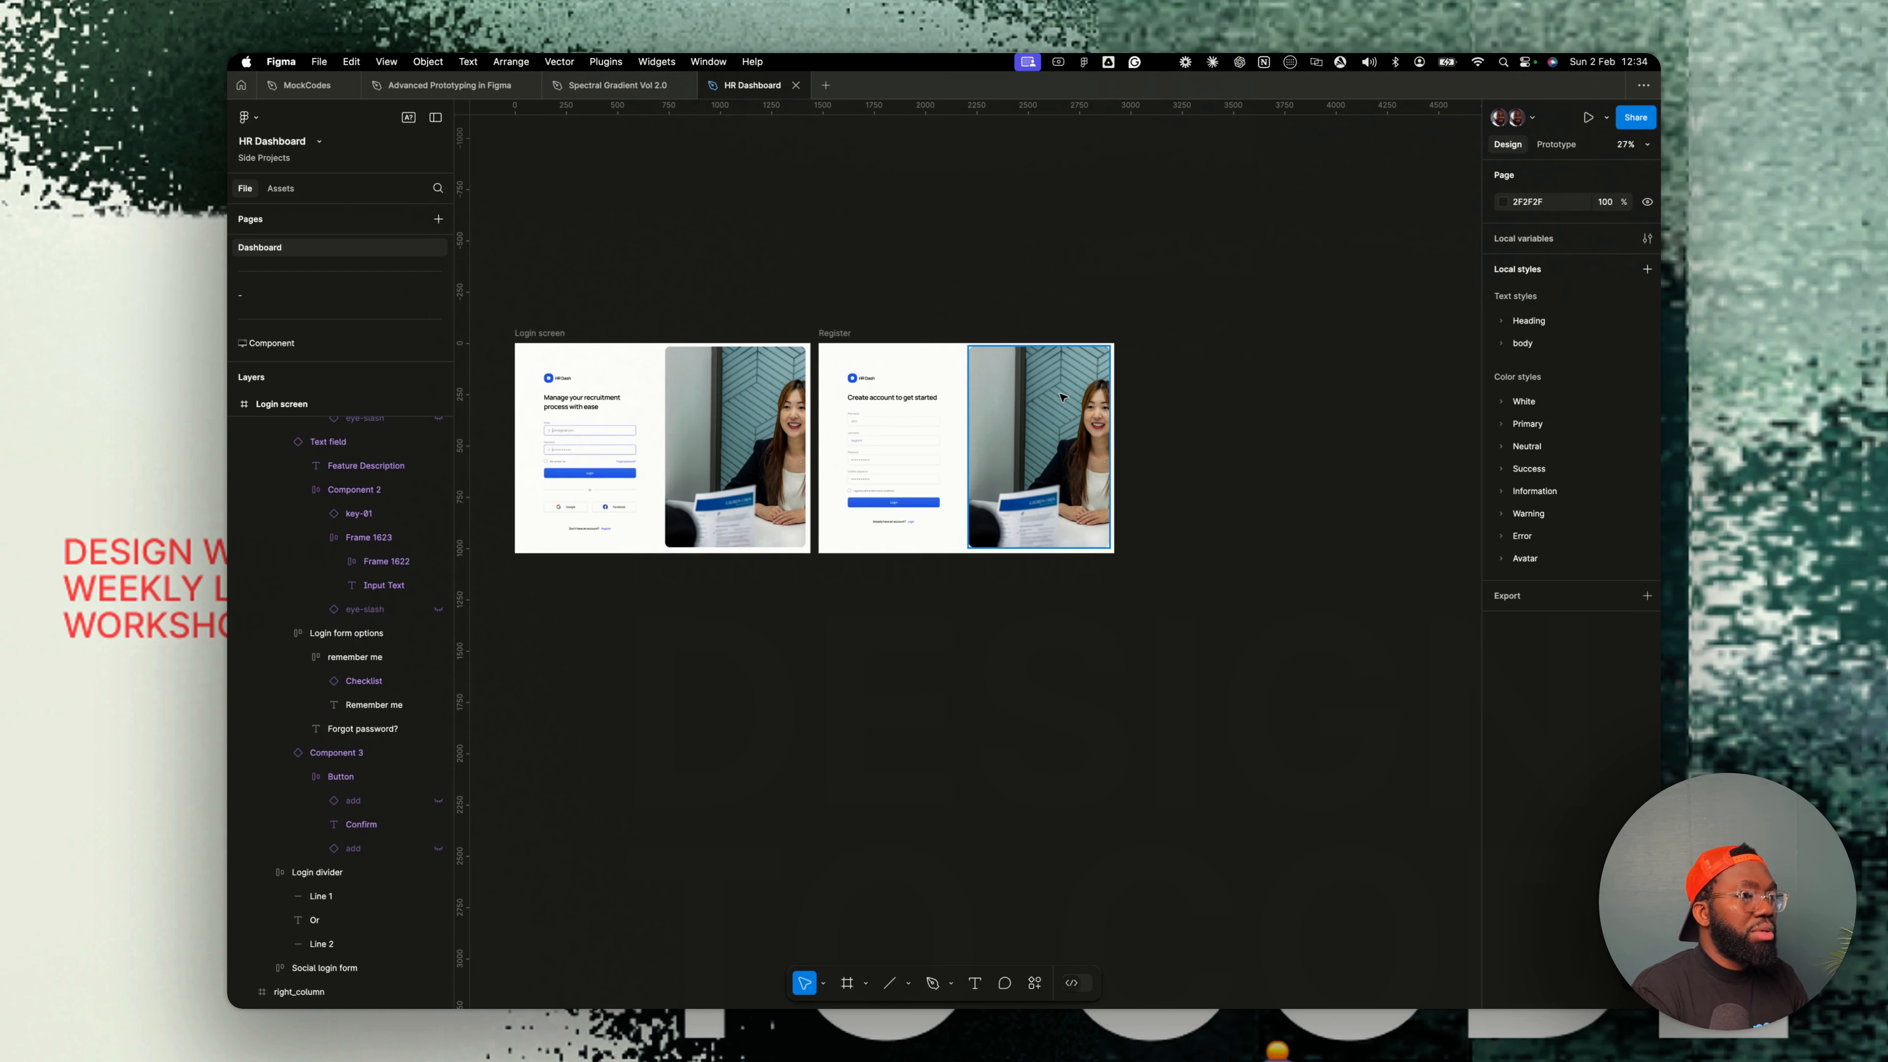
pyautogui.click(1063, 397)
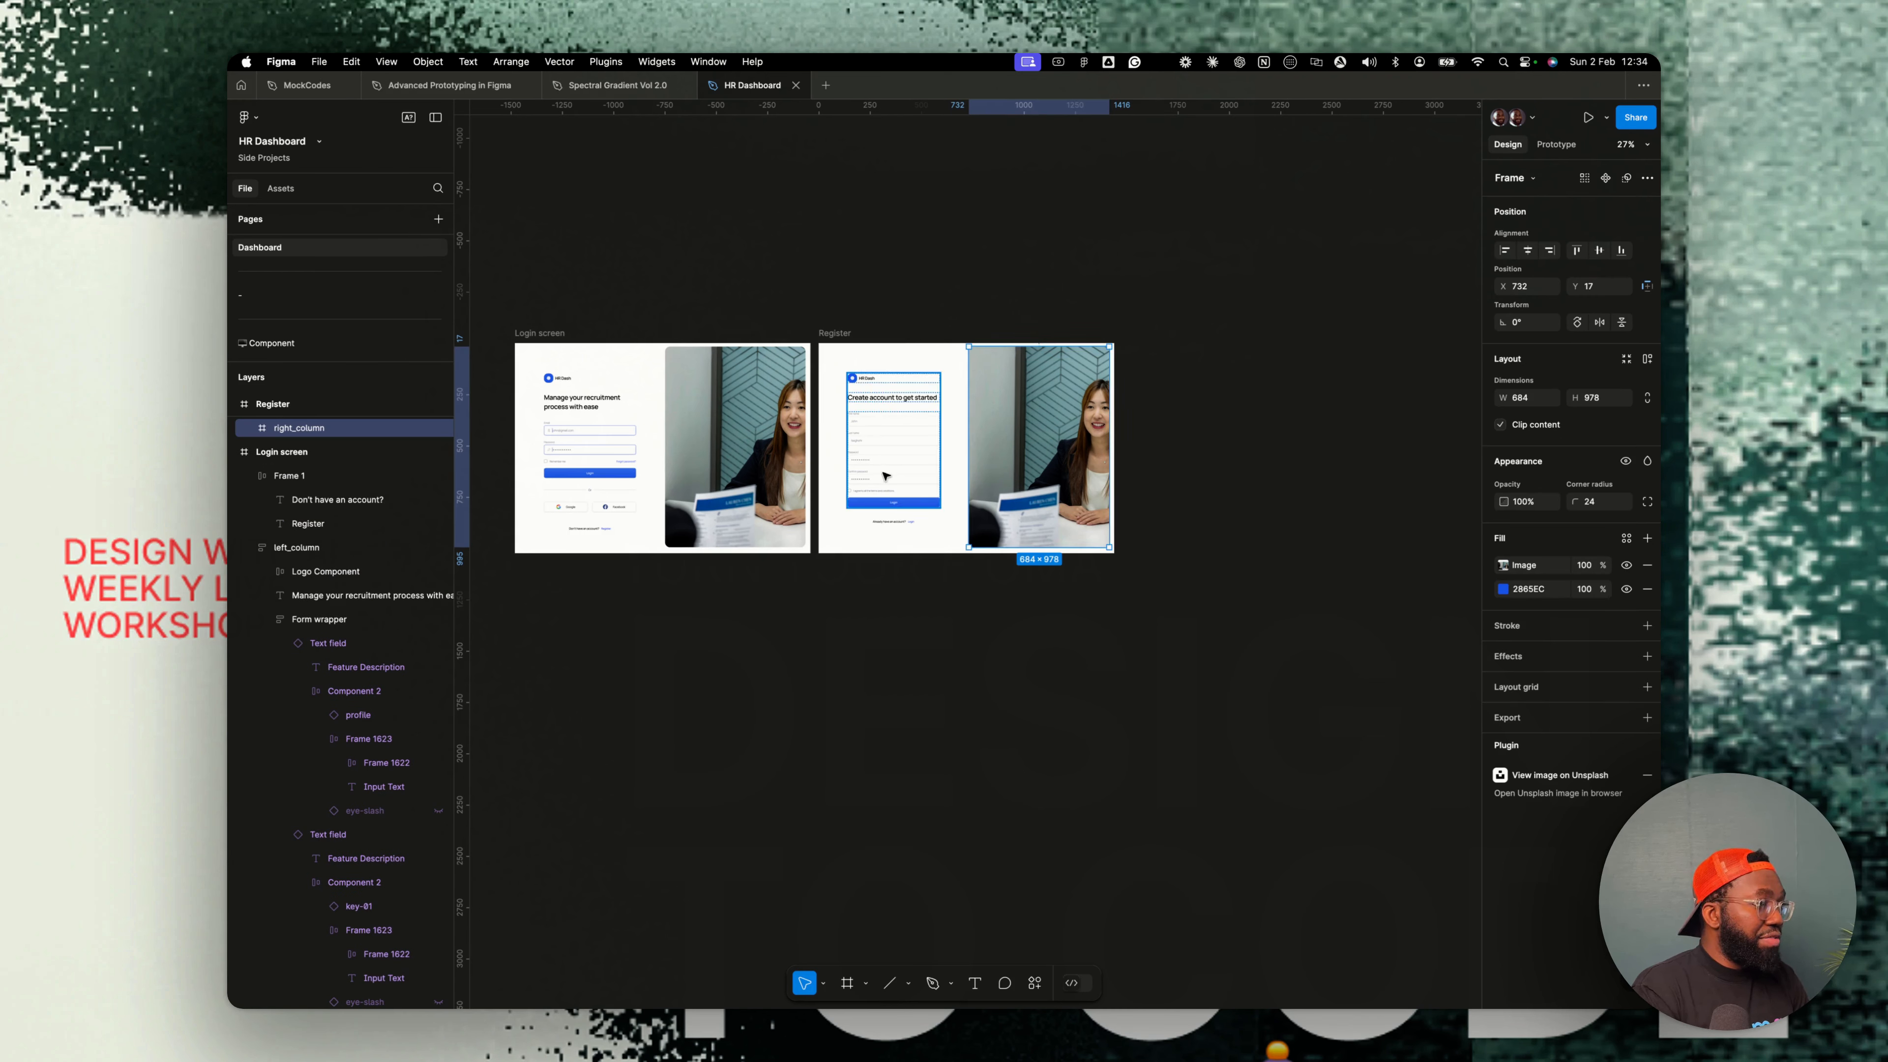
pyautogui.scroll(3, 886, 476)
pyautogui.click(904, 548)
pyautogui.hscroll(-5, 840, 582)
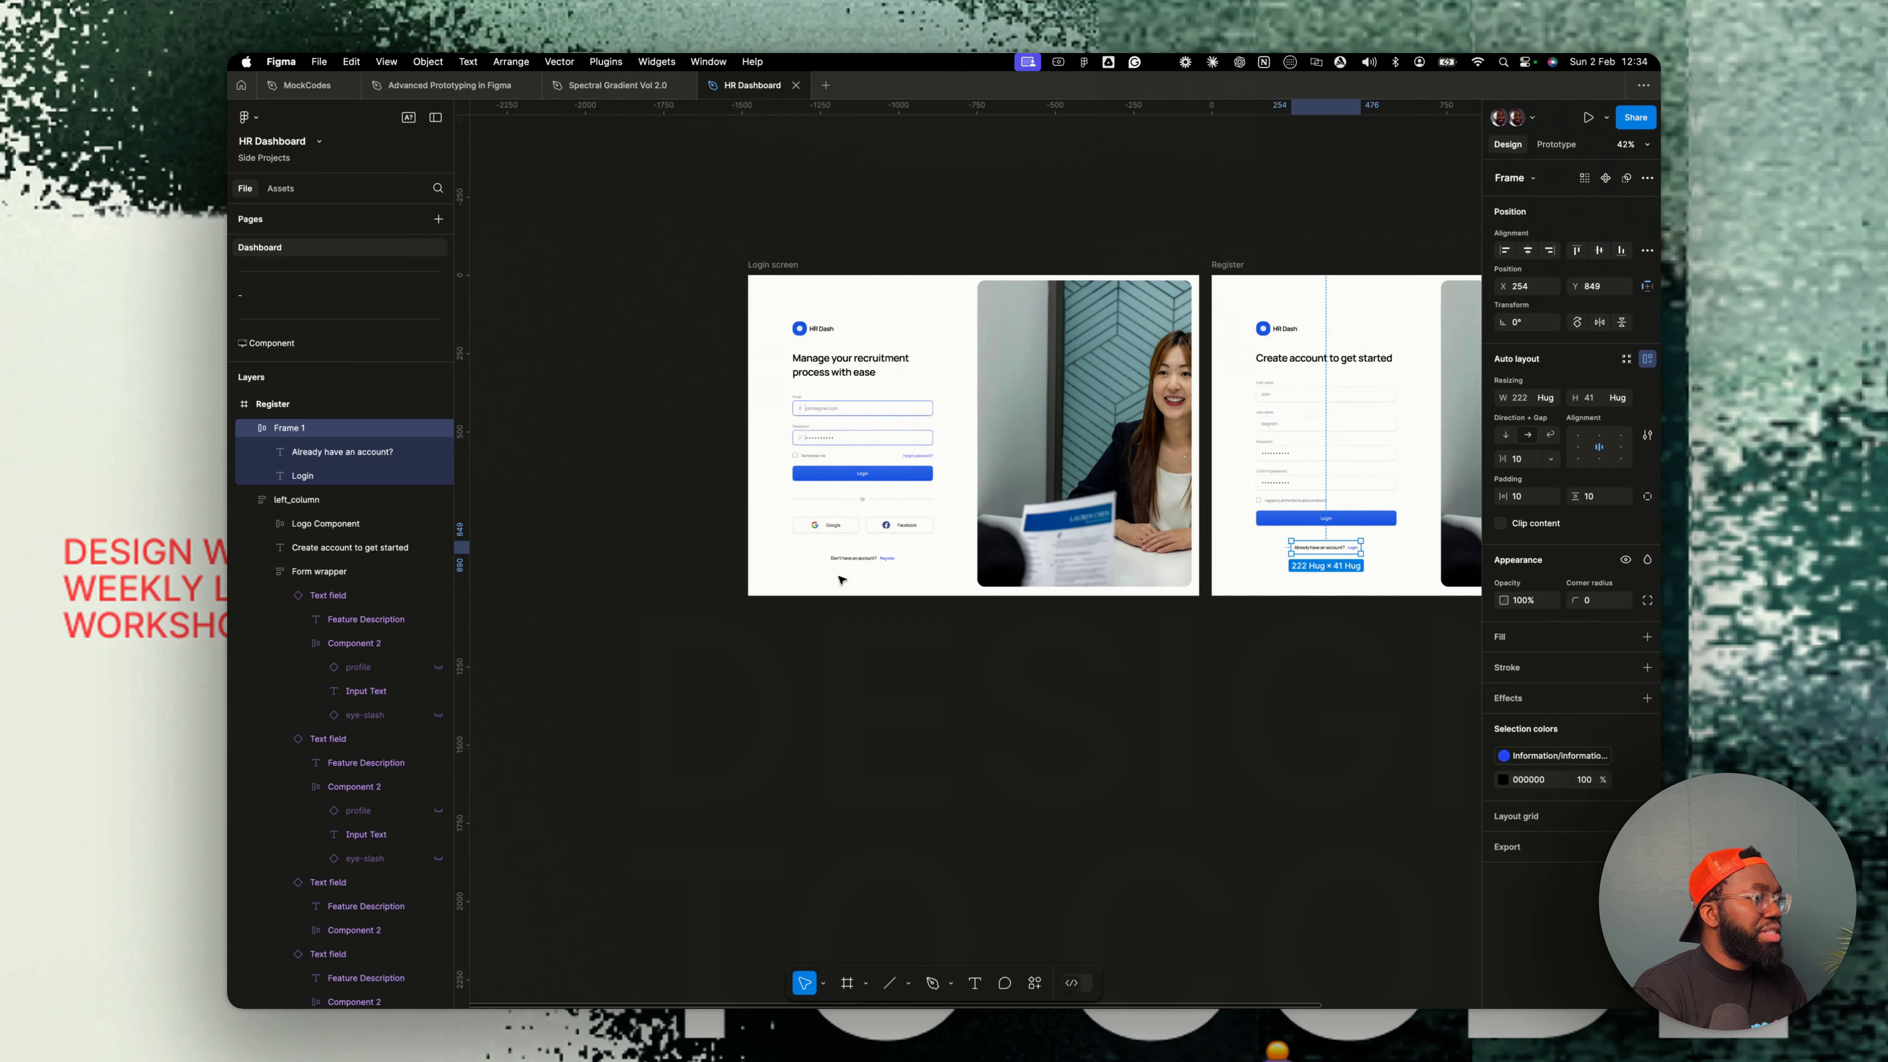
pyautogui.hscroll(-3, 840, 581)
pyautogui.click(925, 557)
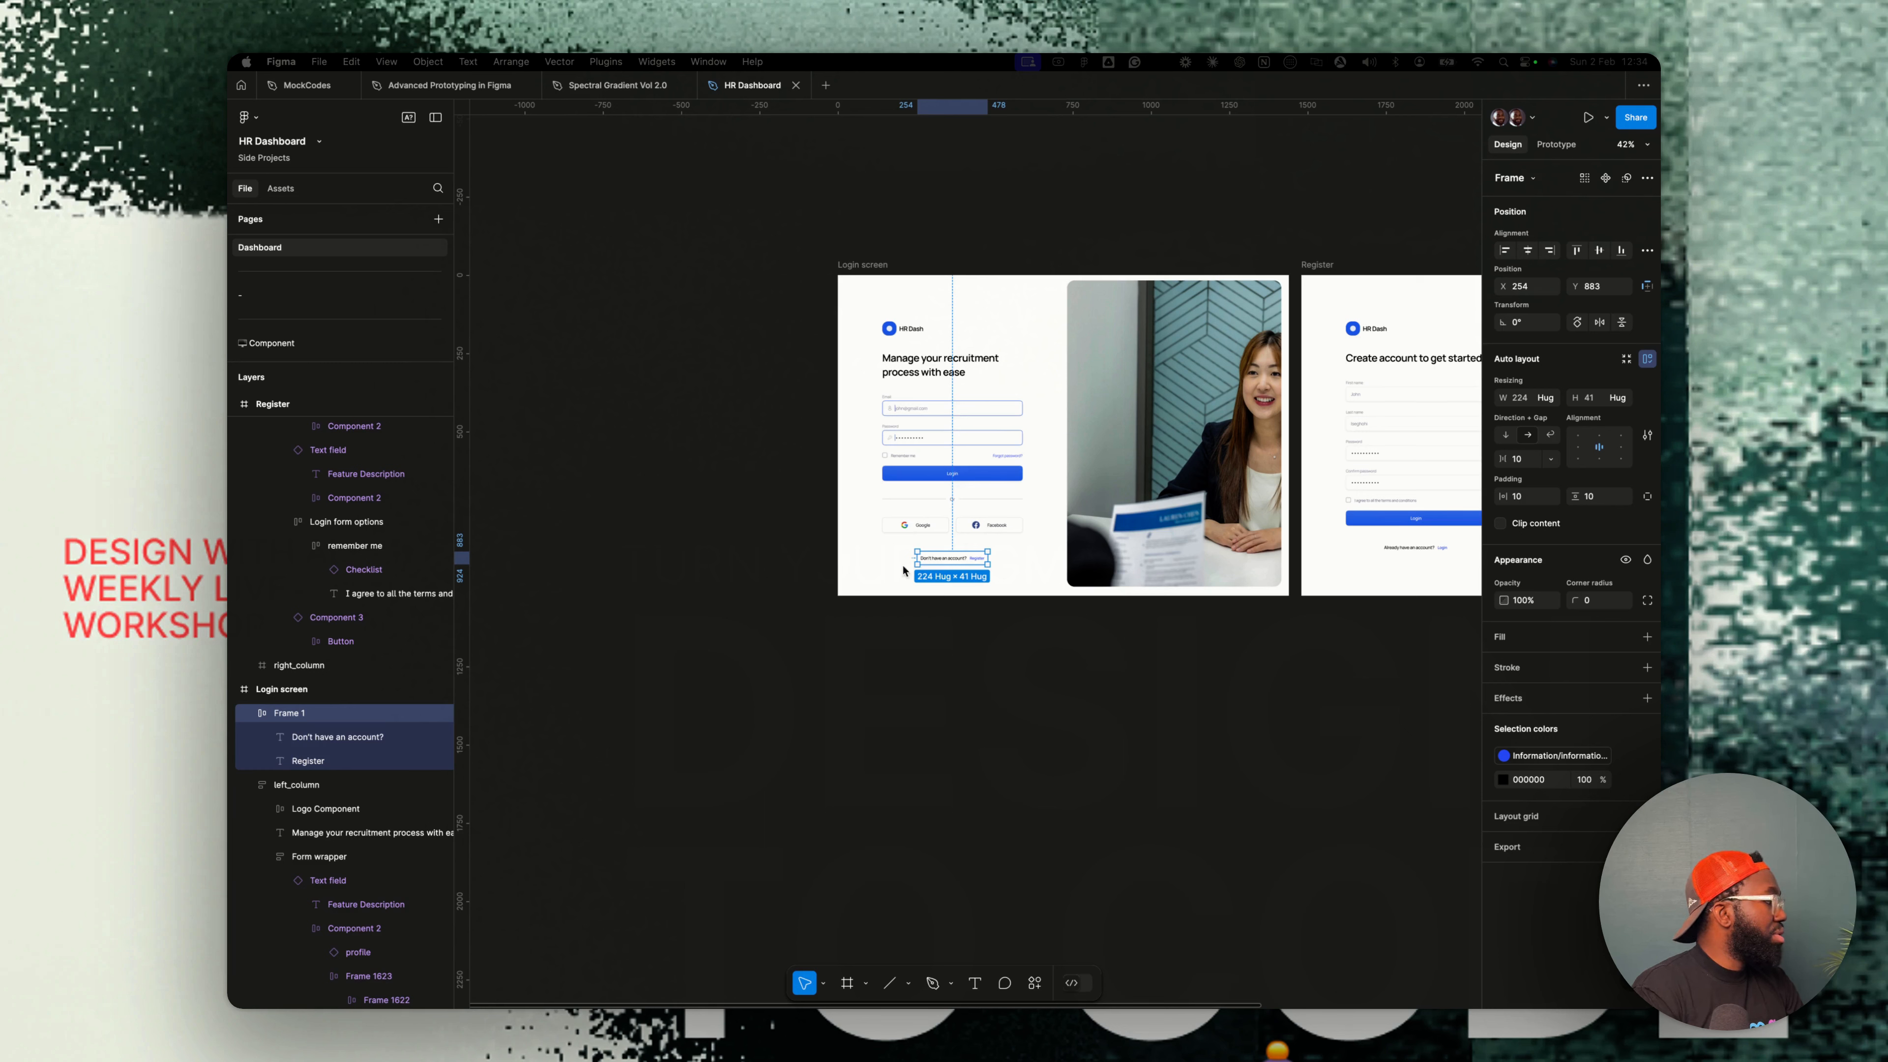
pyautogui.doubleClick(289, 714)
pyautogui.write('Lo')
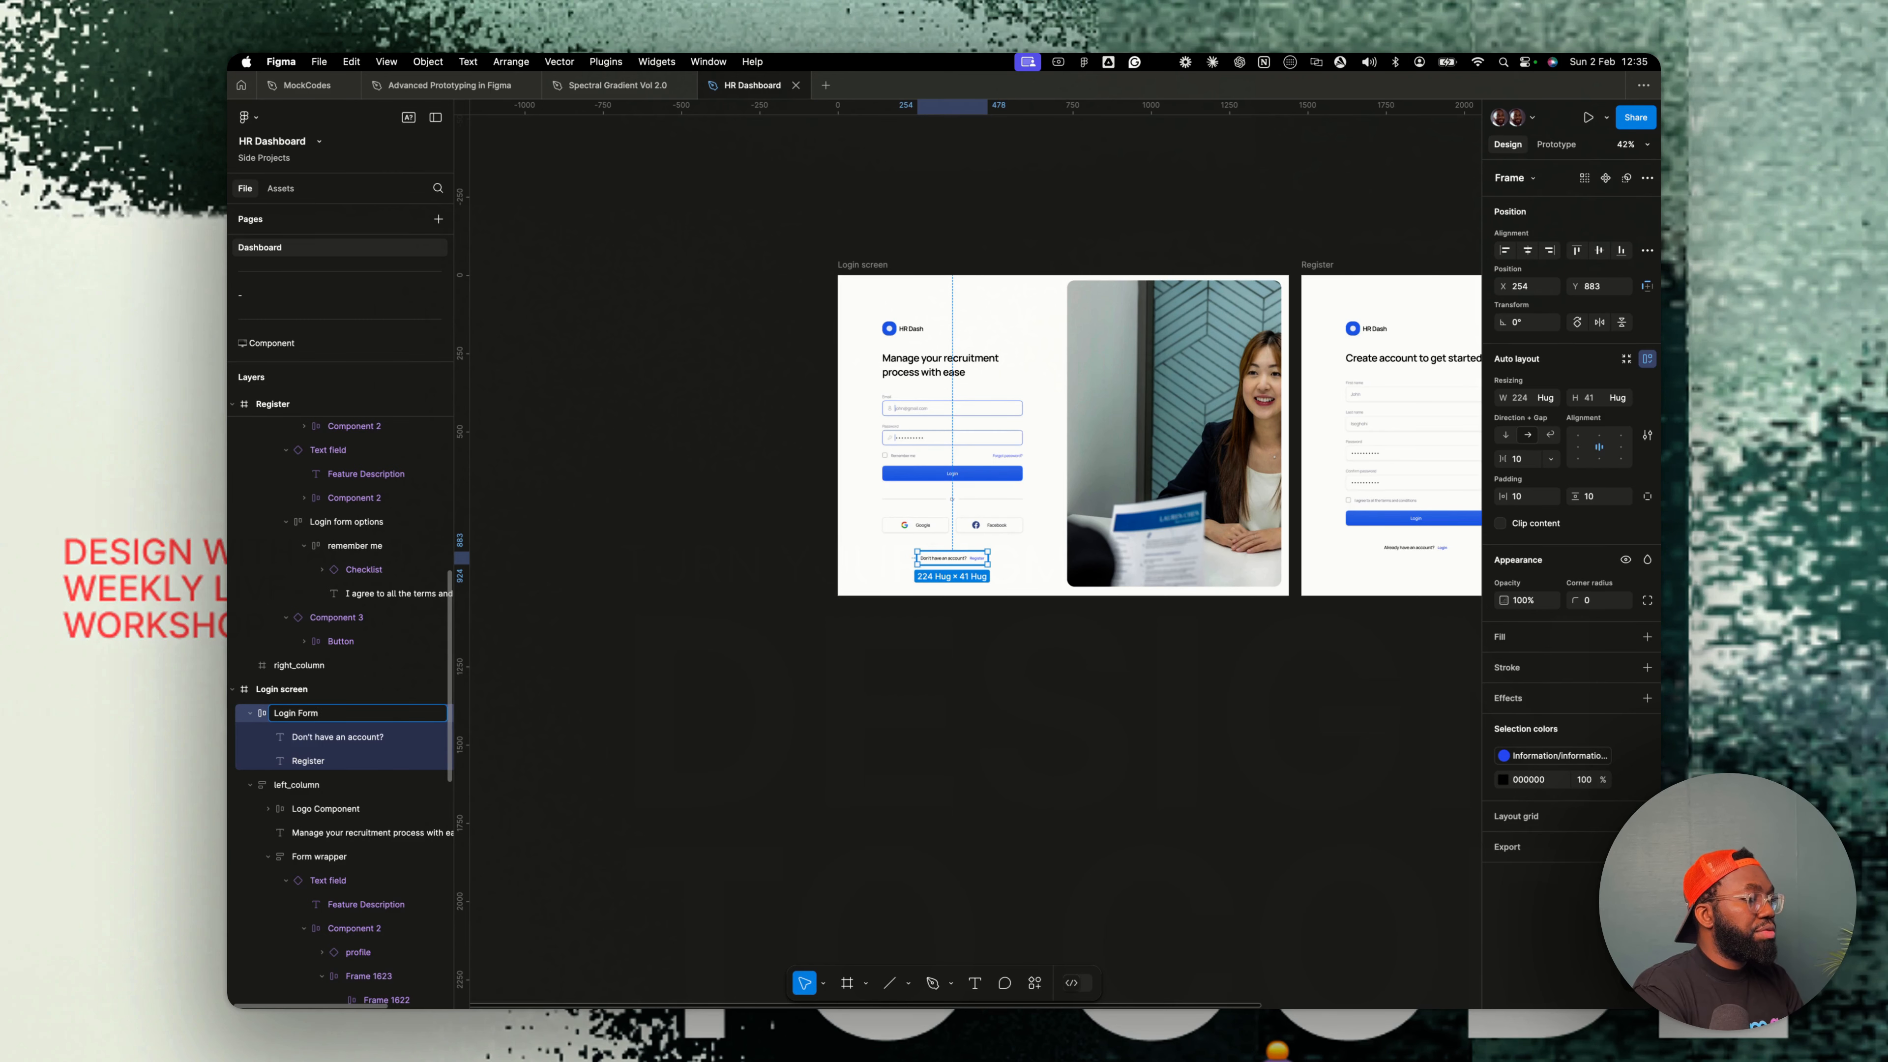
pyautogui.write('gin Form')
pyautogui.write('Wrapper')
pyautogui.press('Return')
# - Duplicate the Register screen frame to start a new screen
pyautogui.press('super+a')
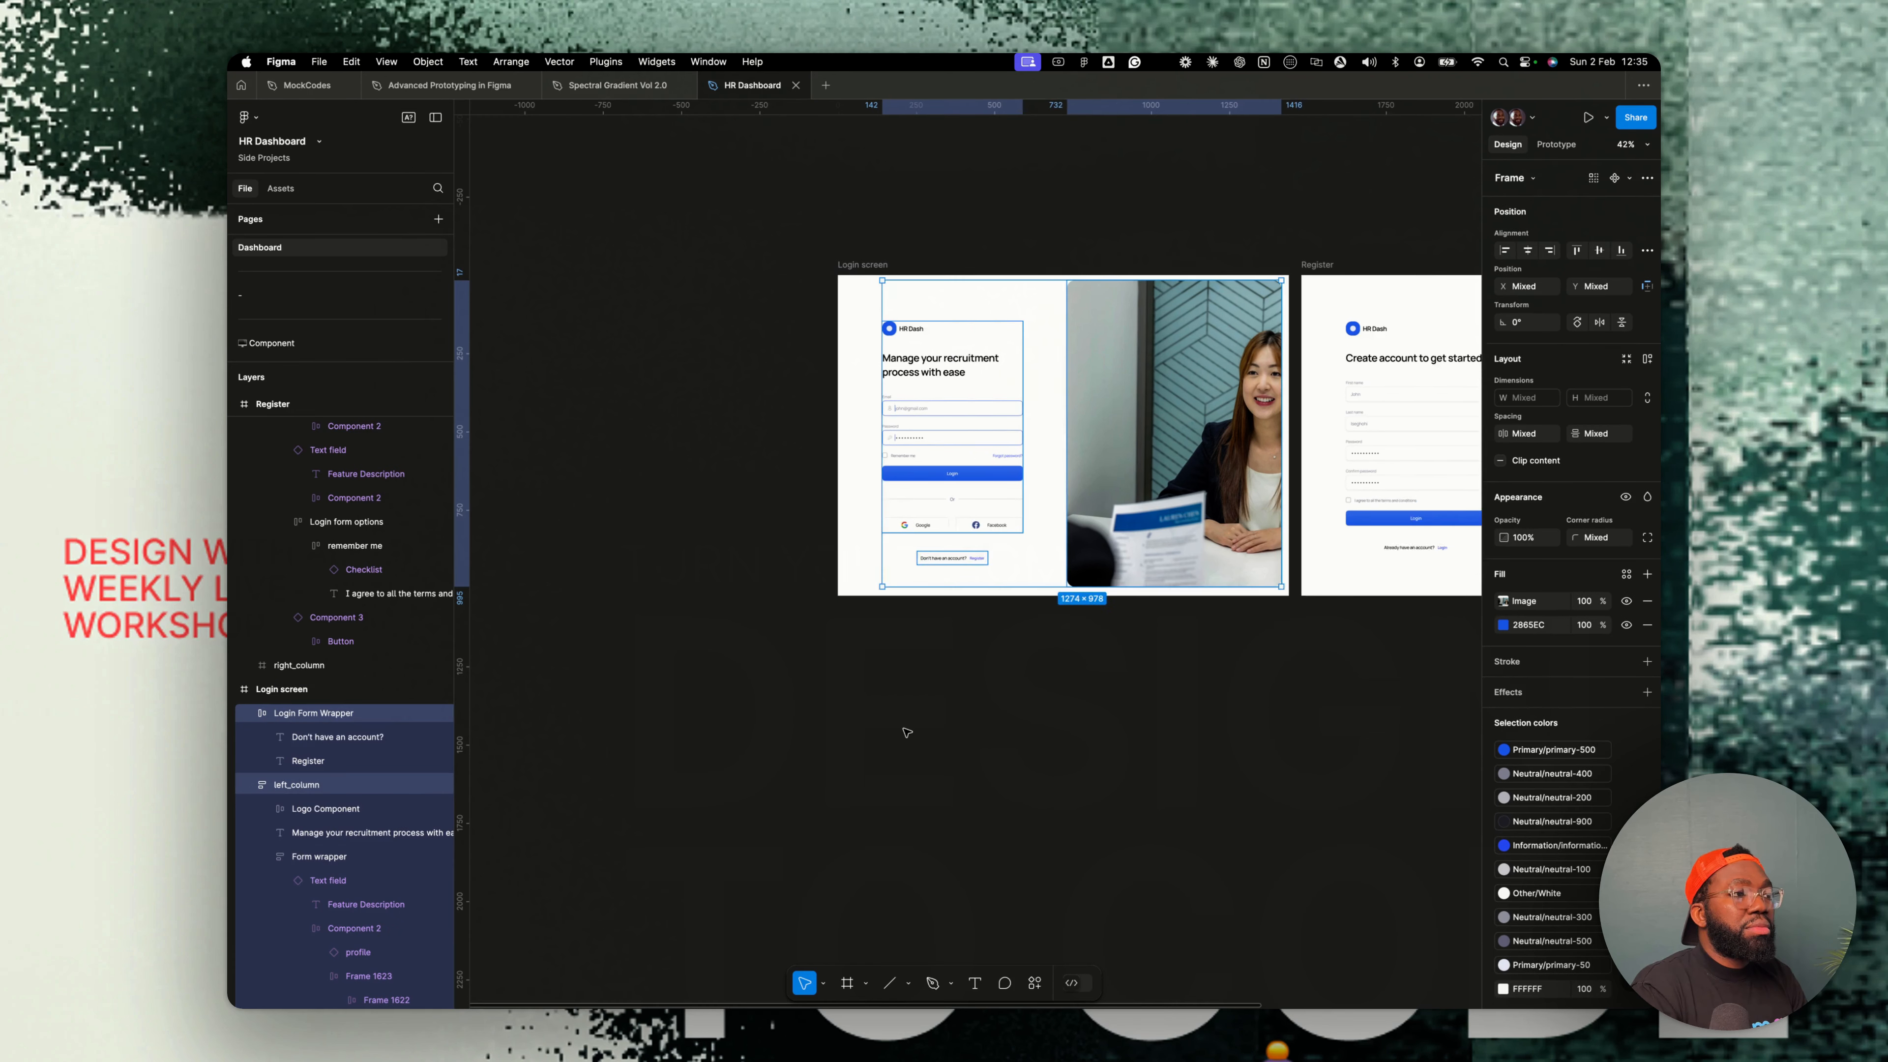
pyautogui.hscroll(5, 900, 731)
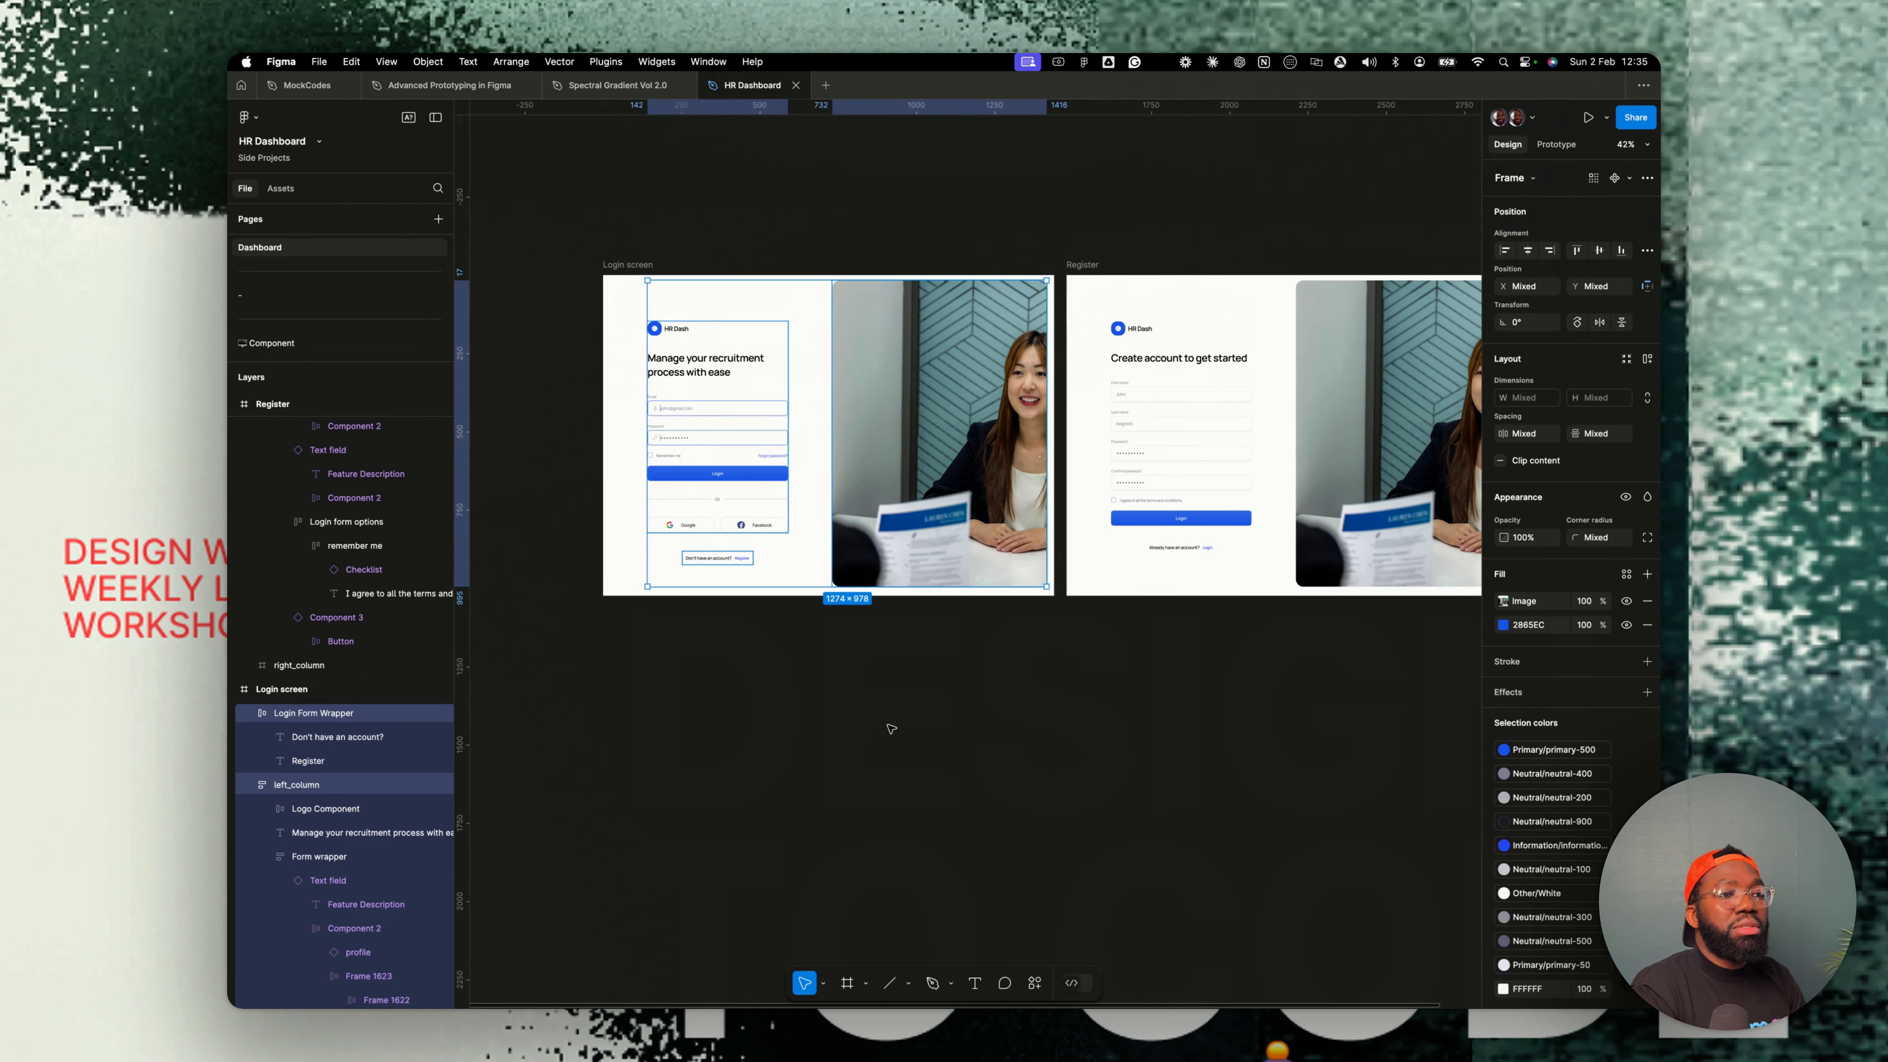
pyautogui.click(893, 728)
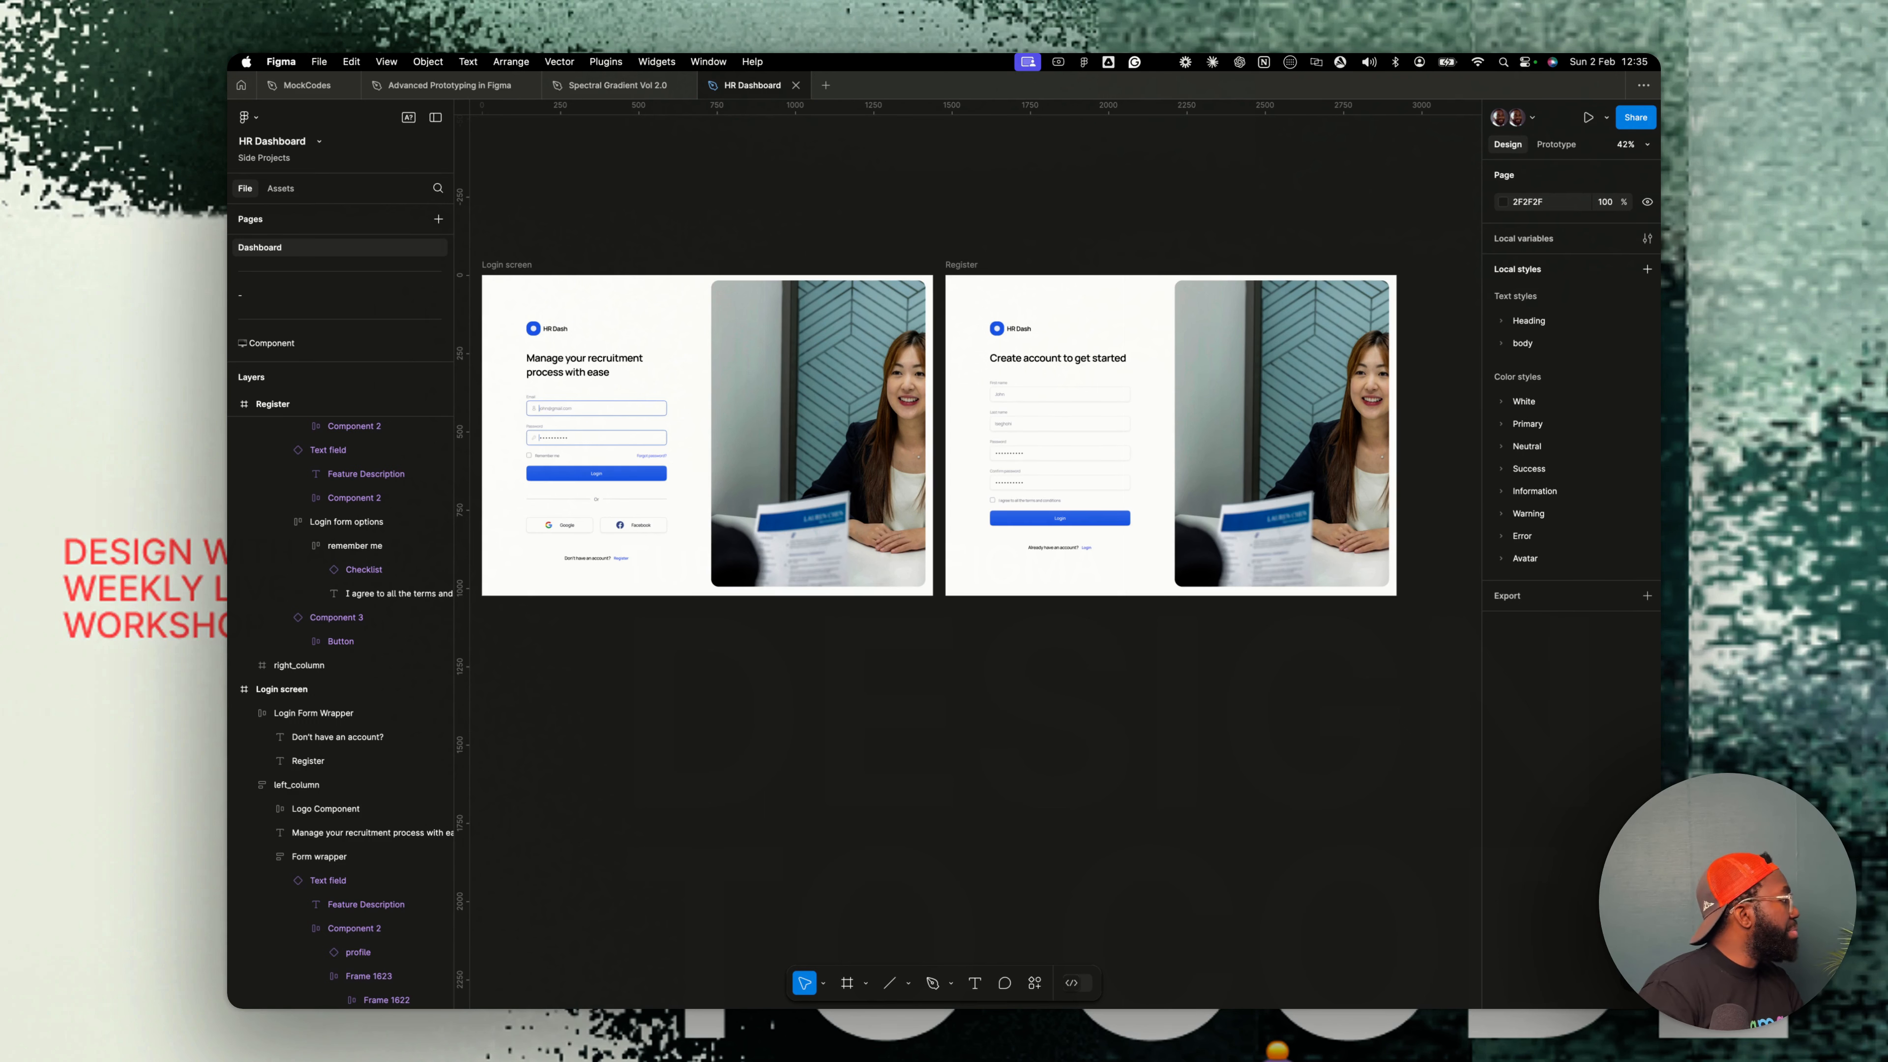
pyautogui.click(960, 274)
pyautogui.scroll(5, 763, 453)
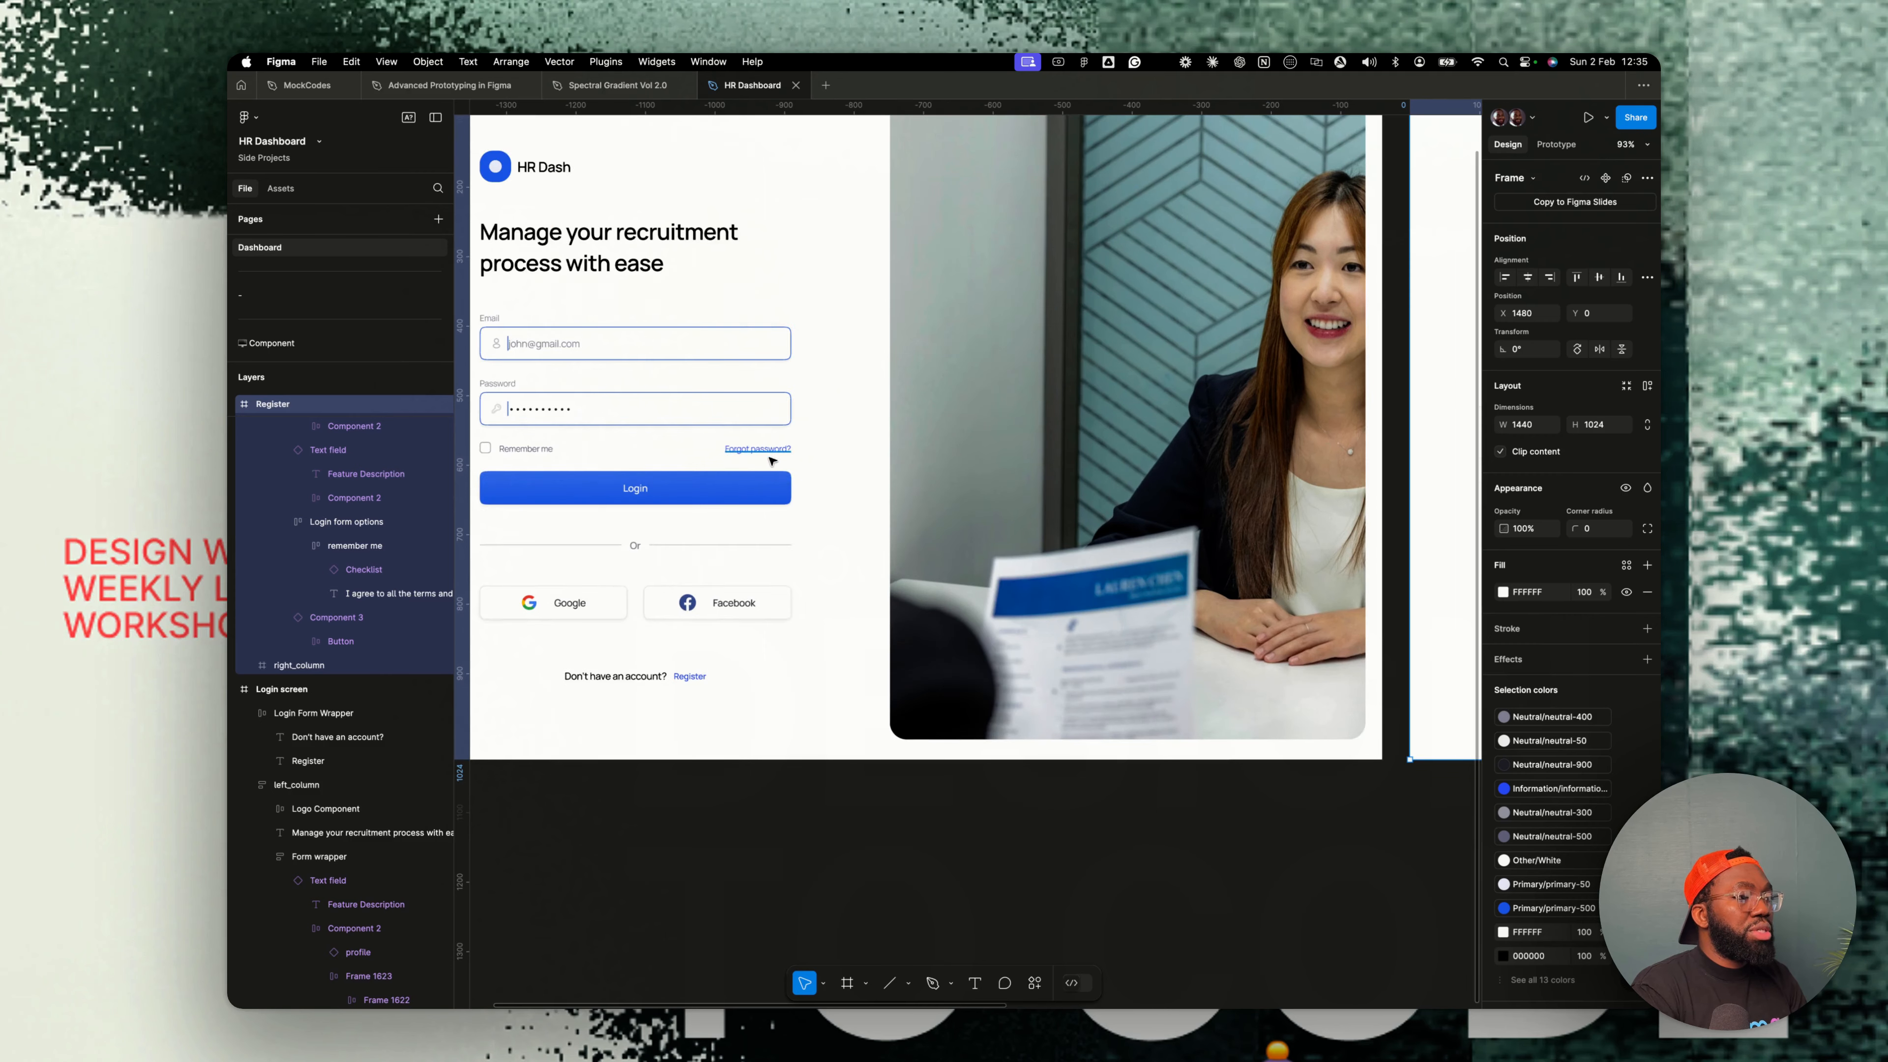
pyautogui.hscroll(5, 767, 457)
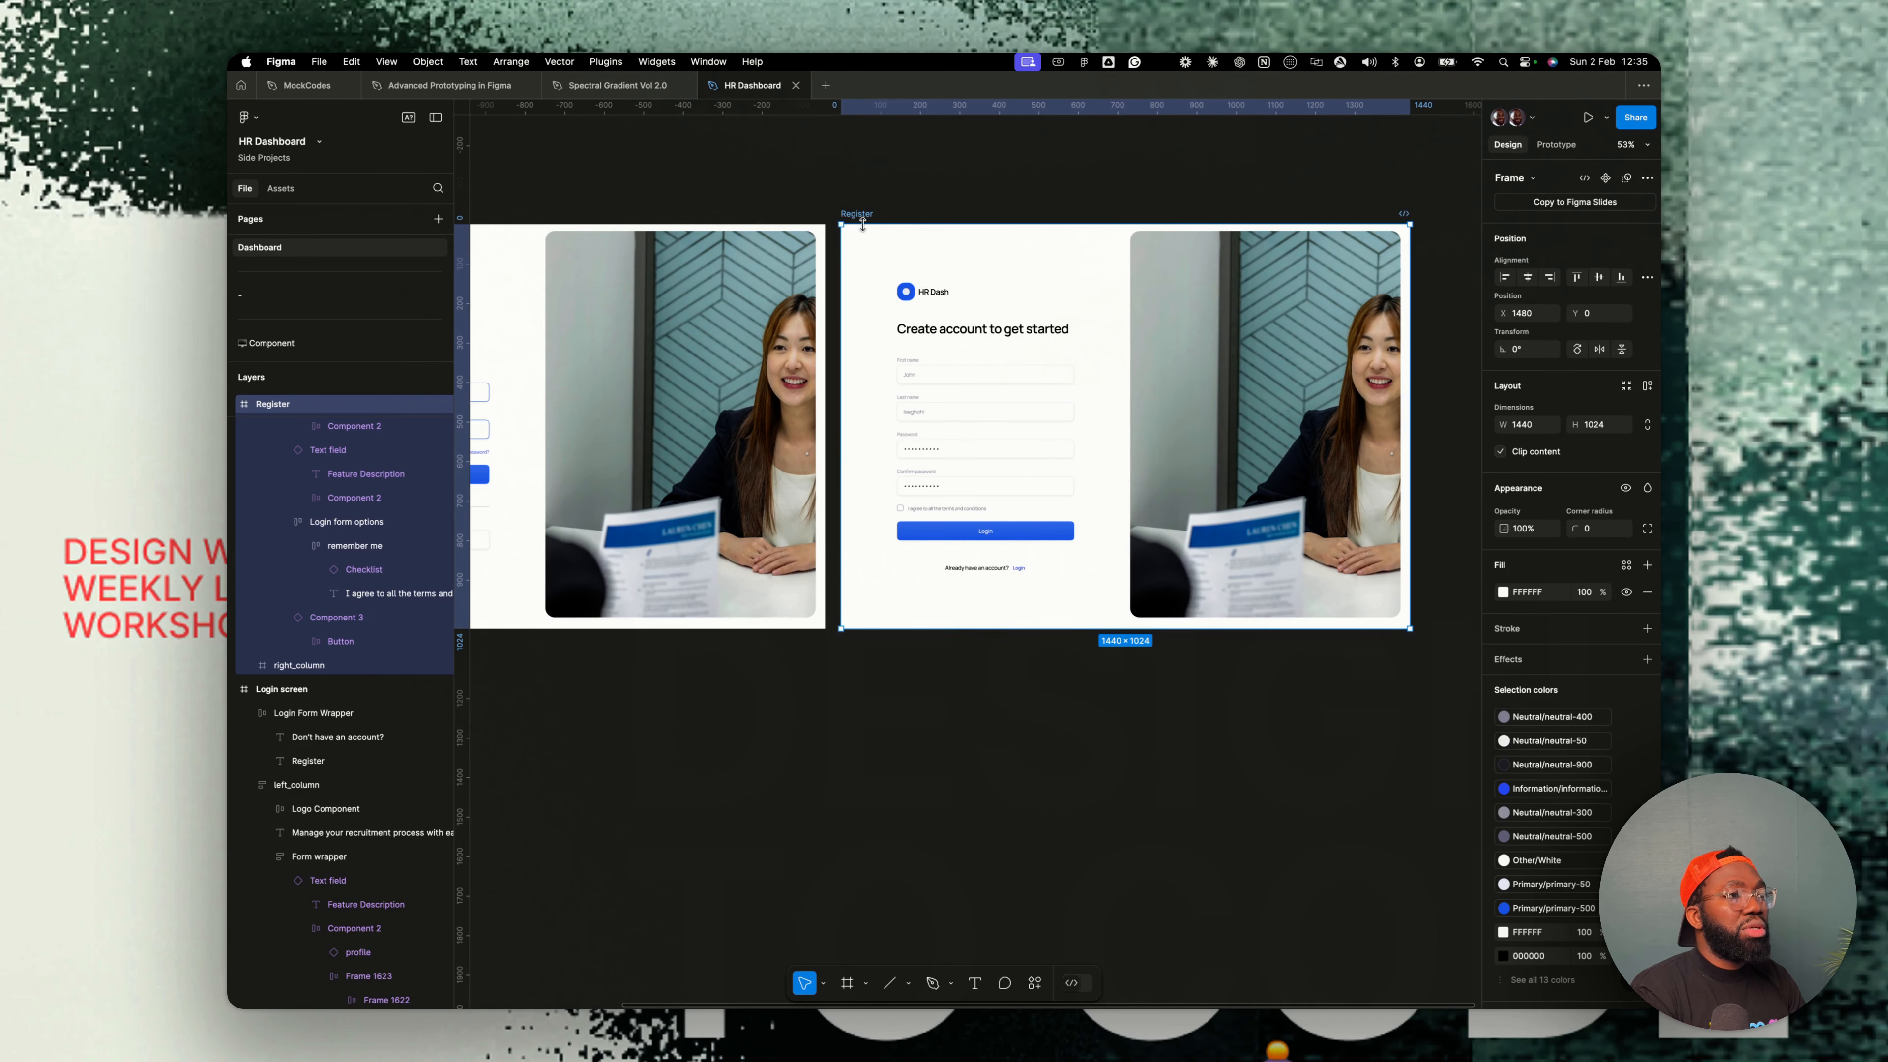
pyautogui.press('super+d')
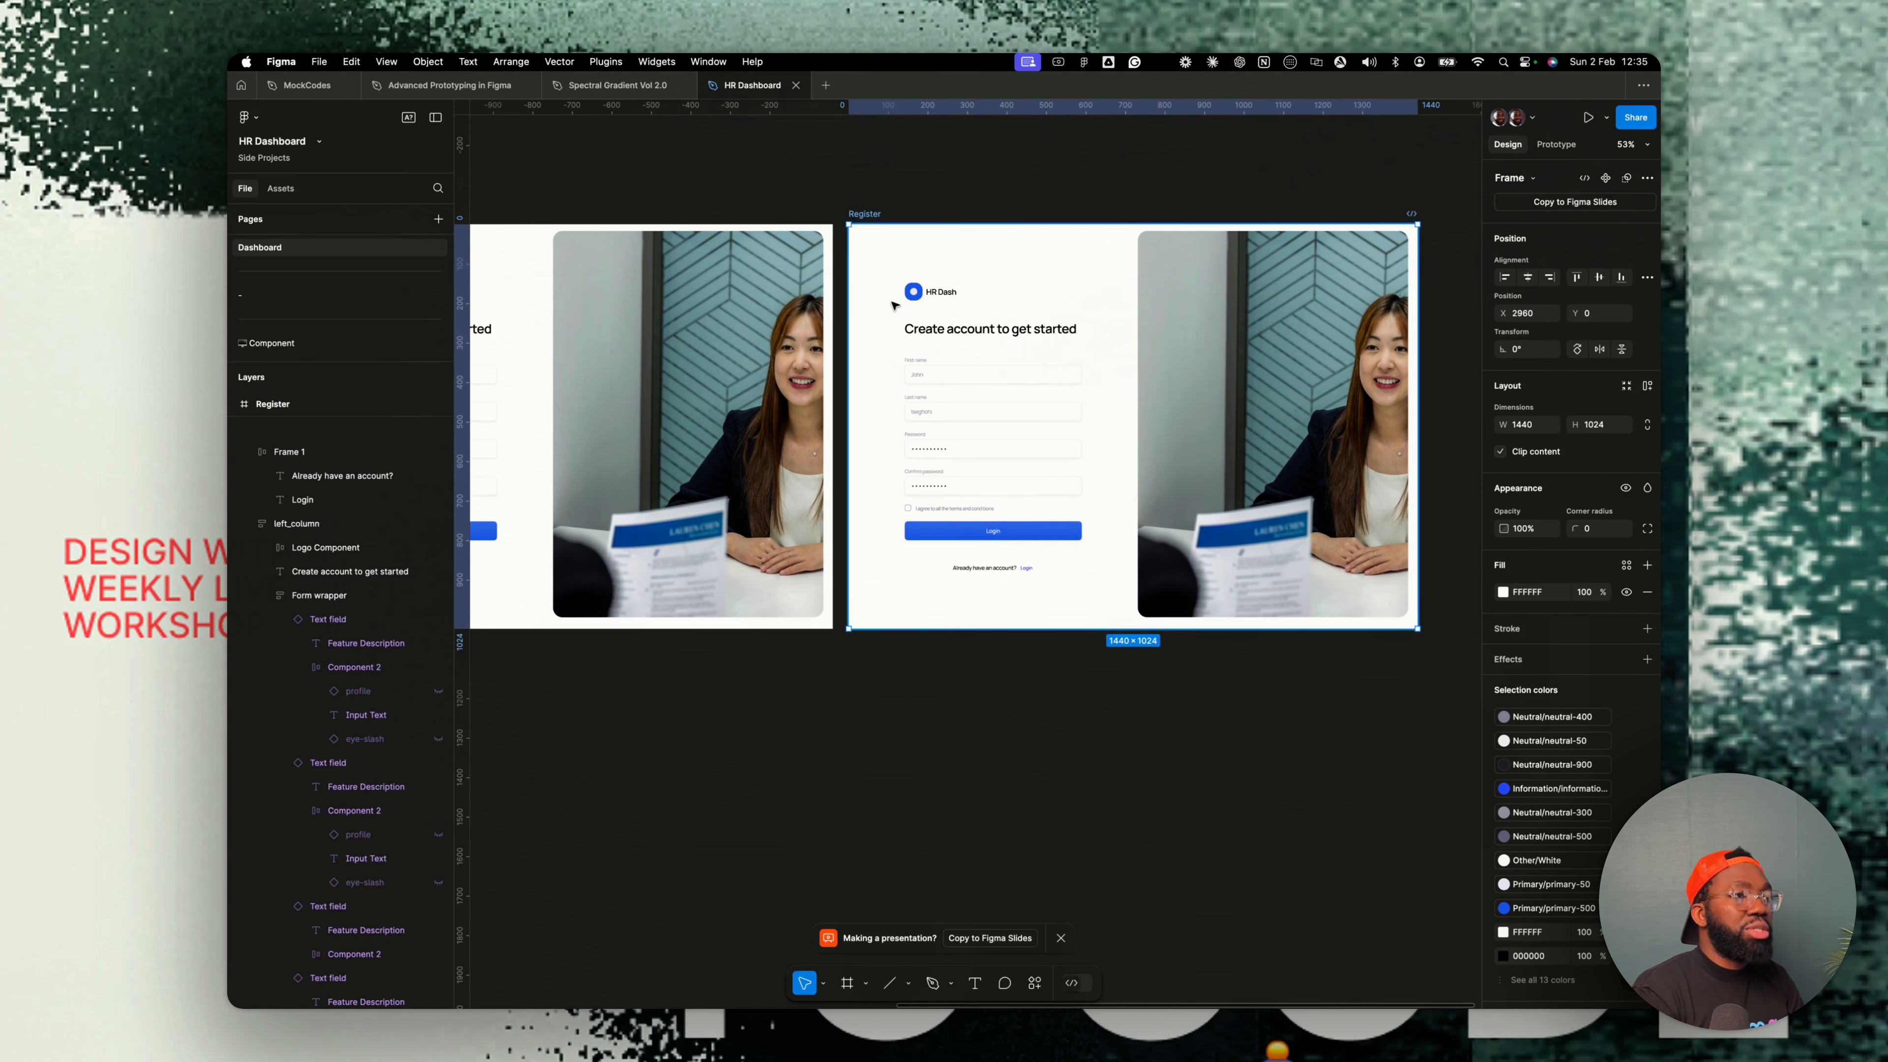
# - Change the duplicated screen's heading to Forgot password?
pyautogui.scroll(-5, 964, 344)
pyautogui.scroll(5, 965, 344)
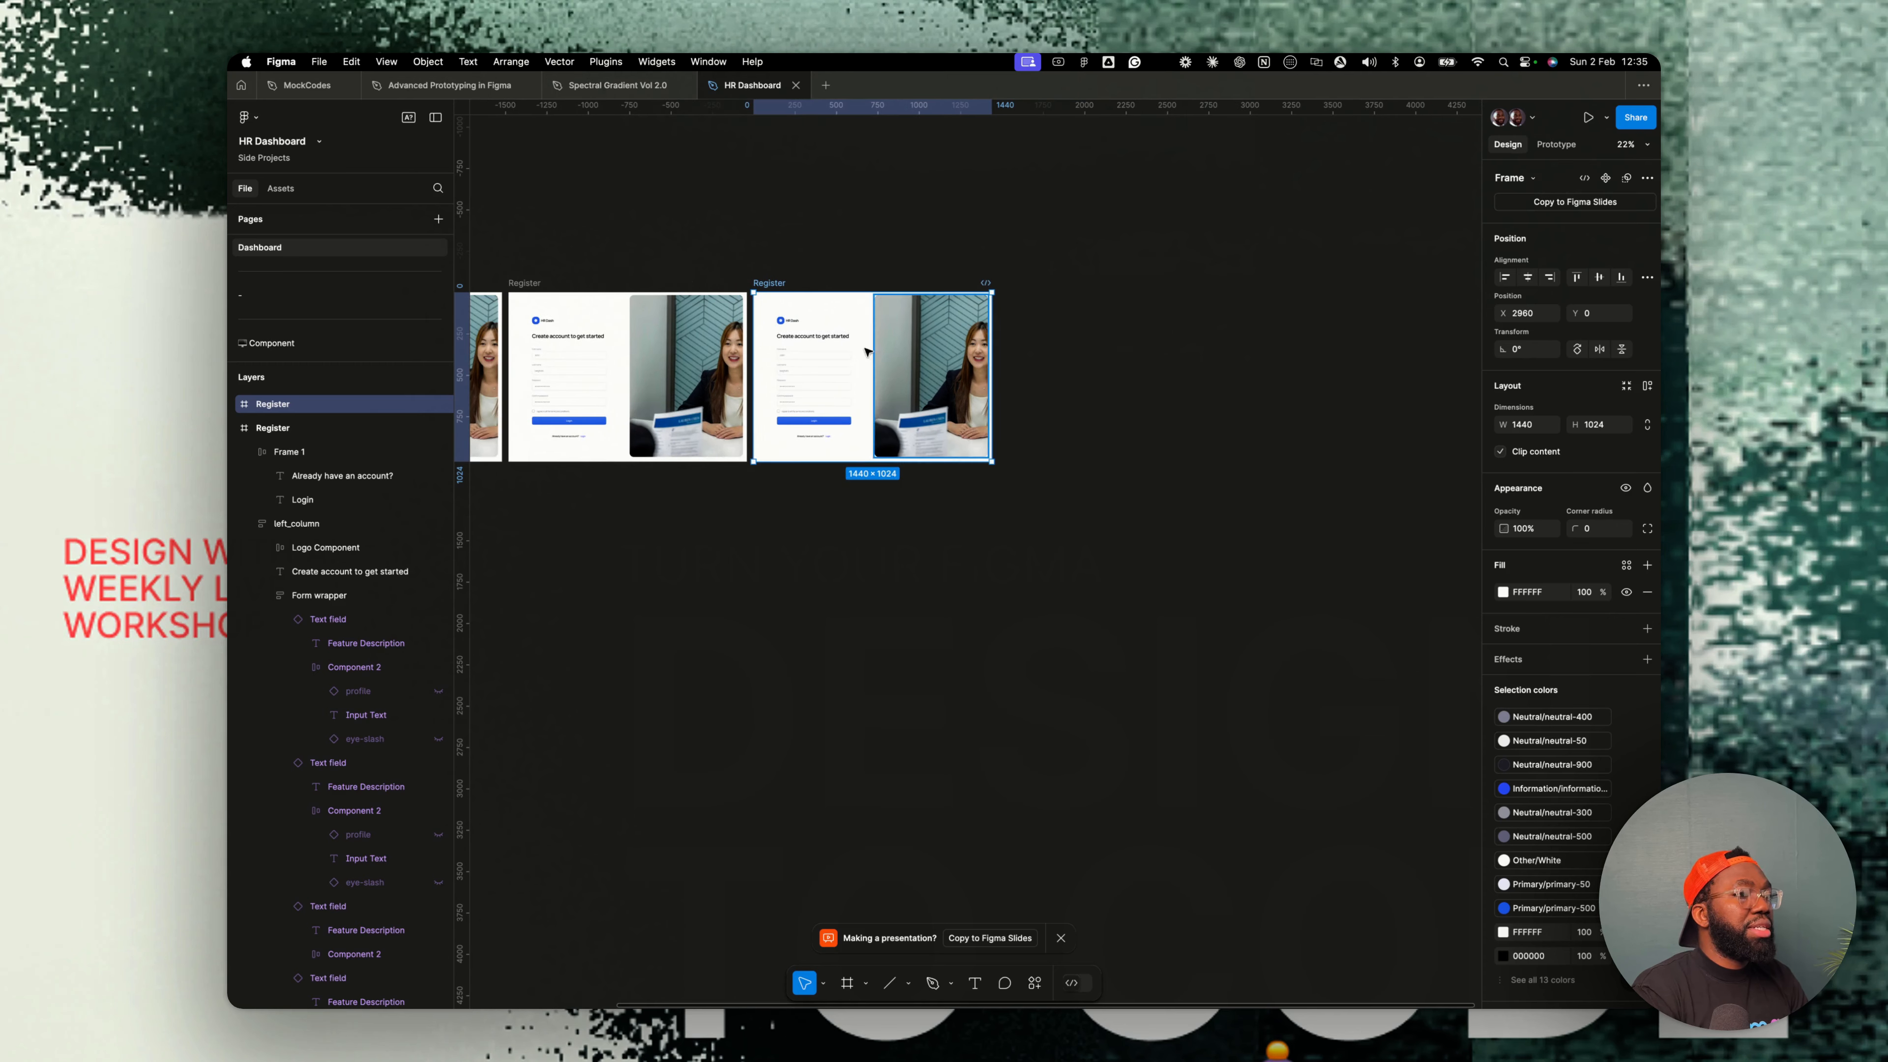
pyautogui.scroll(1, 810, 361)
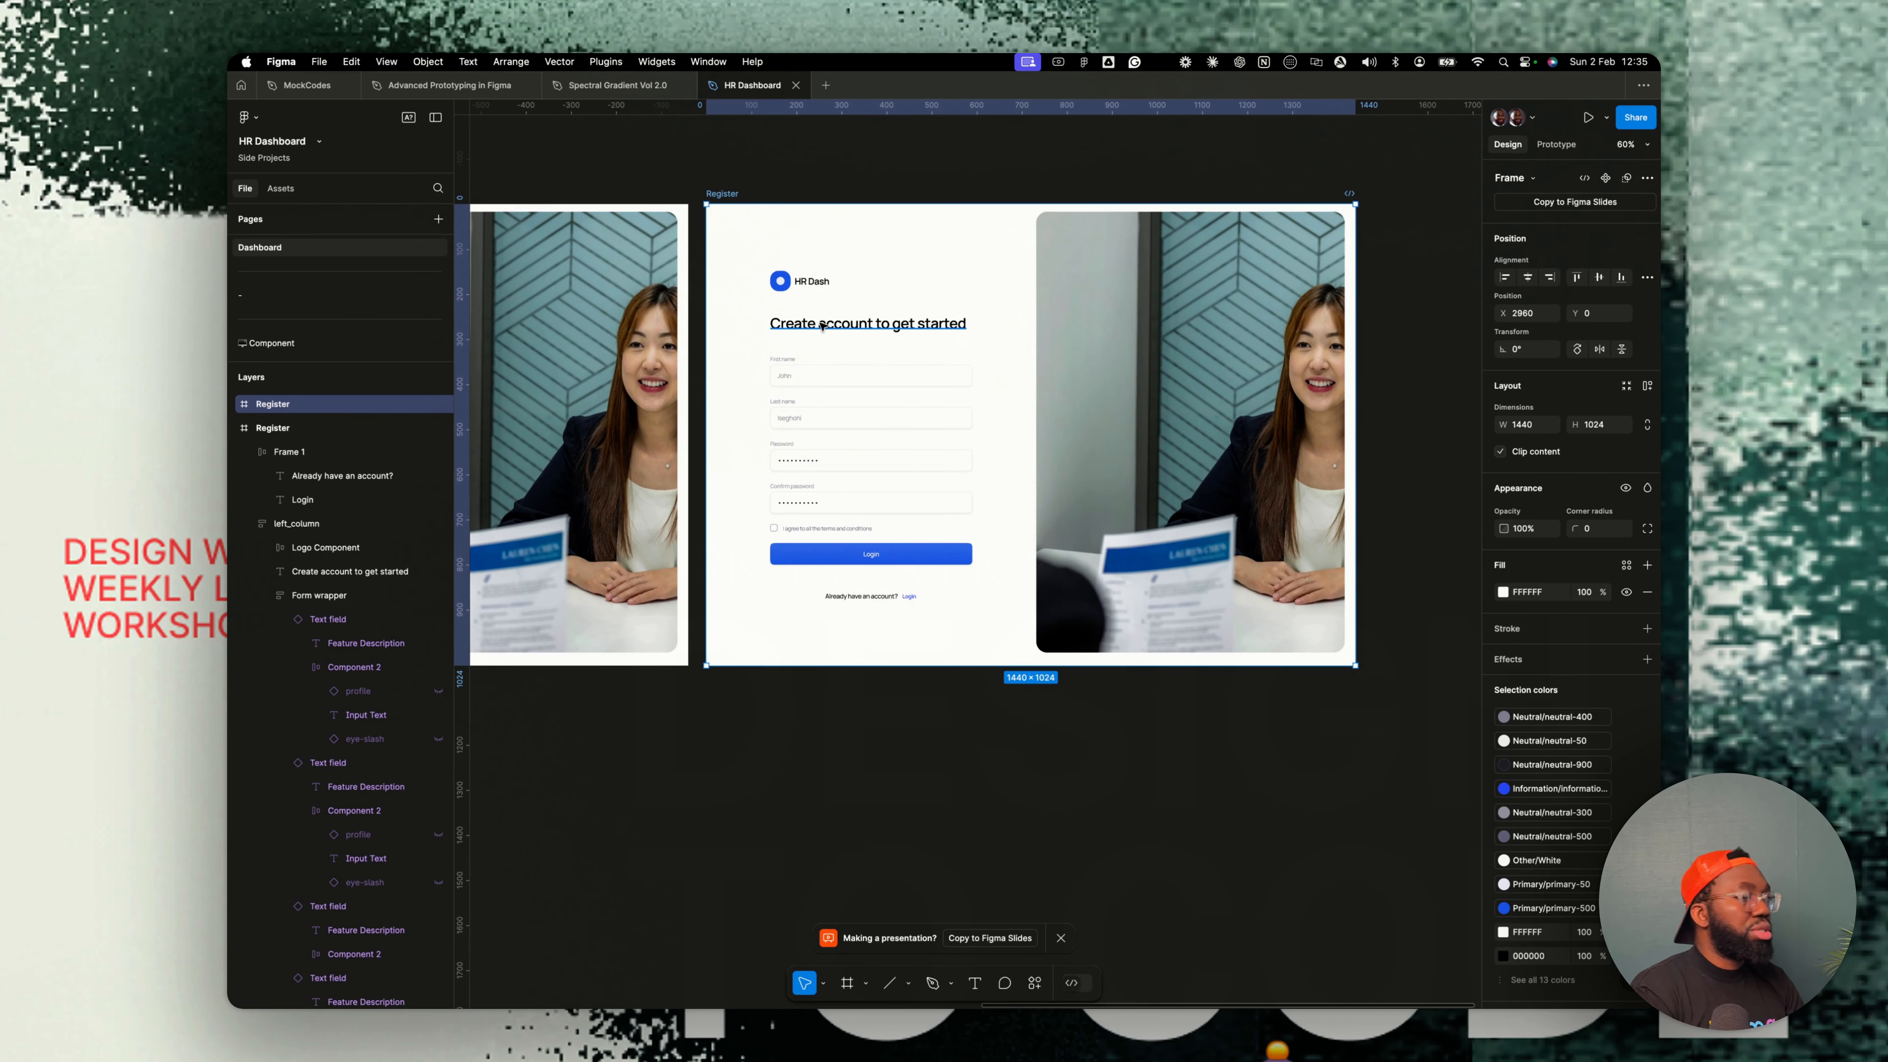
pyautogui.doubleClick(817, 326)
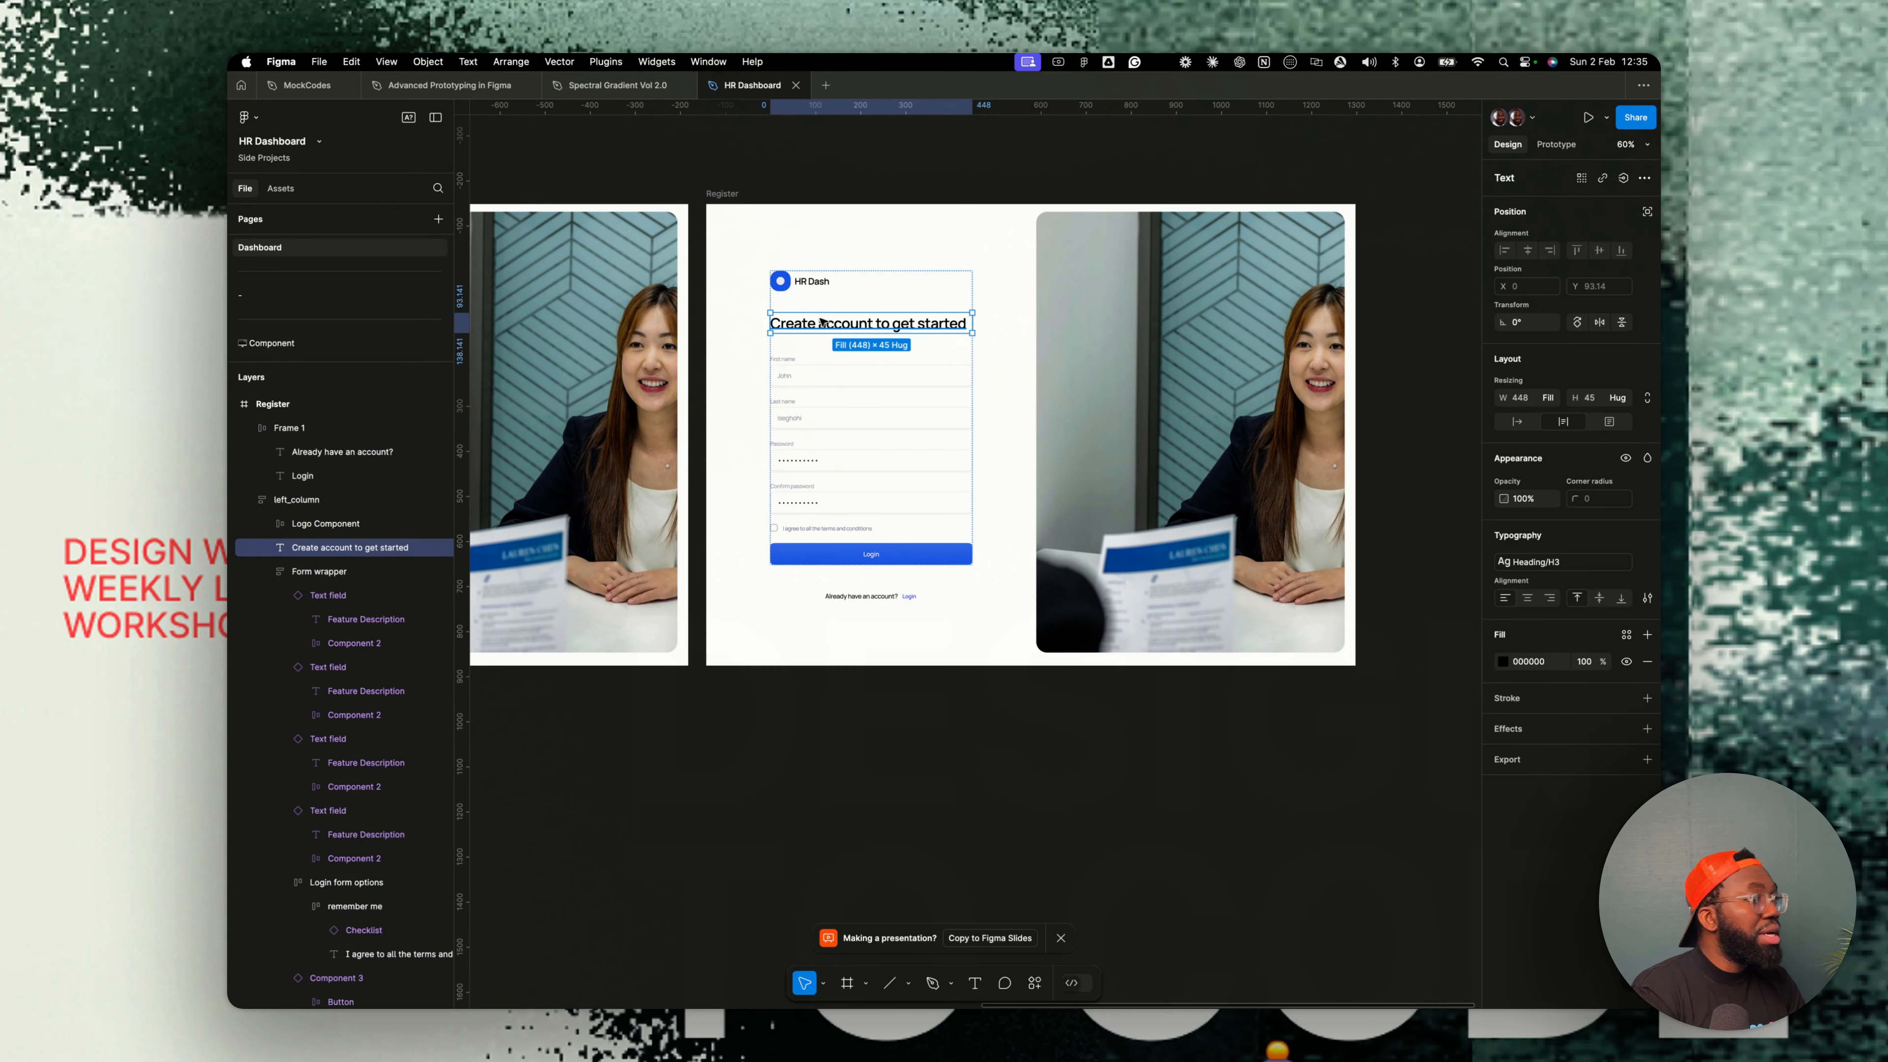
pyautogui.write('Forgot')
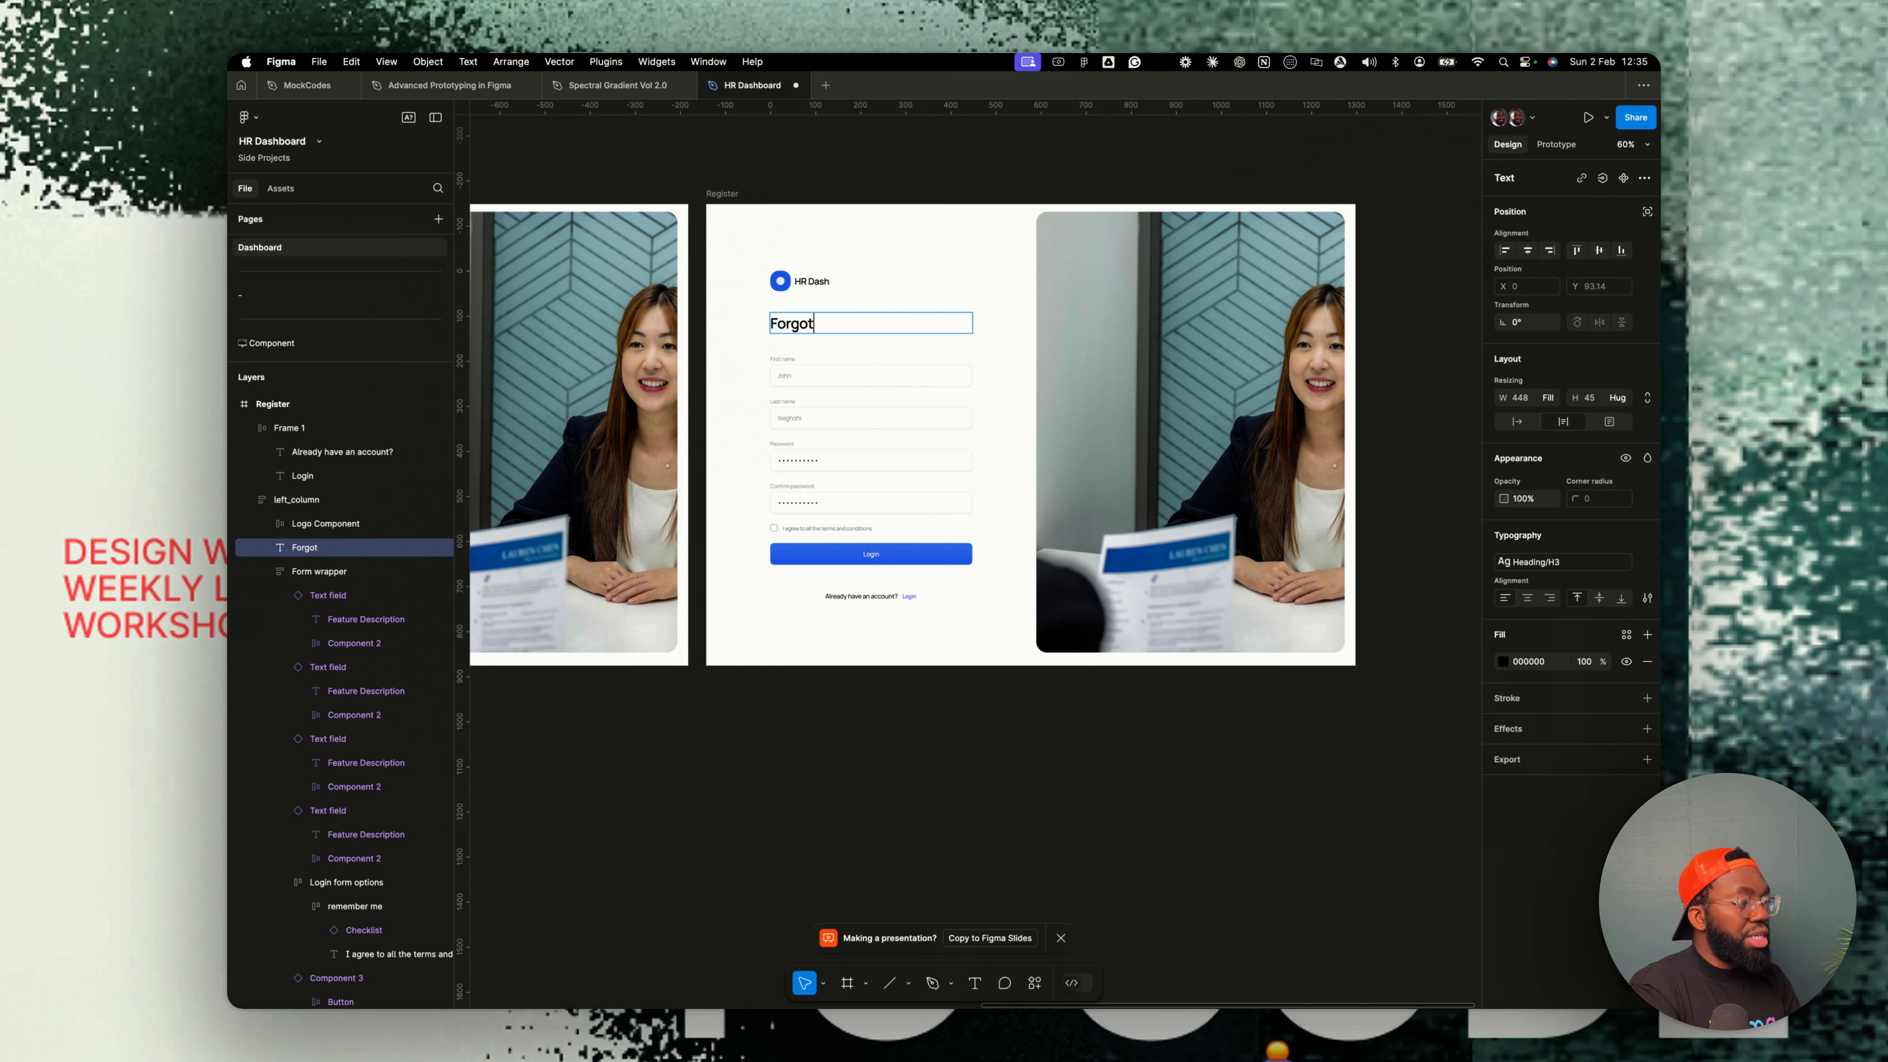
pyautogui.write(' password?')
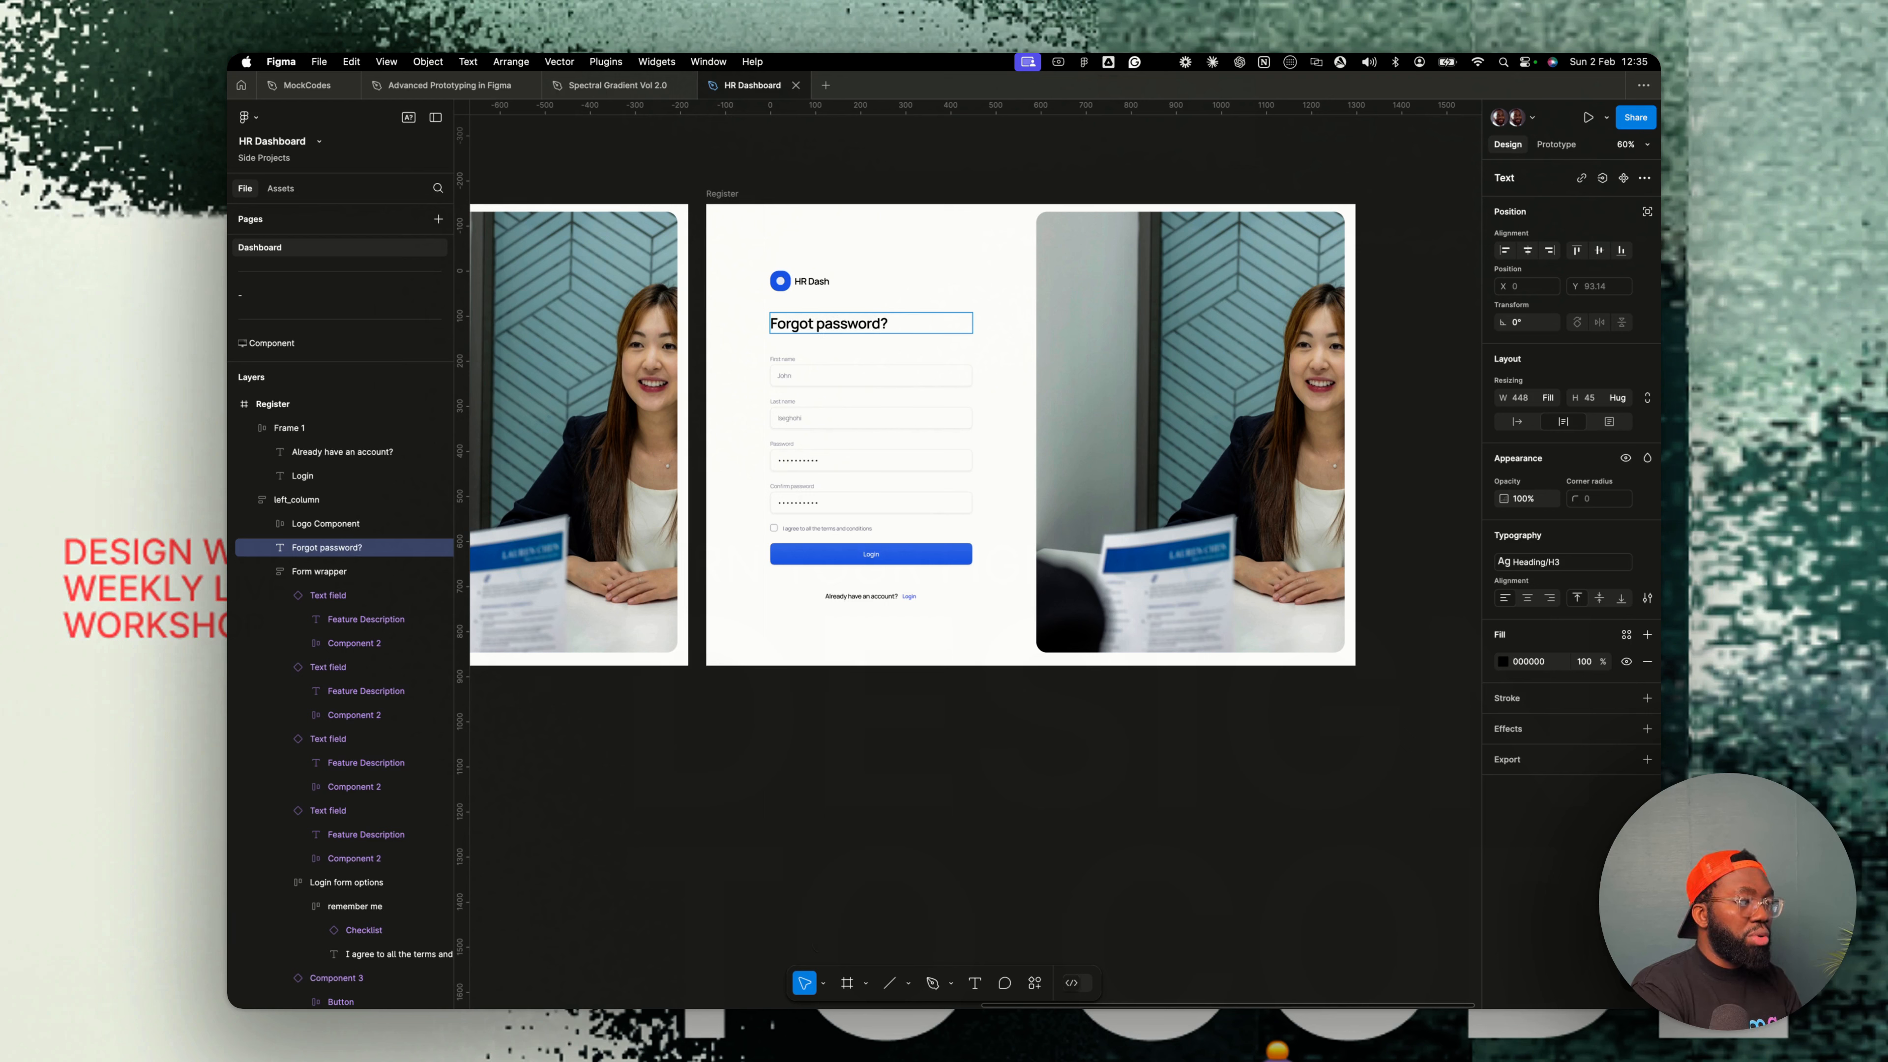
pyautogui.click(712, 245)
# - Paste an arrow-left back icon into the left column between the logo and the heading
pyautogui.click(800, 281)
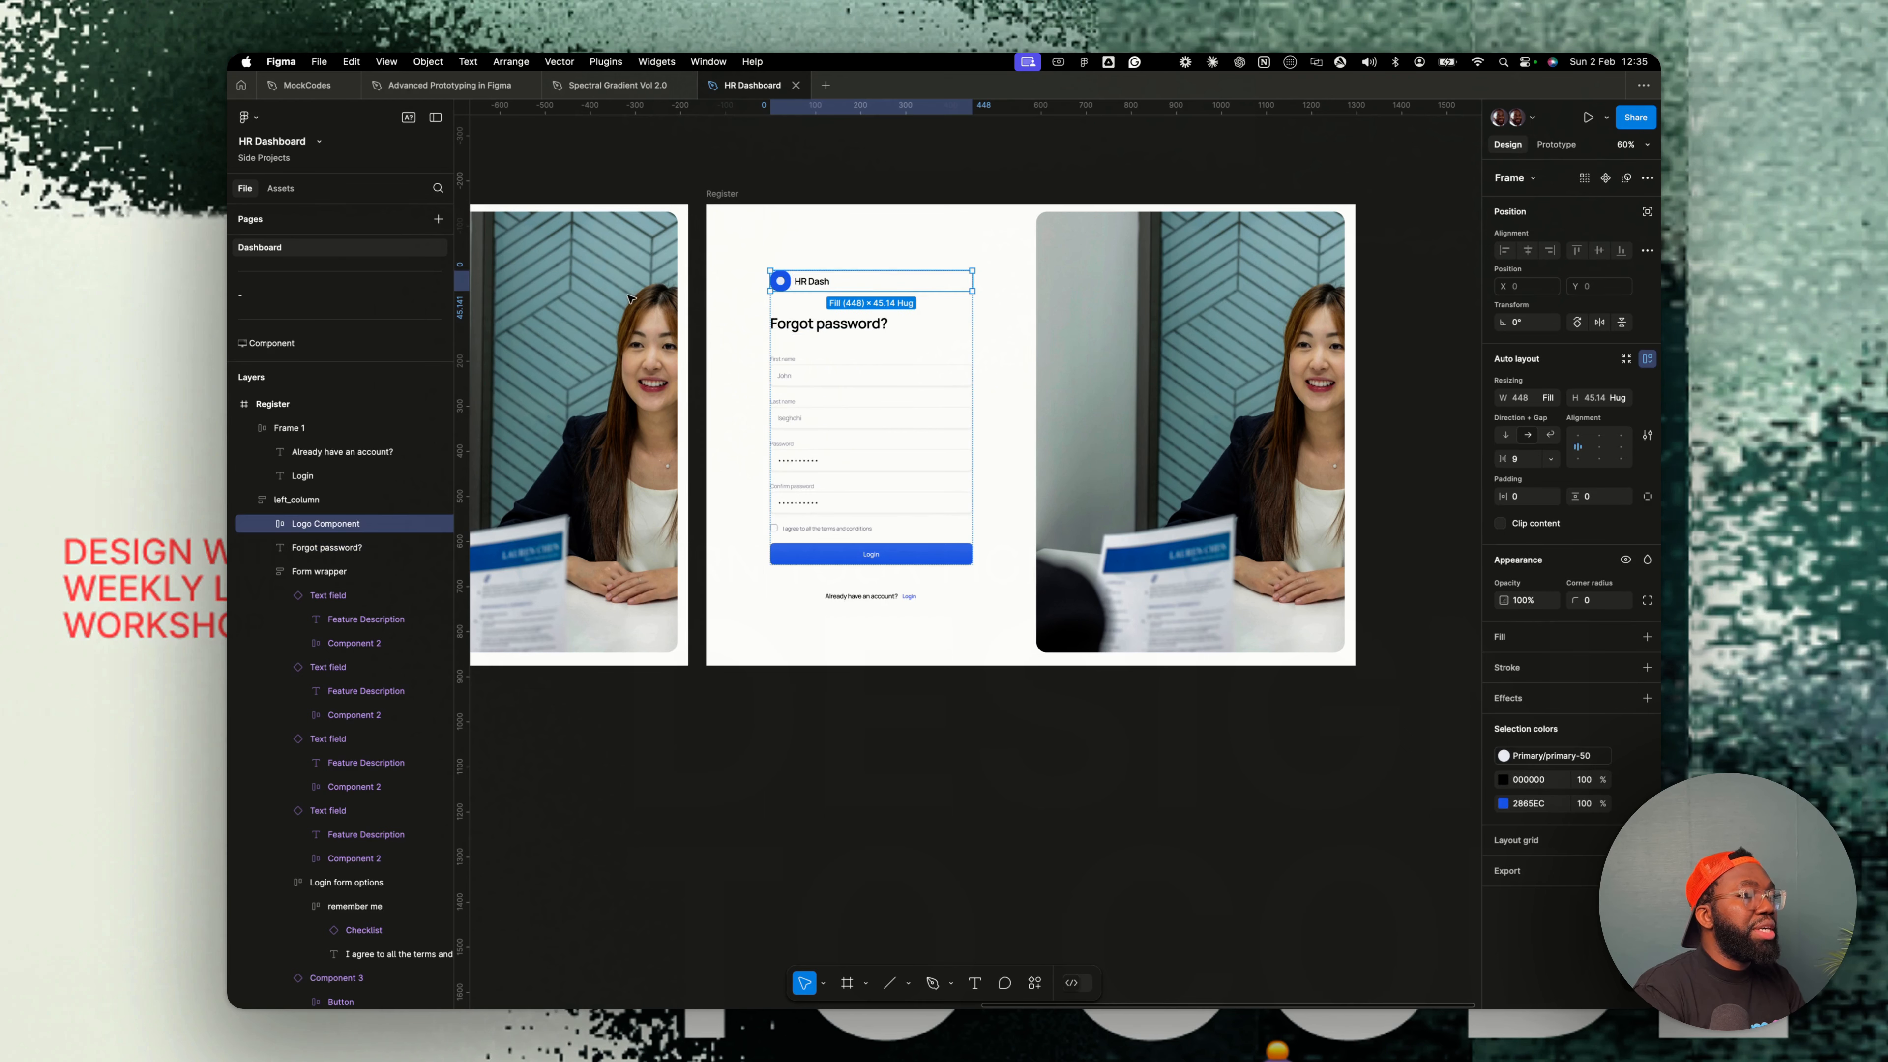
pyautogui.scroll(-1, 320, 266)
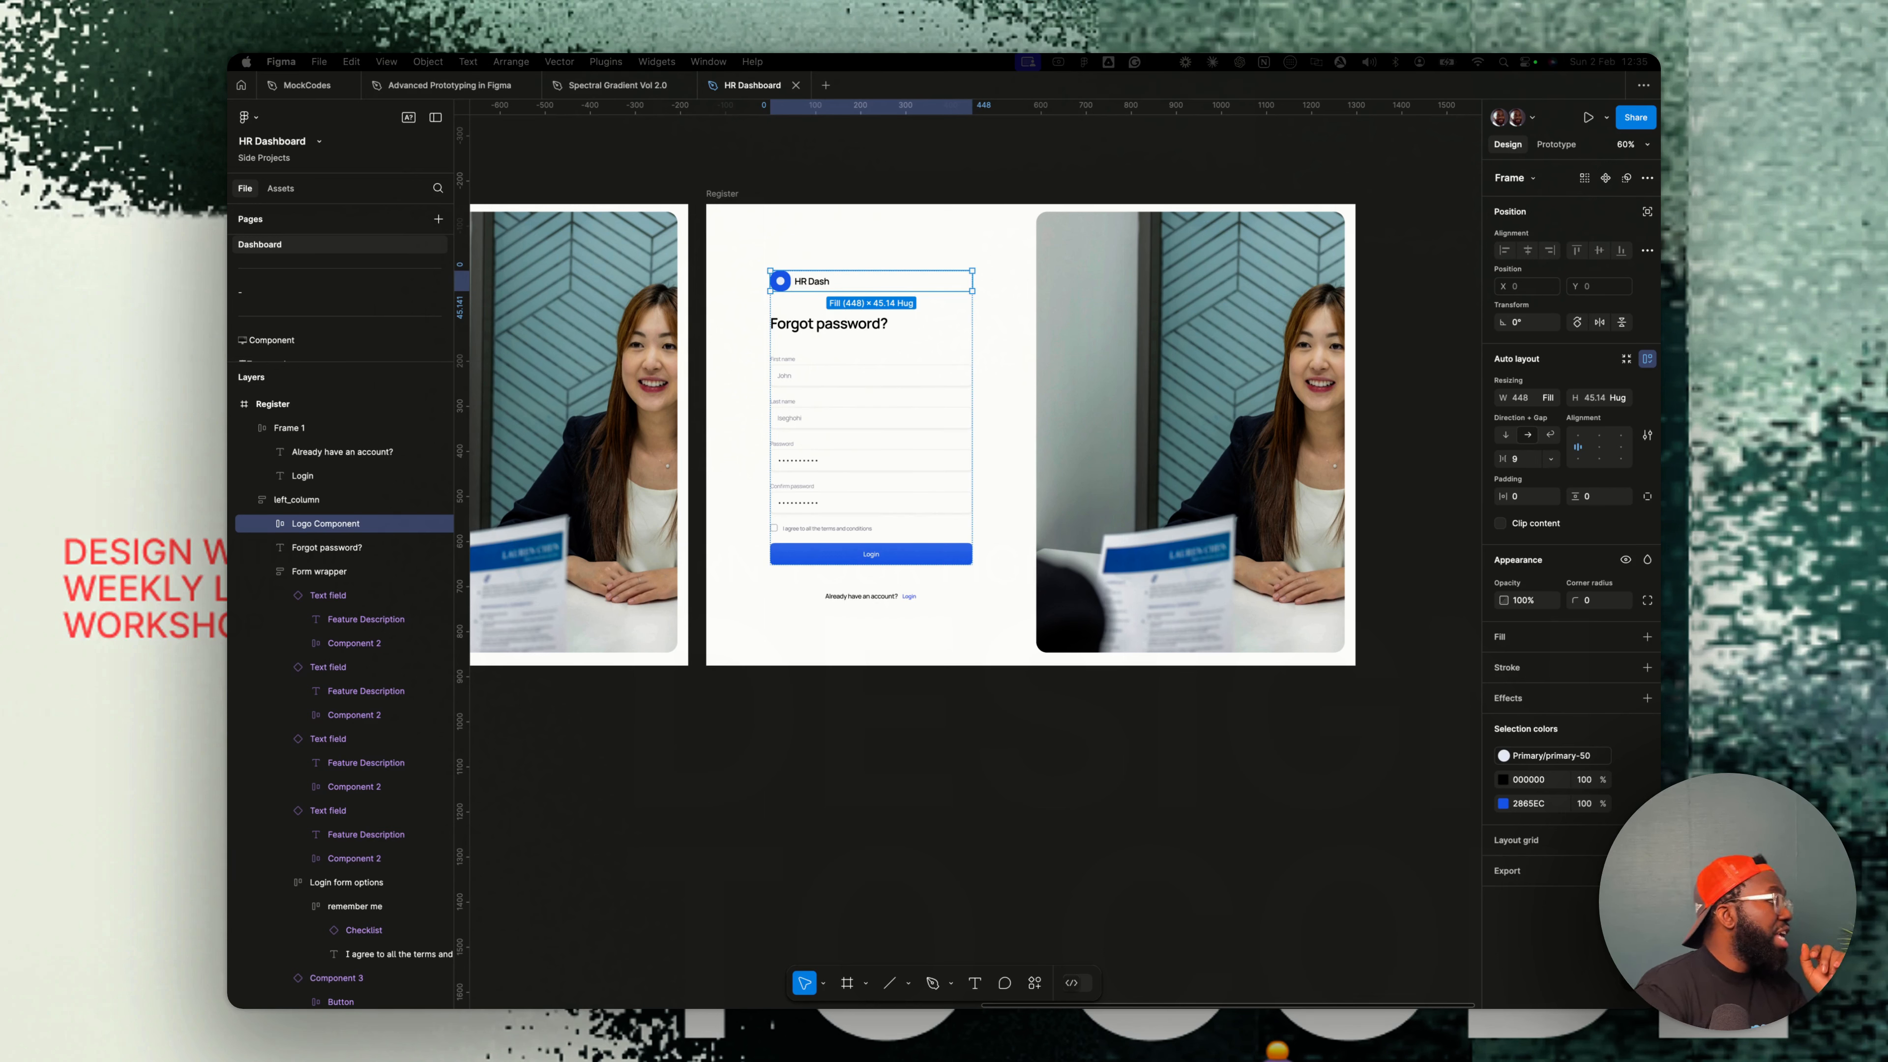
pyautogui.click(793, 361)
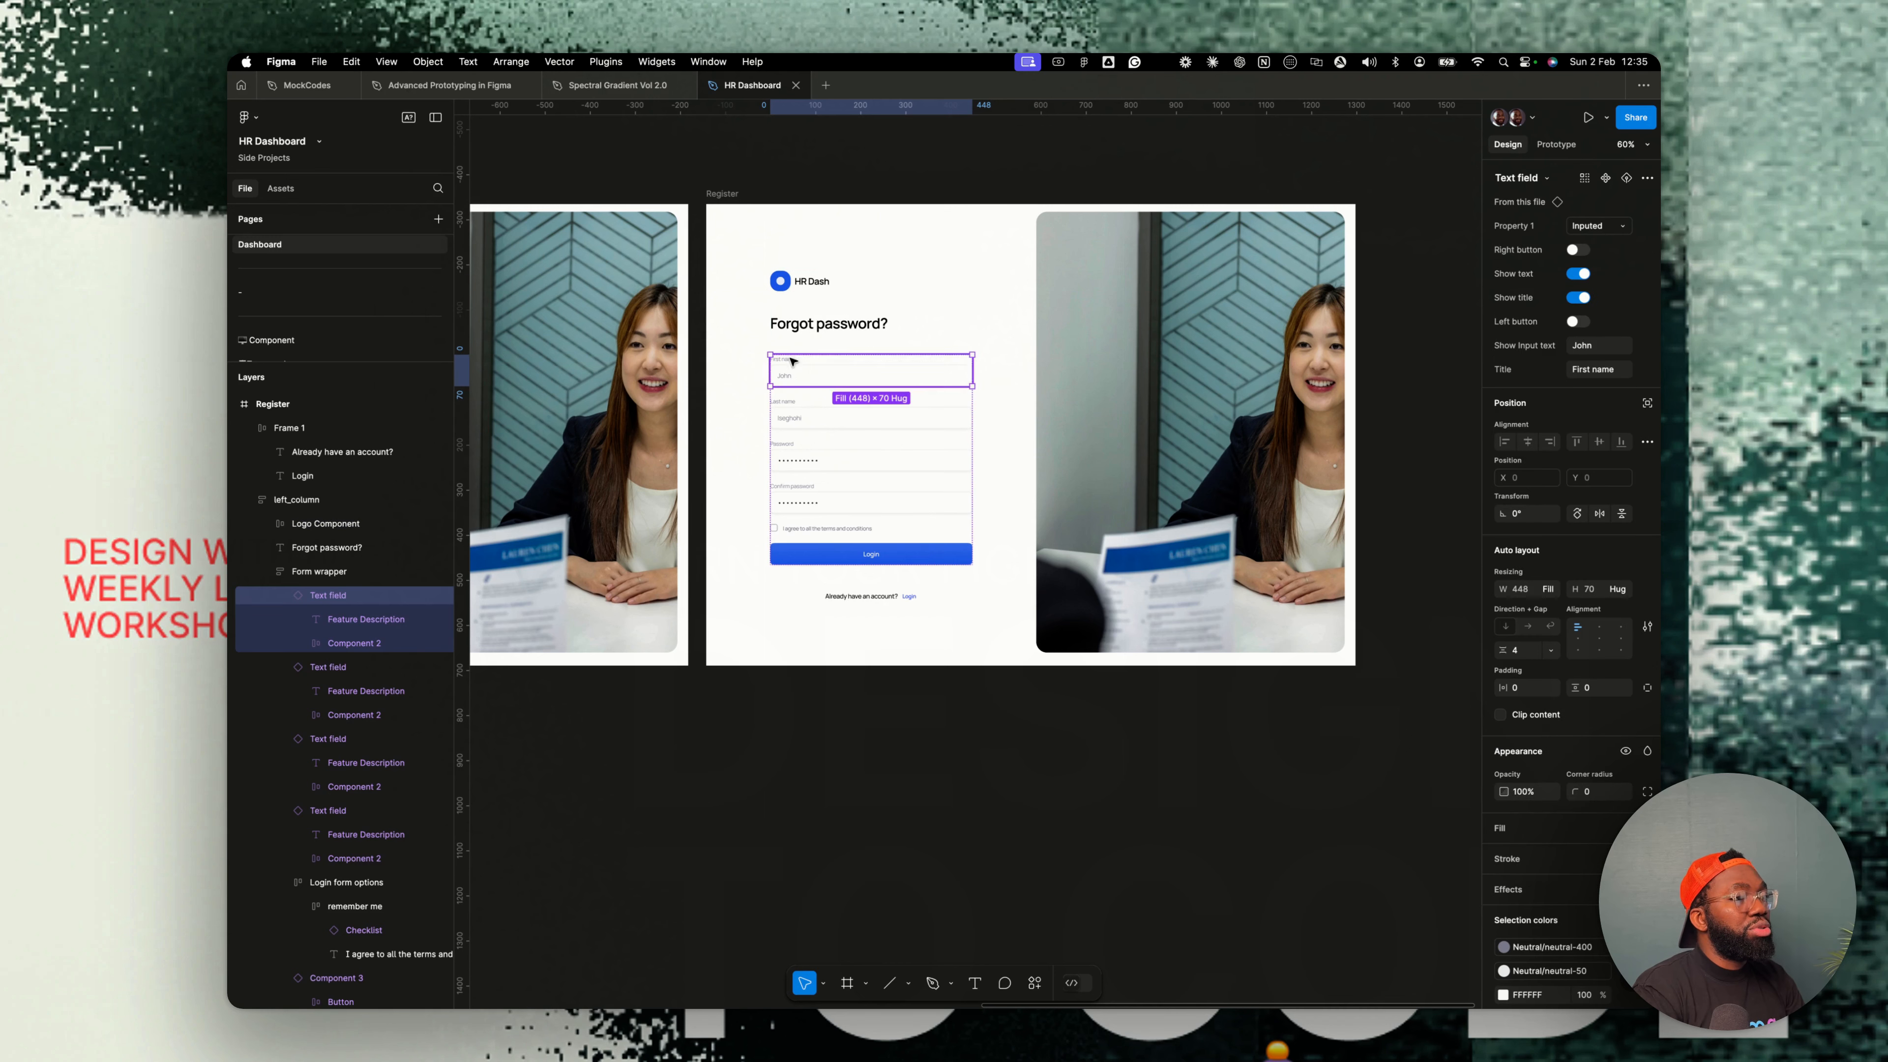
pyautogui.click(796, 328)
pyautogui.hotkey('ctrl', 'v')
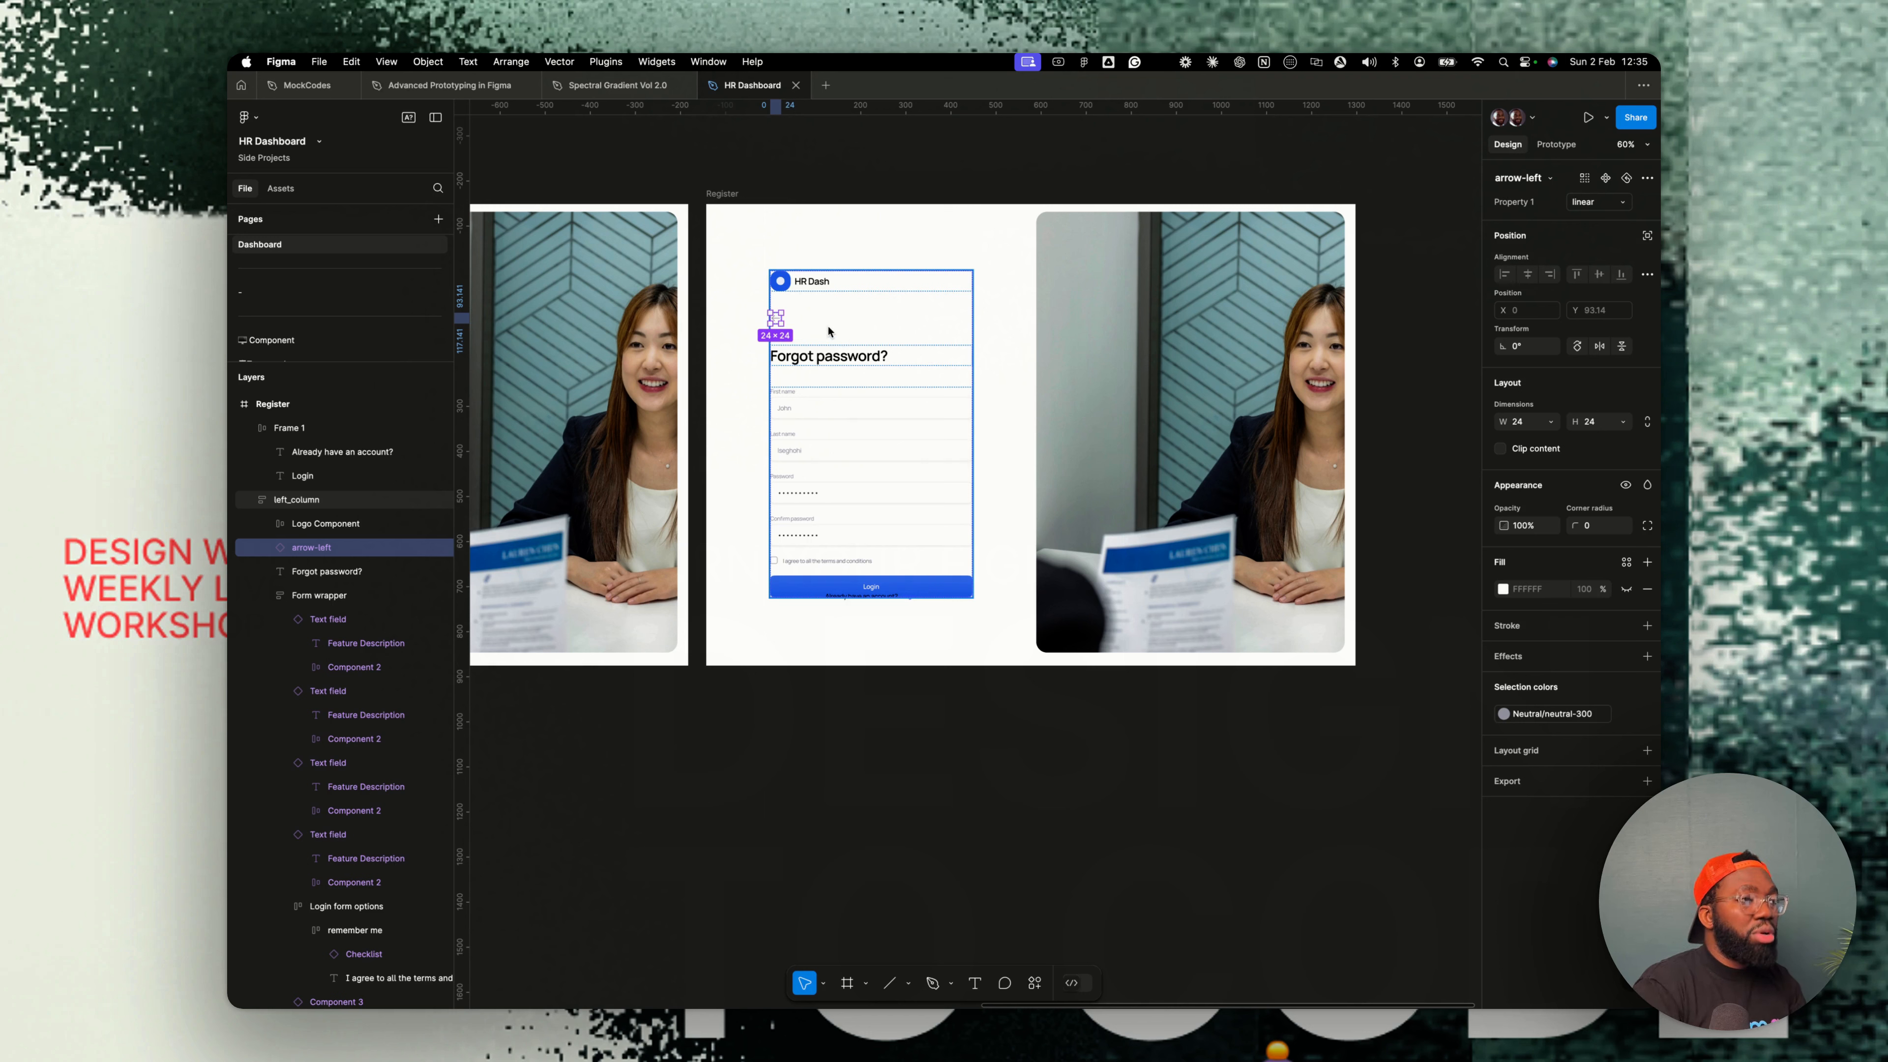
# - Duplicate the Forgot password? heading and set the copy's text style to body/medium/regular
pyautogui.click(832, 447)
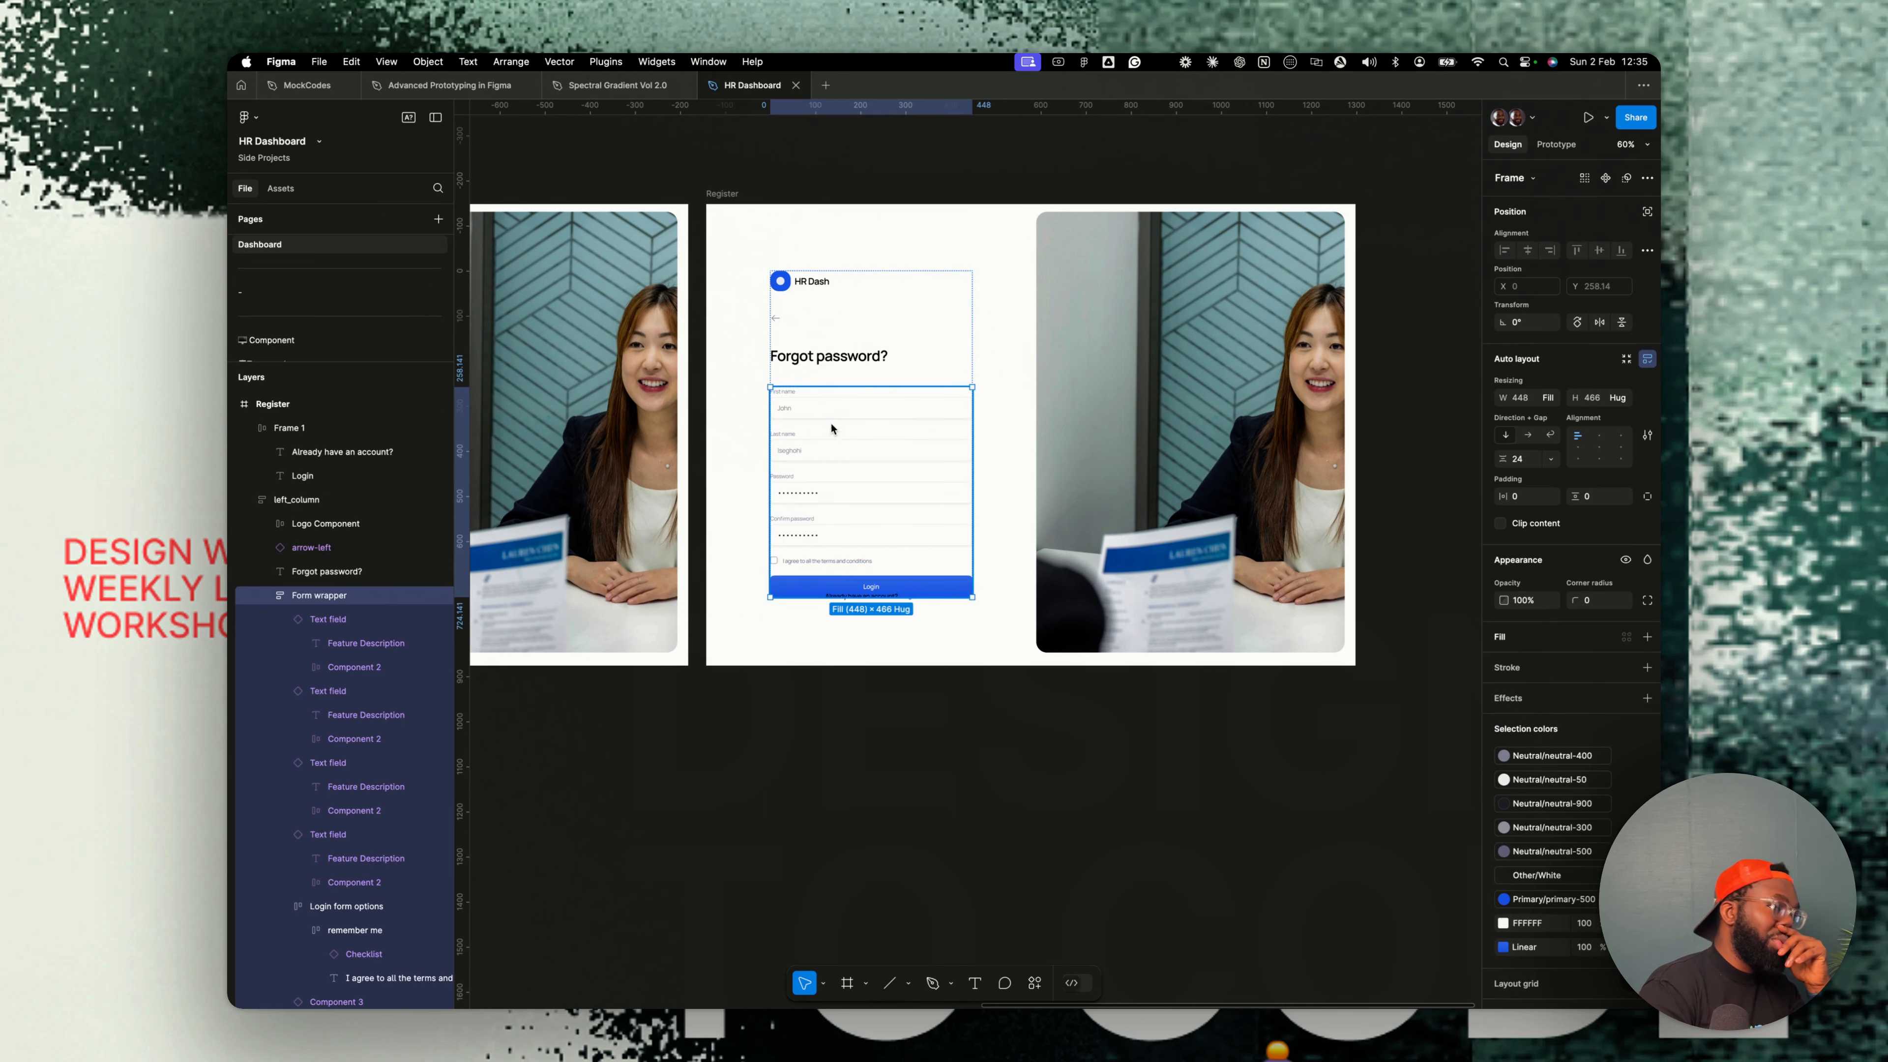
pyautogui.click(850, 412)
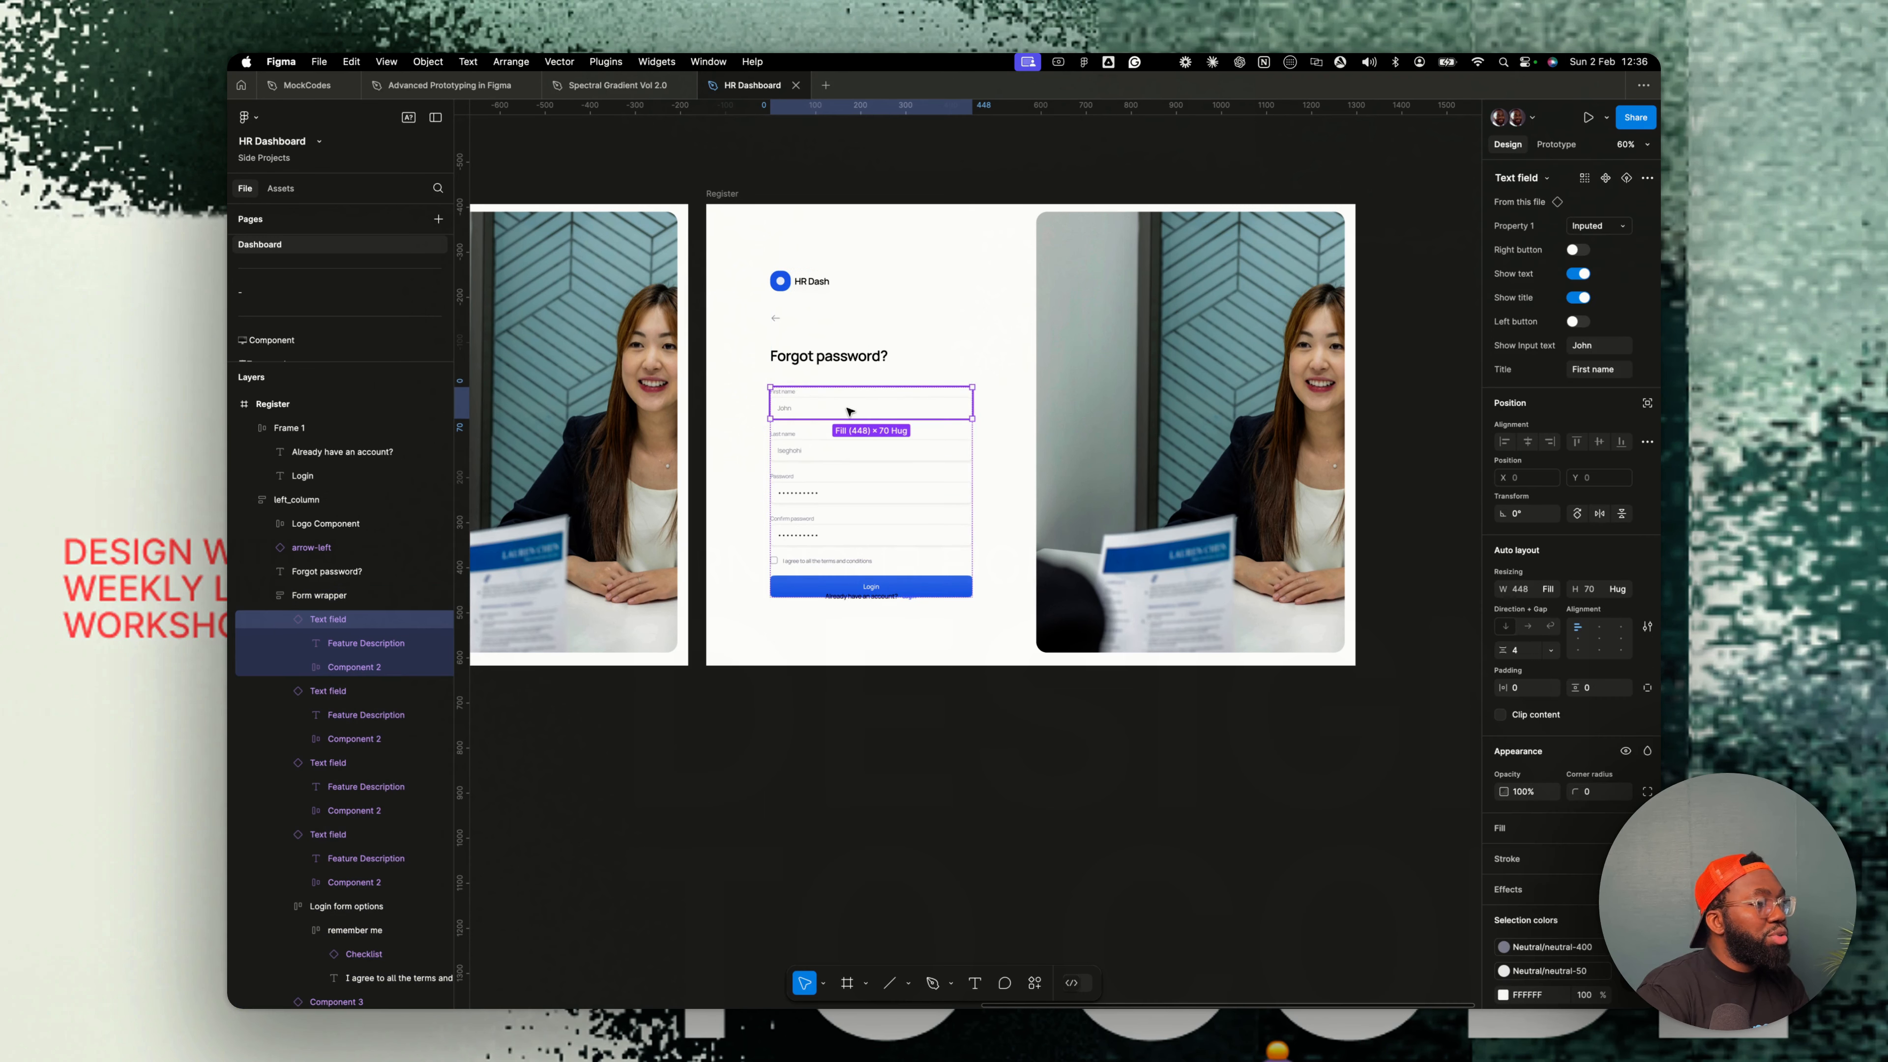
pyautogui.click(825, 358)
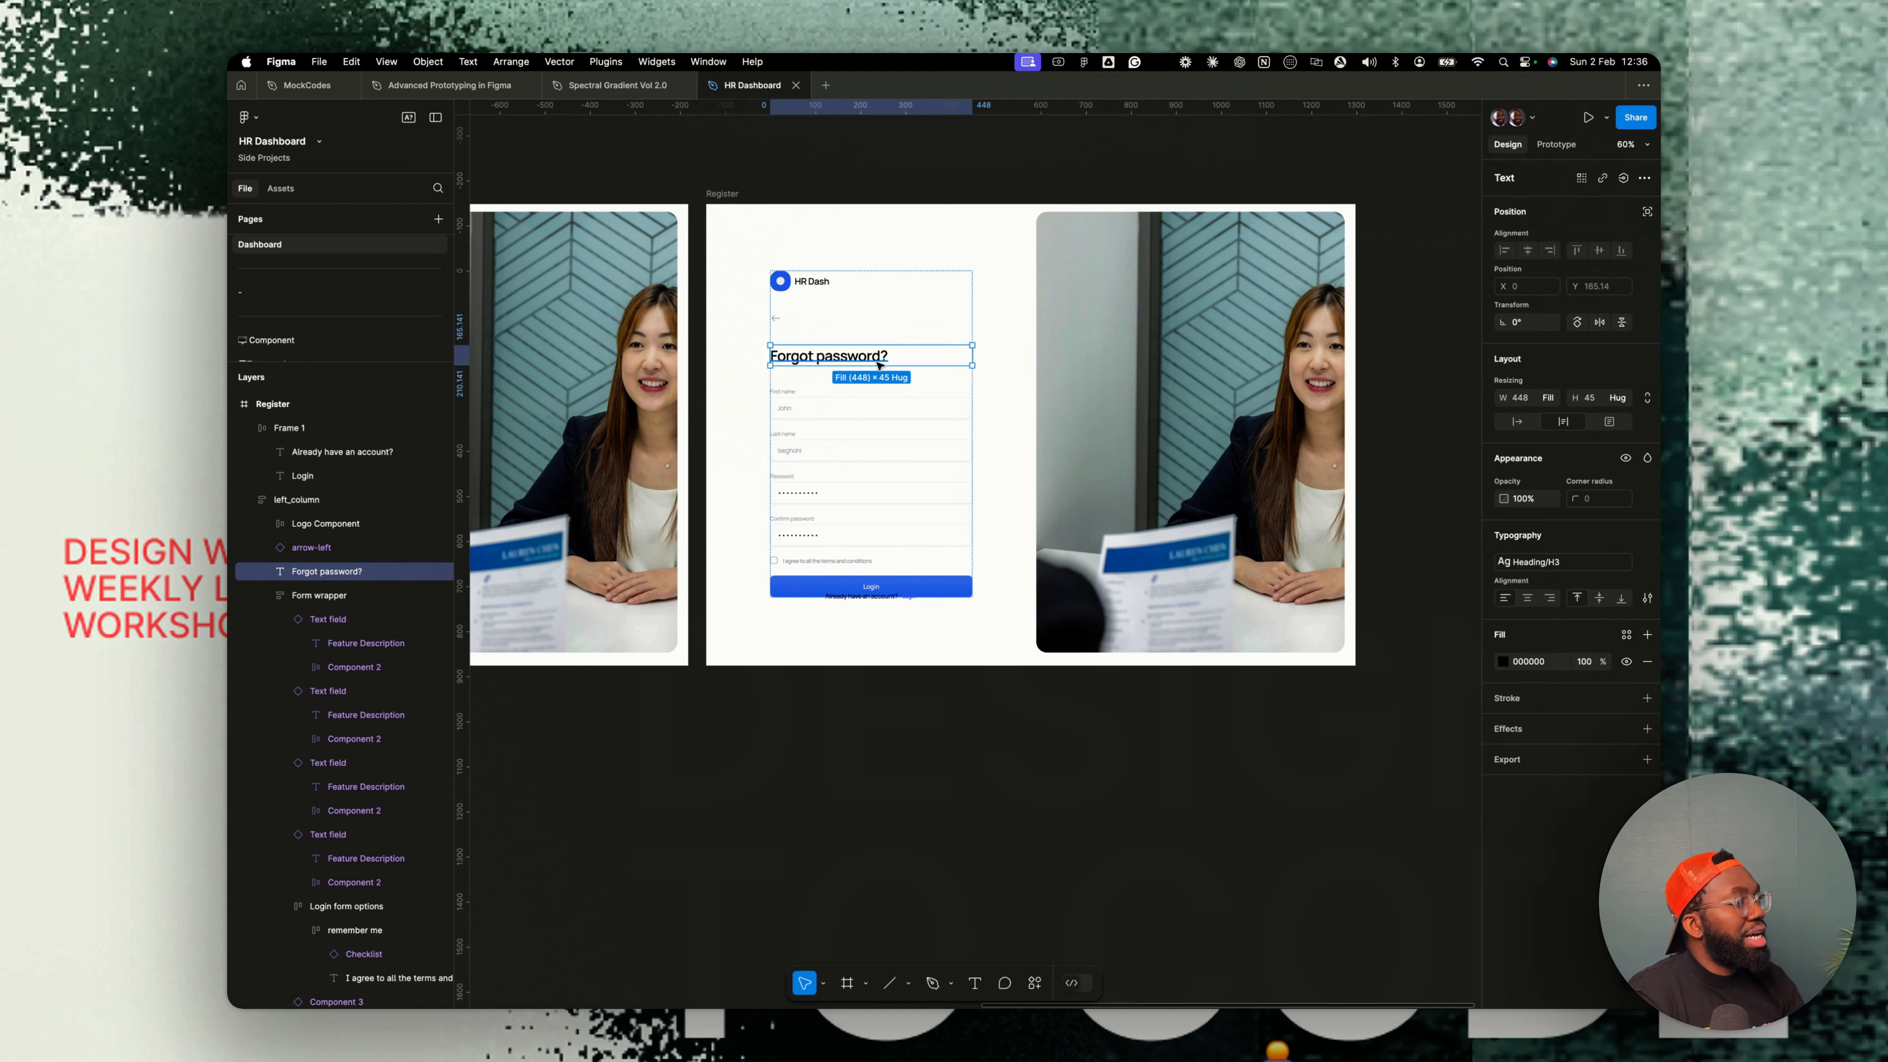
pyautogui.hotkey('ctrl', 'd')
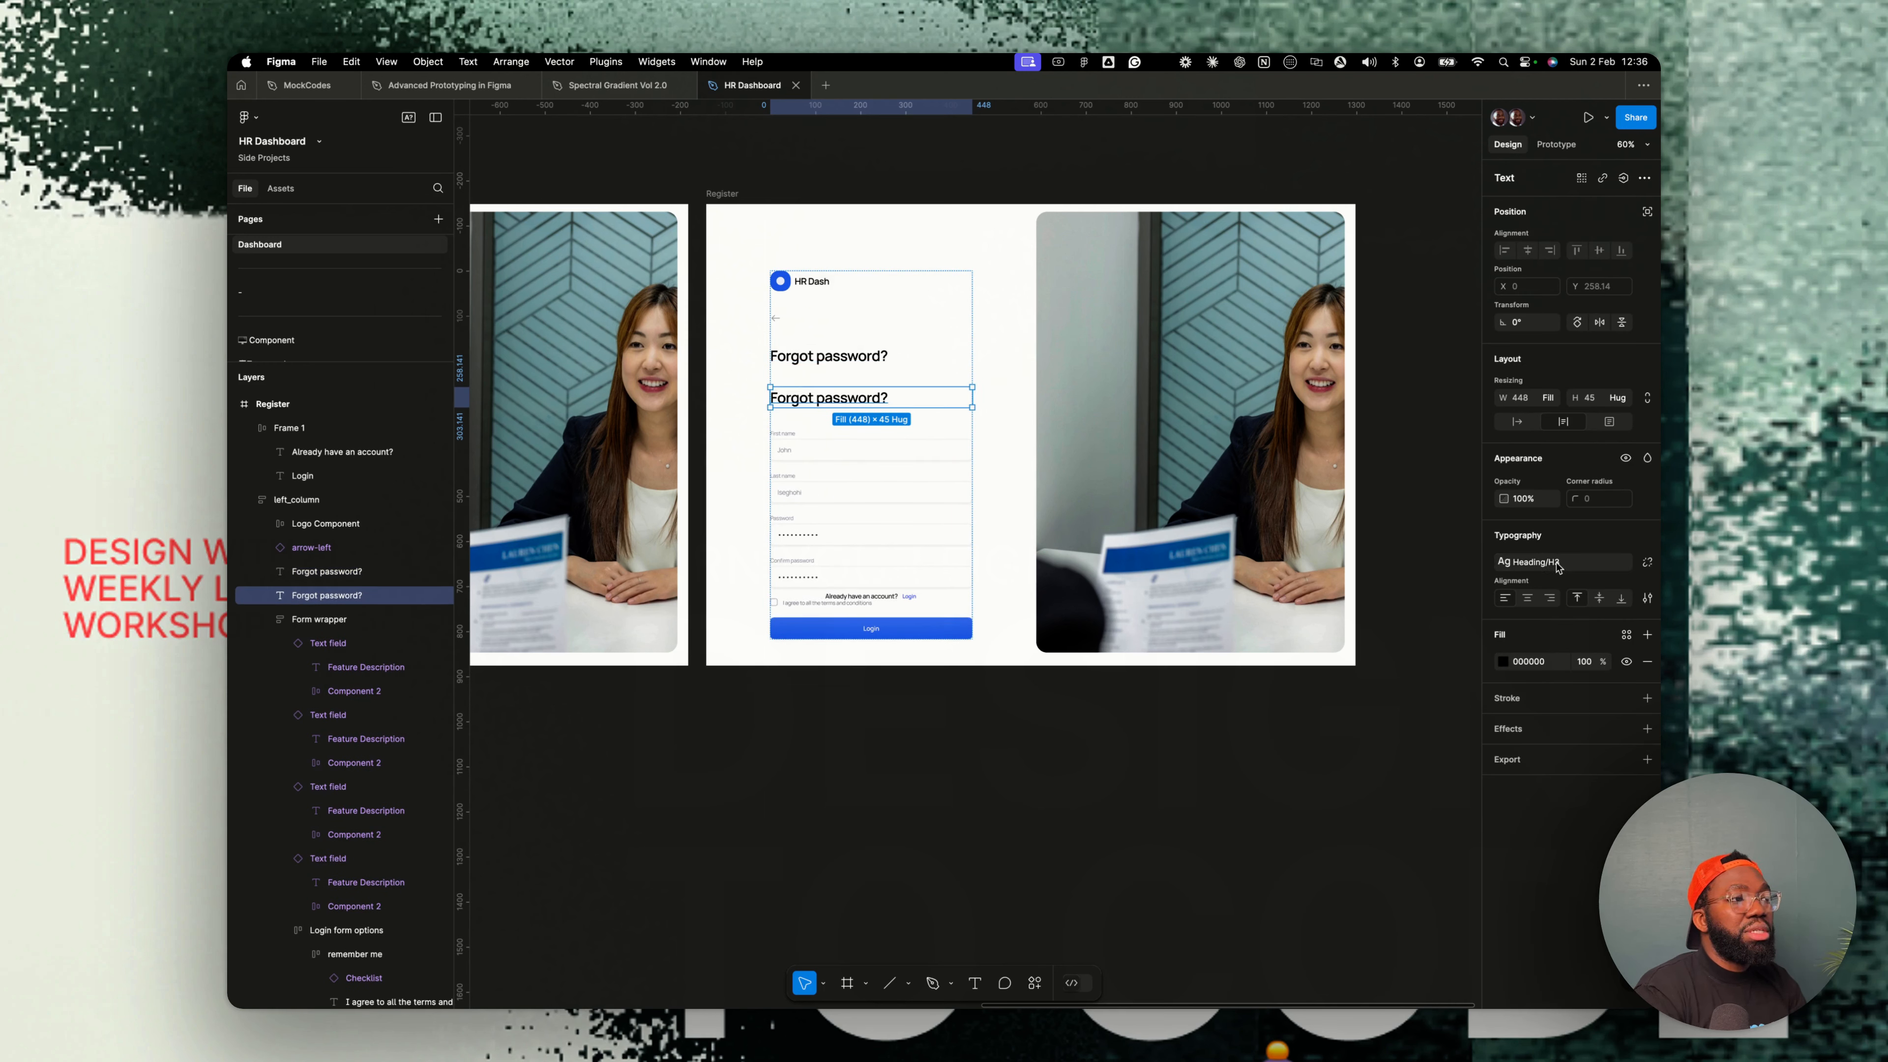
pyautogui.click(1539, 561)
pyautogui.scroll(-5, 1555, 744)
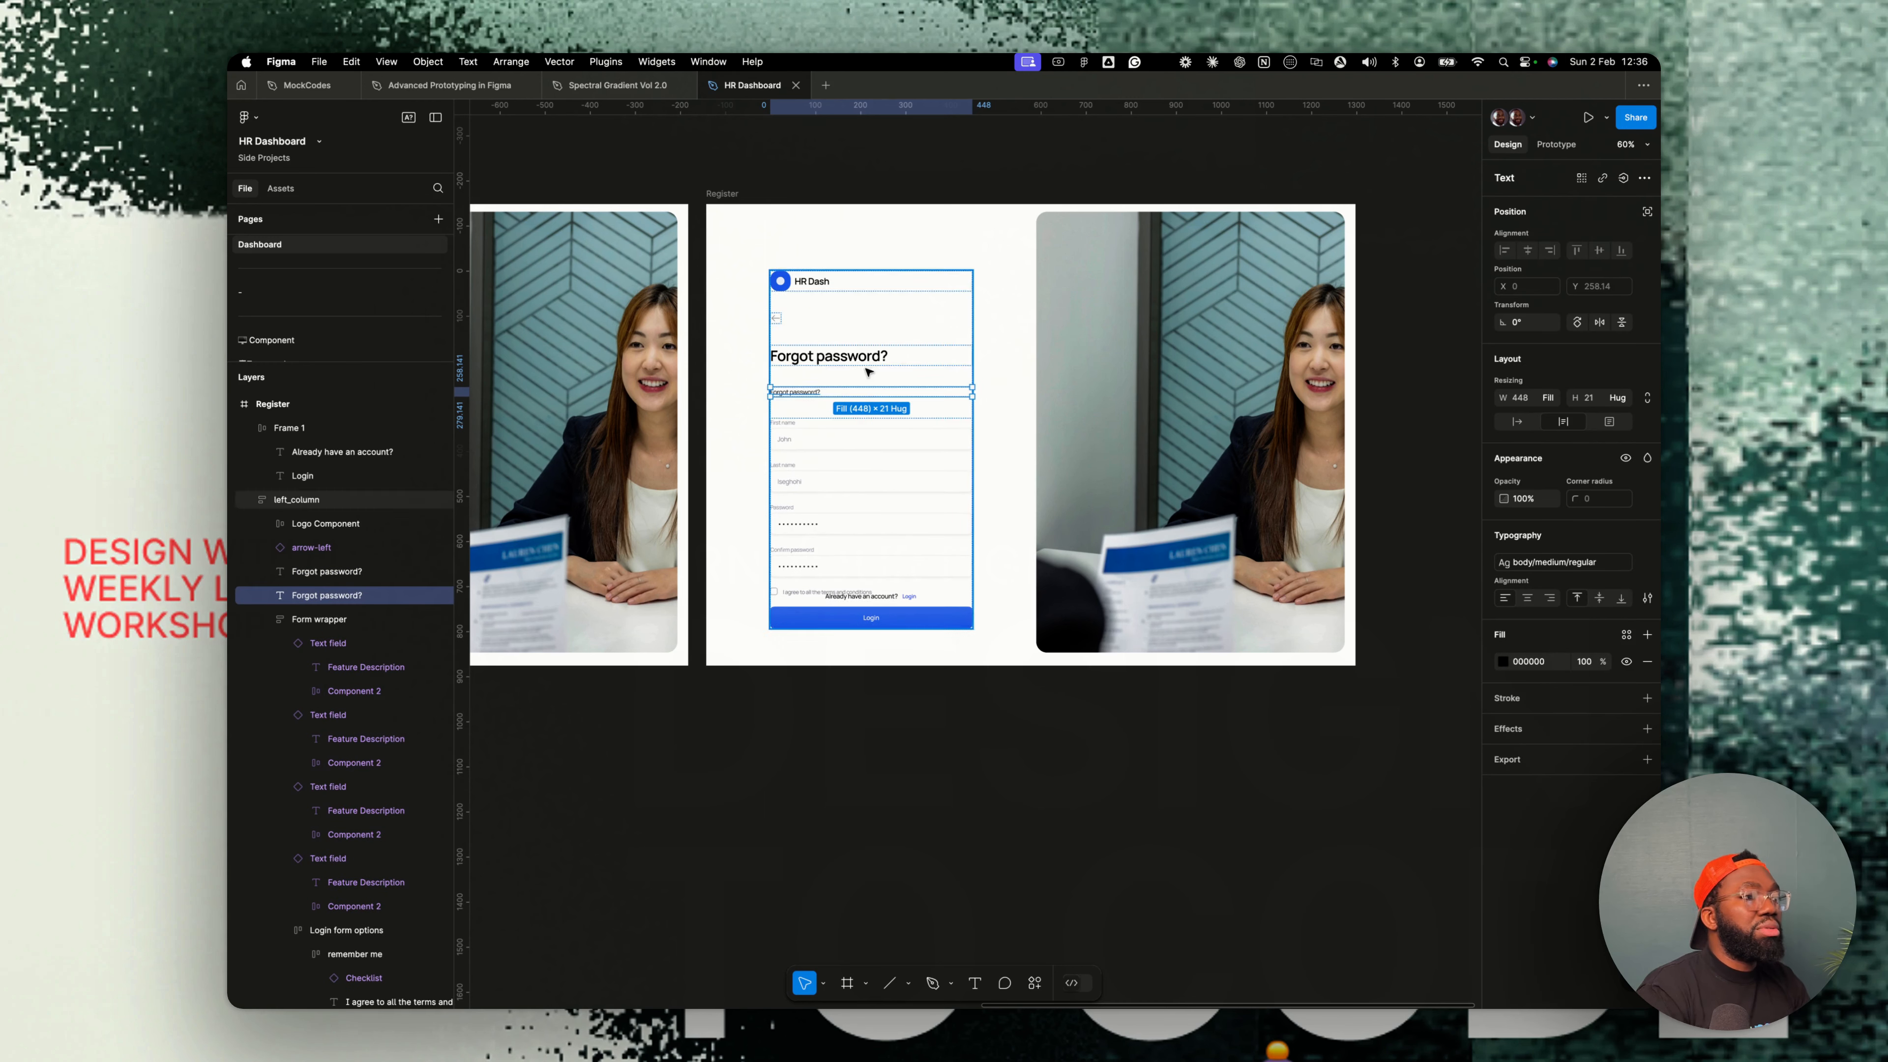
pyautogui.click(1556, 657)
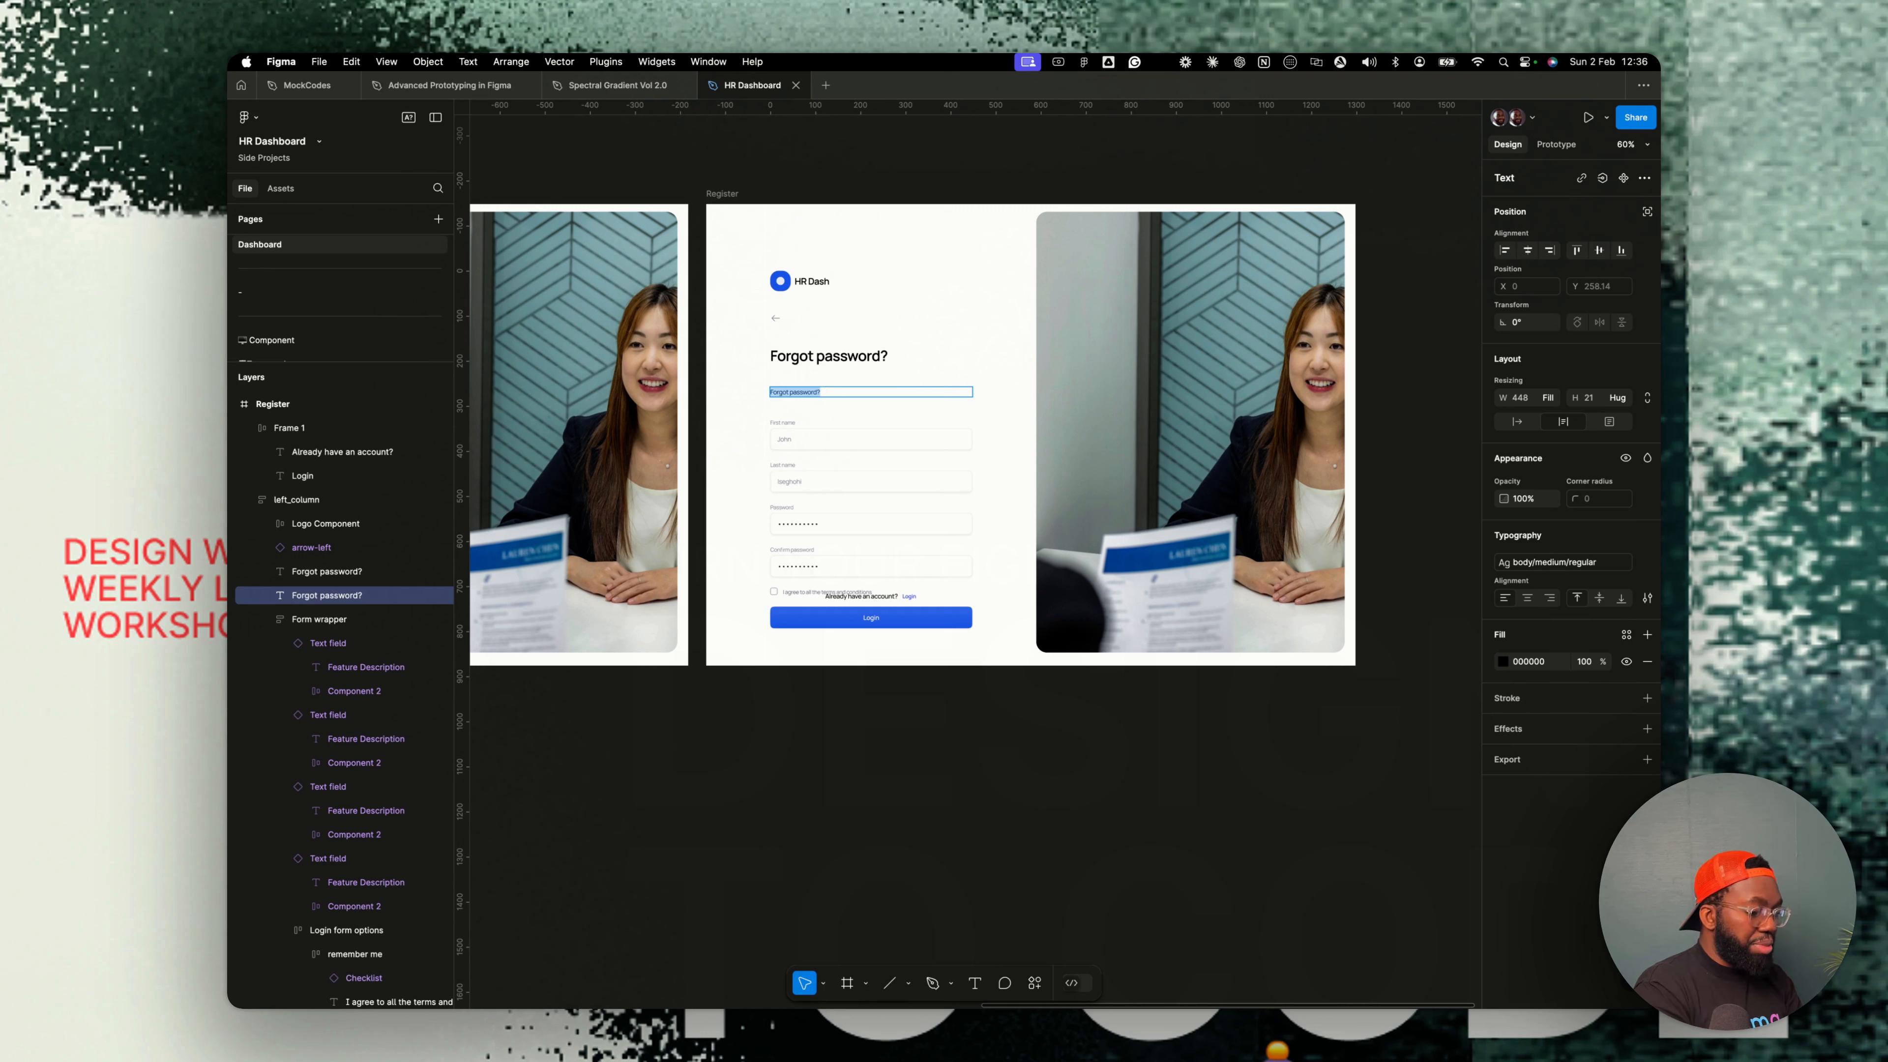
# - Change the copied text to Please enter your email address to request password reset
pyautogui.write('Please en')
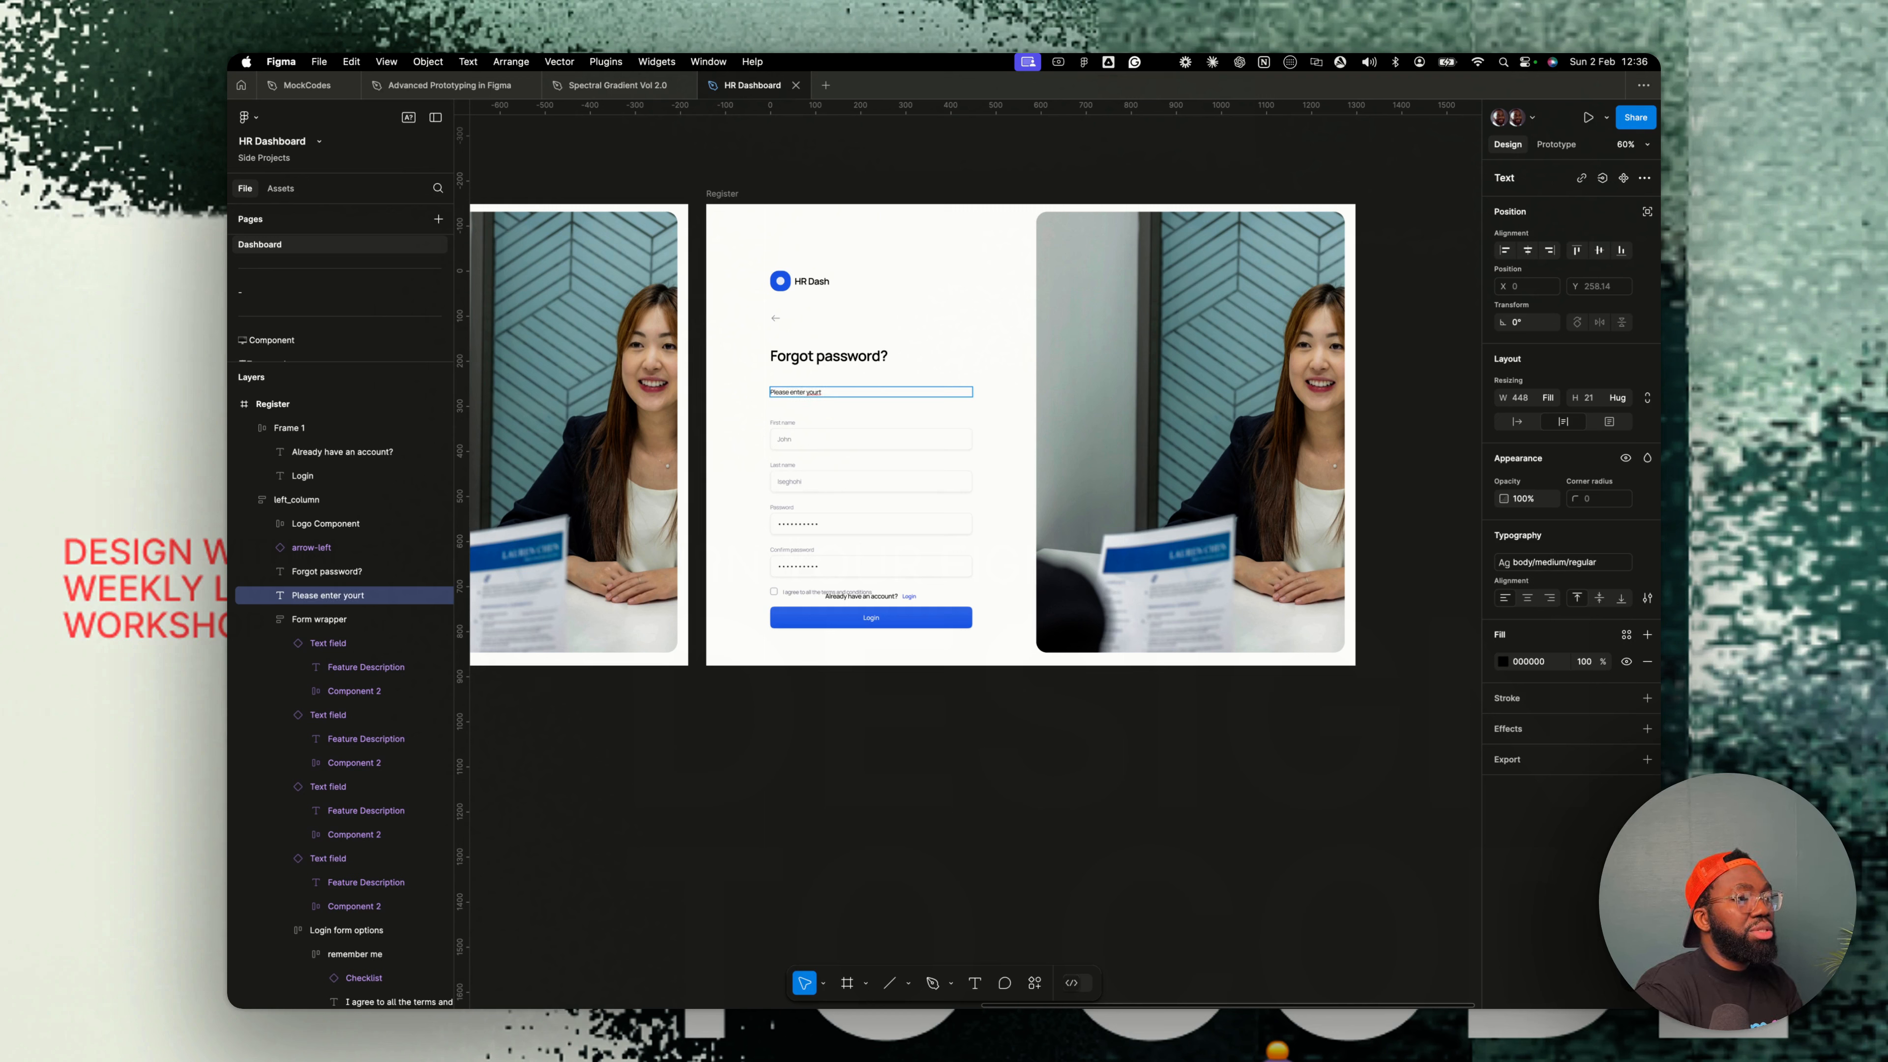
pyautogui.write('ter your email address')
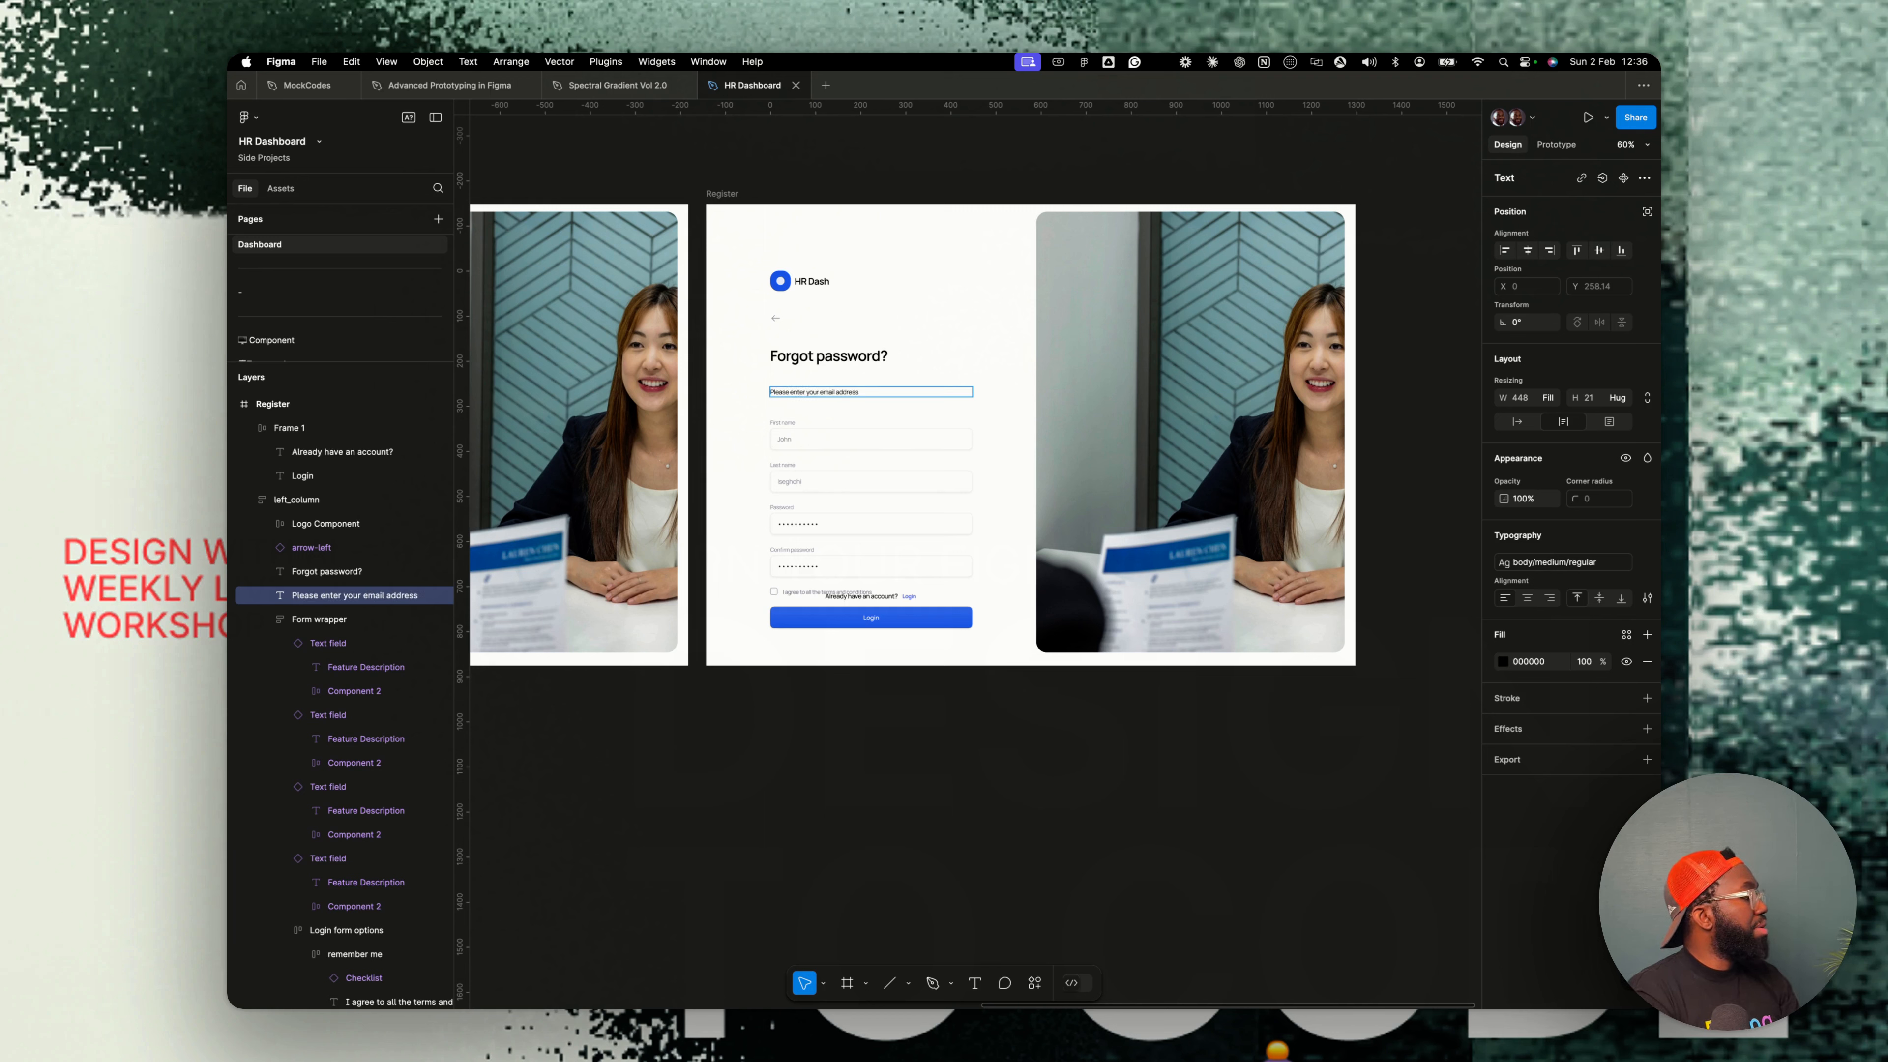
pyautogui.write(' to request password reset')
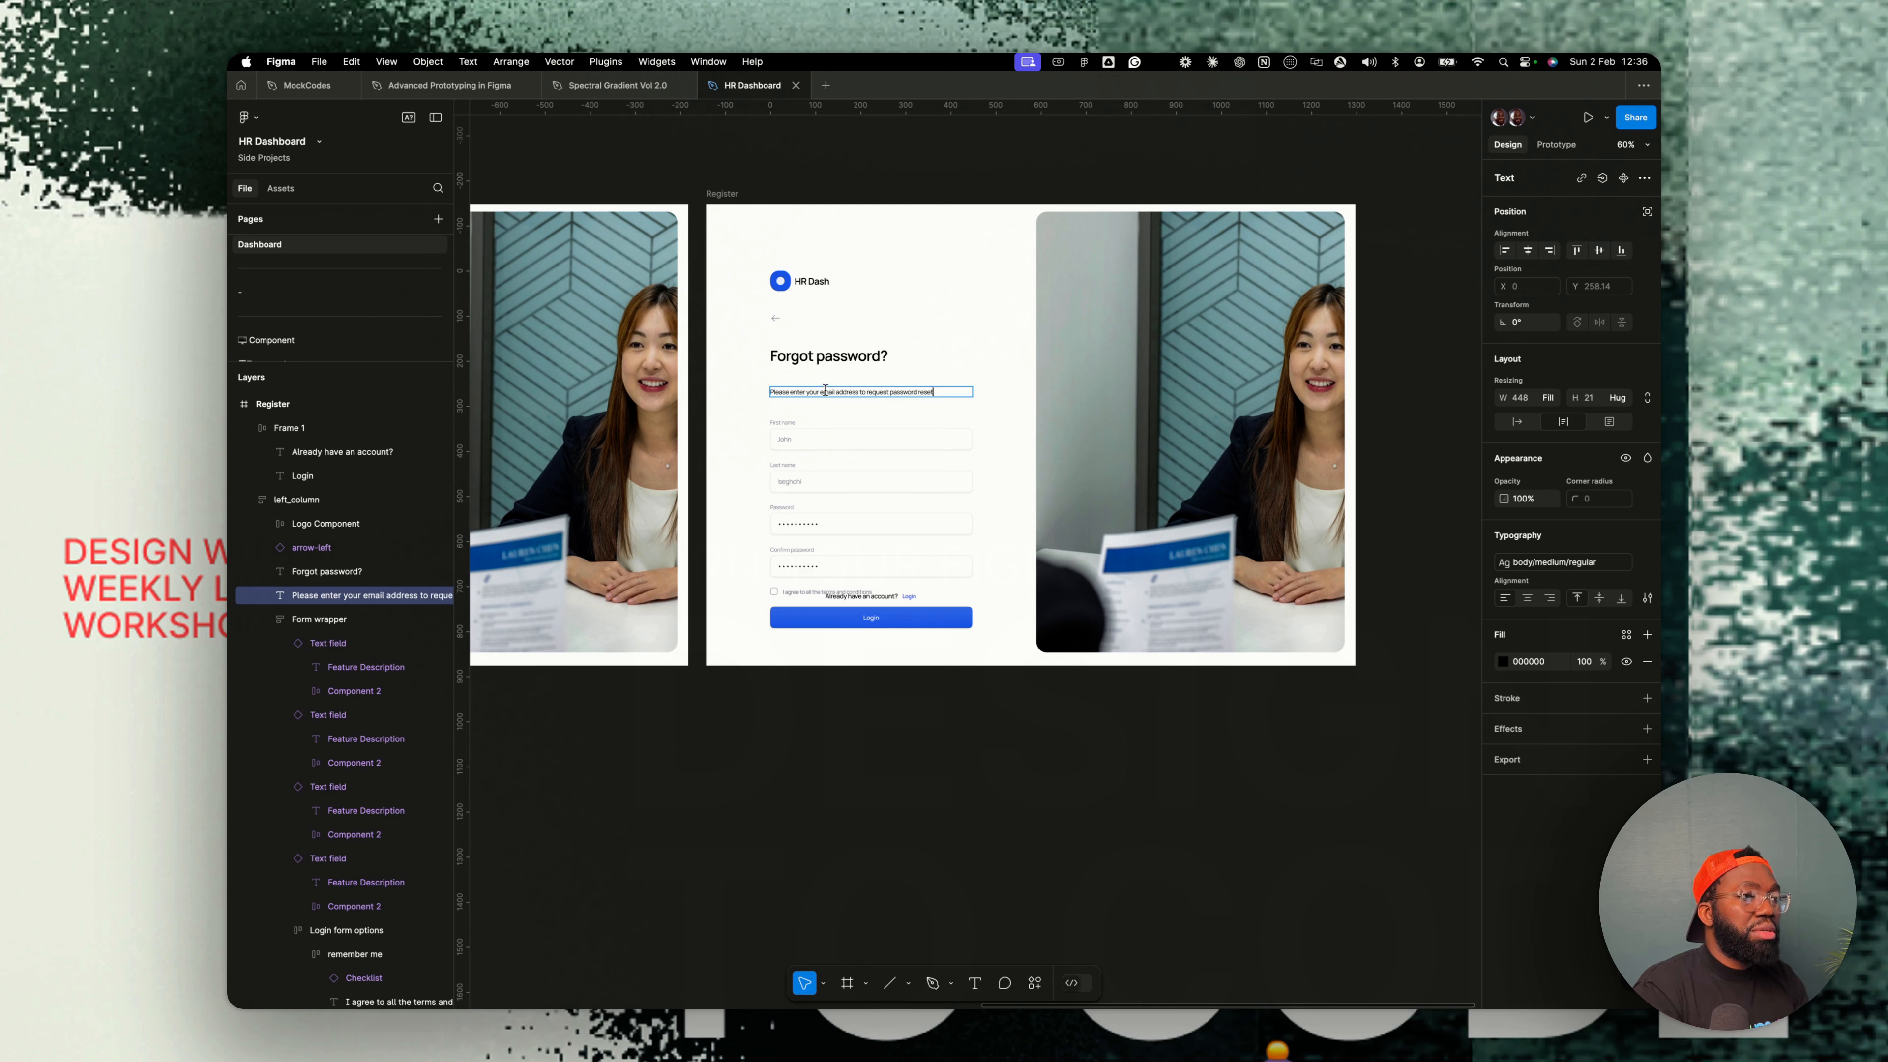
pyautogui.press('Escape')
# - Select the heading and the instruction text together and wrap them in an auto layout frame
pyautogui.click(940, 366)
pyautogui.keyDown('shift'); pyautogui.click(906, 392); pyautogui.keyUp('shift')
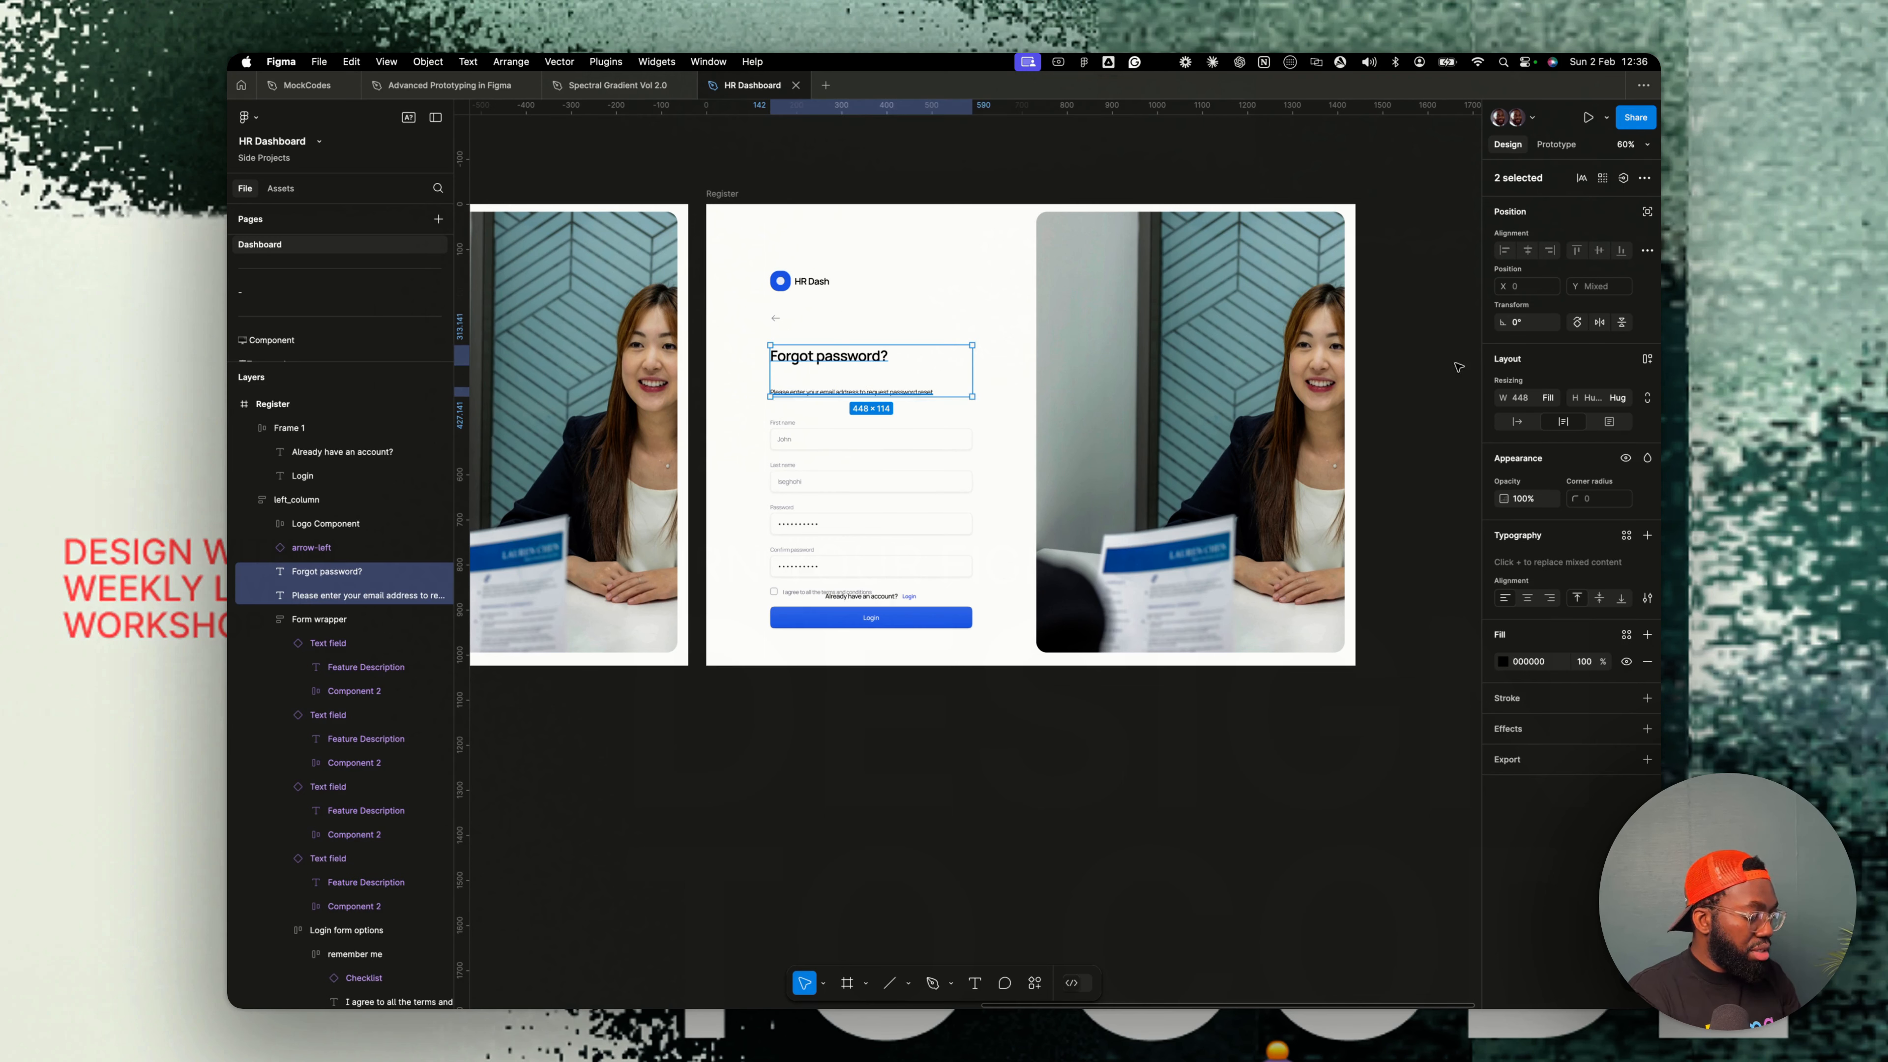
pyautogui.hotkey('shift', 'a')
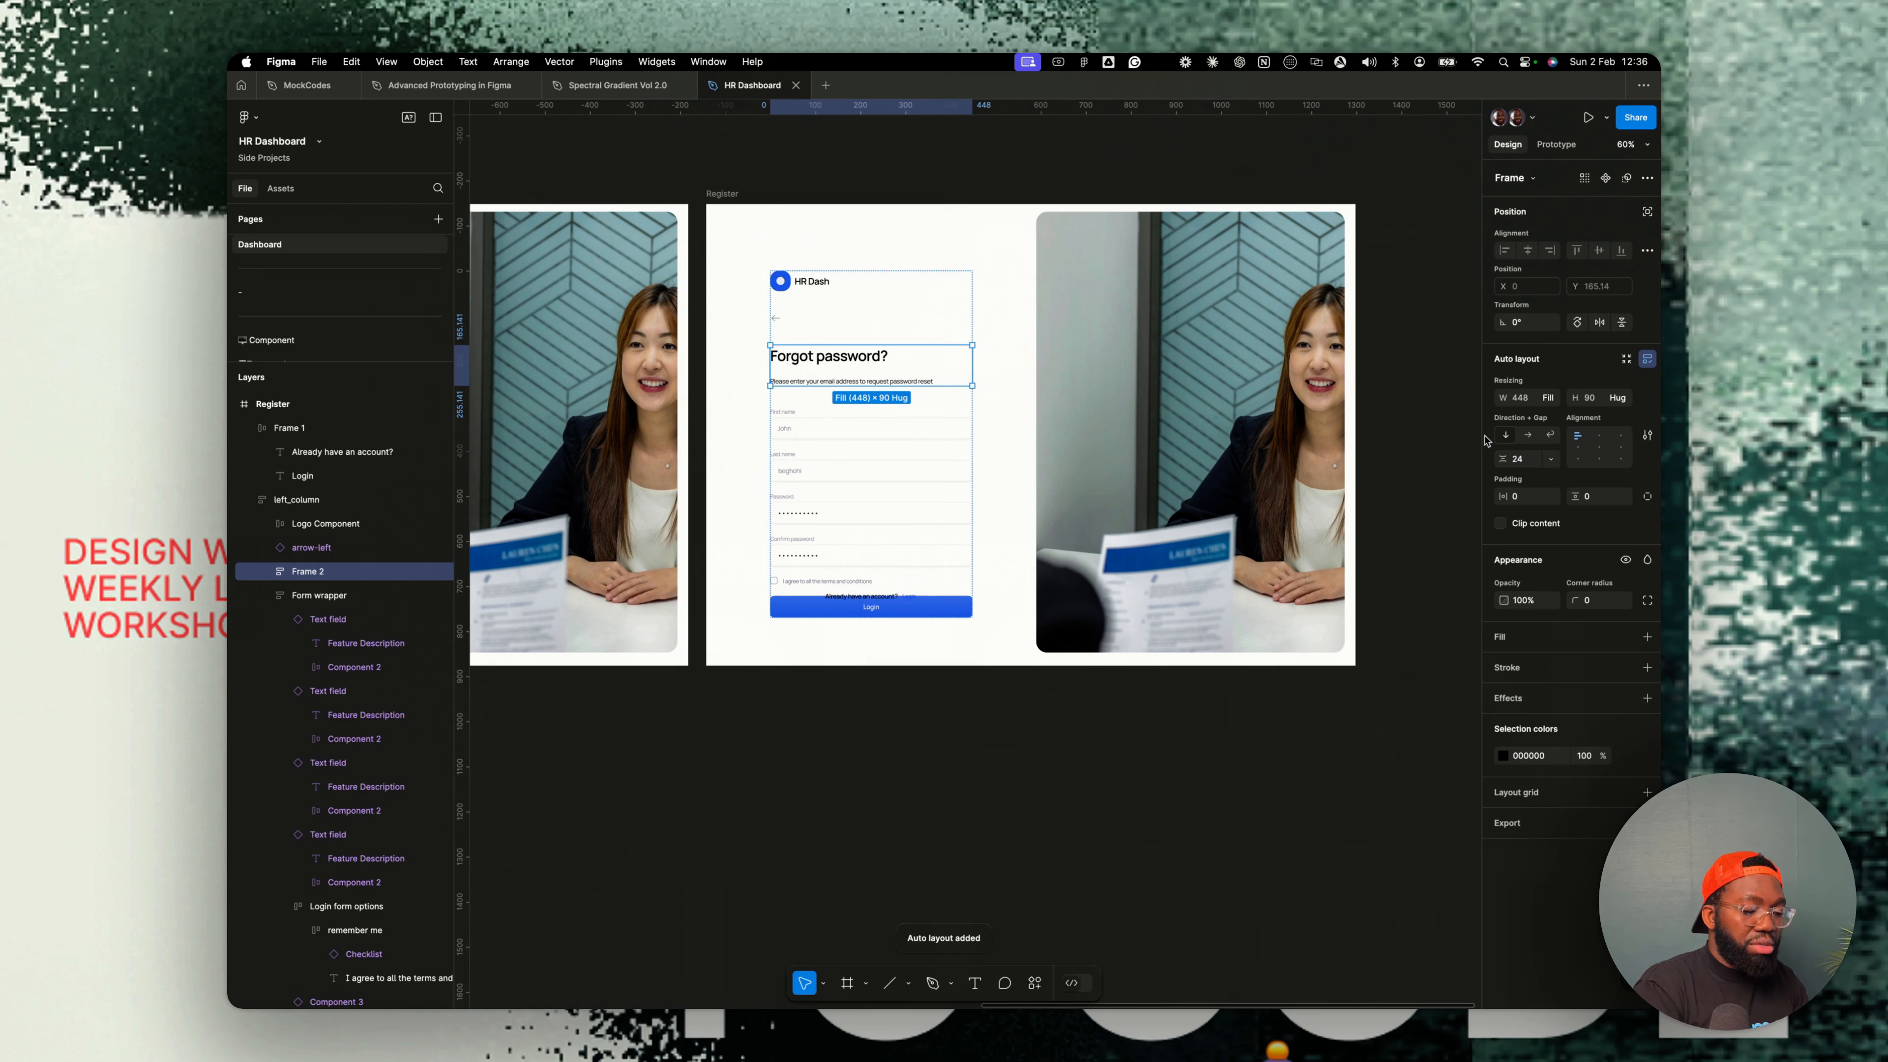
# - Delete the First name, Last name and Password text fields from the form
pyautogui.doubleClick(800, 426)
pyautogui.scroll(5, 826, 444)
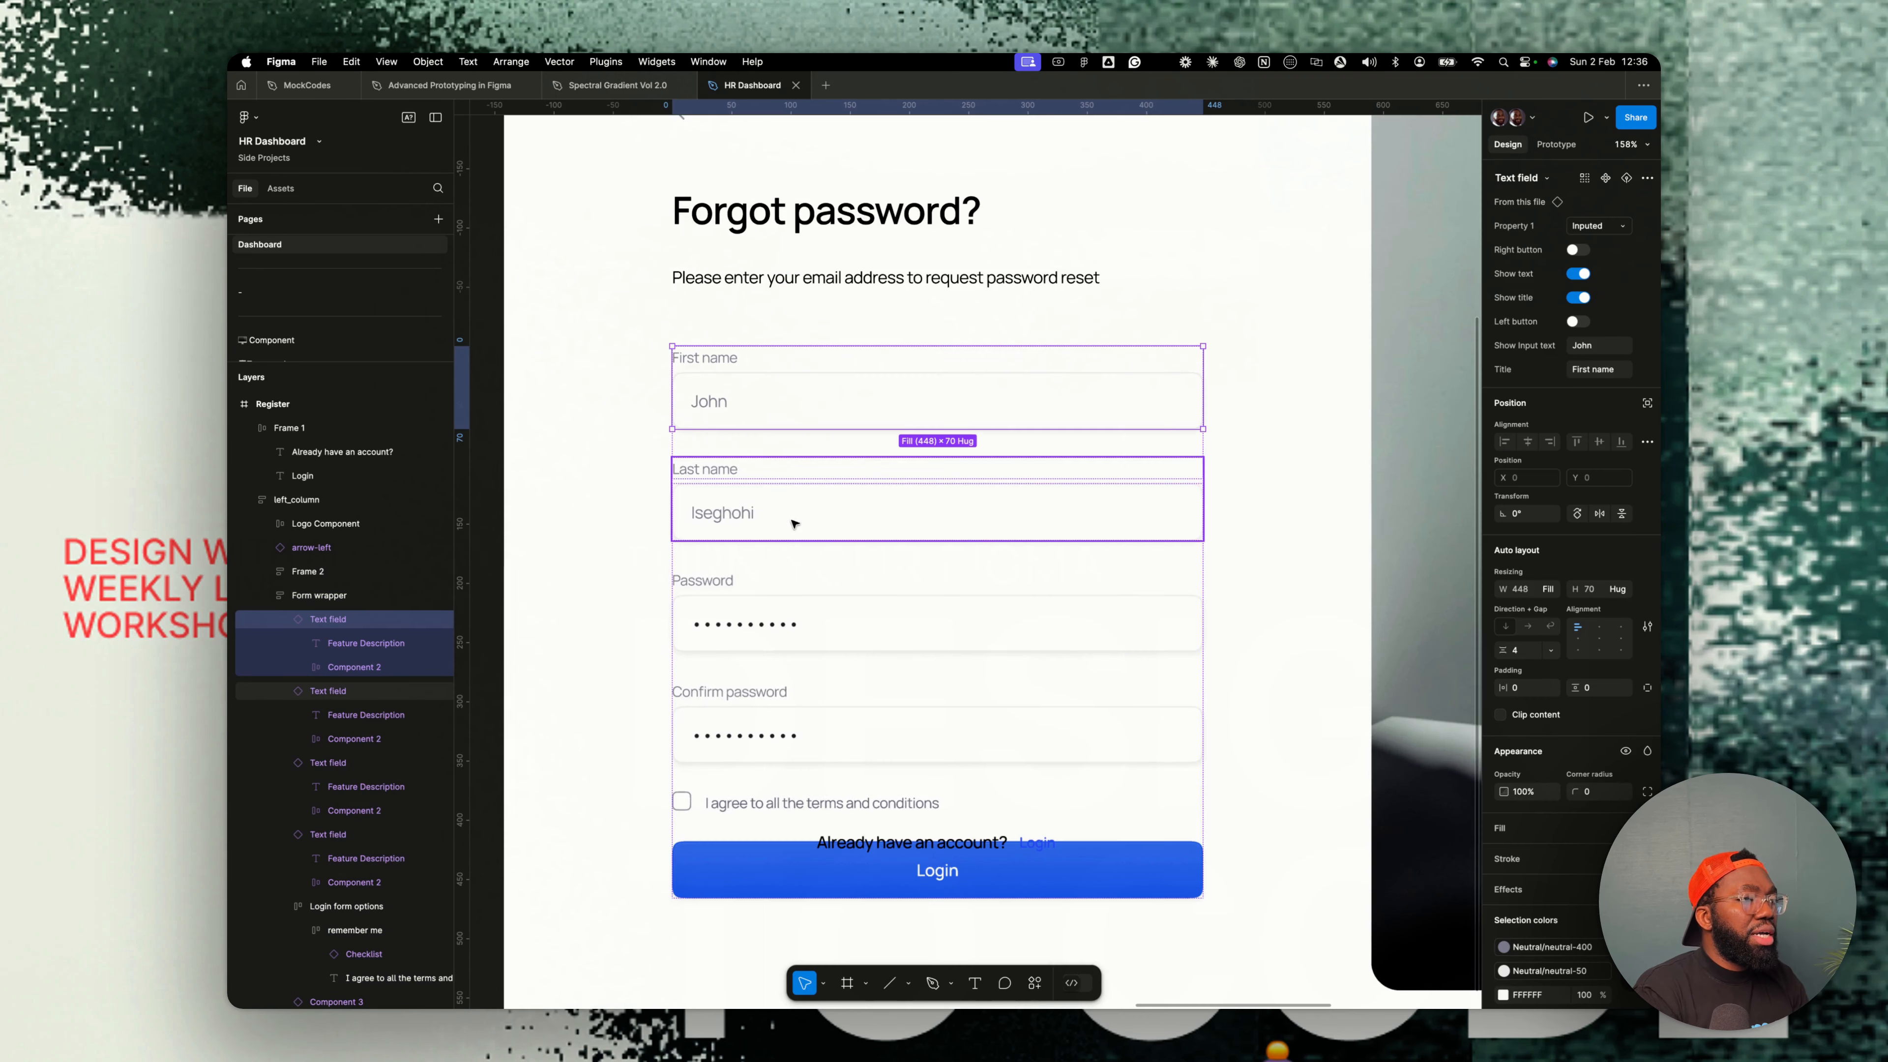
pyautogui.keyDown('shift'); pyautogui.click(770, 521); pyautogui.keyUp('shift')
pyautogui.keyDown('shift'); pyautogui.click(788, 611); pyautogui.keyUp('shift')
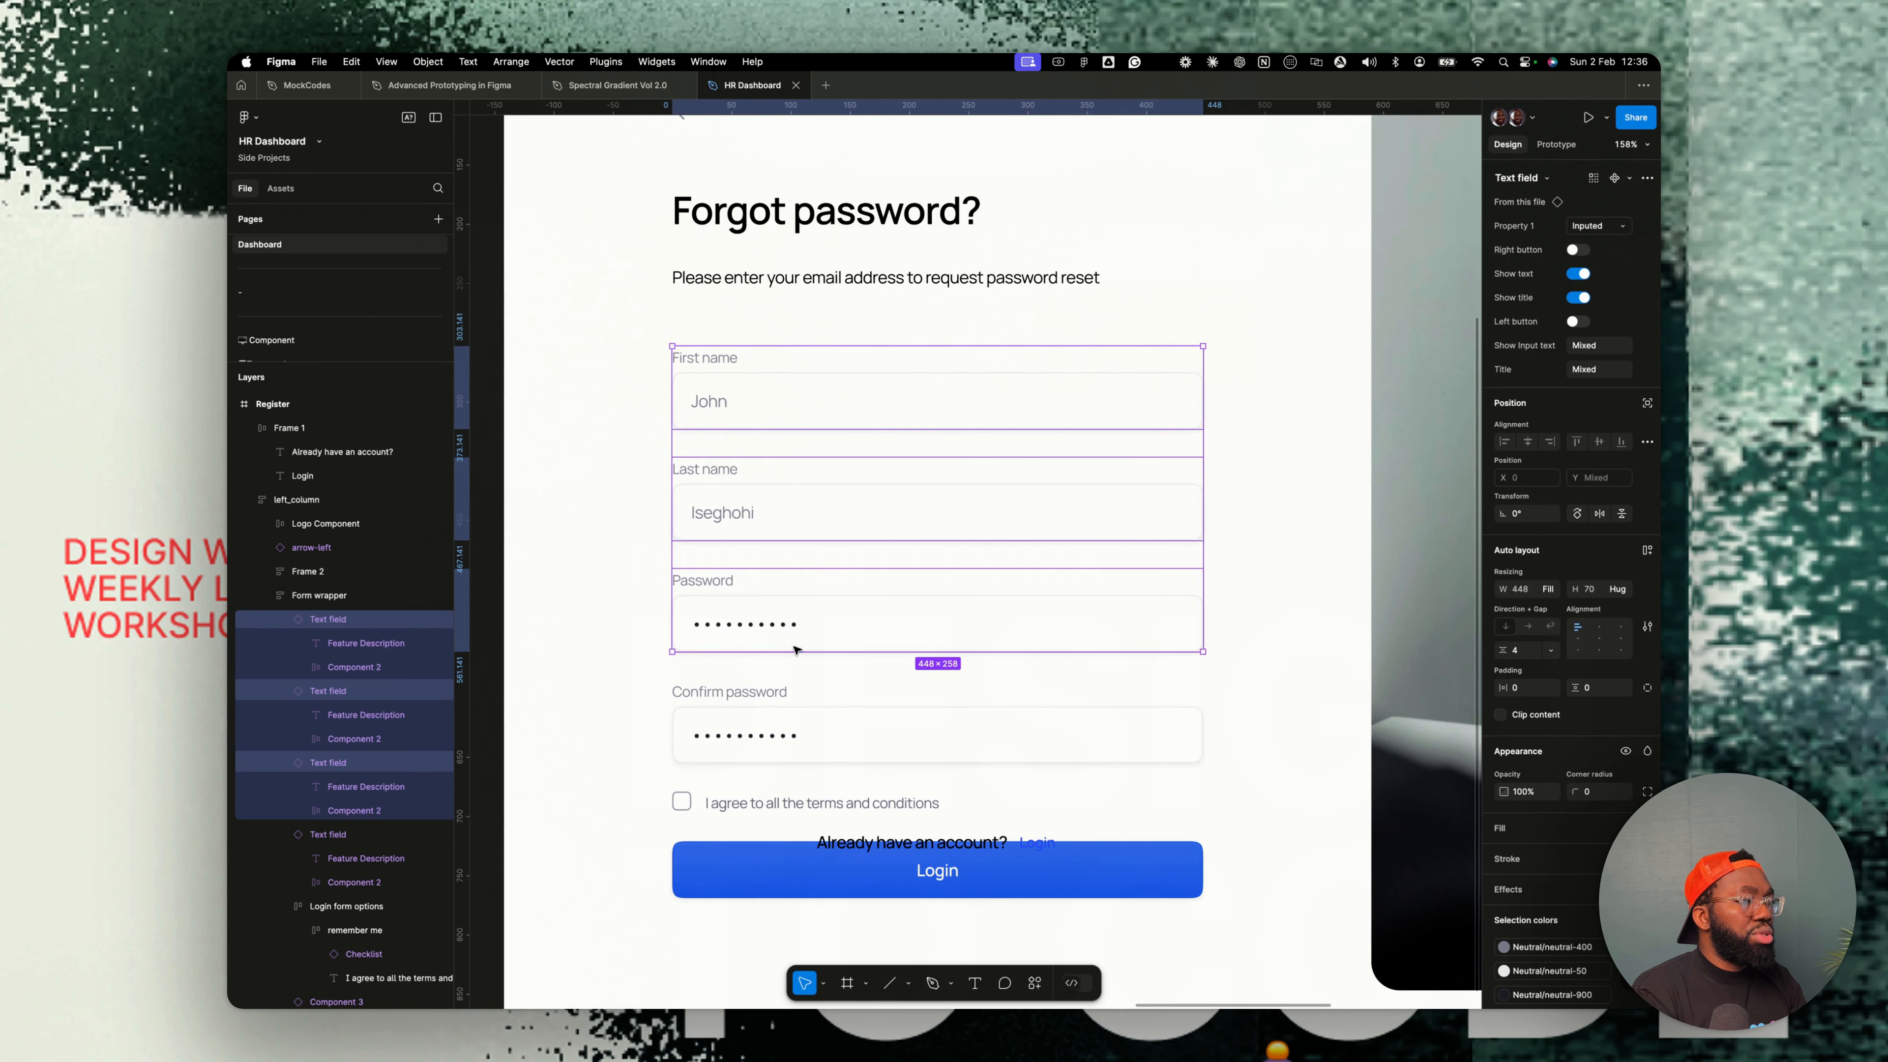
pyautogui.press('Delete')
# - Rename the remaining field's label to Email address
pyautogui.doubleClick(774, 360)
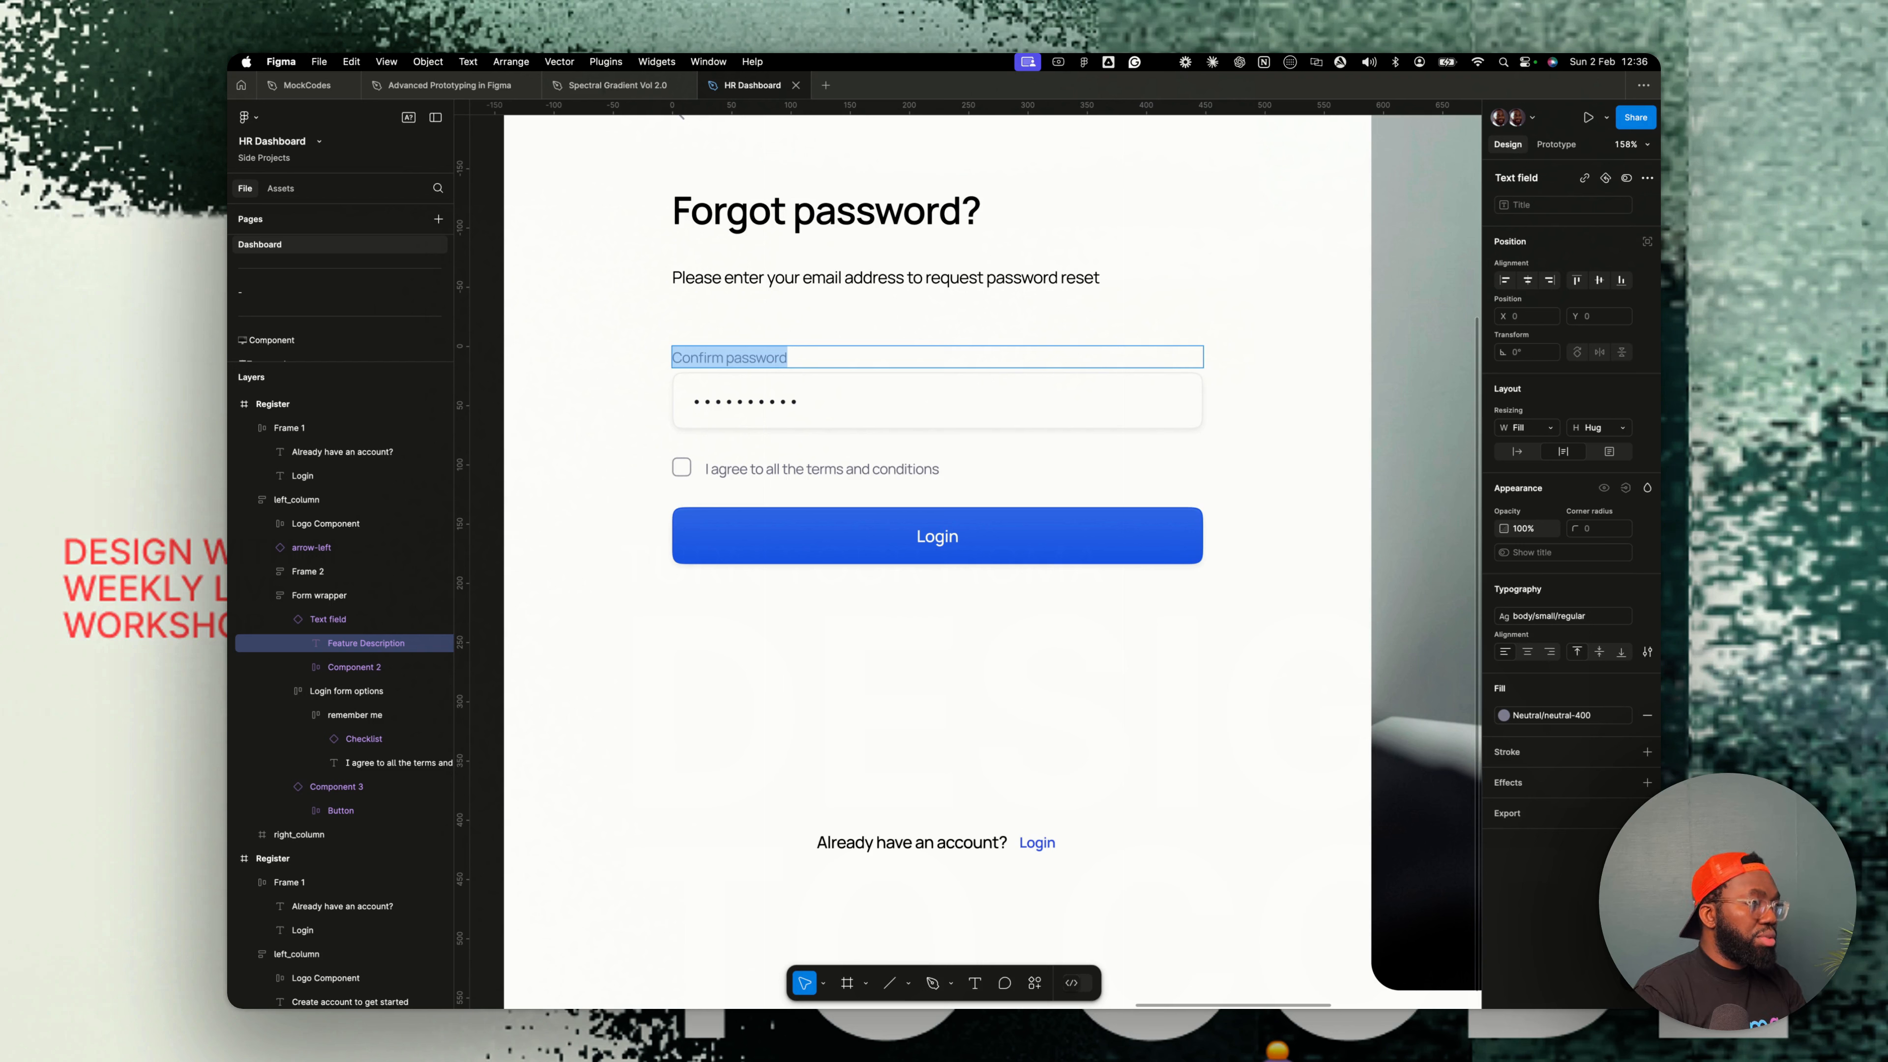
pyautogui.write('Eamail ad')
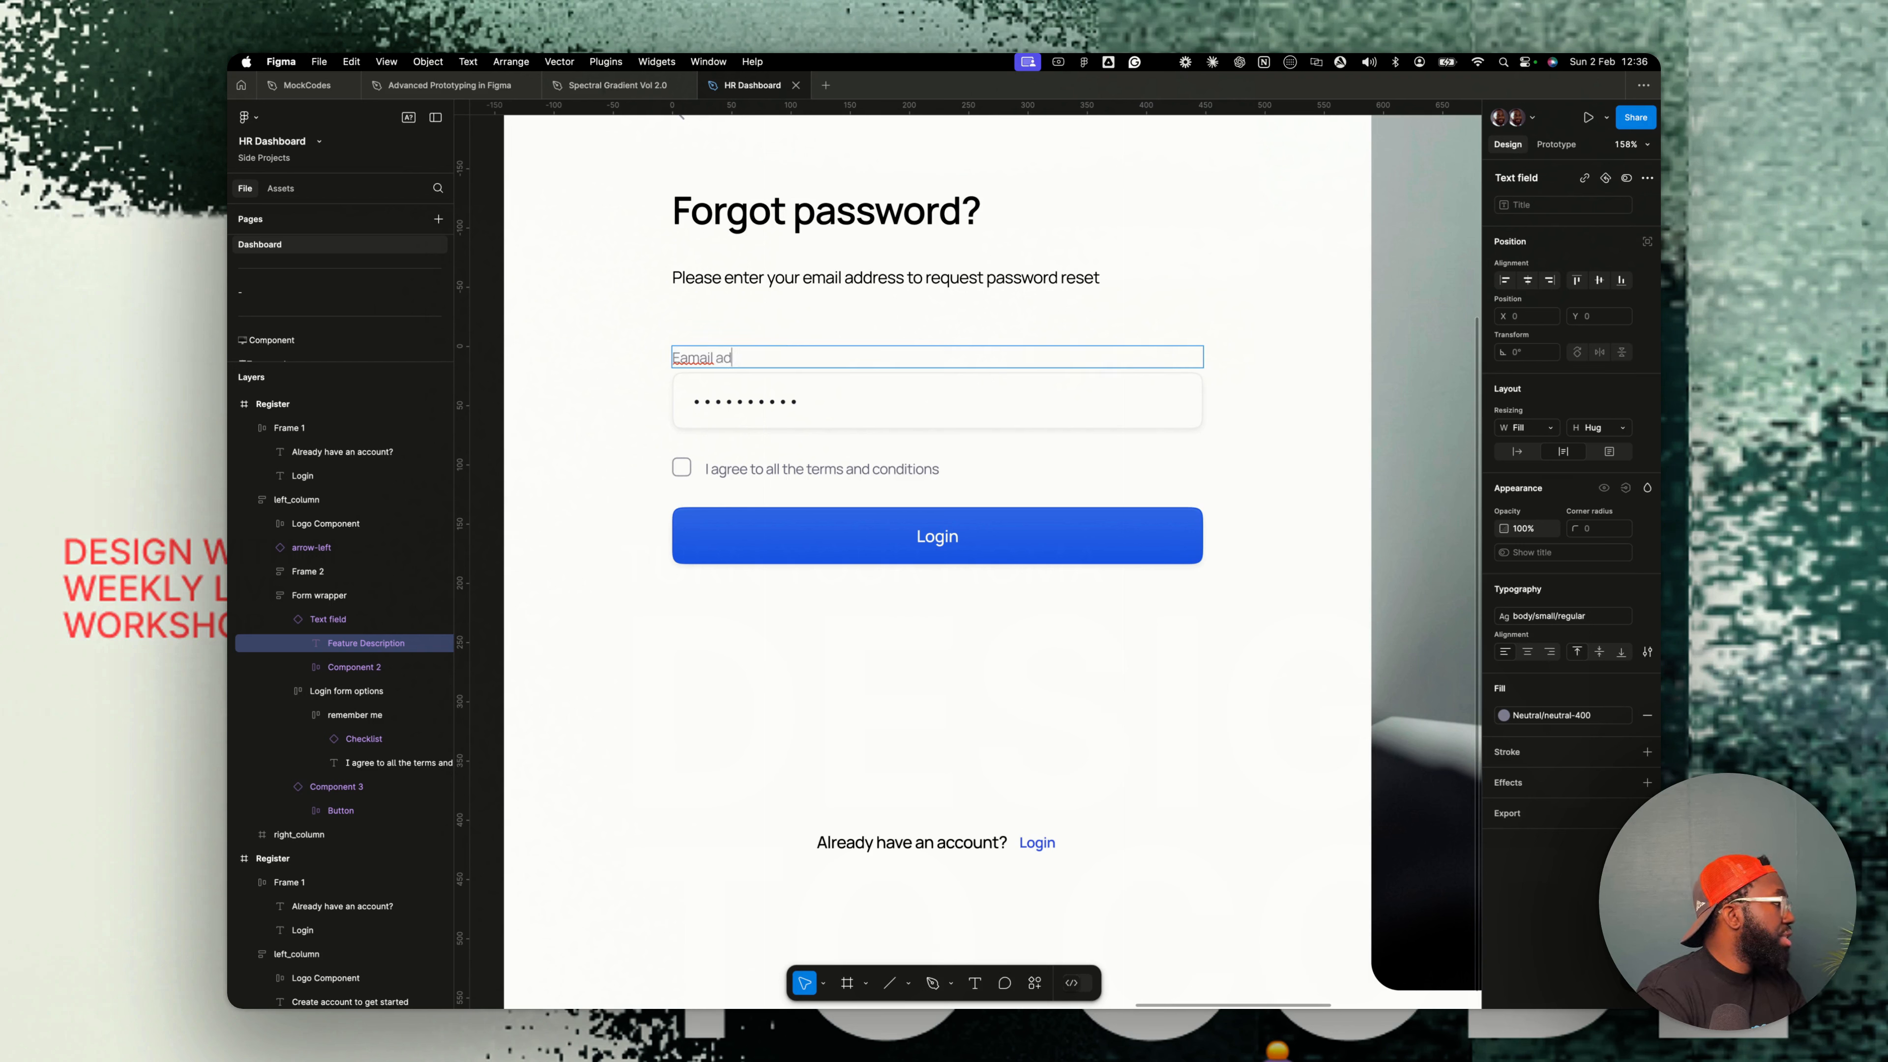
pyautogui.write('dress')
# - Replace the email field's masked input text with a sample e-mail address
pyautogui.doubleClick(746, 402)
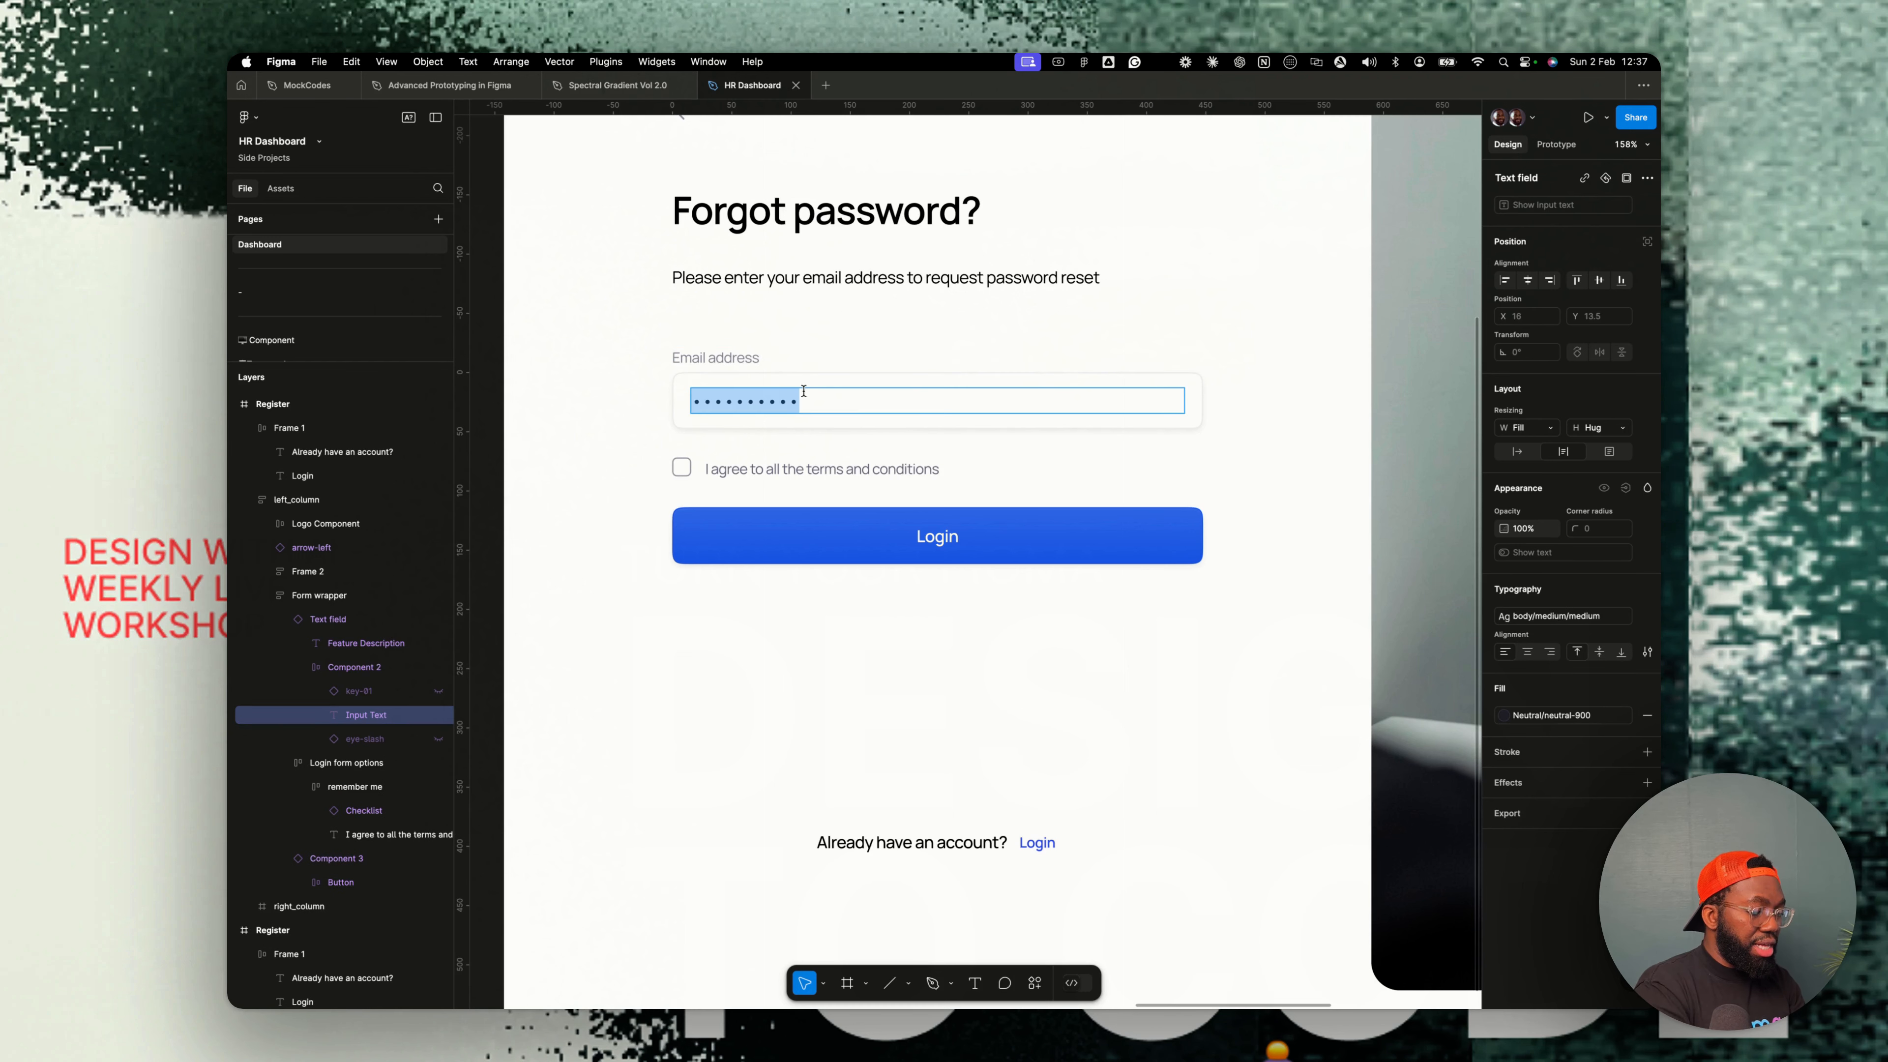
pyautogui.press('BackSpace')
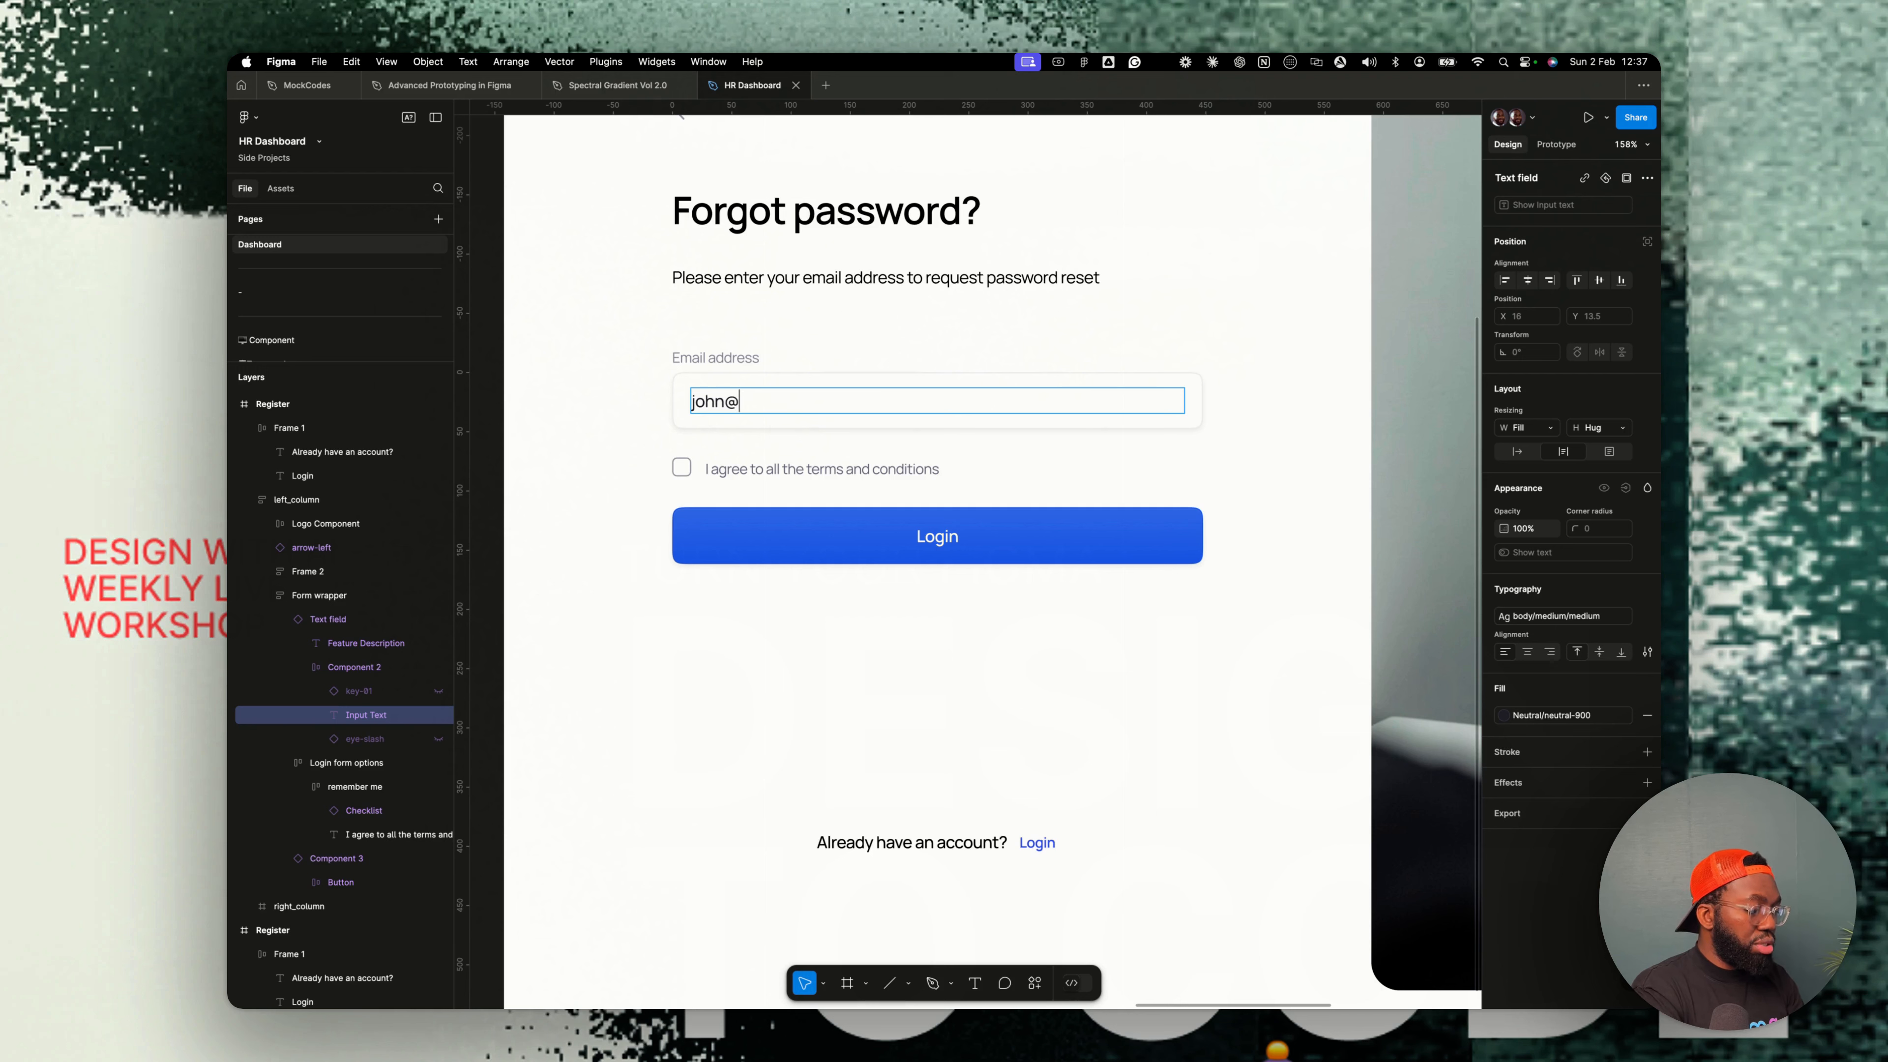
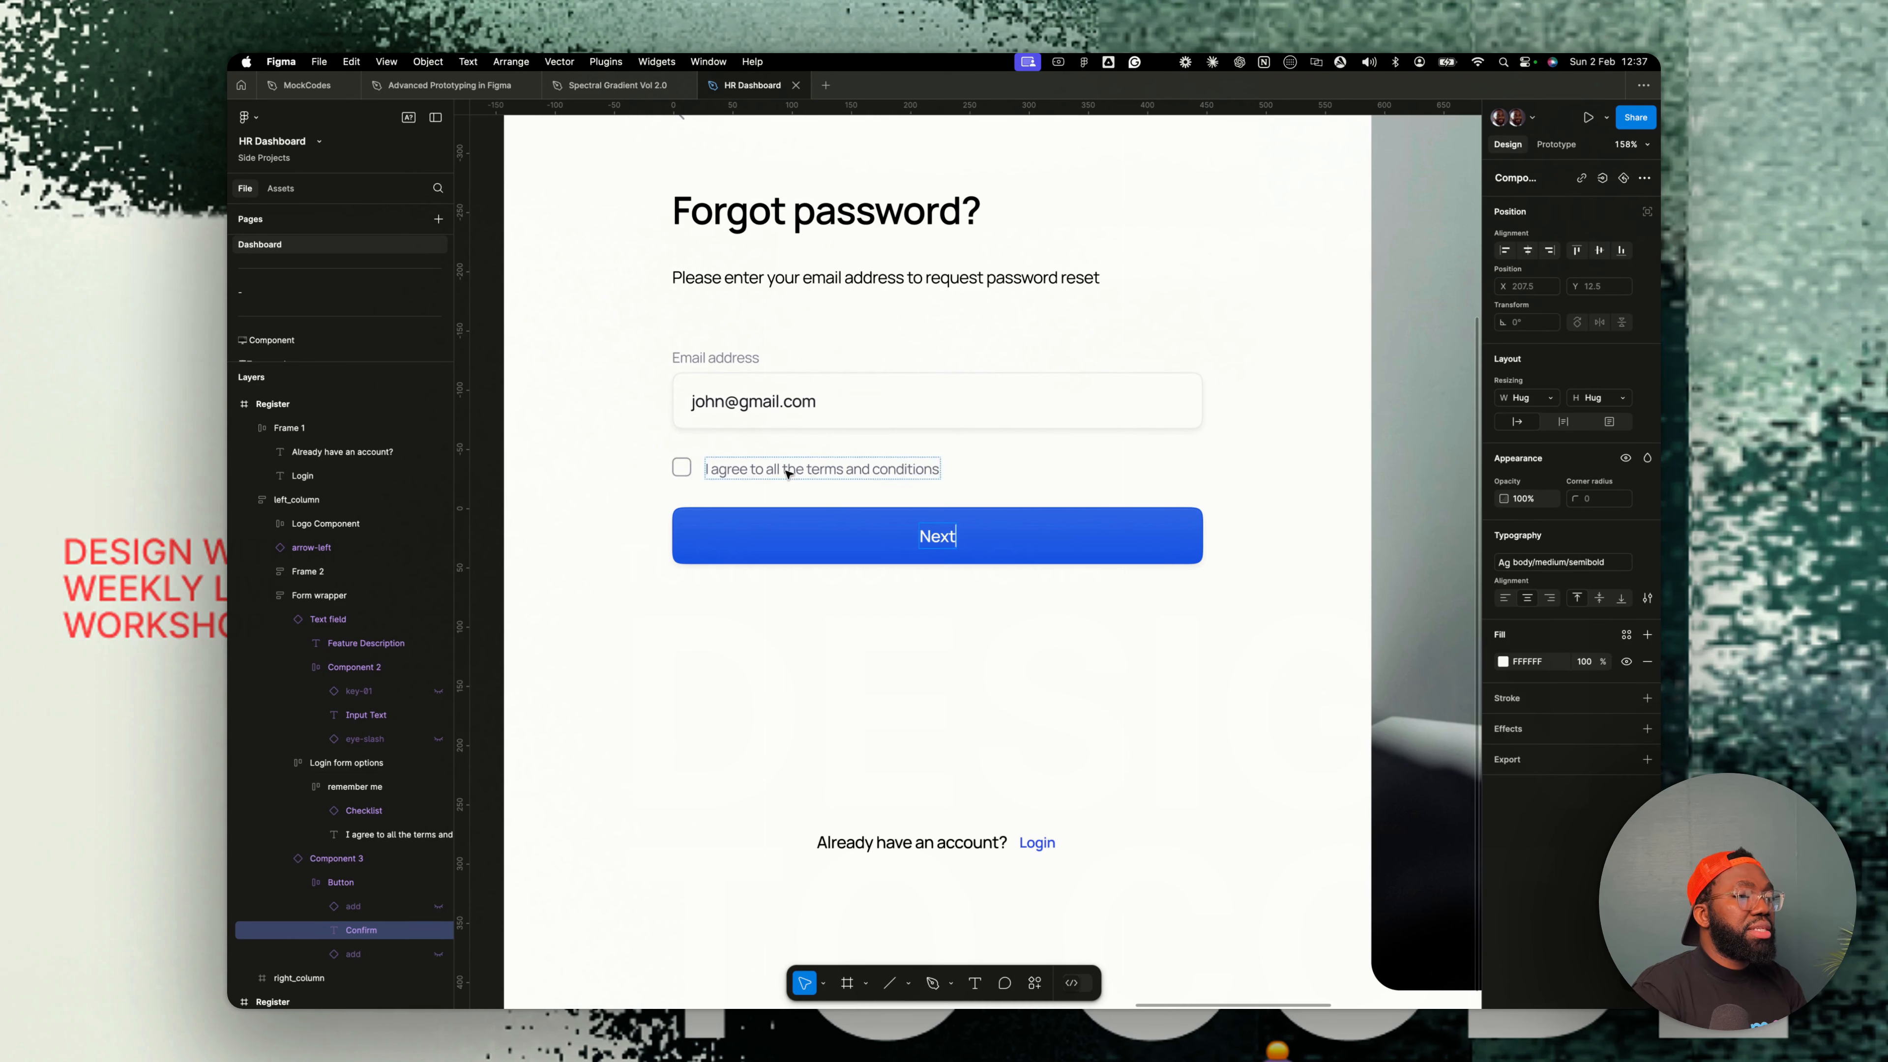
# - Delete the terms and conditions checkbox row from the form
pyautogui.click(780, 467)
pyautogui.press('Delete')
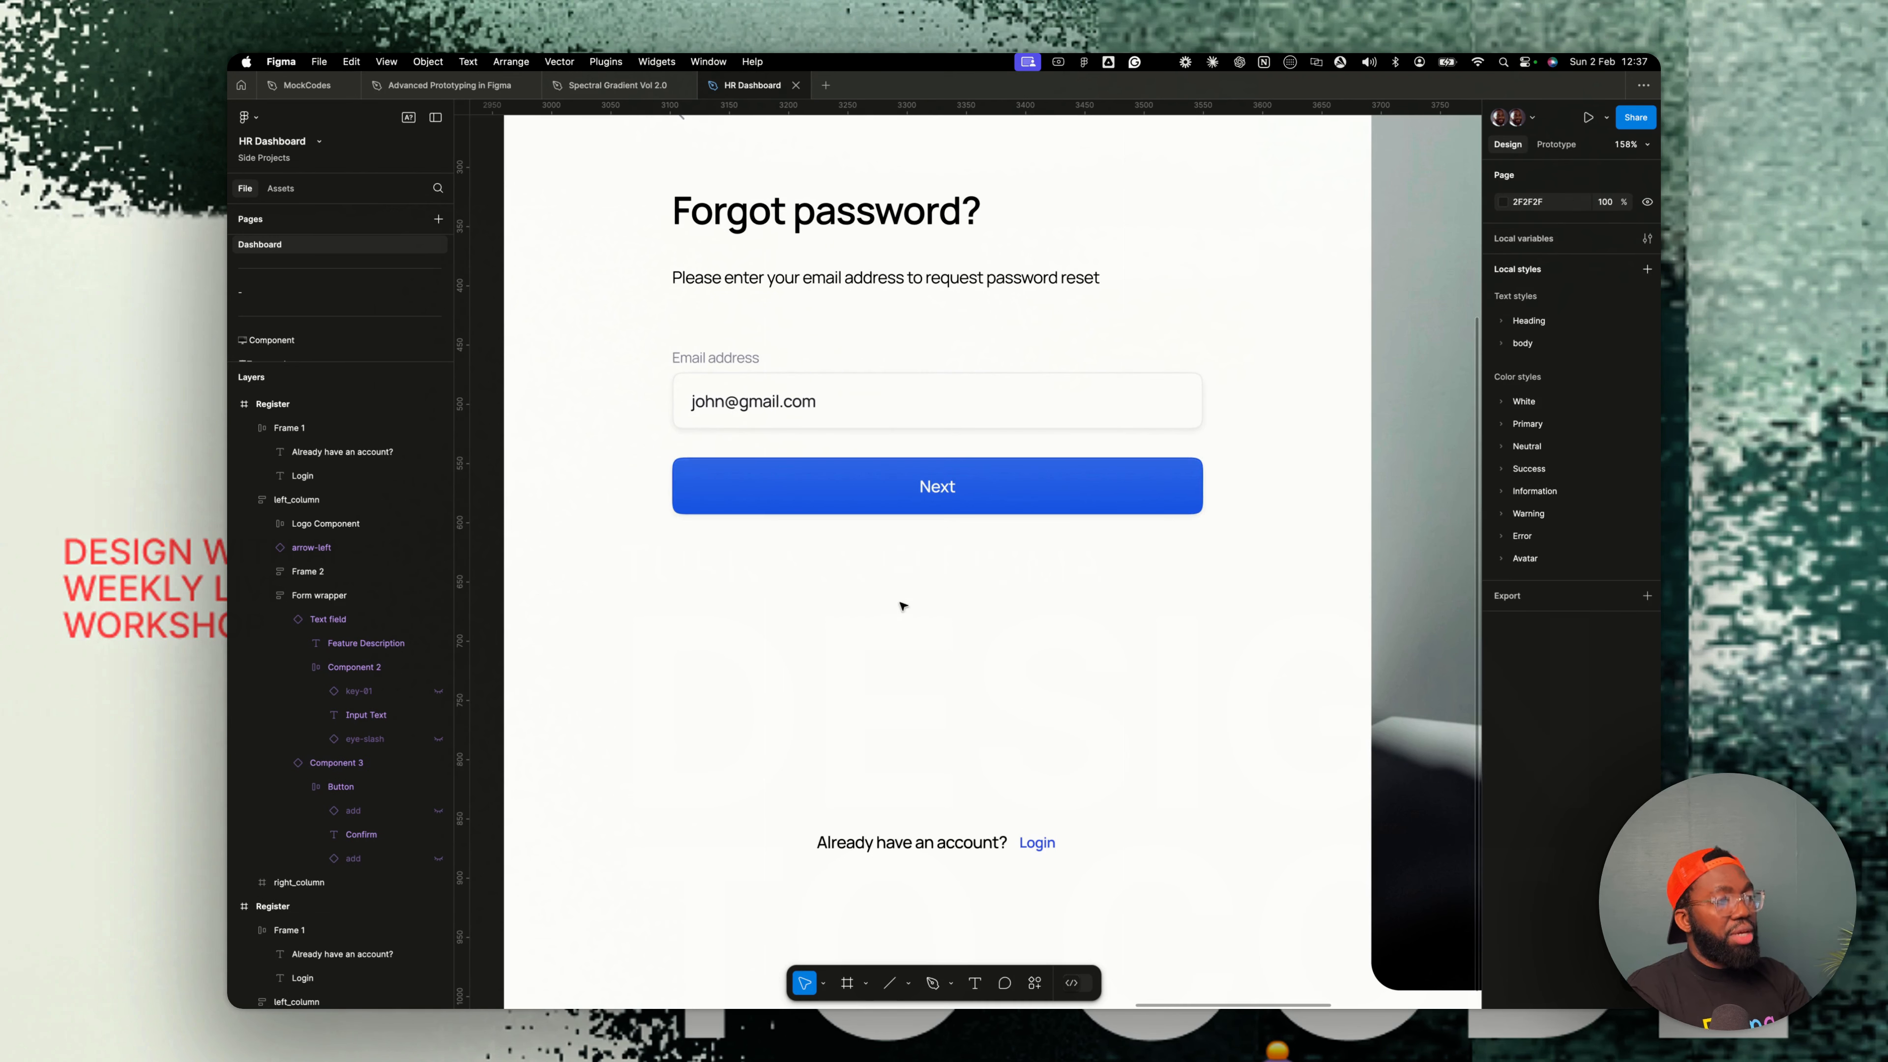
# - Duplicate the Forgot password screen frame and rename the copy Create new password
pyautogui.scroll(-10, 901, 599)
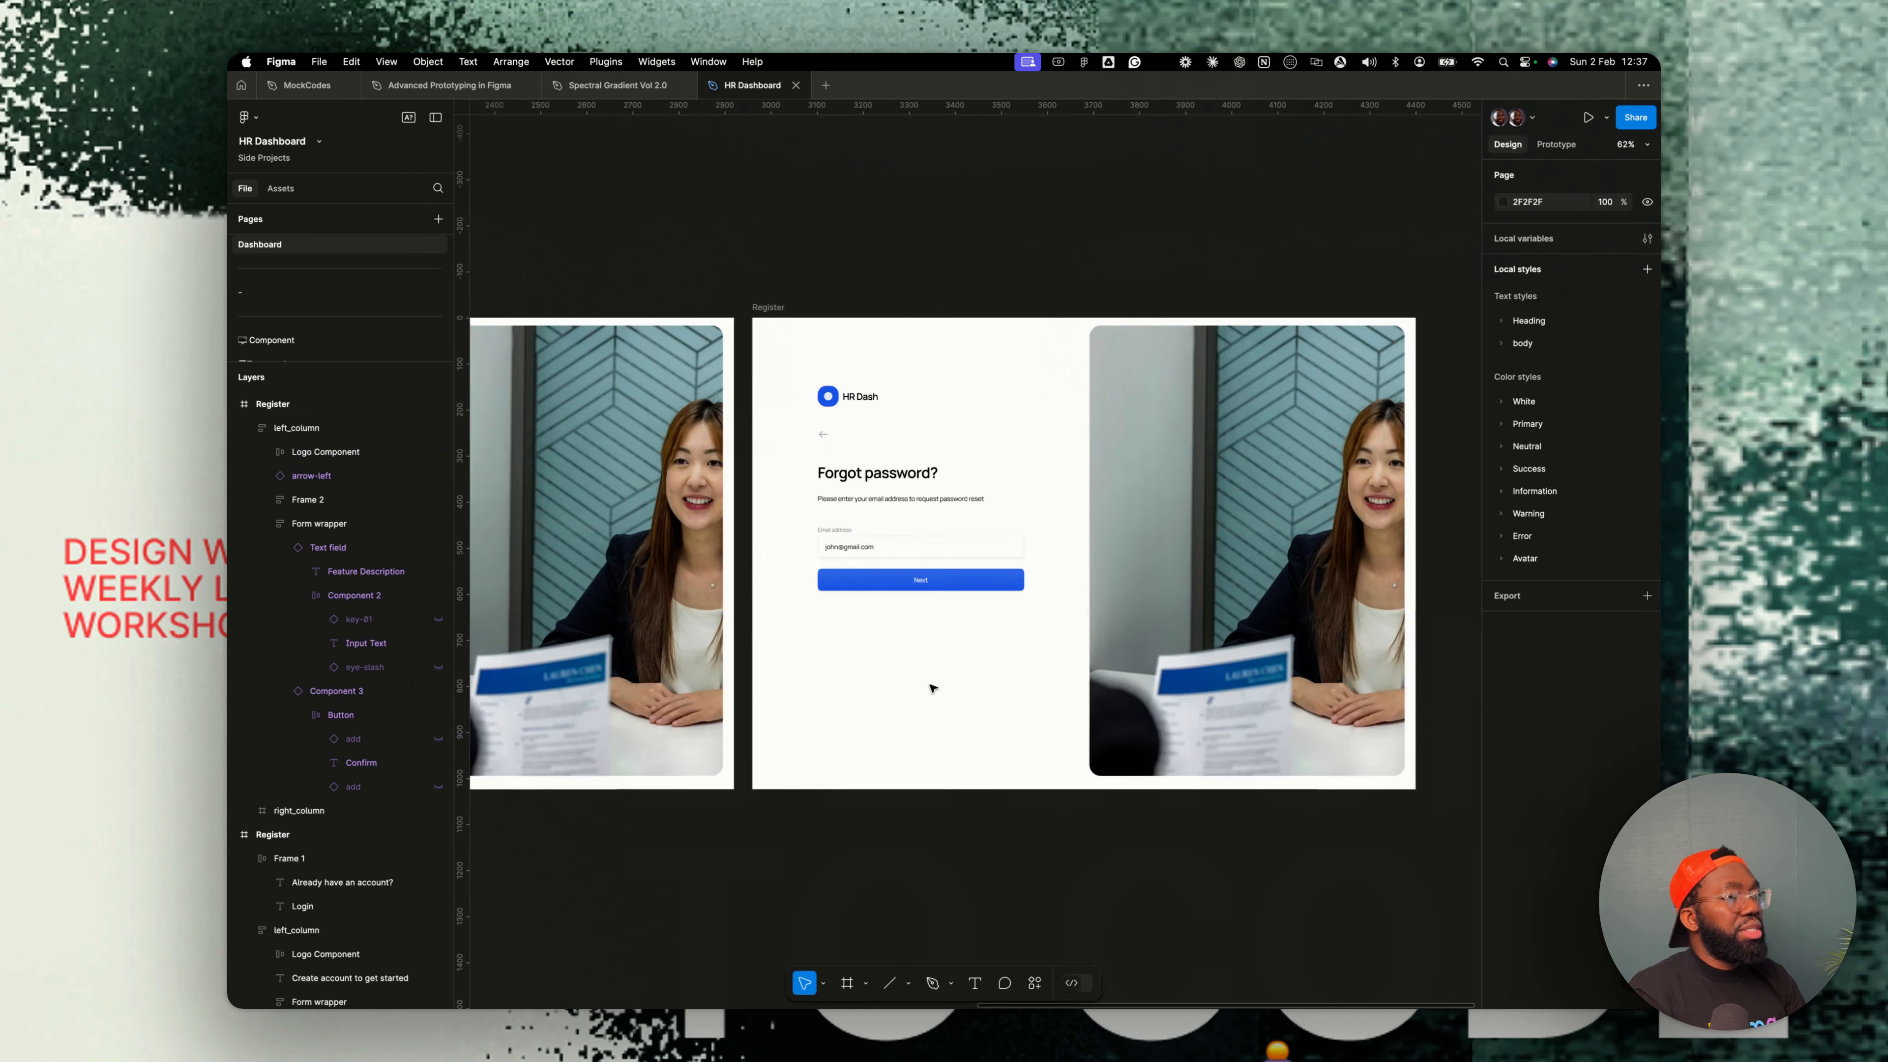
pyautogui.scroll(-3, 928, 670)
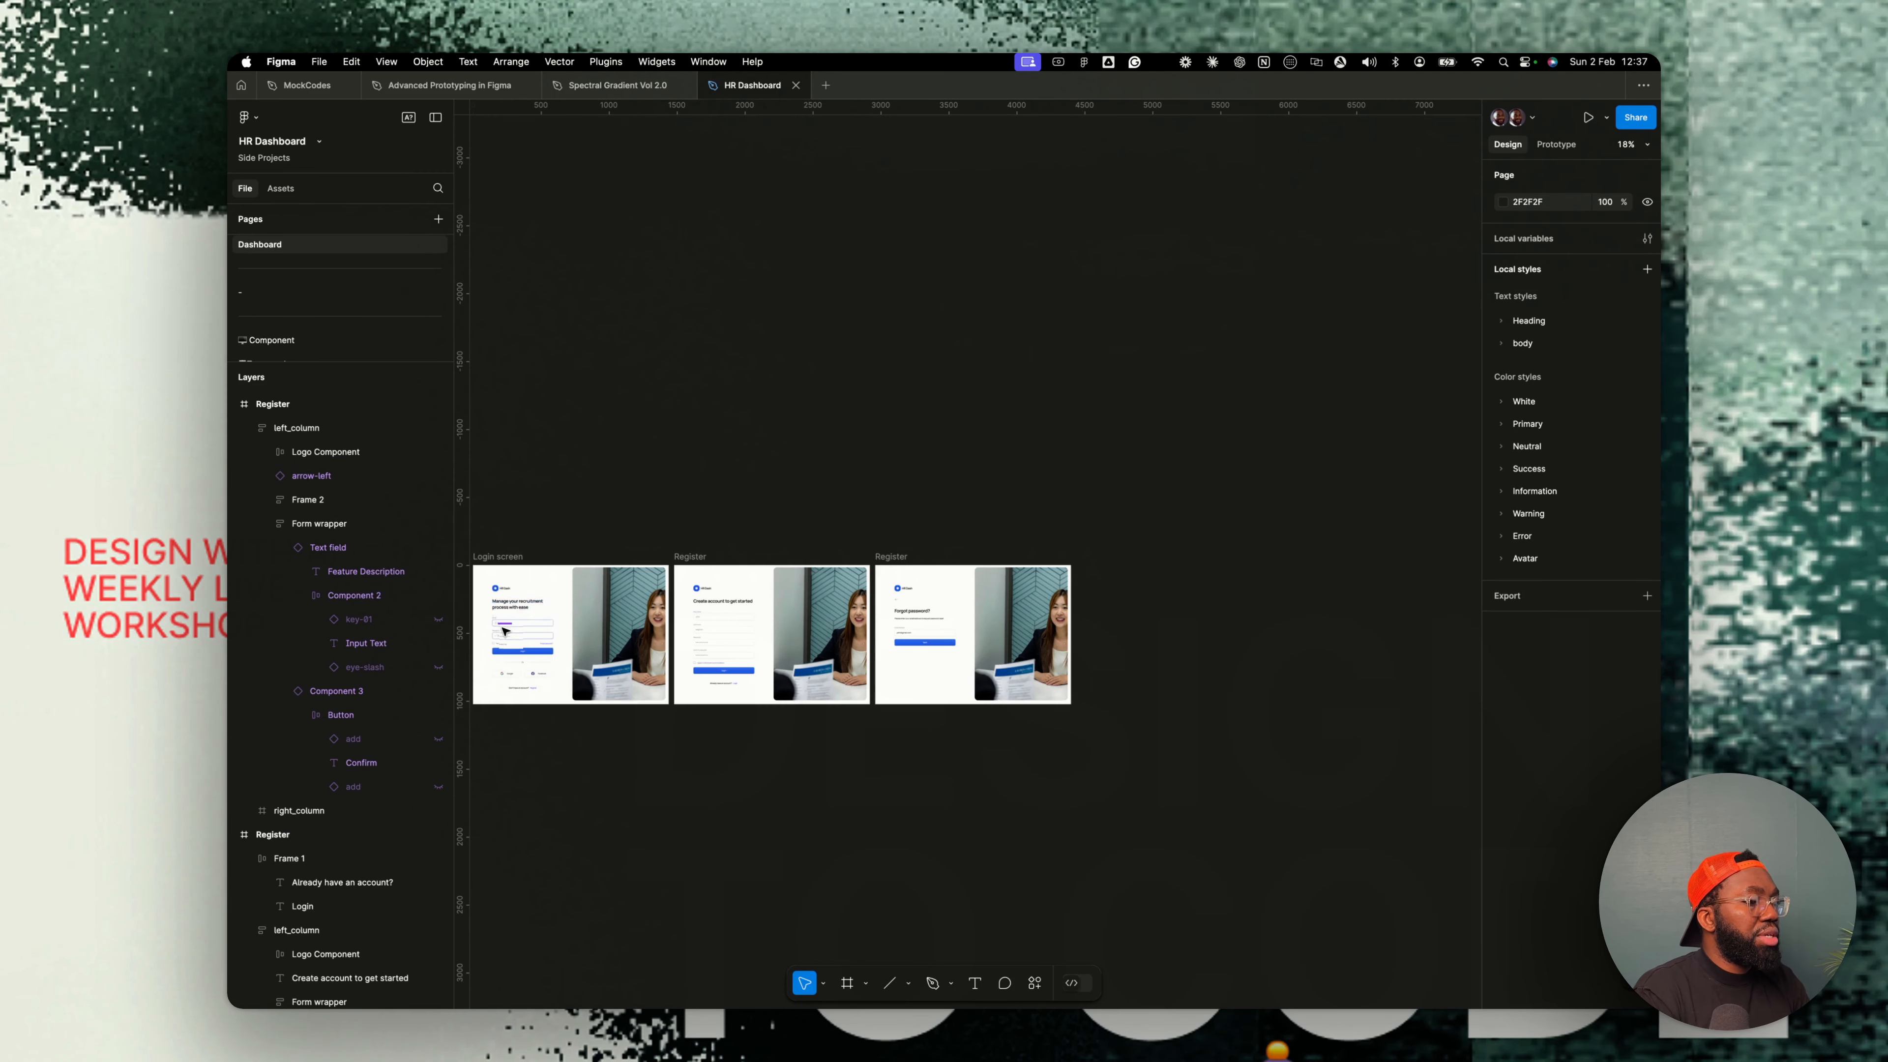
pyautogui.scroll(6, 505, 627)
pyautogui.scroll(-5, 655, 664)
pyautogui.hscroll(4, 656, 664)
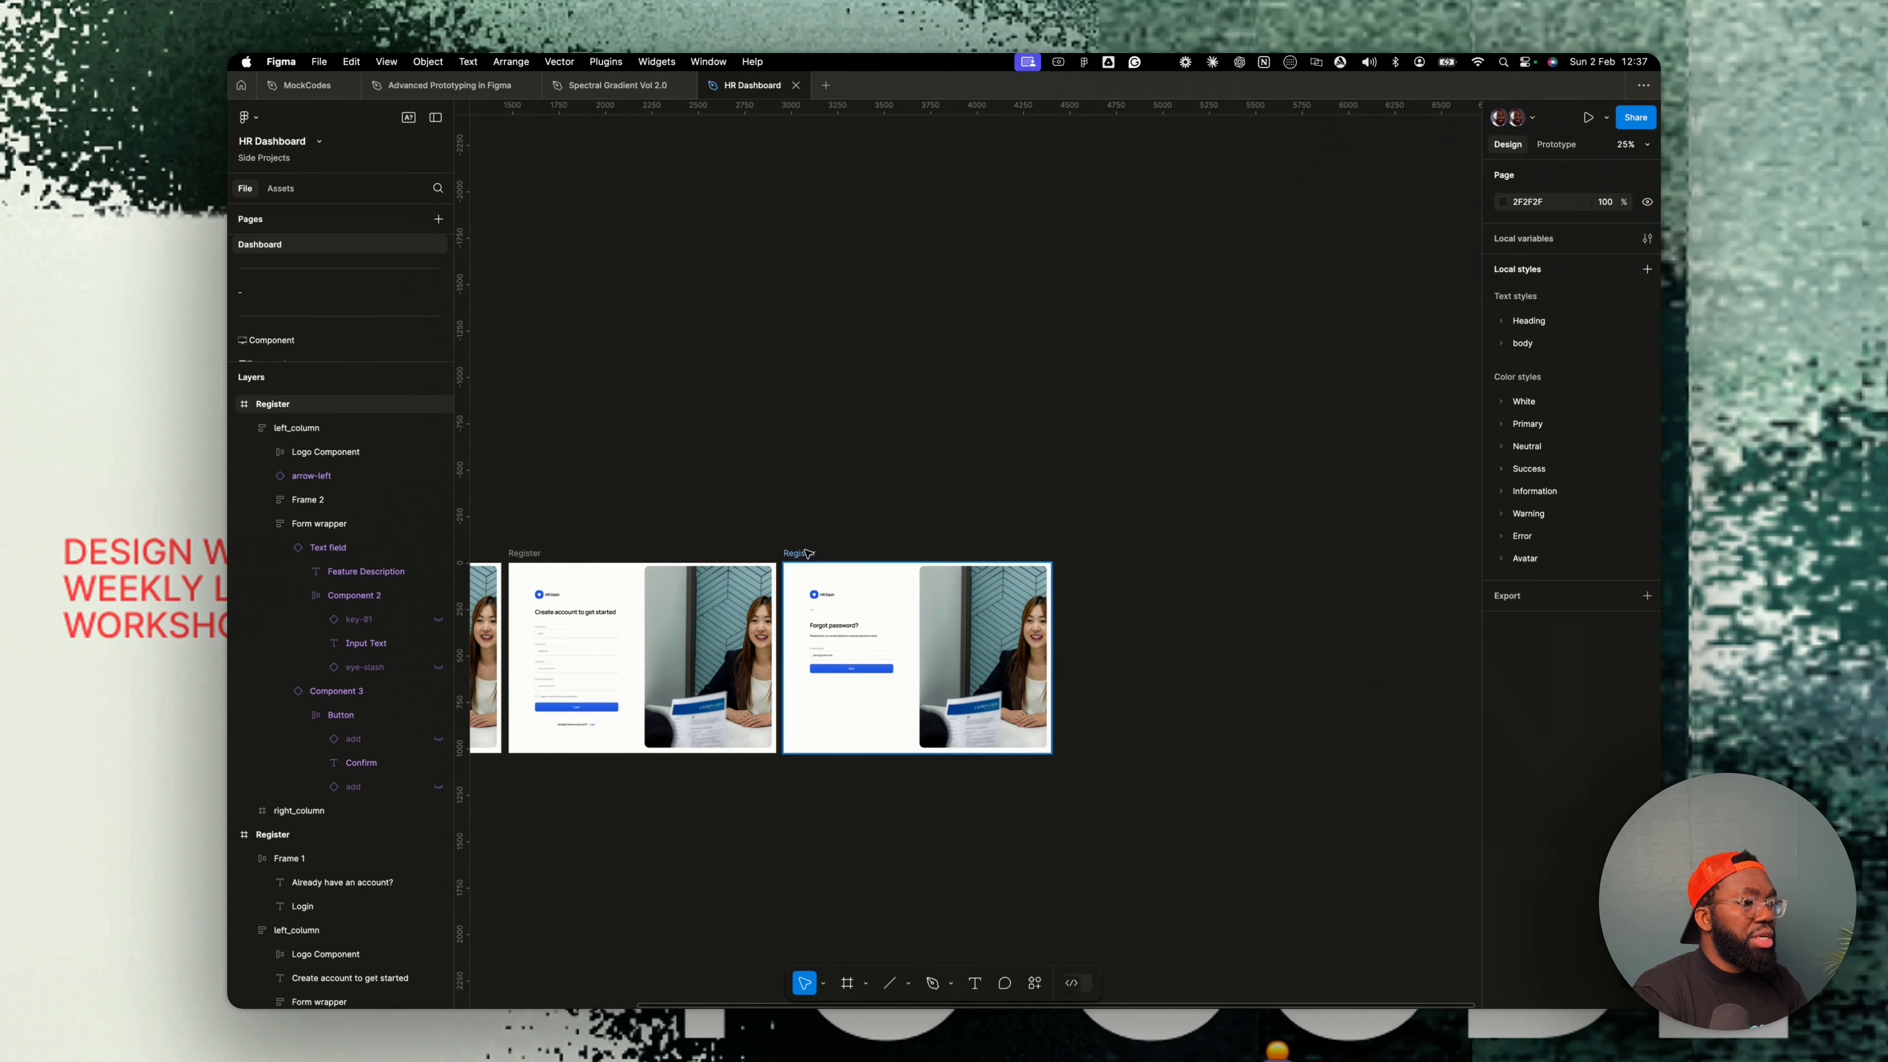
pyautogui.click(823, 552)
pyautogui.press('super+d')
pyautogui.press('super+r')
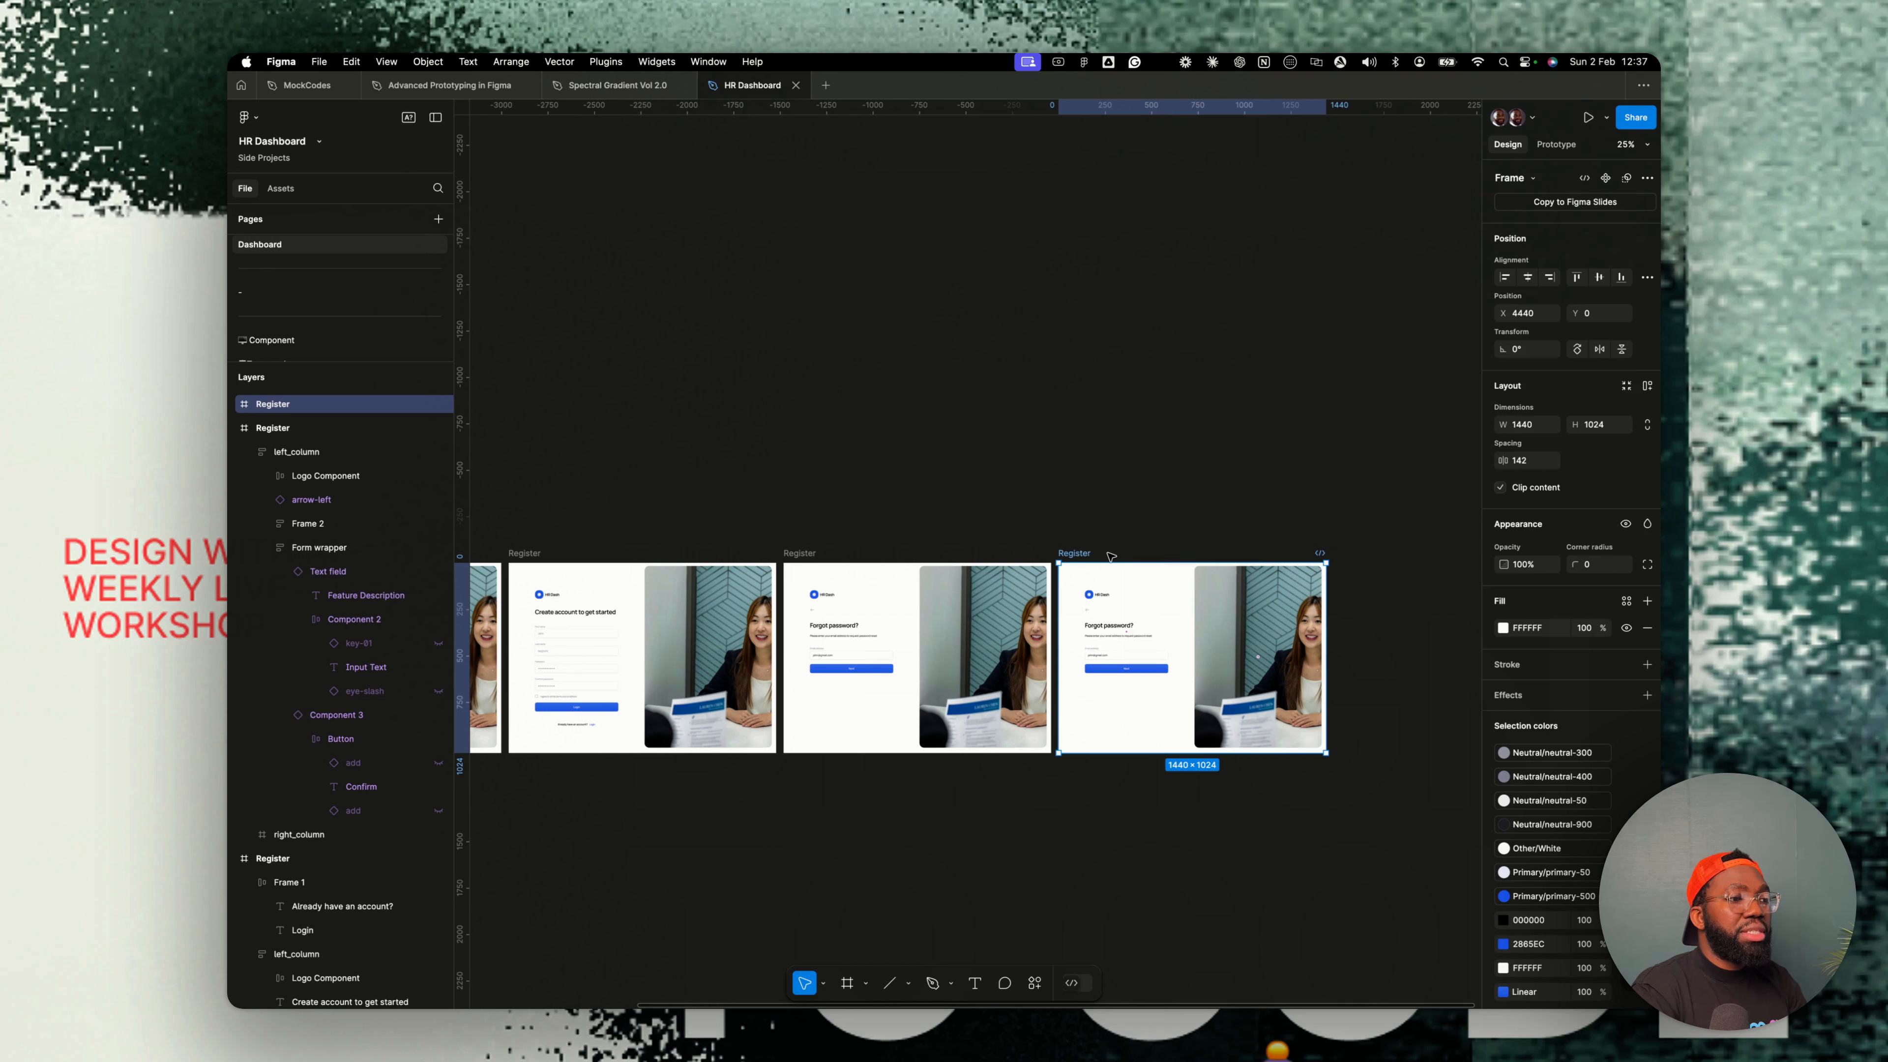
pyautogui.write('Create NeW PASSWORD')
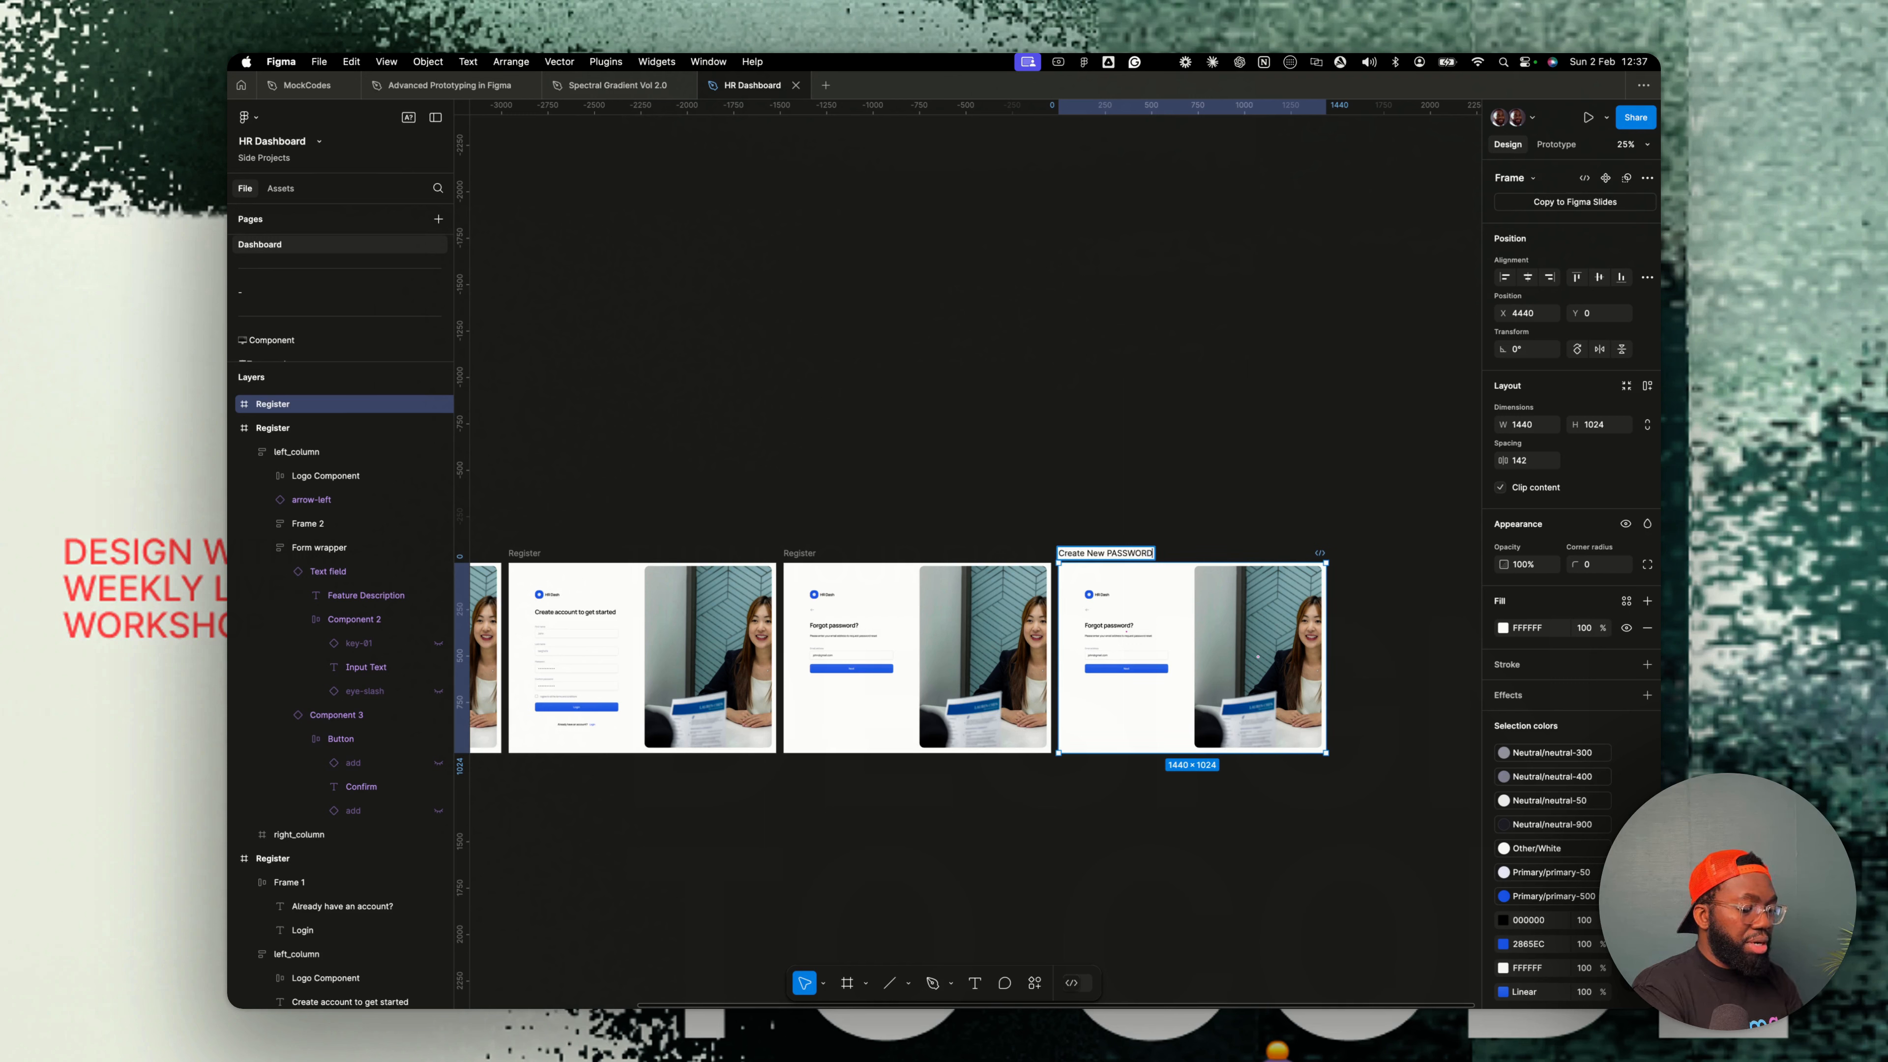
pyautogui.press('super+a')
pyautogui.write('Create nmew')
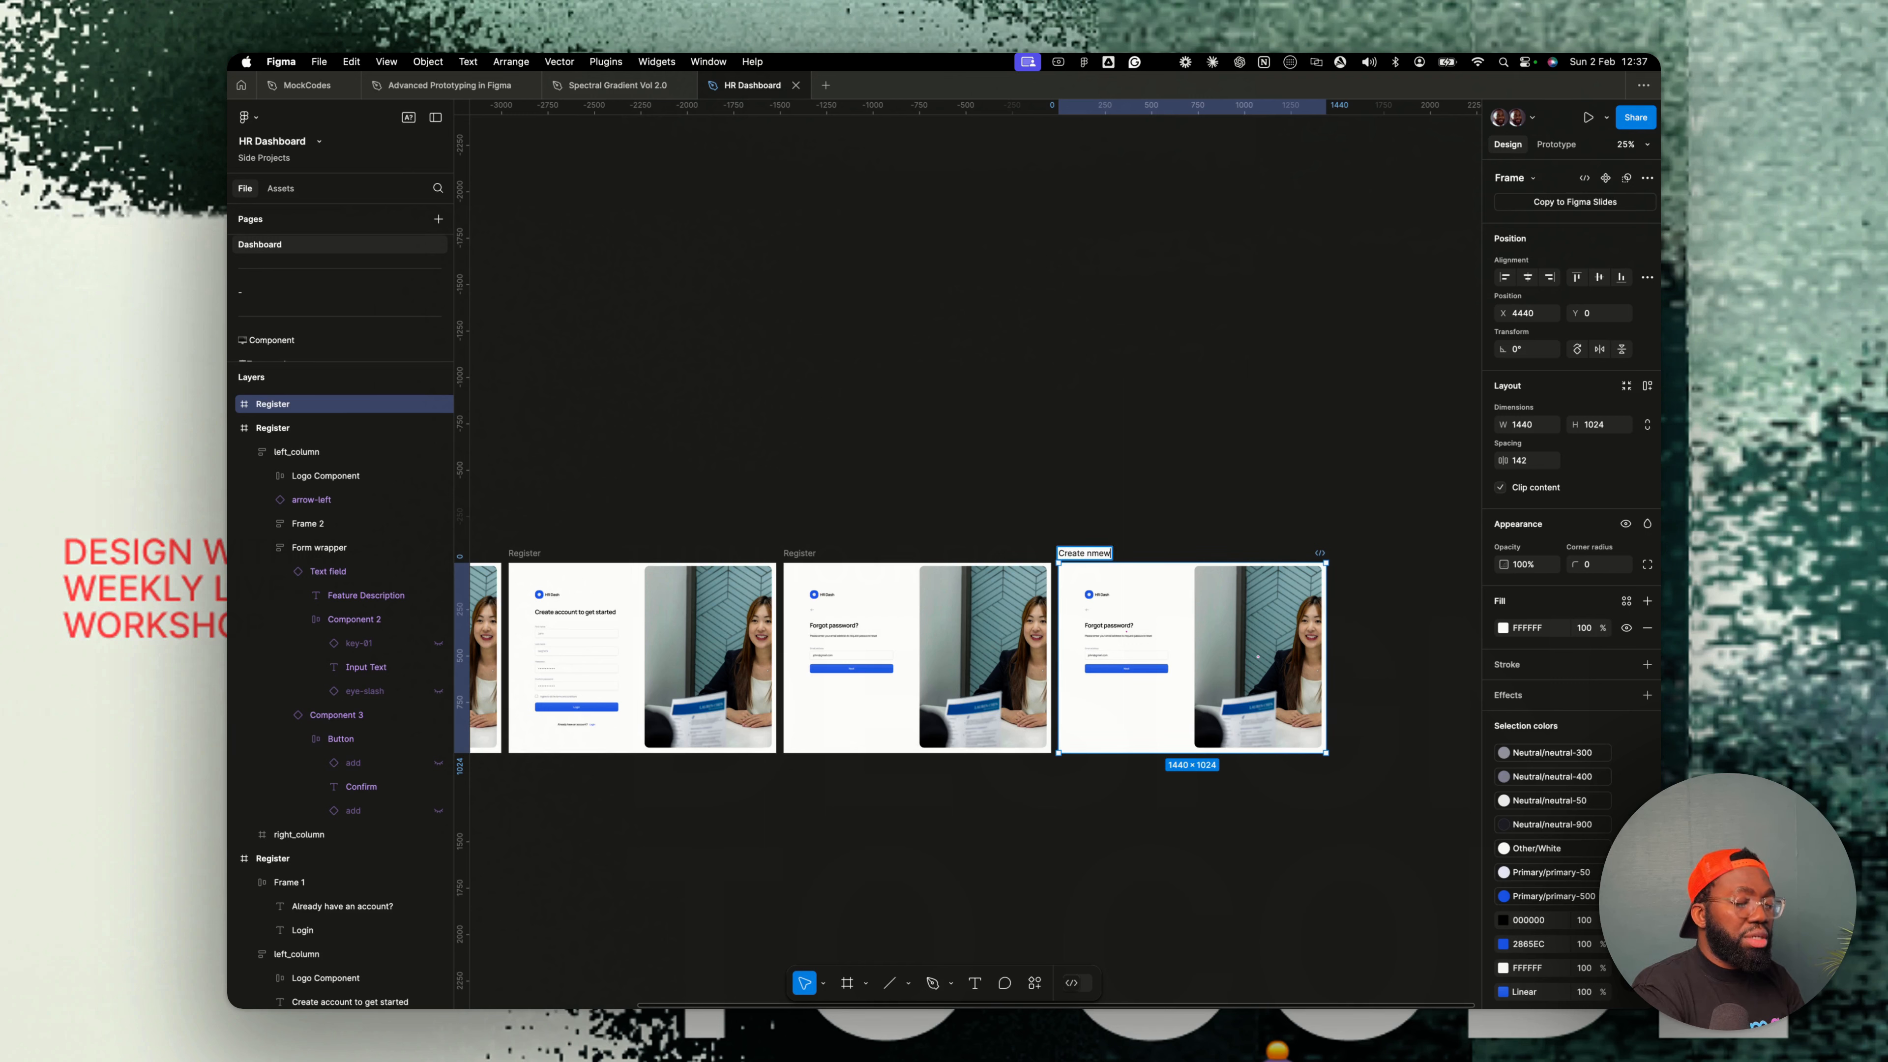
pyautogui.press('BackSpace')
pyautogui.press('BackSpace')
pyautogui.press('BackSpace')
pyautogui.write('ew password')
pyautogui.click(1095, 488)
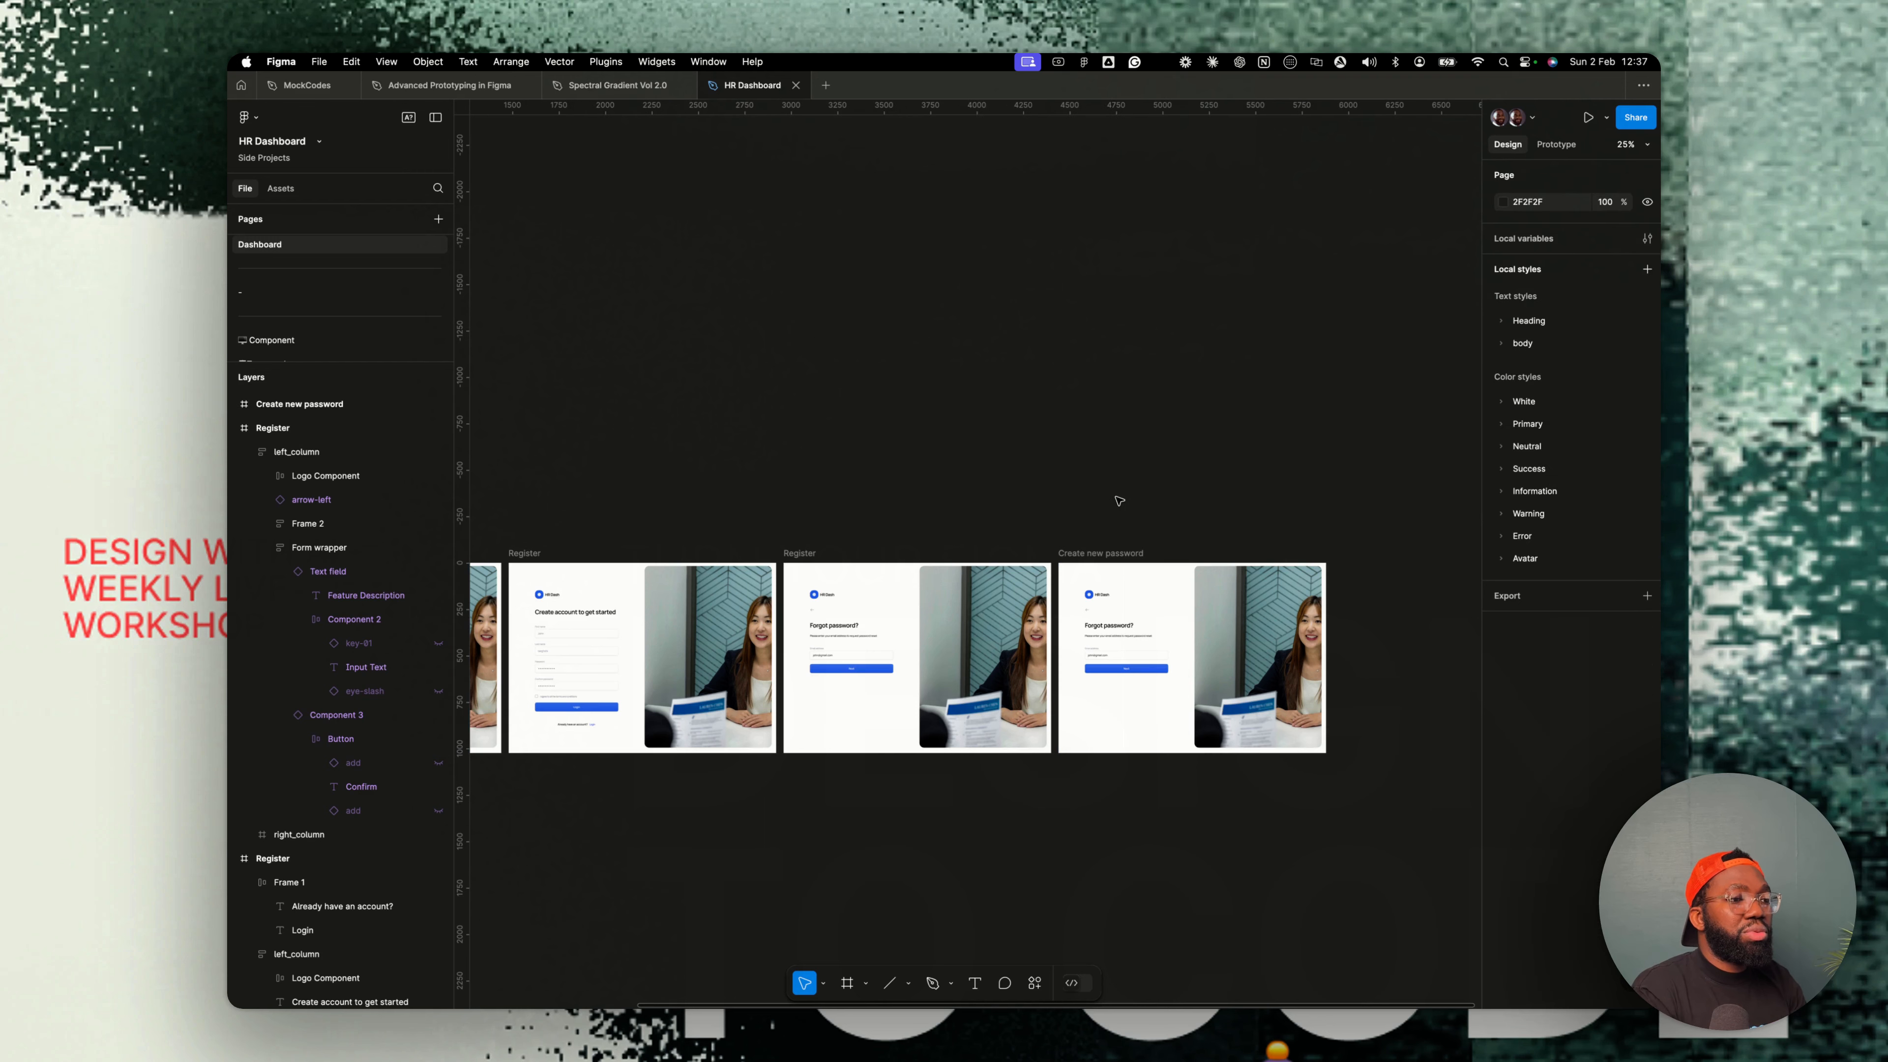
# - Change the copy's instruction text to Please enter a new password
pyautogui.scroll(5, 784, 714)
pyautogui.scroll(6, 783, 714)
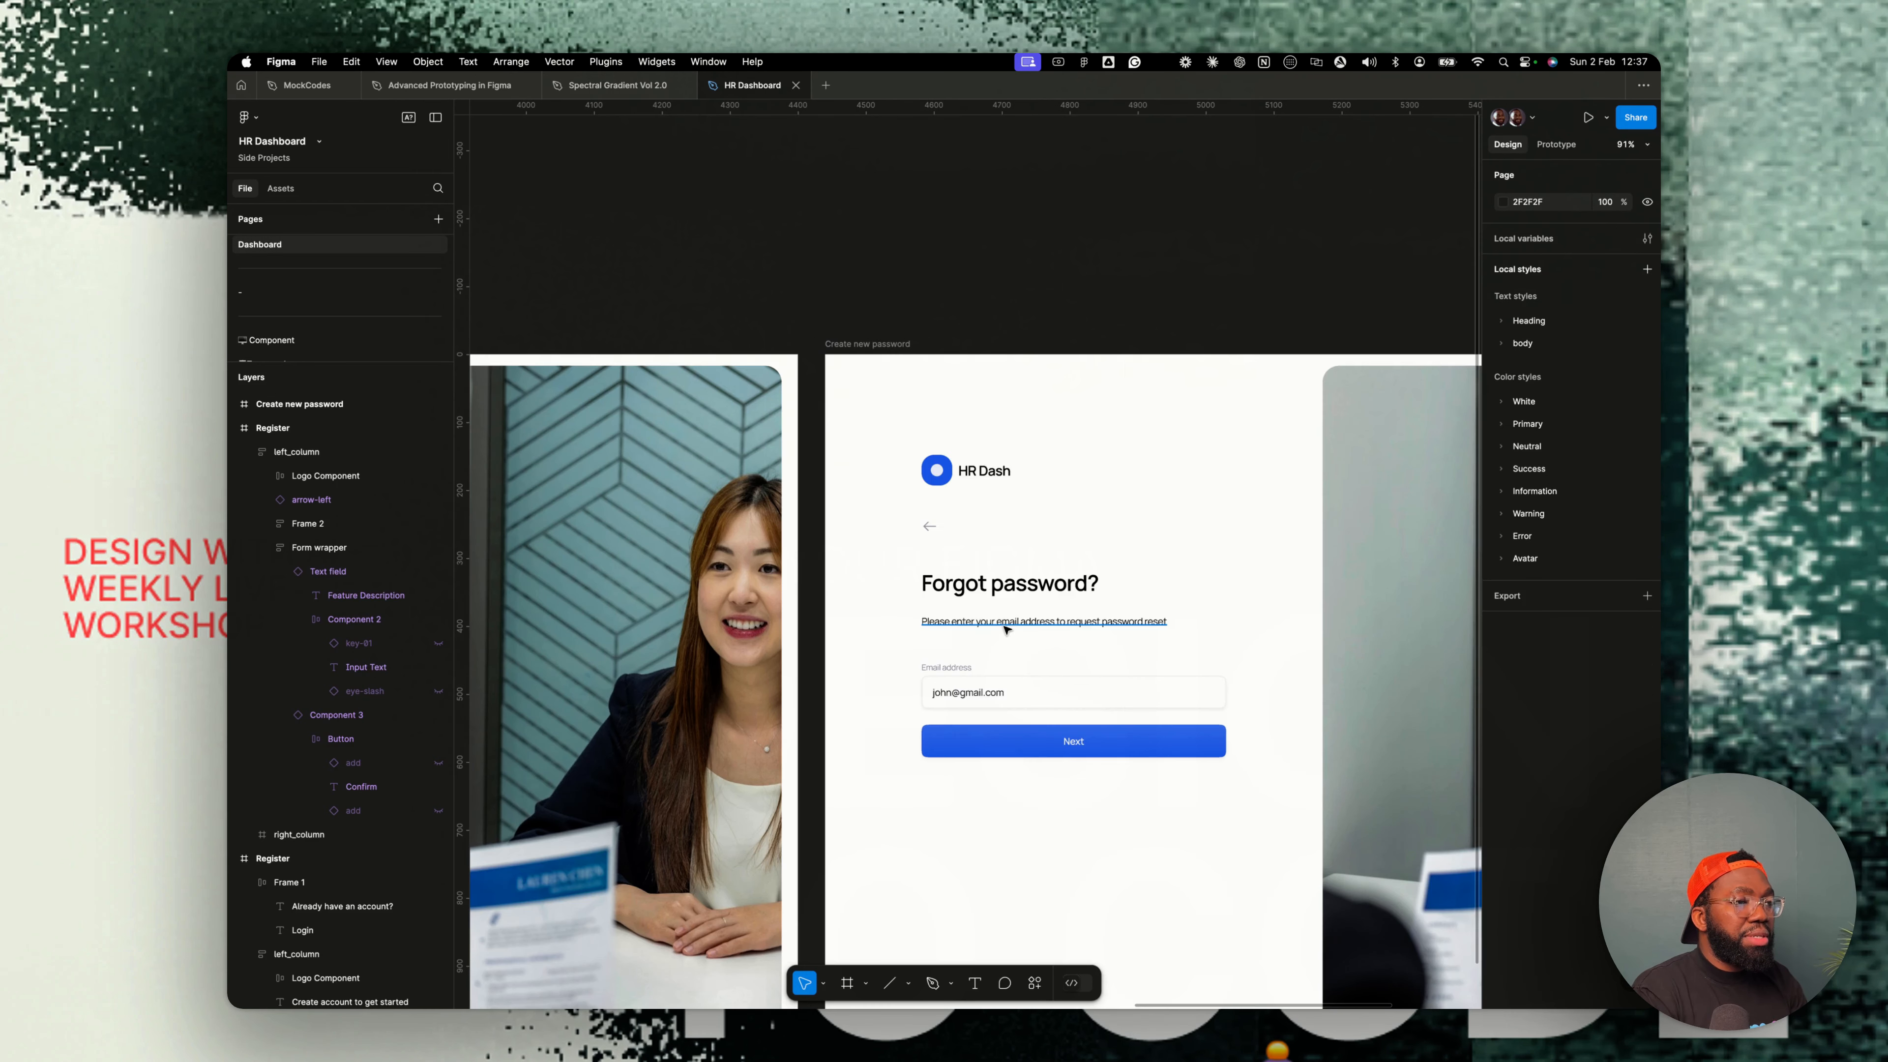
pyautogui.click(979, 622)
pyautogui.moveTo(979, 622); pyautogui.dragTo(1167, 622)
pyautogui.write('a new password')
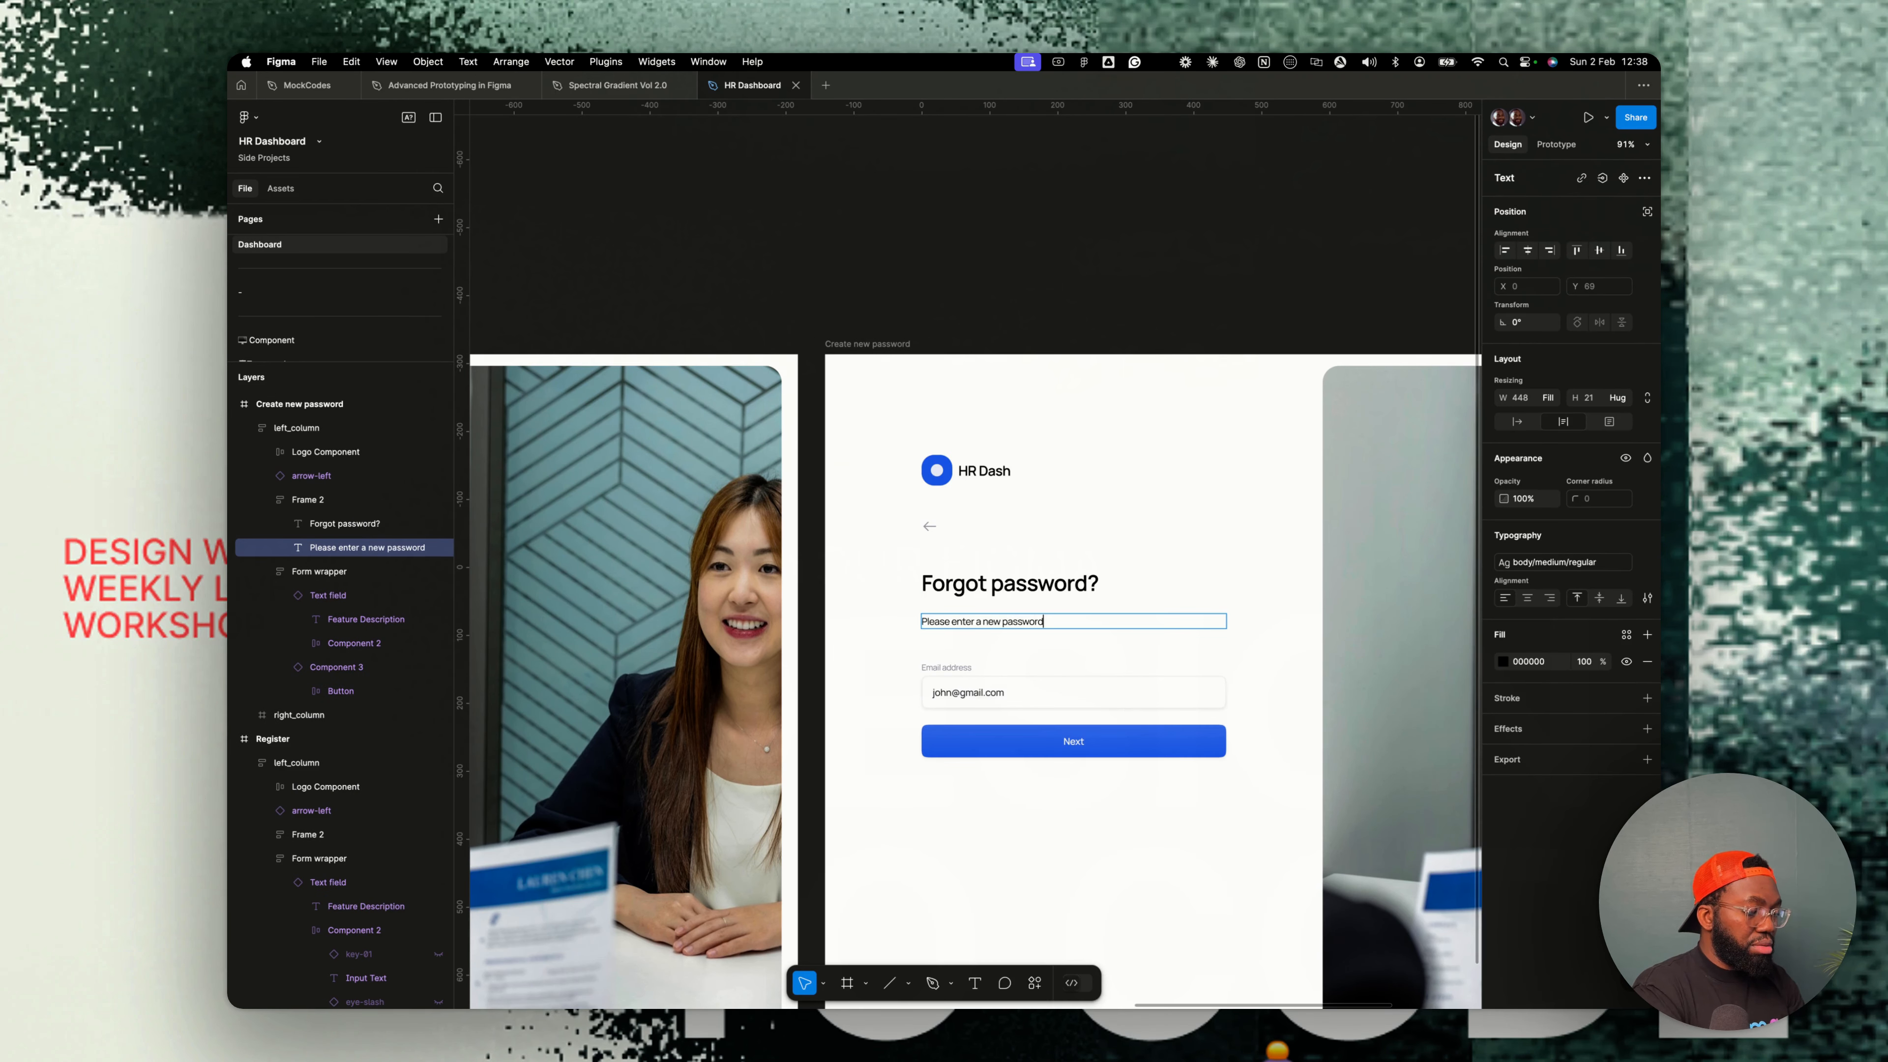
# - On the login screen, set the email field's state to Inputted and enable the password field's right button
pyautogui.click(989, 688)
pyautogui.scroll(-2, 989, 688)
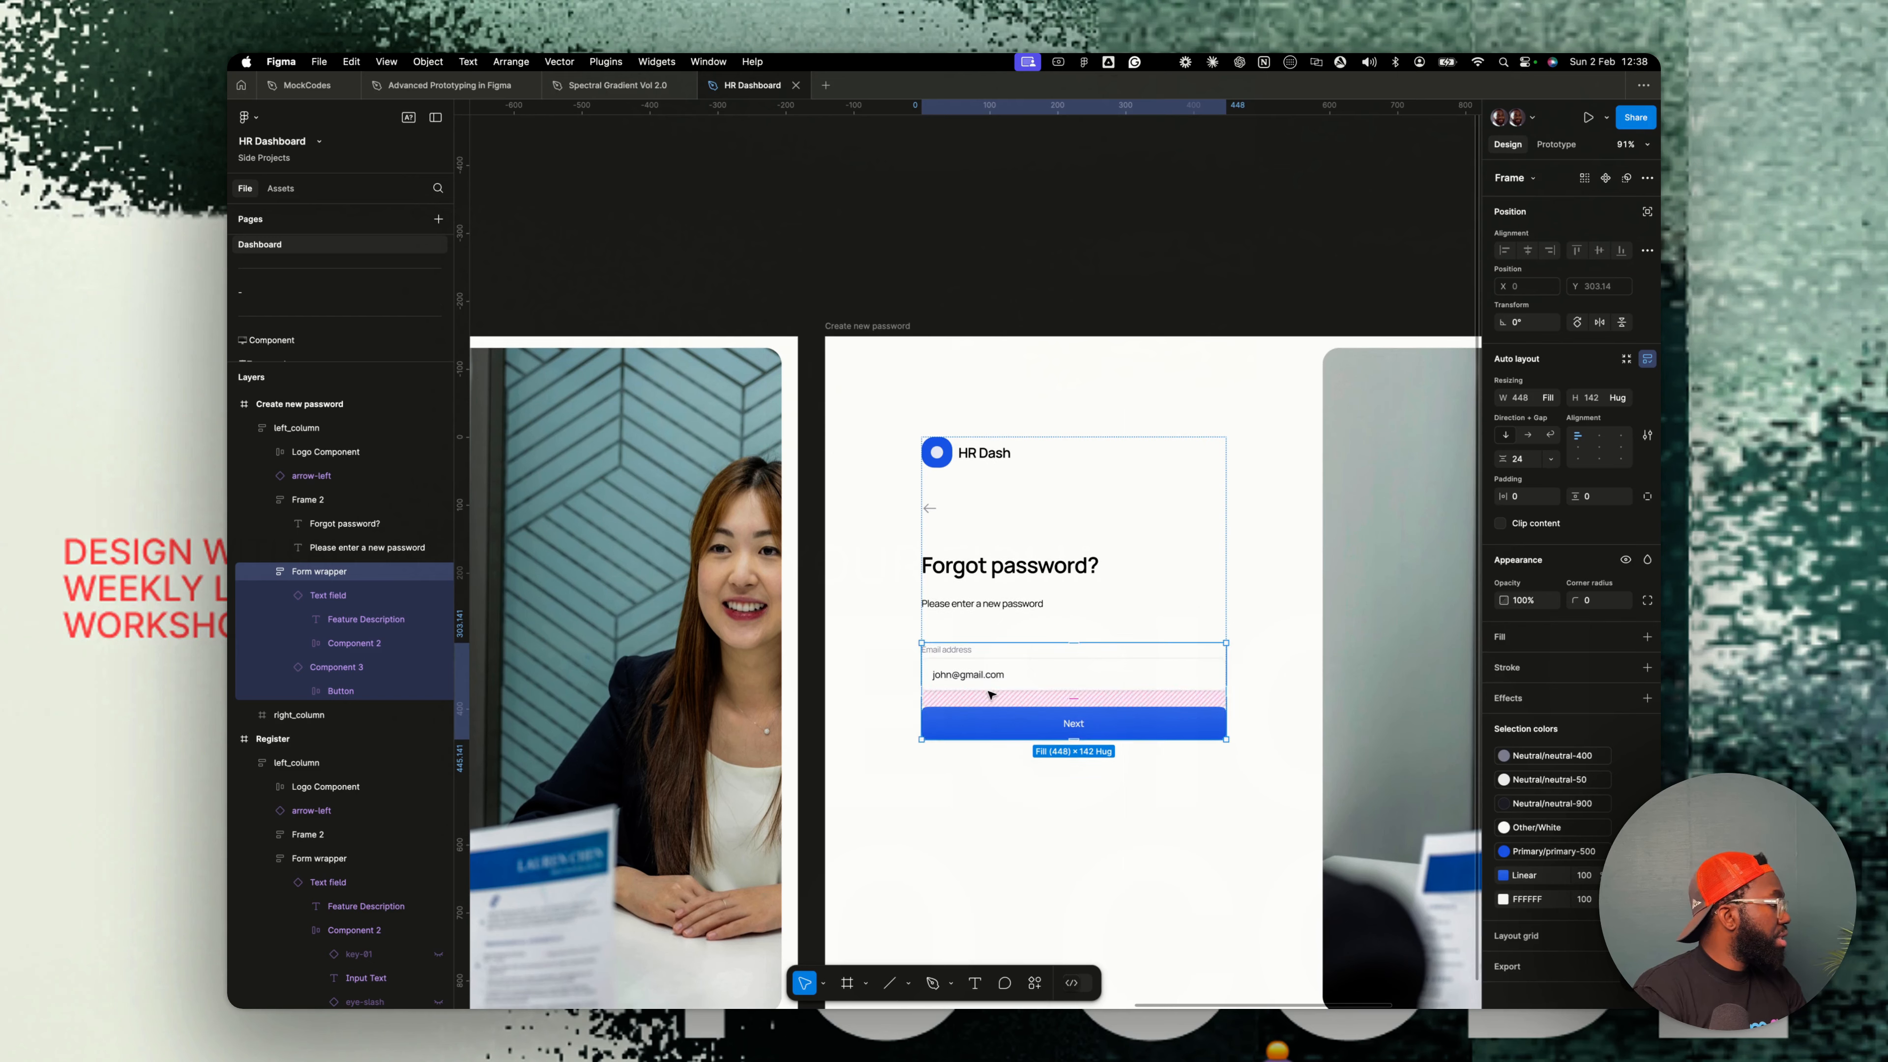
pyautogui.scroll(-5, 1033, 669)
pyautogui.hscroll(-10, 1041, 673)
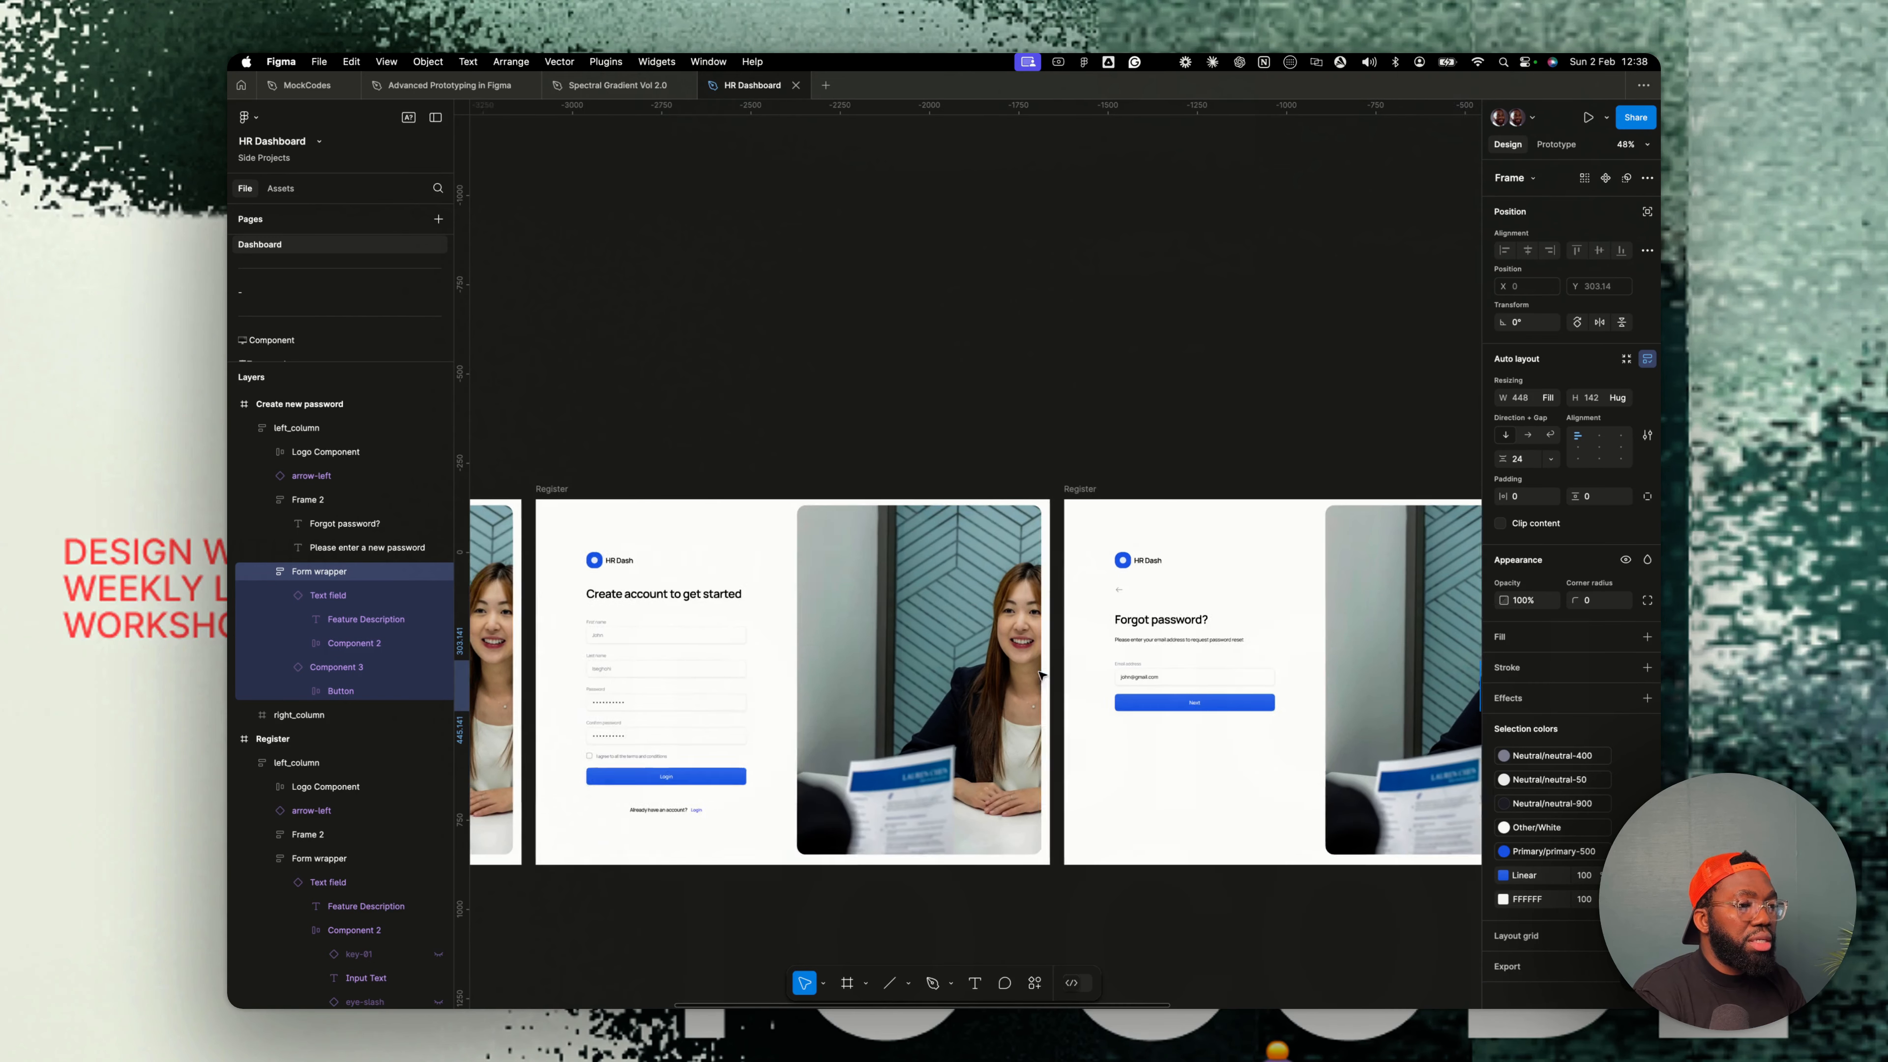
pyautogui.hscroll(-2, 1046, 676)
pyautogui.scroll(5, 632, 676)
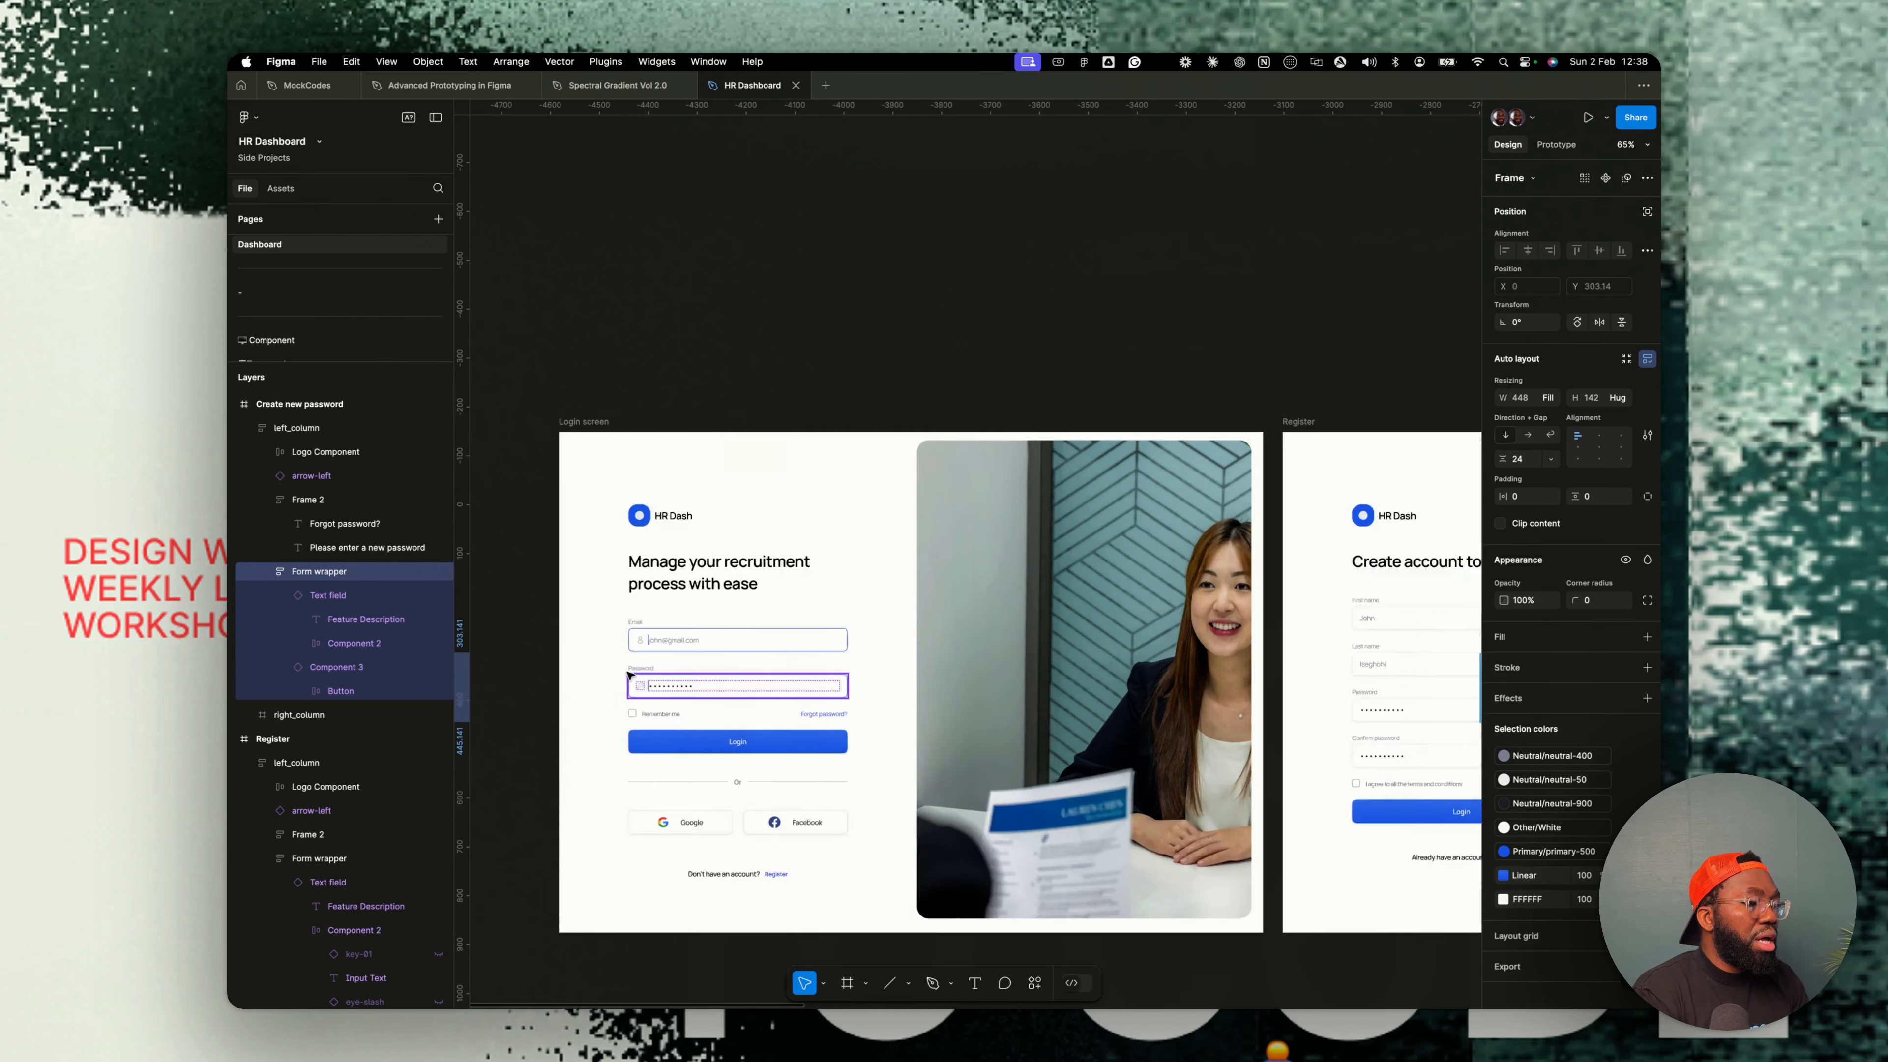
pyautogui.click(792, 696)
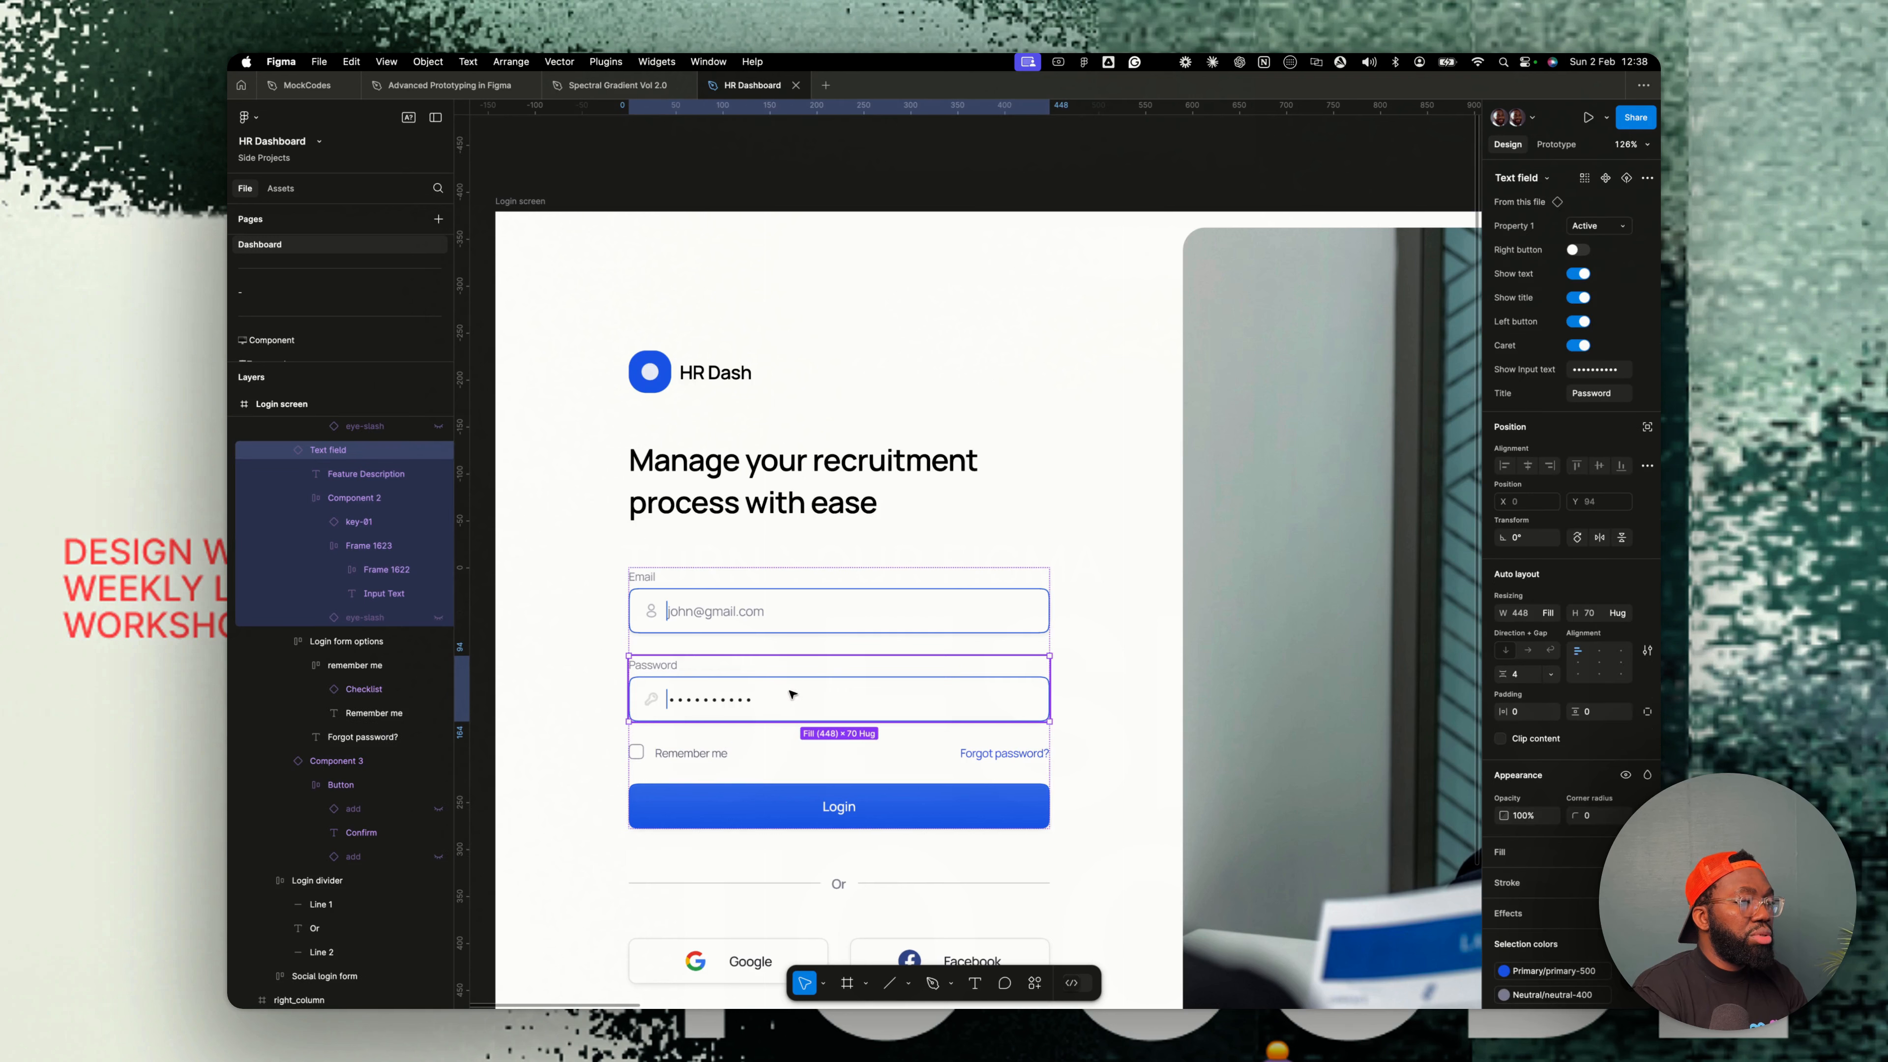
pyautogui.click(735, 624)
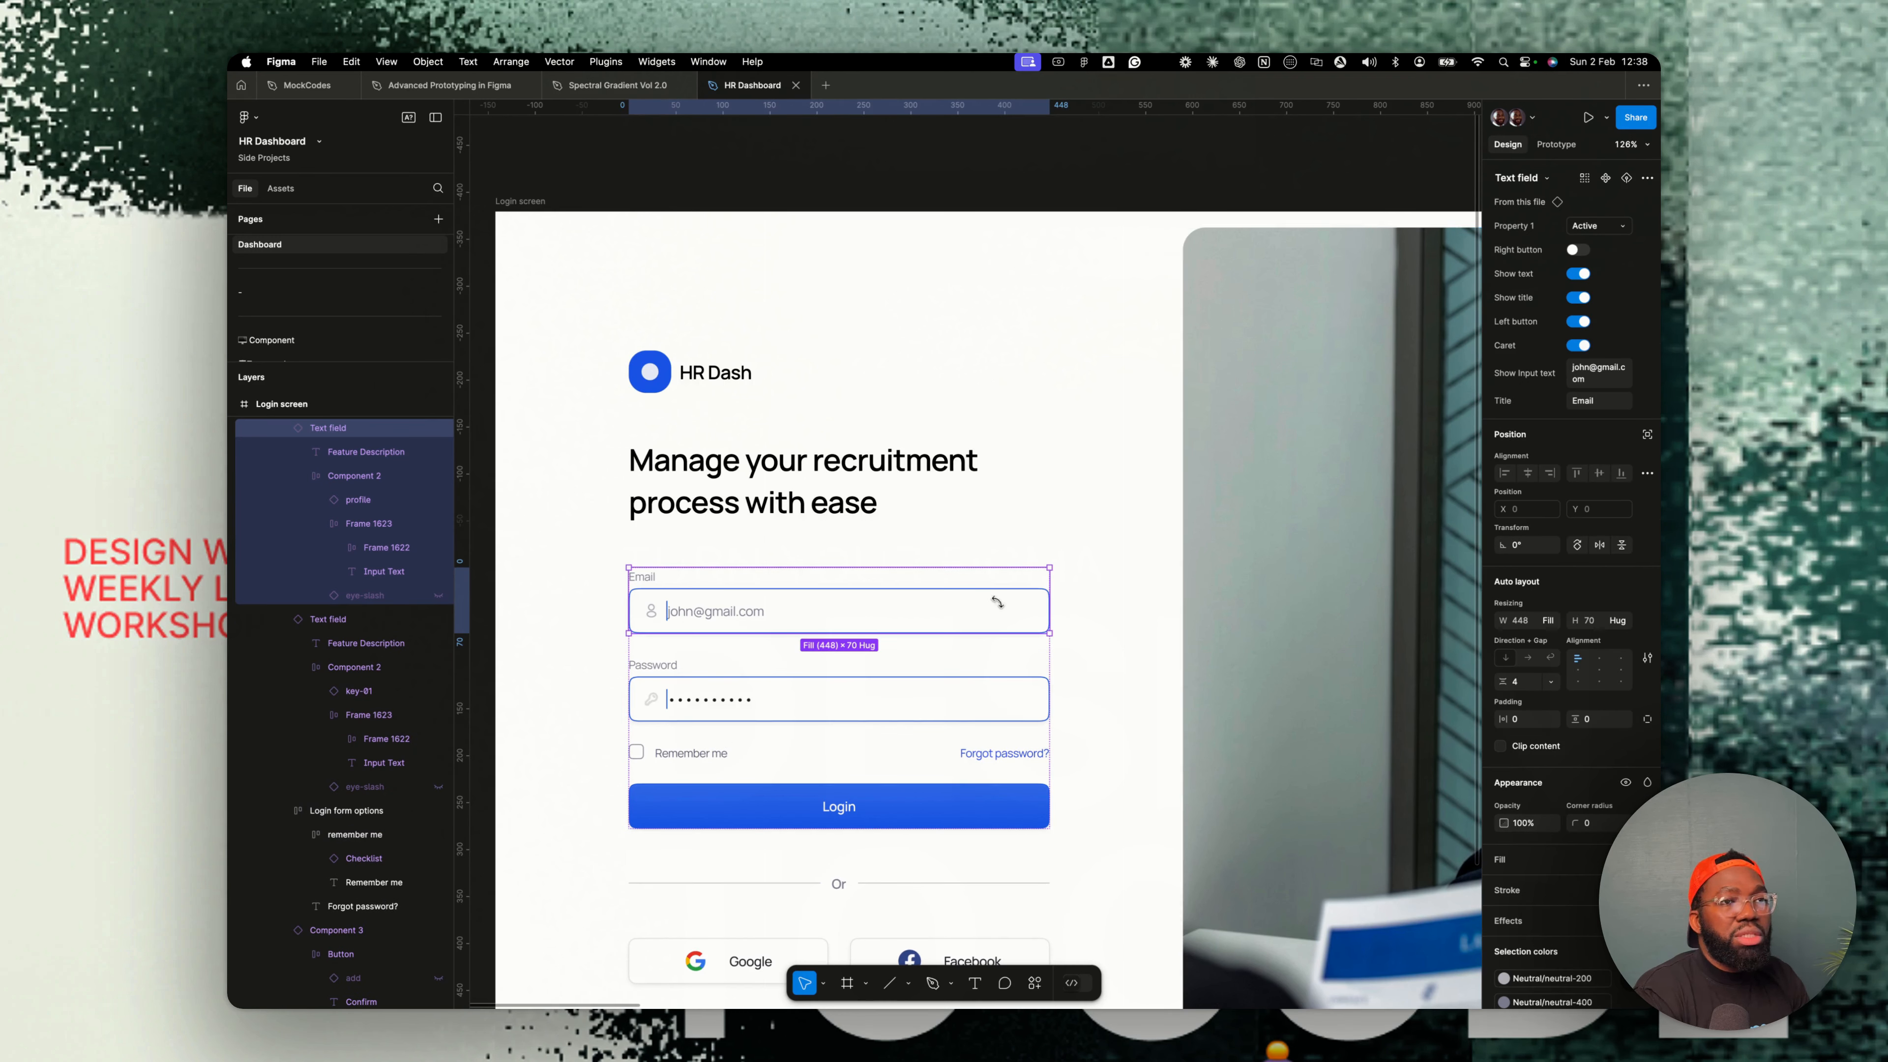
pyautogui.click(1591, 226)
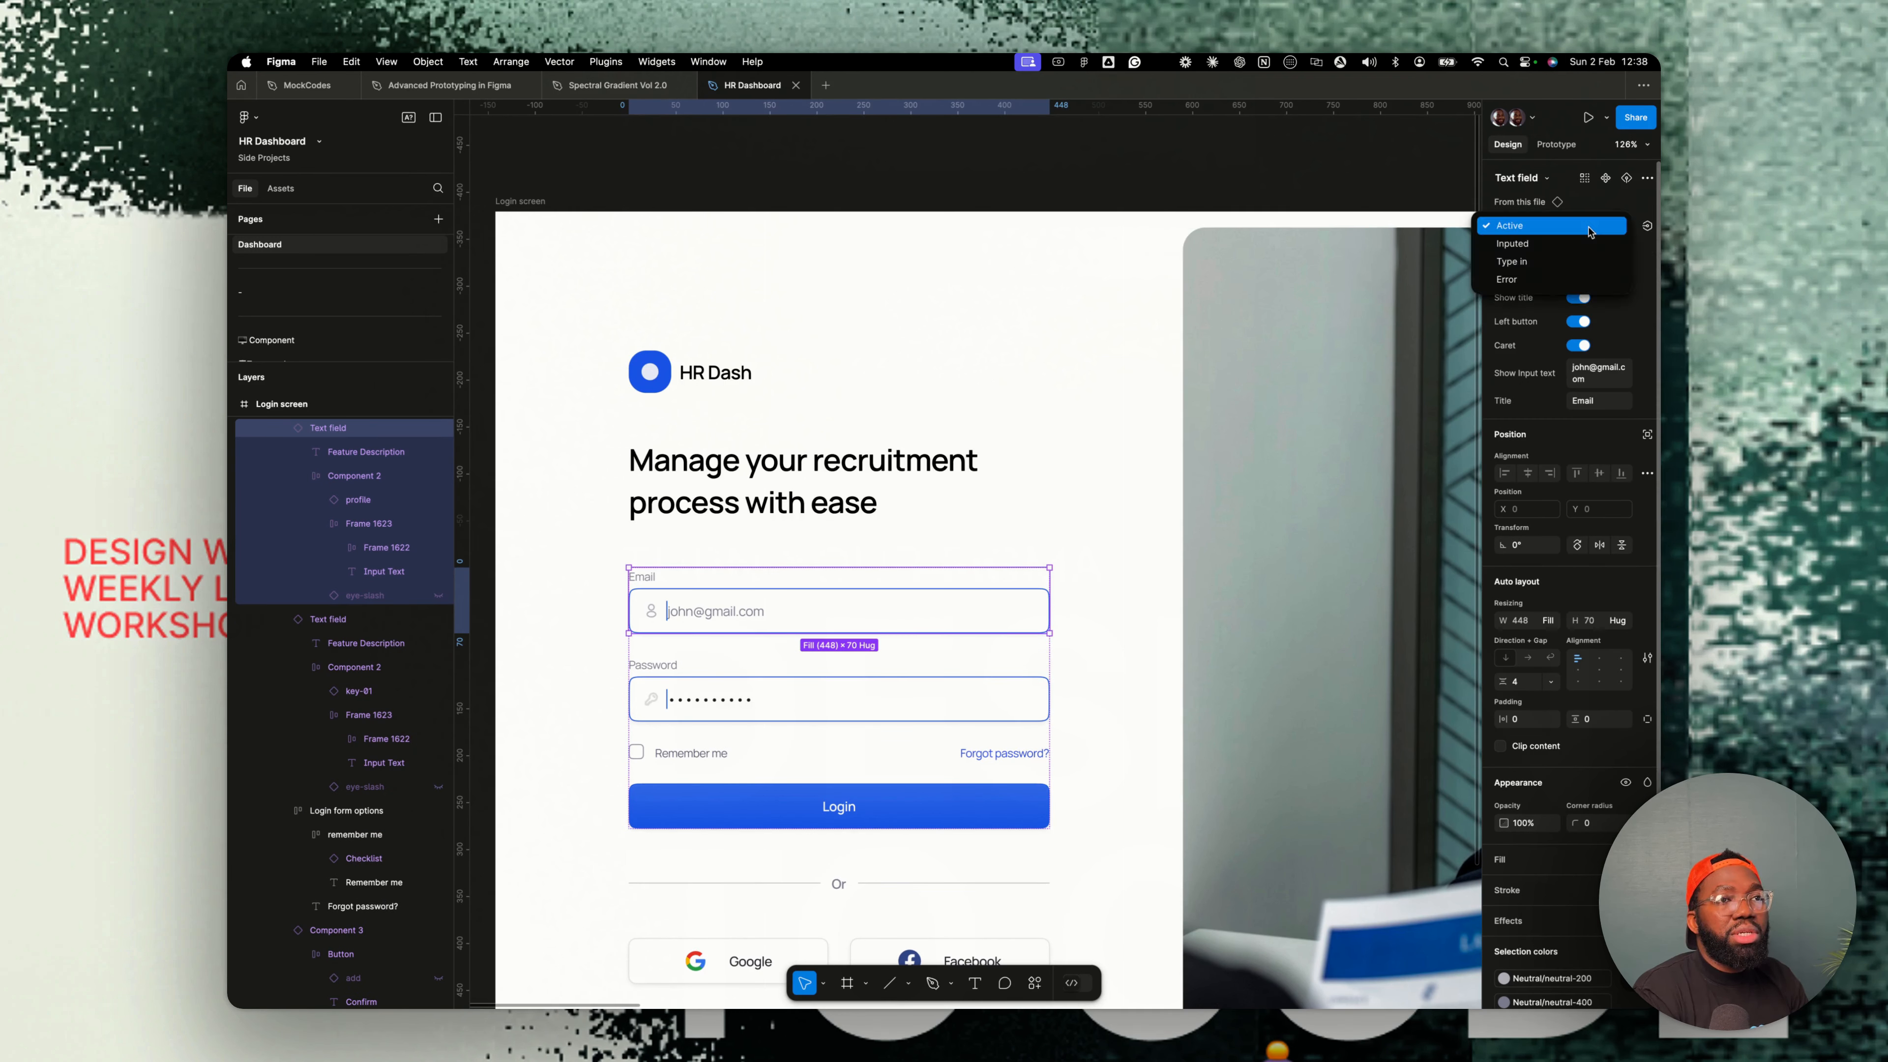
pyautogui.click(1556, 244)
pyautogui.press('Tab')
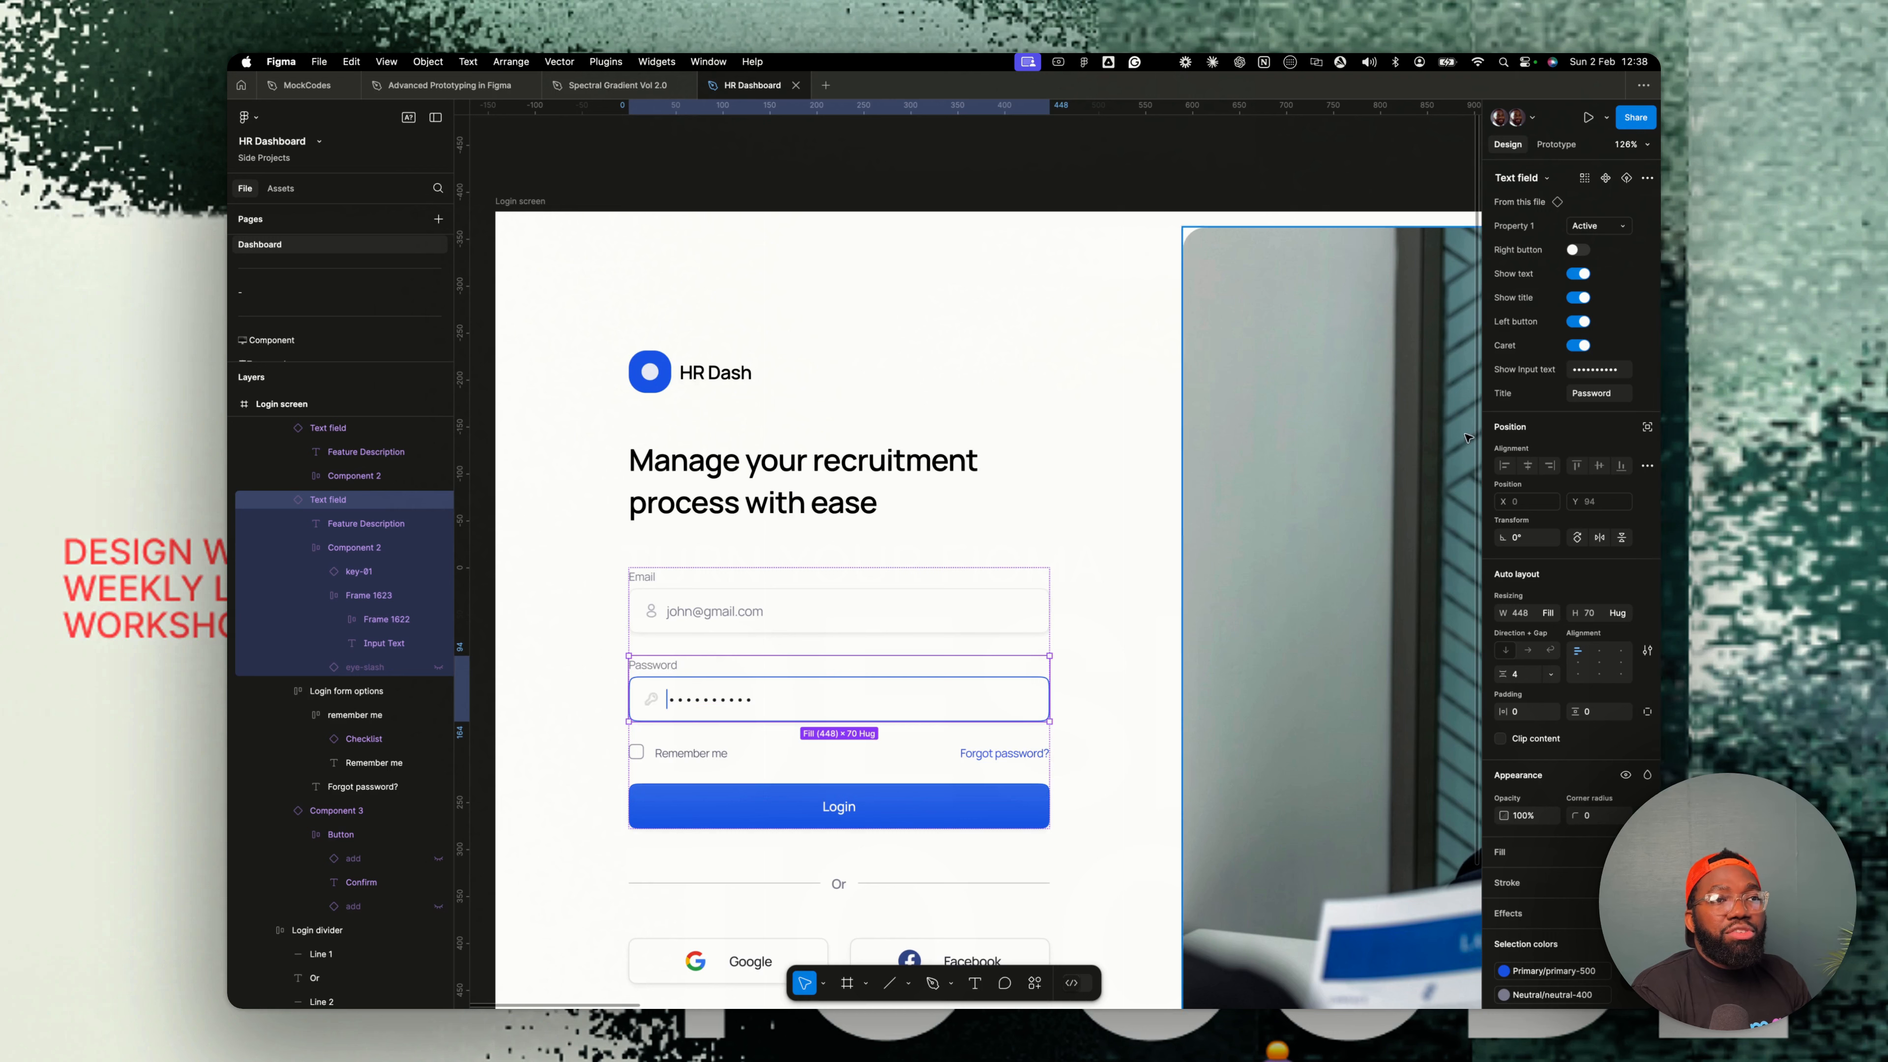
pyautogui.click(1576, 250)
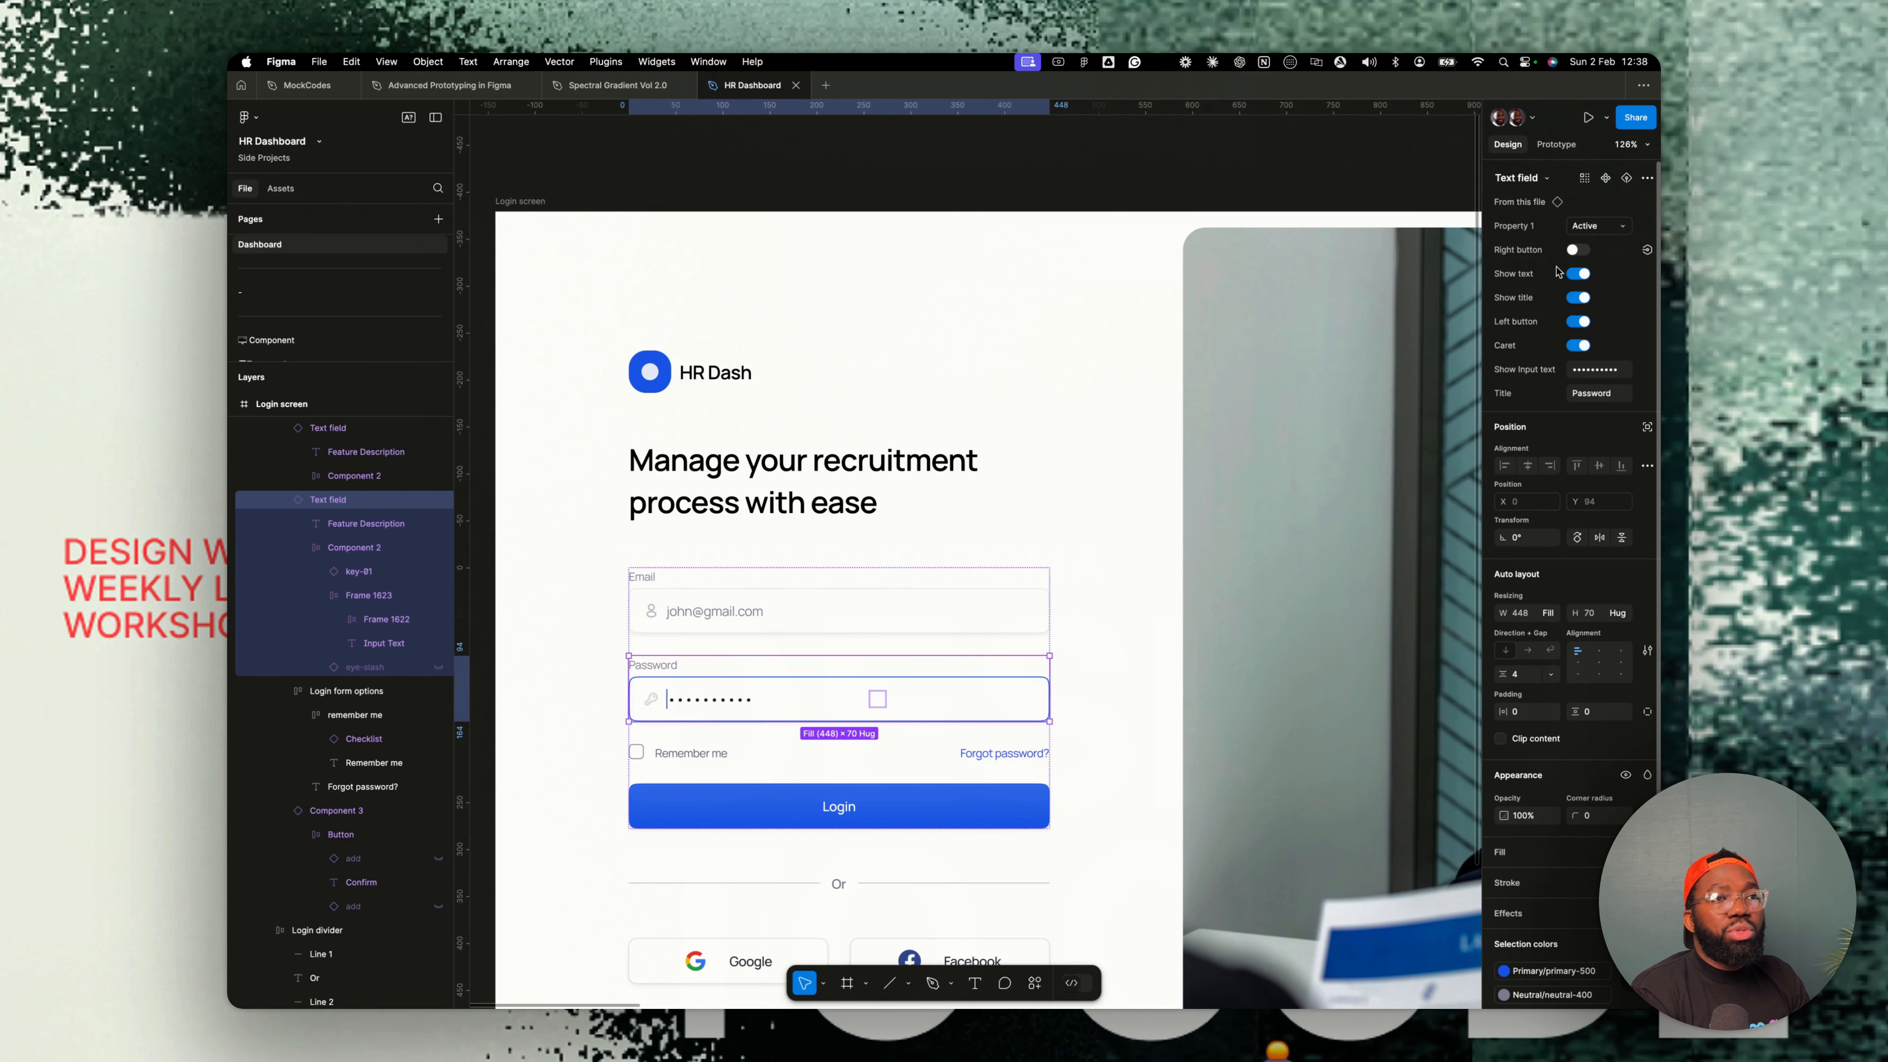
# - Paste the login password field into the Create new password form and delete its email address field
pyautogui.scroll(-5, 920, 701)
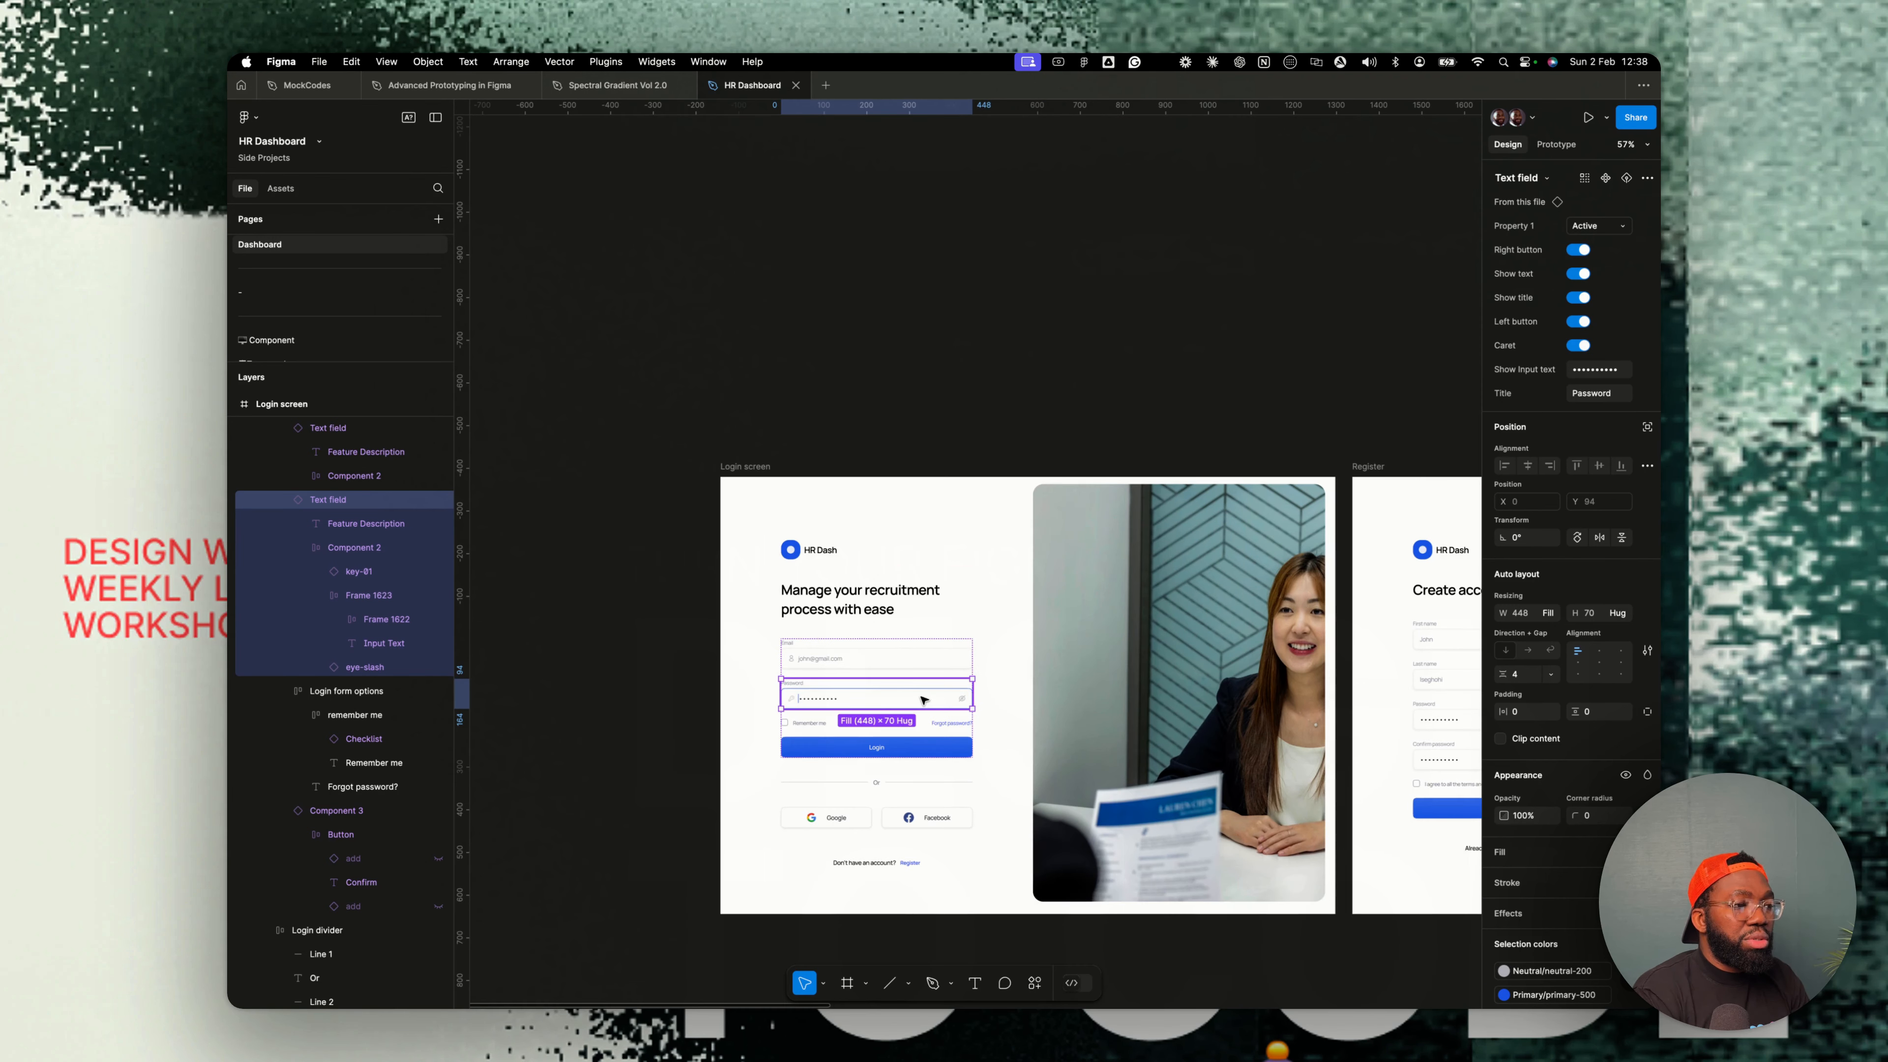
pyautogui.scroll(-3, 922, 700)
pyautogui.hscroll(4, 922, 700)
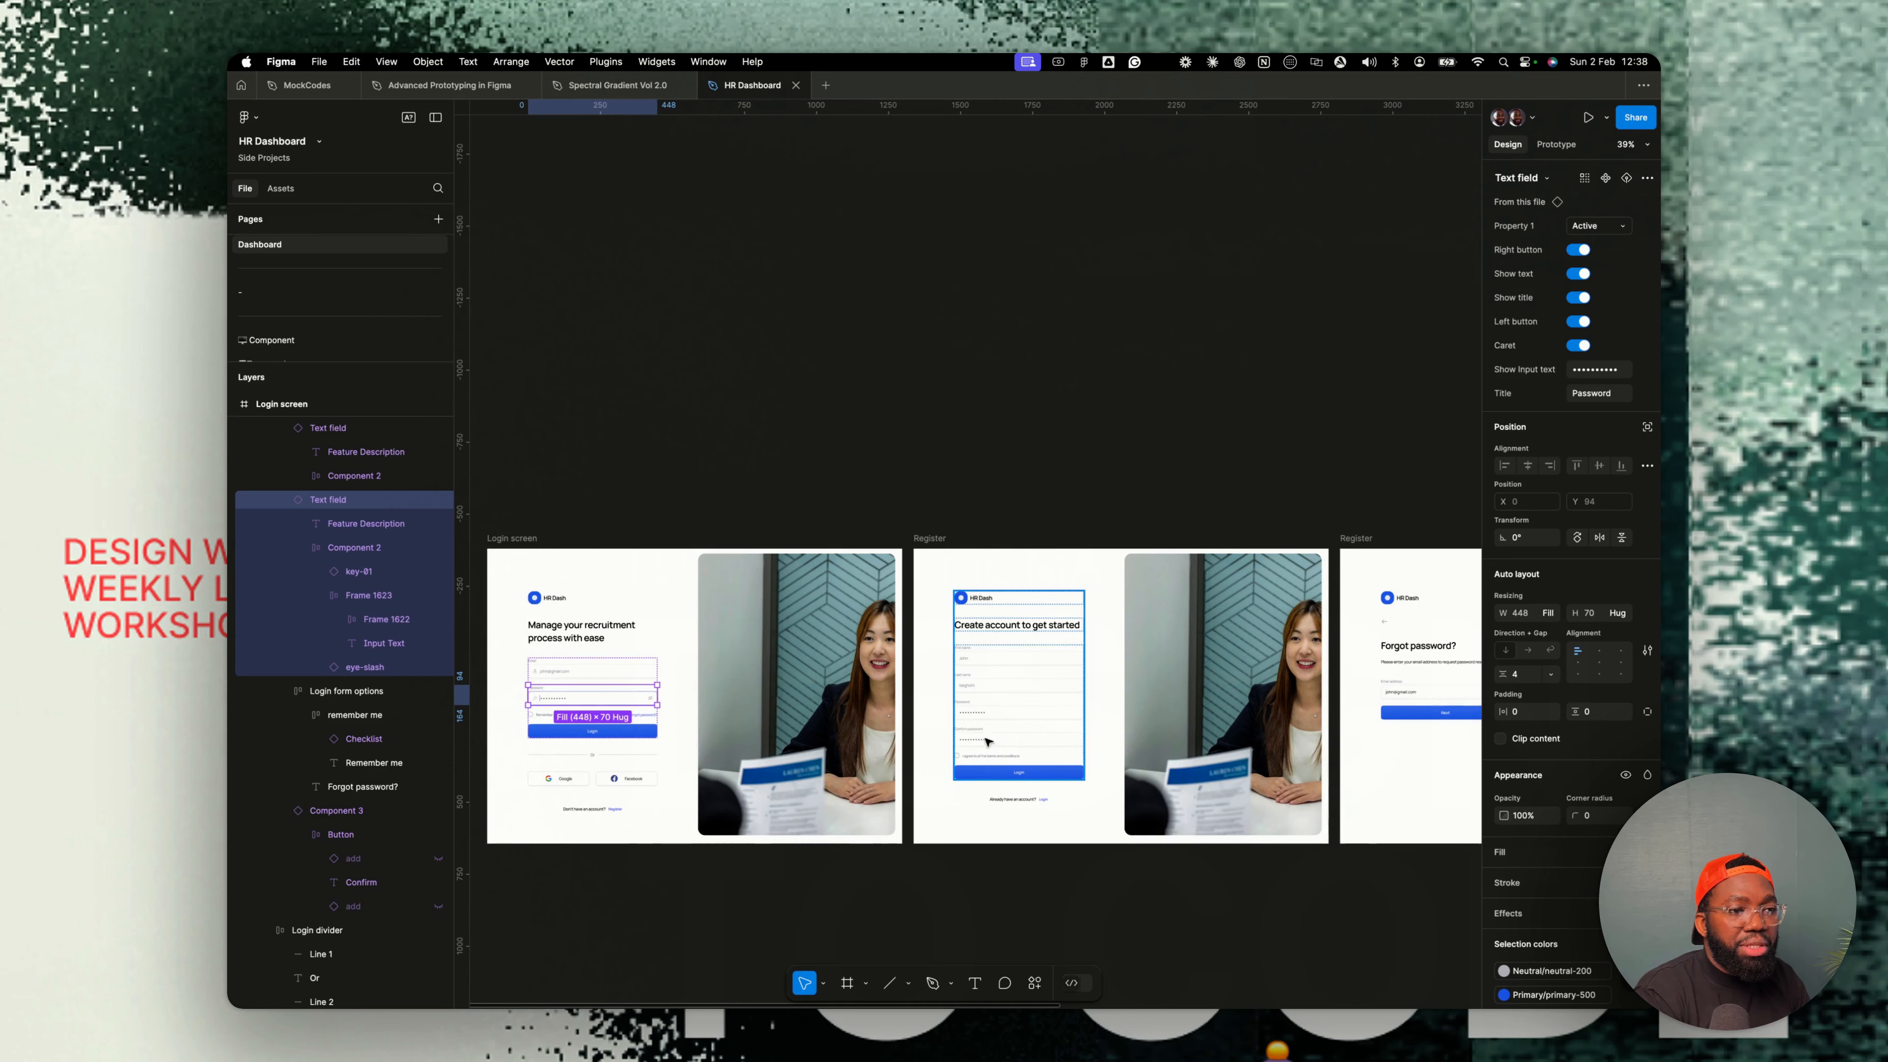
pyautogui.scroll(2, 1067, 723)
pyautogui.hscroll(6, 1067, 724)
pyautogui.scroll(5, 893, 689)
pyautogui.doubleClick(767, 647)
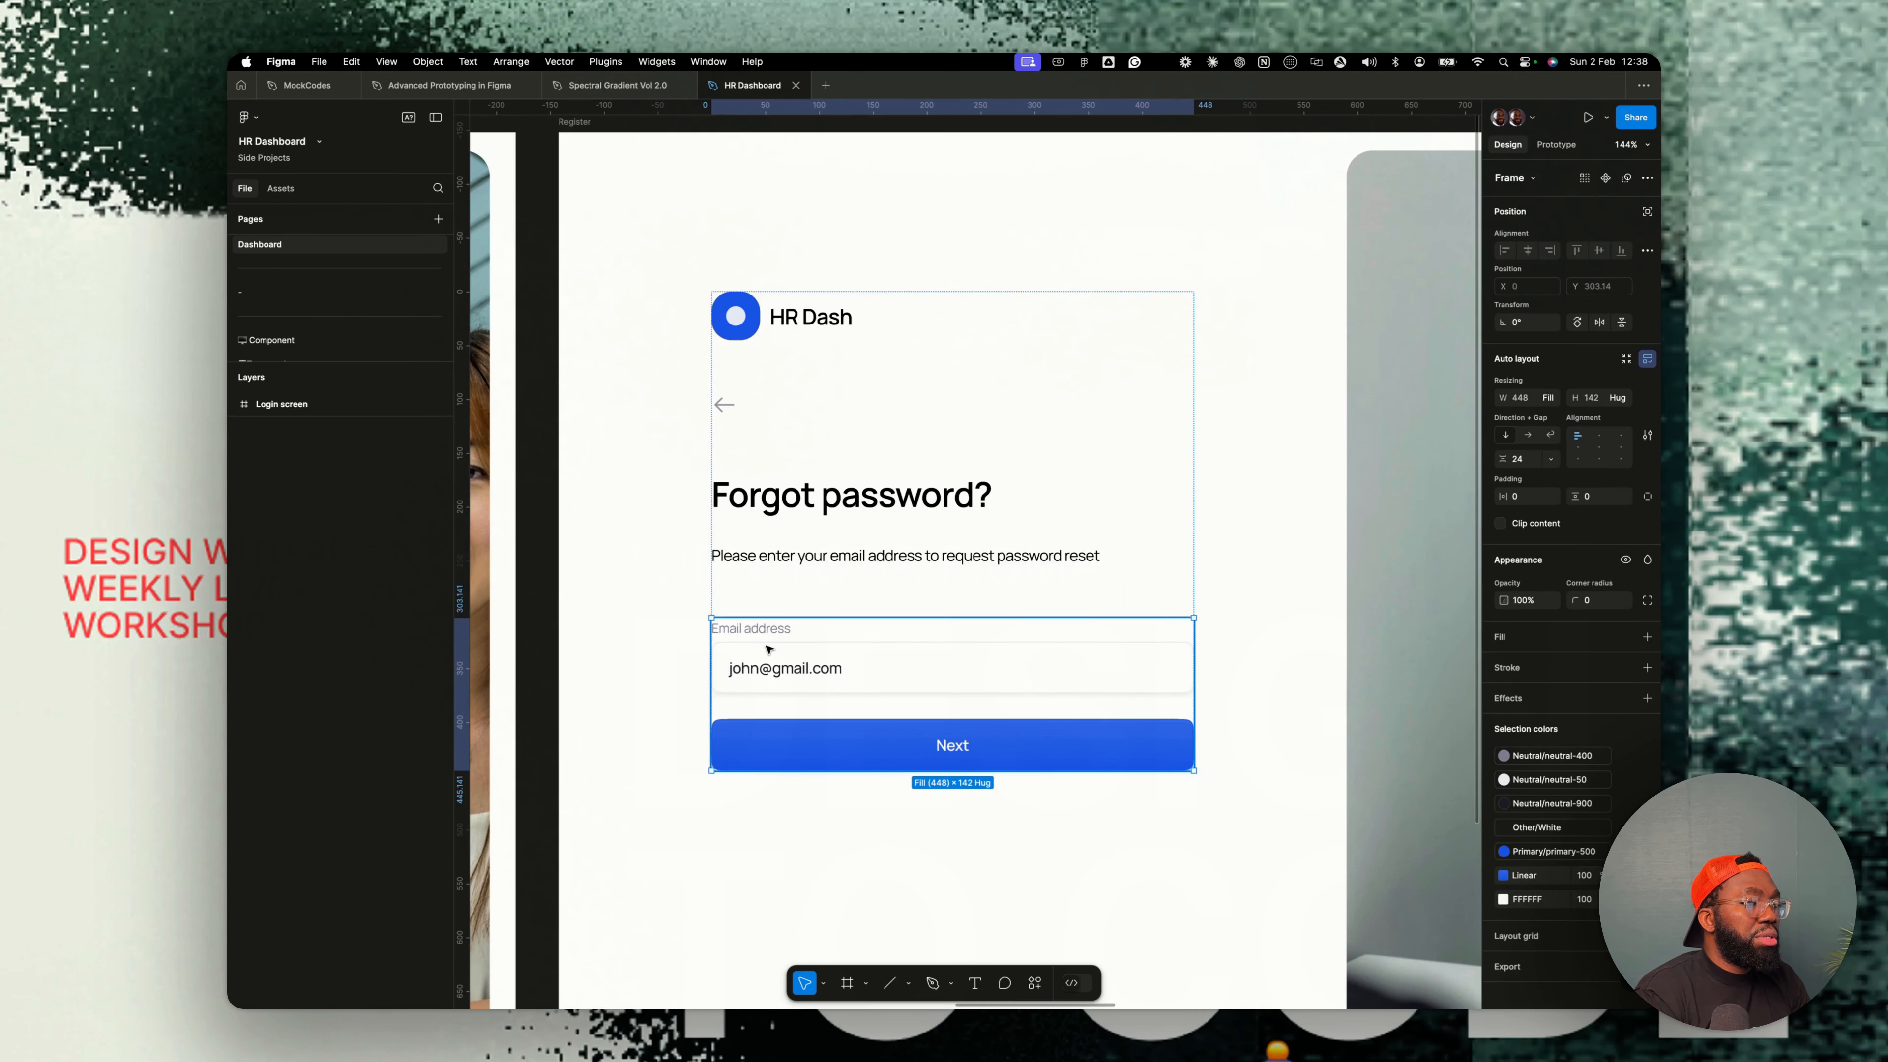
pyautogui.doubleClick(767, 650)
pyautogui.press('super+v')
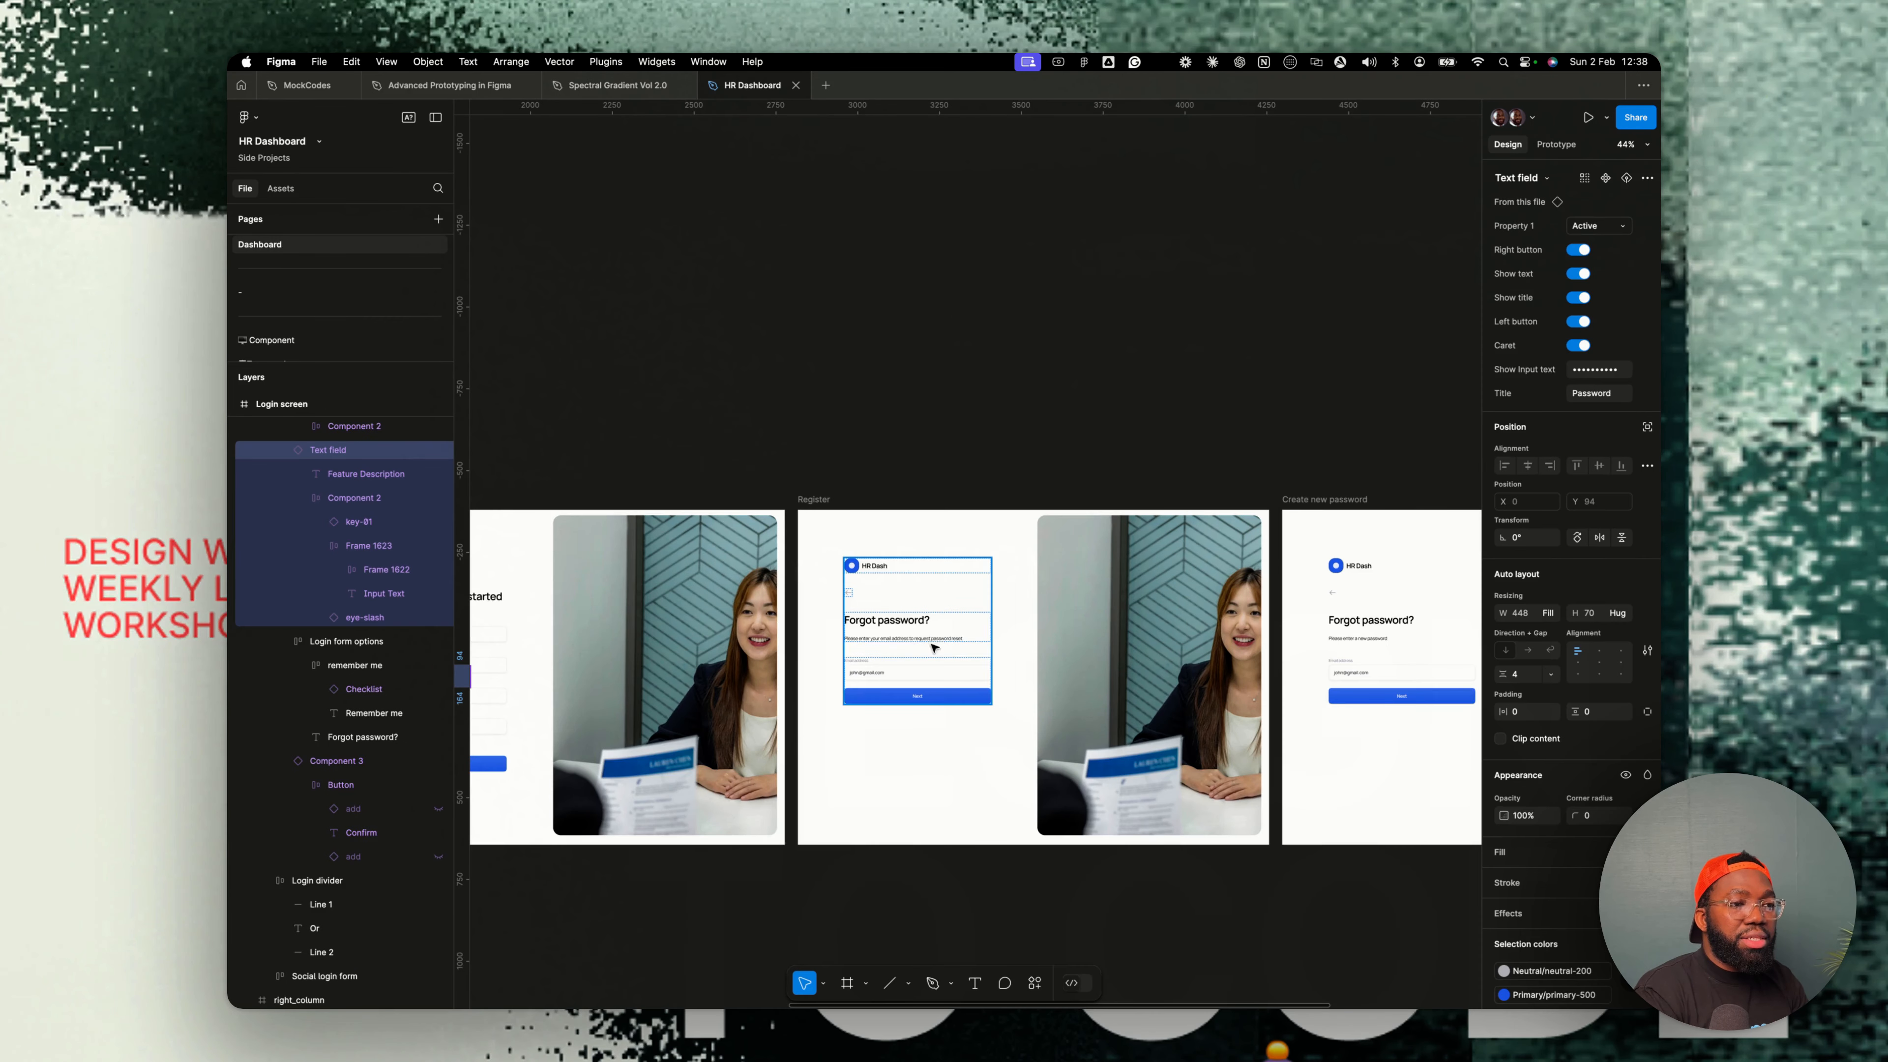
pyautogui.hscroll(5, 934, 643)
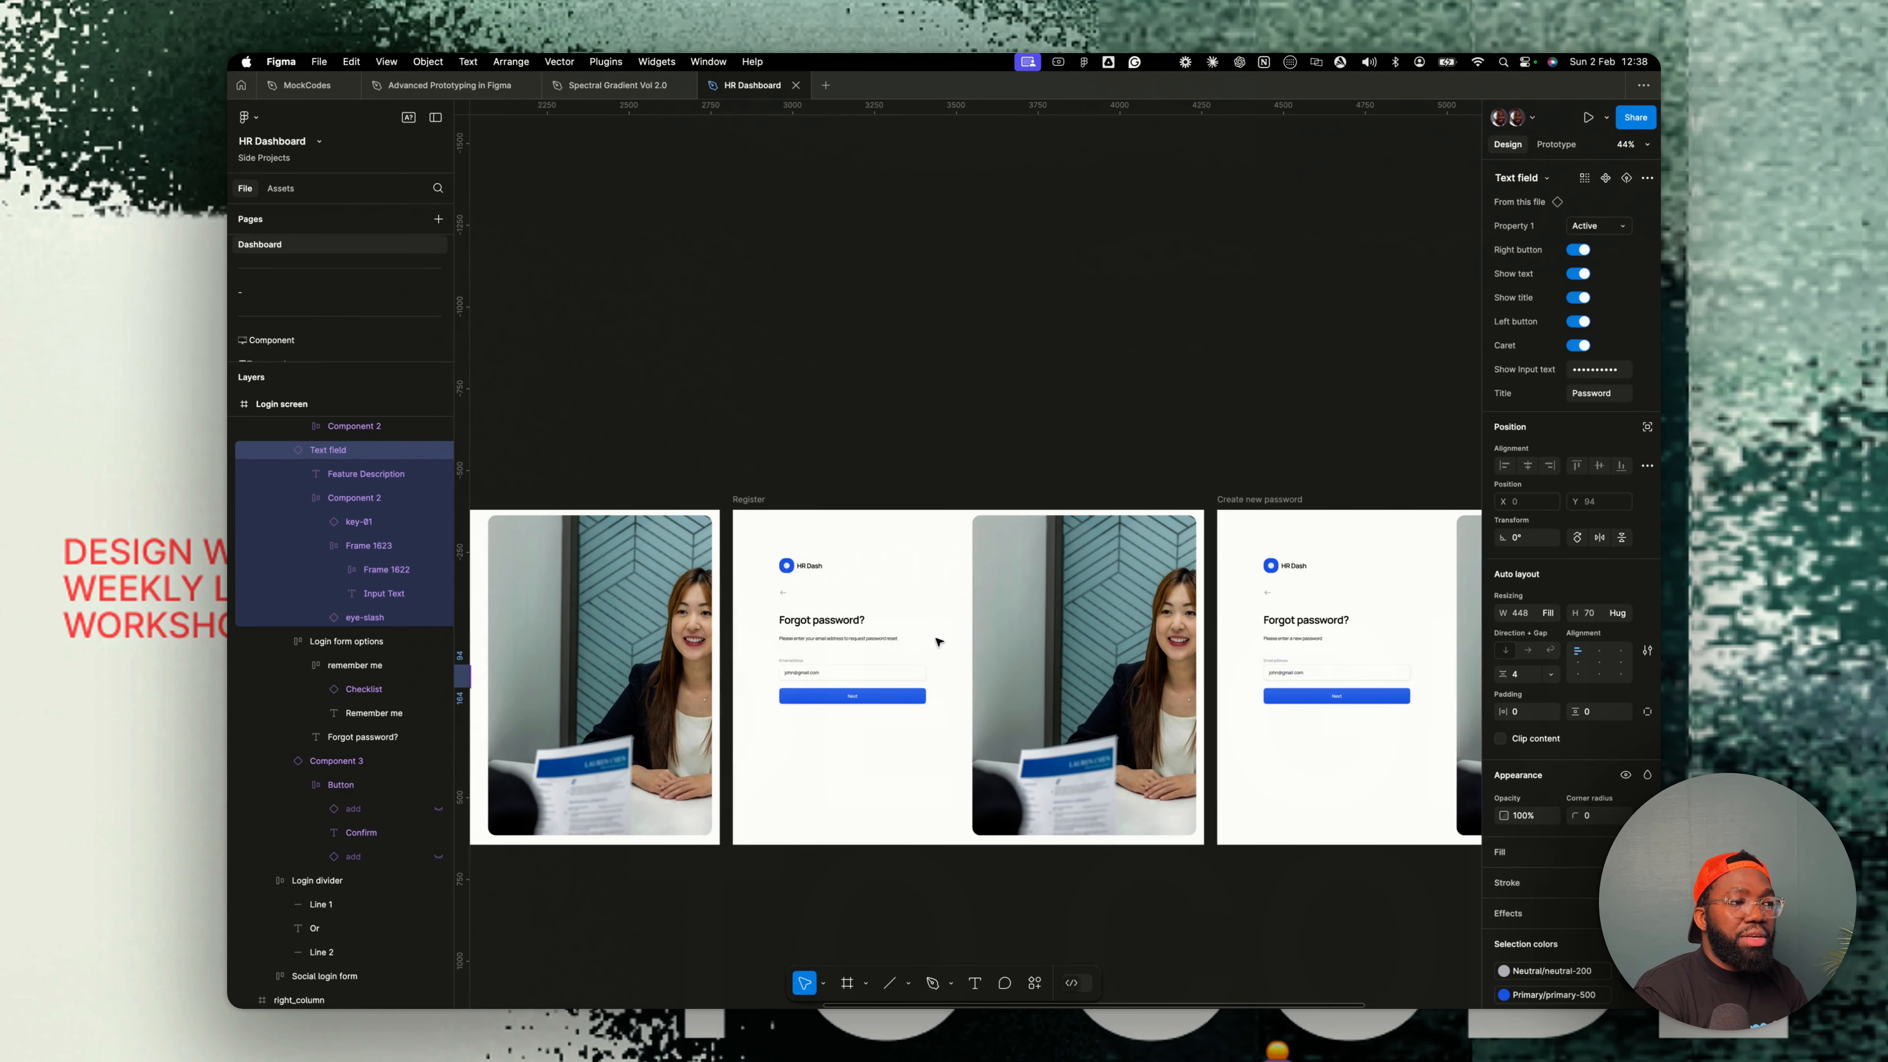
pyautogui.scroll(5, 935, 642)
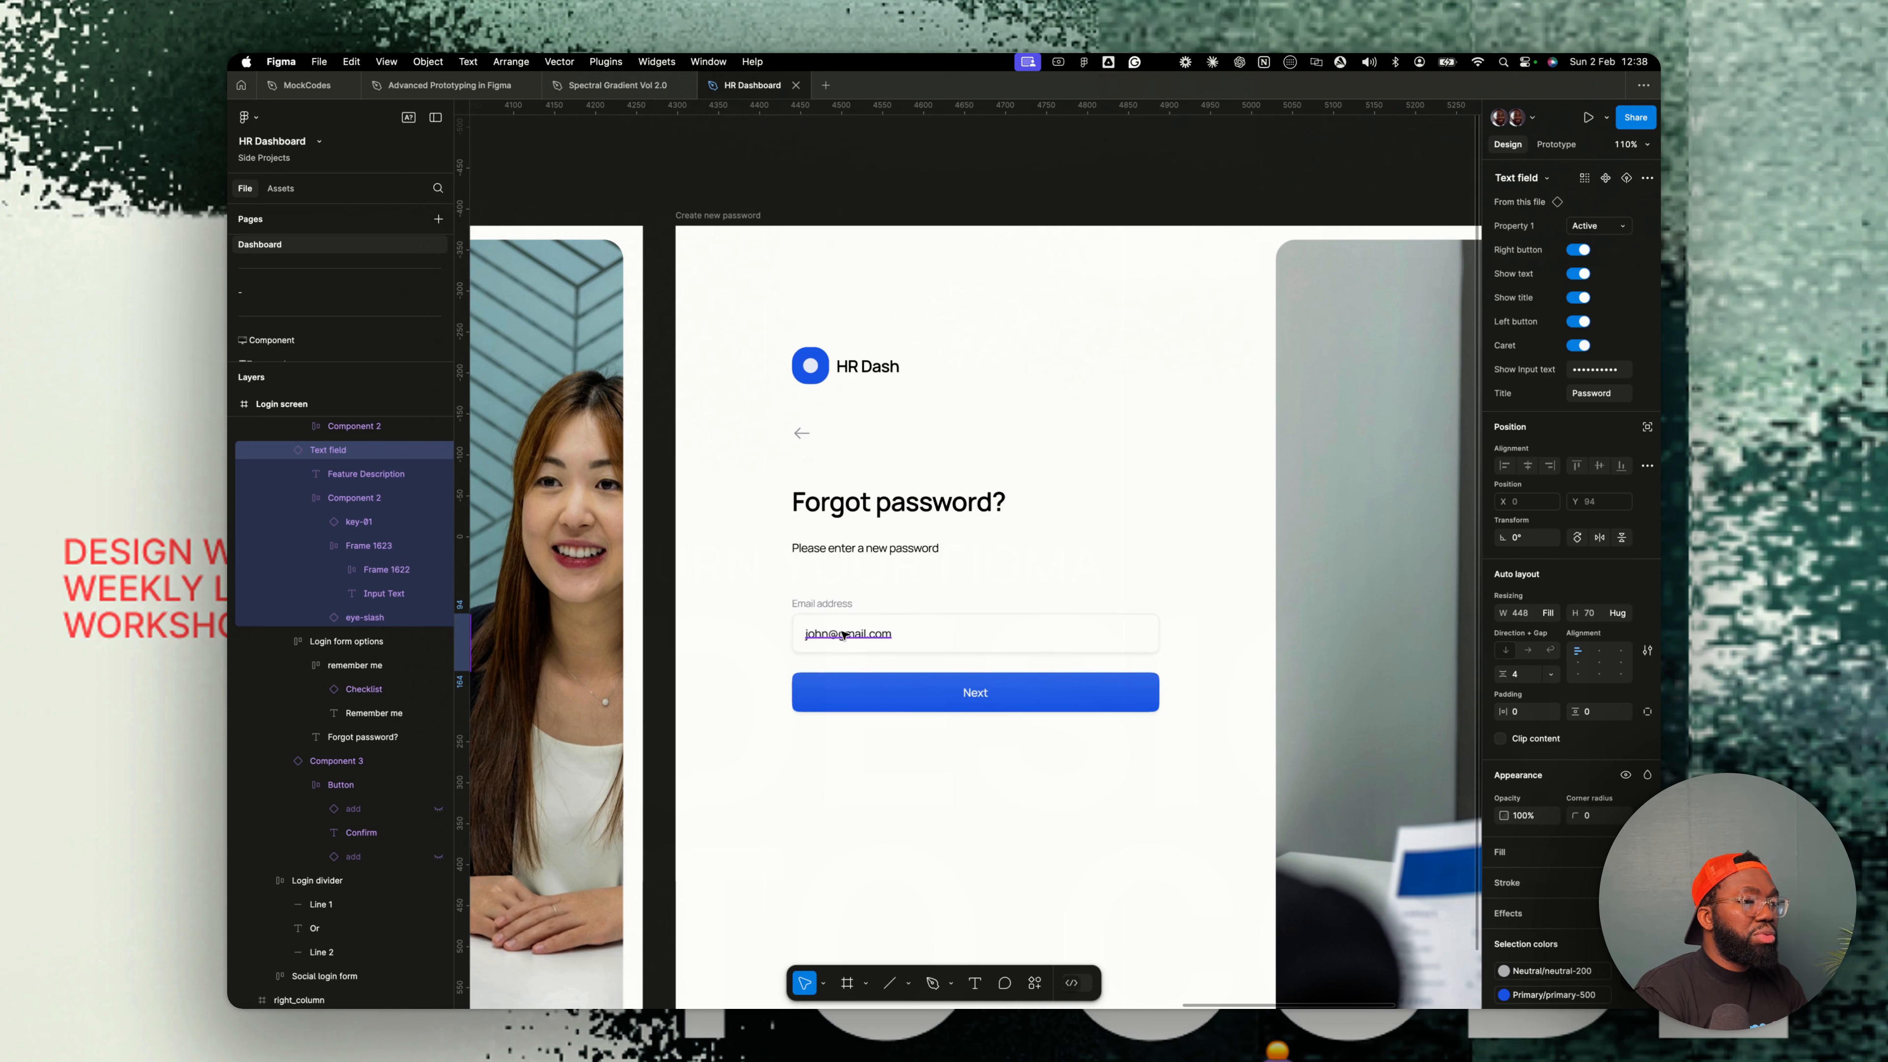
pyautogui.click(848, 543)
pyautogui.press('super+v')
pyautogui.press('Up')
pyautogui.click(866, 625)
pyautogui.press('BackSpace')
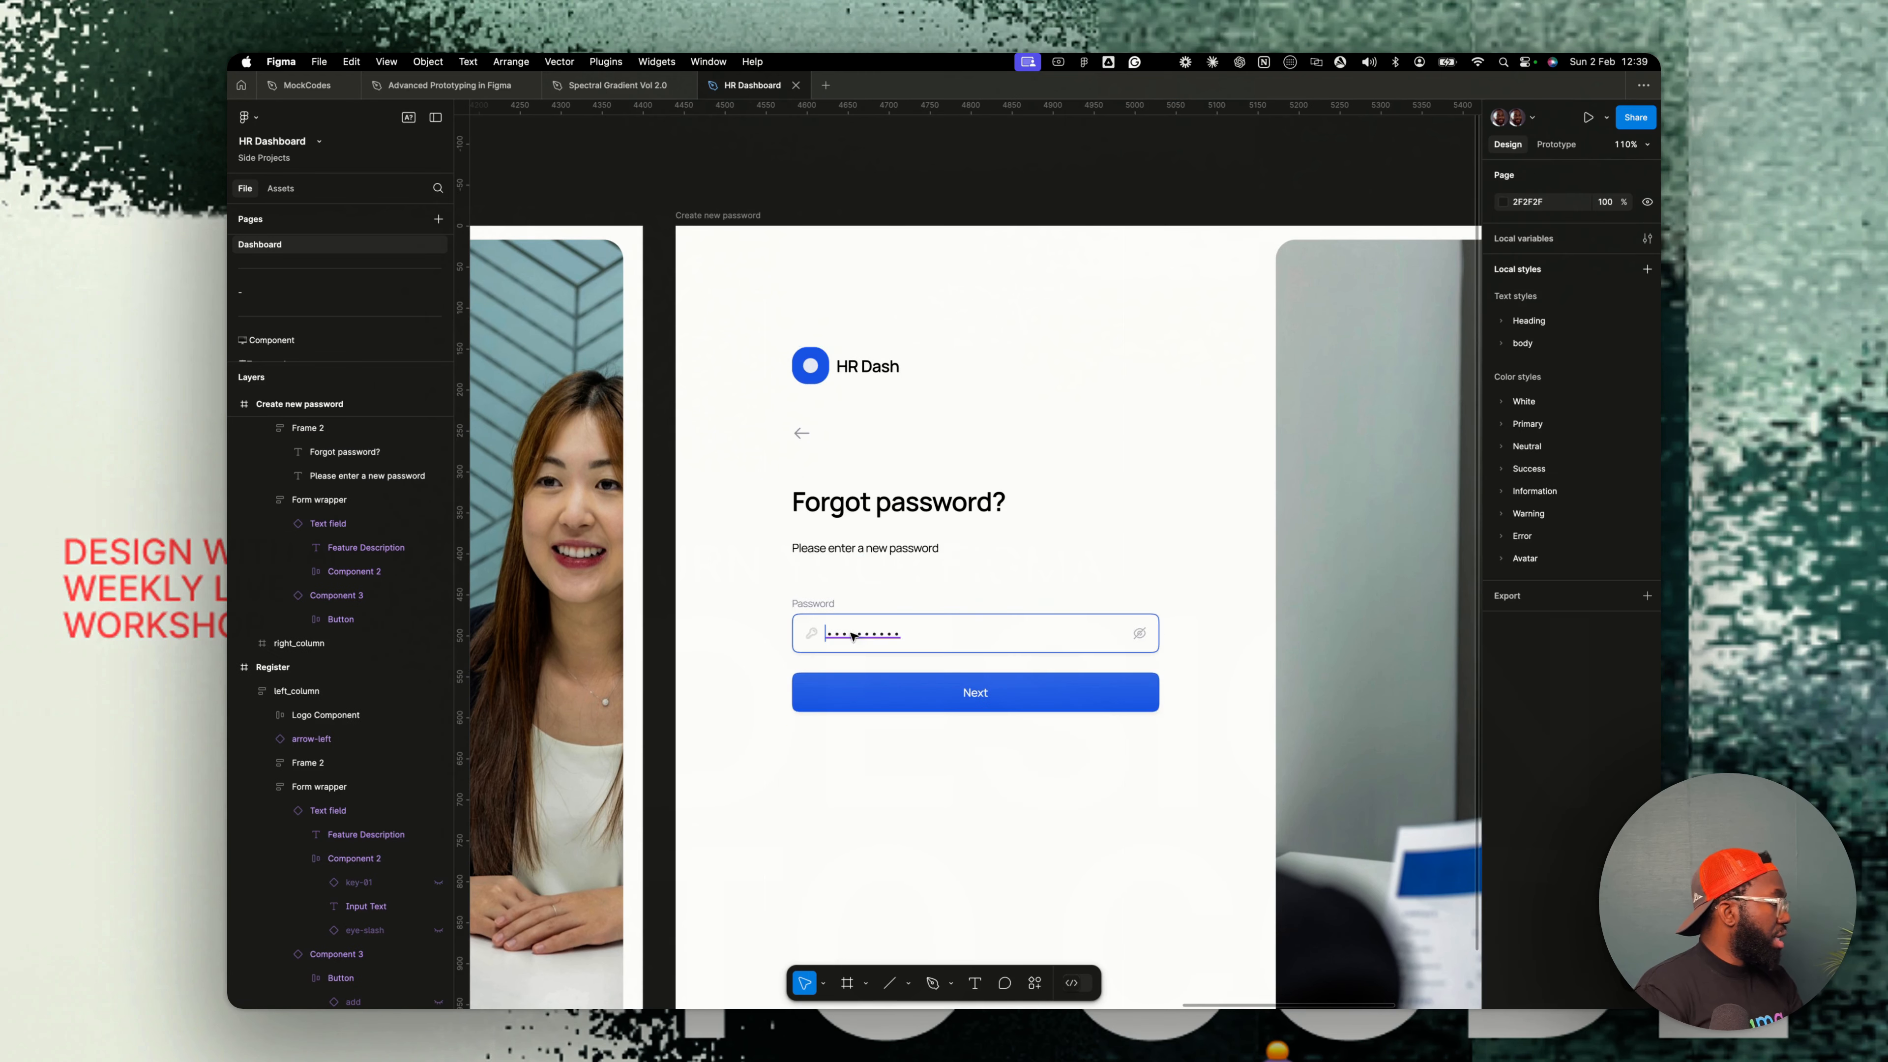
# - Duplicate the password field in the Create new password form
pyautogui.scroll(5, 830, 628)
pyautogui.keyDown('super'); pyautogui.click(823, 632); pyautogui.keyUp('super')
pyautogui.keyDown('super'); pyautogui.click(821, 587); pyautogui.keyUp('super')
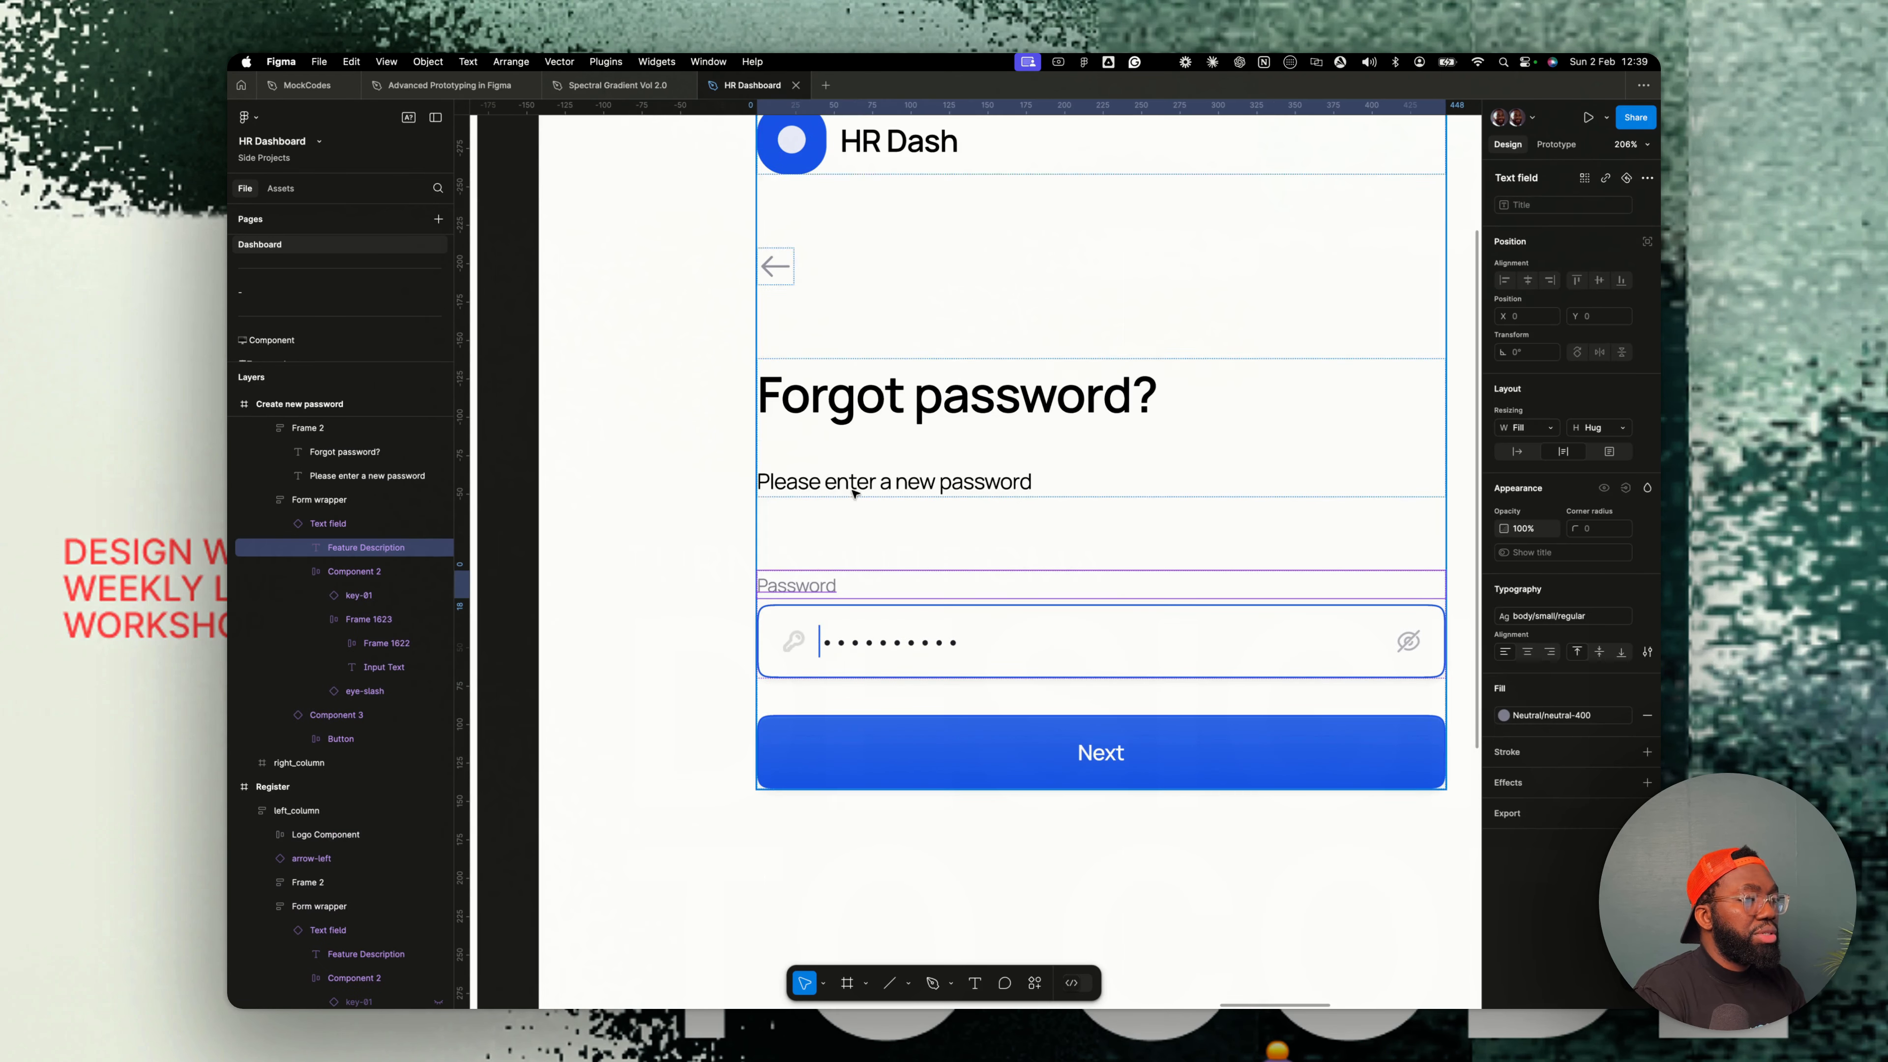
pyautogui.click(852, 488)
pyautogui.click(852, 603)
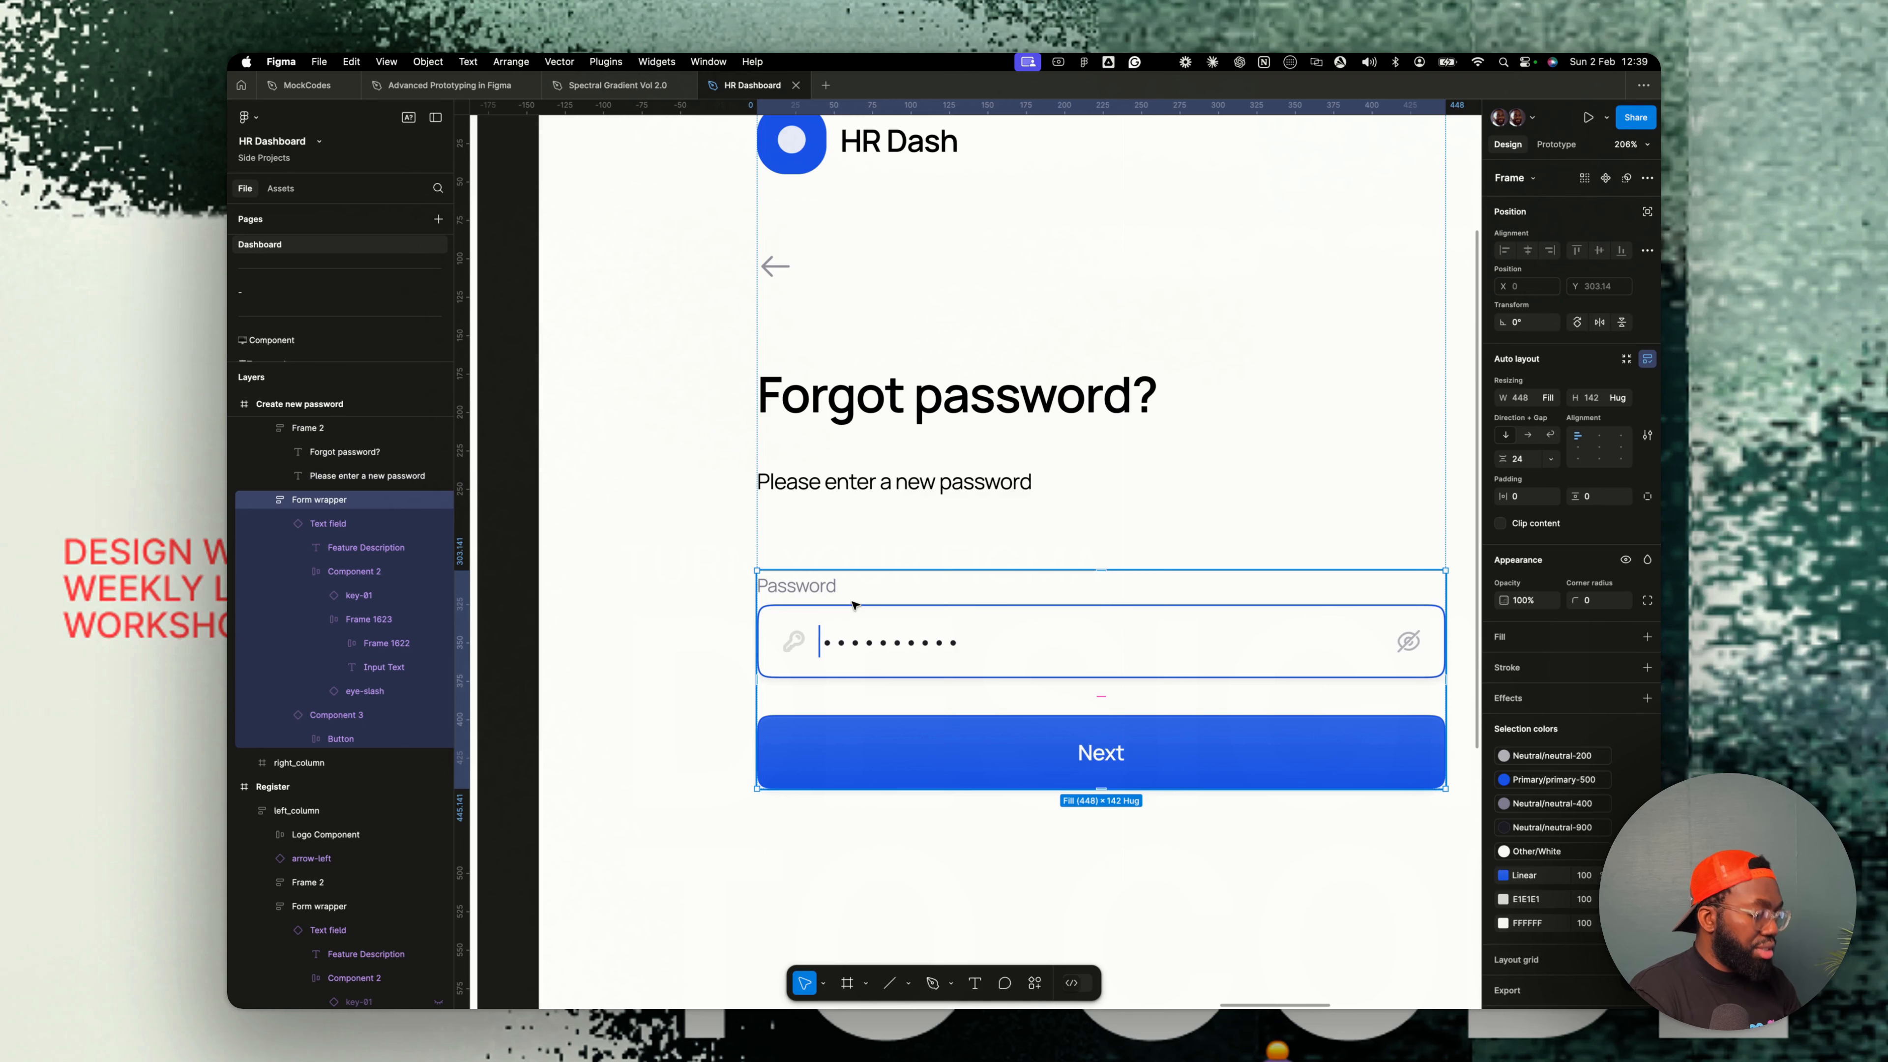
pyautogui.click(802, 614)
pyautogui.press('super+d')
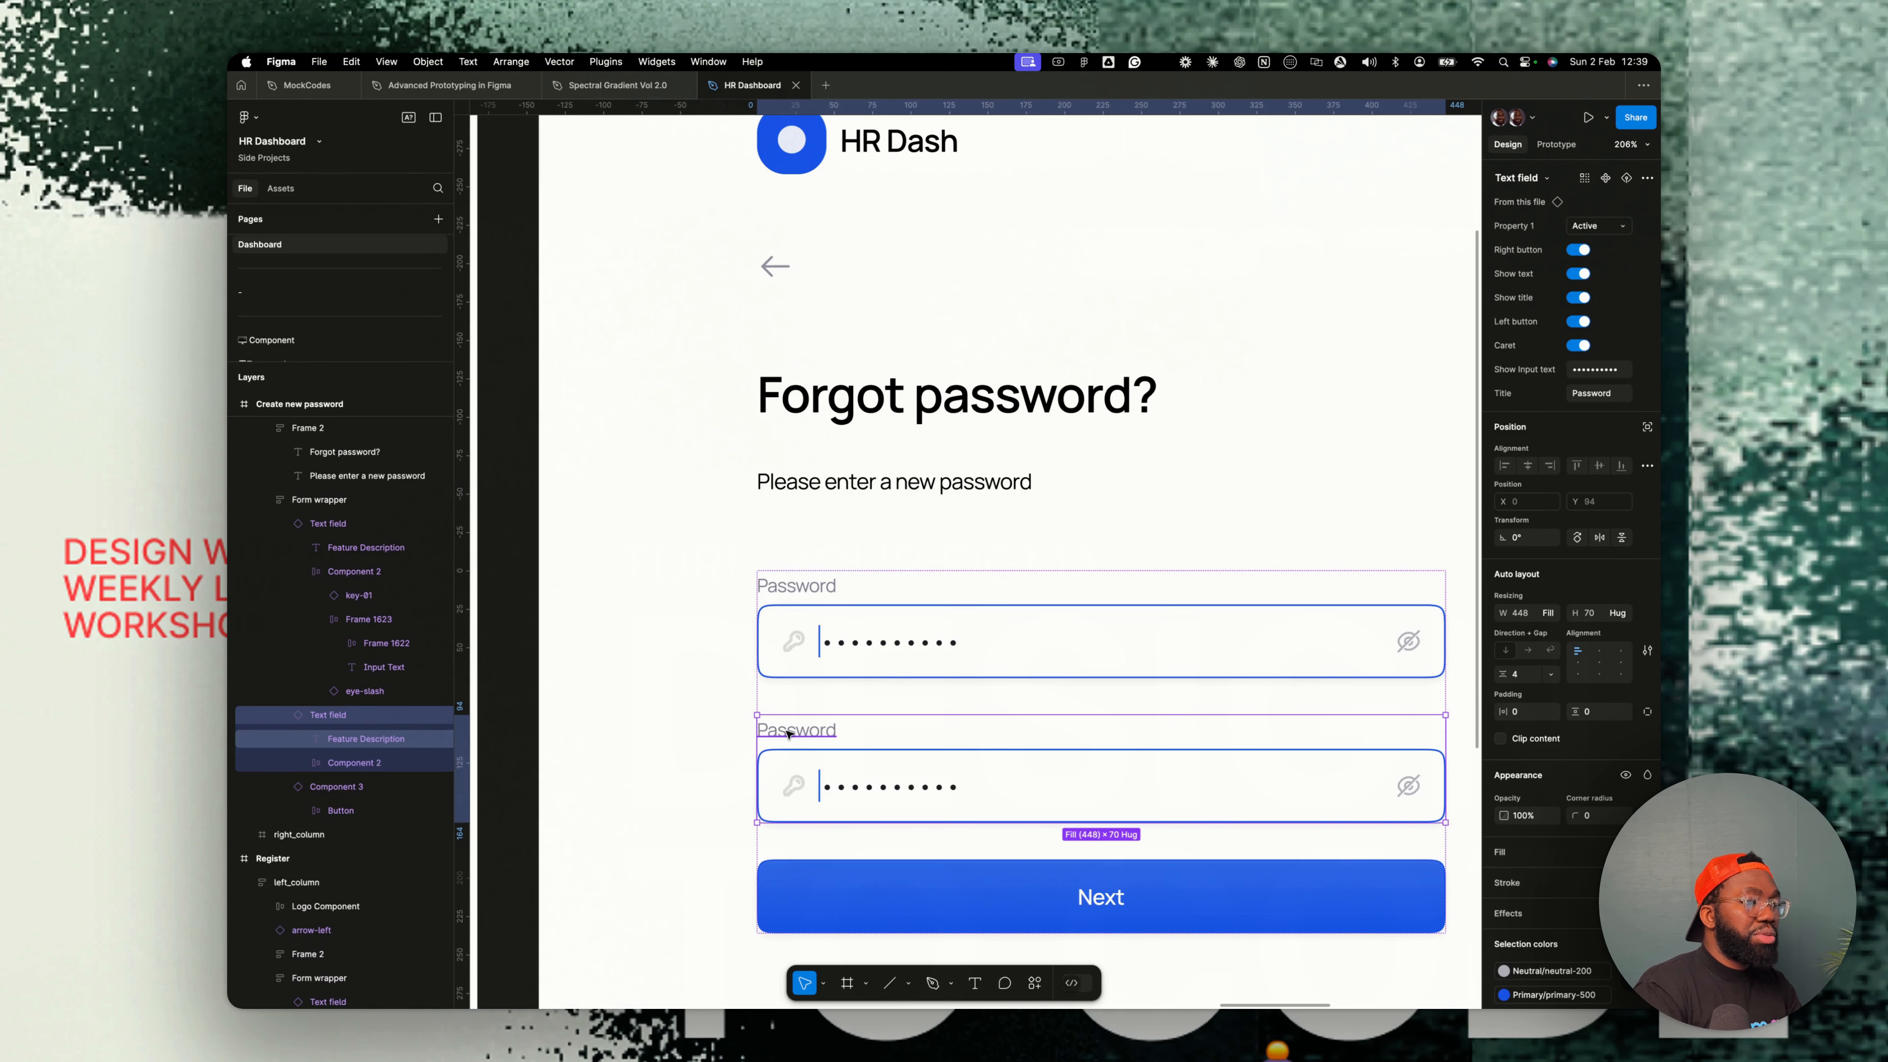
# - Rename the duplicated field's label to Confirm password
pyautogui.doubleClick(789, 733)
pyautogui.write('Confirm')
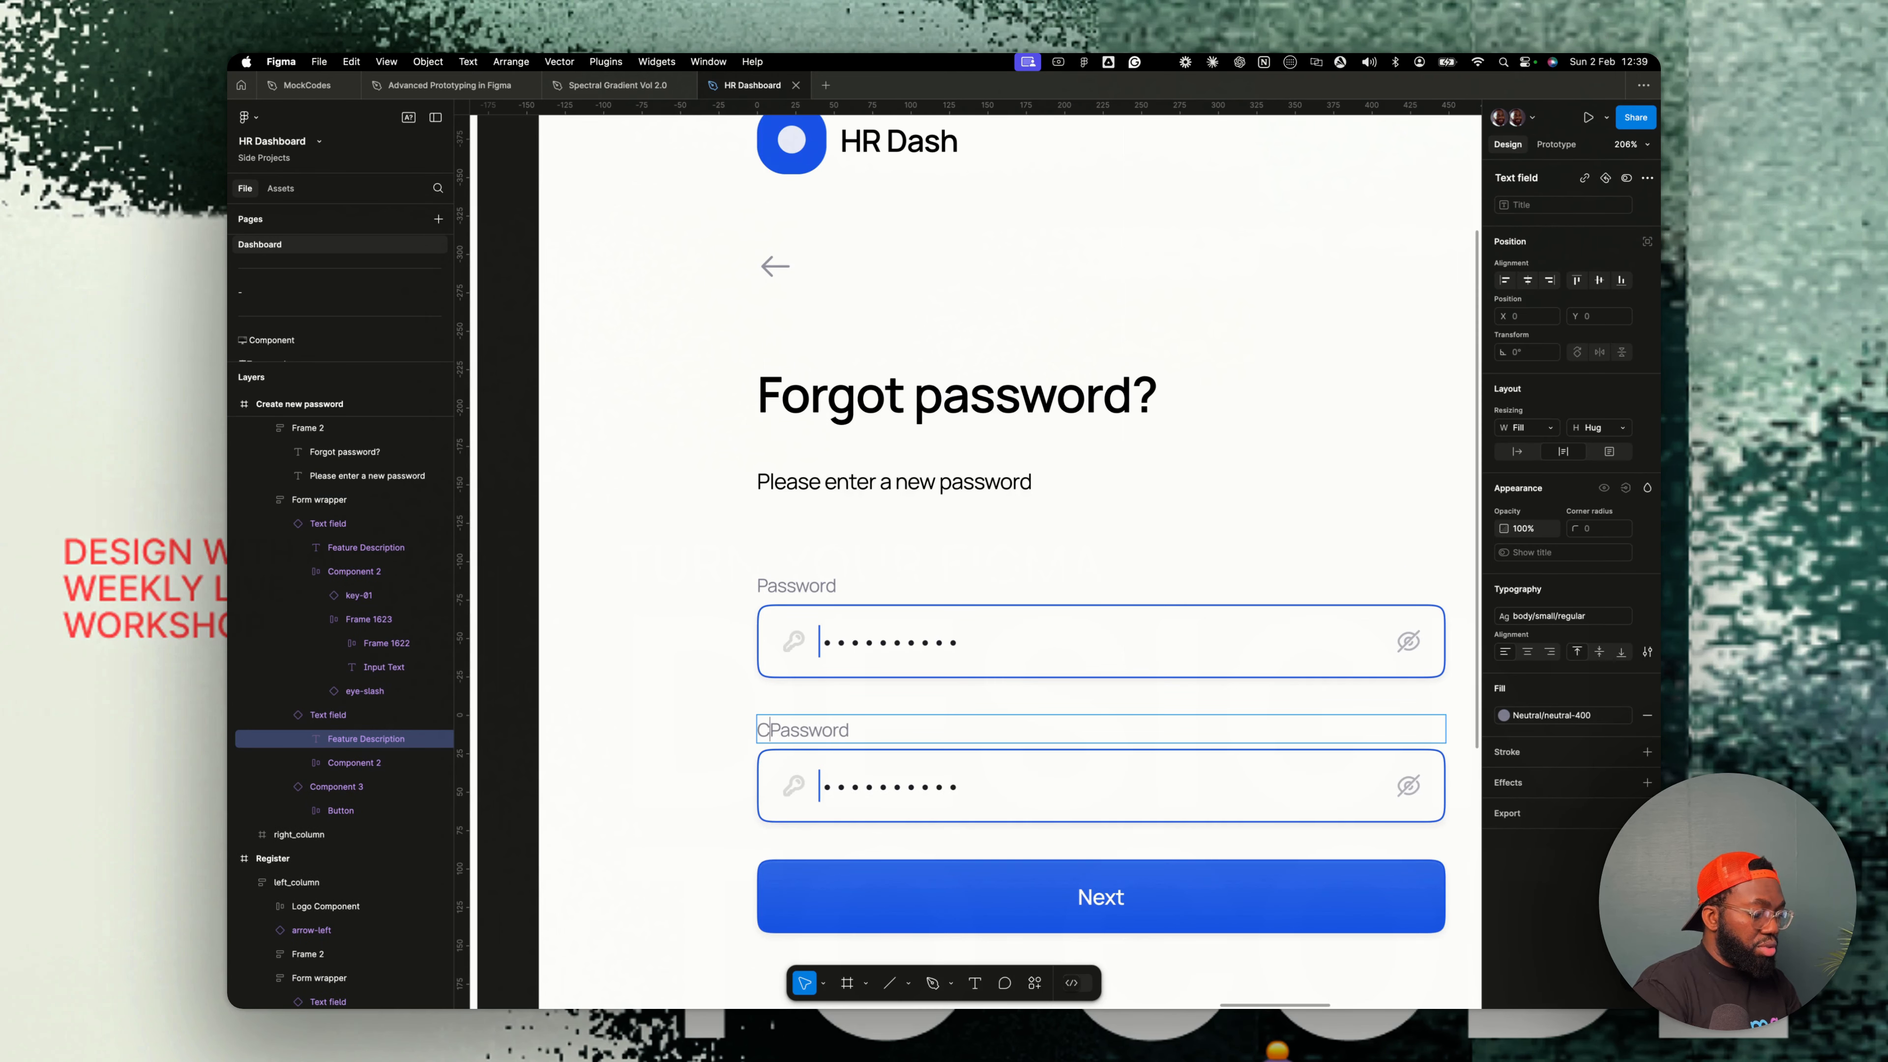
pyautogui.press('Right')
pyautogui.press('BackSpace')
pyautogui.write('p')
pyautogui.press('Escape')
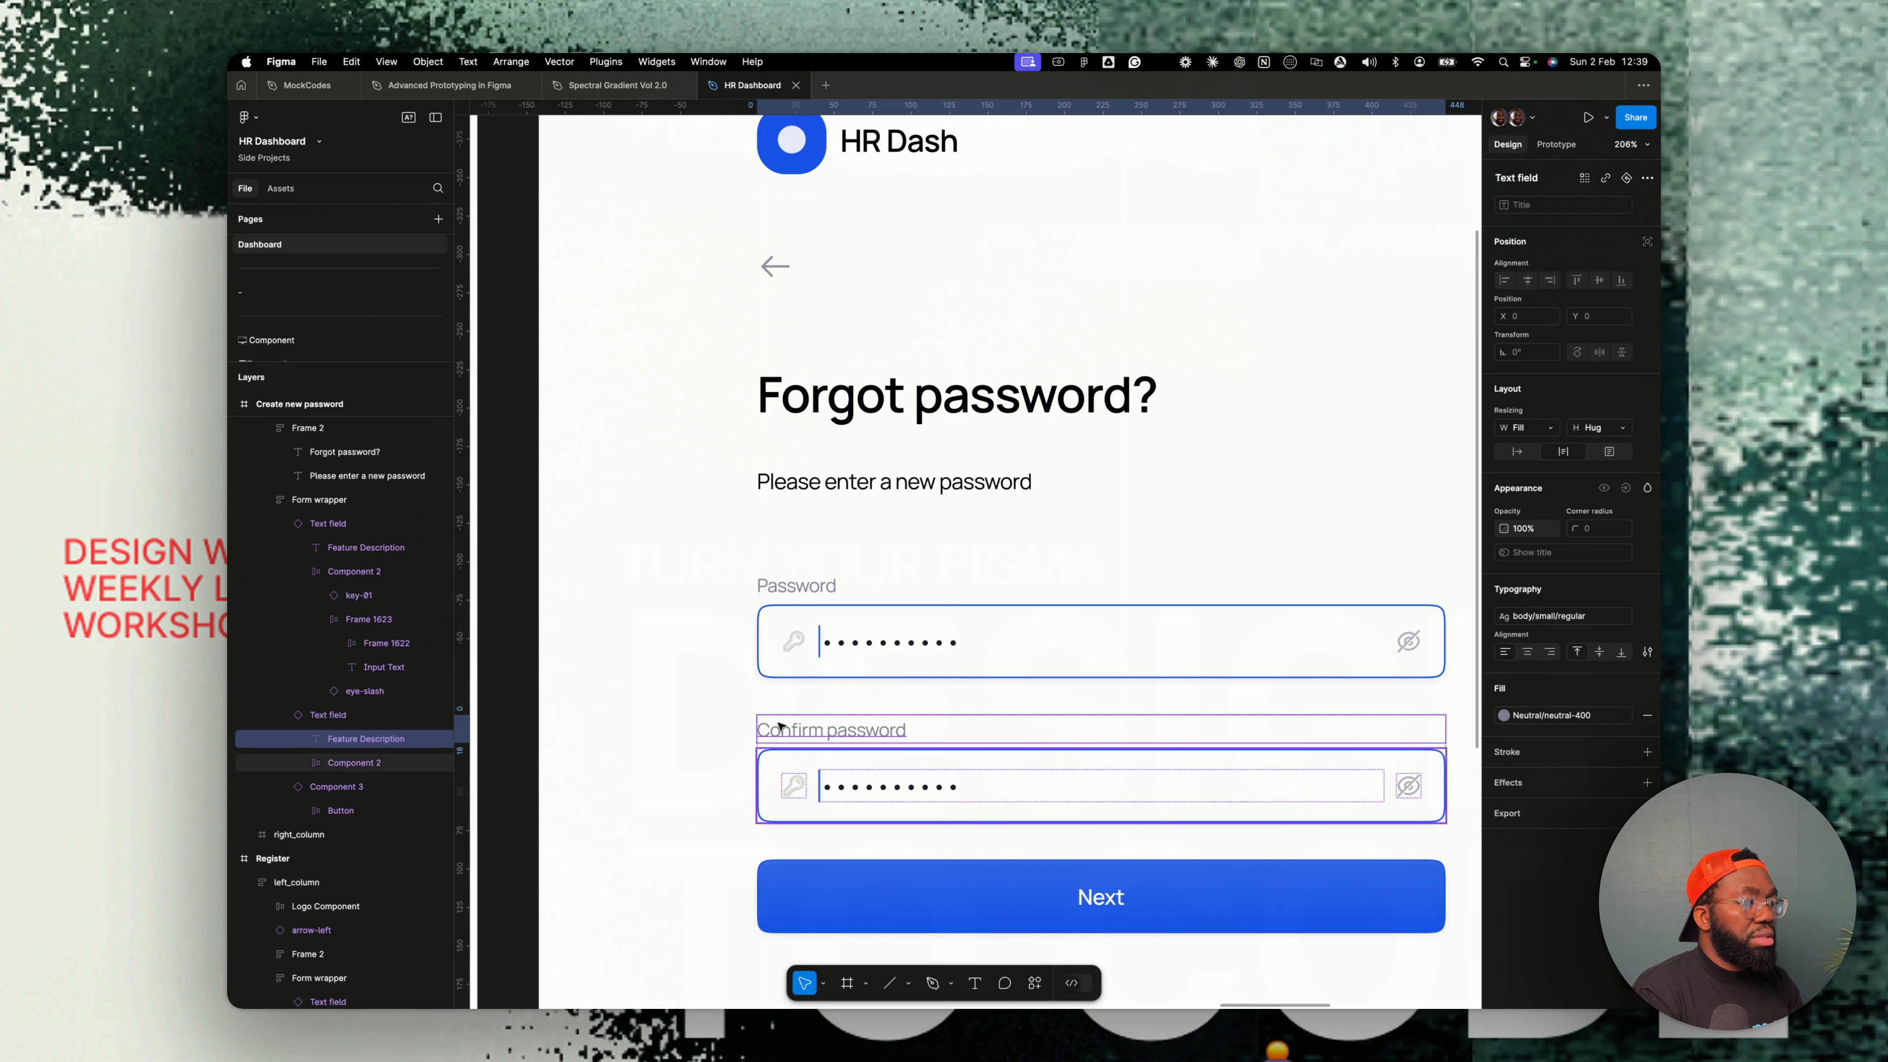
# - Set the first password field's state to Inputted and turn off its left button
pyautogui.click(867, 666)
pyautogui.click(1589, 227)
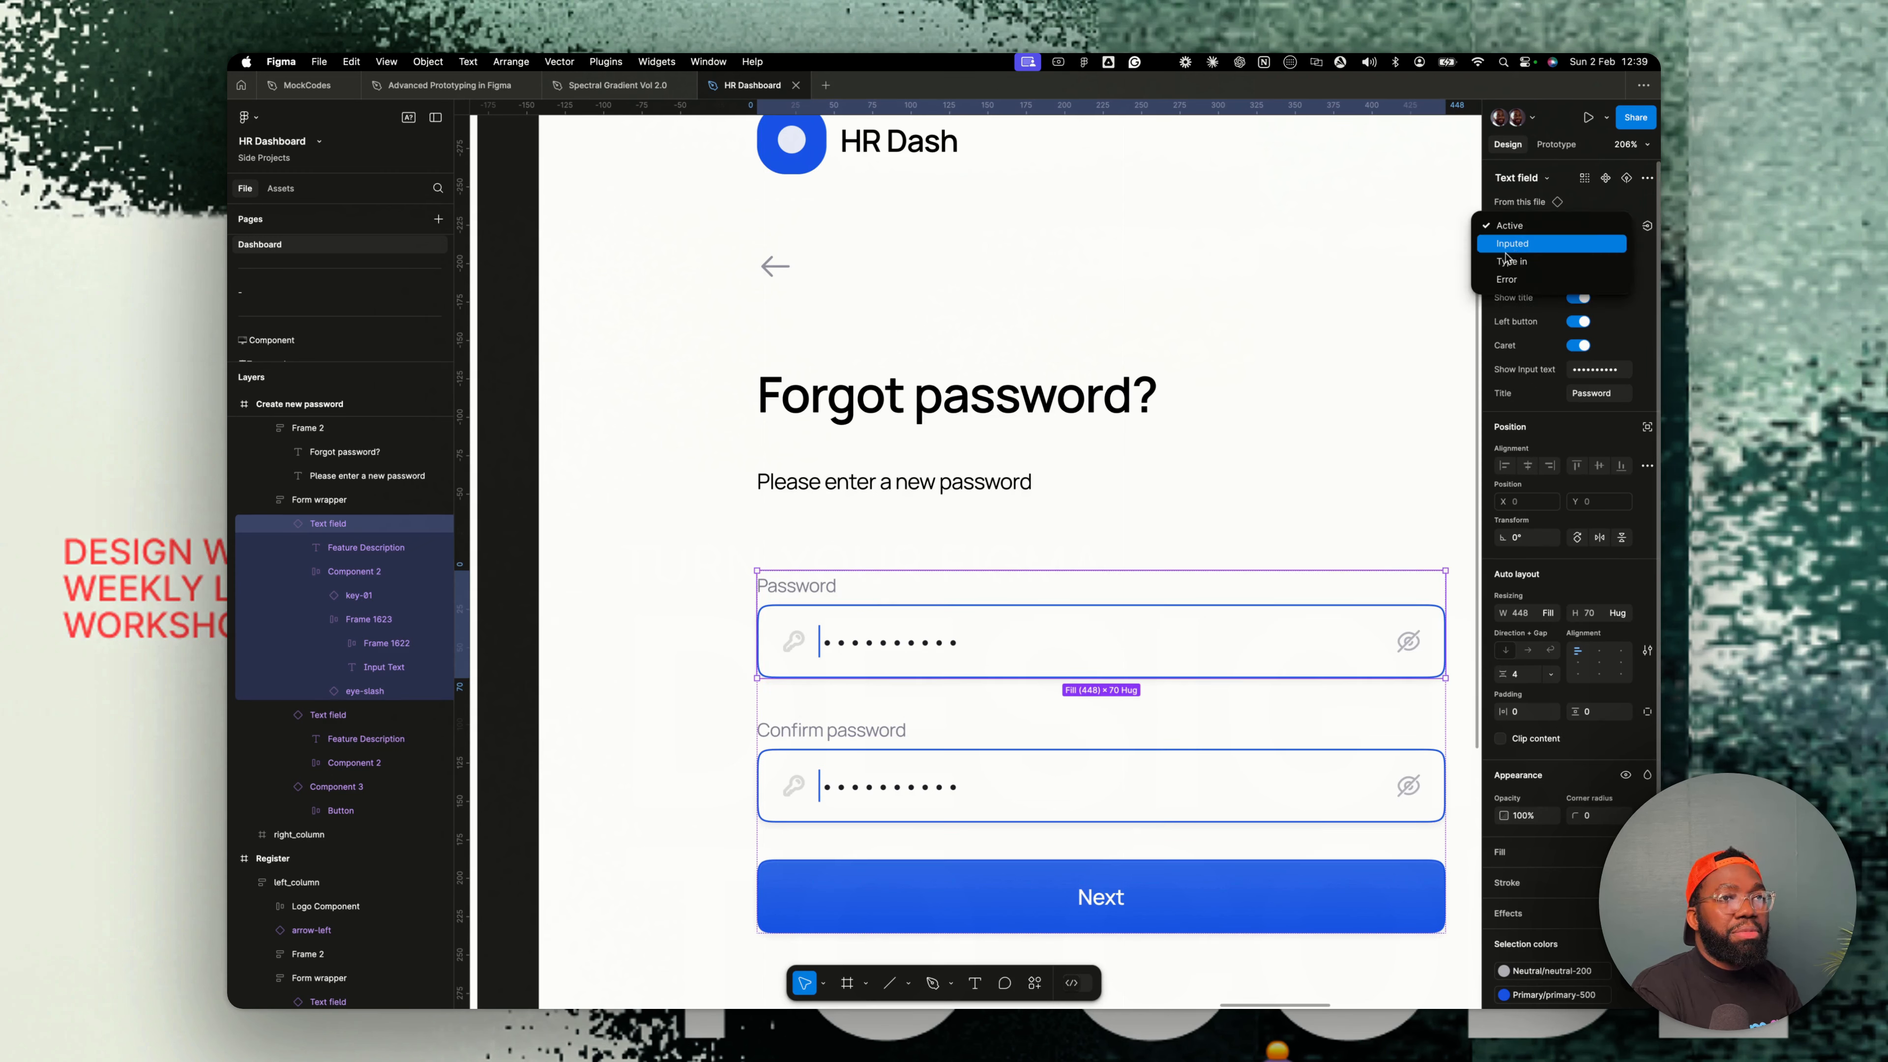
pyautogui.press('Return')
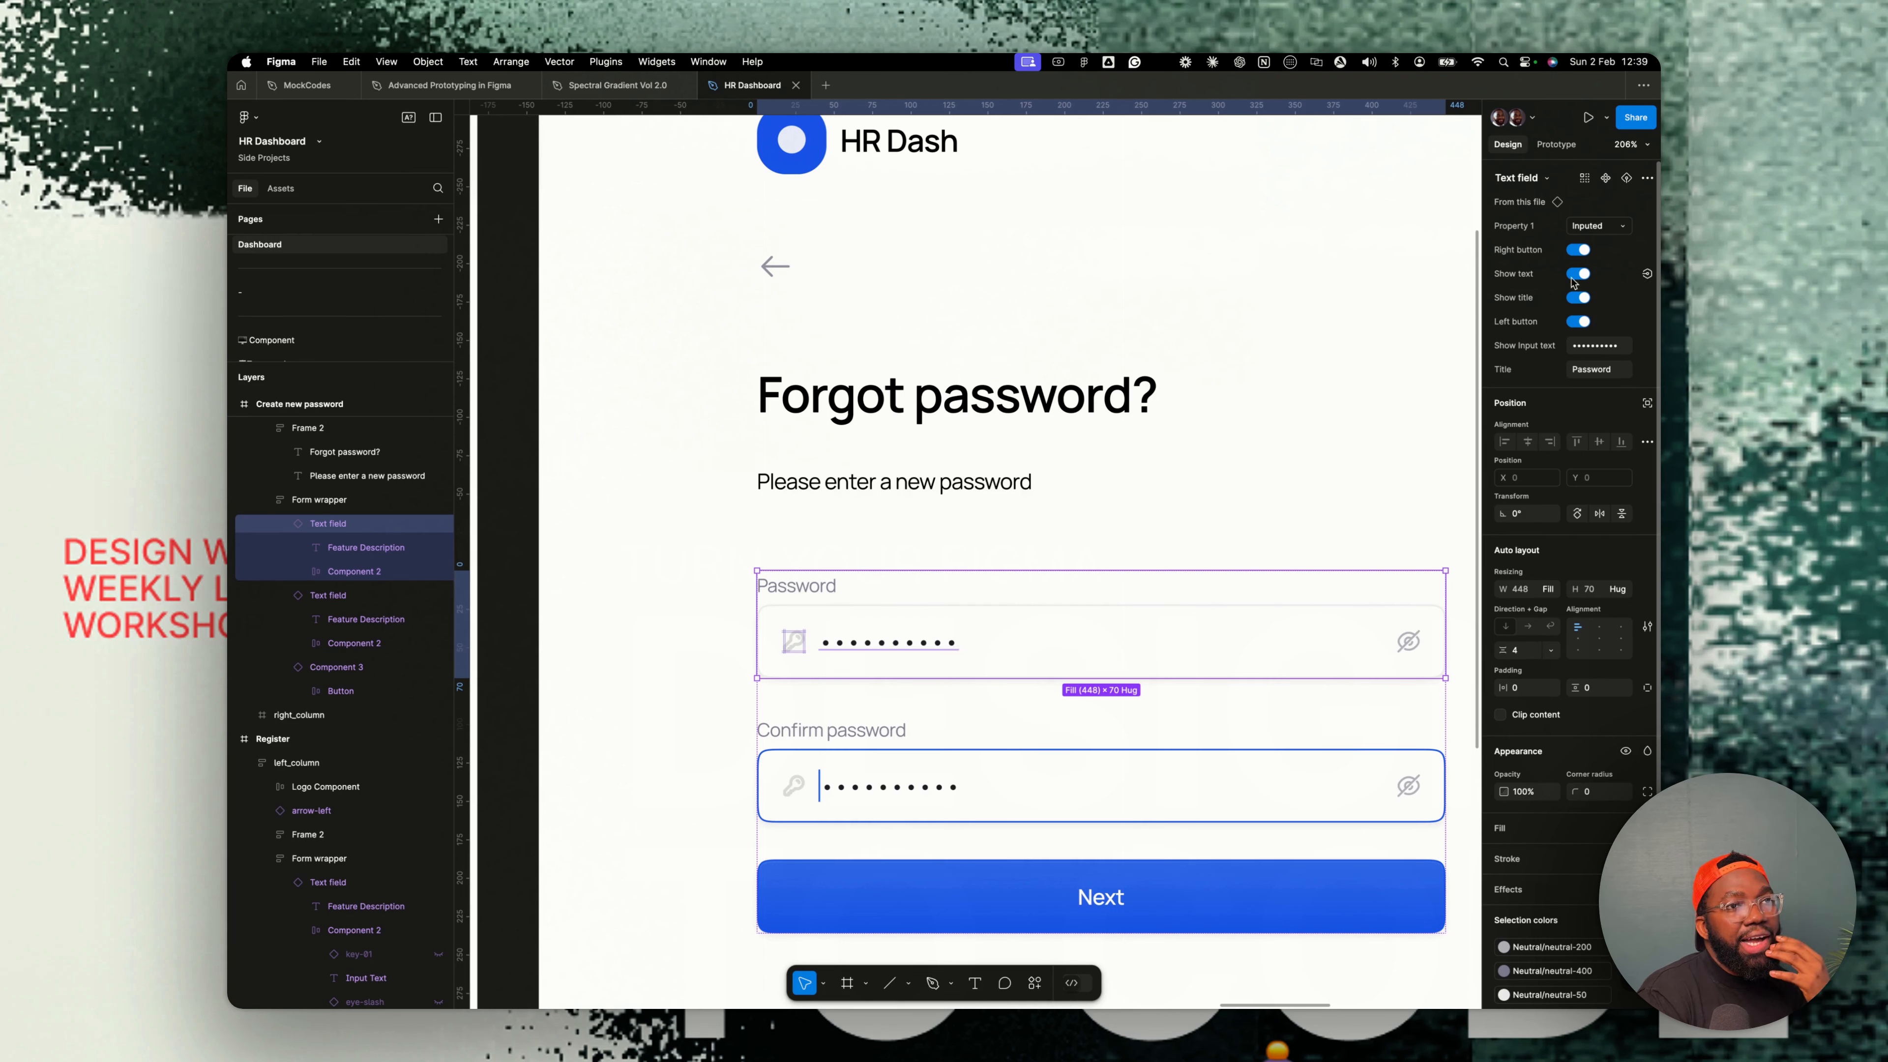
pyautogui.click(1576, 322)
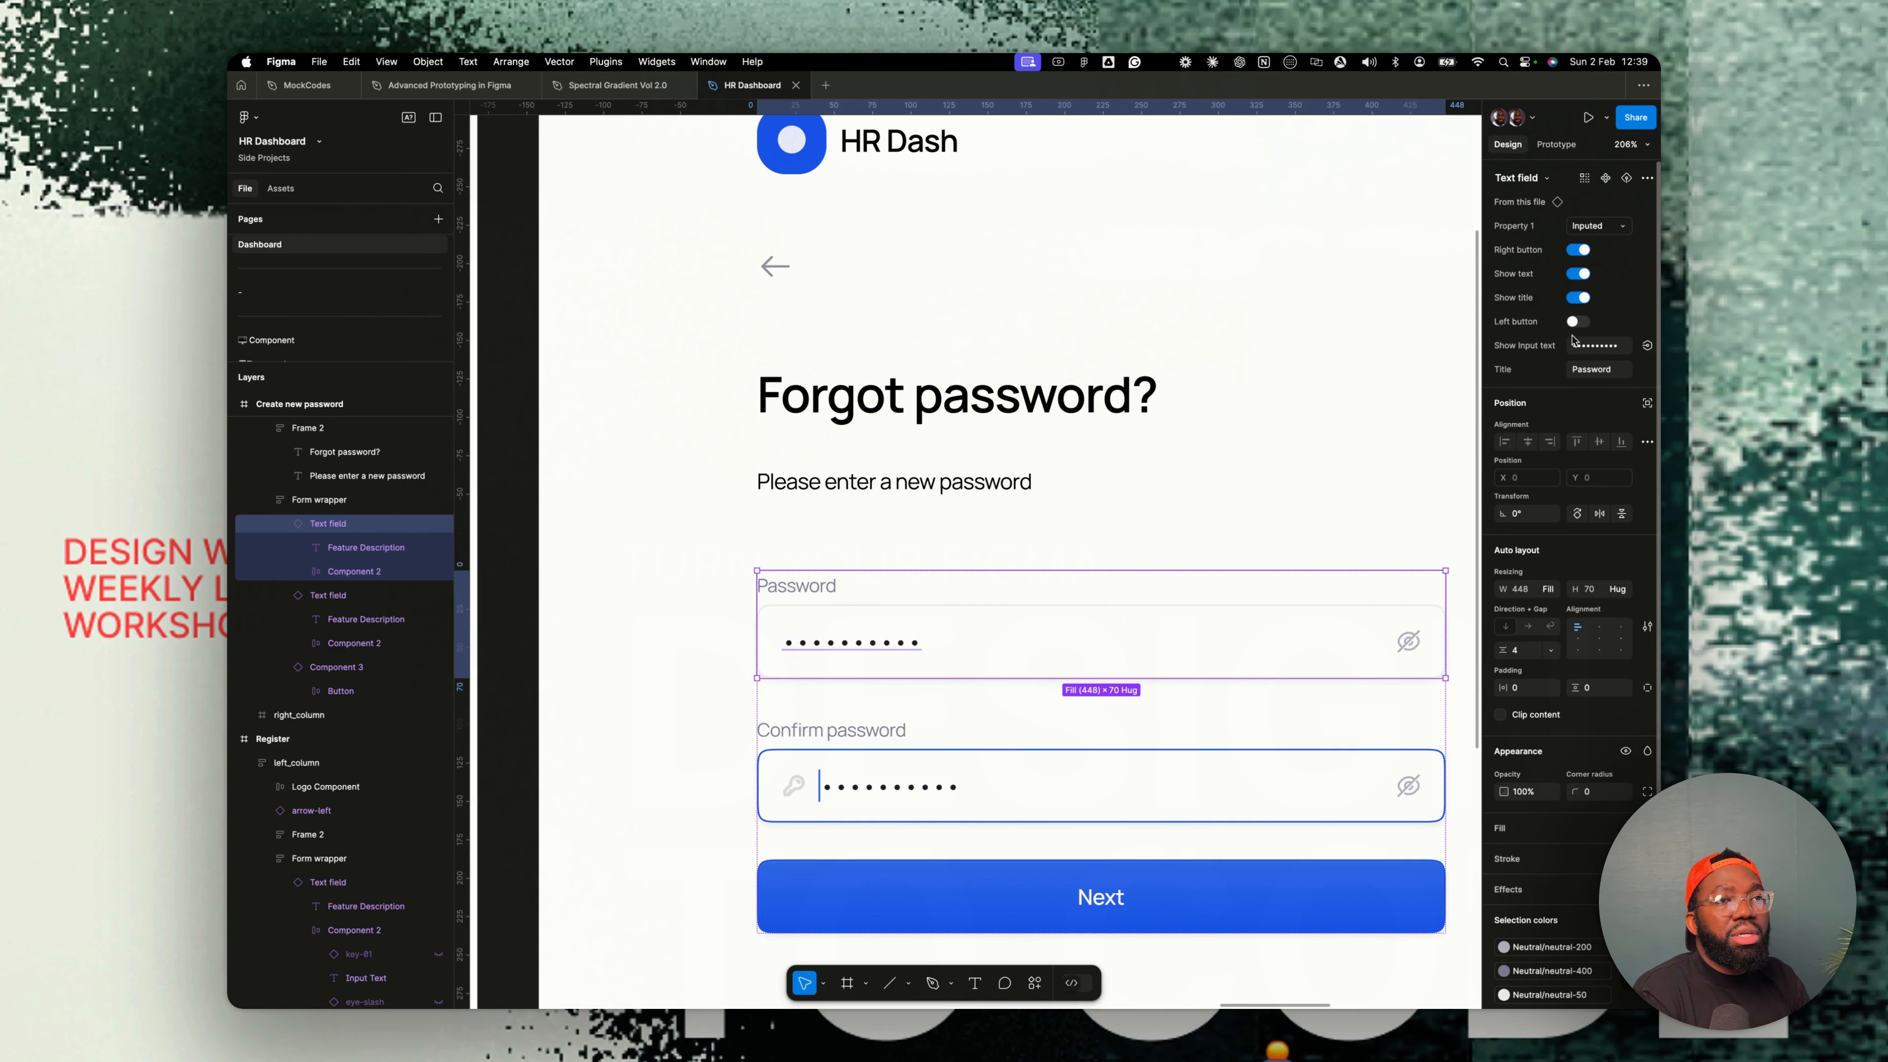
# - Turn off the left button on the Confirm password field
pyautogui.press('Tab')
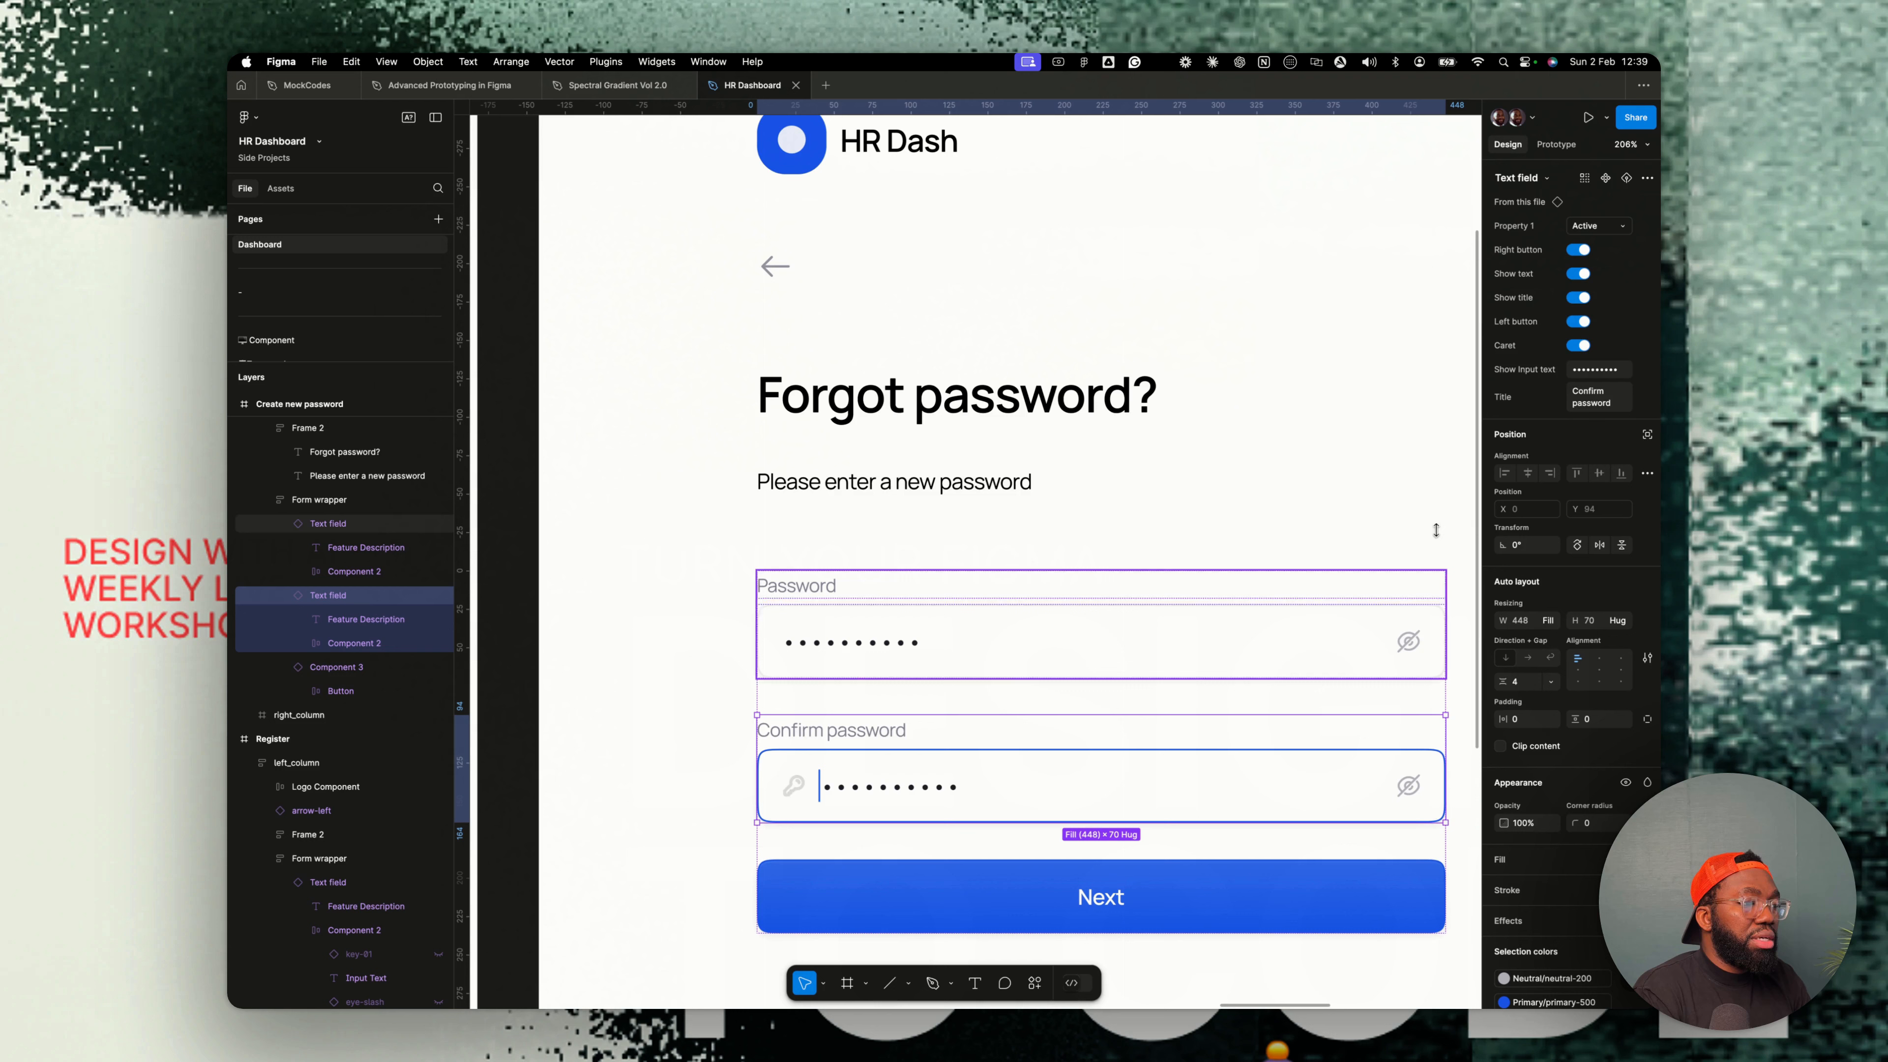
pyautogui.click(1576, 322)
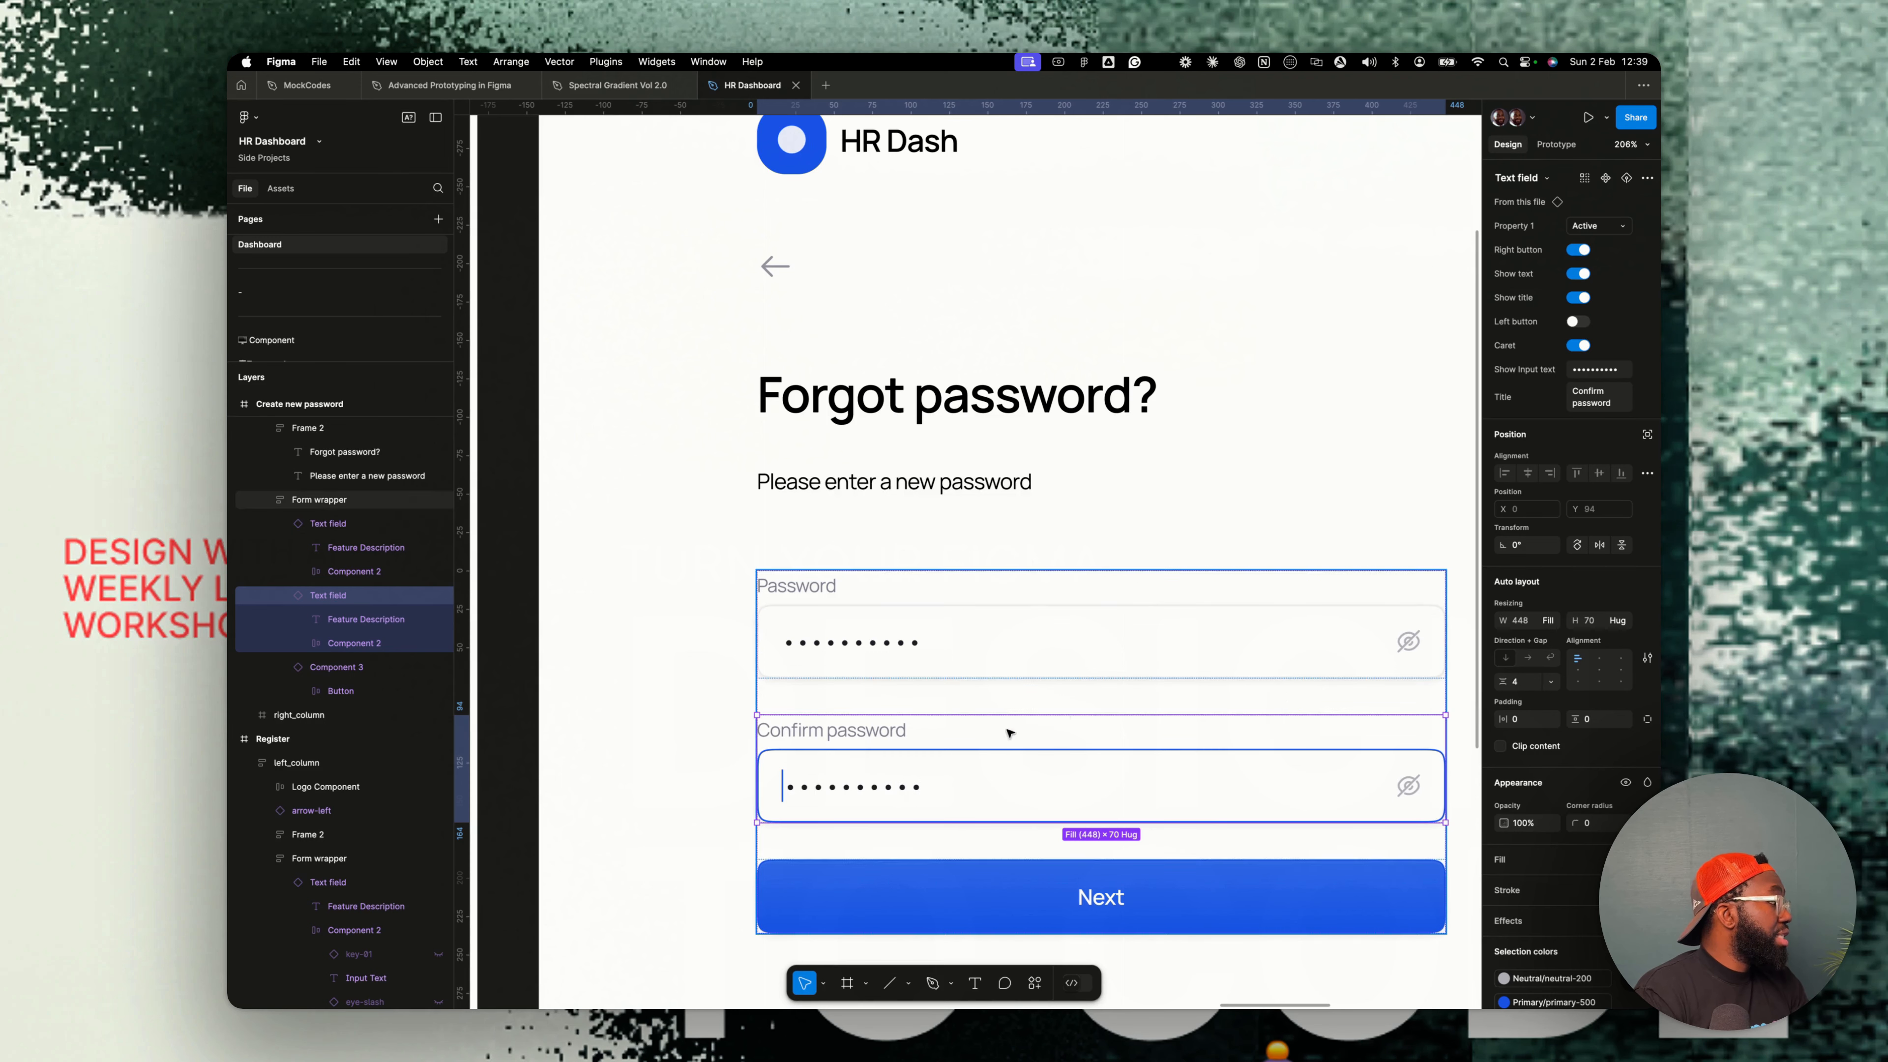
# - Rename the form's Next button label to Confirm
pyautogui.scroll(-3, 1078, 752)
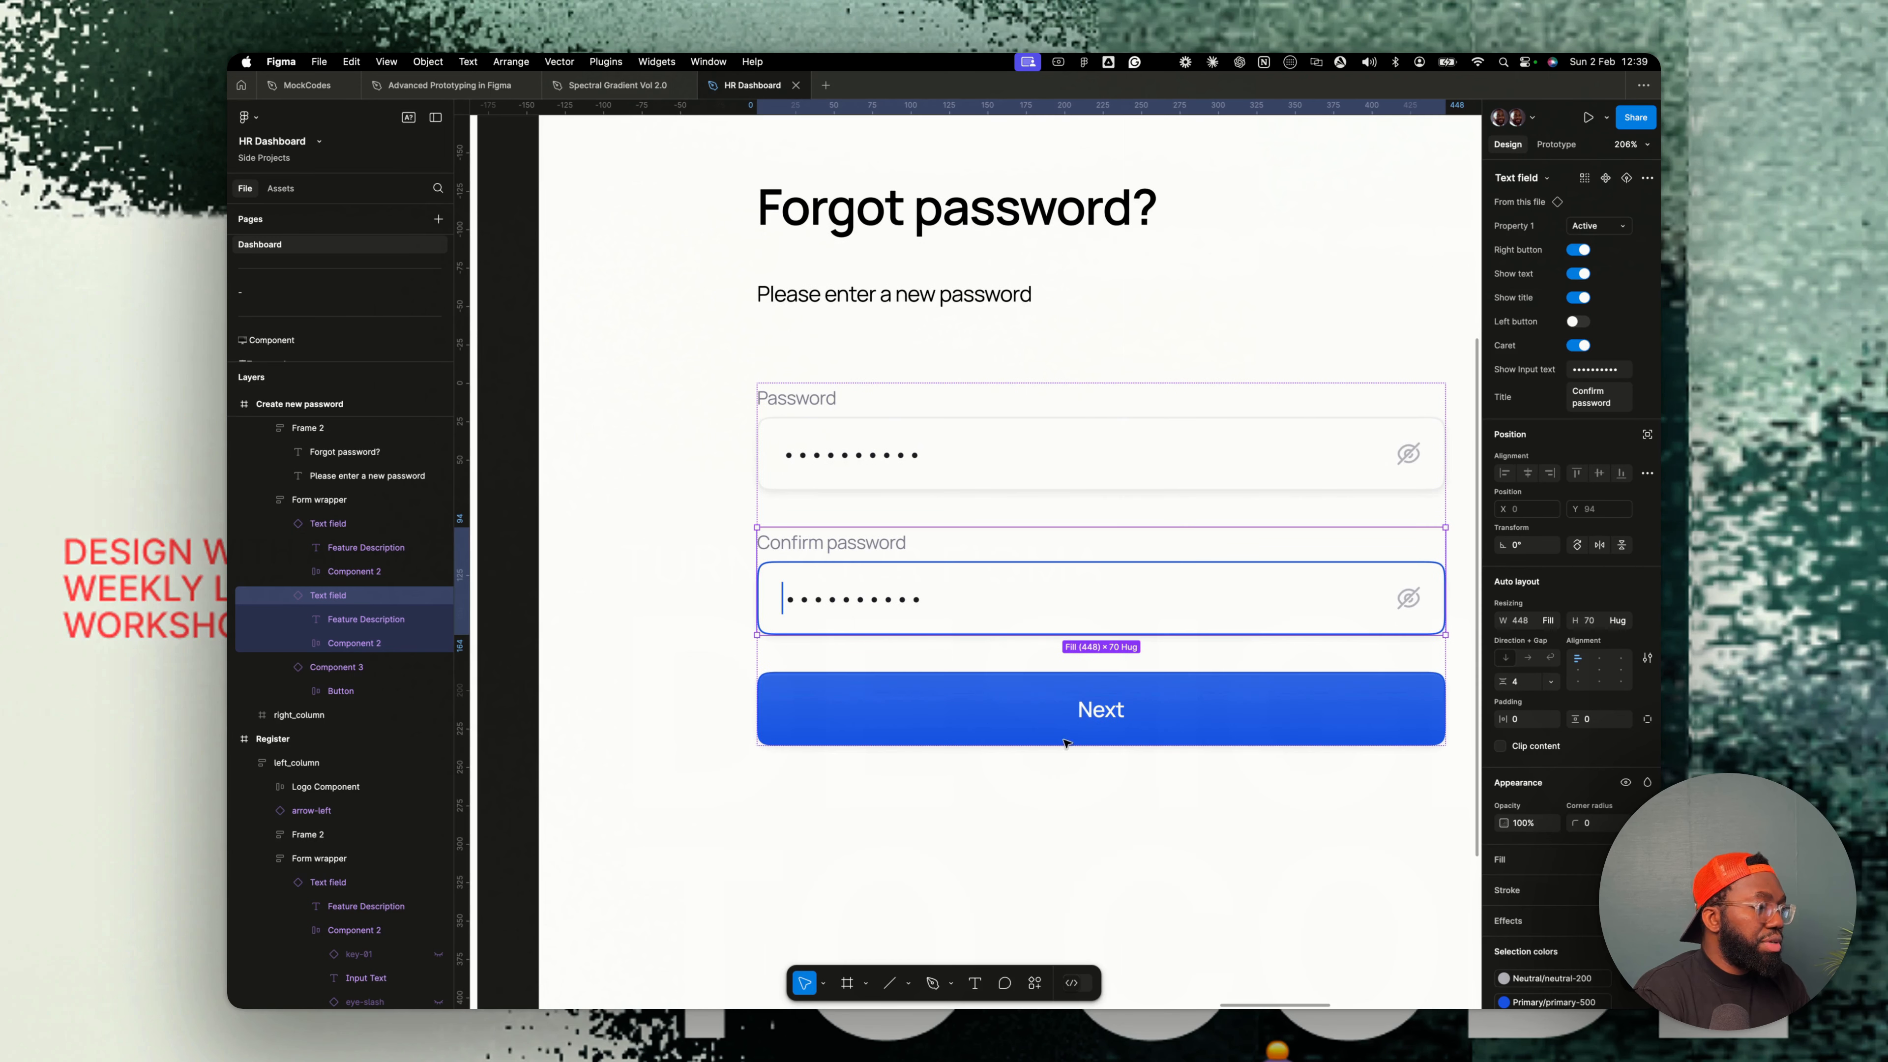
pyautogui.doubleClick(1113, 713)
pyautogui.write('Co')
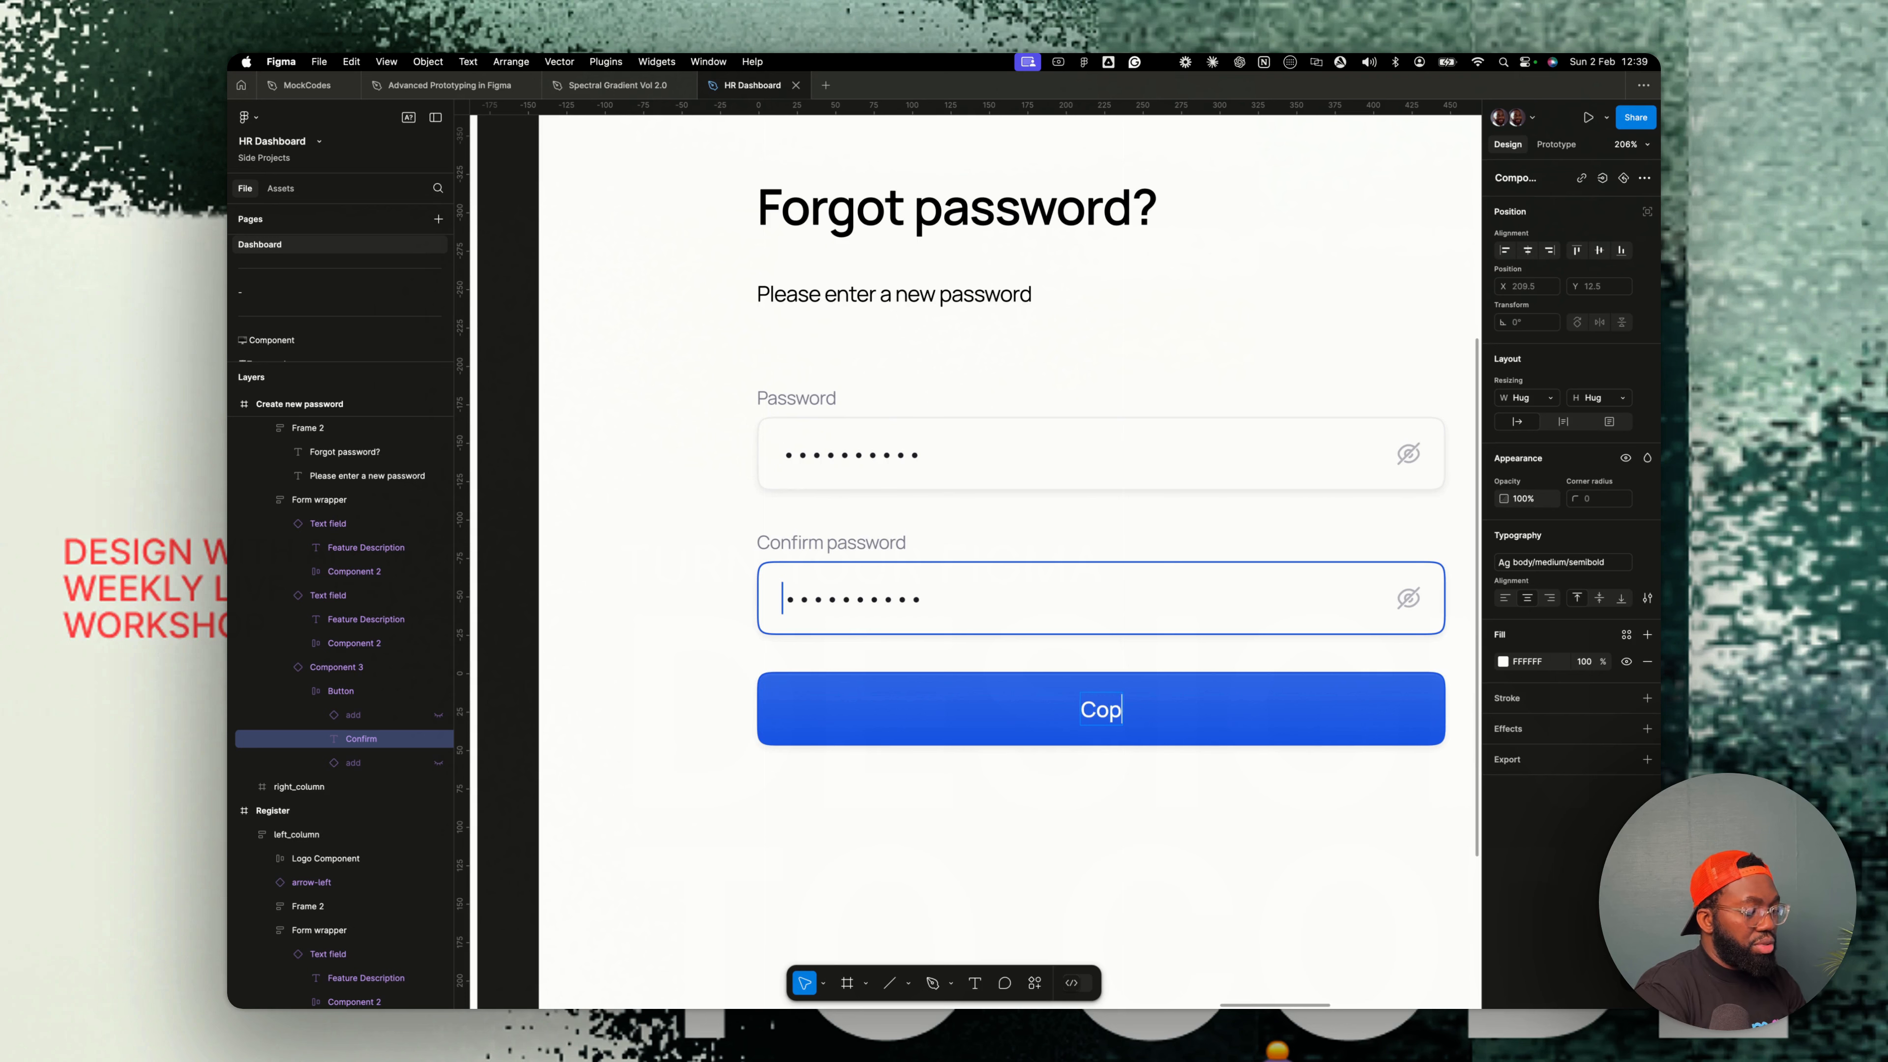
pyautogui.write('nfirm')
pyautogui.click(1278, 772)
# - Examine the finished screens side by side on the canvas
pyautogui.scroll(-5, 1078, 600)
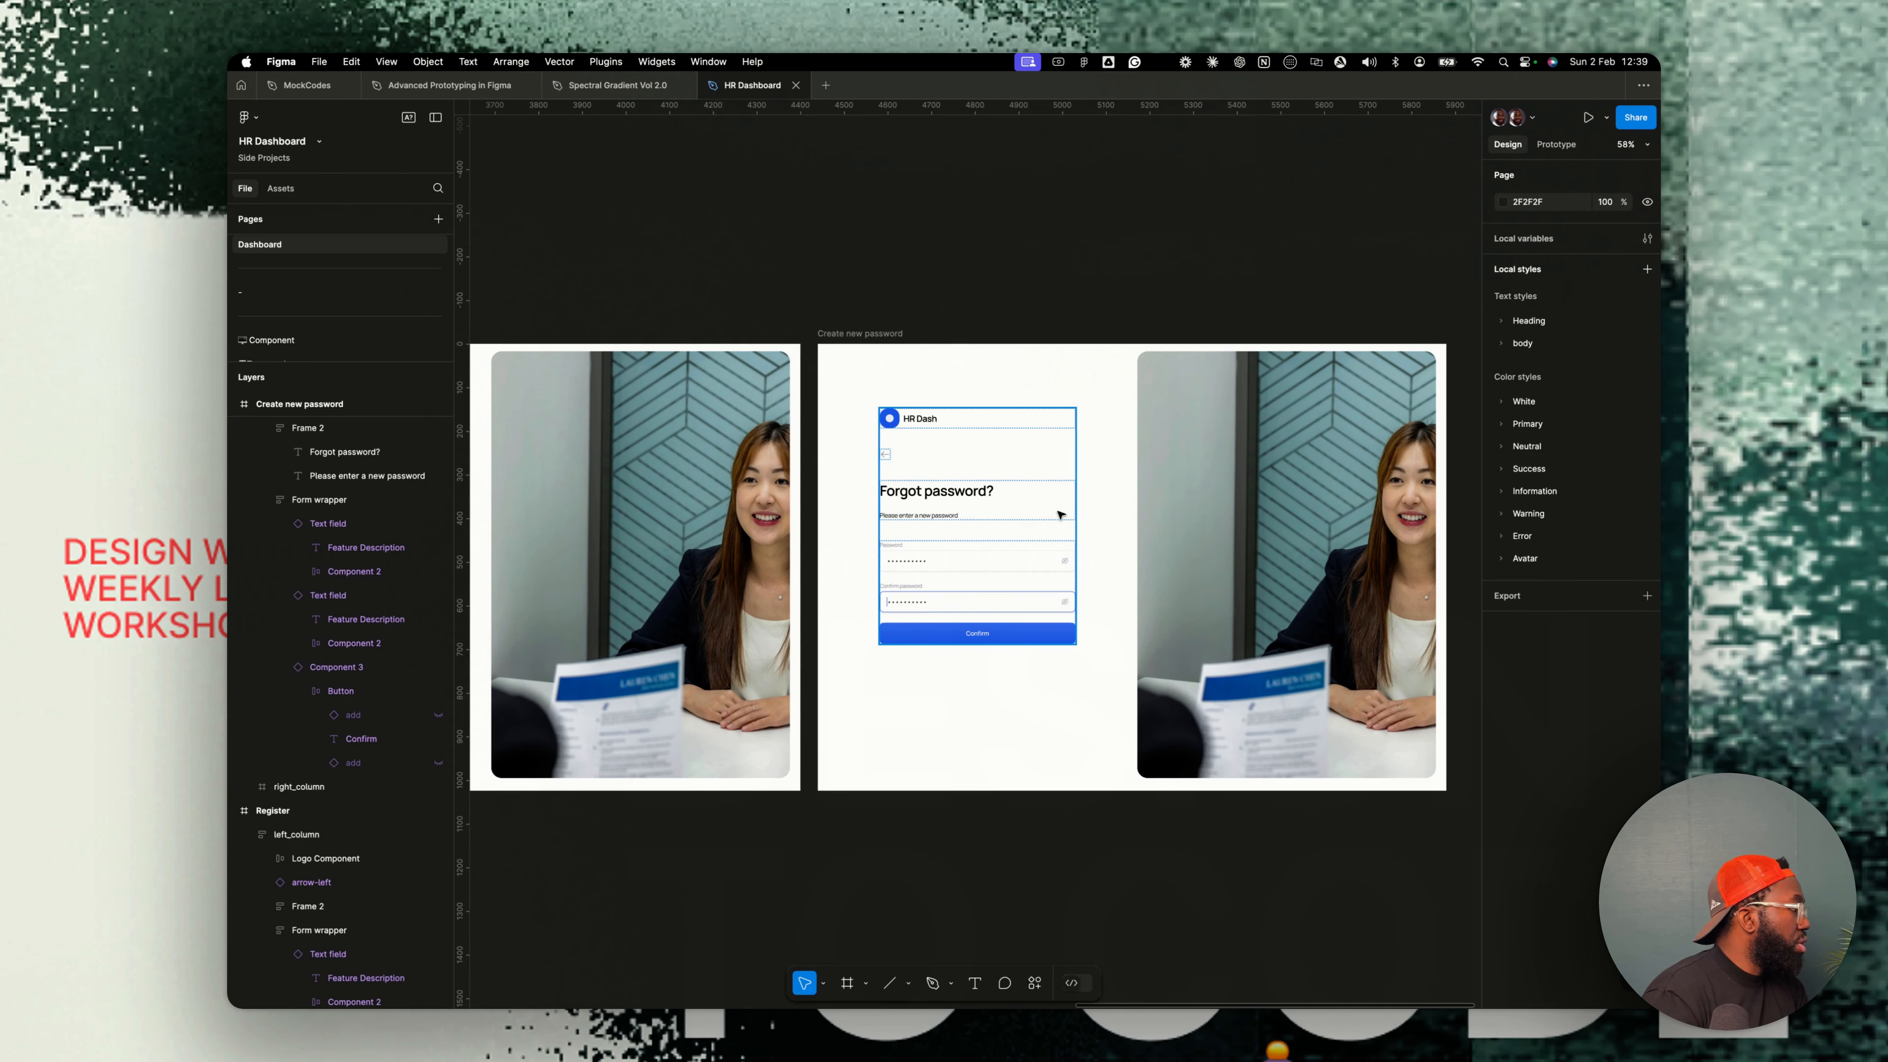
pyautogui.scroll(3, 938, 517)
pyautogui.doubleClick(968, 514)
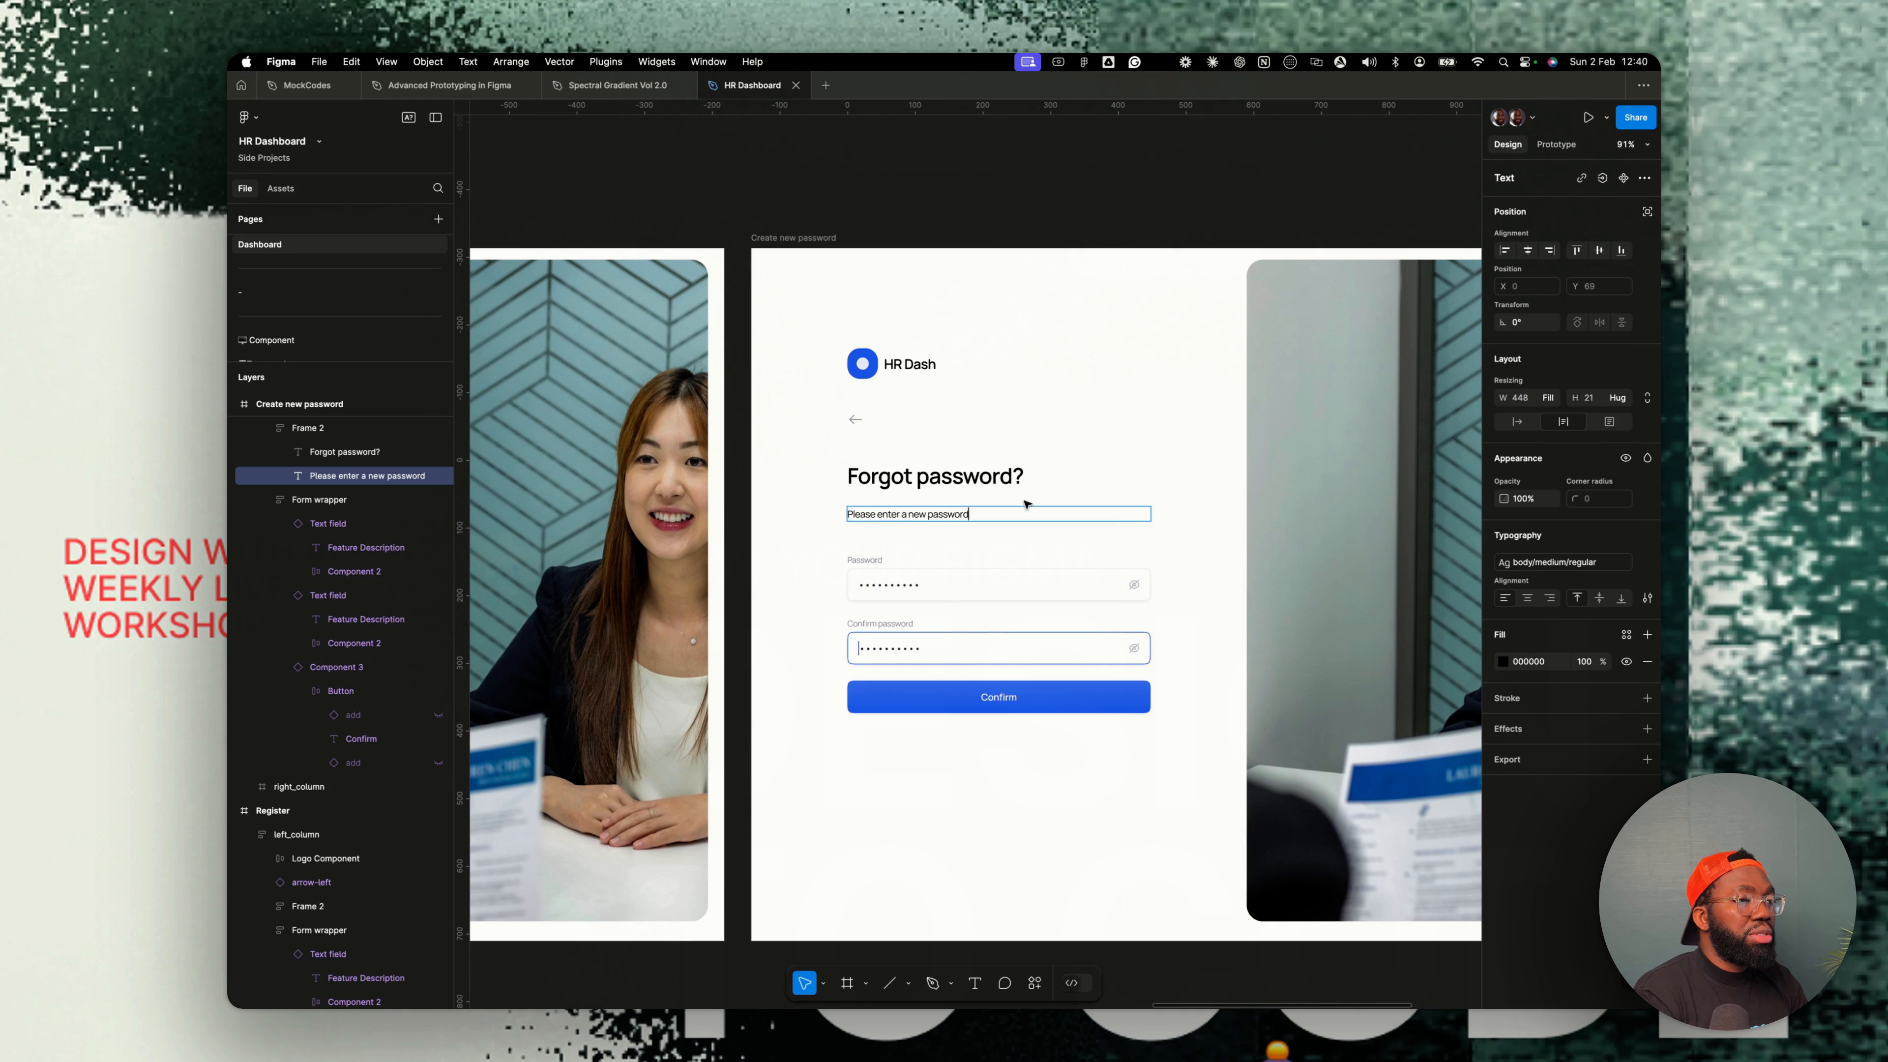
pyautogui.press('Escape')
pyautogui.press('Escape')
pyautogui.scroll(-5, 1087, 768)
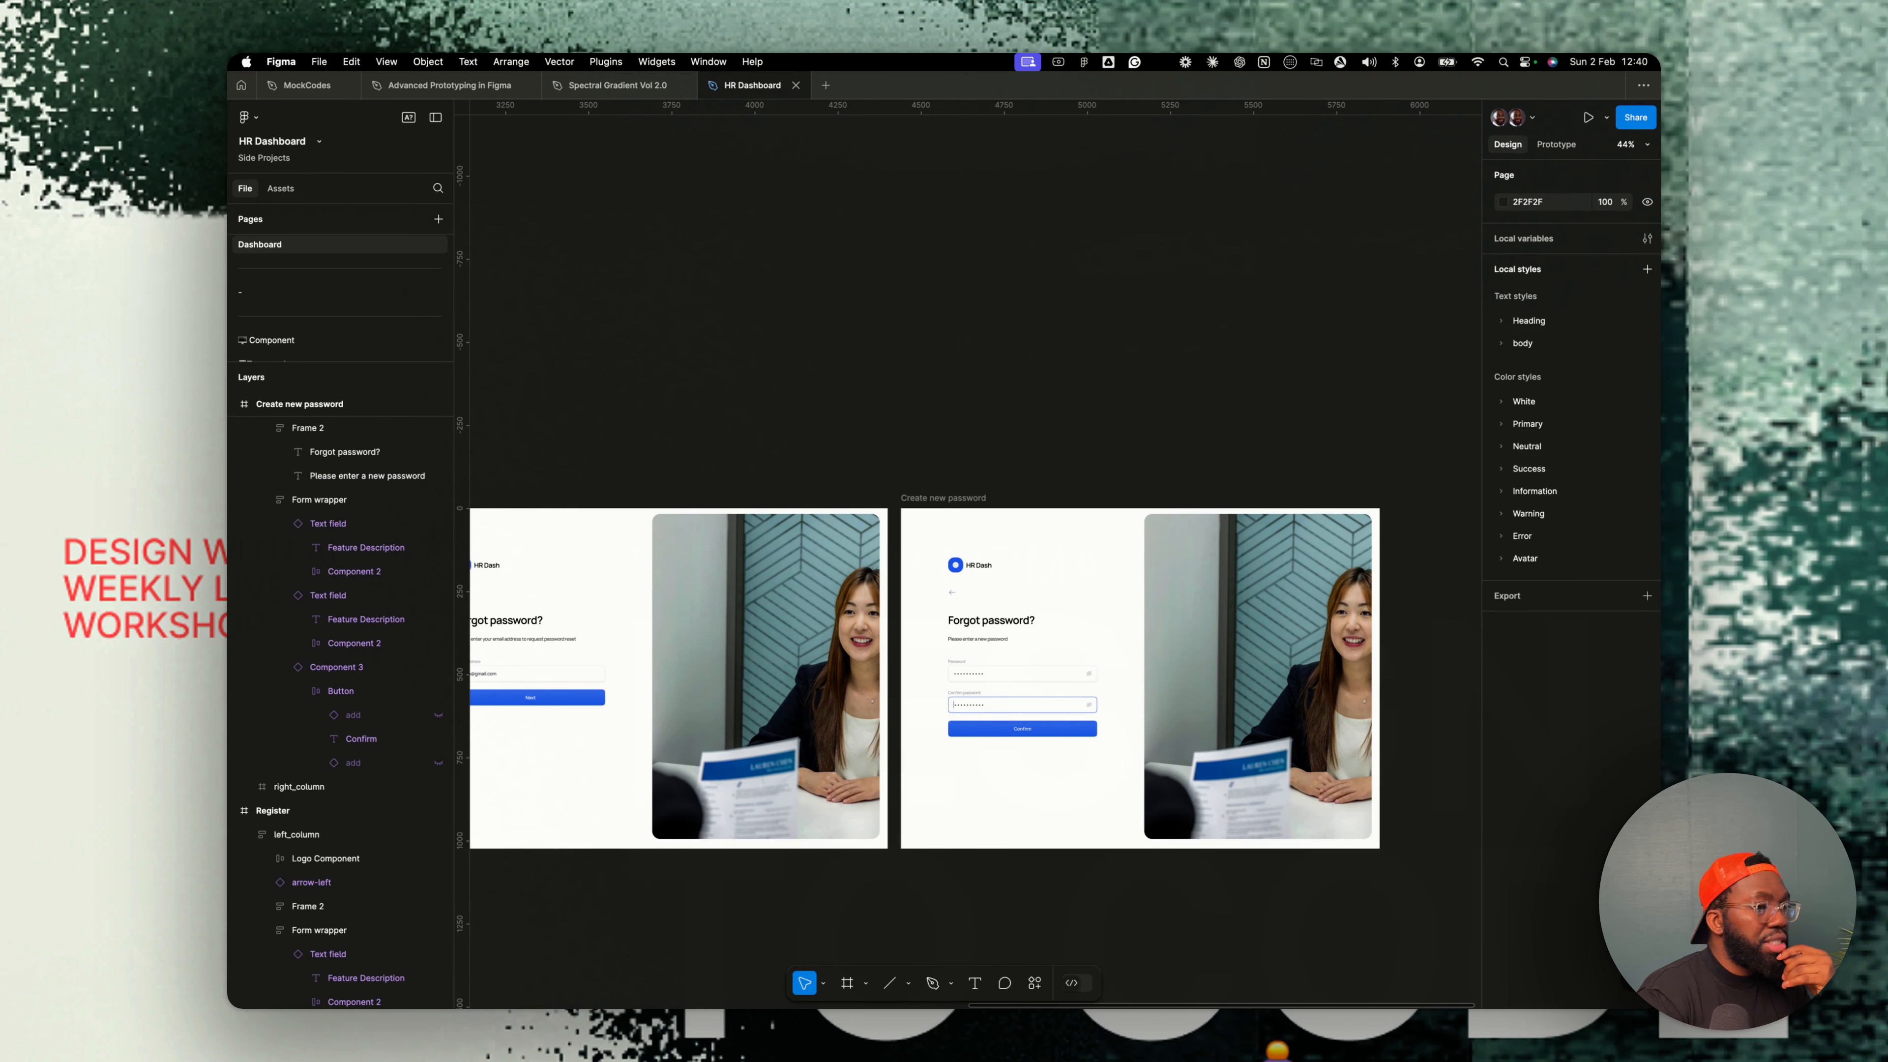
pyautogui.scroll(-5, 1030, 691)
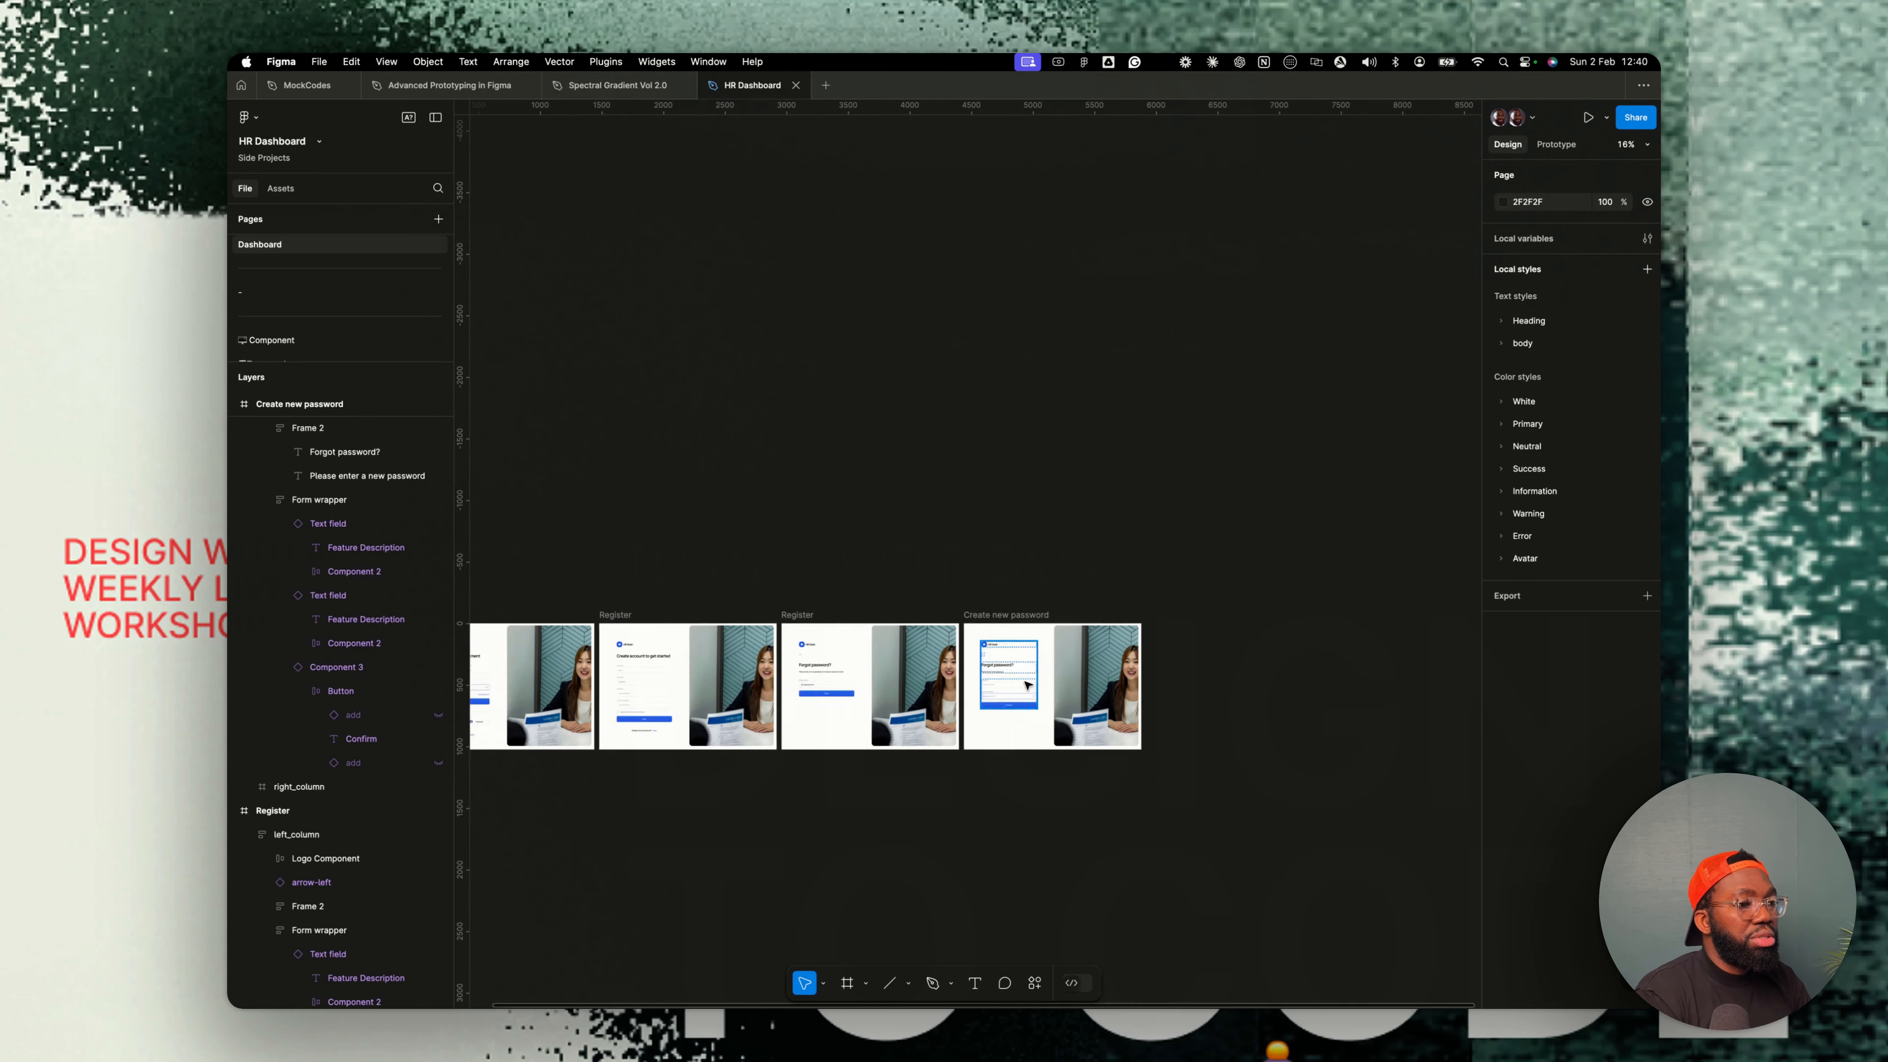
pyautogui.hscroll(-3, 1026, 690)
pyautogui.scroll(-3, 1028, 685)
pyautogui.scroll(3, 1003, 675)
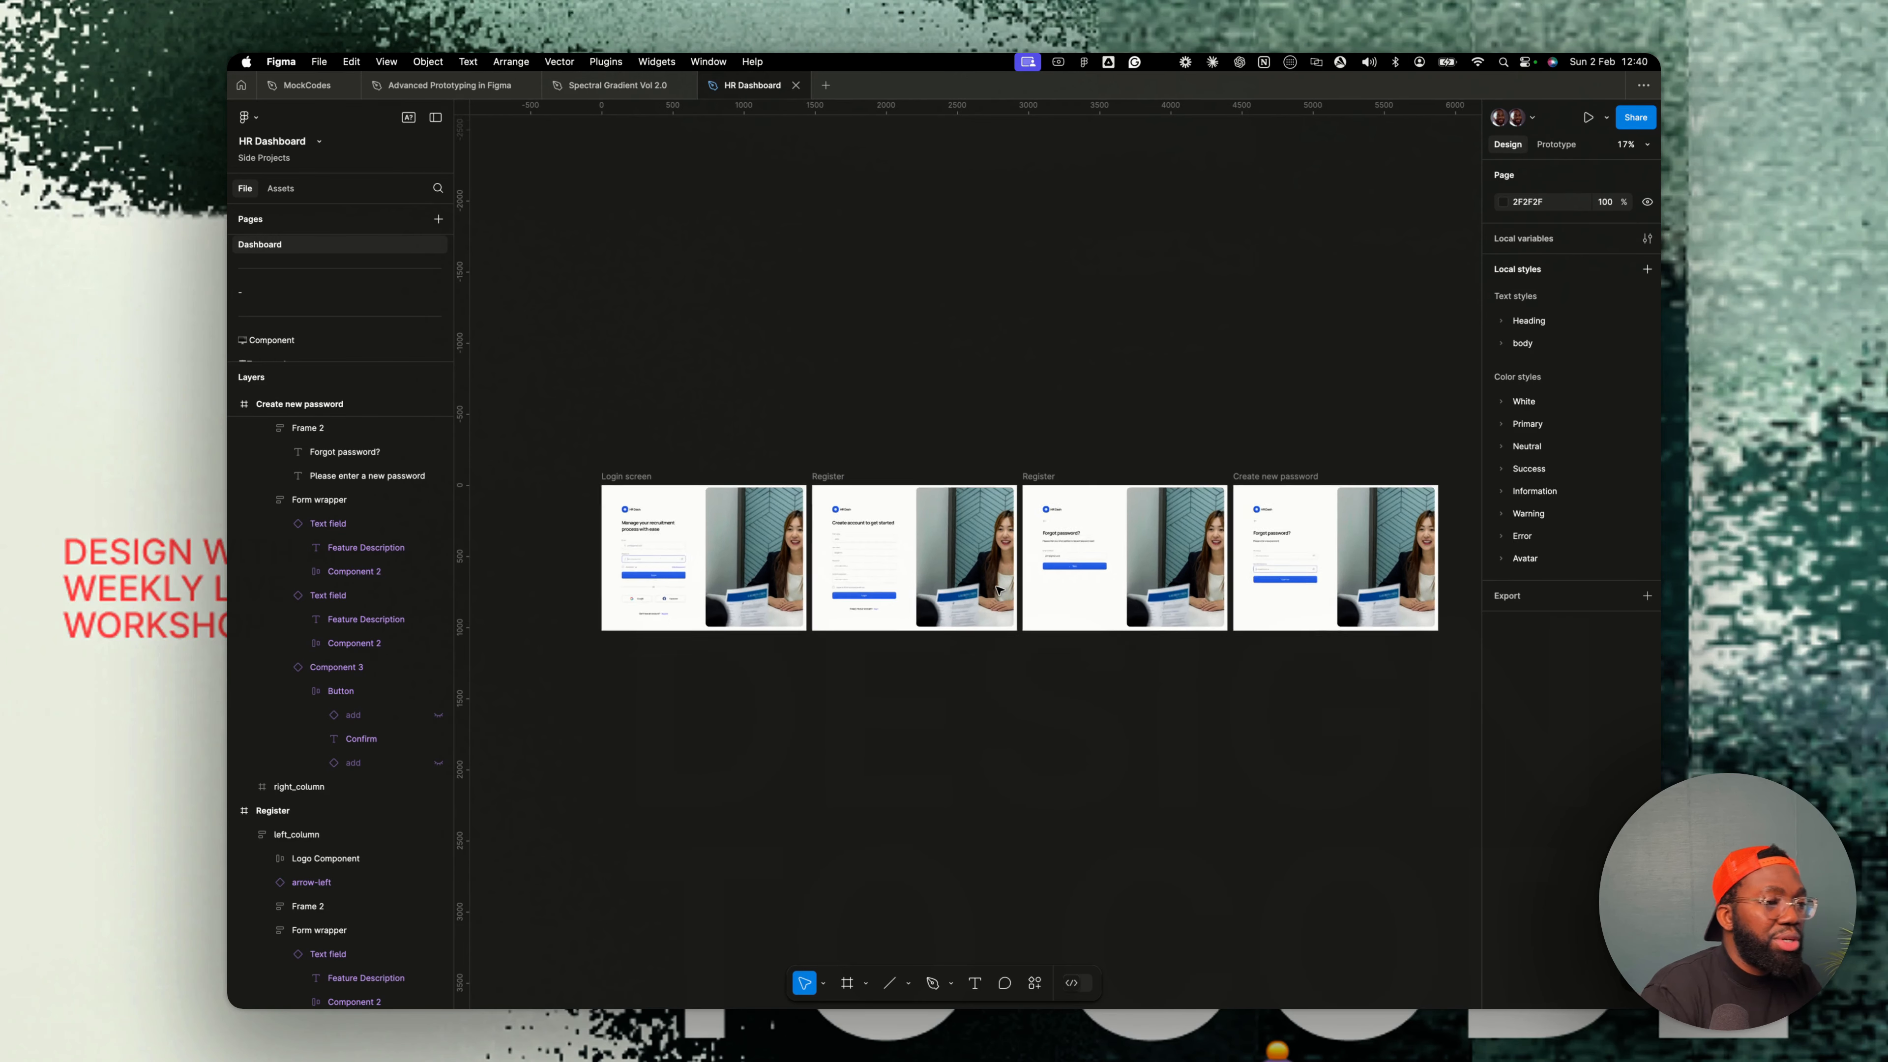
pyautogui.scroll(2, 997, 591)
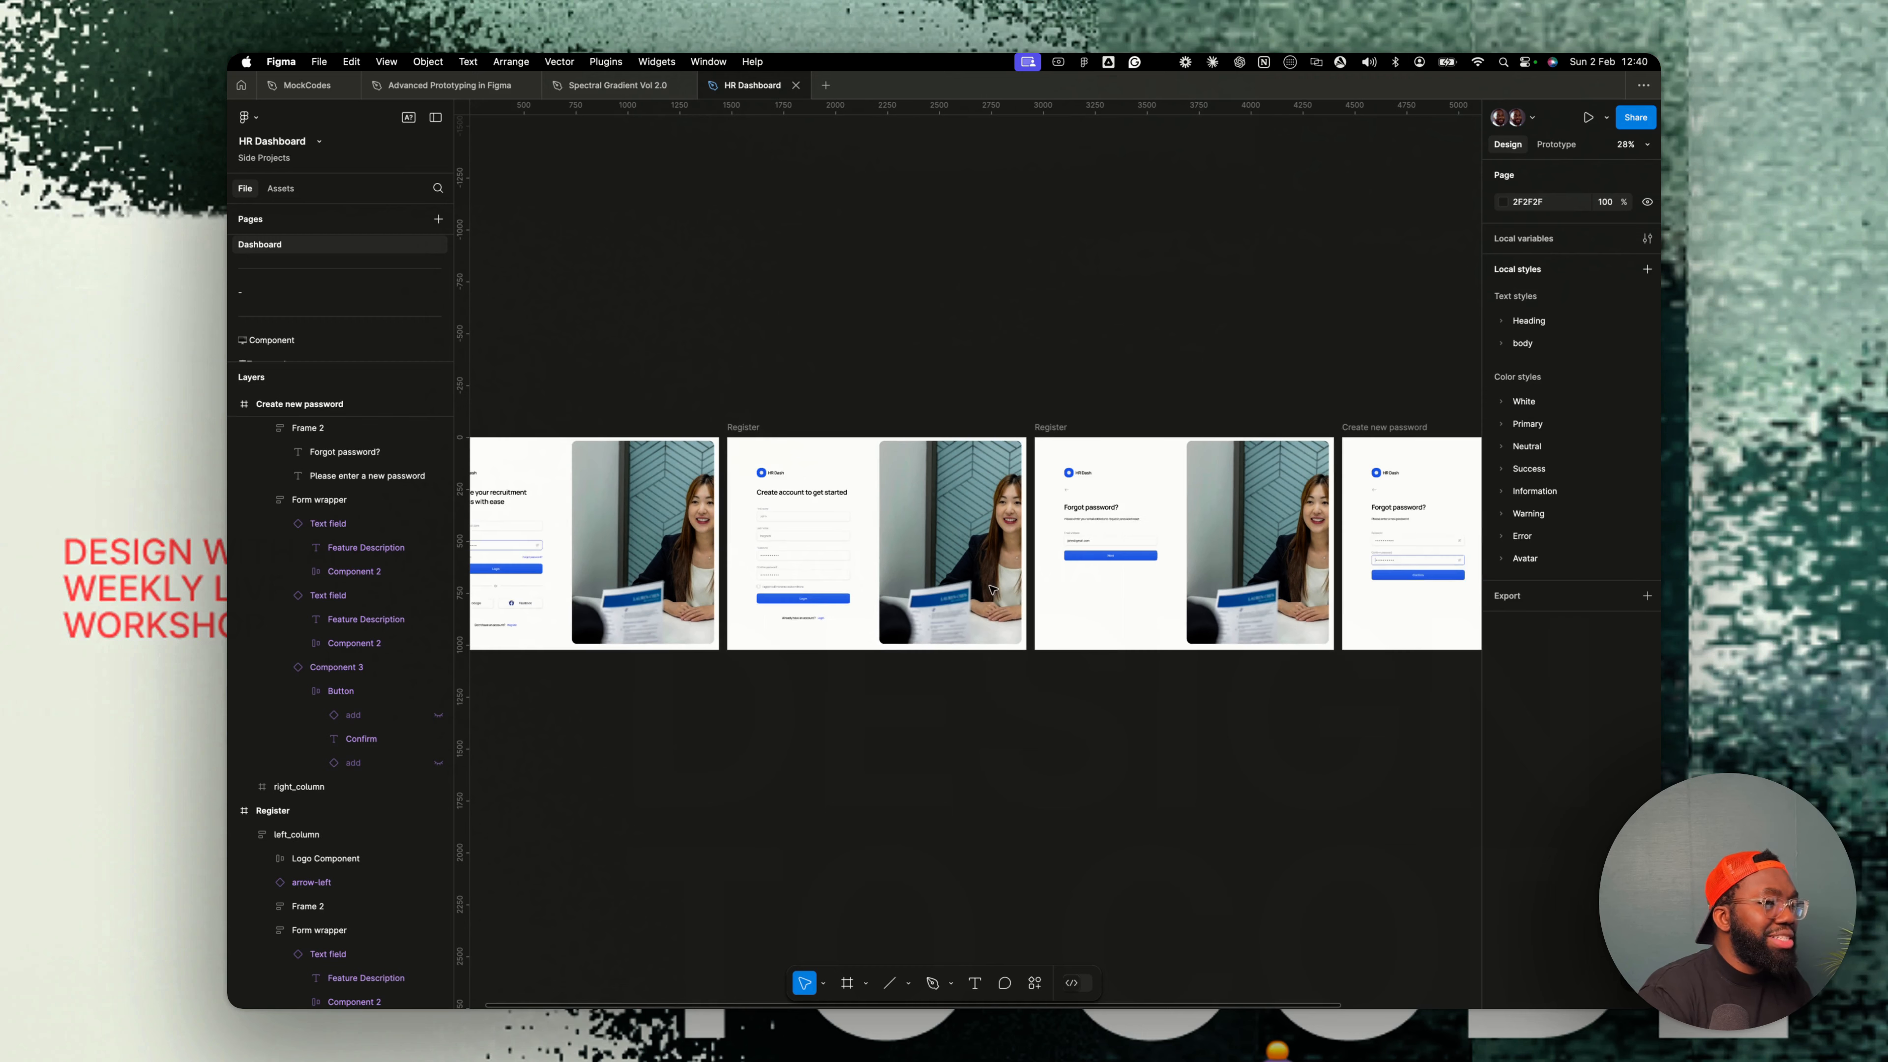
pyautogui.hscroll(-5, 825, 484)
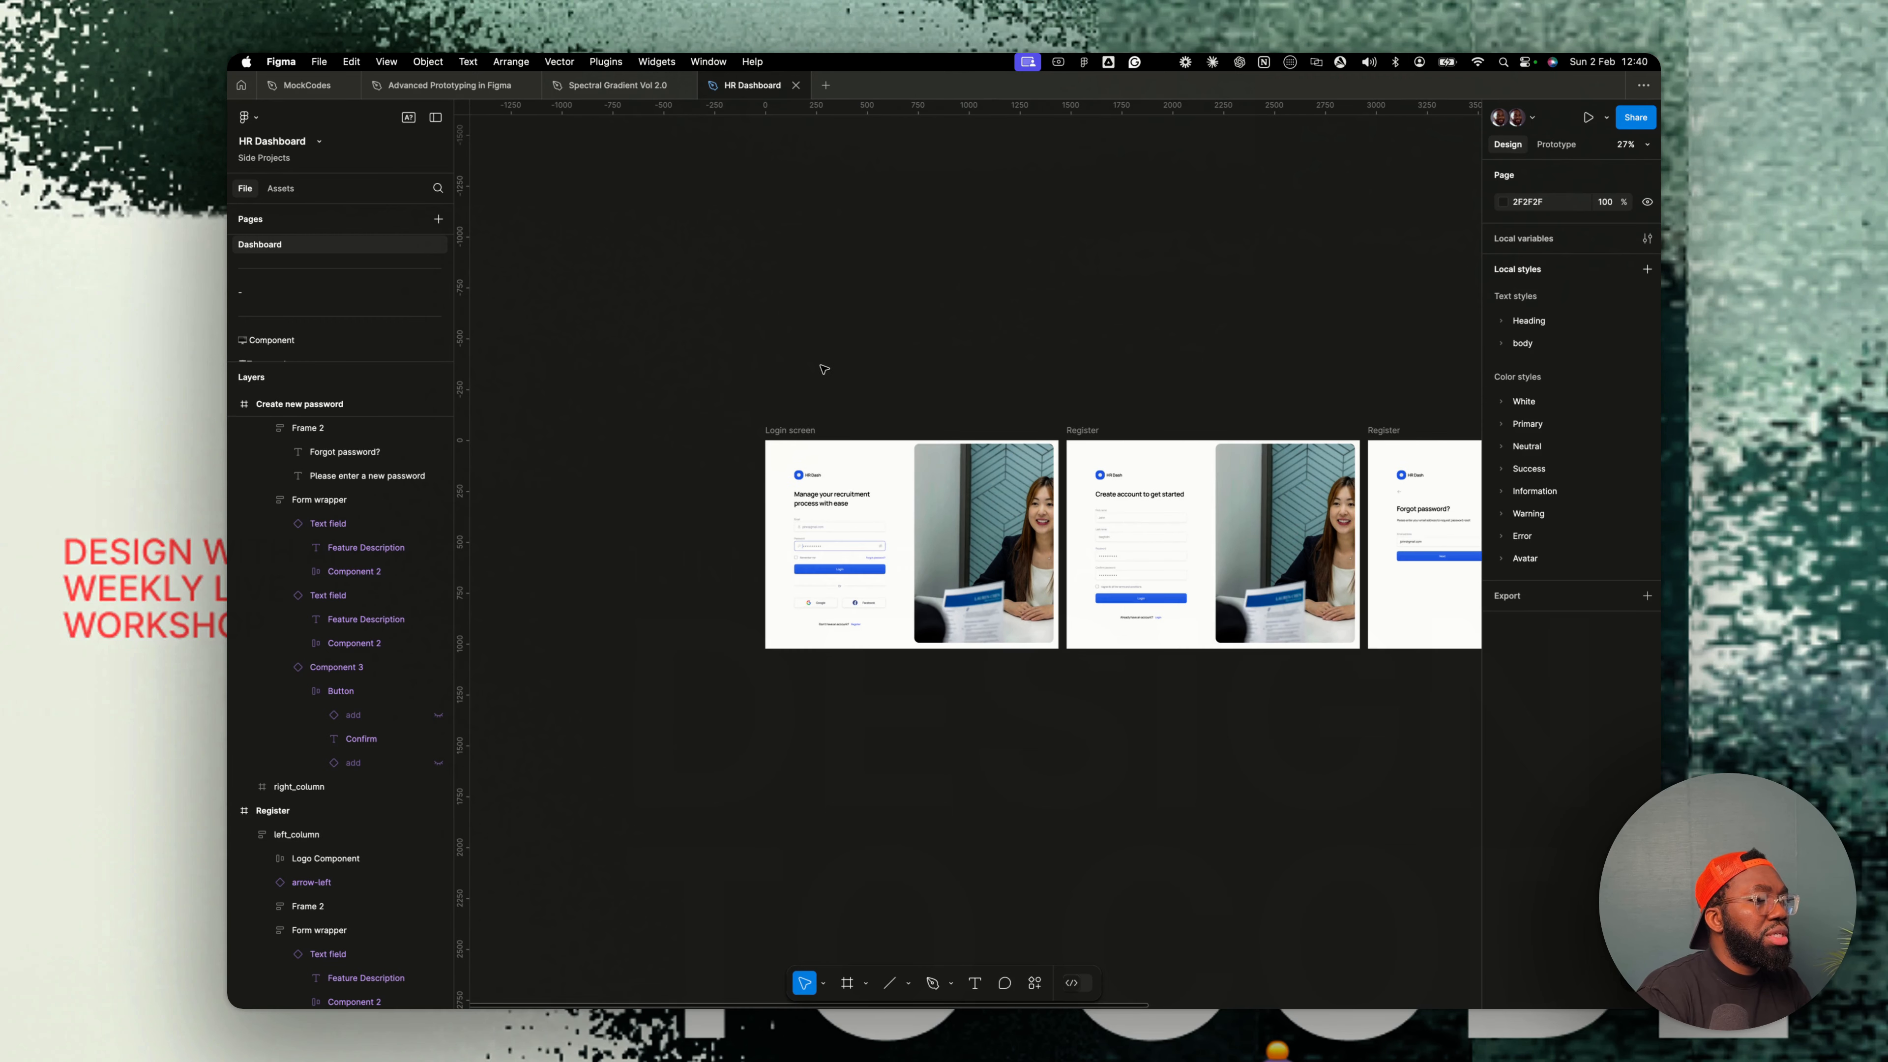
# - Add a text label reading Onboarding screen on the canvas above the Login screen frame
pyautogui.press('t')
pyautogui.click(768, 370)
pyautogui.write('Onboarding screen')
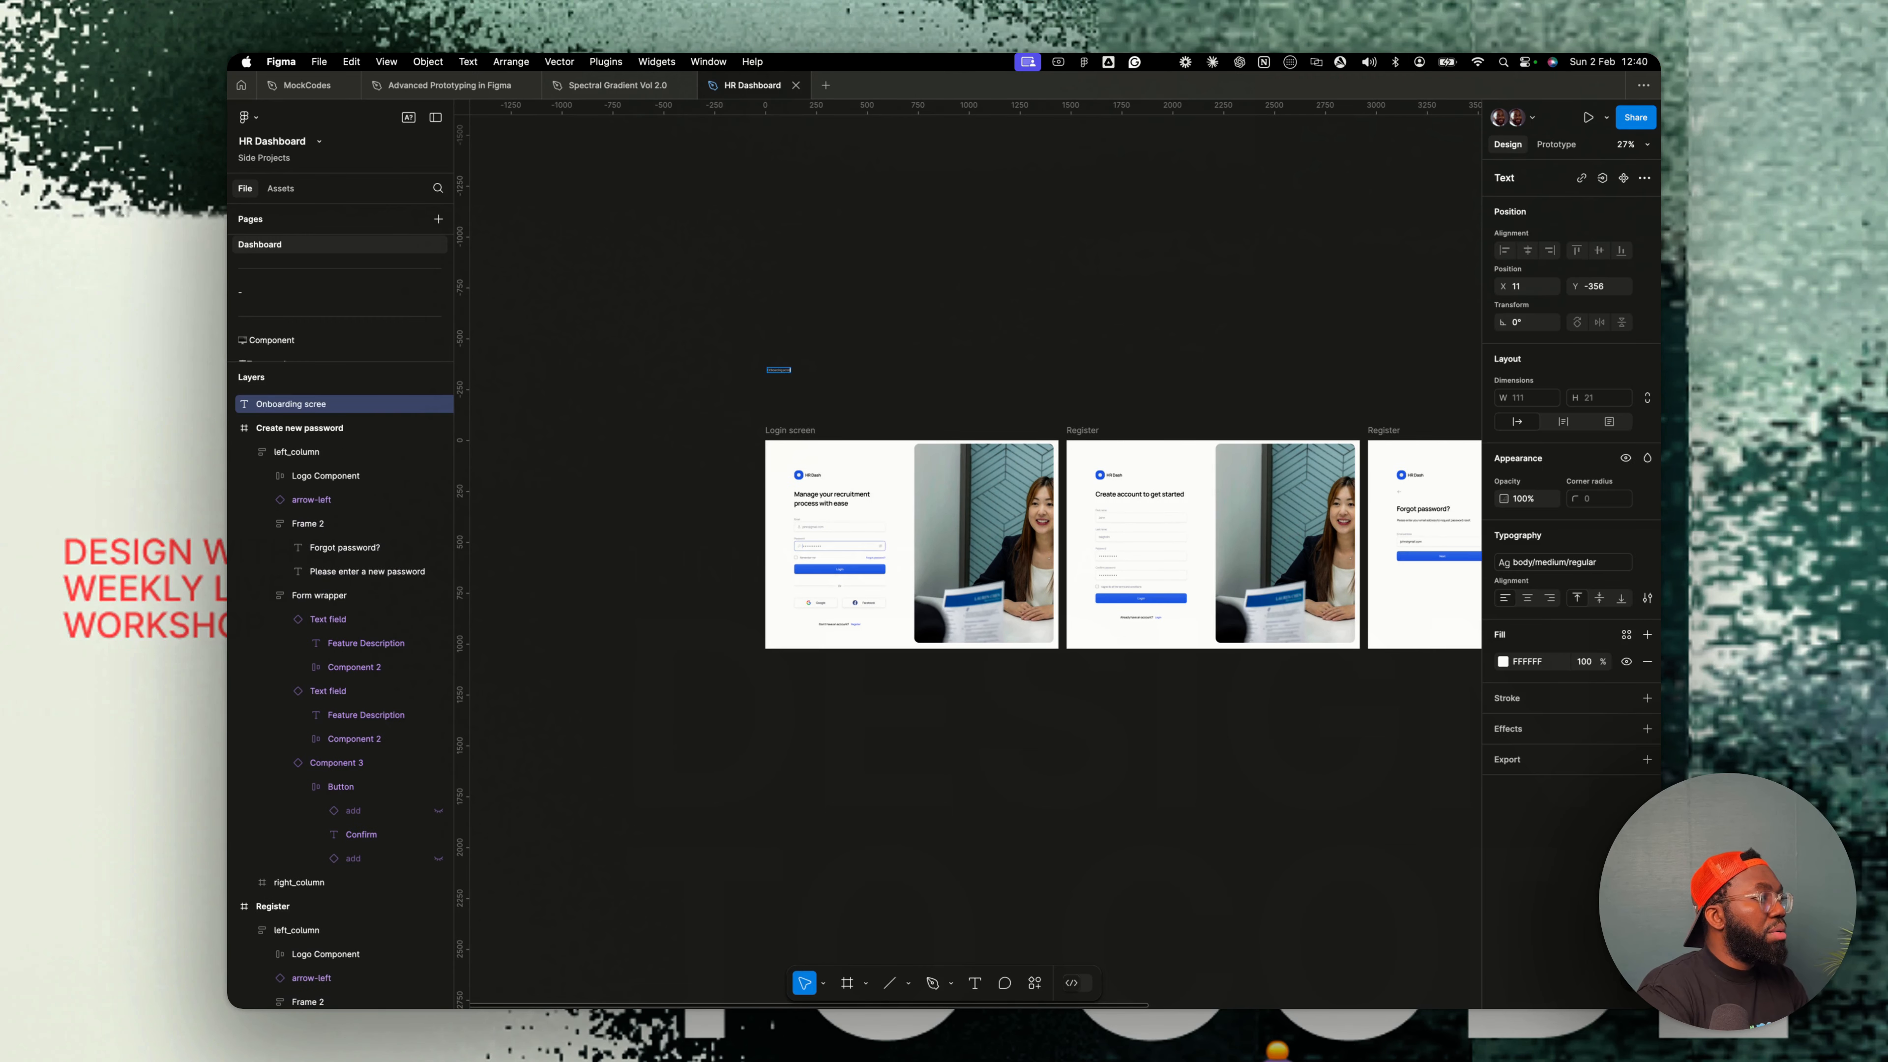
pyautogui.press('Escape')
# - Apply the Heading H1 text style to the label and move it just above the Login screen frame
pyautogui.click(1556, 562)
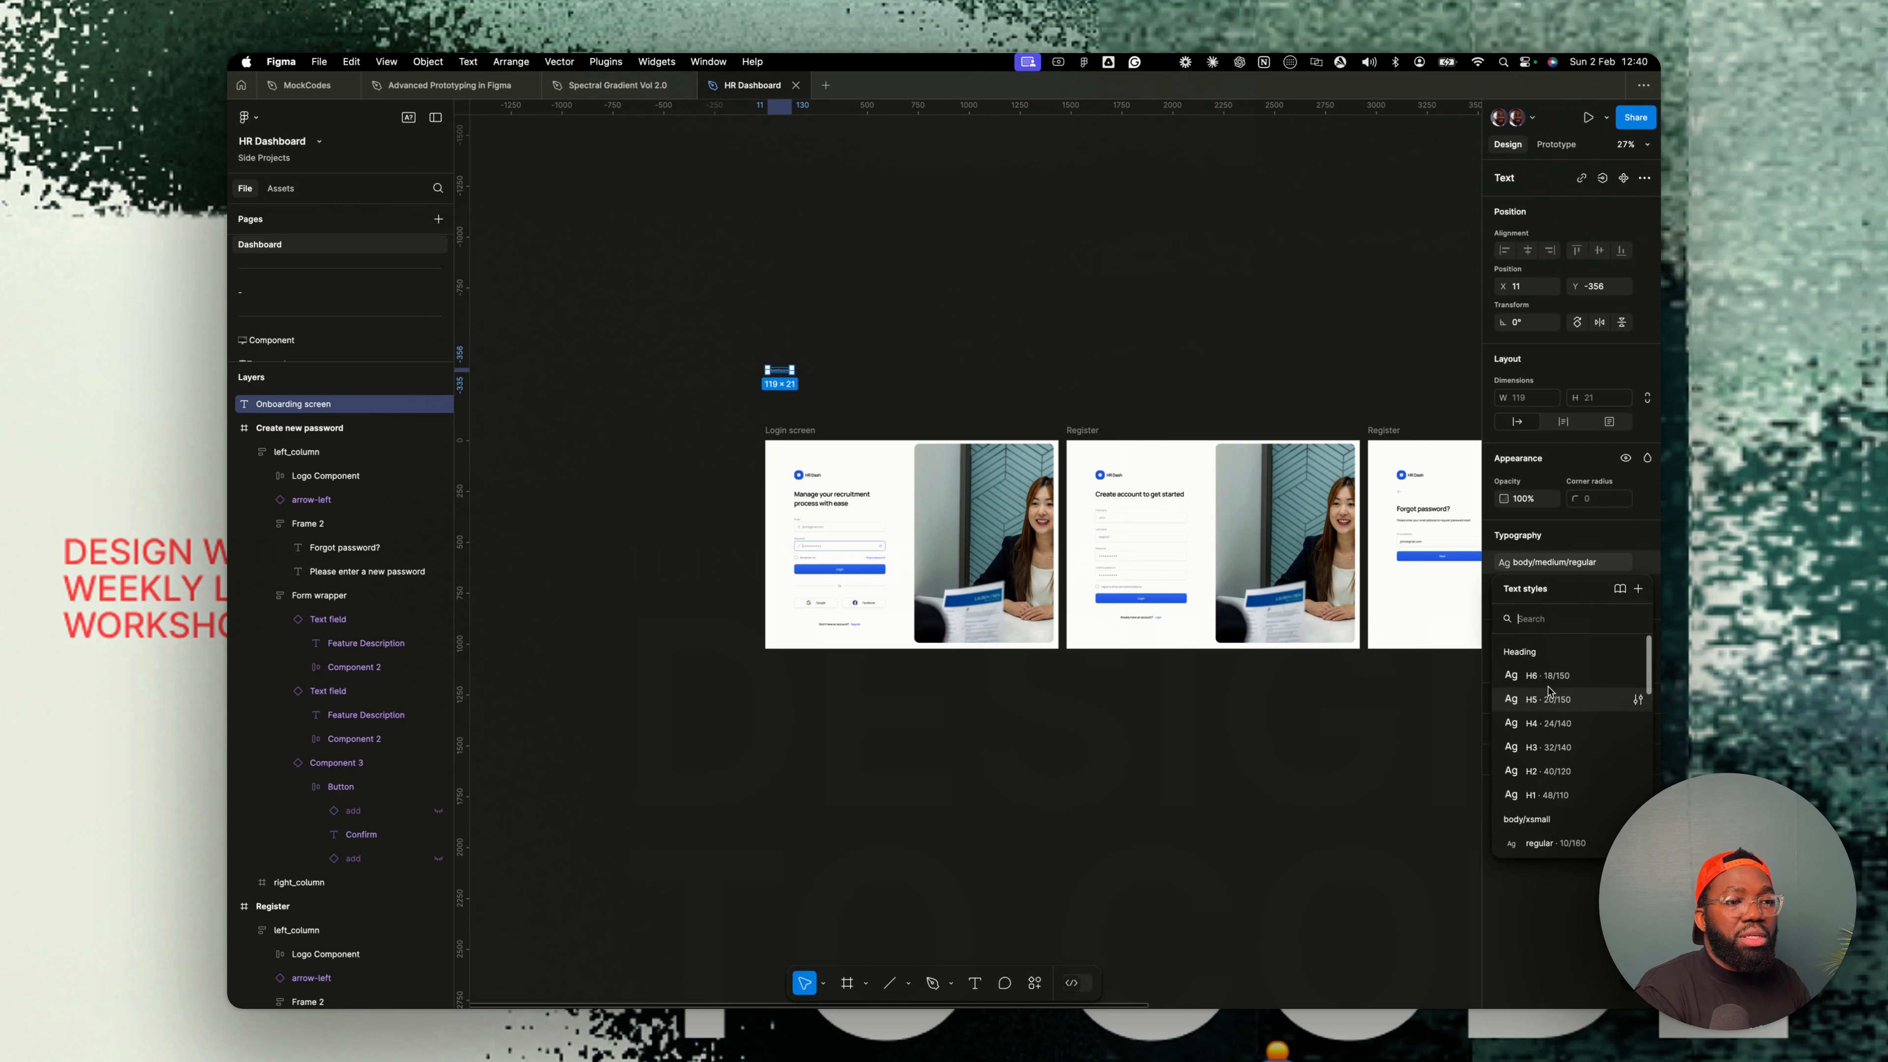
pyautogui.click(1558, 798)
pyautogui.moveTo(780, 364); pyautogui.dragTo(776, 399)
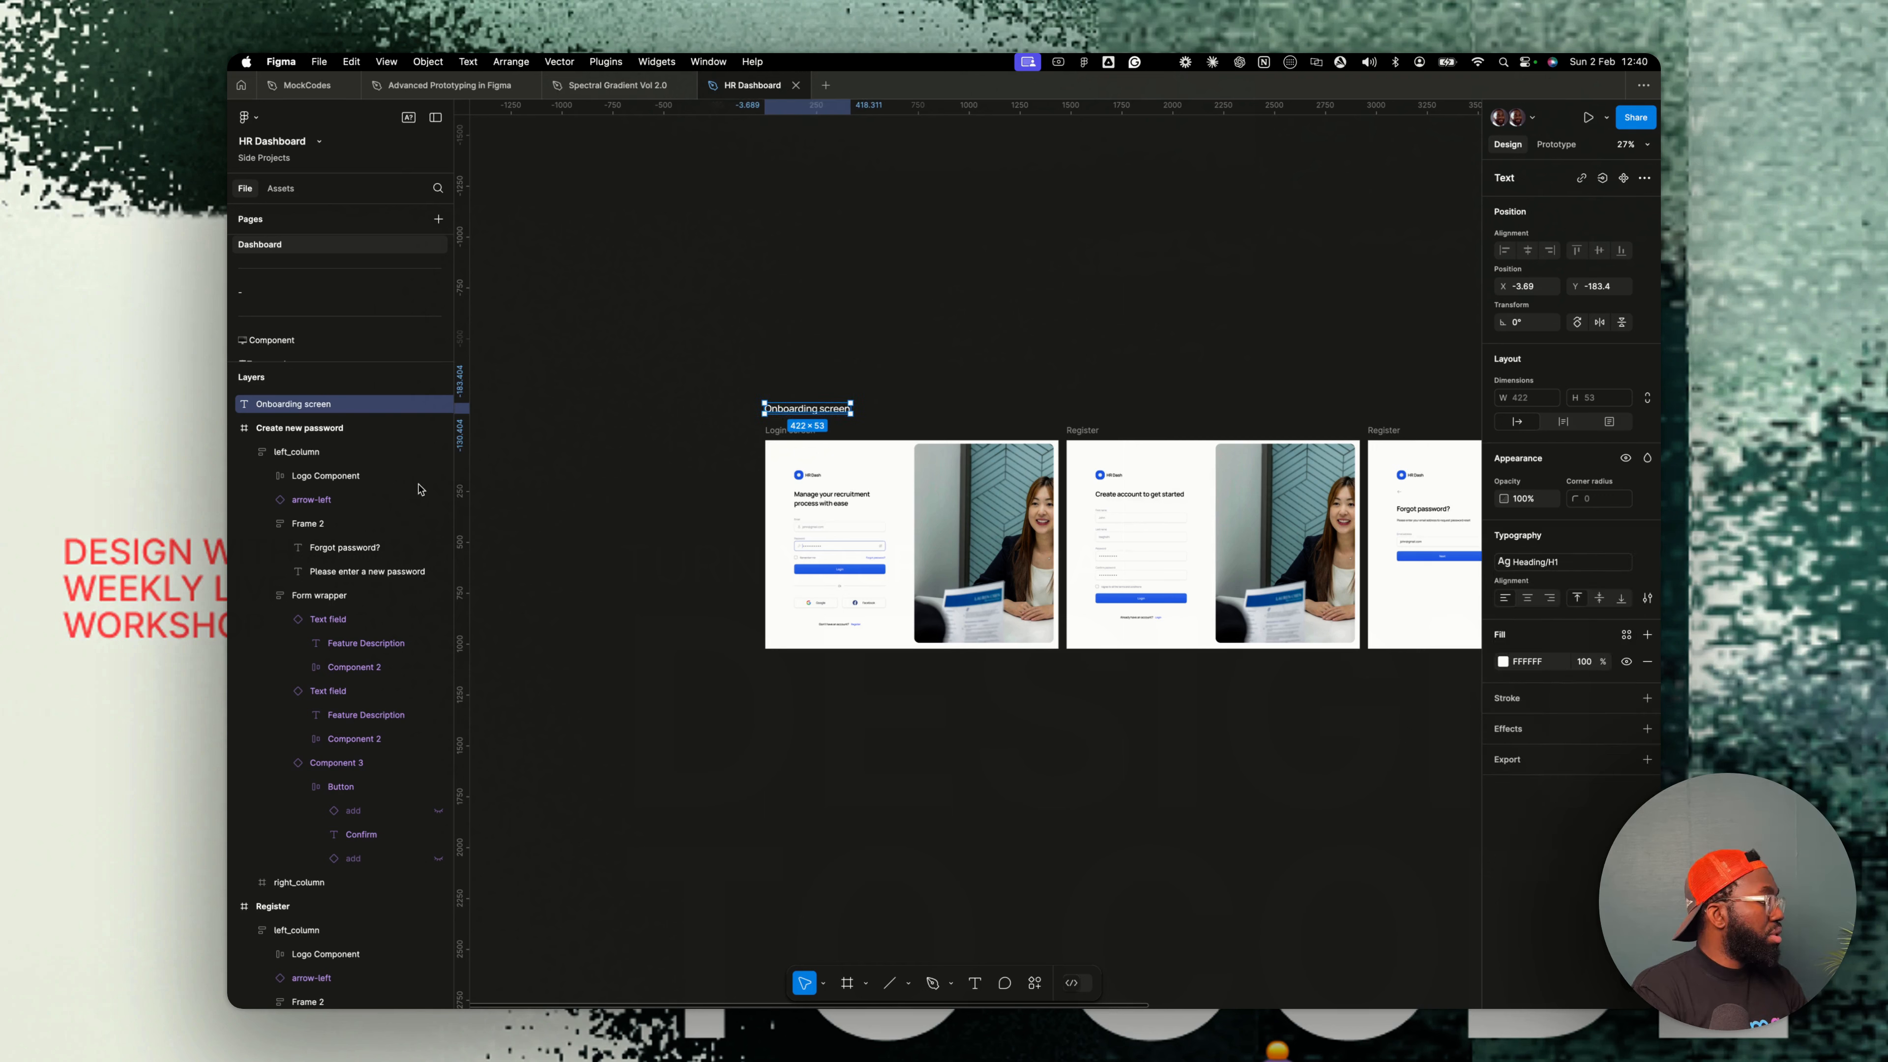